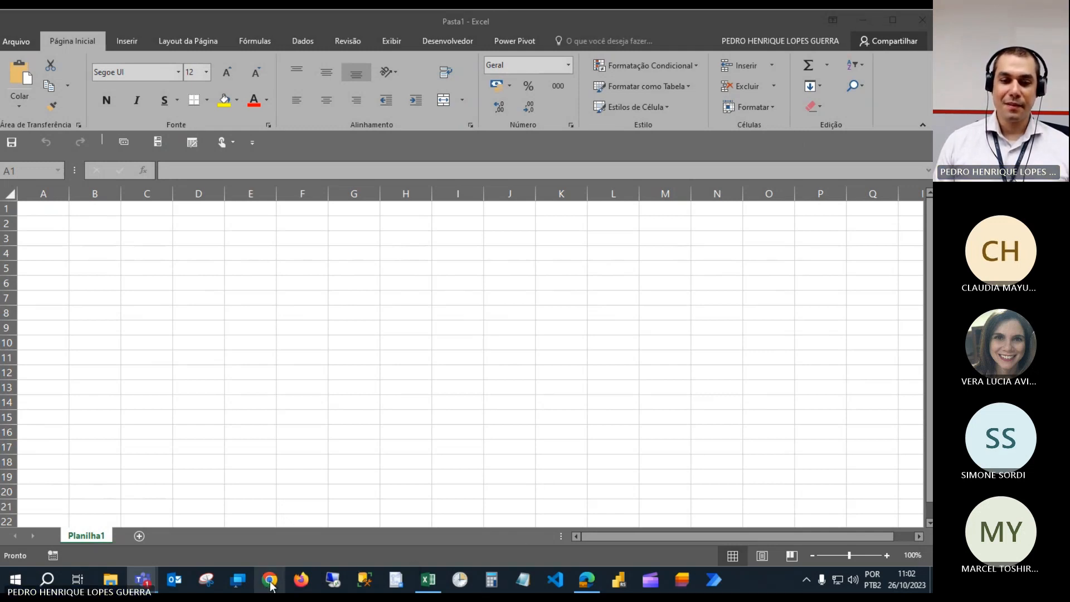
Switch to Edge and open the Transparência page from the TRF3 intranet.
click(587, 580)
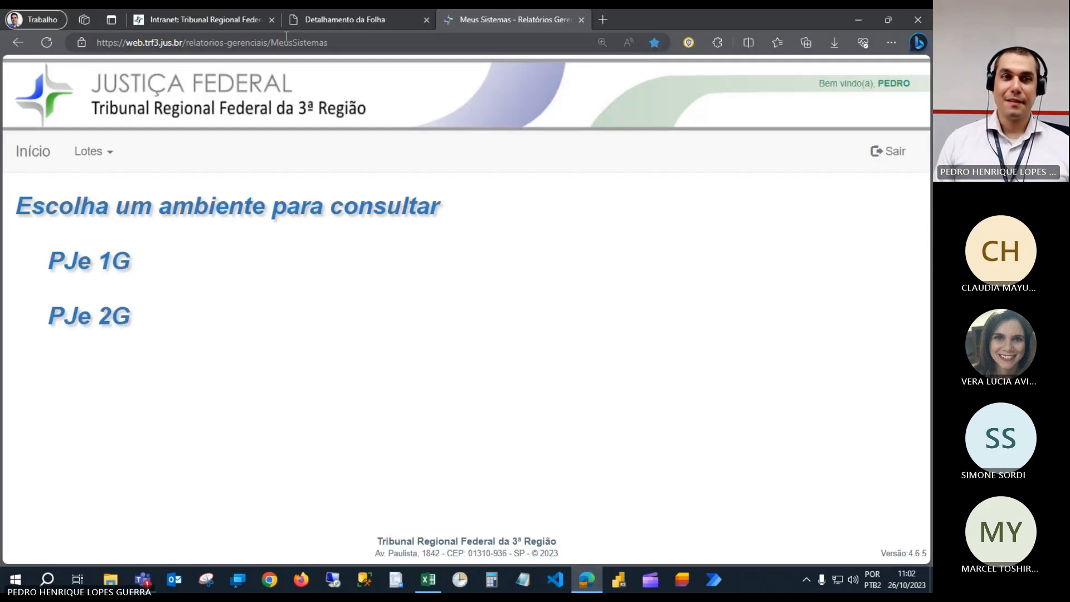
click(235, 19)
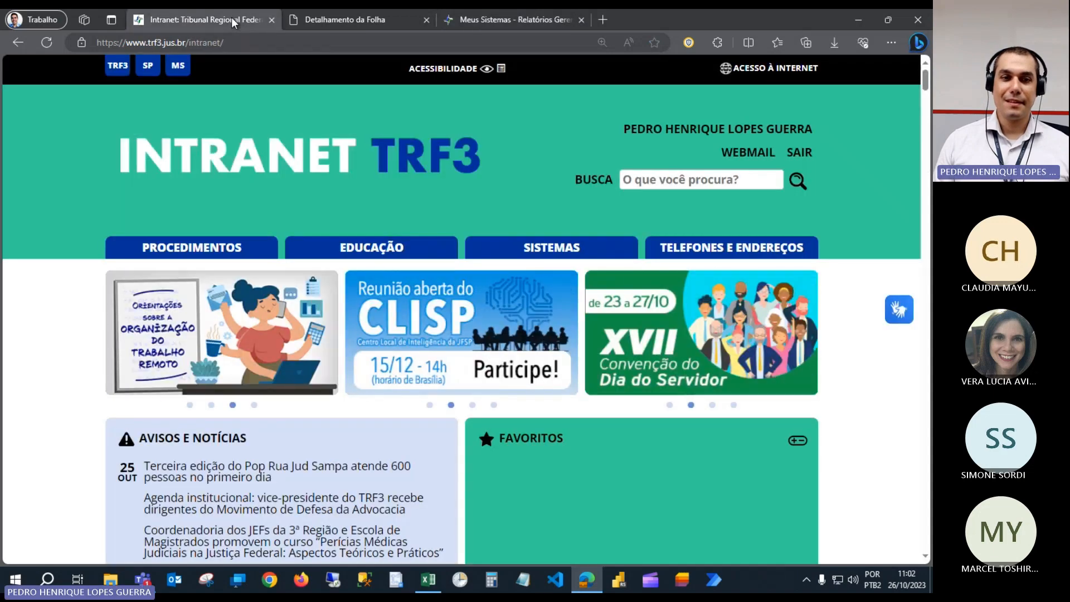
click(229, 250)
scroll(229, 251, down, 3)
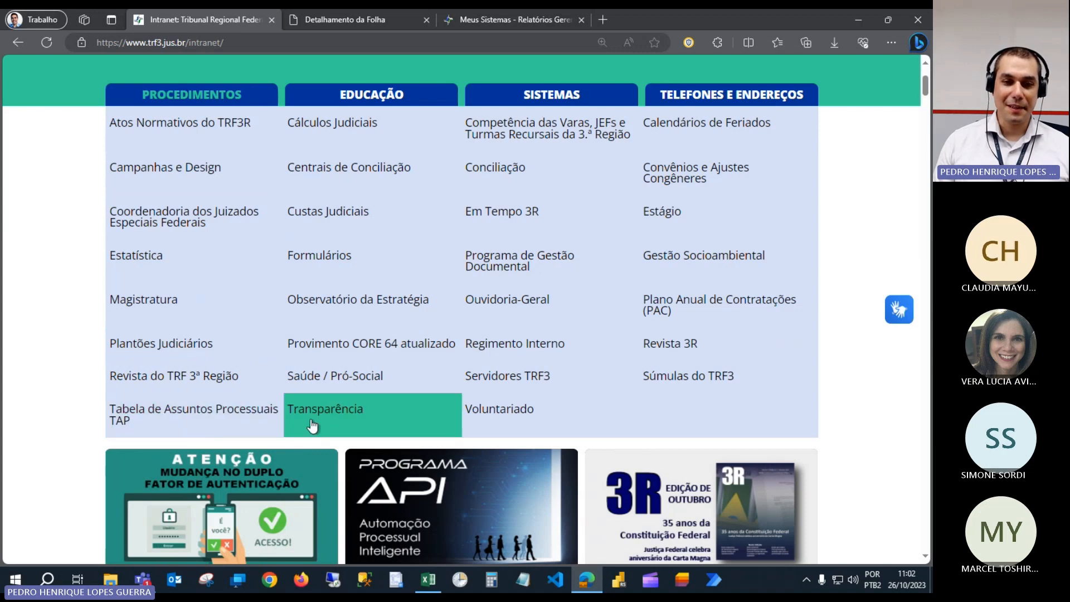
click(350, 423)
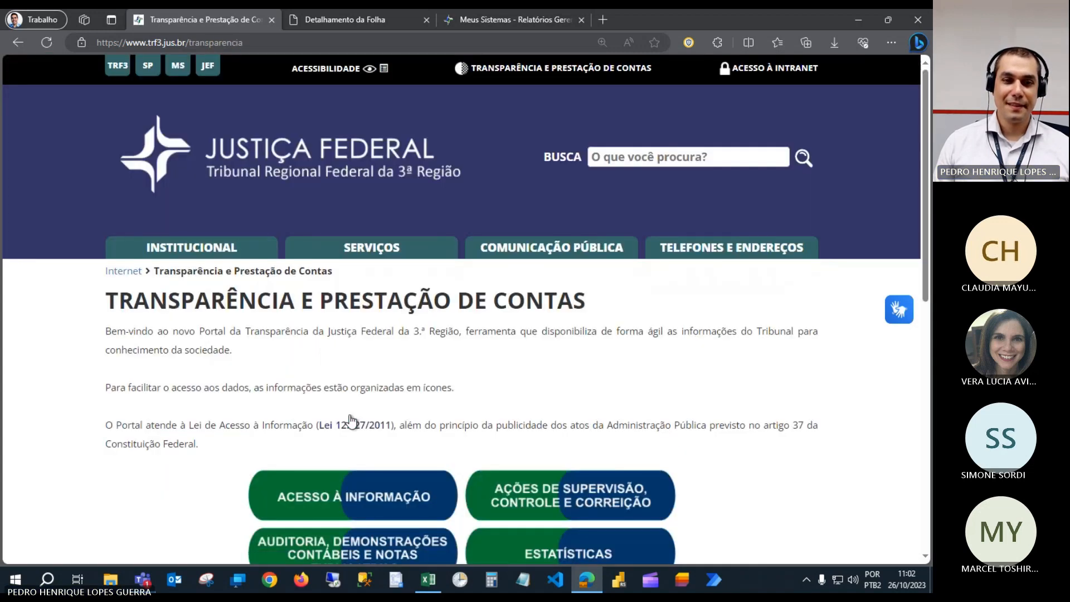
Open the section on remuneration, subsidies, earnings and pensions paid from the transparency portal.
scroll(471, 366, down, 4)
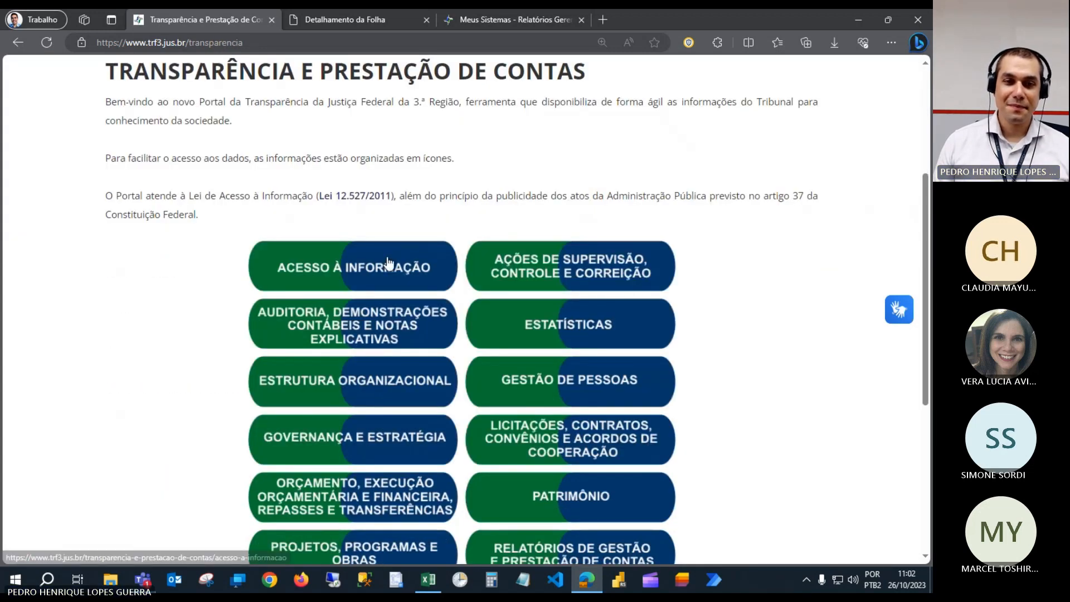
scroll(389, 263, down, 3)
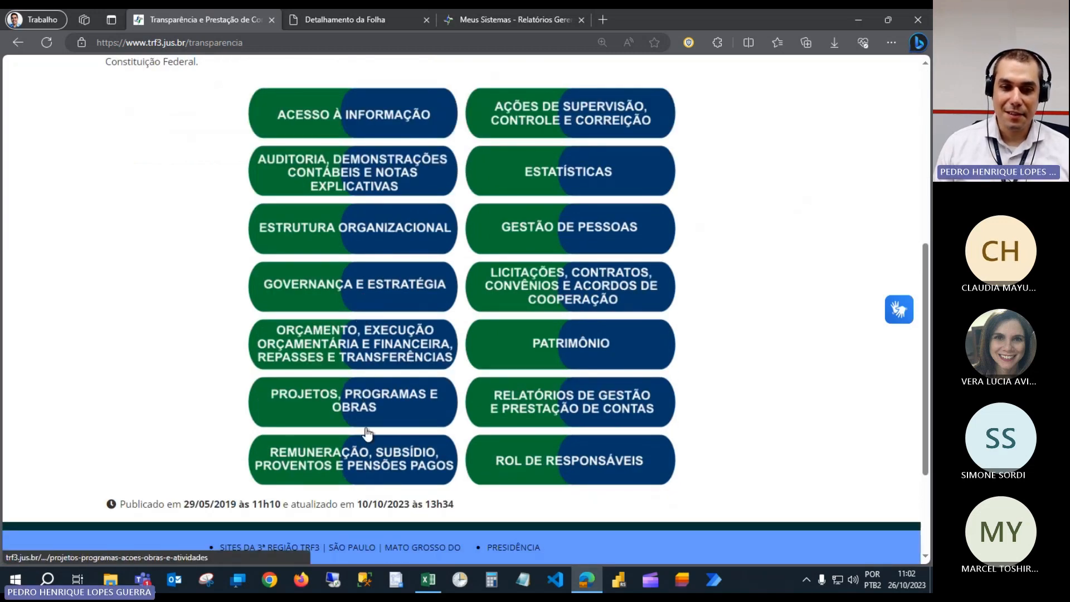
click(354, 479)
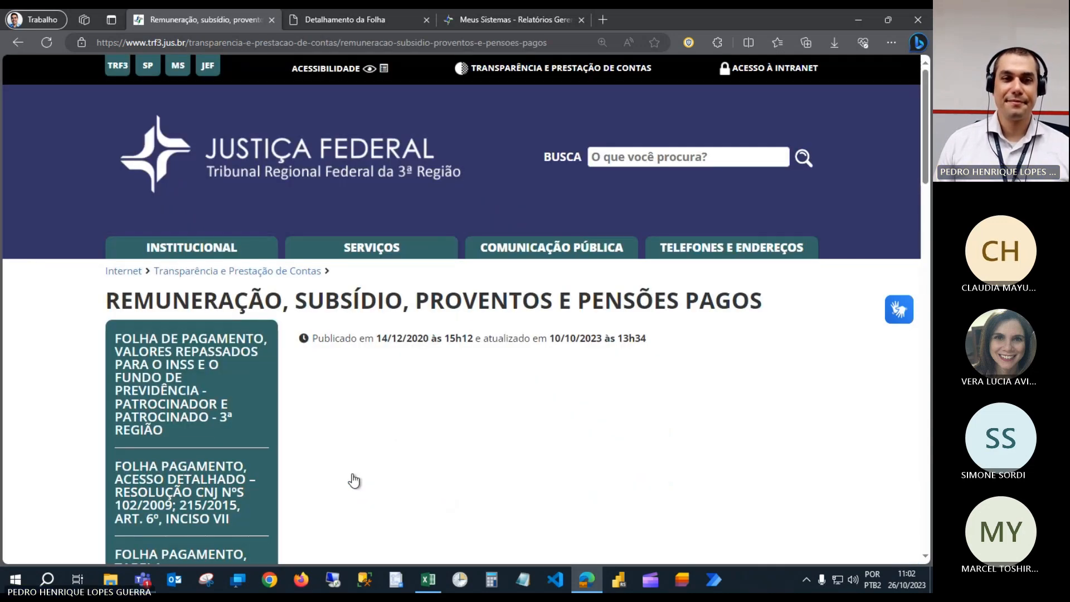
Open the detailed payroll access query form (Folha pagamento, acesso detalhado) and close the duplicate Detalhamento da Folha page.
scroll(353, 480, down, 3)
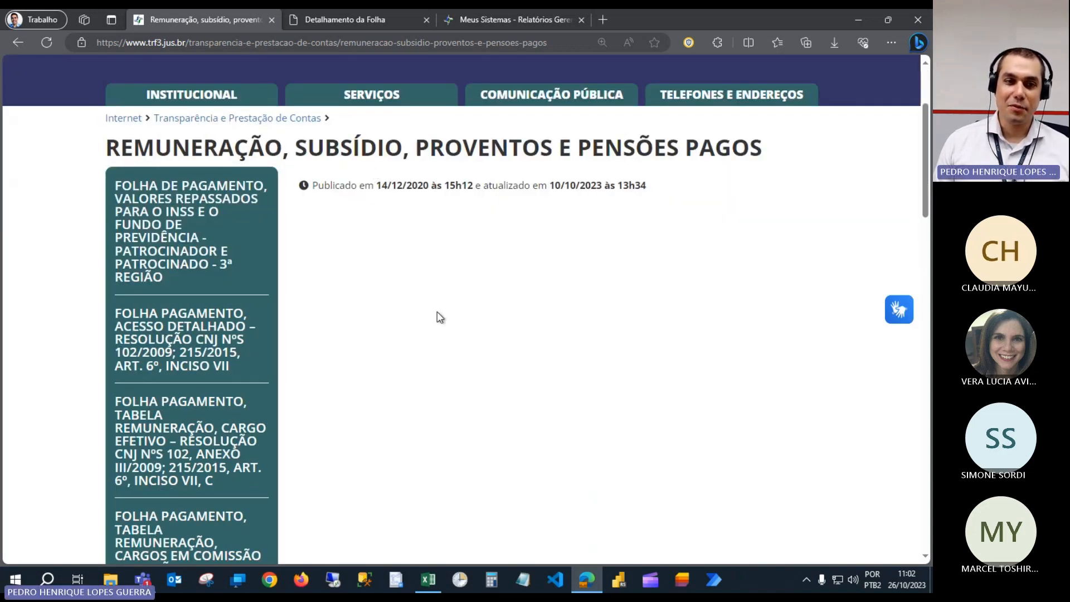
key(ctrl+plus)
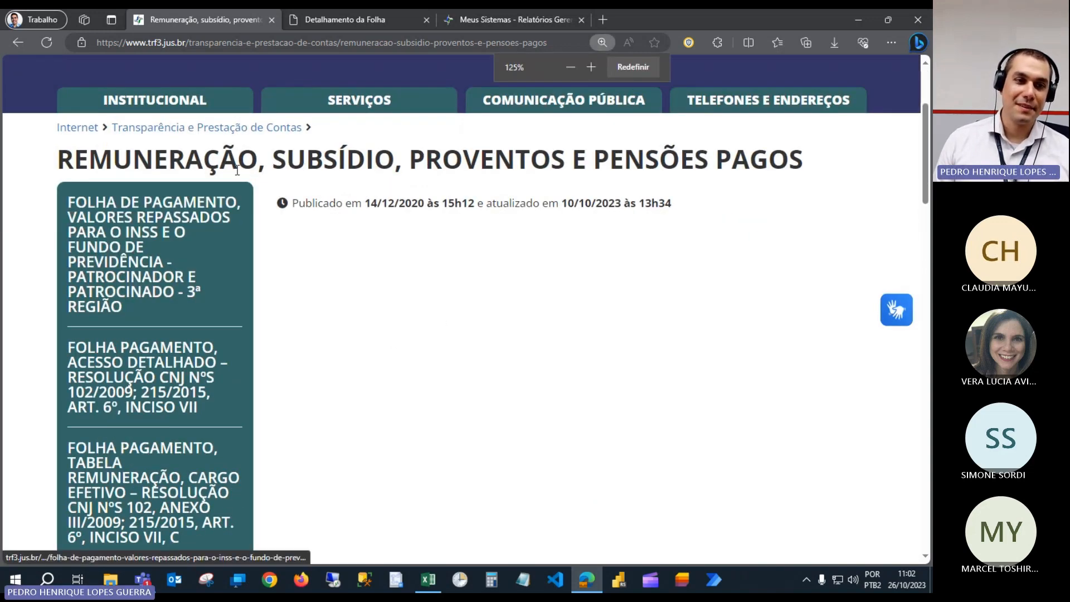
scroll(153, 262, up, 2)
scroll(154, 328, down, 4)
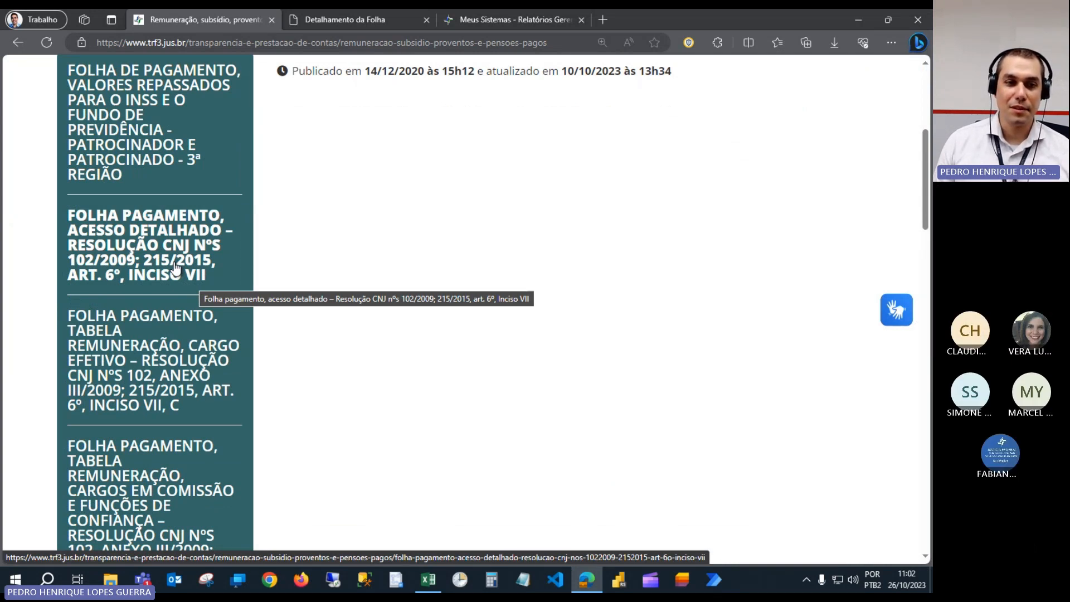
click(175, 267)
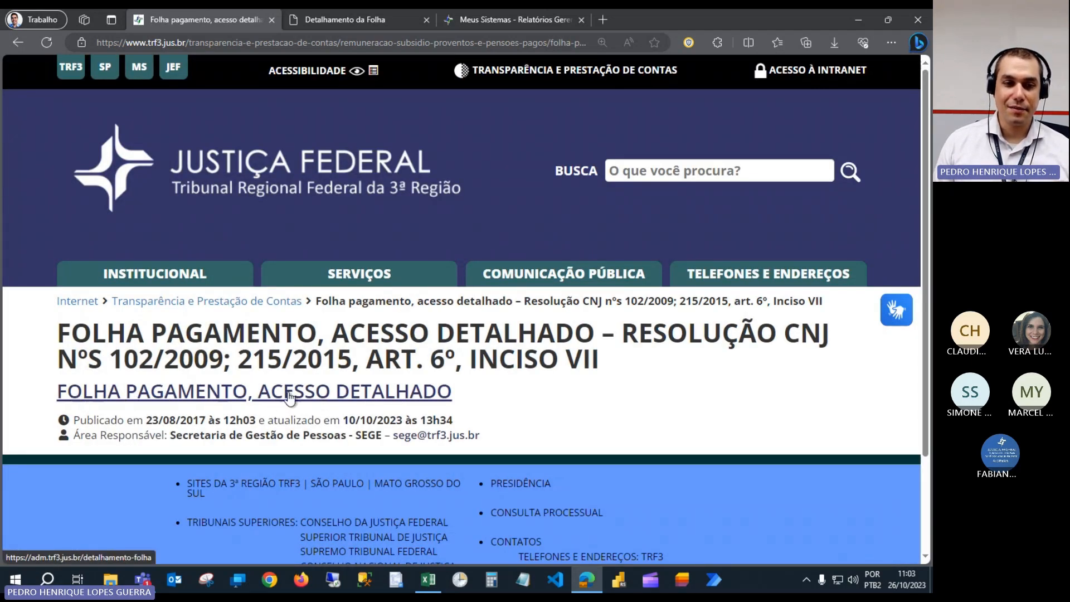
click(348, 397)
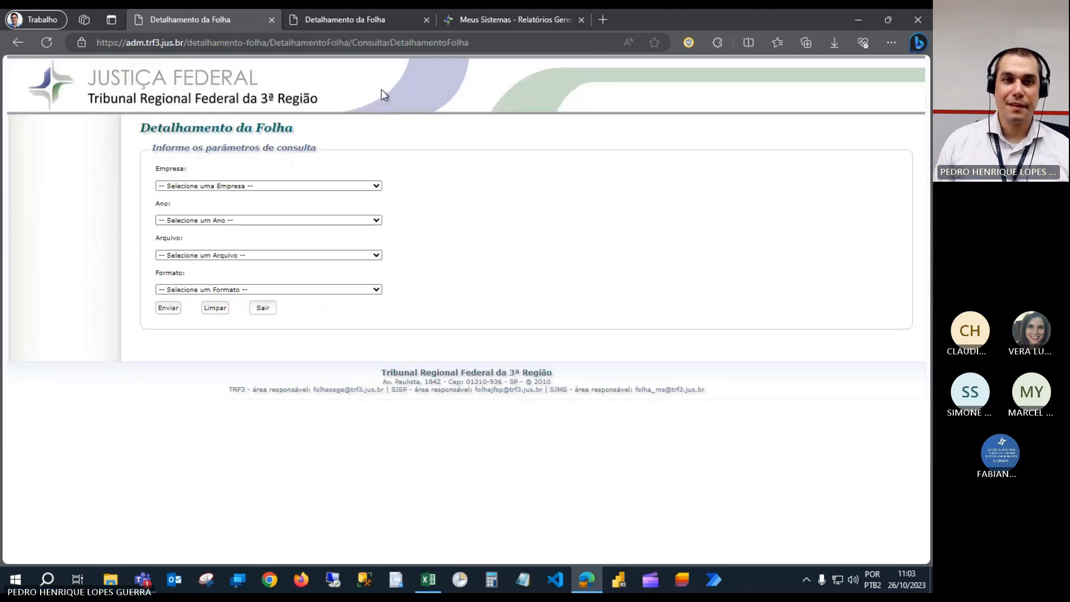
click(425, 20)
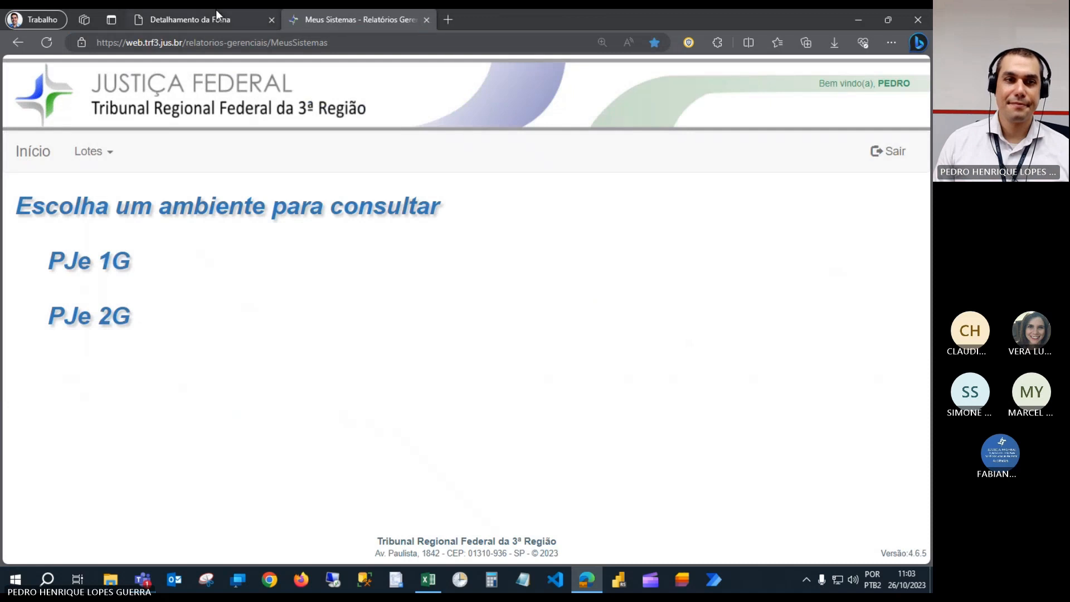
click(215, 10)
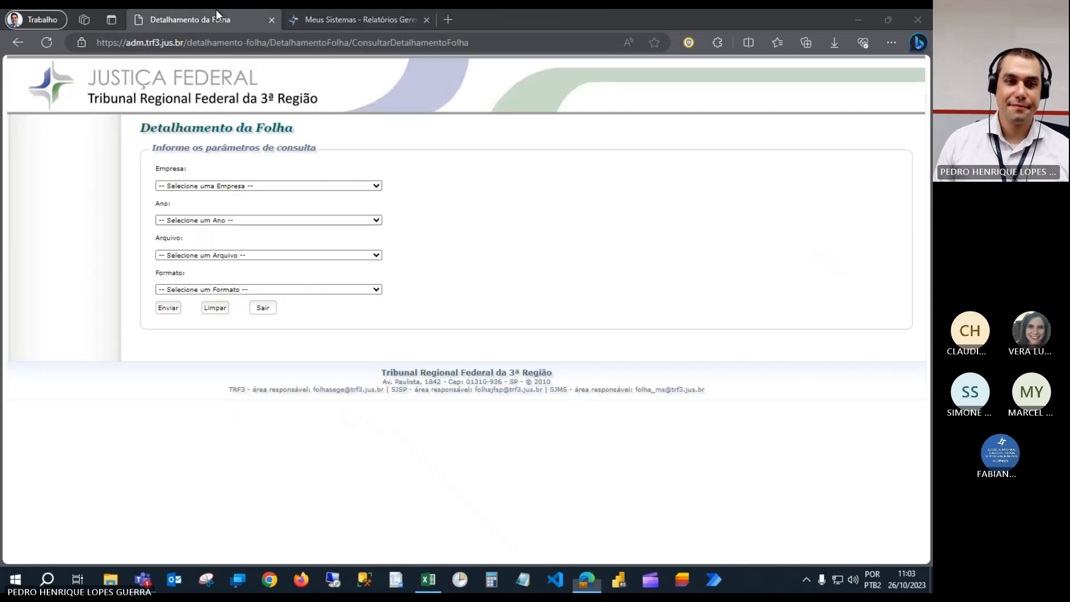
Set the query's company to Tribunal Regional Federal 3a. Região and its year to Detalhamento 2023.
click(373, 190)
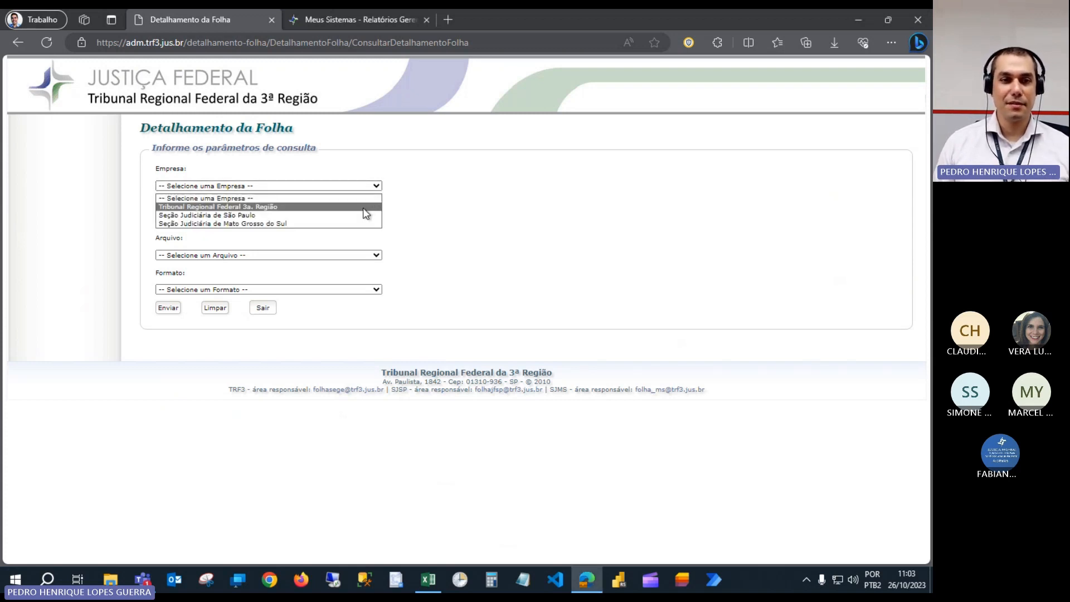
click(366, 207)
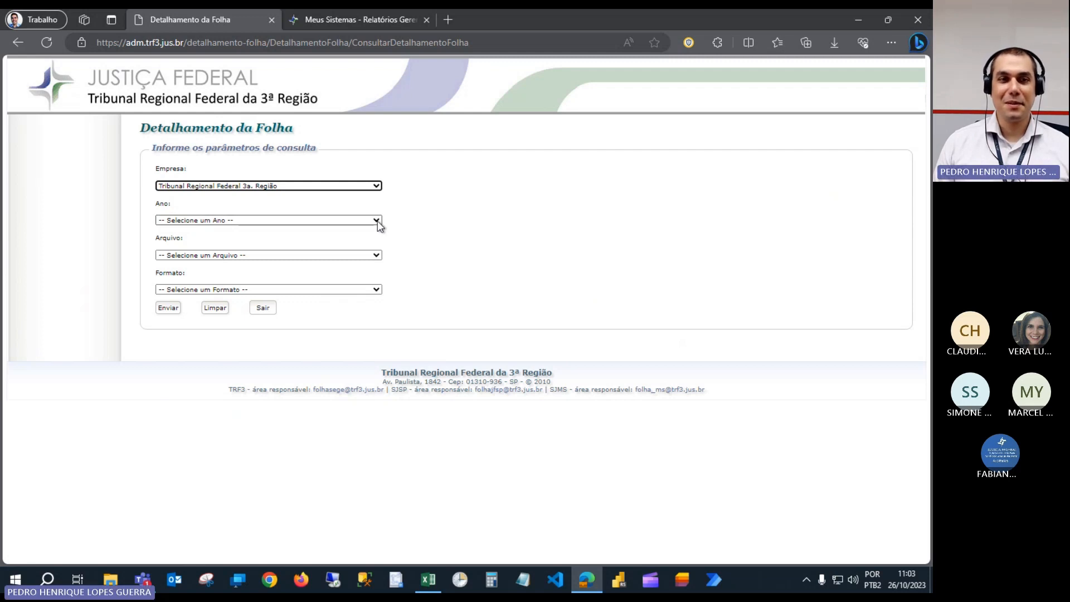
click(377, 223)
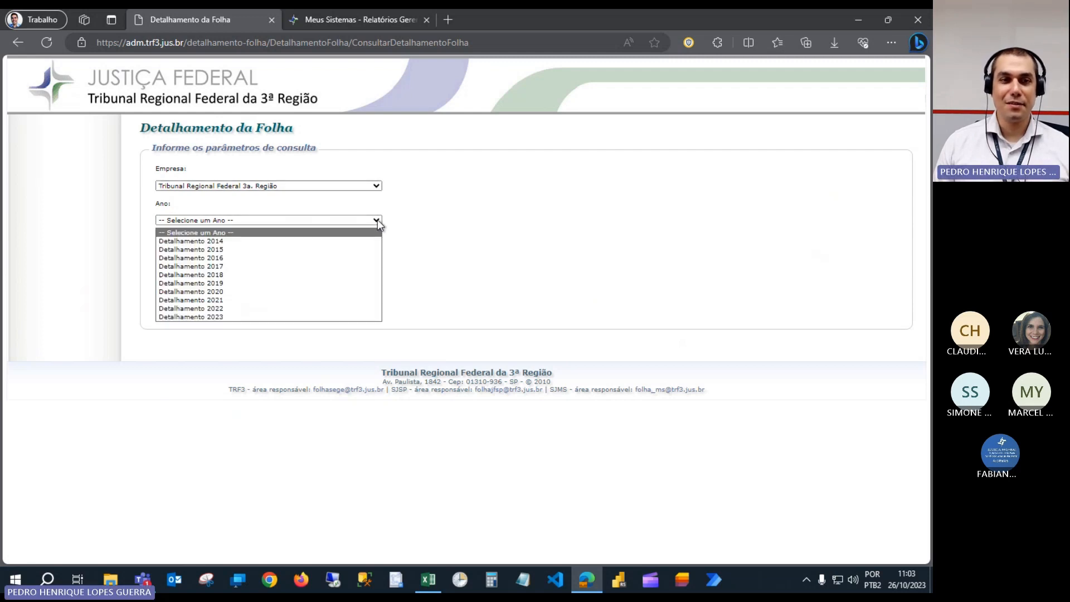
click(367, 317)
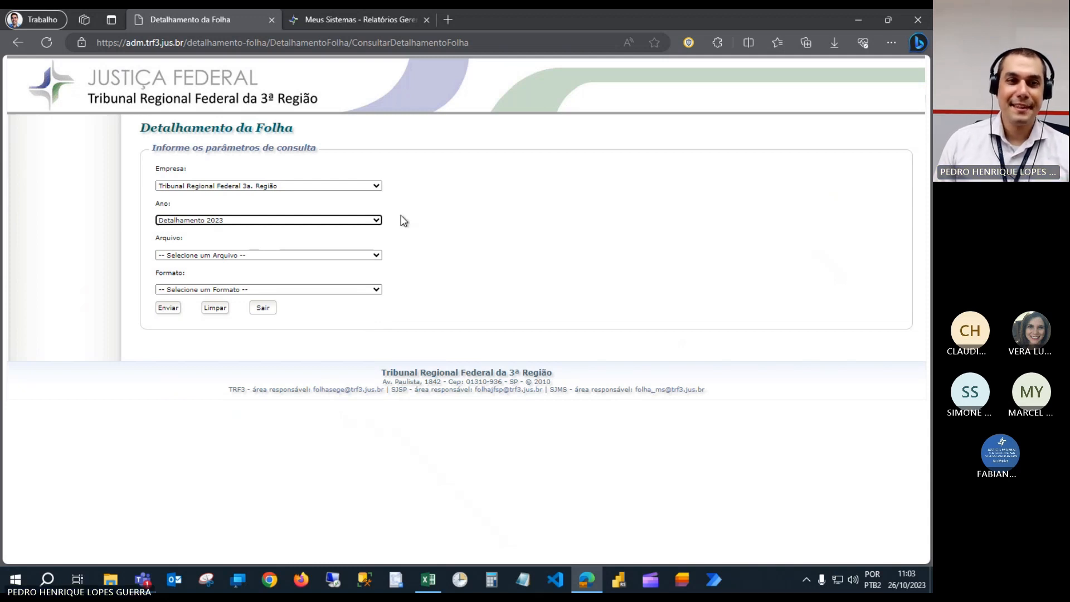
click(373, 186)
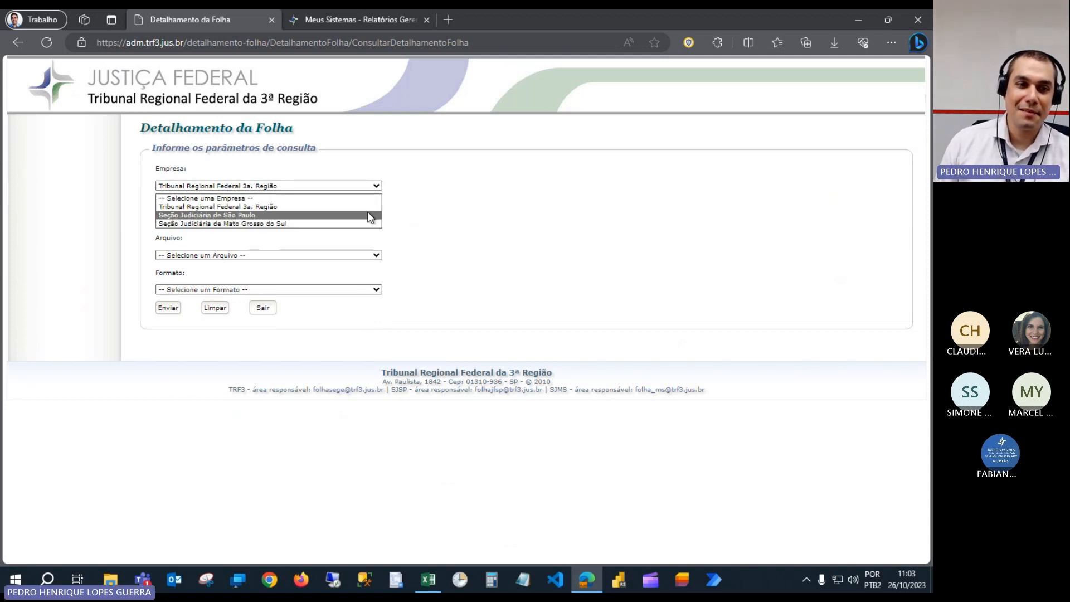
click(368, 207)
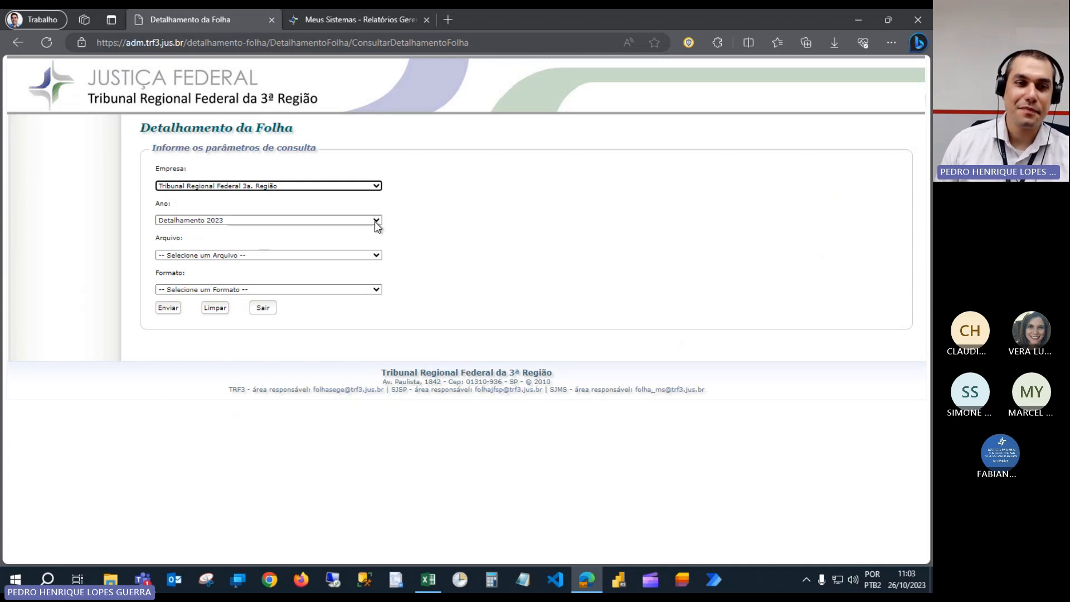
click(377, 222)
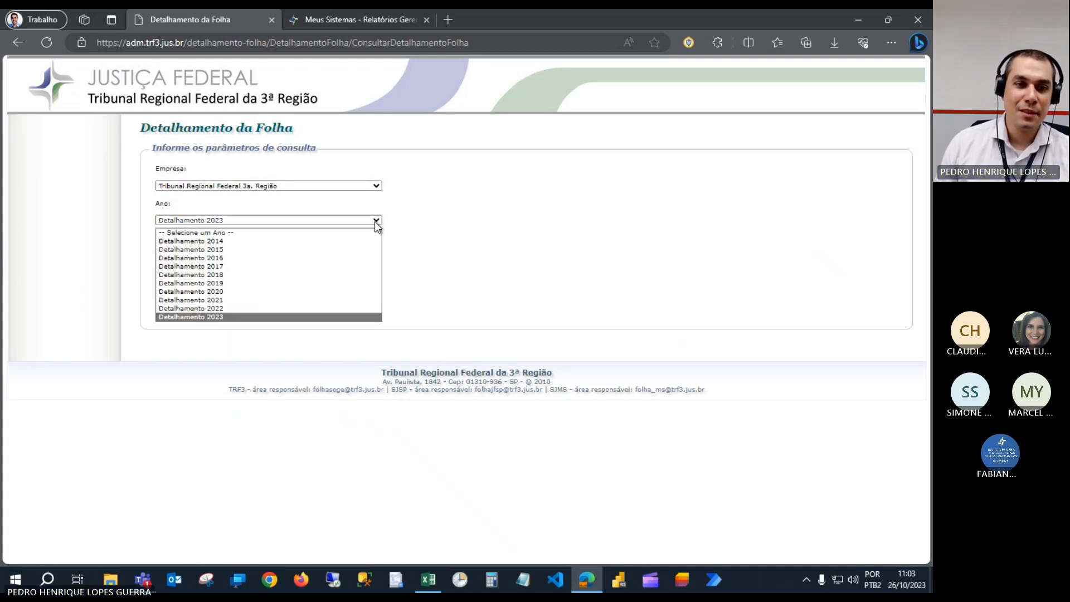
click(342, 317)
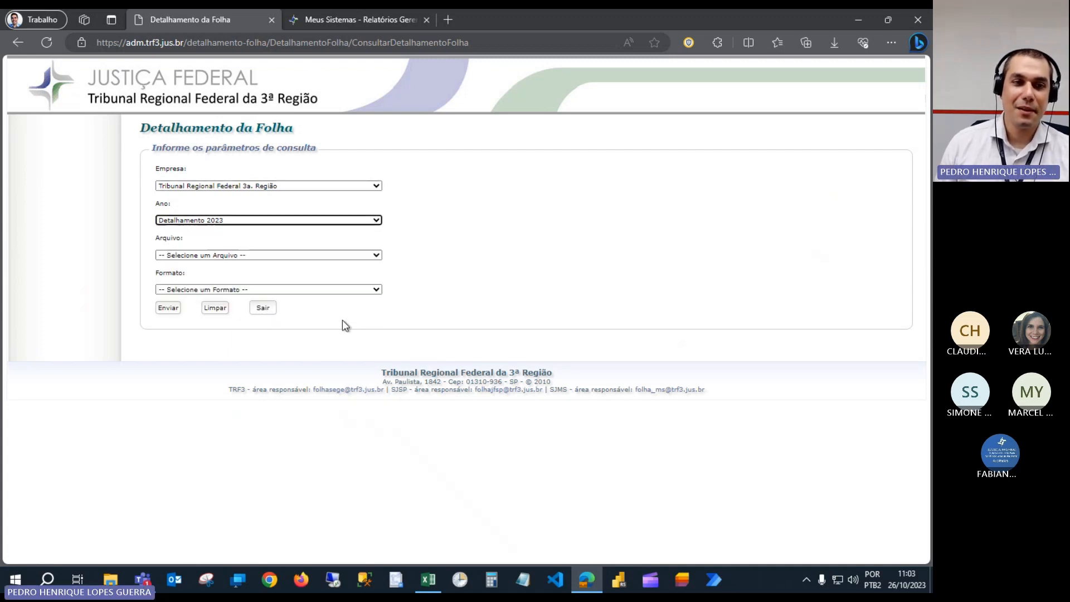
Select Arquivo 09_TRF3_Anexo_VIII_Setembro_2023 as the payroll file to retrieve.
click(377, 256)
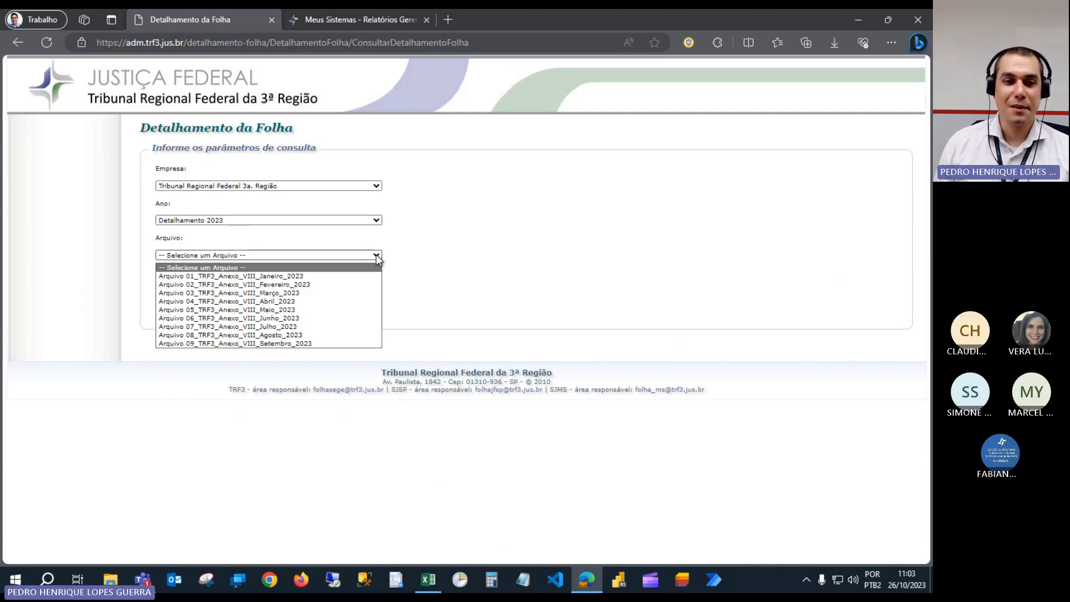
click(371, 342)
click(377, 221)
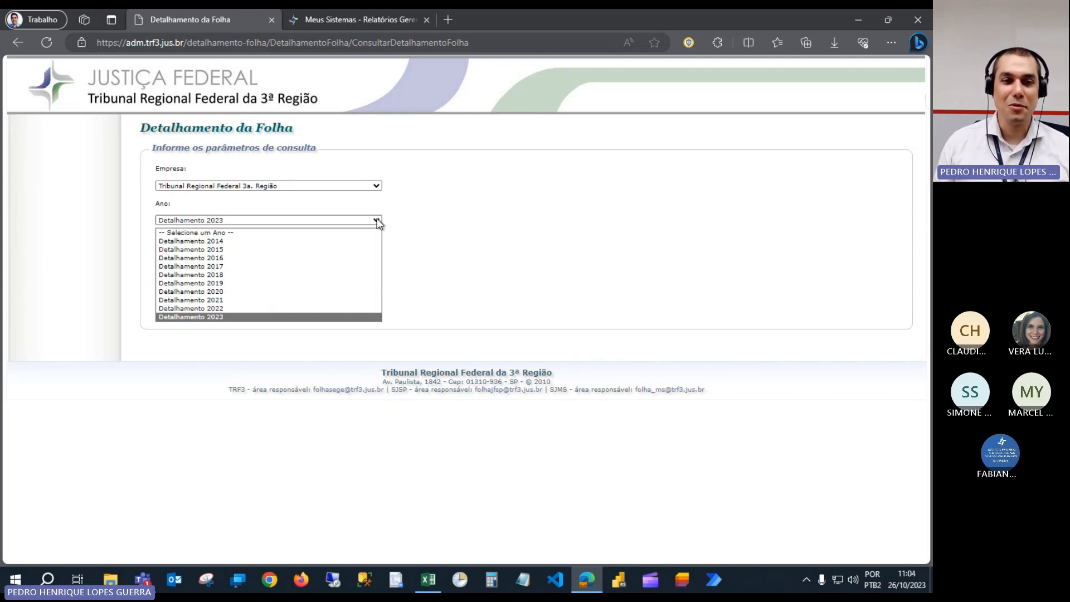
click(378, 221)
click(376, 255)
click(375, 256)
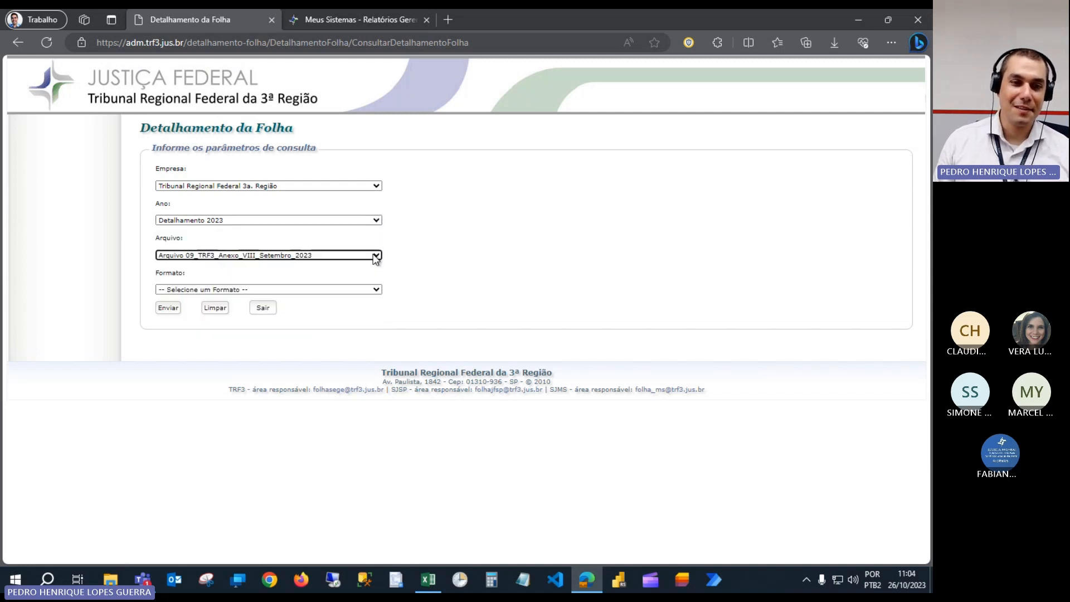
Request the payroll file in Formato Texto (.csv) and save it as 09_TRF3_Anexo_VIII_Setembro_2023.csv in Área de Trabalho.
click(376, 291)
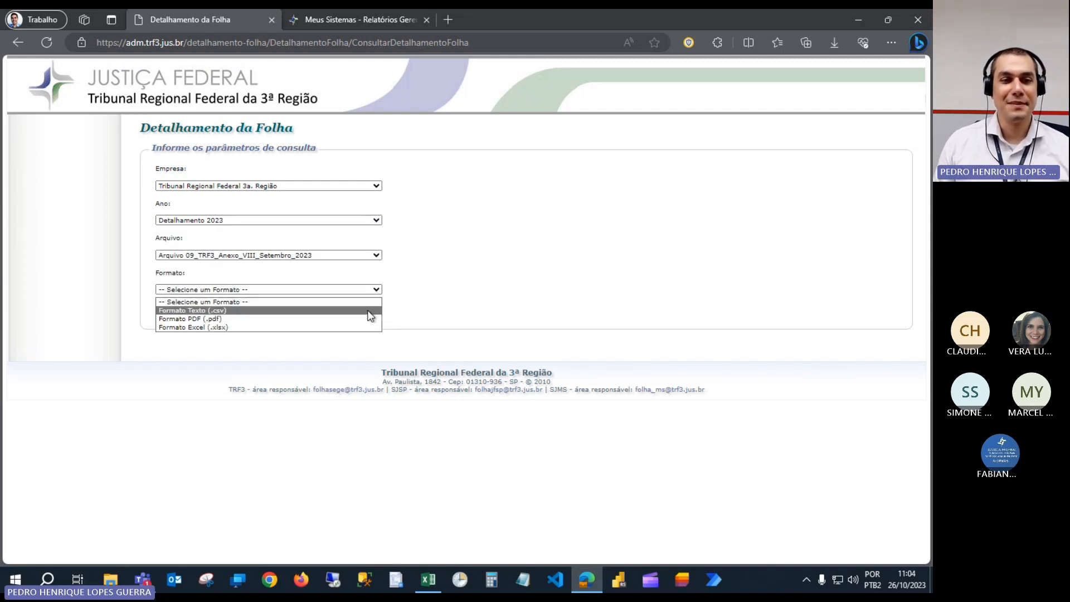
click(367, 313)
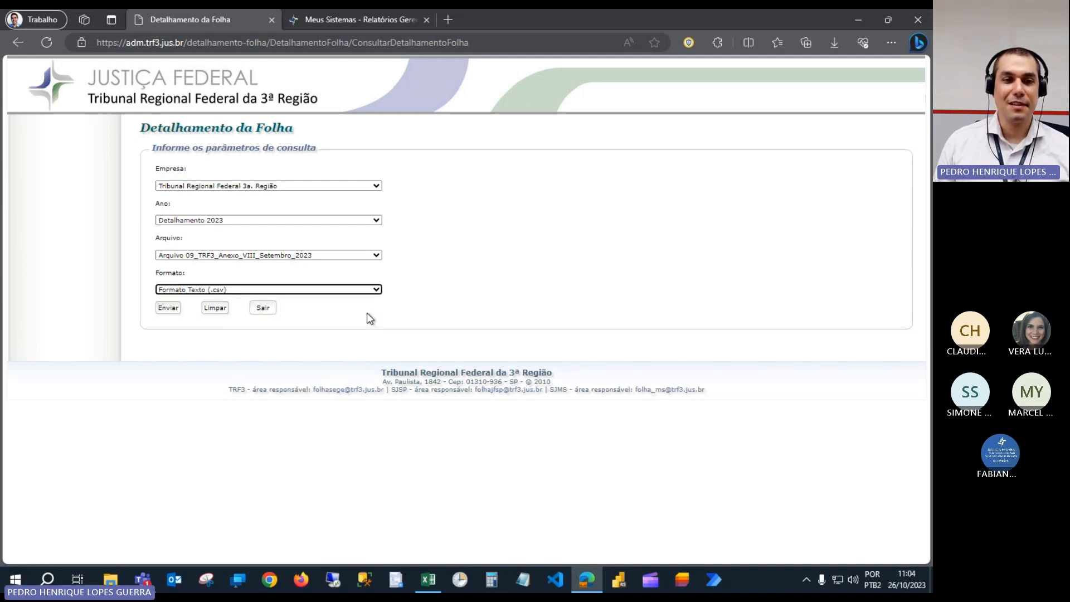
click(168, 307)
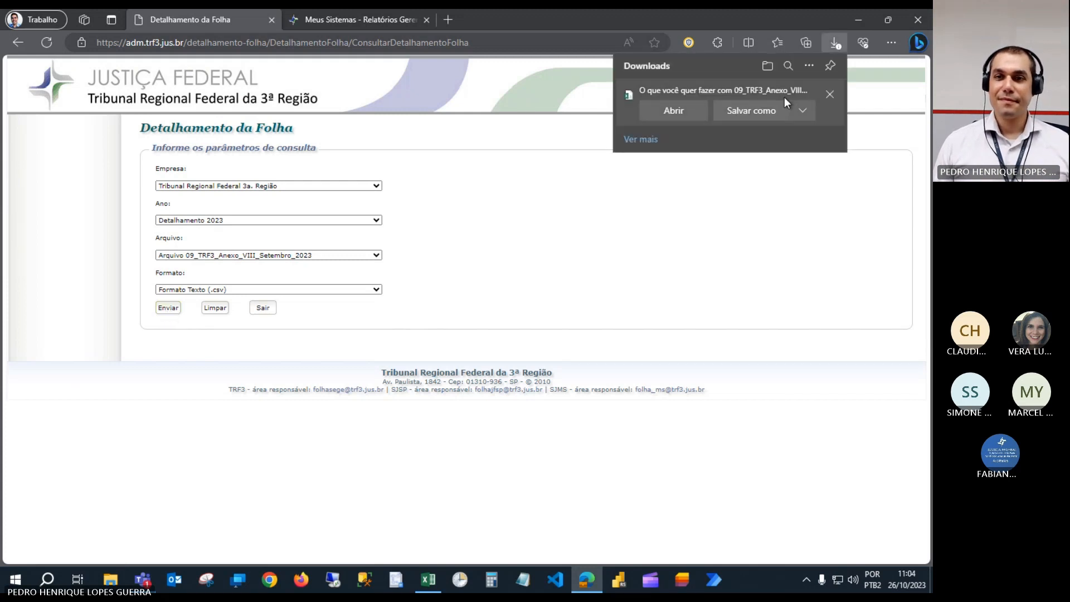
click(770, 116)
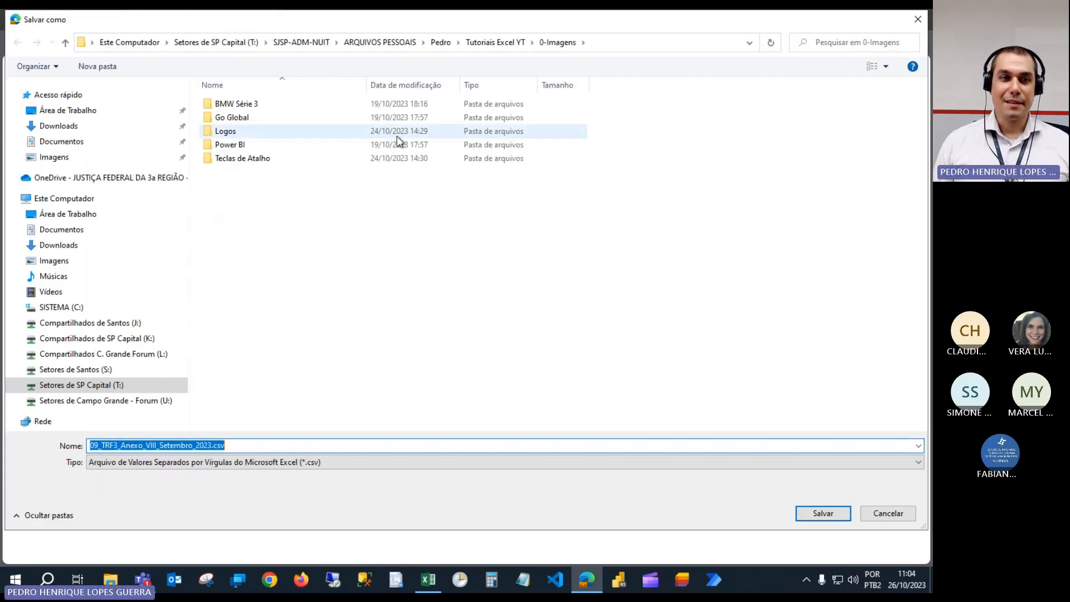
click(96, 113)
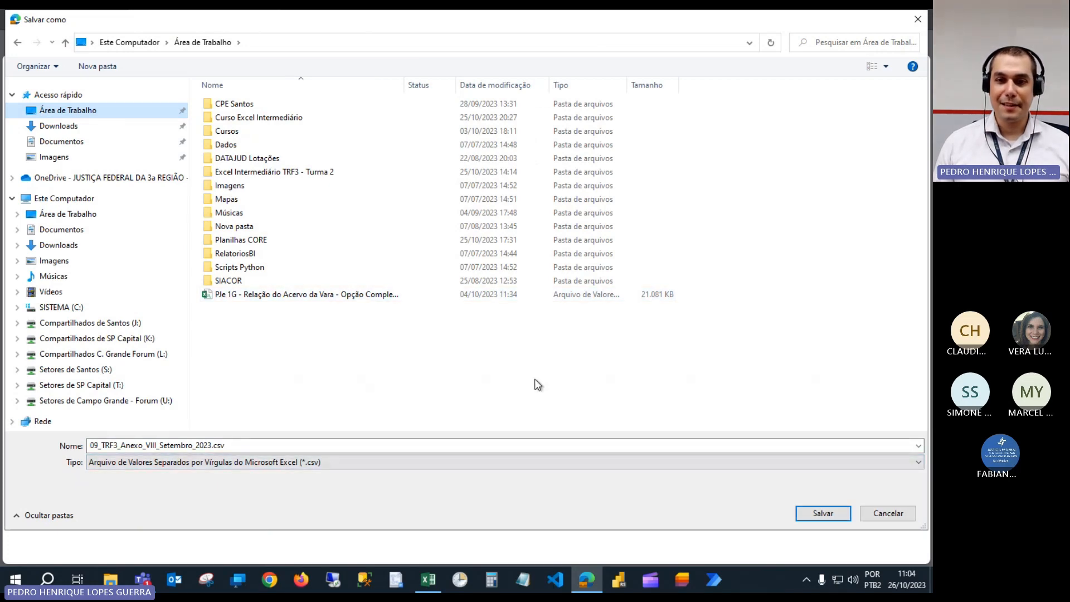
click(835, 514)
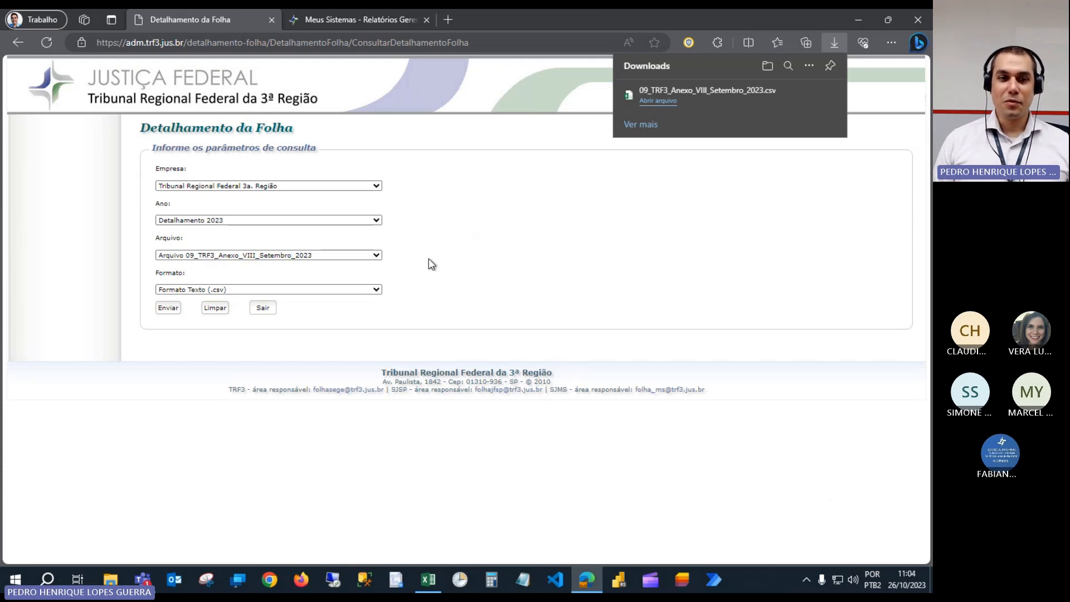
Open the PJe 2G reports in the Relatórios Gerenciais system and filter them by Id 277.
click(363, 17)
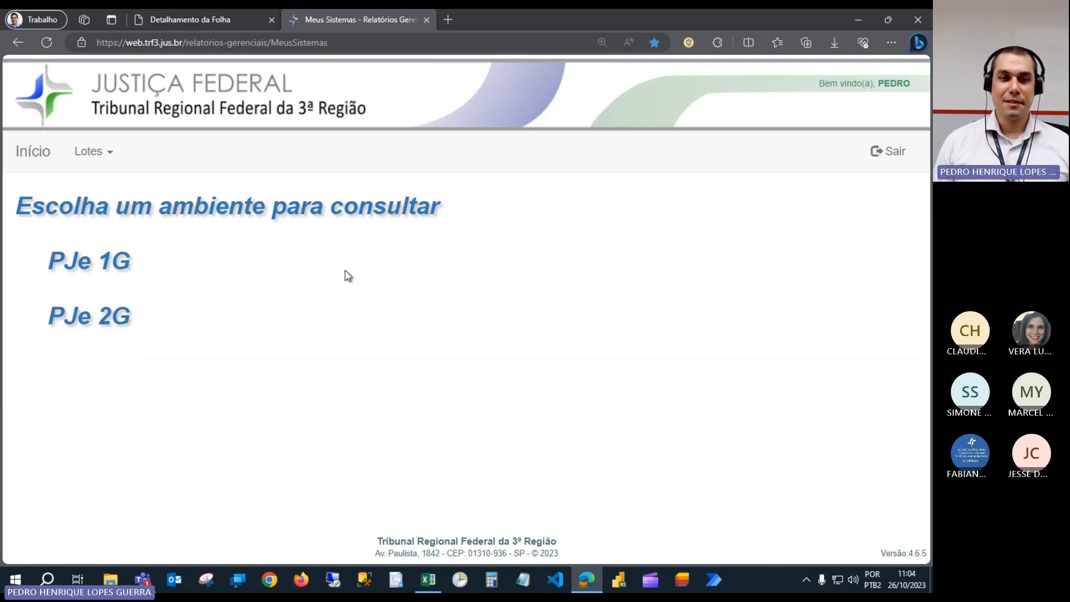
click(114, 319)
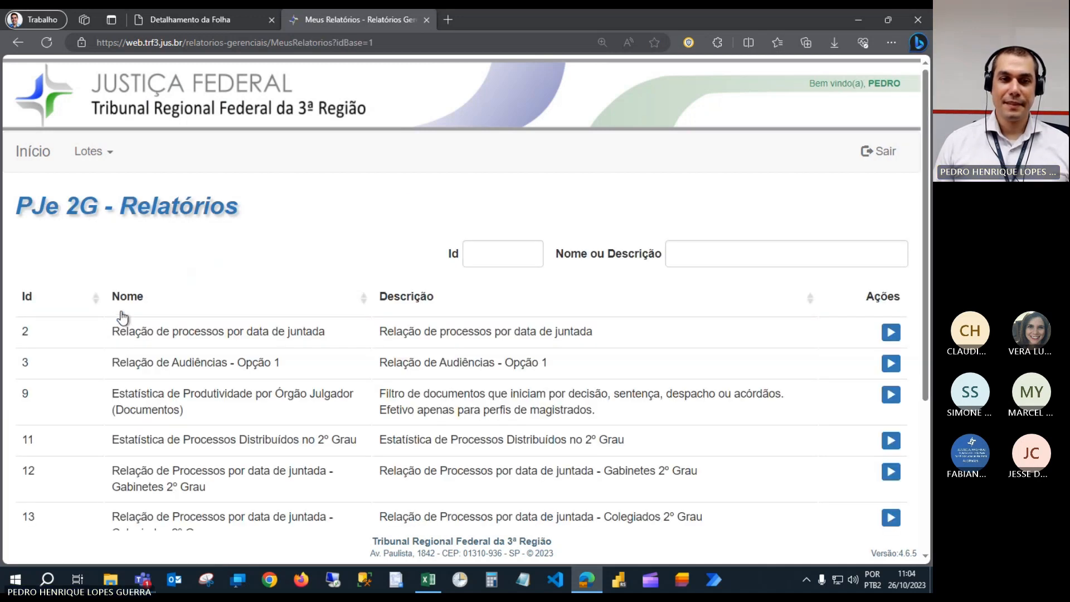
click(494, 250)
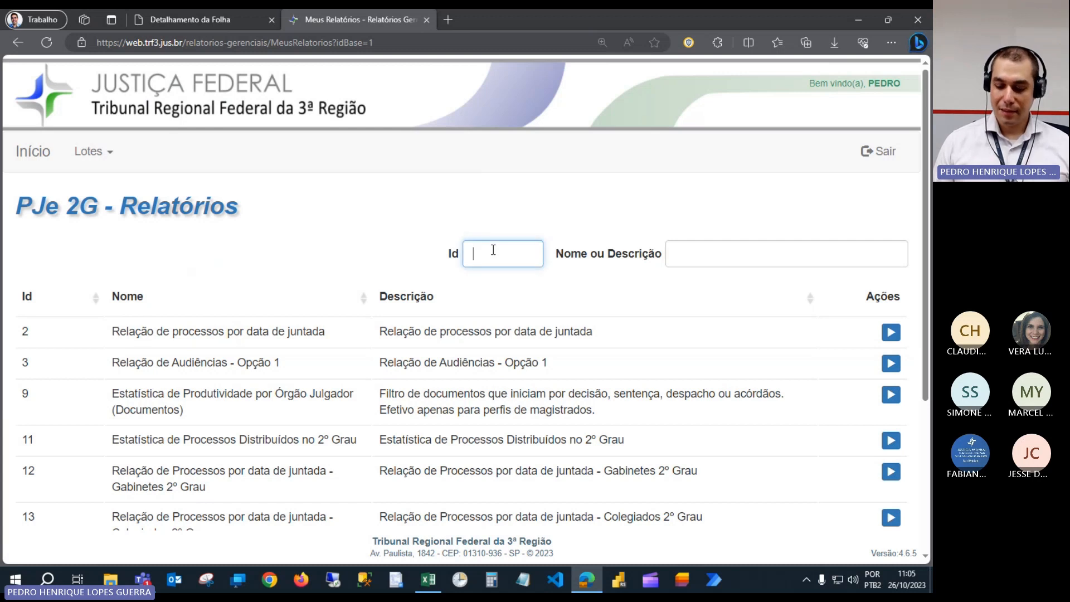
text(277)
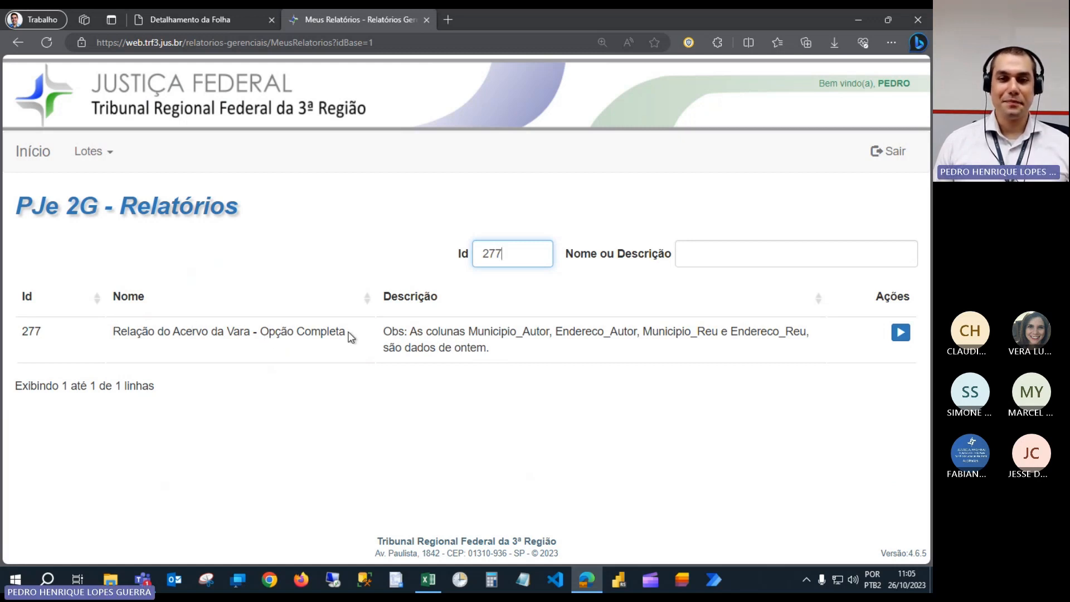
Open report 277, set its Órgão Julgador to the Gab. 34 entry, and execute the report.
click(901, 333)
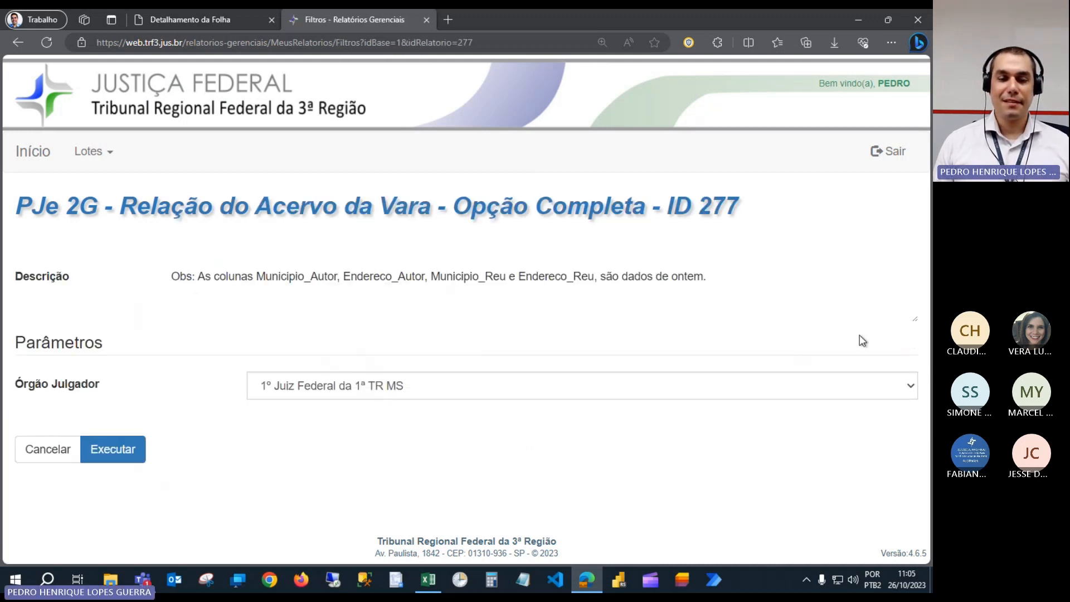
click(913, 387)
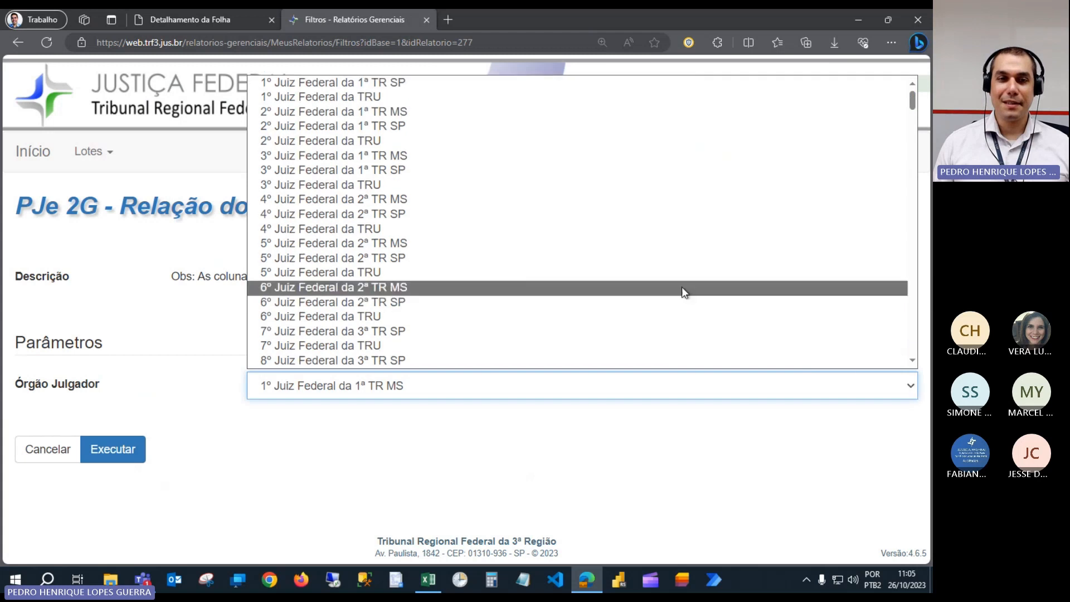
scroll(584, 256, down, 1)
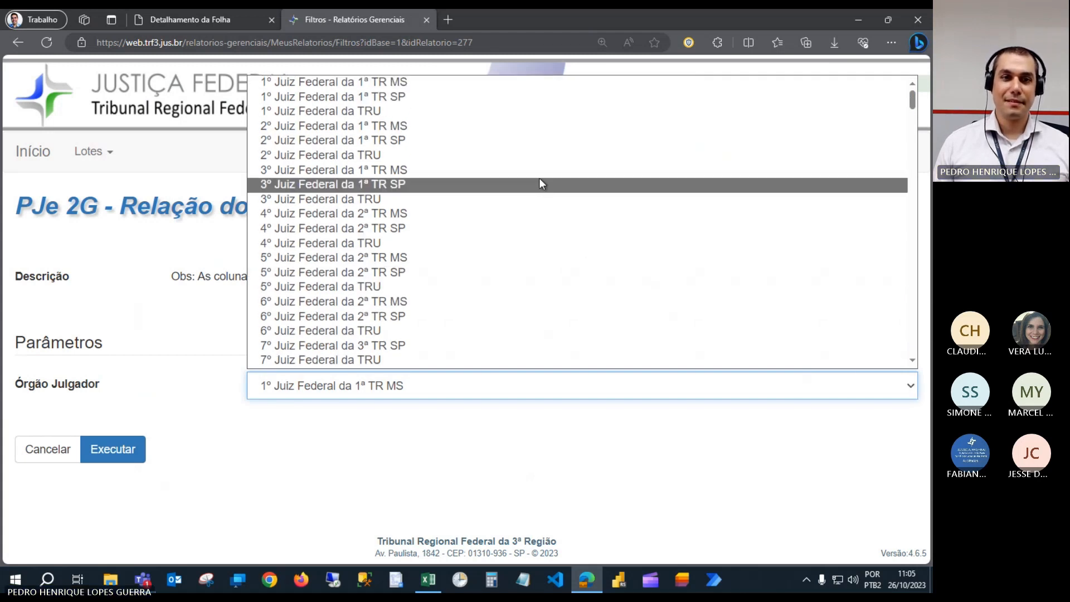
scroll(538, 181, down, 10)
scroll(535, 181, down, 9)
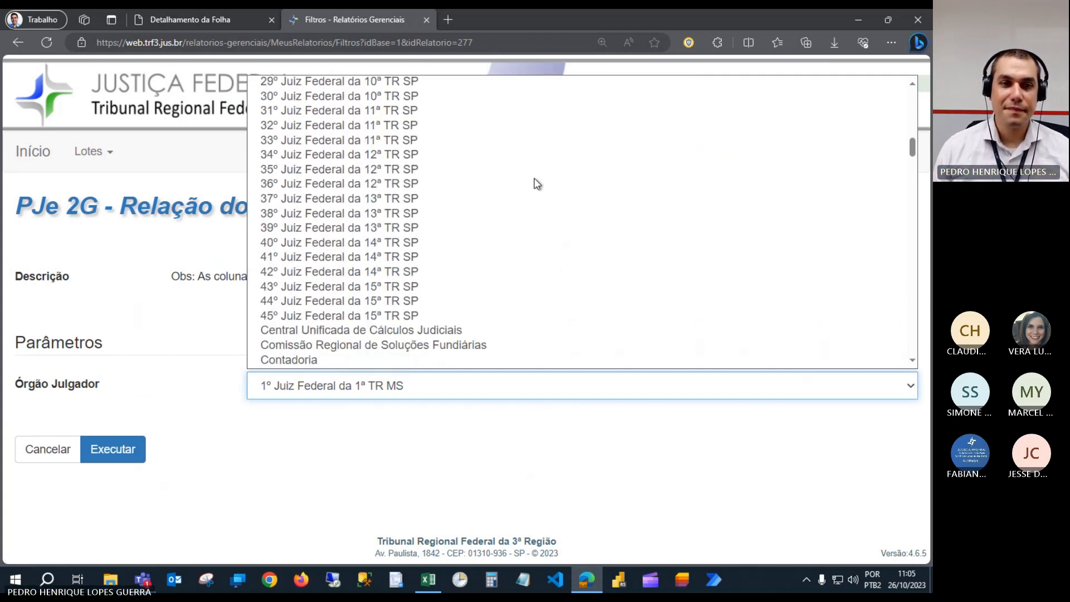
scroll(535, 183, down, 15)
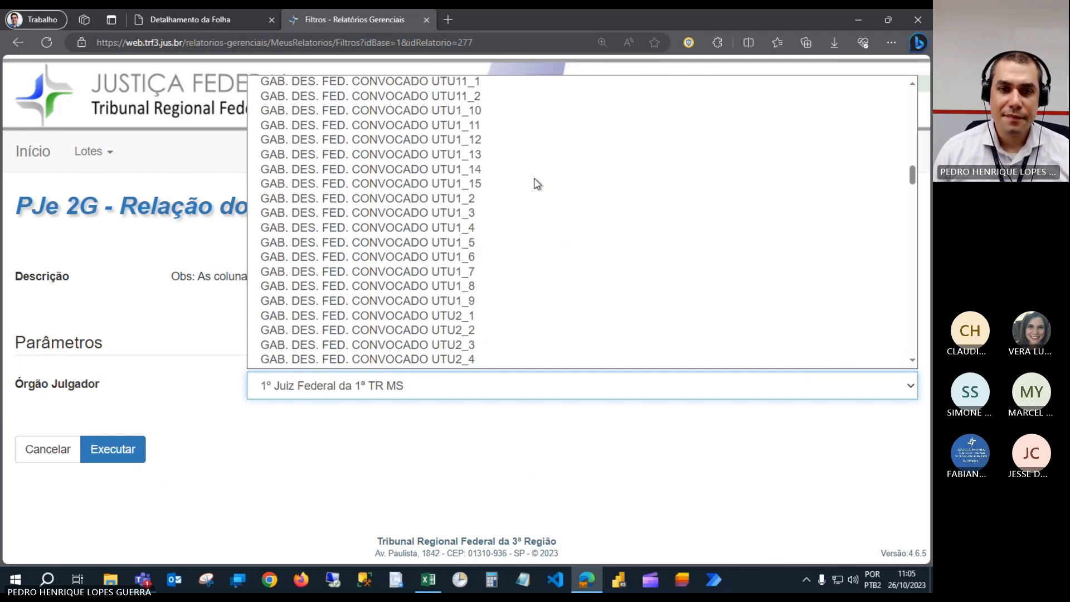
scroll(534, 178, down, 6)
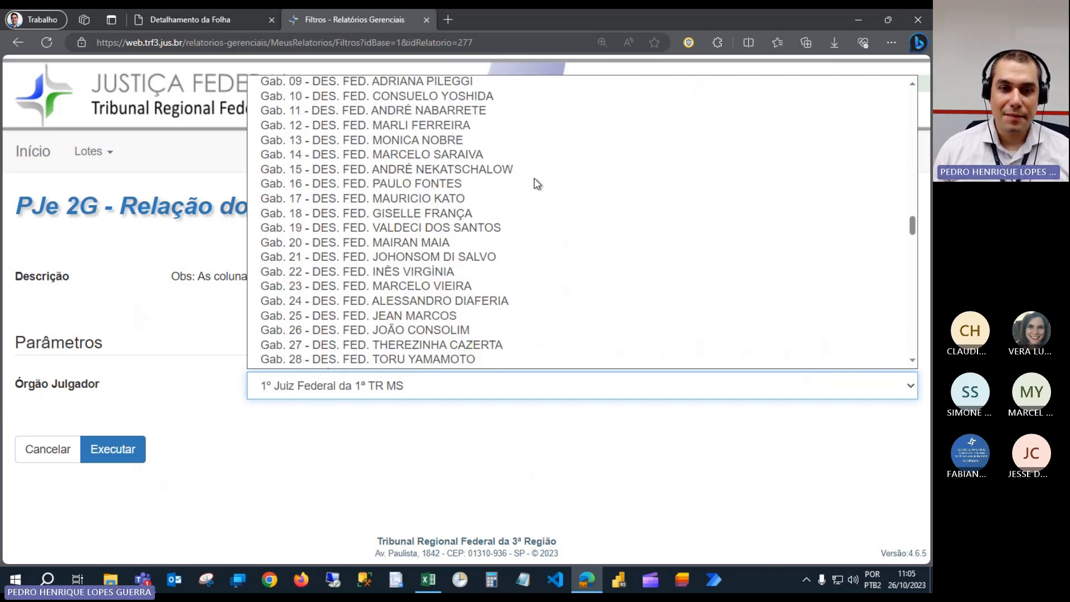
scroll(534, 178, down, 2)
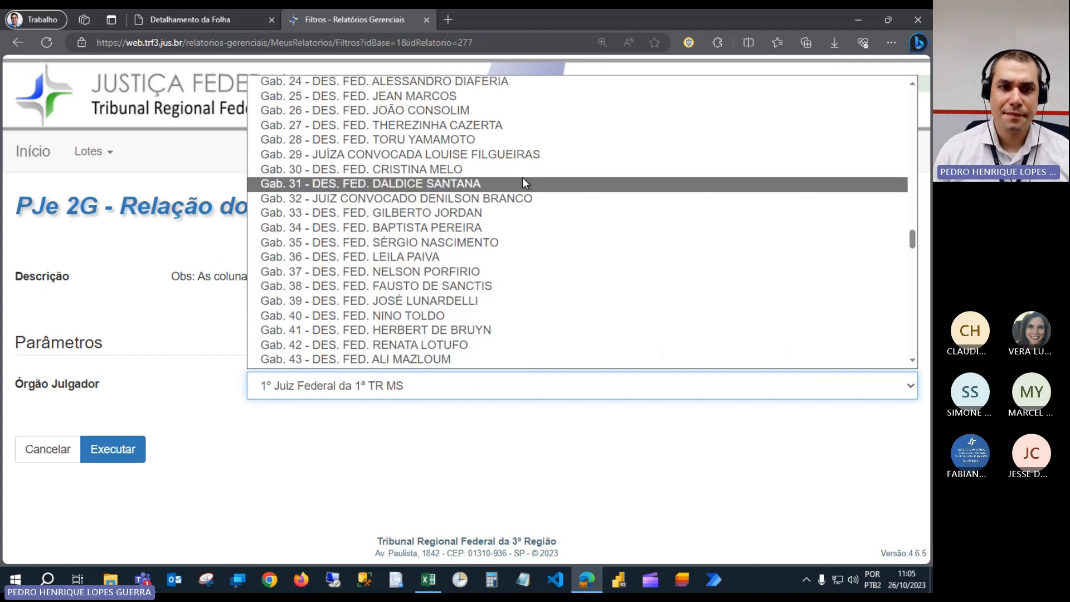
click(538, 229)
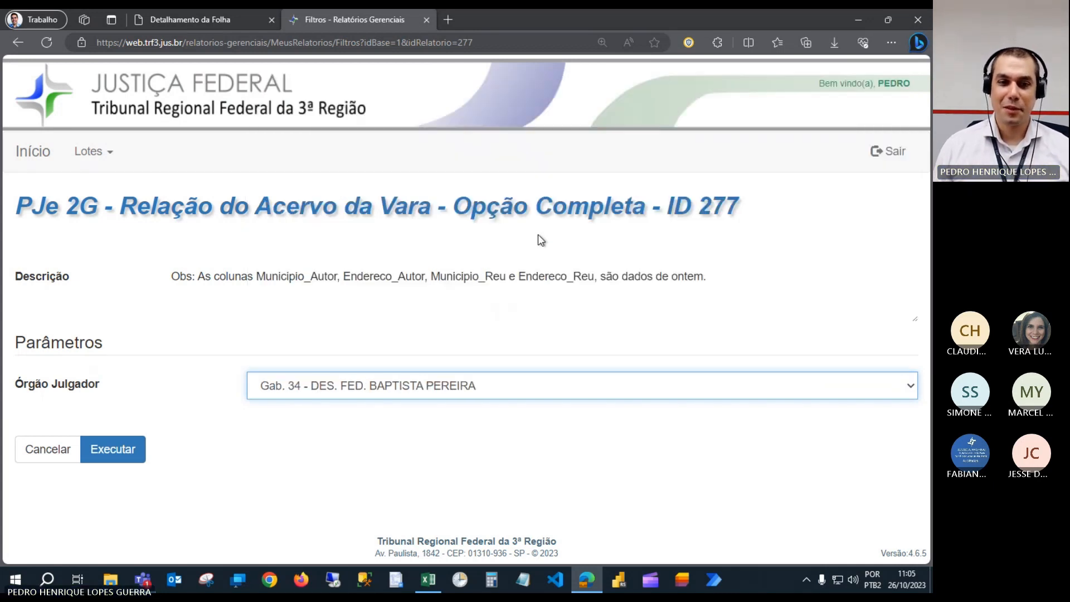
click(129, 454)
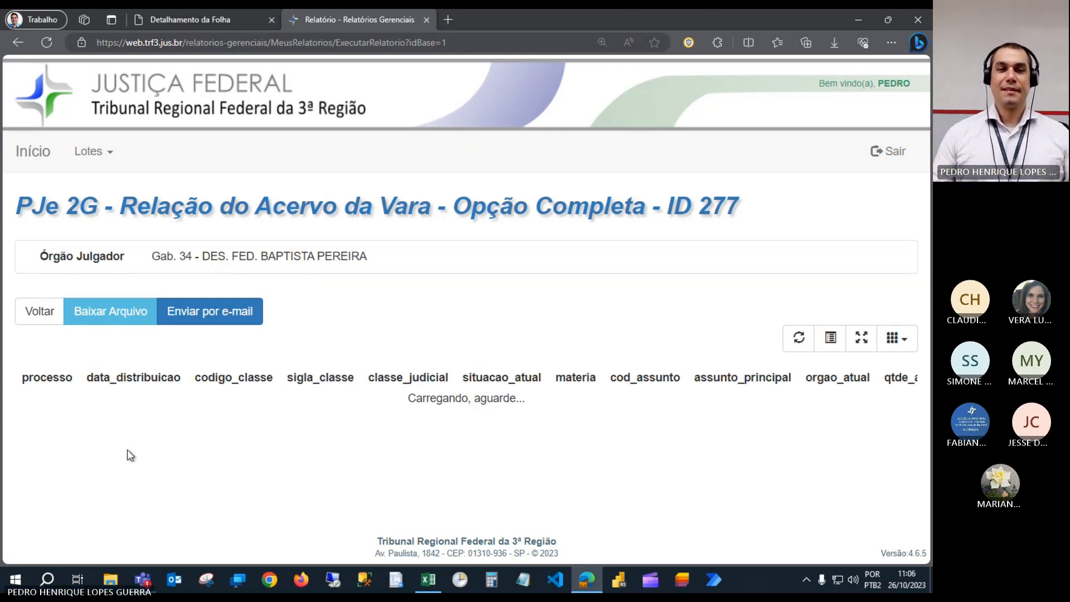
Export the report in CSV format only and save it as Relatório_26-10-2023_11-06.zip in Área de Trabalho.
click(130, 311)
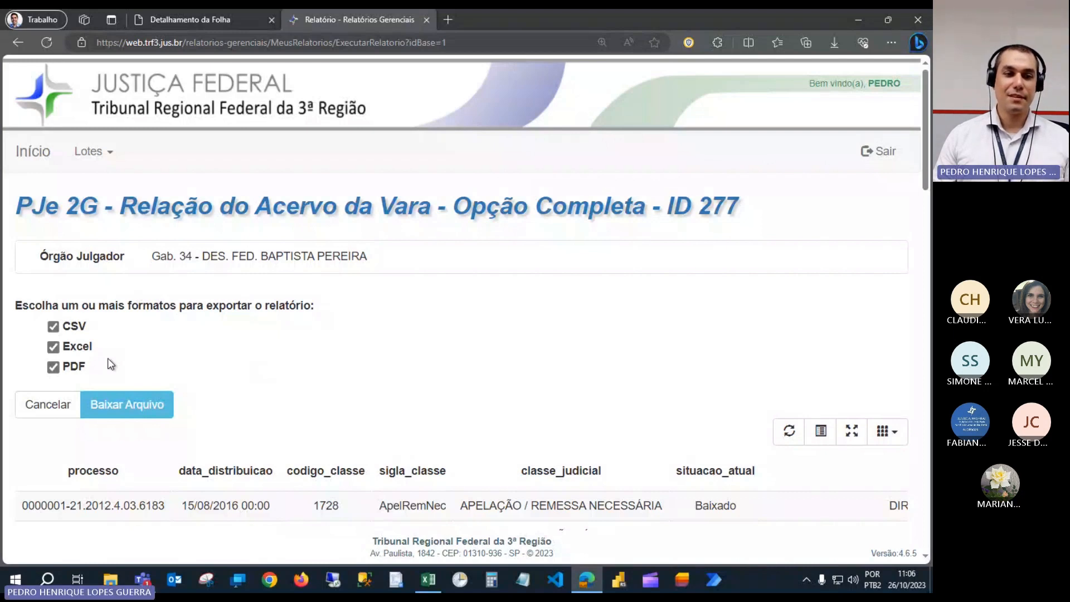
click(54, 347)
click(54, 367)
click(132, 408)
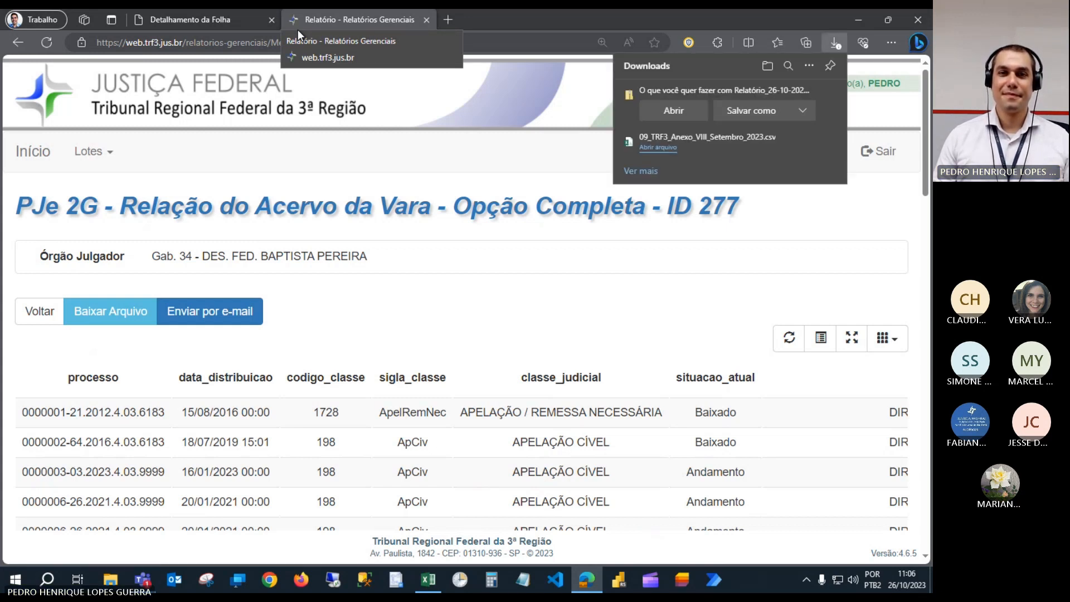
click(772, 114)
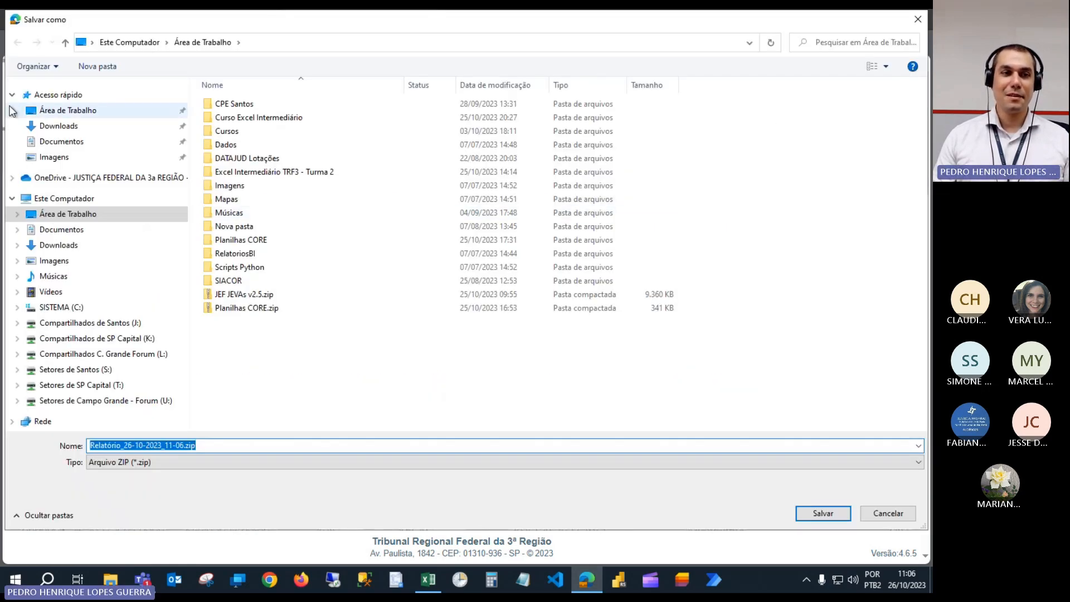
click(82, 114)
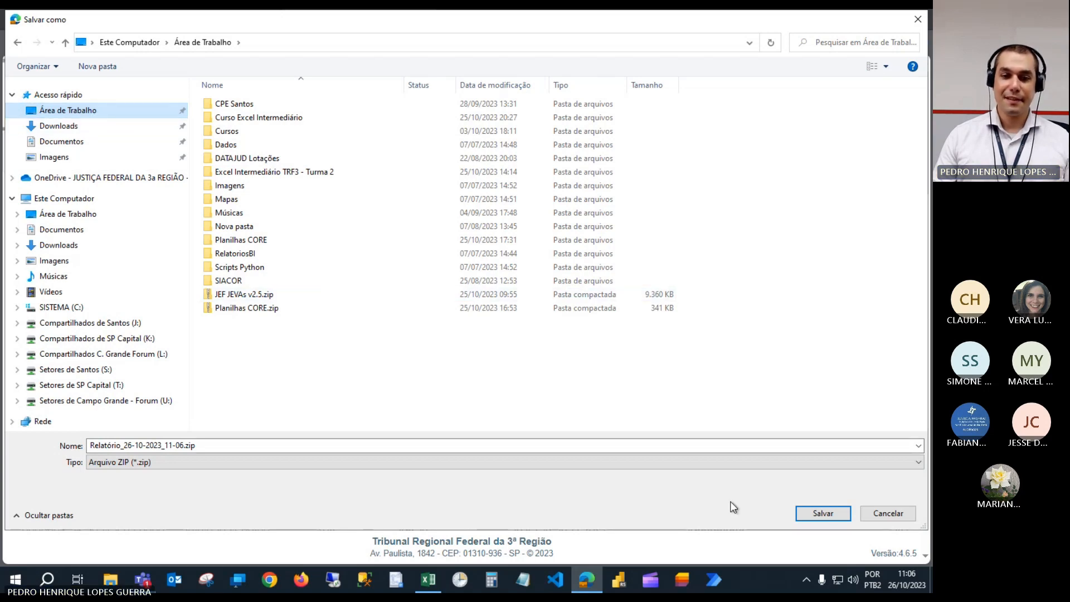
click(825, 520)
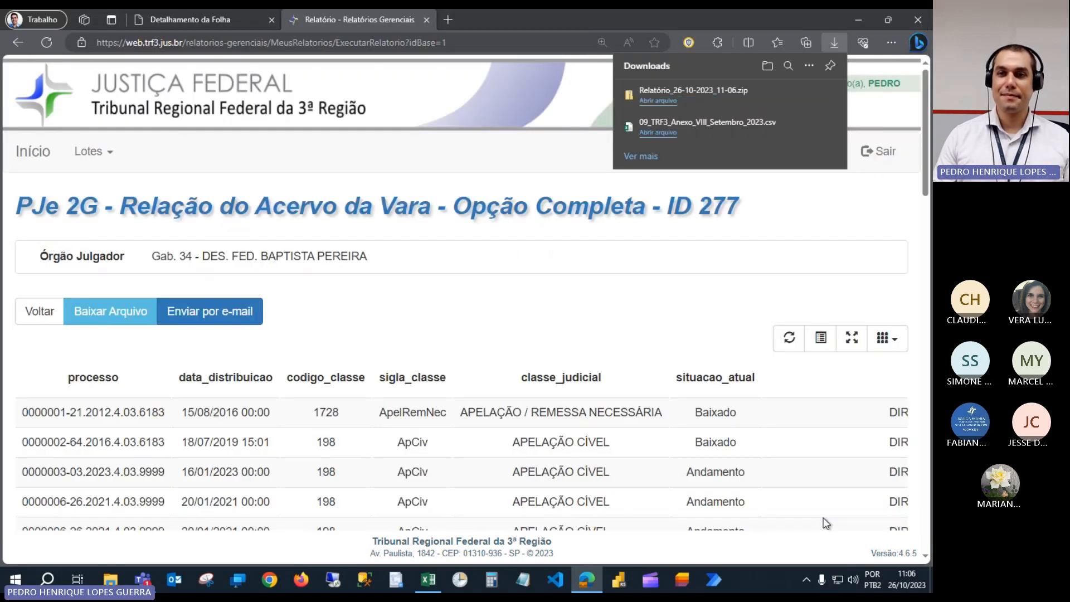
Extract Relatório_26-10-2023_11-06.zip directly onto the desktop with 7-Zip and move the extracted CSV to an empty area away from the other icons.
click(867, 17)
click(867, 18)
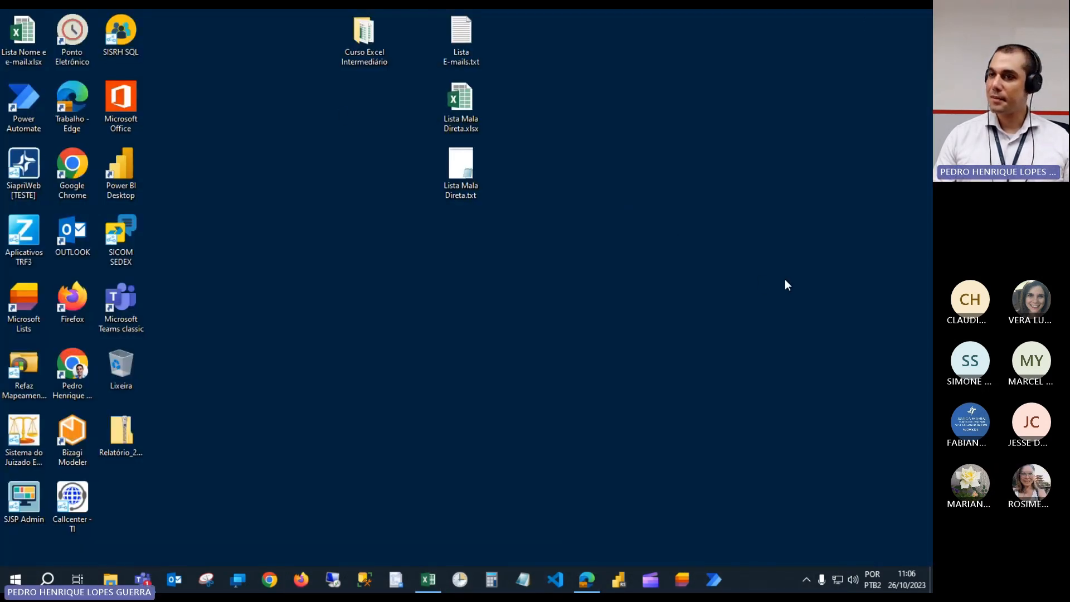
right_click(125, 440)
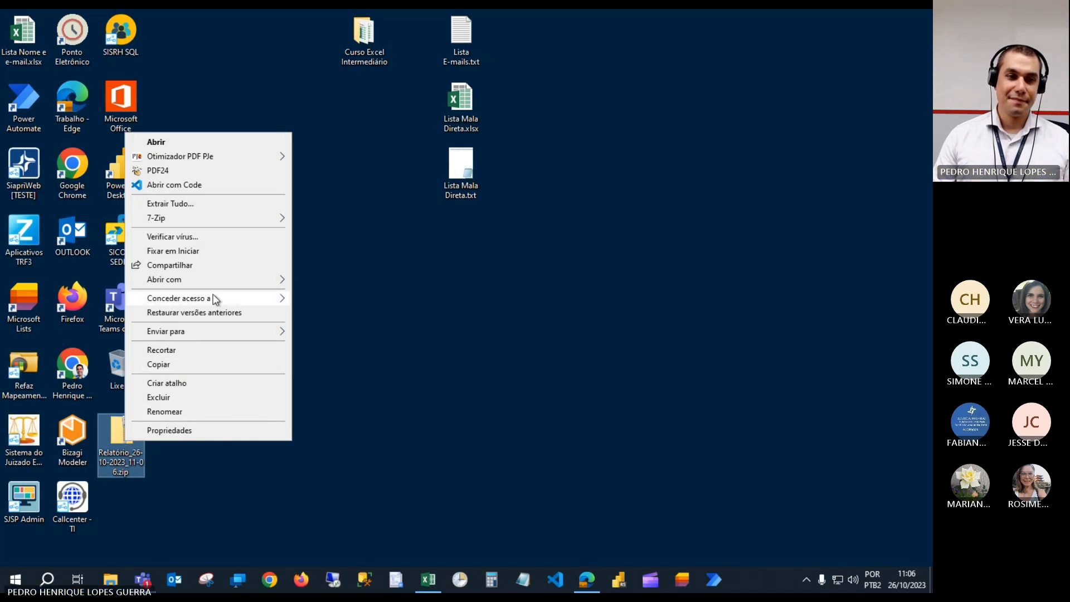
mouse_move(229, 225)
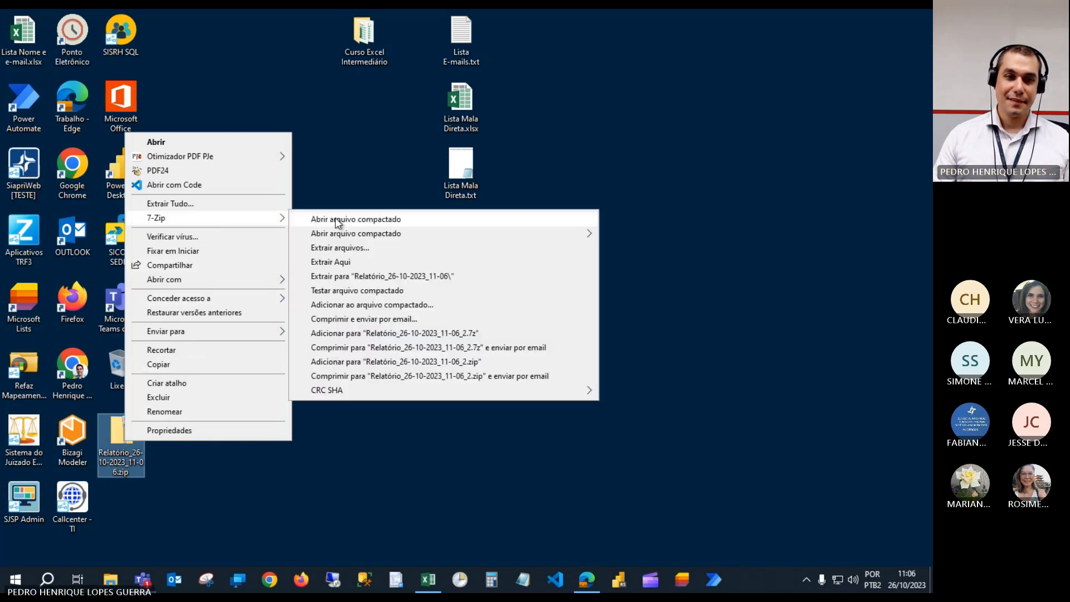
click(388, 263)
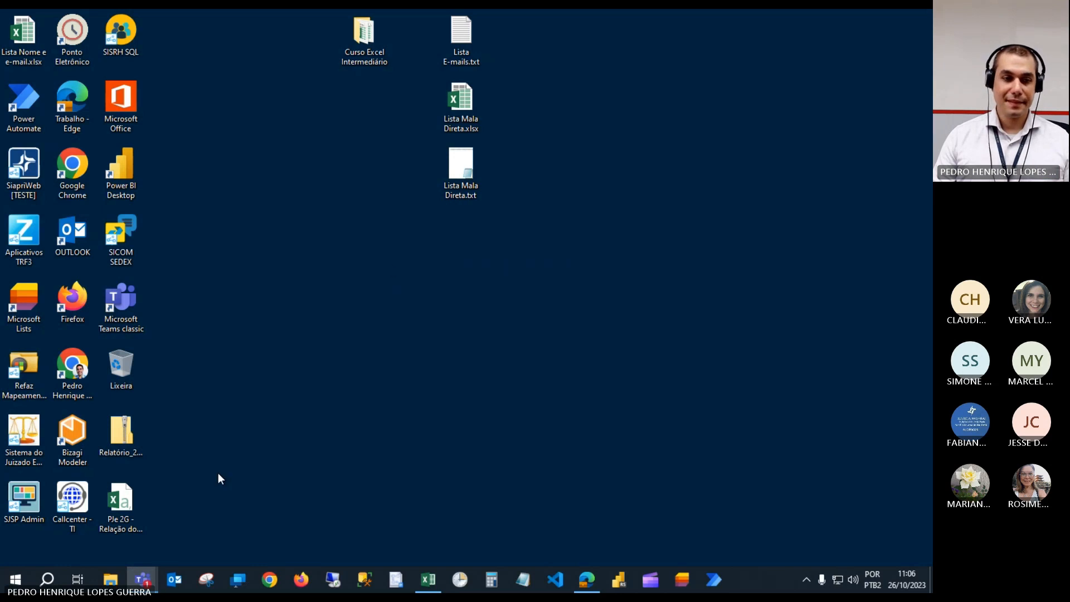
drag(120, 499, 626, 35)
click(245, 268)
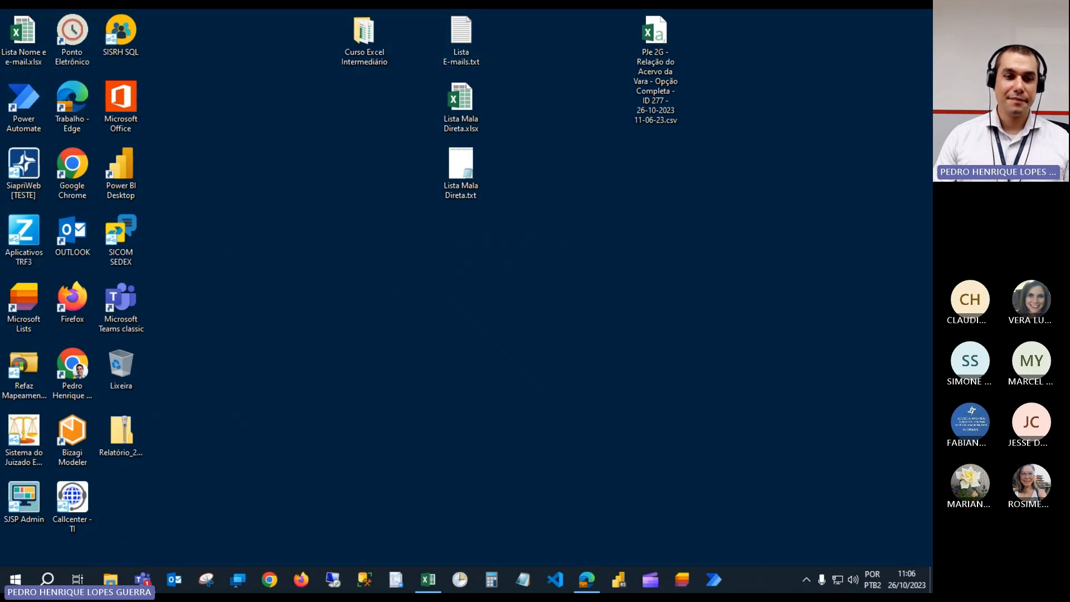
Permanently delete Relatório_26-10-2023_11-06.zip from the desktop.
click(102, 430)
key(Delete)
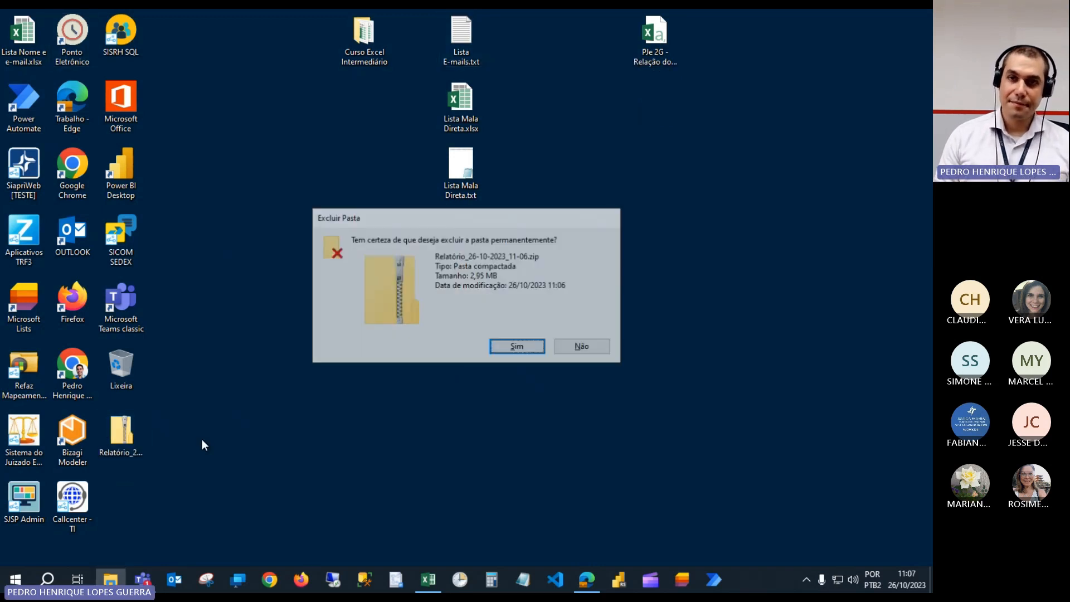
key(Return)
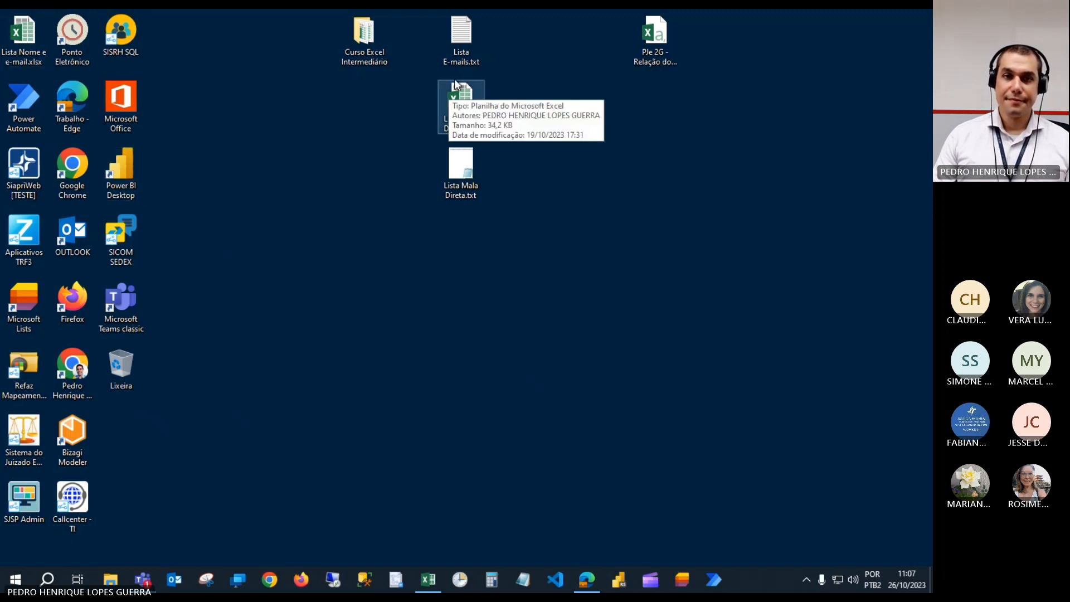
Copy the recent file 09_TRF3_Anexo_VIII_Setembro_2023.csv onto the desktop and place the copy below the PJe 2G report CSV.
click(463, 41)
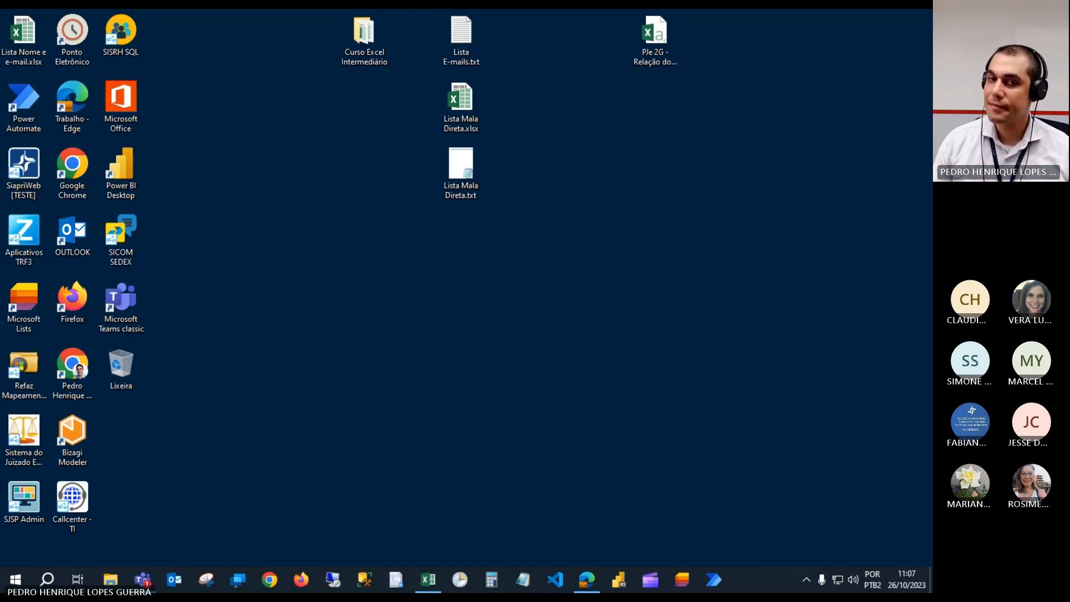
click(111, 580)
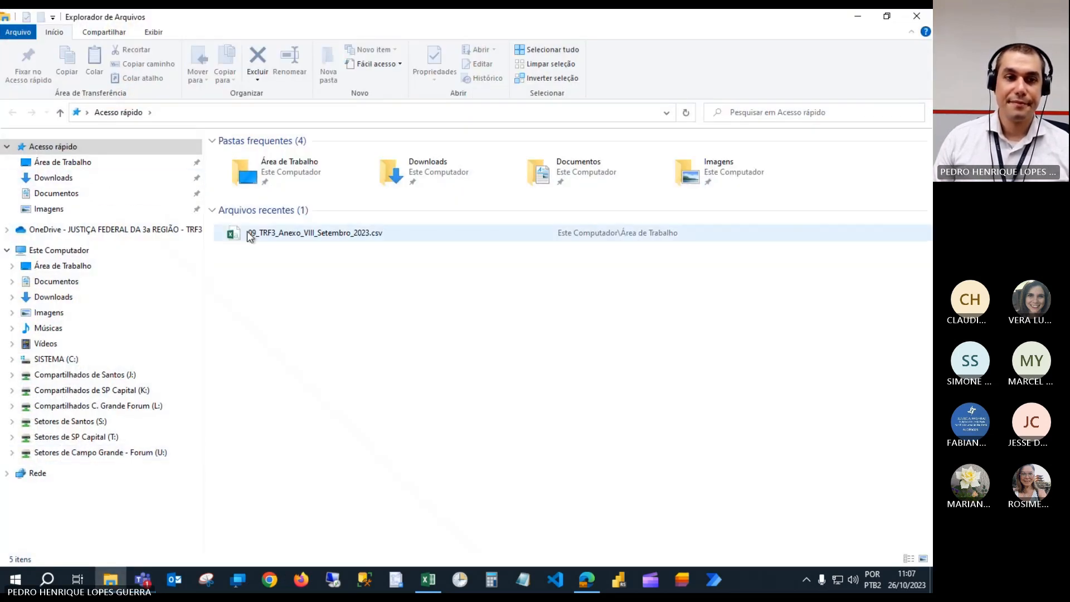
click(281, 244)
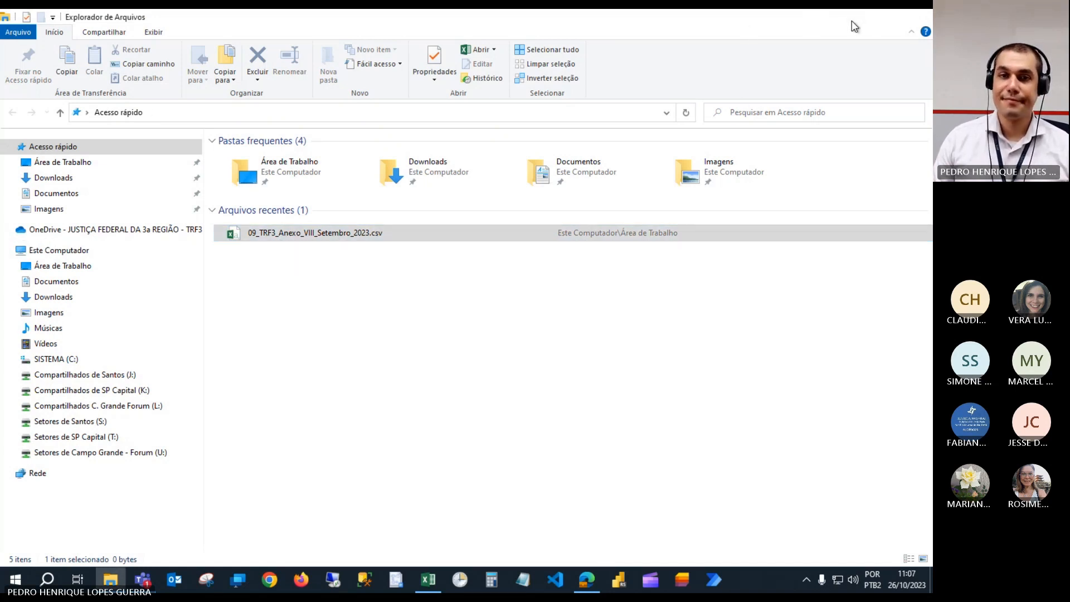
key(super+d)
key(ctrl+v)
drag(417, 115, 664, 98)
Clear Lista E-mails.txt, Lista Mala Direta.xlsx and Lista Mala Direta.txt from view and line up both CSV files beside the Curso Excel Intermediário folder.
click(477, 23)
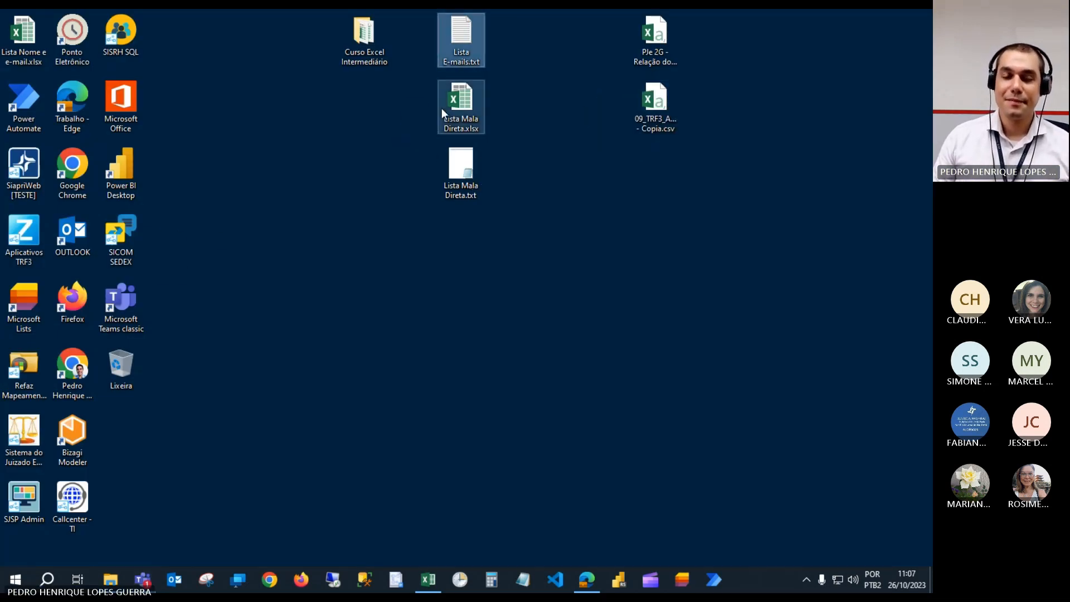
ctrl+click(463, 161)
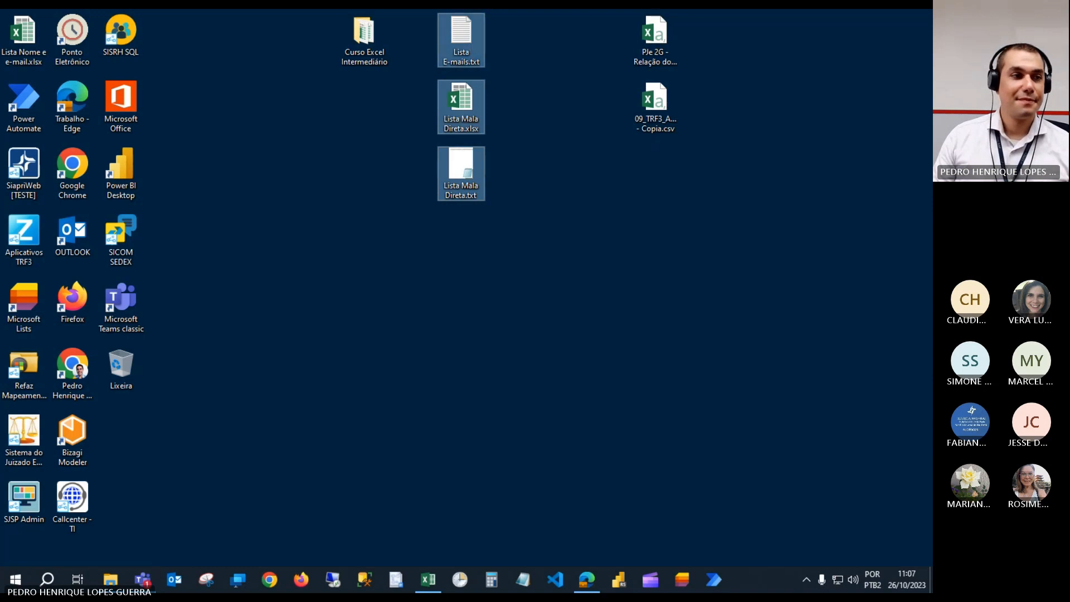
key(Delete)
click(647, 44)
drag(630, 45, 470, 58)
drag(662, 112, 531, 32)
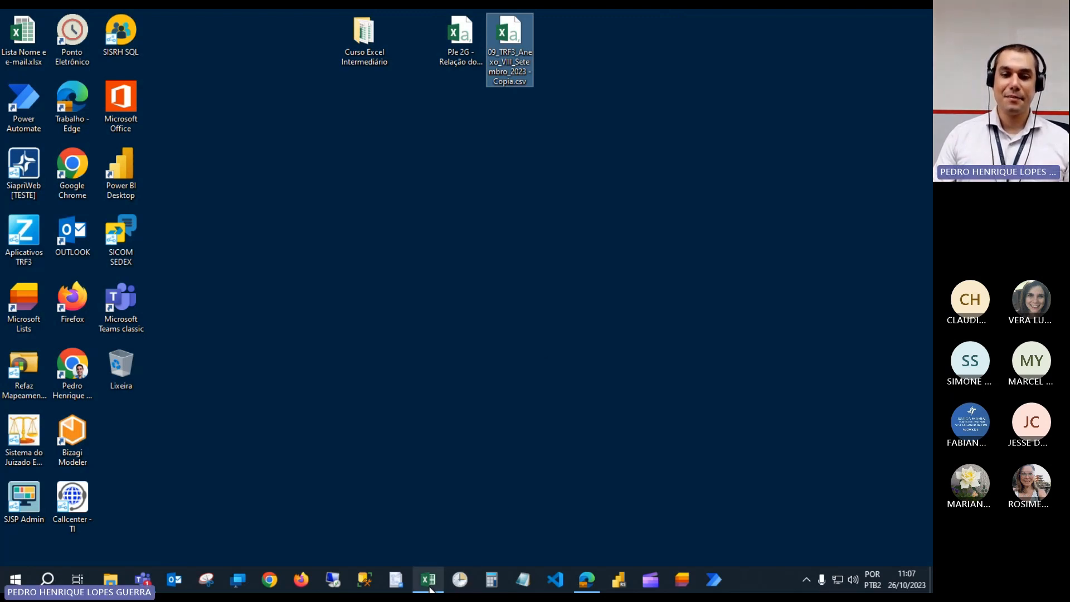
Switch to the blank Excel workbook and try Texto para Colunas on the empty cell A1.
click(359, 473)
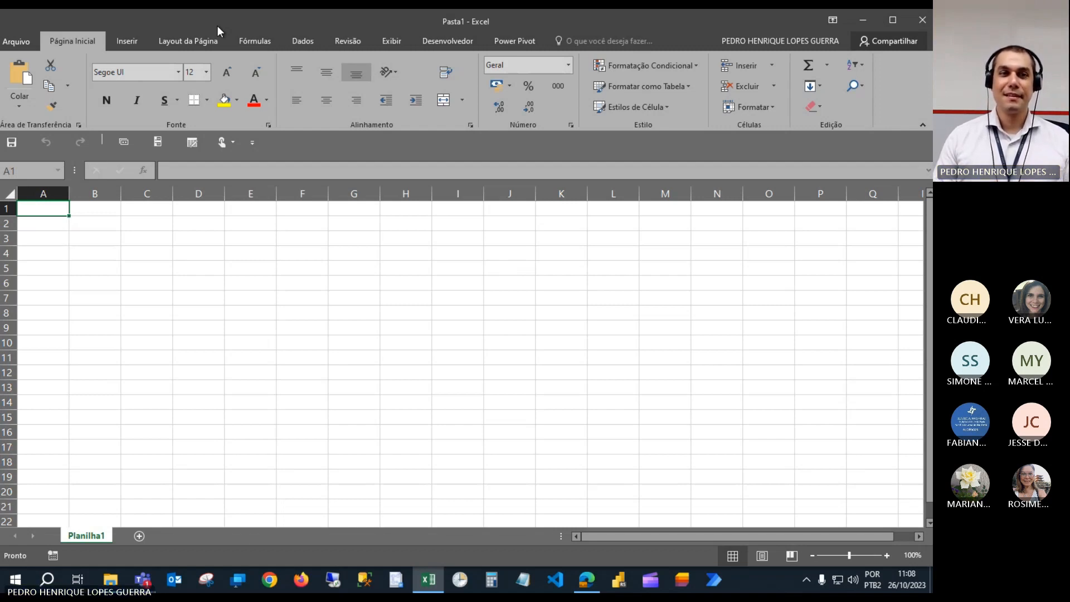
click(307, 39)
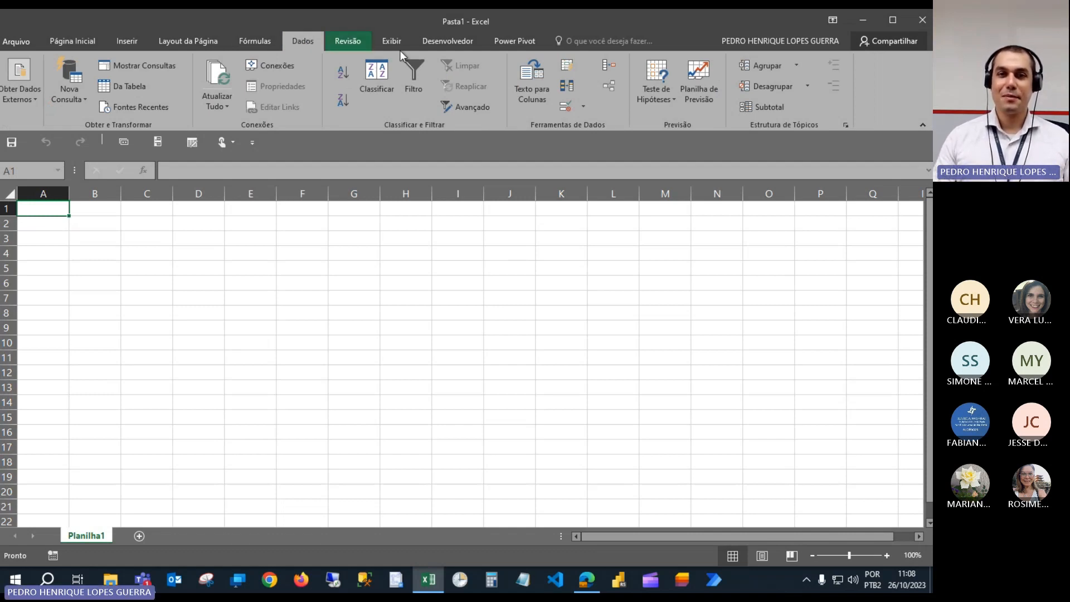
click(531, 79)
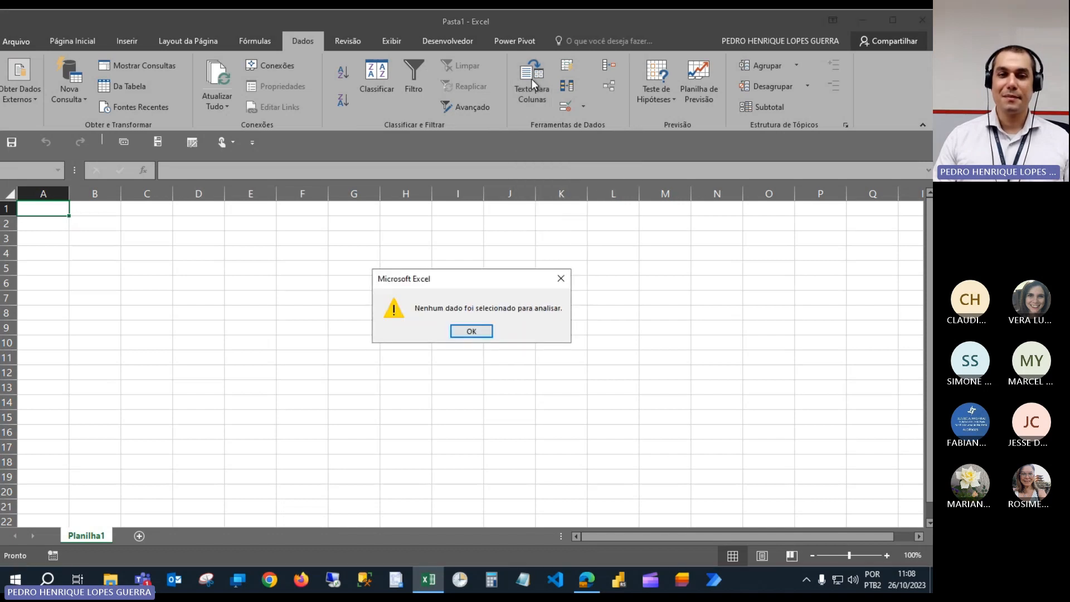
click(473, 332)
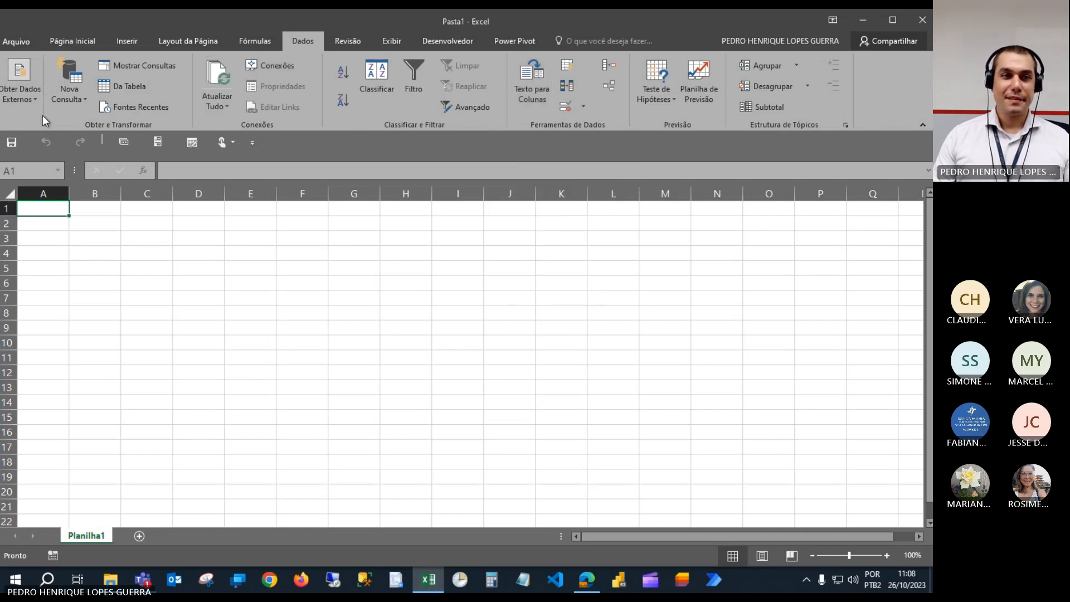
click(893, 21)
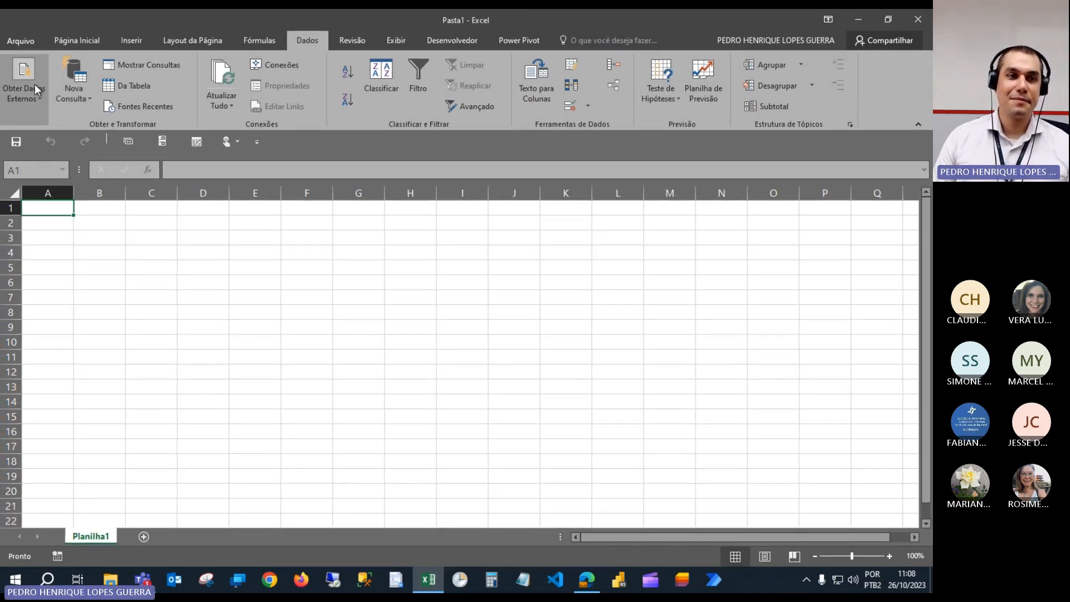
click(32, 103)
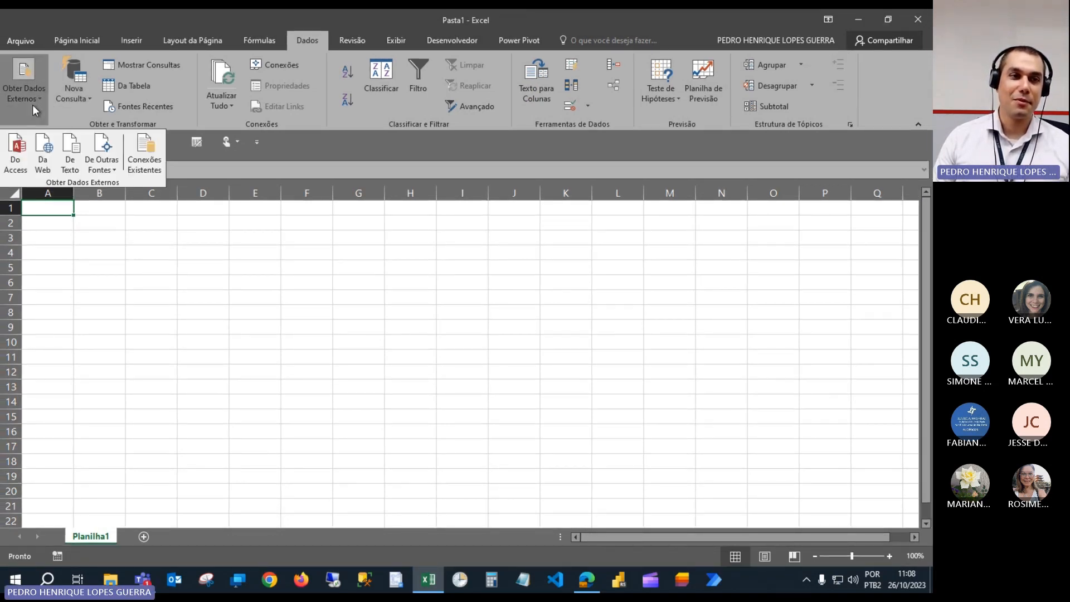
click(71, 161)
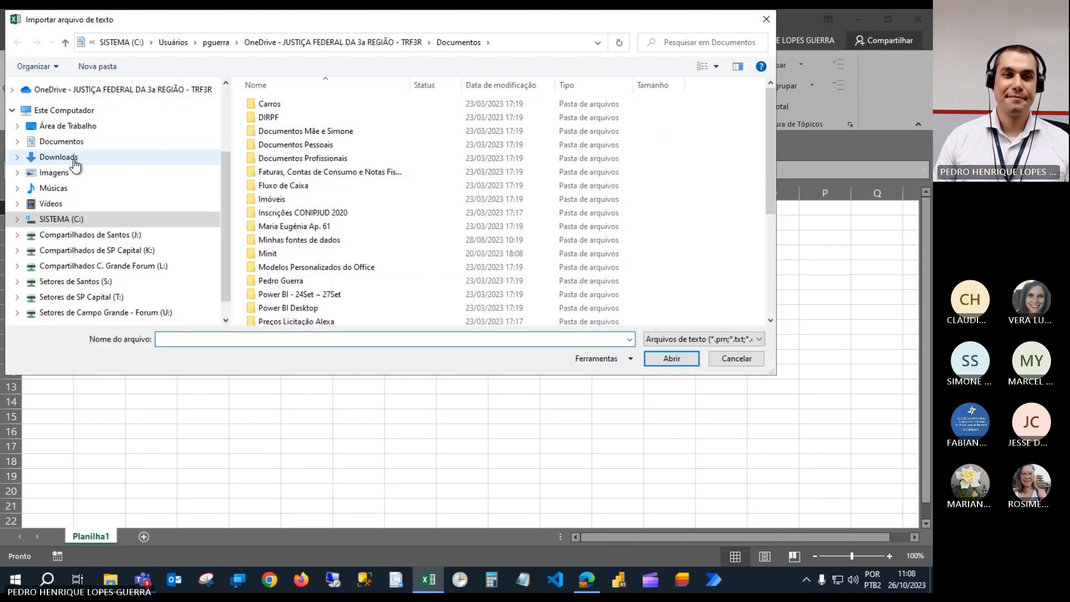
click(84, 126)
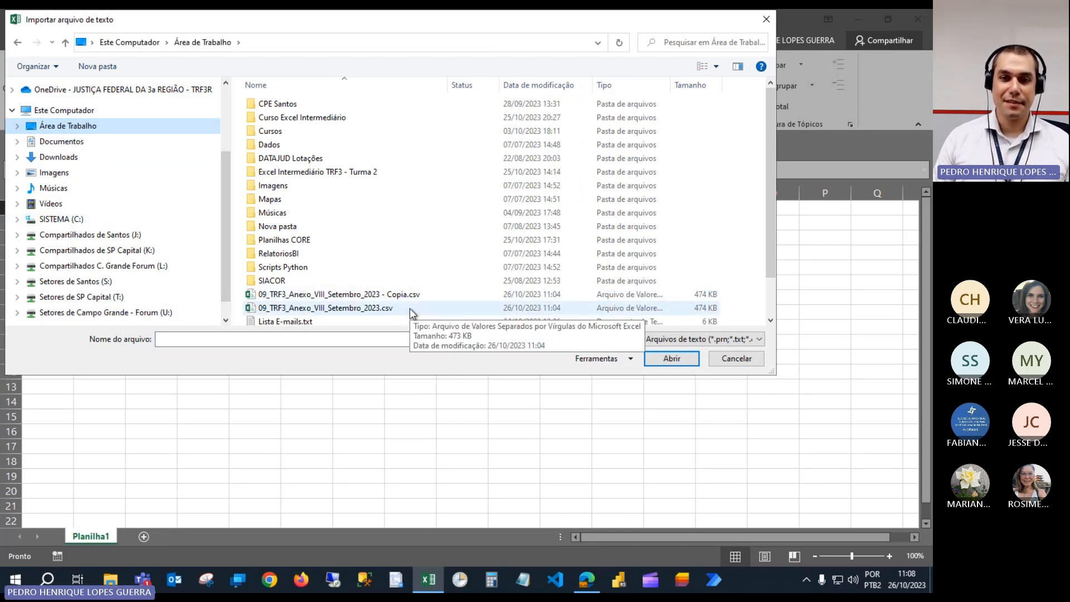
click(409, 309)
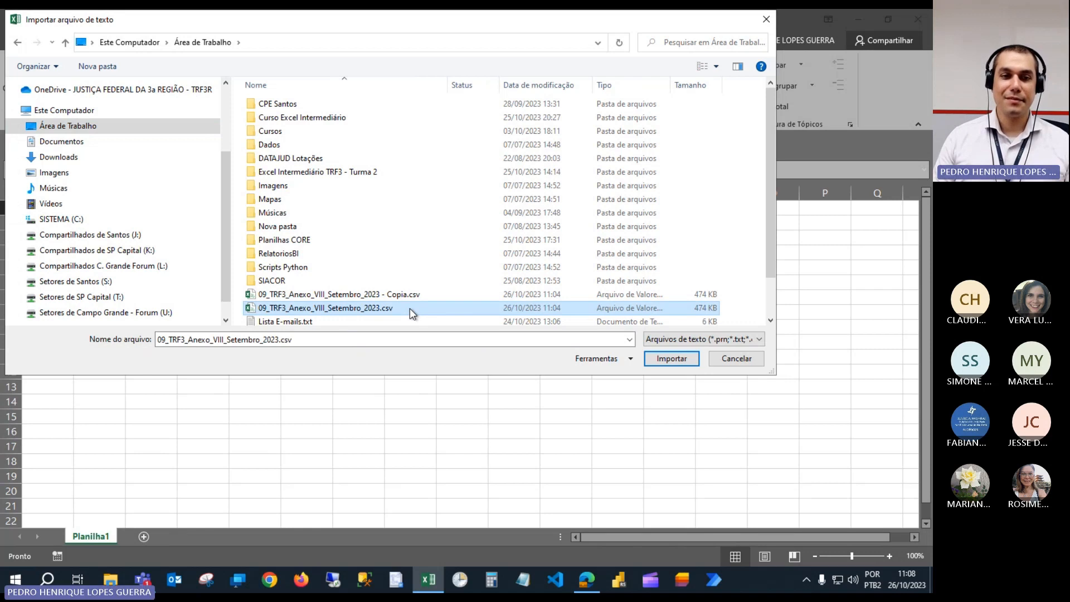
scroll(410, 309, down, 1)
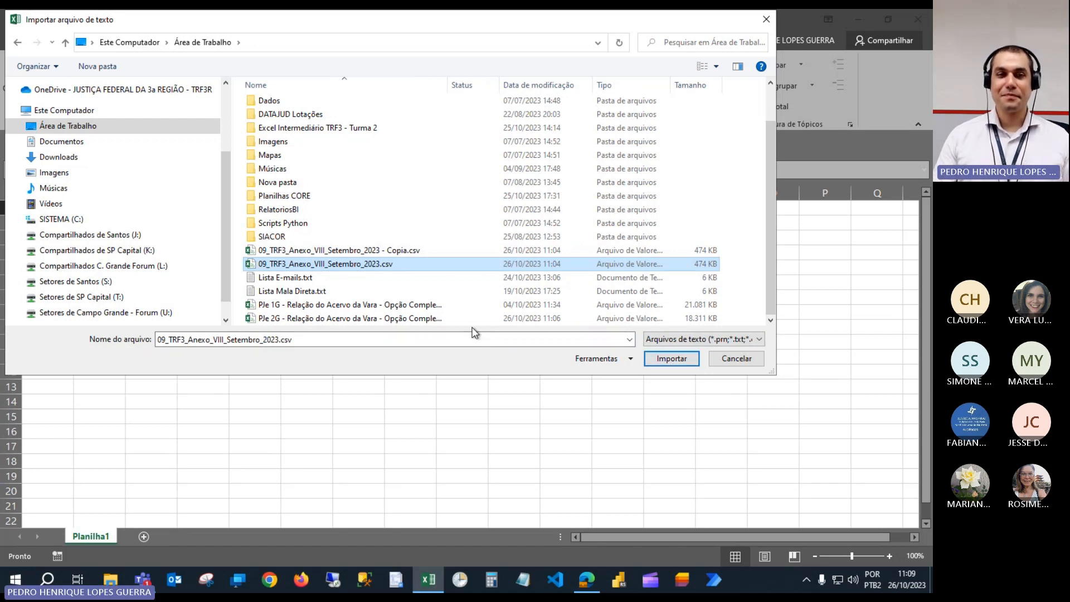
click(671, 360)
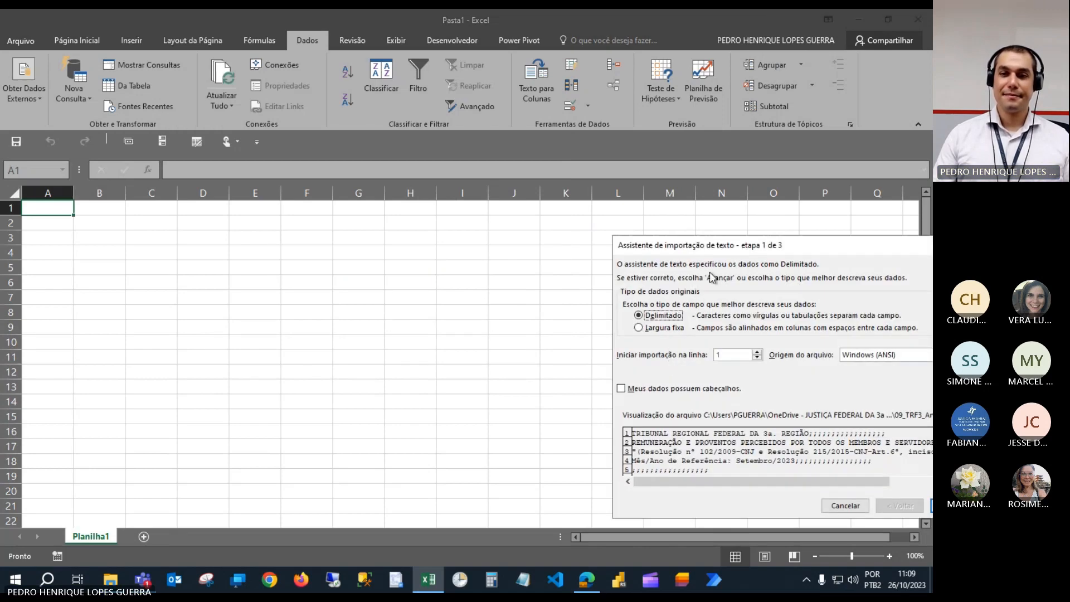
drag(742, 248, 328, 124)
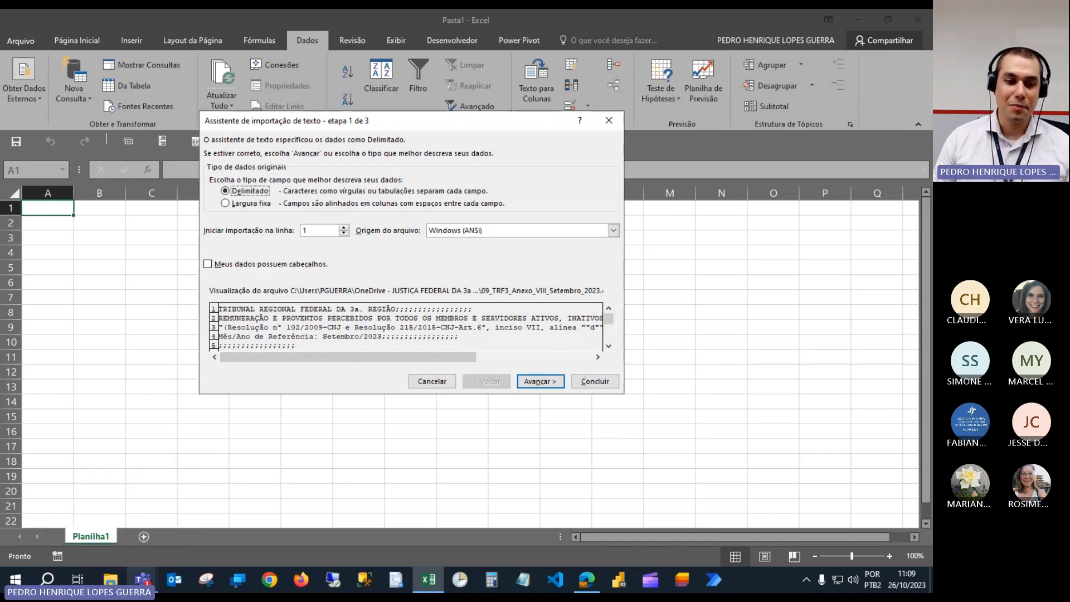
click(435, 384)
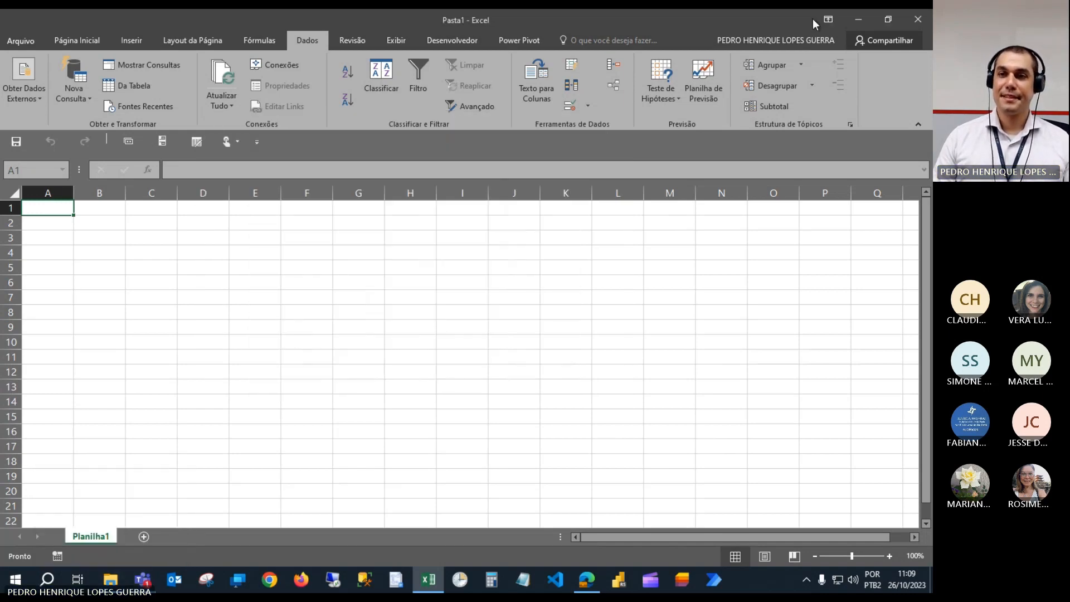
Open the desktop file 09_TRF3_Anexo_VIII_Setembro_2023 - Copia.csv directly in Excel.
click(863, 19)
click(473, 49)
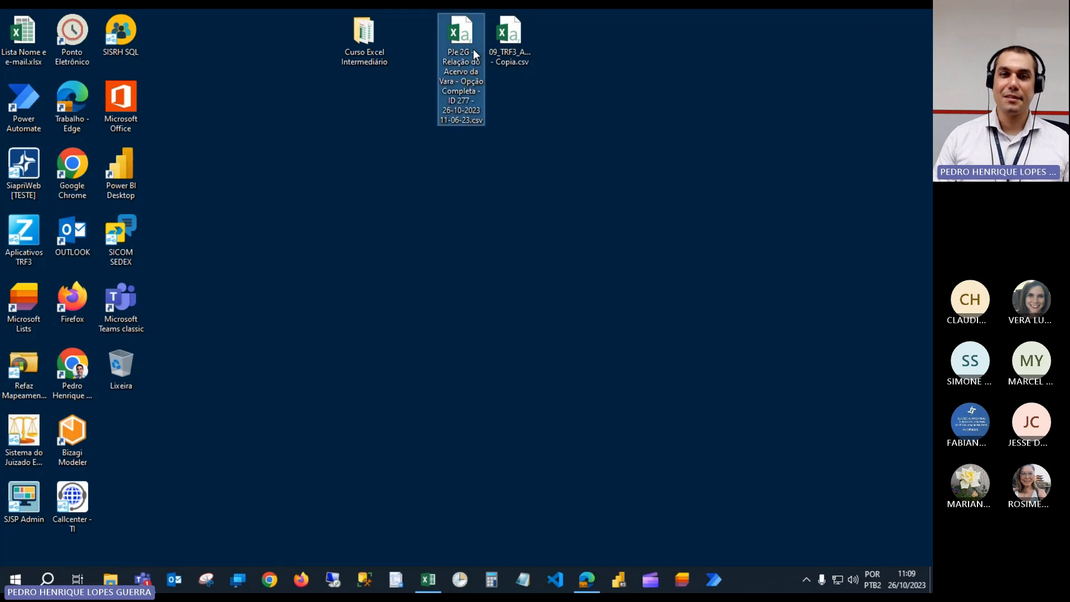
click(509, 49)
double_click(509, 50)
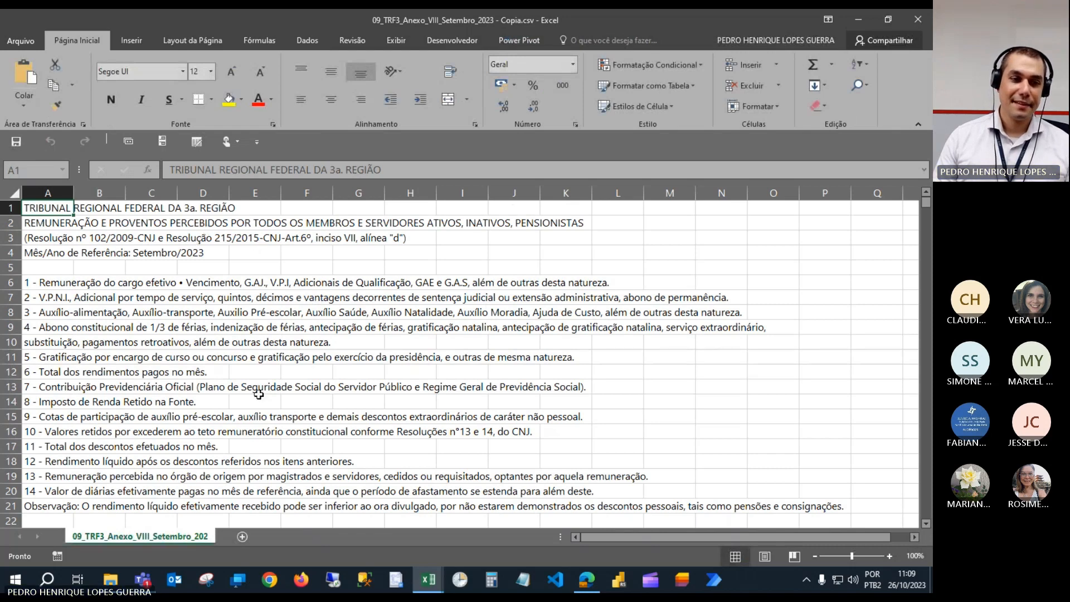
Auto-fit all column widths to their contents and narrow column A to about the length of the names.
scroll(258, 394, down, 5)
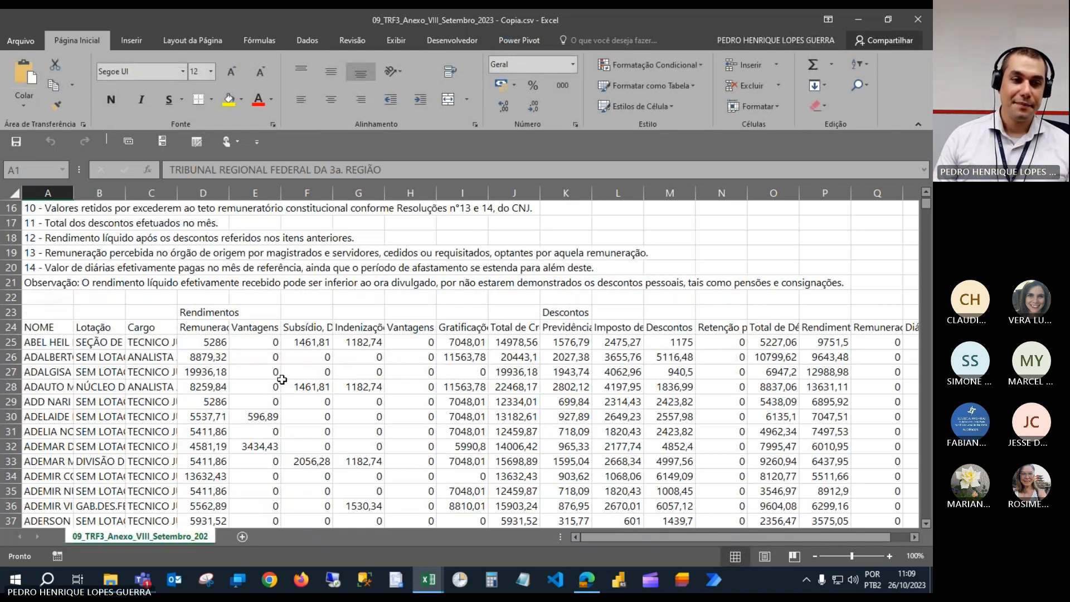
click(14, 193)
double_click(73, 191)
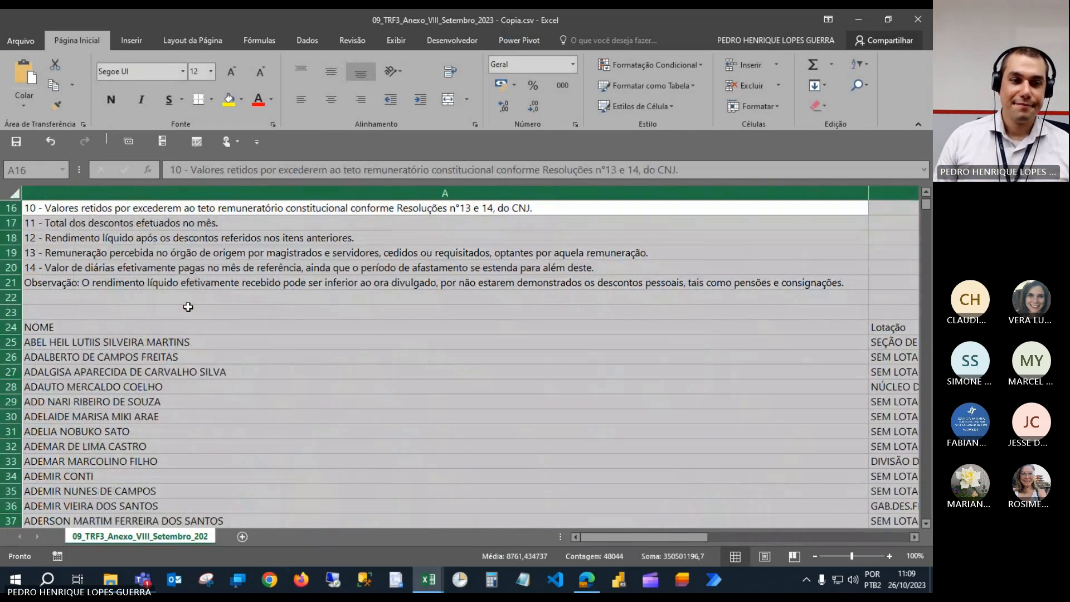
click(187, 310)
mouse_move(628, 533)
mouse_down()
mouse_move(674, 539)
mouse_move(645, 537)
mouse_up()
scroll(426, 202, down, 2)
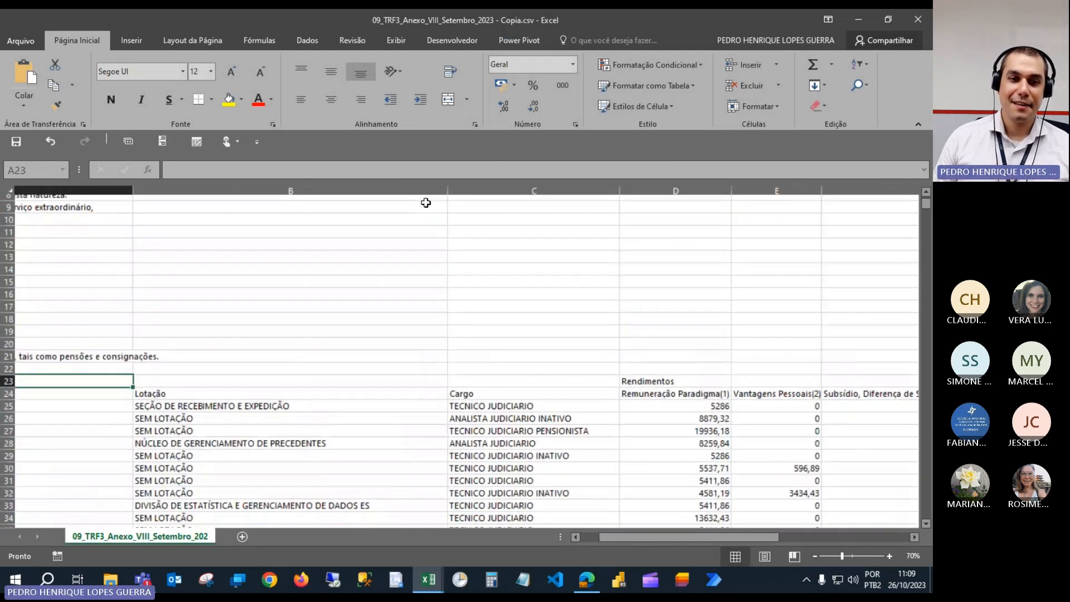
key(ctrl+Home)
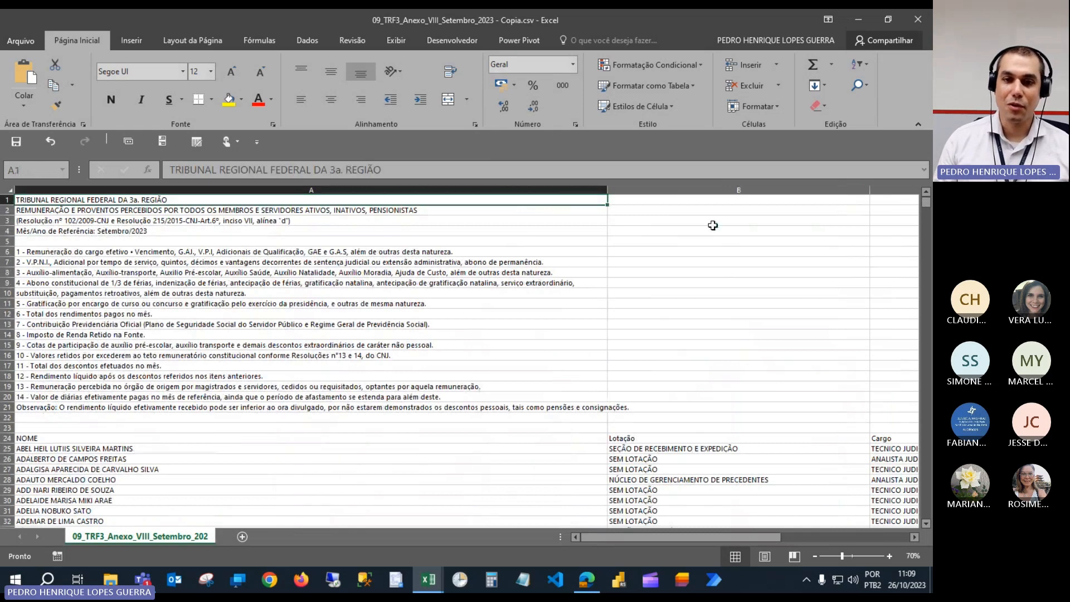
drag(607, 192, 188, 240)
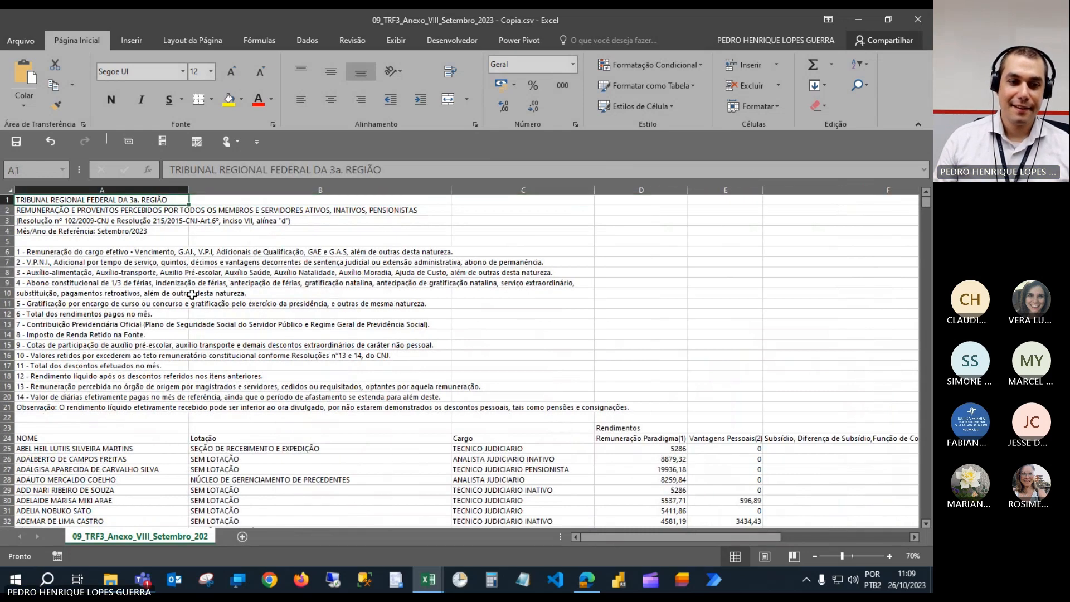
Examine the explanatory rows above the NOME, Lotação and Cargo headers and where the data table begins.
scroll(340, 365, up, 2)
scroll(340, 366, down, 5)
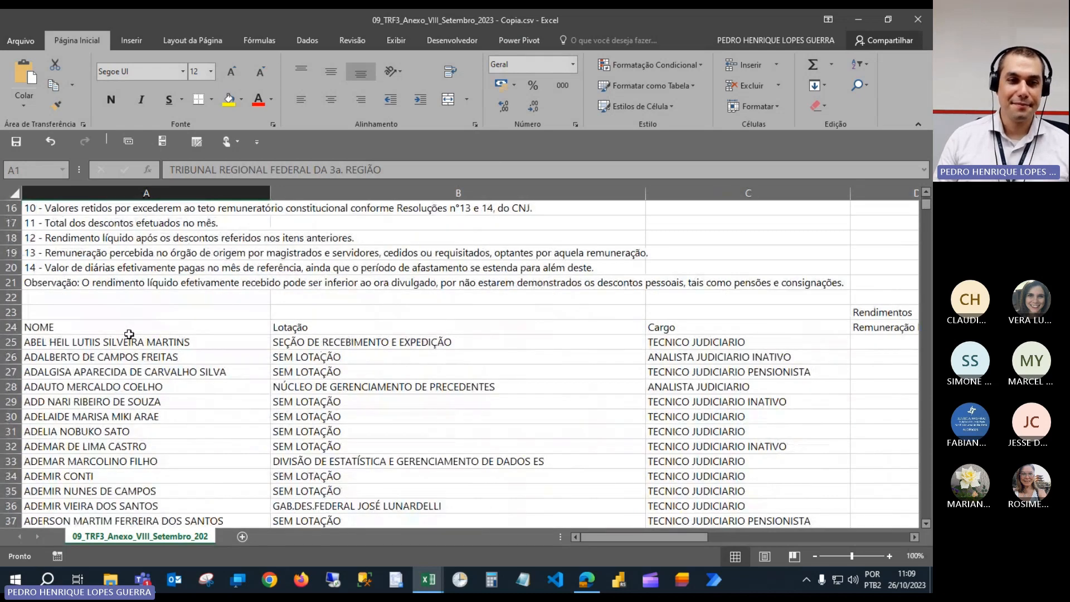
click(230, 333)
click(385, 338)
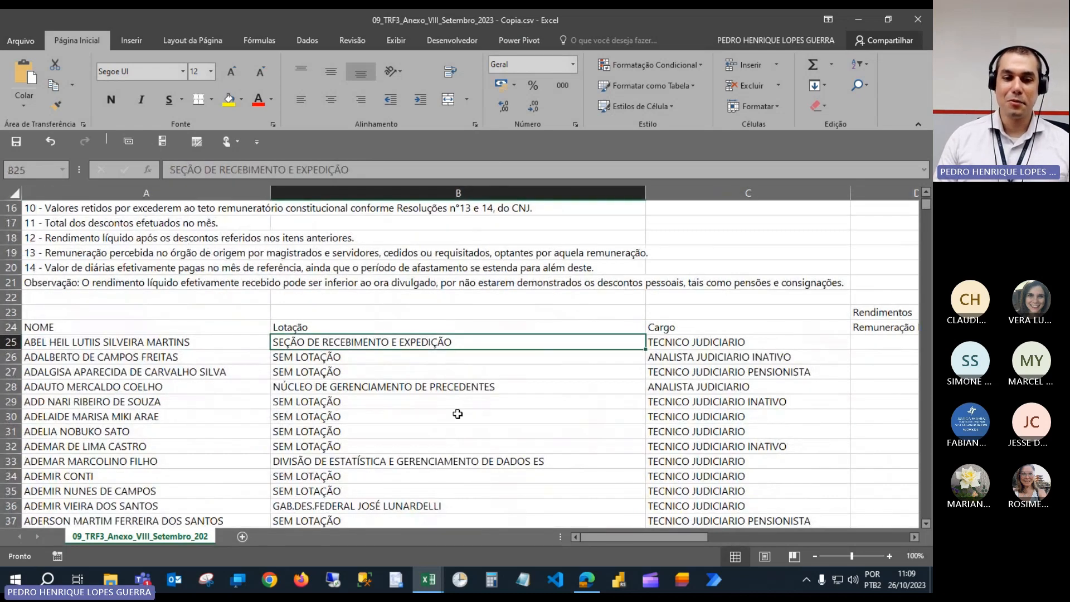
scroll(451, 498, up, 4)
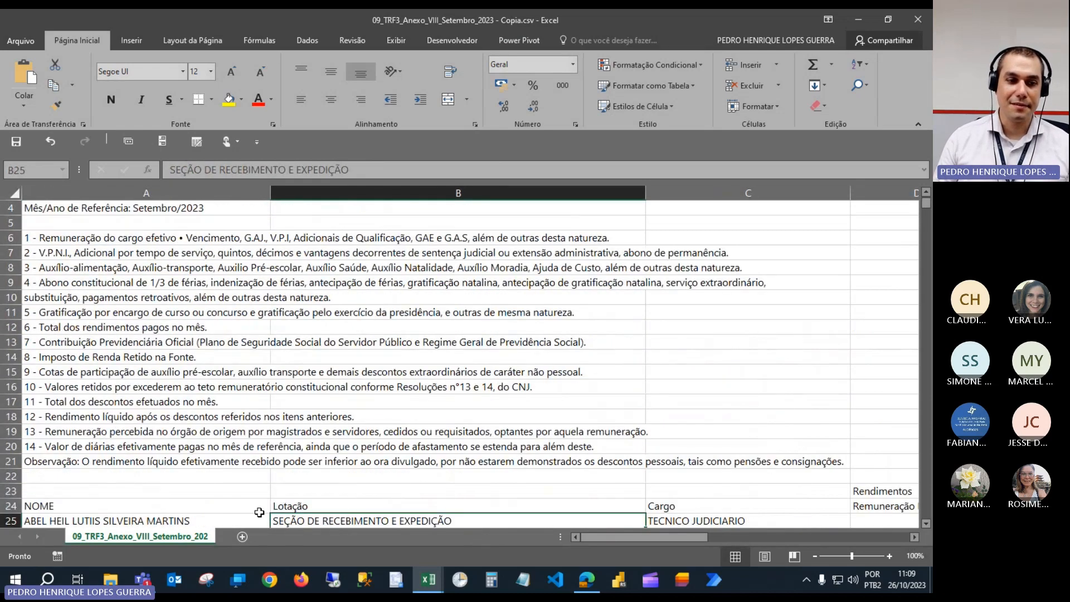
scroll(22, 491, up, 1)
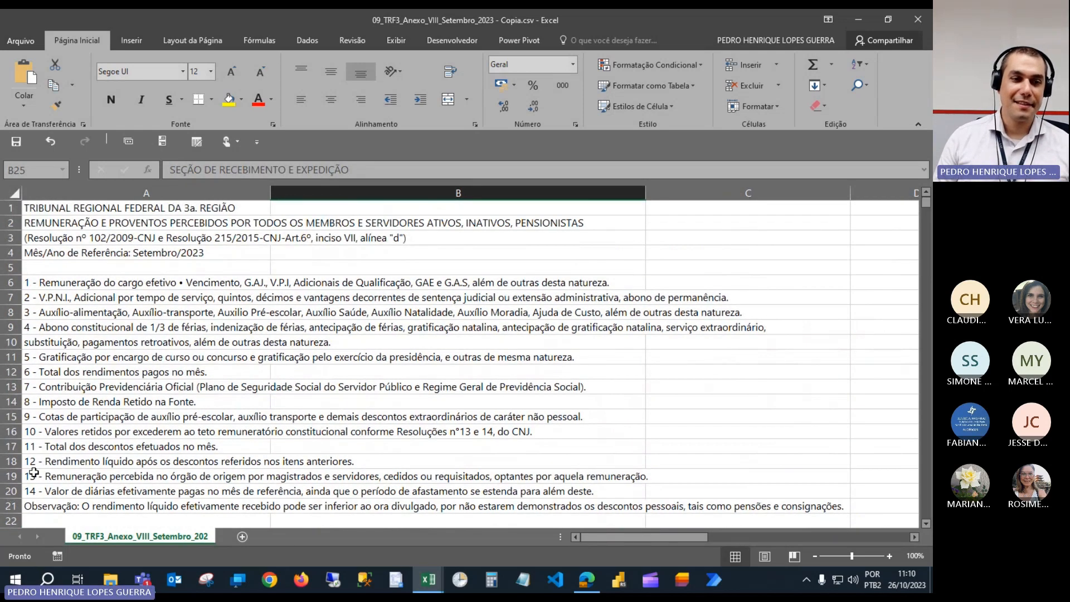
scroll(33, 473, down, 1)
scroll(413, 240, up, 1)
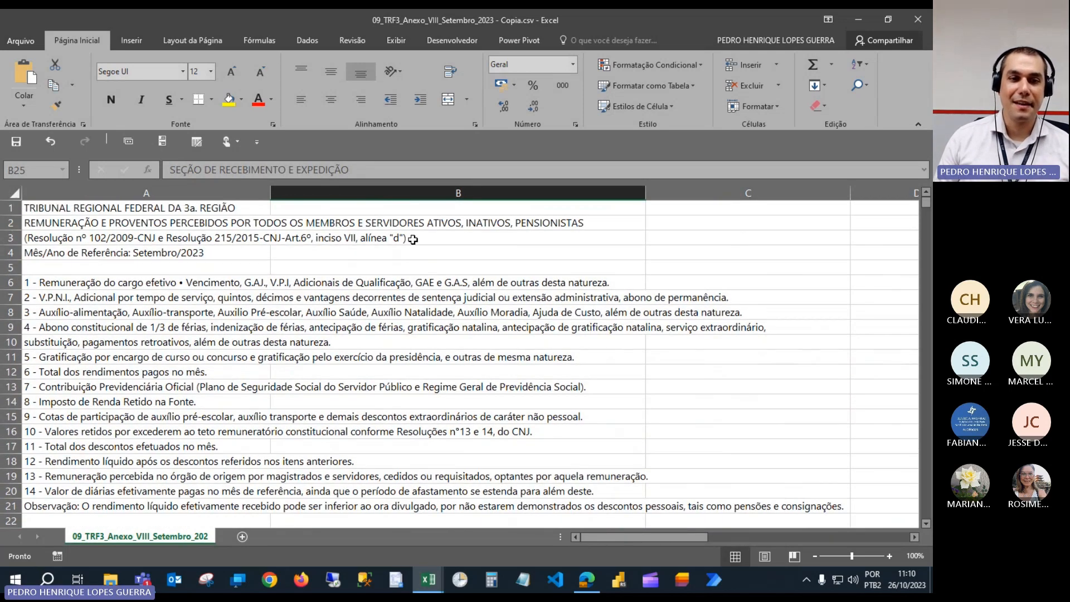
scroll(150, 228, down, 1)
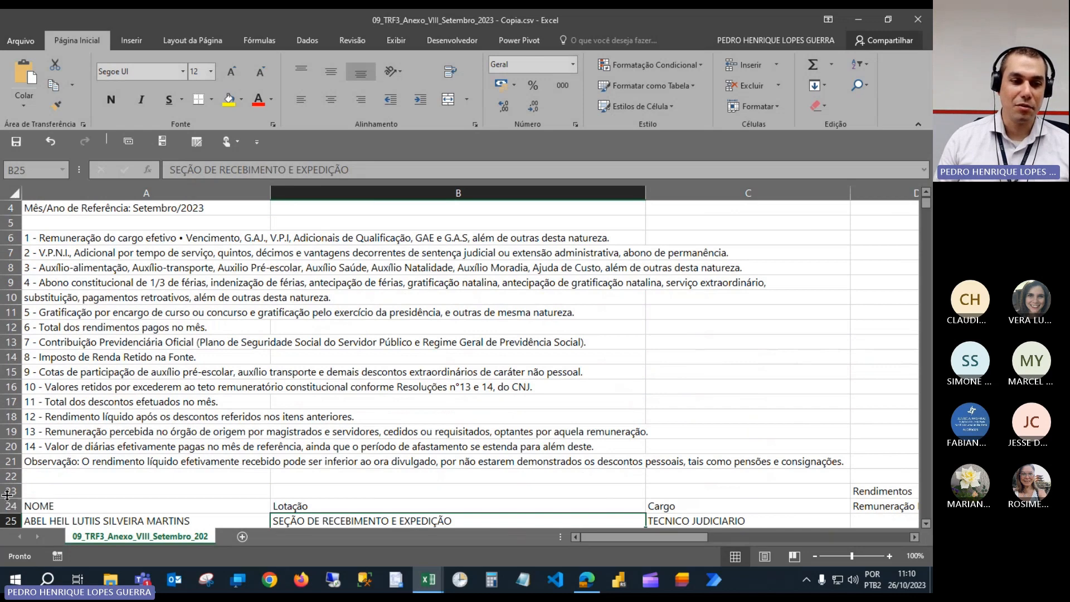
Delete rows 1 to 23 above the NOME header row and select cell A1.
drag(7, 495, 53, 74)
key(ctrl+minus)
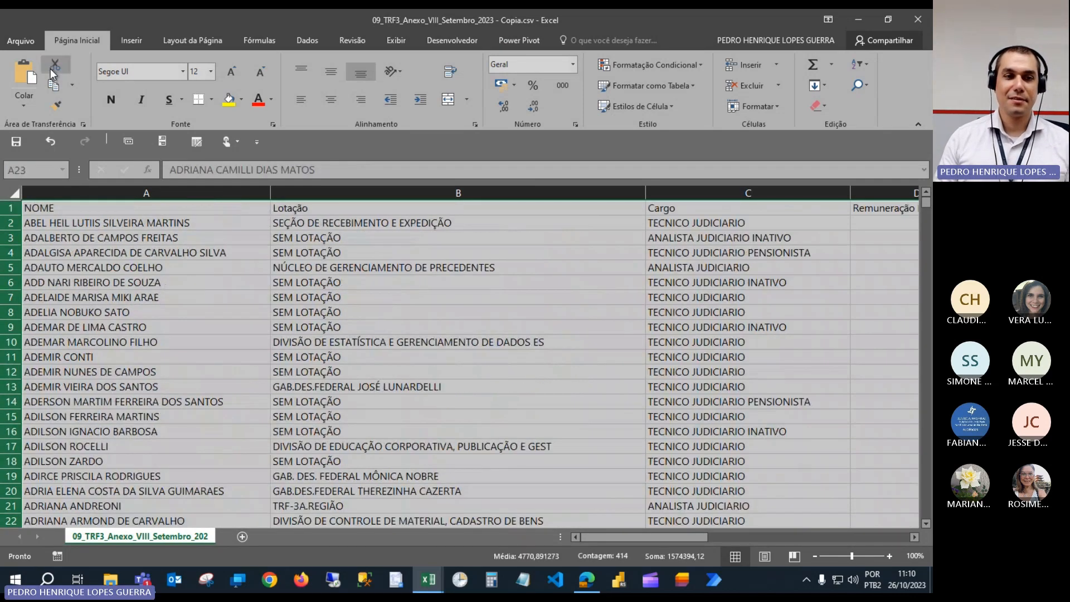
click(174, 207)
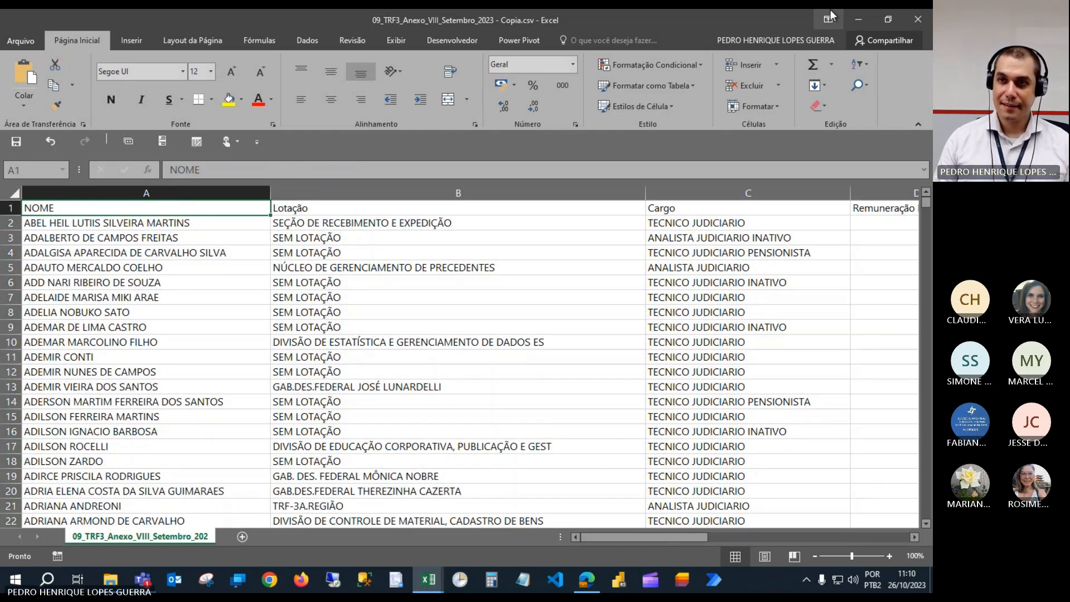
Close the CSV copy, saving the changes and keeping the CSV format.
click(918, 19)
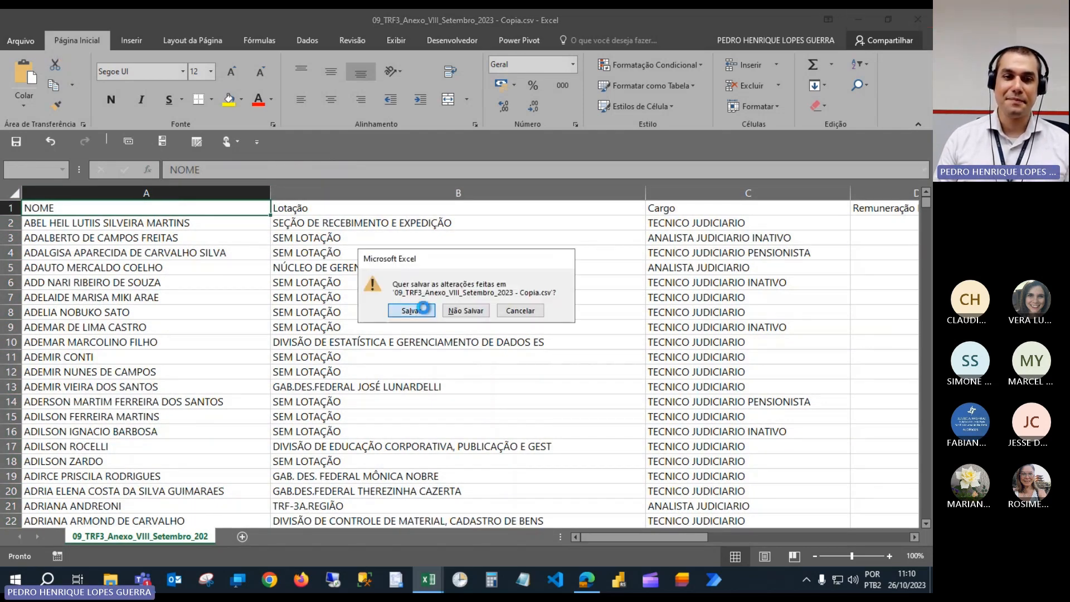
click(415, 310)
click(418, 335)
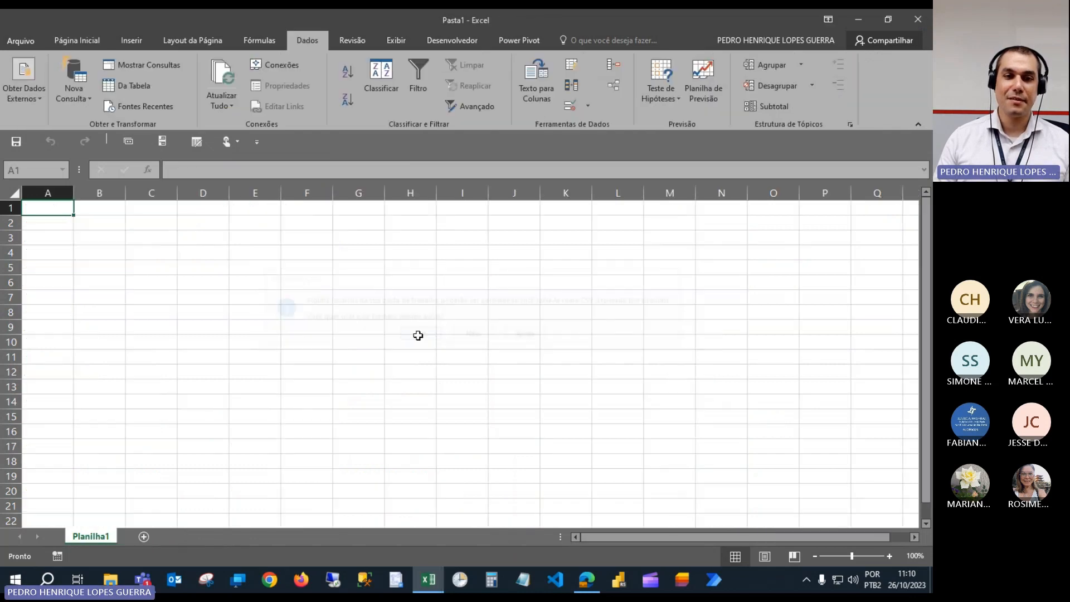
Open 09_TRF3_Anexo_VIII_Setembro_2023 - Copia.csv from the desktop in Bloco de Notas.
click(859, 19)
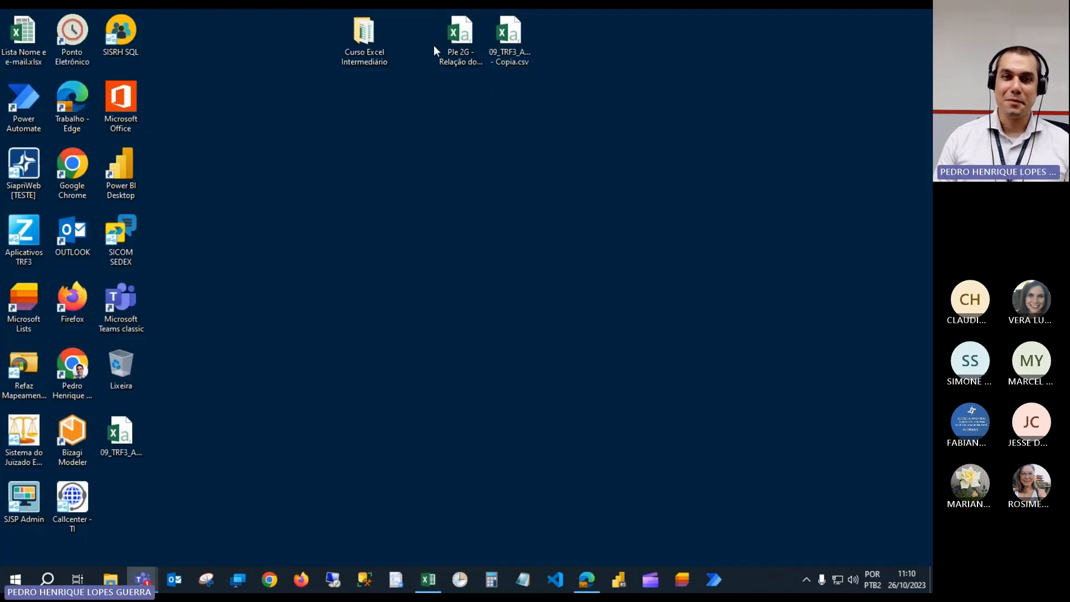
click(518, 38)
right_click(517, 38)
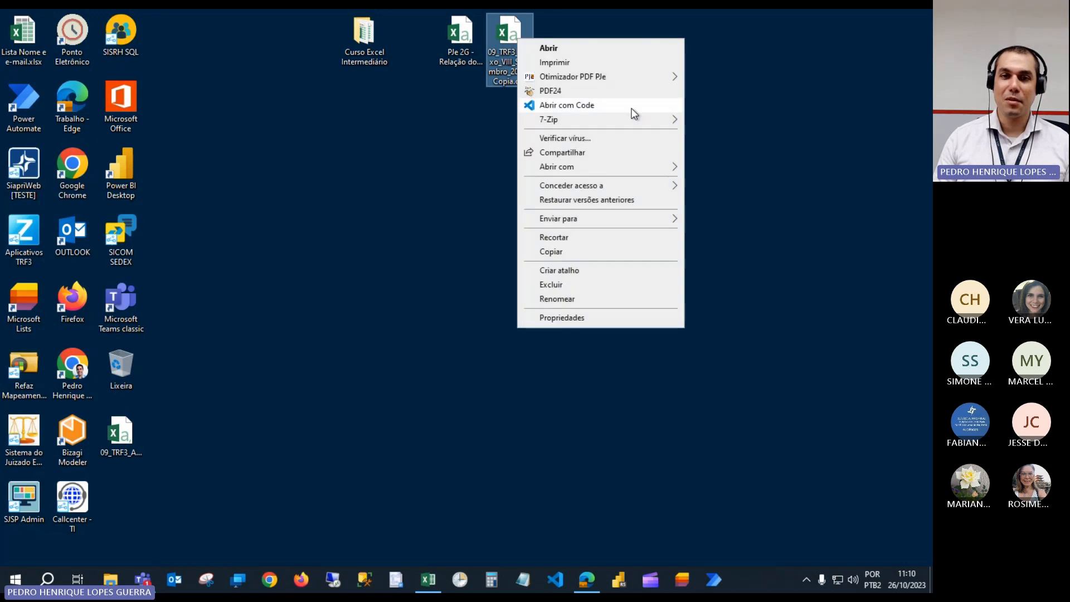
mouse_move(630, 169)
click(717, 168)
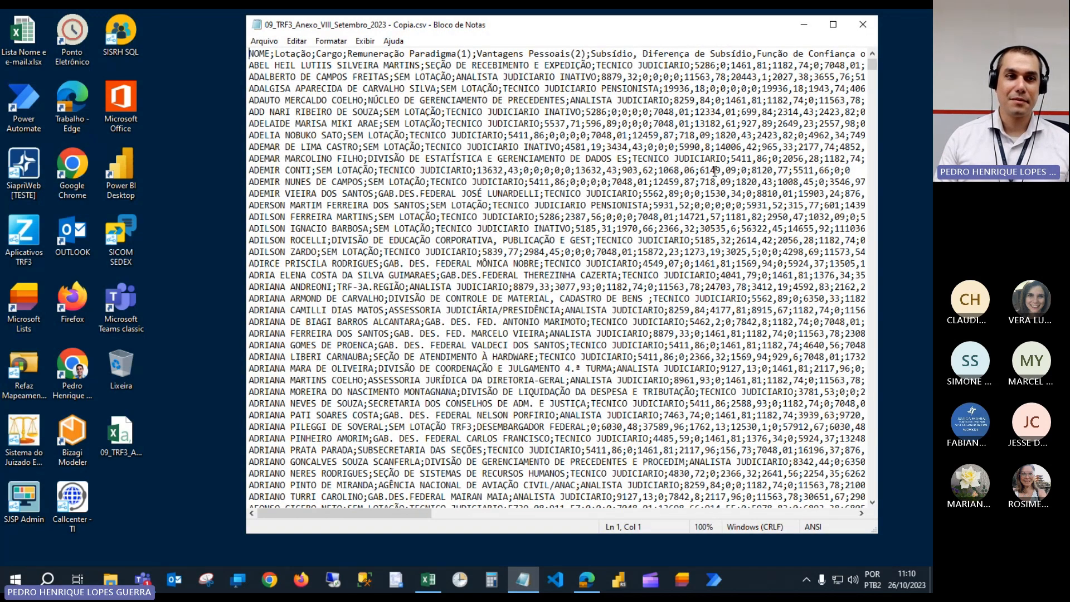
Examine the semicolons separating the fields in the header line and the first record, with the text enlarged to 160%.
key(super+Up)
ctrl+scroll(692, 257, up, 4)
ctrl+scroll(692, 258, up, 2)
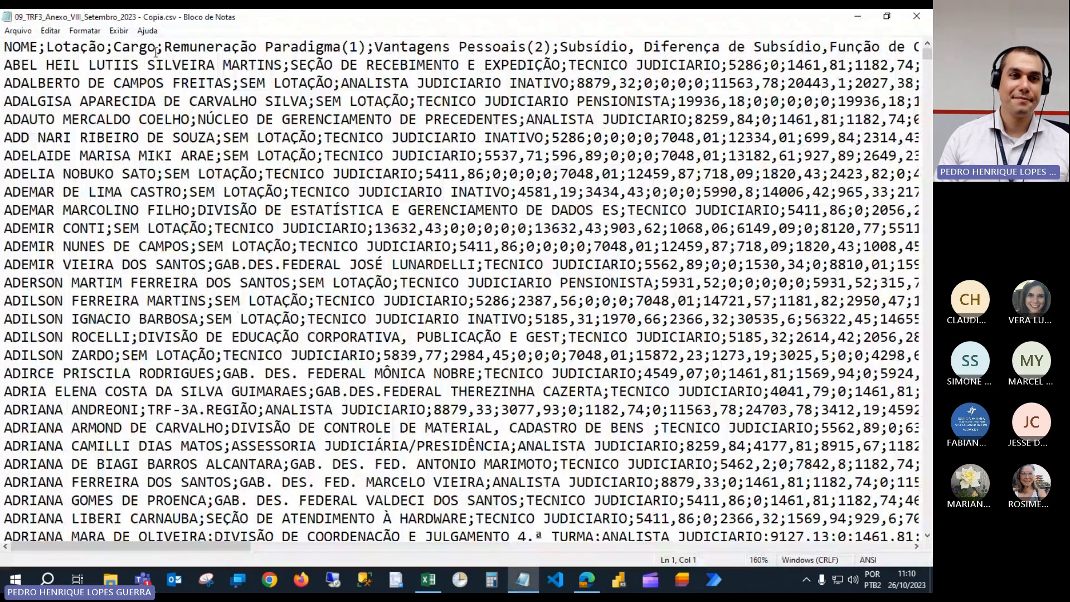
mouse_move(164, 47)
mouse_down()
mouse_move(105, 48)
mouse_move(159, 47)
mouse_up()
shift+click(105, 47)
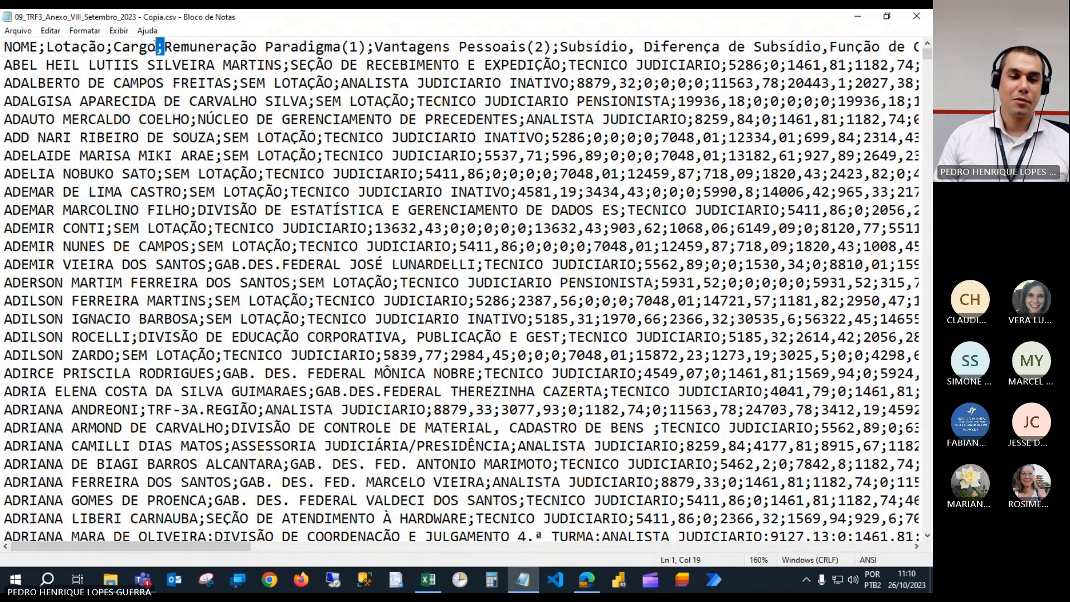
drag(375, 48, 369, 48)
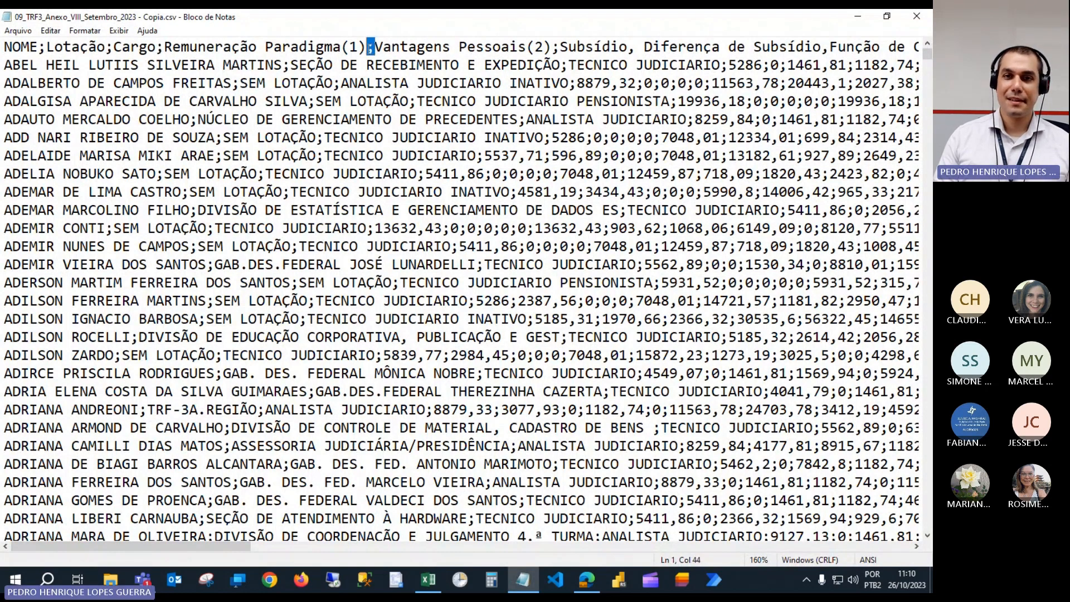
drag(561, 47, 555, 48)
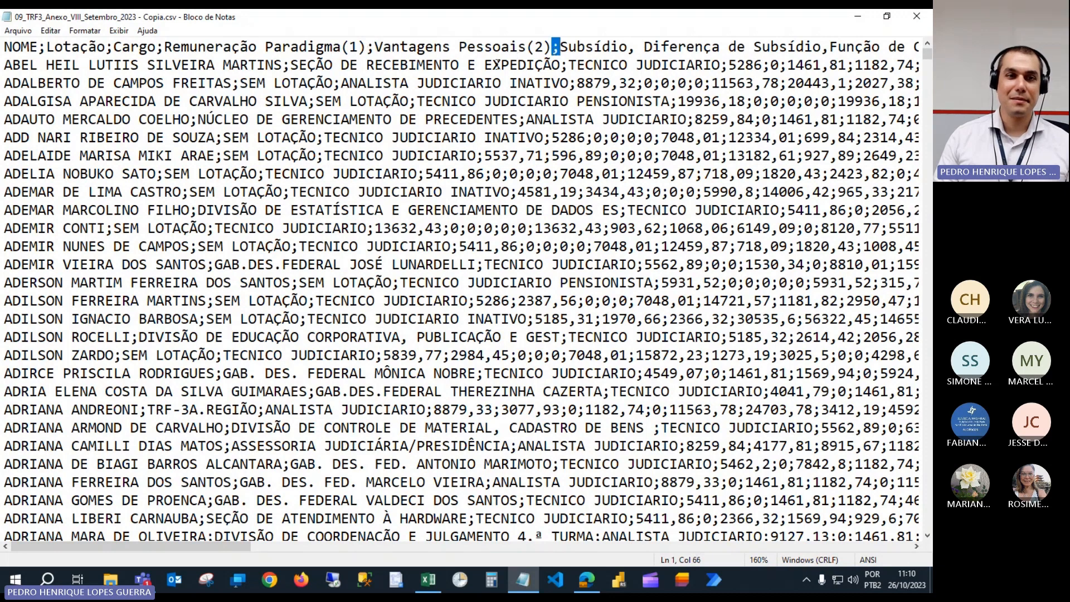
drag(48, 48, 40, 47)
click(291, 65)
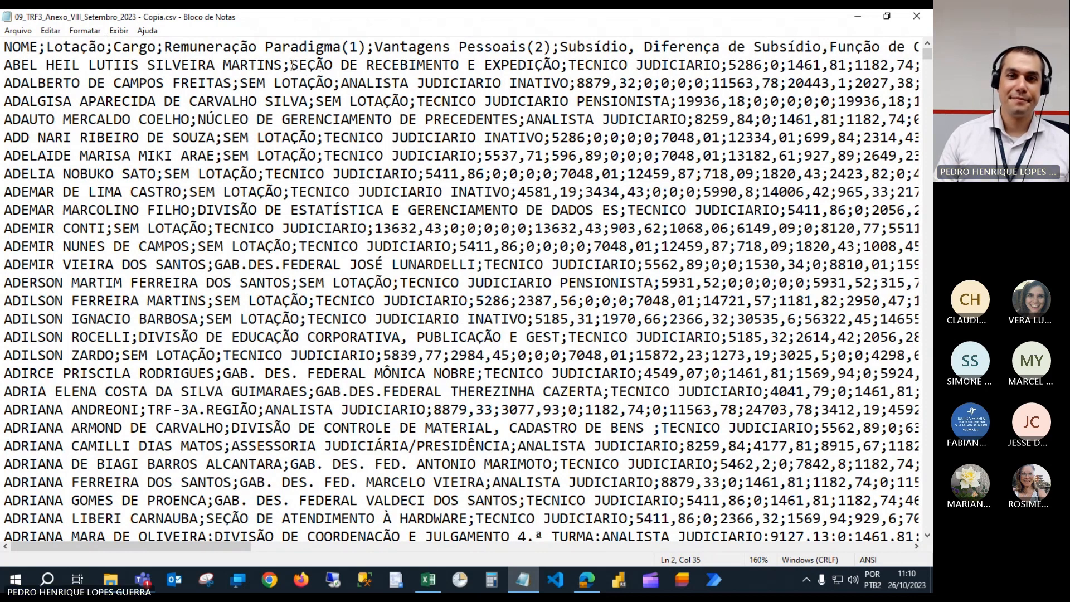
drag(291, 65, 283, 65)
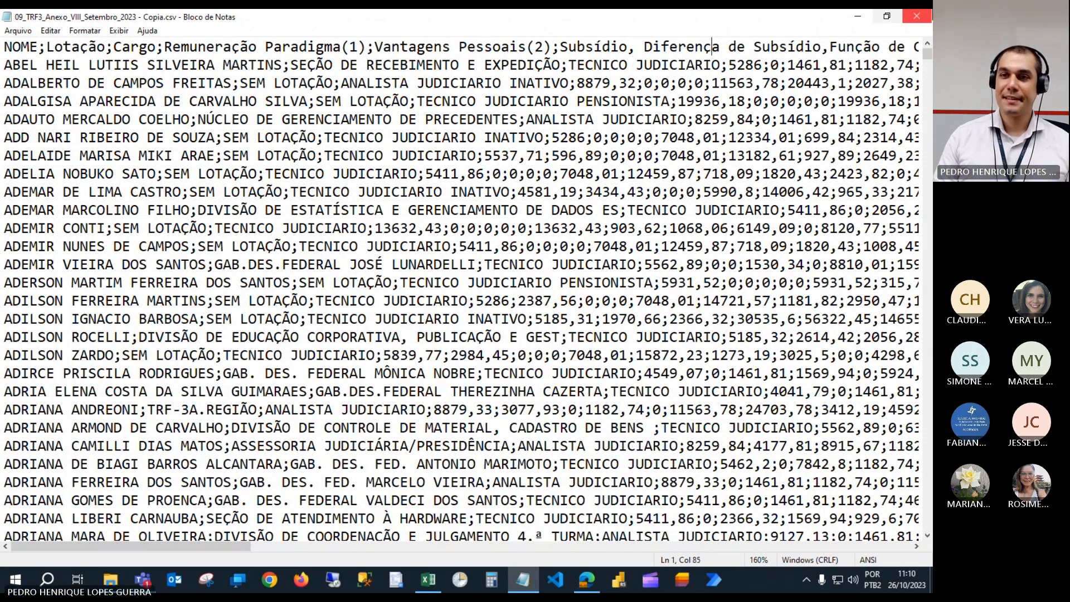
Close the CSV in Bloco de Notas and switch to the blank Pasta1 workbook in Excel.
click(523, 580)
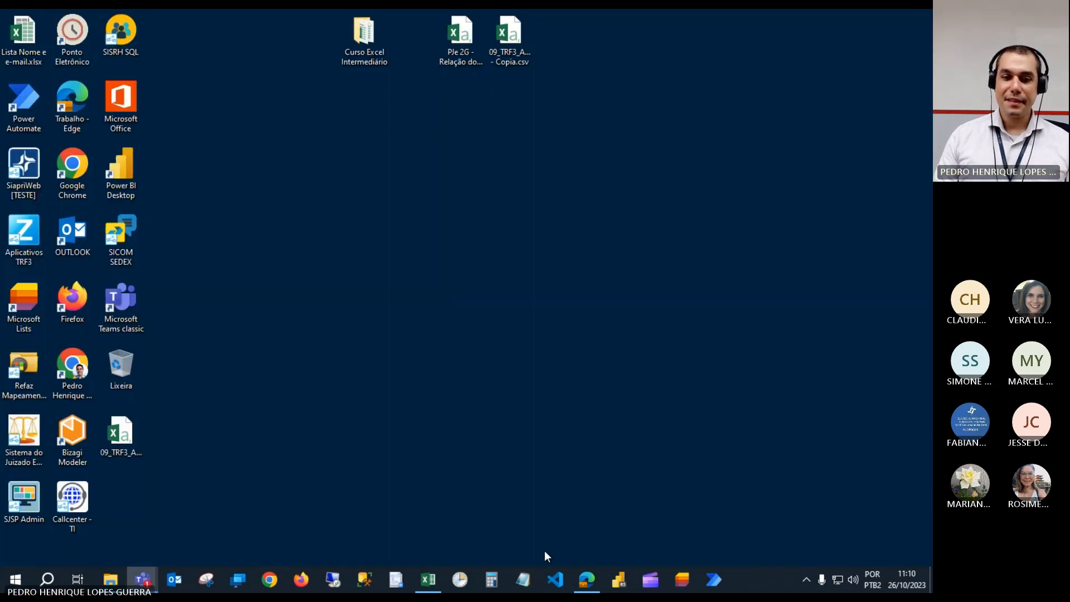
click(428, 580)
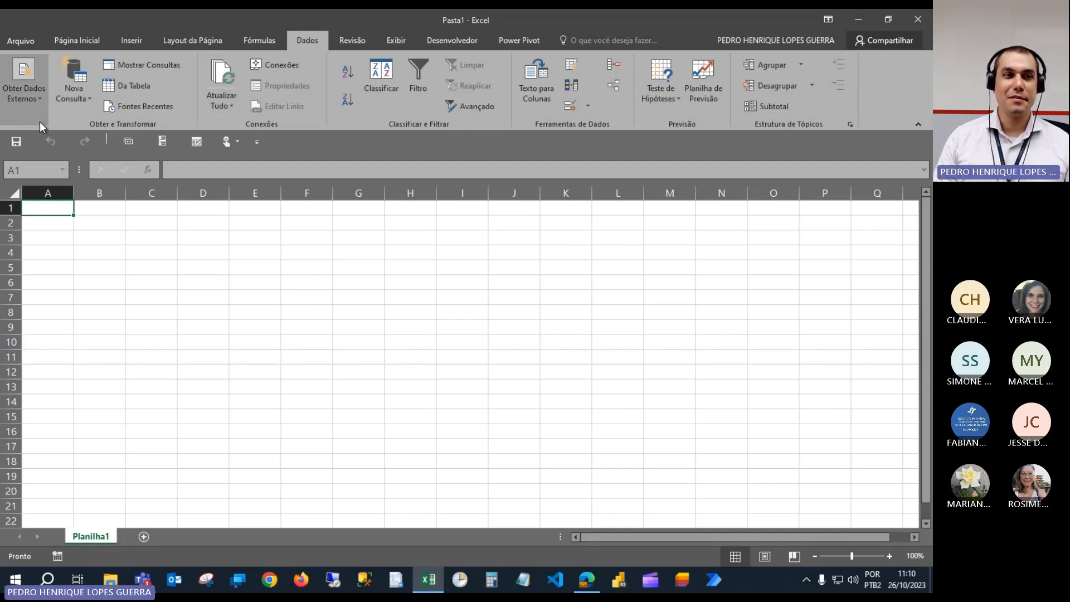
click(36, 102)
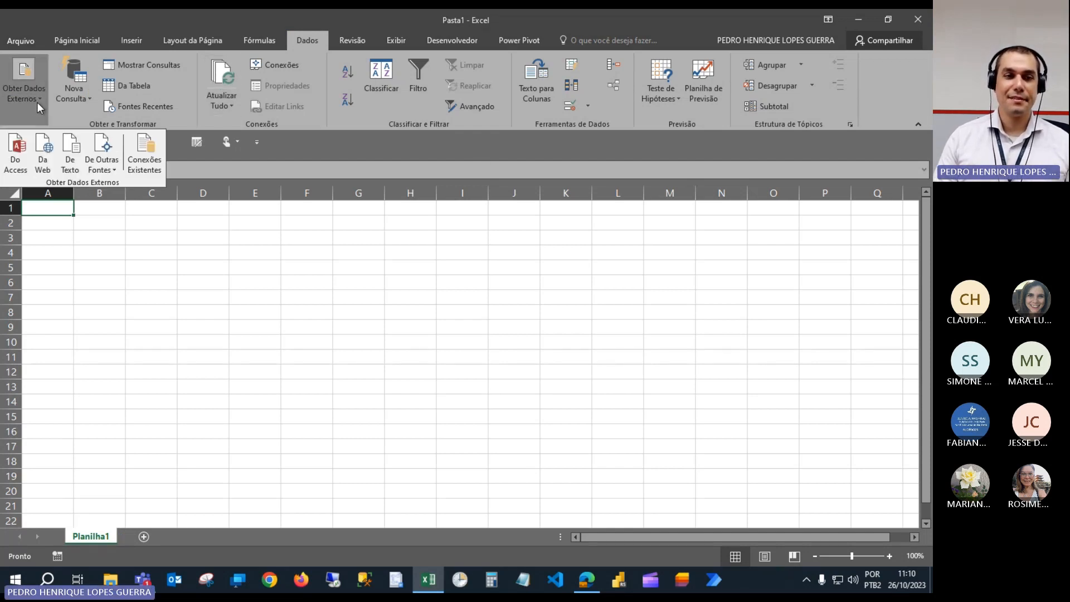
click(77, 166)
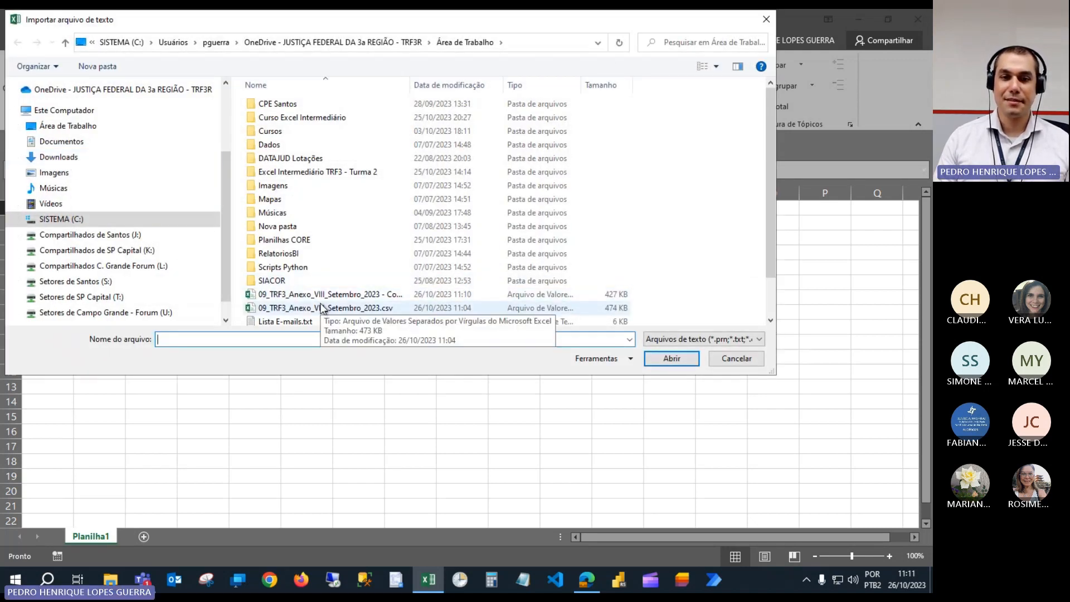
click(324, 307)
click(672, 358)
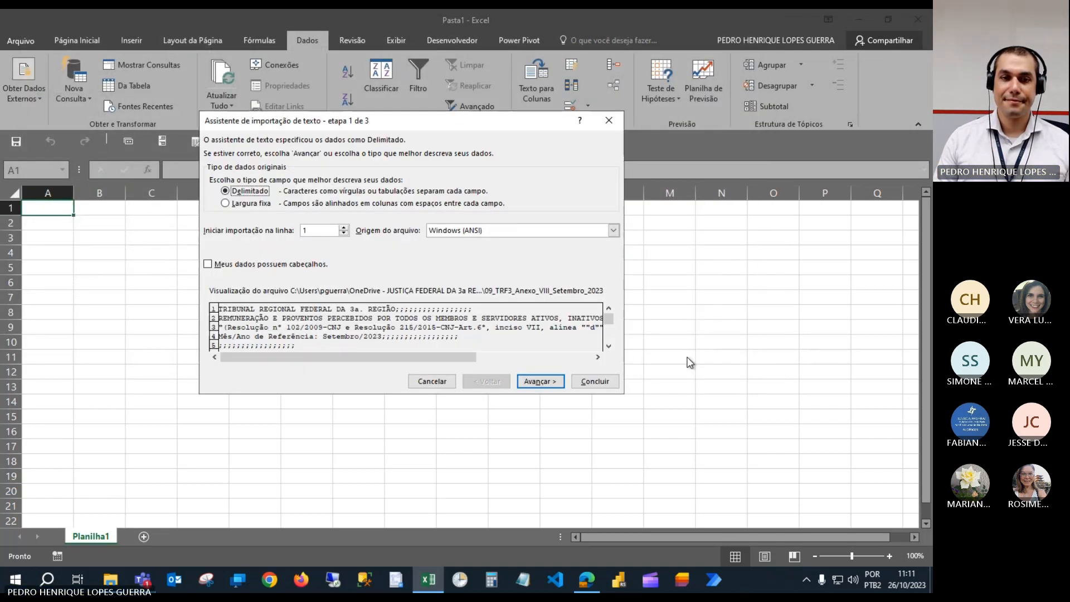
click(432, 381)
Start a text import of 09_TRF3_Anexo_VIII_Setembro_2023 - Copia.csv as delimited data with headers, and proceed to the delimiter settings.
click(16, 103)
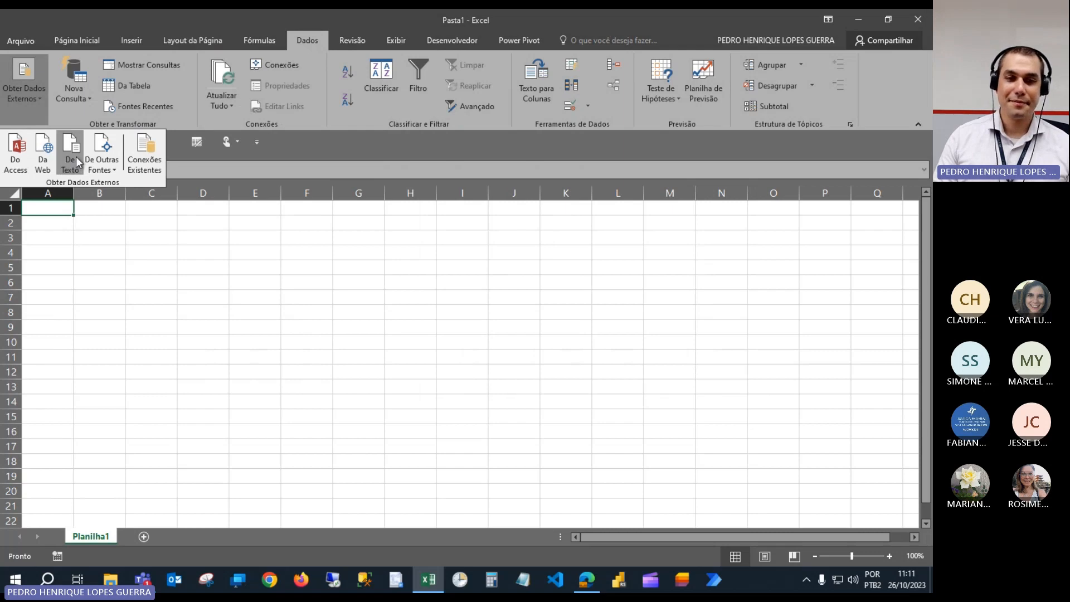
click(76, 156)
click(344, 299)
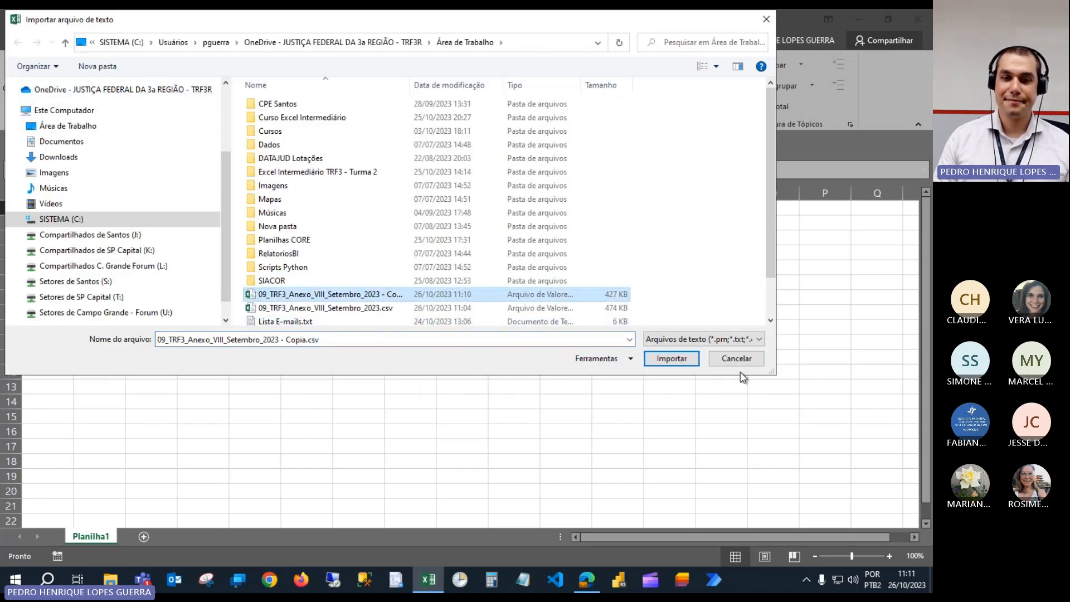
click(674, 360)
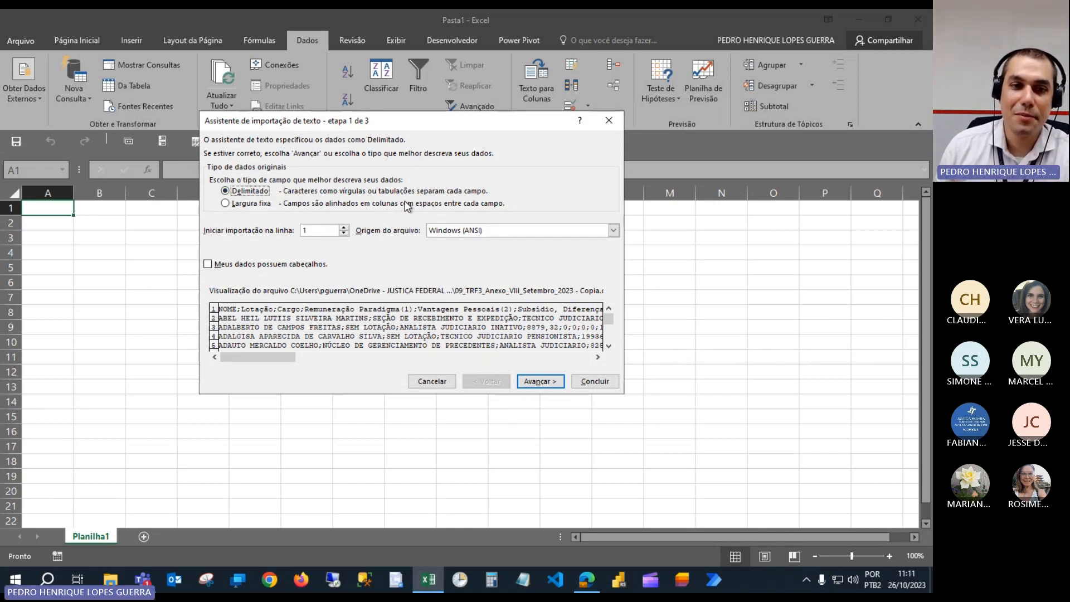
click(262, 265)
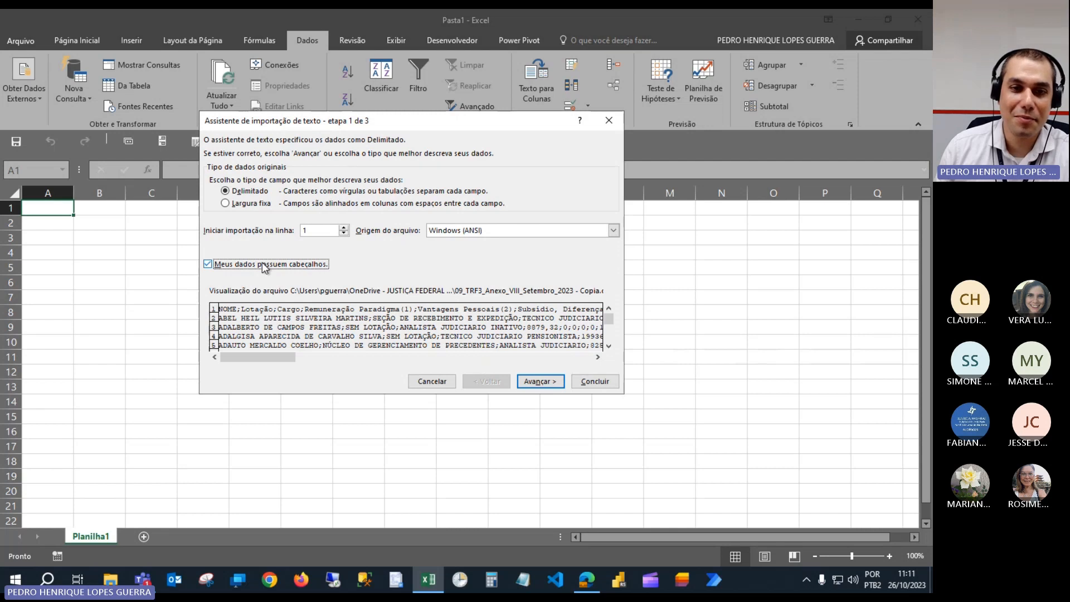
click(555, 385)
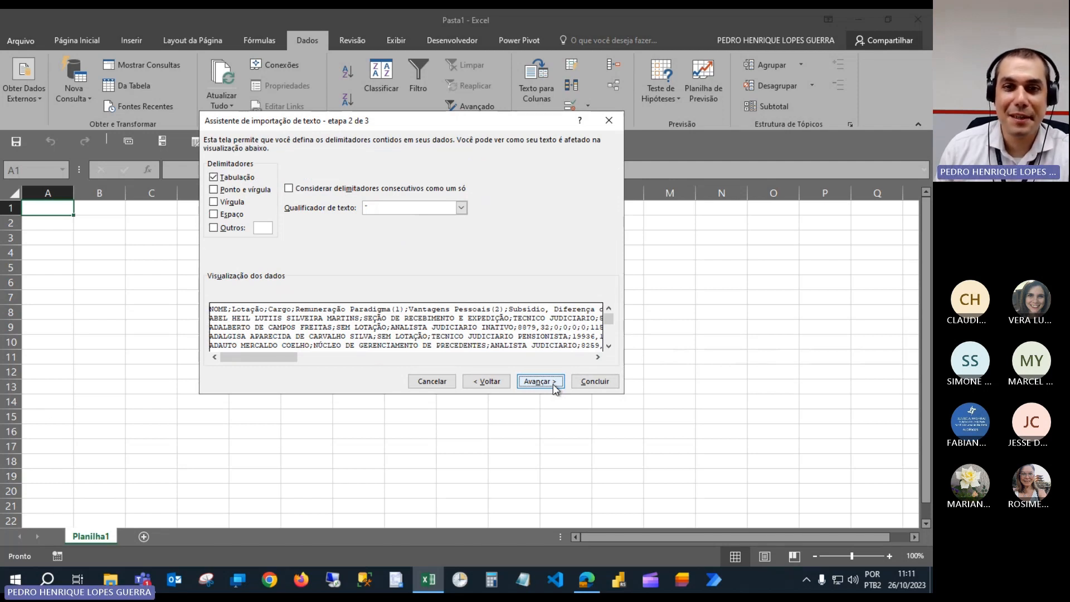
Add the semicolon as a delimiter, check the column split across the preview, and proceed to the column formats.
click(238, 193)
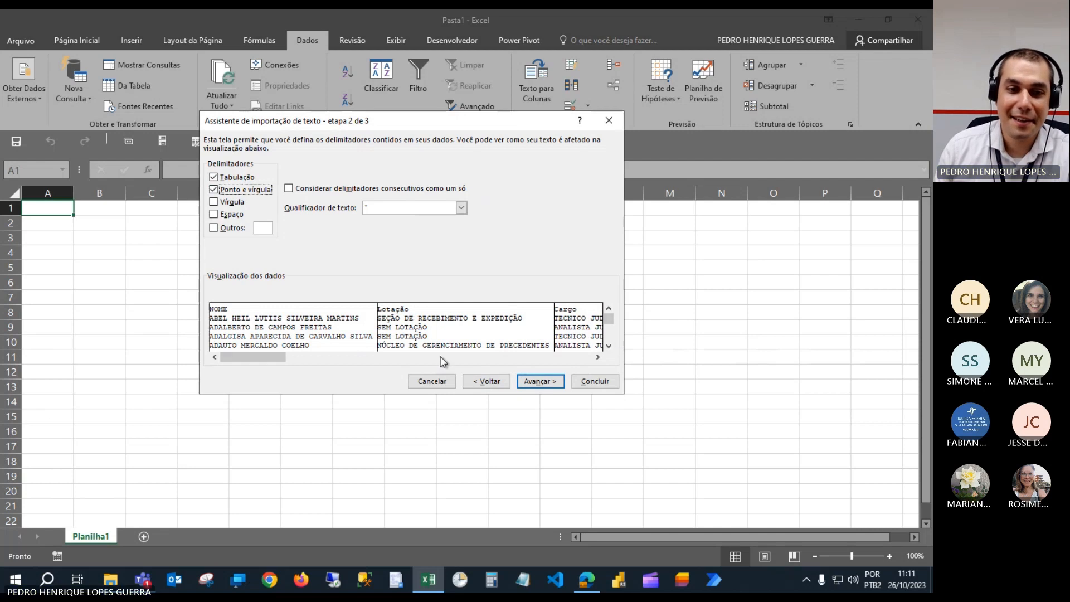
drag(273, 356, 353, 360)
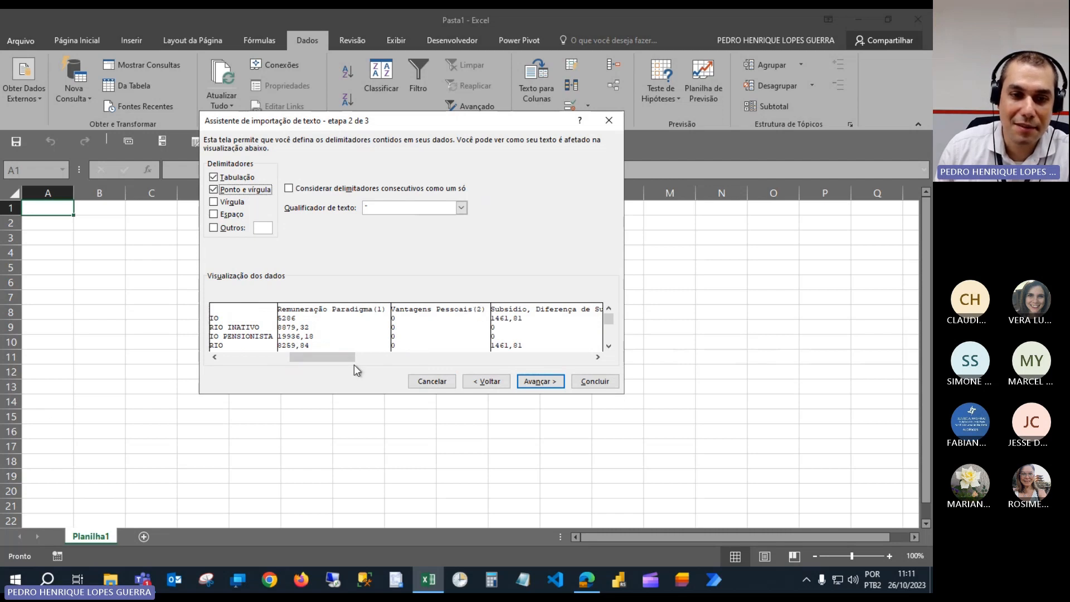
drag(343, 358, 577, 356)
drag(272, 362, 256, 363)
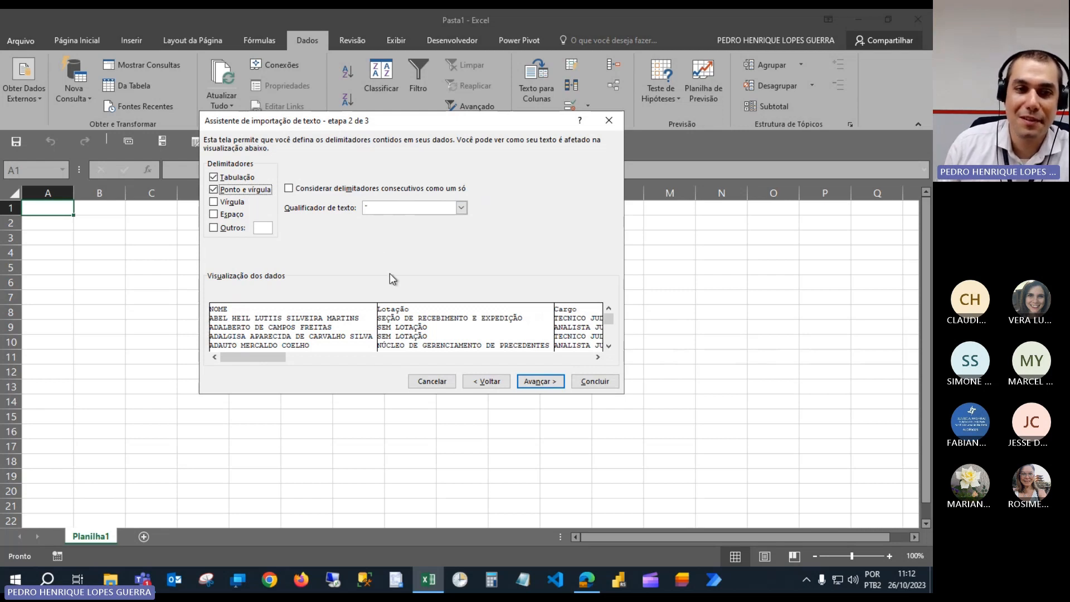
click(539, 382)
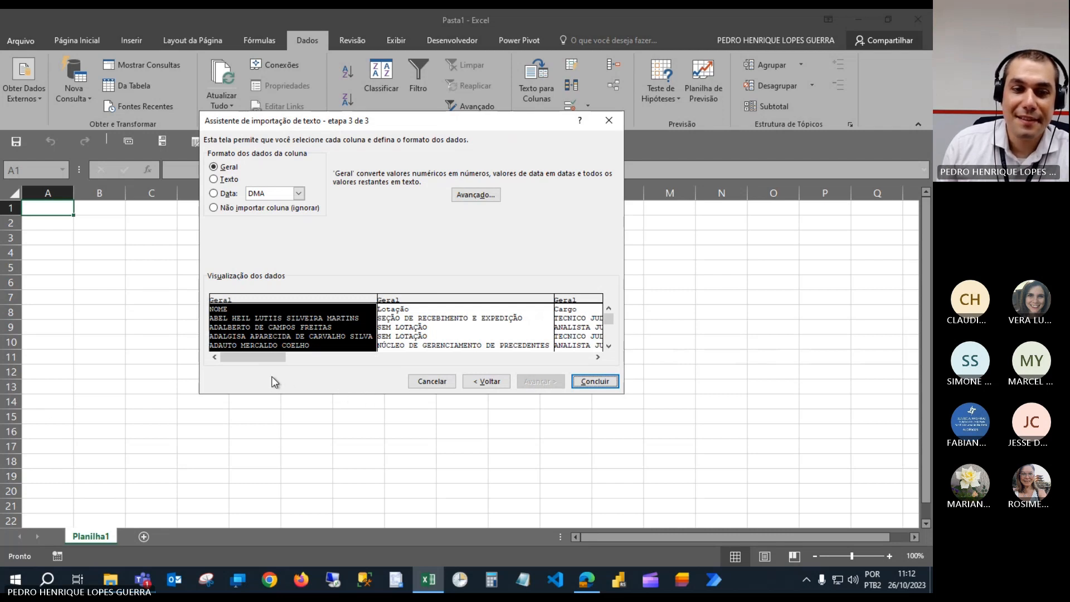
Exclude the columns Remuneração Paradigma(1), Vantagens Pessoais(2) and Subsídio from the import.
drag(265, 357, 310, 357)
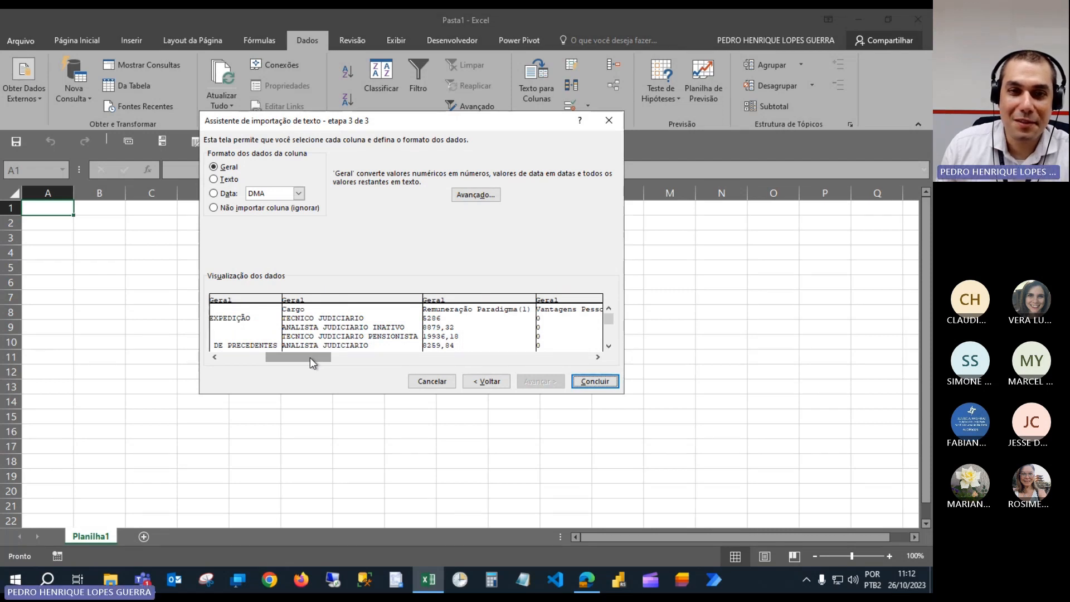
drag(310, 357, 267, 357)
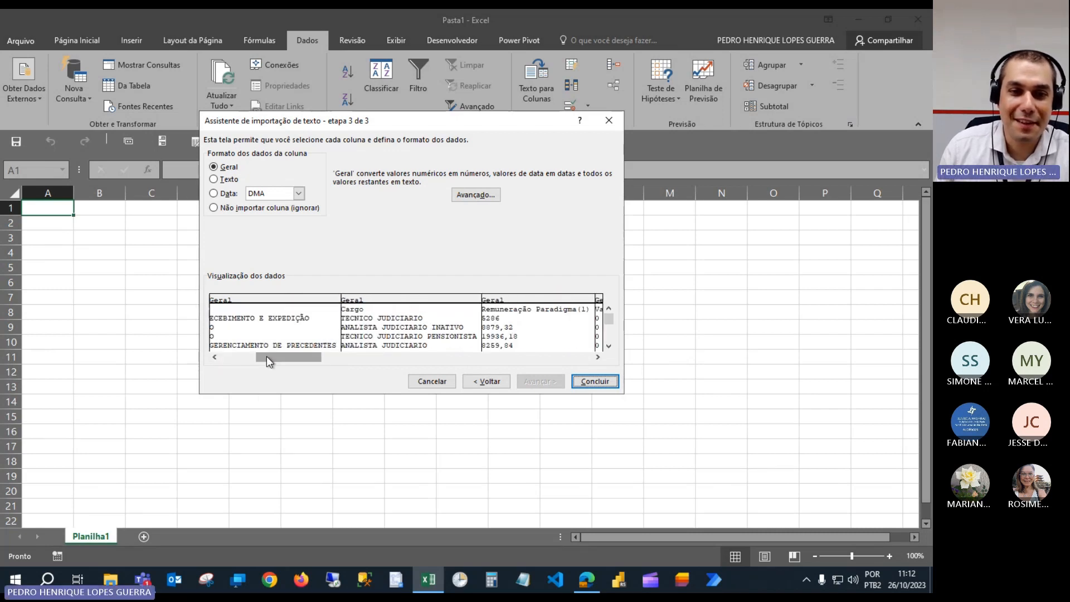
click(527, 301)
drag(307, 365, 335, 359)
click(474, 310)
click(405, 310)
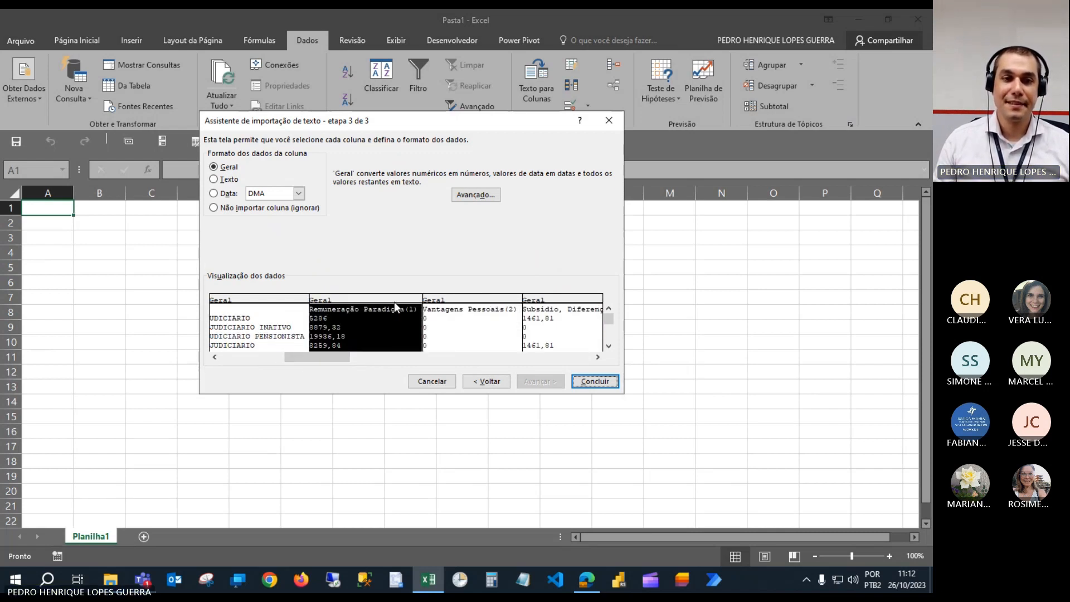
click(250, 208)
click(484, 319)
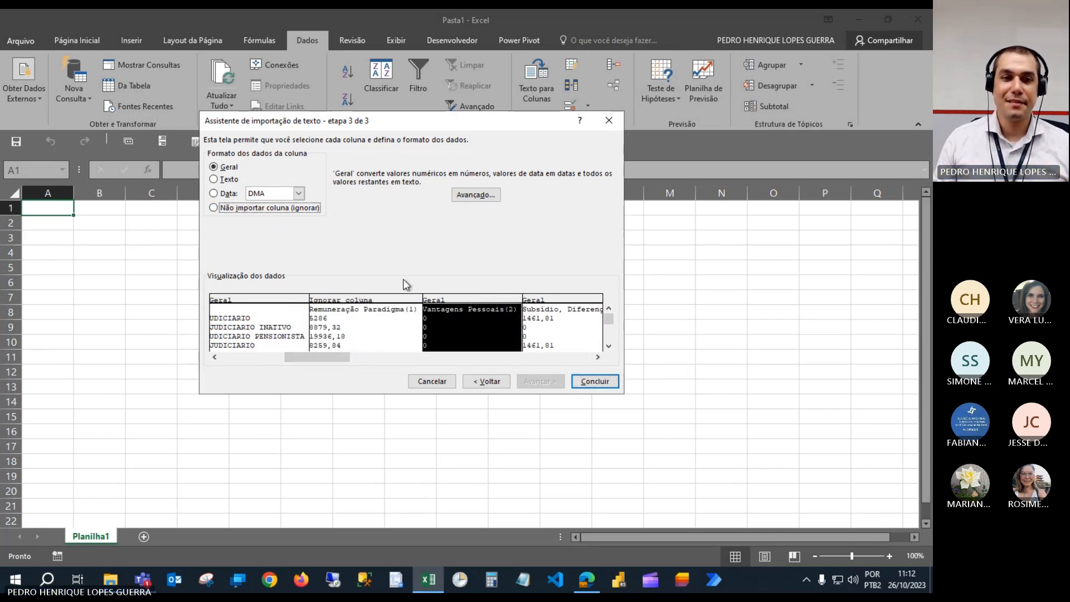
click(272, 209)
click(542, 301)
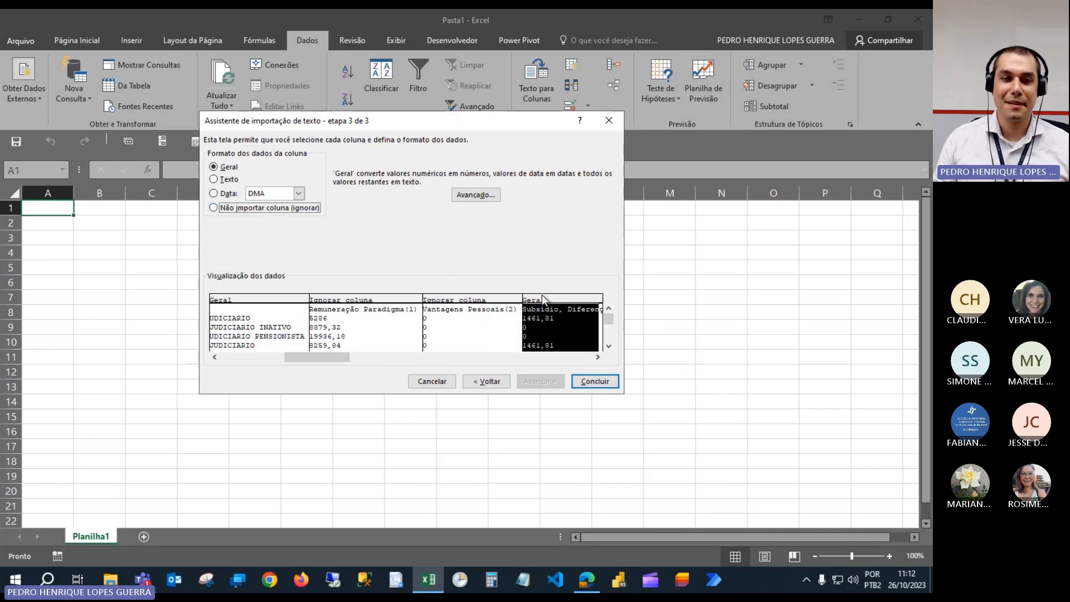
click(265, 208)
Exclude the columns Indenizações(3) and Vantagens Eventuais(4) from the import.
drag(331, 363, 407, 364)
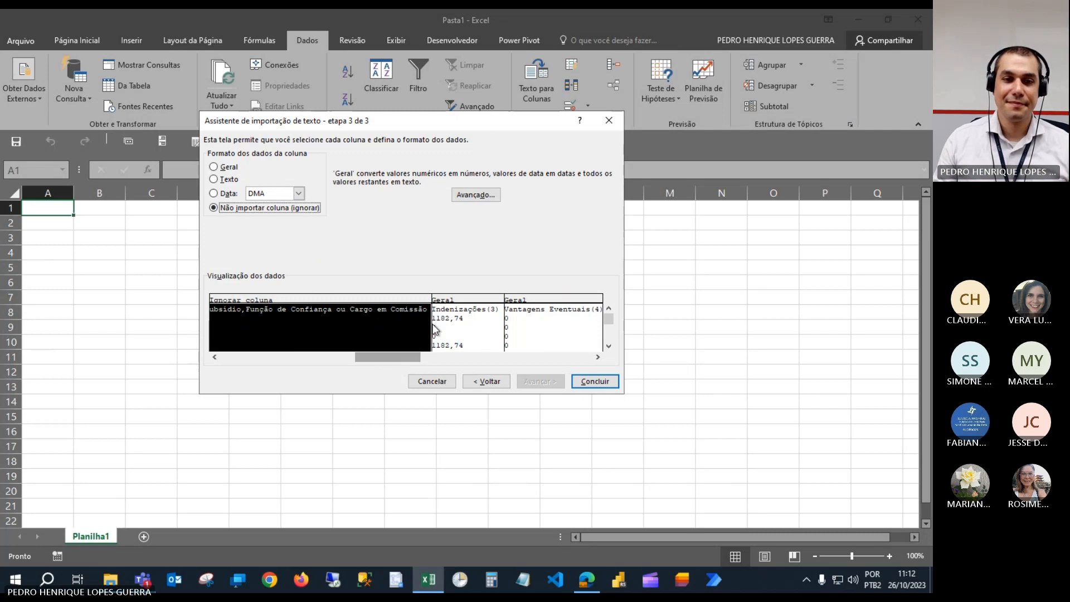
click(451, 301)
click(265, 208)
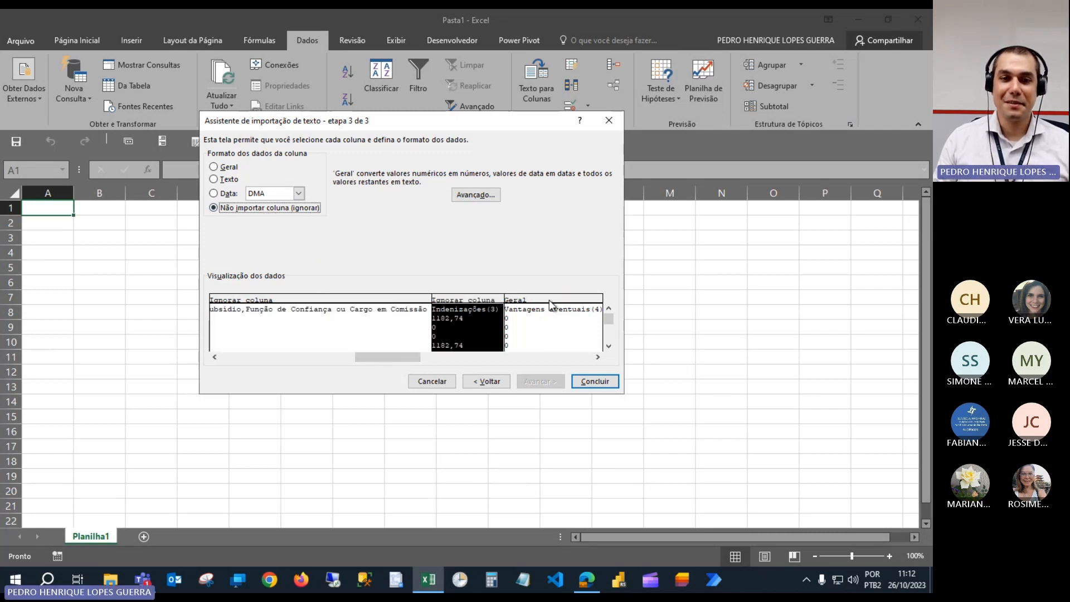
click(552, 307)
click(264, 209)
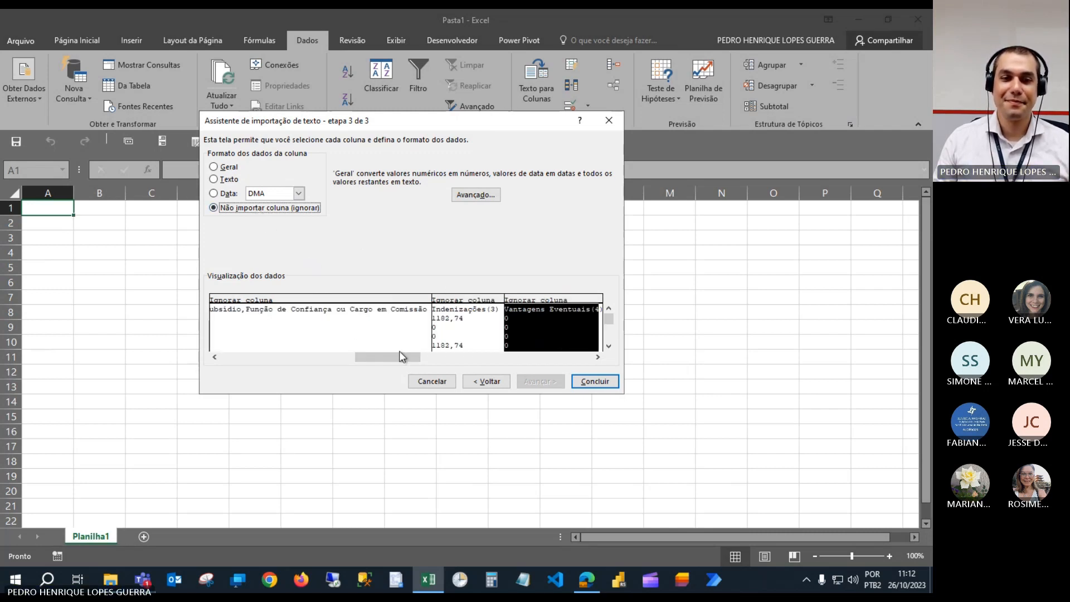
Exclude the columns Total de Créditos(6) and Gratificações(5) from the import.
drag(402, 357, 481, 357)
click(269, 301)
click(237, 207)
drag(458, 360, 439, 357)
click(245, 301)
click(243, 208)
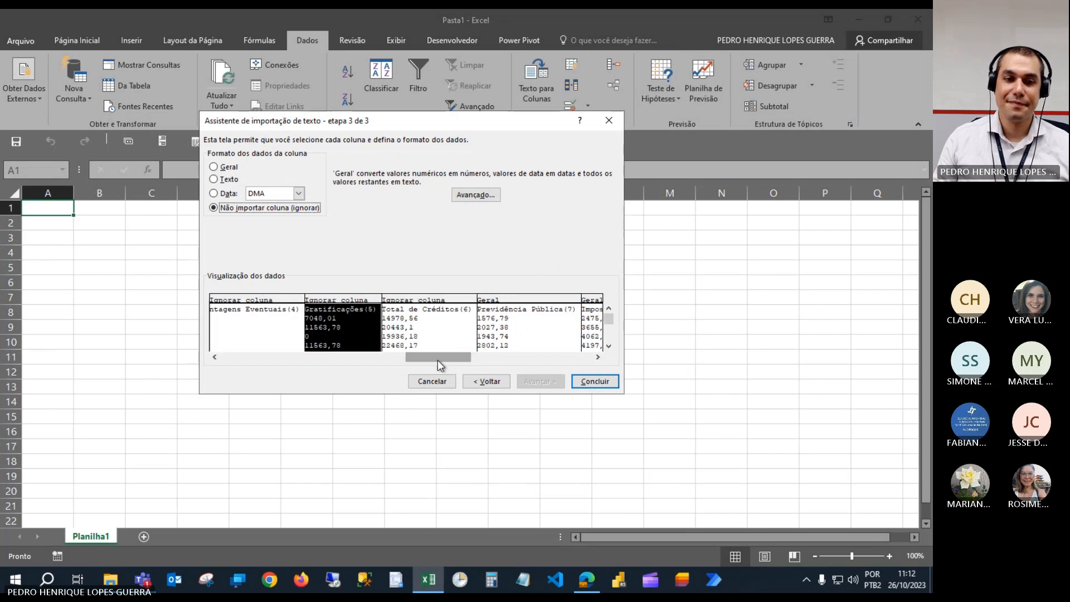
Exclude the columns Previdência Pública(7) and Imposto de Renda(8) from the import.
click(287, 301)
click(538, 299)
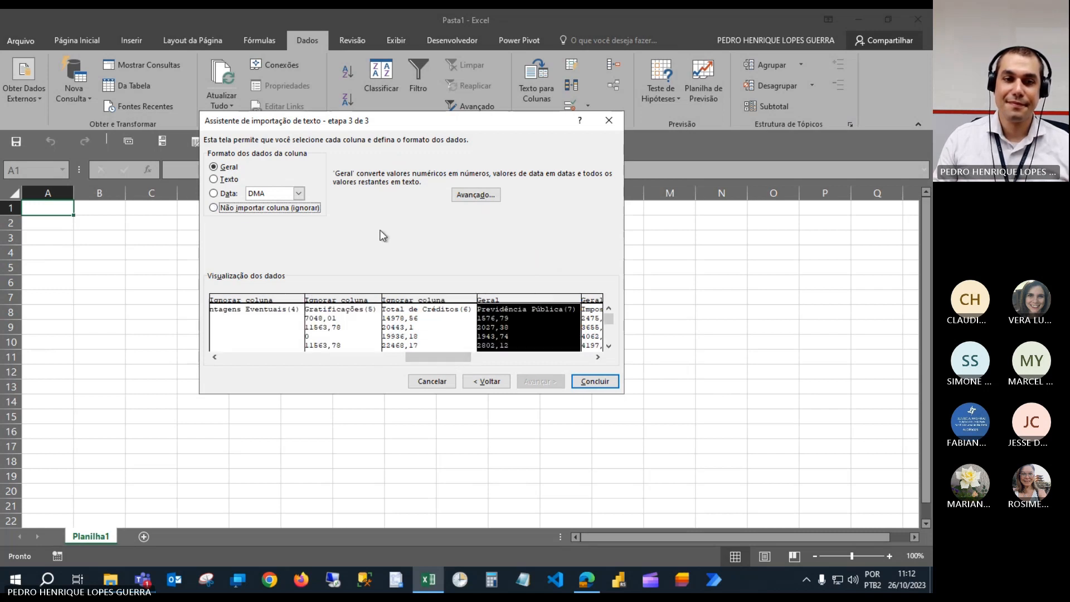
click(256, 208)
drag(440, 363, 446, 363)
click(585, 301)
click(310, 212)
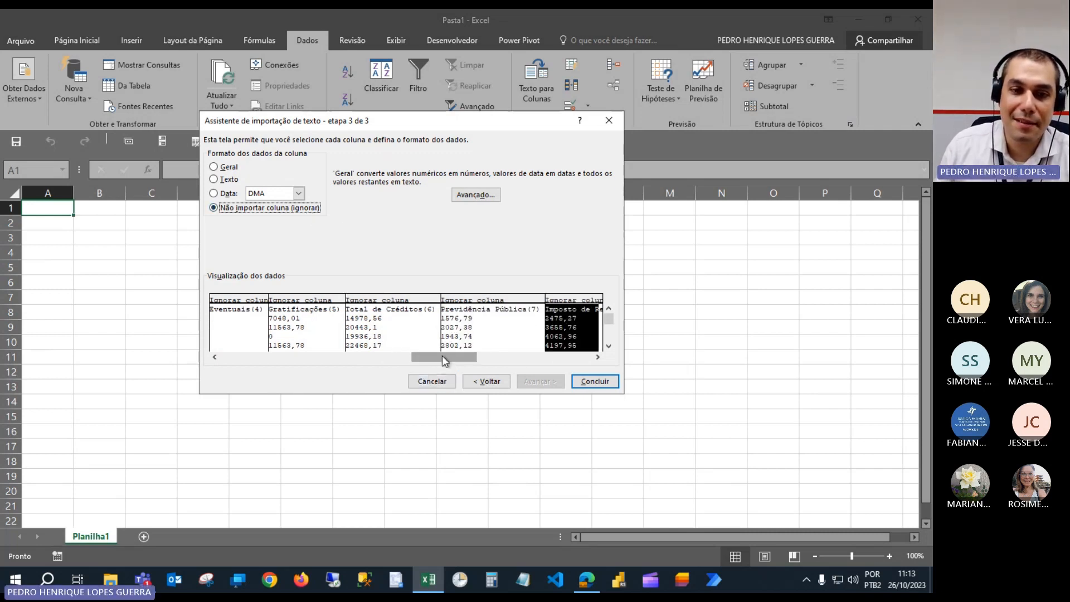
Exclude the columns Descontos Diversos(9) and Retenção por Teto Constitucional(10) from the import.
drag(442, 358, 473, 357)
click(489, 300)
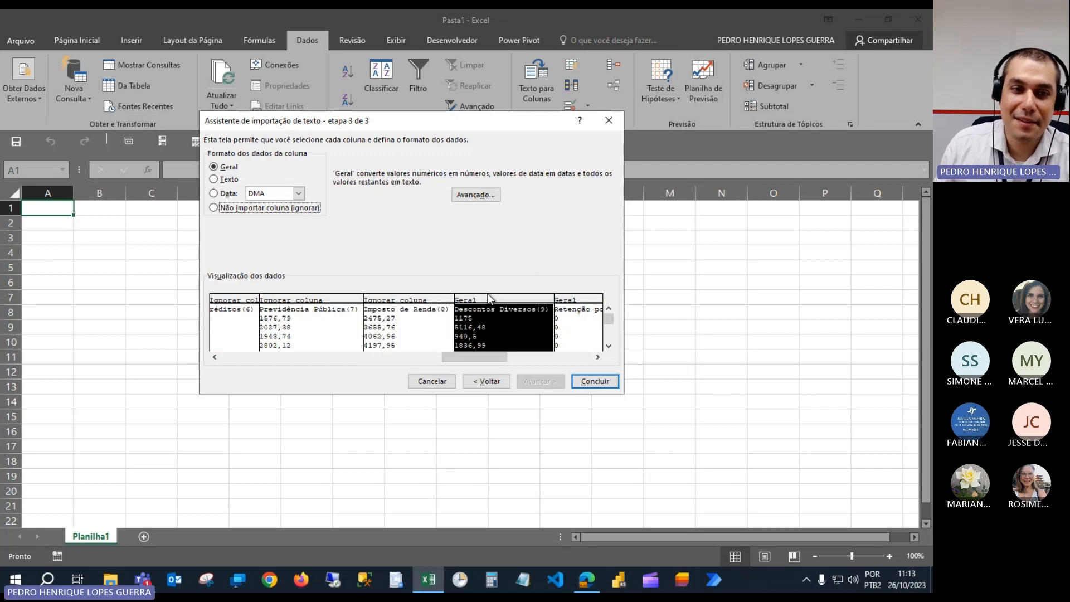
click(217, 210)
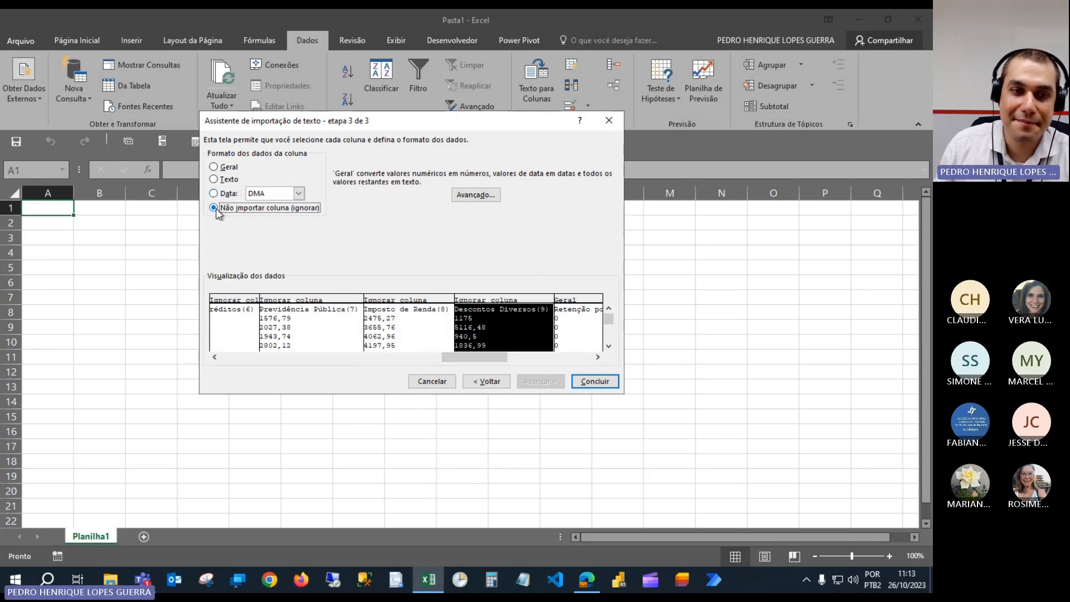
click(563, 301)
click(271, 210)
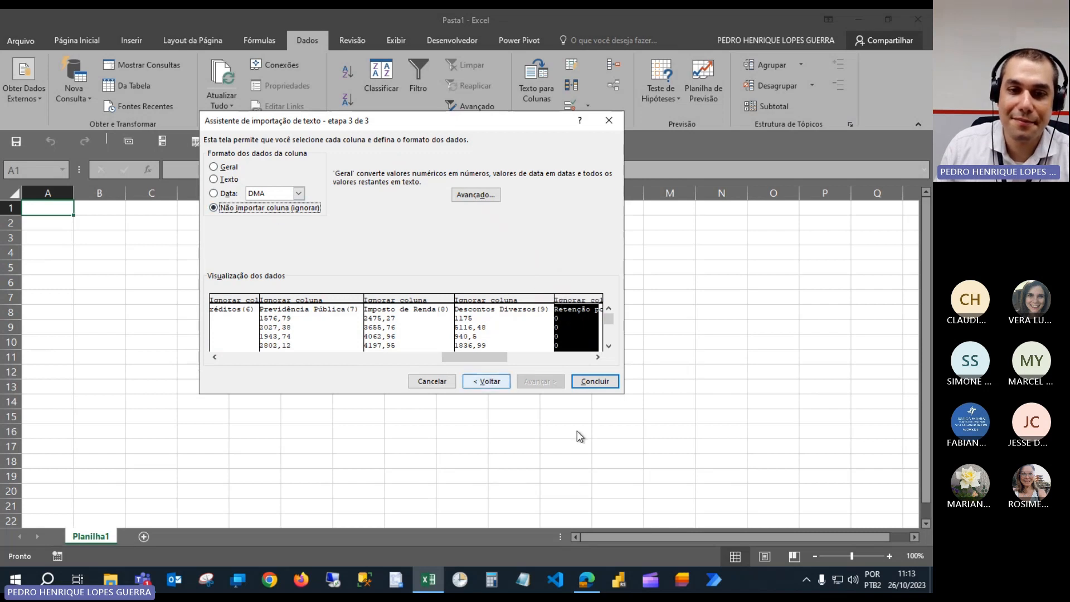
Exclude the columns Total de Débitos(11) and Rendimento Líquido(12) from the import.
drag(503, 358, 547, 358)
click(490, 322)
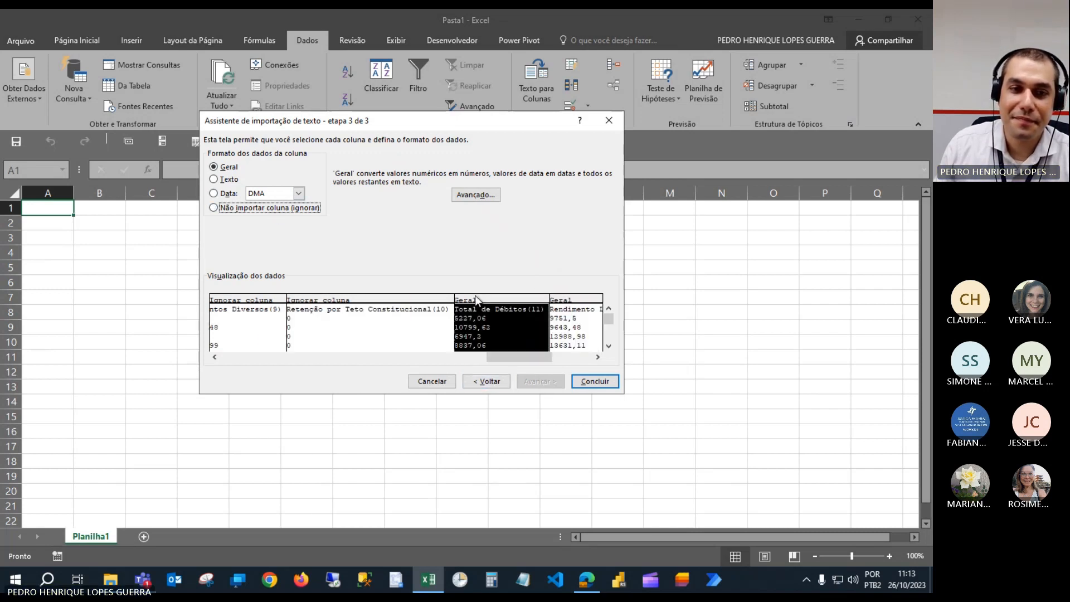
click(294, 208)
click(557, 346)
drag(552, 358, 570, 359)
click(269, 210)
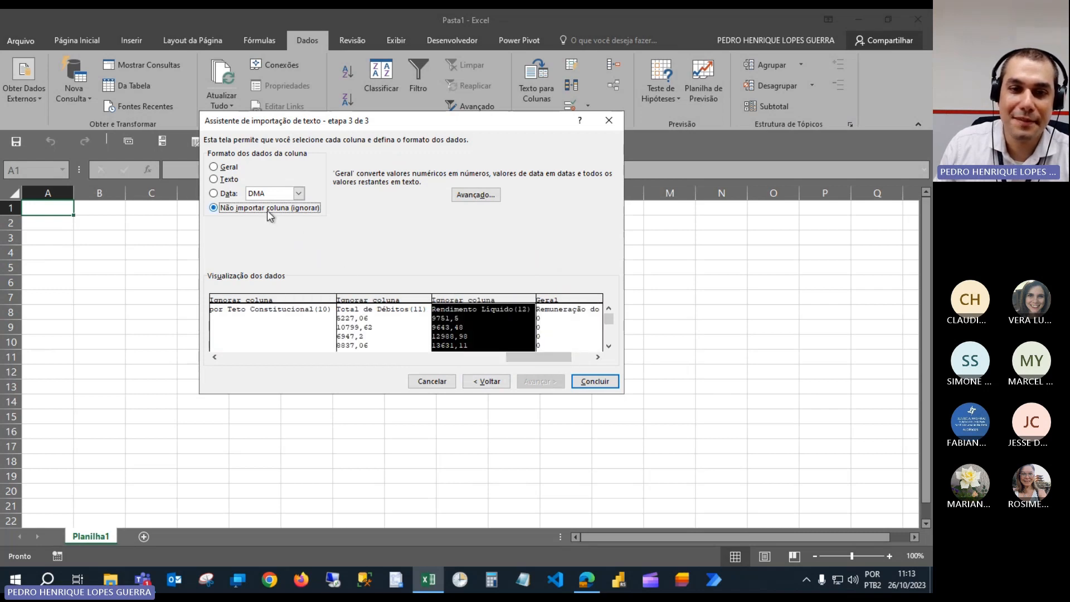
Exclude the columns Remuneração do órgão de origem(13) and Diárias from the import.
click(570, 309)
drag(557, 360, 577, 359)
click(268, 209)
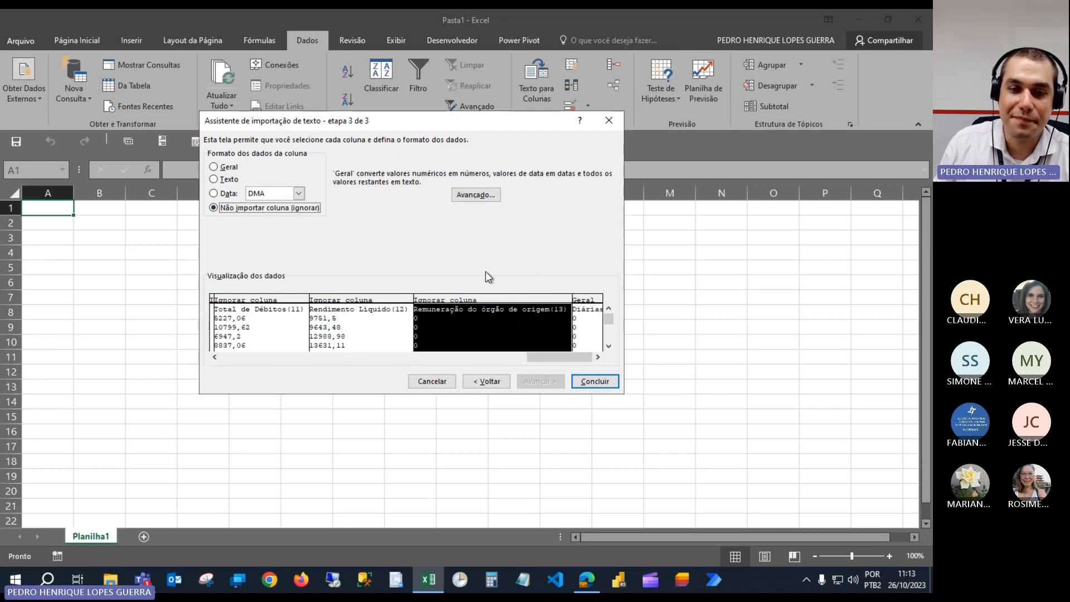
click(591, 308)
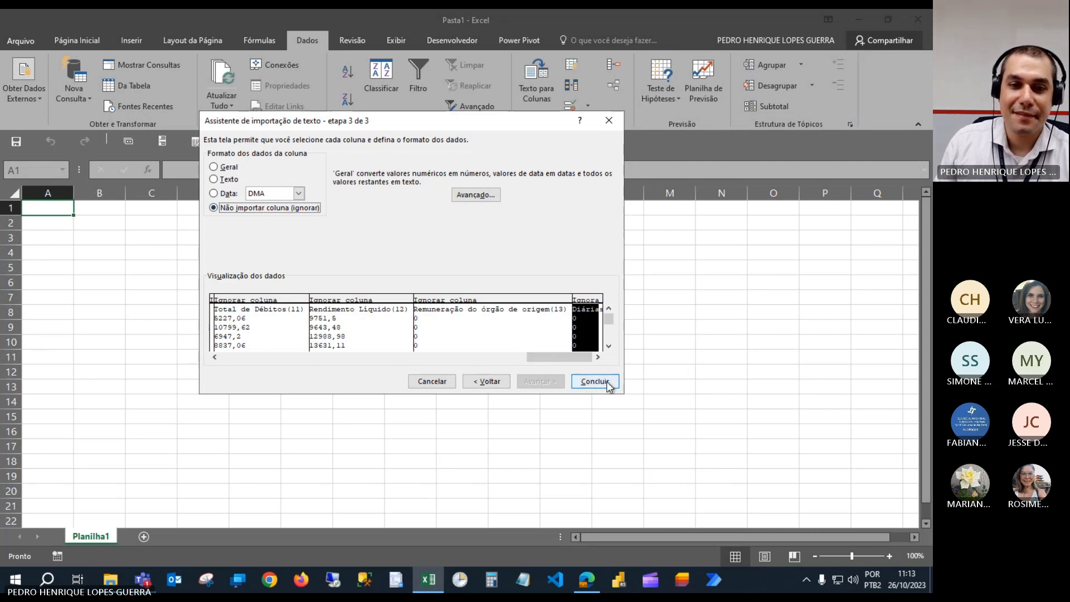
Finish the text import, adding the data to the data model and placing it as a table in cell A1 of the existing sheet.
drag(553, 356, 238, 370)
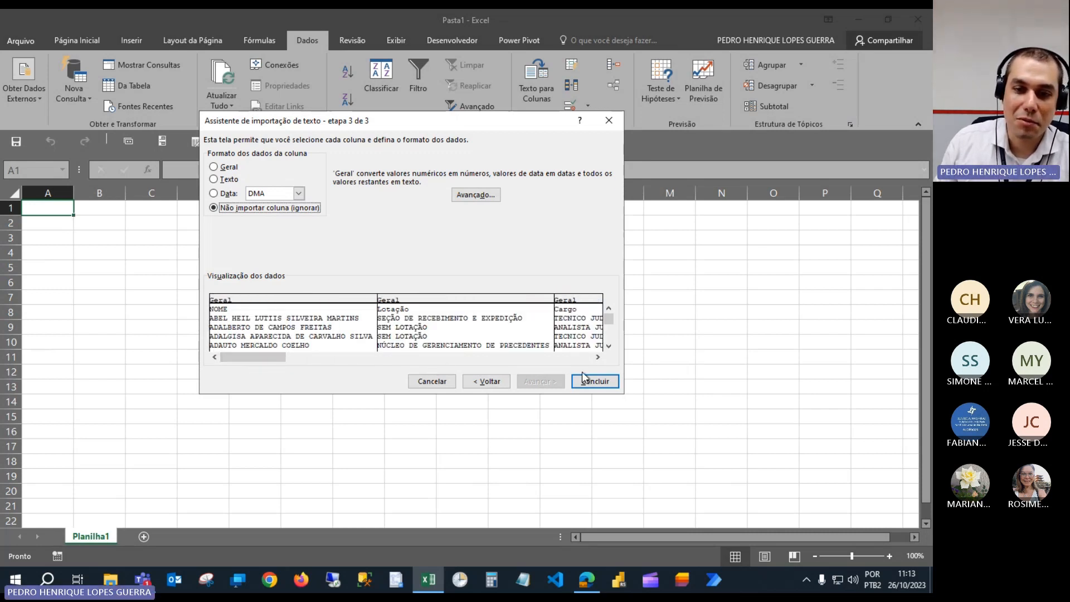
click(604, 385)
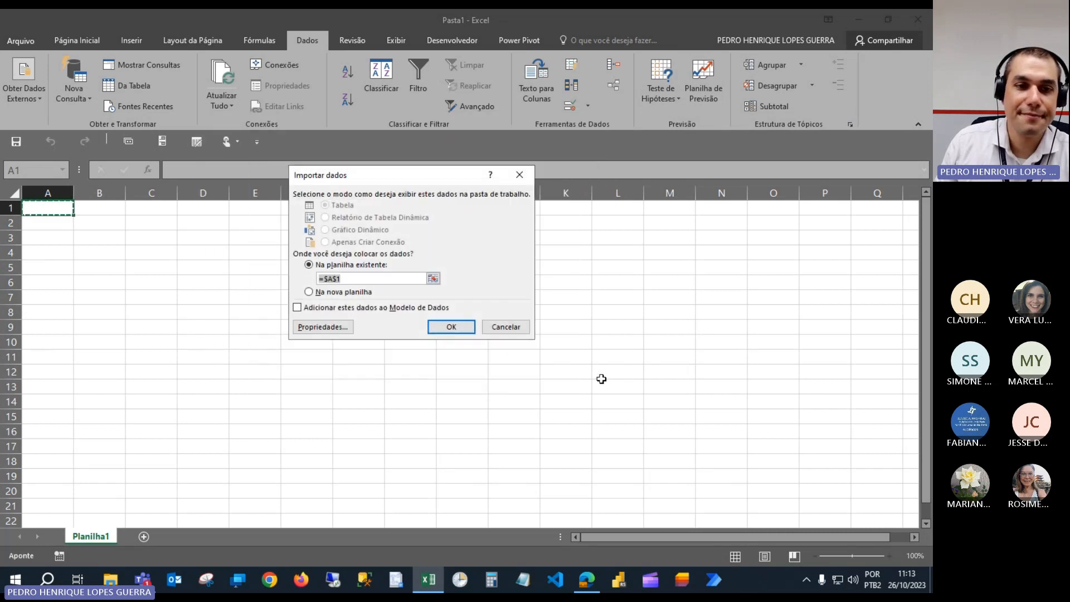
click(335, 307)
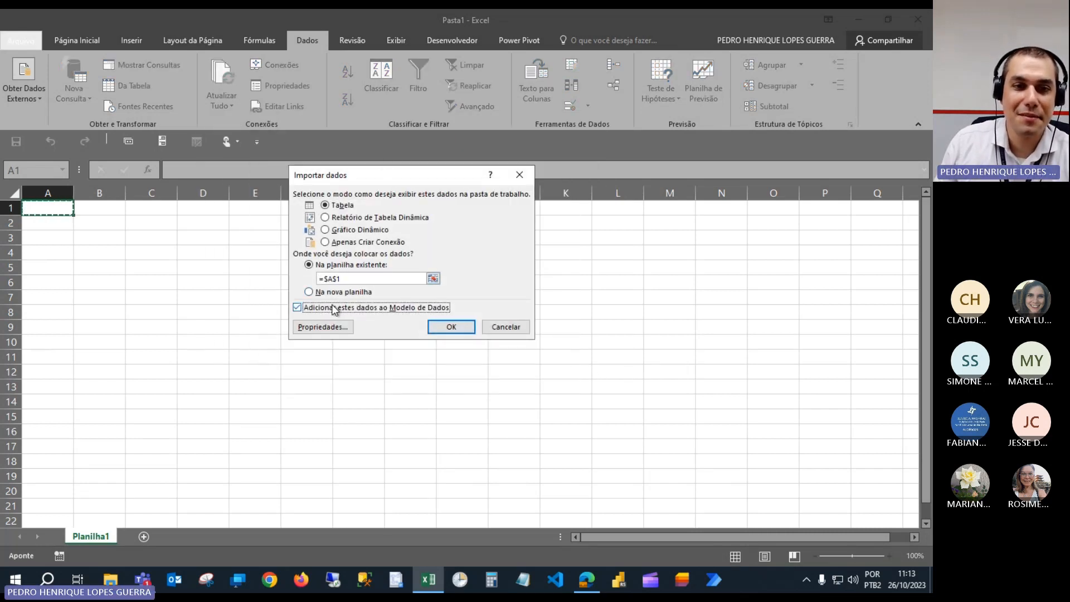
click(444, 326)
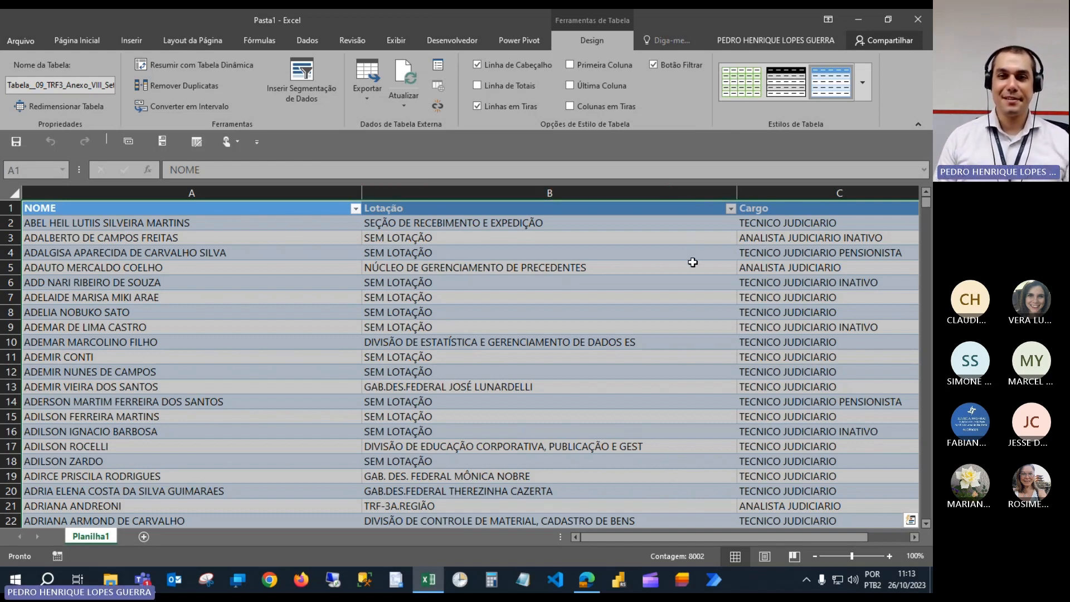
scroll(716, 327, down, 3)
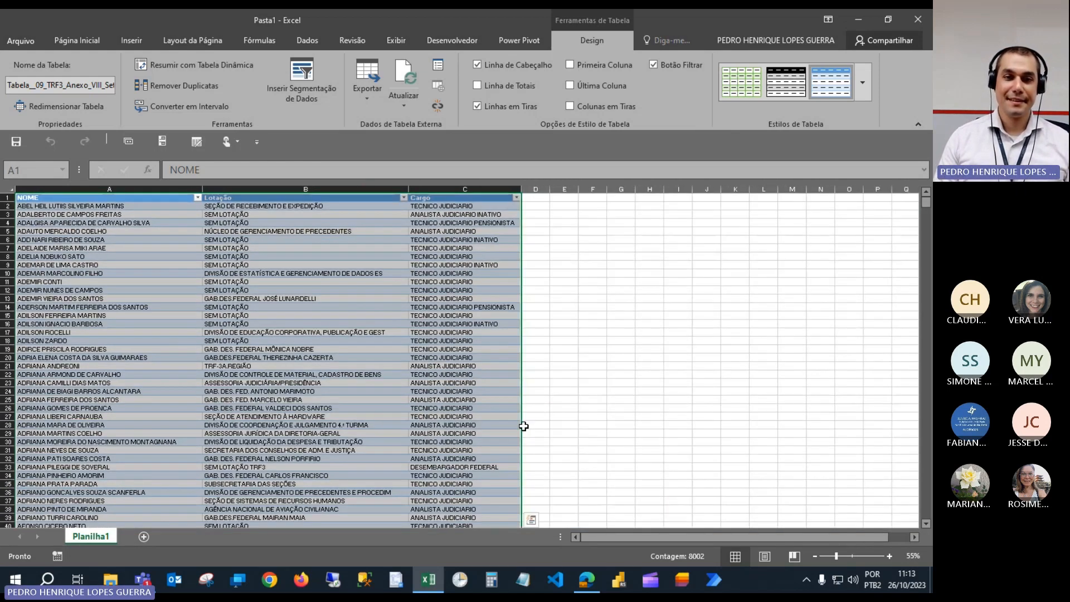
Rename the worksheet Planilha1 as Servidores.
click(156, 307)
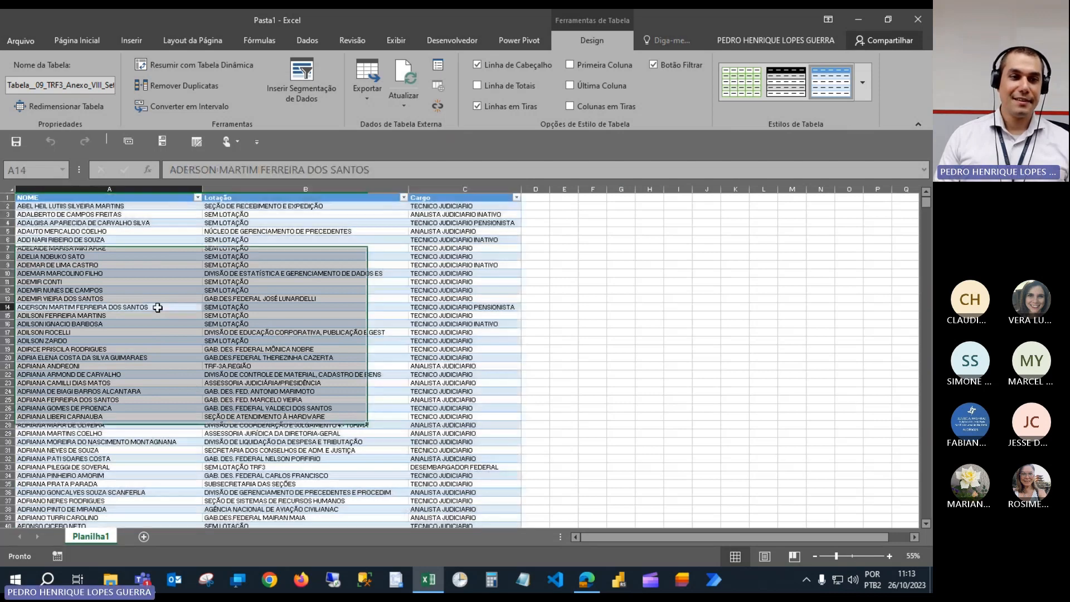
click(76, 191)
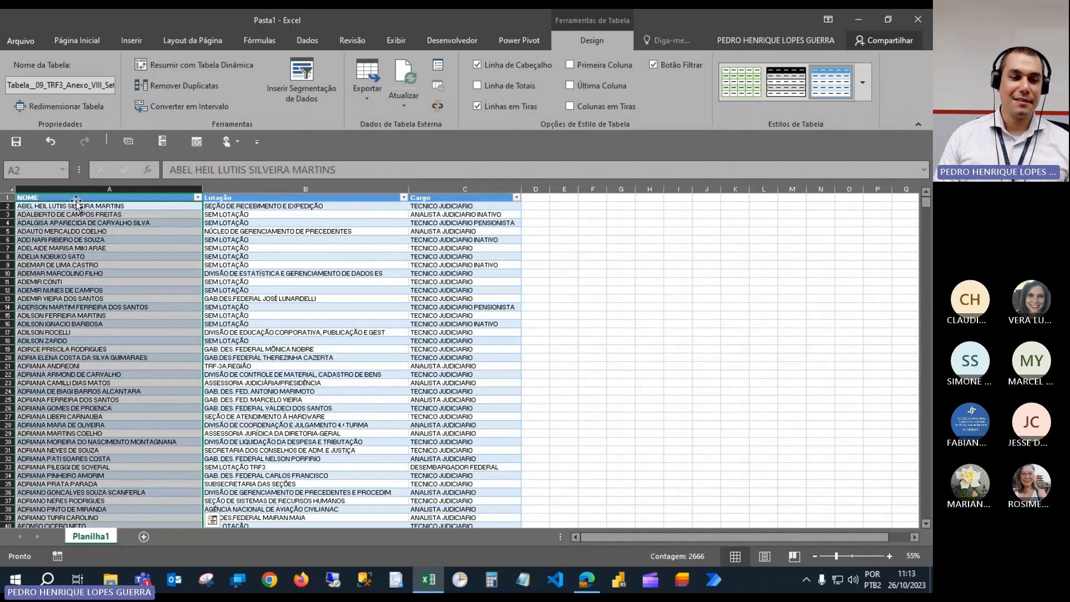
double_click(98, 537)
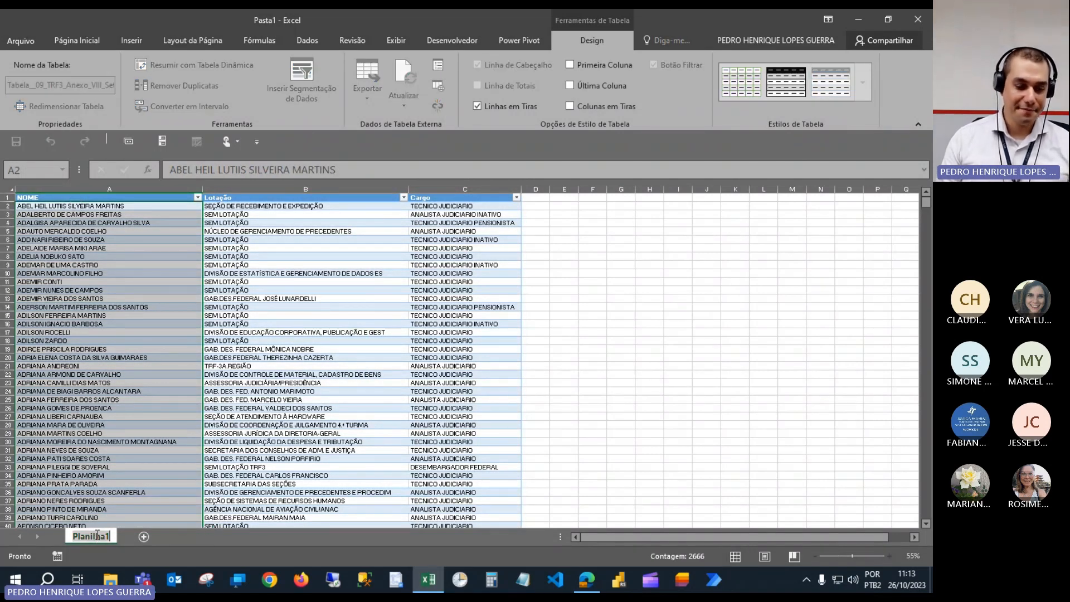
text(S)
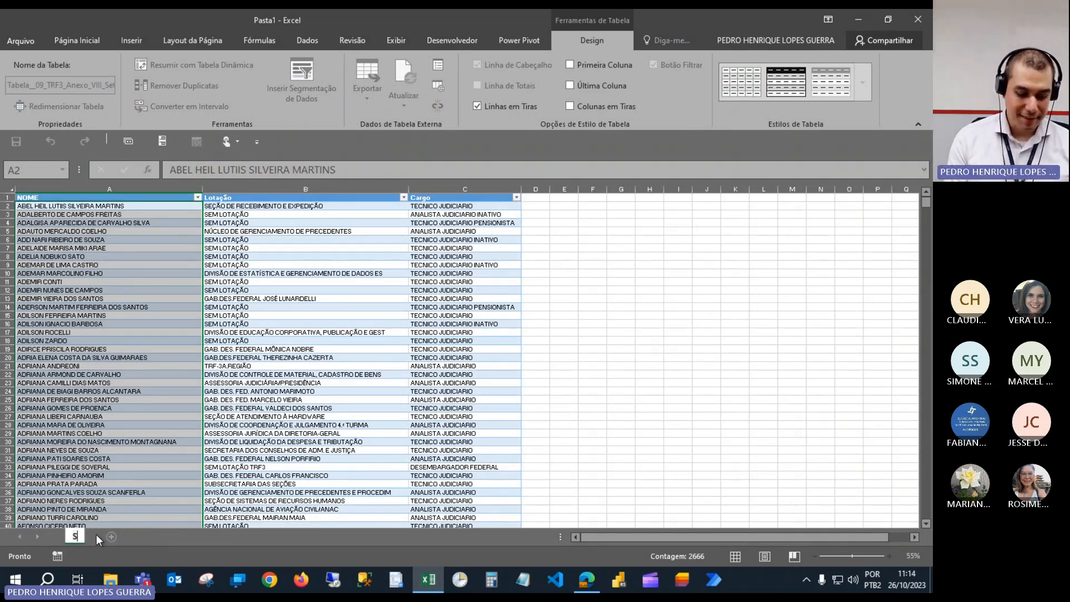
text(ervidores)
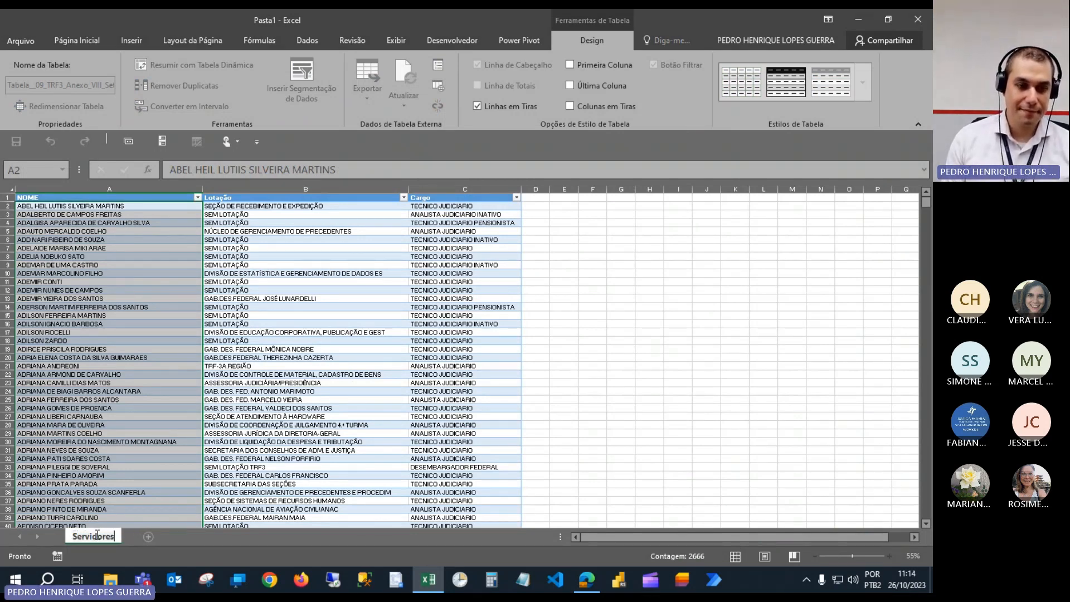
key(Return)
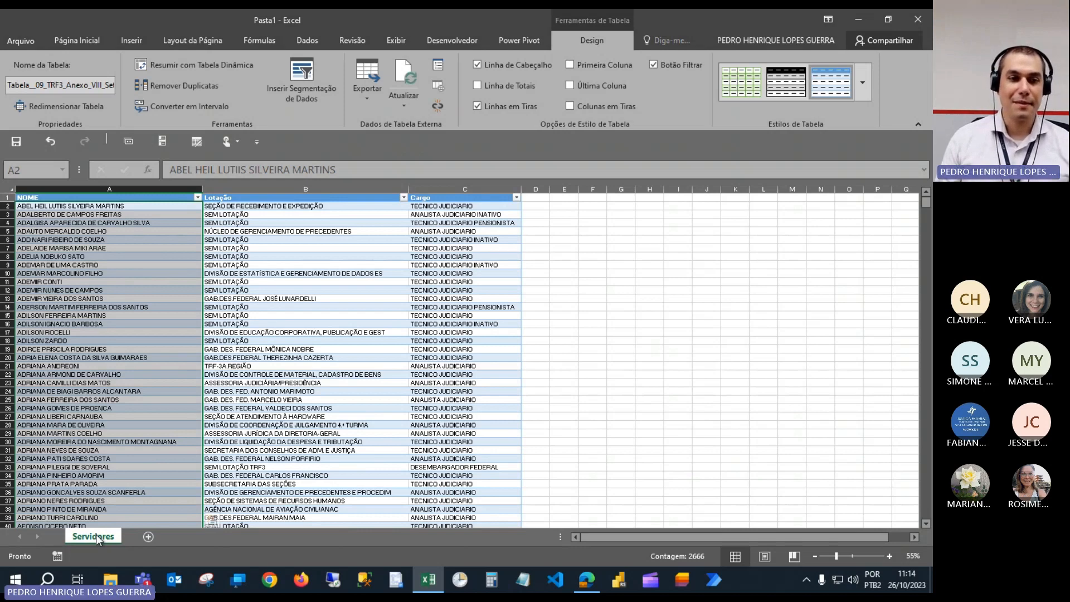
Colour the Servidores sheet tab with the standard light blue.
click(268, 409)
click(129, 202)
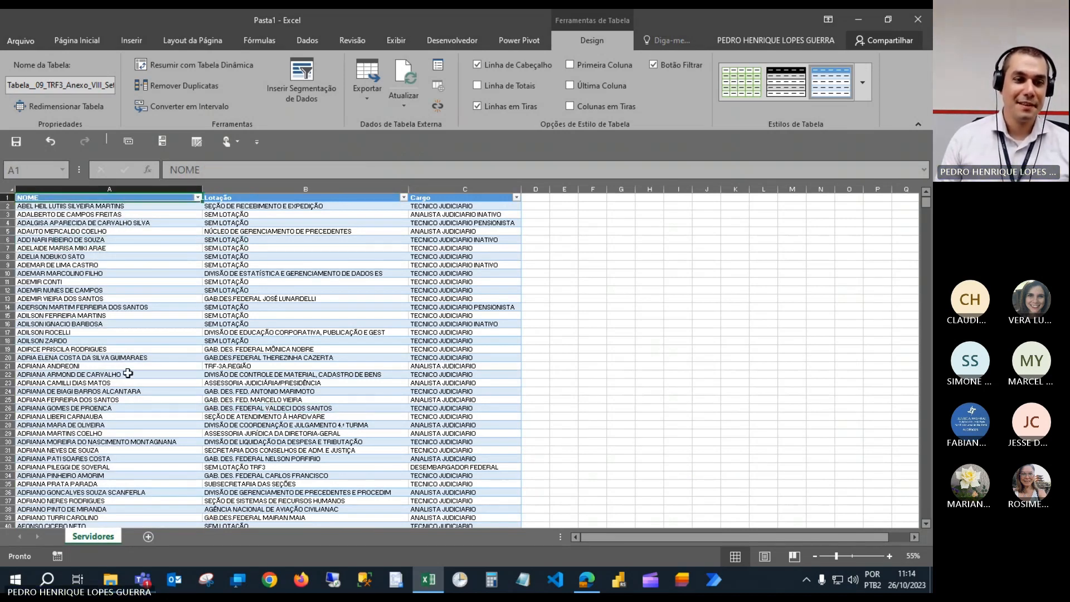
right_click(92, 537)
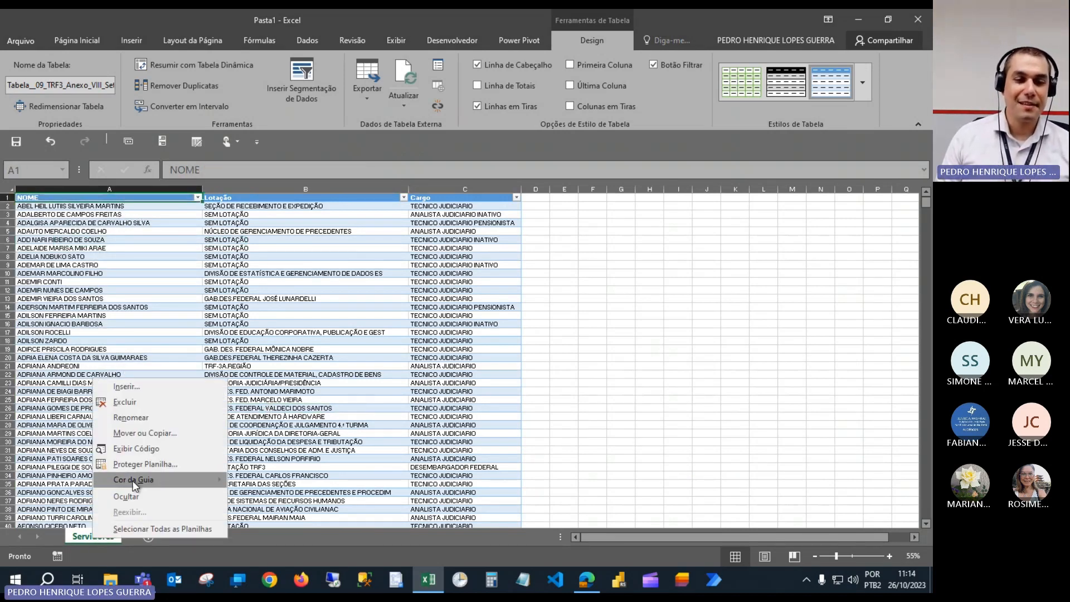
mouse_move(132, 480)
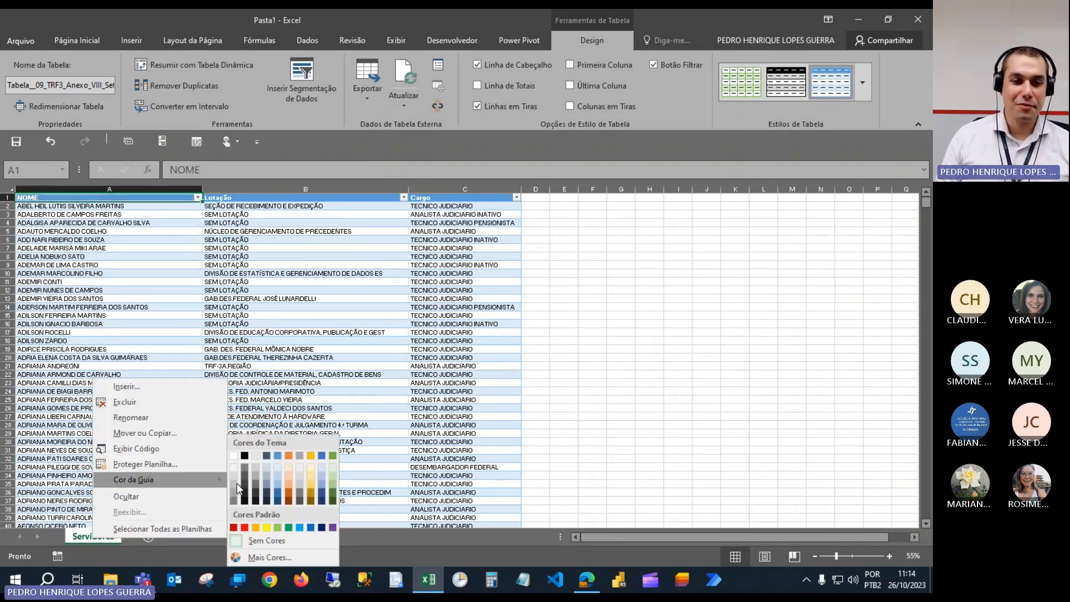
click(302, 529)
Examine the imported NOME, Lotação and Cargo rows in the Servidores table.
click(84, 201)
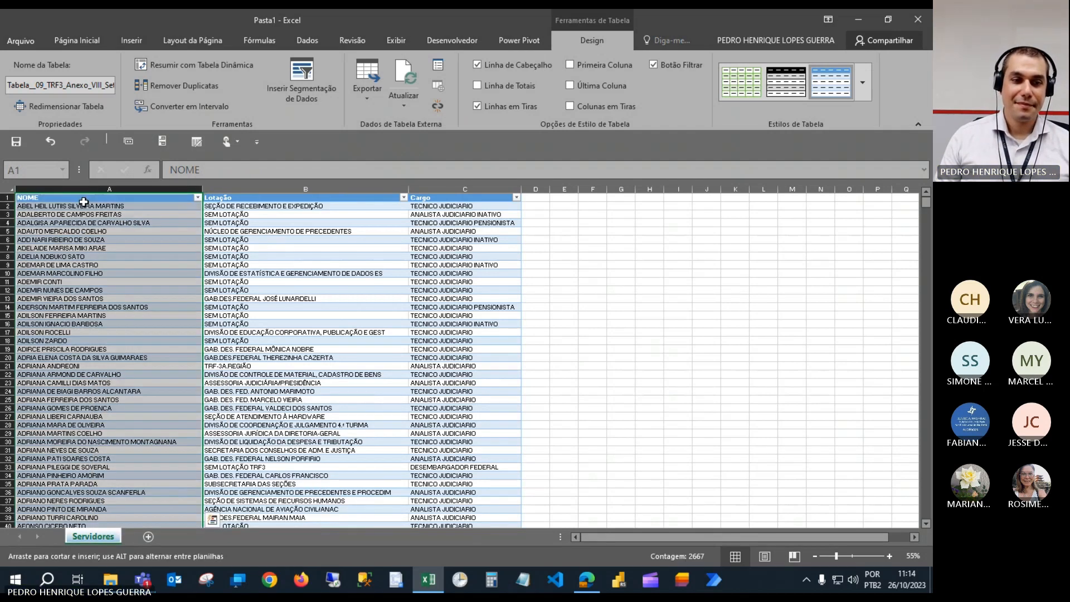
click(279, 232)
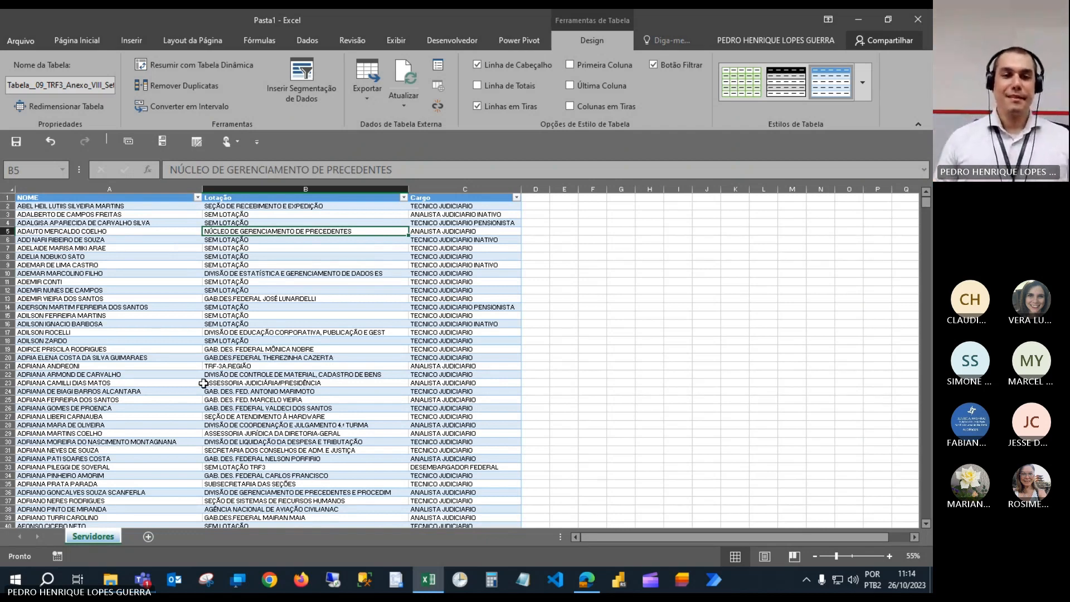
key(ctrl+Home)
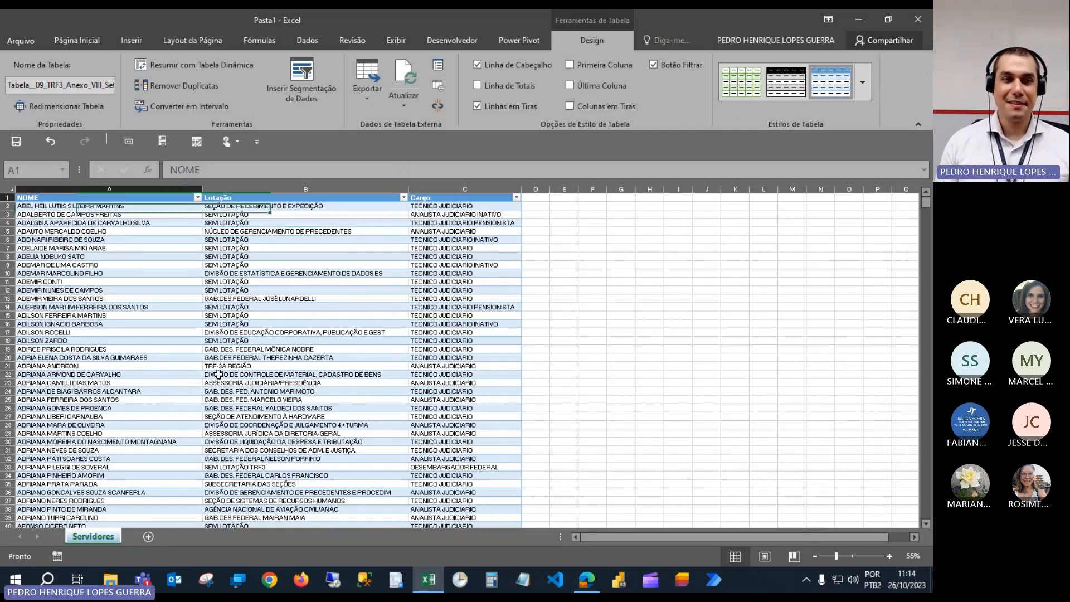
scroll(234, 376, up, 1)
scroll(235, 376, up, 1)
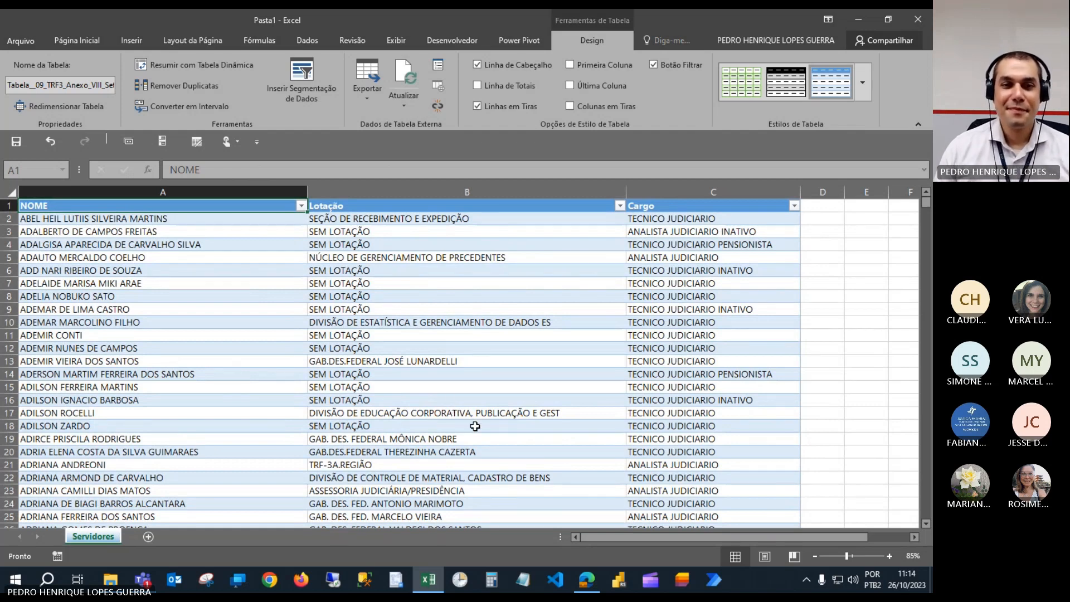
scroll(409, 348, down, 19)
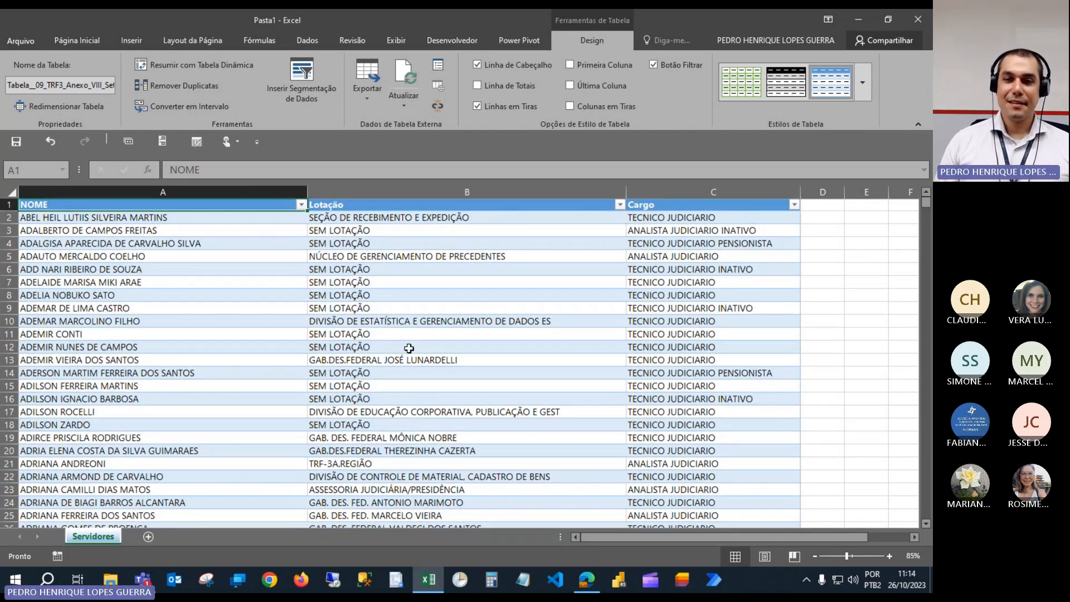
scroll(409, 348, down, 20)
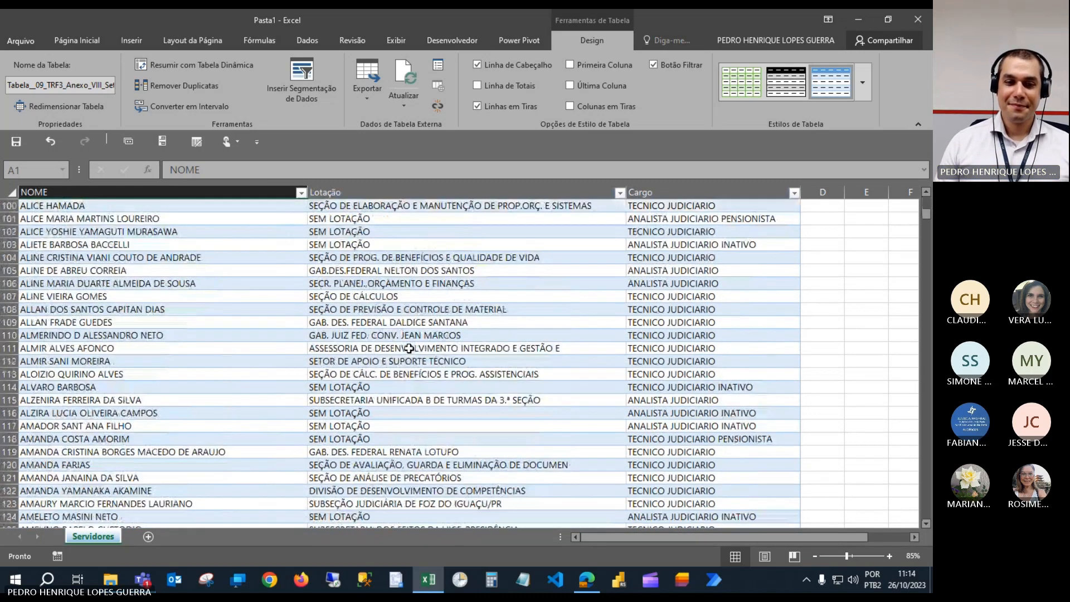
key(ctrl+Home)
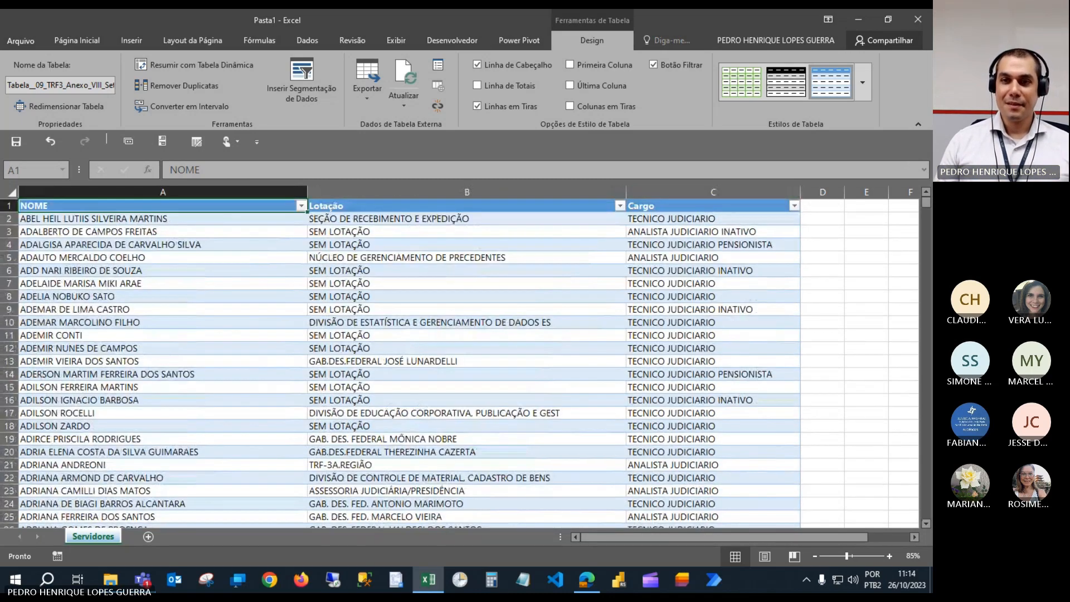
Examine the distinct job titles in the Cargo column's filter list without applying a filter.
click(696, 221)
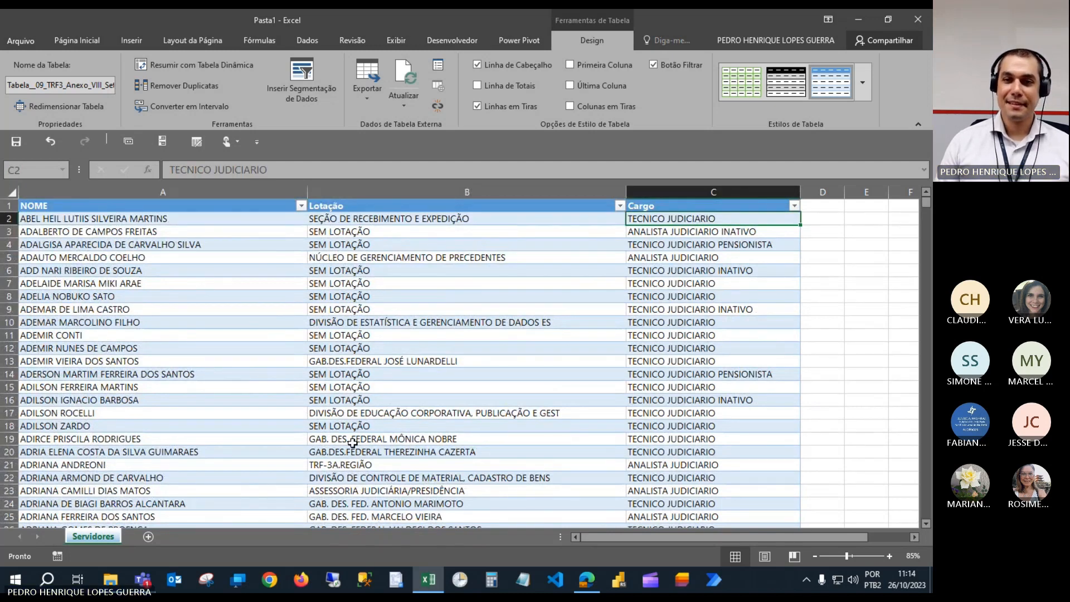
click(794, 206)
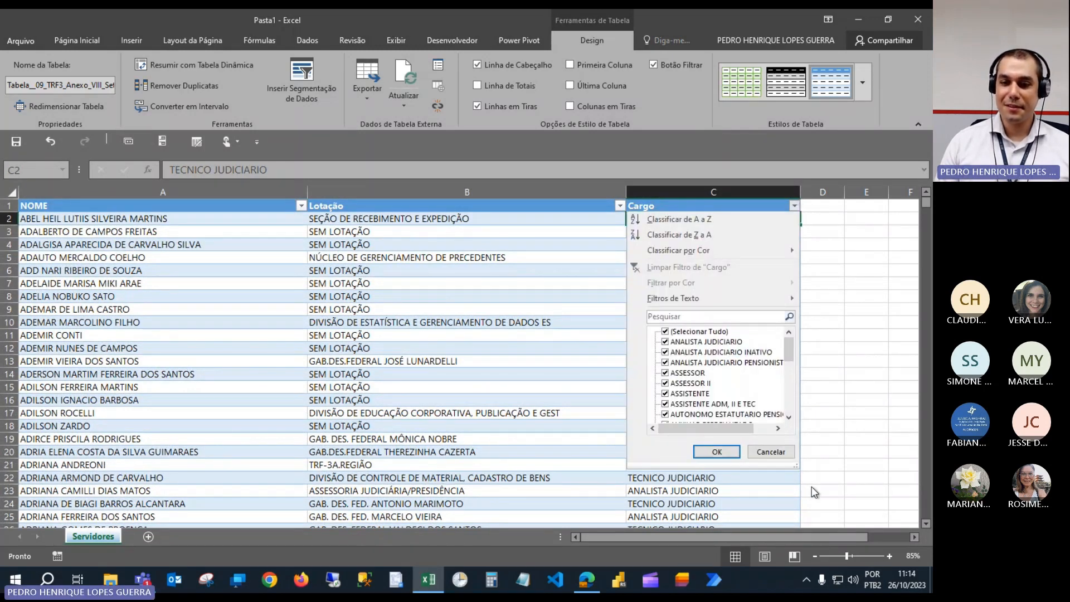
drag(796, 465, 870, 521)
drag(862, 361, 864, 321)
click(843, 504)
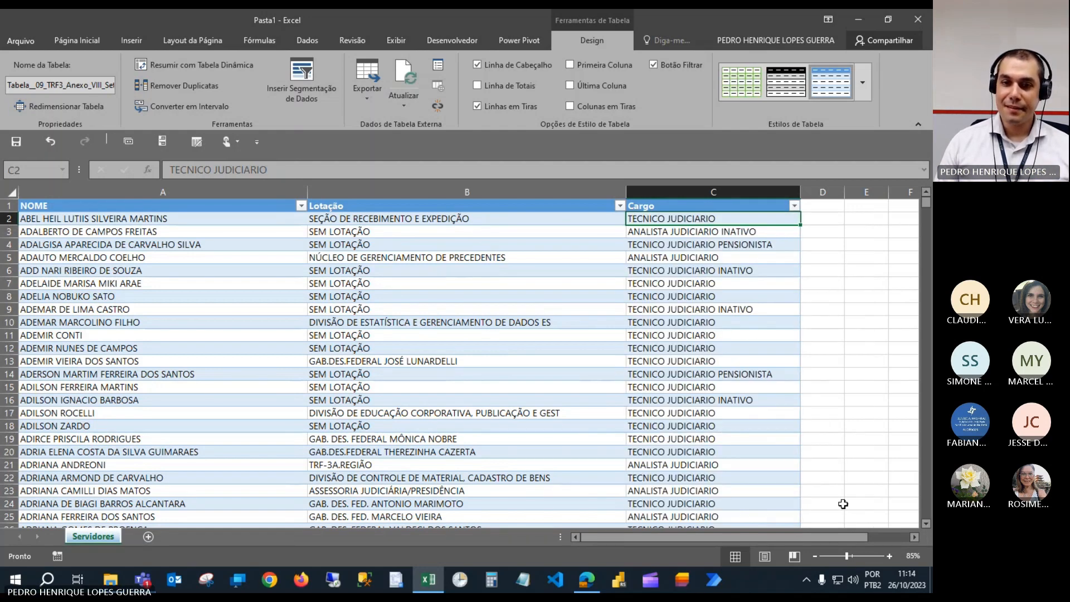
Delete the Total Geral row at the end of the imported table.
click(695, 253)
key(ctrl+Down)
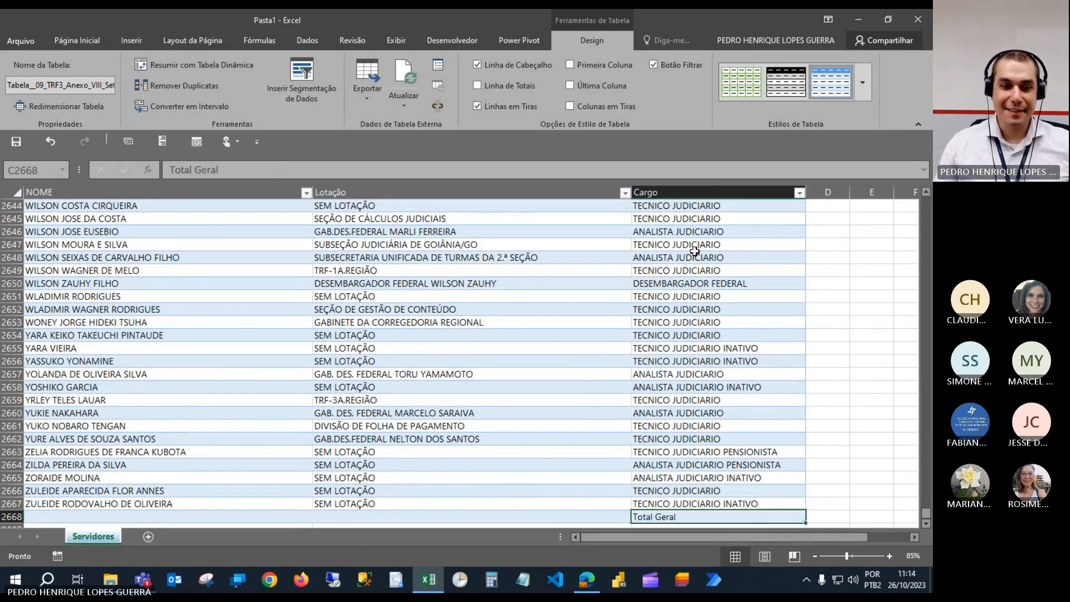
scroll(695, 252, down, 1)
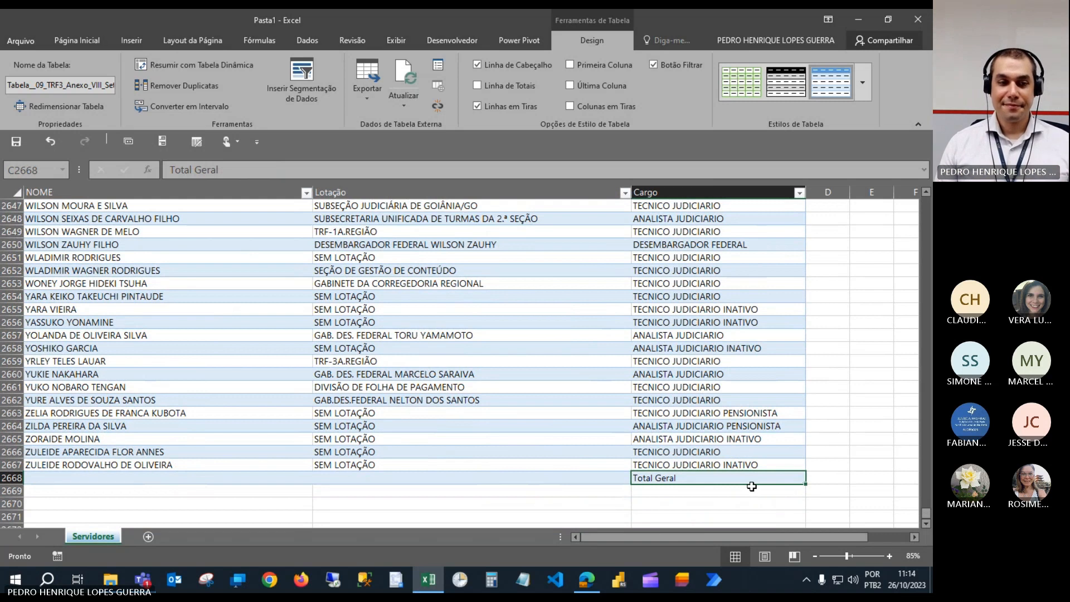
click(8, 477)
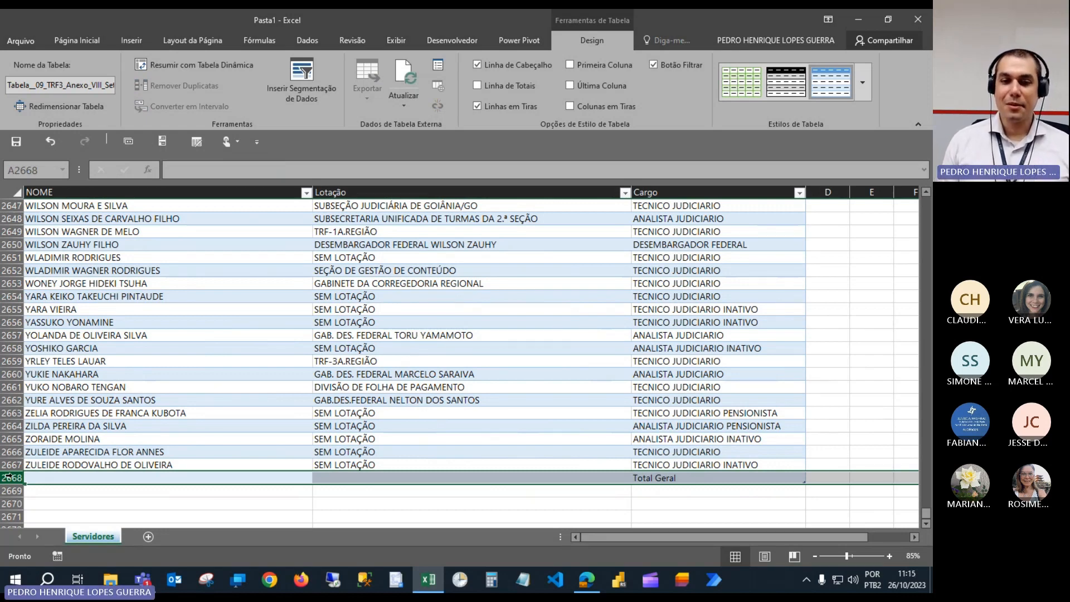
key(ctrl+minus)
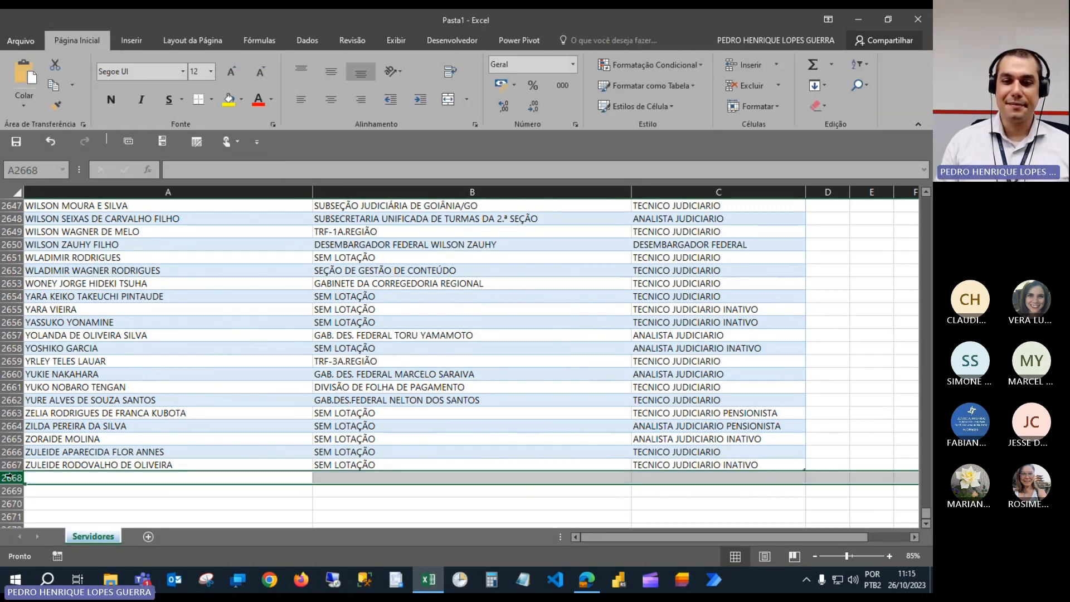
scroll(245, 413, down, 1)
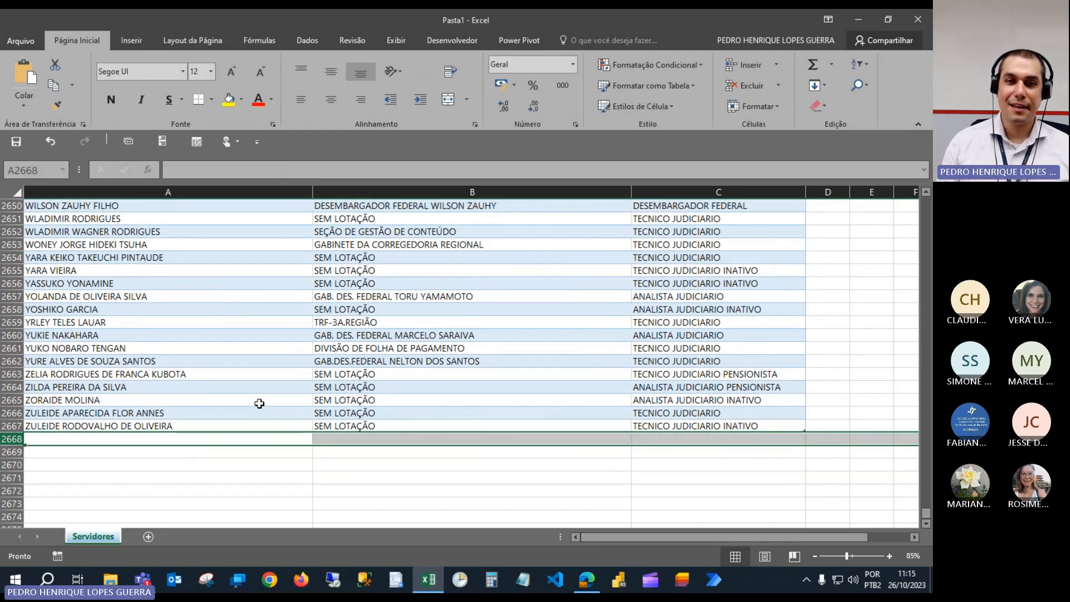
Examine the distinct departments in the Lotação column's filter list without applying a filter.
key(ctrl+Home)
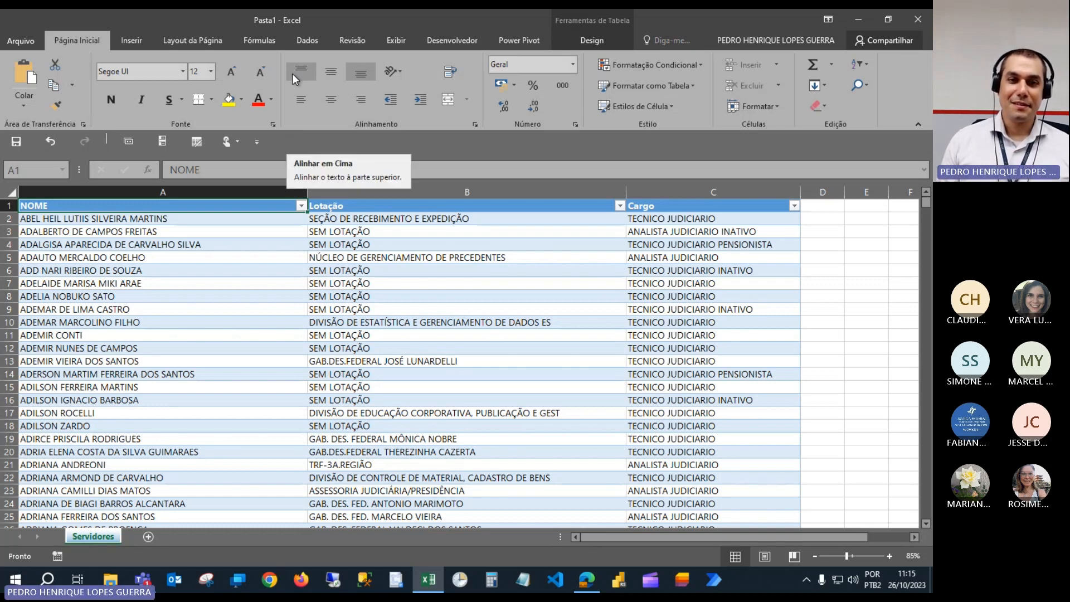
key(ctrl+a)
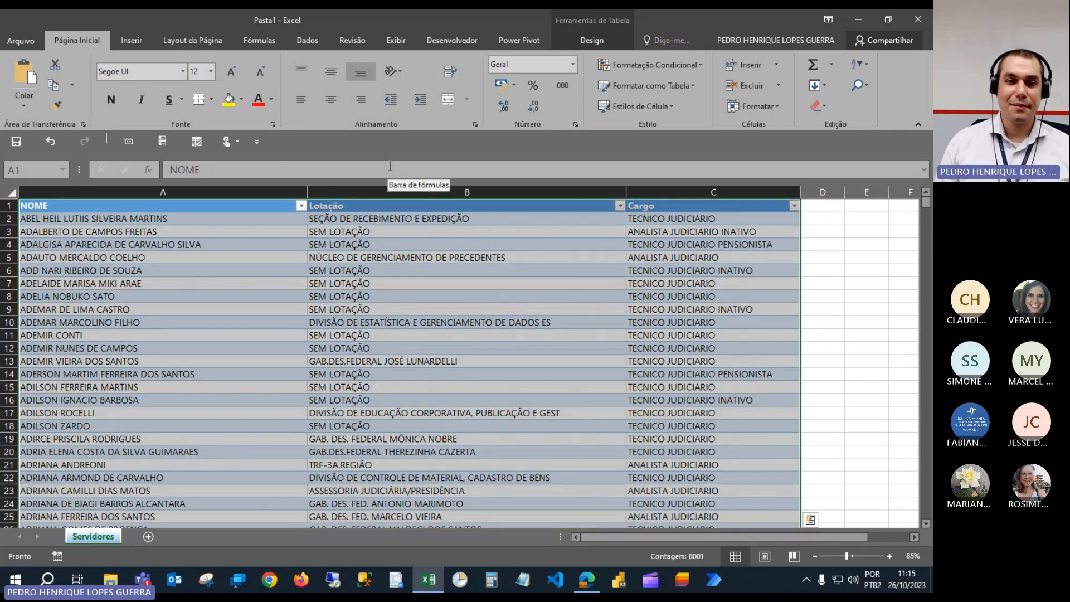
click(310, 42)
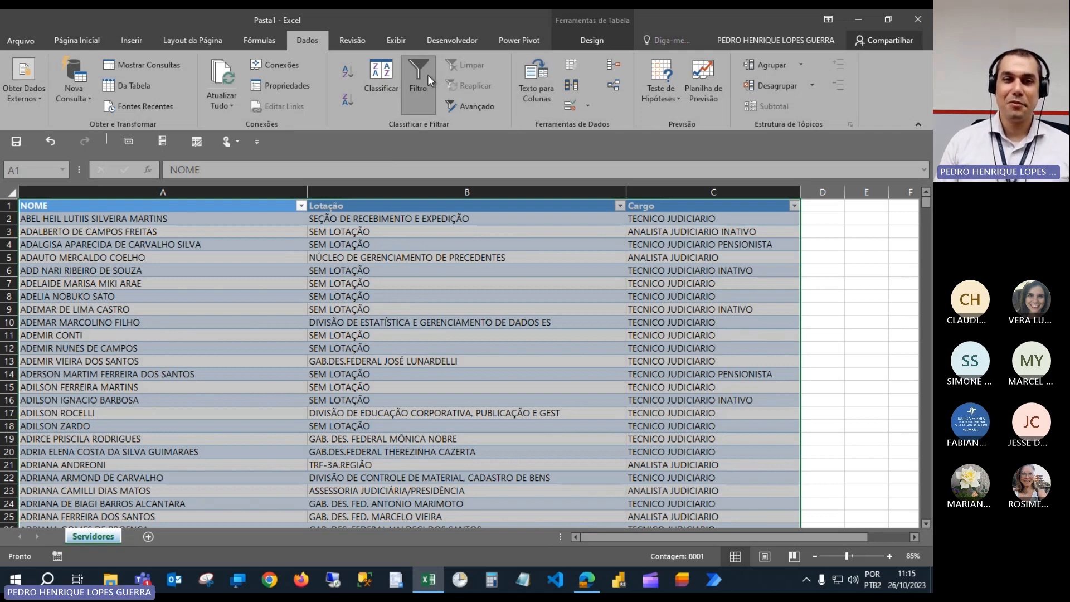
click(620, 205)
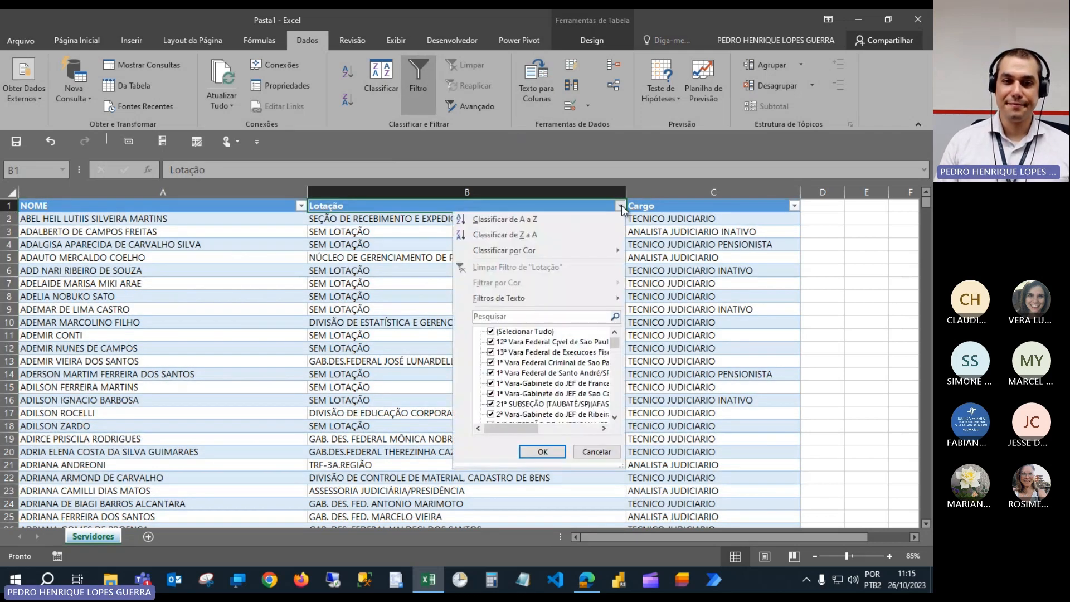
drag(620, 465, 777, 524)
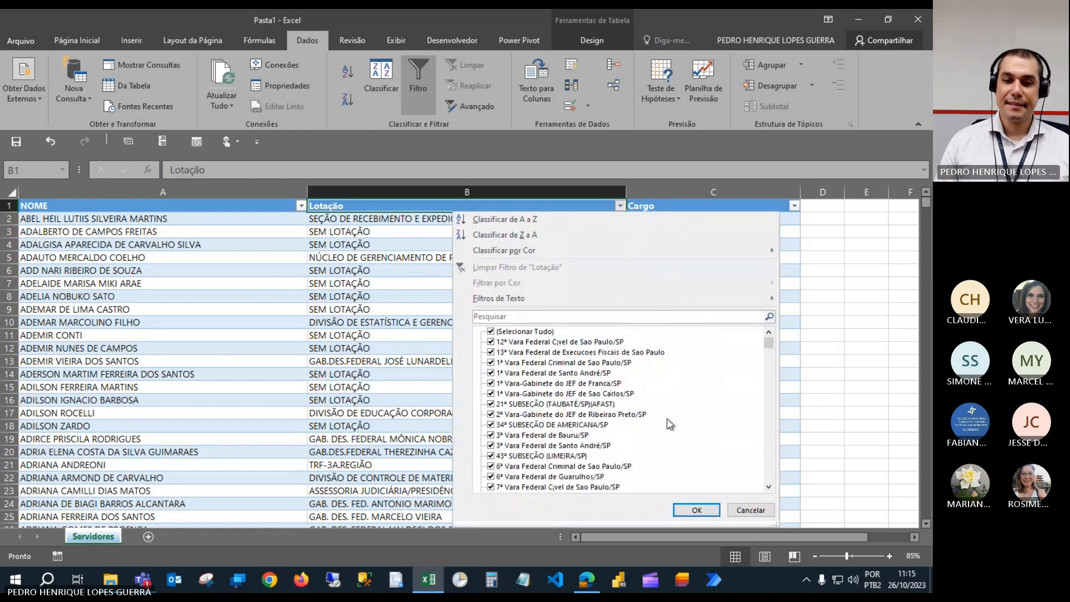
click(744, 509)
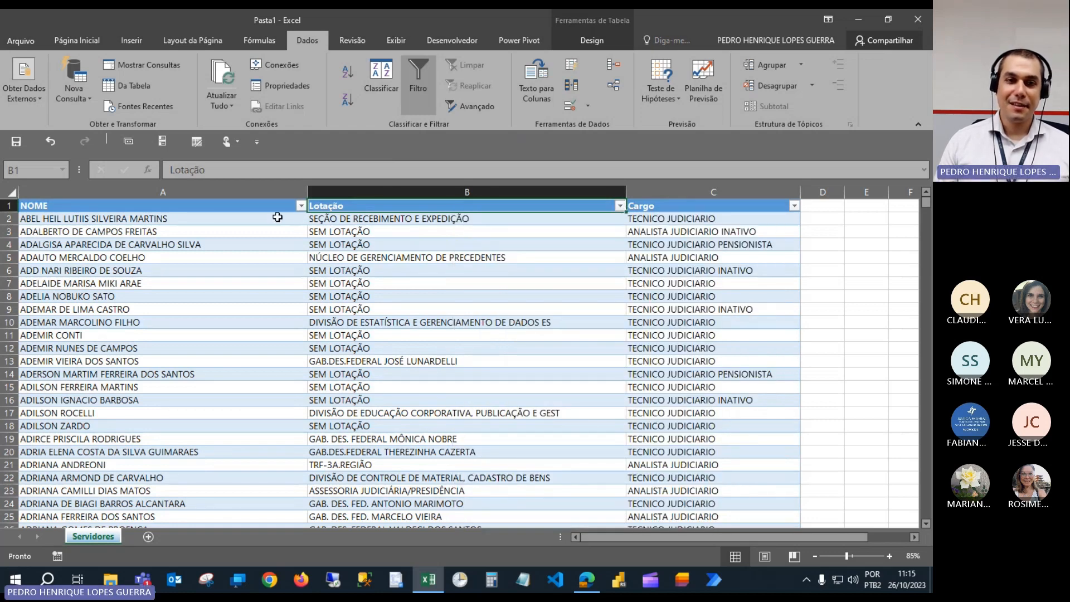
click(301, 206)
click(389, 202)
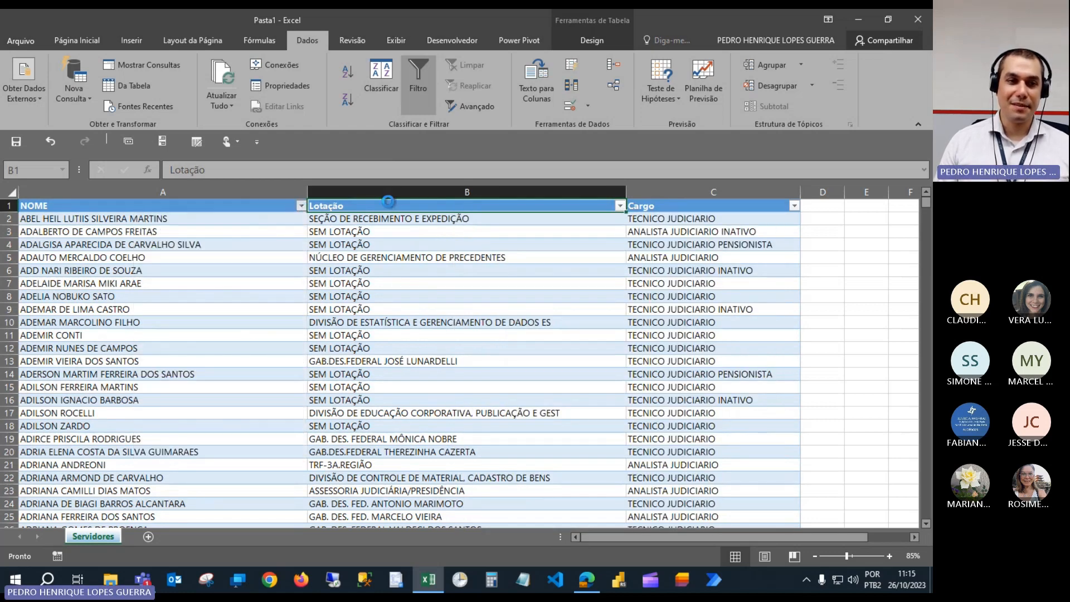
click(709, 206)
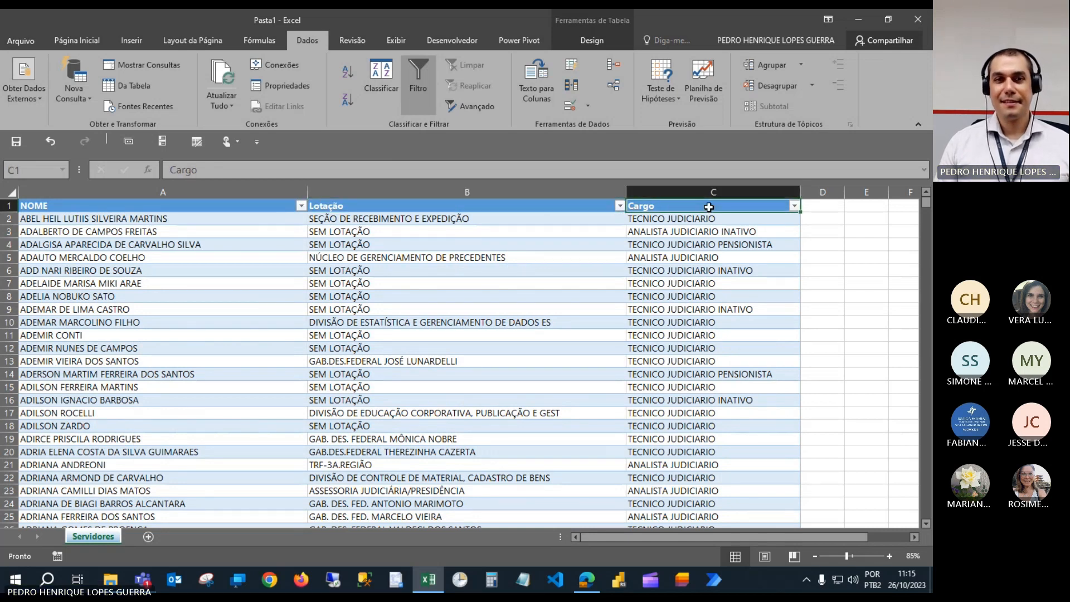
Select the whole Servidores table and sort it by the Lotação column's values from A to Z.
click(261, 206)
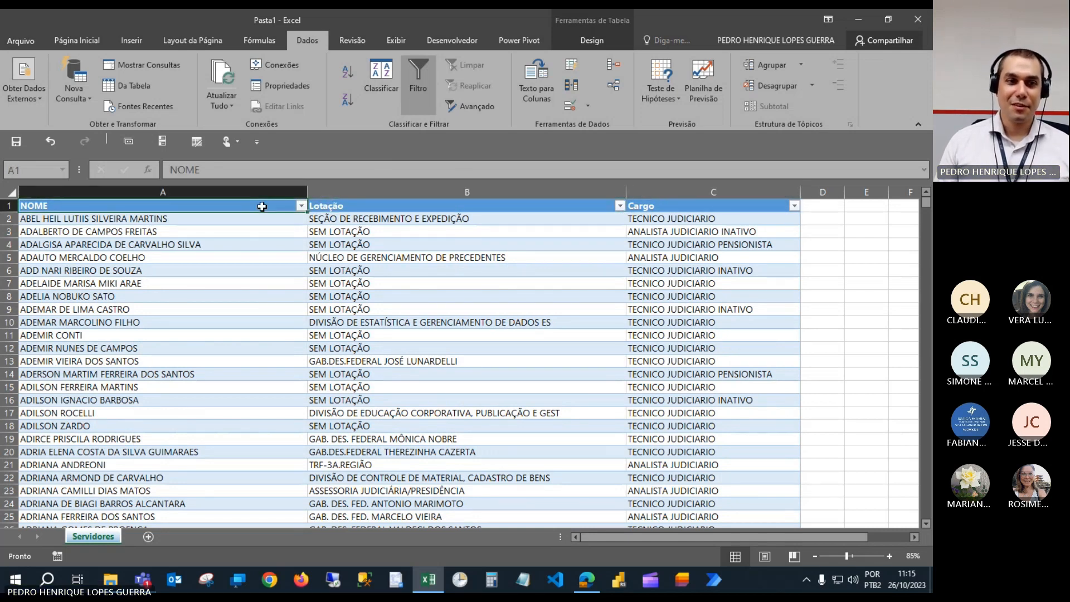
key(ctrl+a)
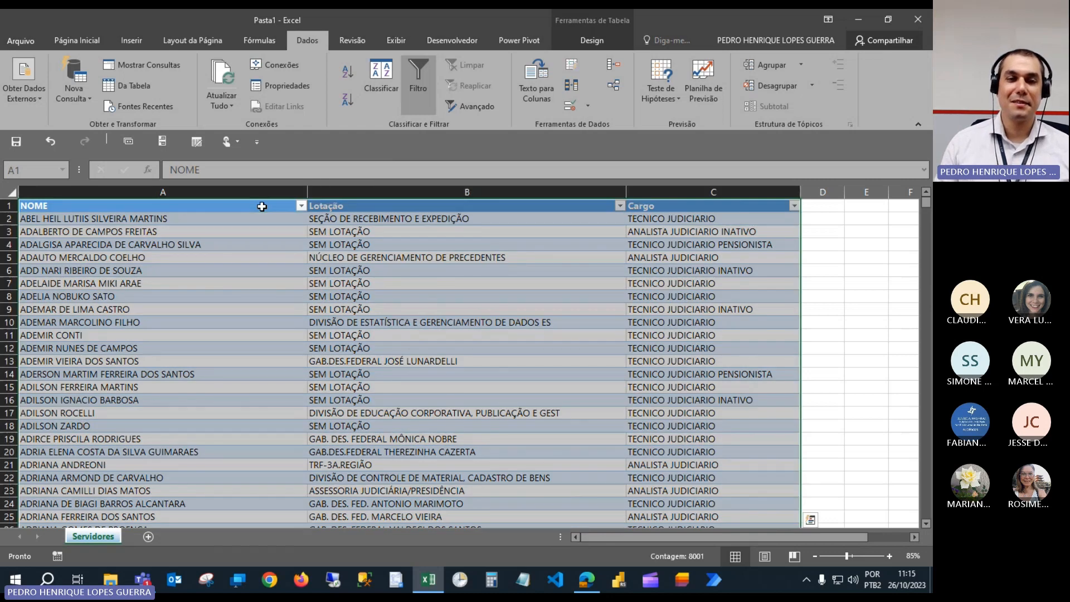
click(387, 86)
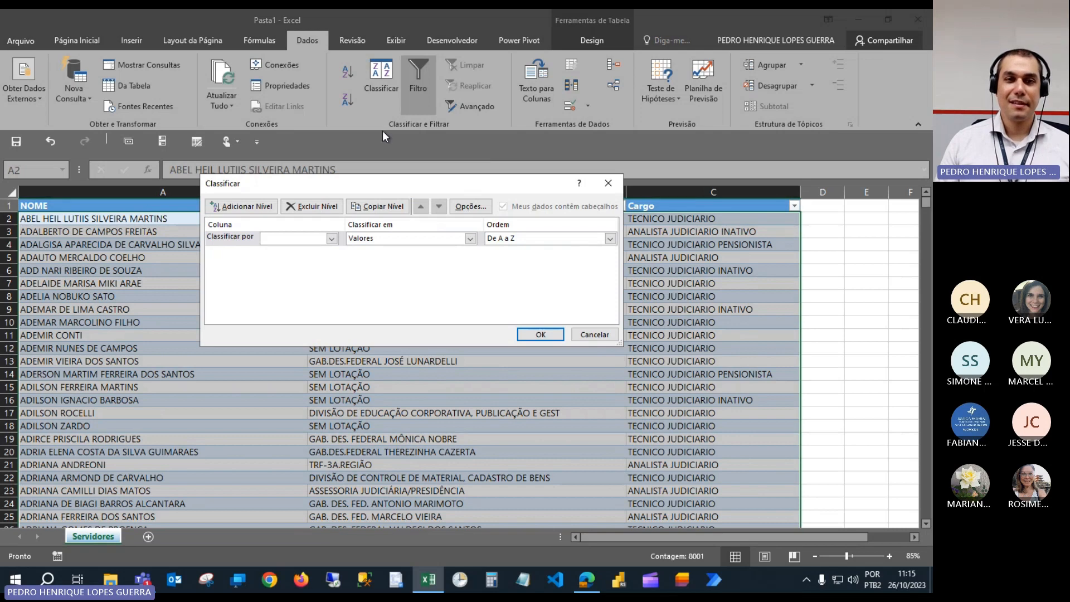
click(587, 335)
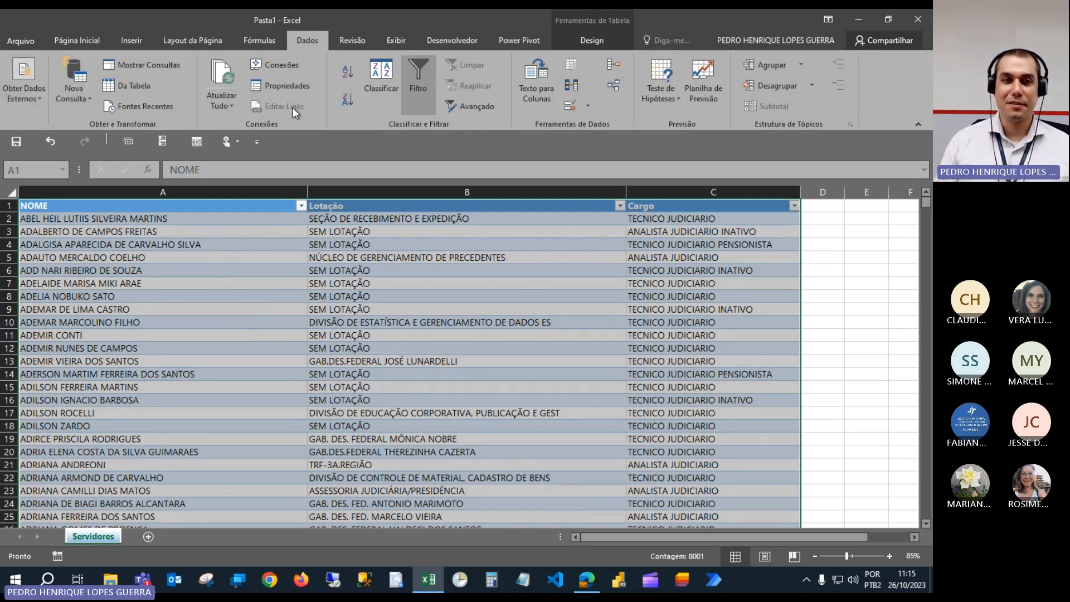
click(383, 81)
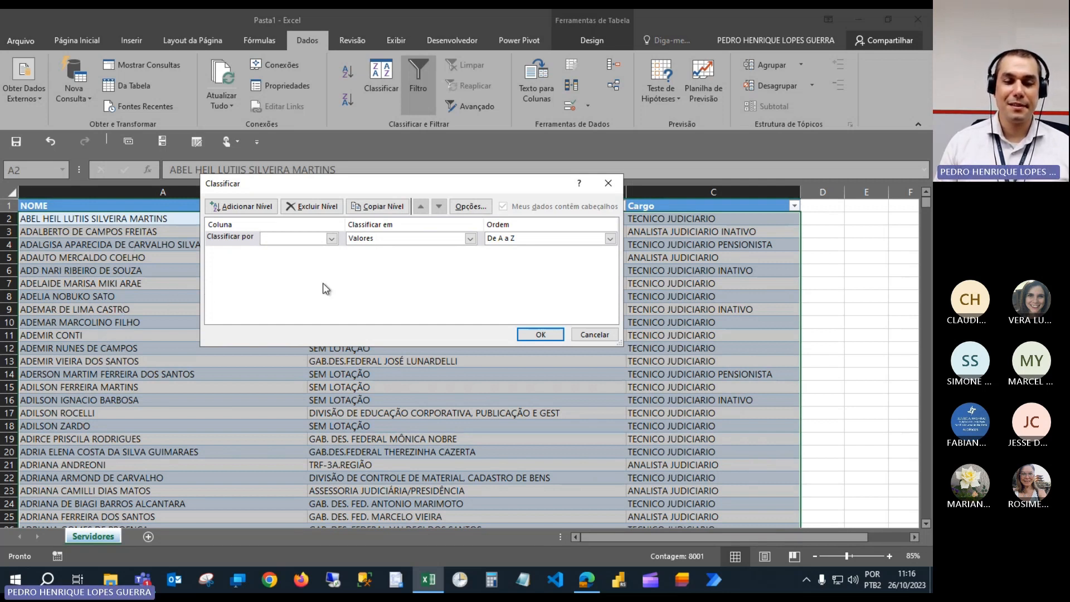
click(332, 238)
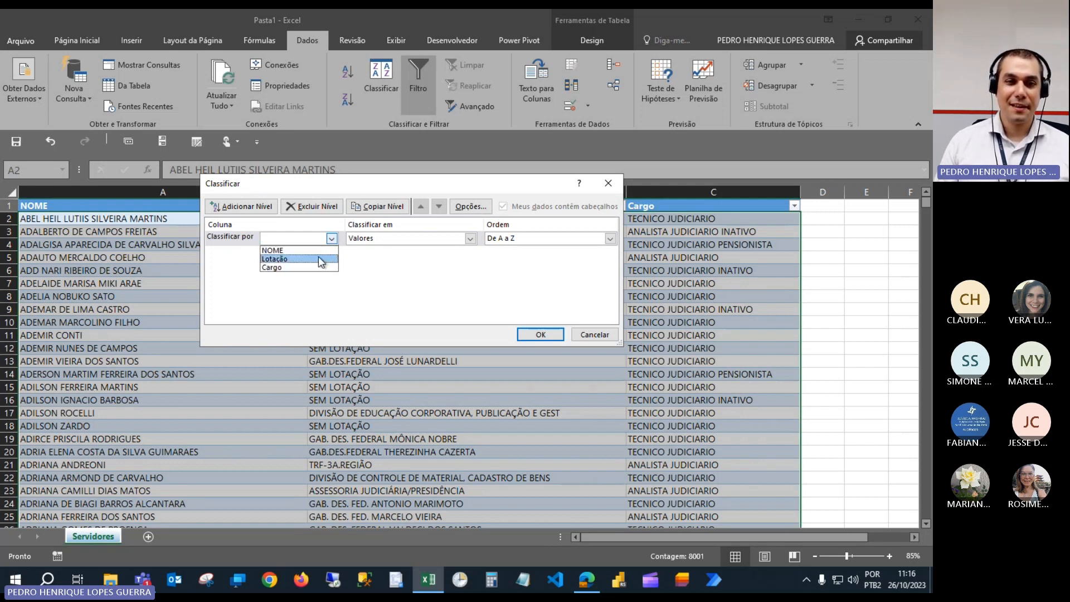
click(319, 258)
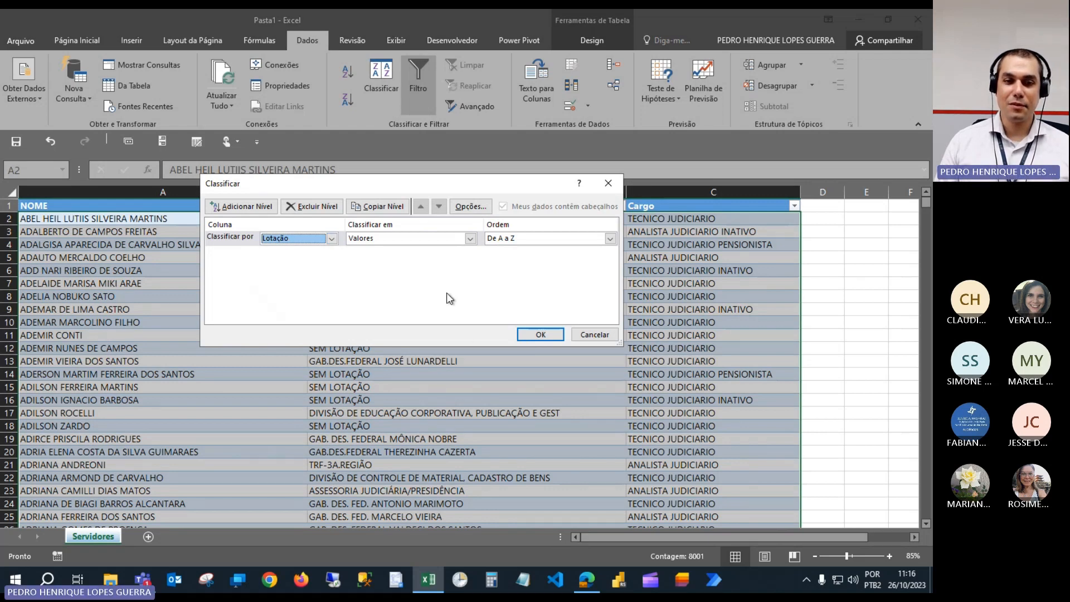
click(544, 334)
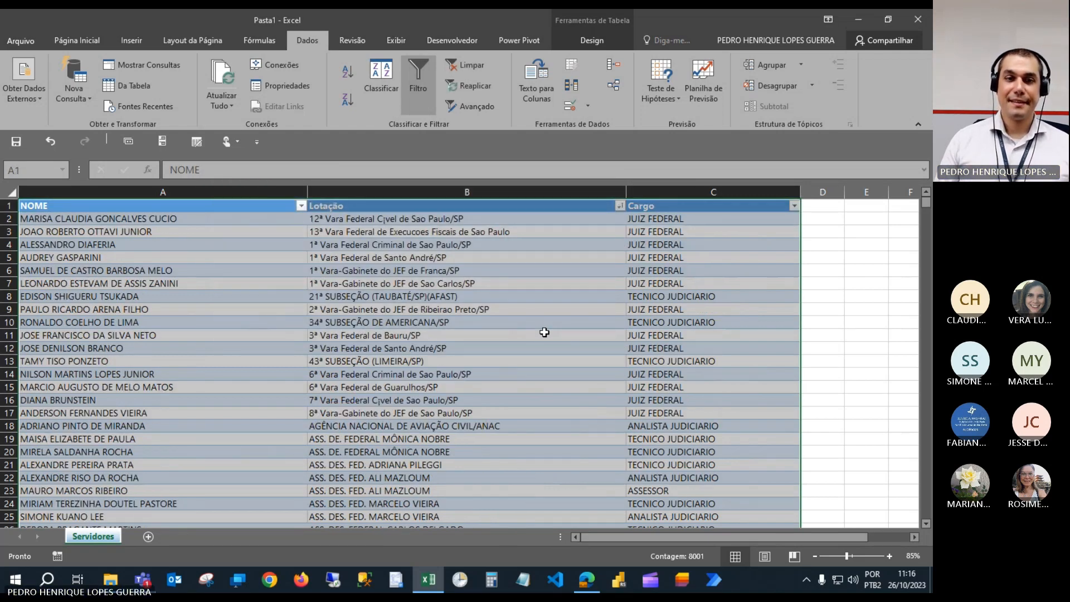
click(545, 332)
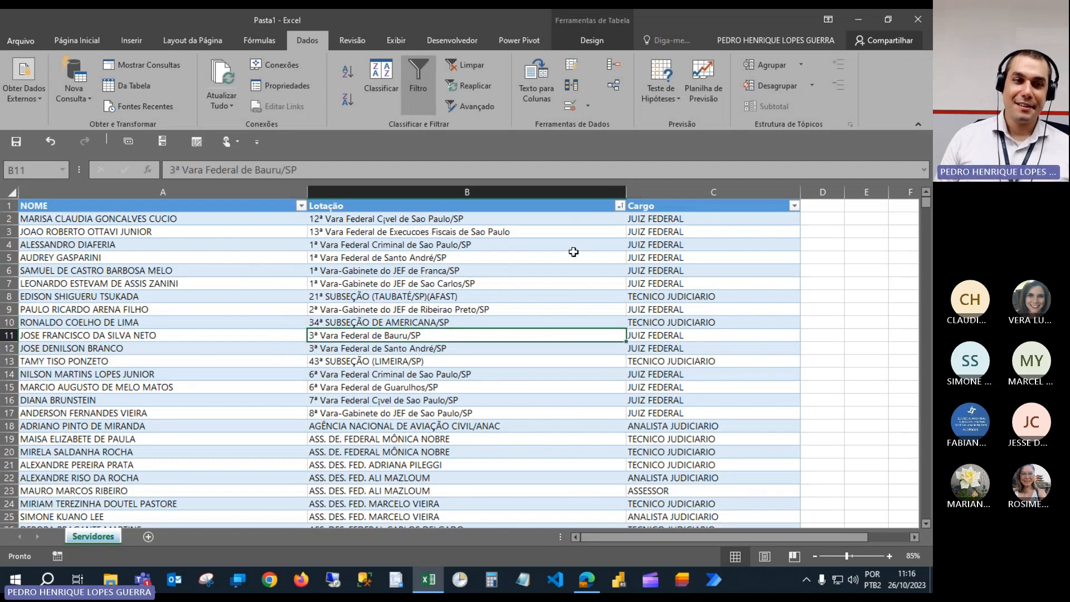
Examine the sorted rows in the Lotação column from the numbered courts through the advisory offices, returning to the table's beginning.
click(443, 230)
click(198, 228)
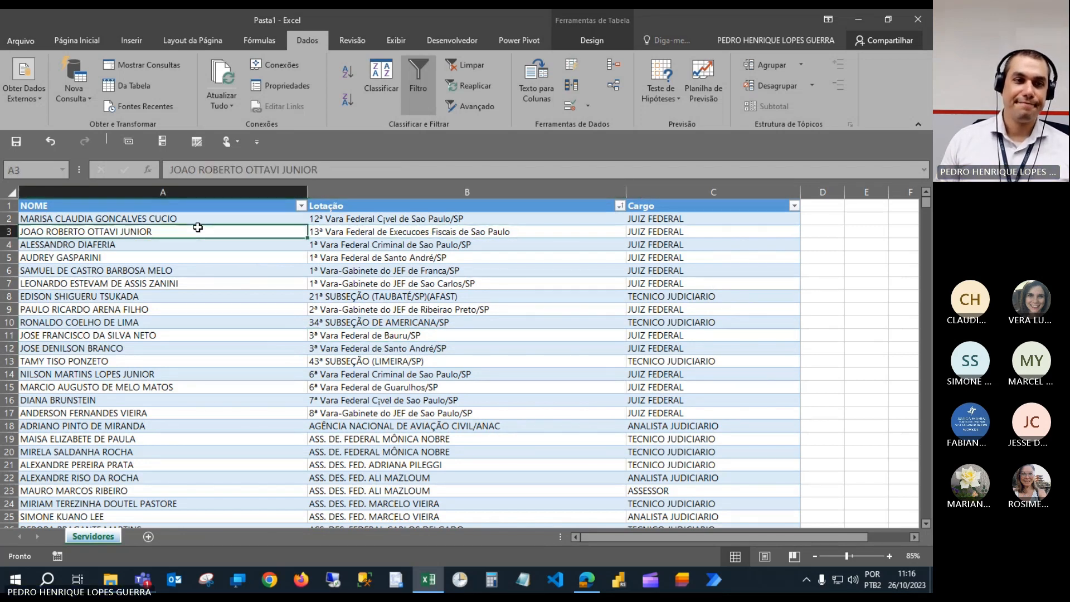
scroll(439, 252, down, 4)
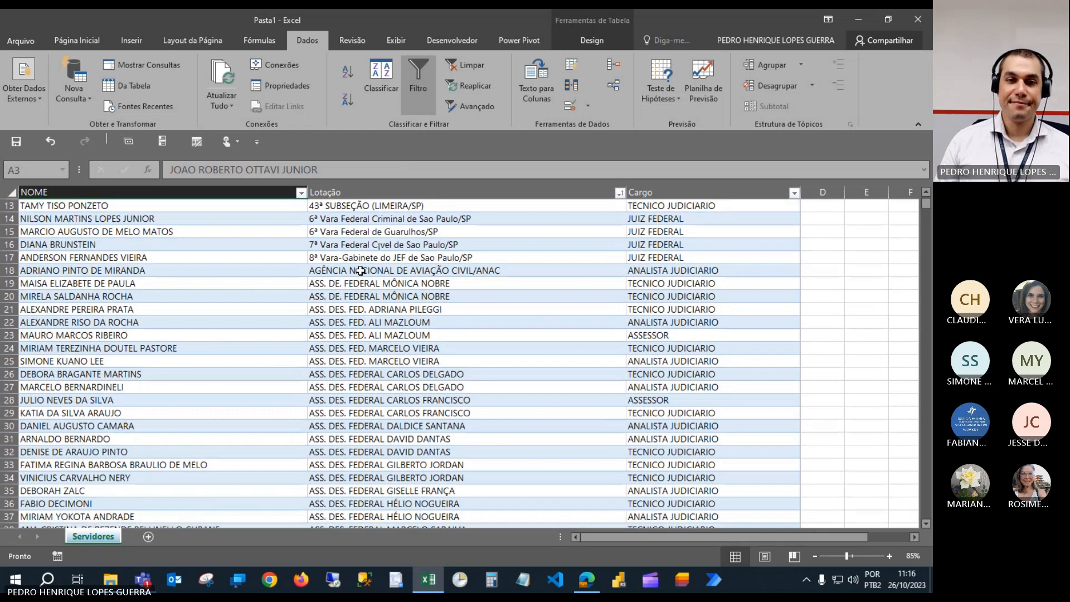
click(363, 272)
click(371, 298)
click(378, 285)
click(385, 322)
scroll(389, 348, down, 5)
scroll(390, 348, down, 7)
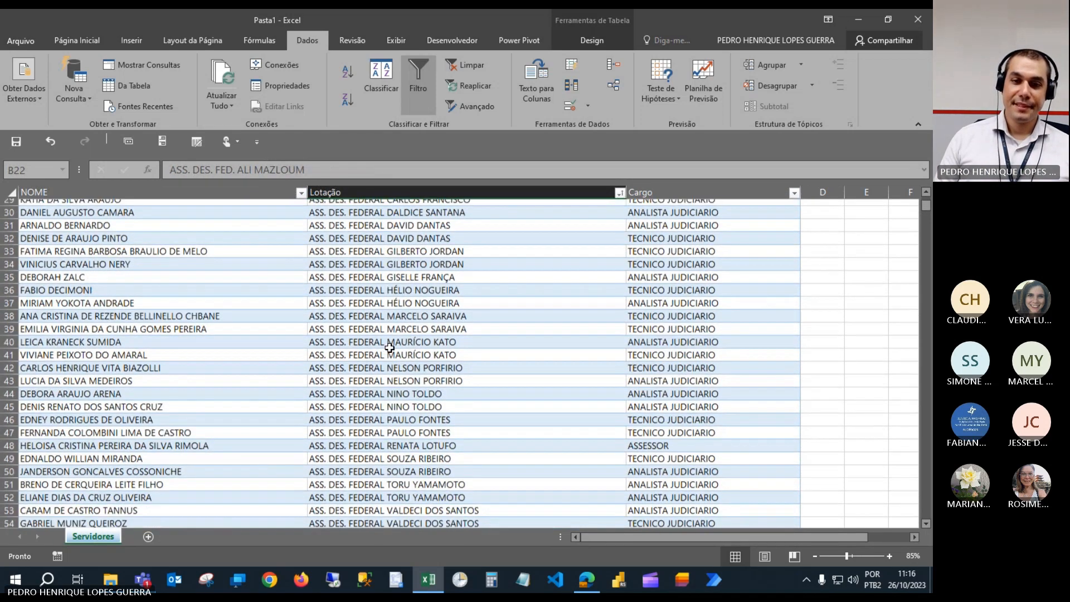
scroll(389, 348, up, 3)
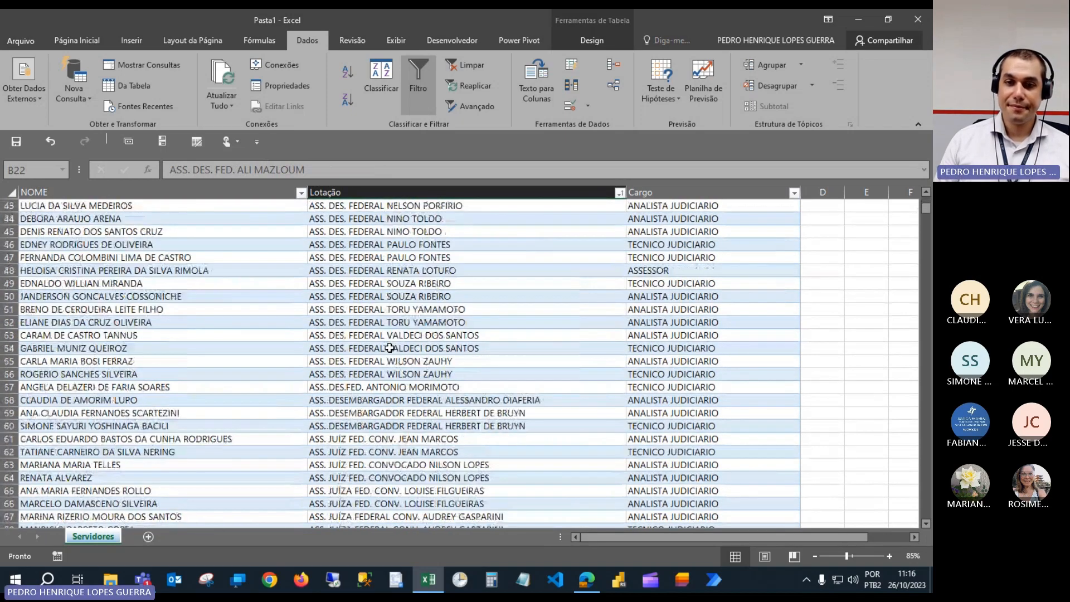
scroll(389, 348, down, 4)
click(389, 348)
scroll(390, 348, down, 3)
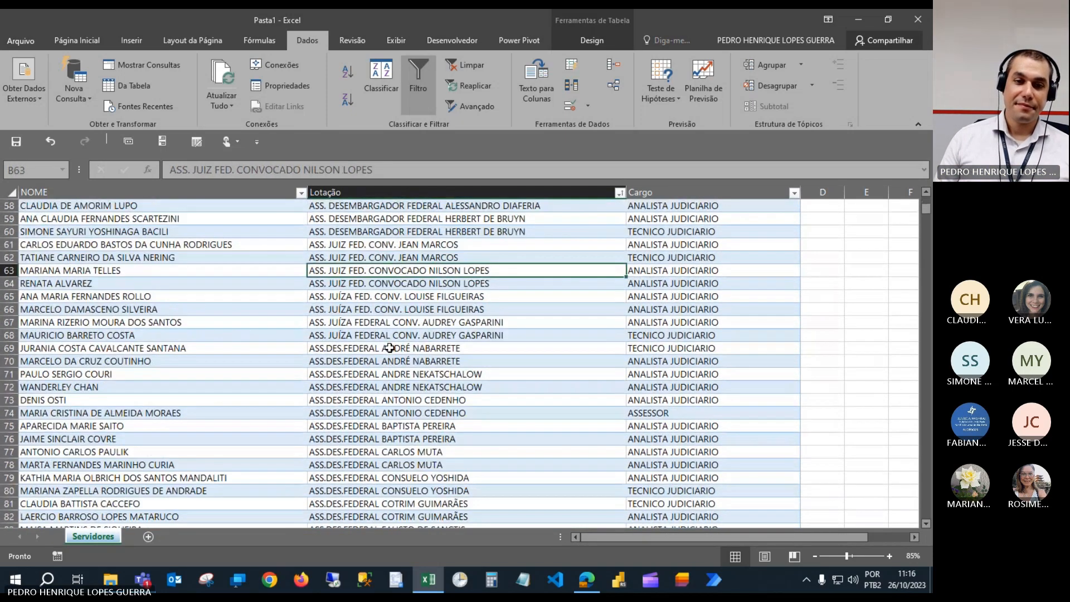
click(451, 259)
scroll(446, 296, down, 16)
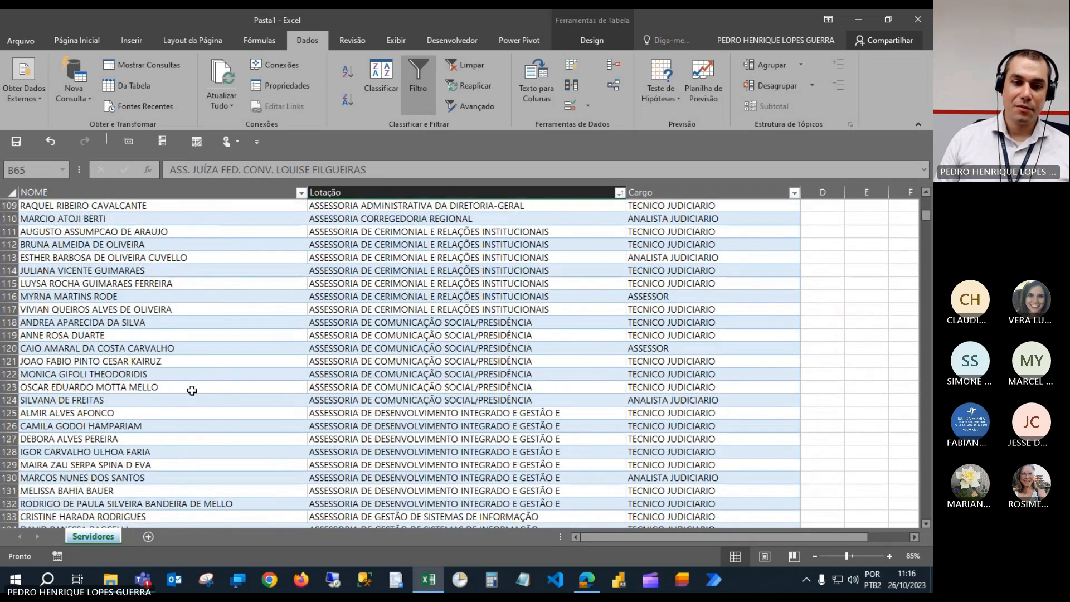
scroll(434, 318, down, 10)
scroll(417, 302, down, 16)
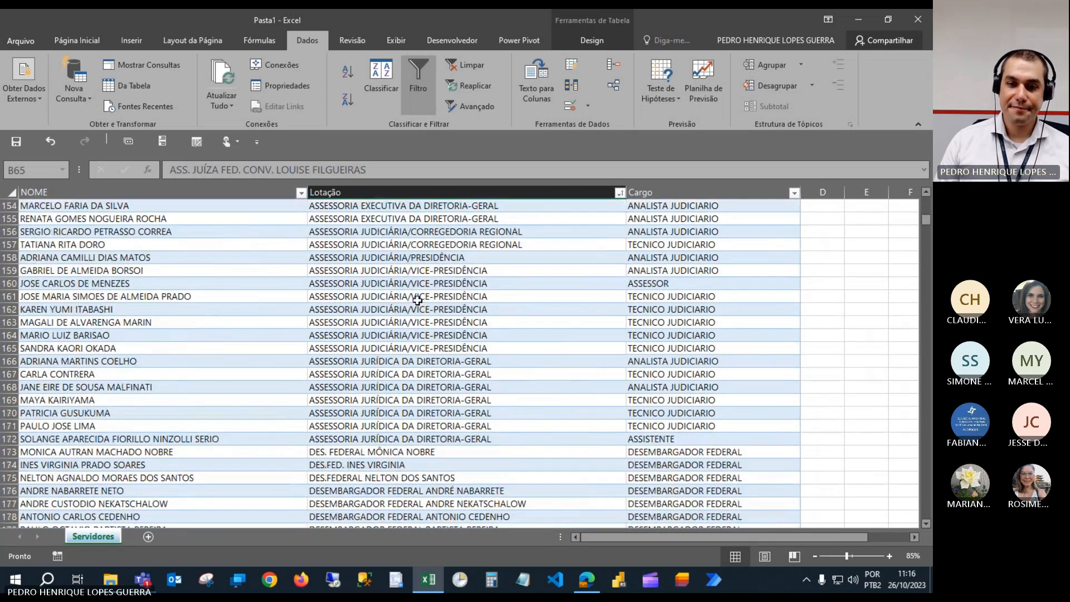
scroll(417, 301, down, 2)
scroll(418, 304, up, 14)
scroll(418, 304, up, 20)
scroll(418, 326, up, 20)
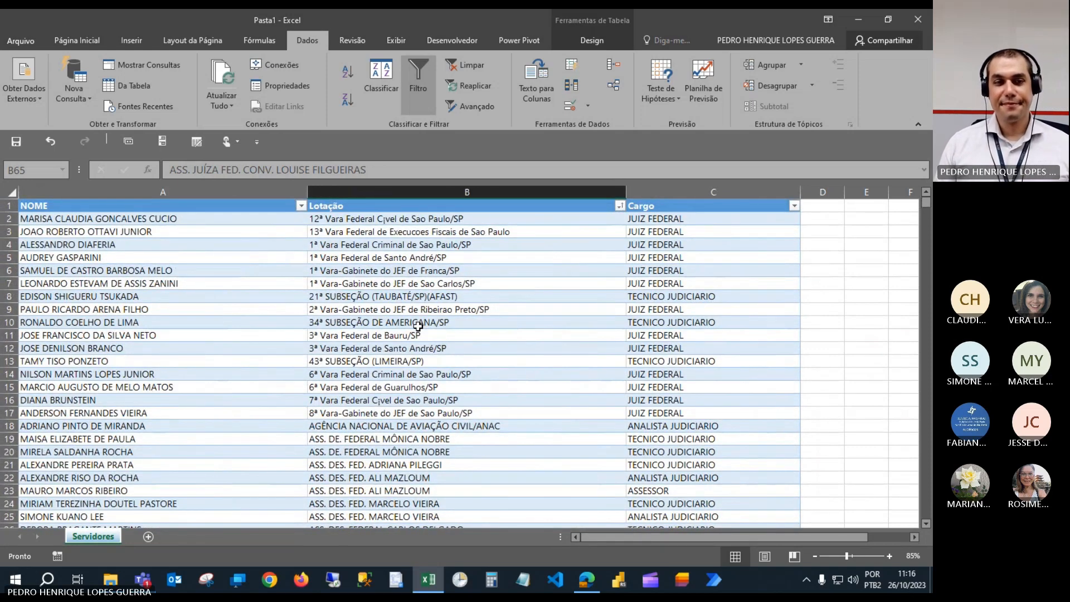
Examine how rows of the same department are grouped, marking the DIVISÃO DE PROJETOS DE SISTEMAS cells in the Lotação column.
scroll(418, 327, down, 18)
scroll(431, 377, down, 20)
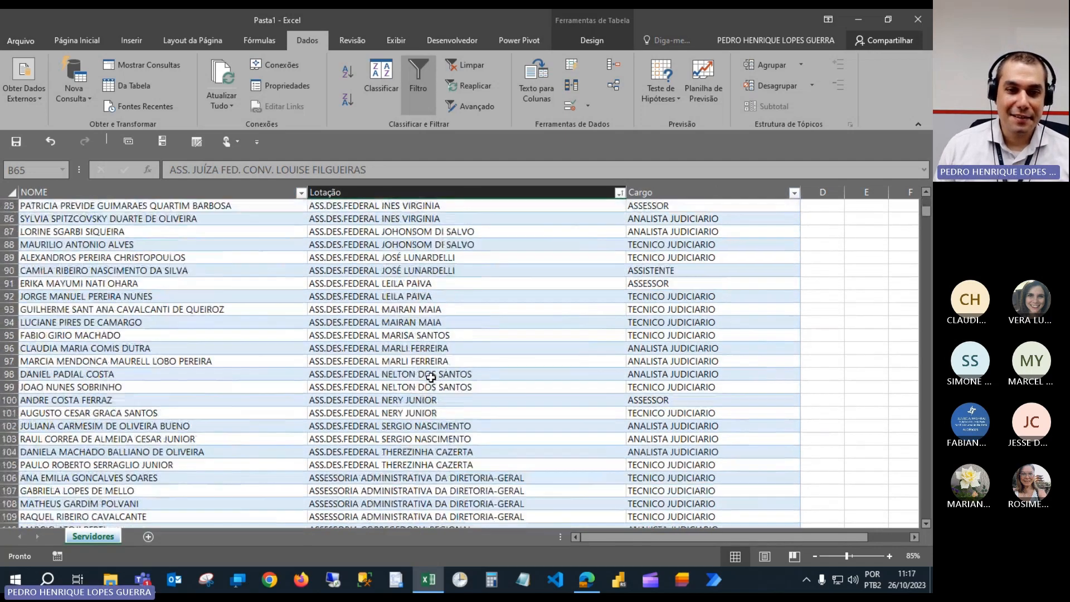
scroll(431, 377, down, 20)
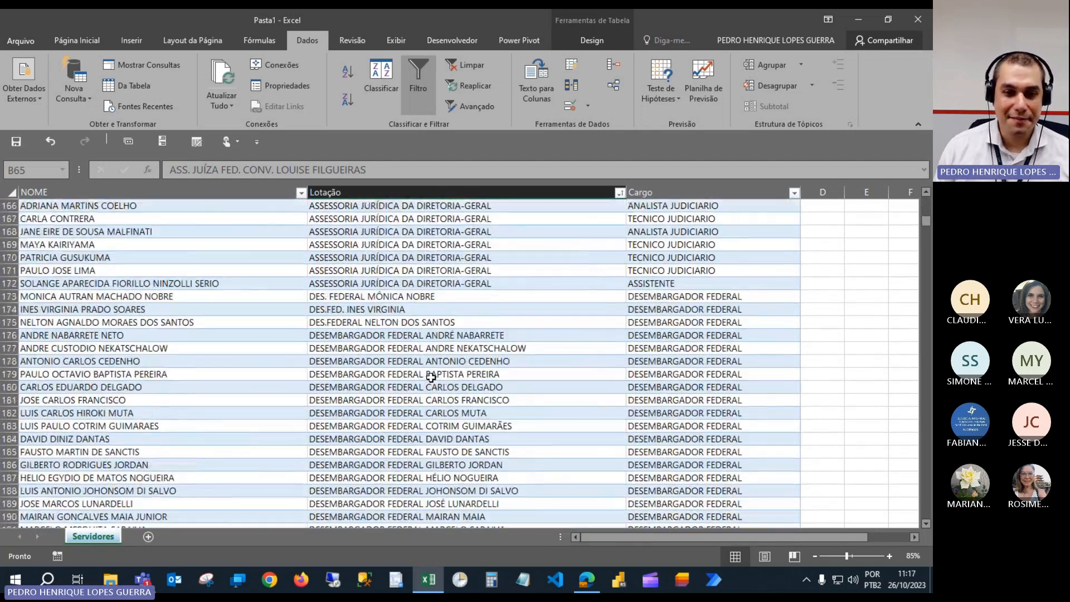
scroll(431, 377, down, 20)
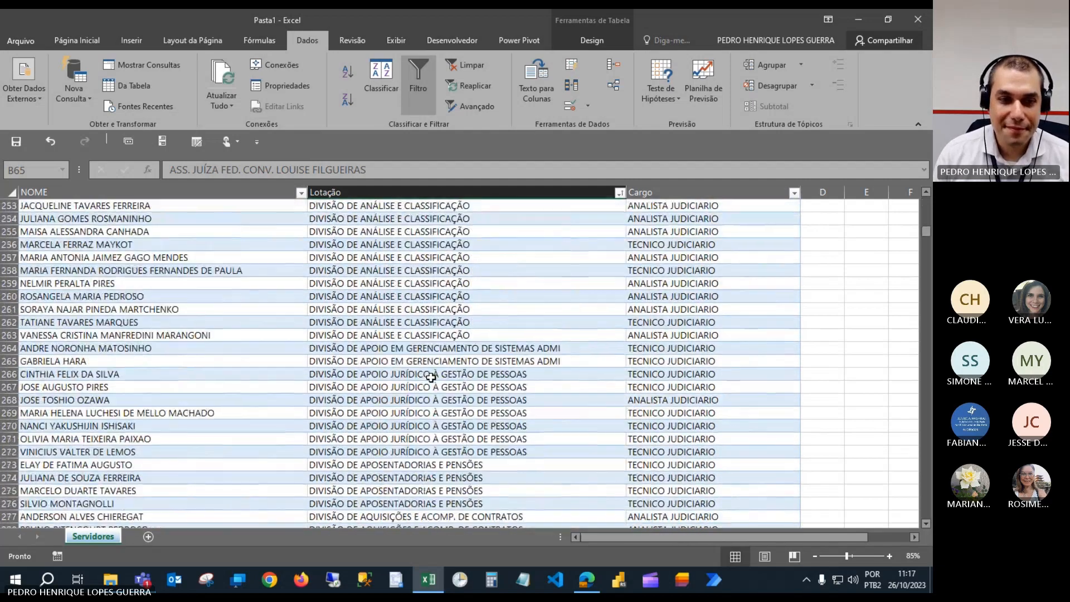
scroll(431, 378, down, 17)
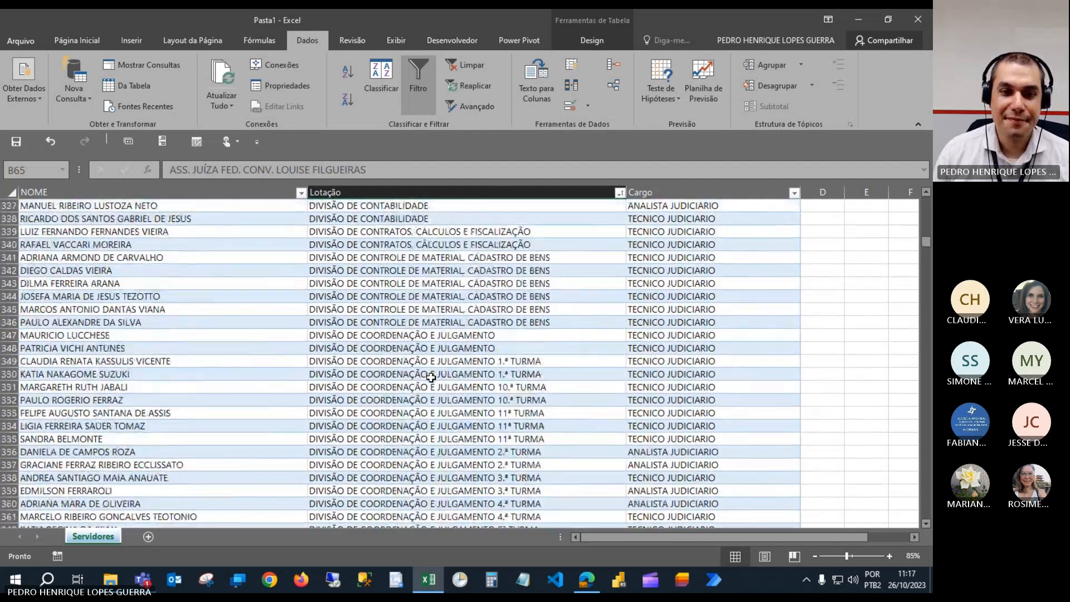
scroll(431, 378, up, 9)
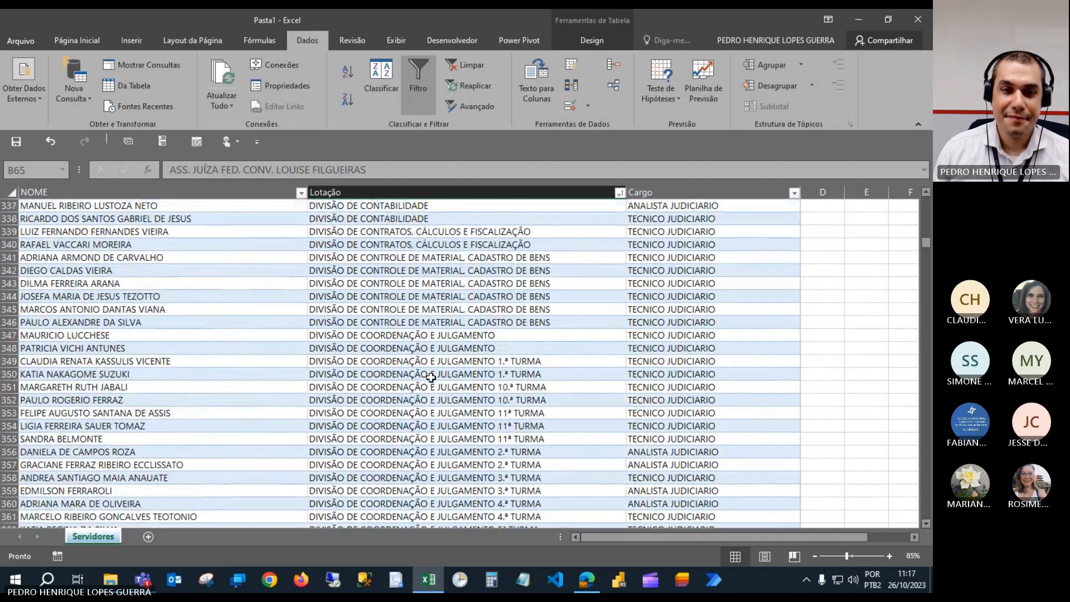
scroll(431, 378, down, 5)
scroll(431, 377, down, 20)
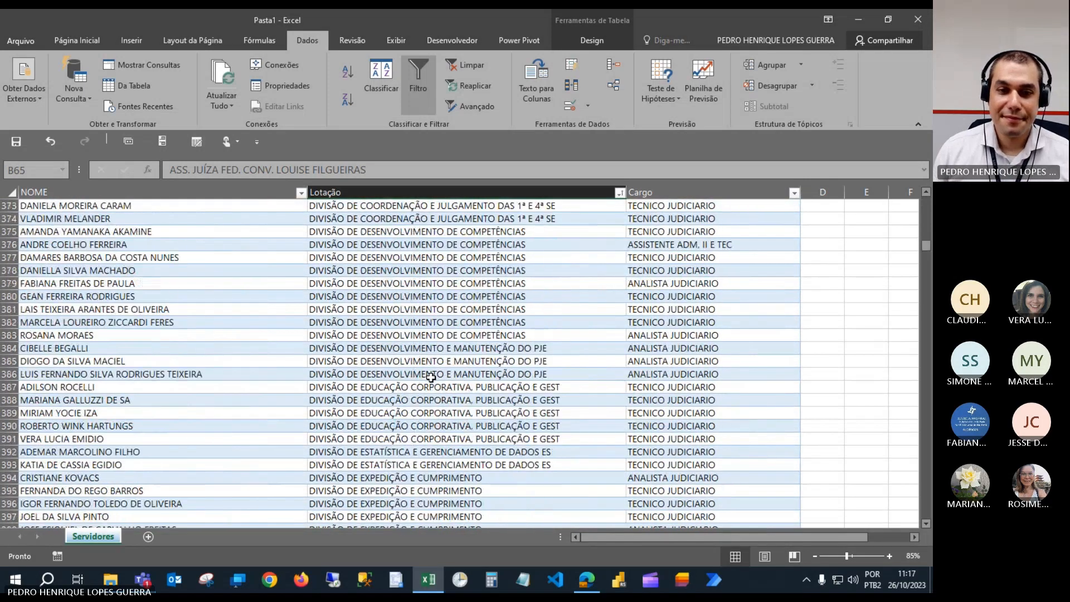
scroll(431, 378, down, 4)
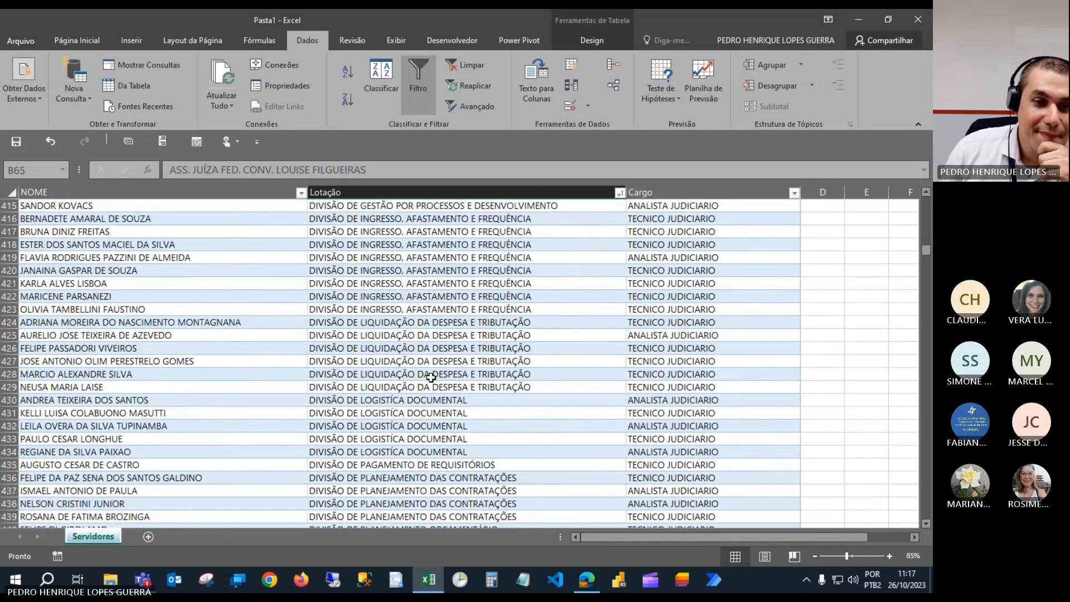
scroll(431, 377, down, 11)
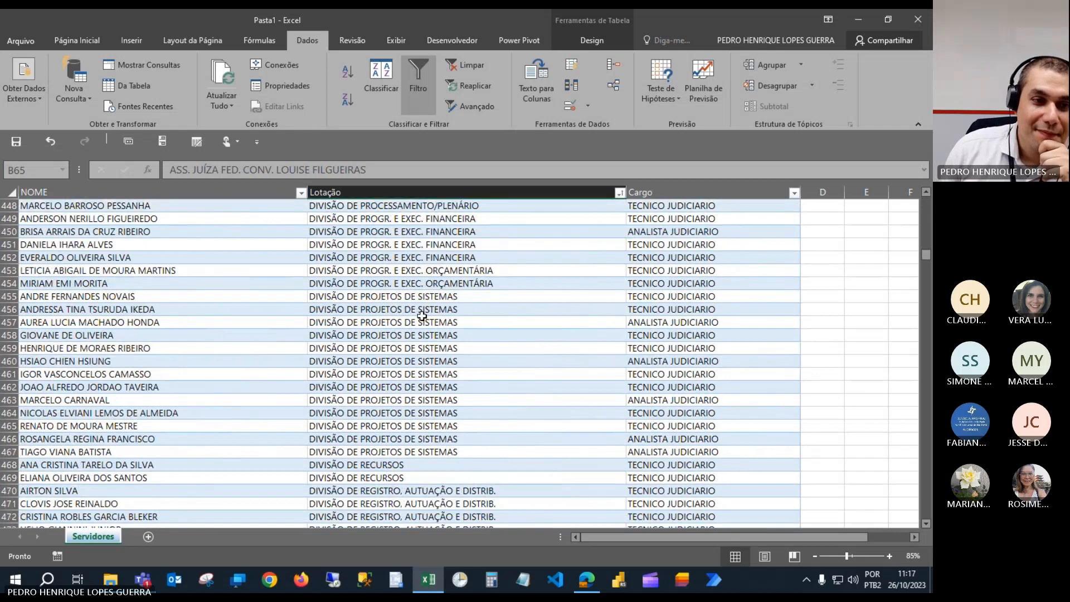
drag(367, 294, 400, 446)
scroll(400, 446, down, 9)
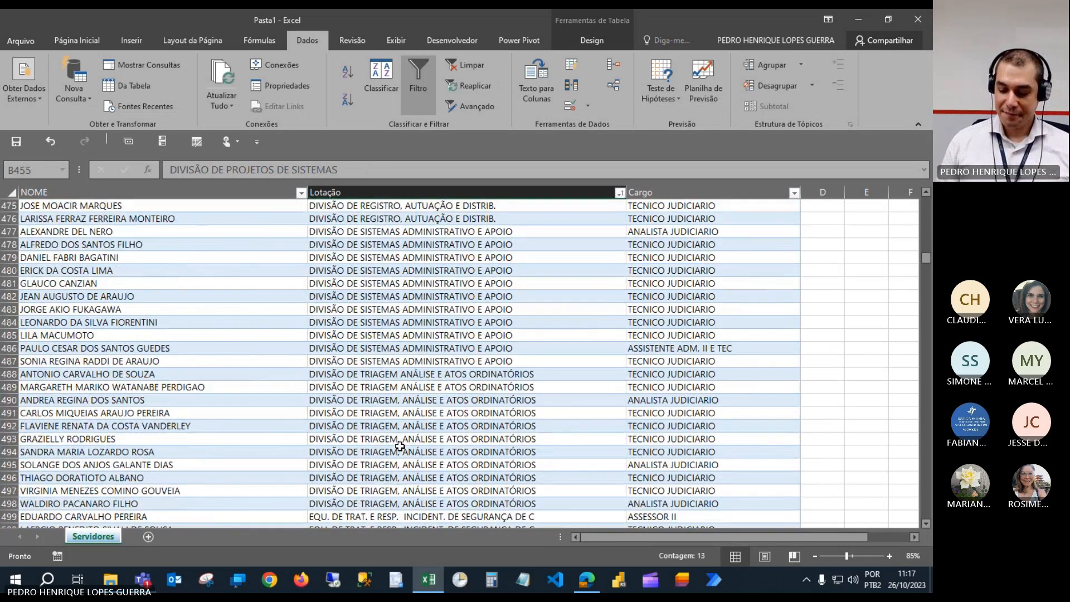
Search the Lotação column's filter list for 34, and close it without applying a filter.
key(ctrl+Home)
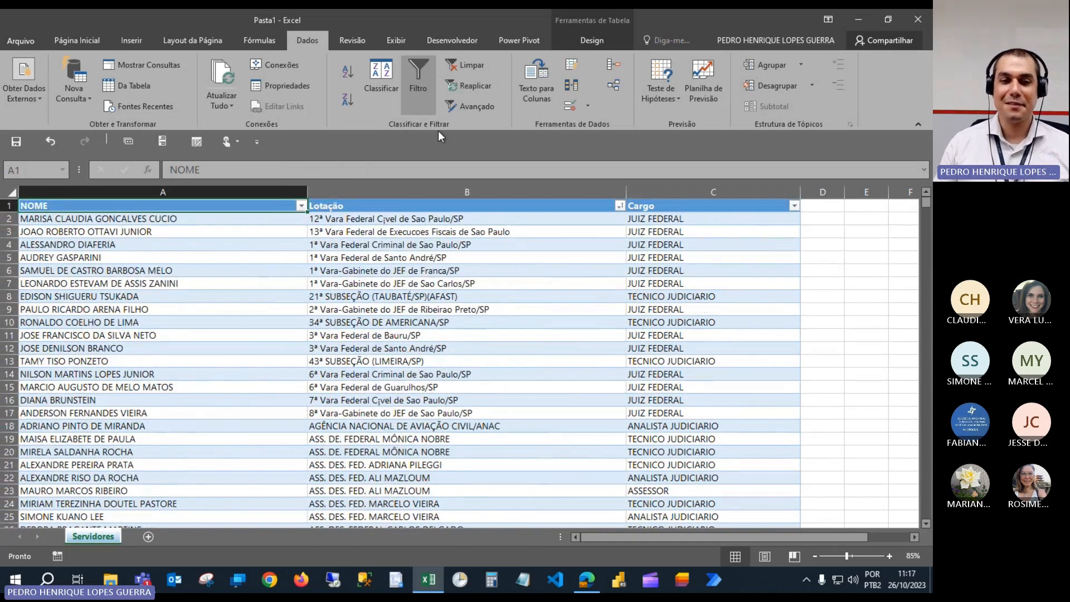
click(620, 206)
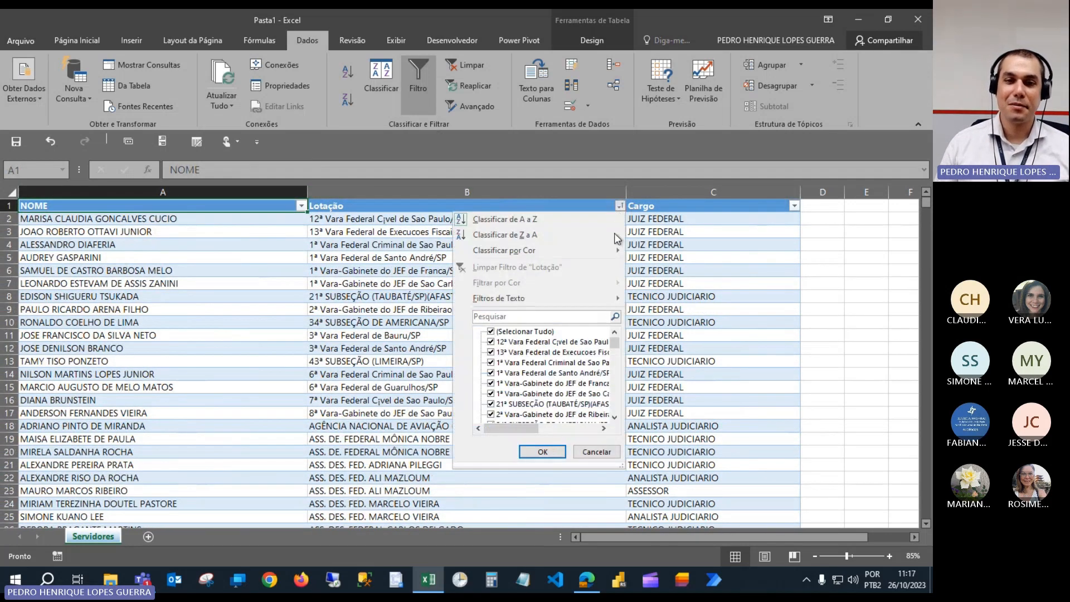
click(503, 316)
text(34)
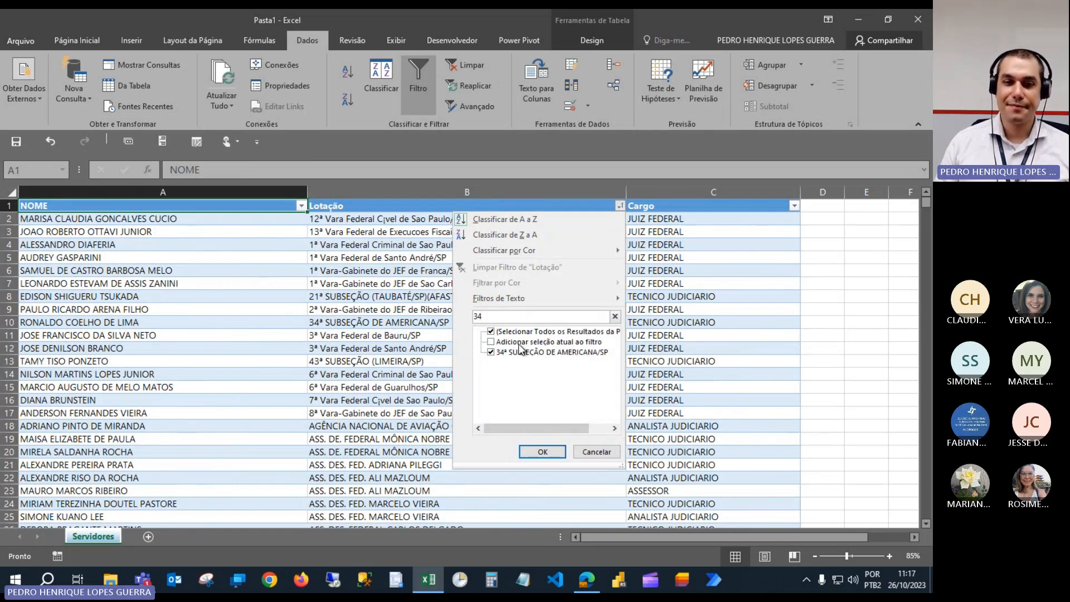
key(BackSpace)
key(BackSpace)
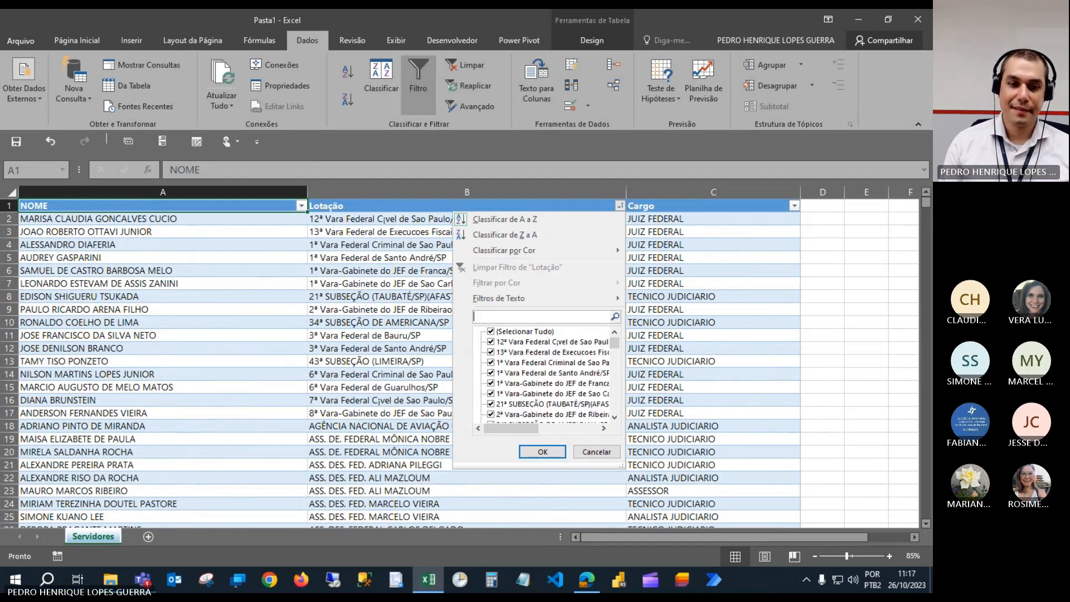
click(596, 452)
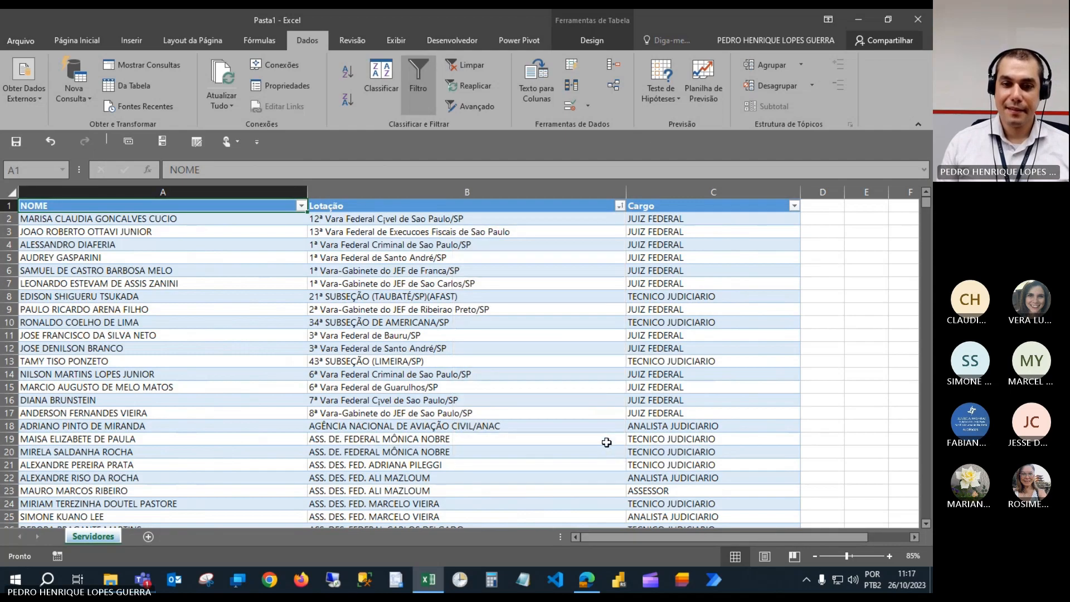
Skim the sorted table down to the SEÇÃO departments and minimize the workbook to reach the desktop.
scroll(605, 440, down, 15)
drag(925, 207, 907, 361)
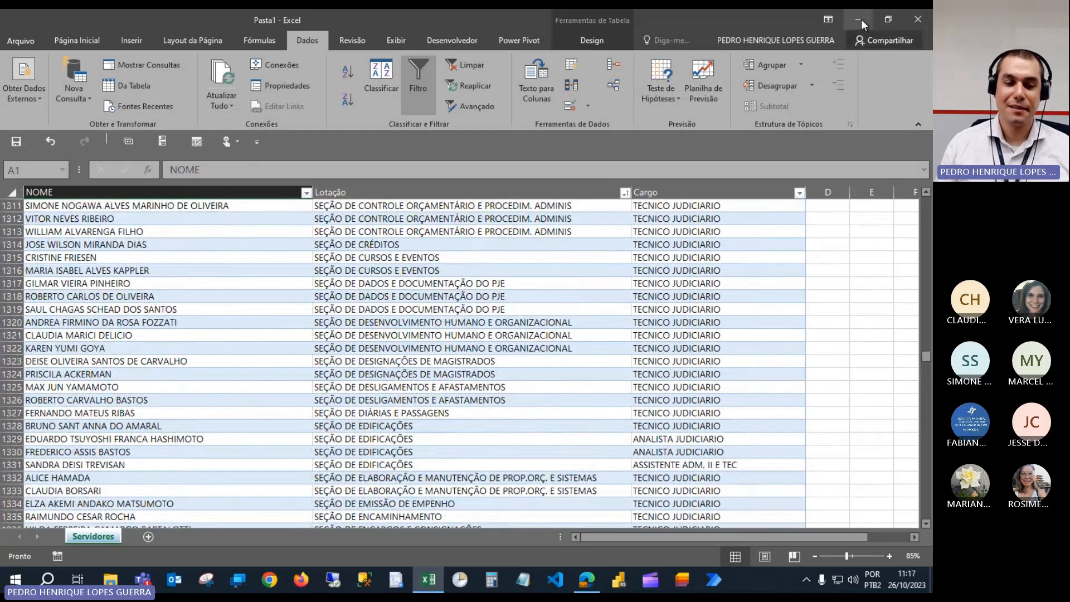
click(862, 19)
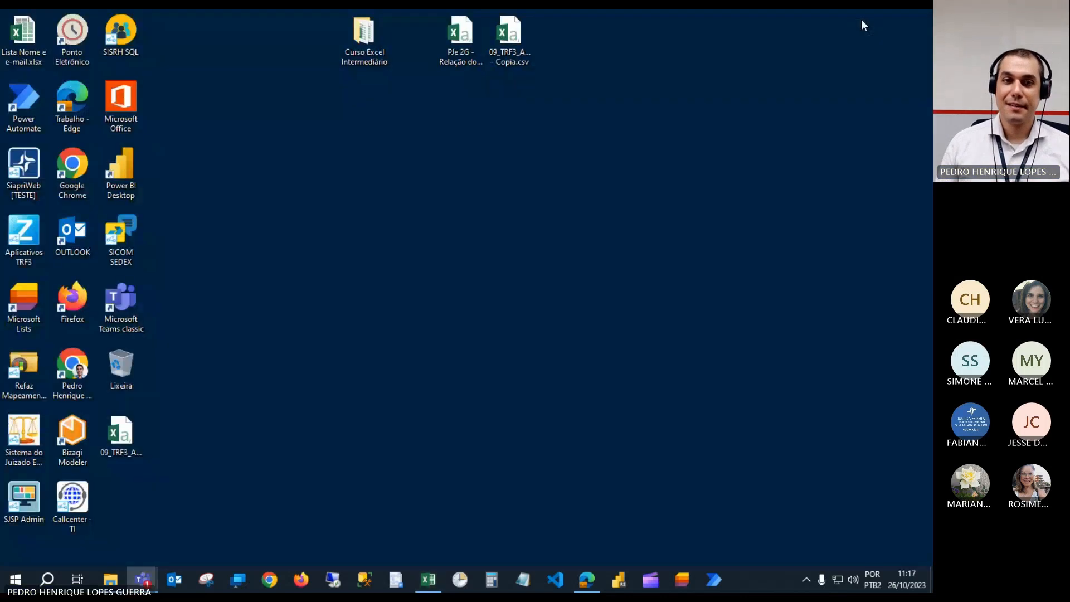
Return to the Excel workbook and sort the table A to Z by Lotação, followed by Cargo and NOME.
click(462, 54)
click(494, 568)
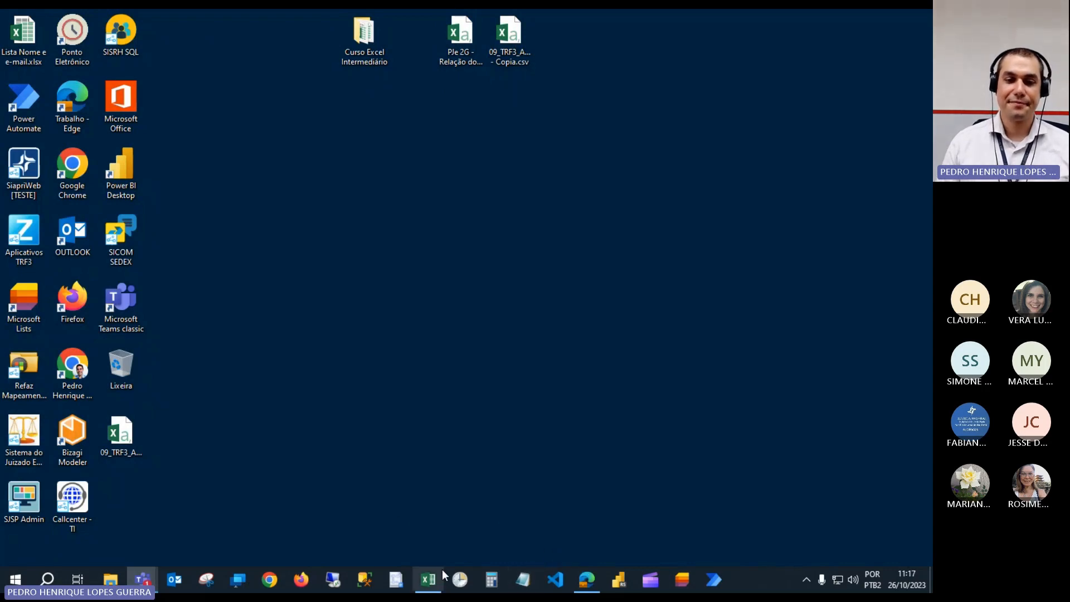
click(428, 579)
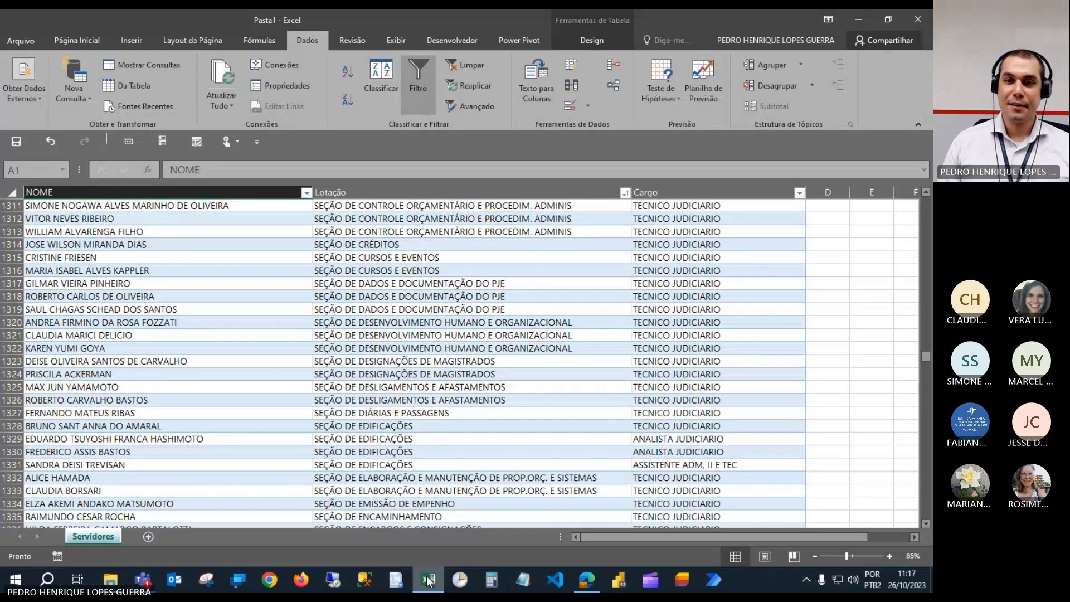
click(385, 76)
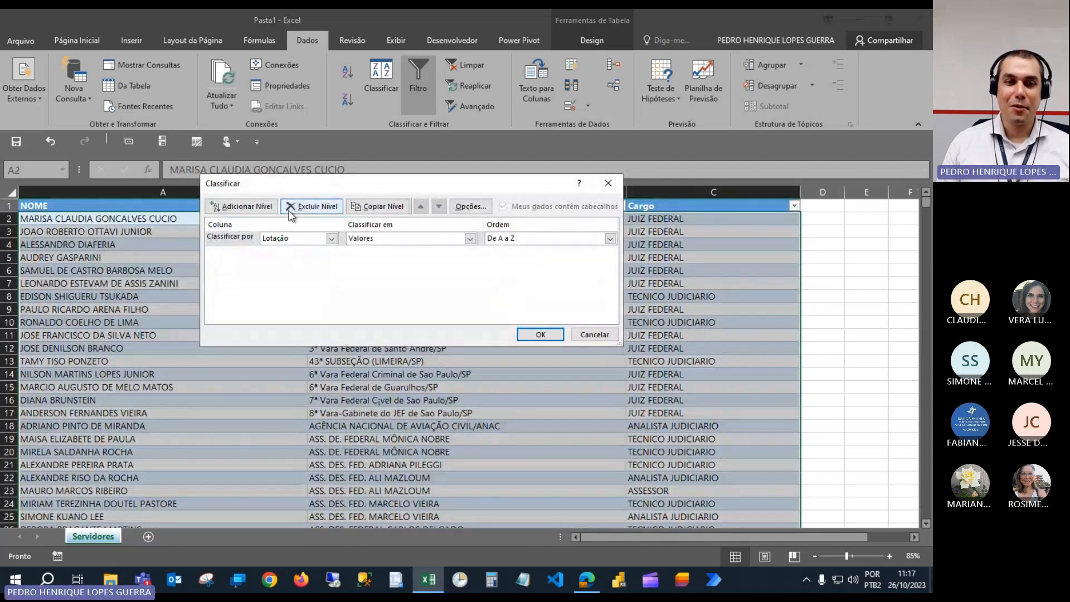
click(235, 206)
click(331, 255)
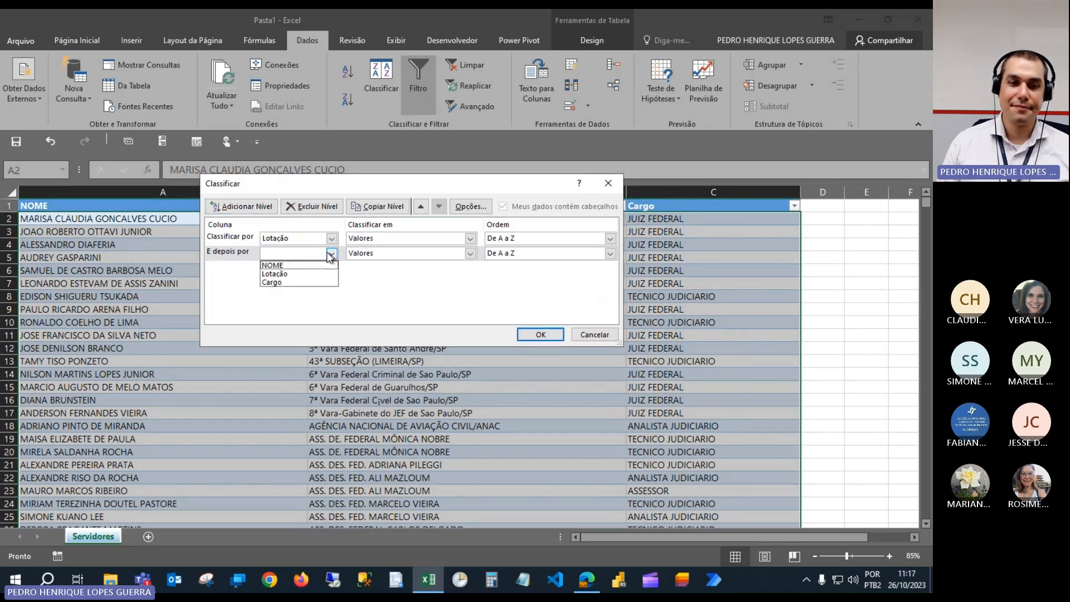
click(327, 283)
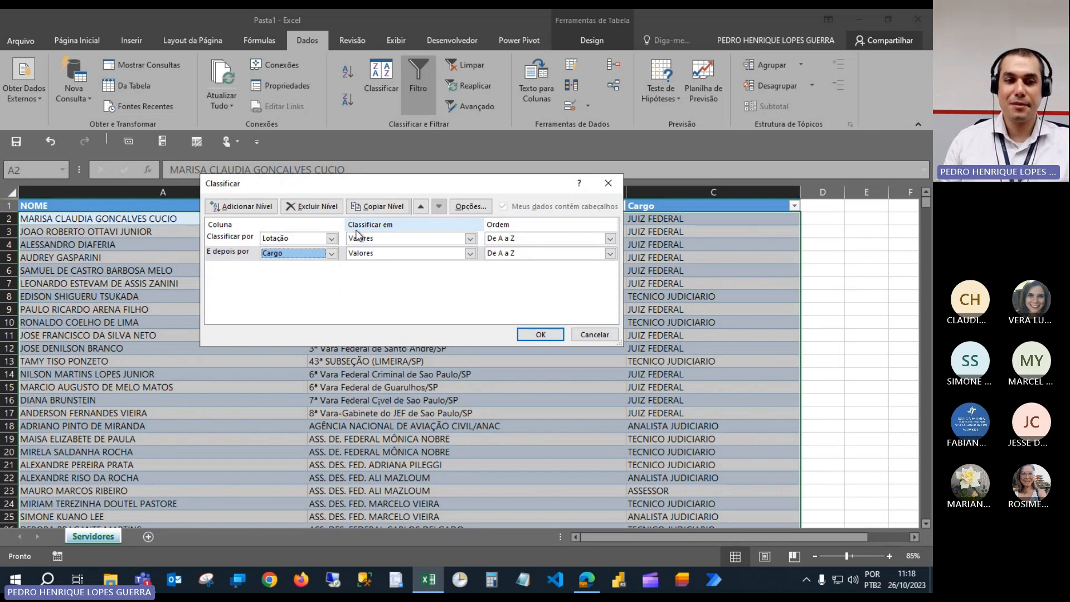
click(246, 206)
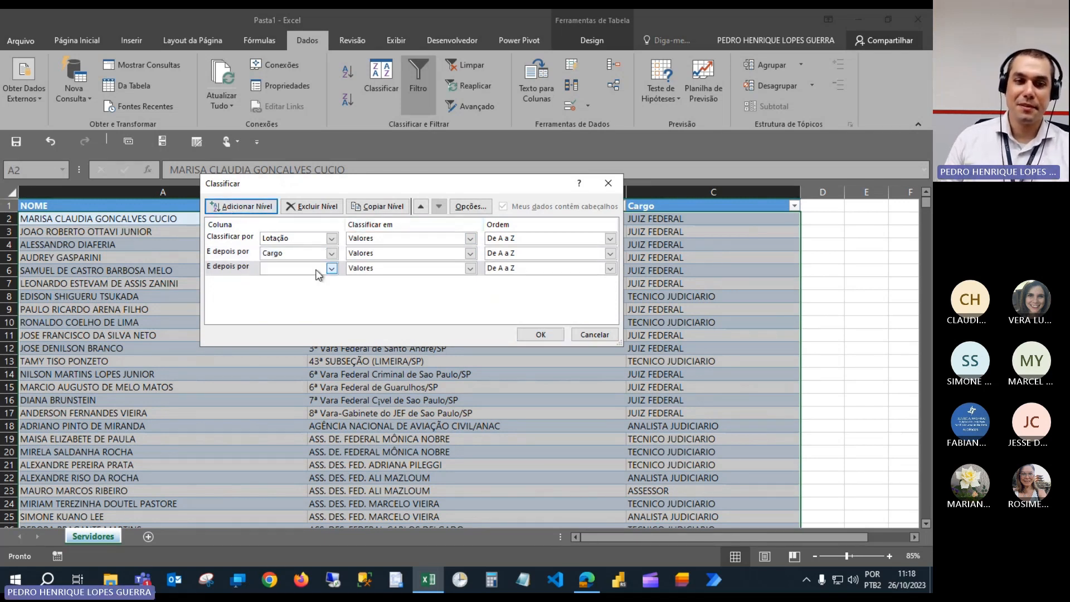
click(331, 269)
click(282, 279)
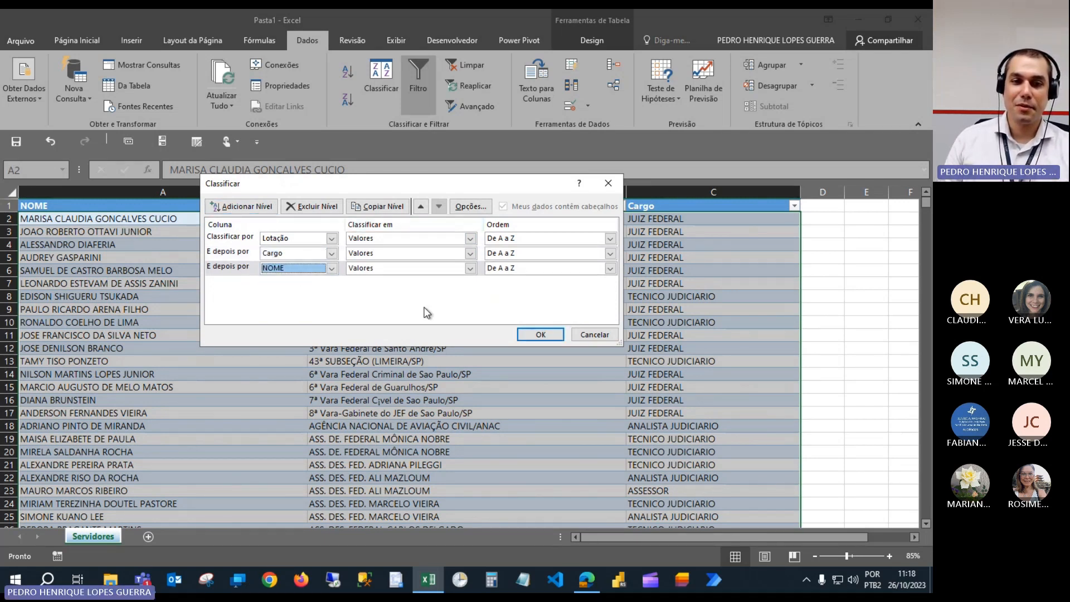
click(535, 337)
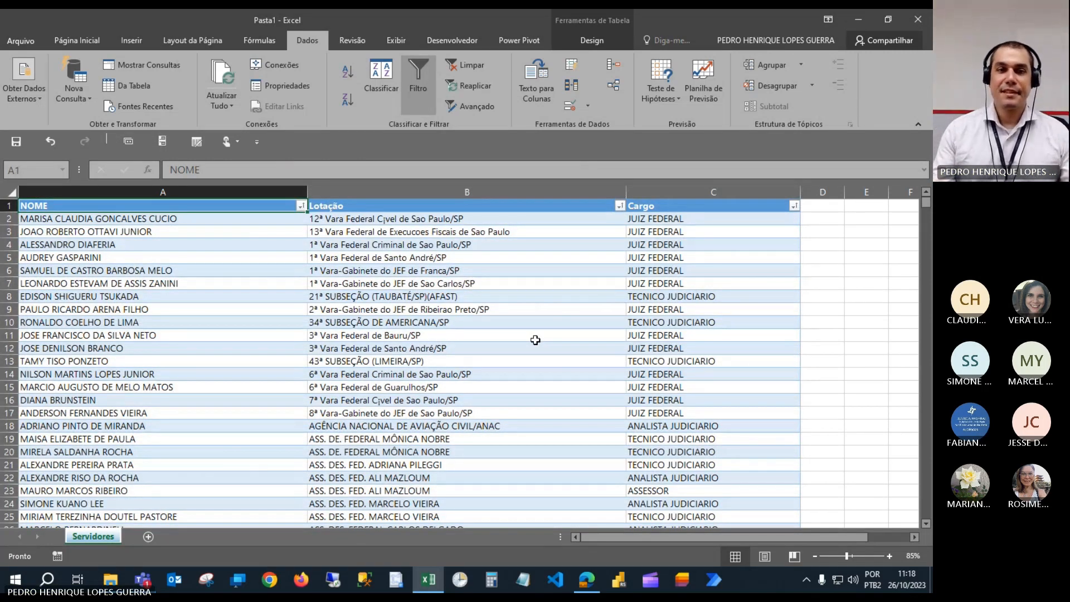
Add a row labelled Total Geral in the Lotação column directly below the table's last record.
scroll(536, 340, down, 11)
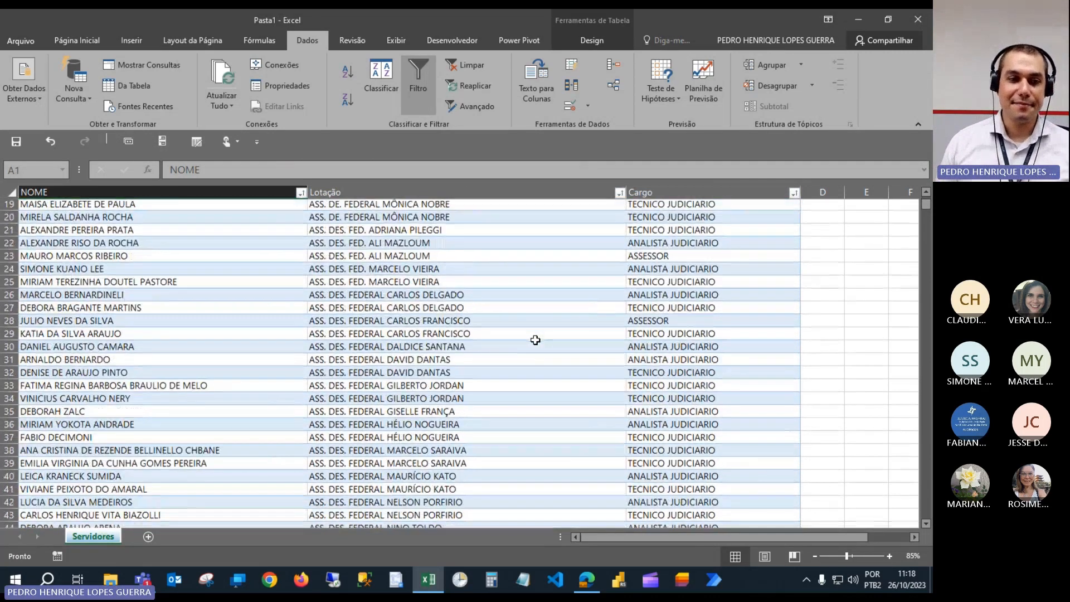
scroll(535, 340, down, 3)
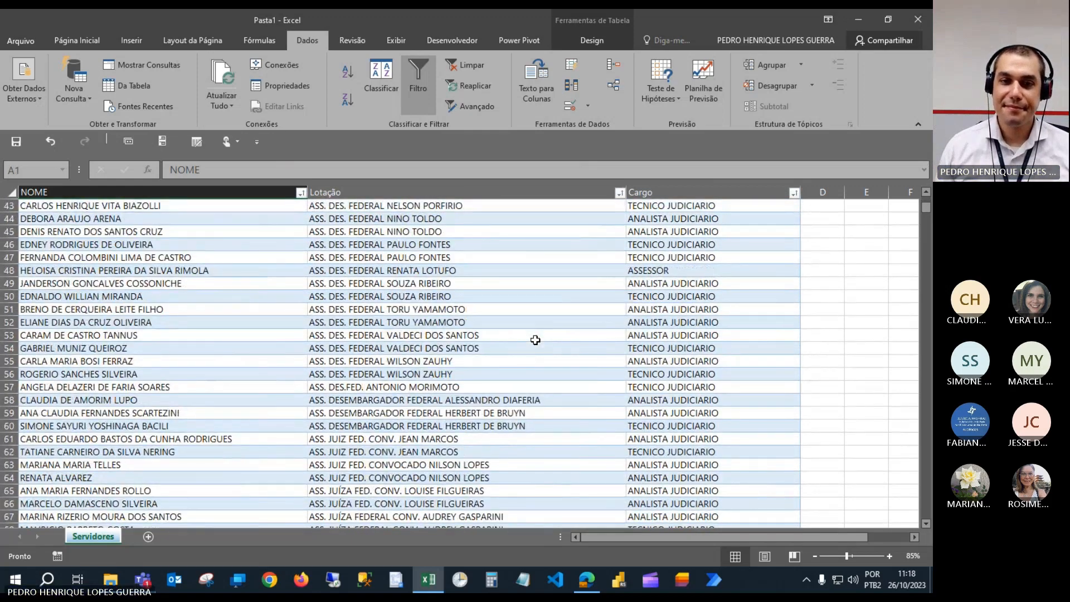
scroll(535, 340, down, 10)
scroll(535, 340, up, 8)
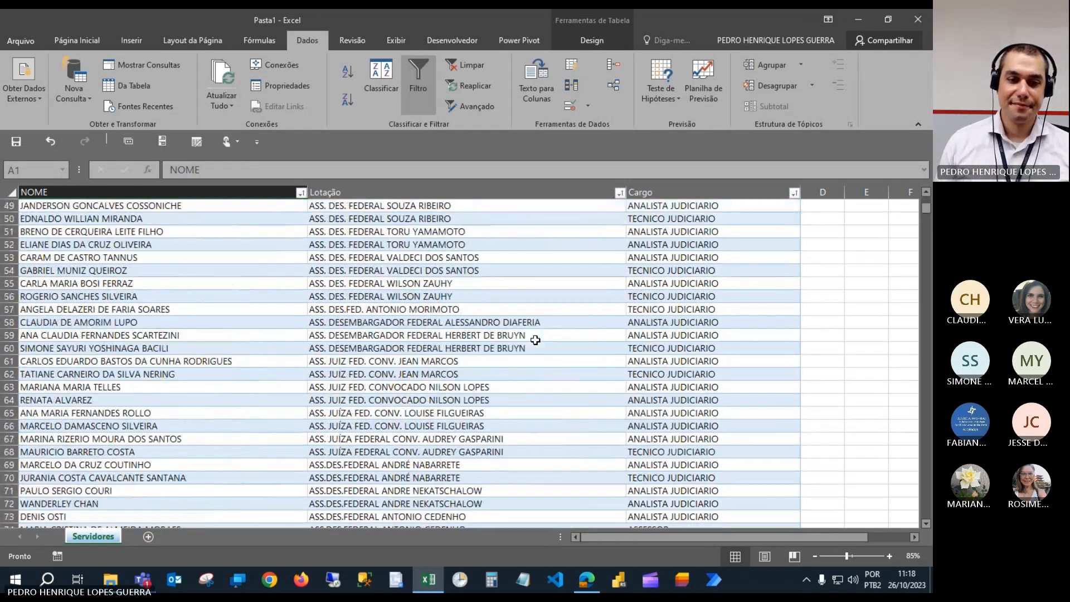
scroll(535, 340, up, 16)
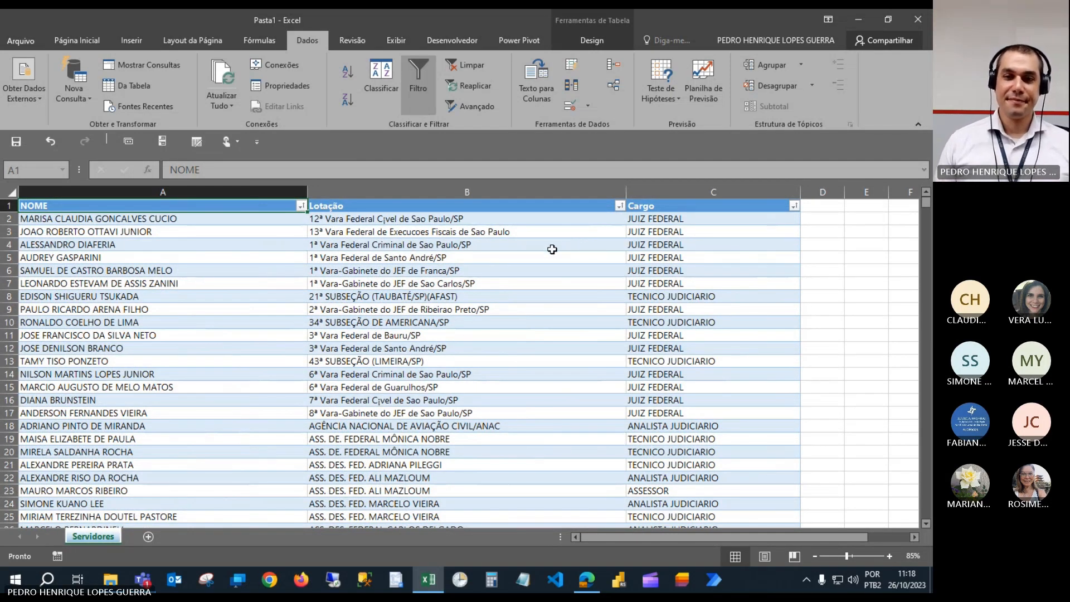
click(655, 234)
key(ctrl+Down)
scroll(519, 371, down, 4)
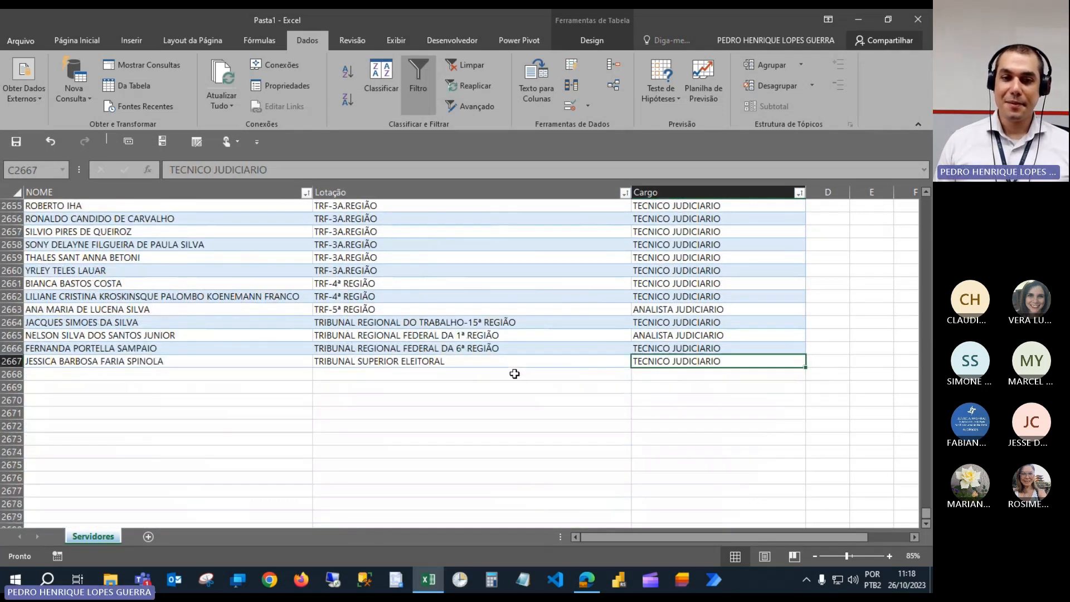
click(514, 373)
text(Total Geral)
key(Tab)
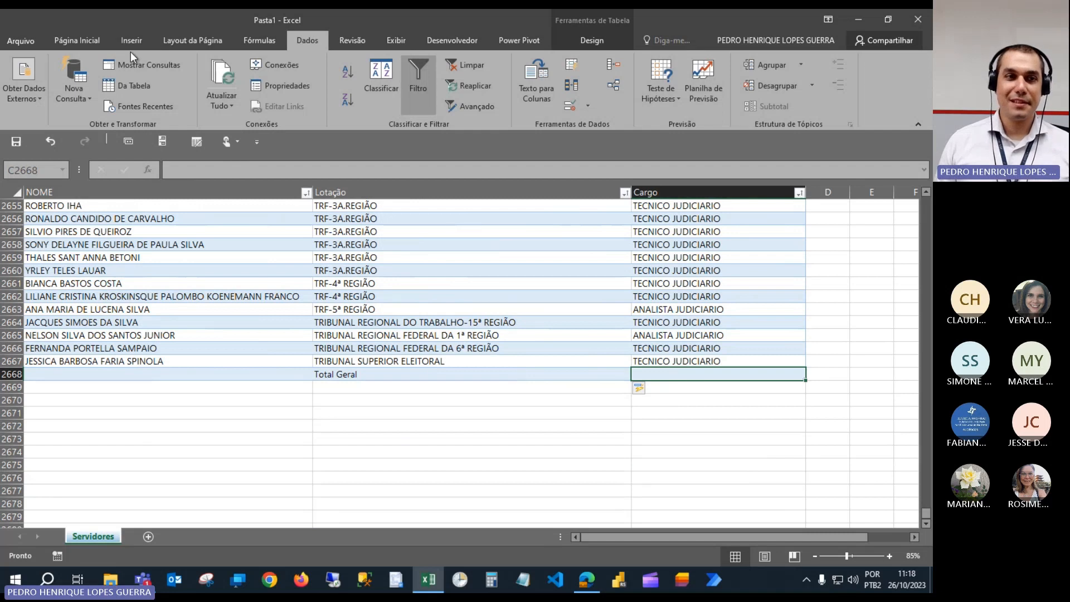
Try counting the NOME column with Contar Números in the Total Geral row, and clear the formula.
click(80, 40)
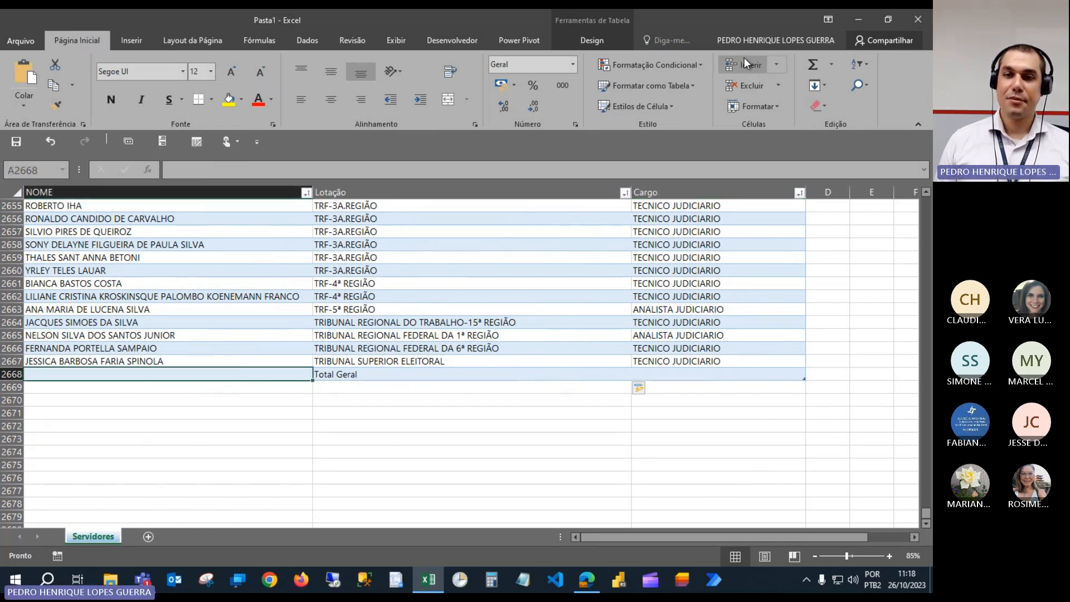
click(829, 64)
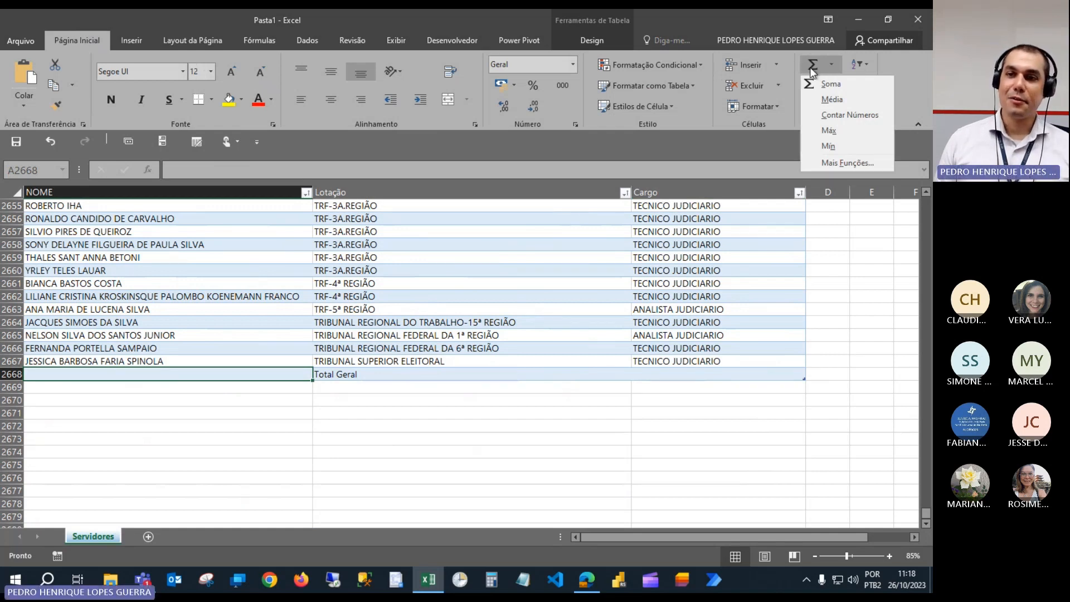
click(840, 64)
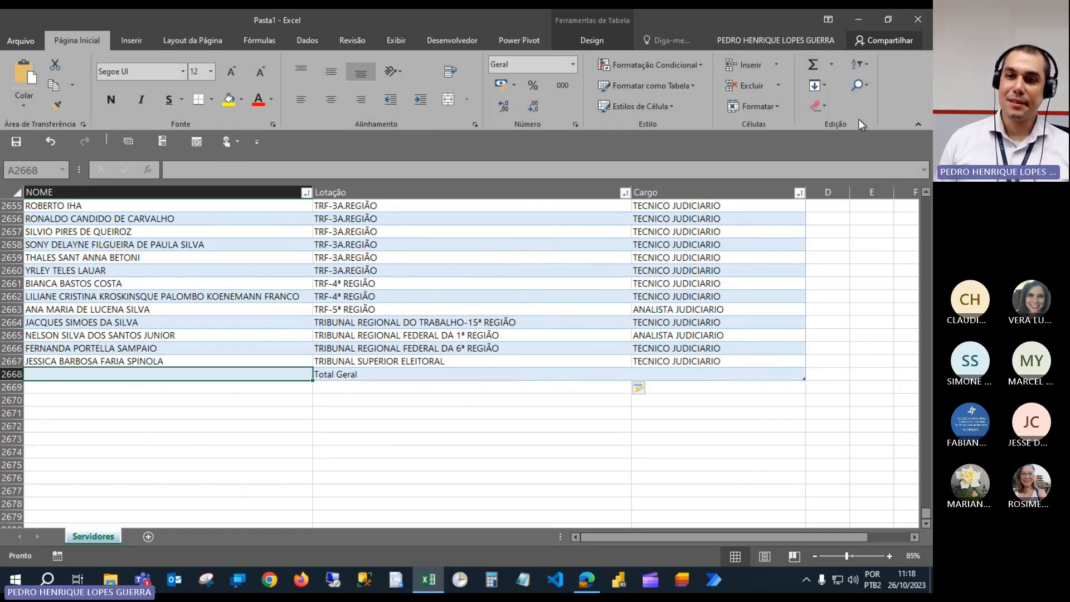
click(828, 65)
click(829, 65)
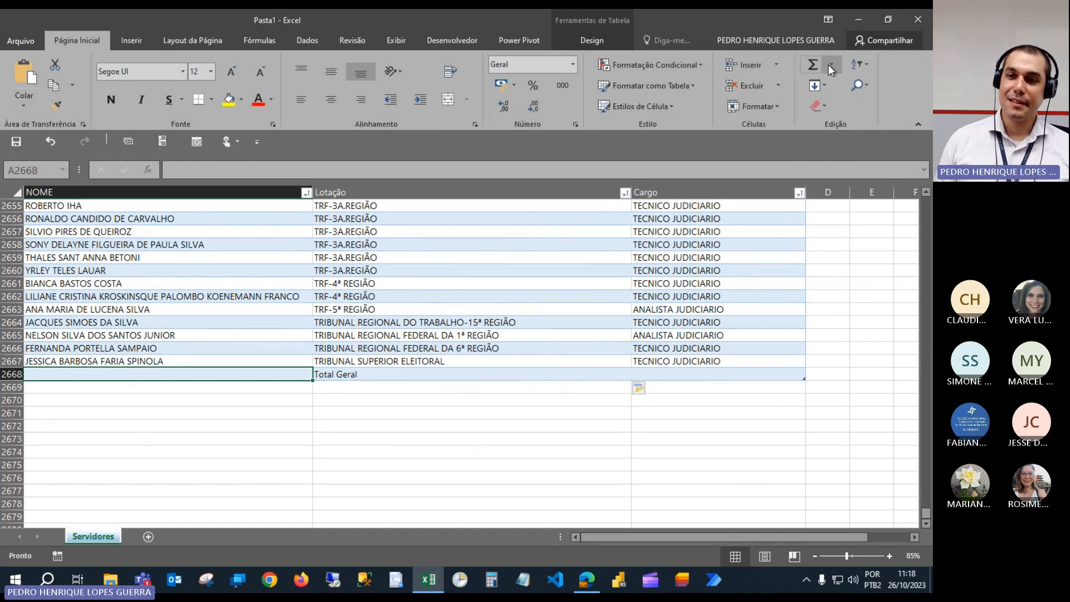
click(828, 64)
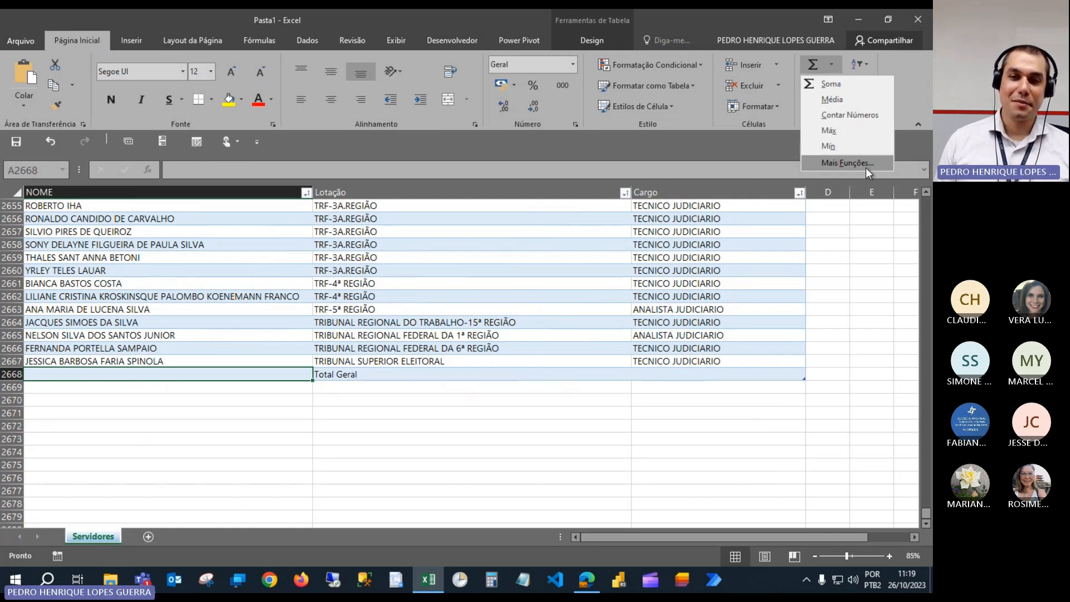
click(864, 114)
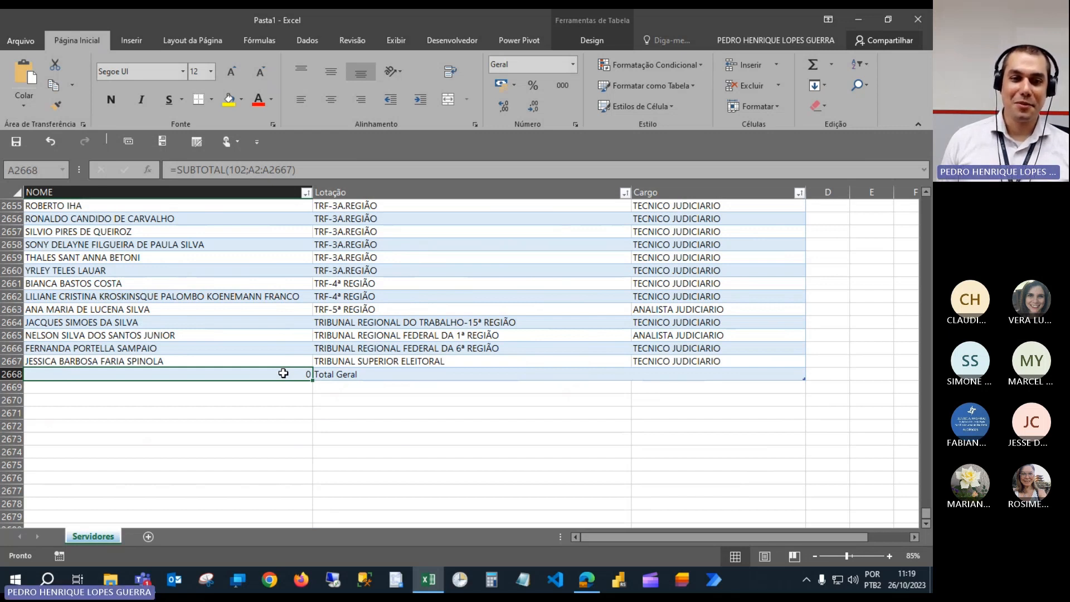
key(Delete)
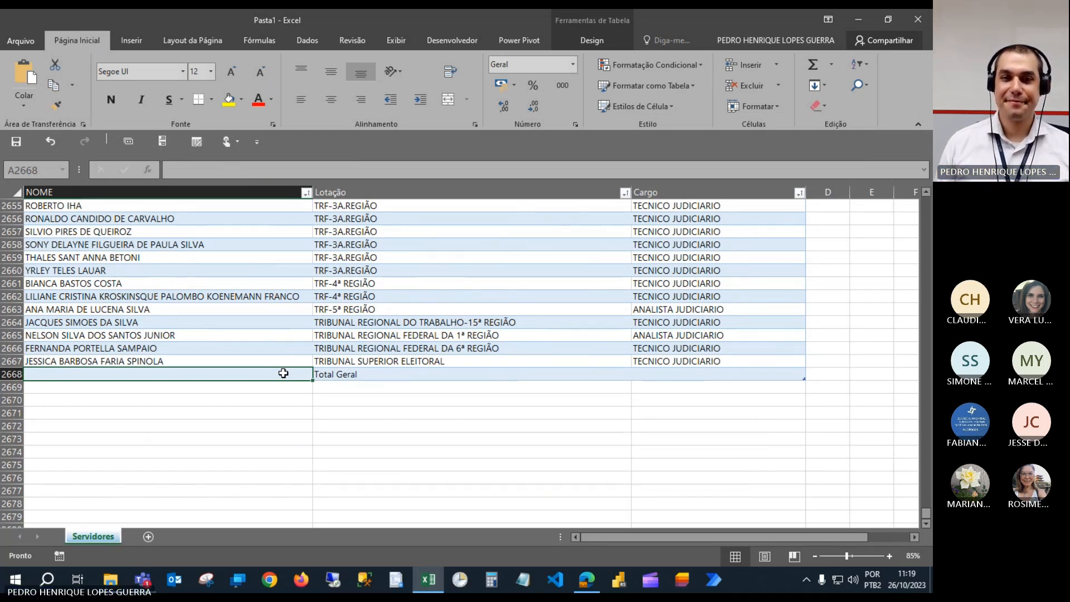
Open the full function chooser for the Cargo cell of the Total Geral row.
click(723, 371)
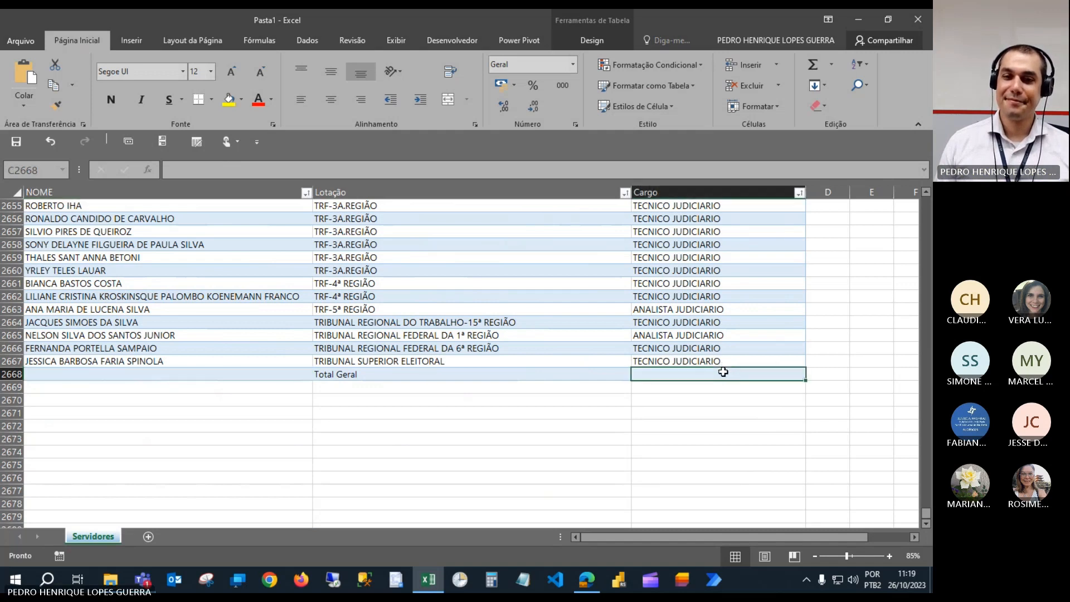
key(ctrl+Home)
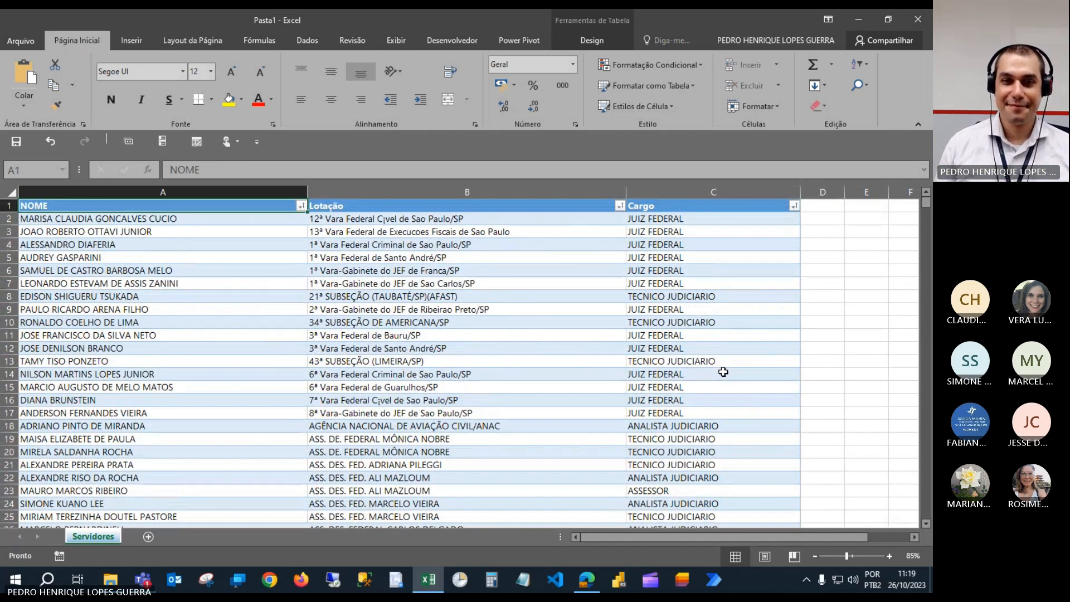
click(814, 218)
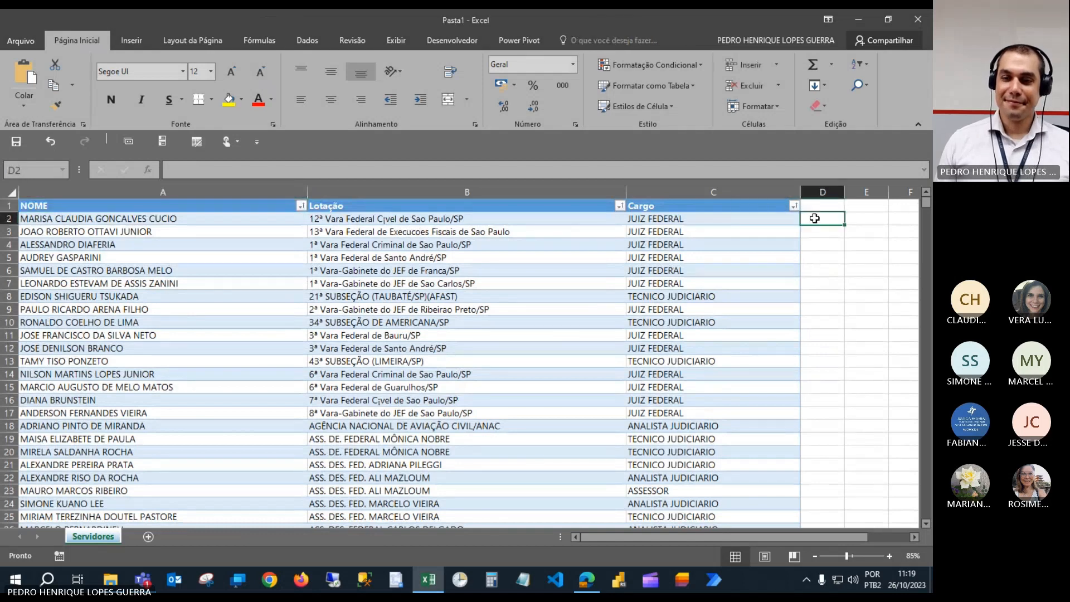
click(714, 232)
key(ctrl+Down)
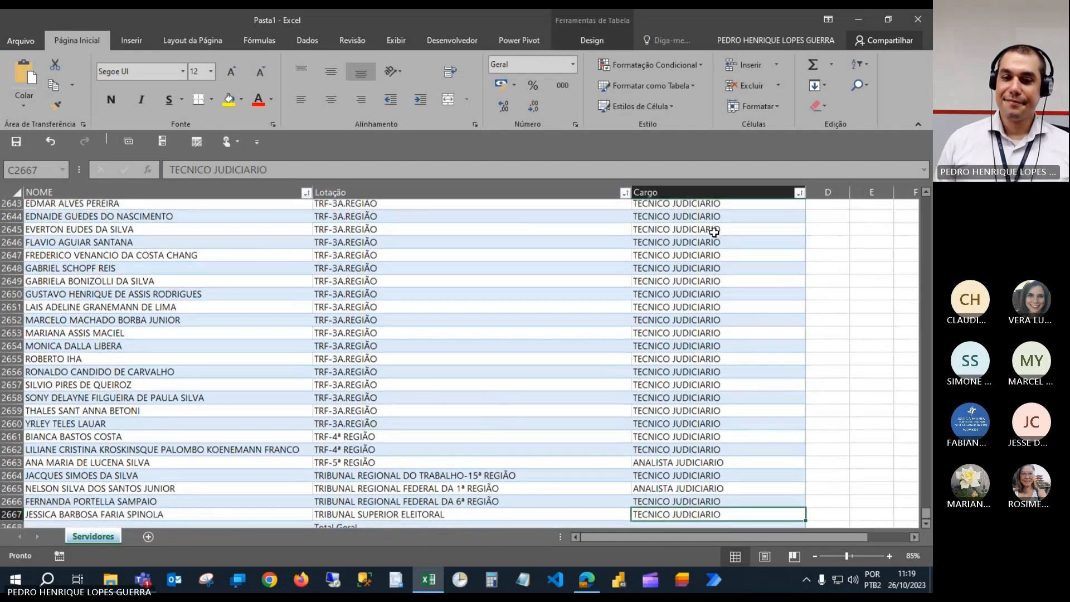
click(687, 453)
click(830, 65)
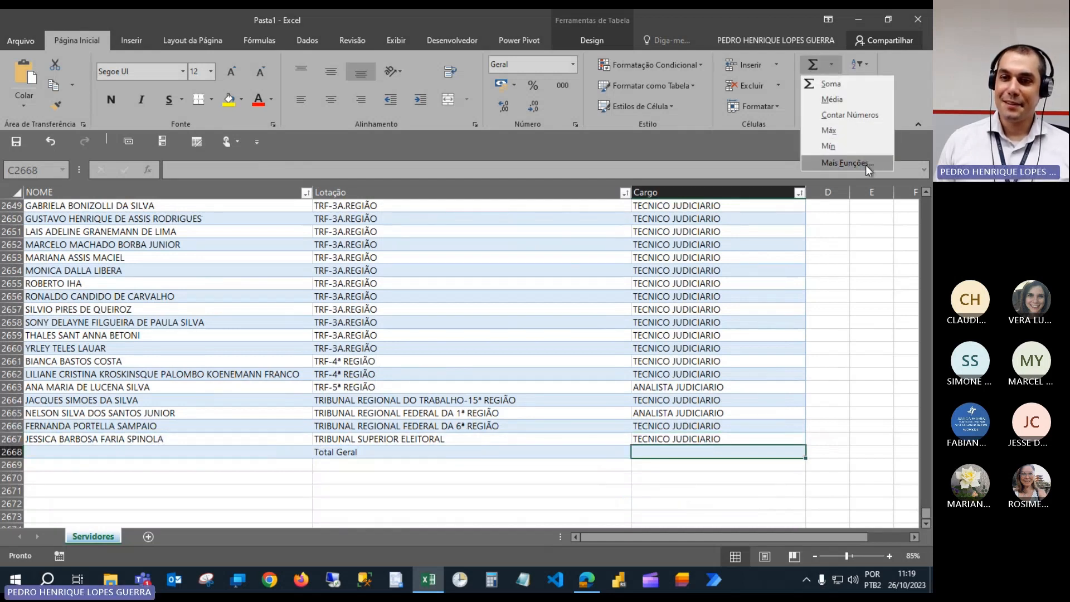
click(848, 163)
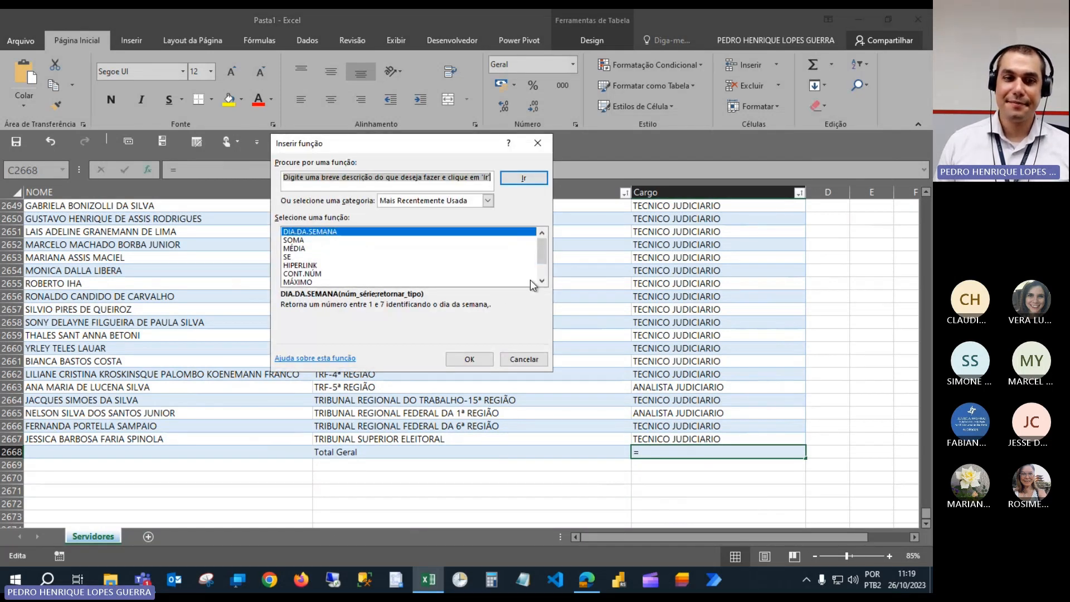
Choose the CONT.VALORES function from the Estatística category for the Cargo cell of the Total Geral row.
click(489, 272)
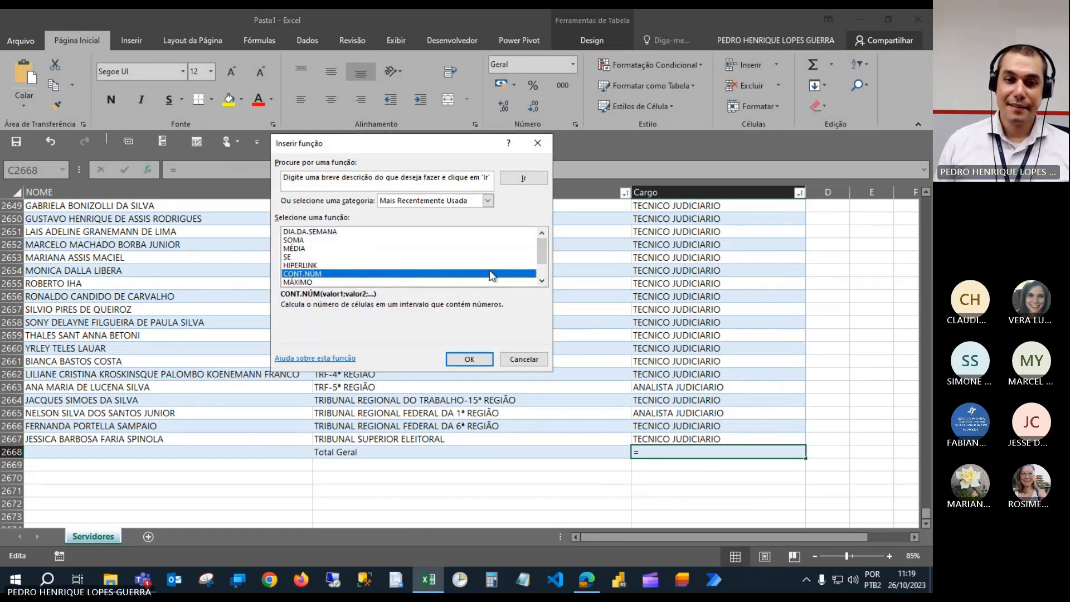
click(542, 280)
click(542, 280)
click(542, 280)
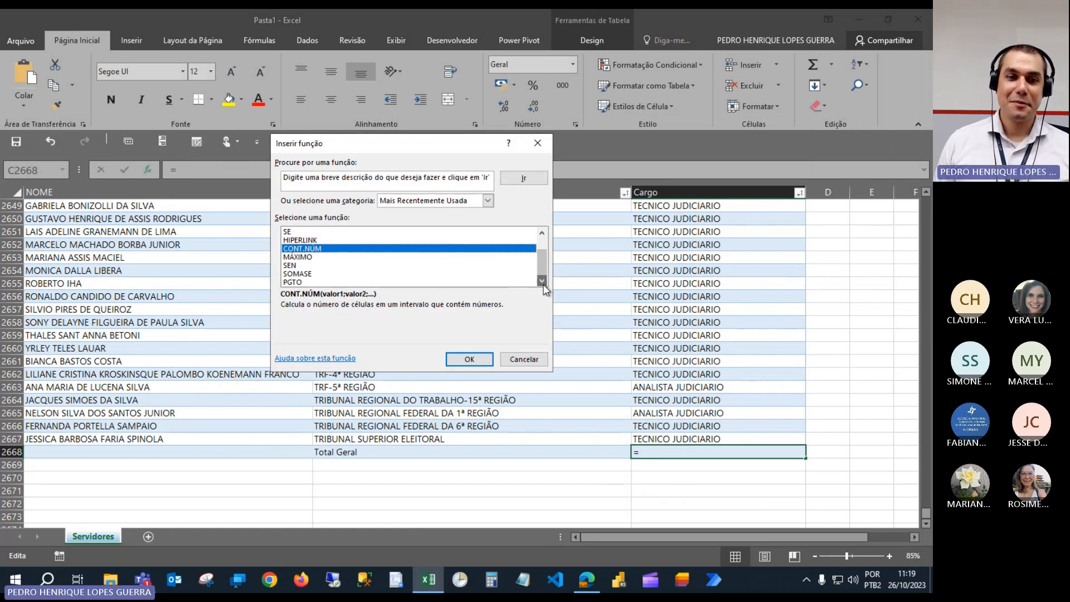
drag(543, 269, 540, 229)
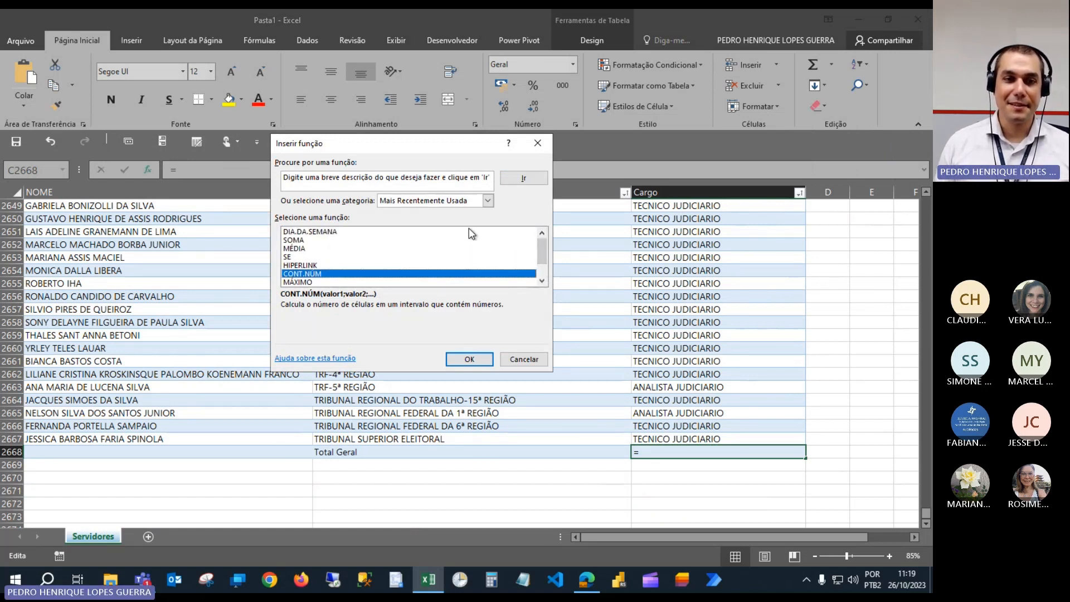
click(427, 178)
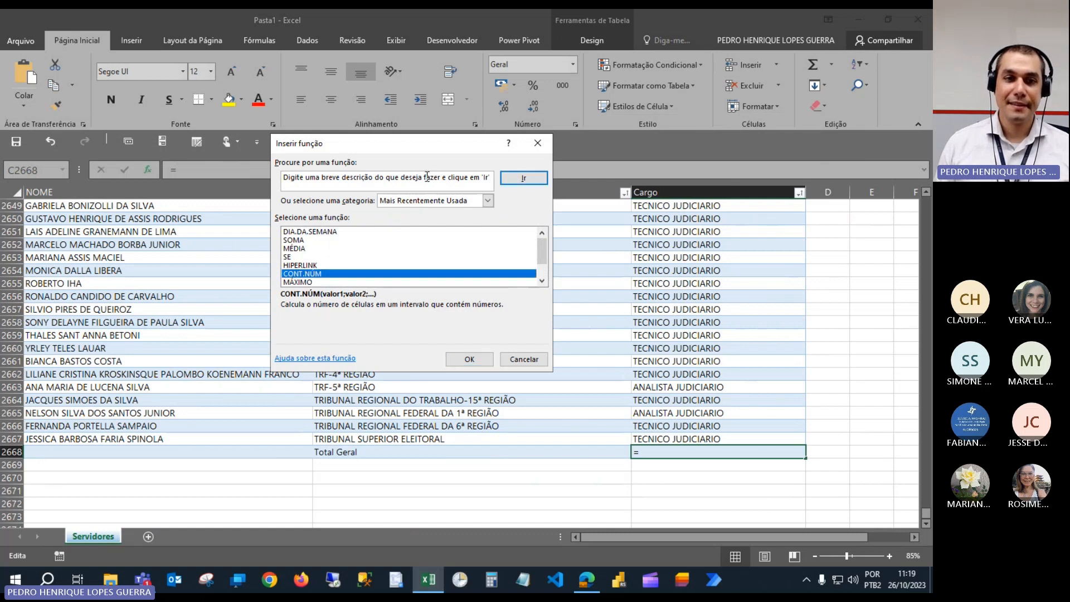
click(487, 200)
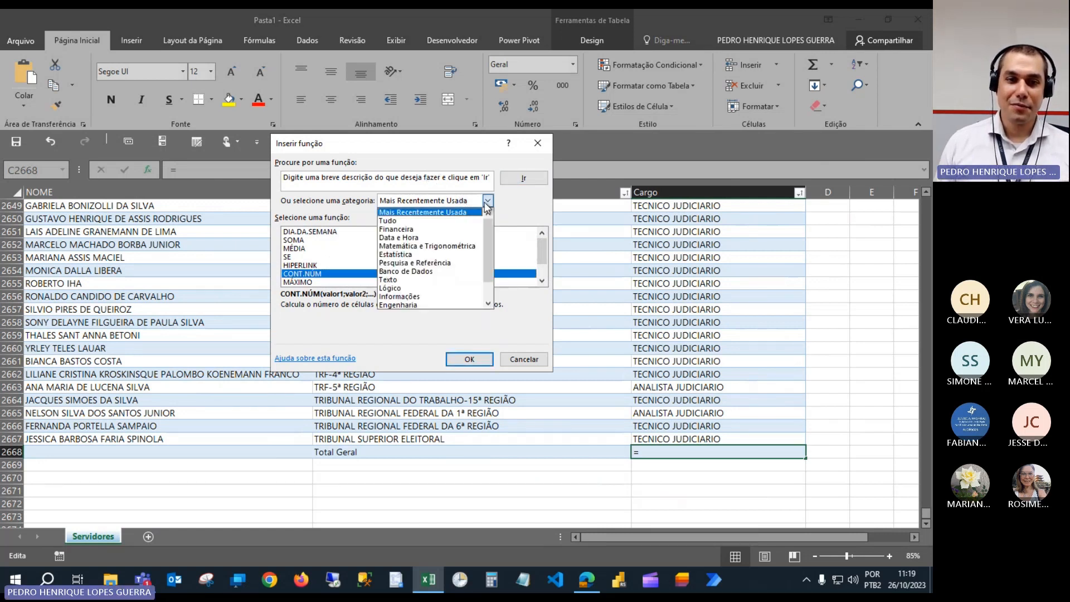
click(465, 255)
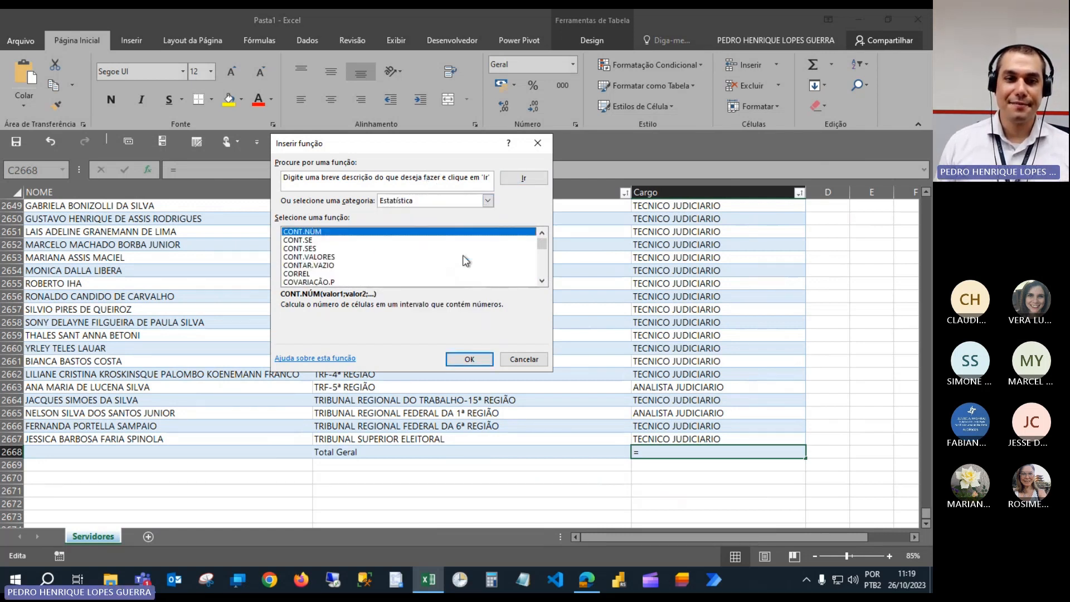
click(335, 257)
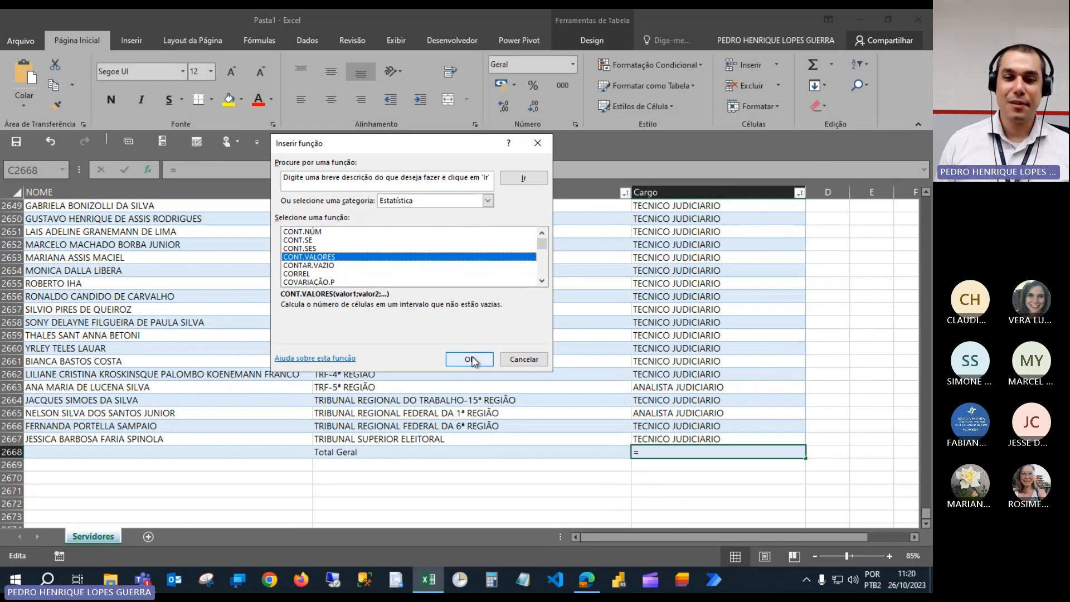
click(470, 359)
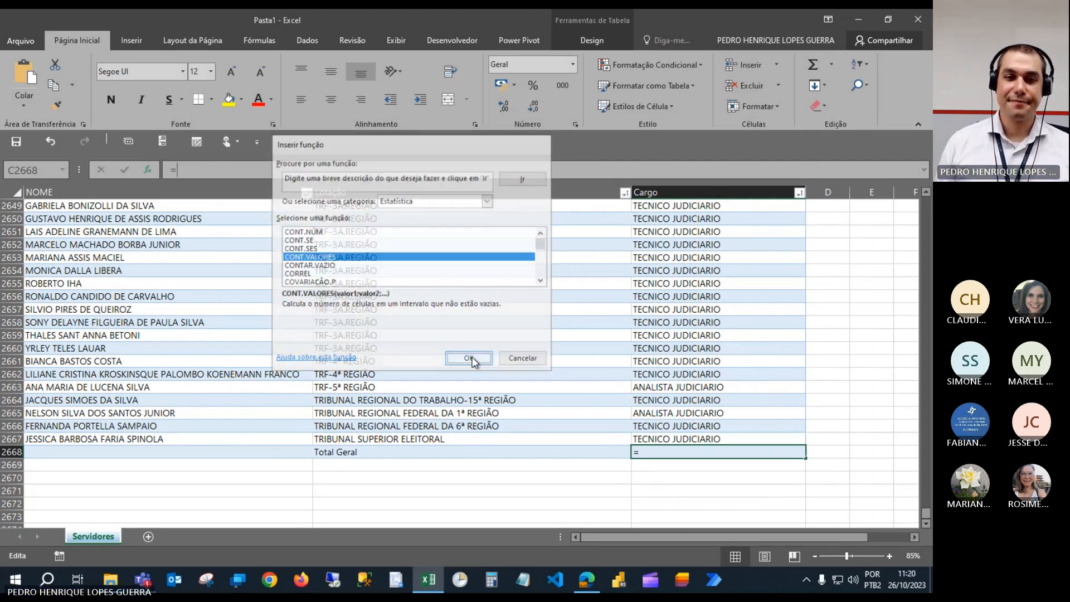
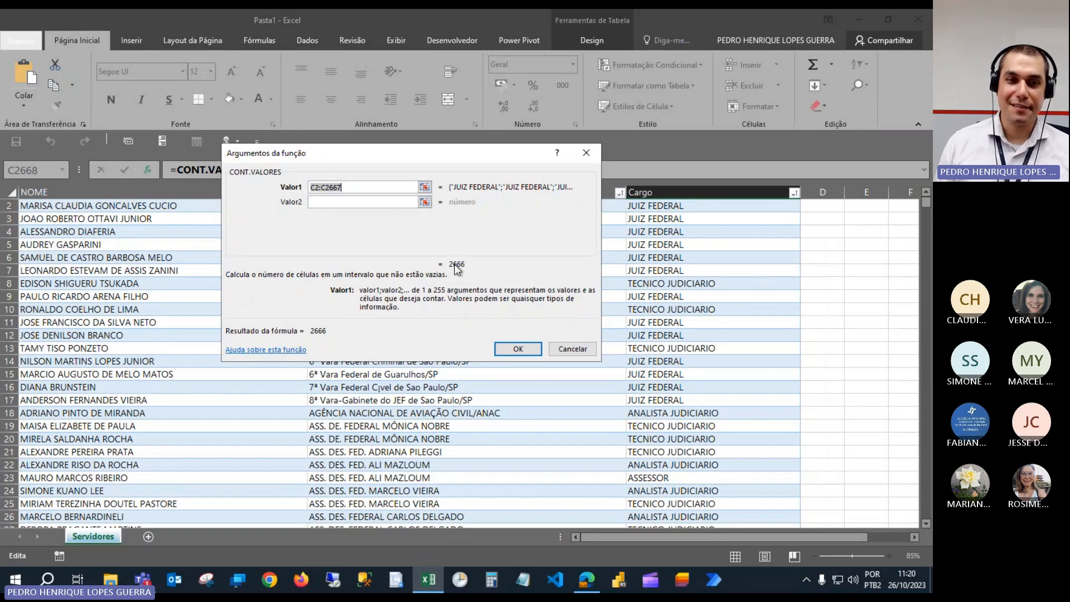
Count the Cargo entries in C2:C2667 with CONT.VALORES in the Total Geral row, and slightly widen the Cargo column.
click(518, 350)
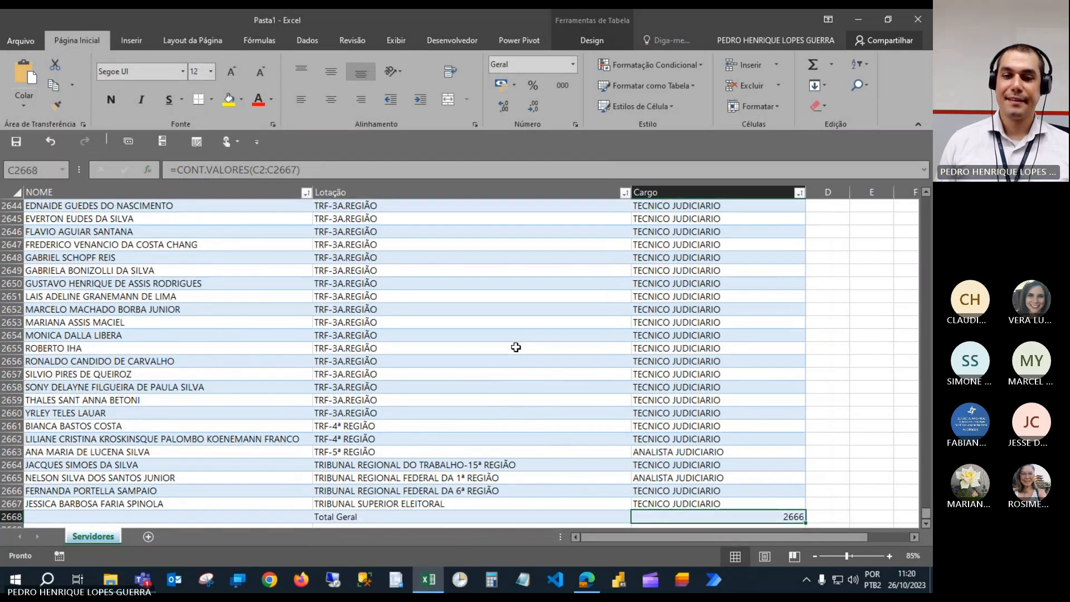
scroll(516, 347, down, 1)
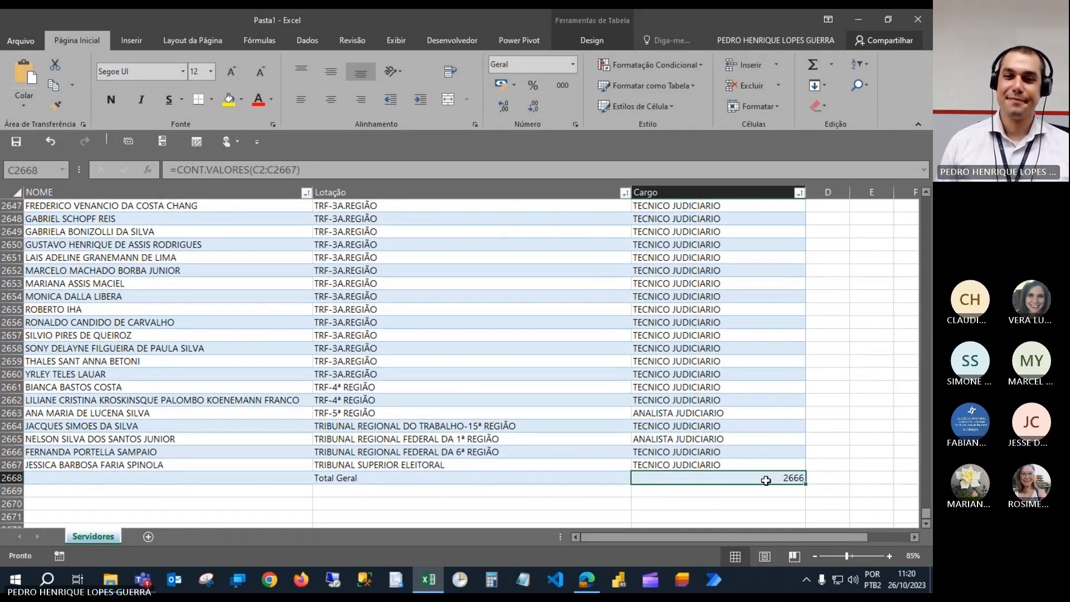
drag(806, 192, 811, 192)
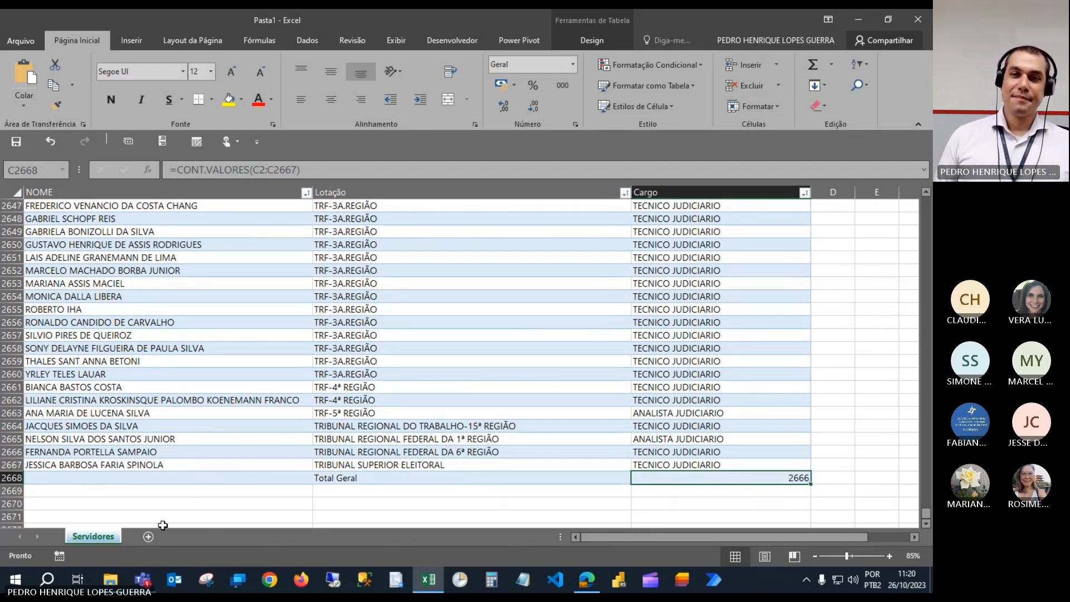
Review the table's multi-level sort settings, and sort the table by NOME alone from A to Z.
key(ctrl+Home)
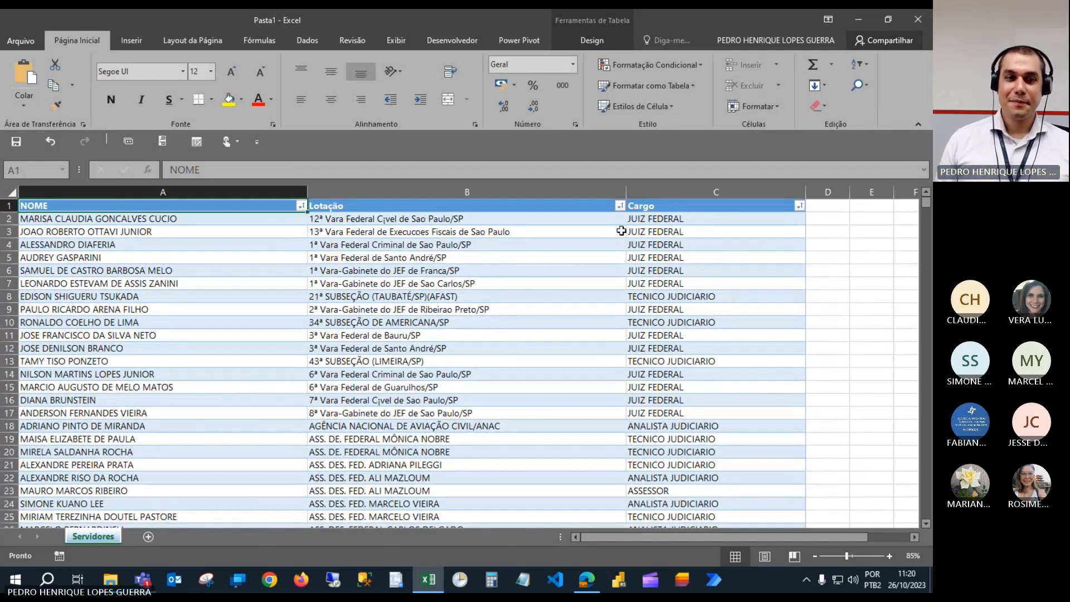
click(320, 41)
click(391, 74)
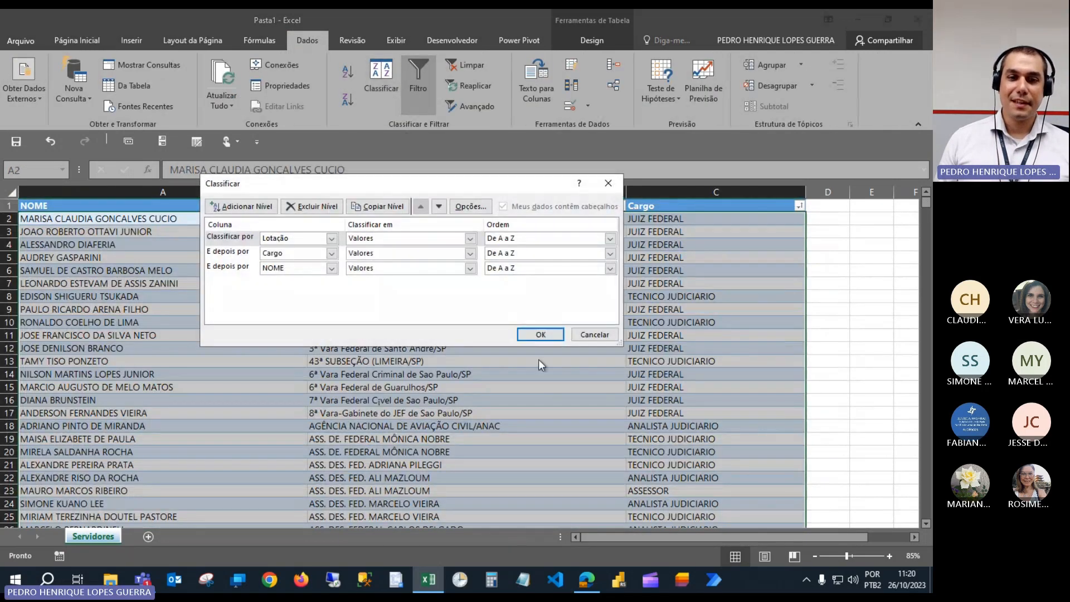
key(Return)
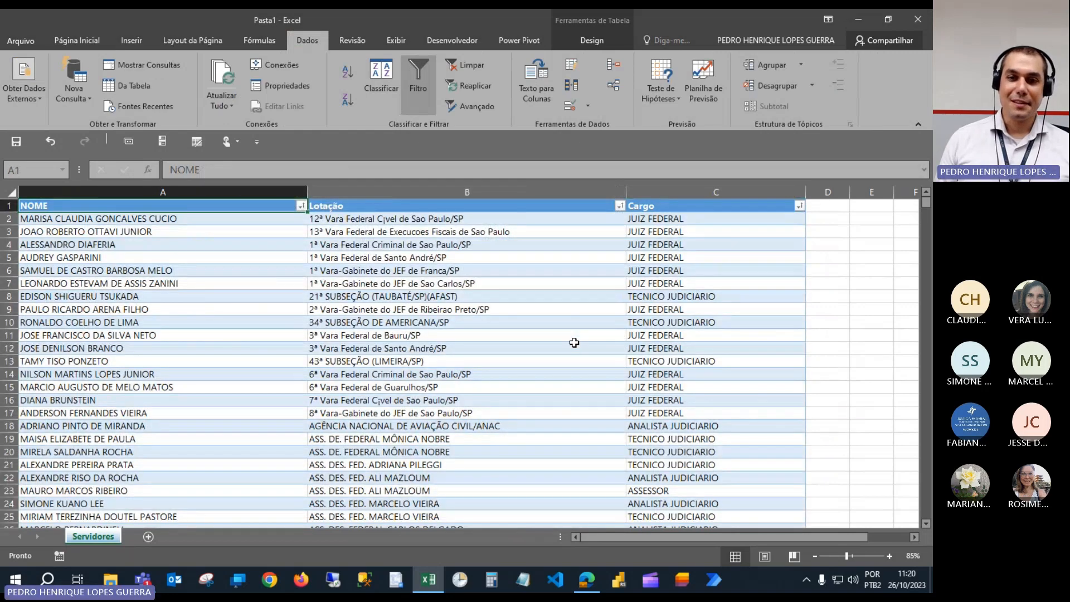
click(351, 71)
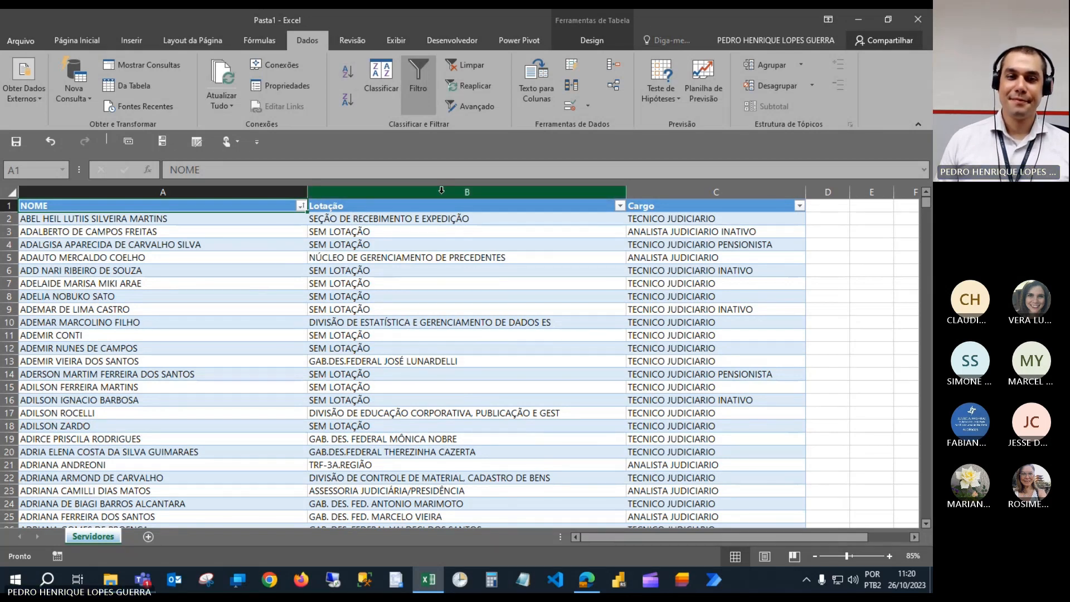
Examine the CONT.VALORES formula and its cell range in the Cargo cell of the Total Geral row.
click(657, 190)
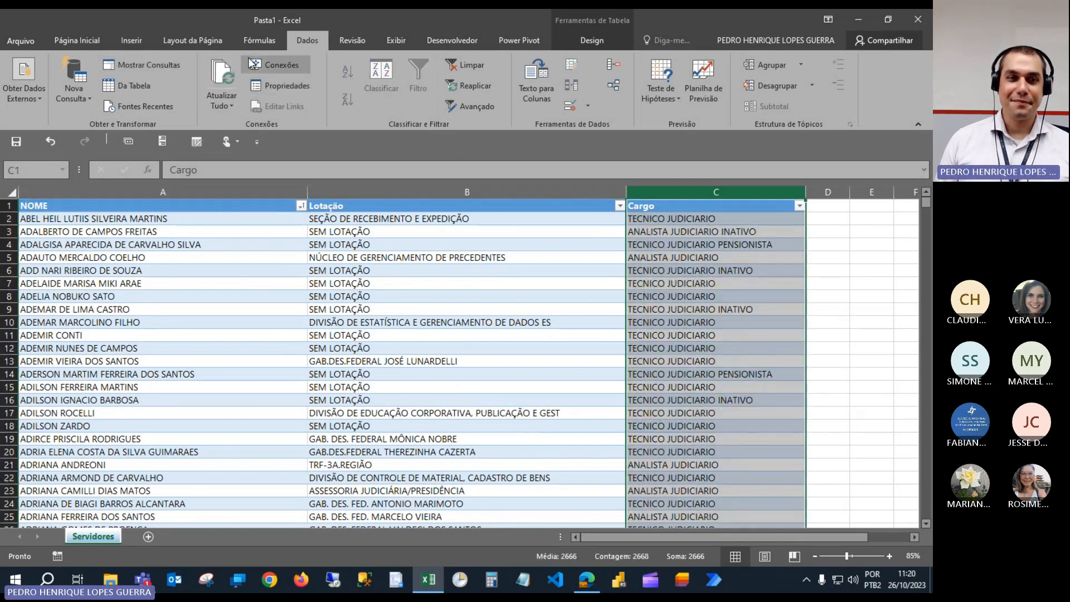
click(671, 221)
key(ctrl+Down)
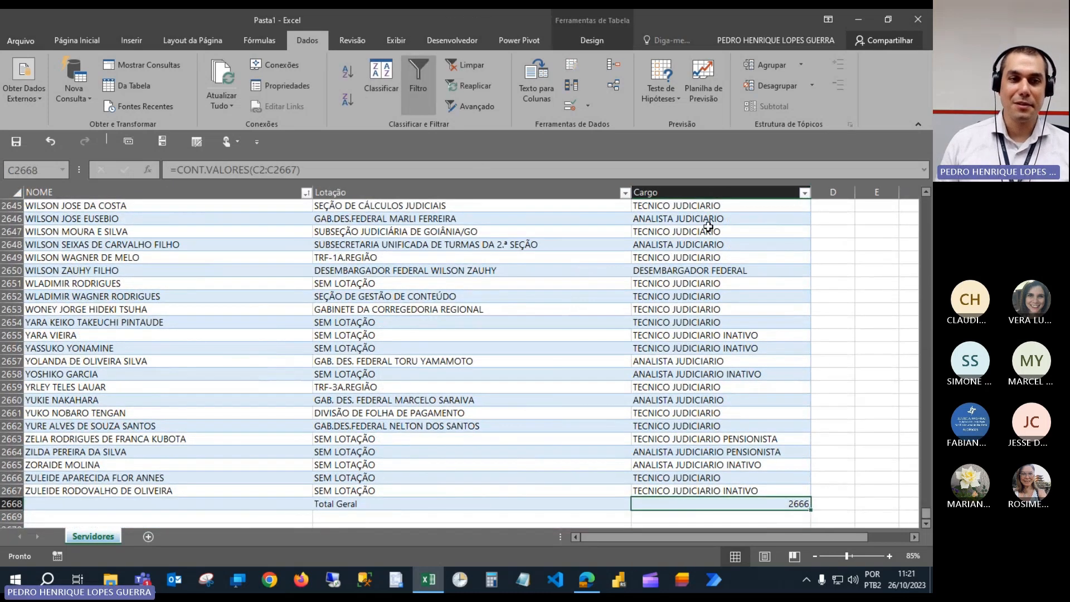
click(365, 172)
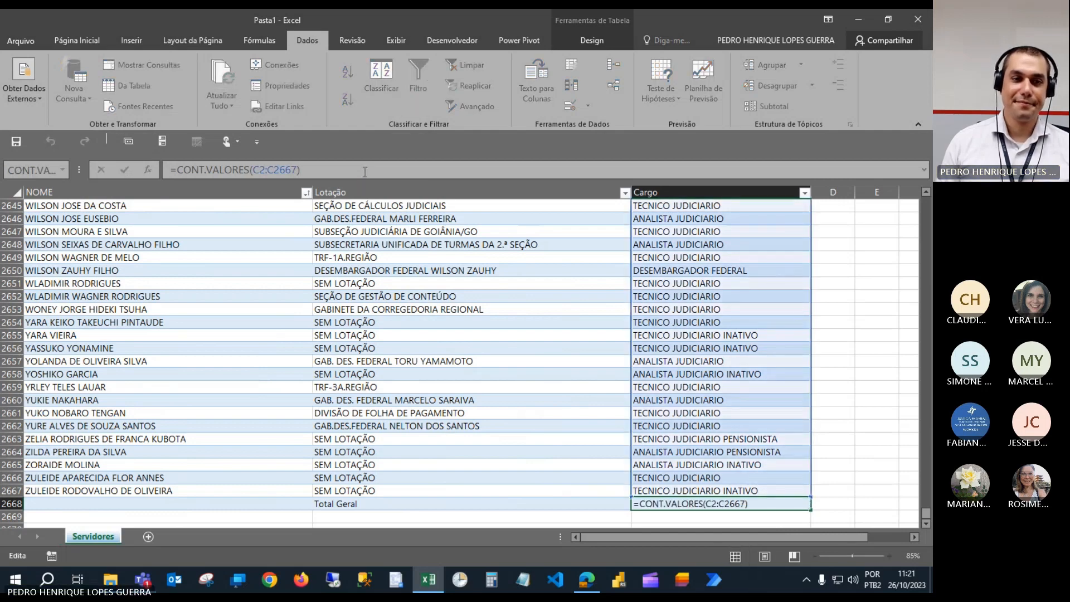
triple_click(365, 172)
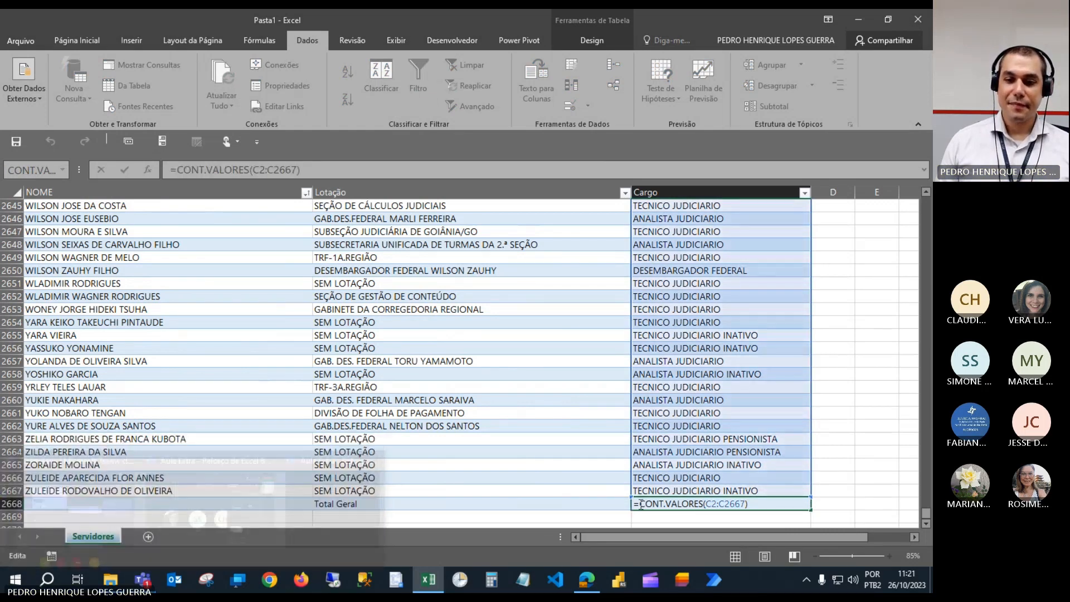
Clear the Total Geral label and its count from the row below the last record.
click(609, 505)
key(shift+Right)
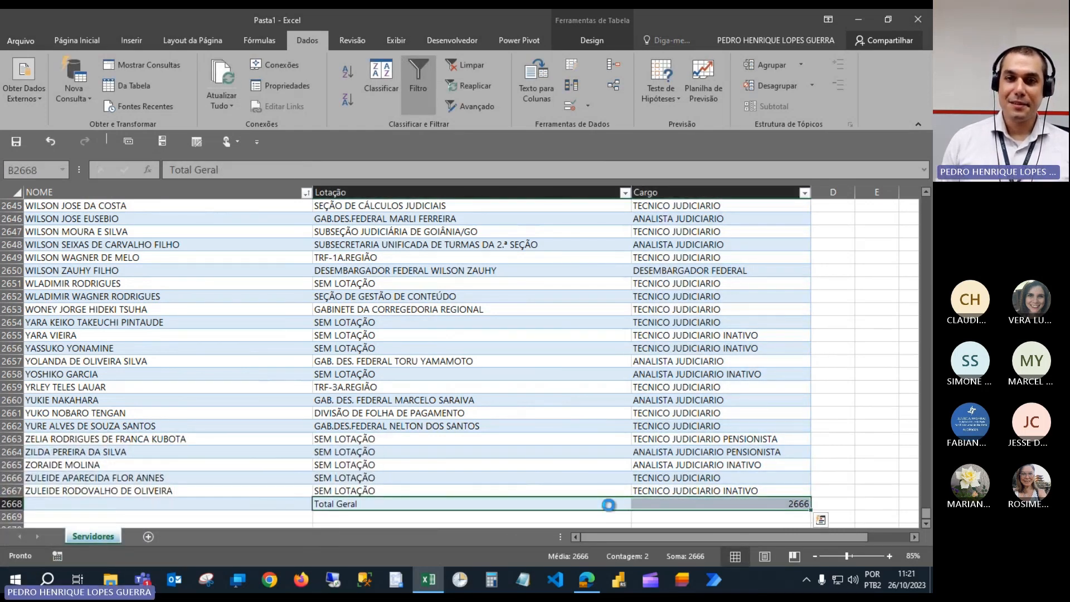
key(ctrl+Home)
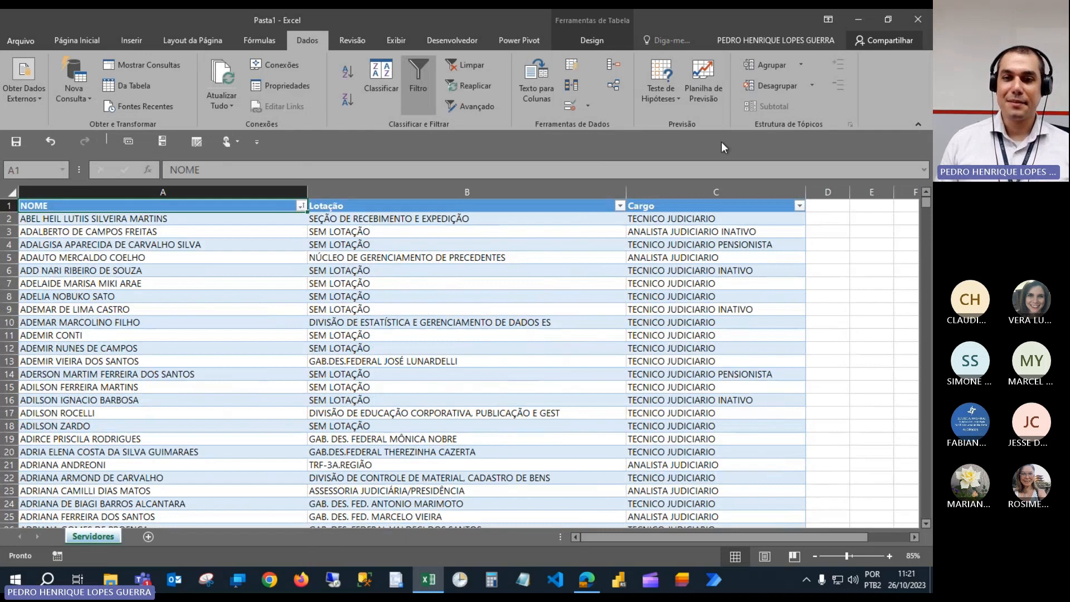
Sort the table by the Cargo column from A to Z.
click(718, 191)
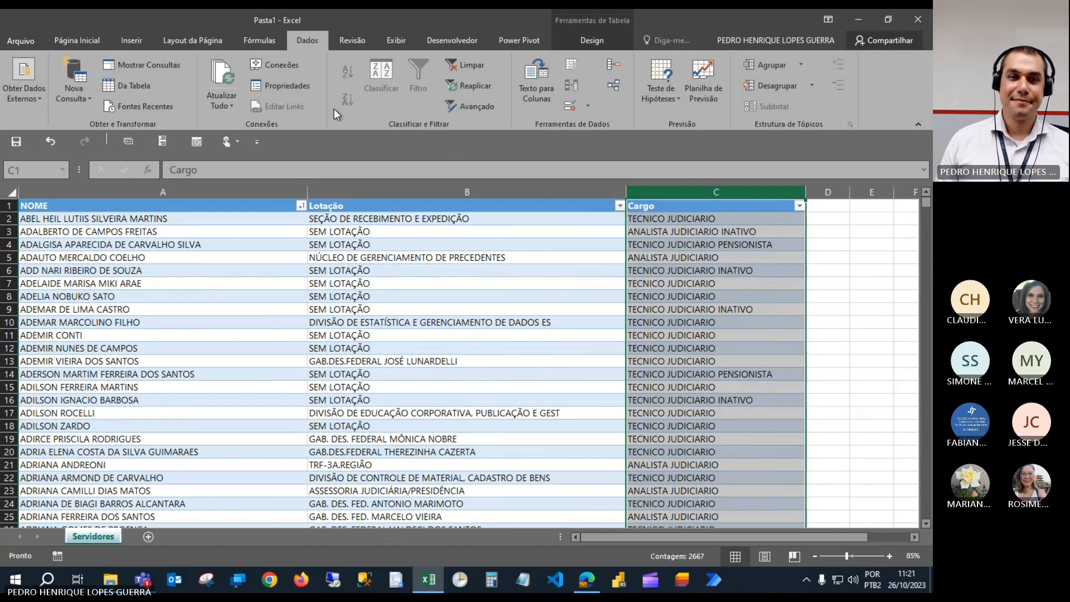
click(658, 211)
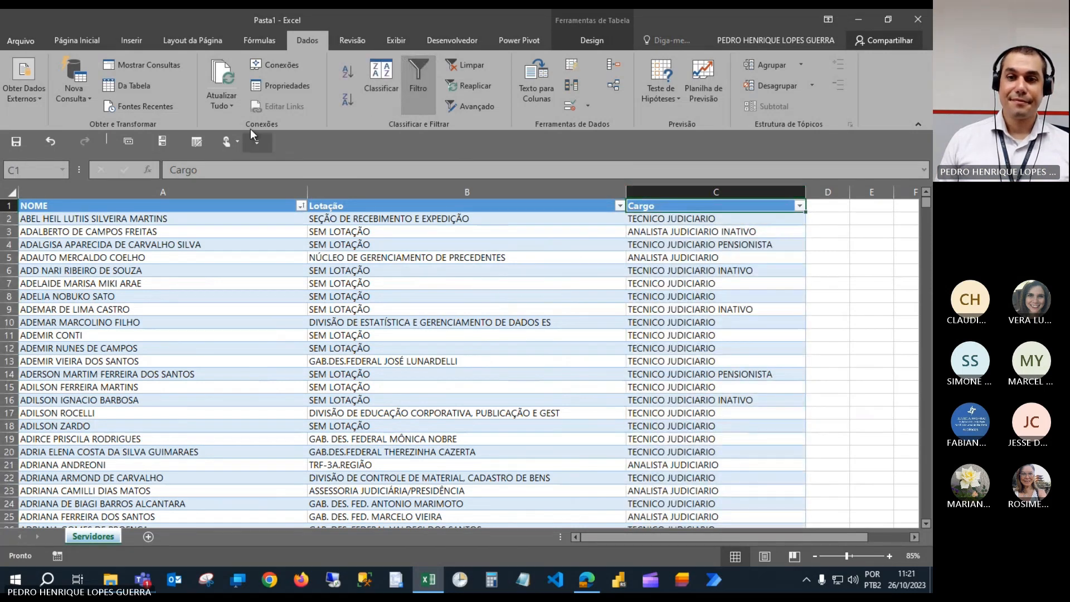
click(343, 61)
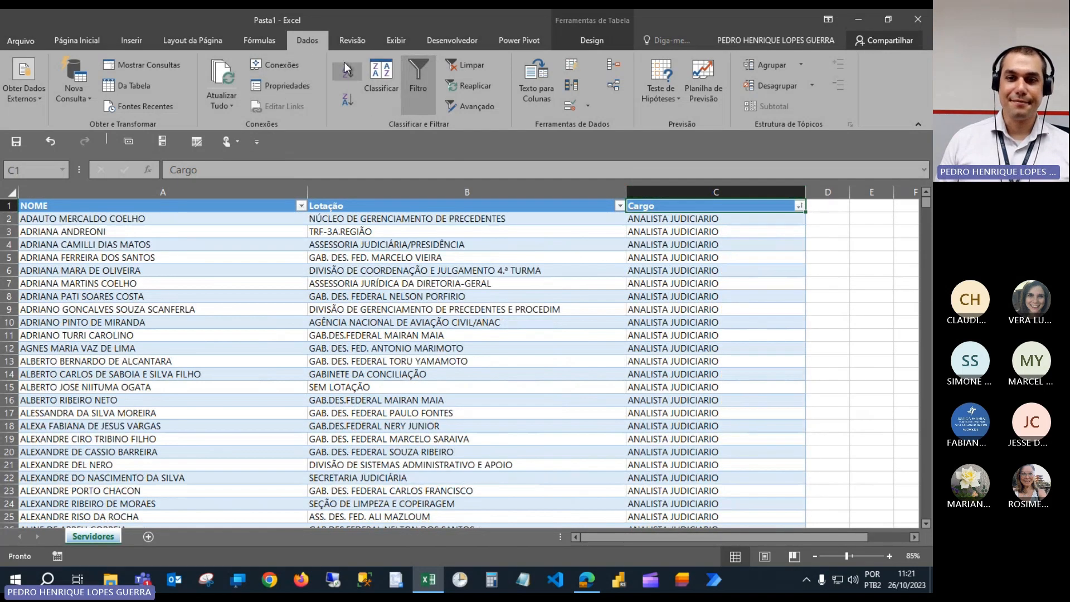
Look through the sorted records to examine how they are grouped by Cargo, and return to the table's first row.
scroll(632, 245, down, 20)
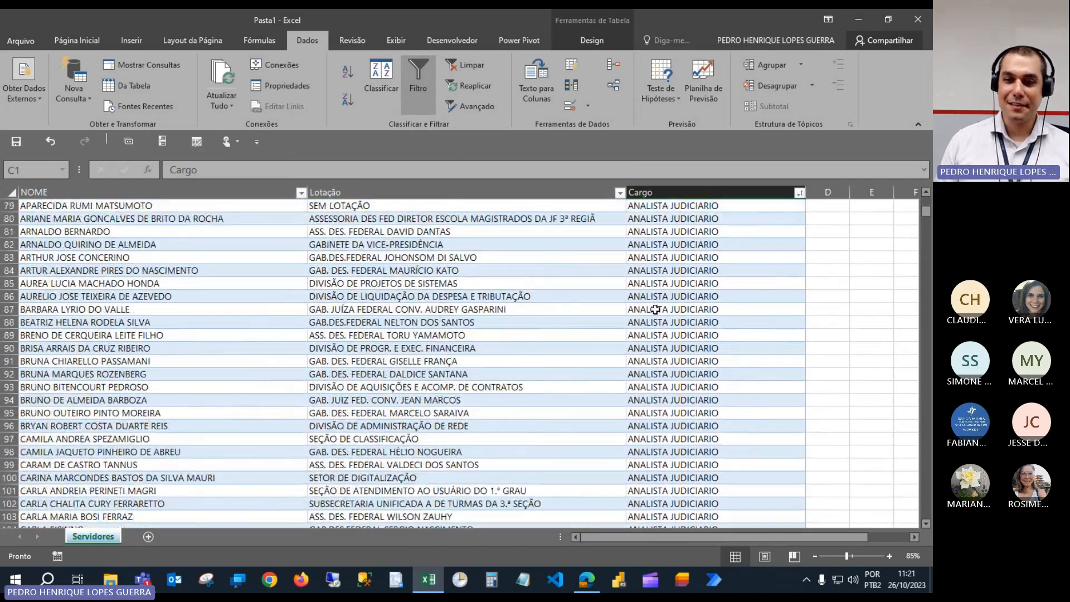
key(Page_Down)
key(Page_Down)
key(Page_Down)
key(Page_Down)
key(Page_Down)
key(Page_Down)
key(Page_Down)
key(Page_Down)
key(Page_Down)
key(Page_Down)
key(Page_Down)
key(Page_Down)
key(Page_Down)
key(Page_Down)
key(Page_Down)
key(Page_Down)
key(Page_Down)
key(Page_Down)
key(Page_Down)
key(Page_Down)
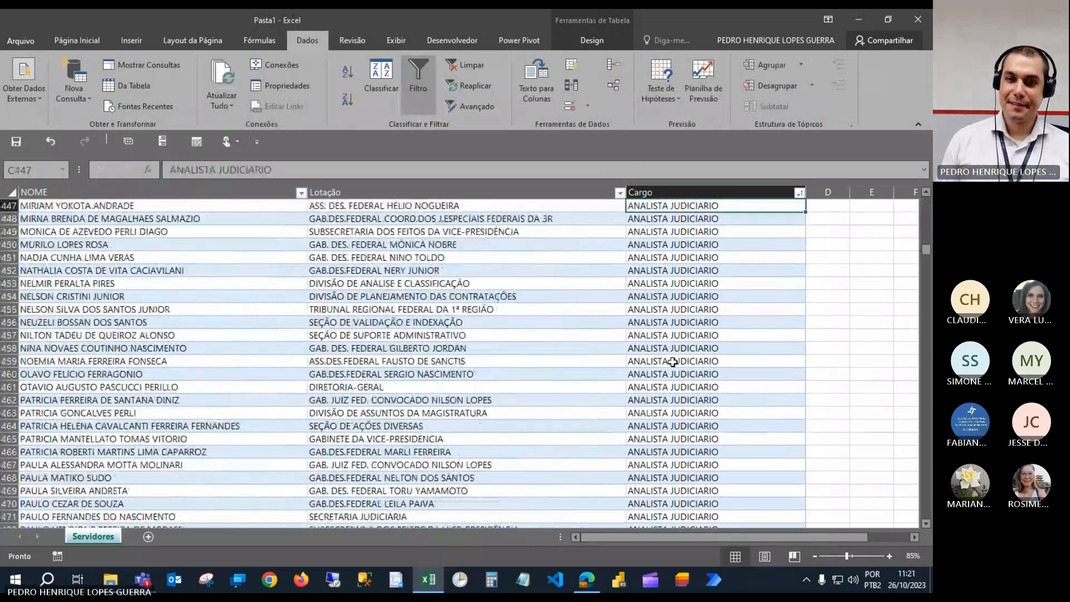
key(Page_Down)
key(Page_Down)
key(Page_Down)
key(Page_Down)
key(Page_Down)
key(Page_Down)
key(Page_Down)
key(Page_Down)
key(Page_Down)
key(Page_Down)
key(Page_Down)
key(Page_Down)
key(Page_Down)
key(Page_Down)
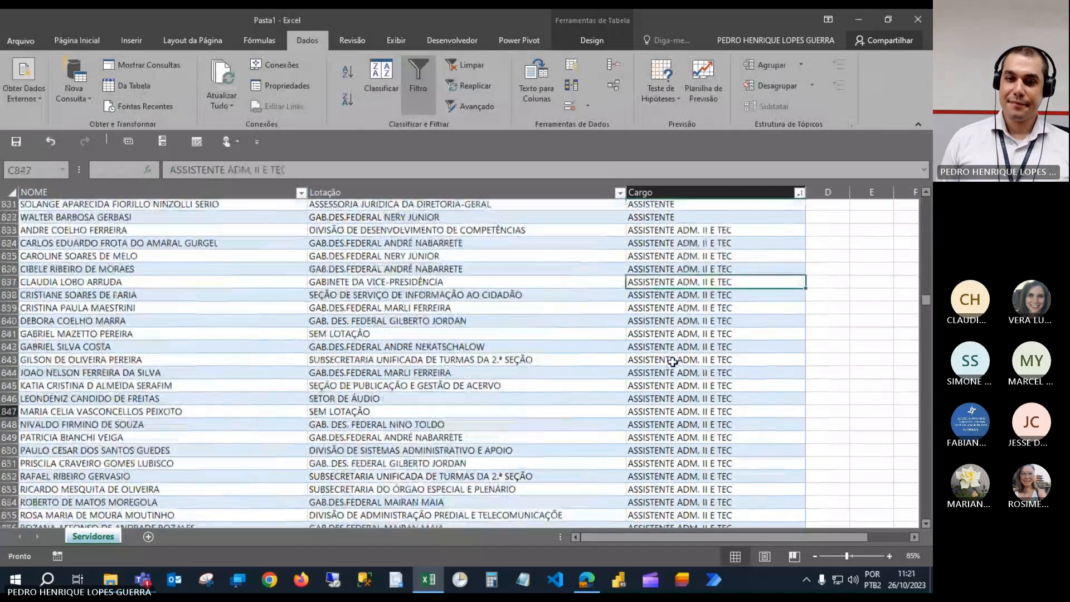
key(Page_Down)
key(Page_Down)
key(Page_Down)
key(Page_Down)
key(Page_Down)
key(Page_Down)
key(Page_Down)
key(Page_Down)
key(Page_Down)
key(Page_Down)
key(Page_Down)
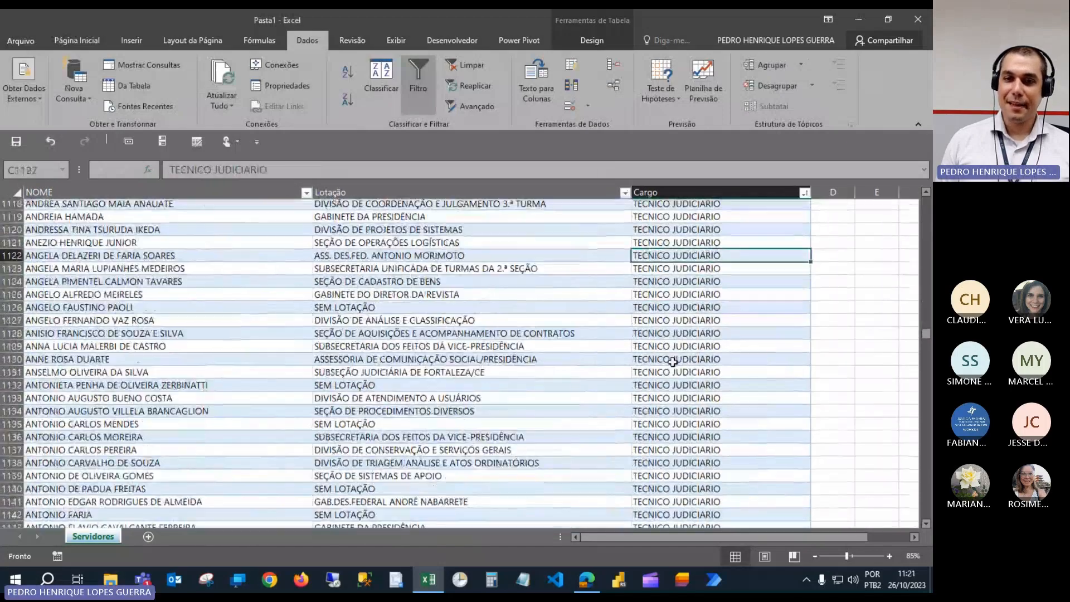
key(ctrl+Home)
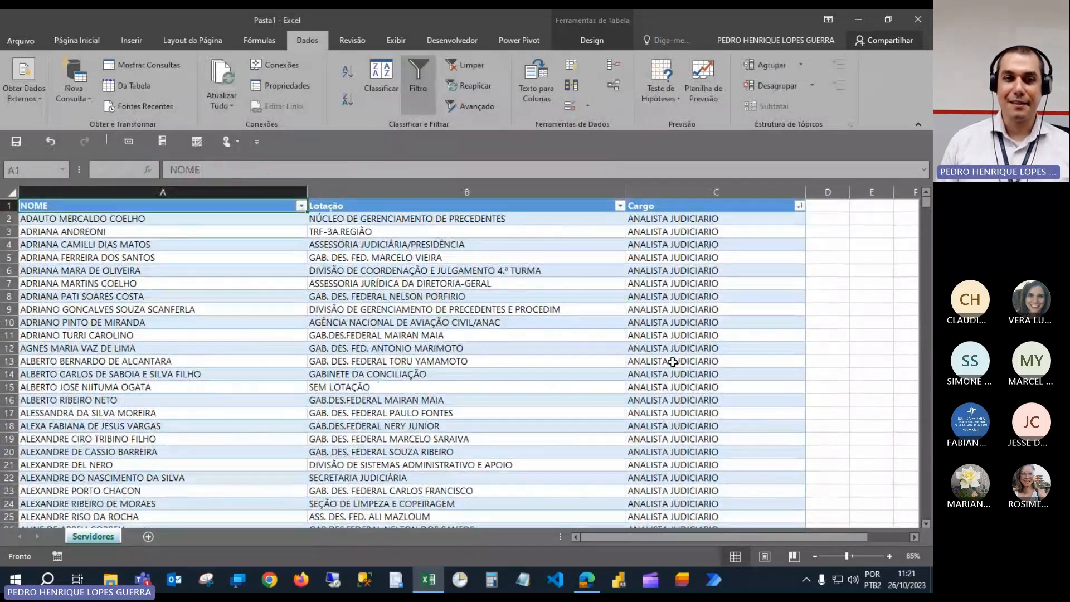
Narrow the blank column D beside the table and enter the heading Qtd. in cell E1.
click(862, 217)
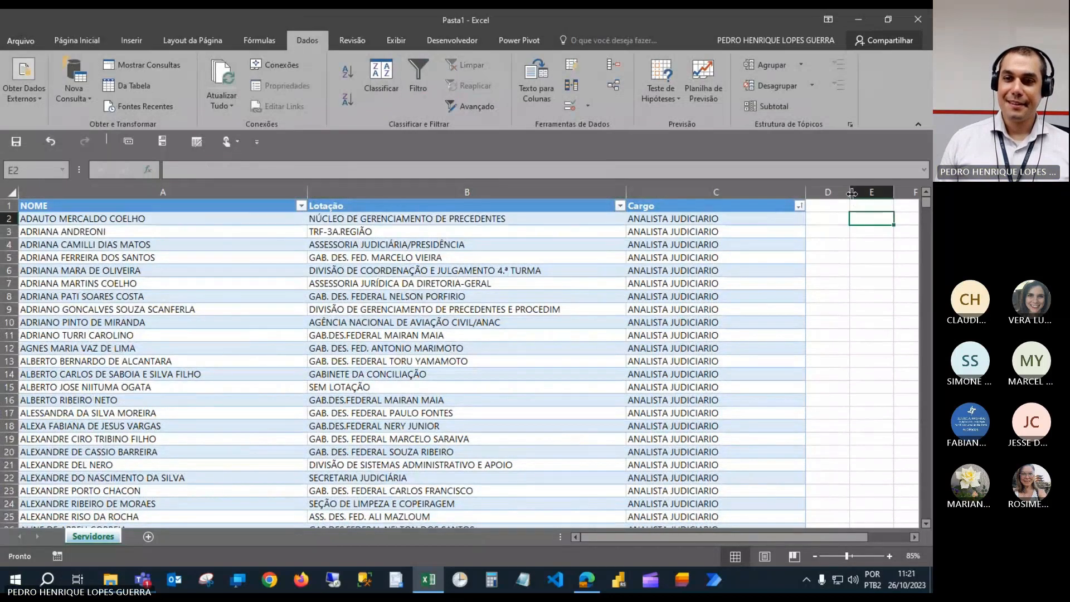
drag(850, 192, 827, 193)
click(847, 206)
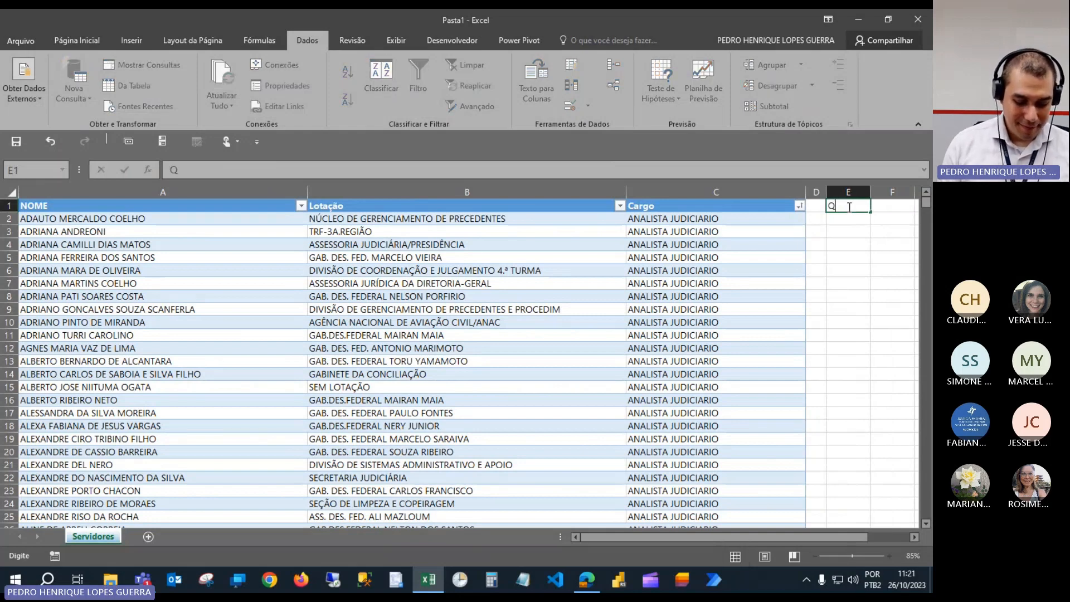
text(Qtd.)
key(Return)
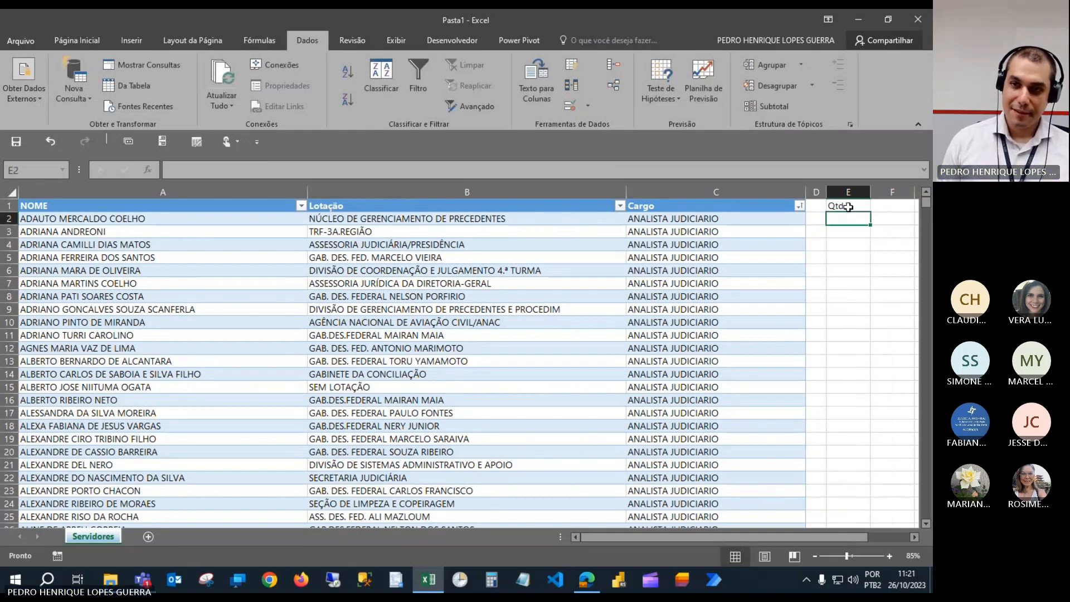
Count all Cargo records in cell E2 with the formula =CONT.VALORES(C2:C2667).
text(=)
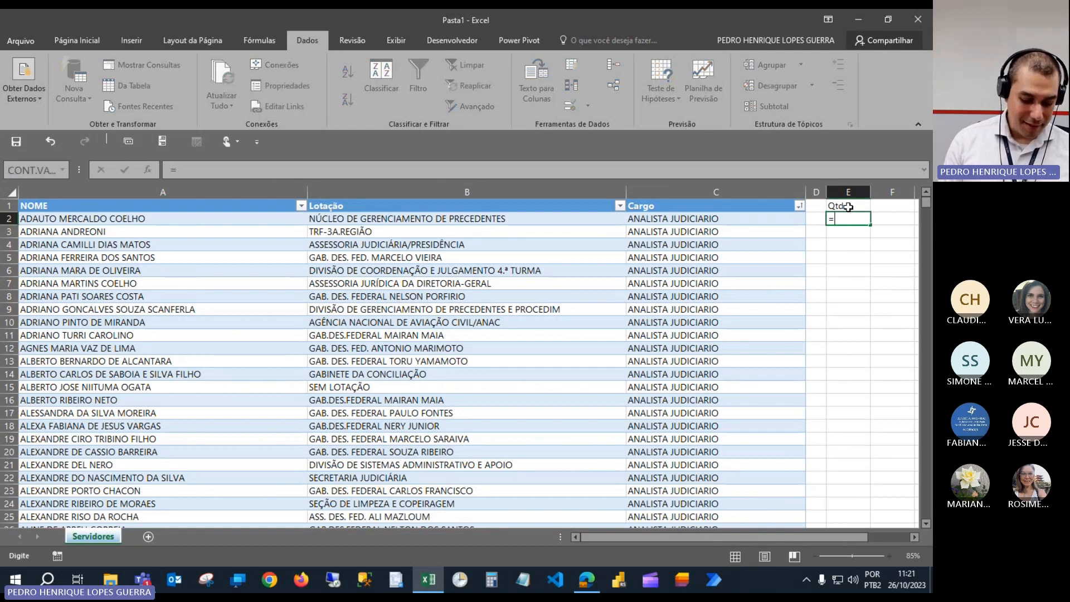
text(cont.valors)
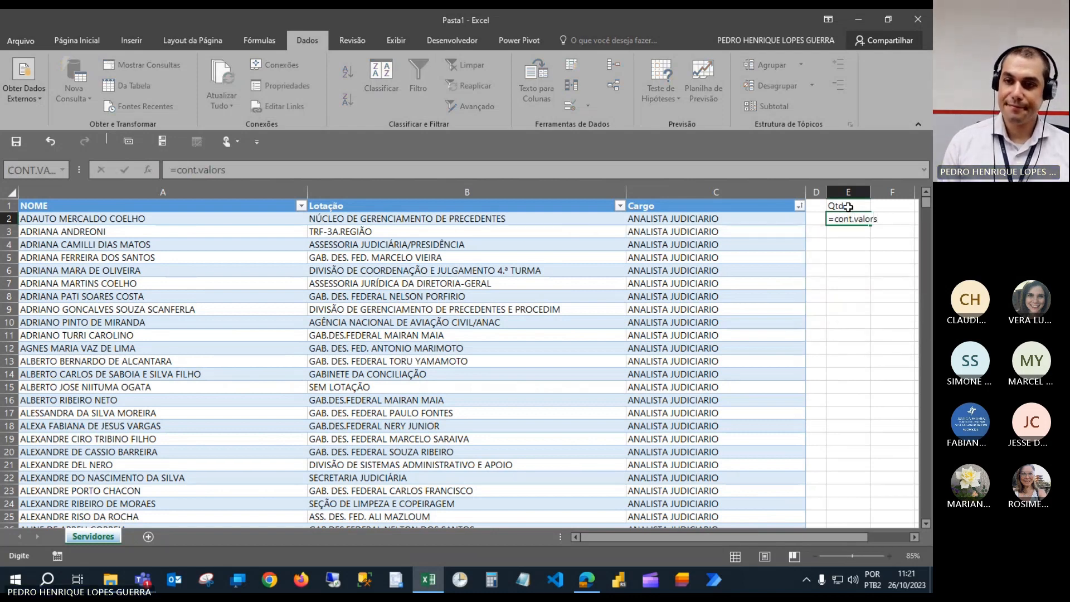
key(BackSpace)
text(es()
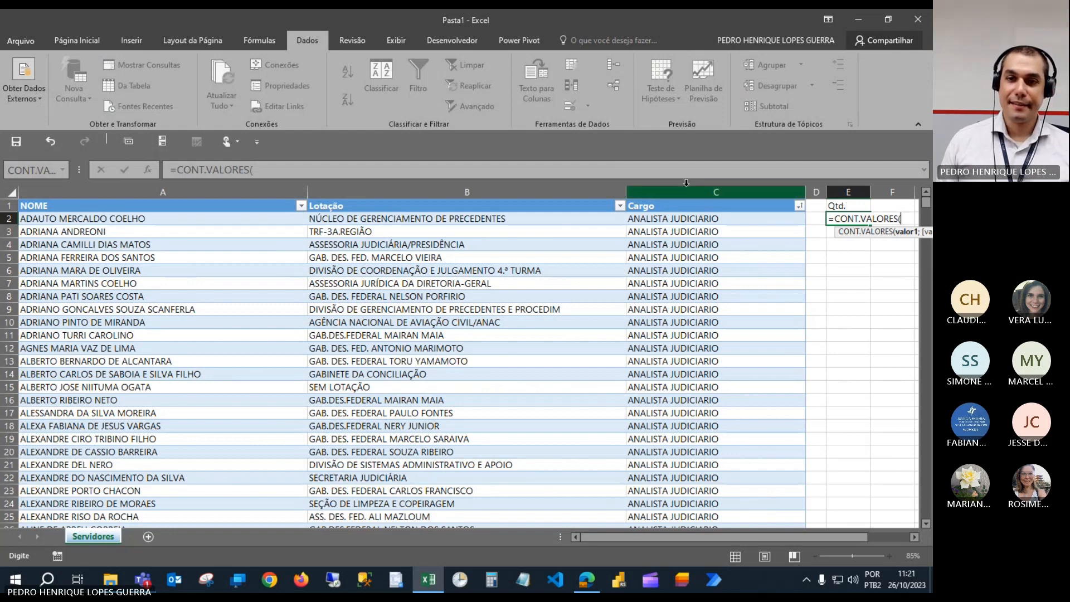
click(692, 219)
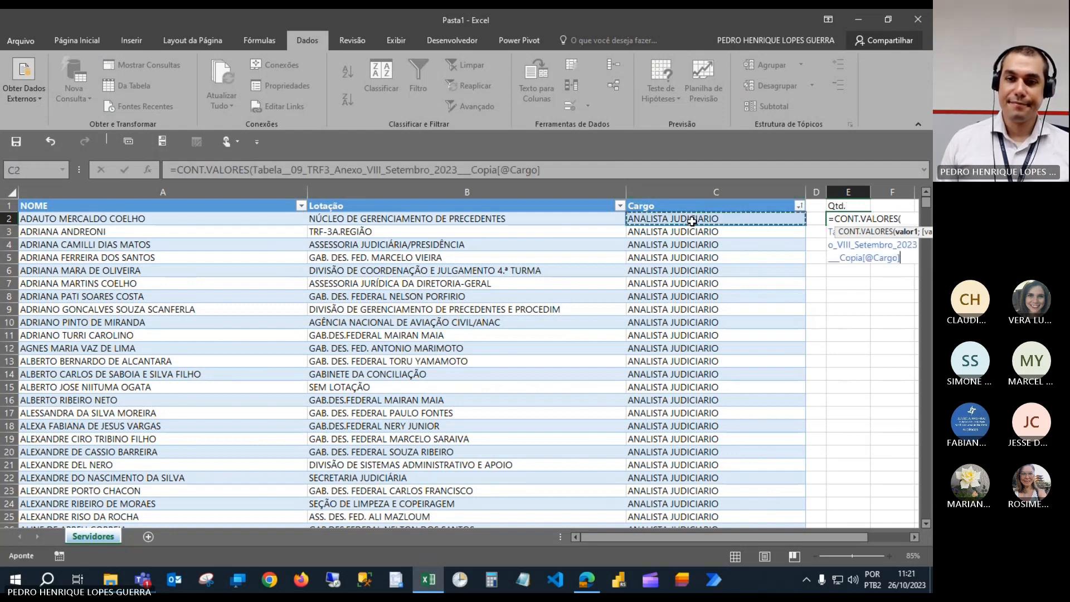
key(ctrl+shift+Down)
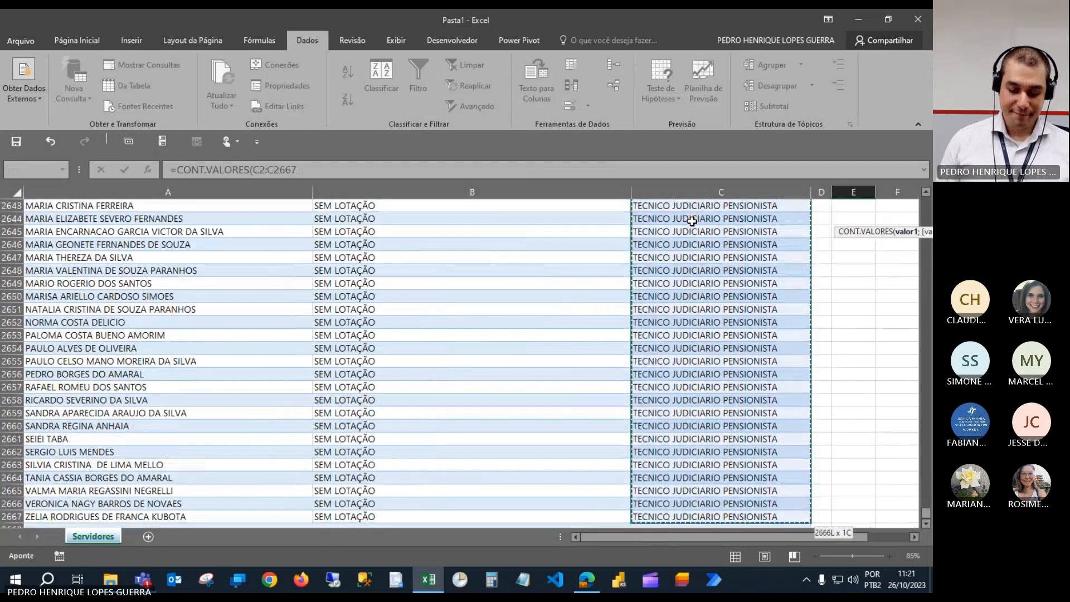
key(Return)
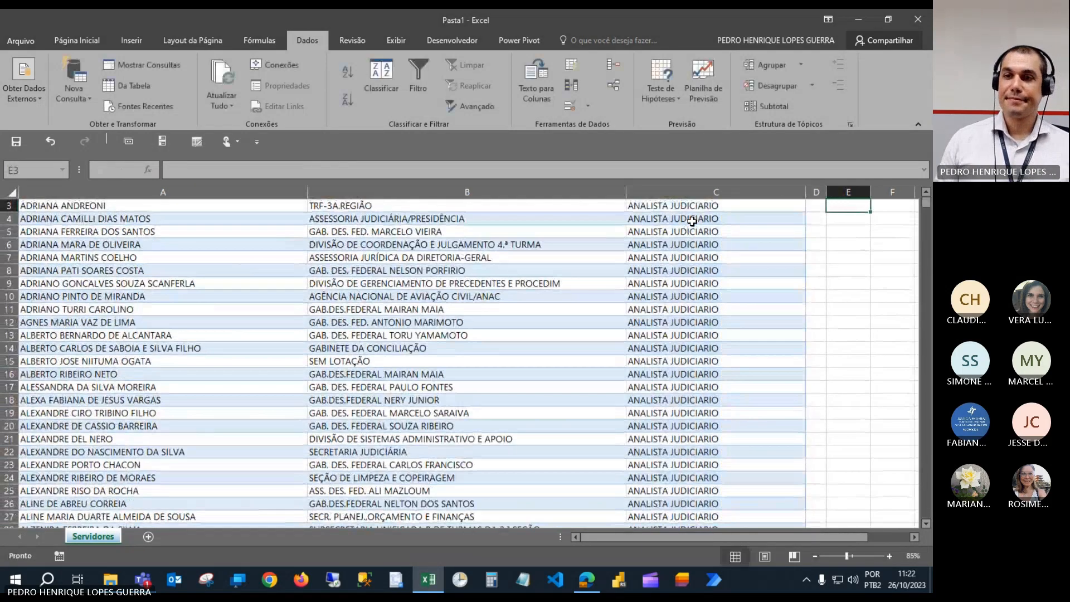
scroll(692, 221, up, 1)
click(855, 219)
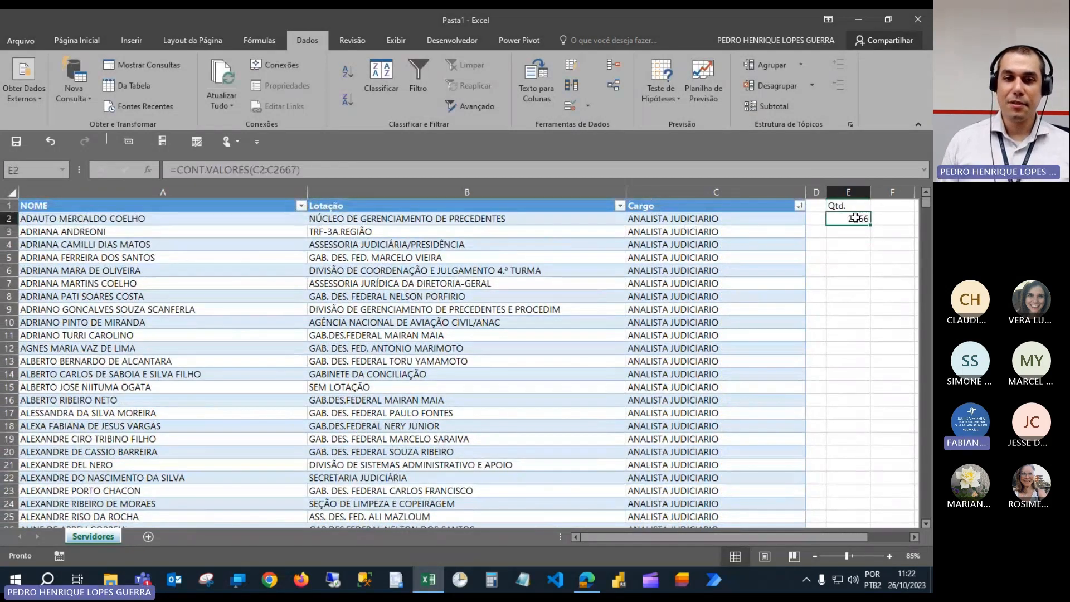
Enter the label Total in cell B2668, in the blank row under the last record of the table.
click(92, 40)
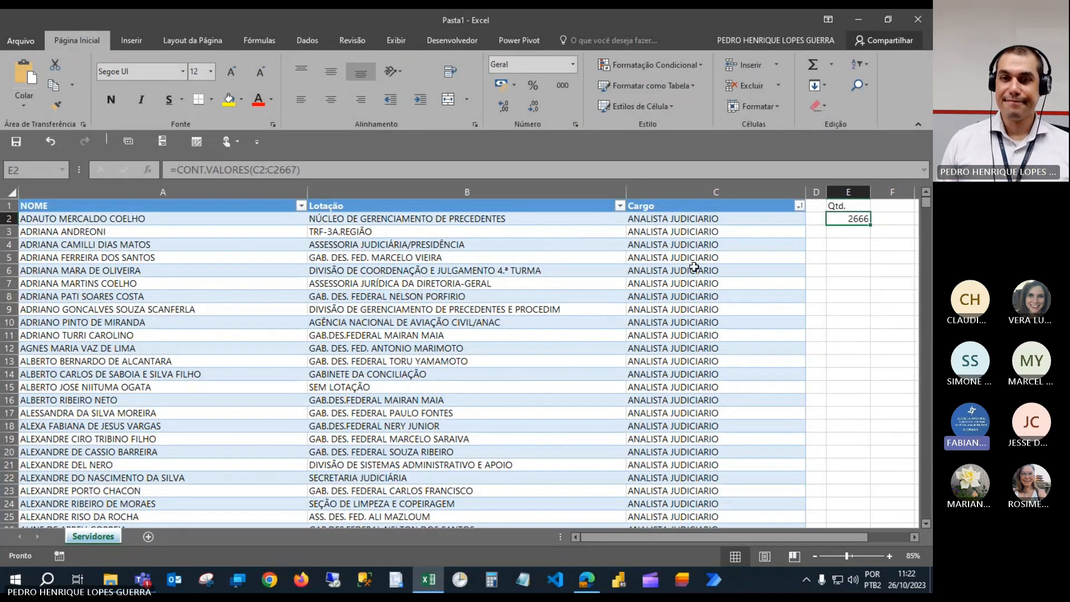
click(705, 238)
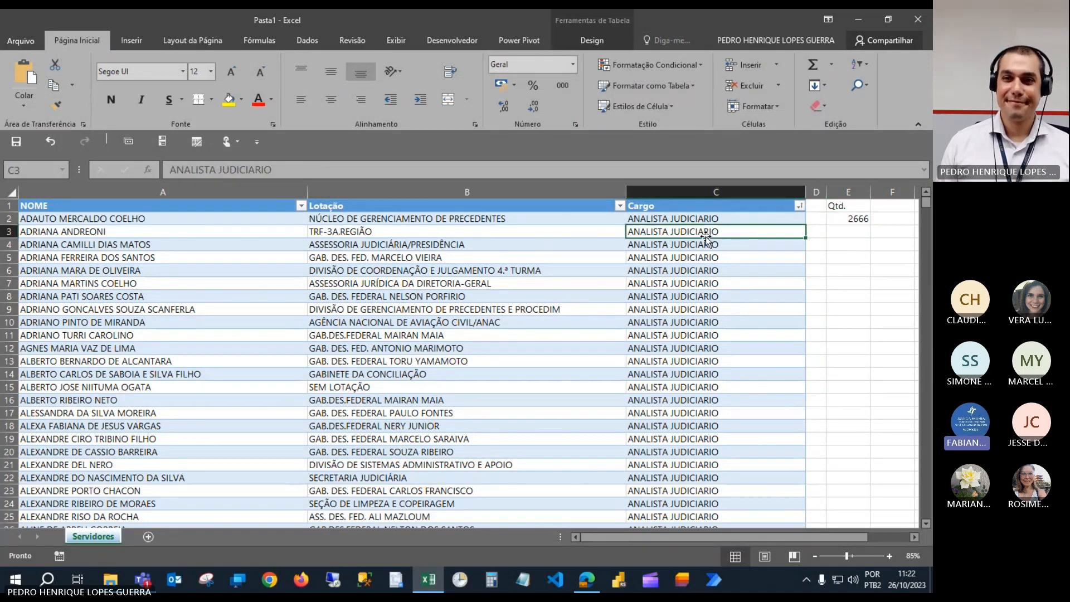
key(ctrl+Down)
key(Down)
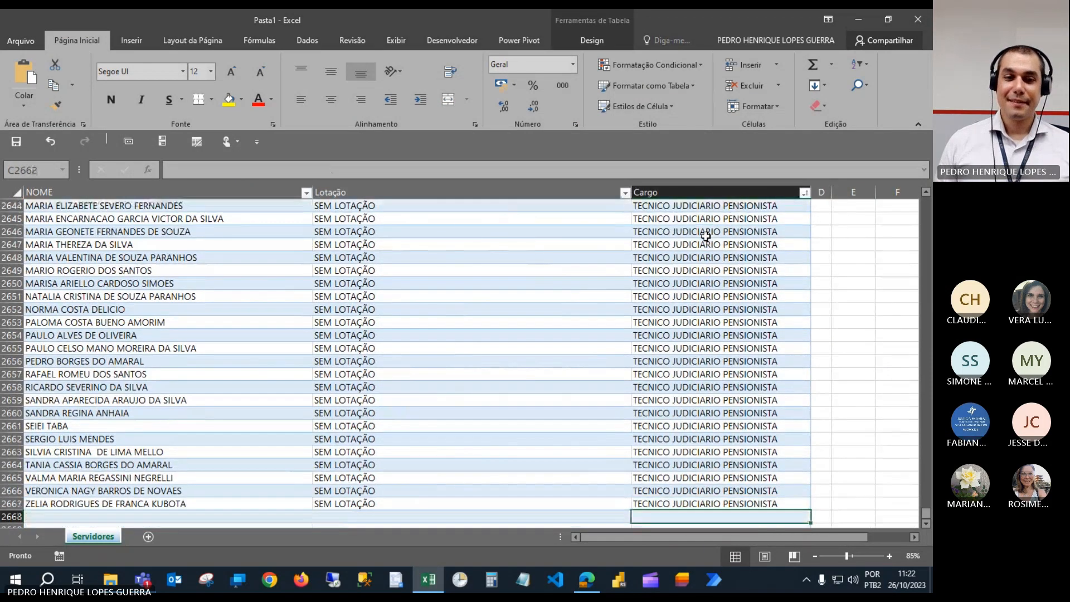
key(Up)
click(705, 236)
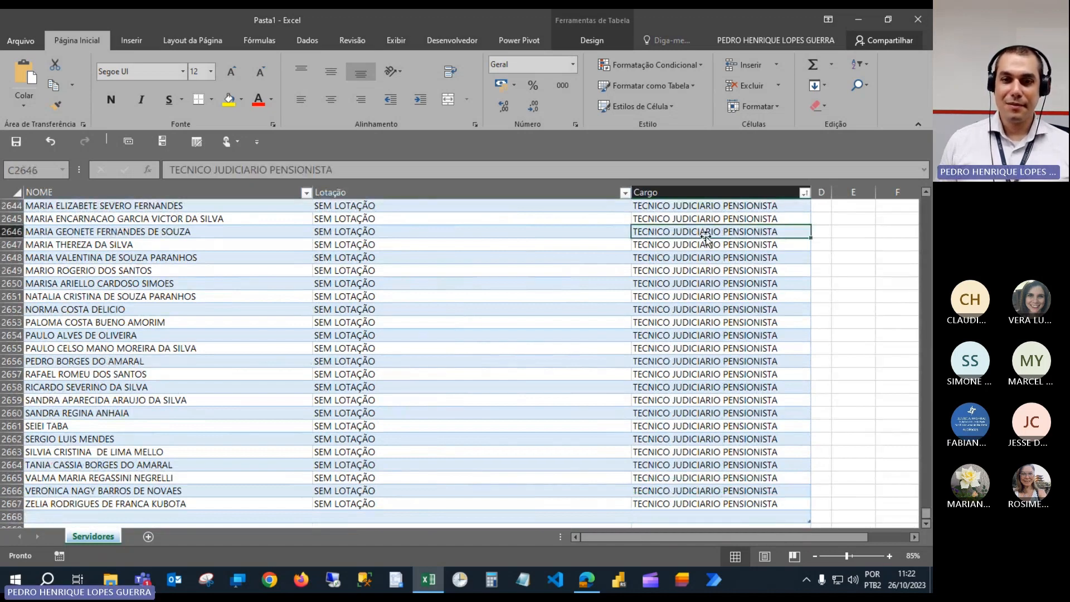
key(ctrl+Up)
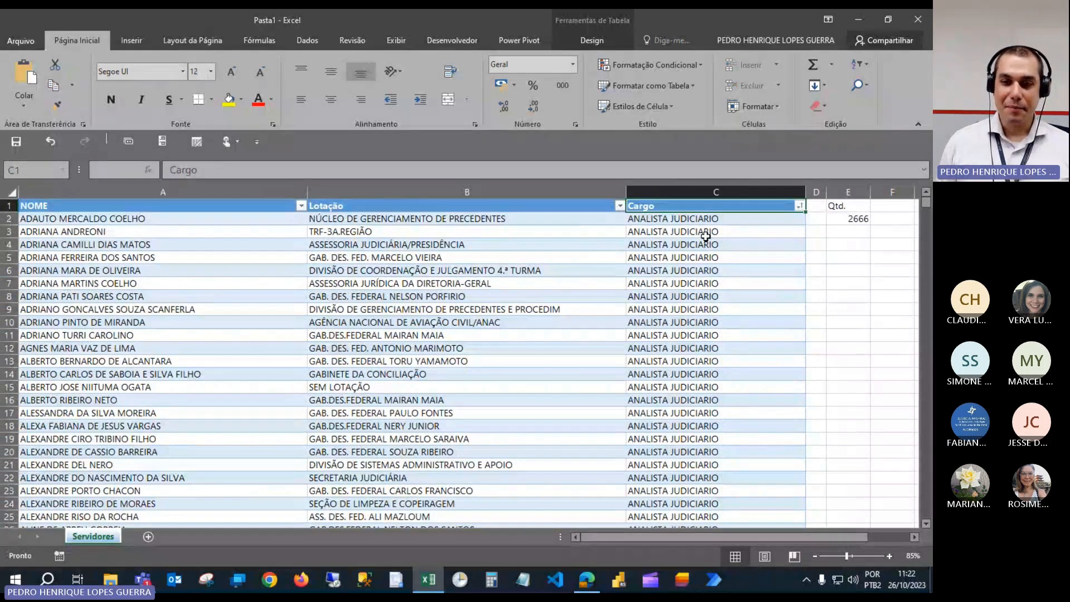
key(ctrl+Down)
key(Down)
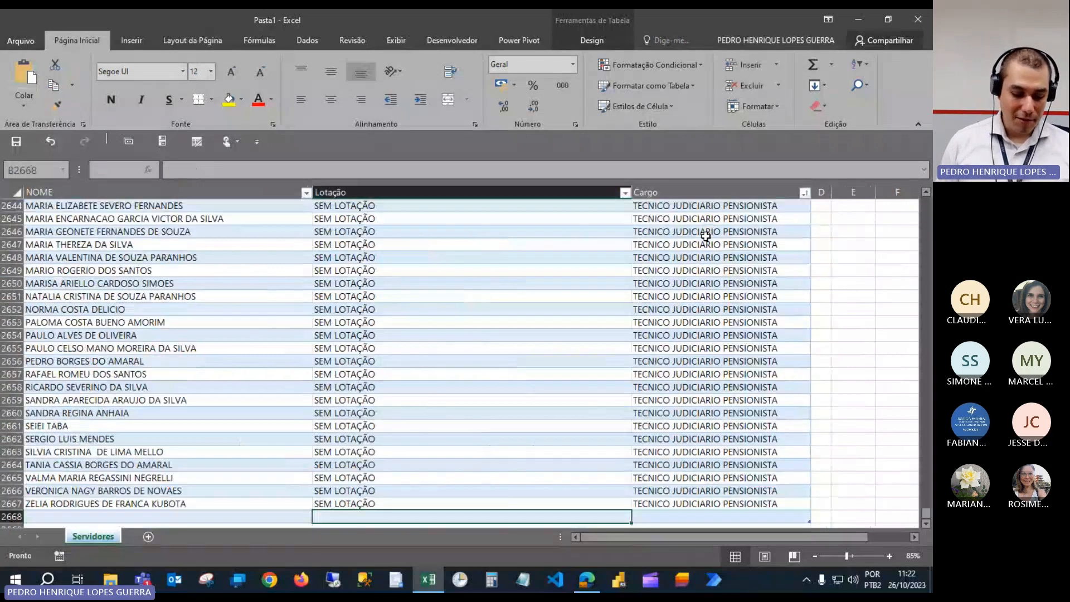
key(Left)
text(Toal)
key(BackSpace)
key(BackSpace)
text(tal)
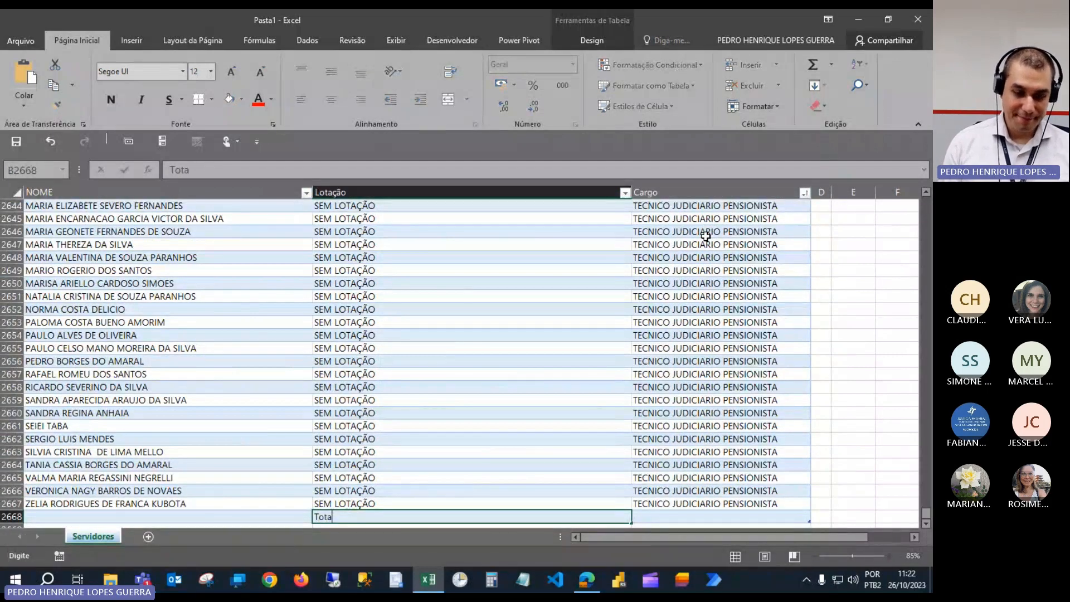
key(Tab)
Try to count the Cargo entries in cell C2668 with the formula =CONT.VALORES([Cargo]).
text(=)
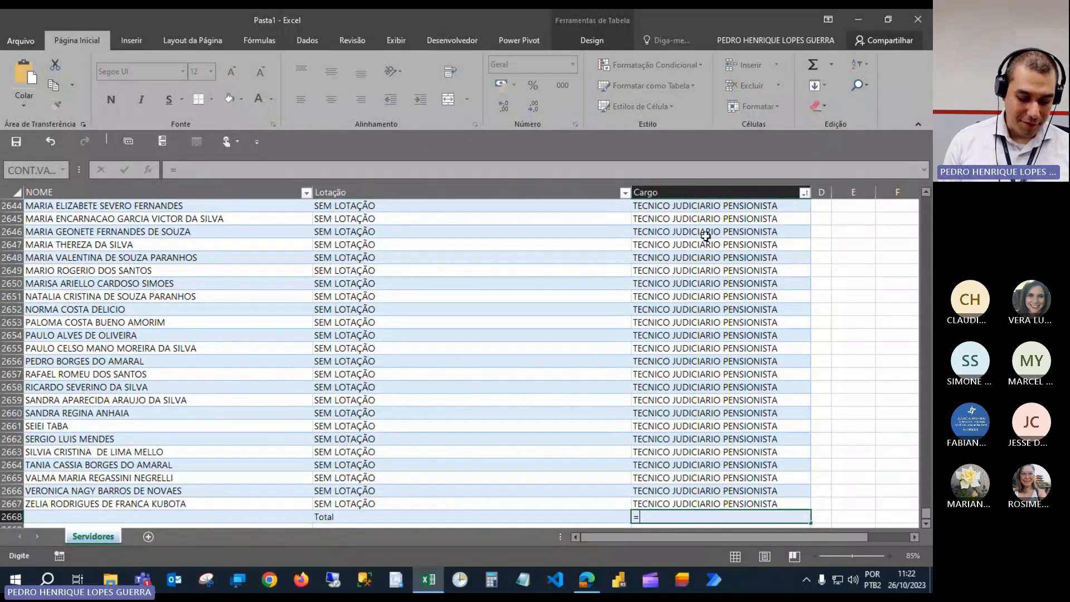
text(cont)
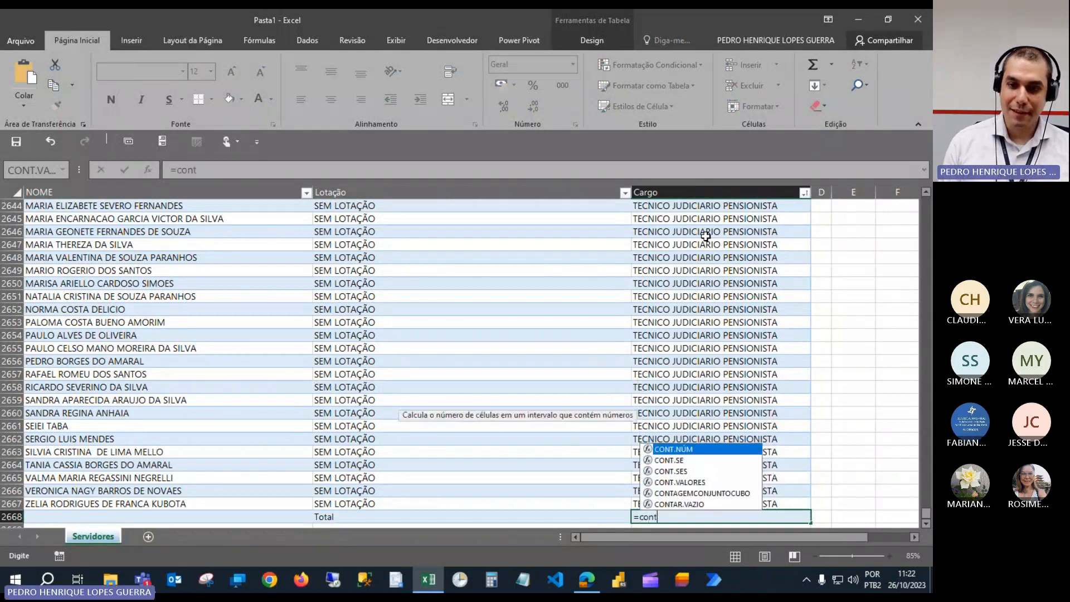
key(Down)
key(Down)
key(Down)
key(Tab)
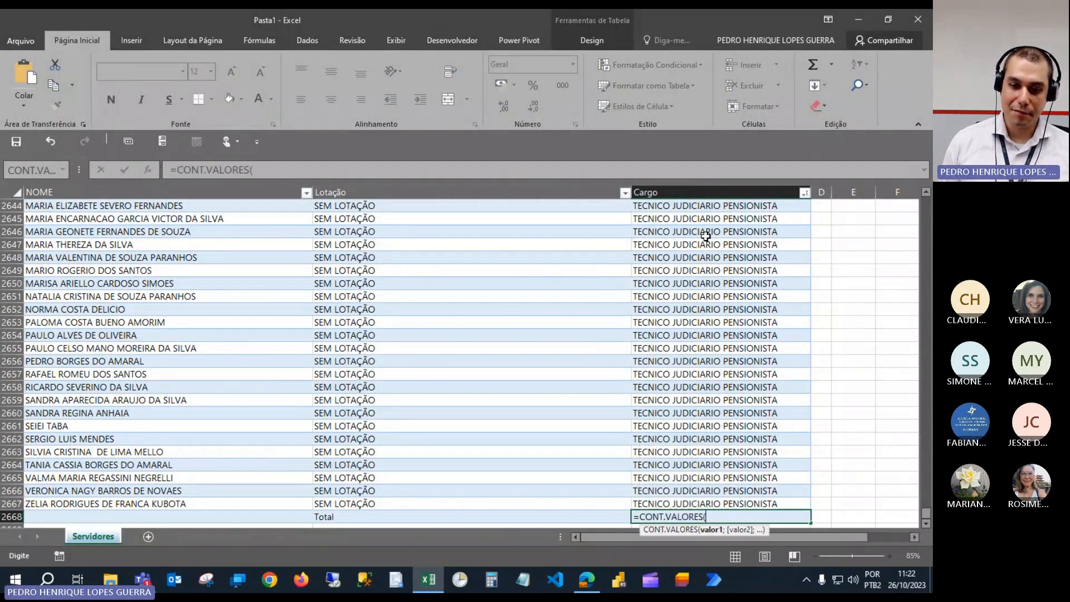
click(699, 185)
key(Return)
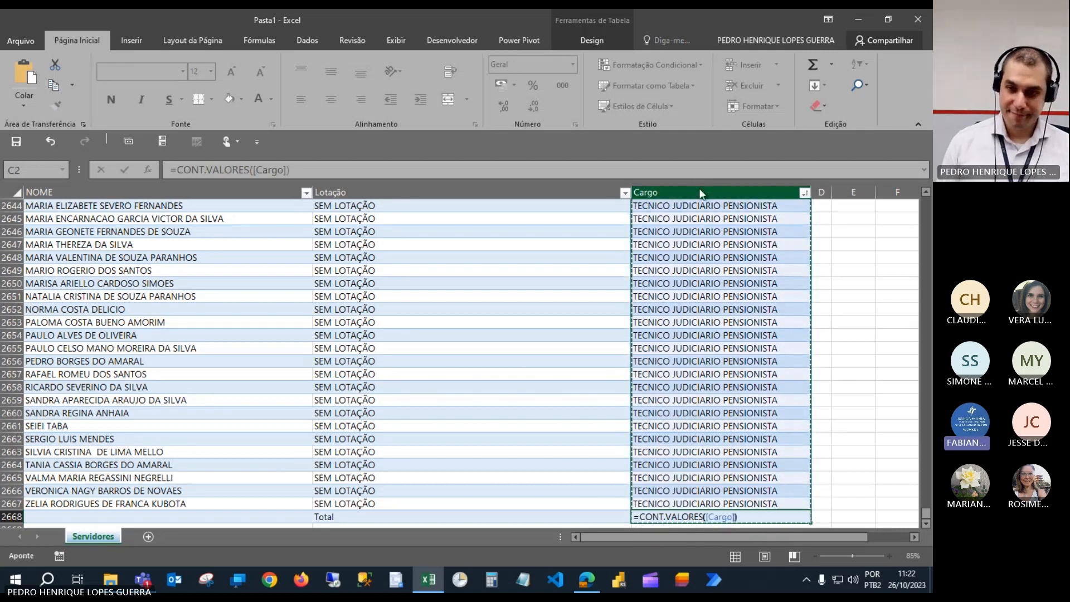
key(Return)
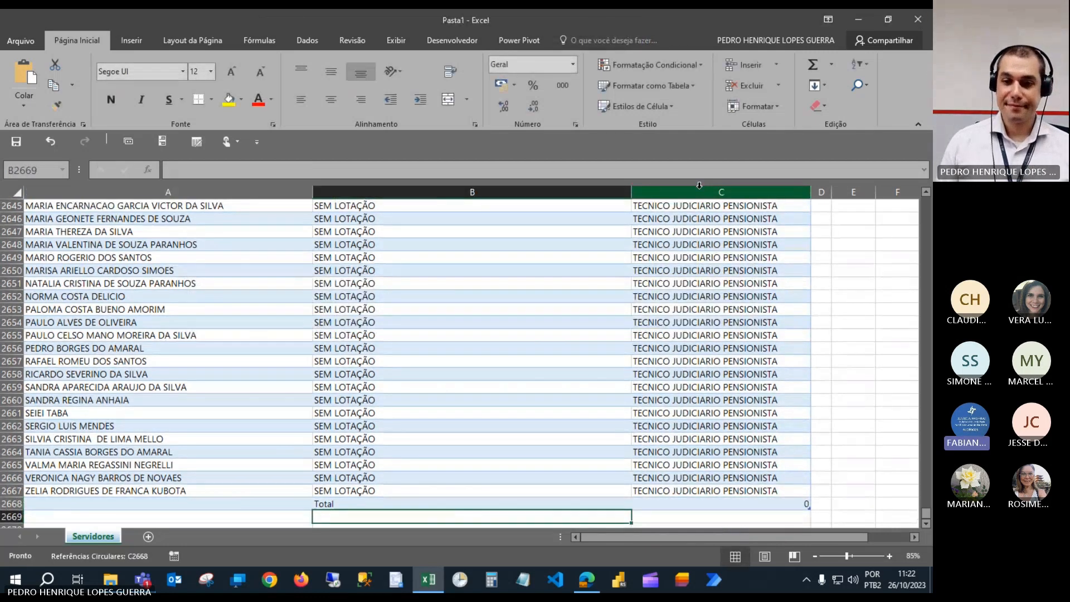
click(740, 311)
key(ctrl+Up)
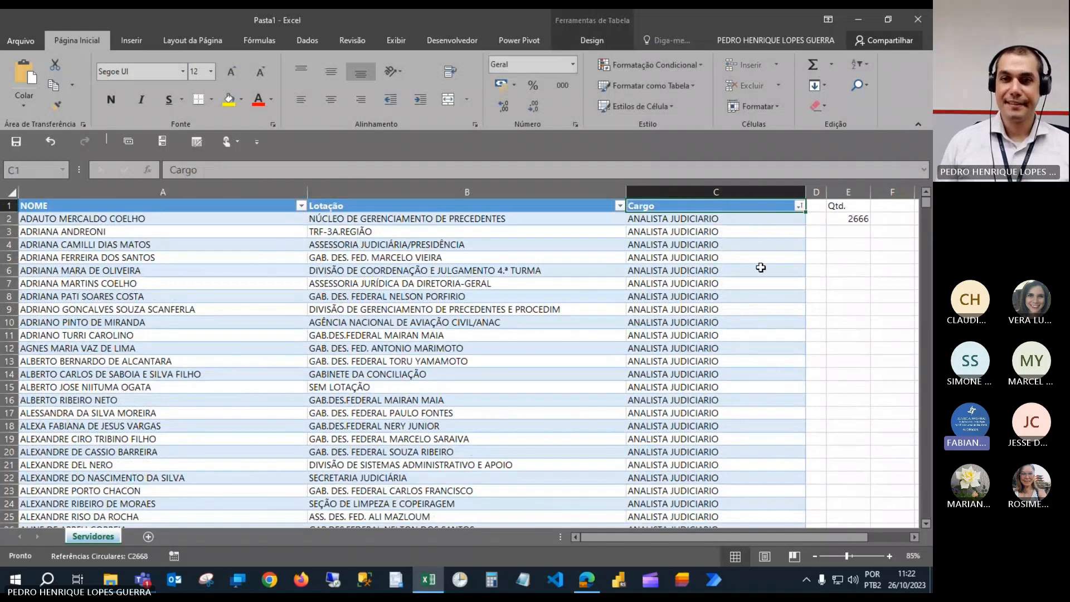
click(710, 217)
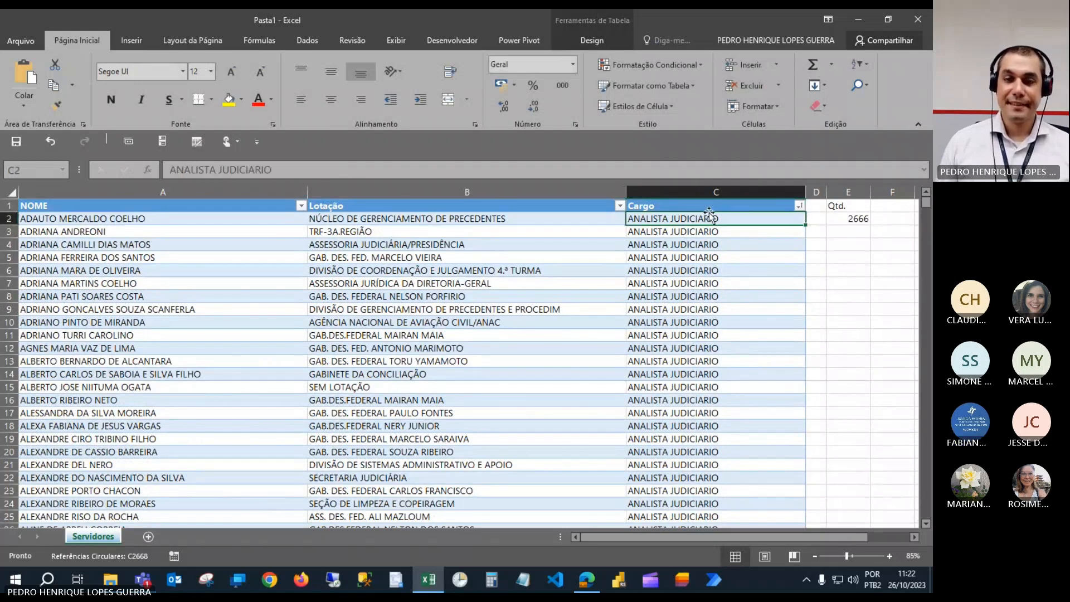
click(702, 206)
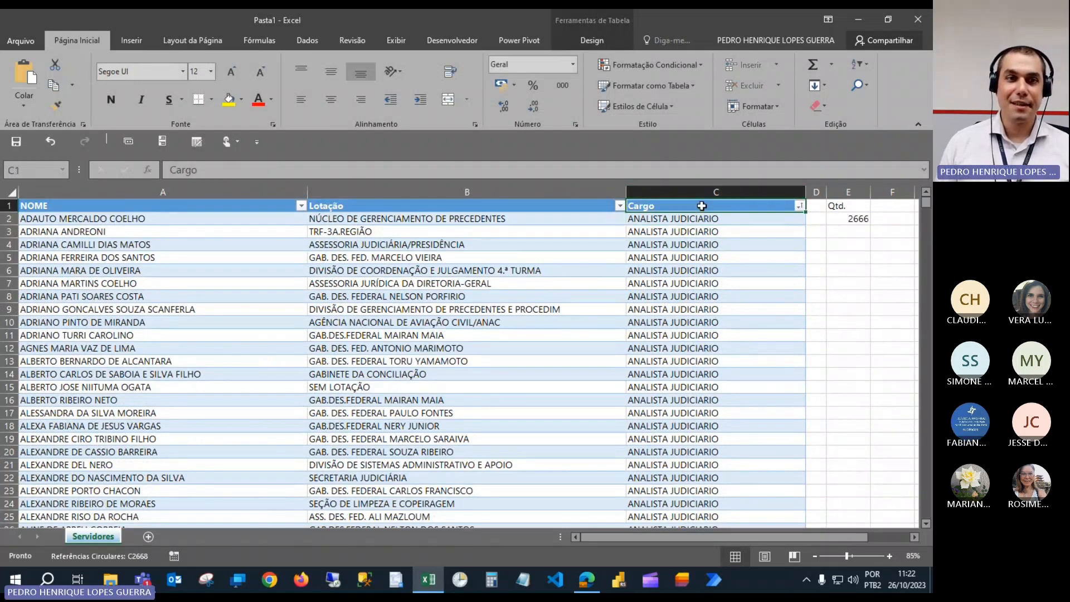
click(314, 41)
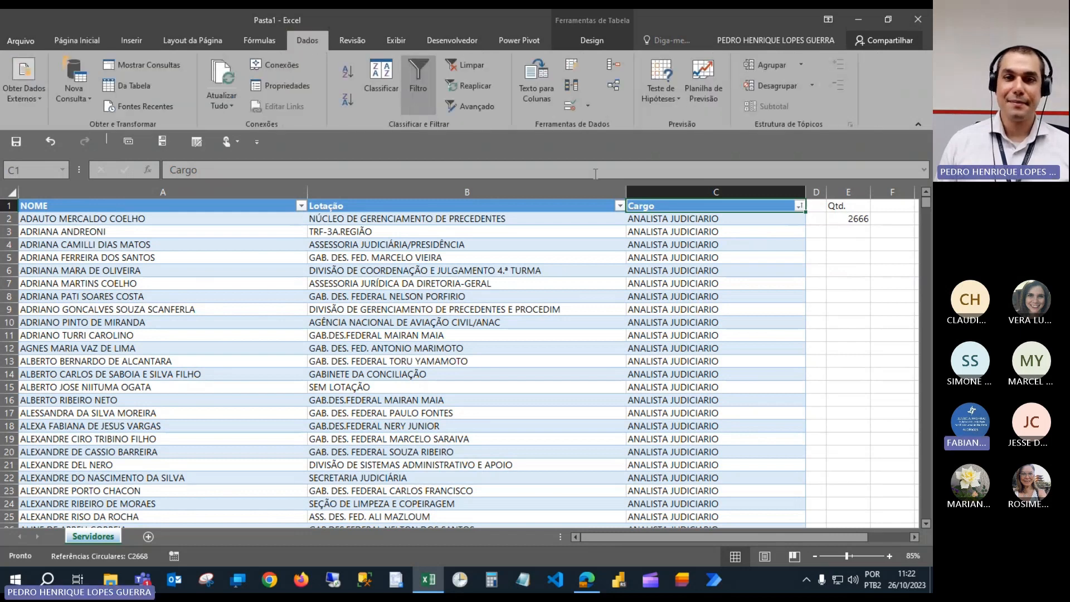
click(680, 244)
click(693, 297)
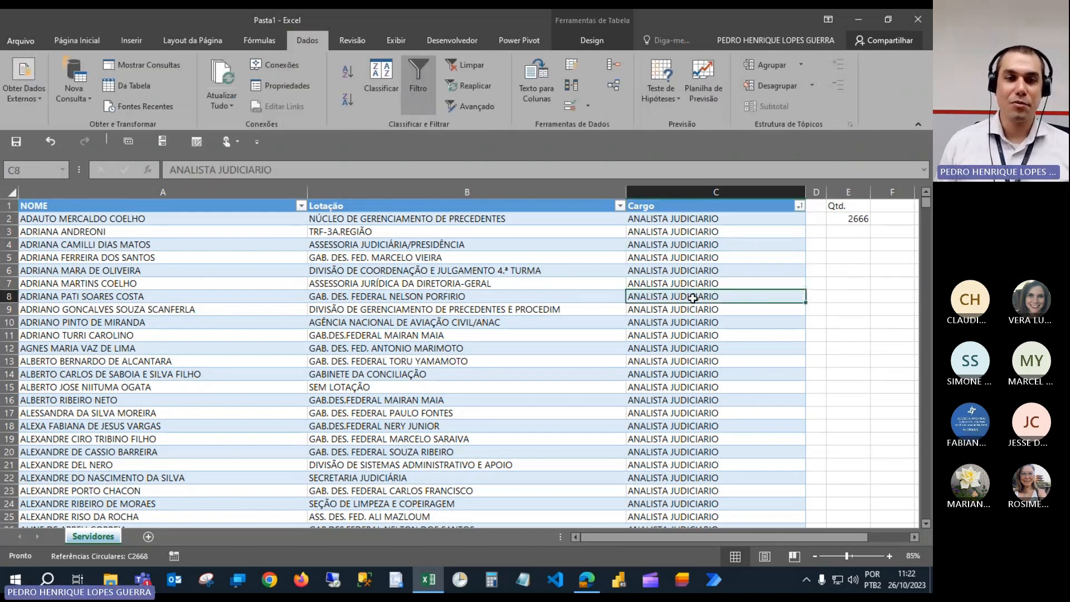
Clear the Total label and its count formula from cells B2668 and C2668, and return to cell A1.
key(ctrl+Down)
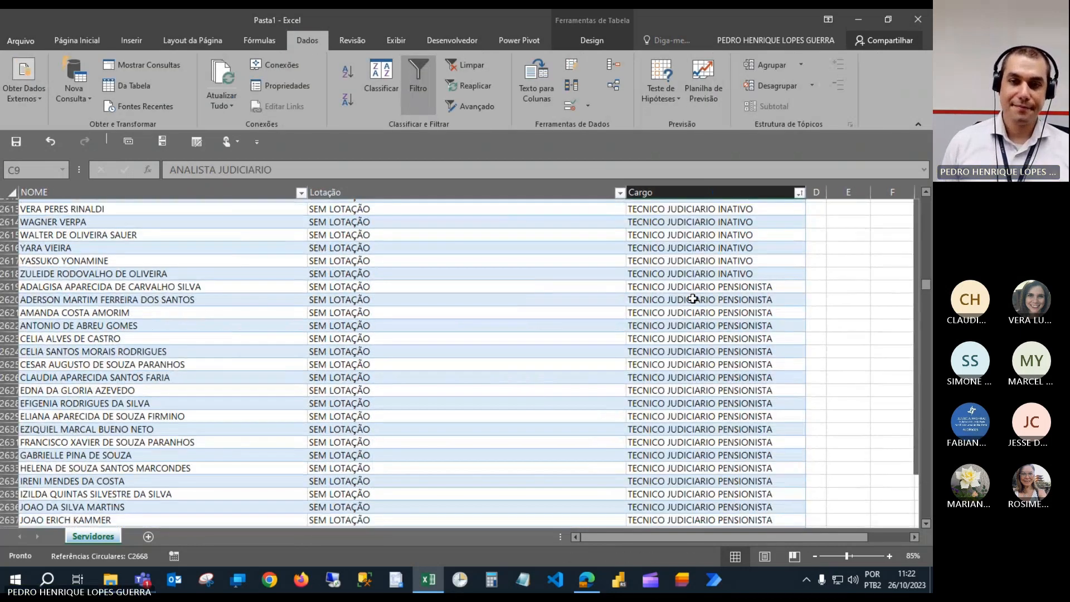
key(Delete)
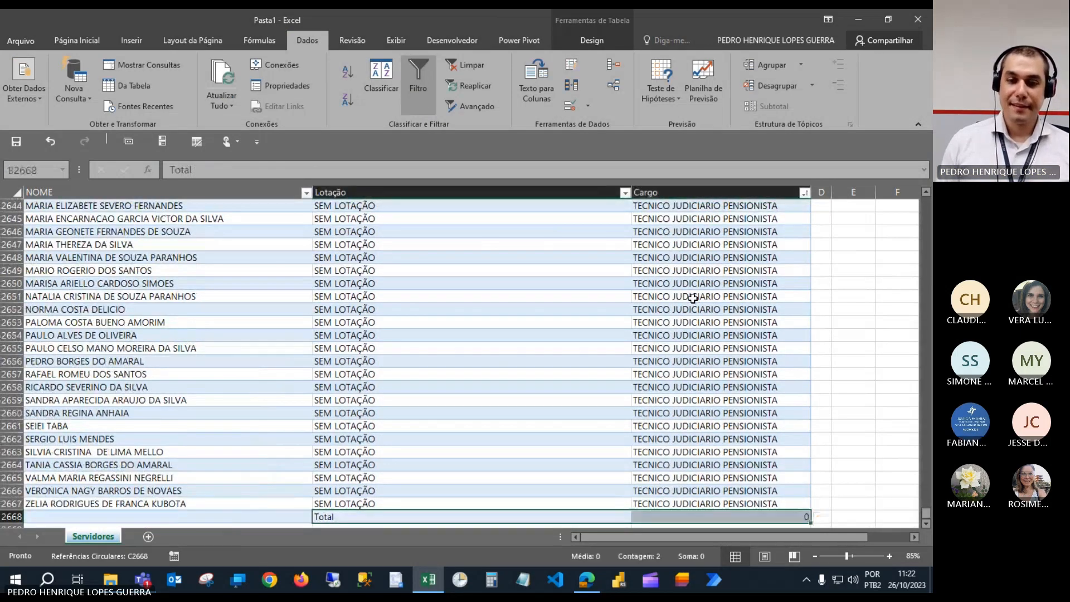
key(ctrl+Home)
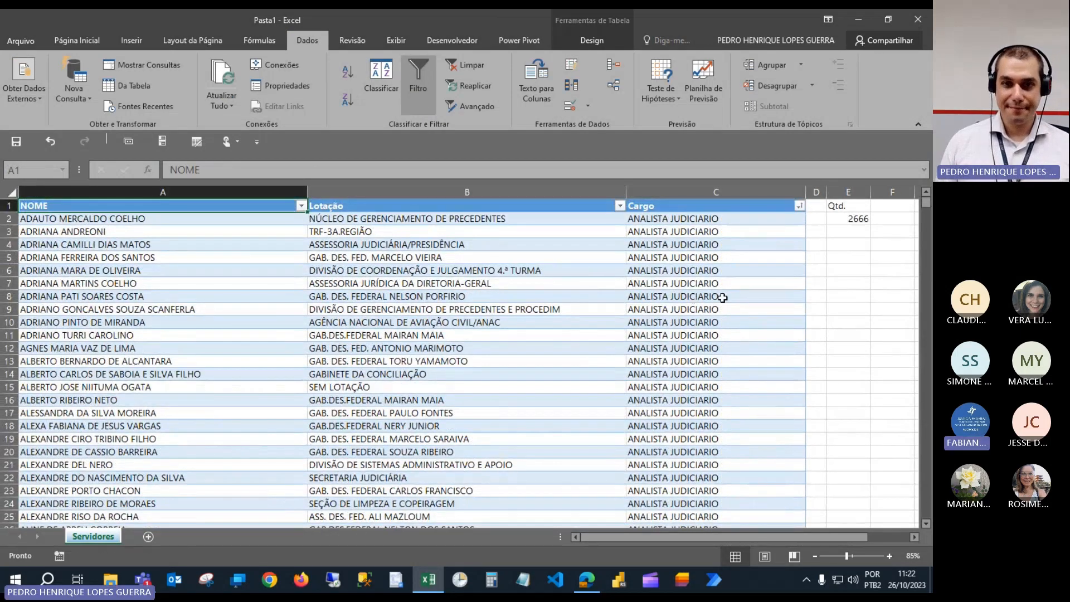
click(717, 240)
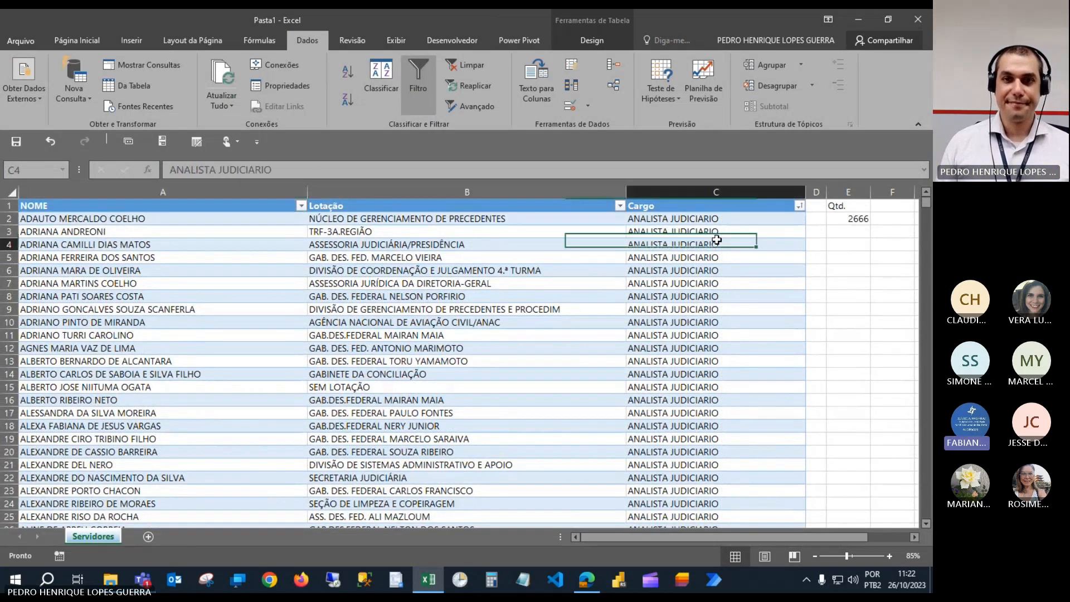
click(523, 189)
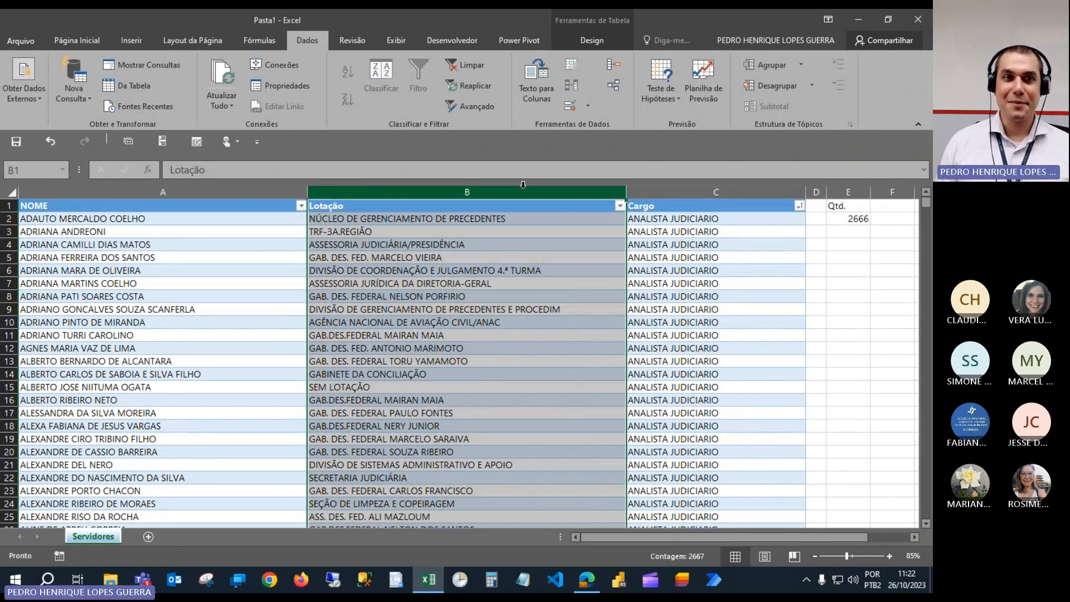
drag(259, 192, 693, 186)
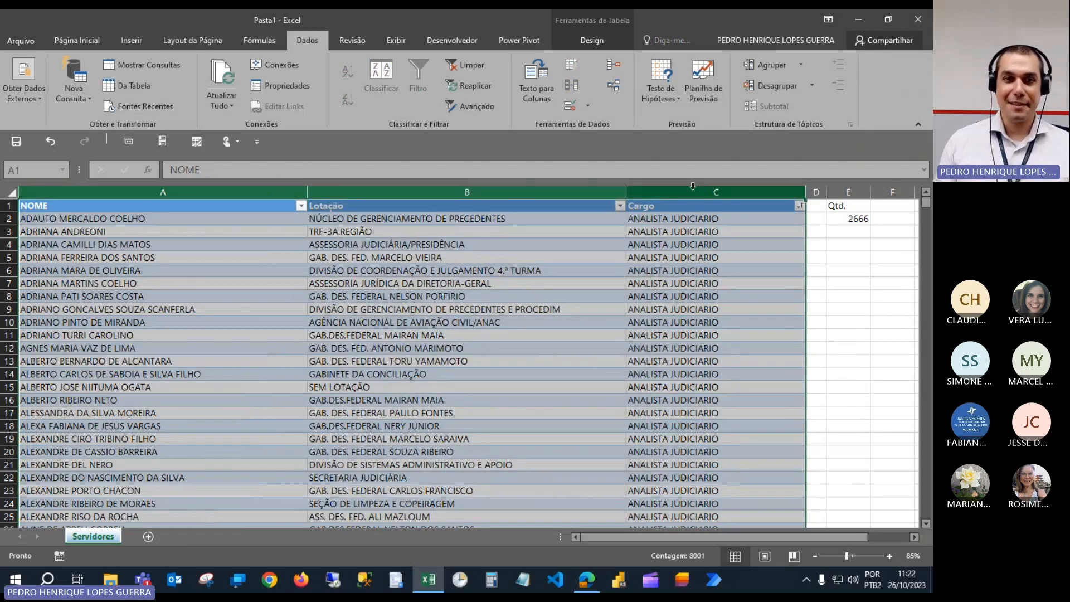
click(503, 272)
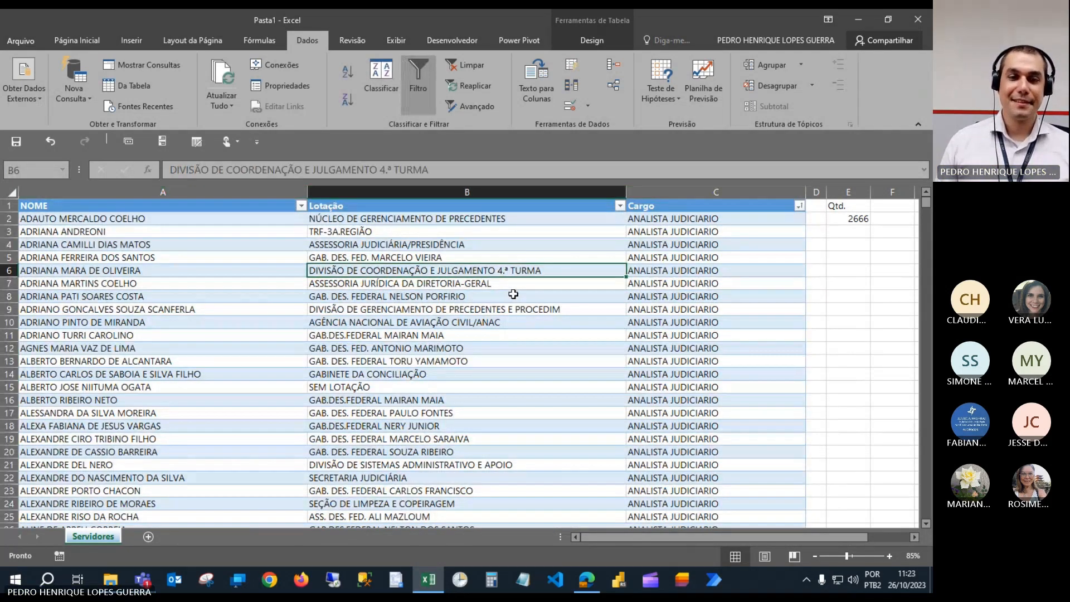
click(742, 322)
click(251, 283)
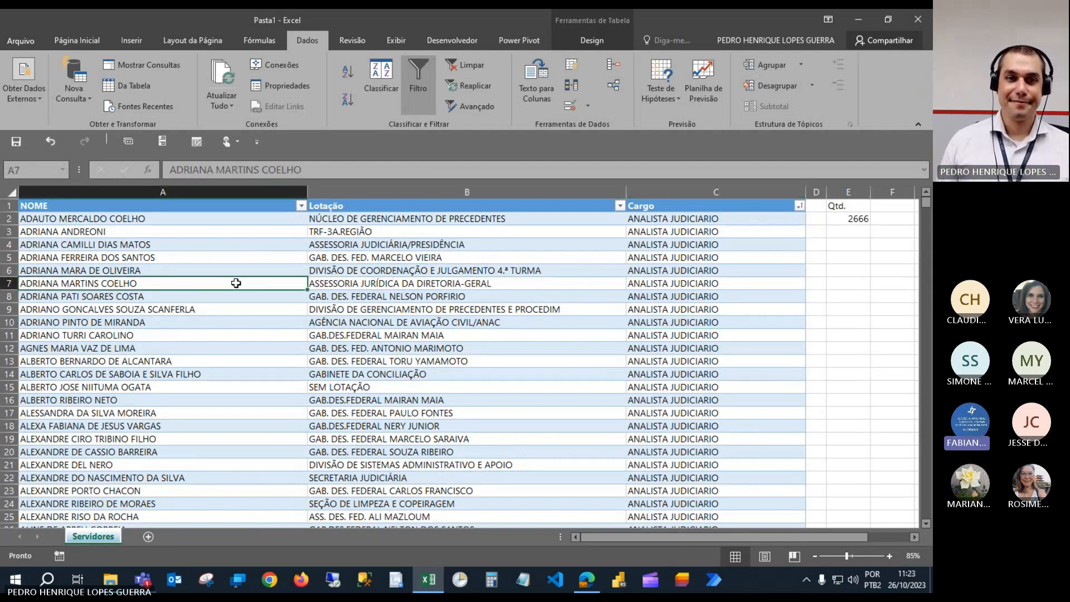
click(386, 75)
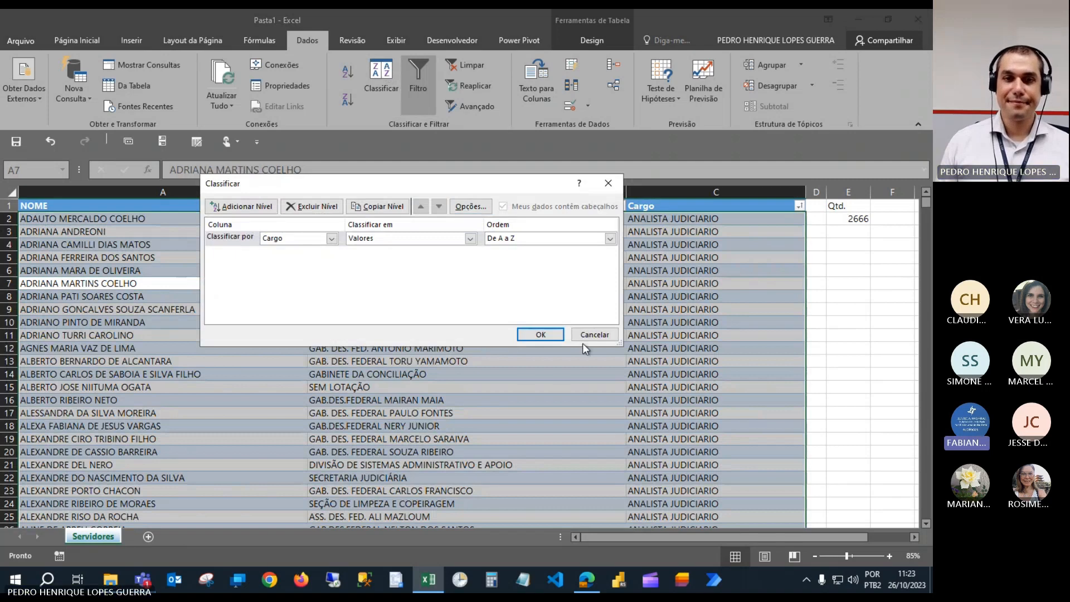
click(603, 335)
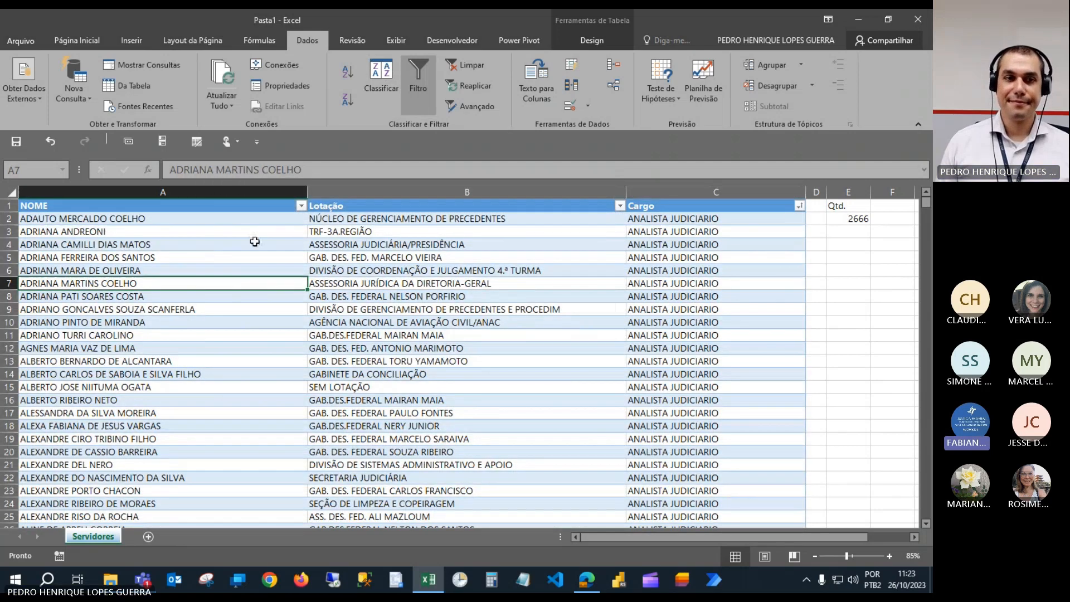
click(235, 215)
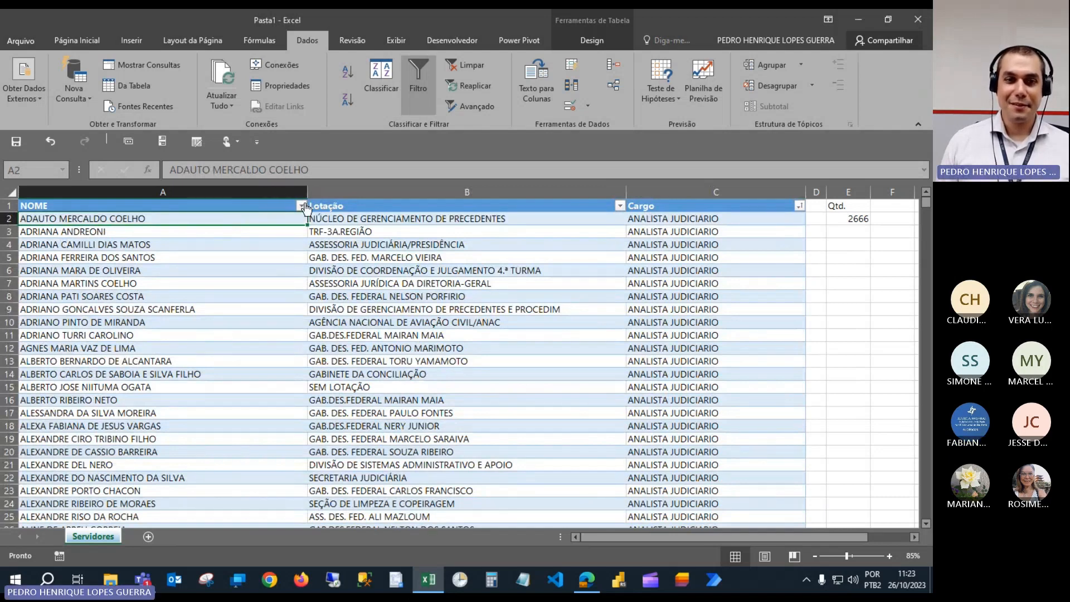
click(102, 42)
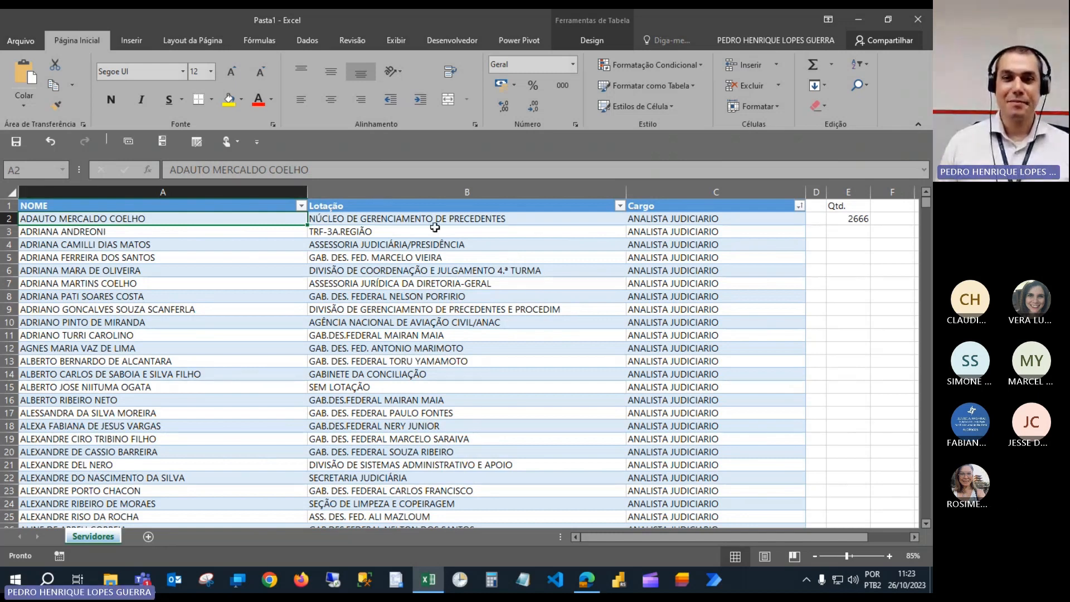
Examine the end of the table and the row after its last record, and return to the first records.
click(480, 219)
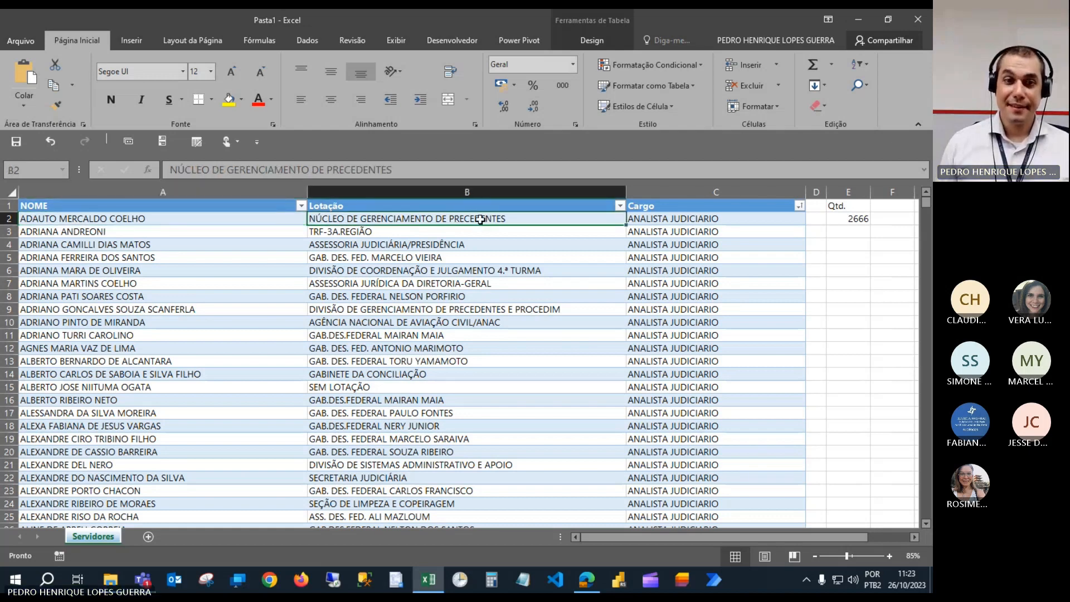
key(ctrl+Down)
scroll(481, 219, down, 4)
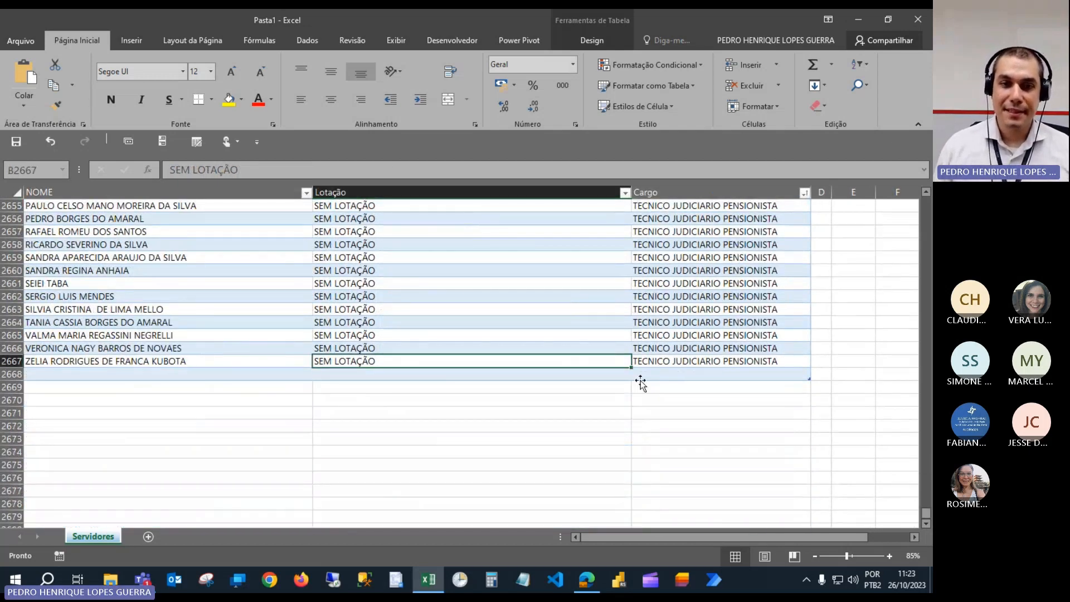
click(559, 376)
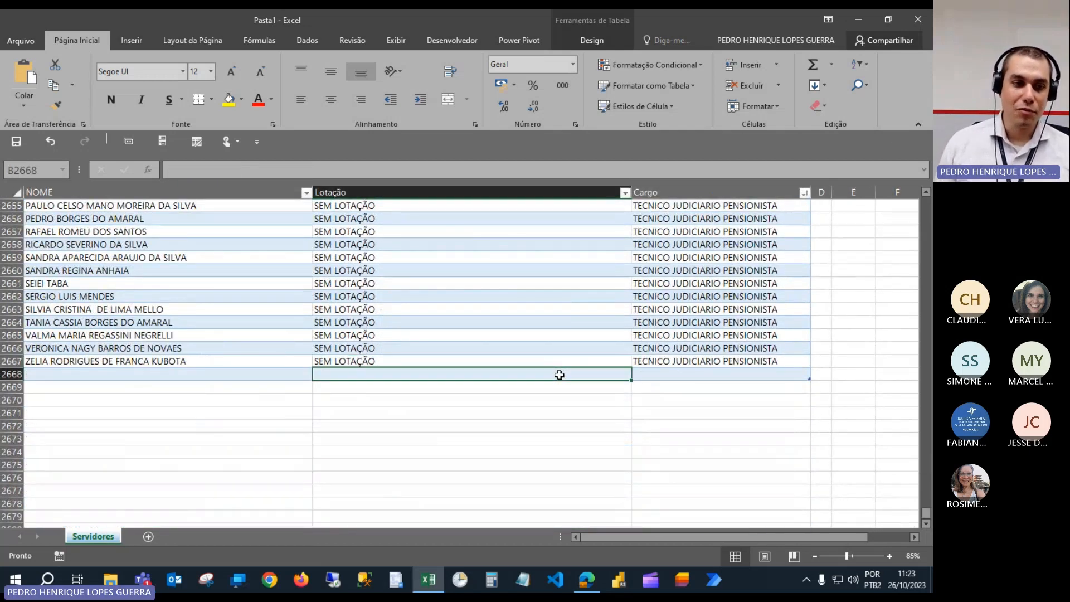
scroll(559, 376, up, 20)
scroll(559, 375, up, 20)
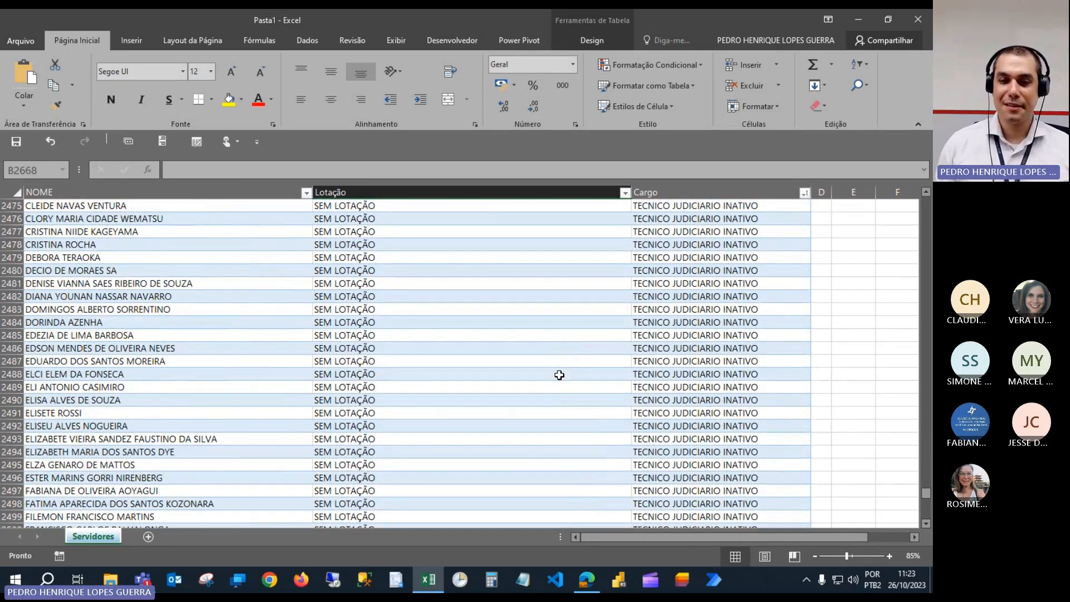
key(ctrl+Home)
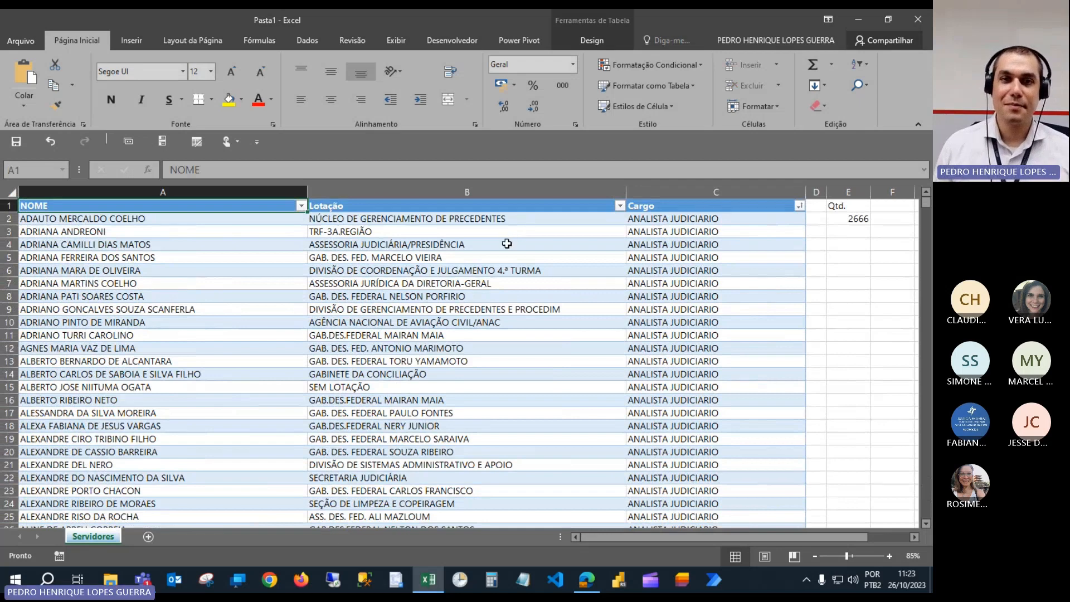
click(507, 243)
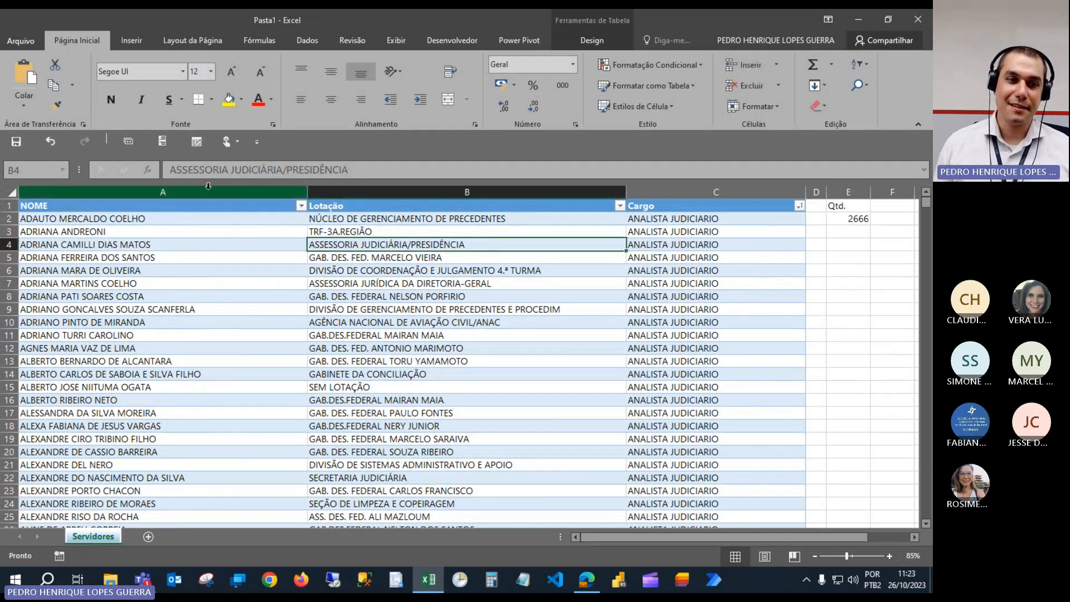
Check the extent of columns NOME, Lotação and Cargo down to their last records, and return to cell B2.
drag(208, 185, 662, 205)
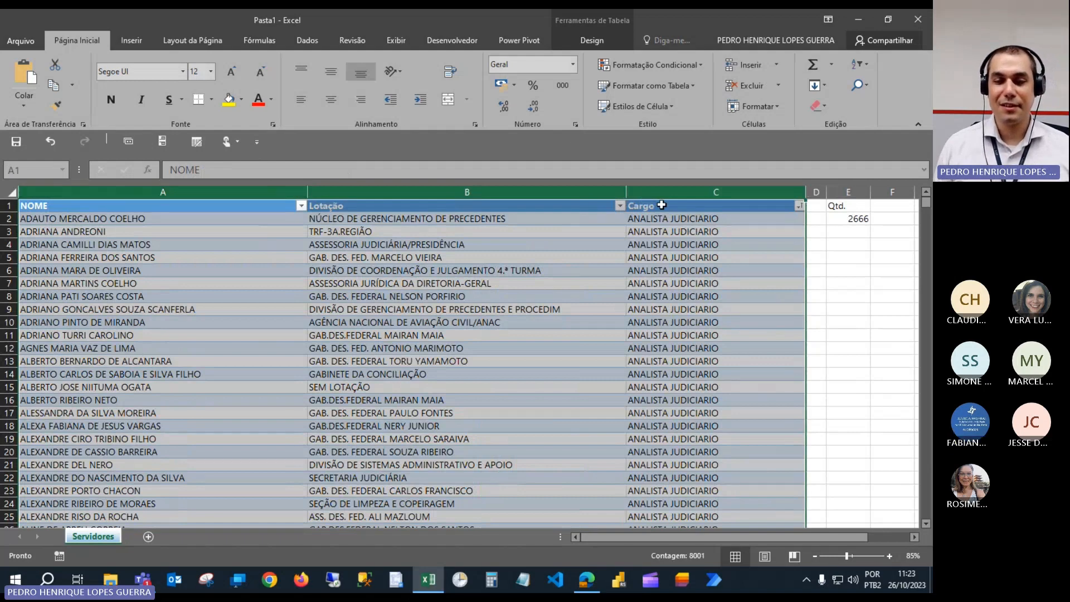
key(ctrl+Down)
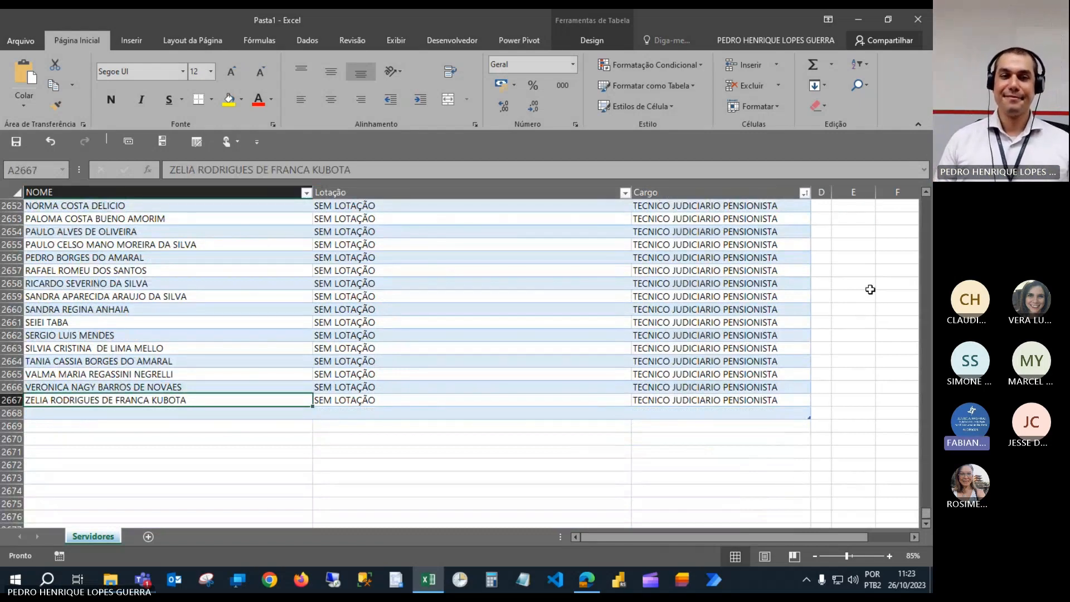
scroll(701, 396, up, 5)
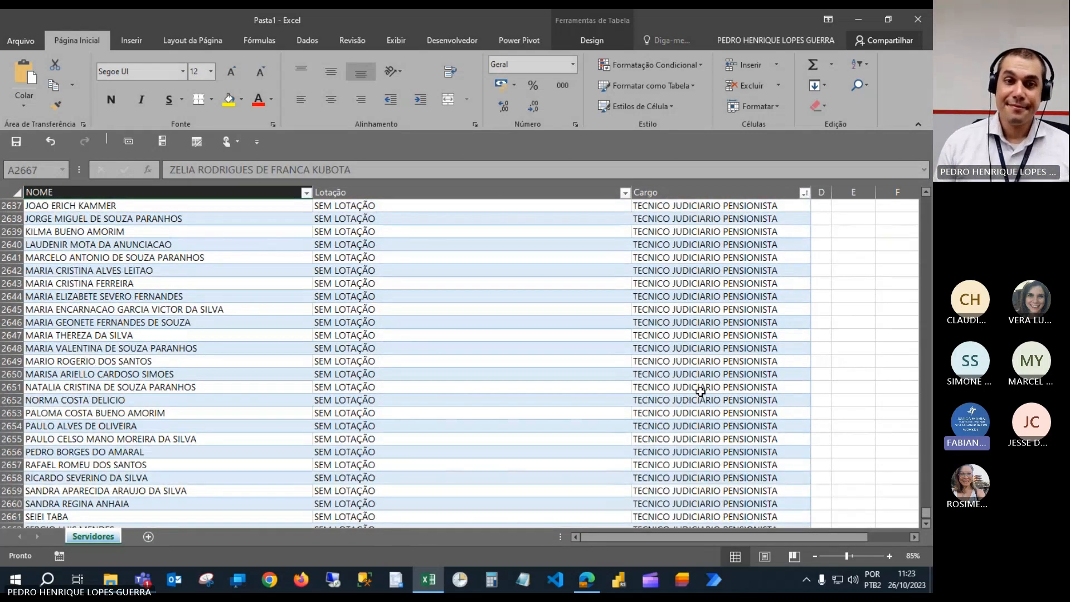
key(ctrl+Up)
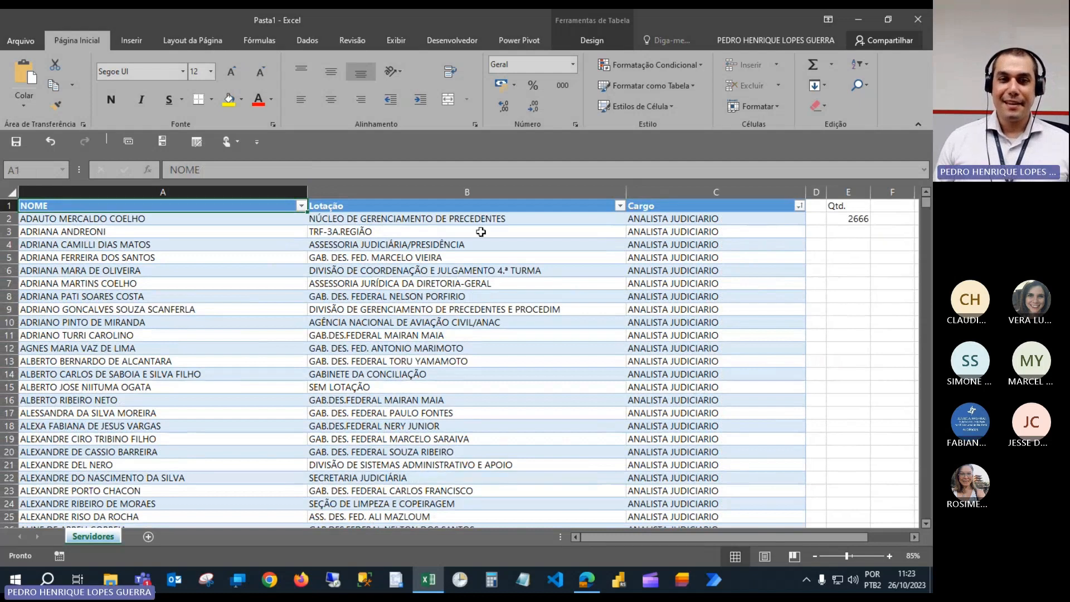
click(451, 219)
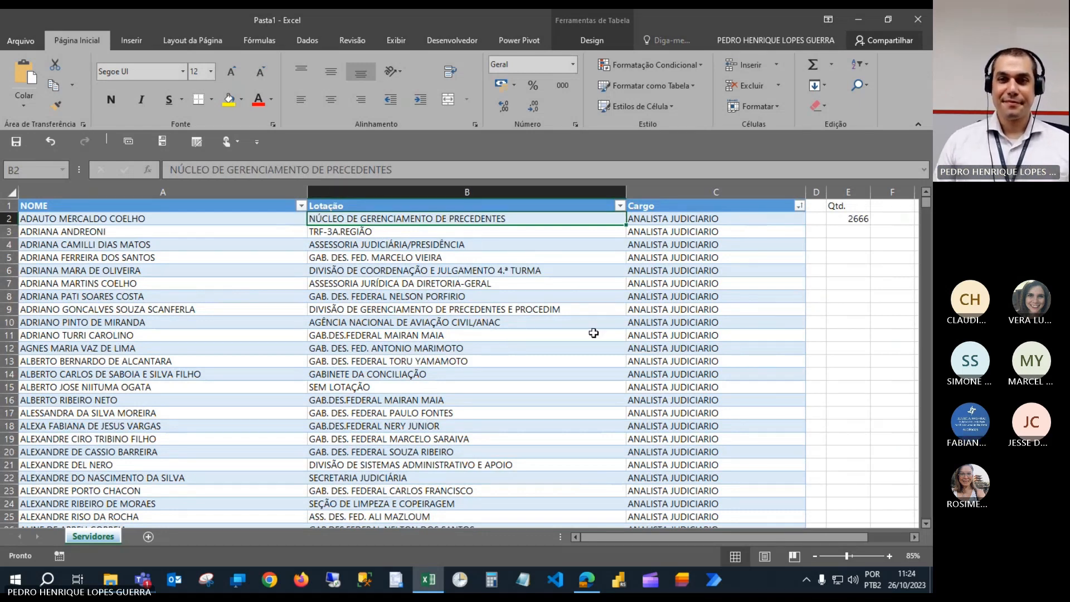
Move the Qtd. label and its count formula down one row, to cells E2:E3.
click(834, 223)
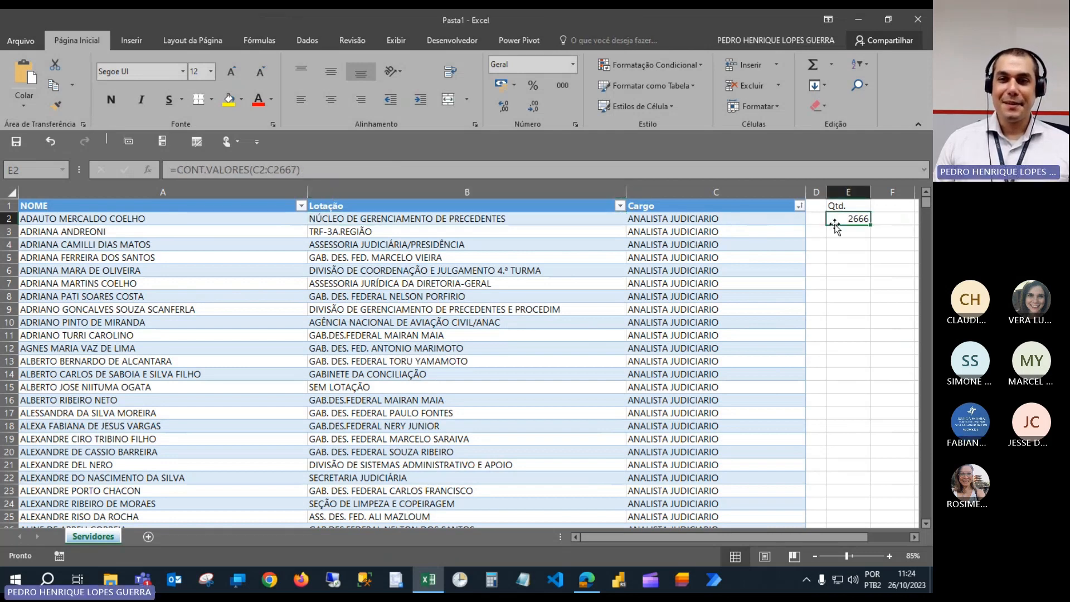
click(845, 203)
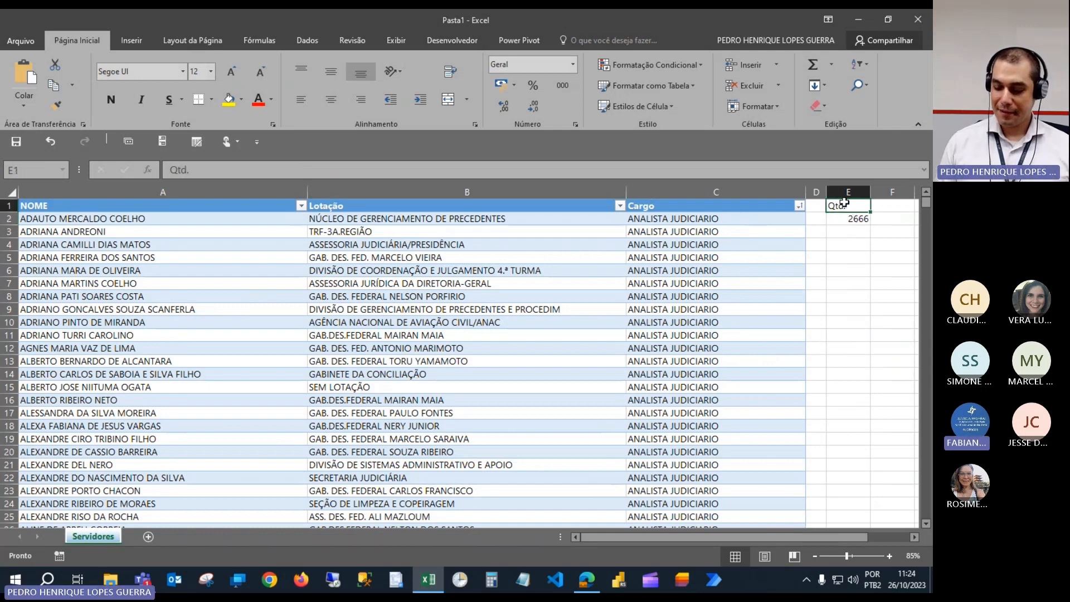
drag(844, 203, 844, 241)
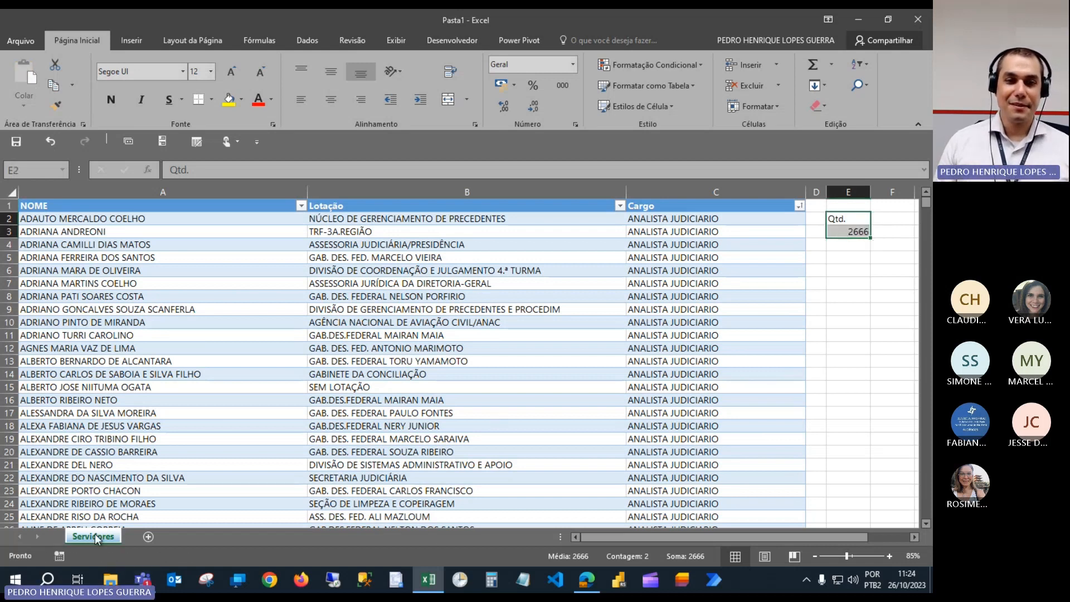
click(147, 537)
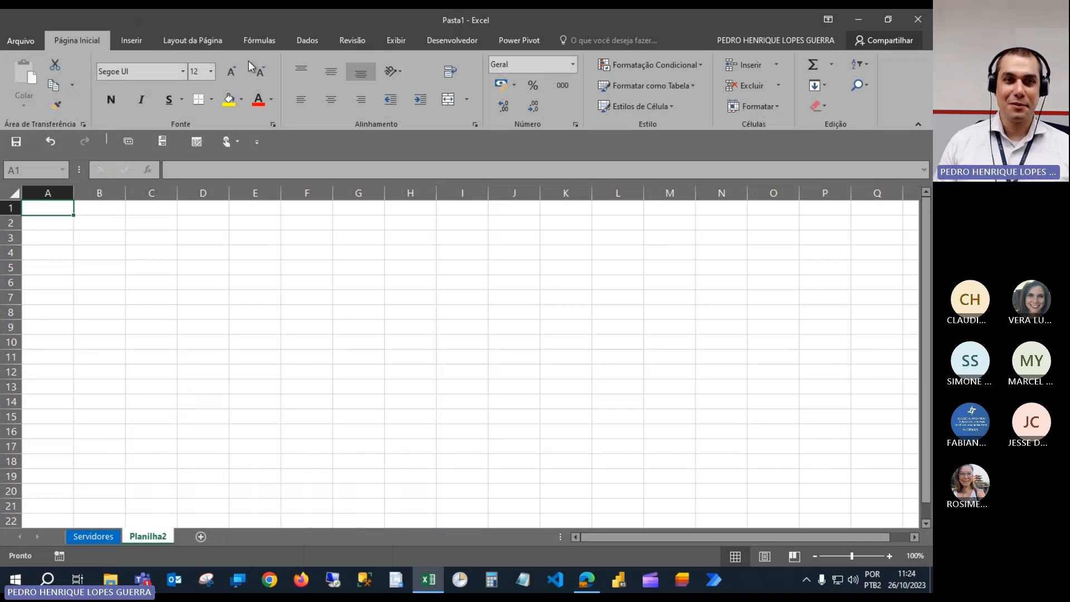
click(299, 41)
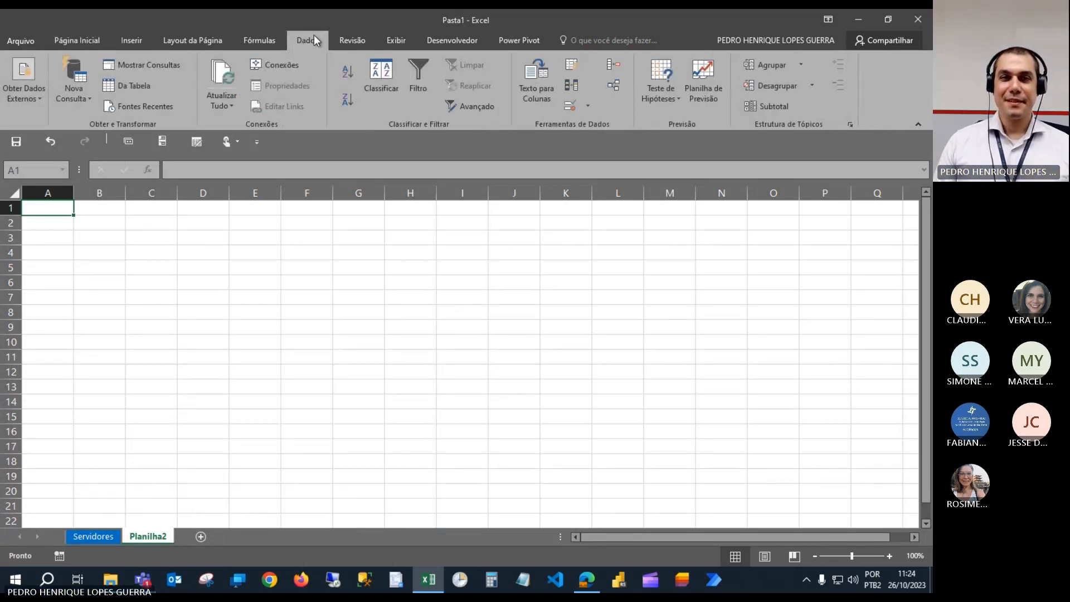
click(39, 99)
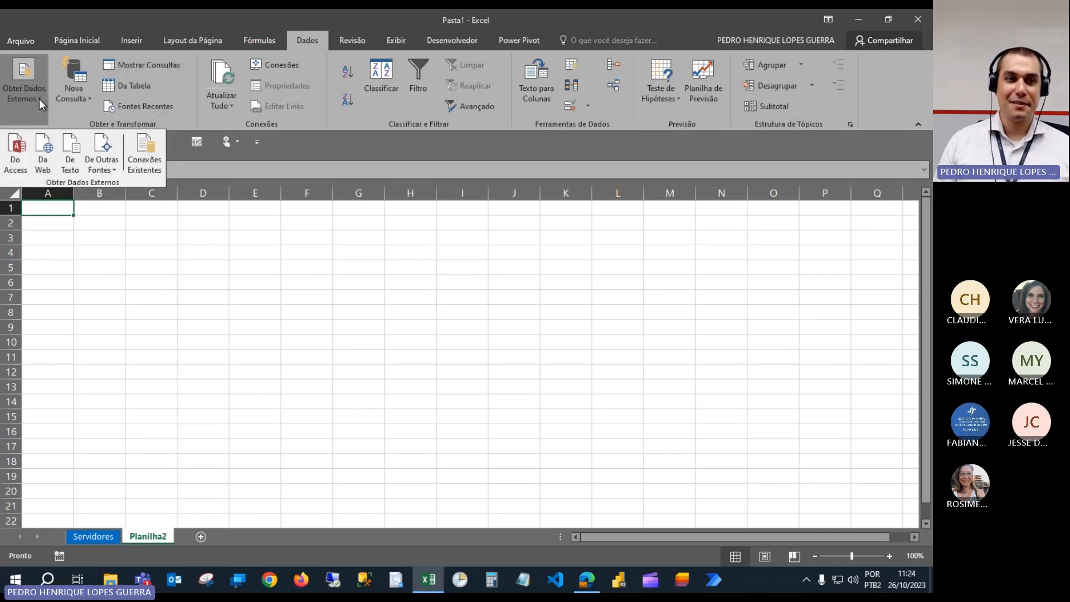
click(72, 167)
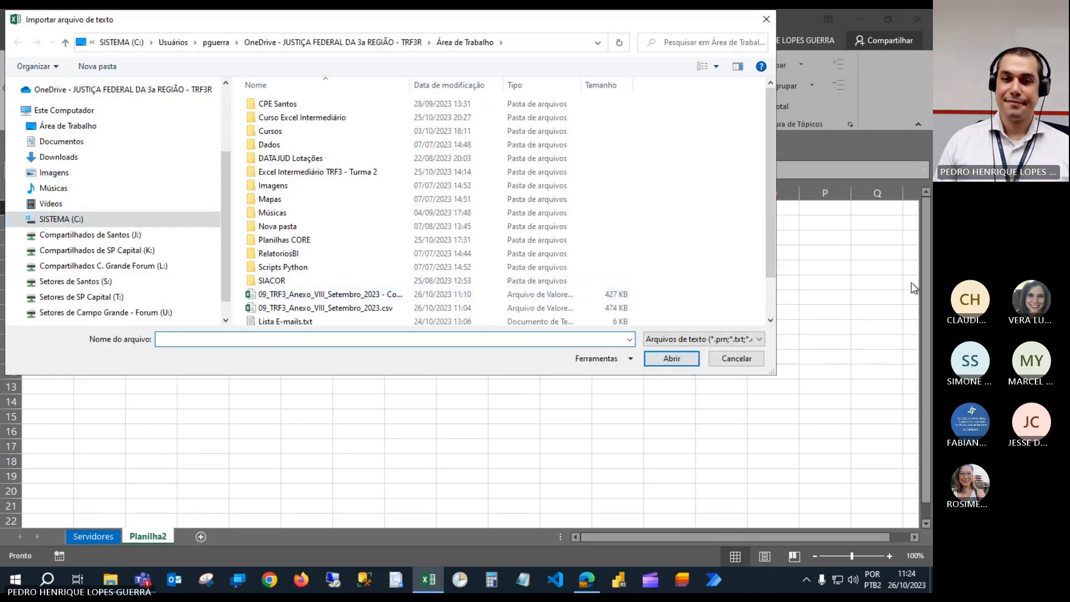
scroll(774, 248, down, 1)
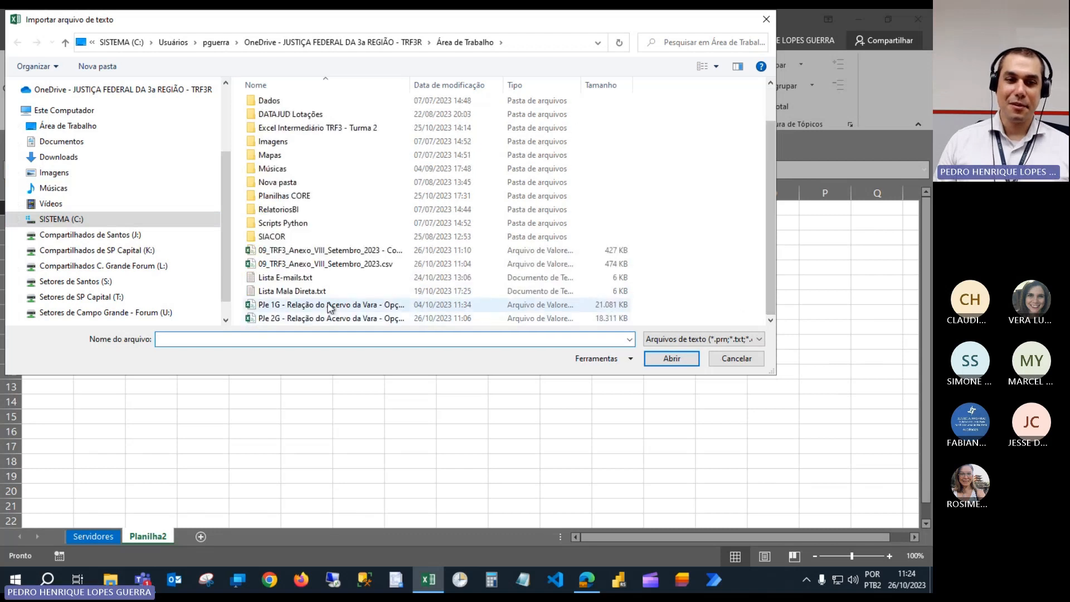
click(321, 319)
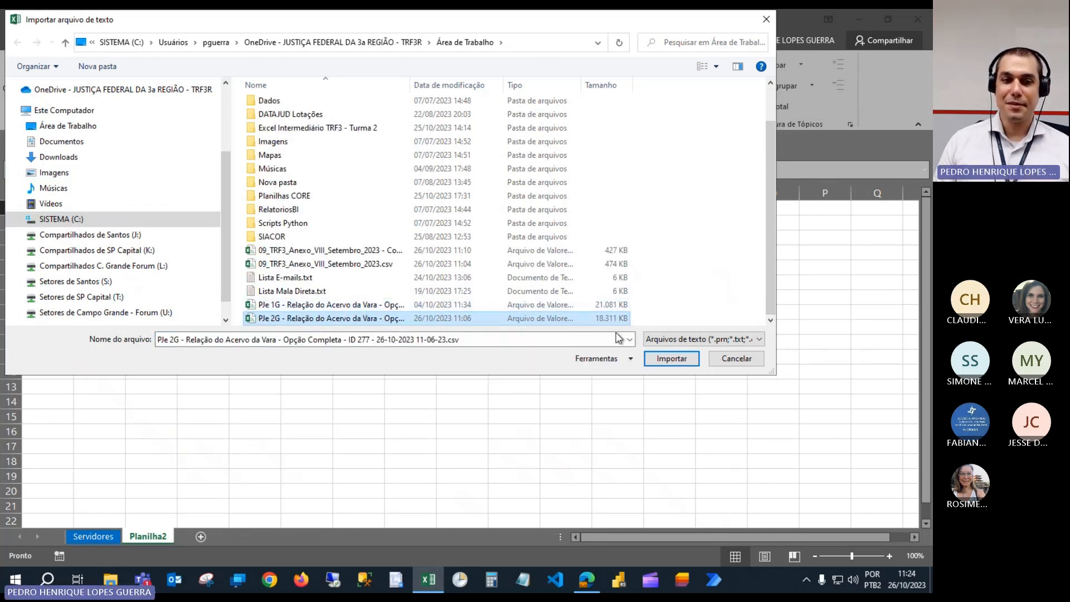
click(664, 358)
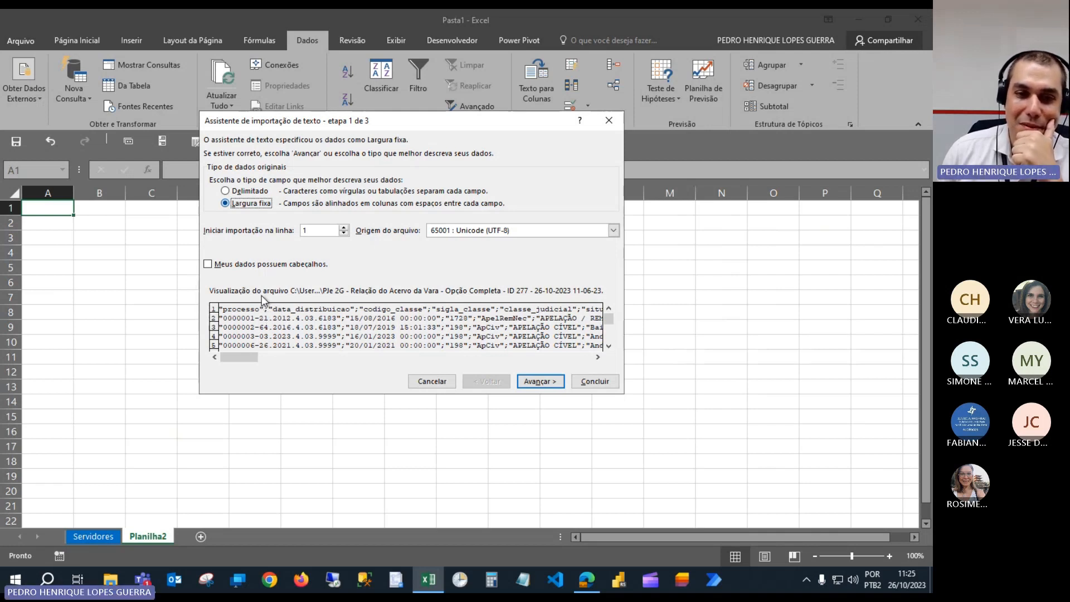
Define the imported data as delimited (Delimitado) and add the semicolon (Ponto e vírgula) as a delimiter alongside Tabulação.
click(260, 191)
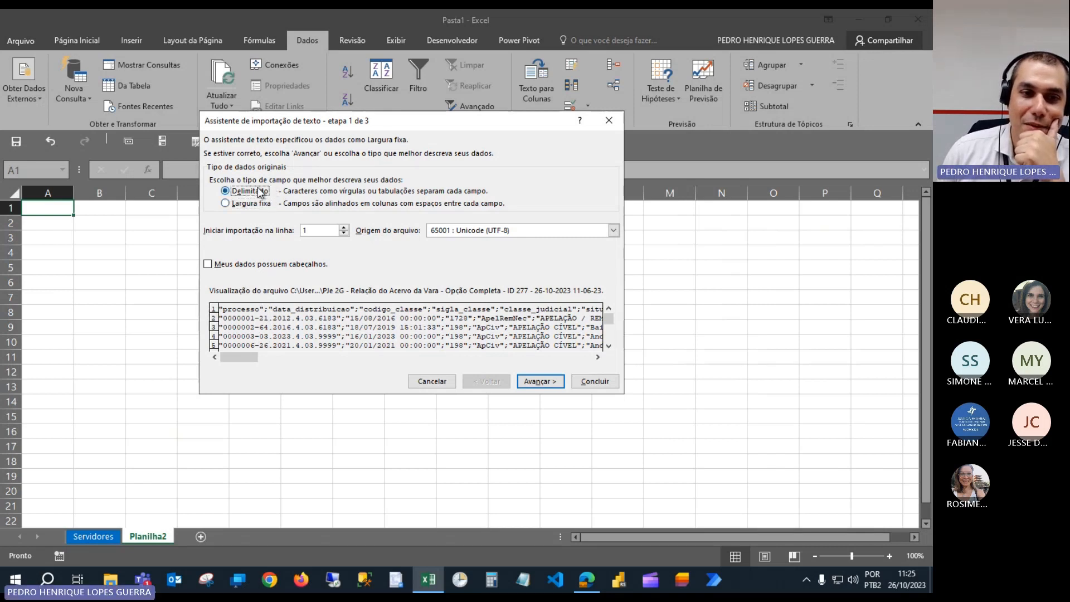
click(249, 267)
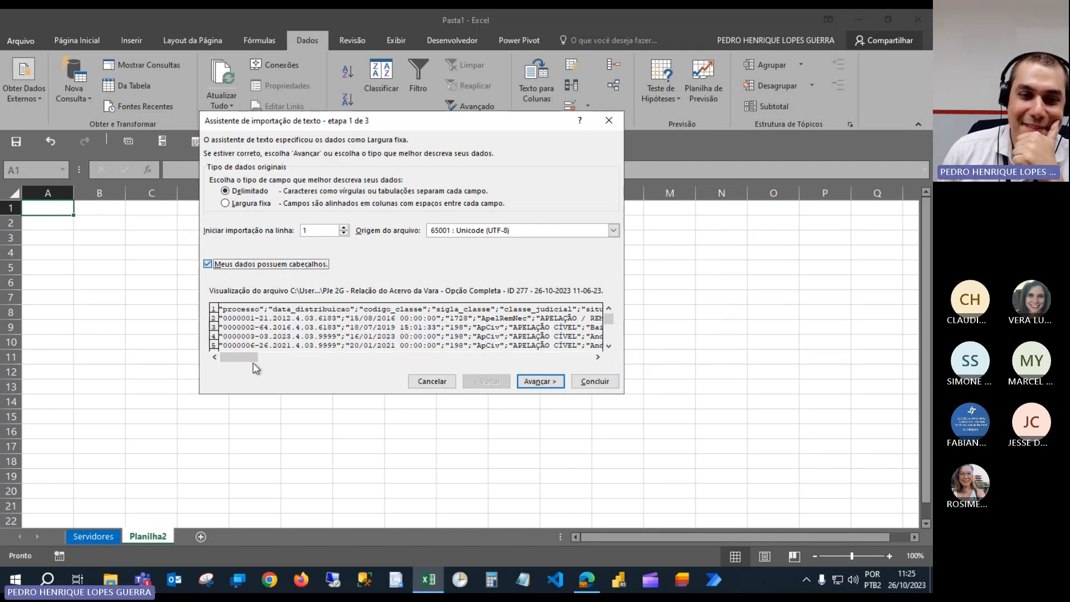
mouse_move(247, 354)
mouse_down()
mouse_move(302, 353)
mouse_move(230, 360)
mouse_up()
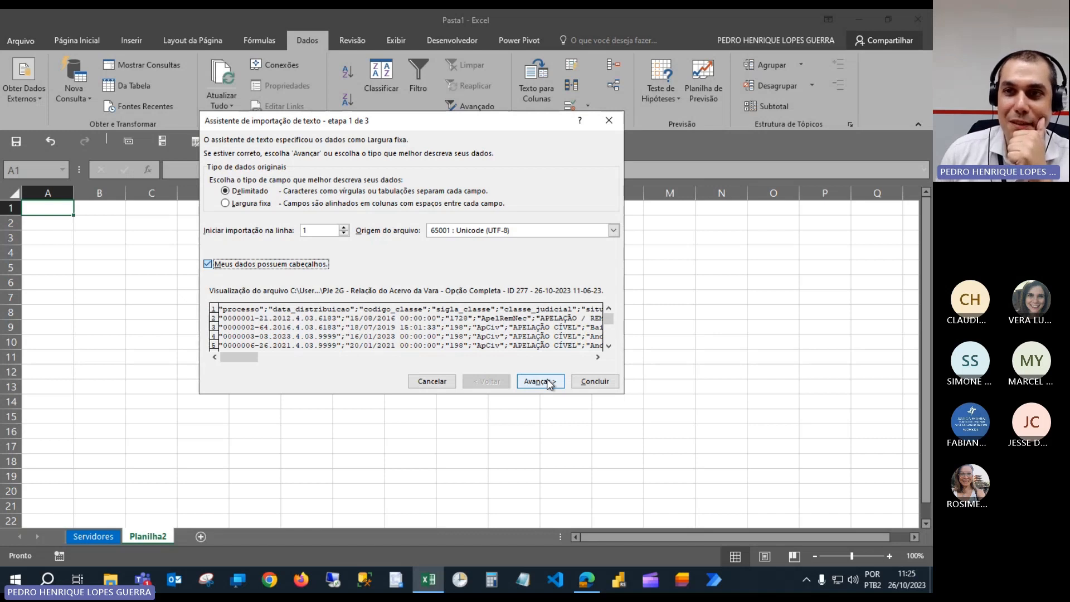
key(space)
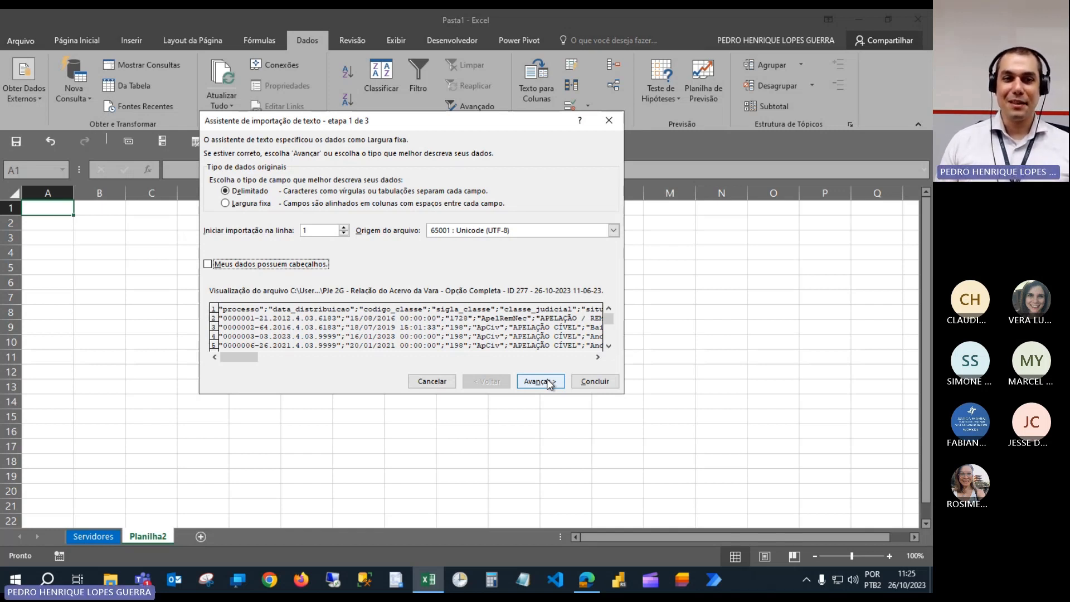
click(539, 382)
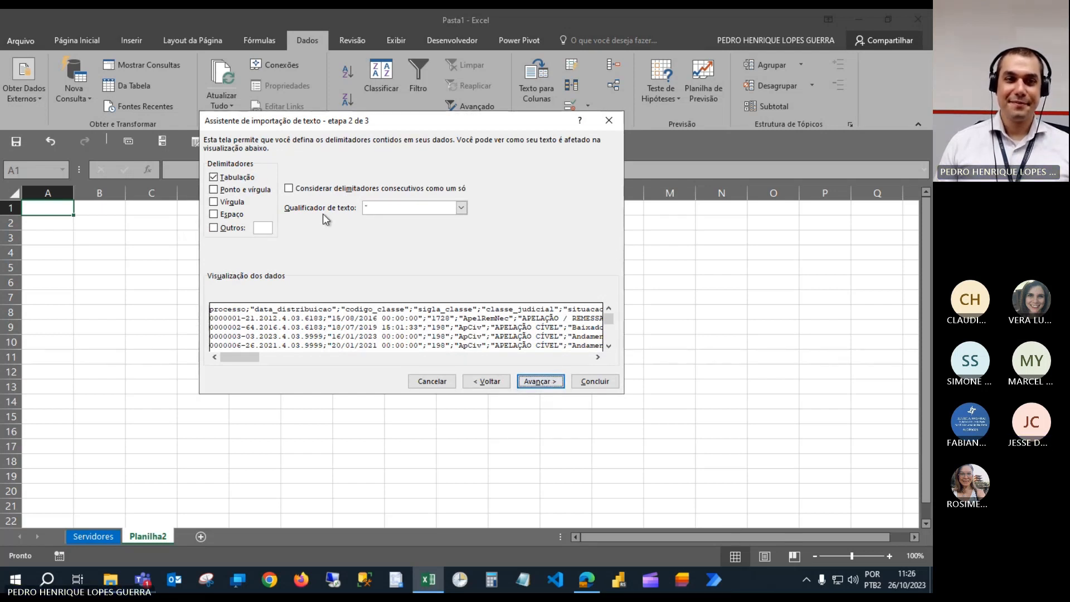
click(240, 190)
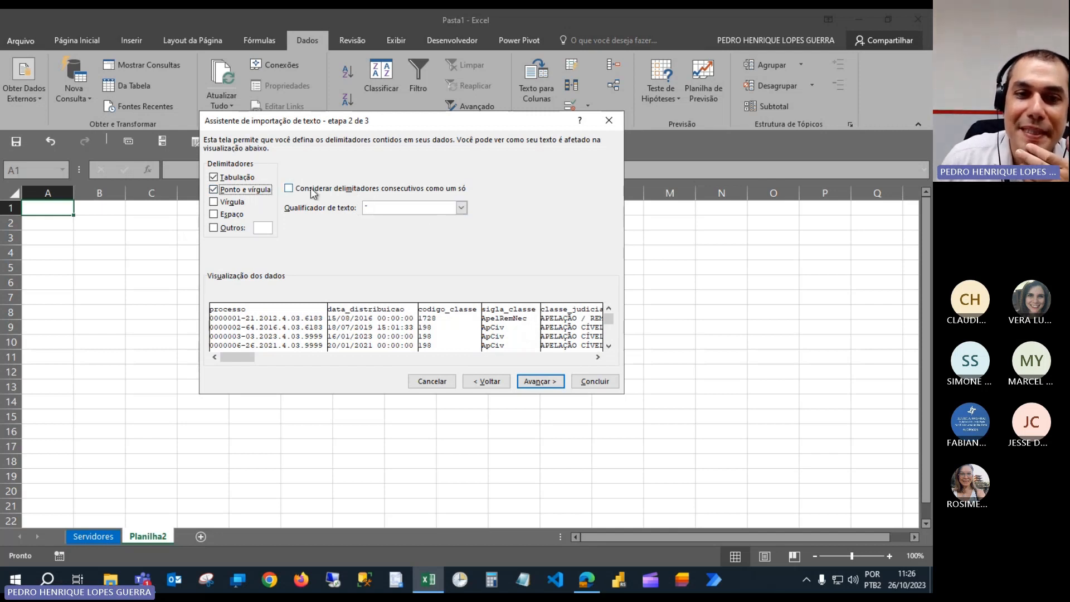
Return to the wizard's first stage and mark the imported data as having headers (Meus dados possuem cabeçalhos).
click(486, 382)
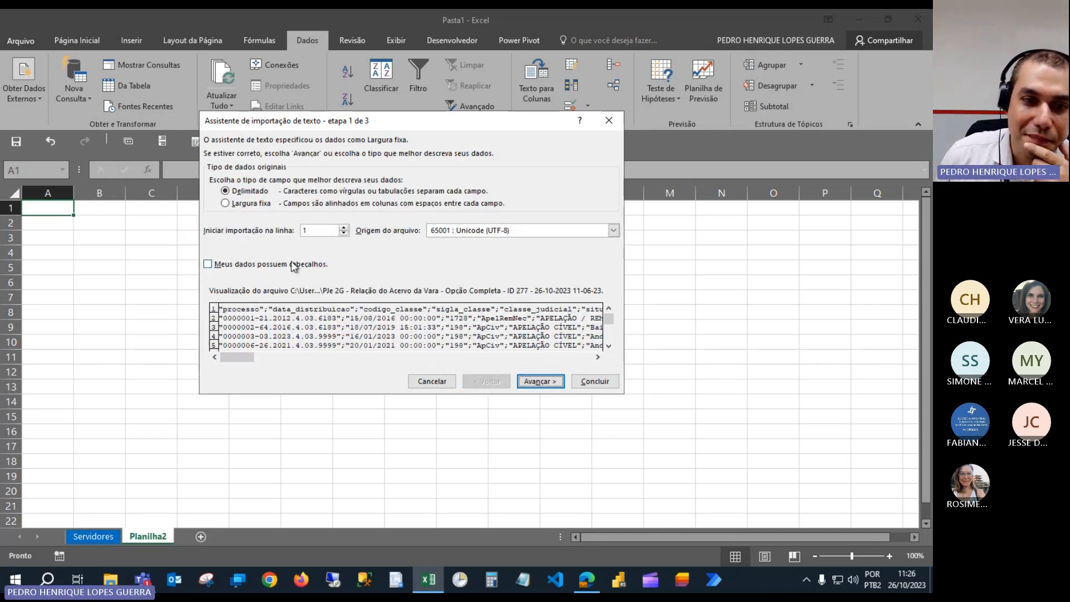
click(258, 266)
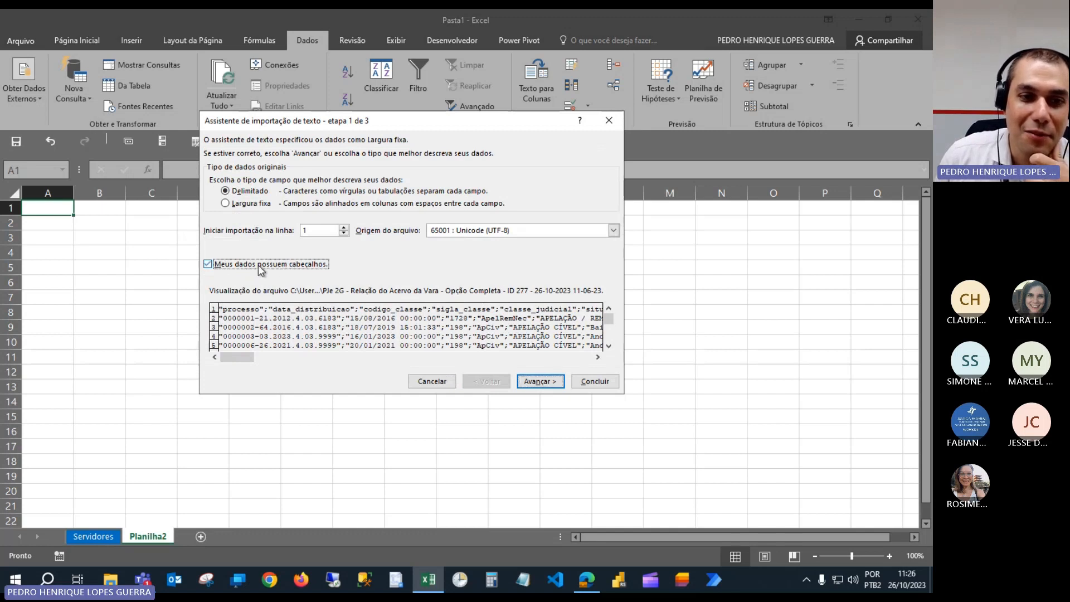
click(532, 384)
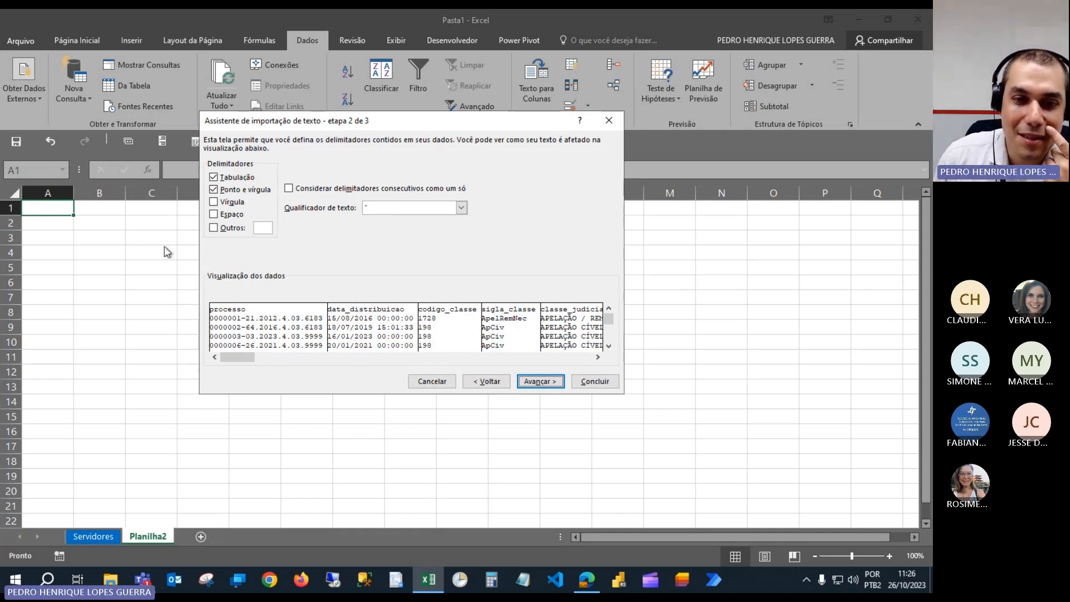
Proceed to the column formats and set the processo column to Texto.
click(529, 382)
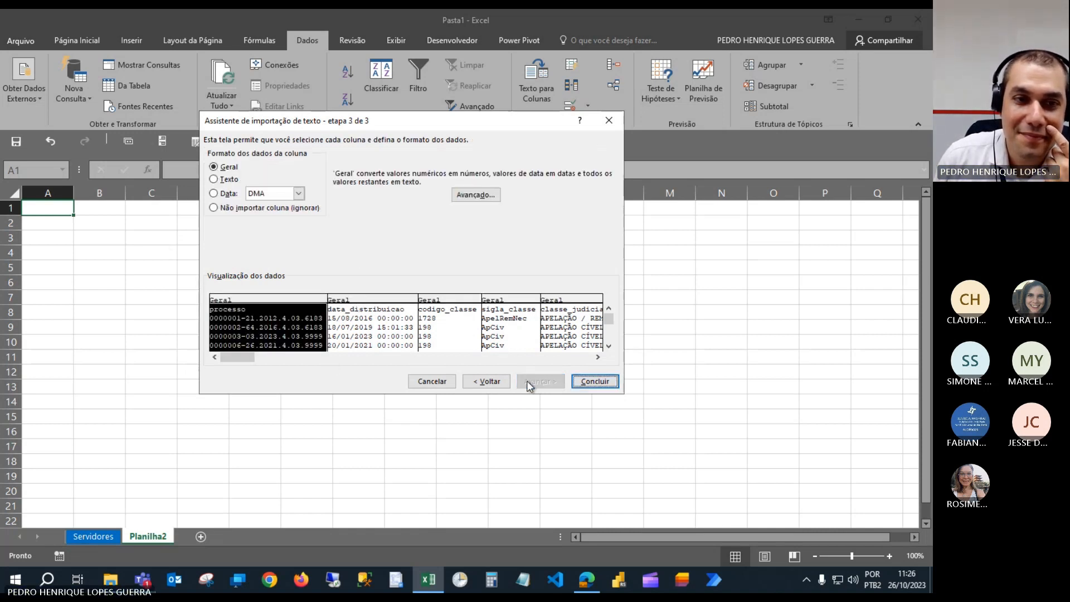
click(366, 300)
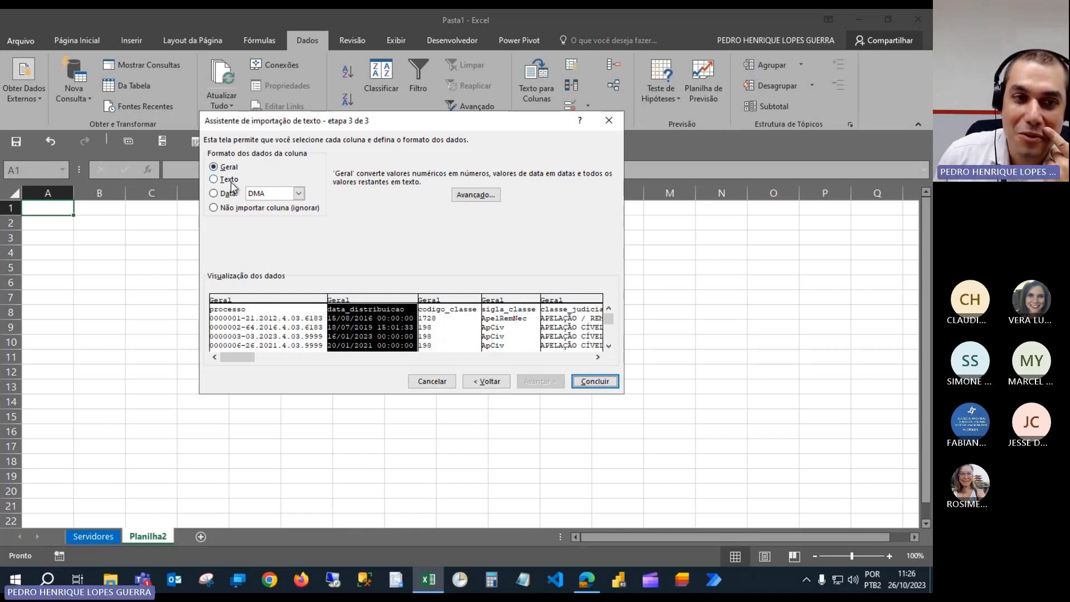
click(276, 299)
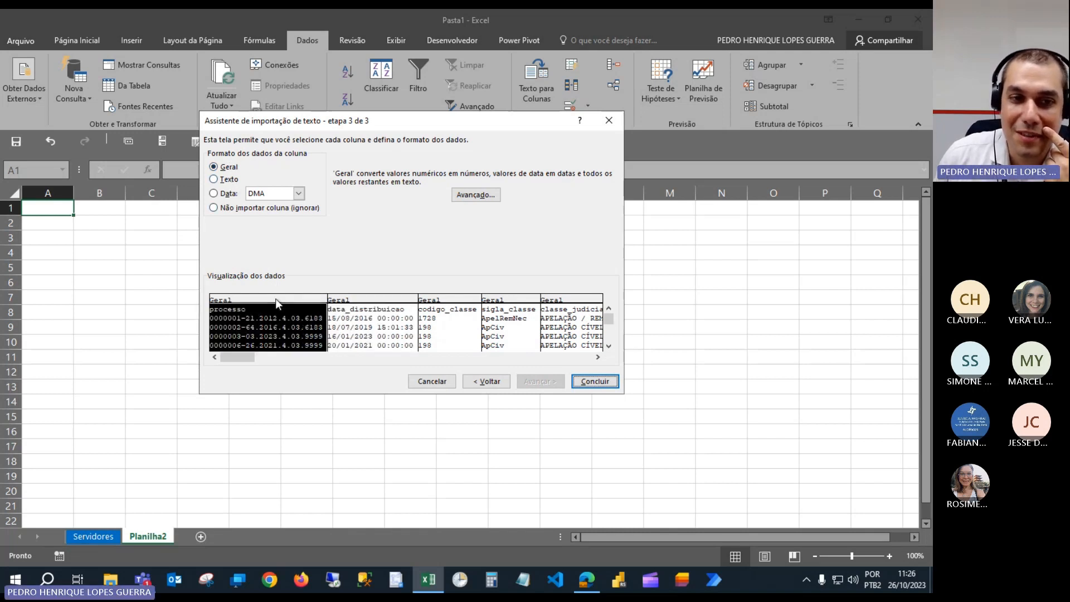
click(231, 181)
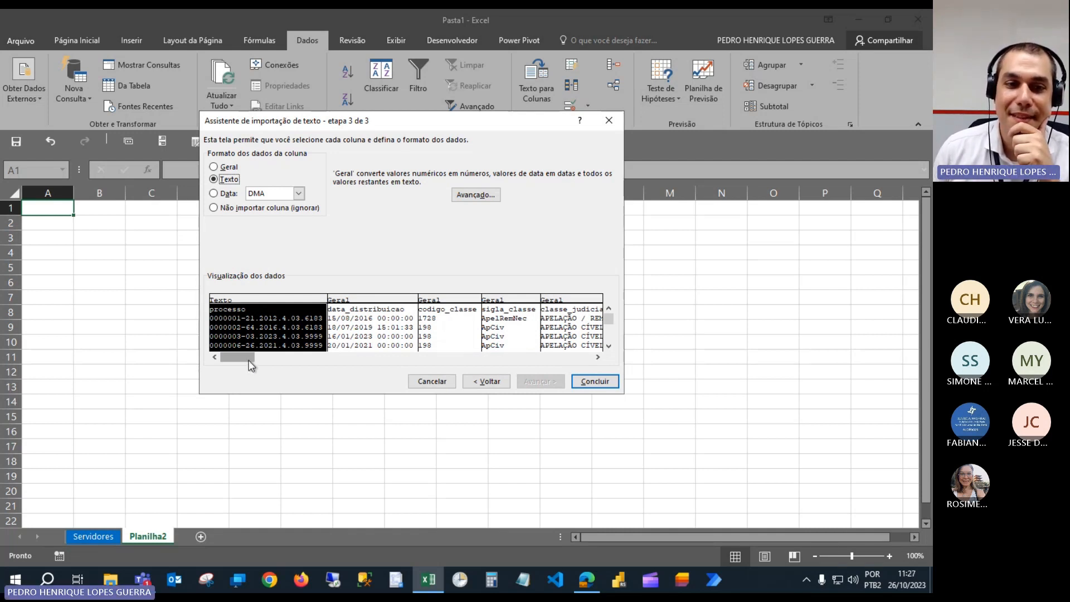
Review the remaining columns of the import preview and set the data_distribuicao column to the date format DMA.
drag(248, 362, 396, 354)
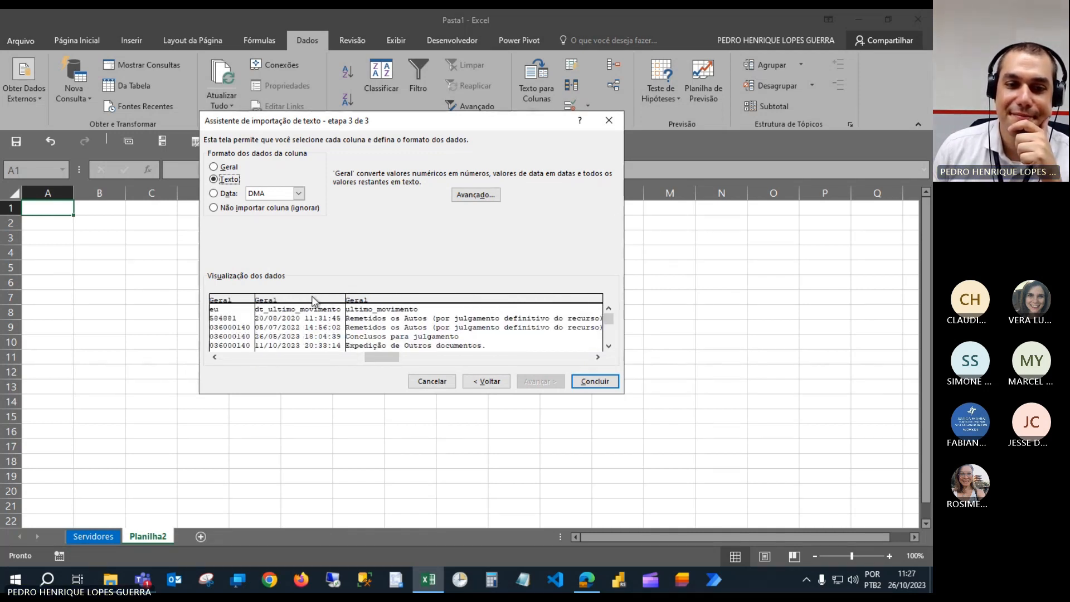
drag(394, 358, 438, 357)
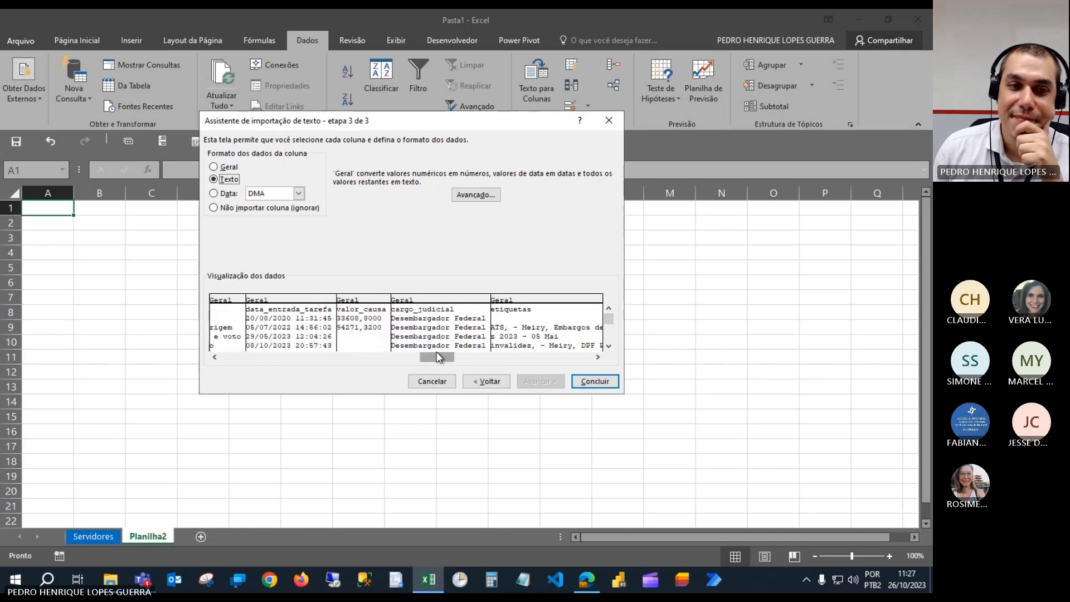
drag(565, 356, 590, 355)
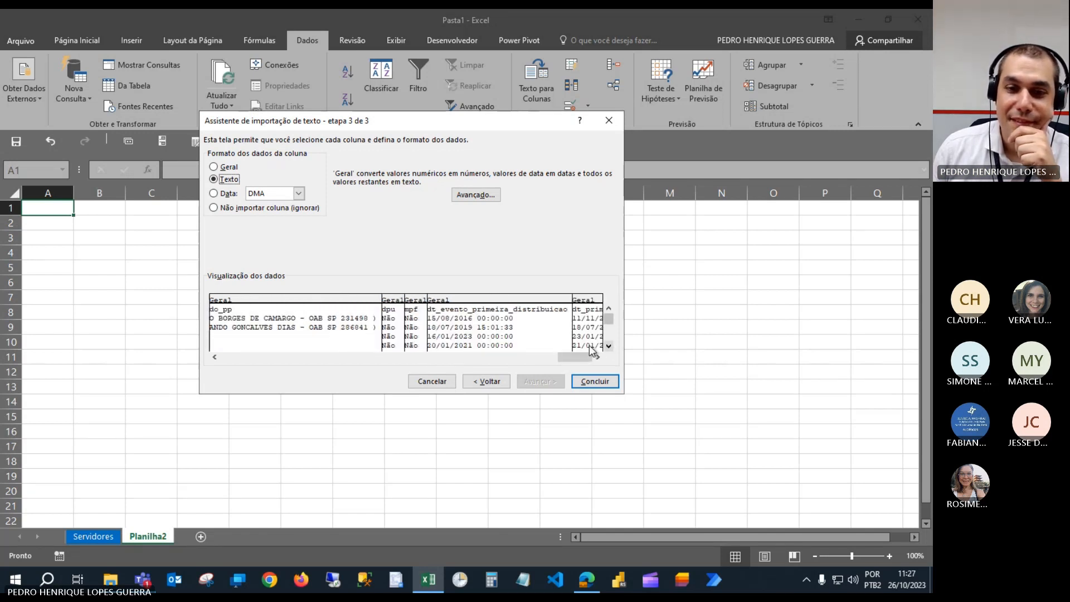
click(579, 350)
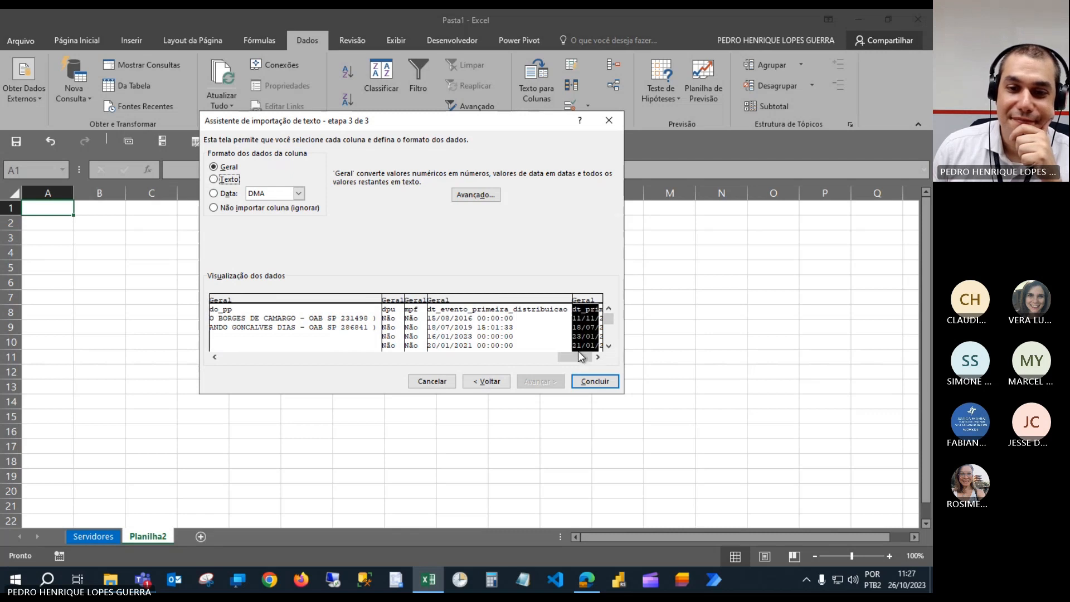
drag(568, 361, 195, 359)
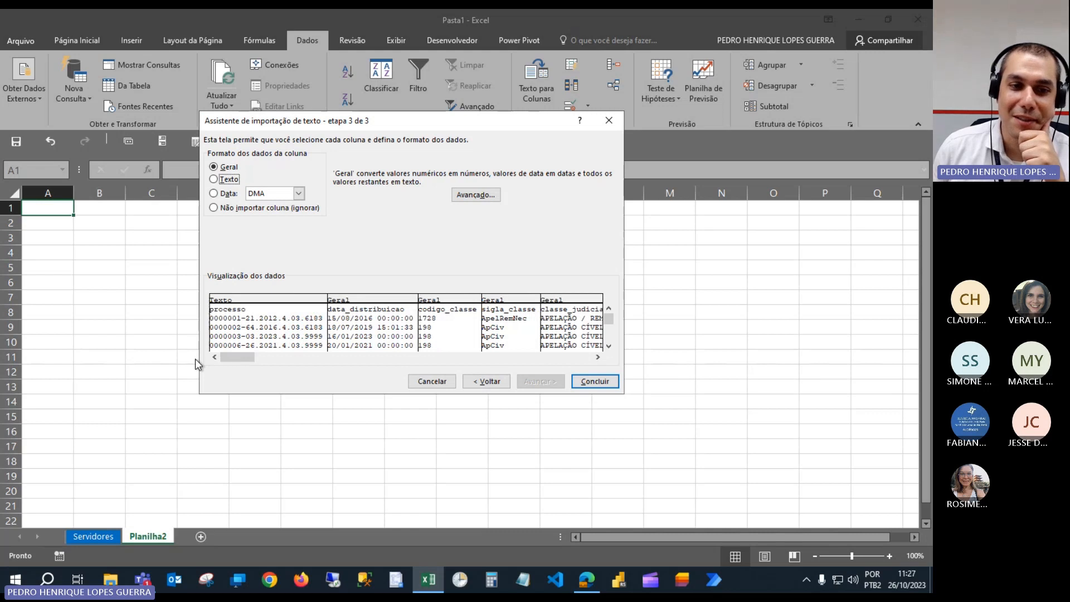
click(378, 301)
click(229, 193)
click(299, 193)
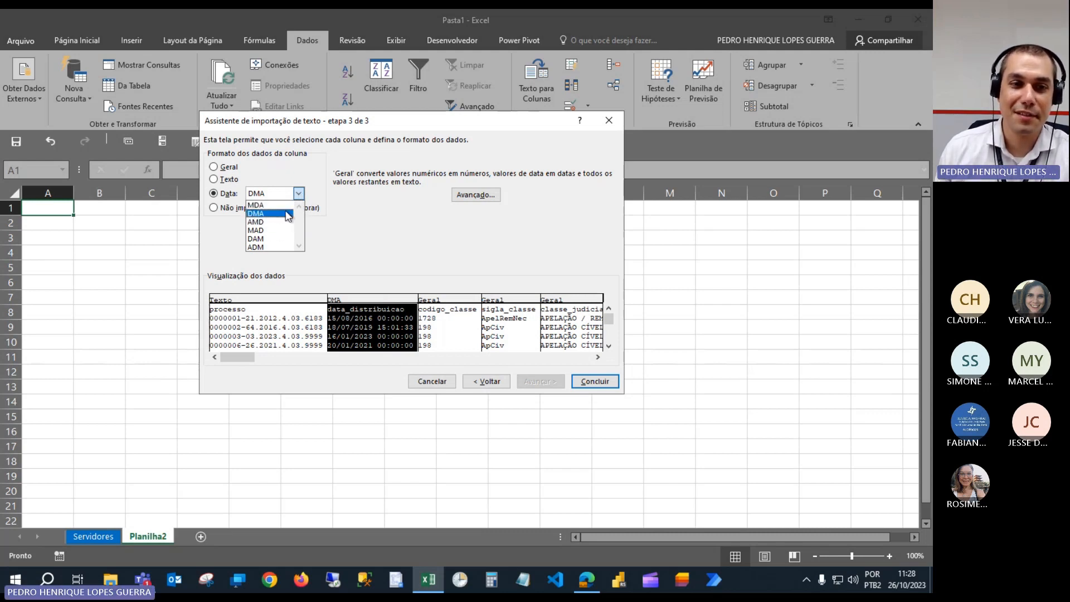
click(284, 213)
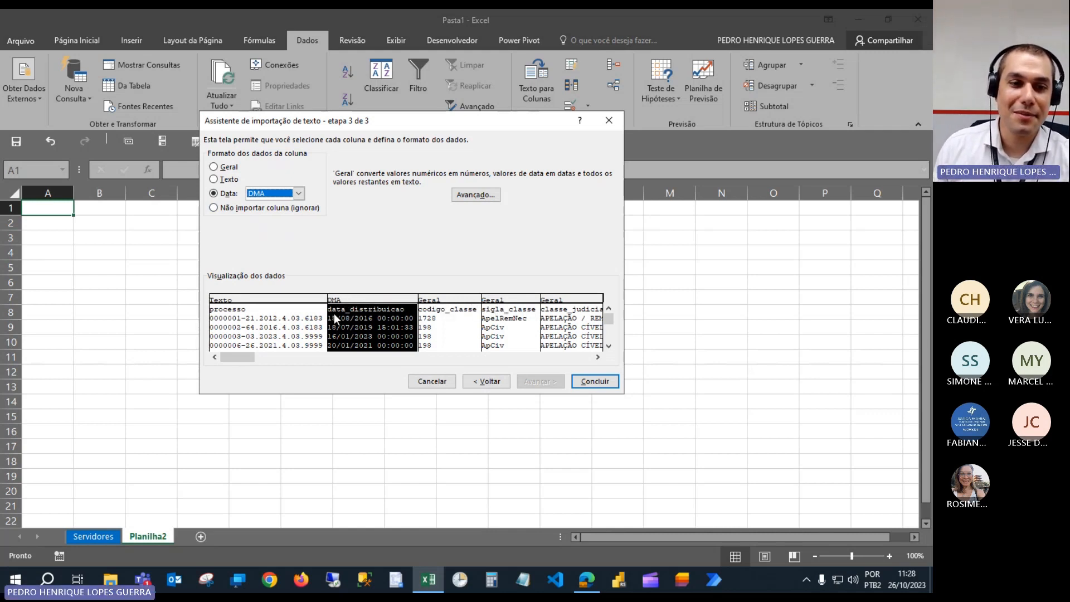
Exclude the sigla_classe and codigo_classe columns from the import (Não importar coluna).
click(472, 303)
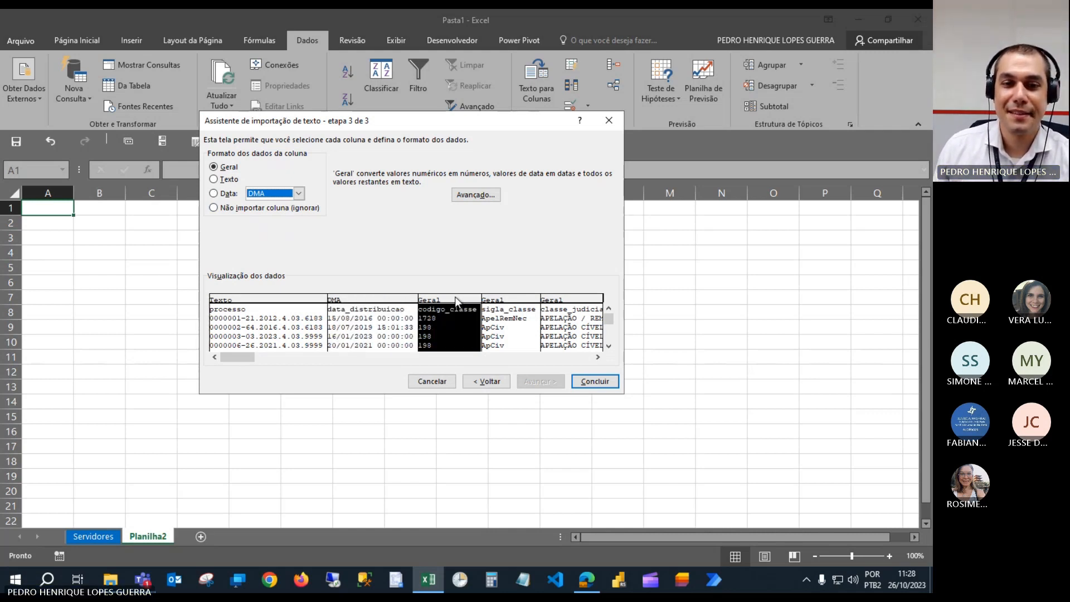
click(514, 304)
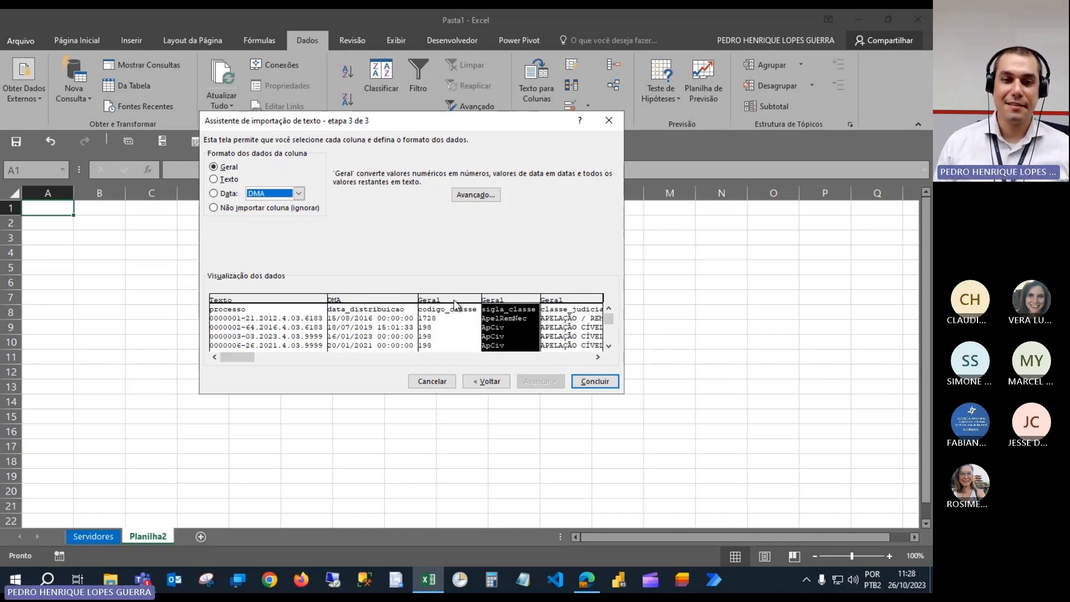
click(449, 303)
click(508, 303)
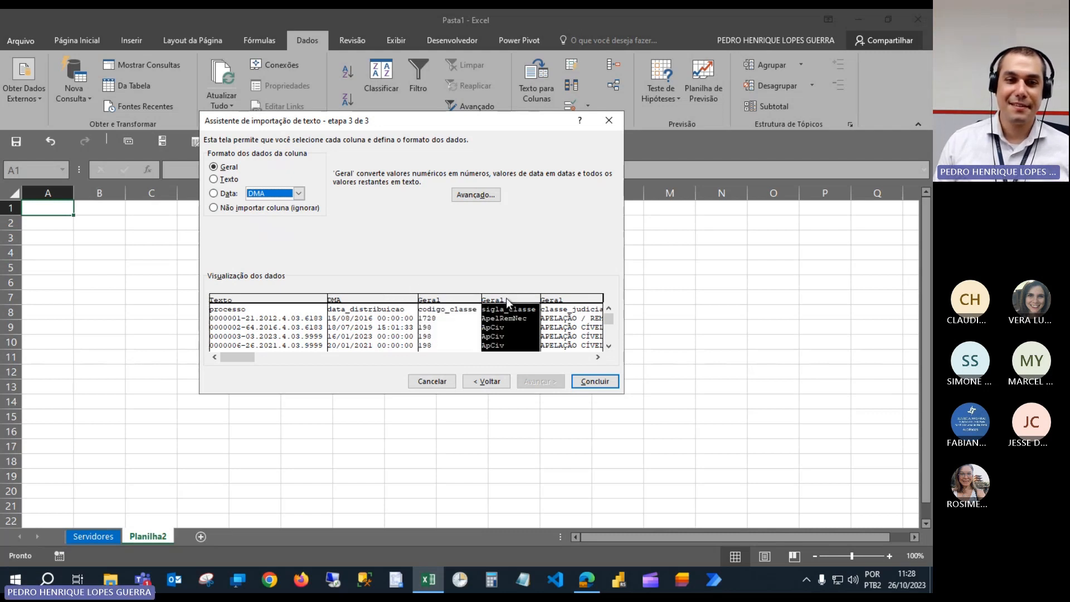
click(297, 209)
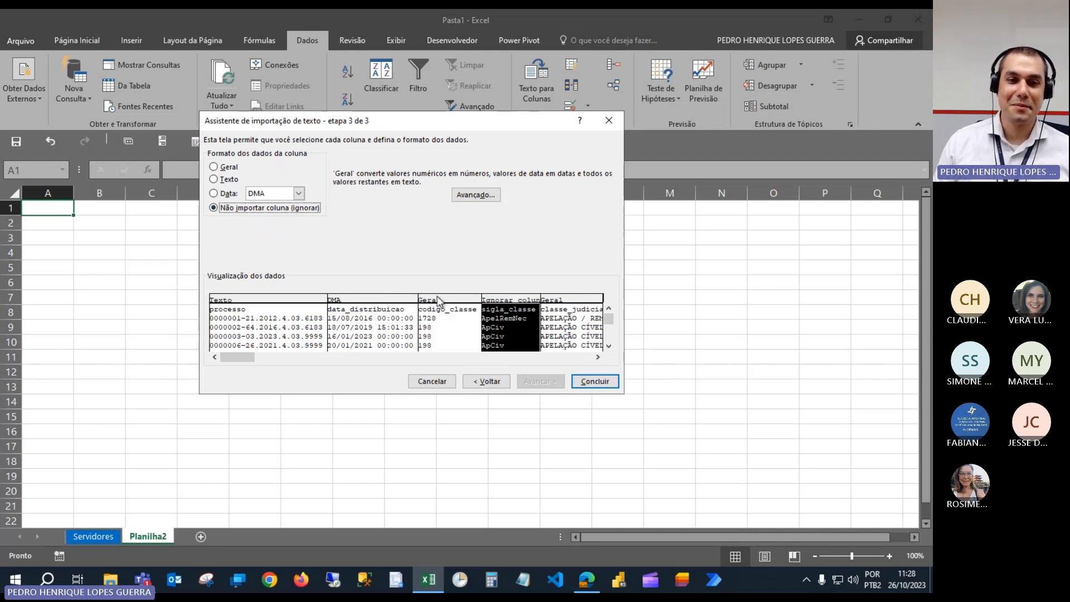
click(437, 297)
click(265, 208)
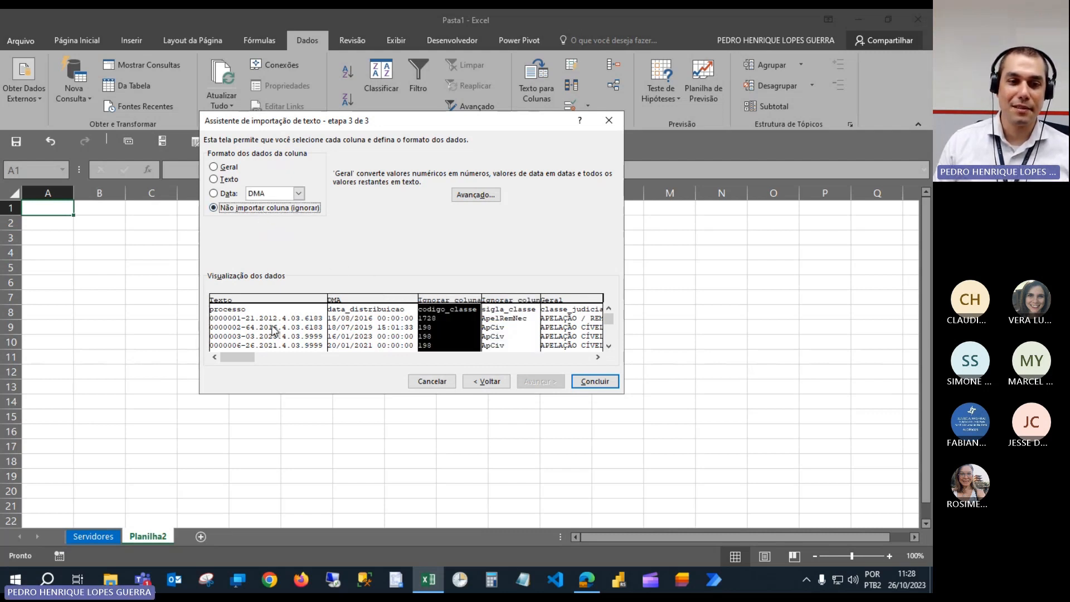
Mark the cod_assunto column as not imported (ignorar).
drag(236, 356, 271, 360)
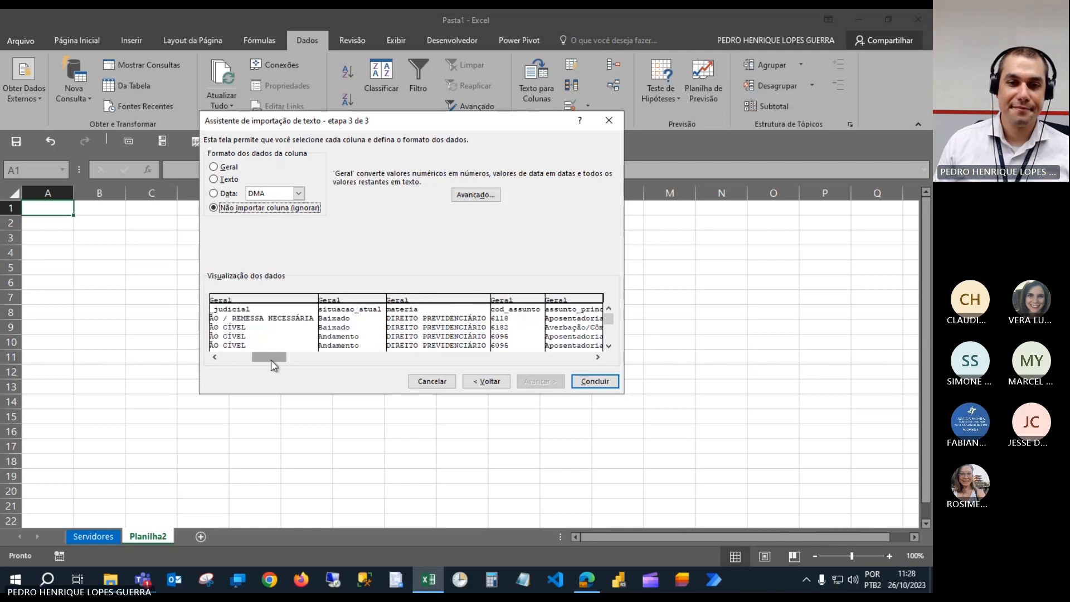
click(517, 301)
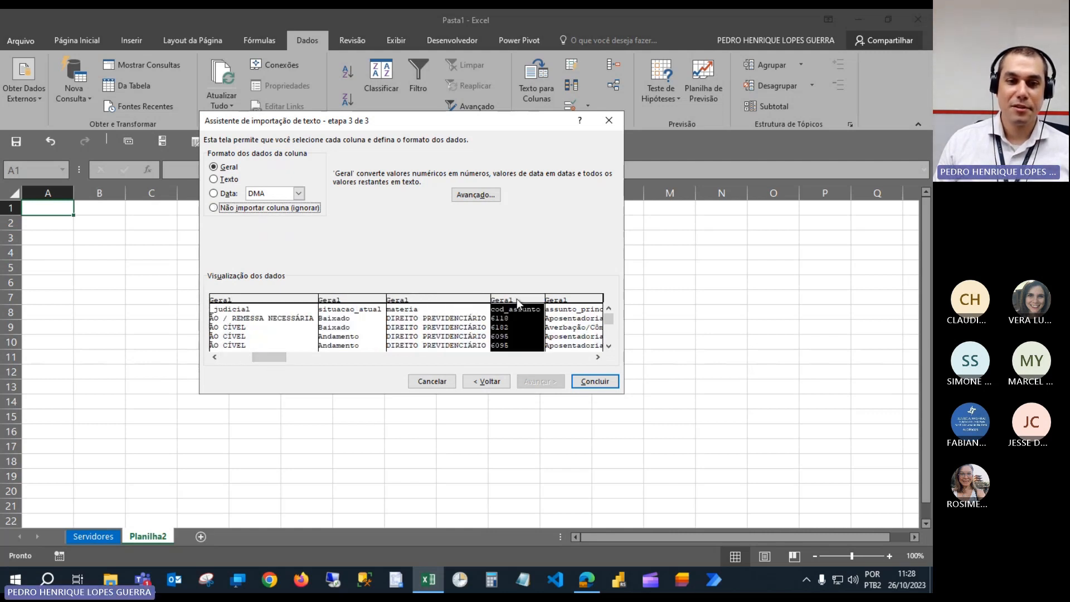
click(249, 211)
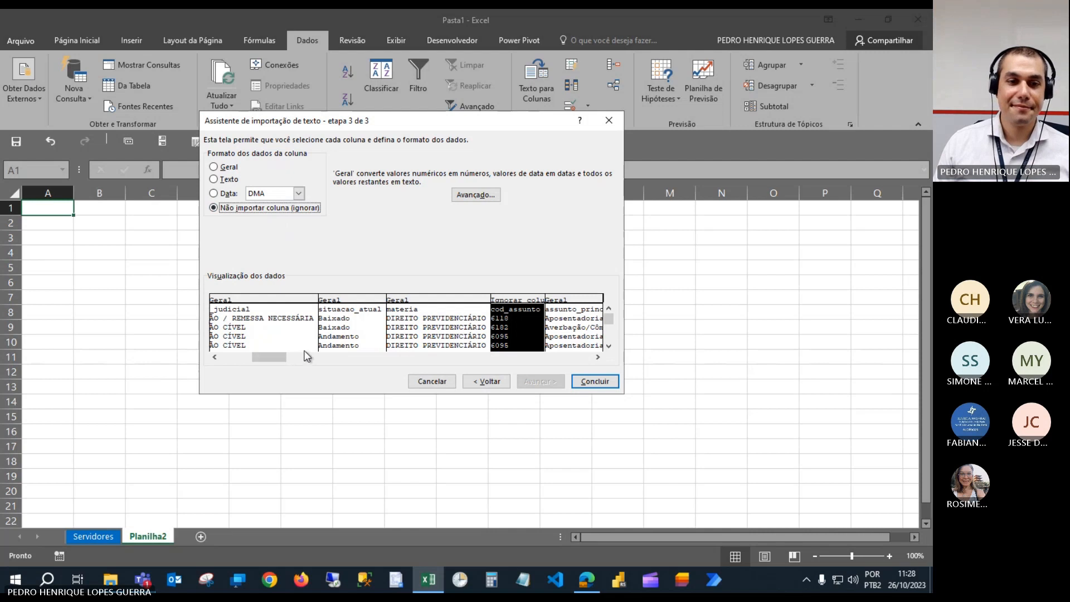
Set the document number columns doc_reu and doc_autor to the Texto format.
drag(279, 357, 379, 354)
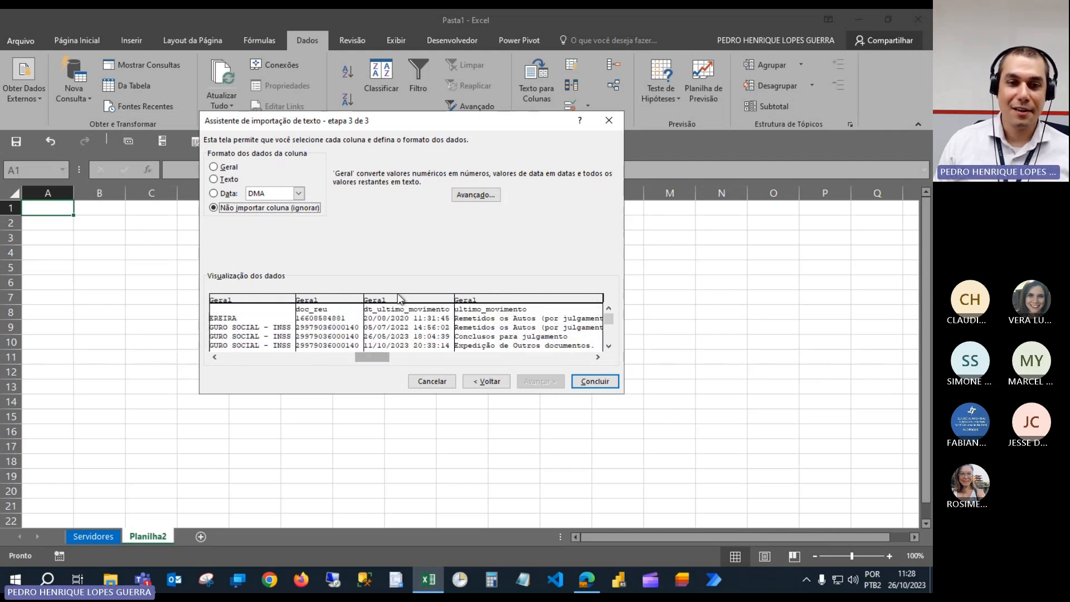
click(338, 305)
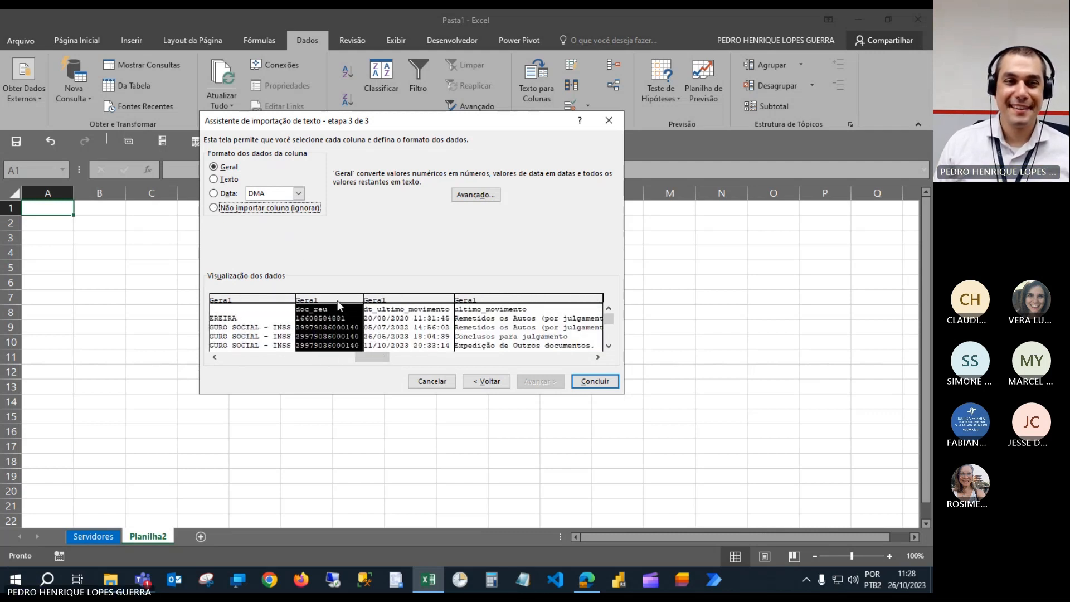
click(231, 179)
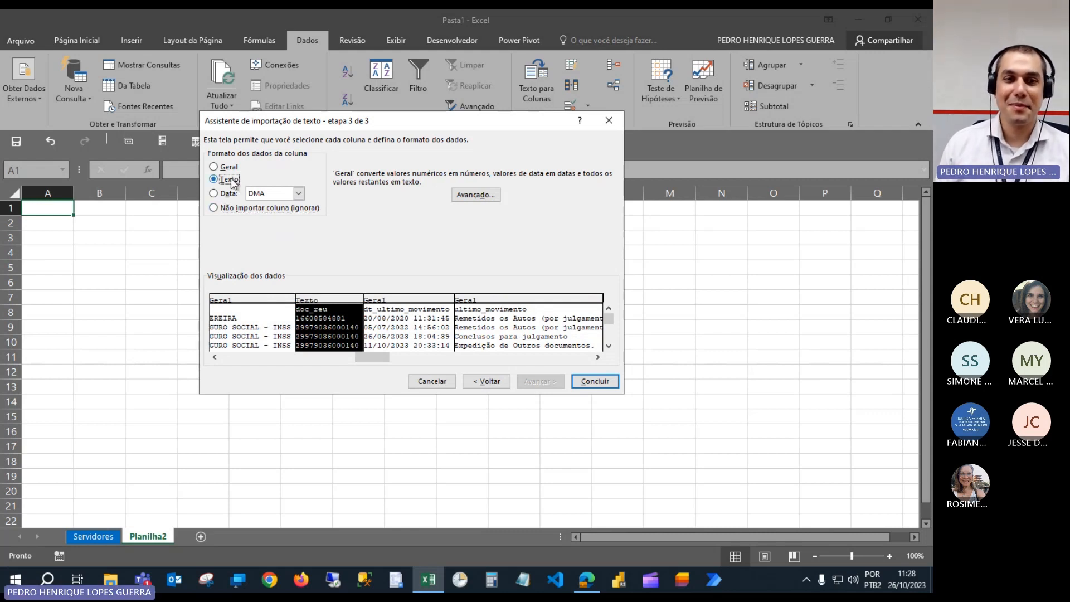
drag(377, 360, 339, 359)
click(406, 300)
click(213, 179)
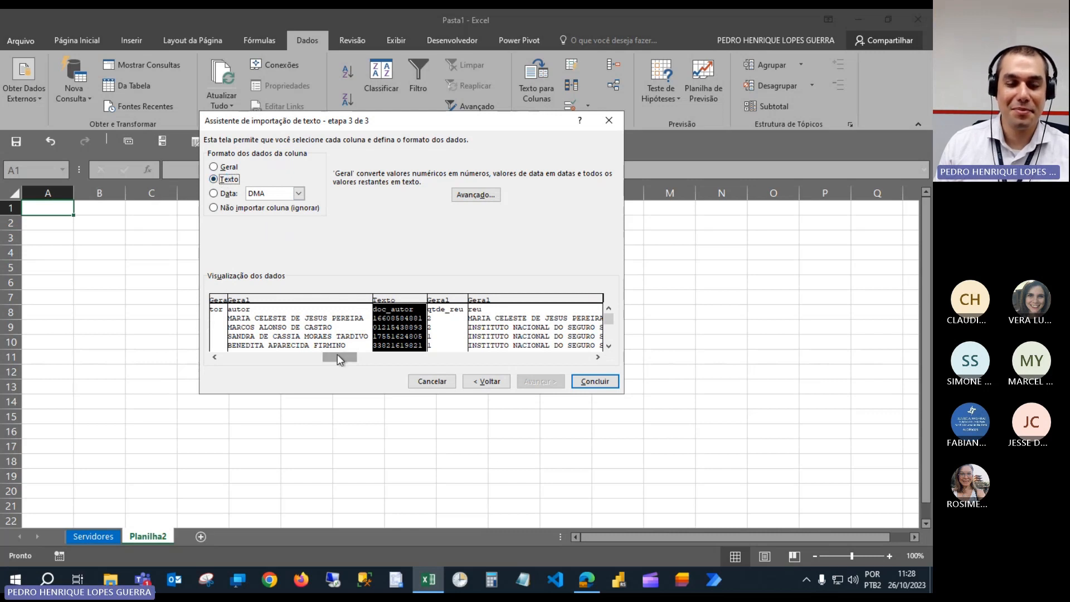
Set the data_entrada_tarefa column to the date format DMA.
drag(334, 354, 435, 358)
click(329, 312)
click(226, 192)
click(372, 299)
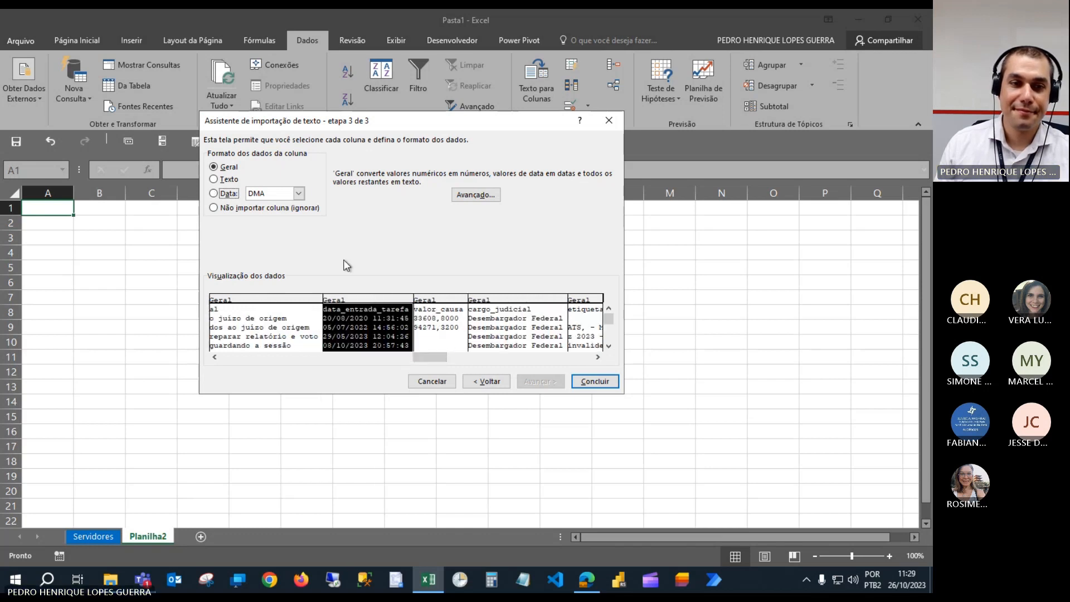
click(226, 194)
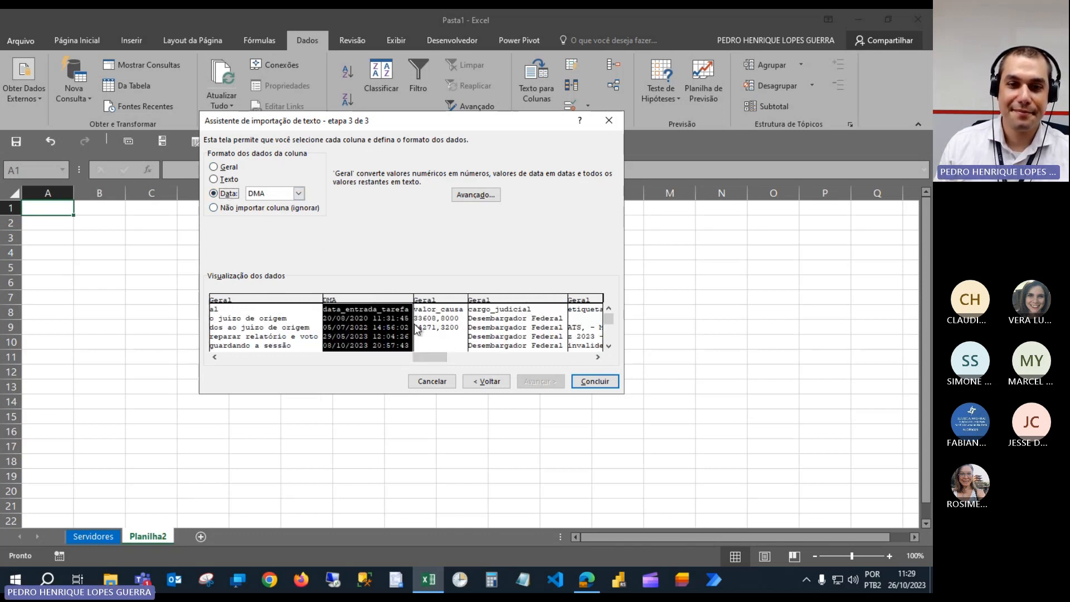
Exclude the cargo_judicial and municipio_autor columns from the import, checking the formats of data_entrada_tarefa and valor_causa.
click(505, 298)
click(284, 207)
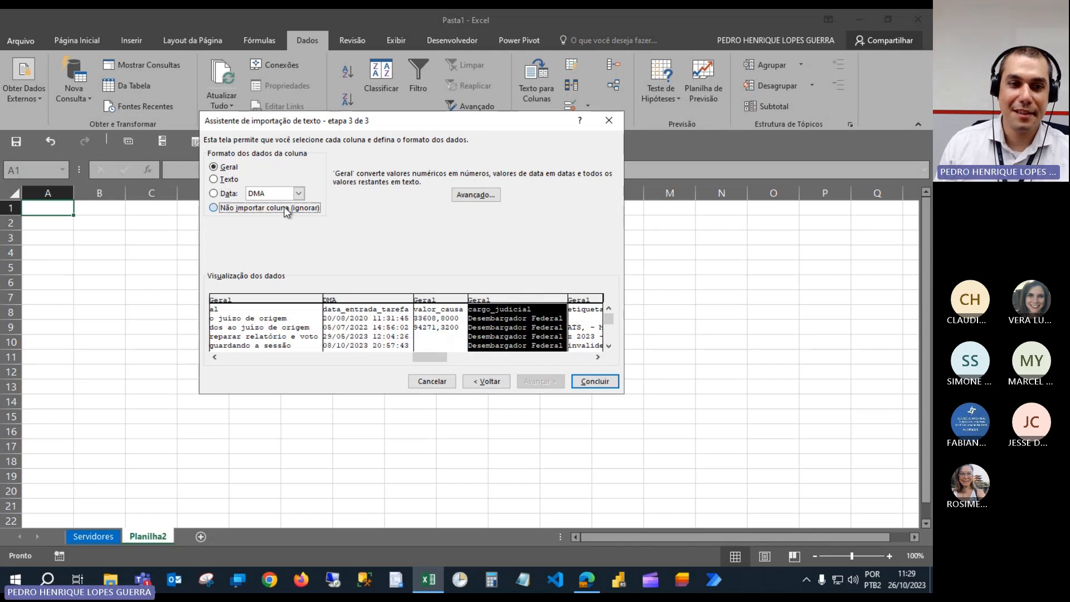
click(390, 303)
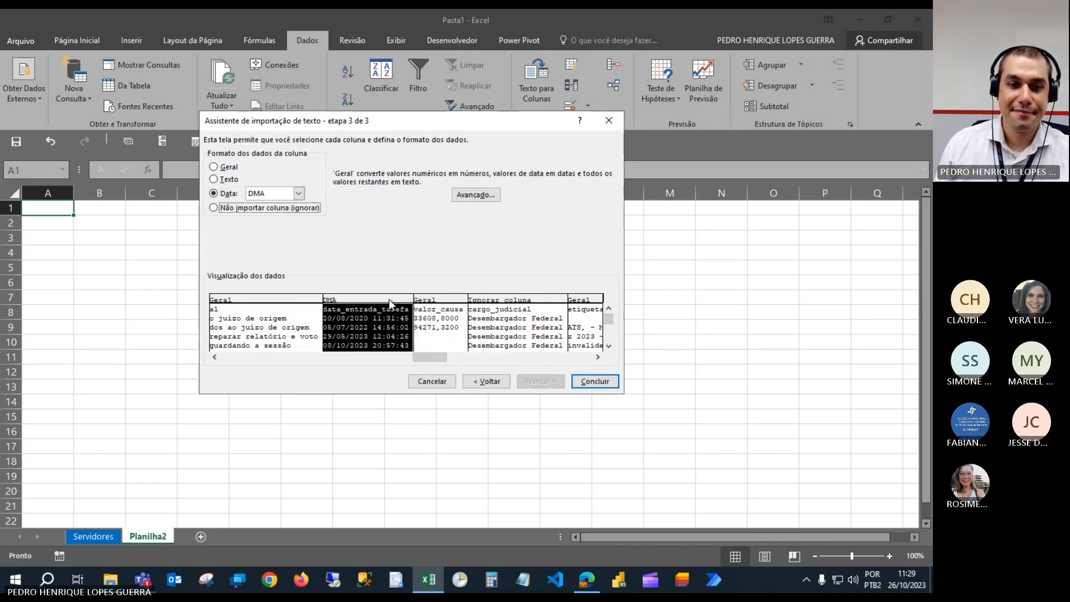
click(444, 302)
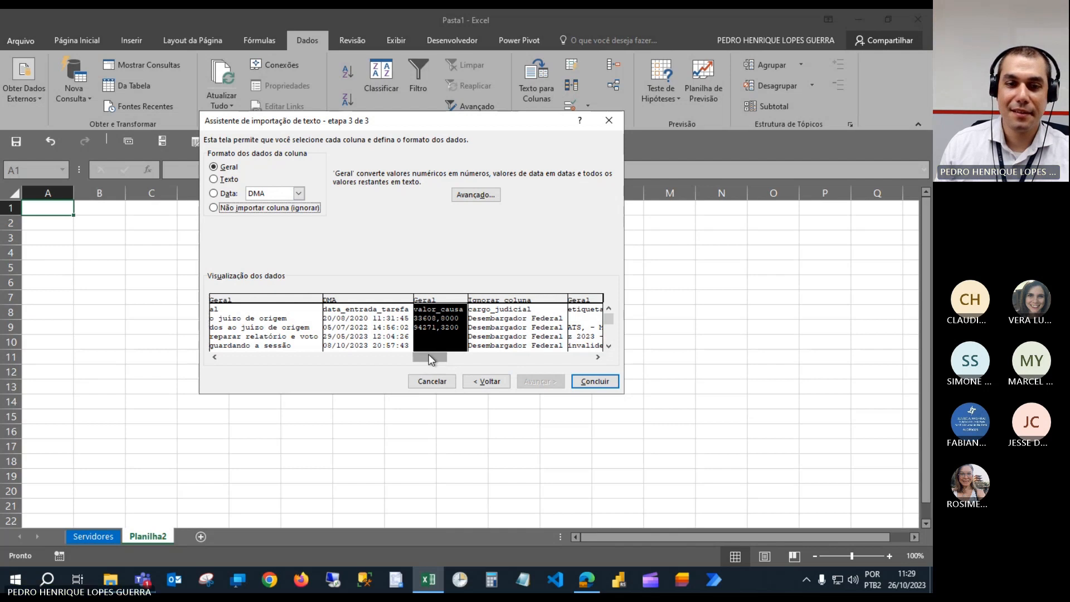
drag(439, 361, 487, 357)
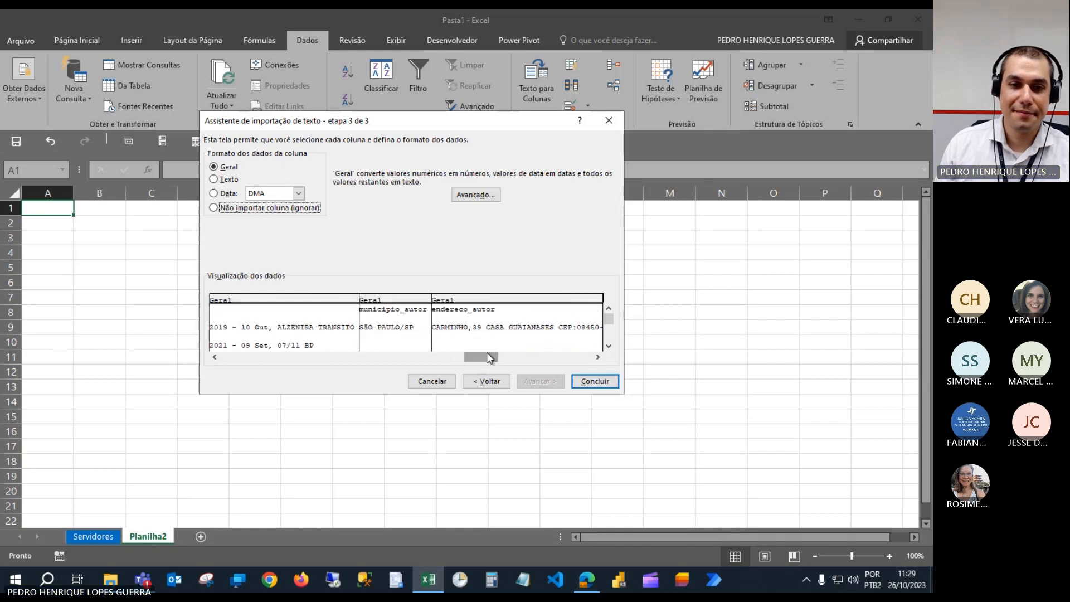
click(405, 301)
click(247, 207)
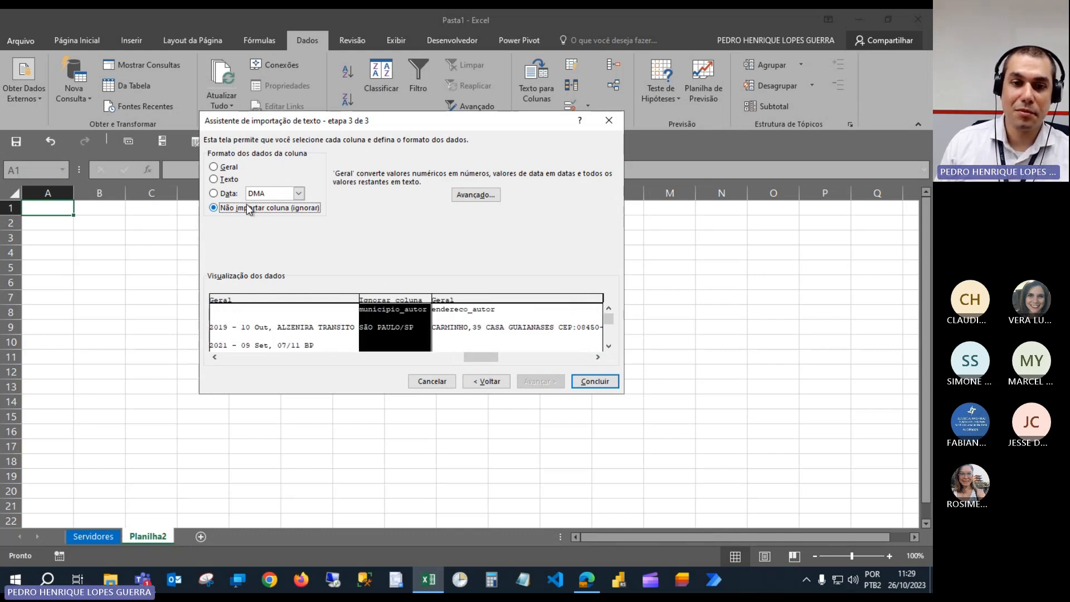
Exclude the endereco_autor, municipio_reu and endereco_reu columns from the text import.
click(486, 299)
click(274, 211)
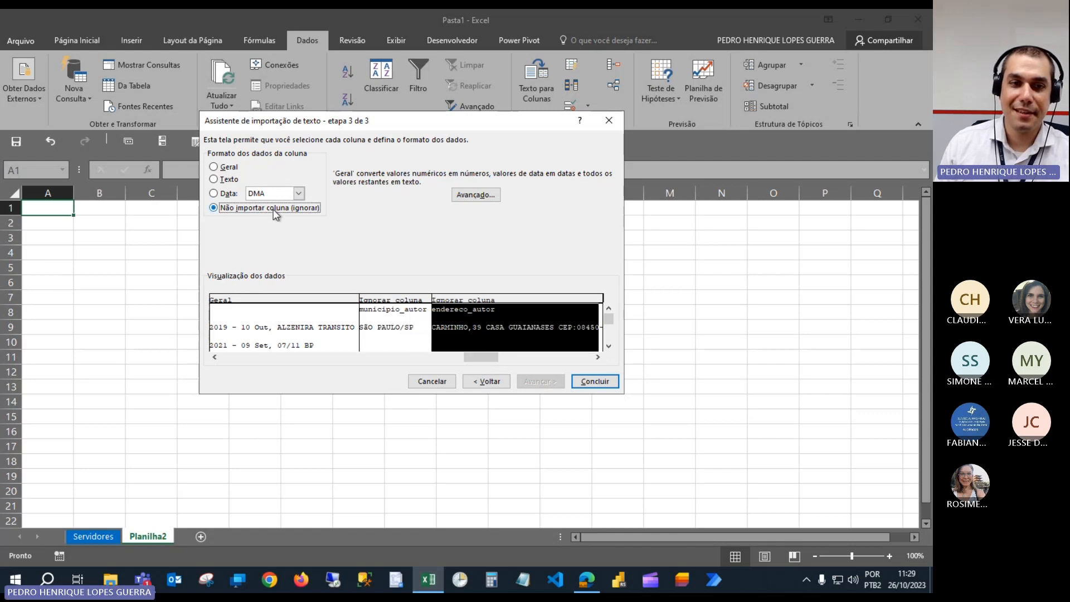
click(509, 357)
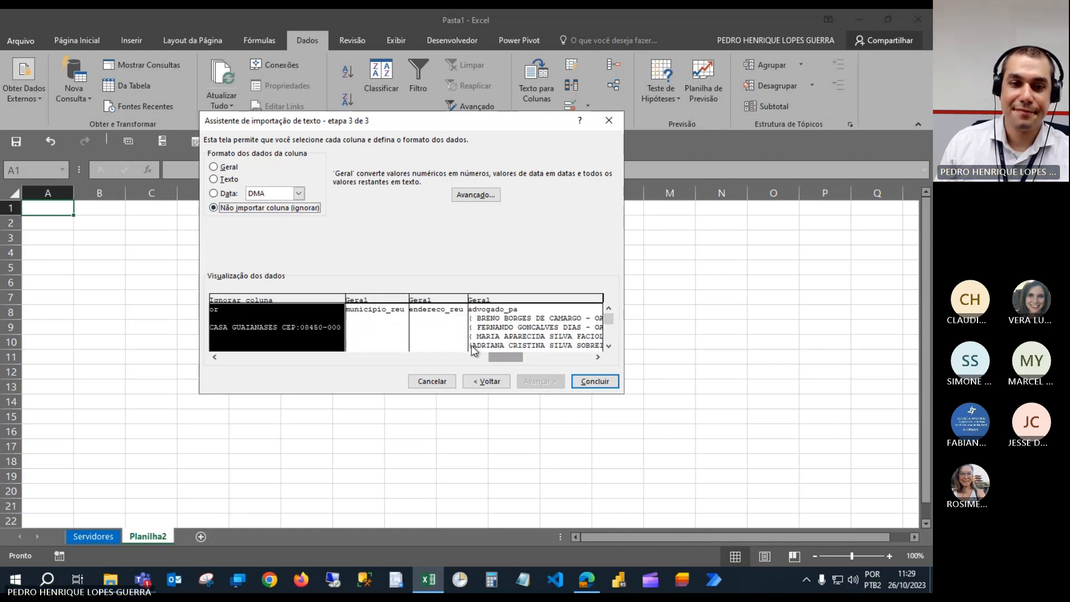
click(390, 301)
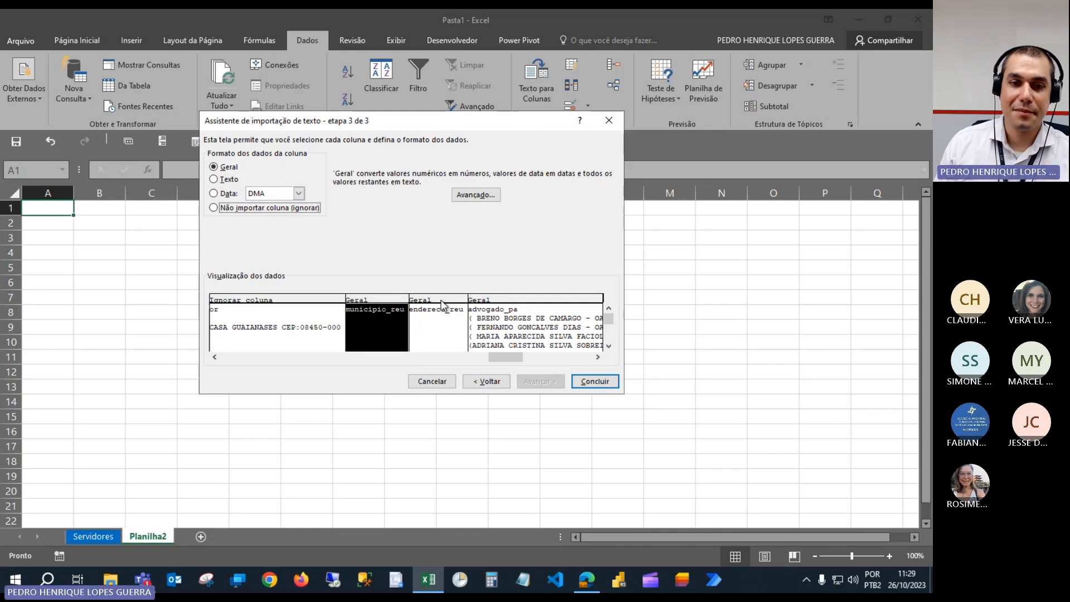
click(441, 302)
click(379, 299)
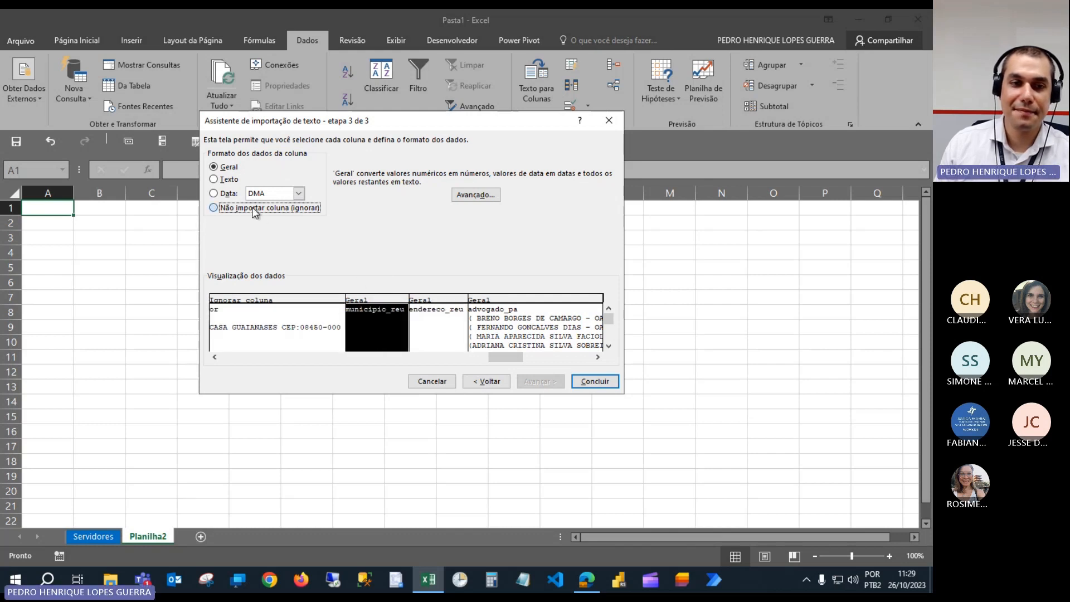
click(255, 209)
click(442, 301)
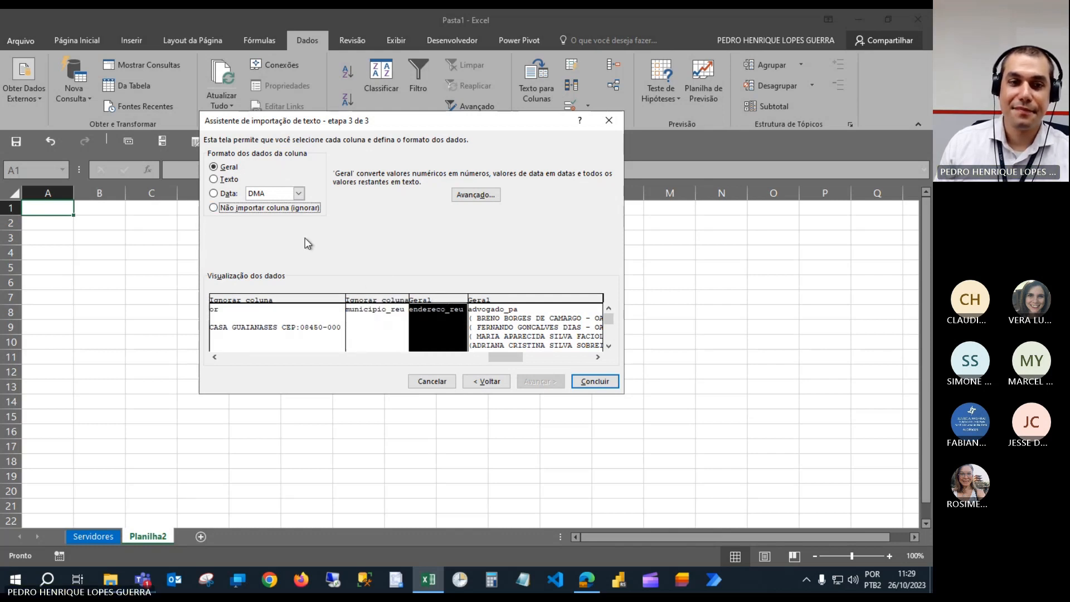
click(262, 210)
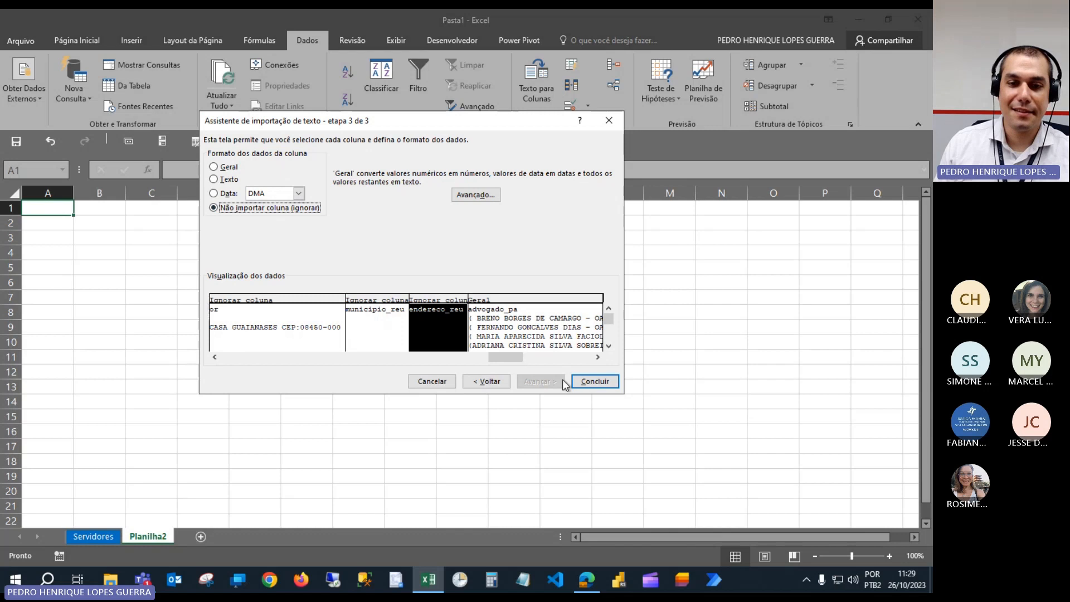
Exclude the advogado_pa and advogado_pp columns from the text import.
click(540, 362)
drag(531, 356, 538, 357)
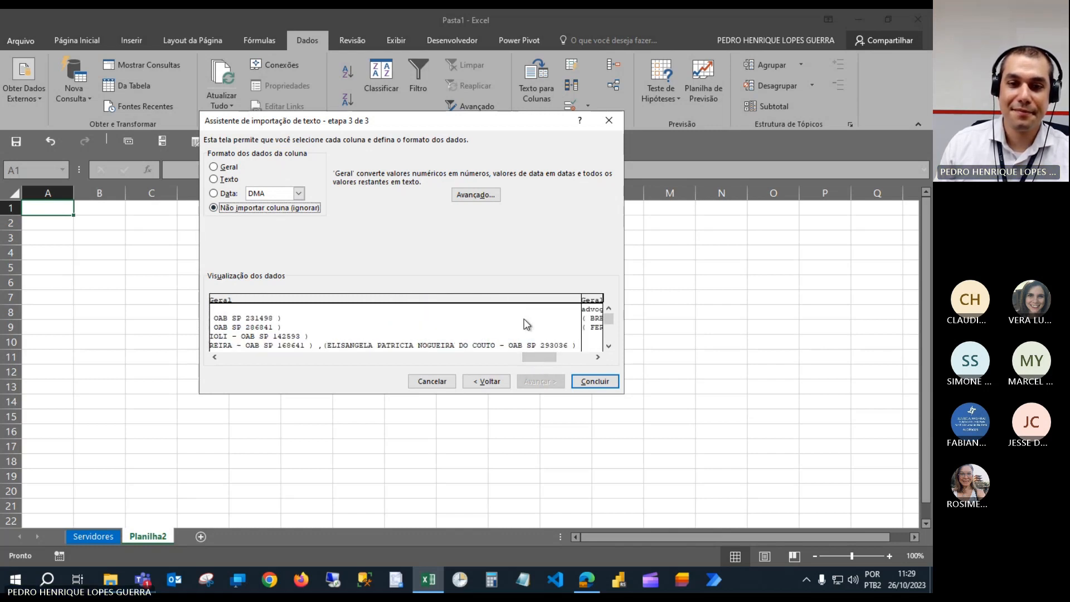
click(514, 299)
click(306, 210)
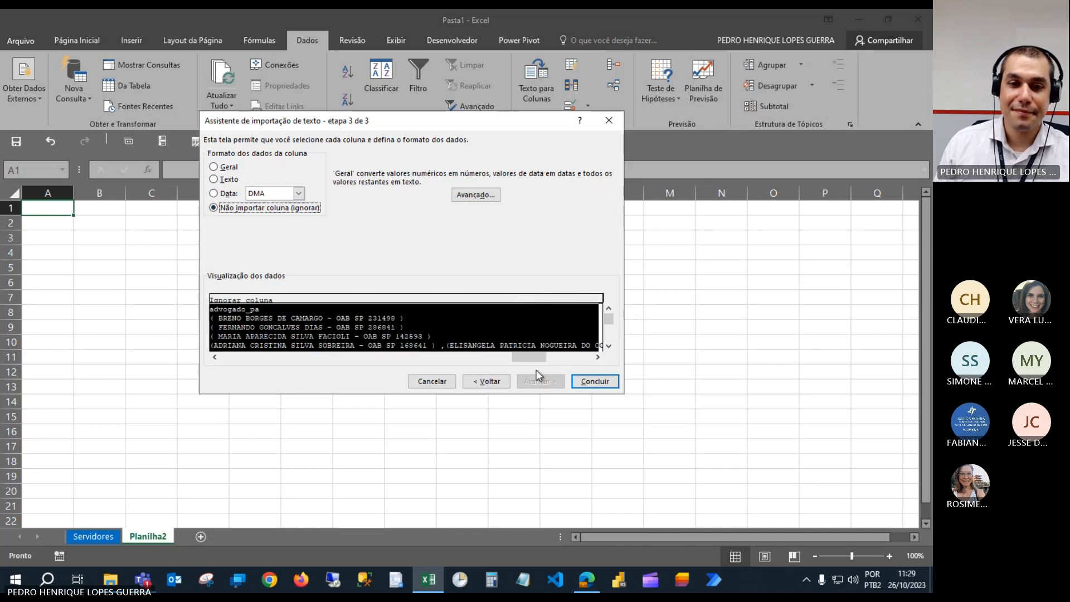
drag(526, 361, 547, 350)
click(506, 299)
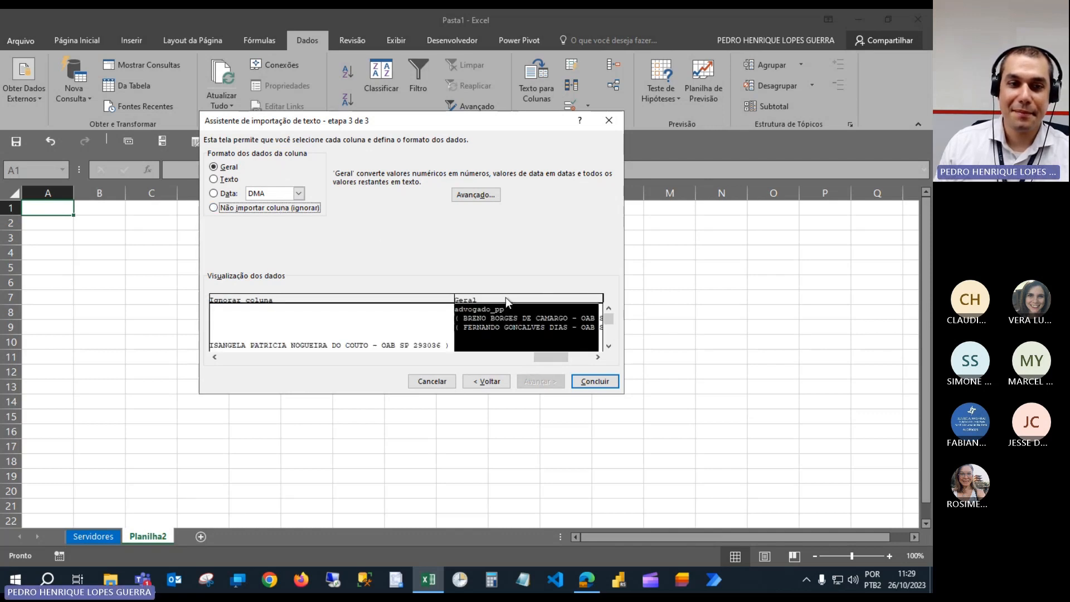
click(294, 208)
Set the dt_evento_primeira_distribuicao column and the date column right after it to the DMA date format.
drag(562, 360, 594, 362)
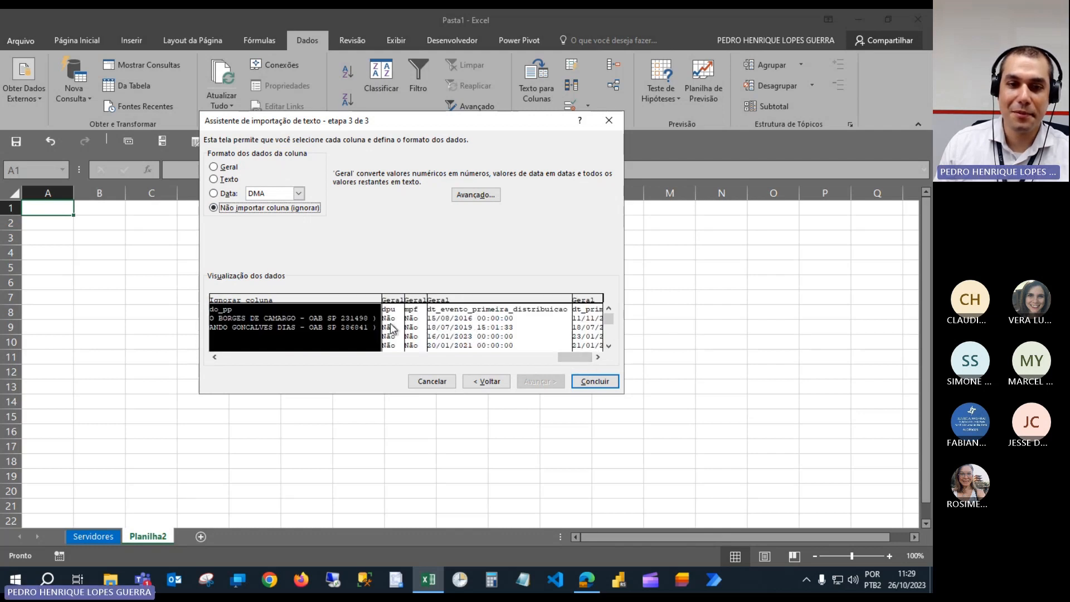
click(490, 301)
click(228, 194)
click(594, 306)
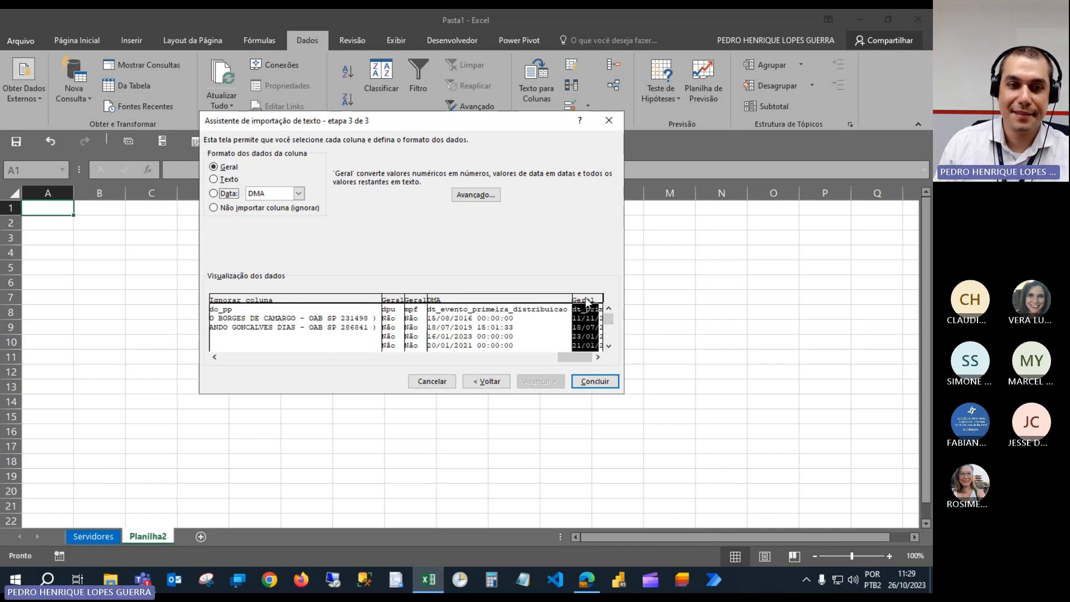
click(233, 194)
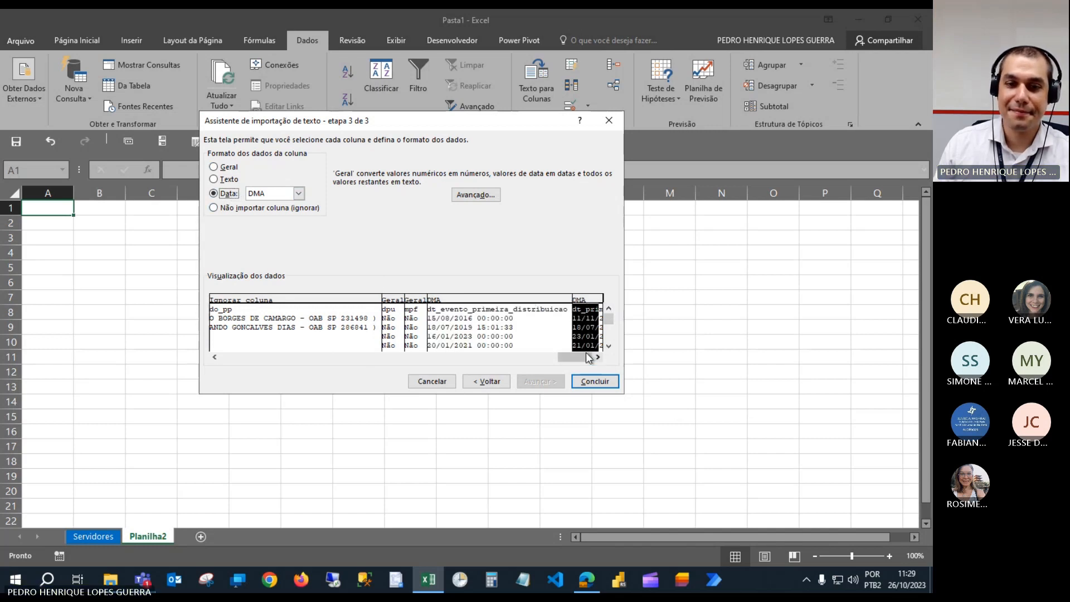
Finish the import wizard and load the data into the existing sheet at $A$4, also adding it to the Data Model.
click(606, 384)
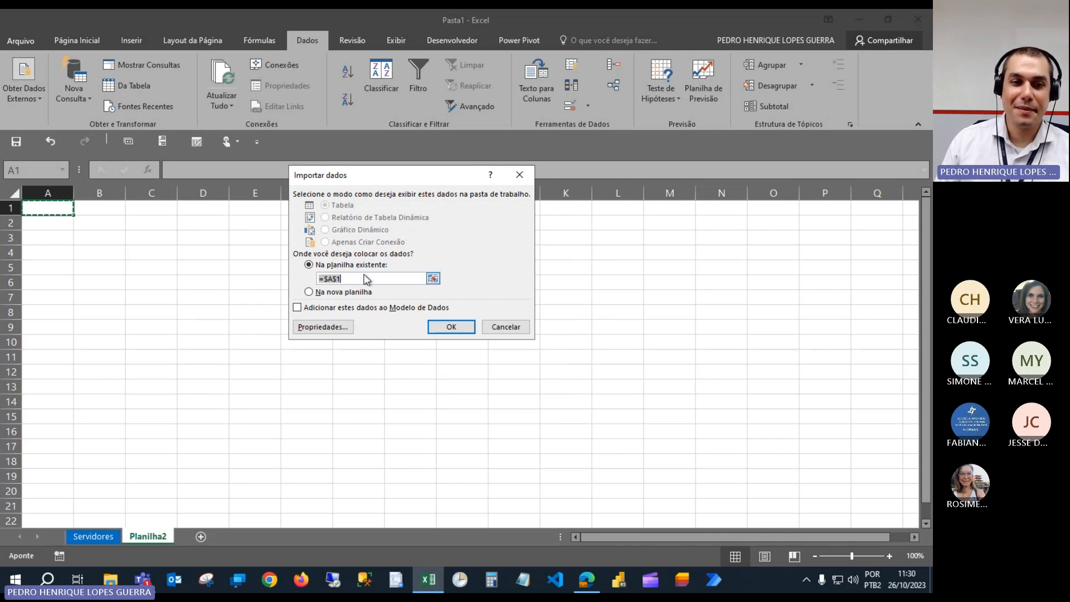
click(355, 279)
key(BackSpace)
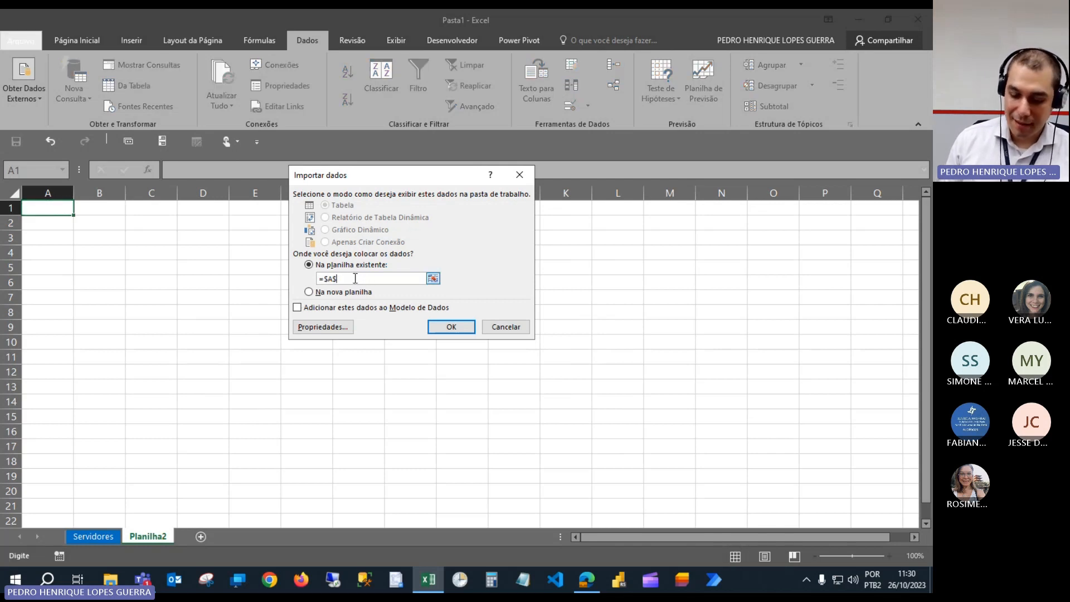
text(4)
click(390, 309)
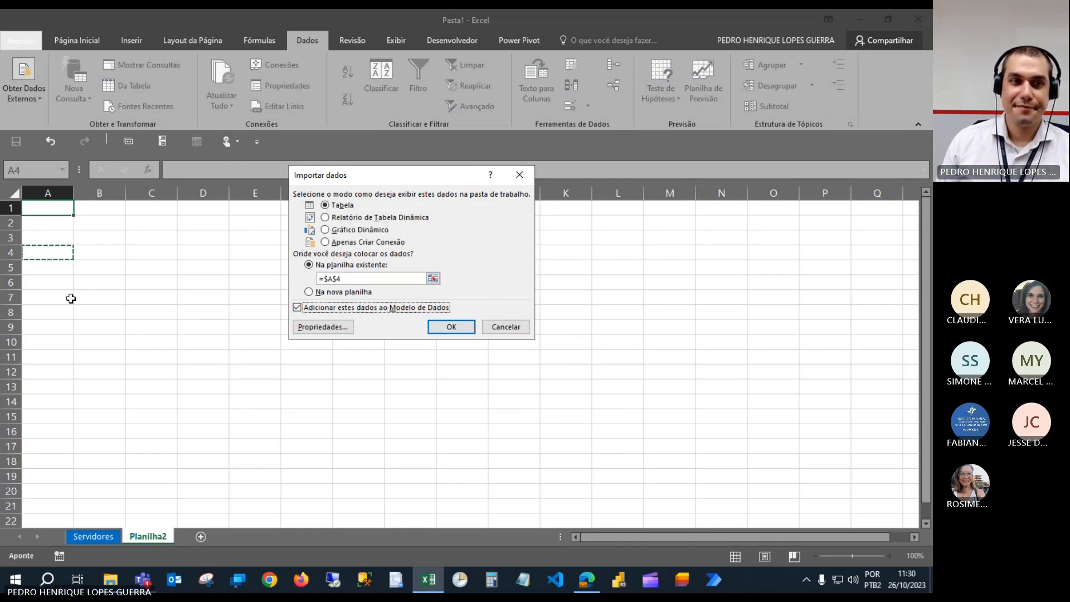
click(450, 326)
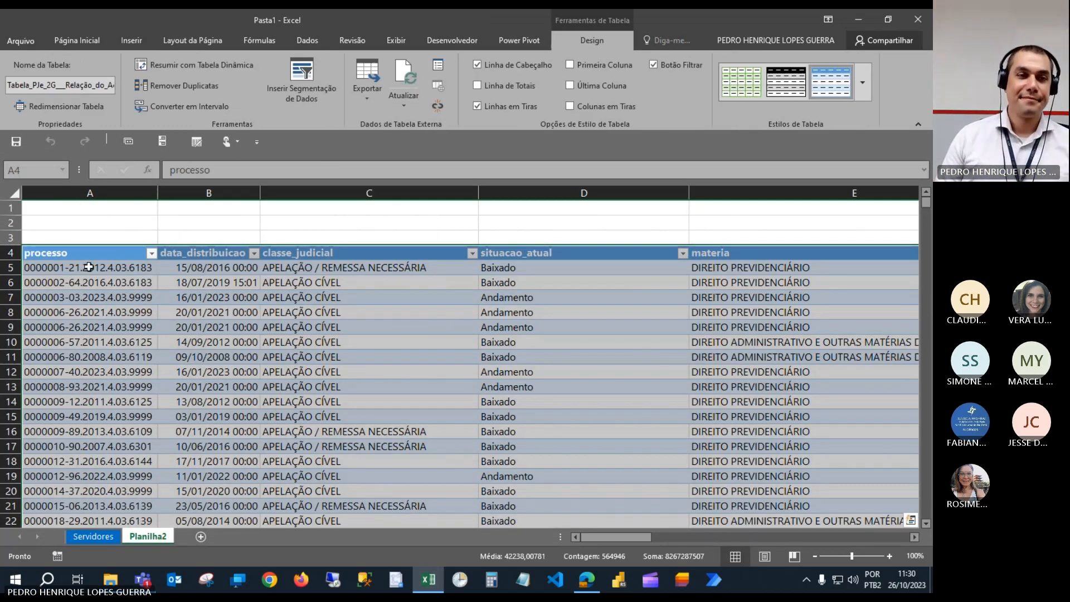
Increase the height of the three empty rows above the imported table.
drag(8, 208, 11, 270)
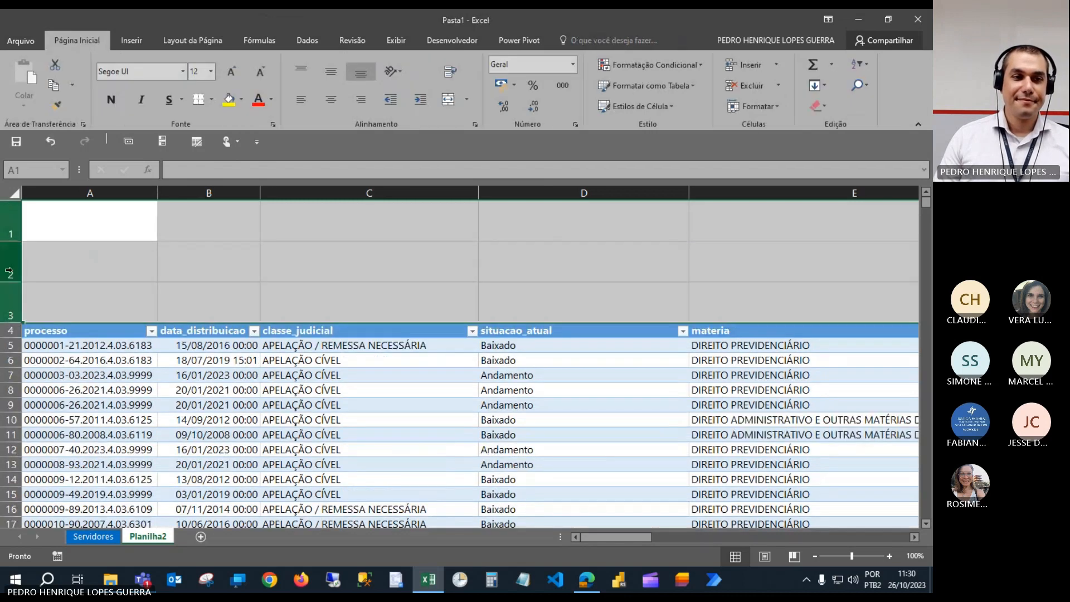
click(140, 251)
scroll(324, 398, down, 1)
scroll(334, 375, up, 1)
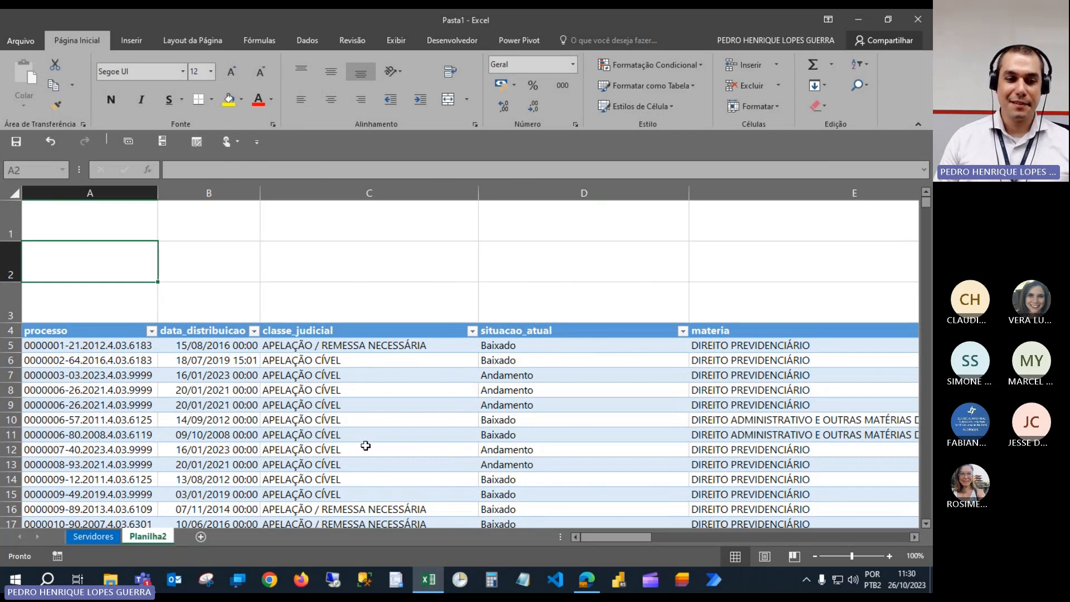
Rename the Planilha2 sheet as GAB34.
click(94, 537)
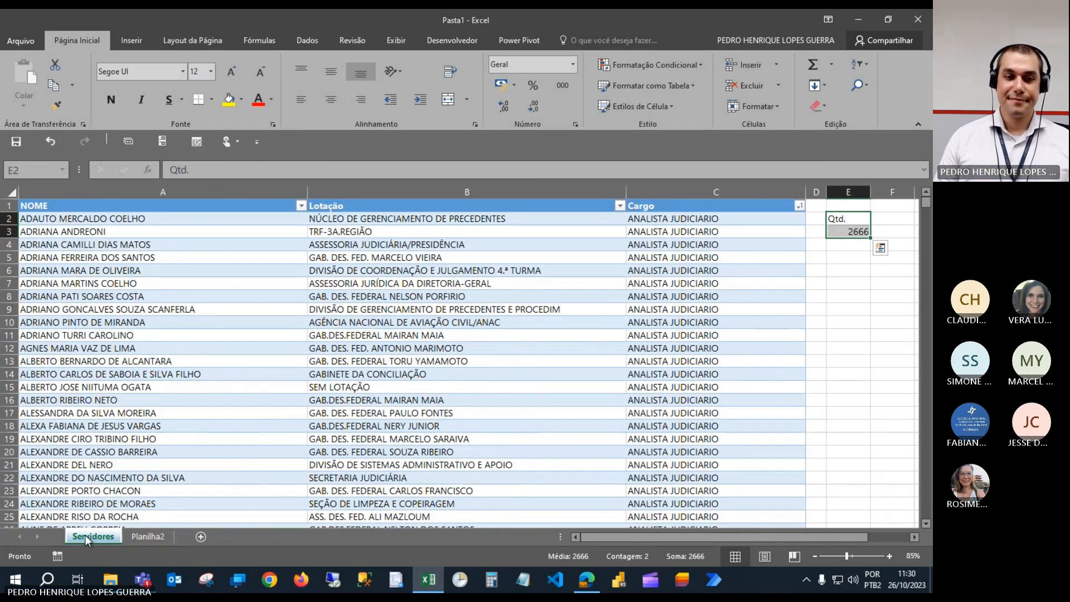
click(152, 537)
double_click(152, 537)
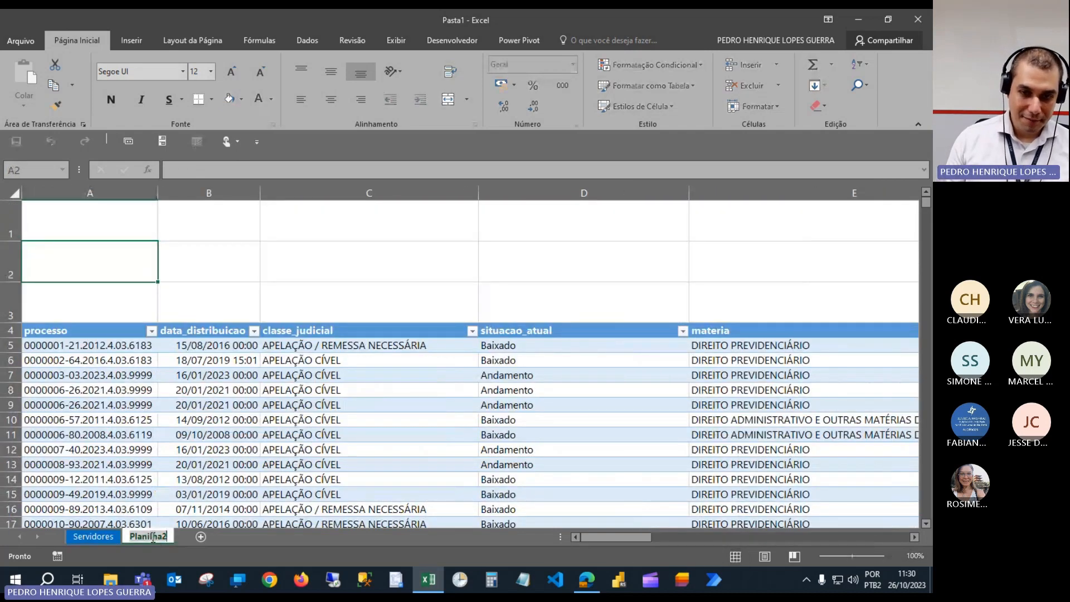
text(BA)
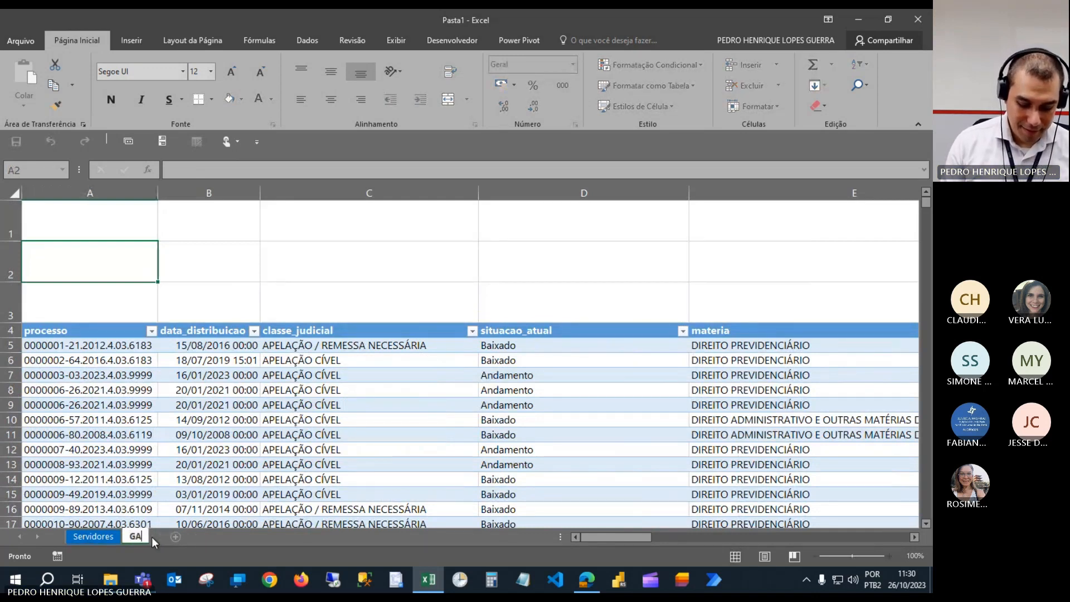
text(GAB34)
key(Return)
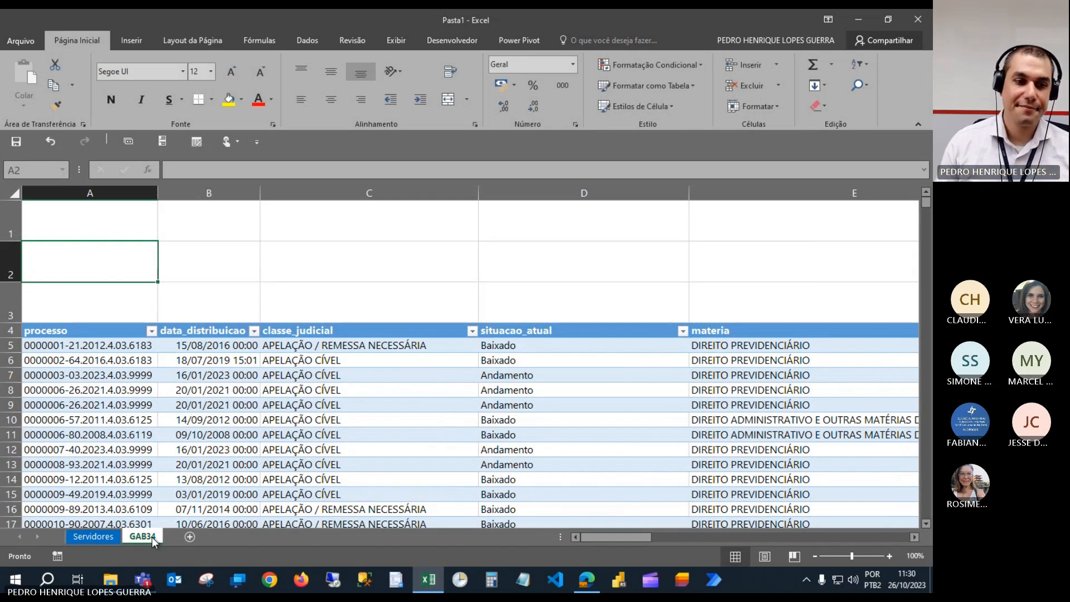
Examine the orgao_atual column of the GAB34 table to identify which judge's office the cases belong to.
click(390, 465)
drag(600, 537, 705, 537)
click(617, 364)
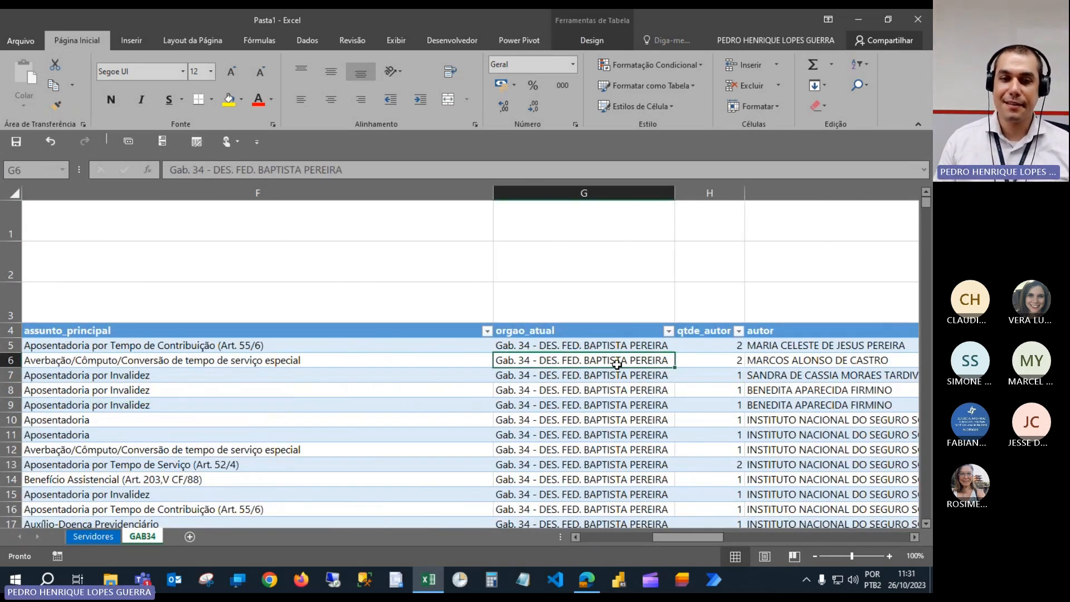
scroll(614, 411, down, 2)
scroll(614, 412, up, 2)
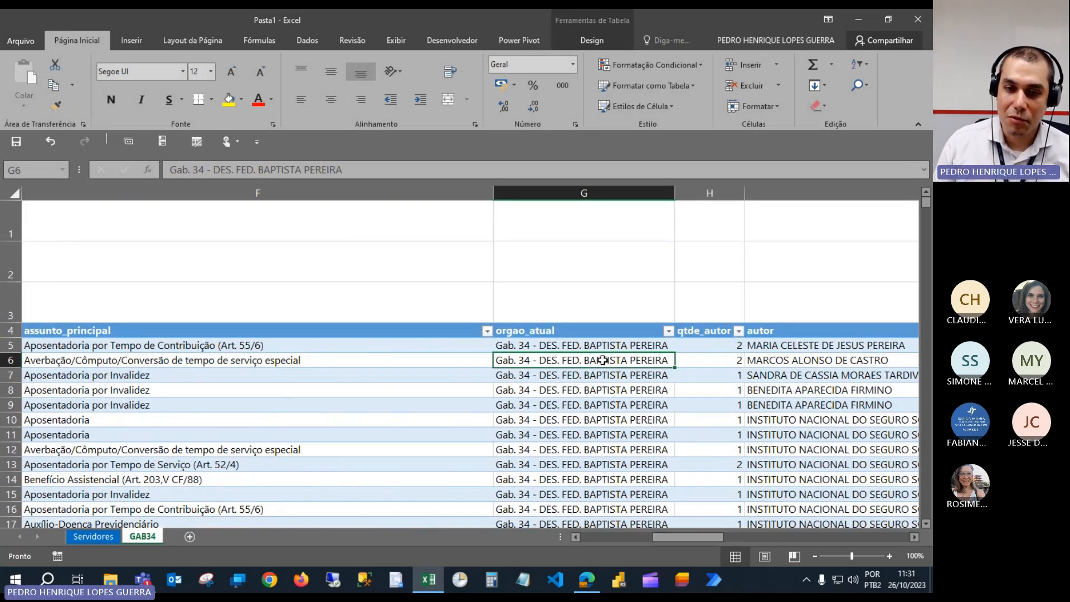
drag(688, 537, 554, 540)
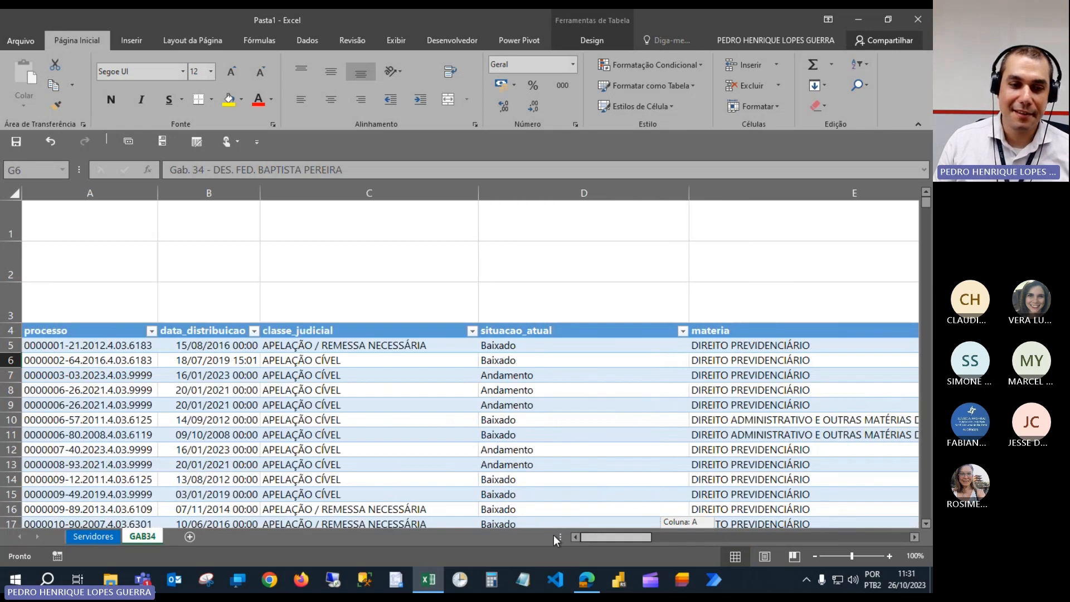
Filter the Lotação column of the Servidores table to entries containing the surname of the judge of Gab. 34.
click(88, 536)
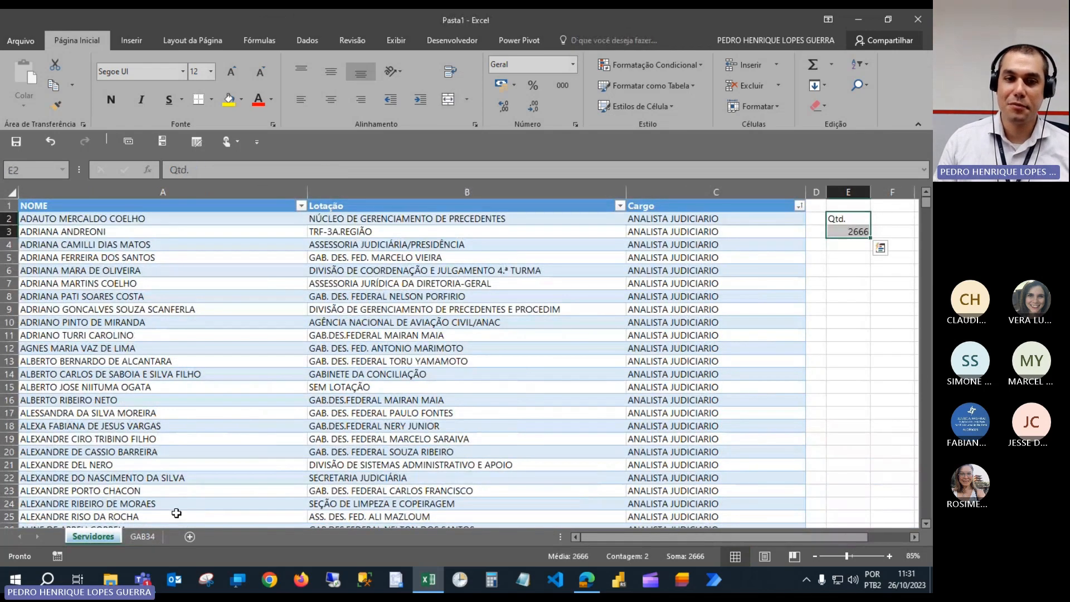
click(620, 205)
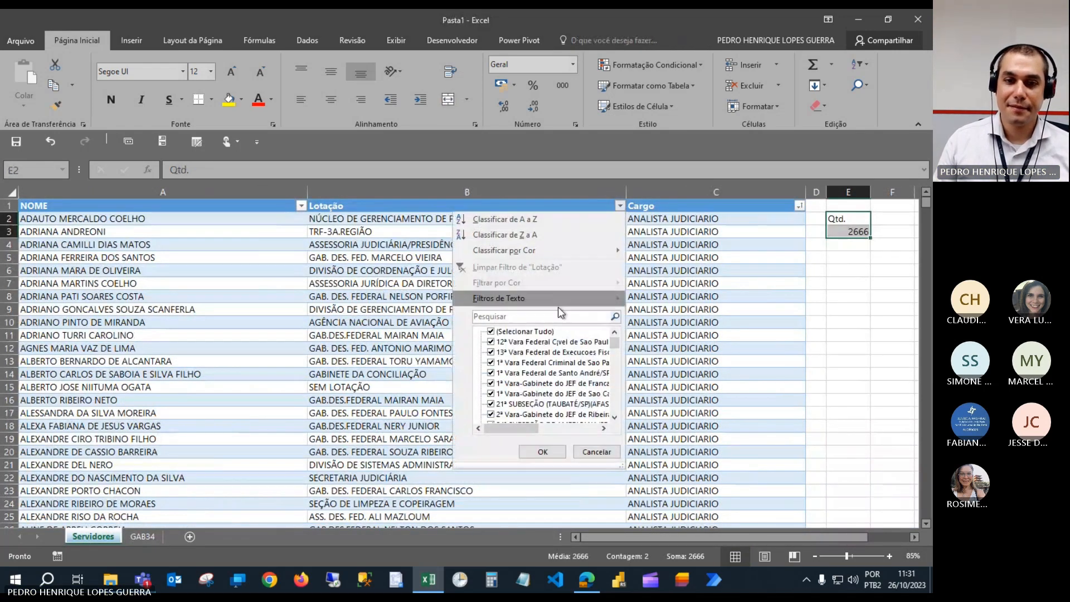
click(543, 316)
text(BAPTISTA)
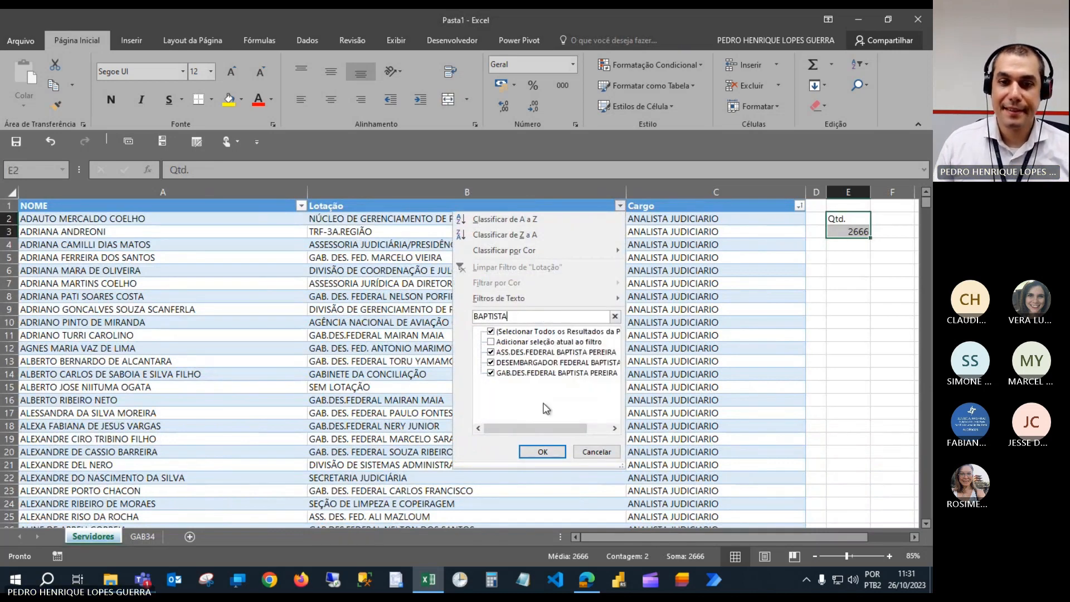
click(544, 451)
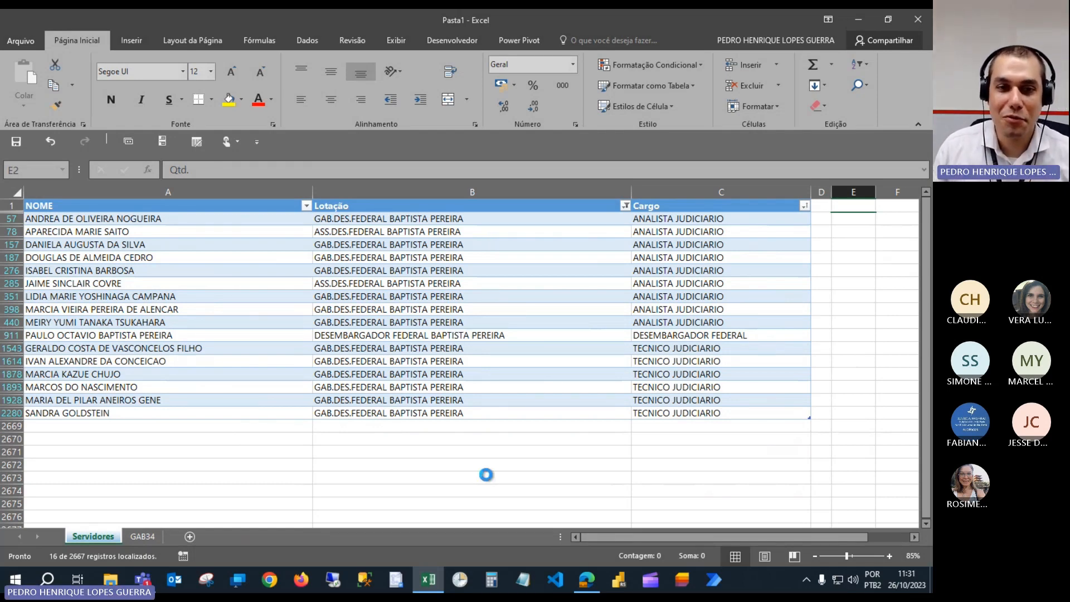
Enlarge the Servidores sheet to 115% and compare the different Lotação entries in the filtered rows.
ctrl+scroll(486, 474, up, 2)
drag(636, 537, 580, 544)
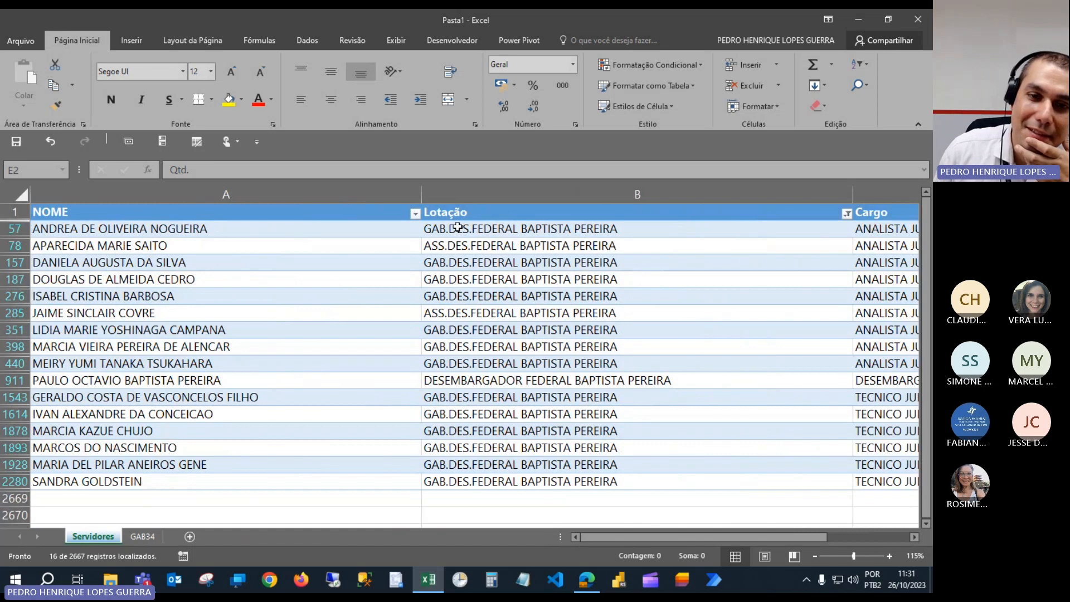
drag(458, 227, 458, 249)
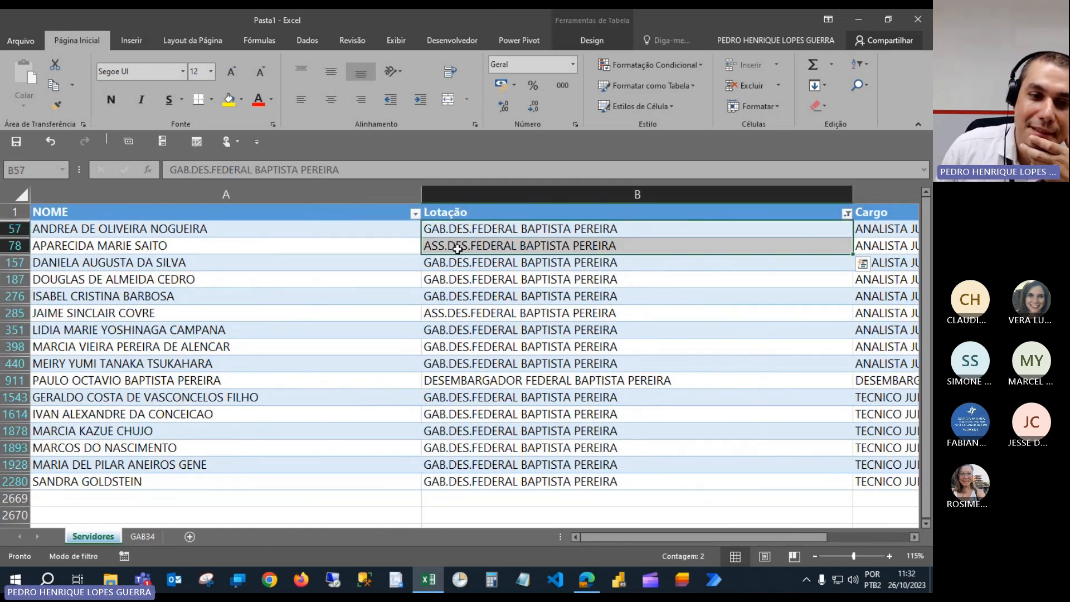
click(466, 381)
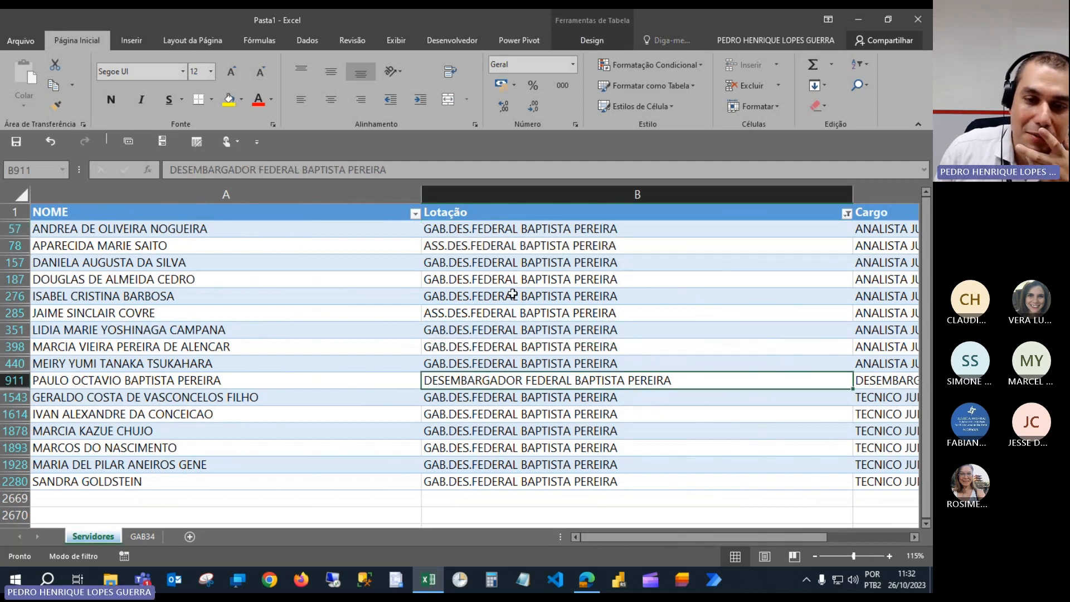
click(509, 266)
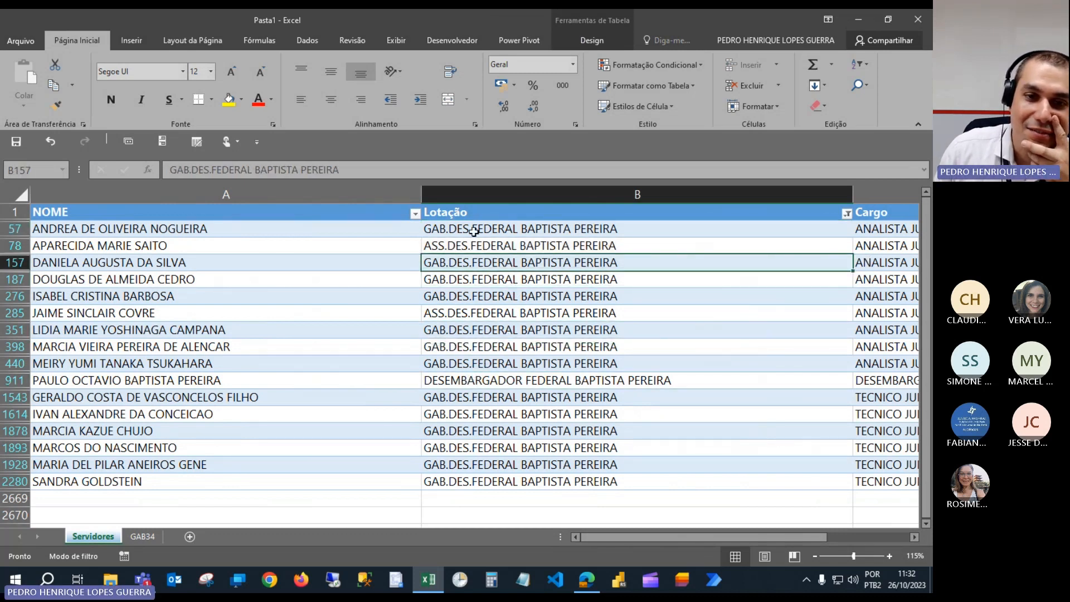
mouse_move(475, 230)
mouse_down()
mouse_move(476, 243)
mouse_move(490, 244)
mouse_up()
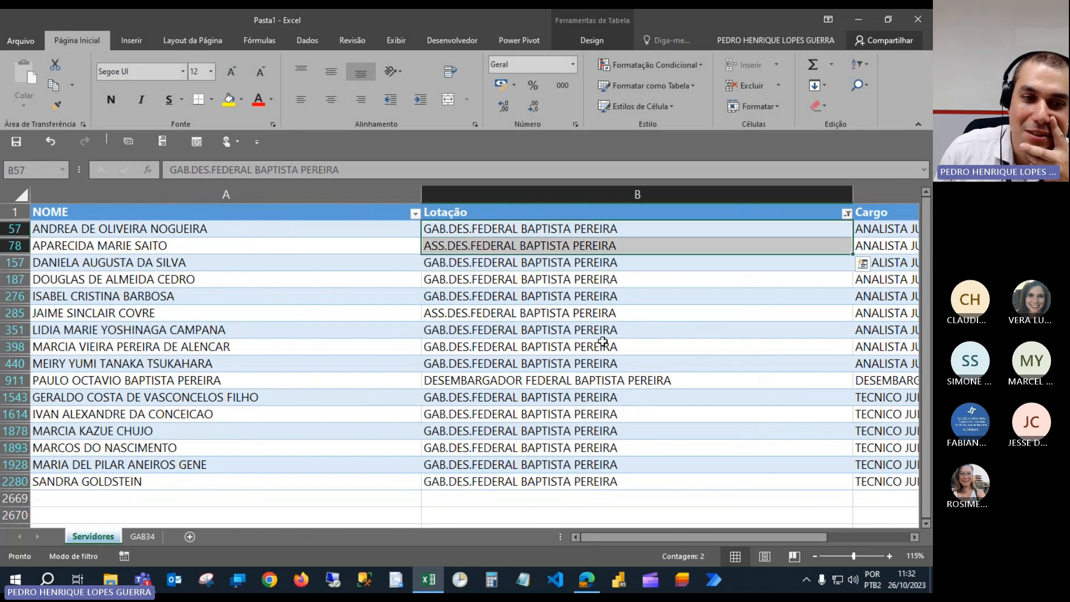
Reselect all entries in the Lotação filter of the Servidores table to show every row.
click(847, 214)
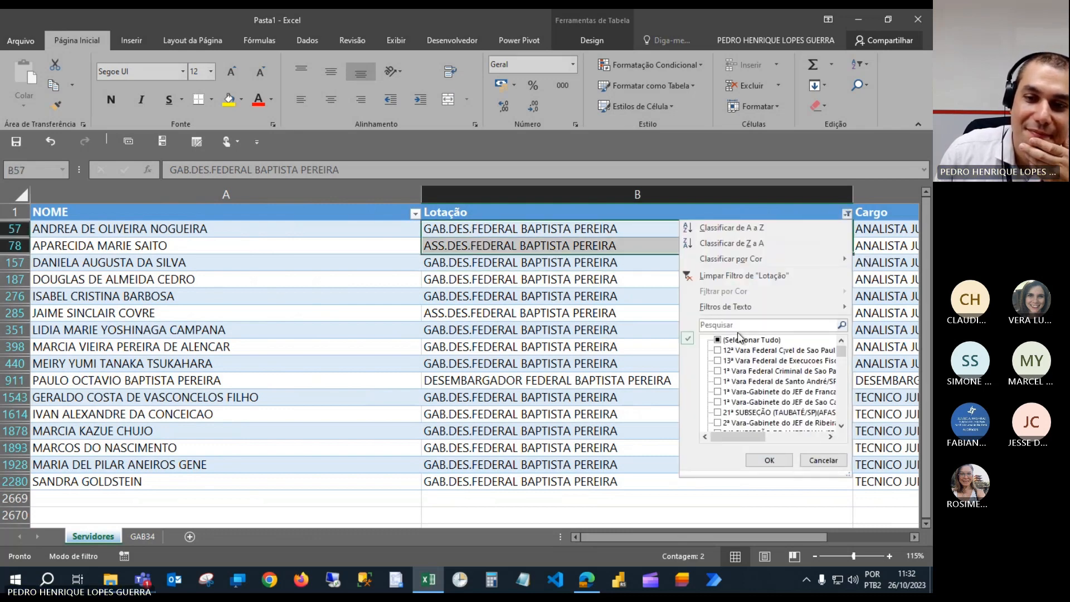
click(719, 340)
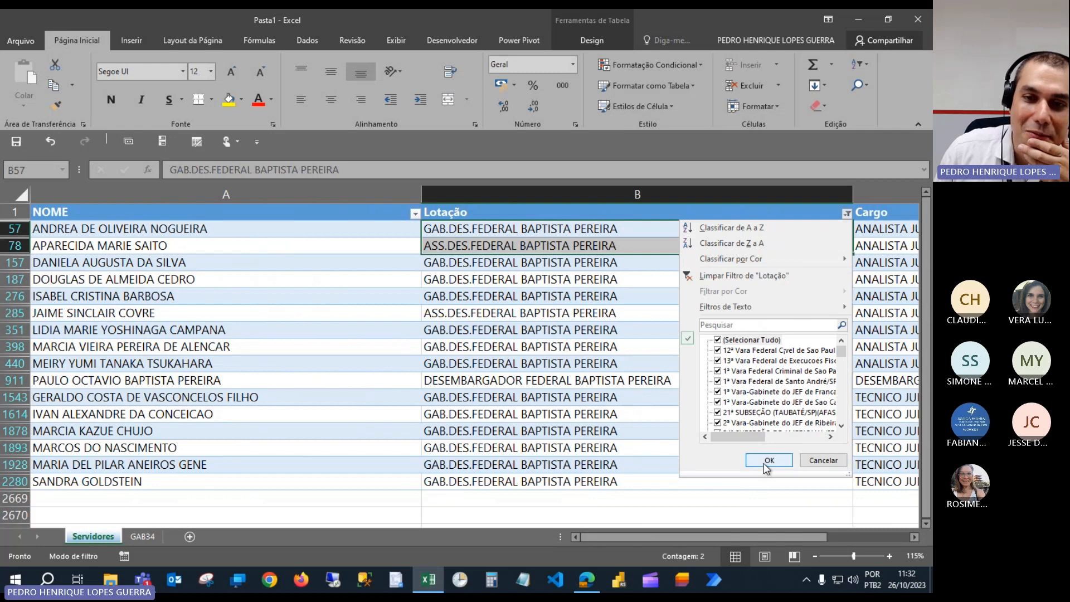
click(768, 462)
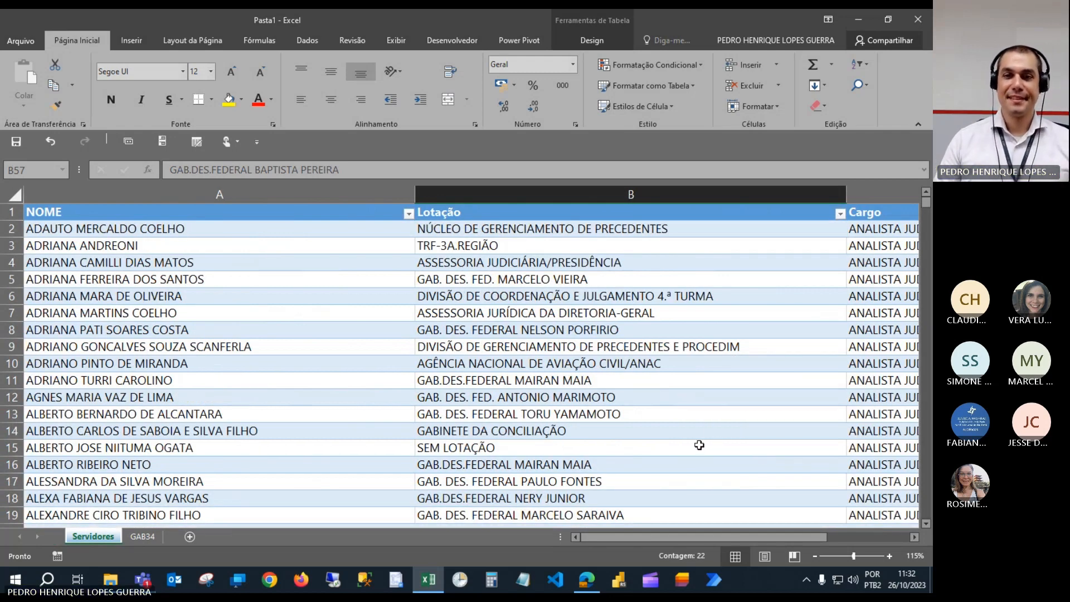
Enter the labels Servidores in cell E5 and GAB34 in cell E6 beside the table.
ctrl+scroll(699, 445, down, 2)
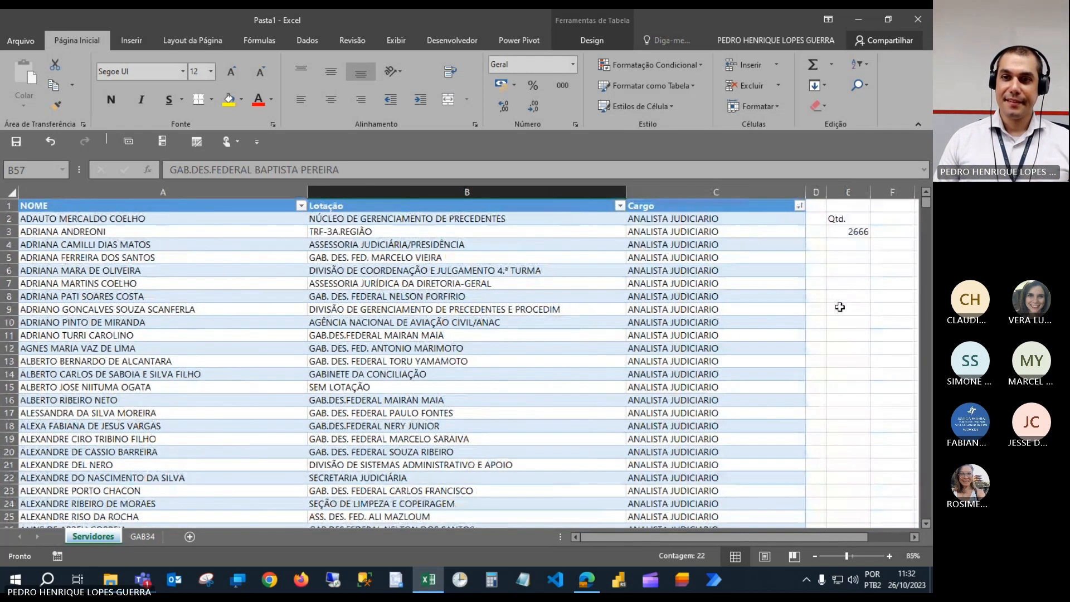
click(854, 256)
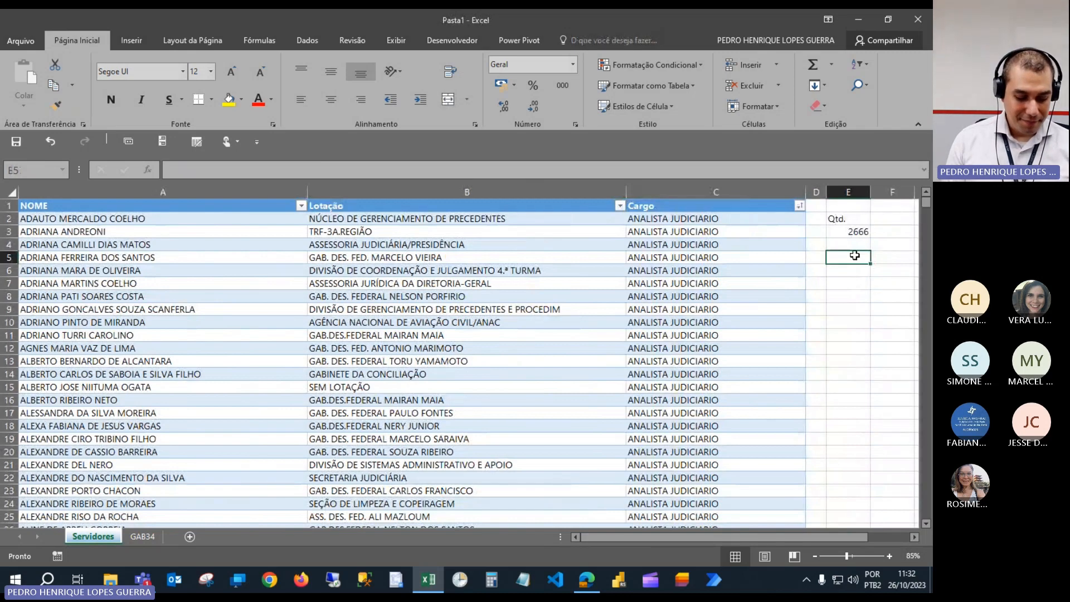
double_click(855, 256)
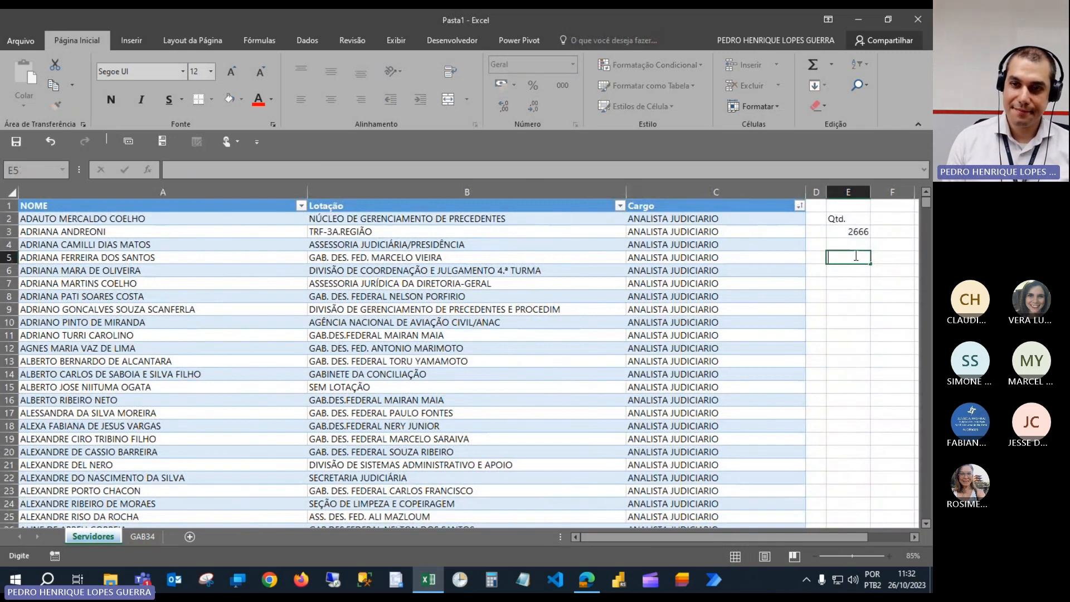
text(Servidores)
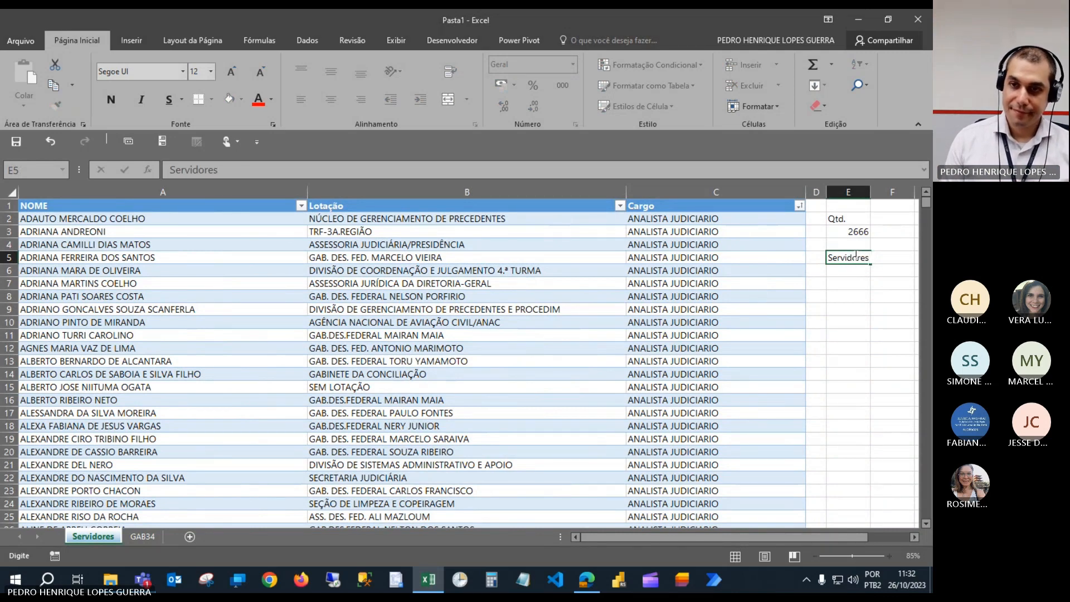
key(Return)
text(GAB34)
key(Return)
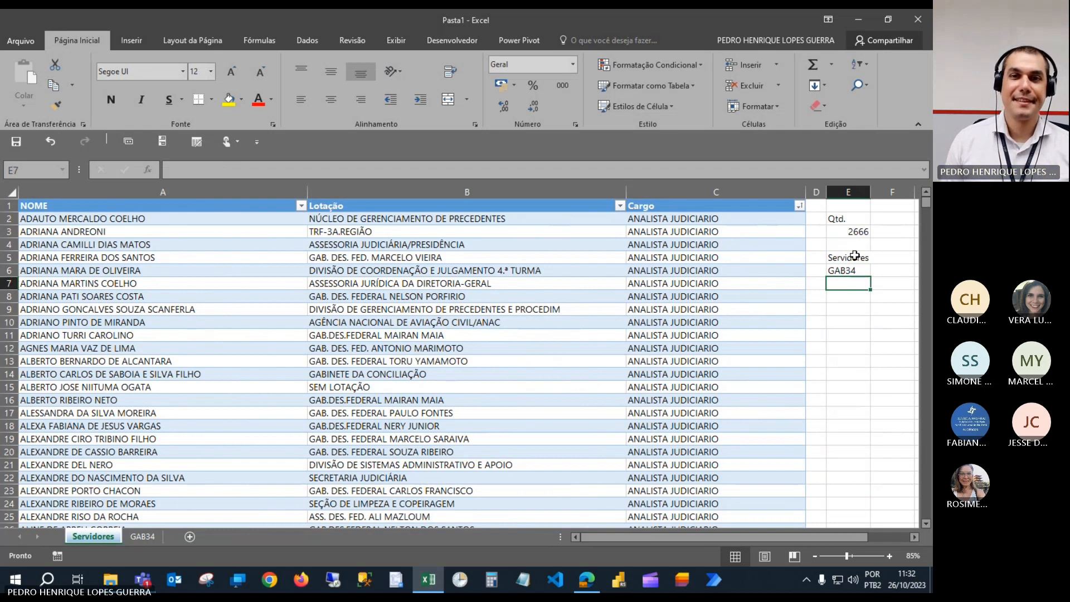
Center the Servidores and GAB34 labels in E5:E6 and start a formula with an equals sign in E7.
drag(855, 258, 849, 271)
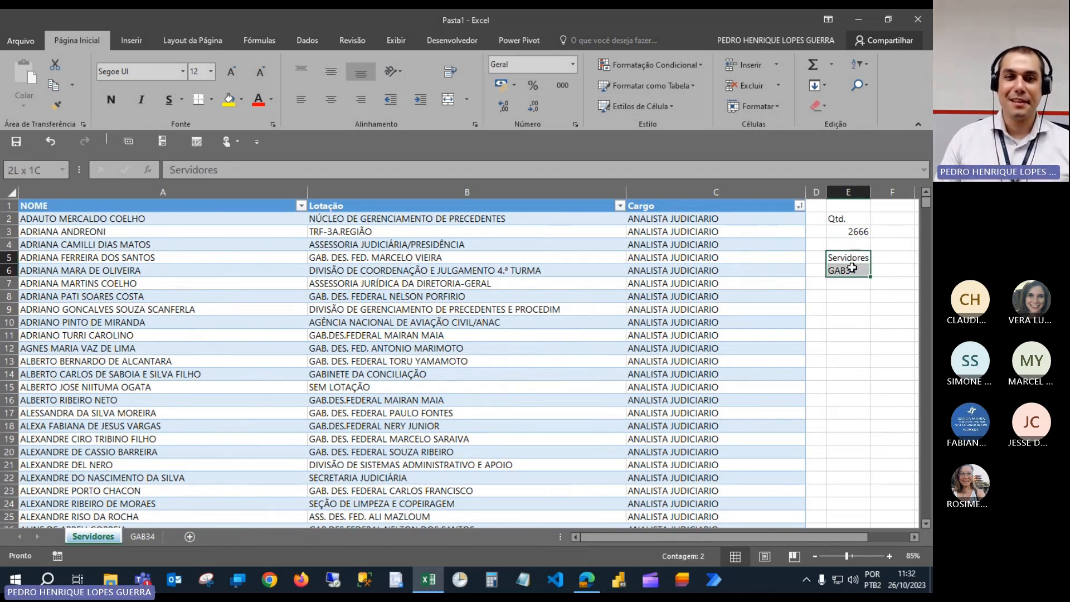
click(339, 99)
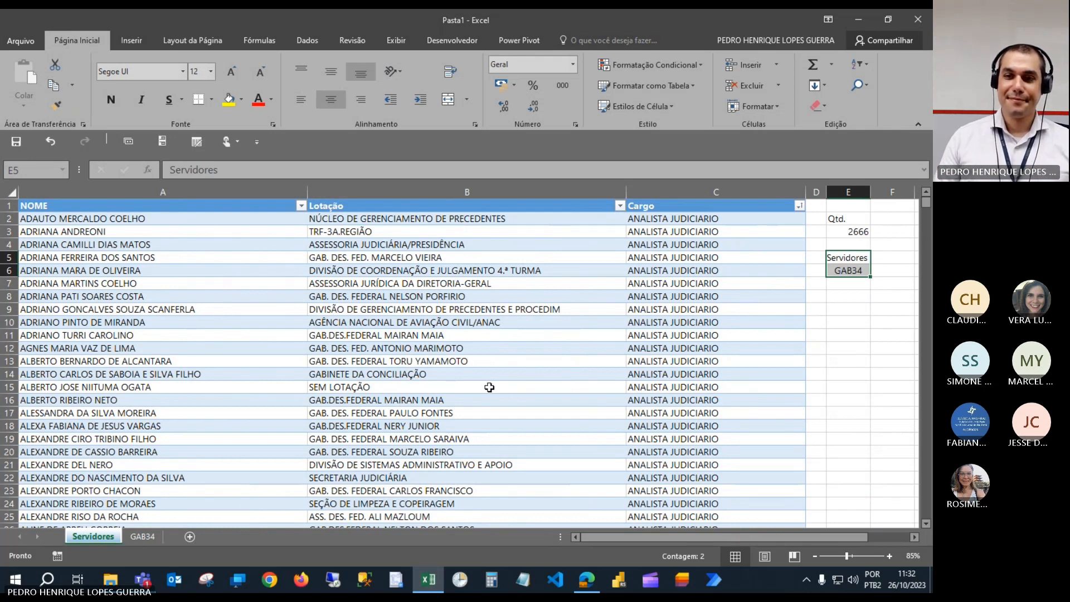
key(ctrl+q)
click(823, 283)
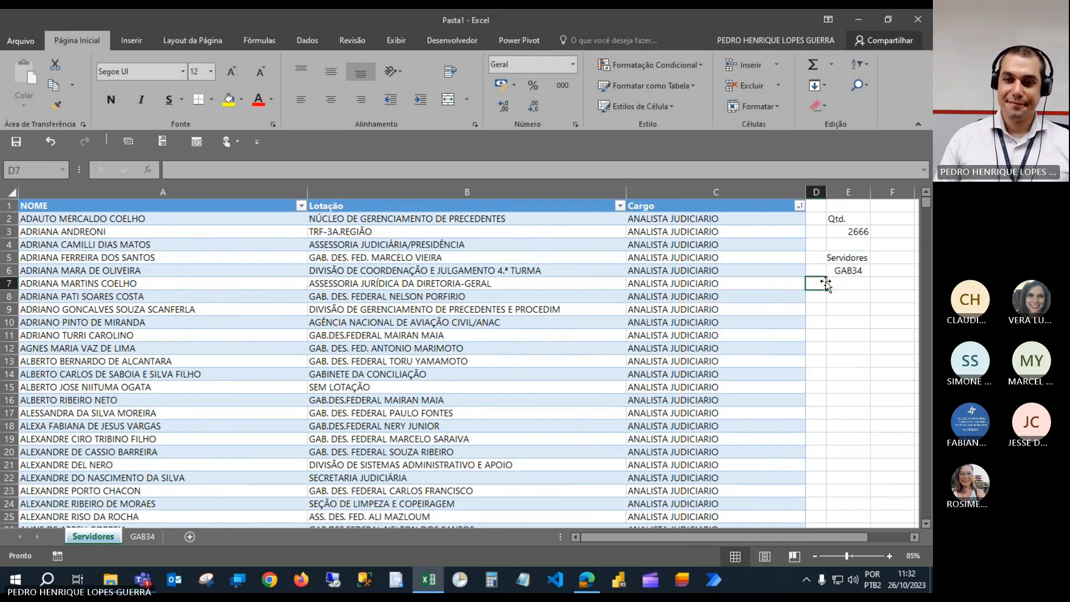
click(834, 285)
text(=)
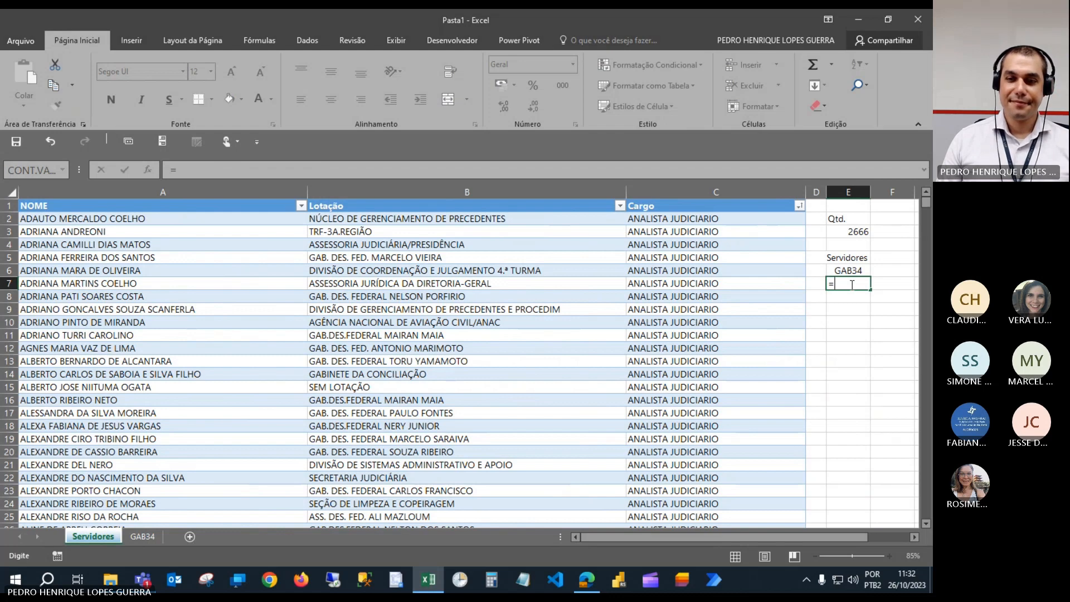
Filter the Lotação column to entries containing the surname of the judge of Gab. 34.
drag(832, 537, 859, 537)
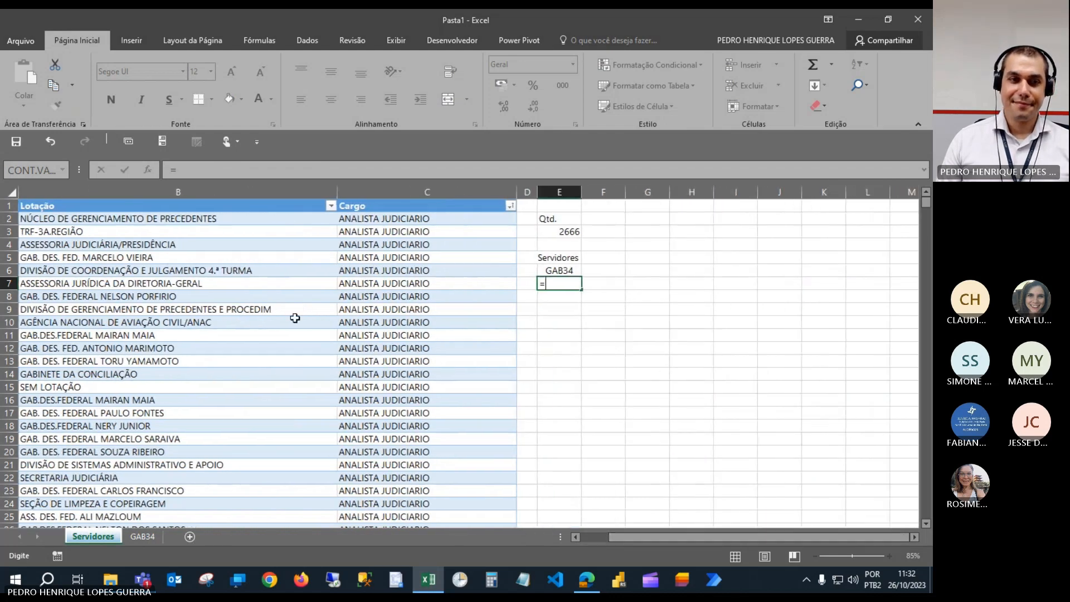
click(331, 206)
click(246, 331)
click(242, 317)
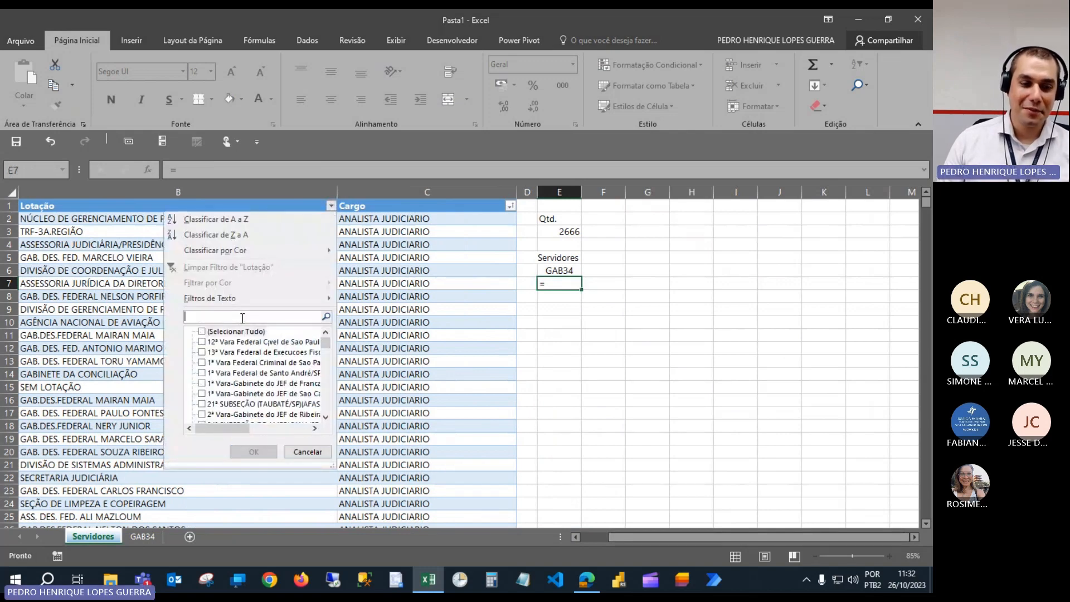
text(contab)
key(BackSpace)
key(BackSpace)
key(BackSpace)
key(BackSpace)
key(BackSpace)
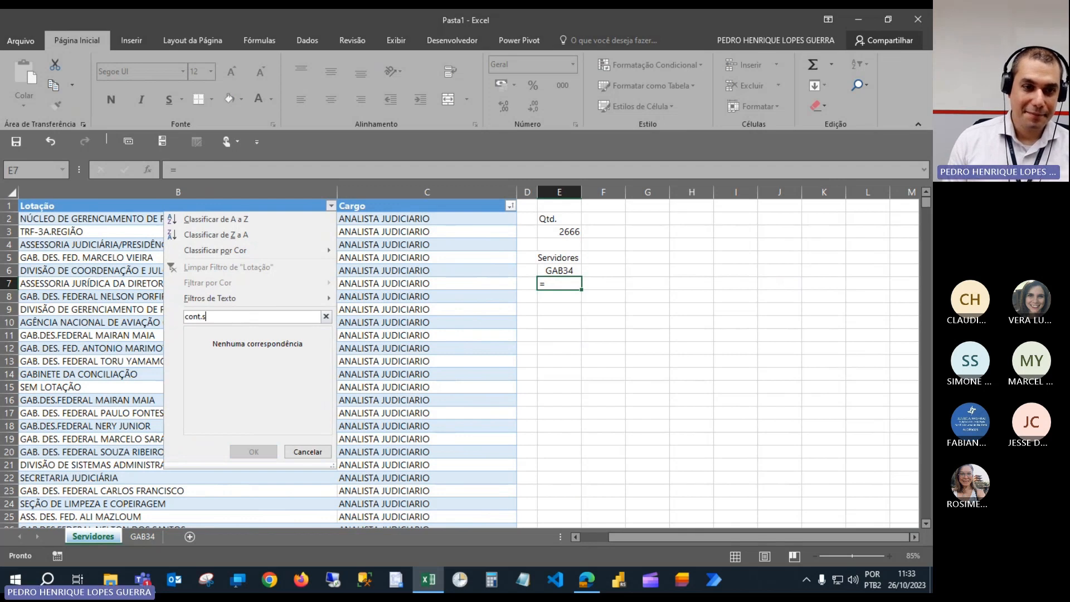
key(BackSpace)
text(g)
key(BackSpace)
text(baptis)
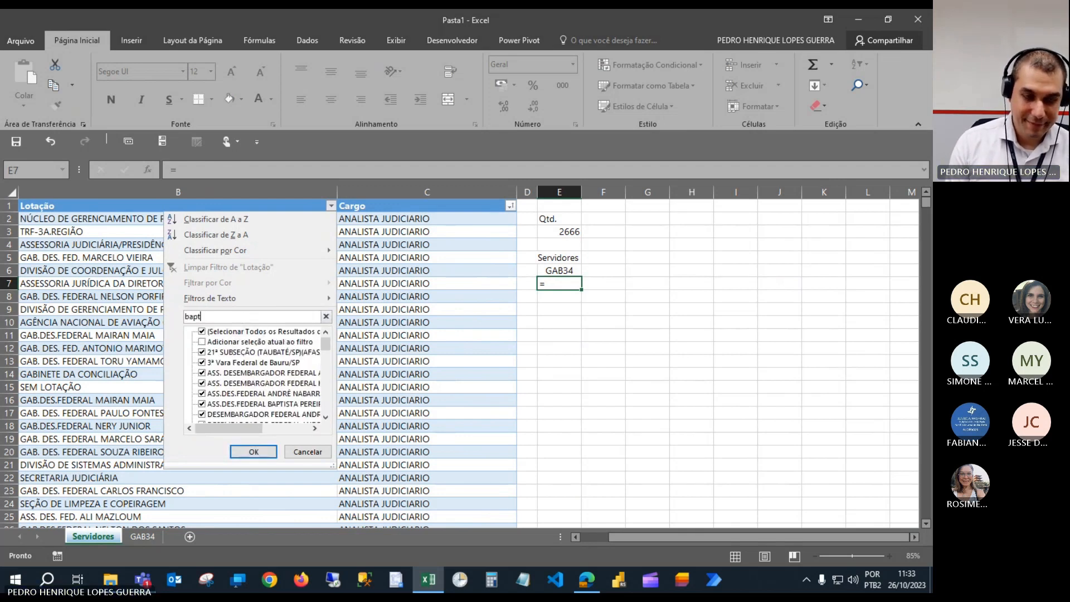
click(252, 451)
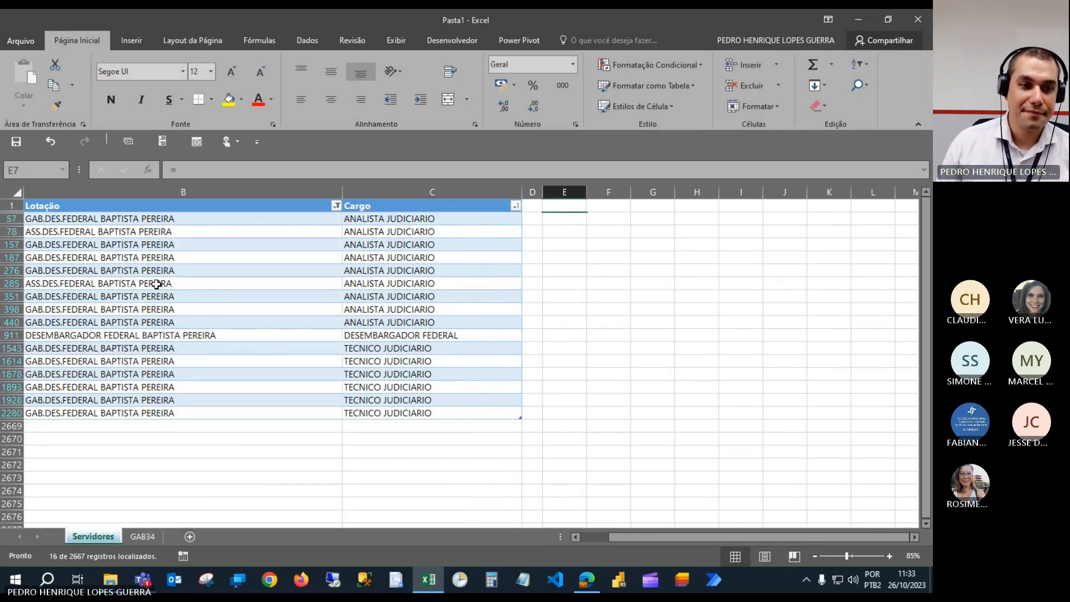
Copy the adjacent ASS. and GAB. entries from rows 285 and 351 of Lotação and reselect all entries in the column's filter.
drag(156, 284, 154, 296)
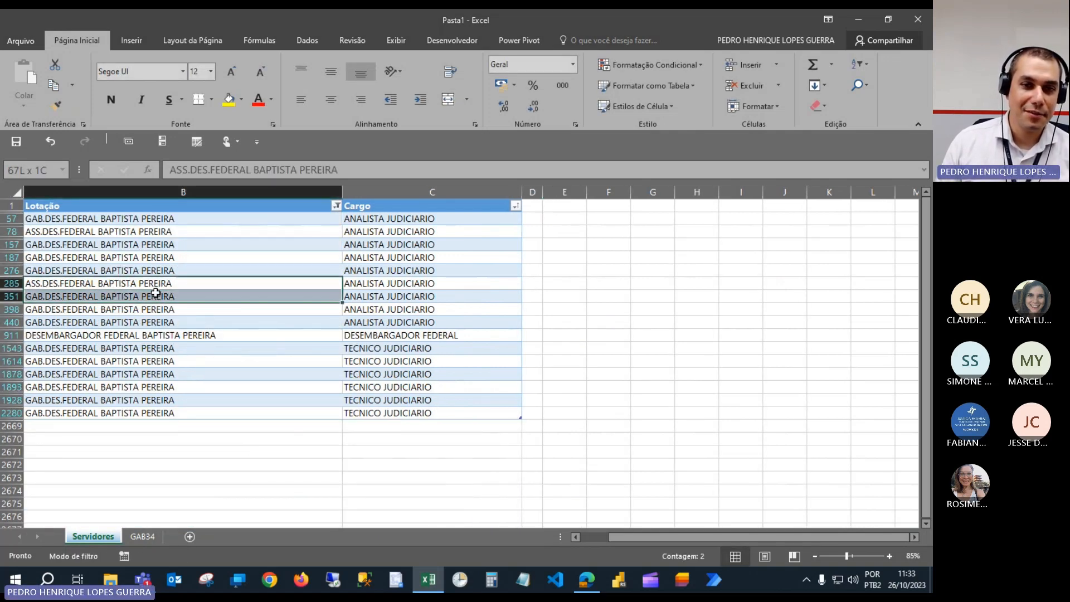
key(ctrl+c)
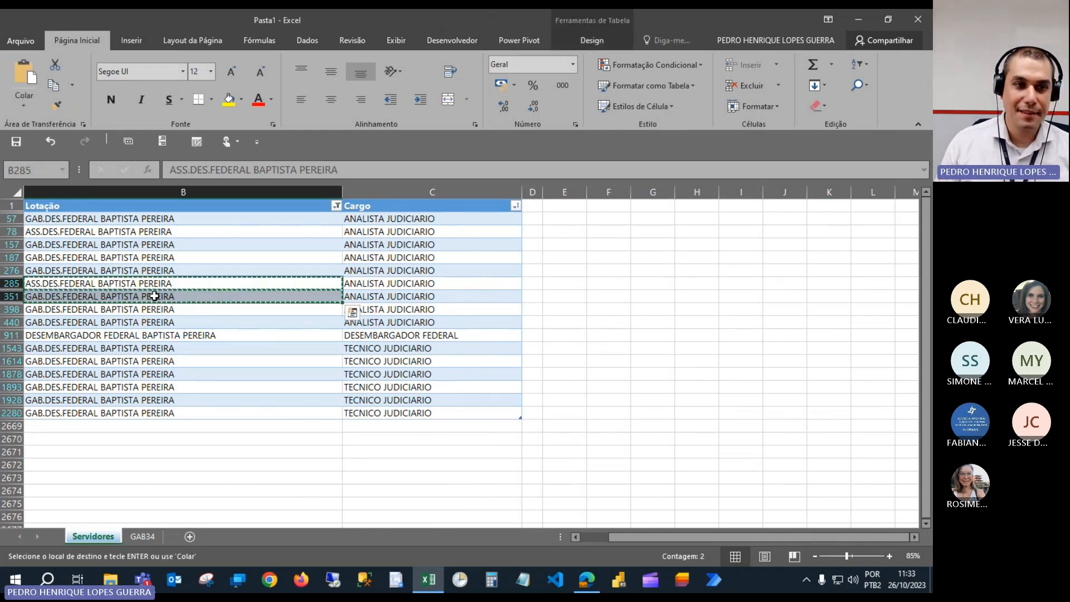
click(336, 205)
click(208, 332)
click(258, 451)
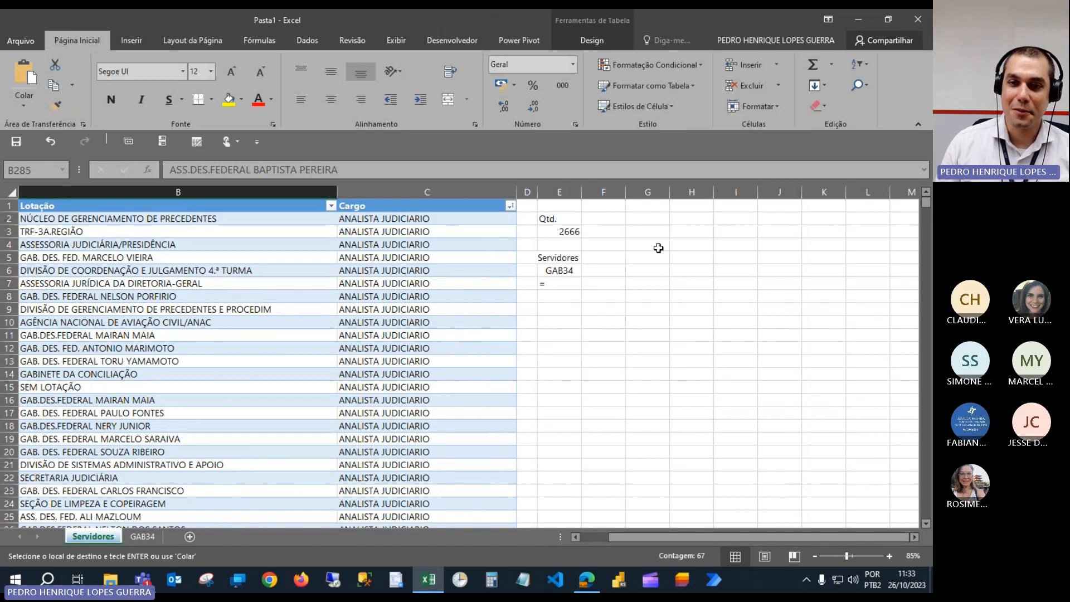
Paste the two copied Lotação entries into H1:H2 and fit column H's width to their text.
click(701, 204)
key(ctrl+v)
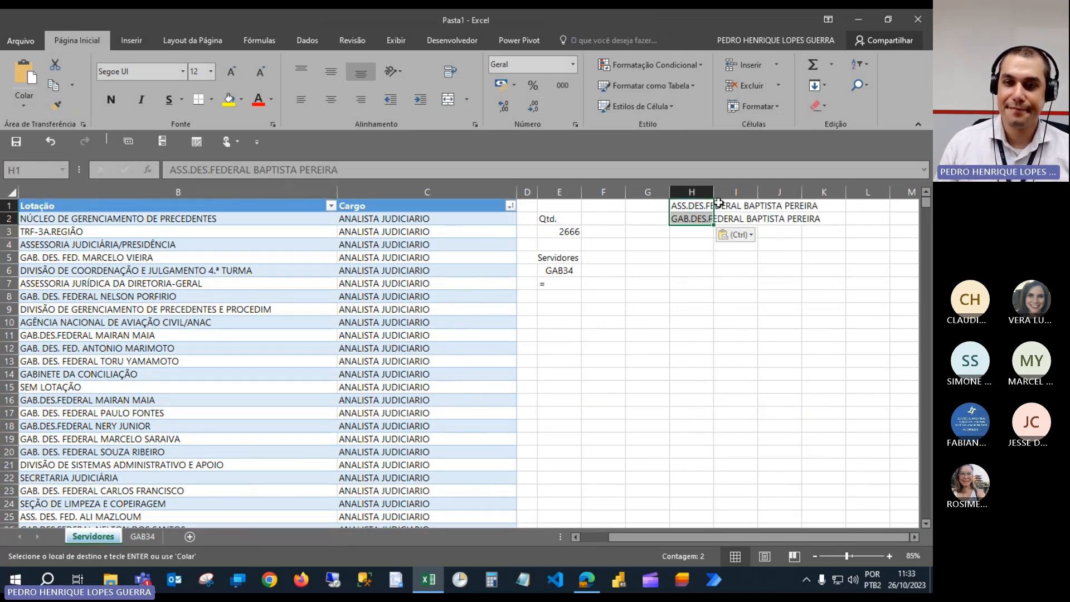
double_click(714, 192)
click(715, 206)
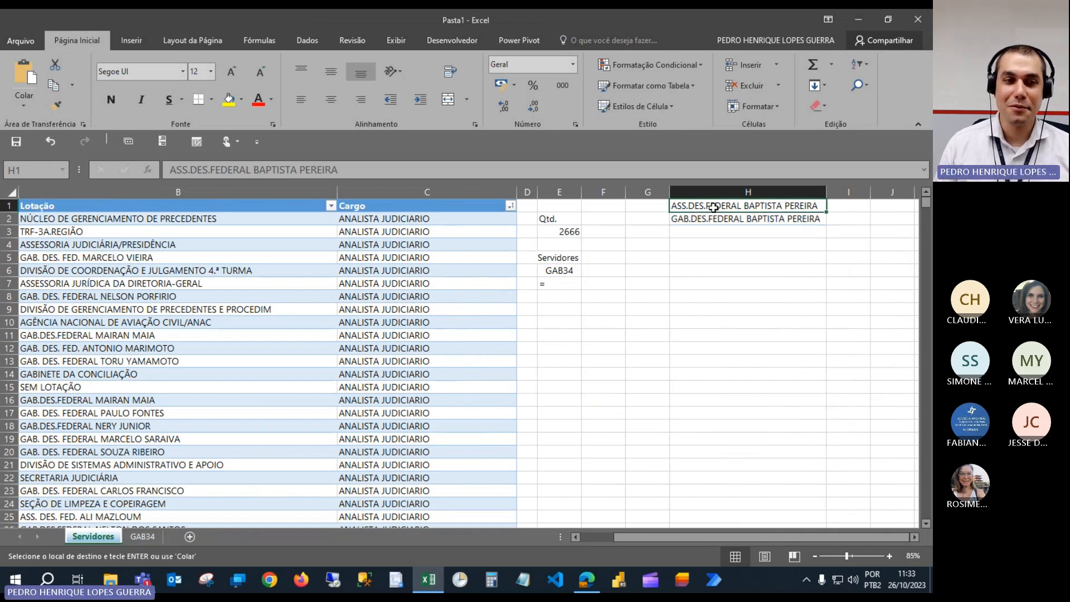
click(715, 218)
Label the two pasted entries COND 1 in cell G1 and COND 2 in cell G2.
click(664, 206)
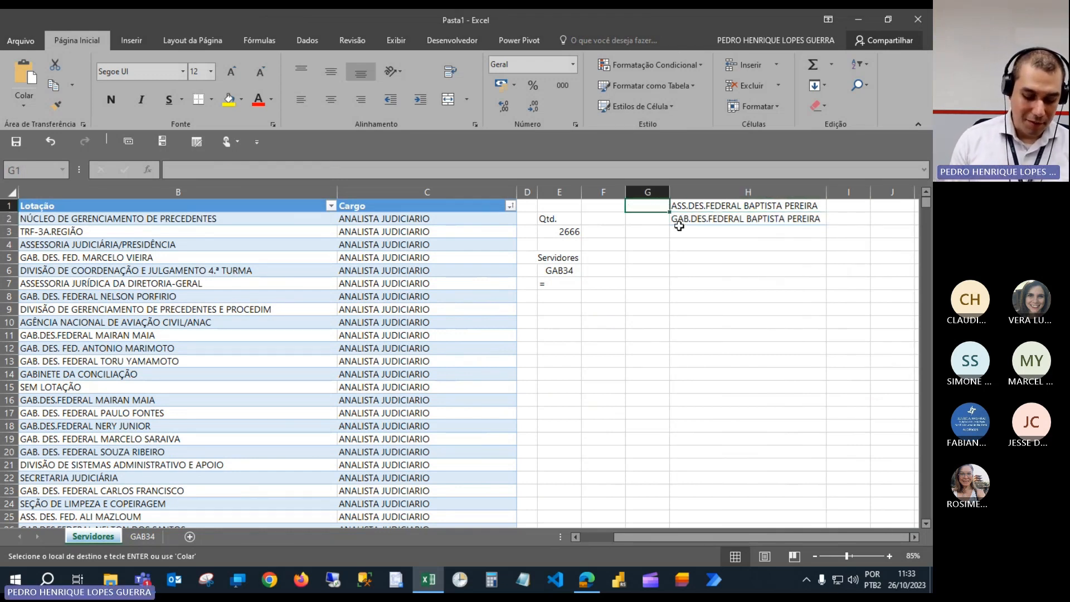
text(COND)
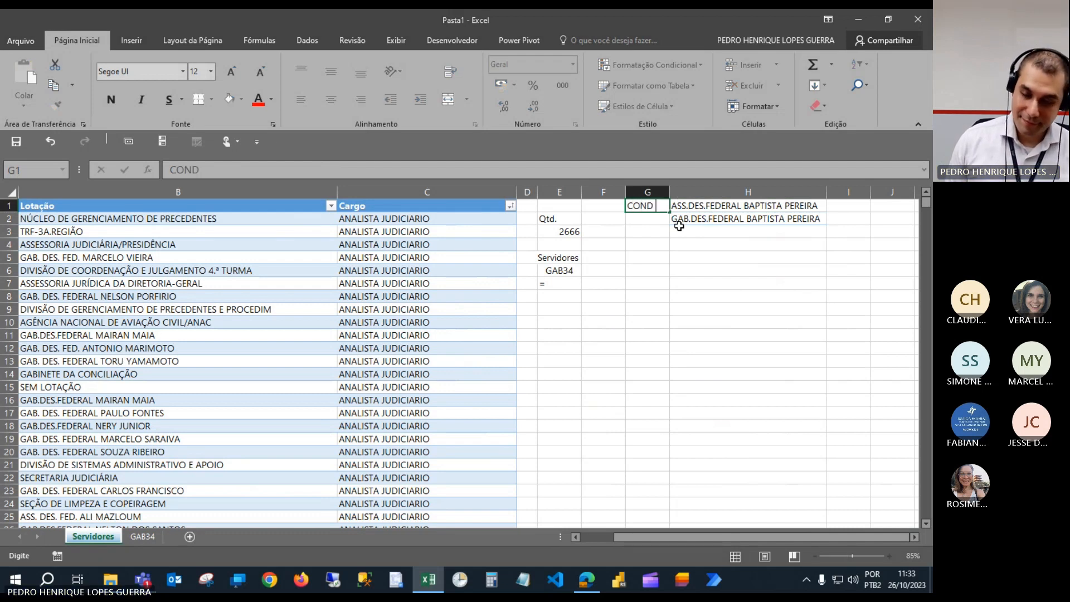
key(Return)
text(CoND 1)
key(BackSpace)
key(BackSpace)
key(BackSpace)
key(BackSpace)
key(BackSpace)
text(OND 1)
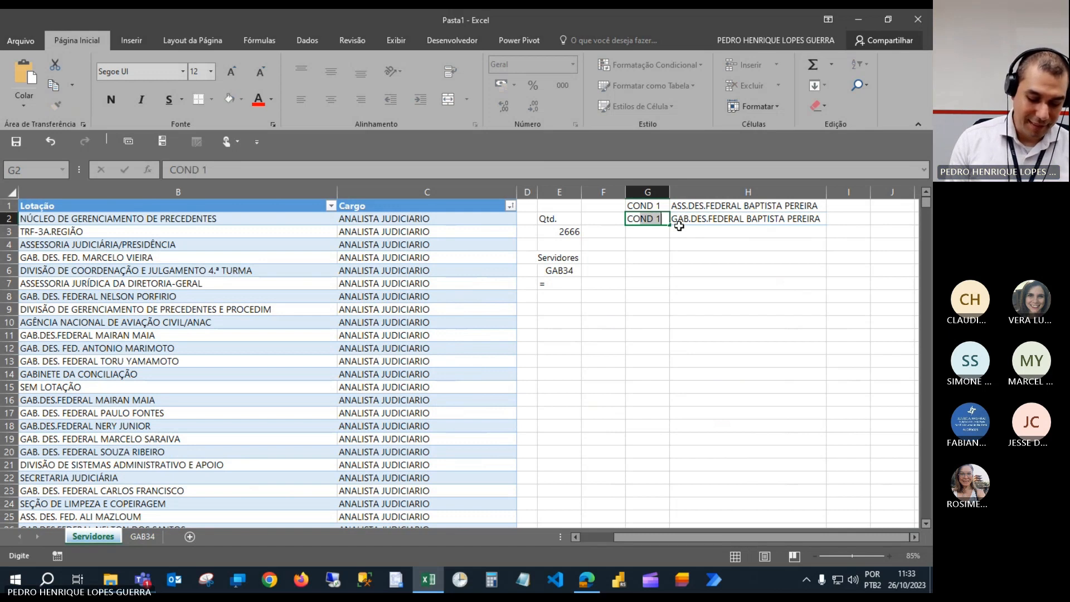
key(BackSpace)
key(BackSpace)
text(2)
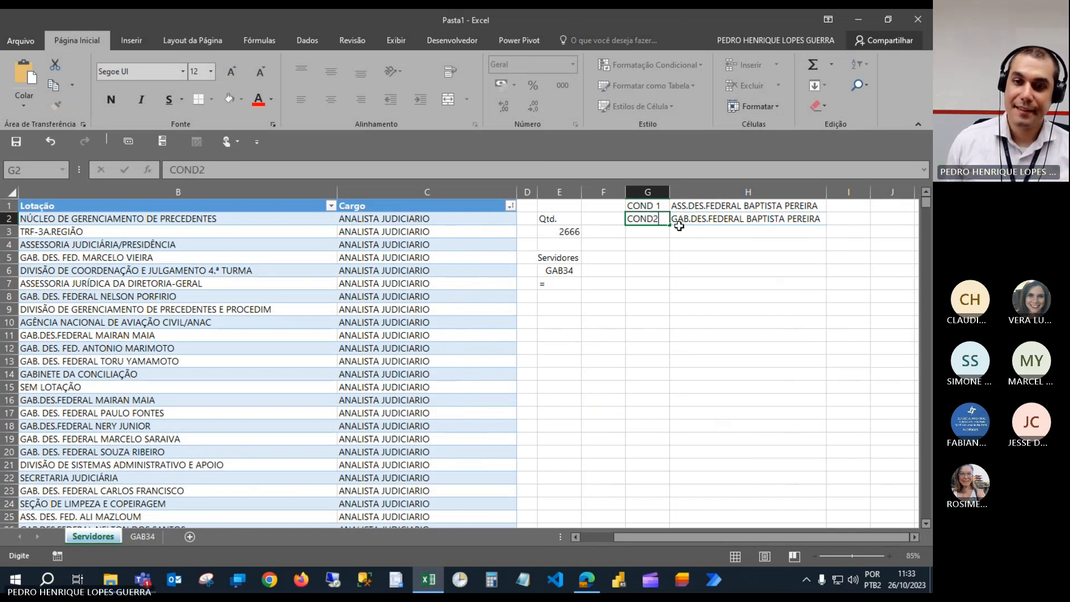
key(BackSpace)
text(1)
key(BackSpace)
text(2)
key(Return)
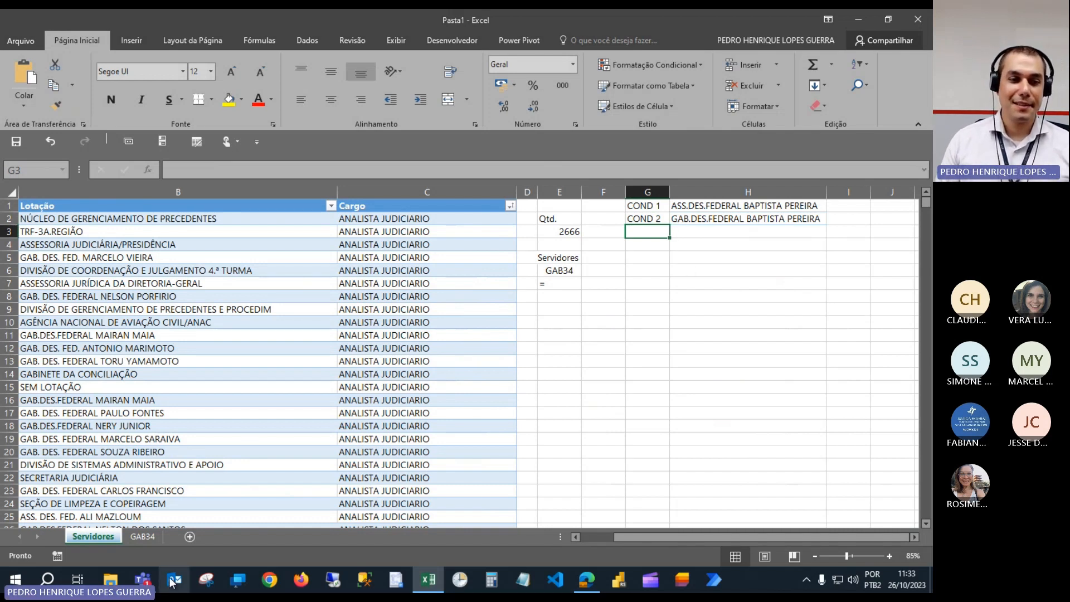
Start a CONT.SES formula in E7 with column B as the first criteria range and H1 as its criterion, both as absolute references.
click(563, 283)
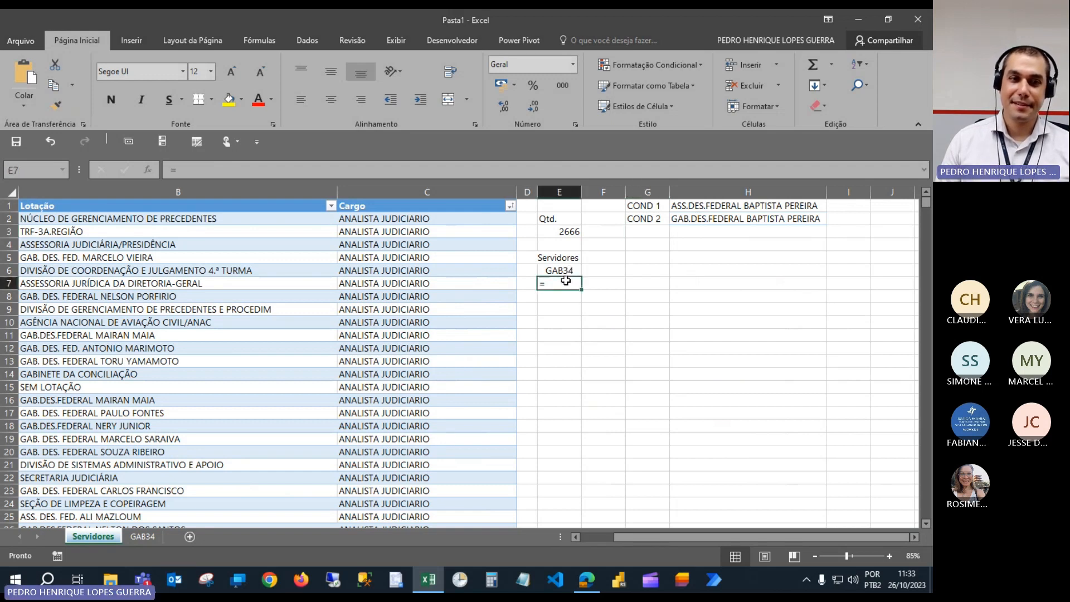
click(218, 173)
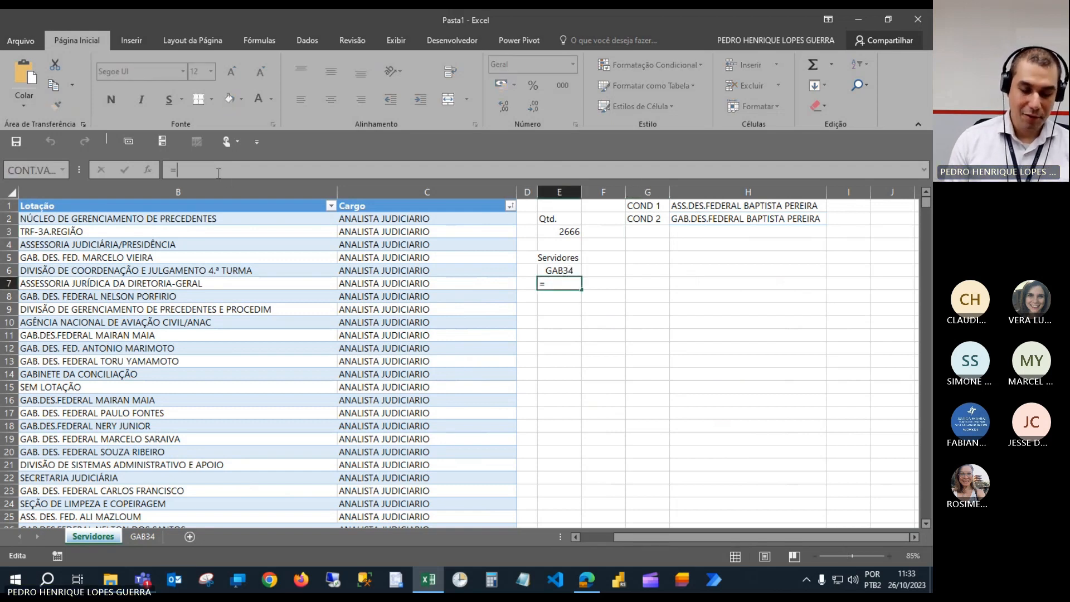
text(cont.)
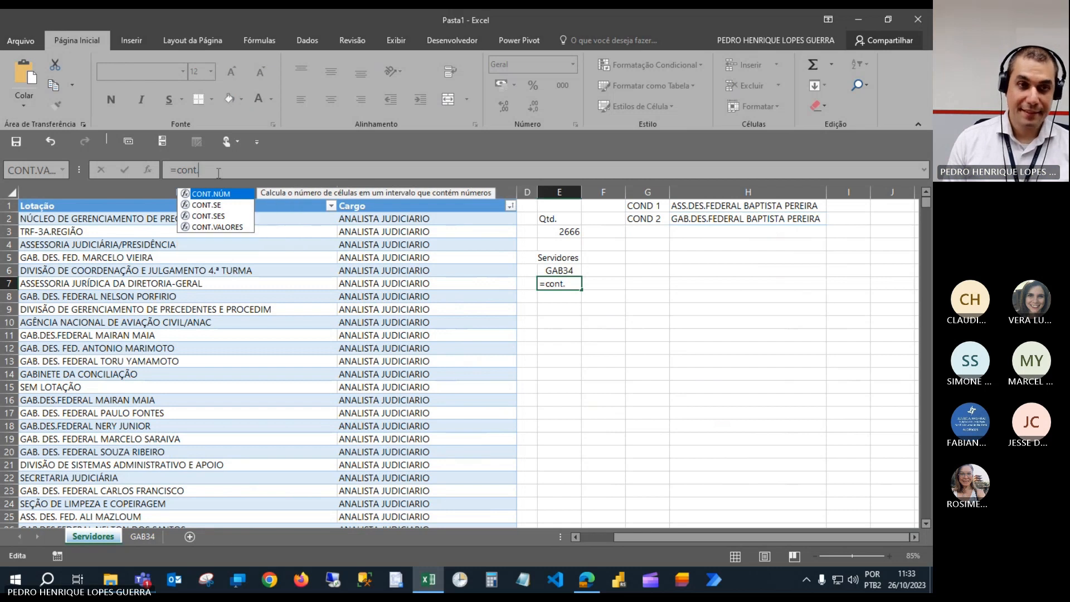
text(ses)
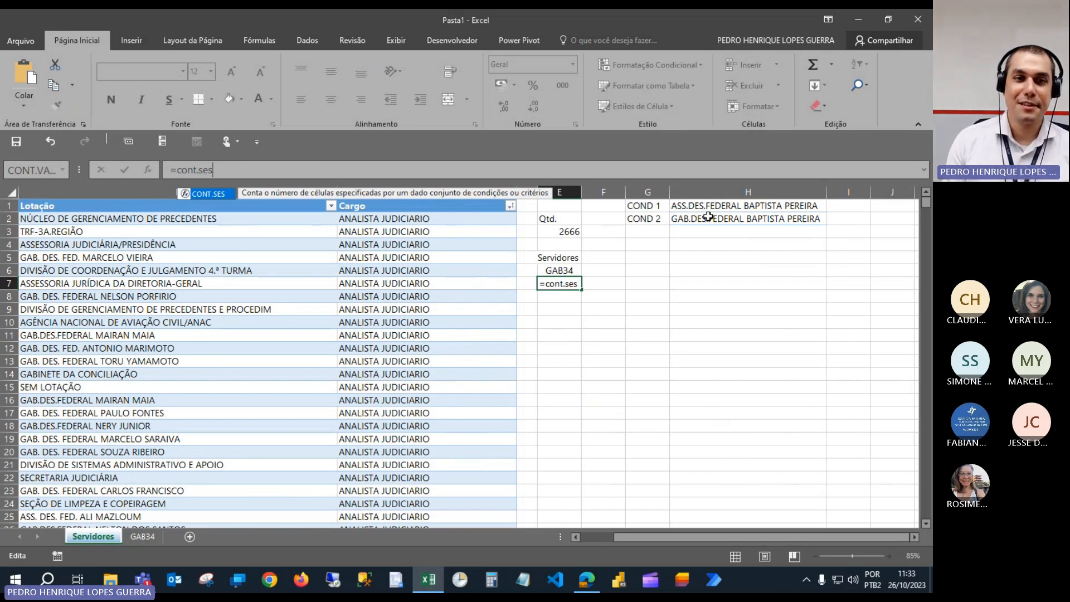
text(()
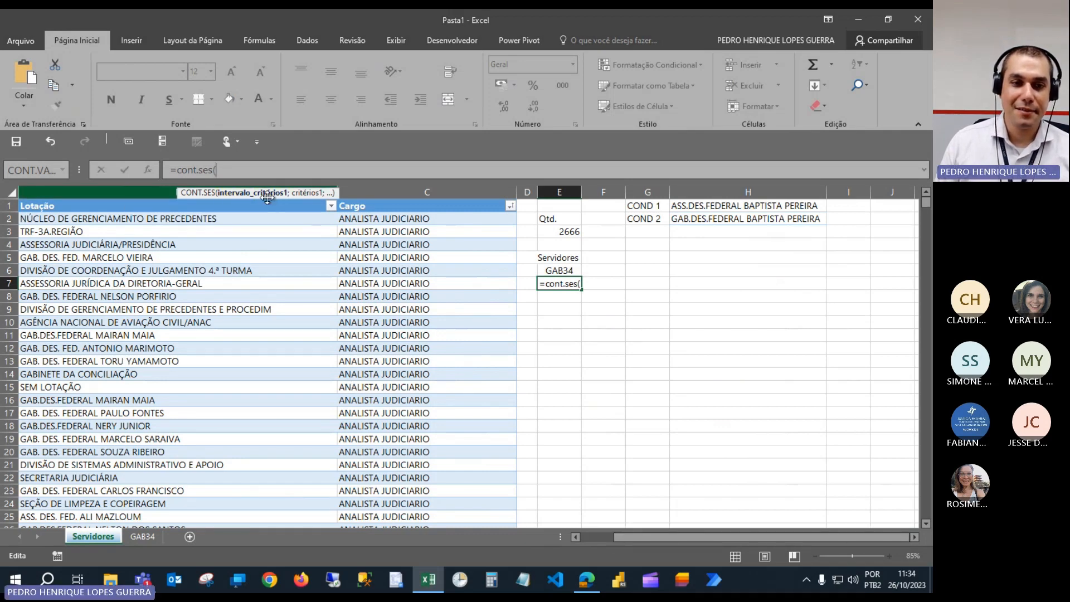
drag(682, 535, 673, 538)
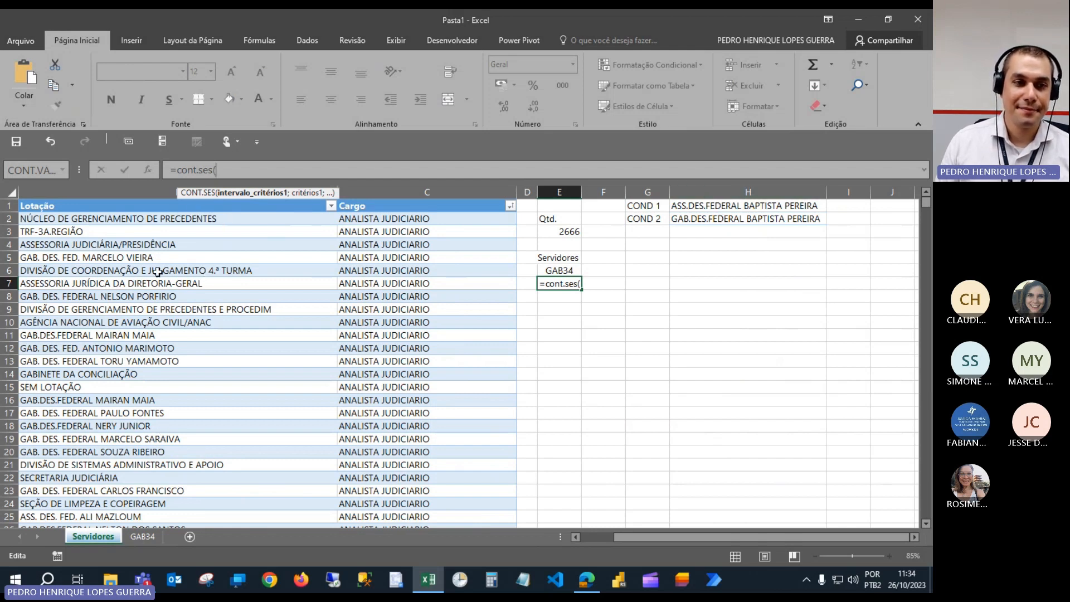
click(150, 191)
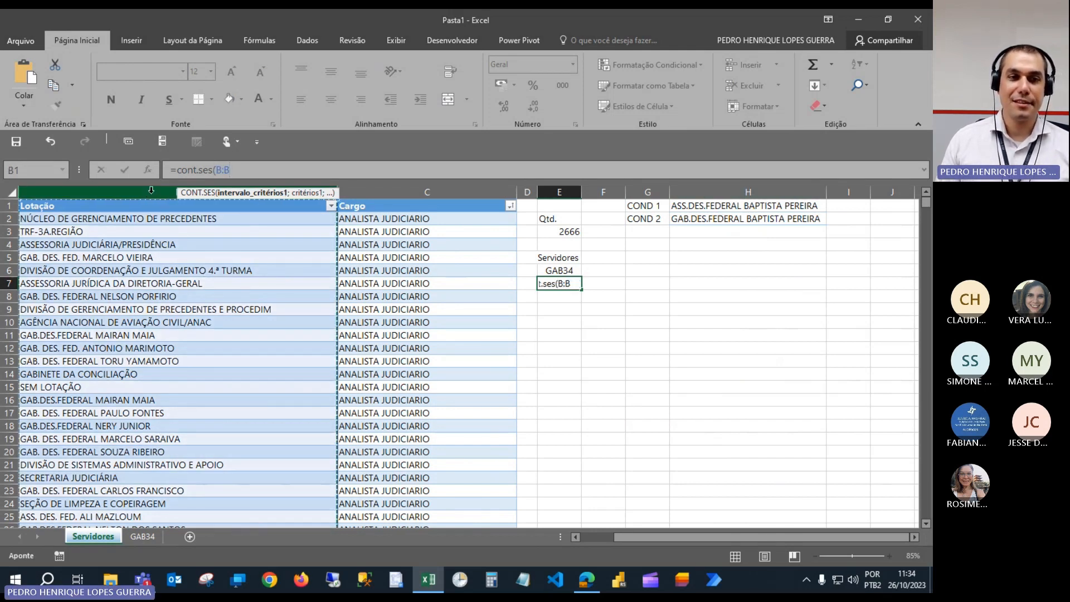
key(F4)
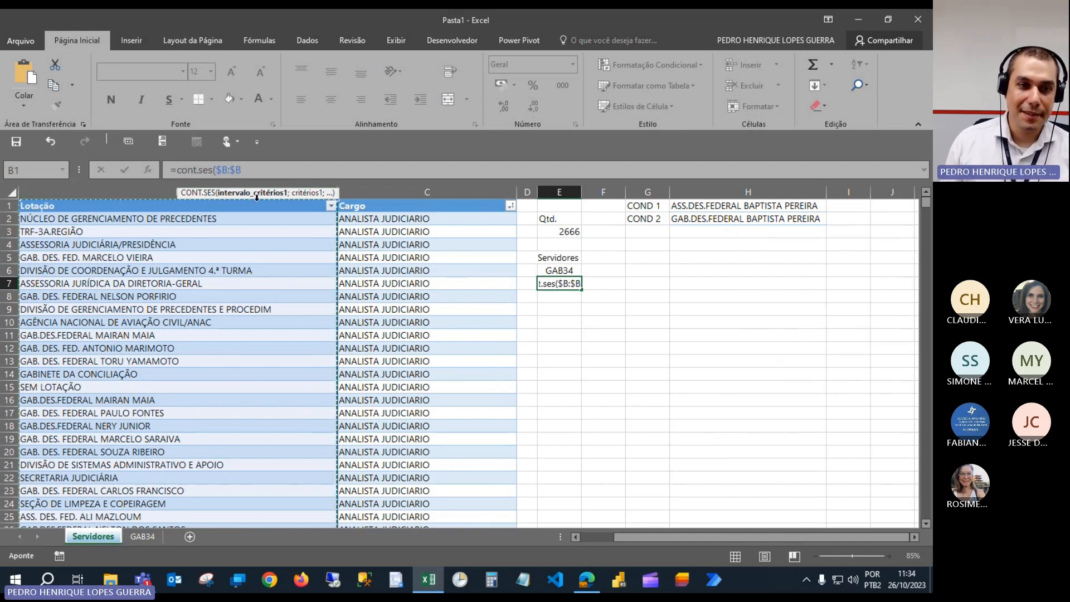
text(;)
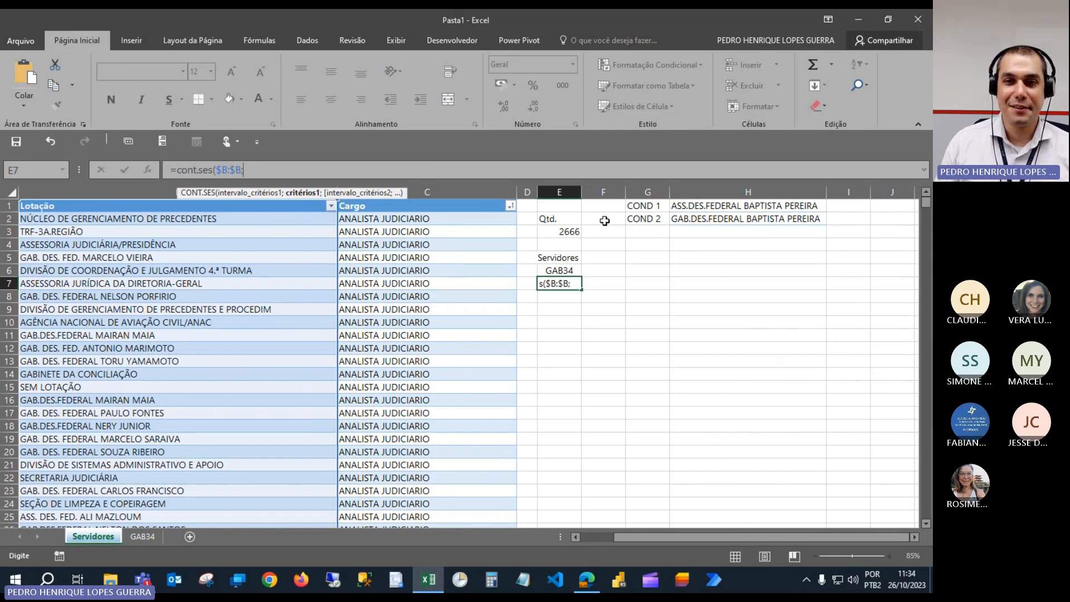
click(729, 207)
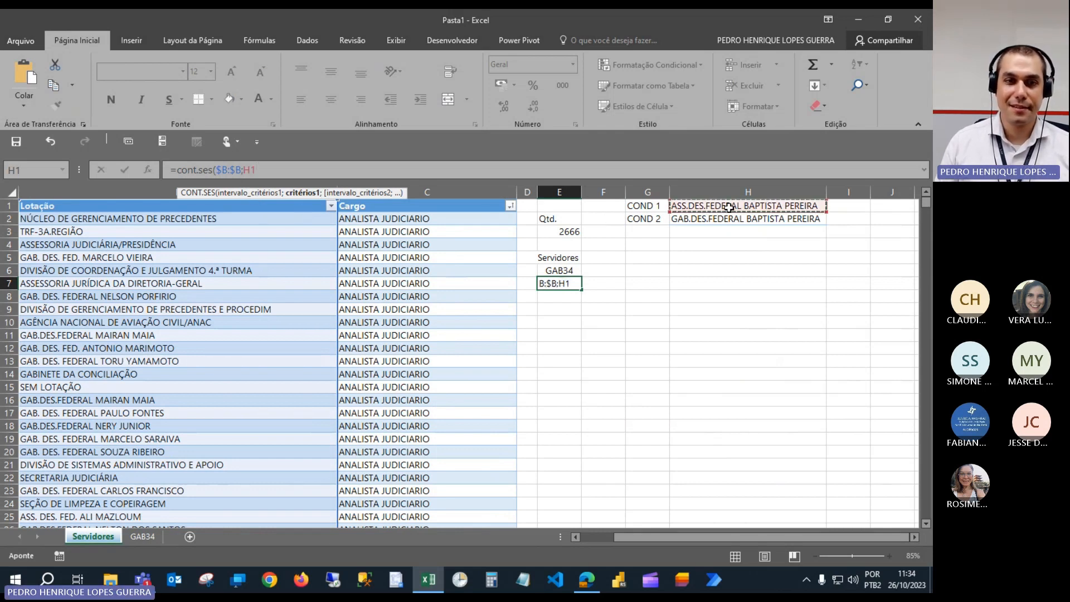
key(F4)
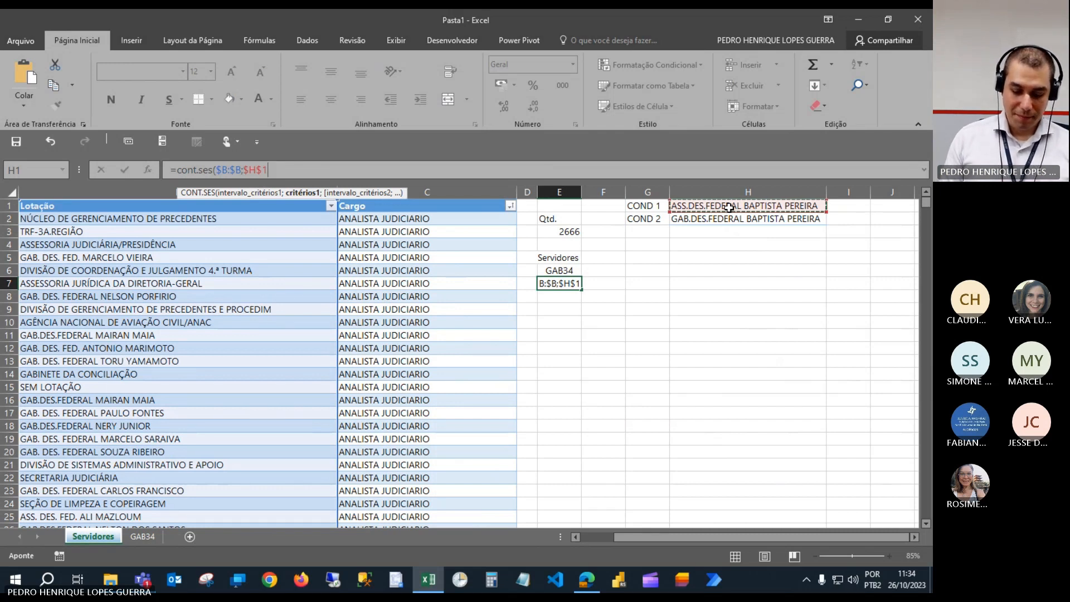
Try to count both conditions in one CONT.SES in E7 by adding $B:$B with criterion $H$2 as a second pair.
text(;)
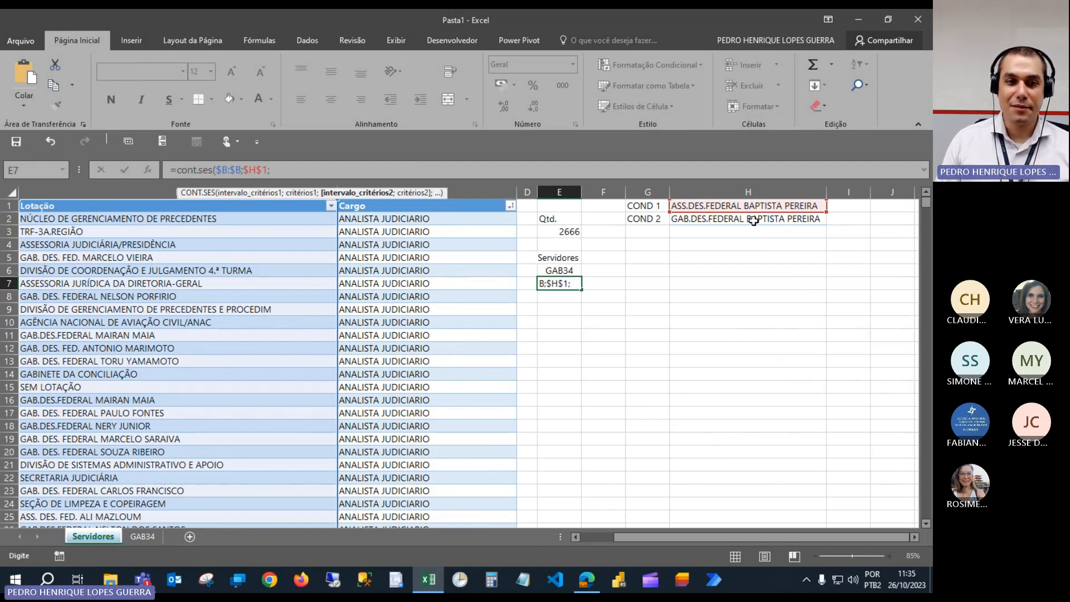
click(142, 192)
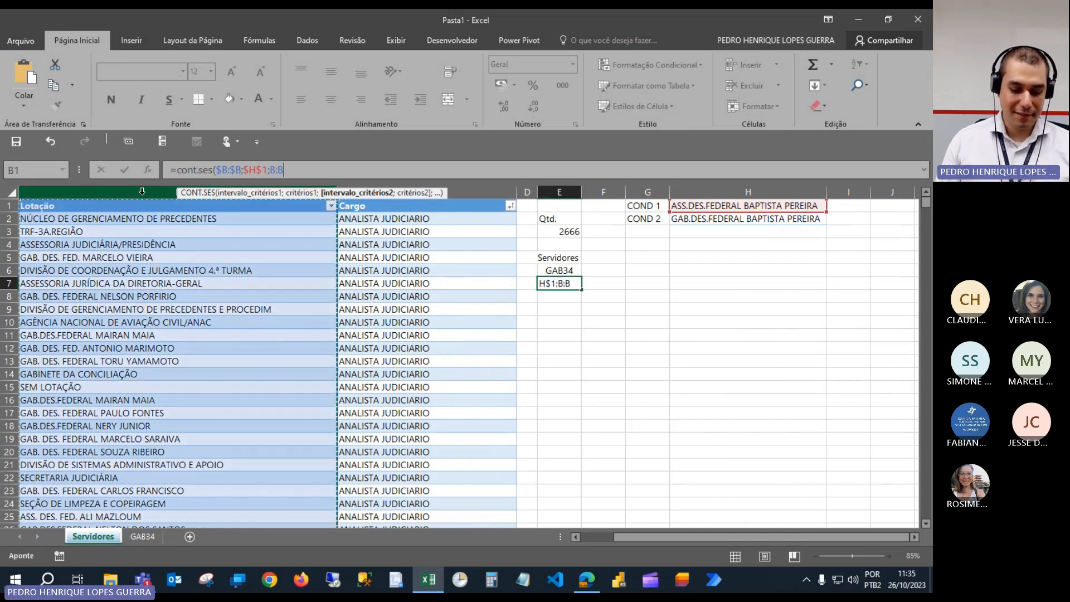
key(F4)
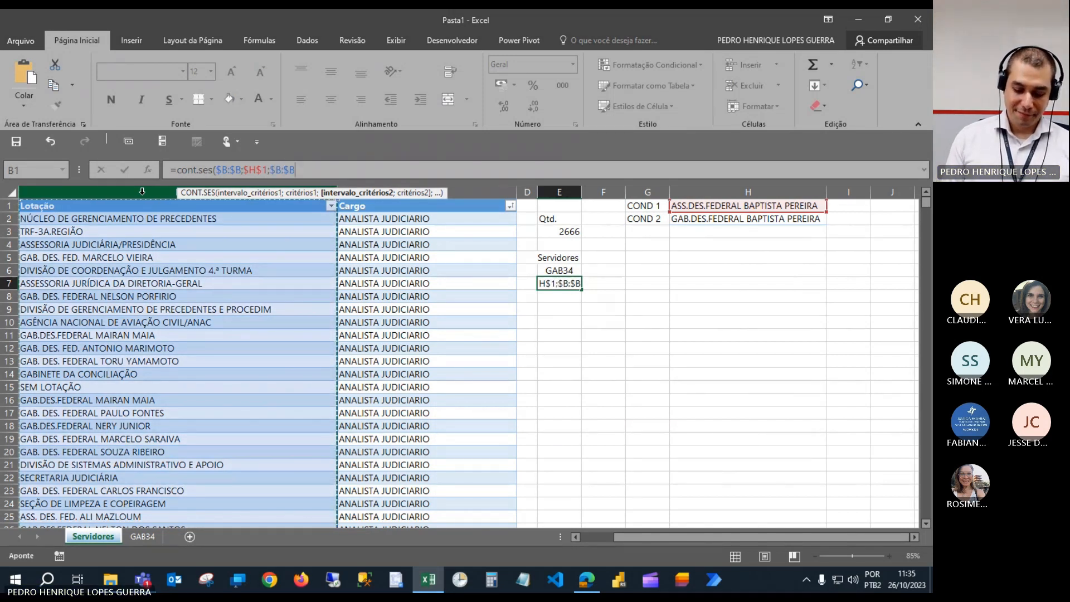
text(;)
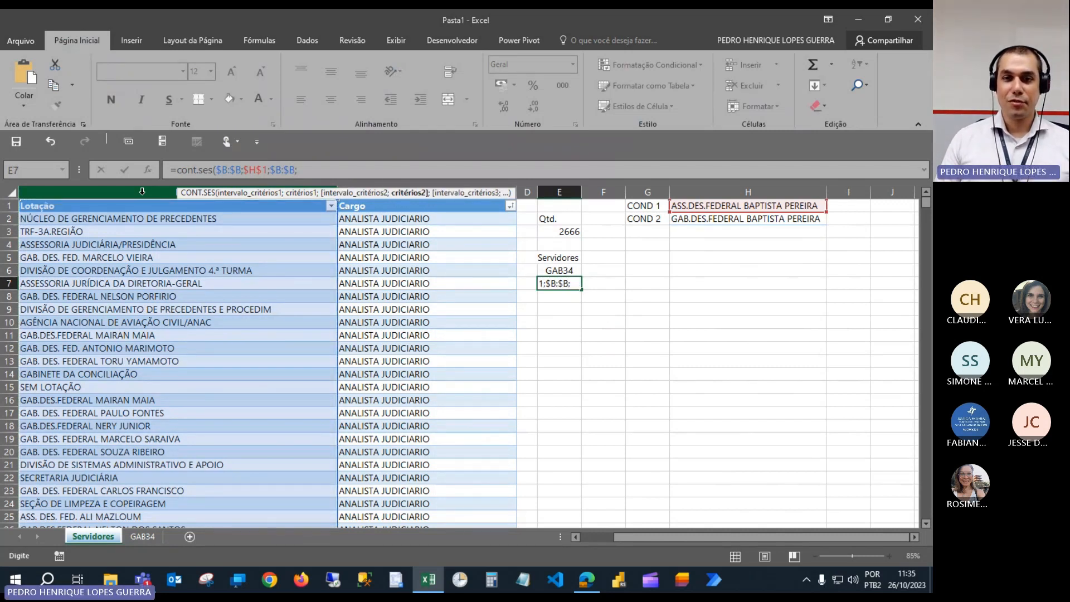
click(749, 220)
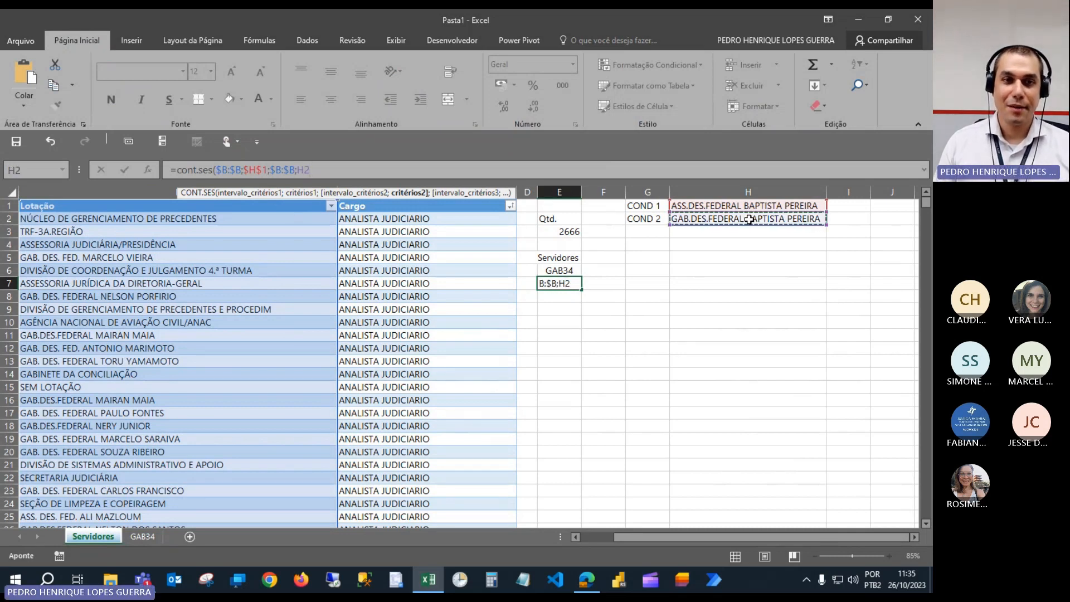
key(F4)
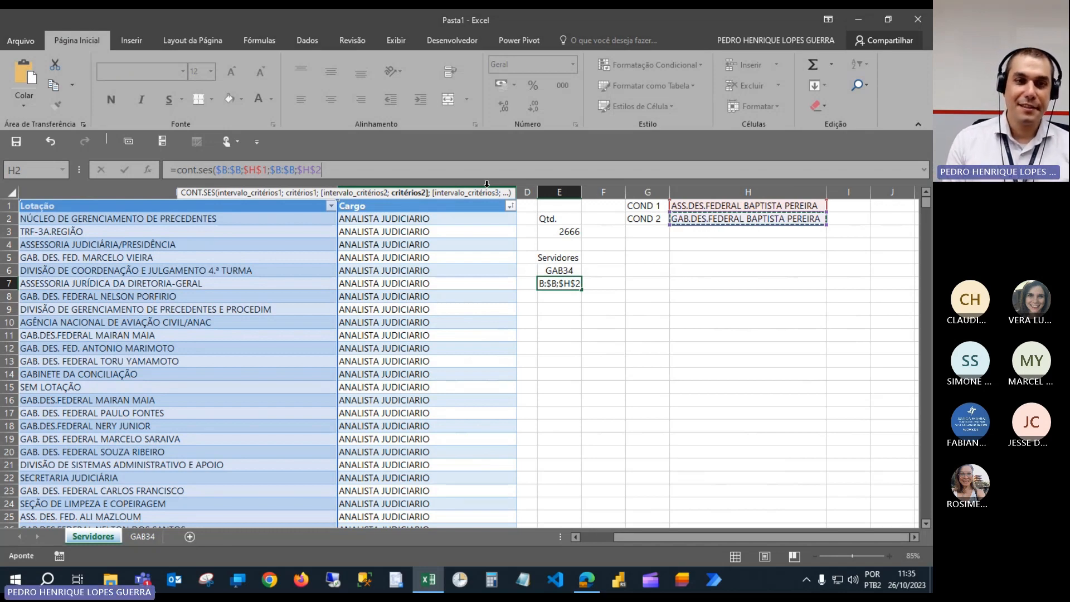
text())
key(Return)
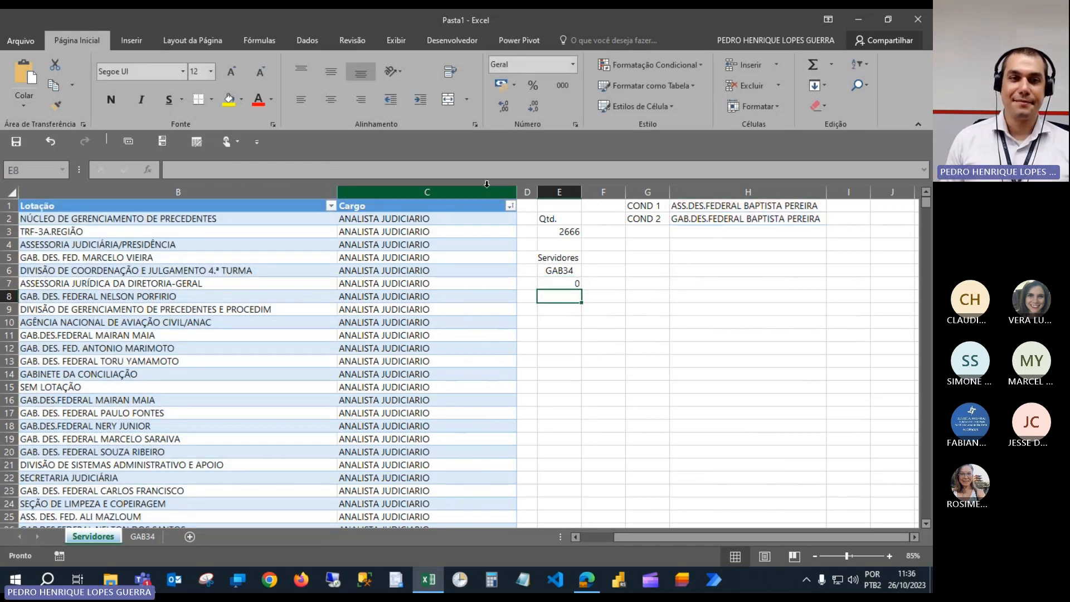
Center cell E7 and remove the second range and criterion from its formula, leaving =CONT.SES($B:$B;$H$1).
key(Up)
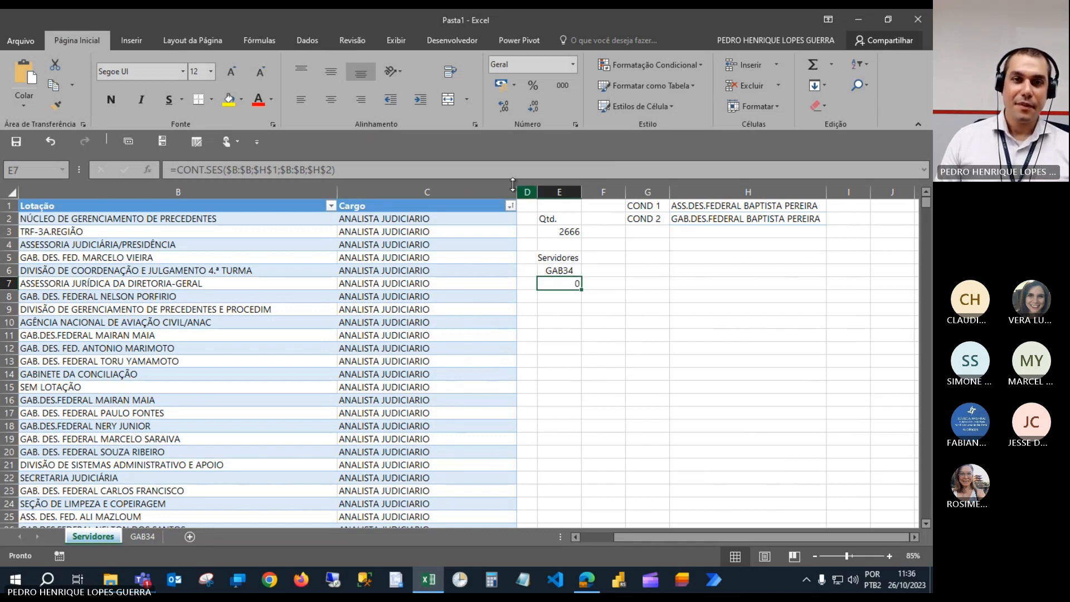
click(341, 99)
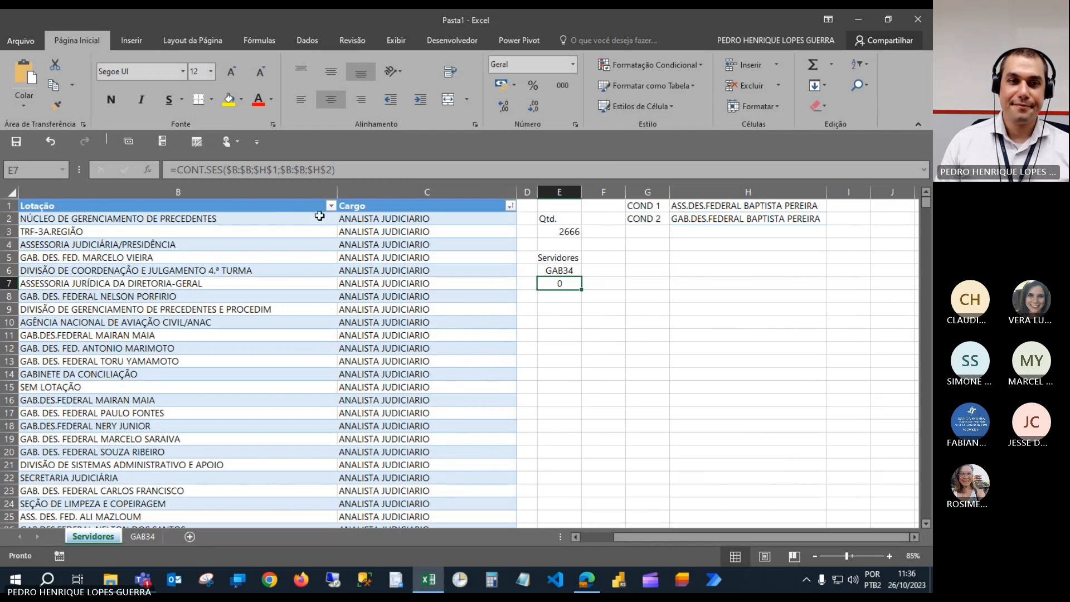
click(279, 169)
key(shift+End)
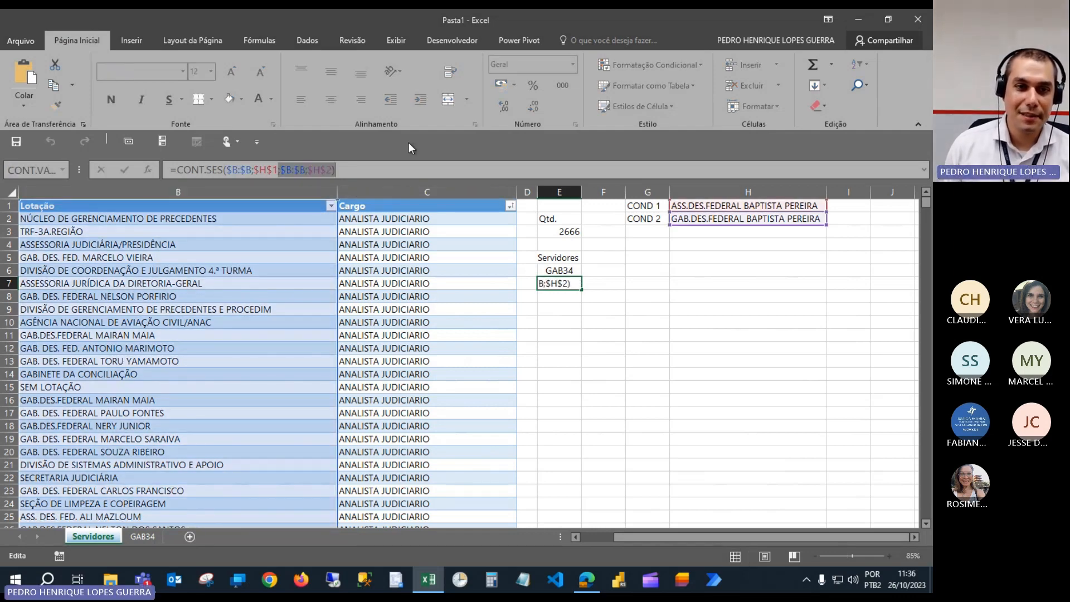
key(Delete)
key(ctrl+Return)
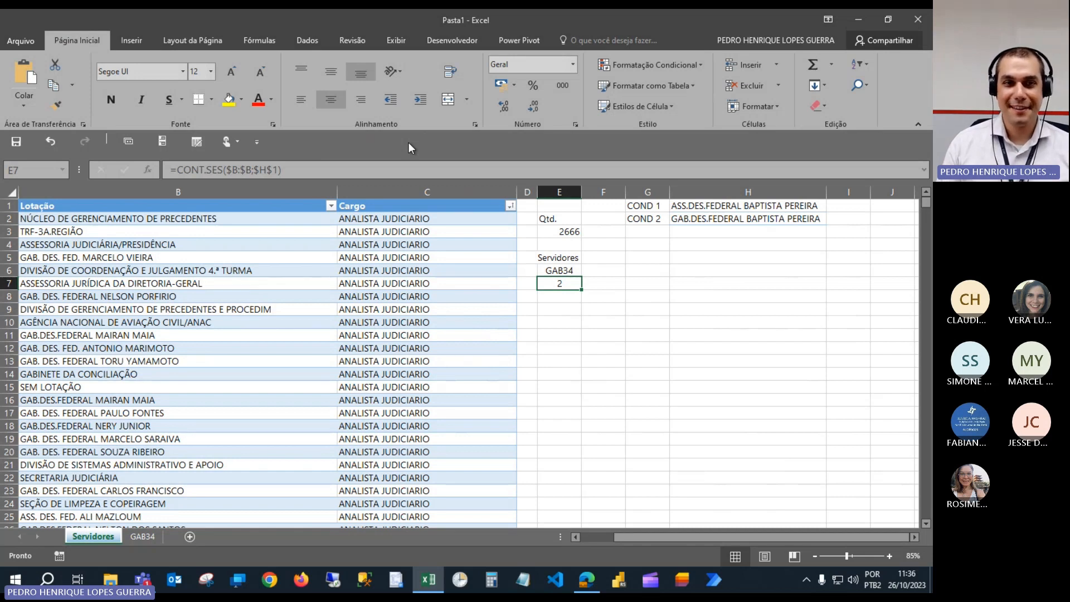
Append a plus sign and a copy of the CONT.SES($B:$B;$H$1) term to the formula in E7.
click(316, 168)
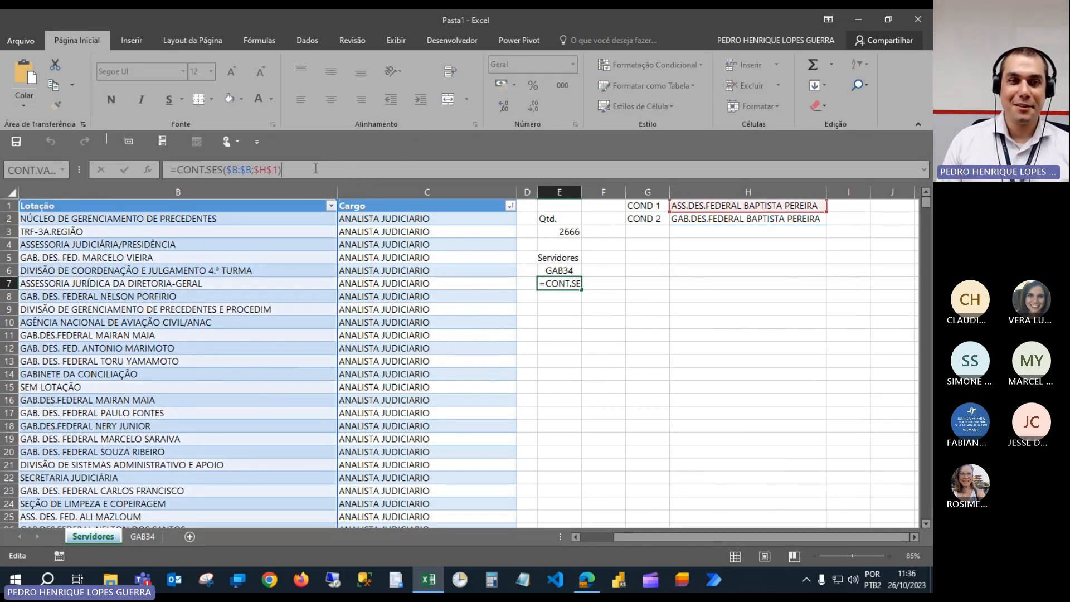
text(+)
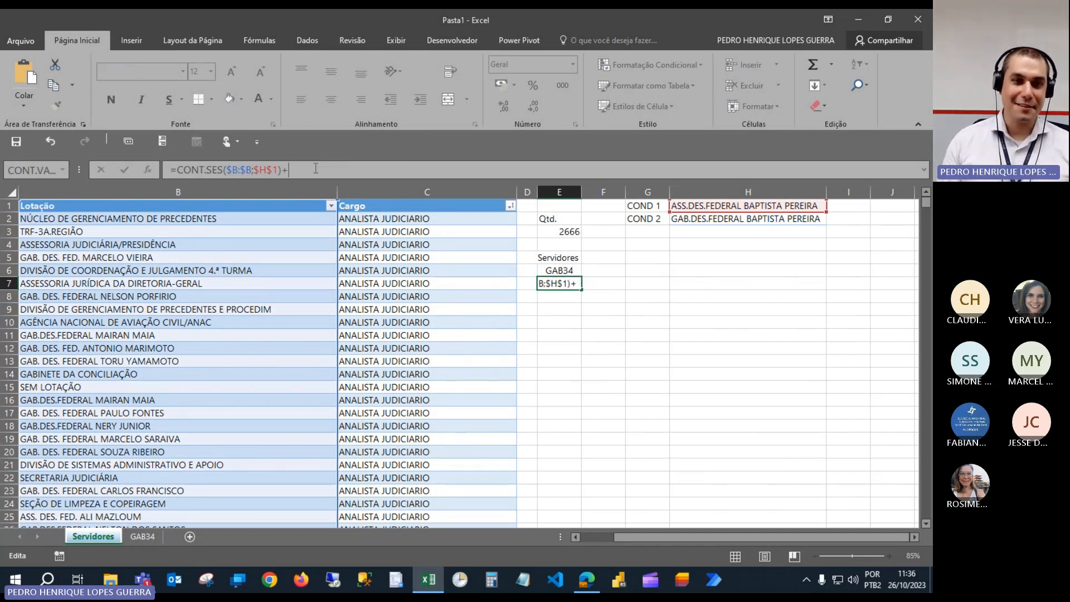
text(ND)
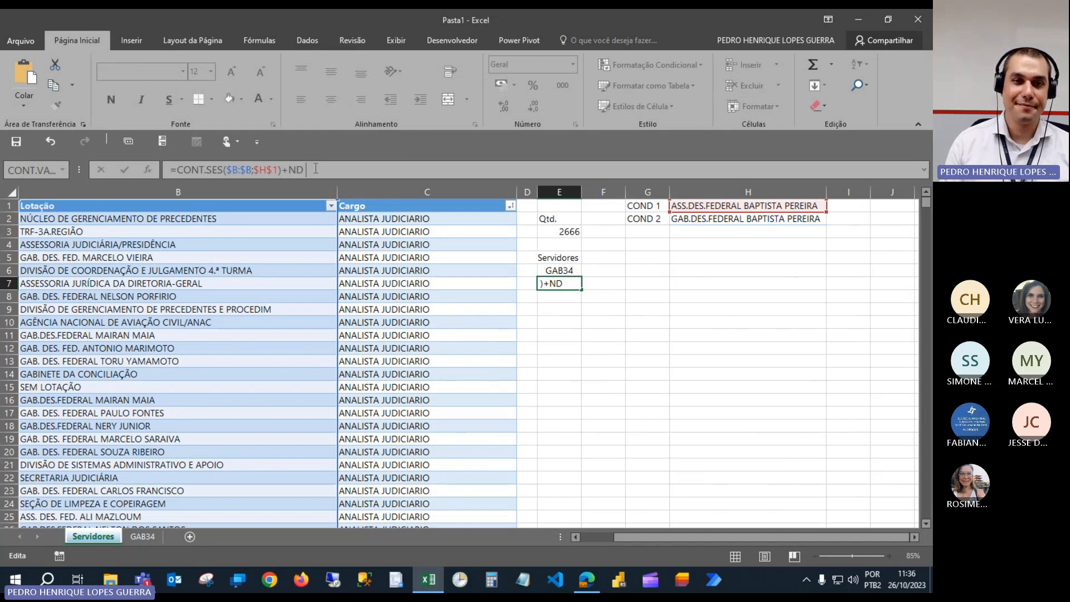
key(BackSpace)
key(BackSpace)
key(shift+Left)
key(shift+Left)
key(shift+Left)
key(shift+Left)
key(shift+Left)
key(shift+Left)
key(shift+Left)
key(shift+Left)
key(shift+Left)
key(shift+Left)
key(shift+Left)
key(shift+Left)
key(shift+Left)
key(shift+Left)
key(shift+Left)
key(shift+Left)
key(shift+Left)
key(shift+Left)
key(shift+Left)
key(shift+Left)
key(ctrl+c)
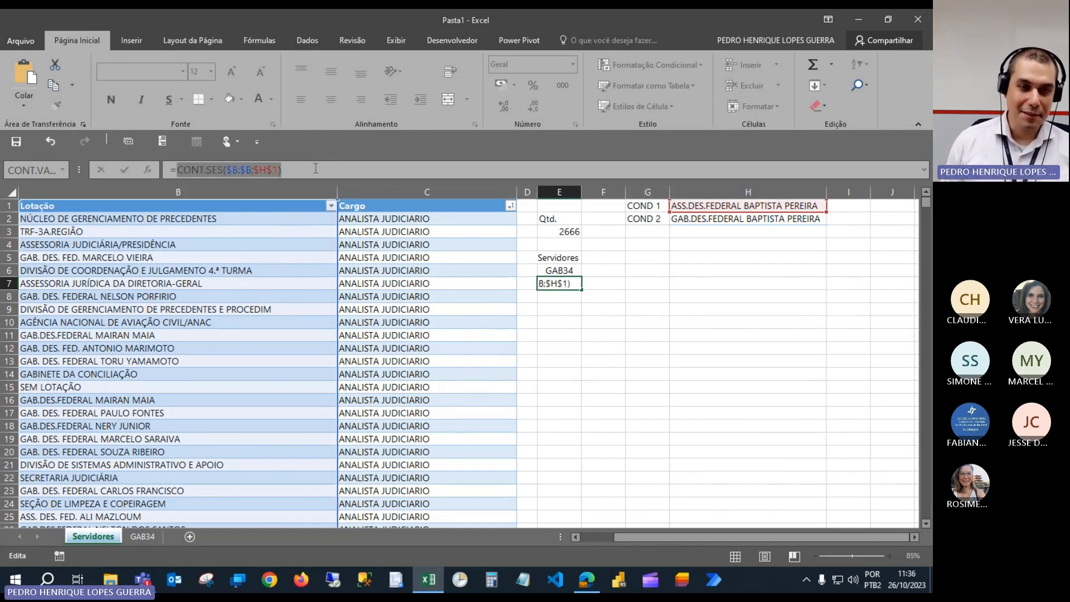
key(Right)
text(+)
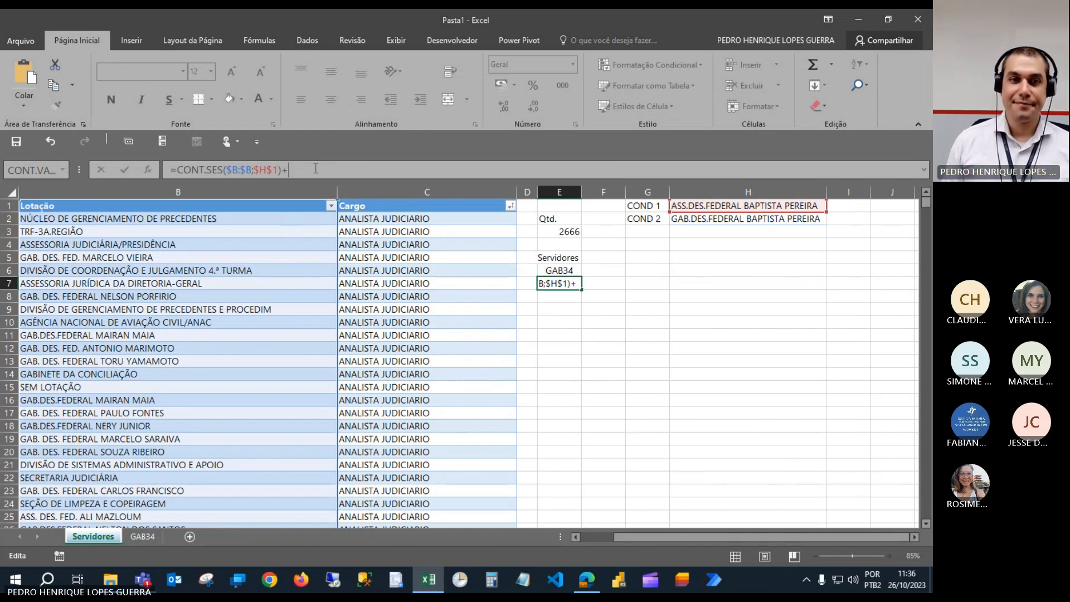
key(ctrl+v)
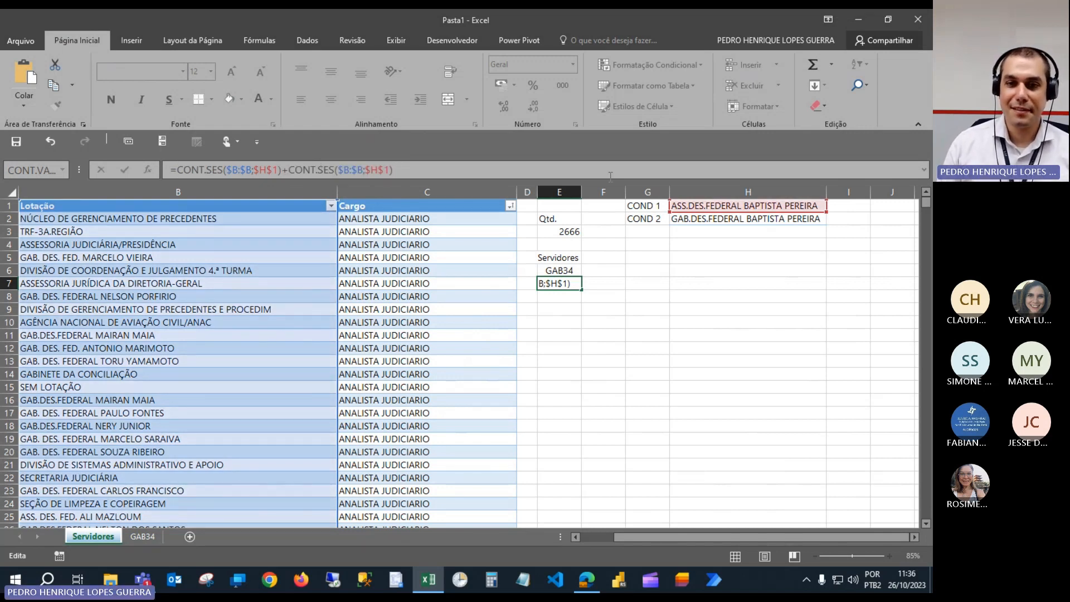
Change the criterion of the second CONT.SES term in E7 to $H$2 and enter the formula.
click(389, 165)
key(BackSpace)
text(2)
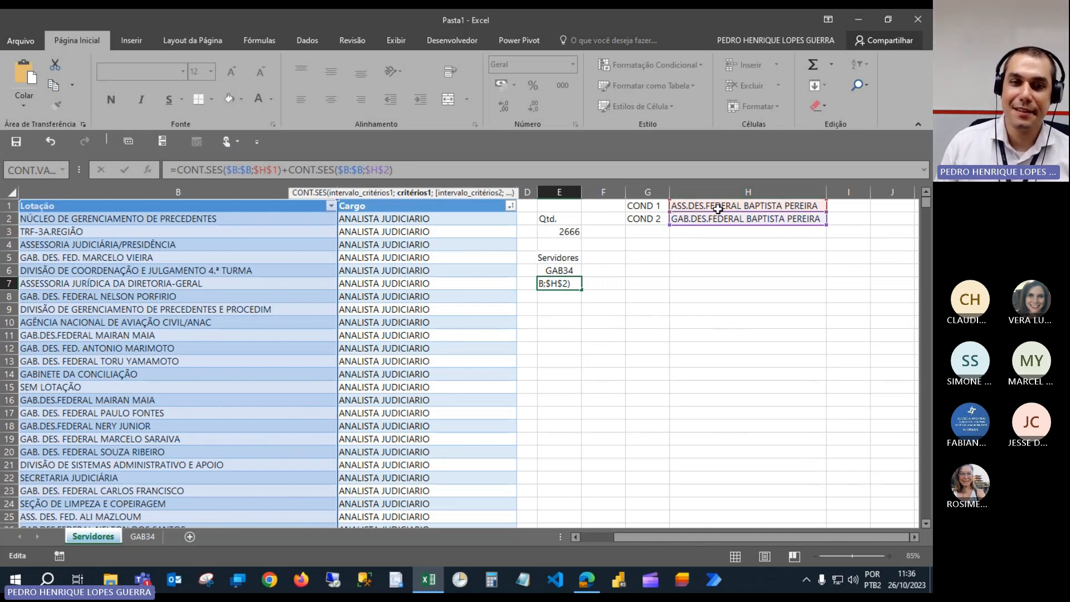
key(Return)
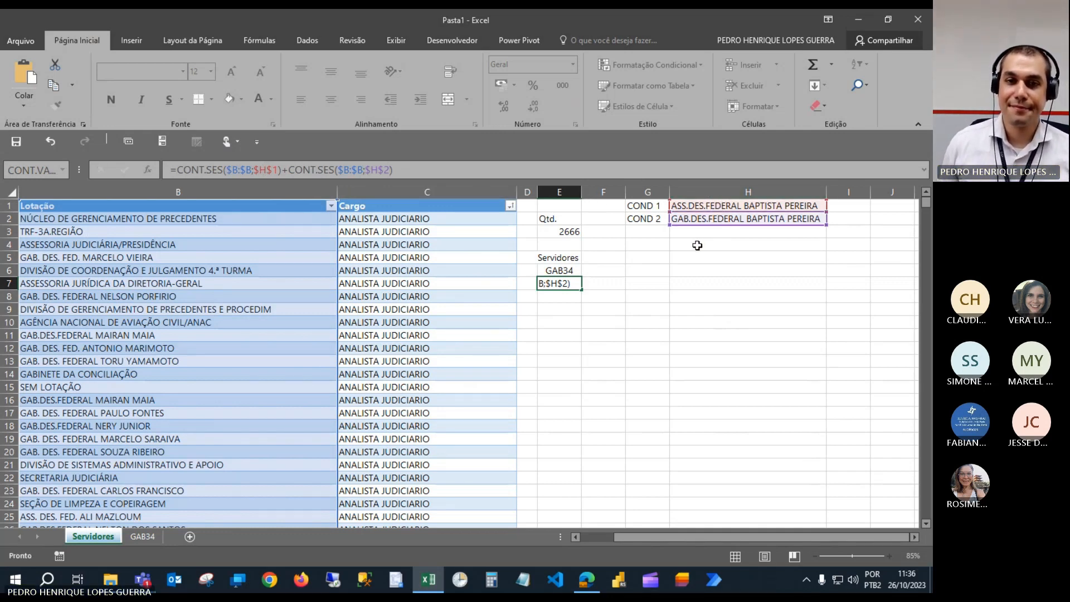
key(Up)
Examine the references of the summed CONT.SES formula in E7 against the COND 1 and COND 2 cells.
scroll(700, 245, up, 2)
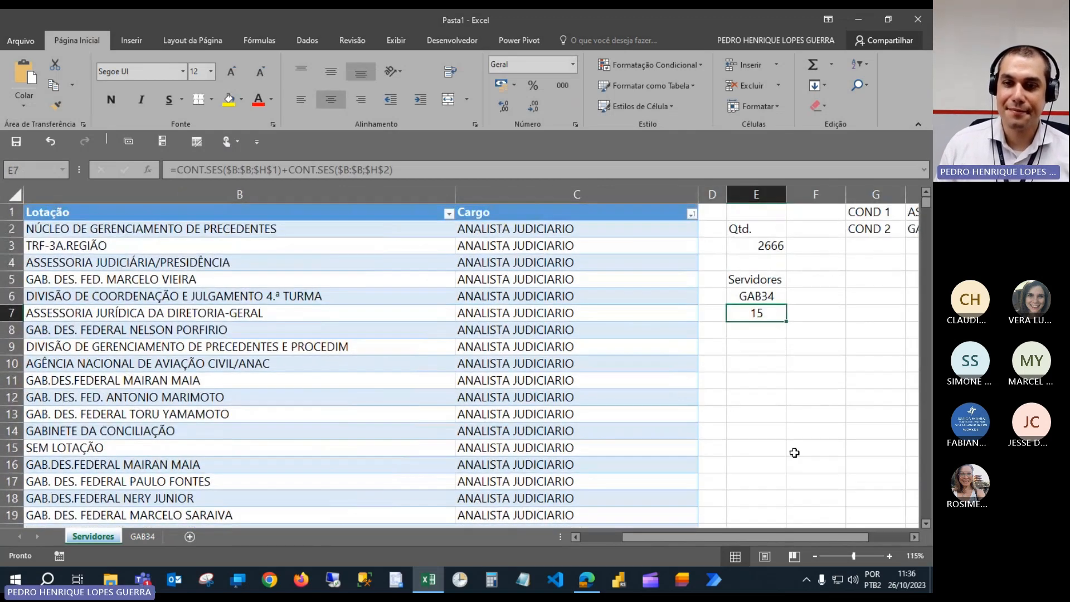
scroll(794, 453, down, 1)
mouse_move(792, 537)
mouse_down()
mouse_move(818, 540)
mouse_move(799, 537)
mouse_up()
click(367, 169)
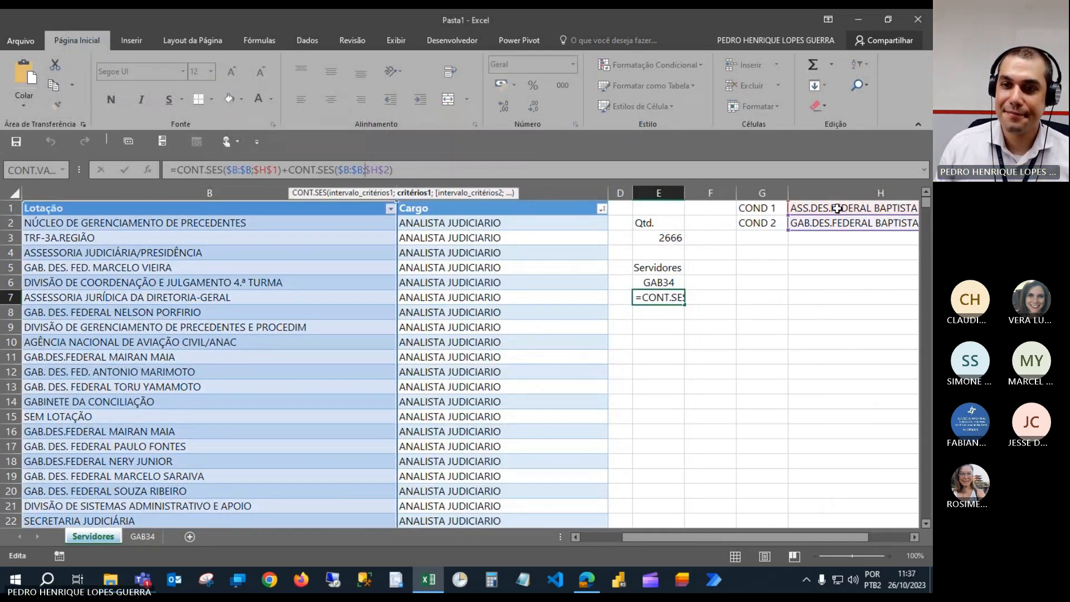
drag(773, 533, 775, 533)
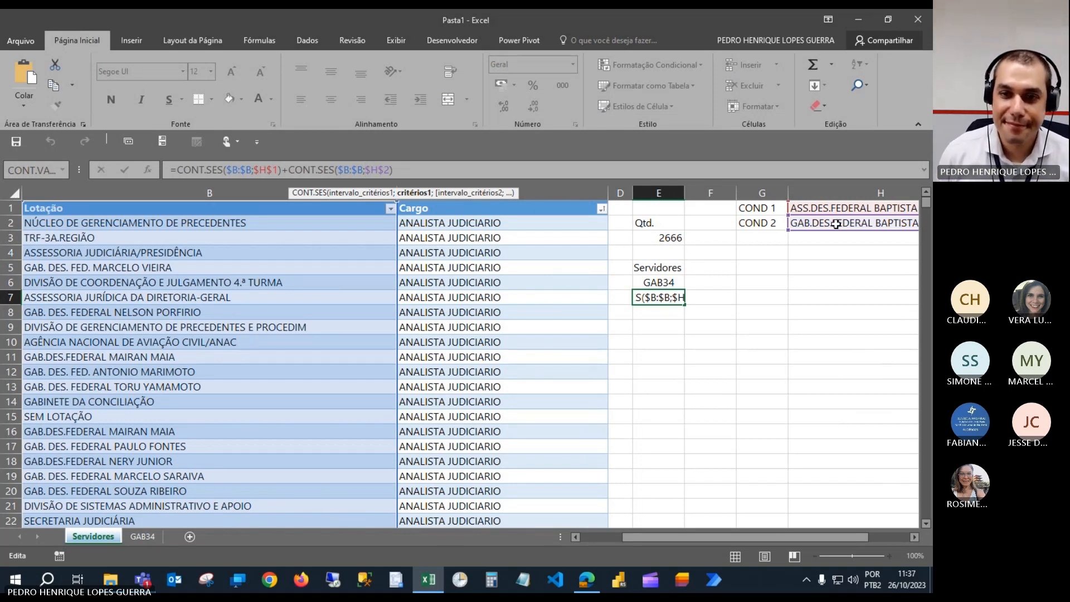
key(ctrl+Return)
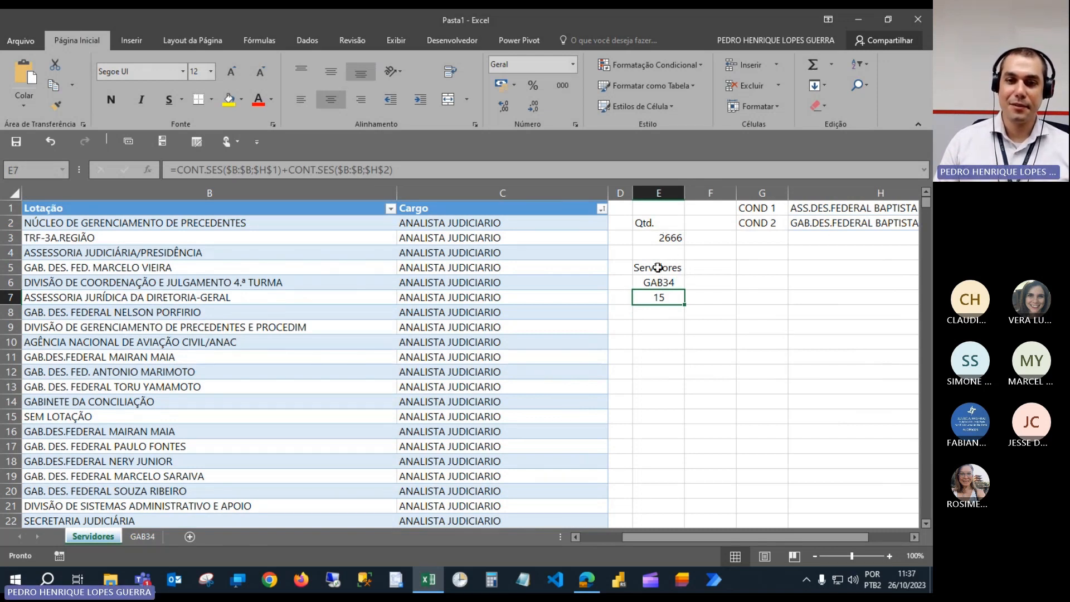
drag(656, 267, 658, 300)
click(658, 300)
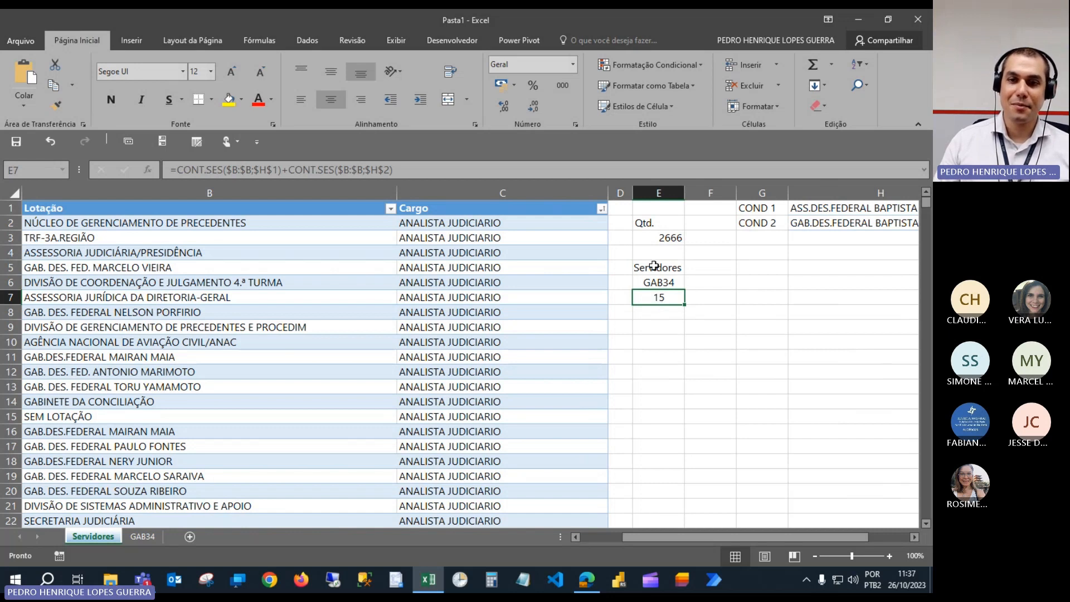
Increase the font size of the cells E2:E3 and E5:E7 to 18 points.
drag(655, 222, 659, 239)
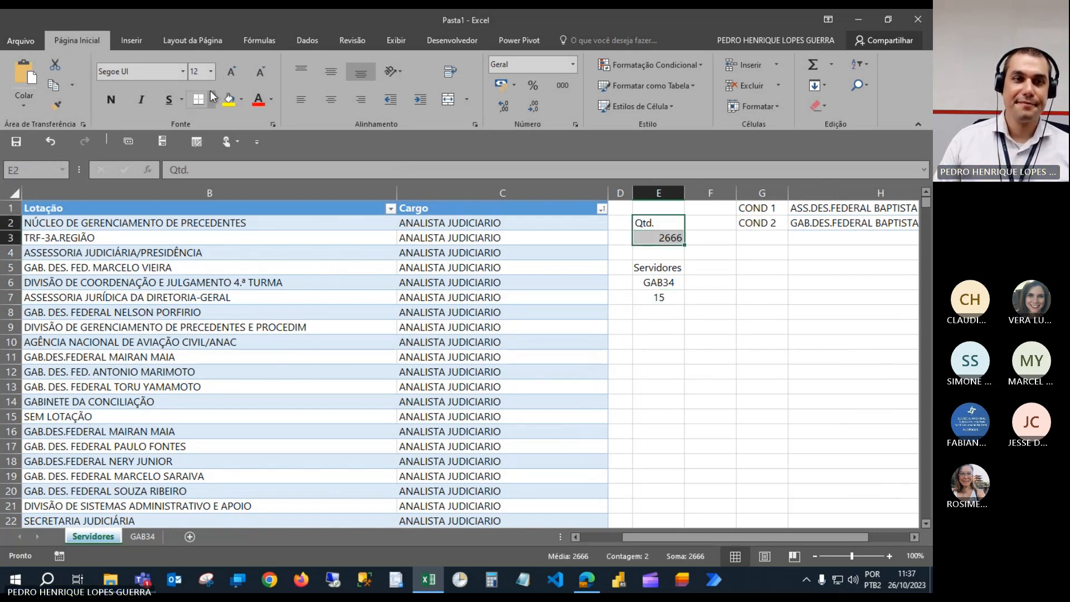
click(233, 74)
click(233, 73)
drag(654, 283, 656, 312)
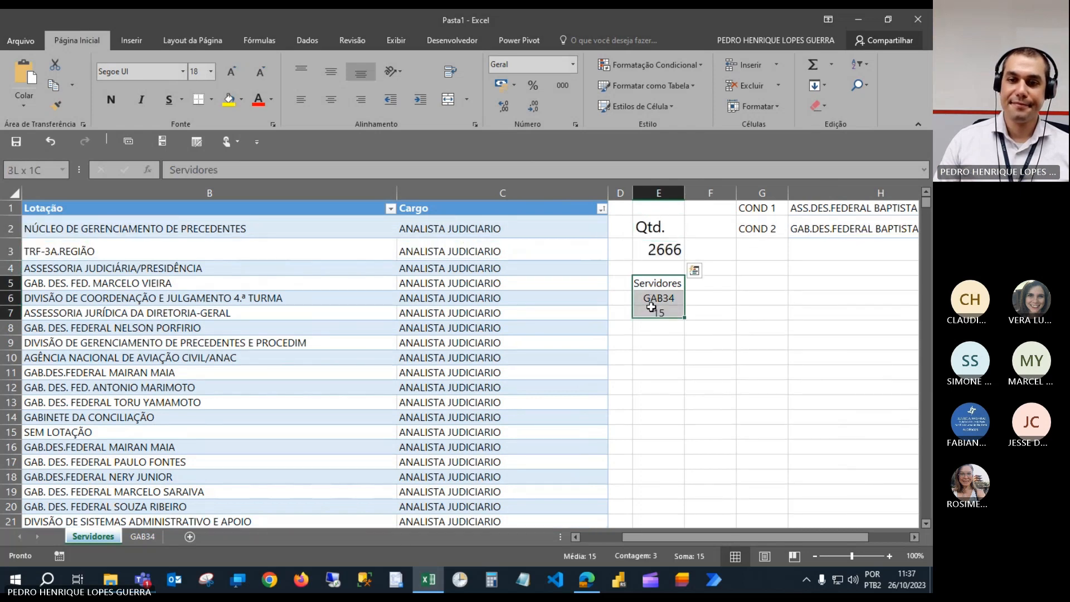
click(232, 72)
click(232, 72)
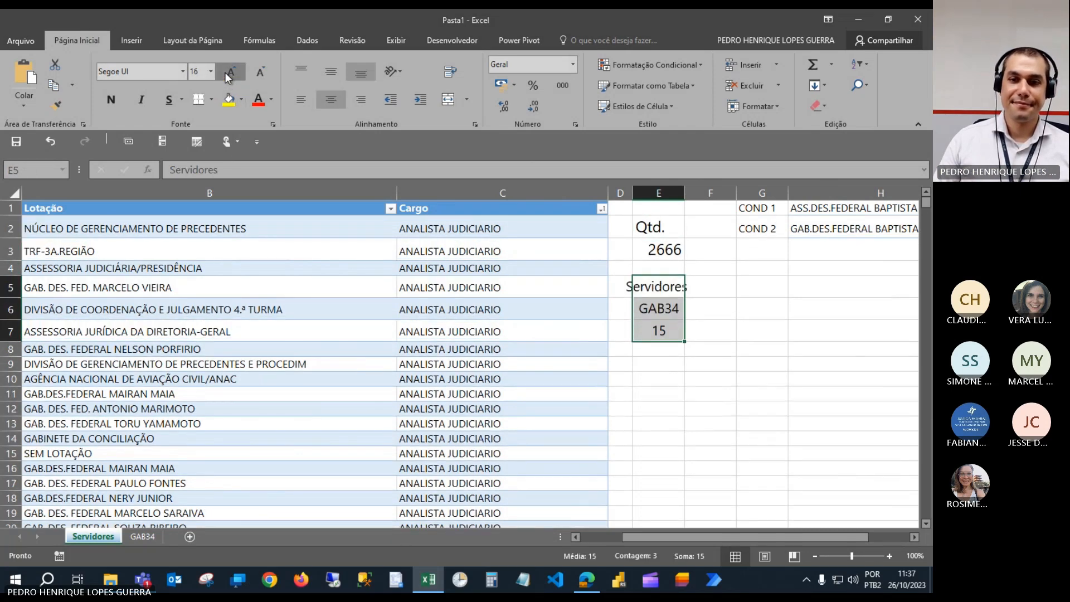
click(231, 72)
Fit column E's width to its contents and center the Qtd. label and its count in E2:E3.
double_click(684, 193)
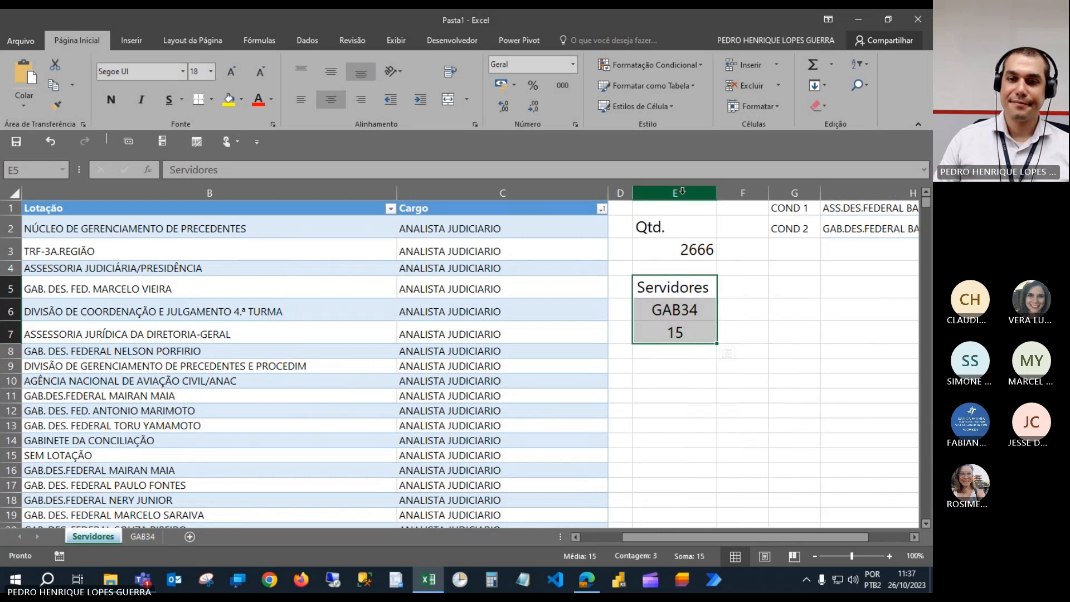
drag(672, 224, 678, 248)
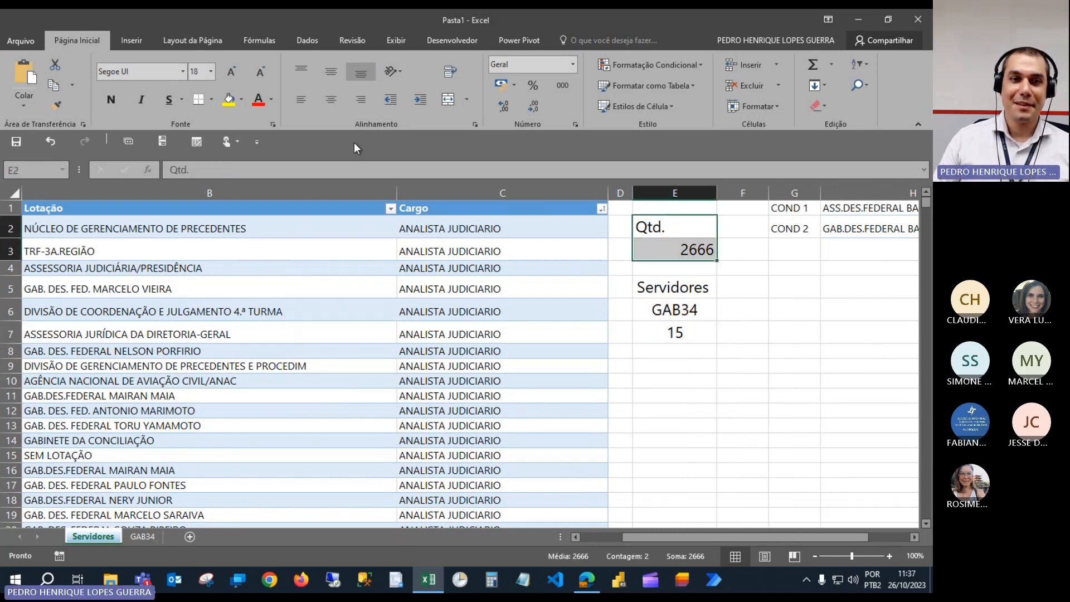
click(338, 105)
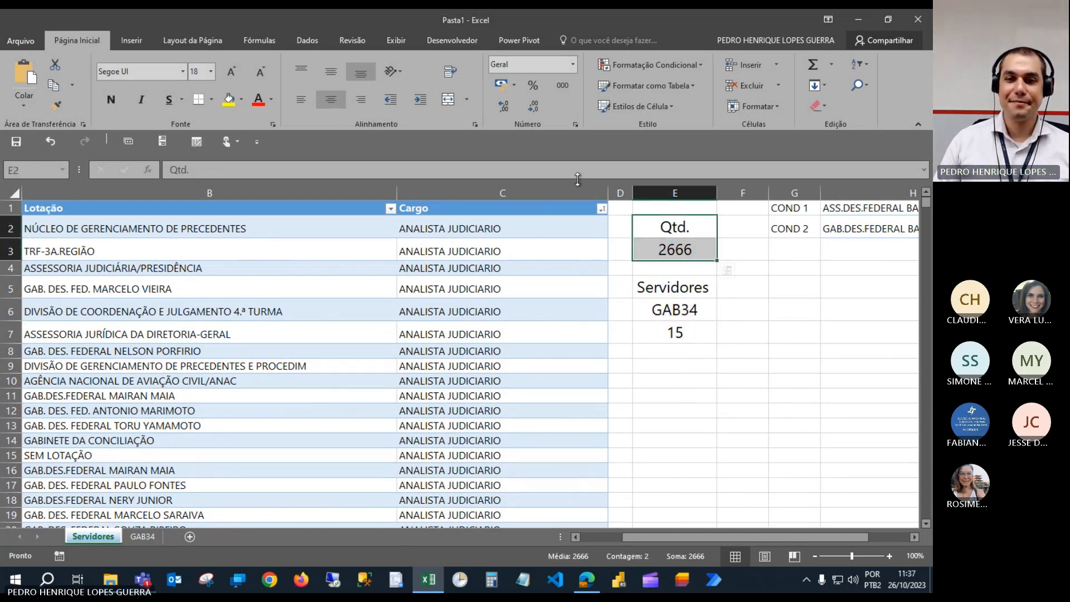
drag(684, 292, 681, 335)
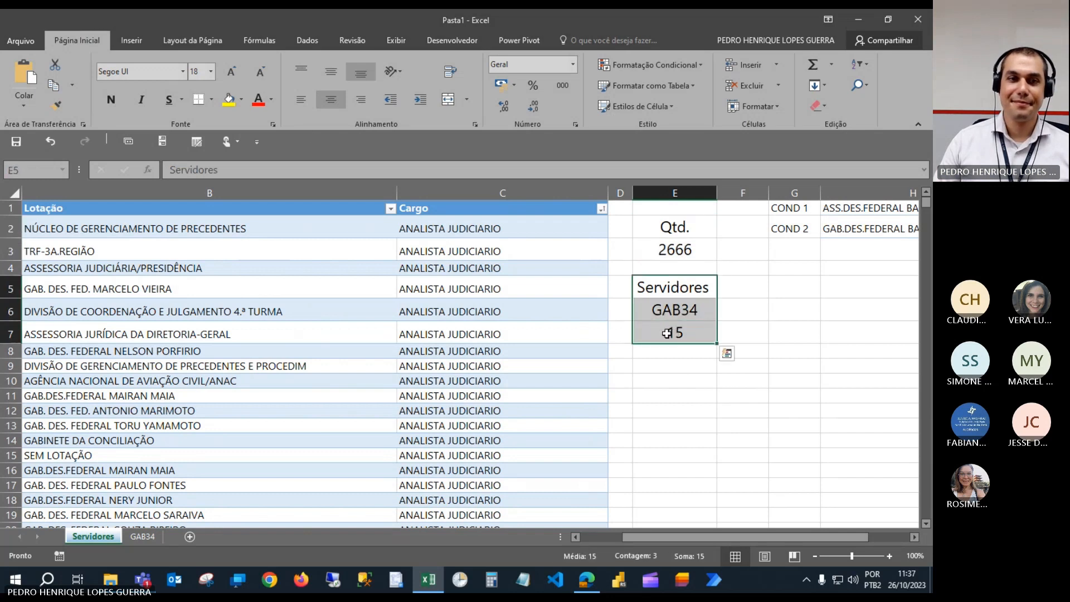
click(332, 75)
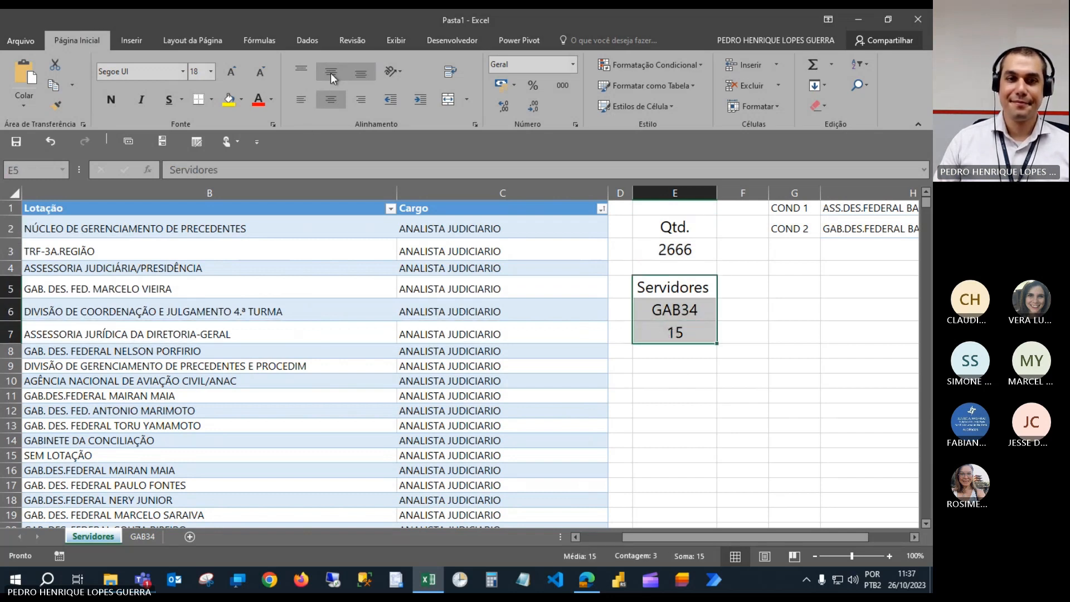
key(ctrl+v)
drag(690, 291, 685, 313)
click(453, 101)
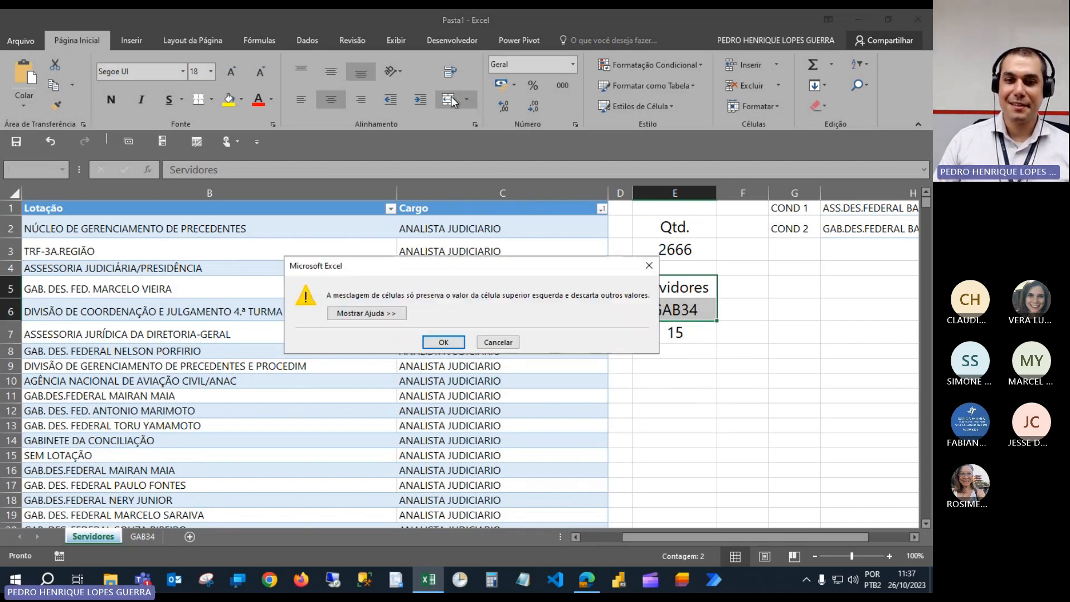
click(481, 343)
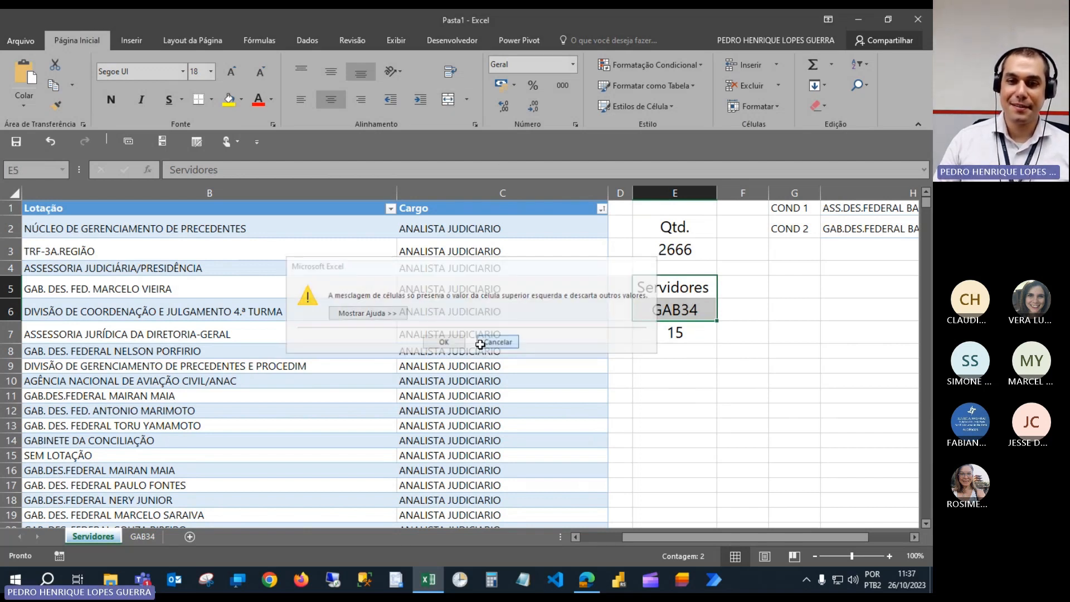
Change the label in E5 to "Servidores GAB34" and clear cell E6.
click(680, 290)
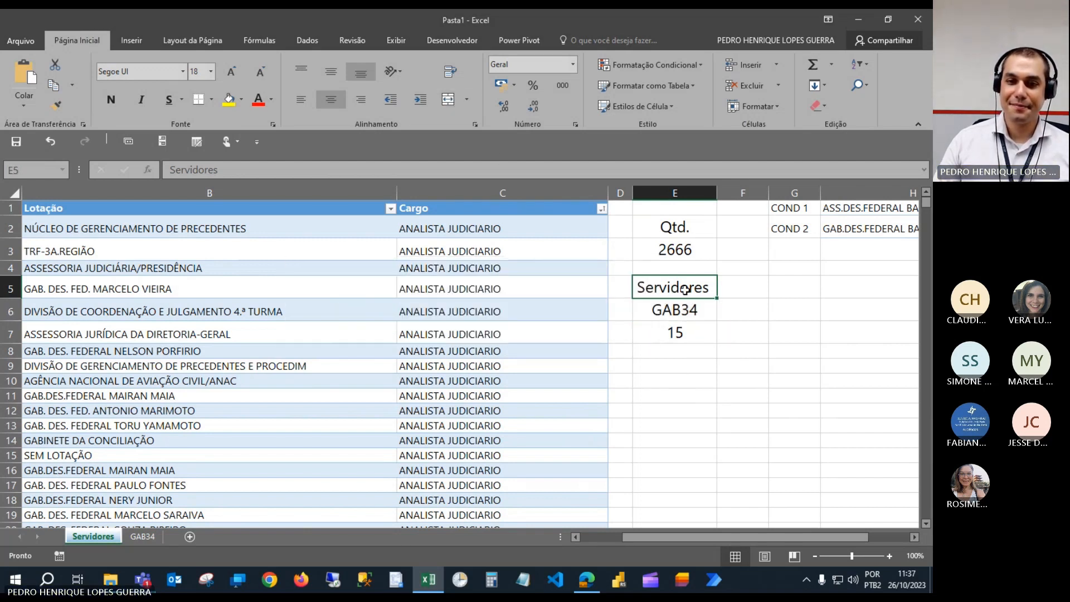
click(228, 170)
text(GAB34)
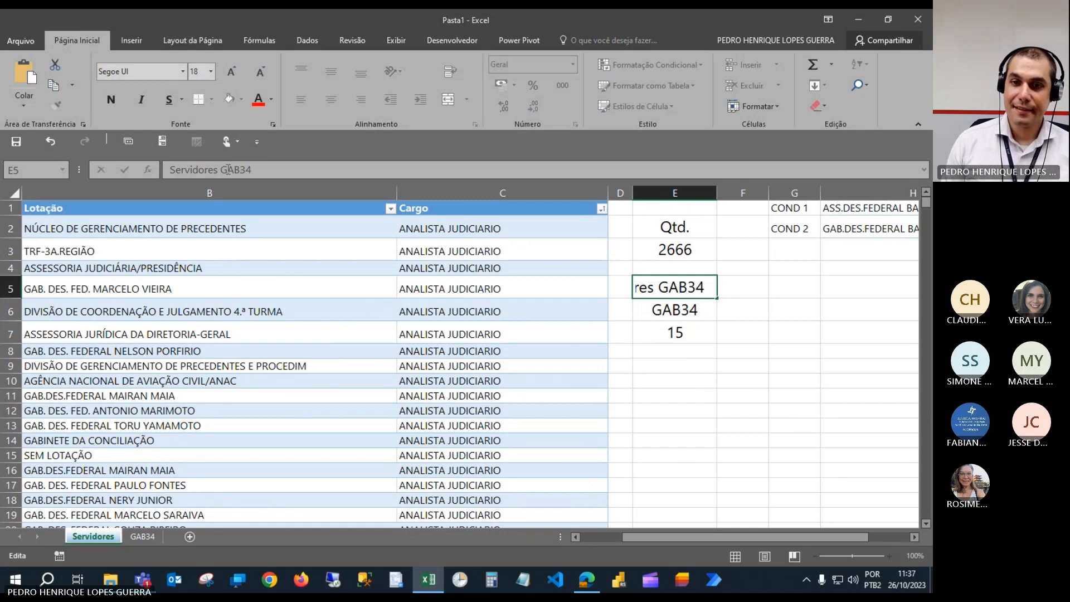
key(Return)
key(Delete)
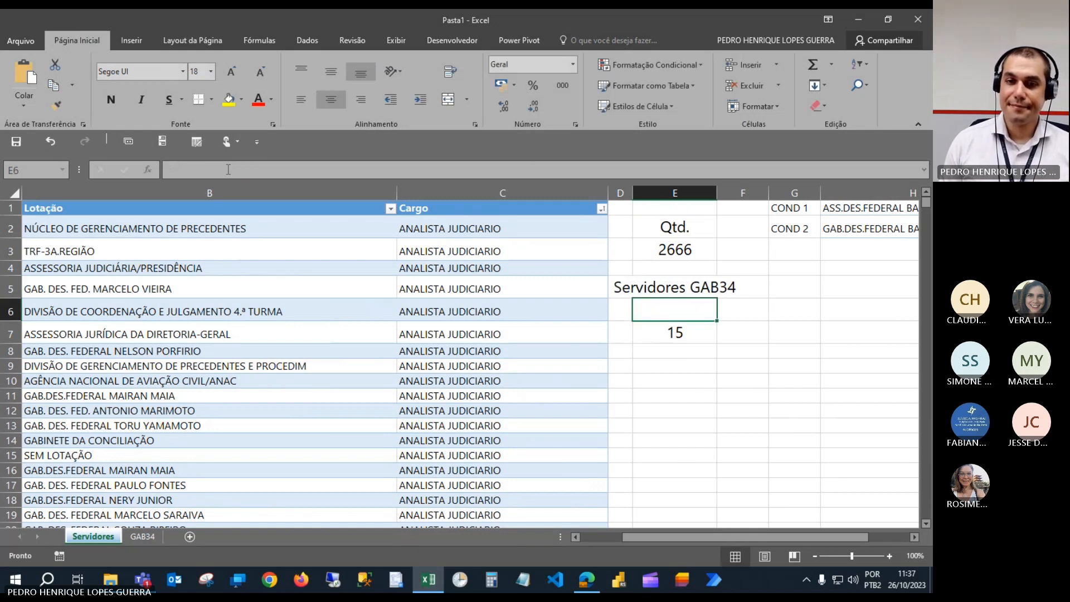
Move the summed CONT.SES formula from E7 to E6 and fit column E's width to the longer label.
key(Down)
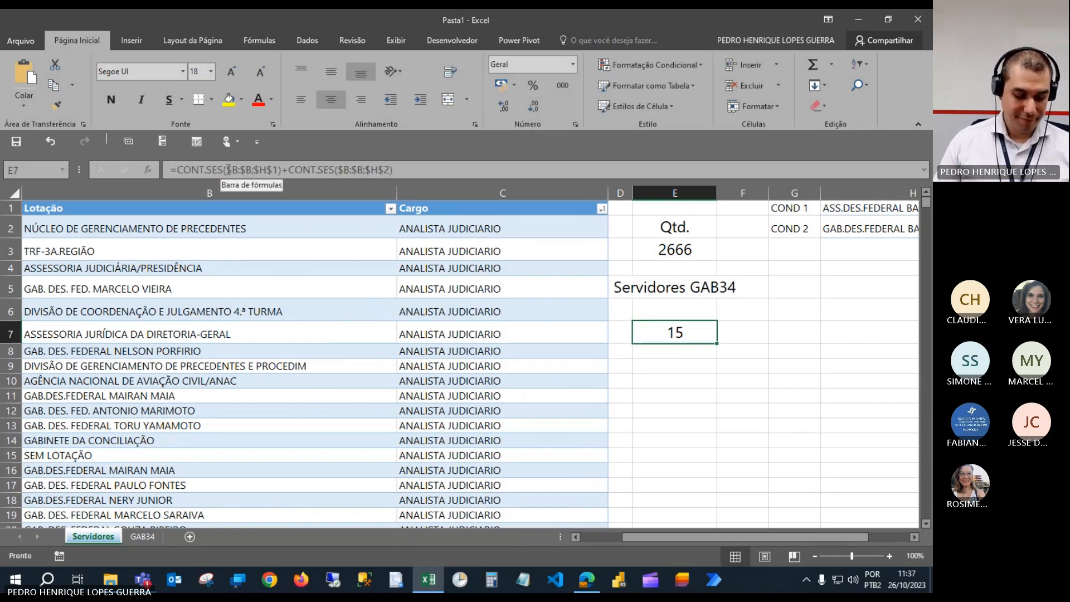
key(ctrl+c)
click(680, 313)
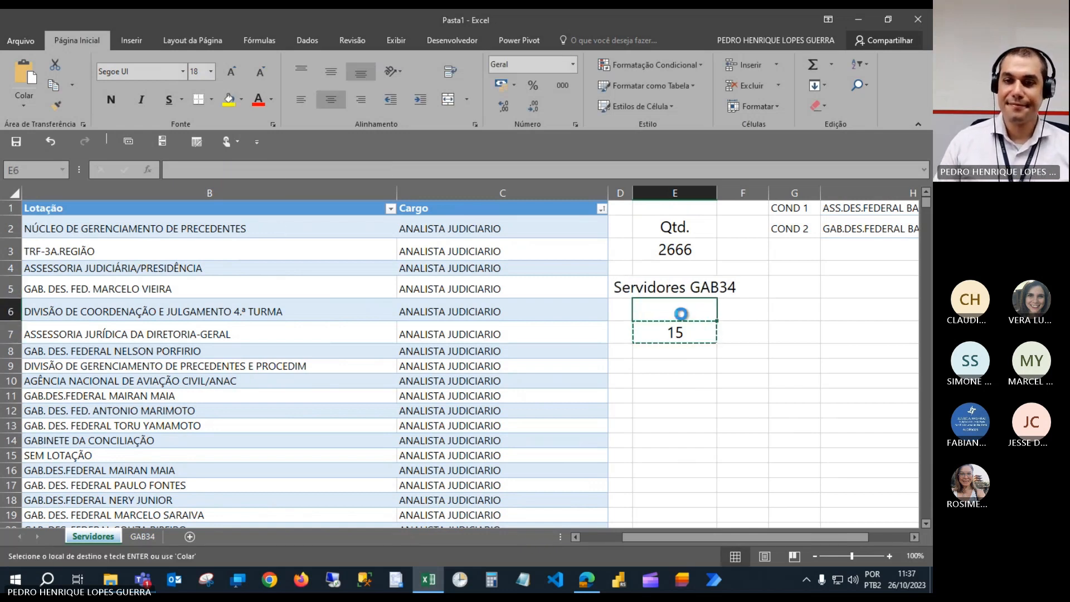
key(Return)
double_click(717, 193)
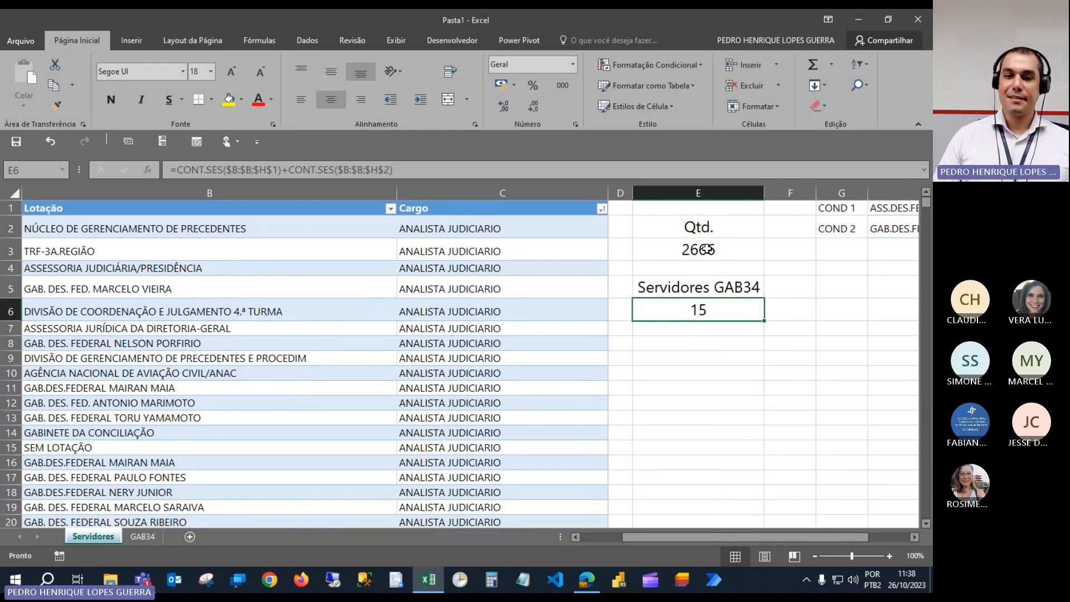
Zoom out to 70% and examine the counts in column E alongside the COND 1 and COND 2 cells.
click(10, 189)
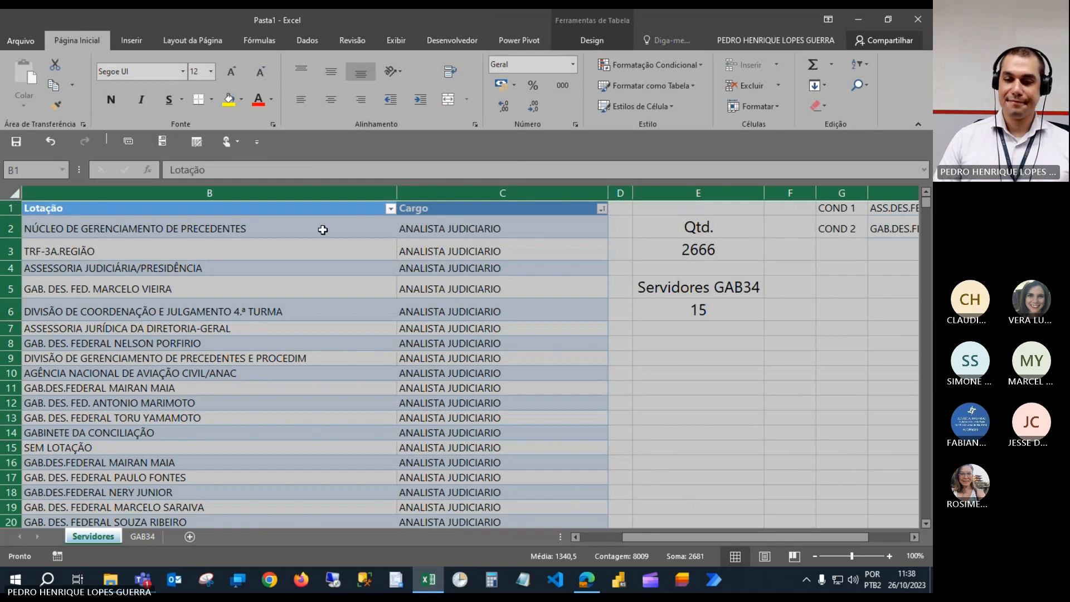
click(505, 228)
drag(708, 233, 709, 250)
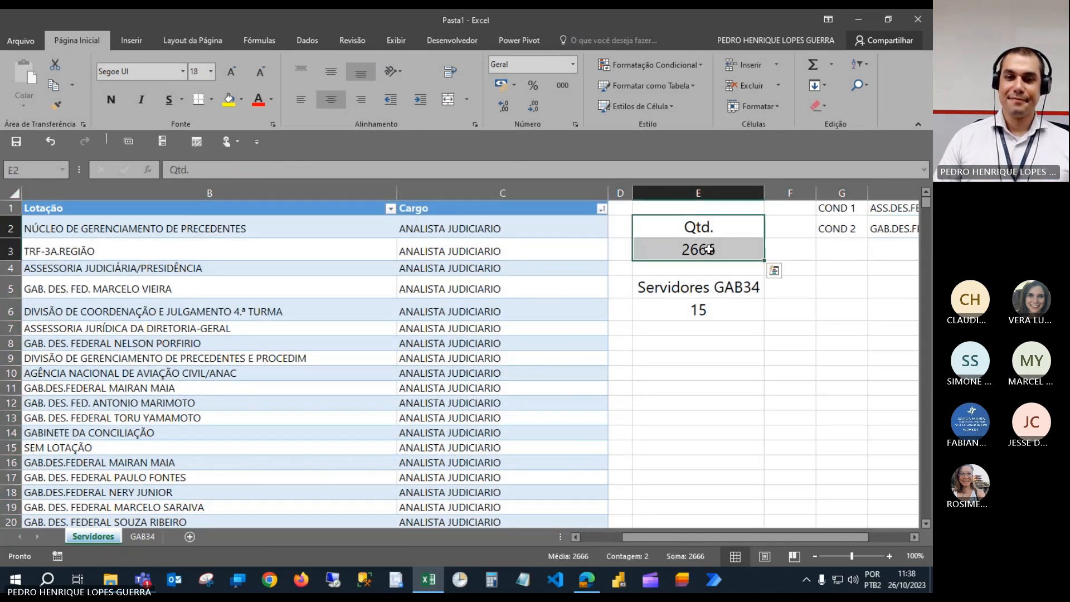
ctrl+scroll(709, 249, down, 3)
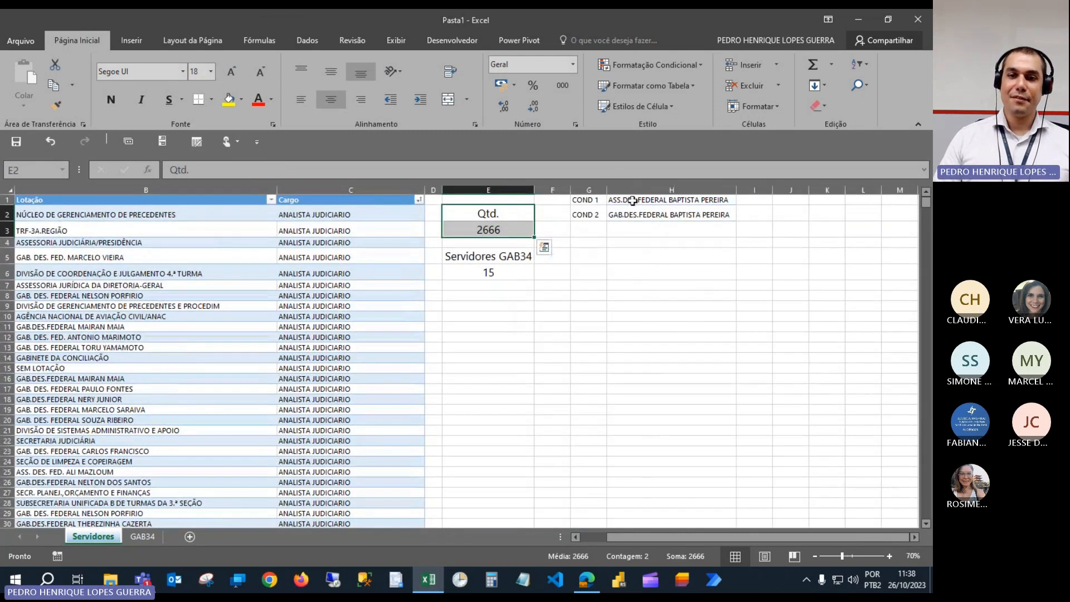
click(633, 201)
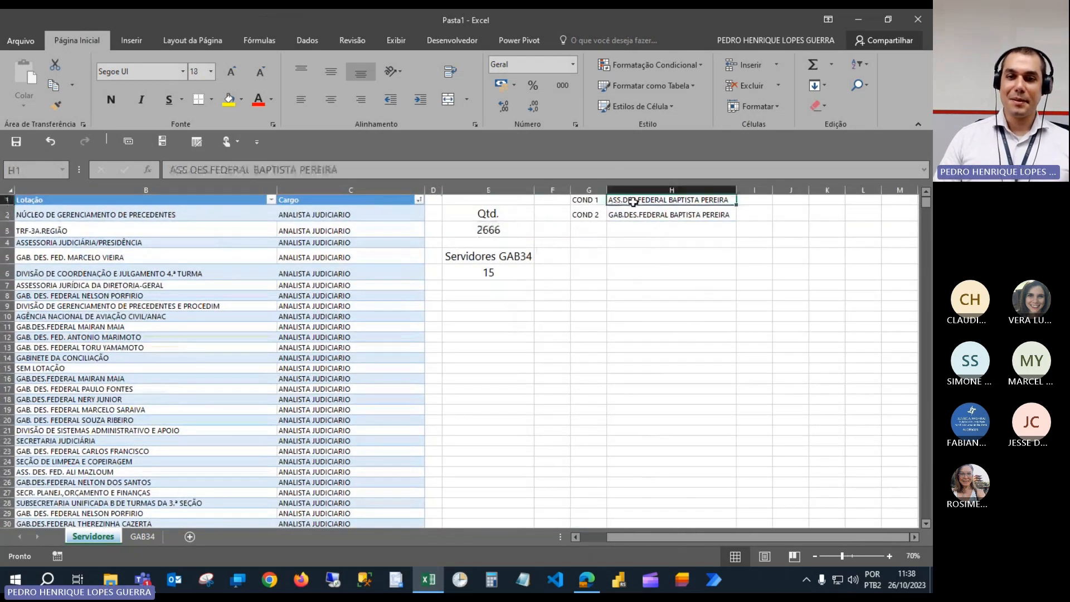
click(495, 272)
click(637, 199)
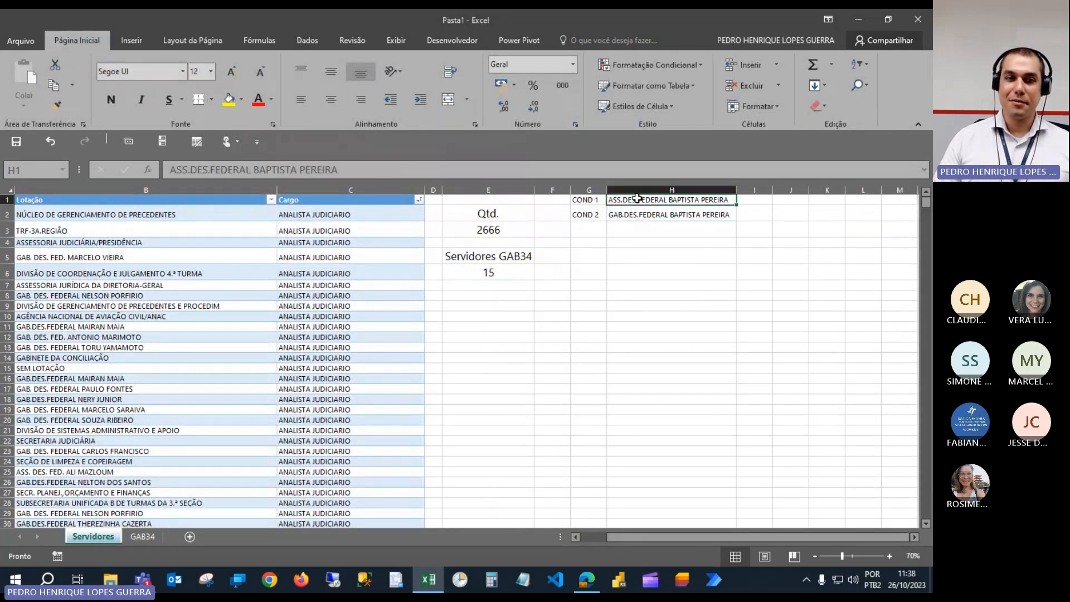
click(366, 167)
triple_click(366, 168)
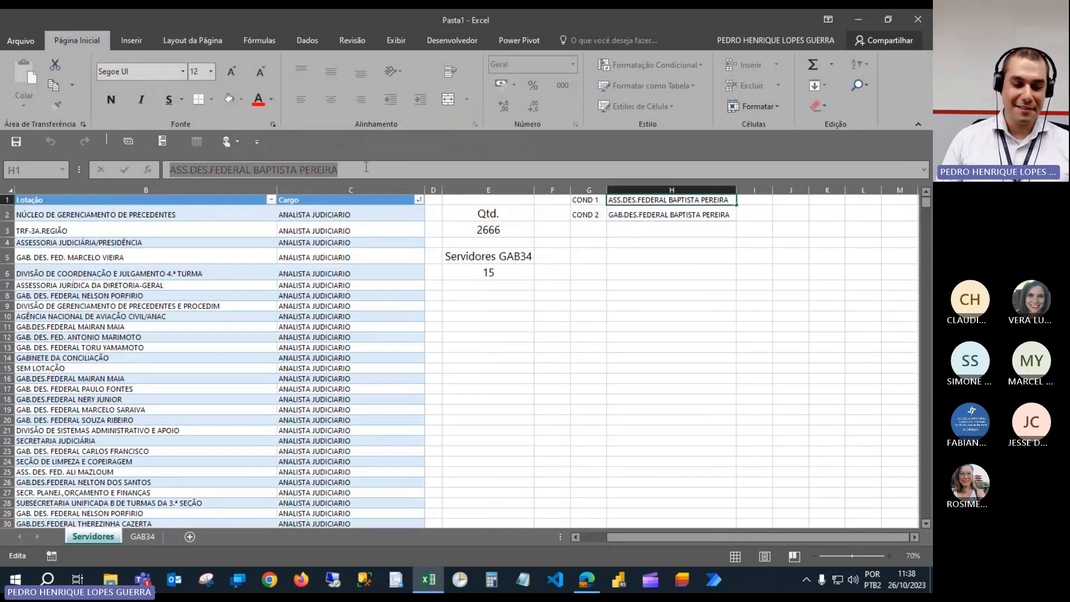
click(504, 273)
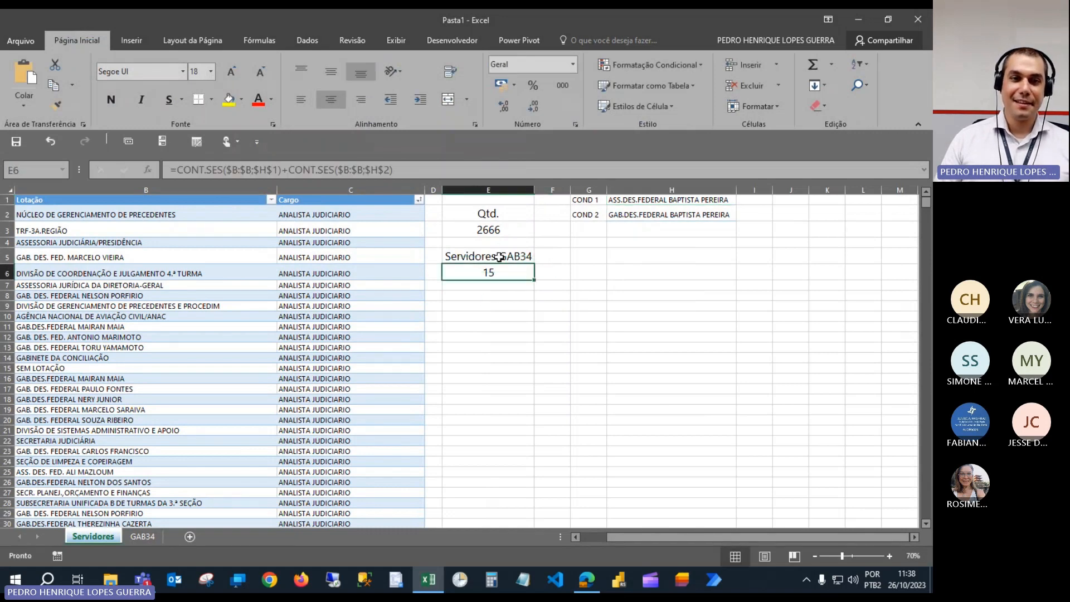
click(356, 170)
key(Left)
key(Left)
key(Left)
key(Left)
key(Left)
key(Left)
key(Left)
key(Left)
key(Left)
key(Left)
key(Left)
key(Left)
key(Left)
key(shift+Left)
key(shift+Left)
key(shift+Left)
key(shift+Left)
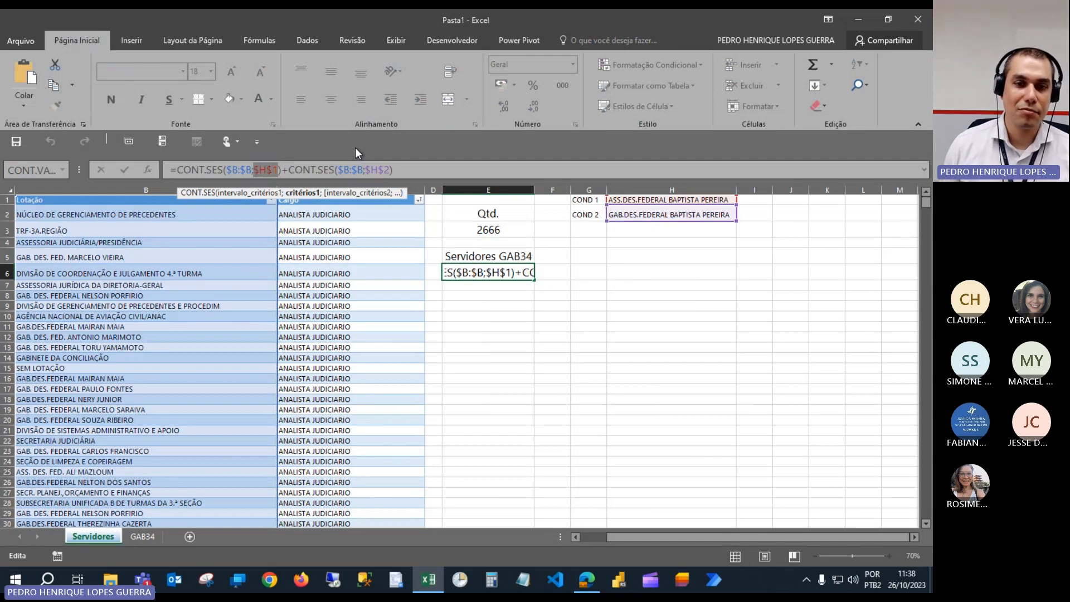
key(Escape)
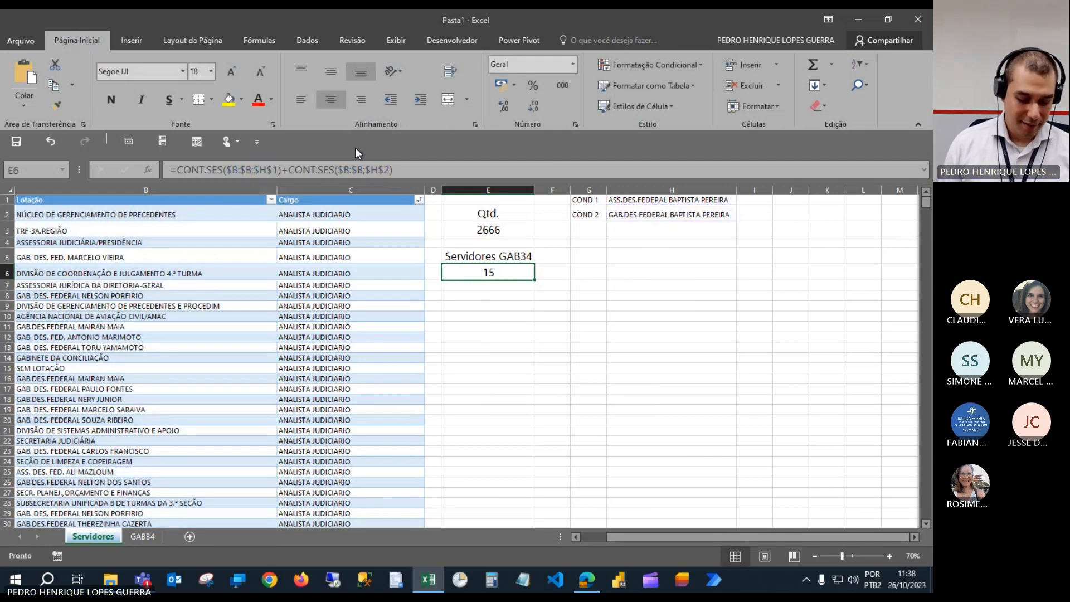
Copy the summed CONT.SES formula from E6 into E7.
key(ctrl+c)
key(Down)
key(ctrl+v)
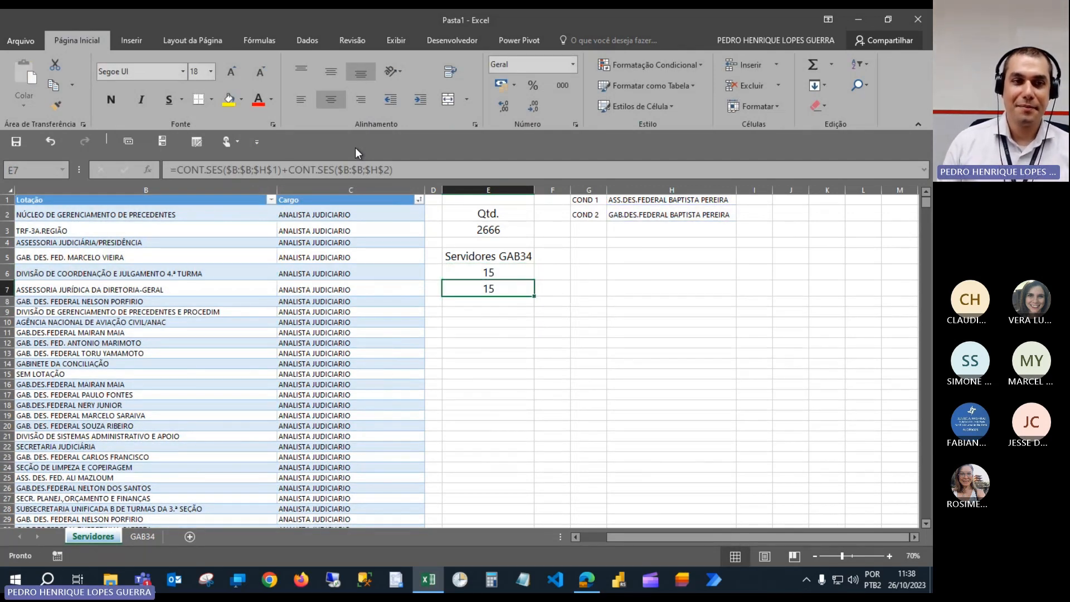
click(280, 169)
key(shift+Left)
key(shift+Left)
key(shift+Left)
key(shift+Left)
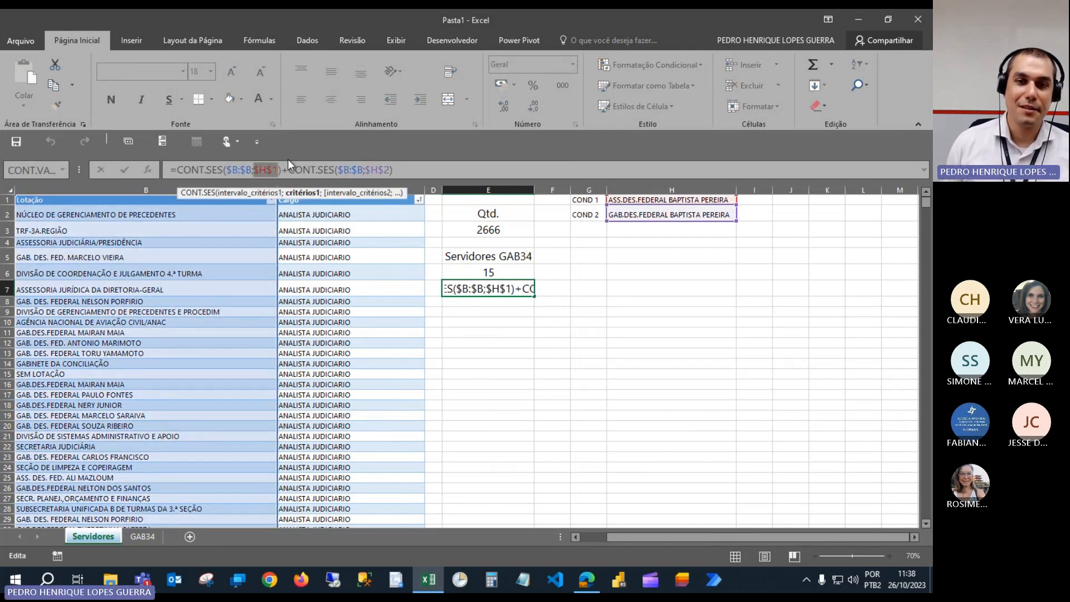
text(')
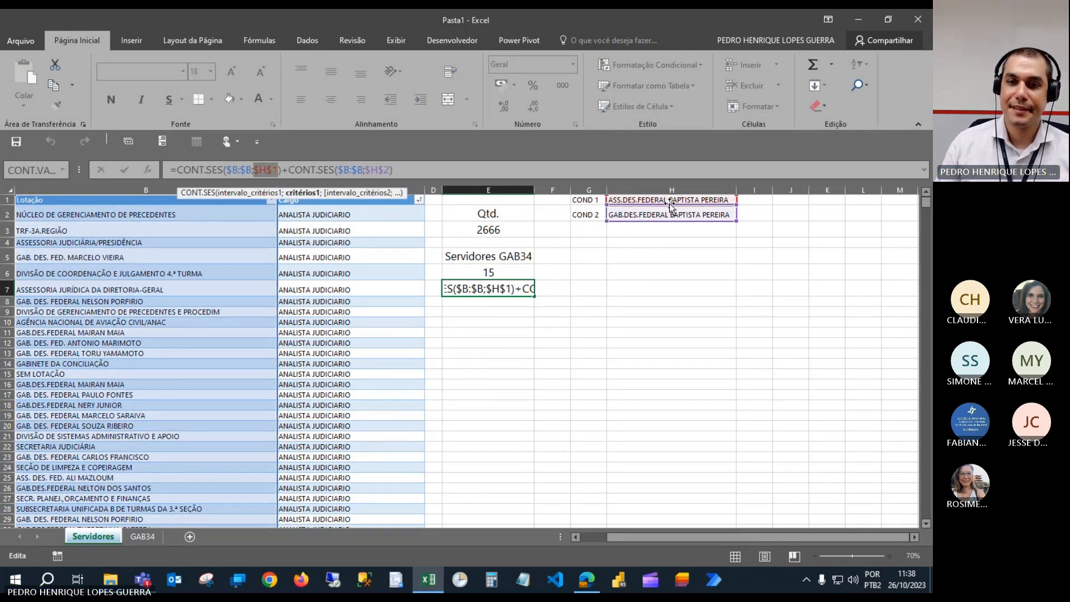
key(Return)
click(472, 345)
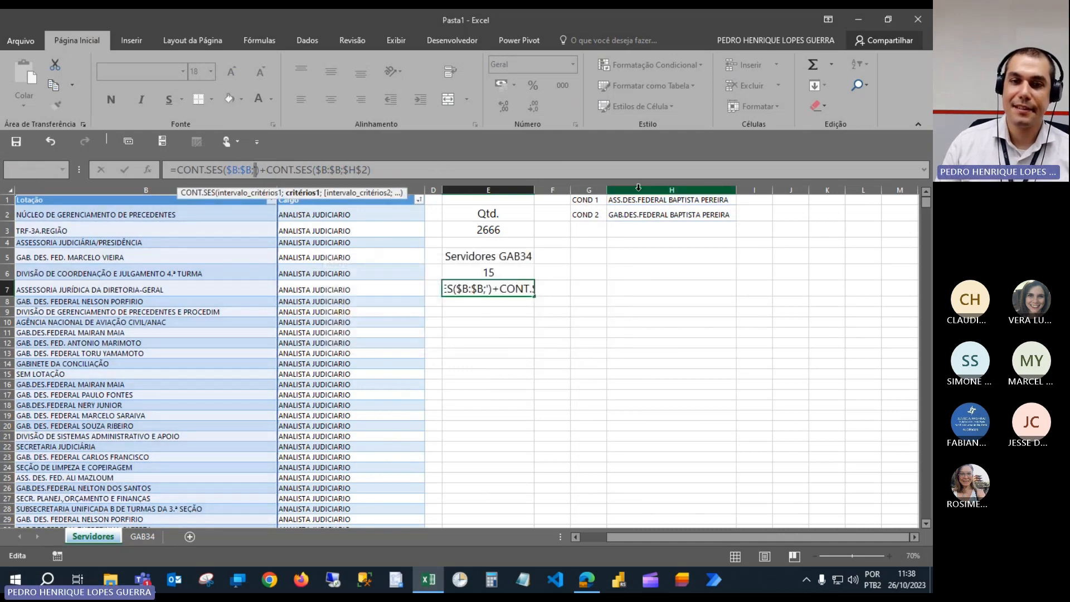
key(Escape)
Replace the $H$1 criterion in E6's first CONT.SES term with the COND 1 cell's text in double quotes and enter the formula.
click(640, 201)
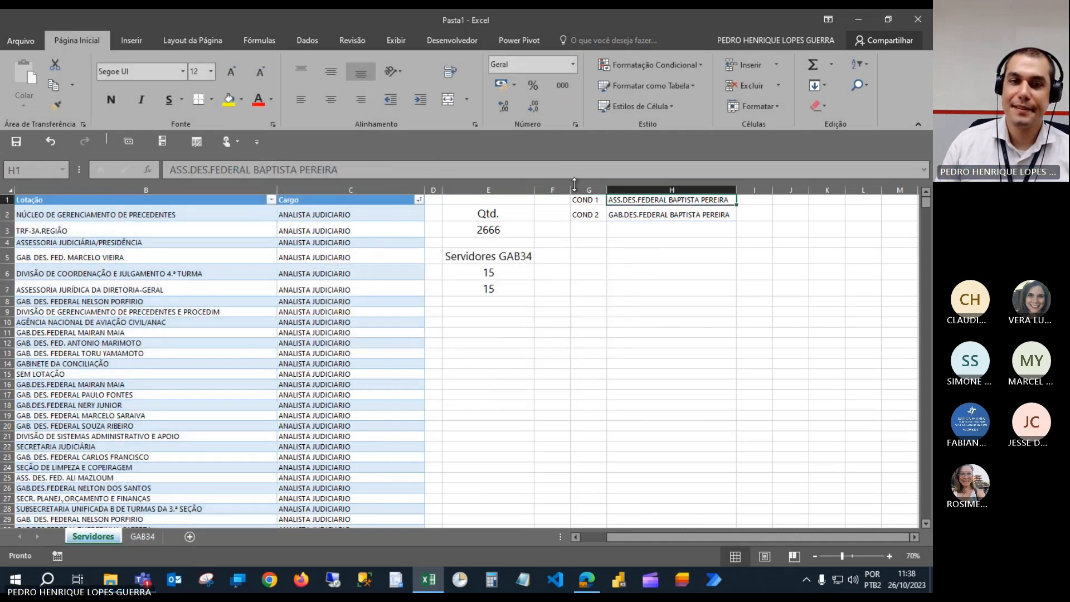
triple_click(536, 165)
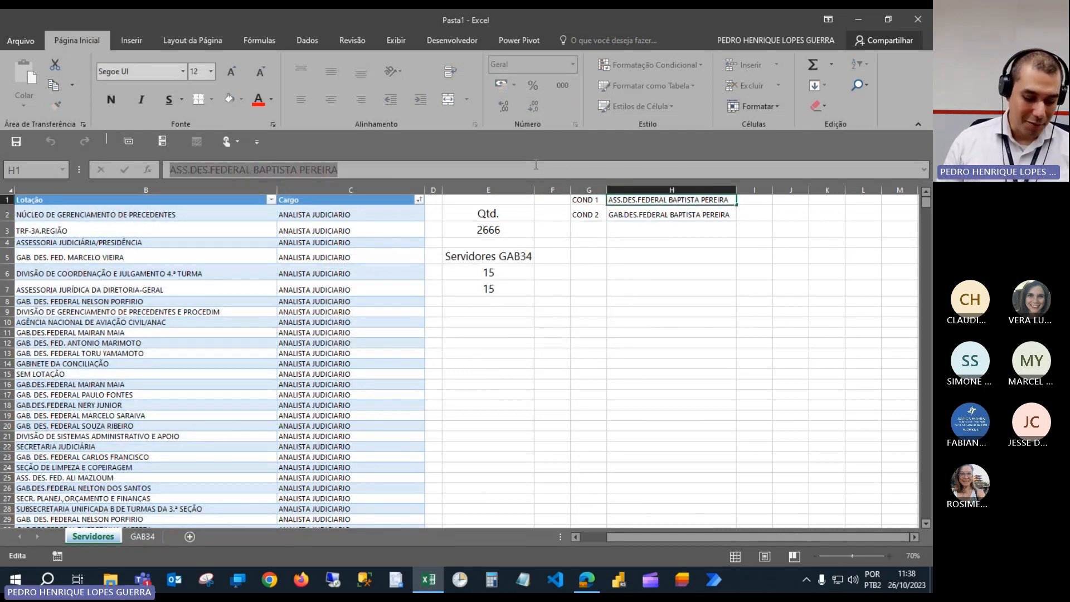
click(505, 276)
click(286, 168)
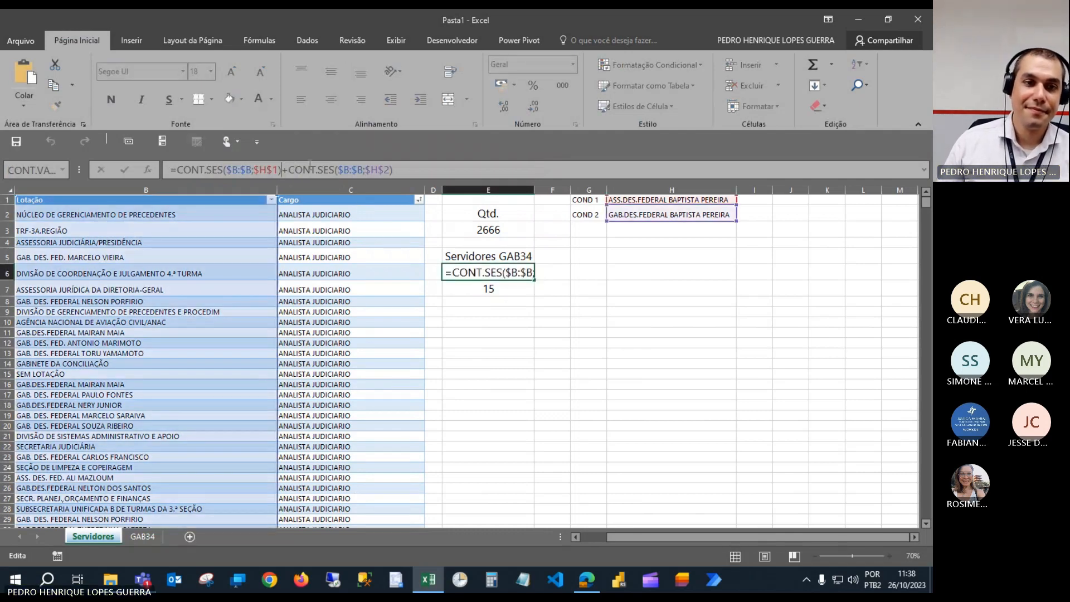
key(shift+Left)
key(shift+Left)
key(shift+Left)
key(shift+Left)
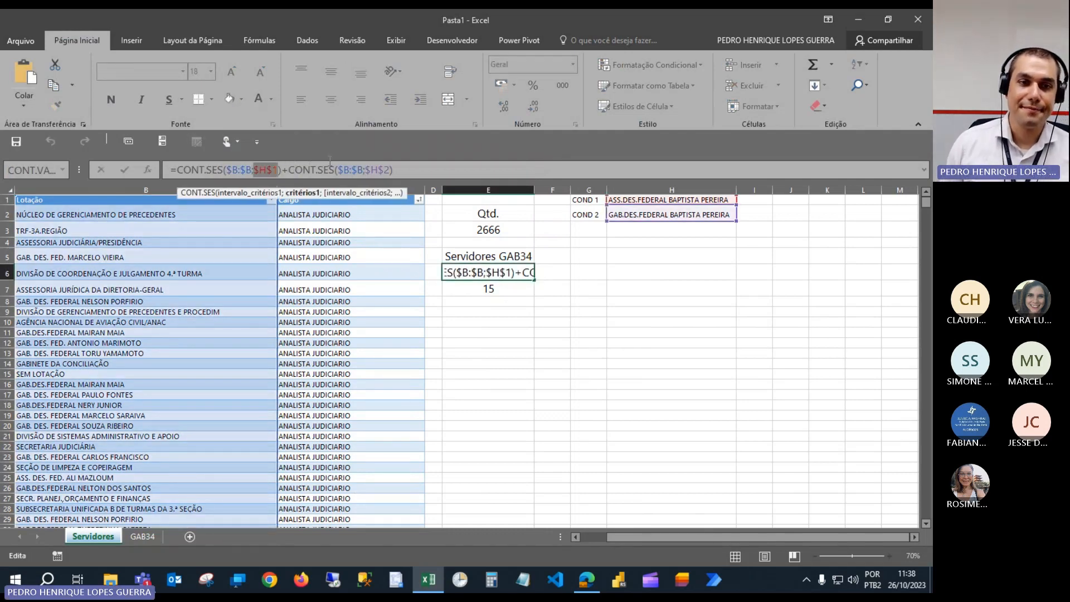
text(")
key(ctrl+v)
text(")
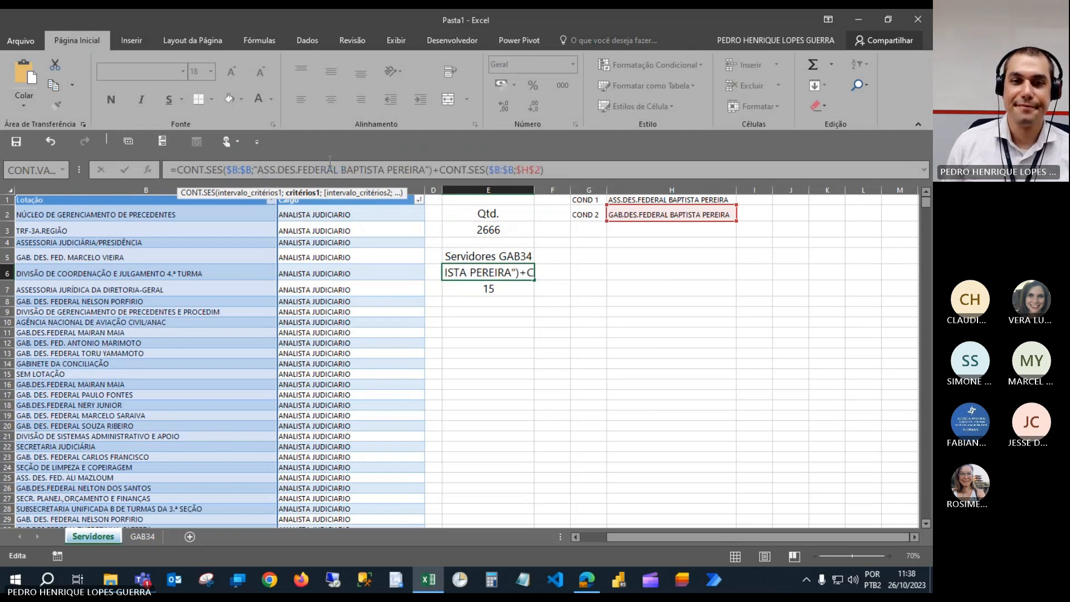
key(Return)
key(Up)
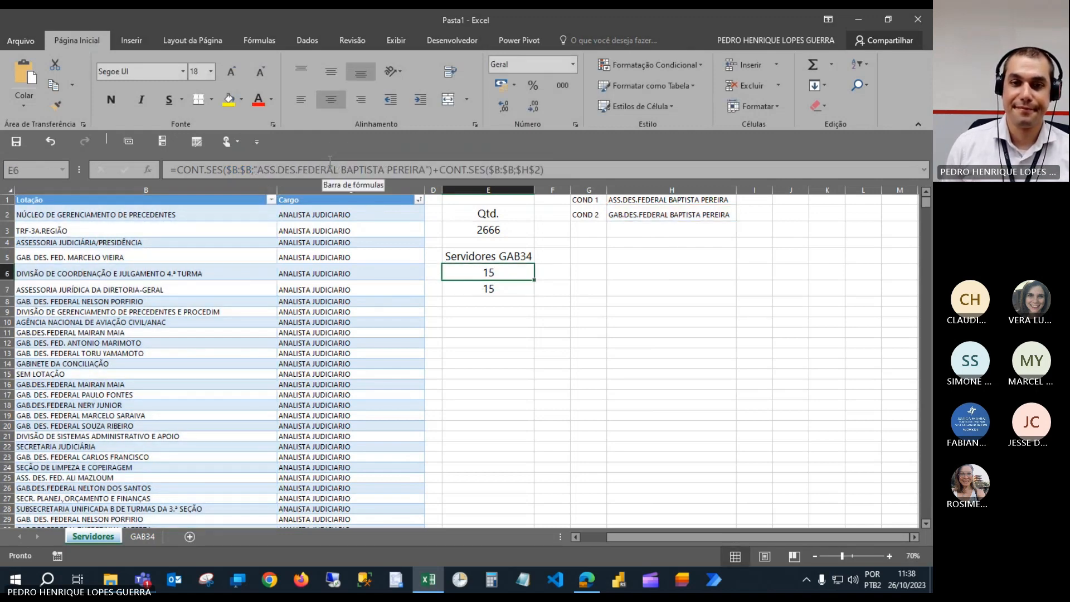
Replace the $H$2 criterion in E6's second CONT.SES term with the COND 2 cell's text in double quotes and enter the formula.
click(668, 215)
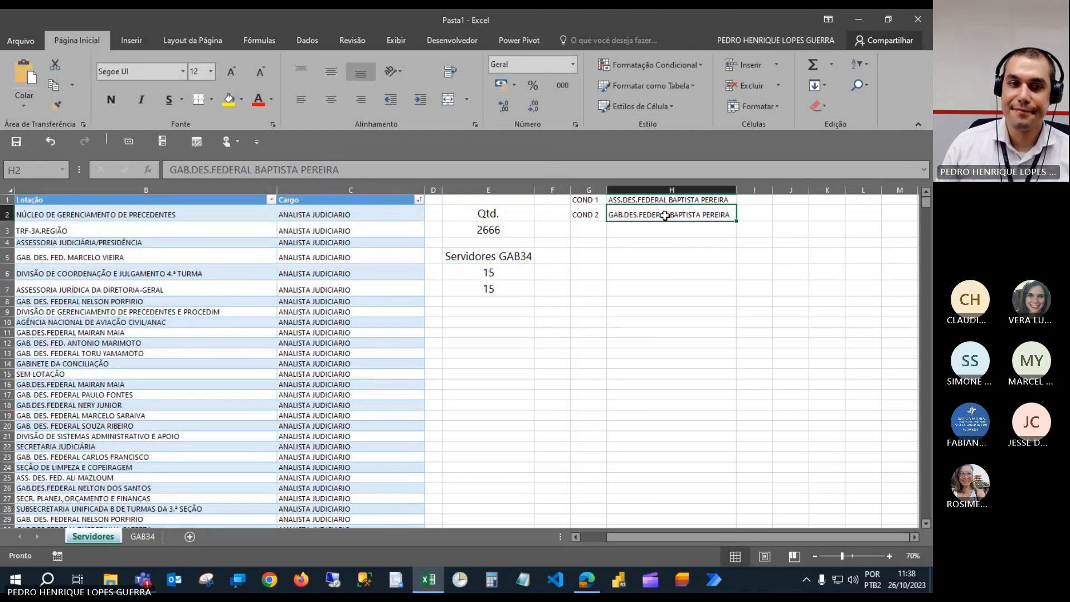
click(475, 169)
key(shift+Home)
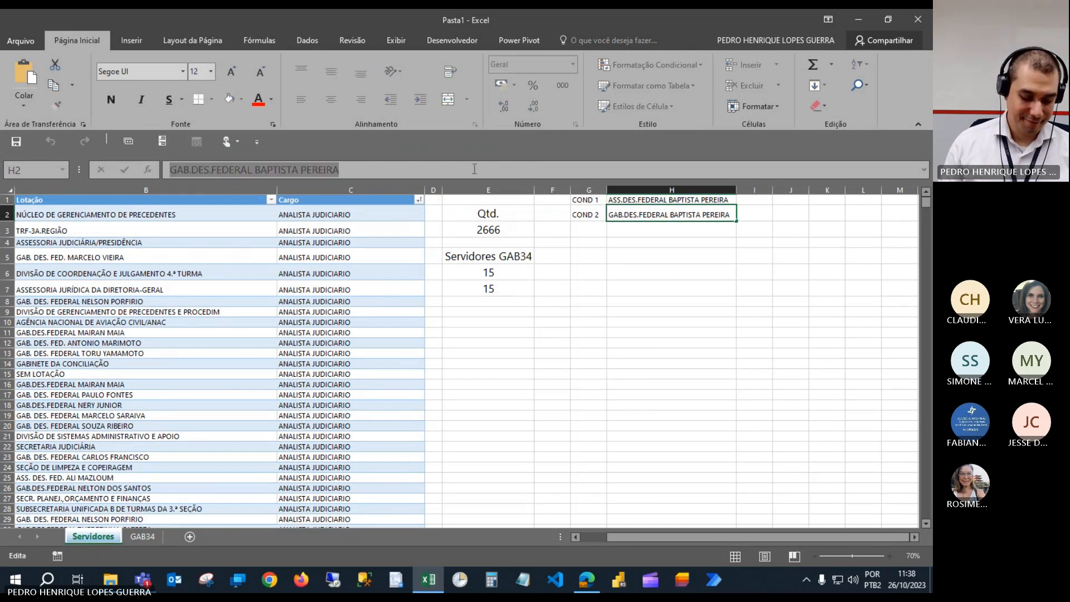
key(Escape)
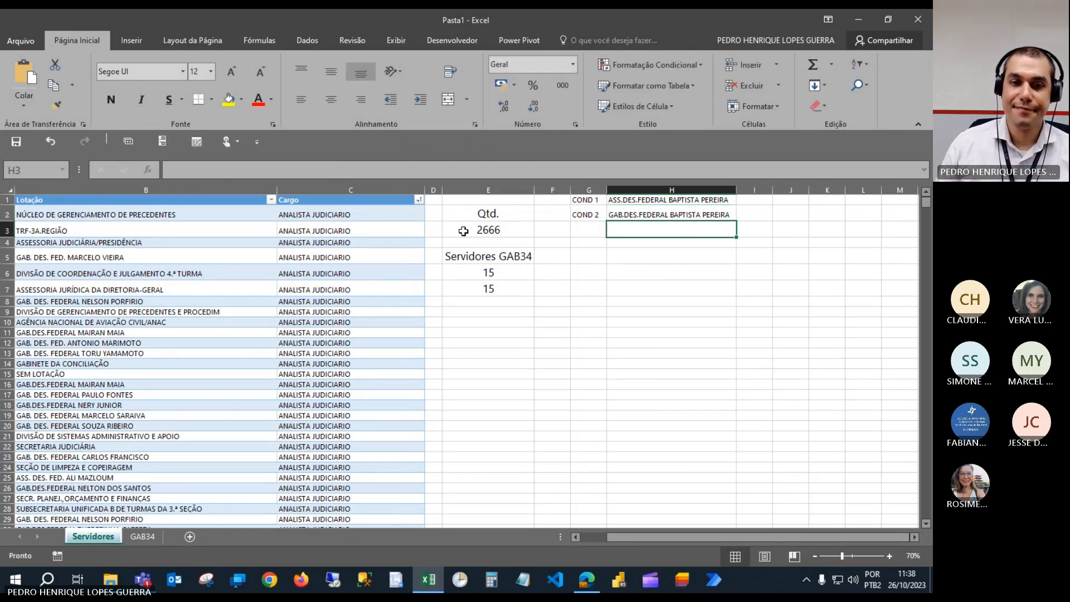
click(505, 274)
click(519, 170)
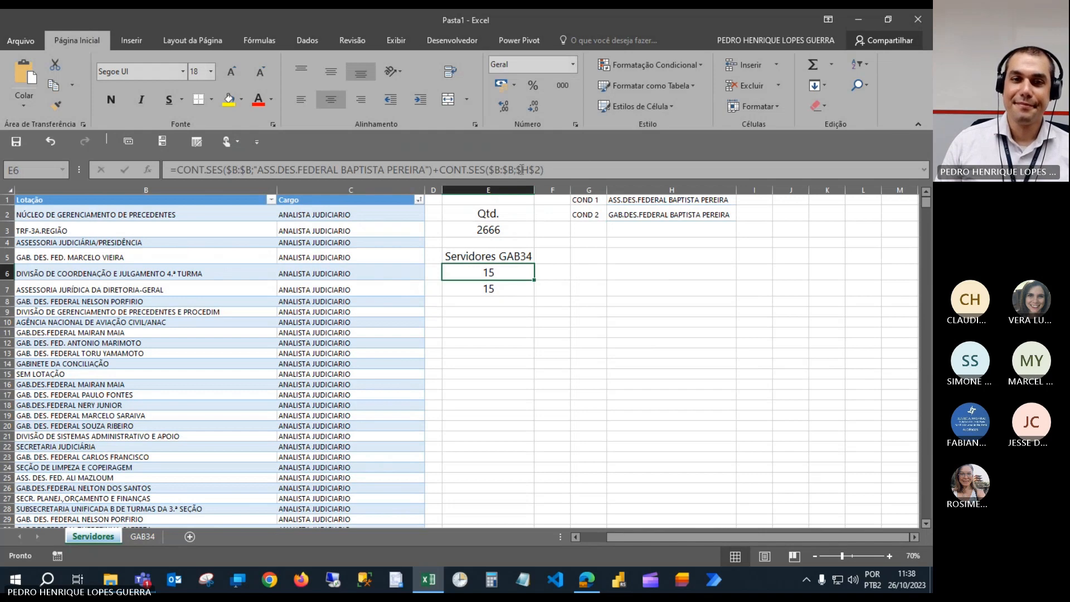
key(shift+Right)
key(shift+Right)
key(shift+Right)
key(shift+Right)
text("")
key(ctrl+v)
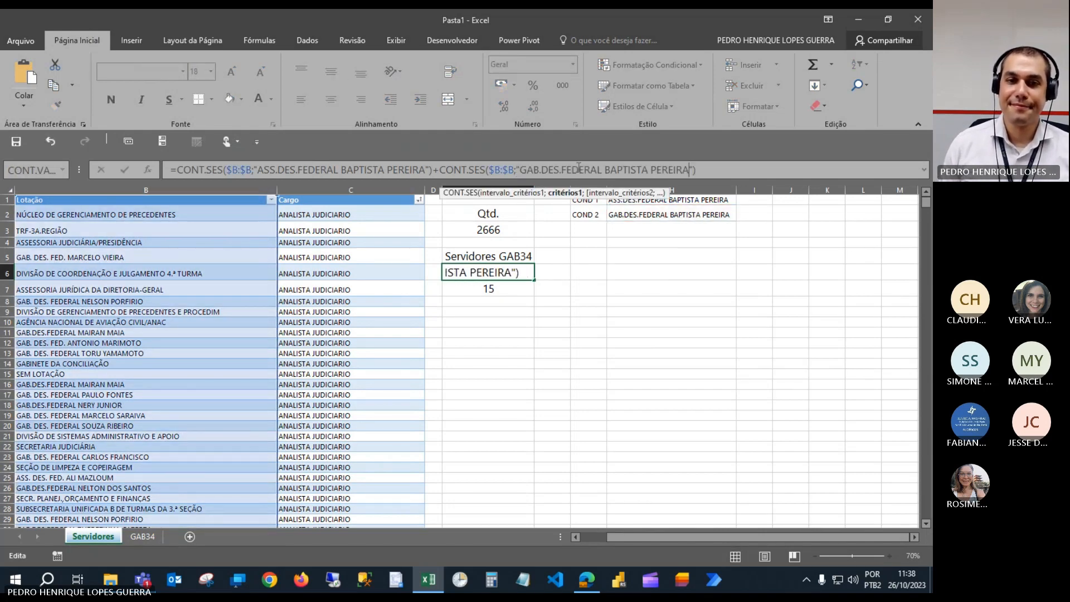
key(Return)
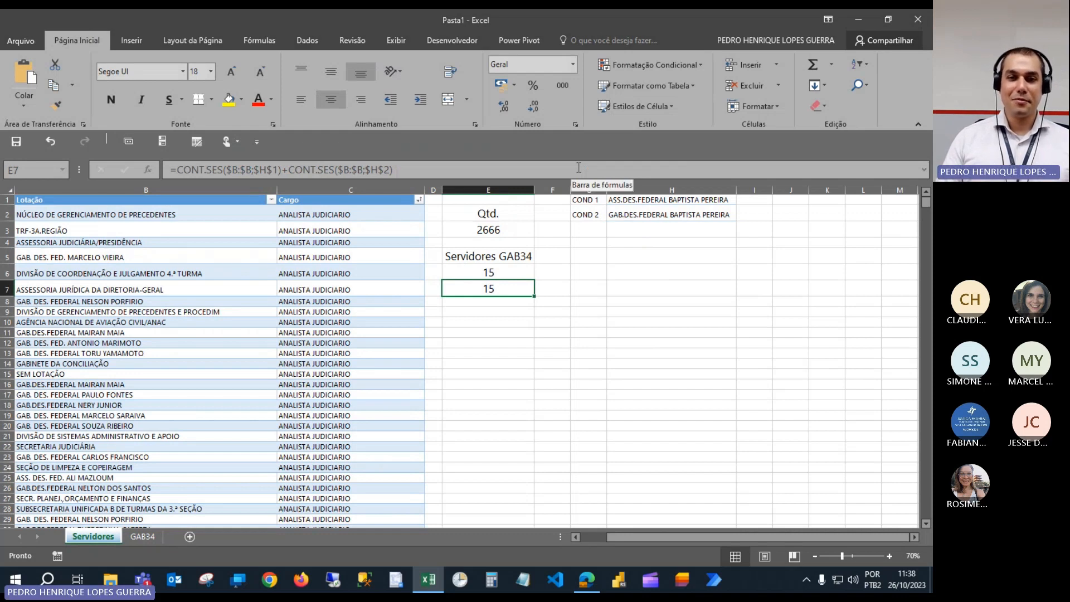
Clear the COND 1 and COND 2 cells H1:H2 to test the counts in E6 and E7, and undo the deletion.
drag(677, 200, 675, 214)
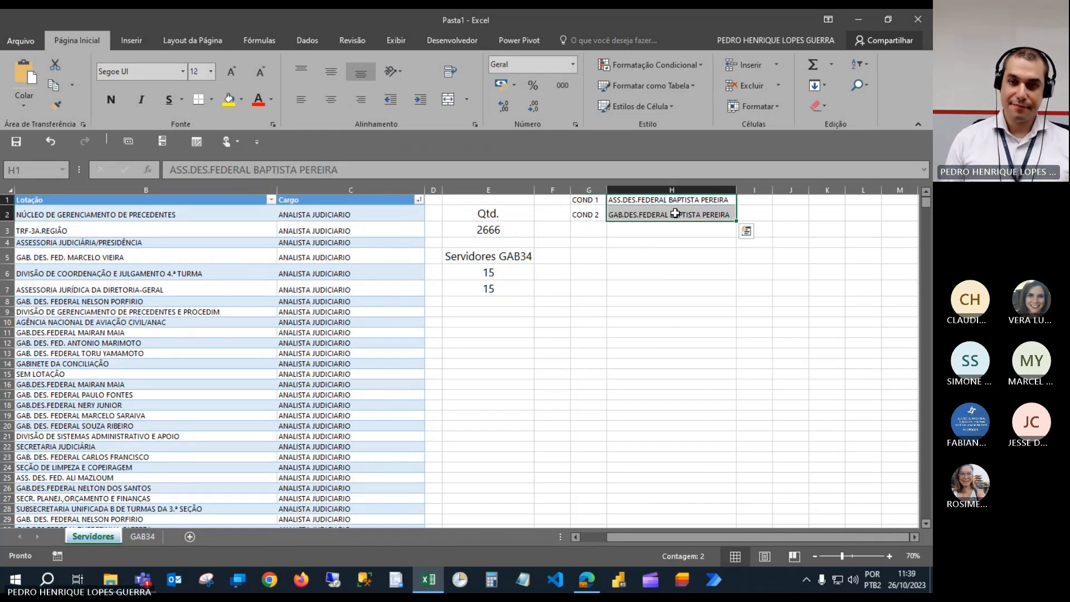
key(ctrl+q)
key(Escape)
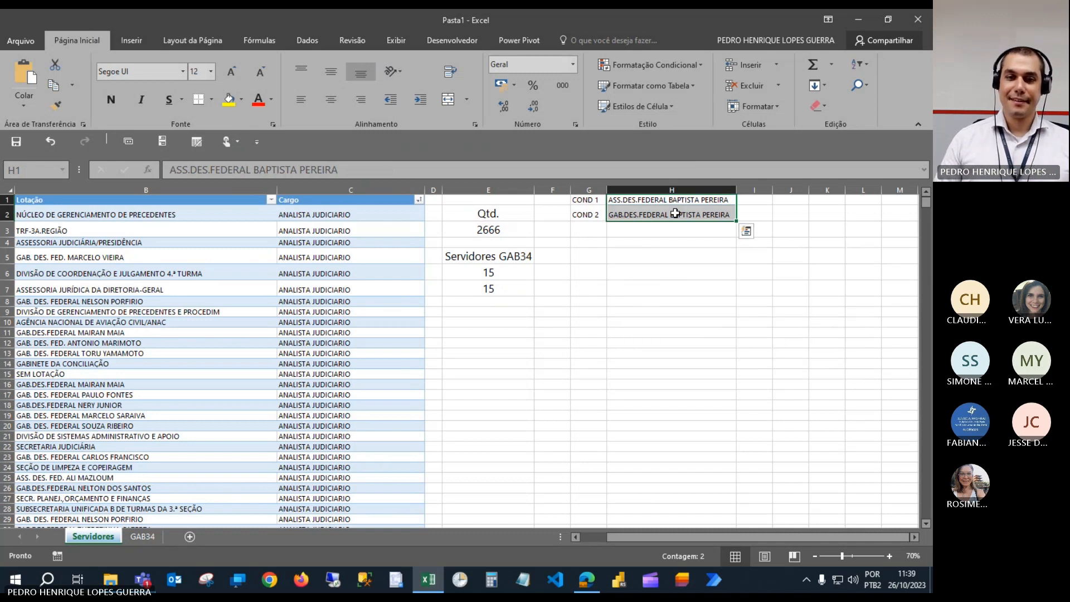
key(Delete)
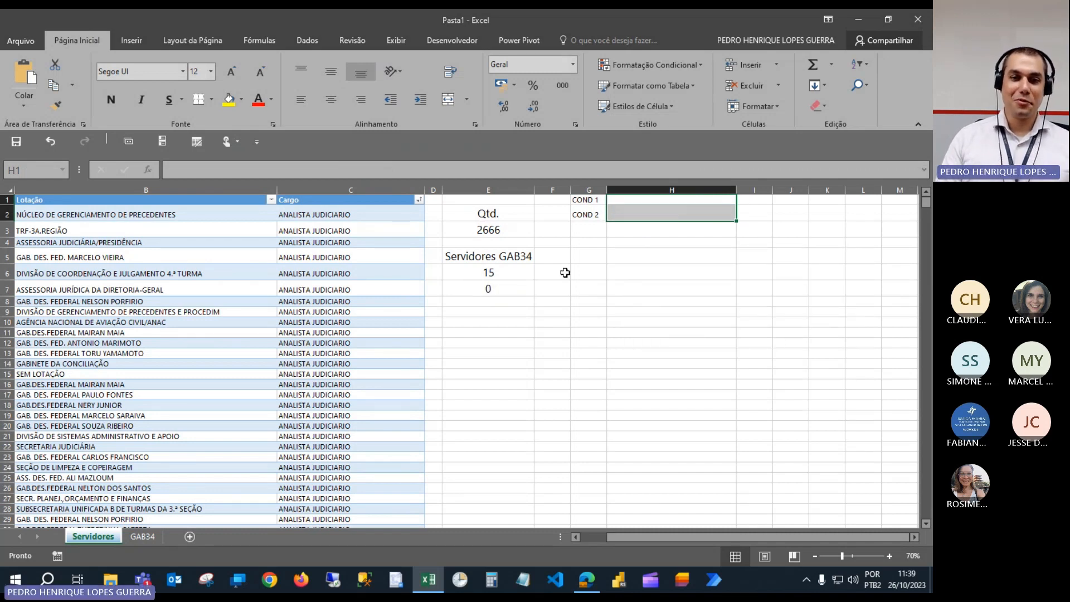
click(495, 290)
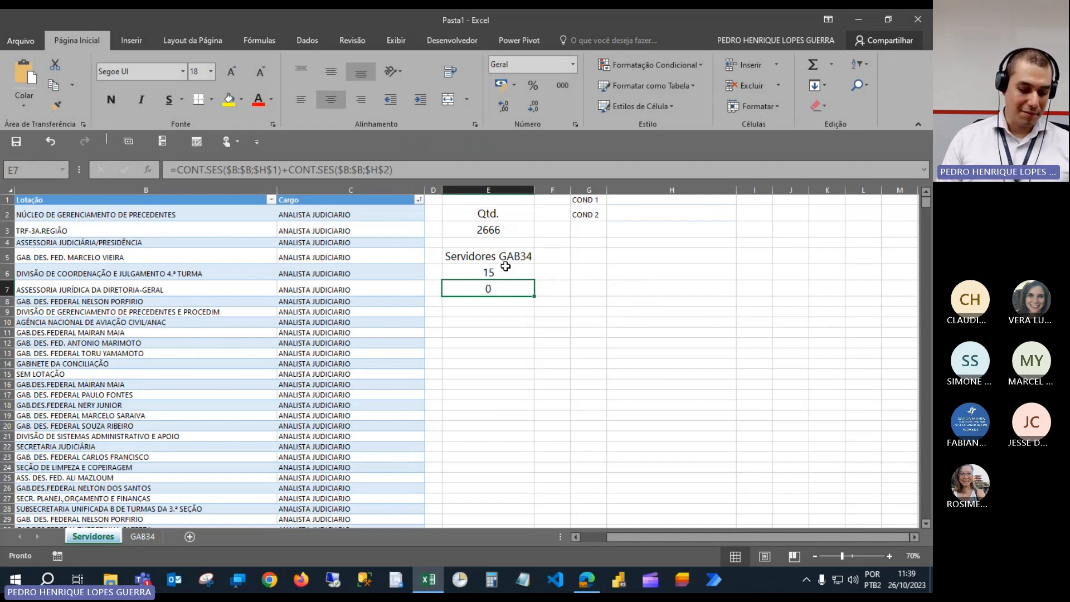
key(ctrl+z)
click(506, 286)
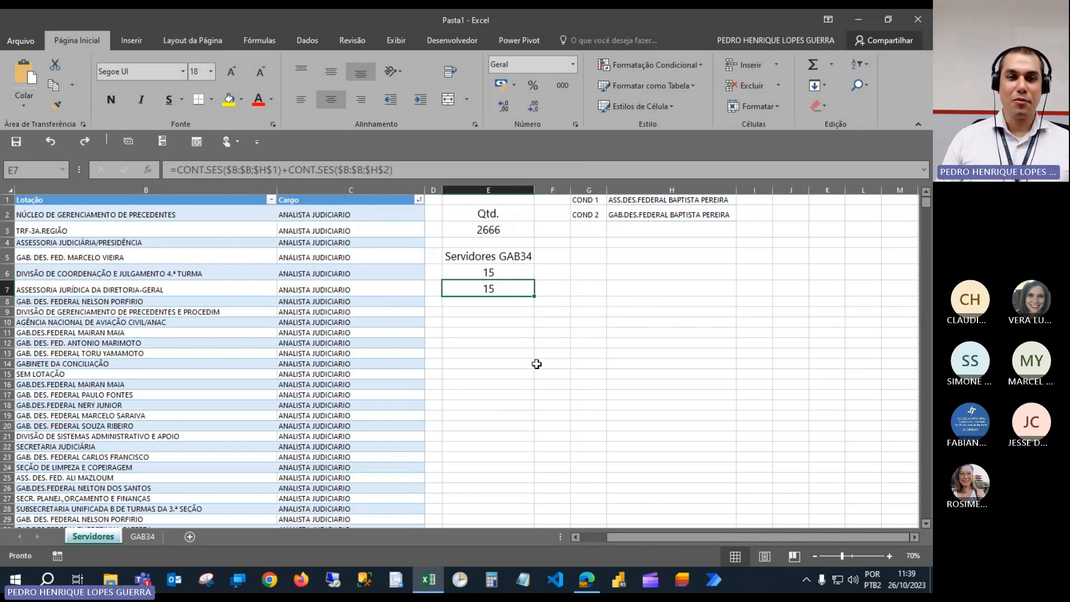
Change both CONT.SES functions in E7's formula to CONT.SE and enter the formula.
scroll(527, 443, up, 2)
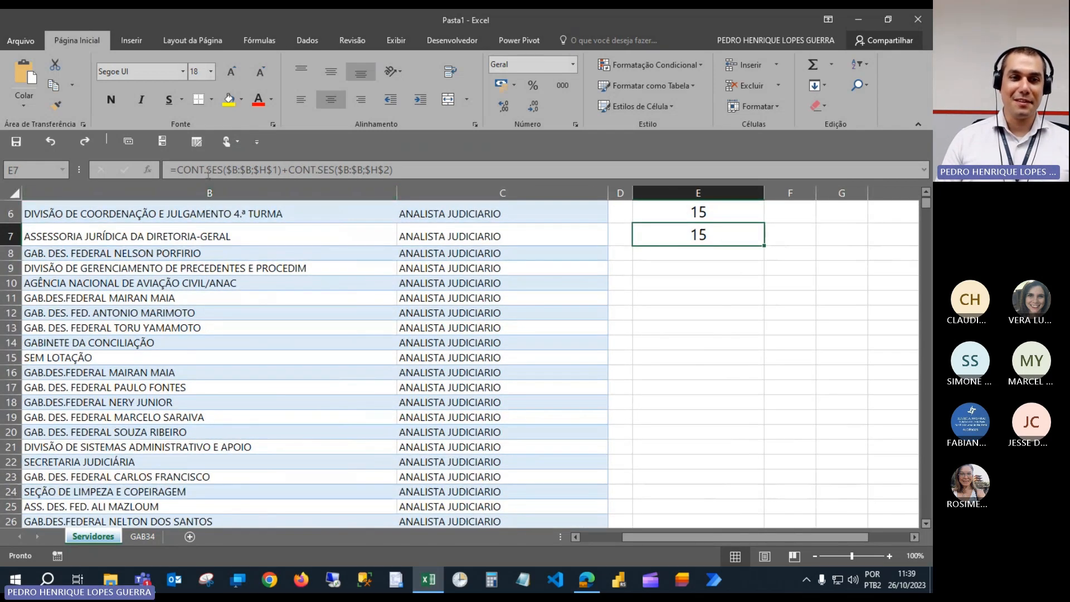
click(225, 170)
key(BackSpace)
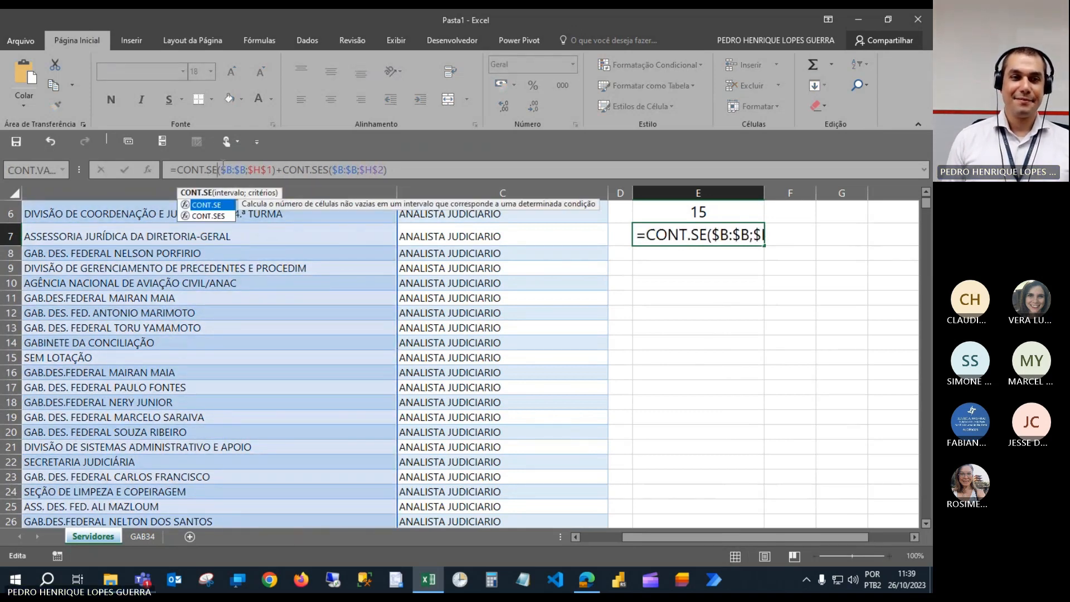
click(328, 169)
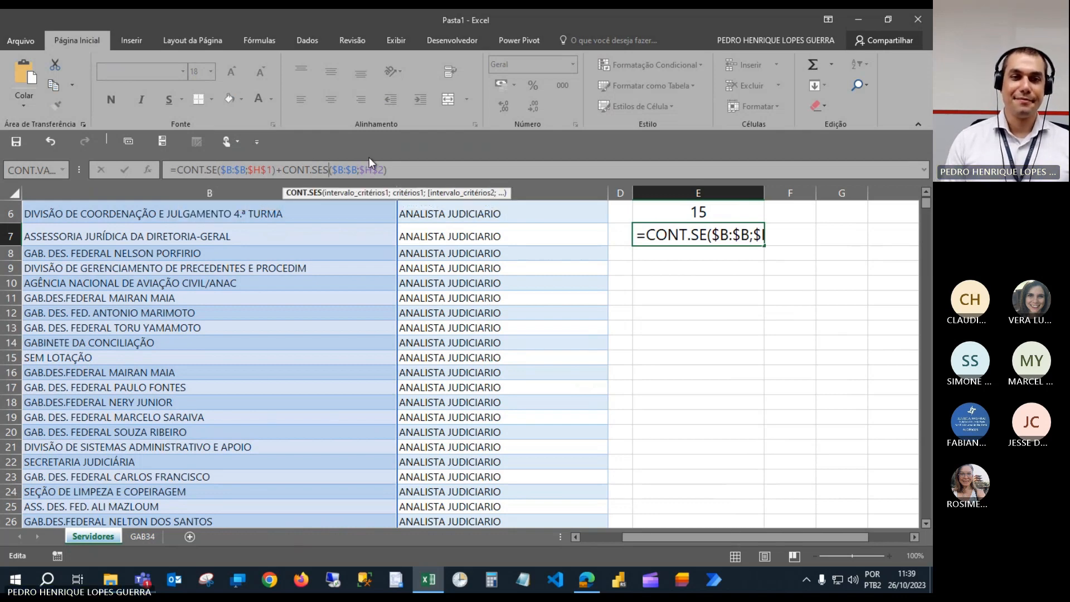
key(BackSpace)
key(Return)
key(Up)
Copy the Servidores GAB34 label and its formula from E5:E6 into E9:E10 and E12:E13.
scroll(542, 299, up, 2)
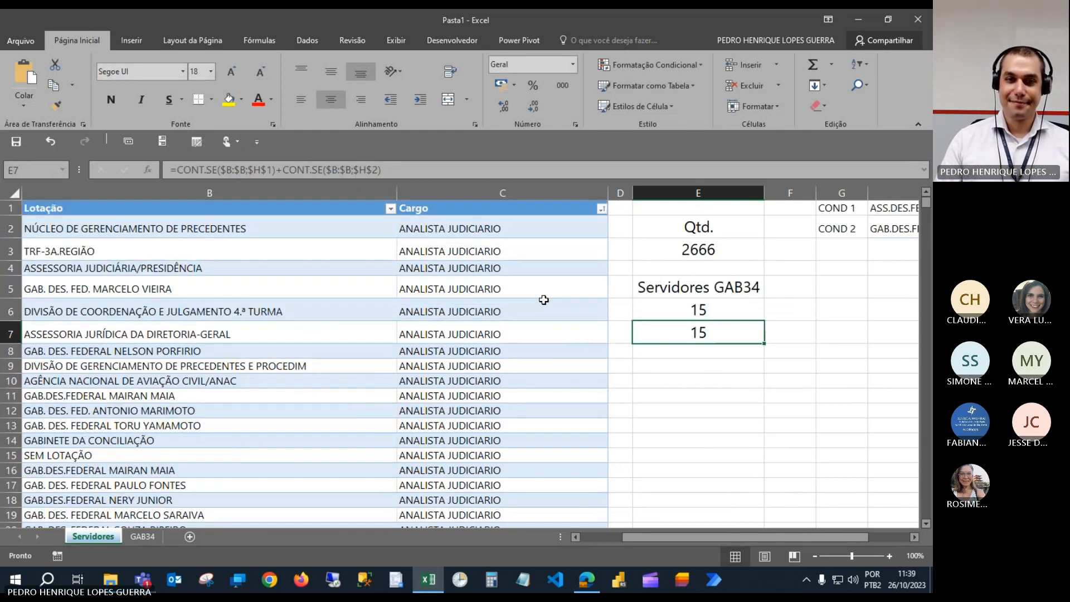
scroll(544, 299, down, 1)
drag(649, 536, 636, 537)
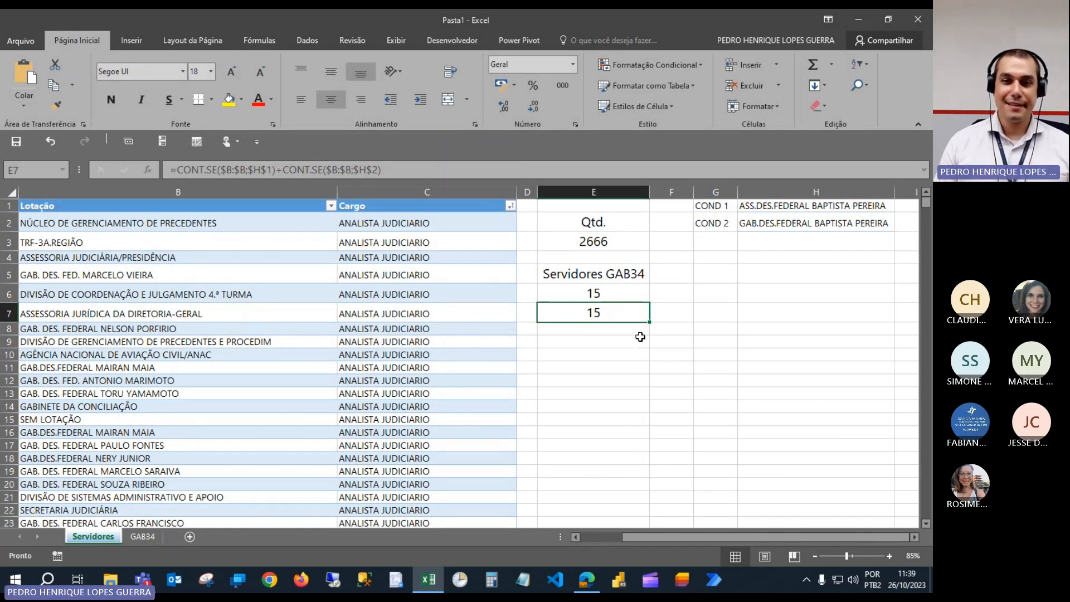
click(615, 297)
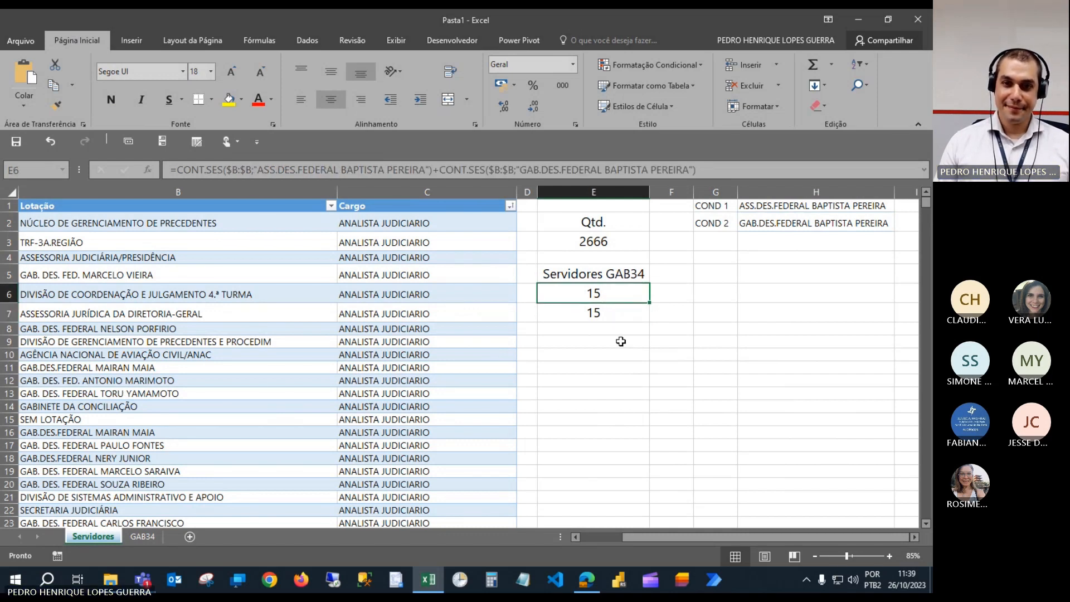
drag(613, 273, 619, 292)
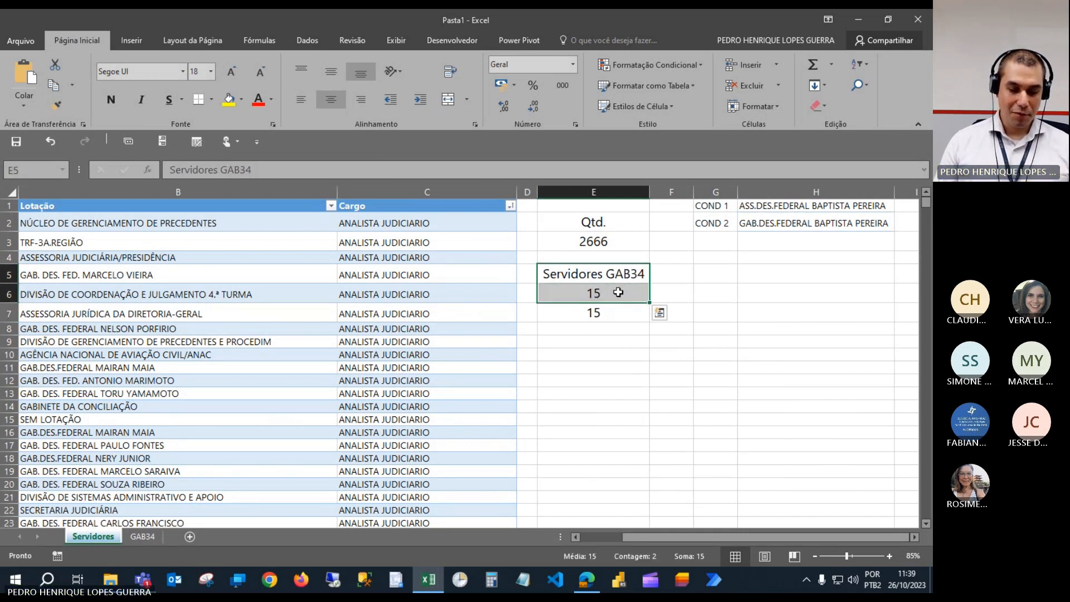
key(ctrl+c)
click(616, 340)
key(ctrl+v)
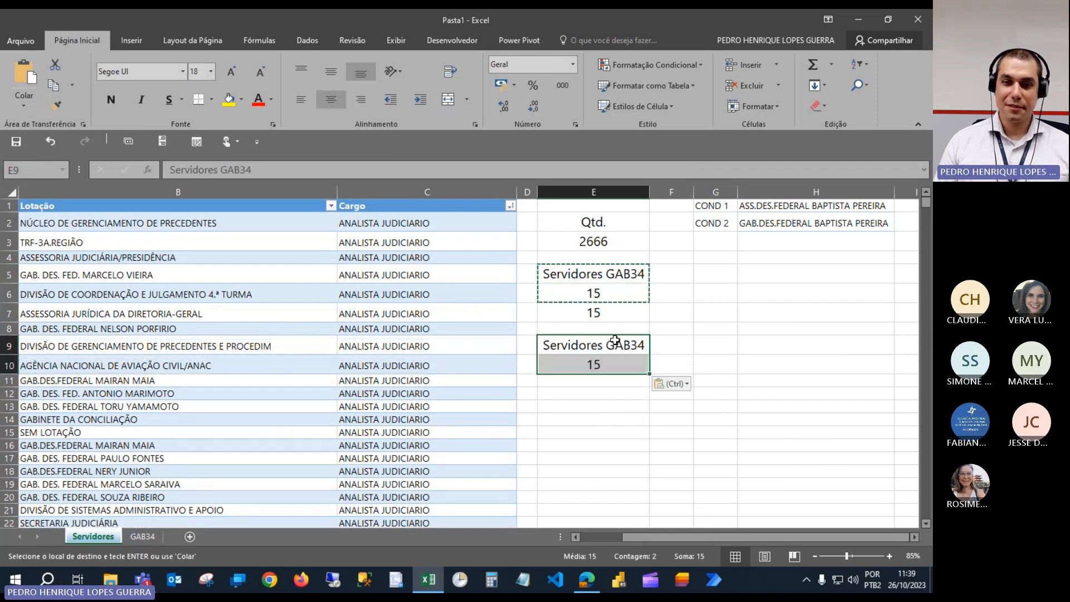
click(604, 395)
key(ctrl+v)
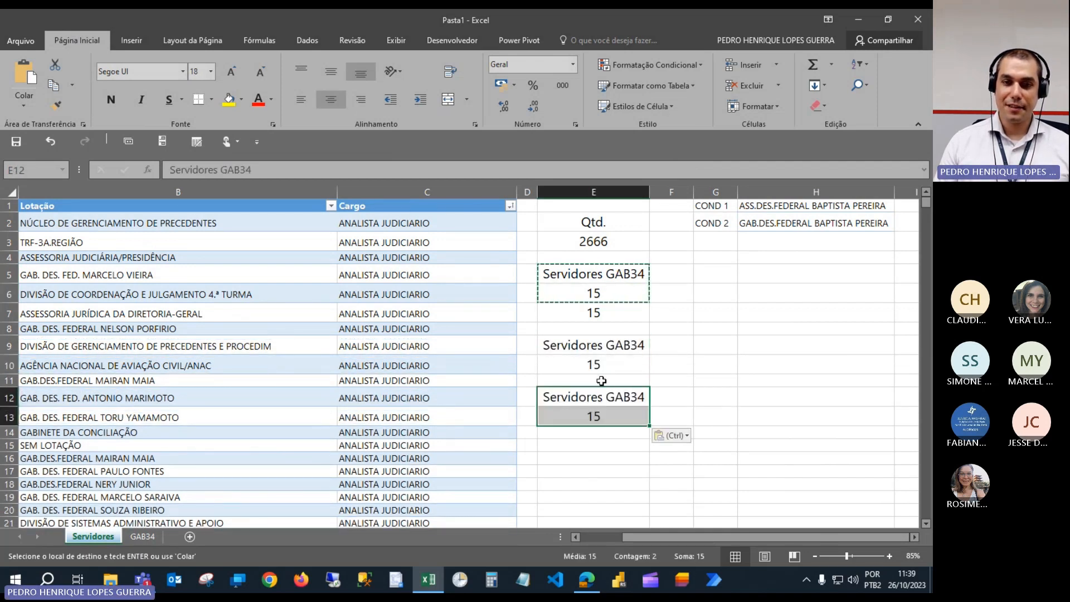
key(Escape)
Change the label in E9 to "Analistas GAB34".
click(593, 345)
click(234, 169)
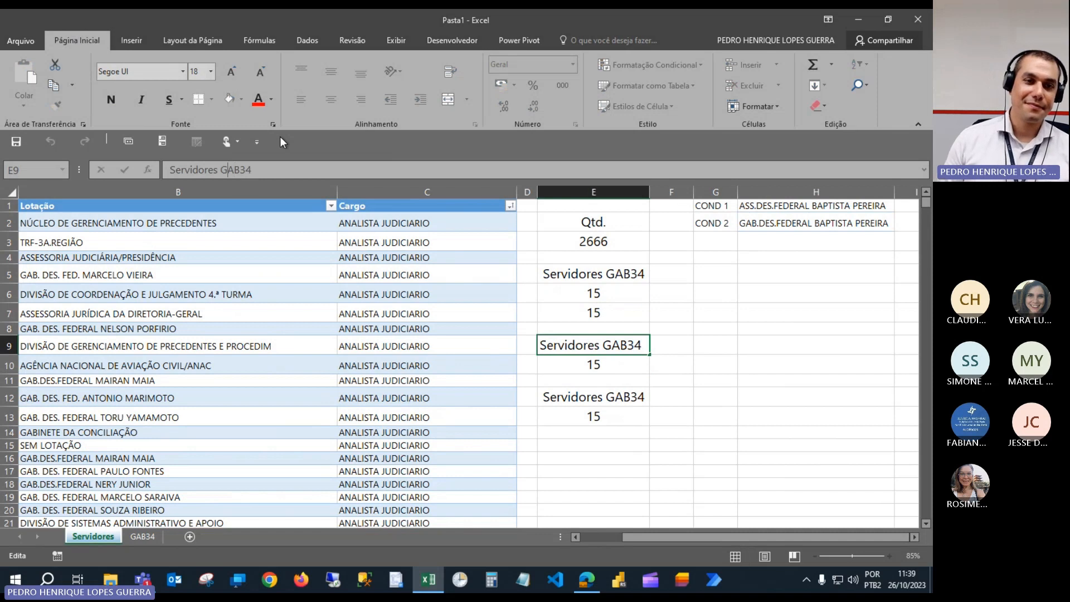
key(Left)
key(Left)
key(Left)
key(Left)
key(shift+Home)
text(a)
key(BackSpace)
text(Analistas)
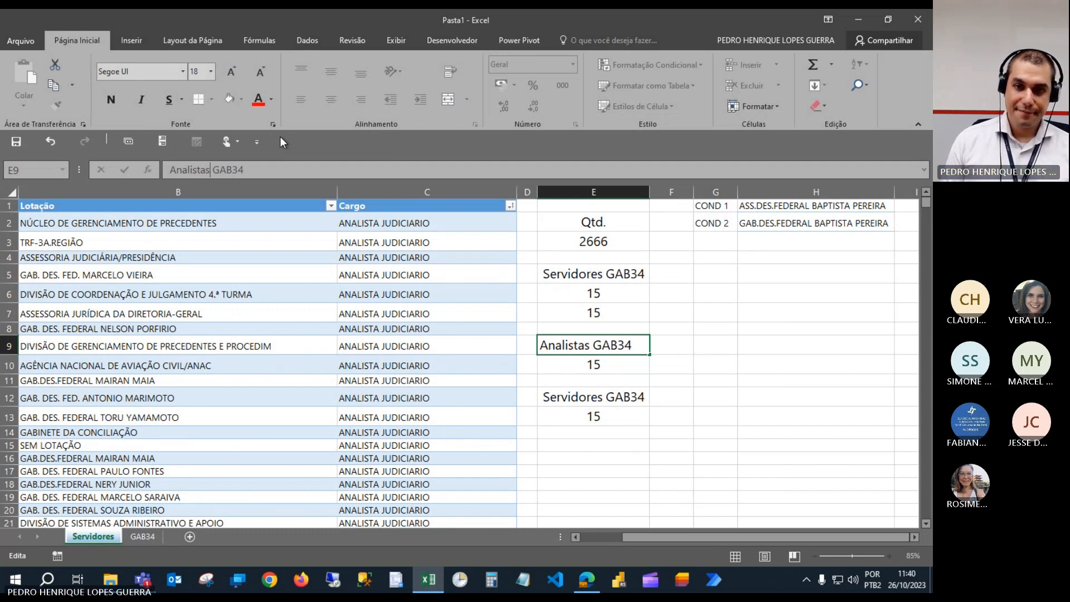
key(Return)
Change the label in E12 to "Técnicos GAB34".
click(589, 398)
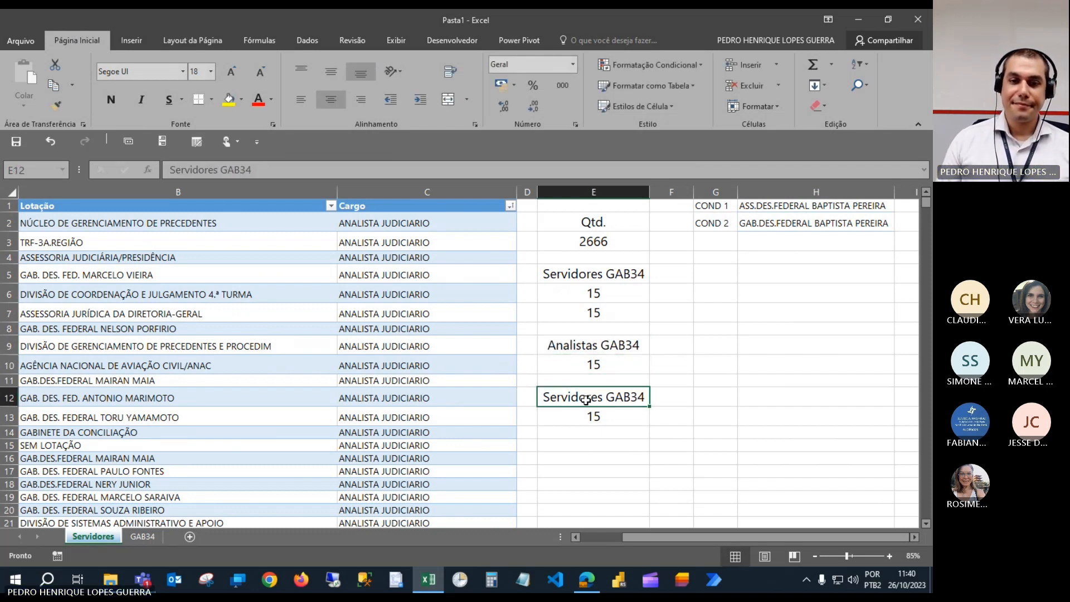
click(217, 170)
key(shift+Home)
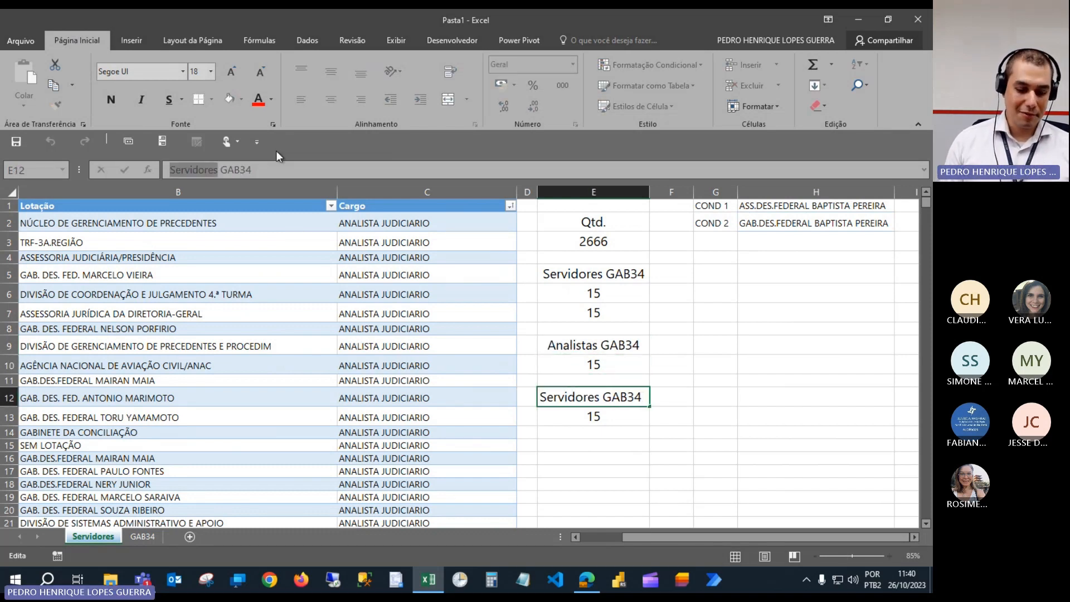
text(Técnicos)
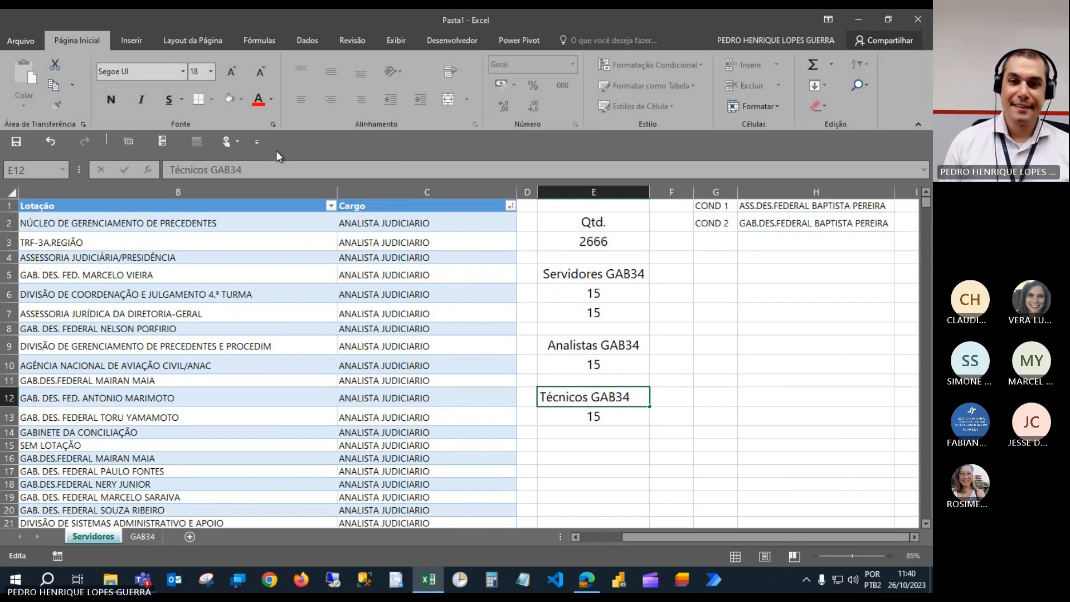
key(Return)
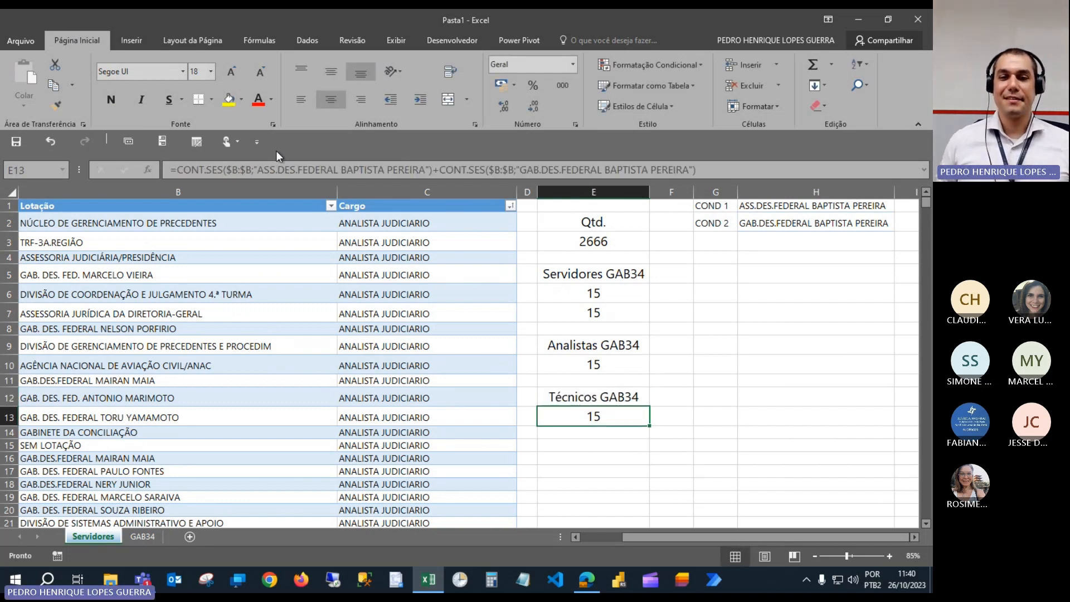
Add the absolute Cargo column $C:$C as the second criteria range in the first CONT.SES of E10's formula.
click(580, 296)
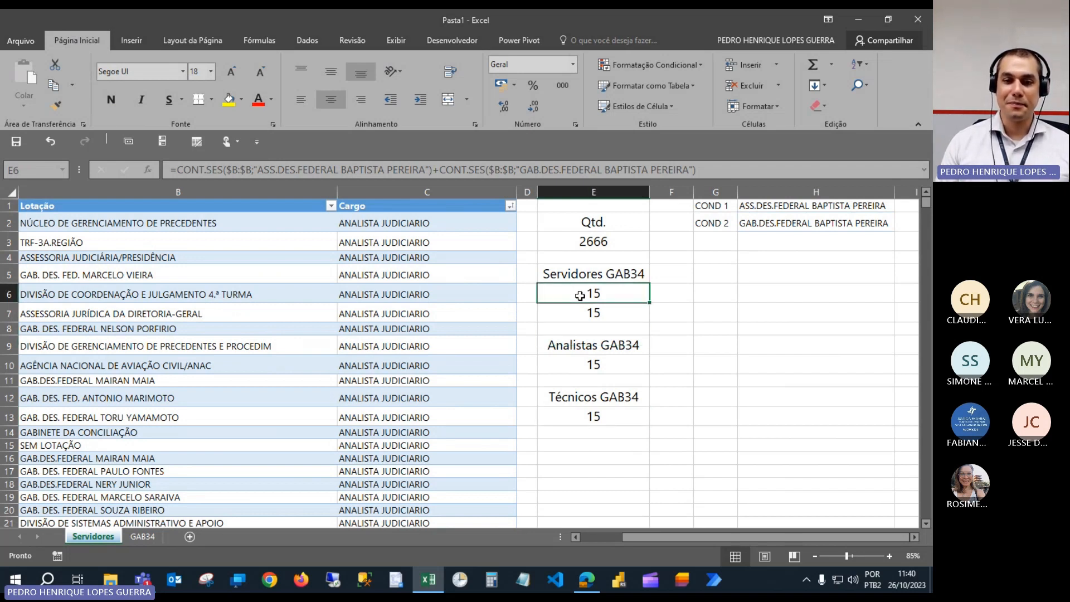
key(Down)
key(Down)
key(Down)
key(Down)
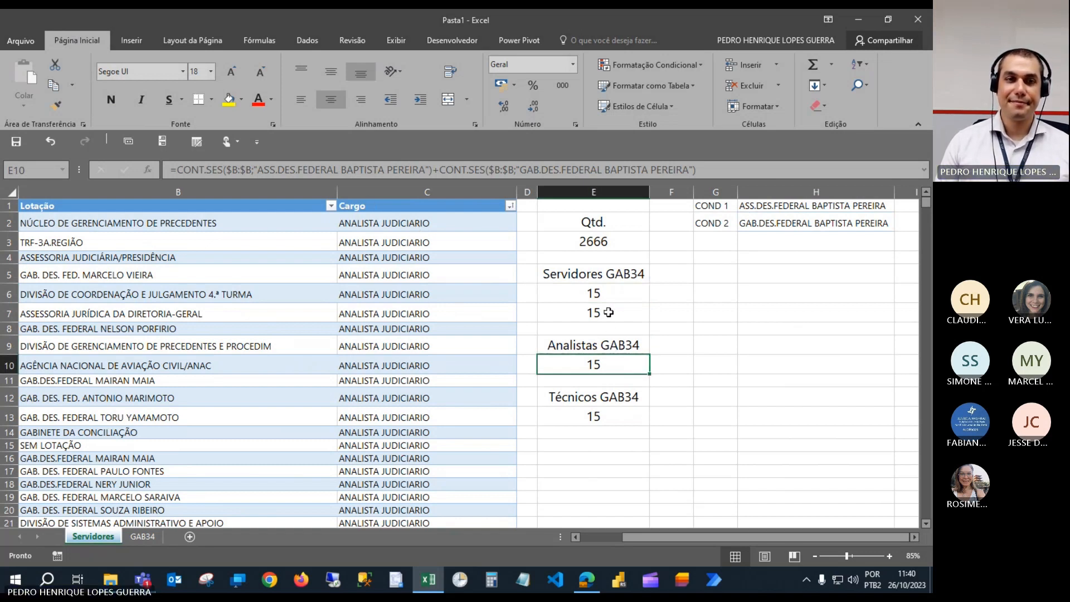
click(433, 170)
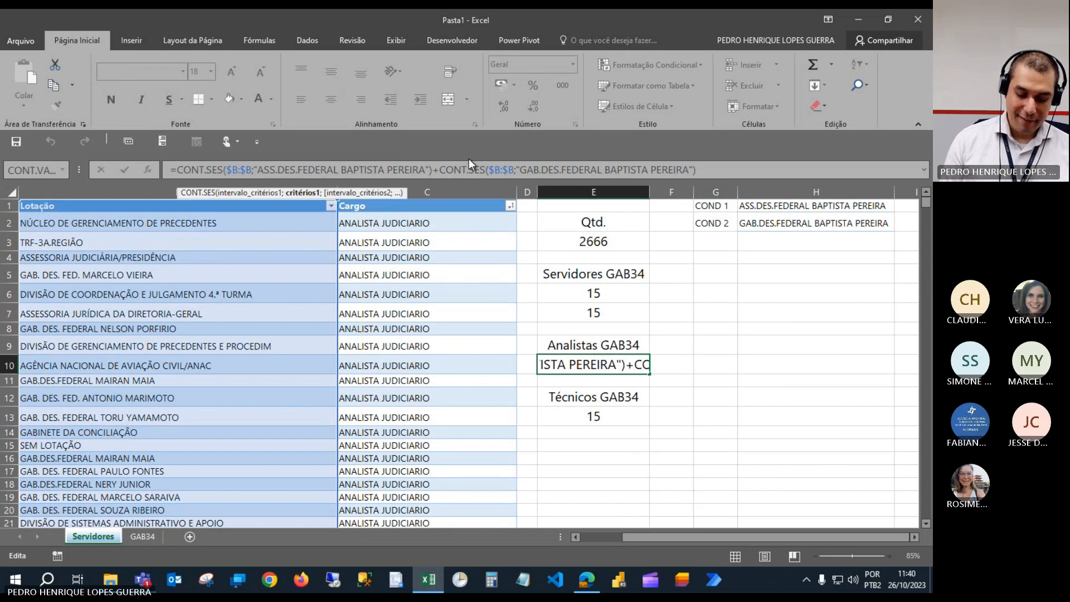
text(;)
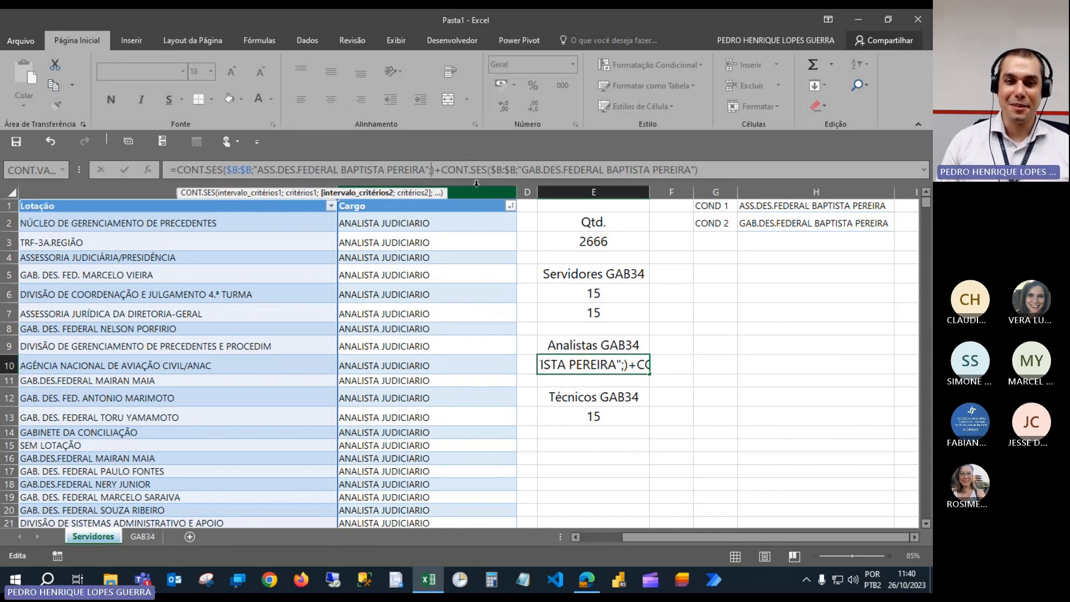
click(477, 184)
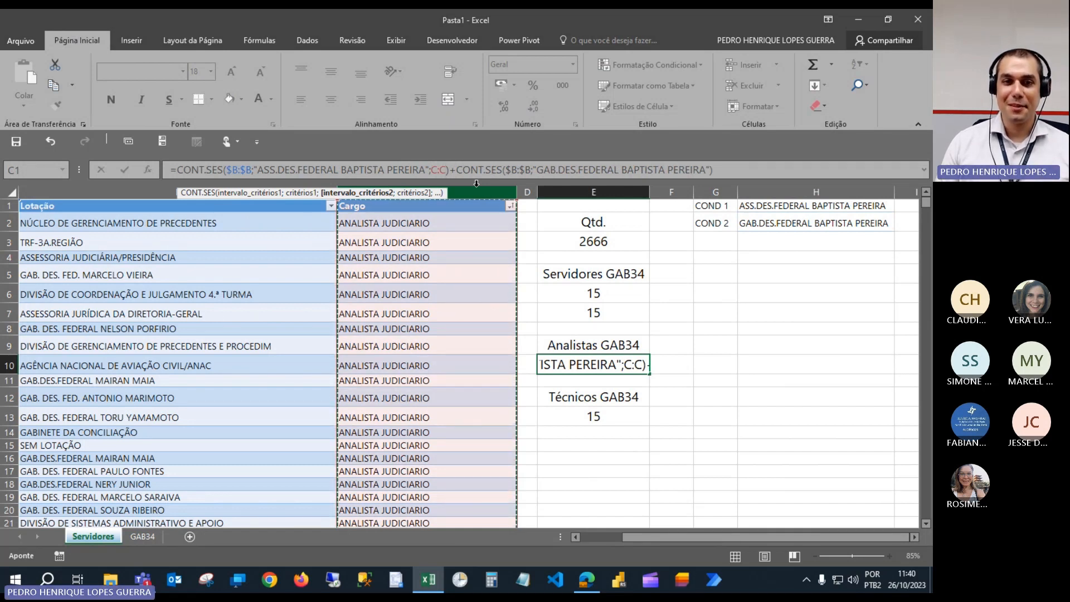
key(F4)
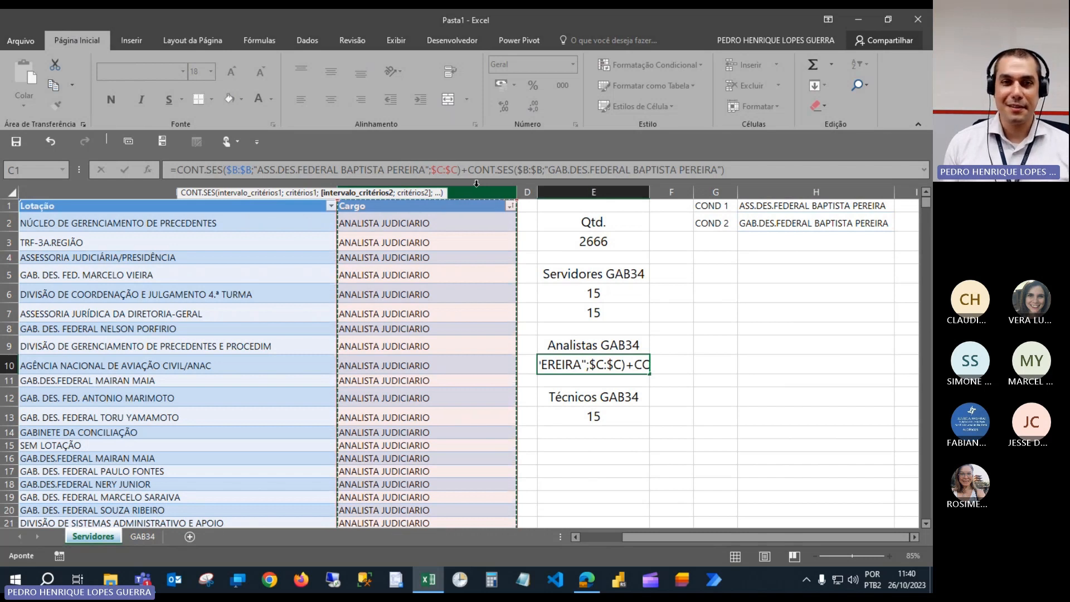
Enter "ANALISTA JUDICIARIO" as the second criterion of the first CONT.SES in E10 and confirm the formula.
text(;"ANALISTA JUDICIAD)
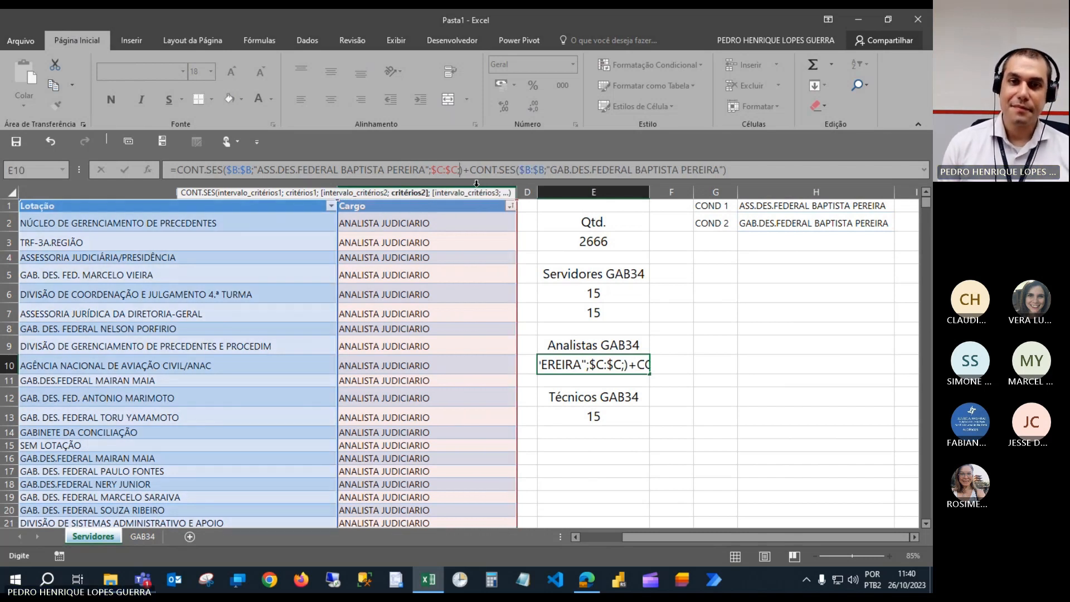
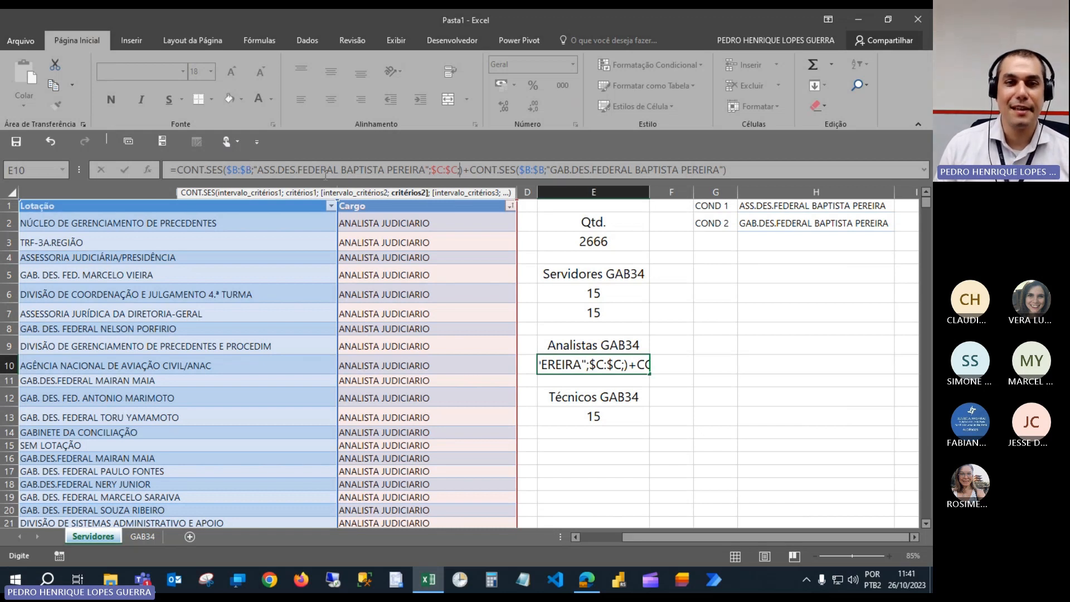
text(")
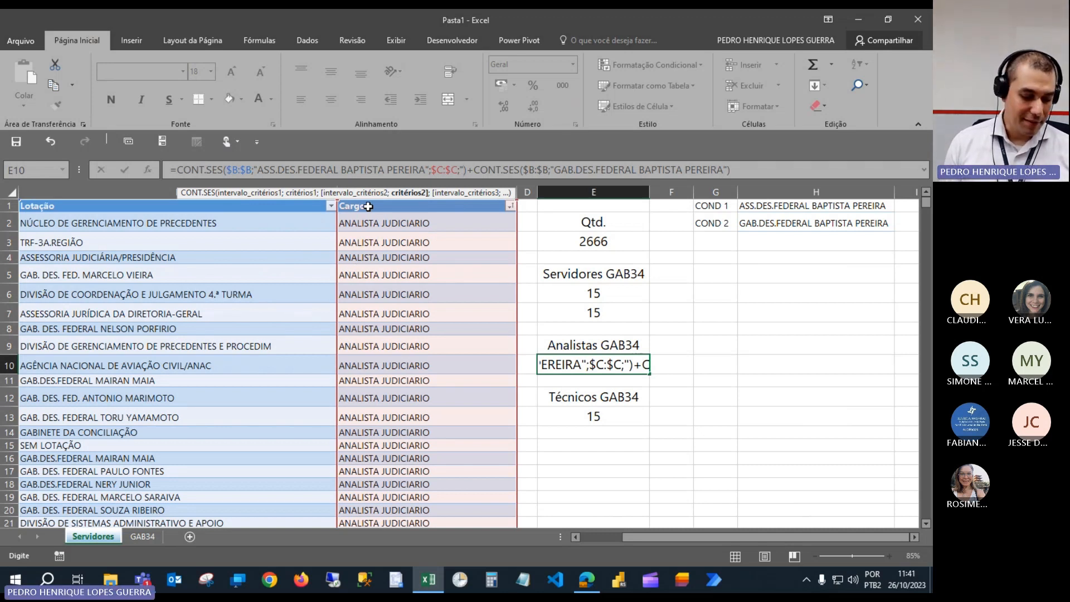
text(ANALISTA)
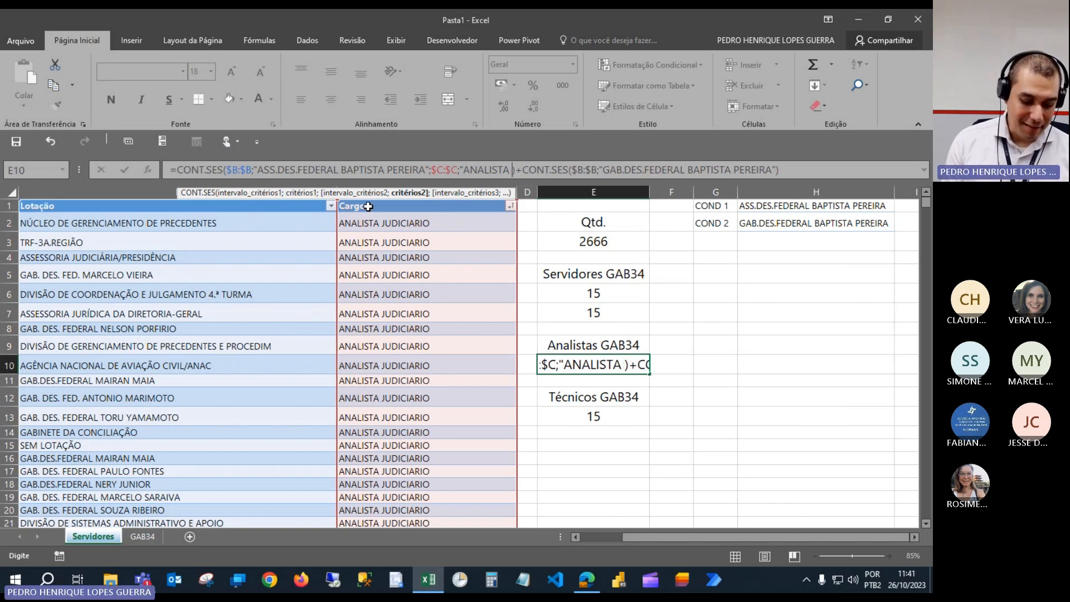
text( JUDIC)
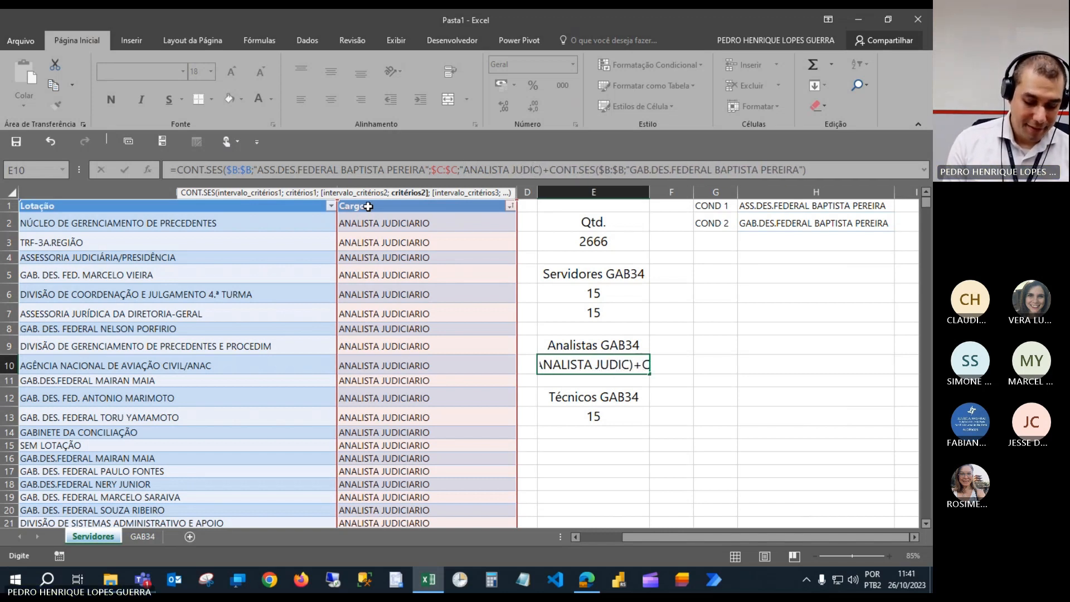
text(IAD)
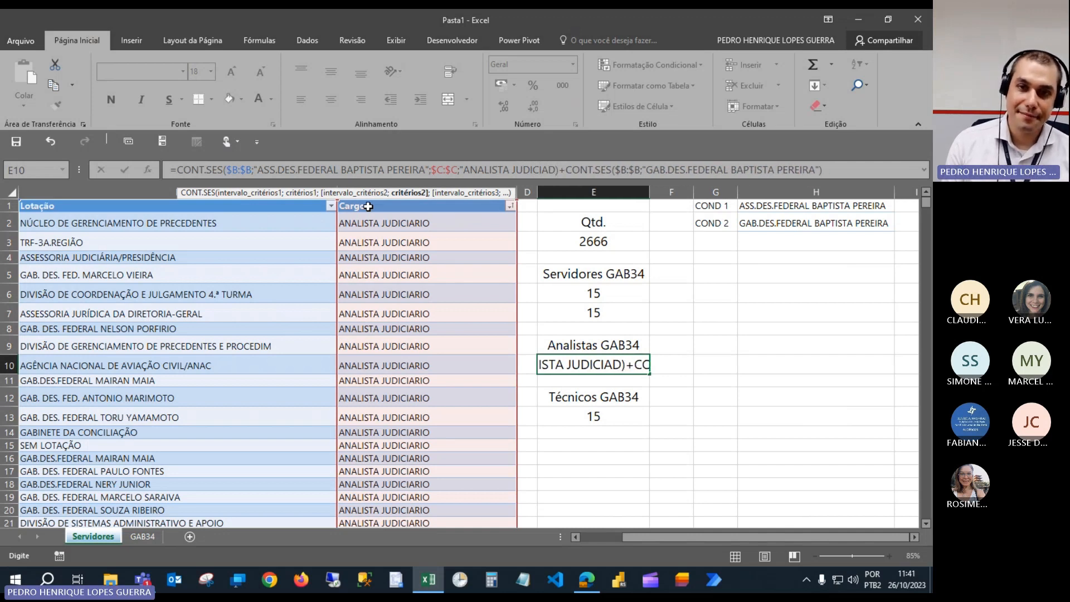
key(BackSpace)
text(RIO")
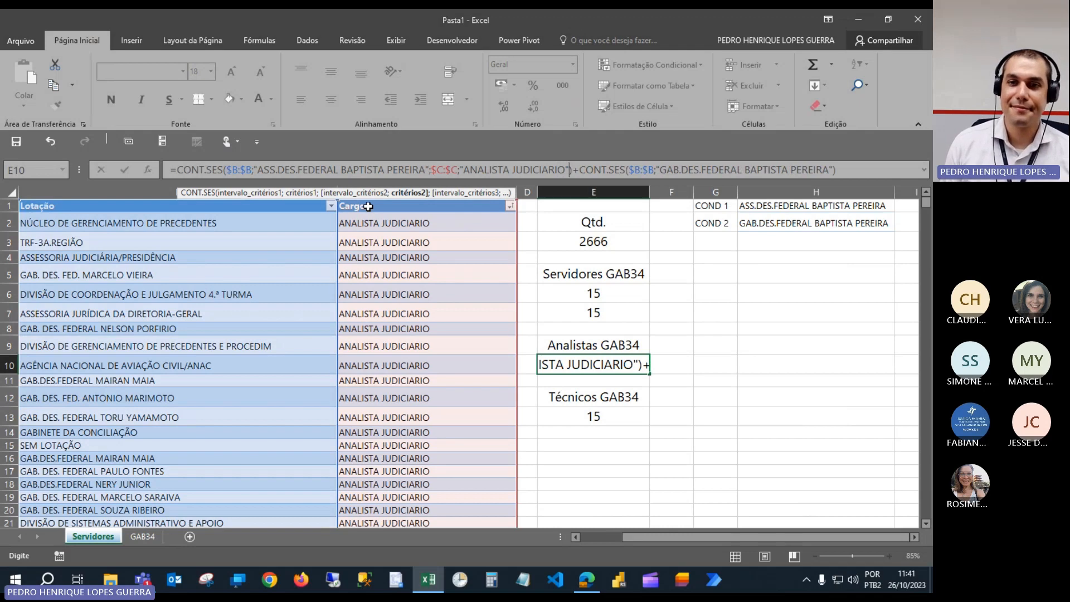
key(Return)
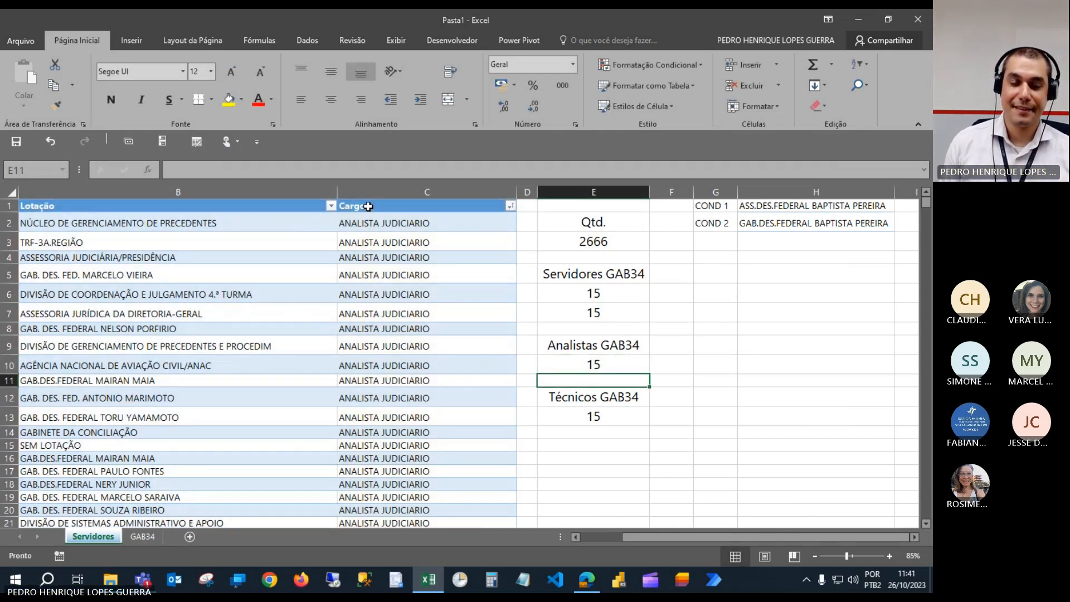
key(Up)
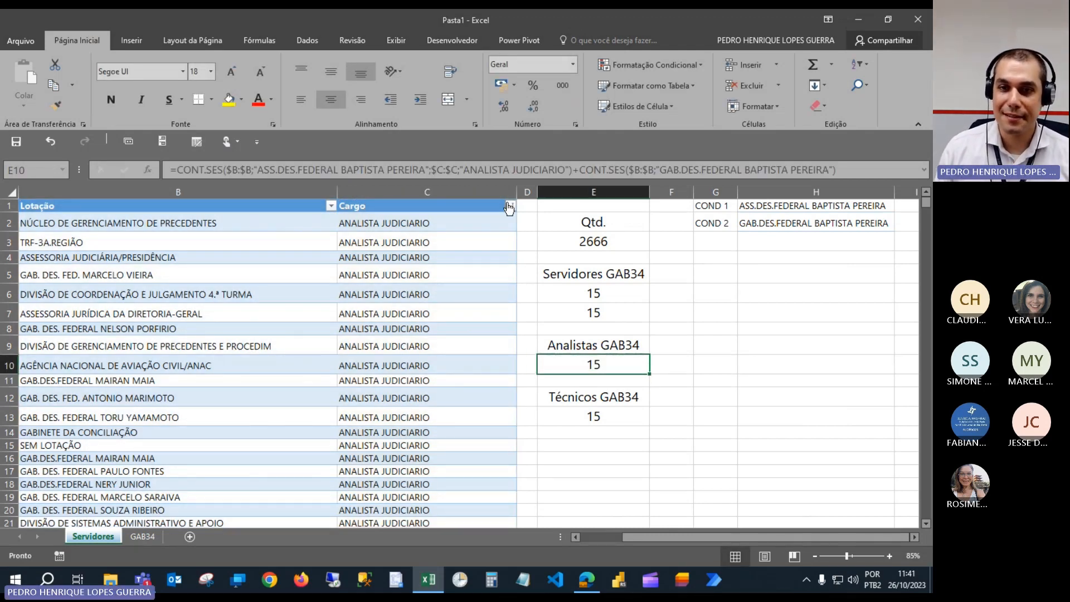
click(566, 170)
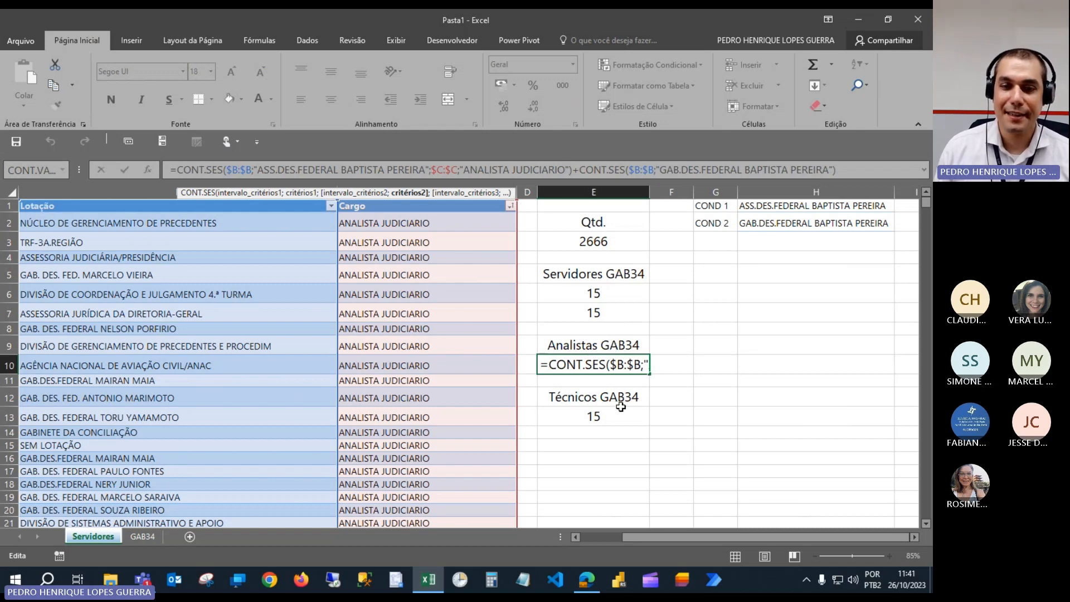
key(ctrl+Return)
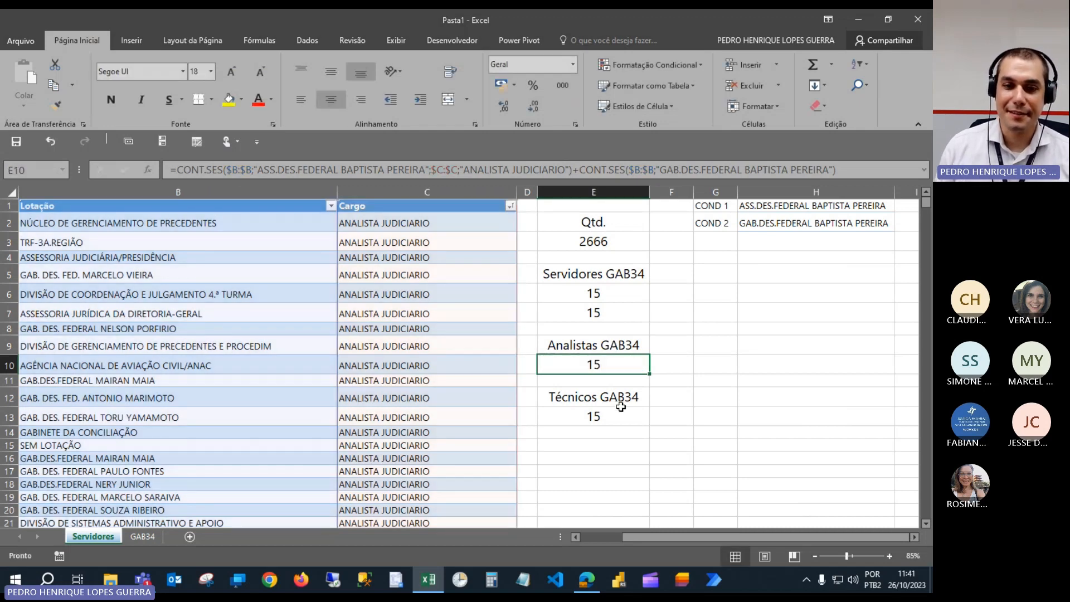
Check the Cargo entries of the COND 1 unit by filtering the Lotação column to it, and clear the filter.
click(331, 205)
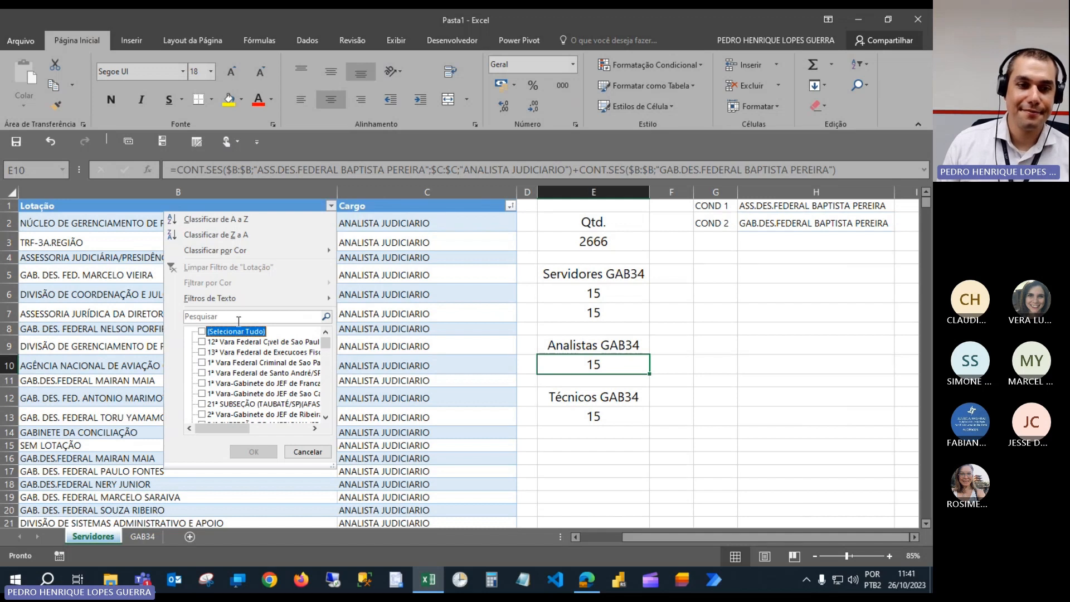
click(239, 320)
text(BAPTI)
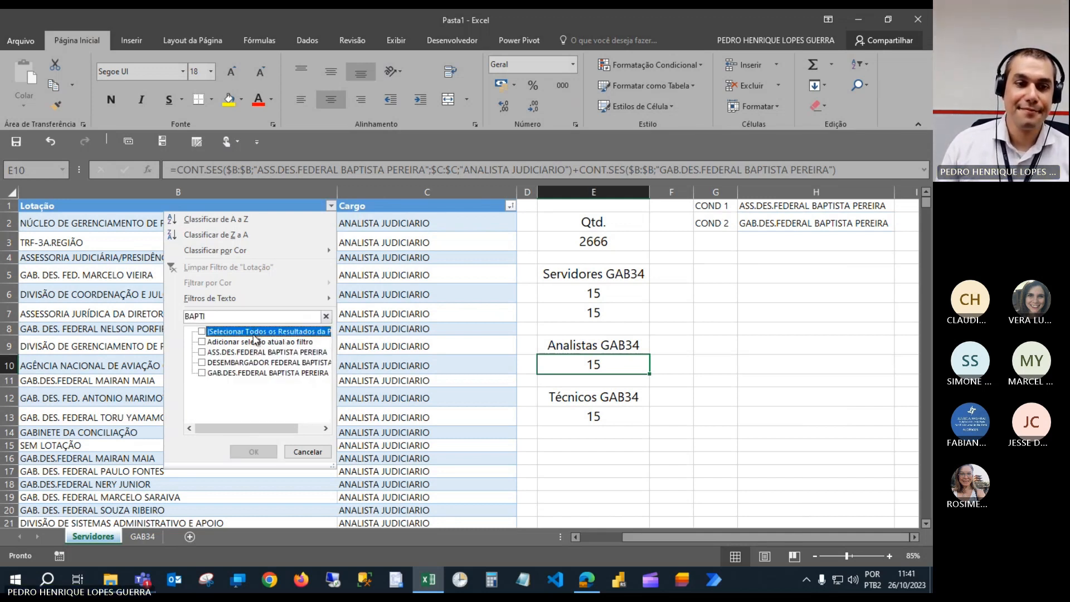
click(255, 351)
click(254, 451)
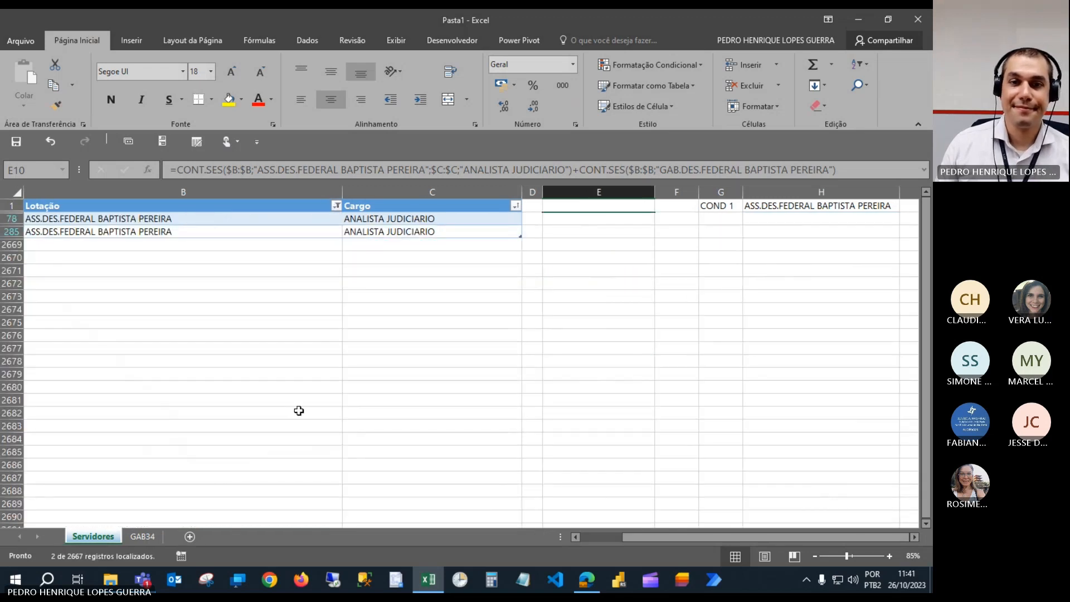
drag(421, 217, 421, 231)
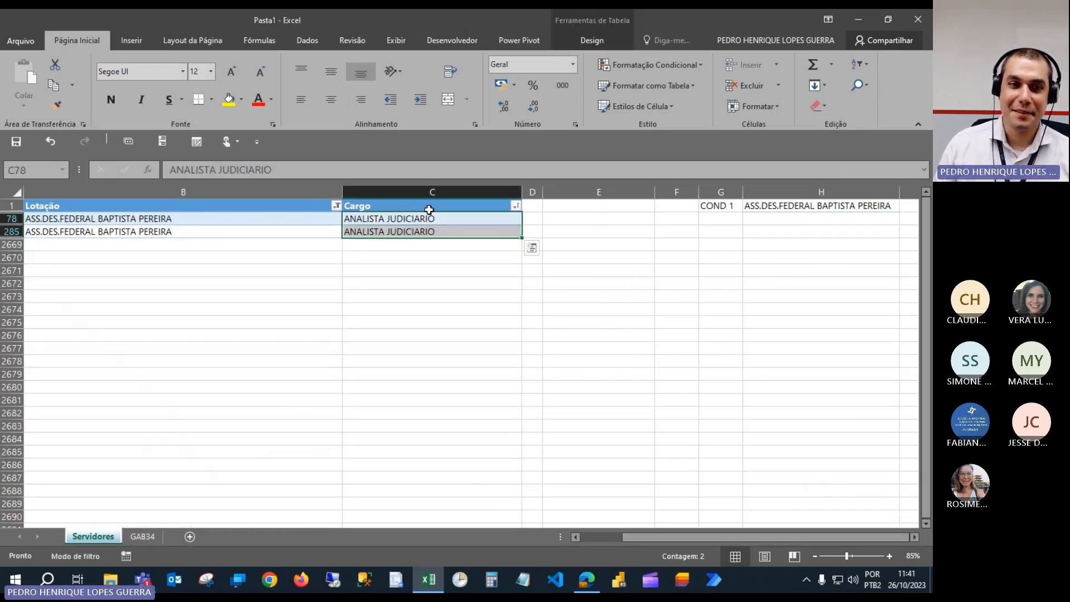
click(336, 205)
click(259, 333)
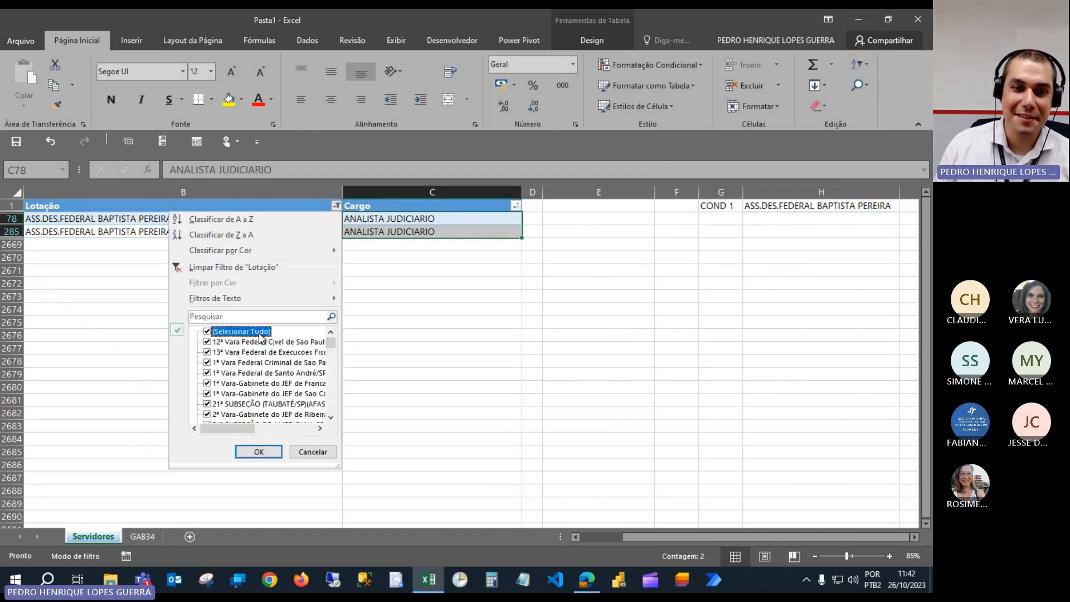
click(259, 452)
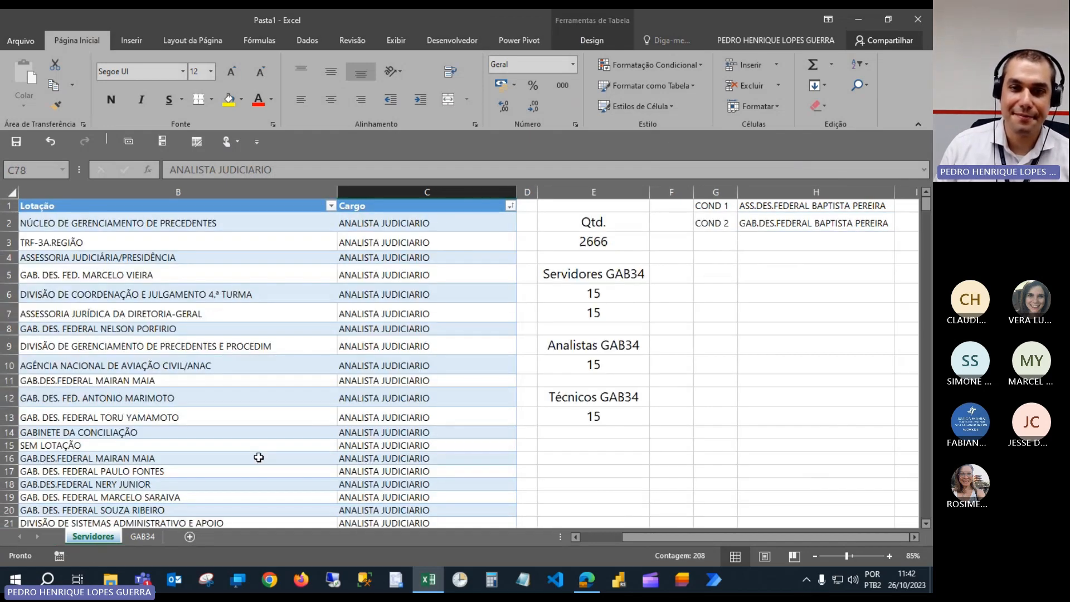
click(610, 362)
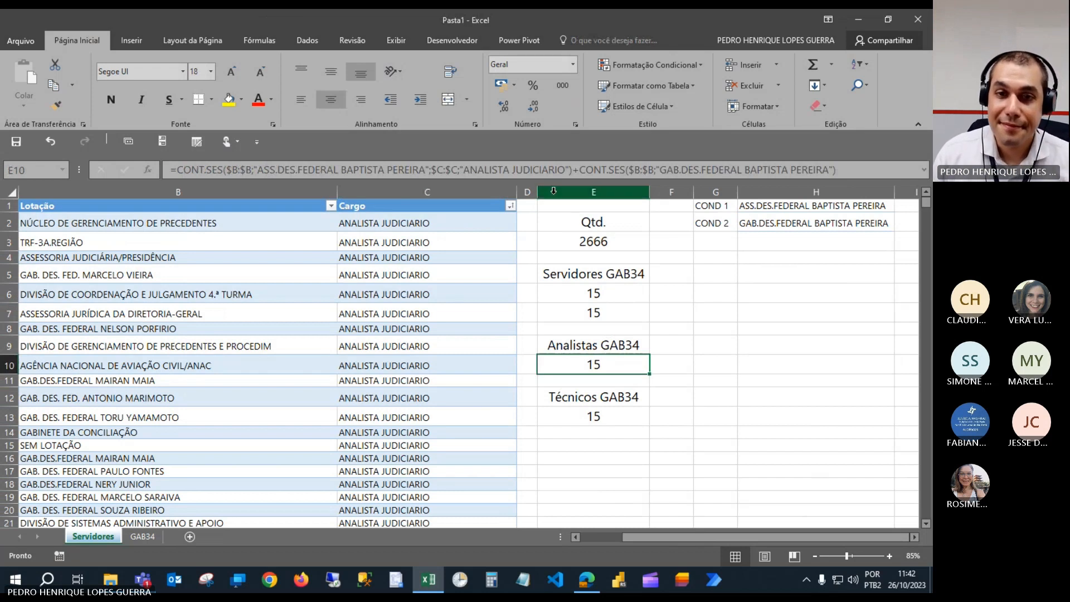
Copy the text ANALISTA JUDICIARIO from the contents of cell C2 and leave the cell unedited.
click(462, 220)
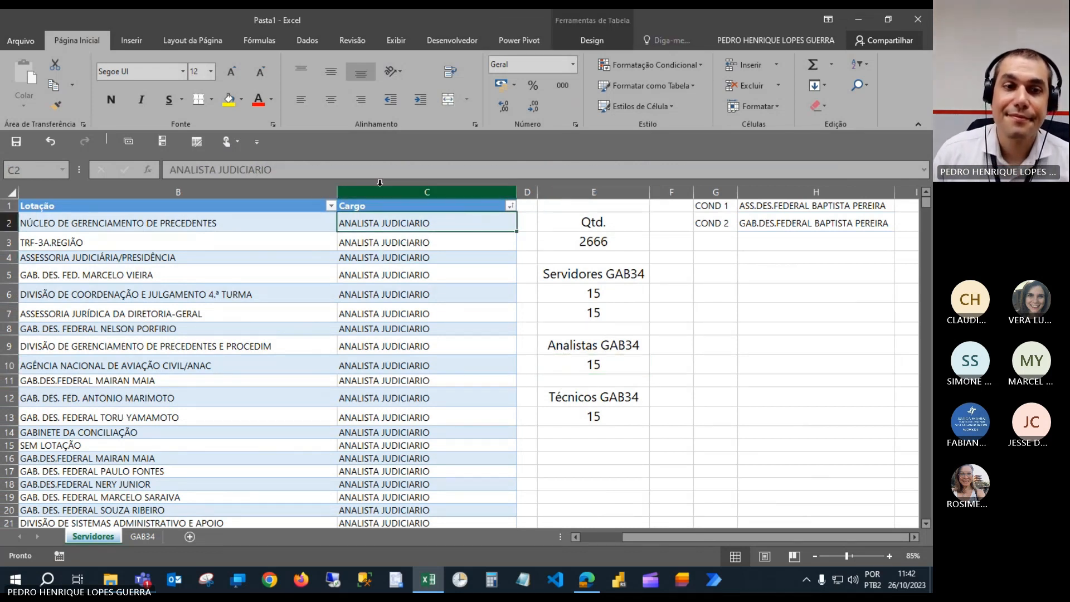
click(369, 176)
key(shift+Home)
key(ctrl+c)
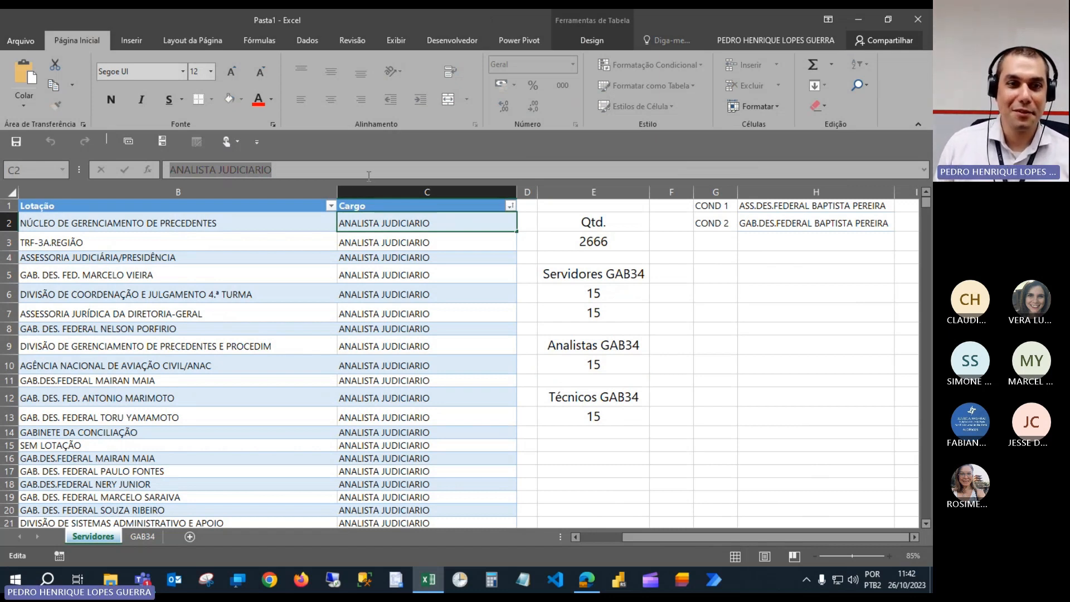
key(Escape)
Review the formulas in E6, E7 and E10, examining the Cargo criterion and first criteria range in E10.
click(616, 297)
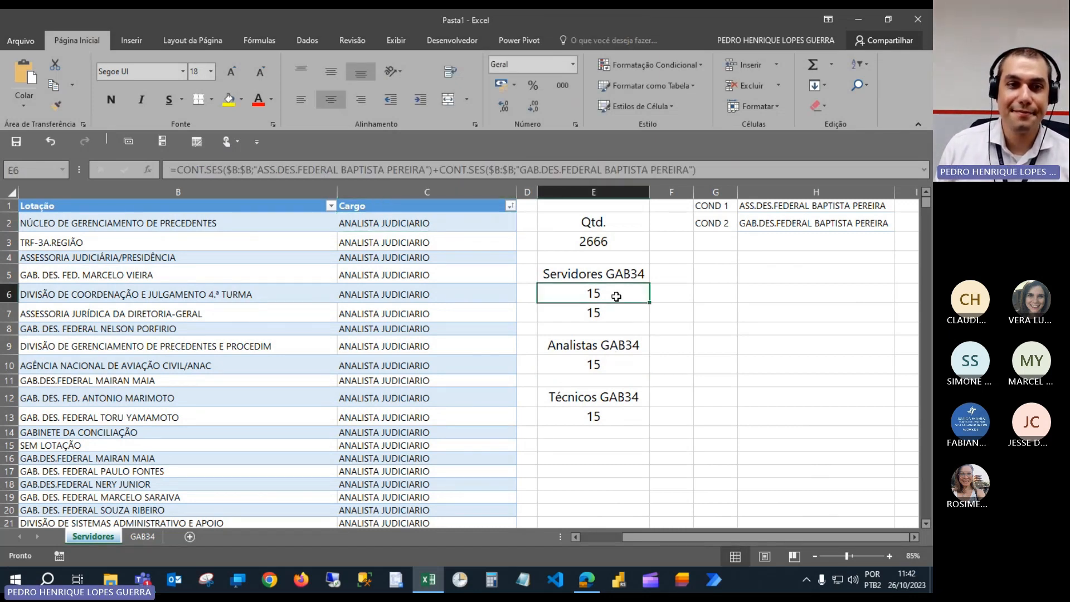
click(616, 313)
click(613, 362)
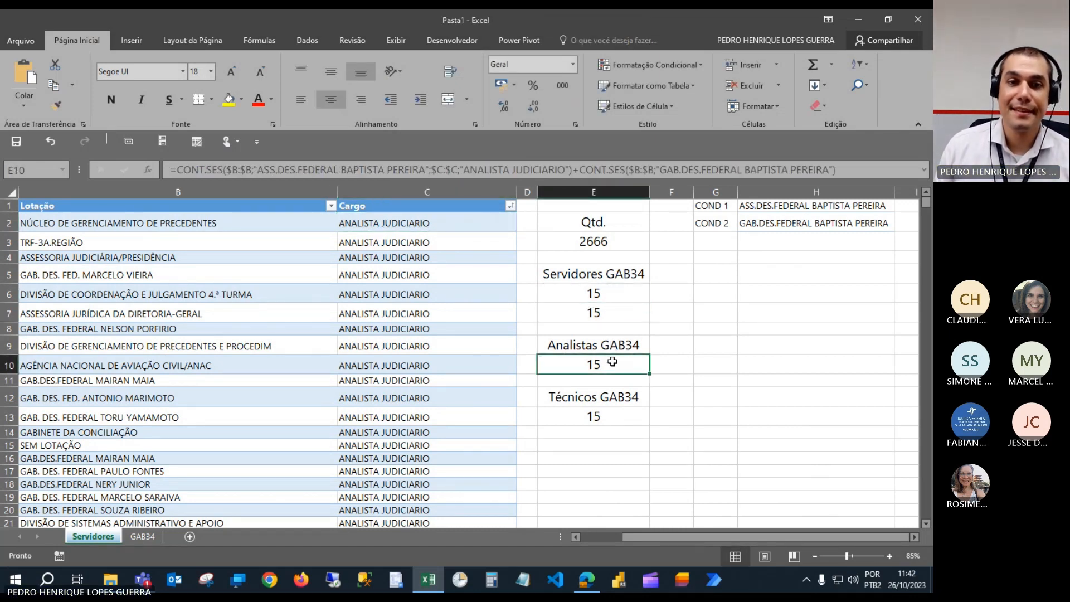
click(567, 170)
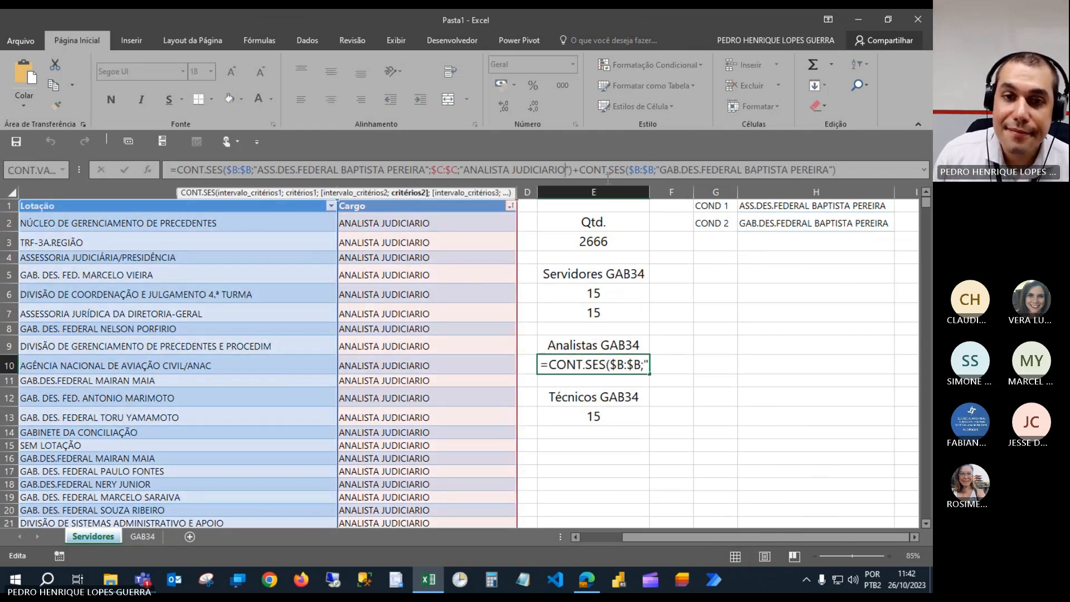
key(shift+Left)
key(shift+Left)
key(shift+Left)
key(shift+Left)
key(shift+Left)
key(shift+Left)
key(shift+Left)
key(shift+Left)
key(shift+Left)
key(shift+Left)
key(shift+Left)
key(shift+Left)
key(shift+Left)
key(shift+Left)
key(shift+Left)
key(shift+Left)
key(shift+Left)
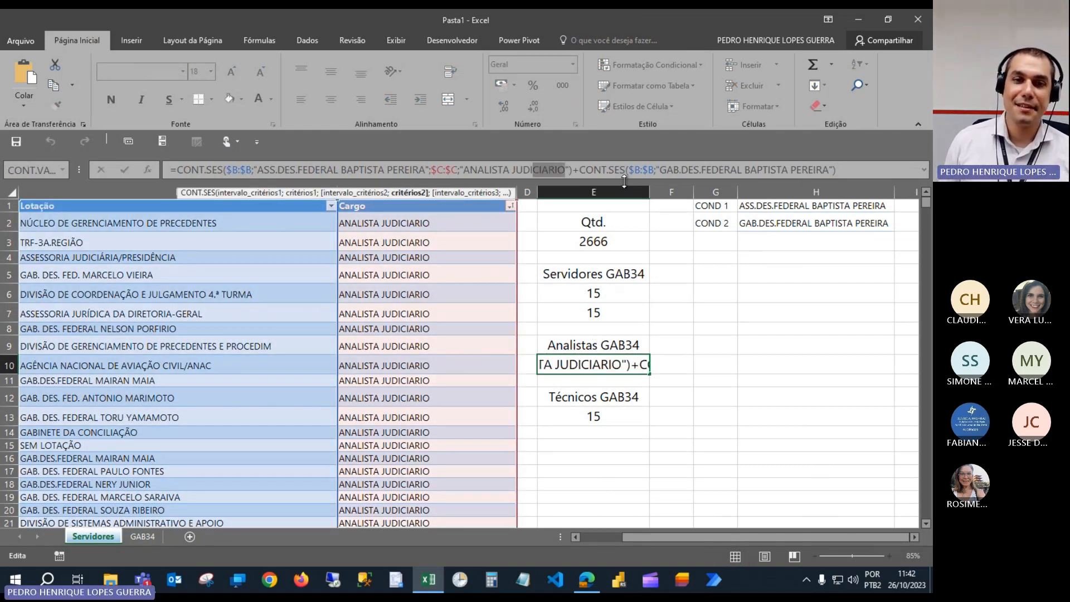
key(Right)
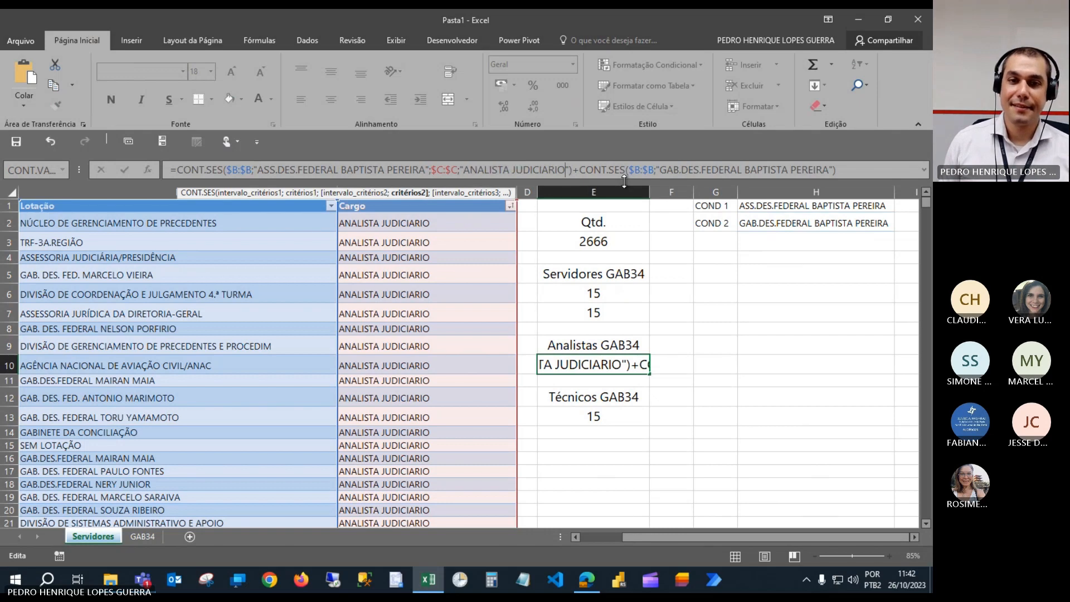
key(Return)
key(Up)
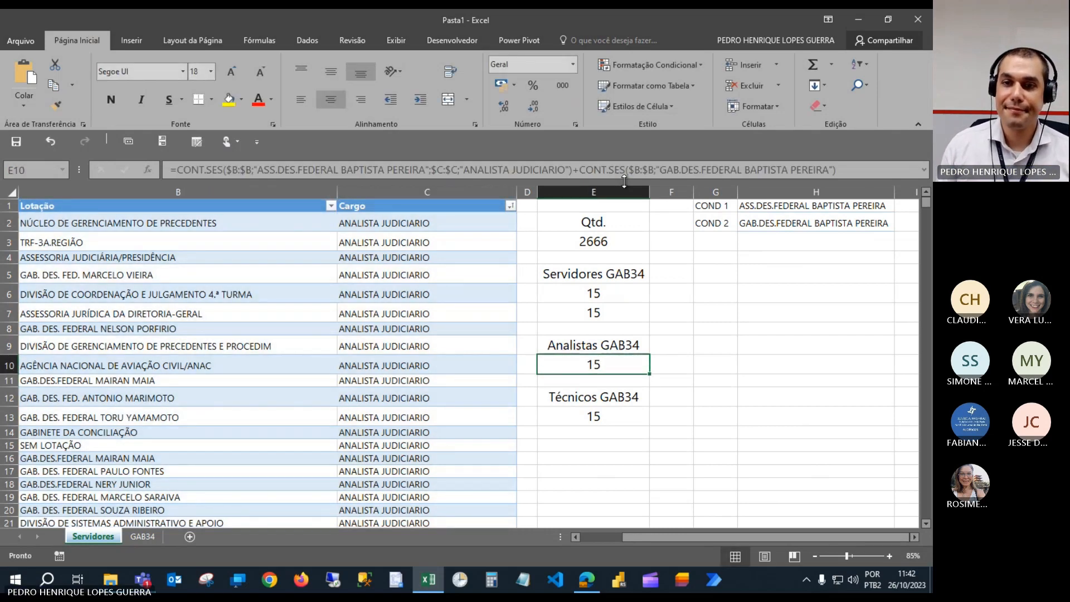
click(235, 168)
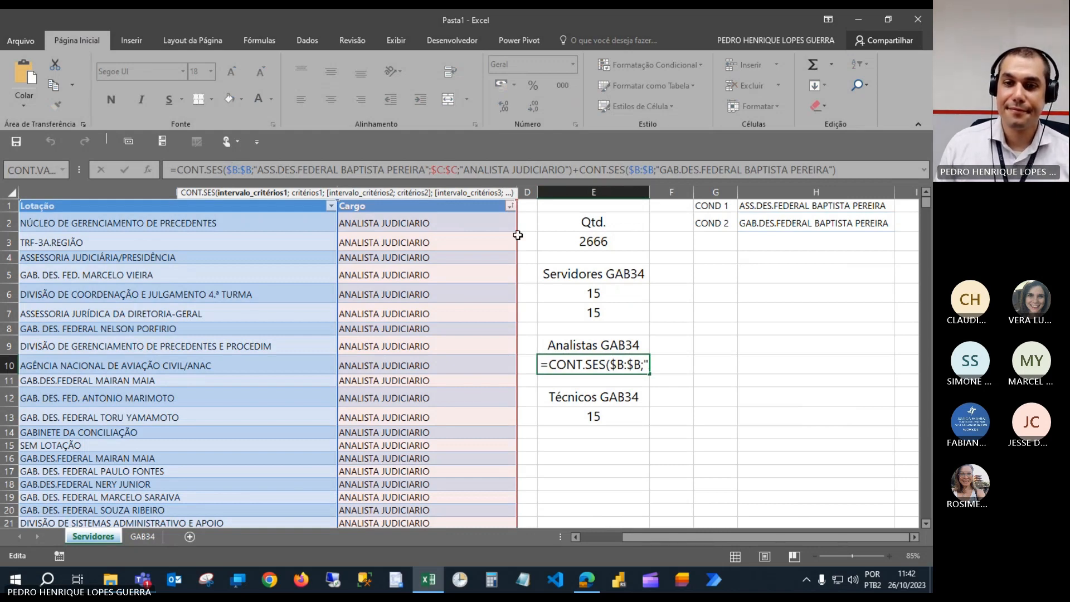
key(Escape)
Leave the E10 formula unedited and copy the ANALISTA JUDICIARIO entry from C2 into H3, below the COND 2 value.
click(425, 226)
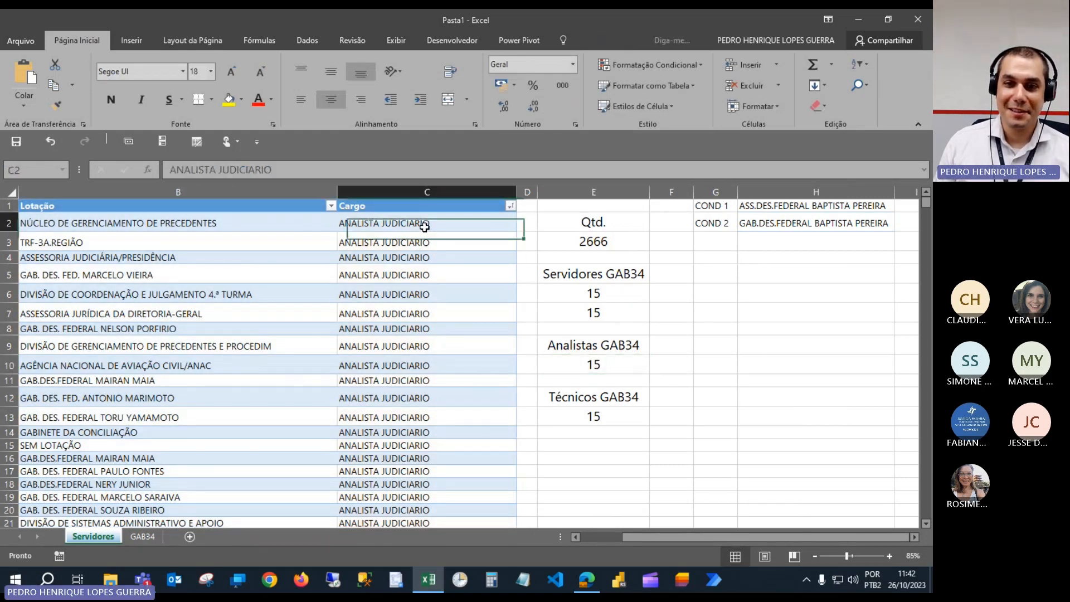
key(ctrl+c)
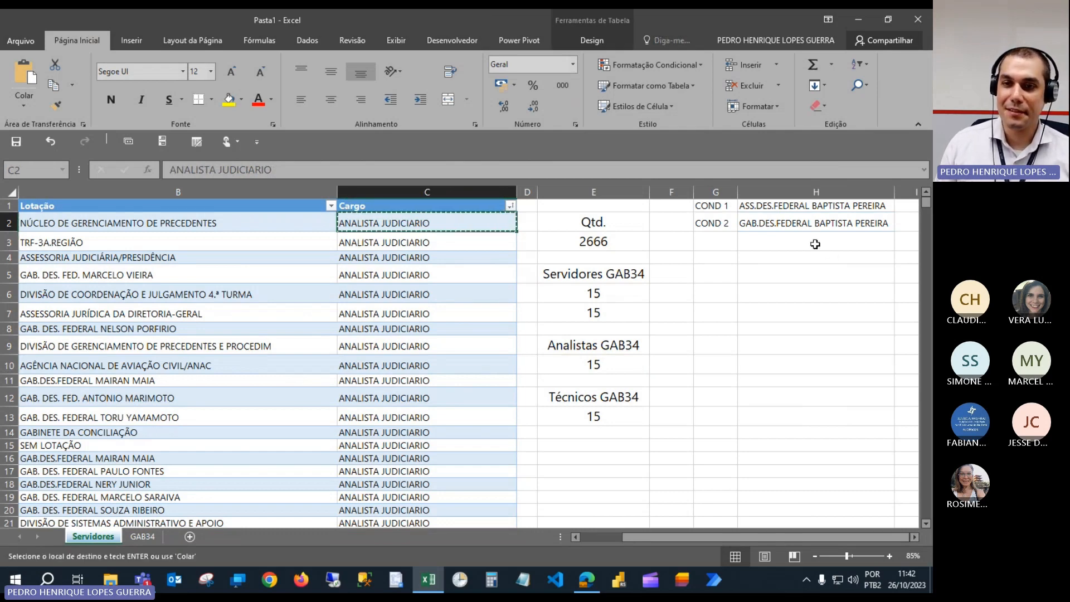
click(816, 243)
key(ctrl+v)
key(Escape)
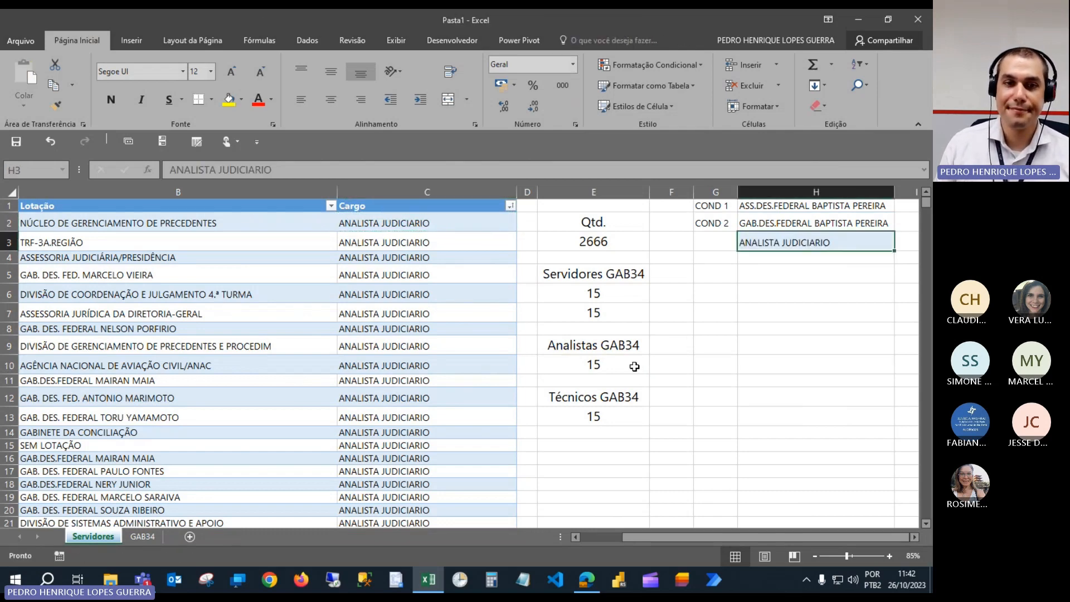
Replace the typed "ANALISTA JUDICIARIO" criterion in the first CONT.SES of E10 with the absolute reference $H$3 and confirm the formula.
click(607, 365)
click(461, 170)
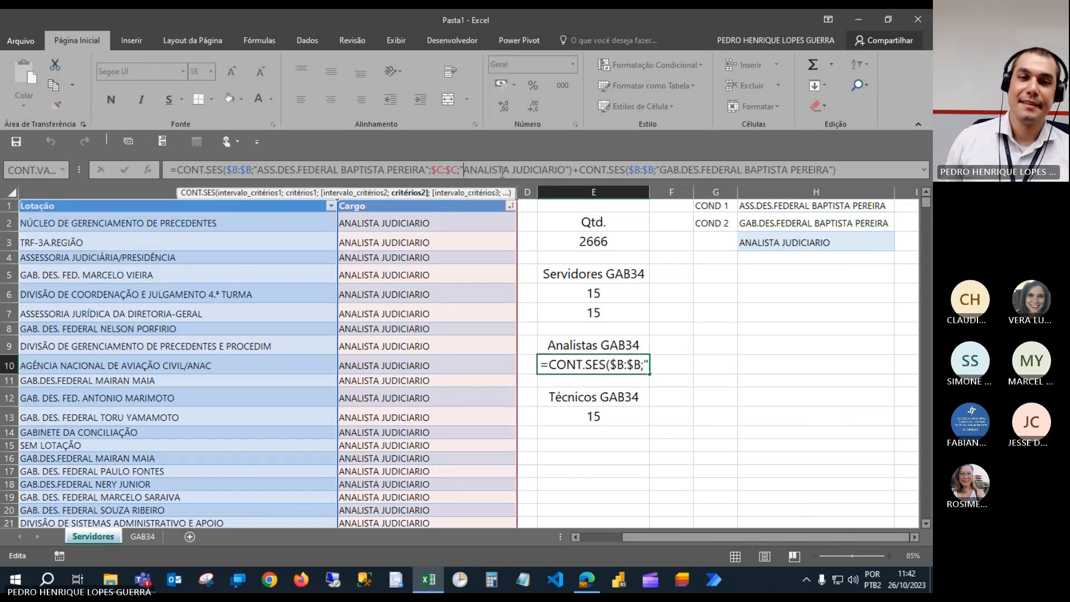
drag(461, 170, 558, 170)
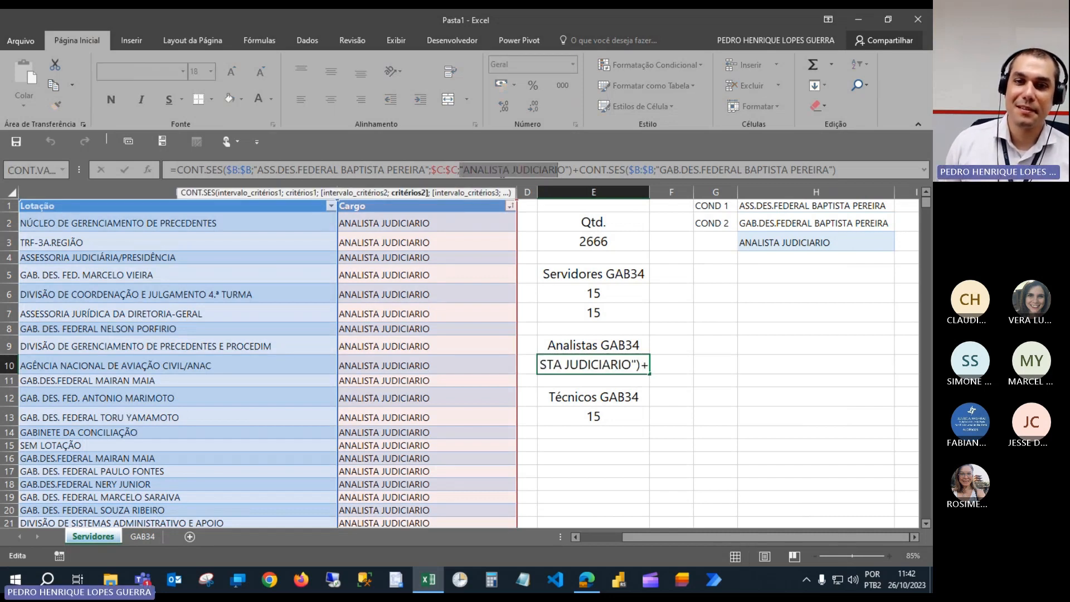
key(BackSpace)
click(770, 243)
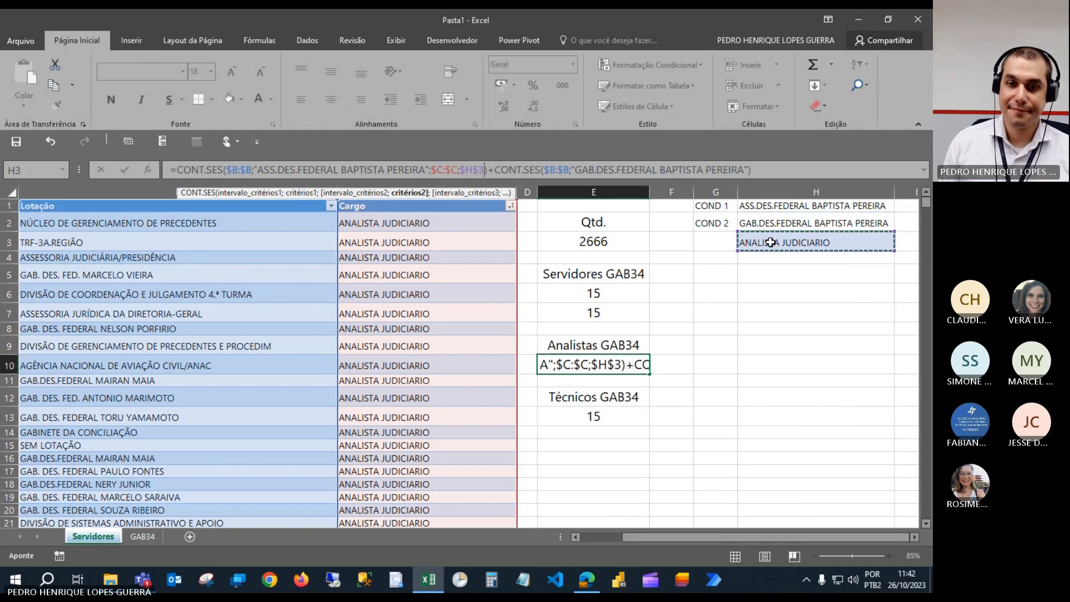
key(Return)
key(Up)
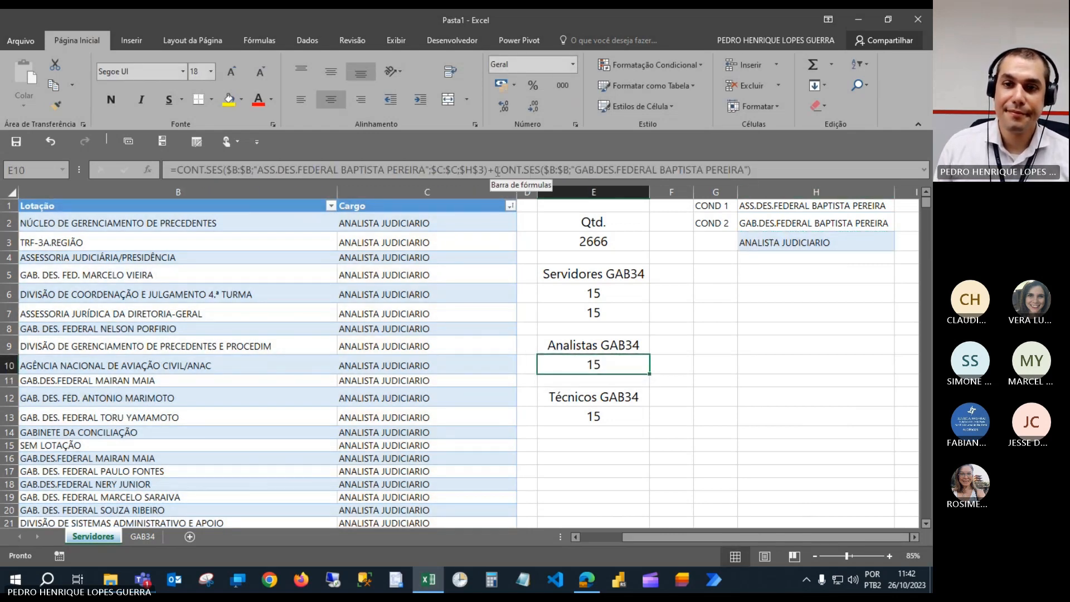
Add $H$3 as an argument after the Lotação criterion in the second CONT.SES of E10 and try to confirm the formula.
click(746, 170)
key(Right)
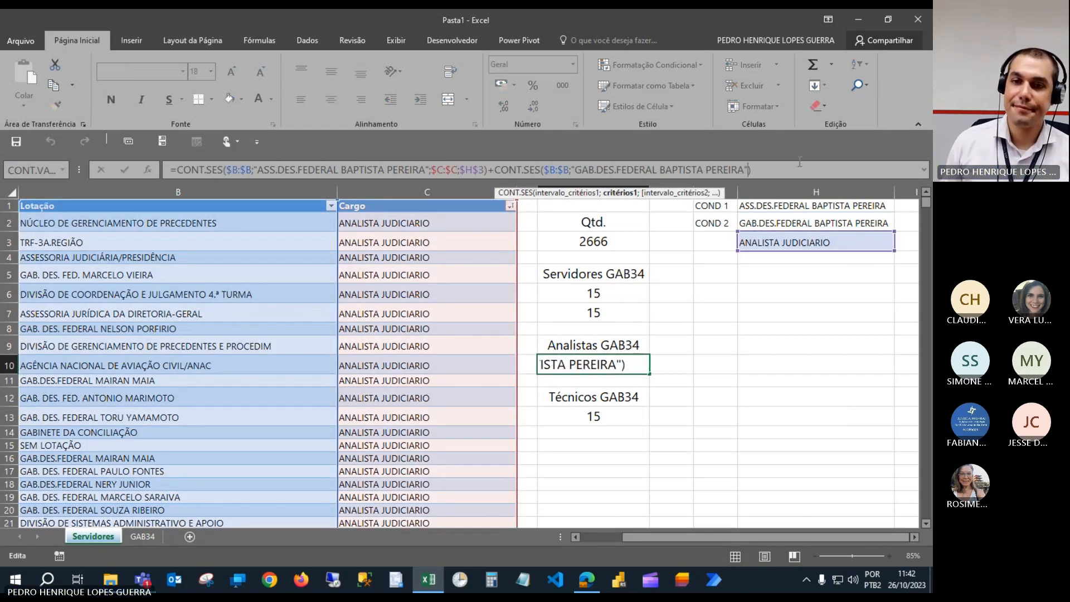
text(;)
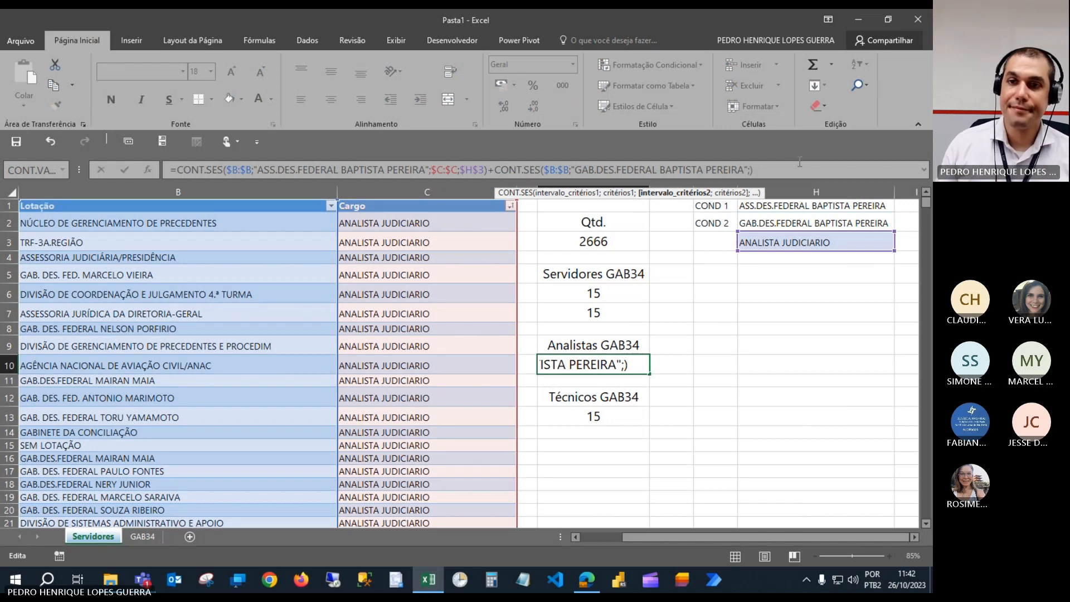
click(433, 192)
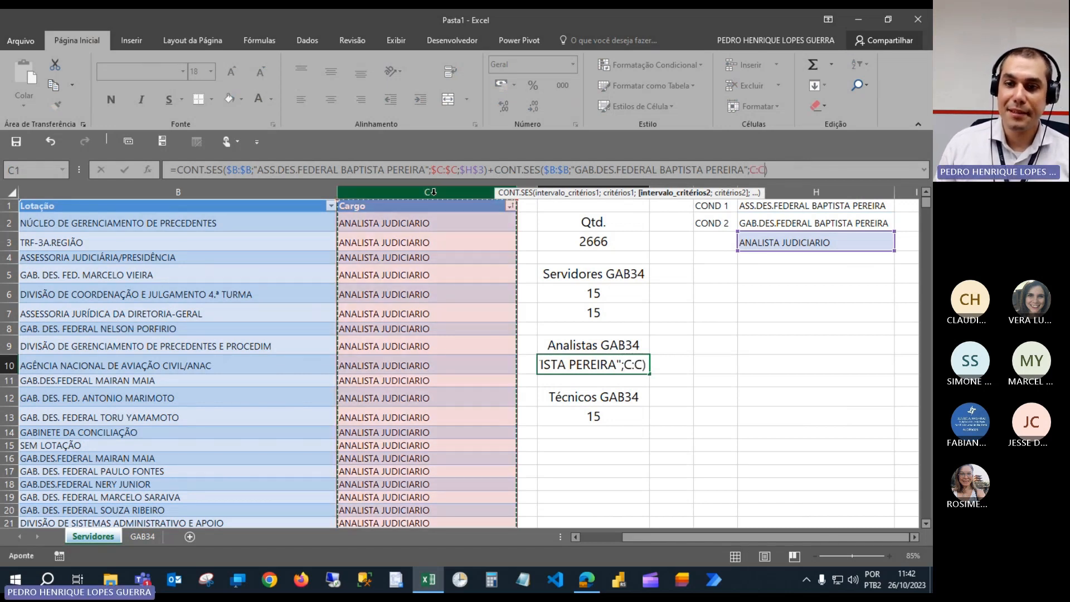
click(810, 243)
key(F4)
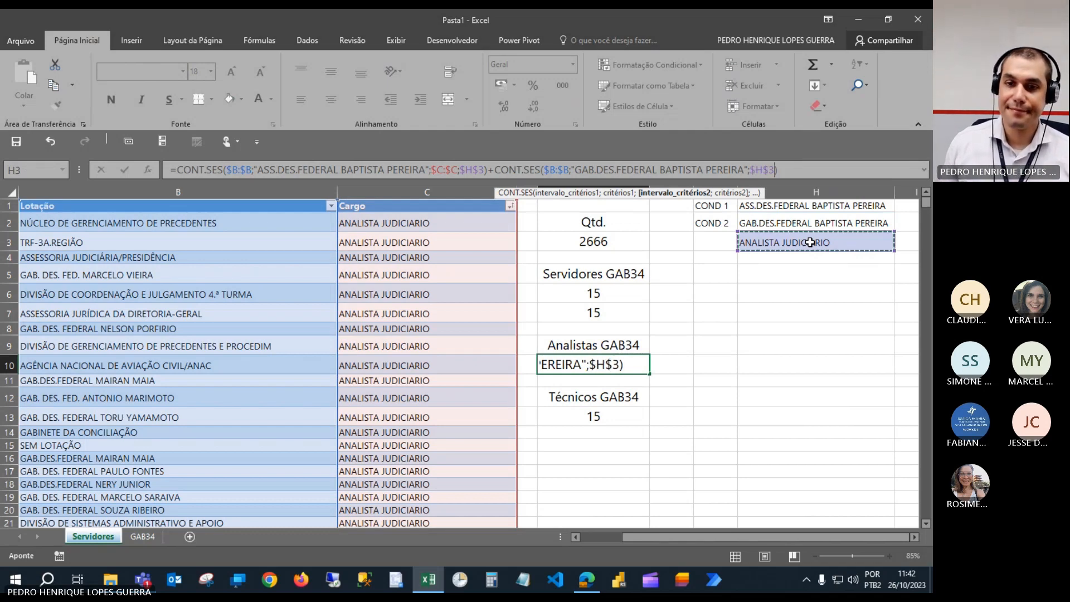
key(Return)
key(Return)
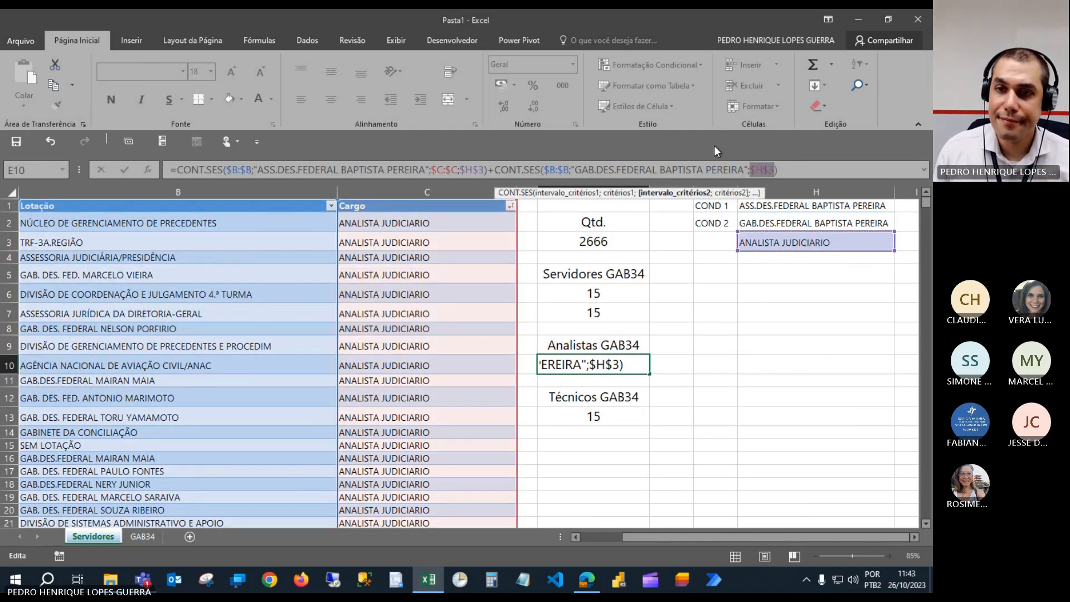
Insert the Cargo column $C:$C as the second criteria range before $H$3 in the second CONT.SES of E10 and confirm.
click(749, 170)
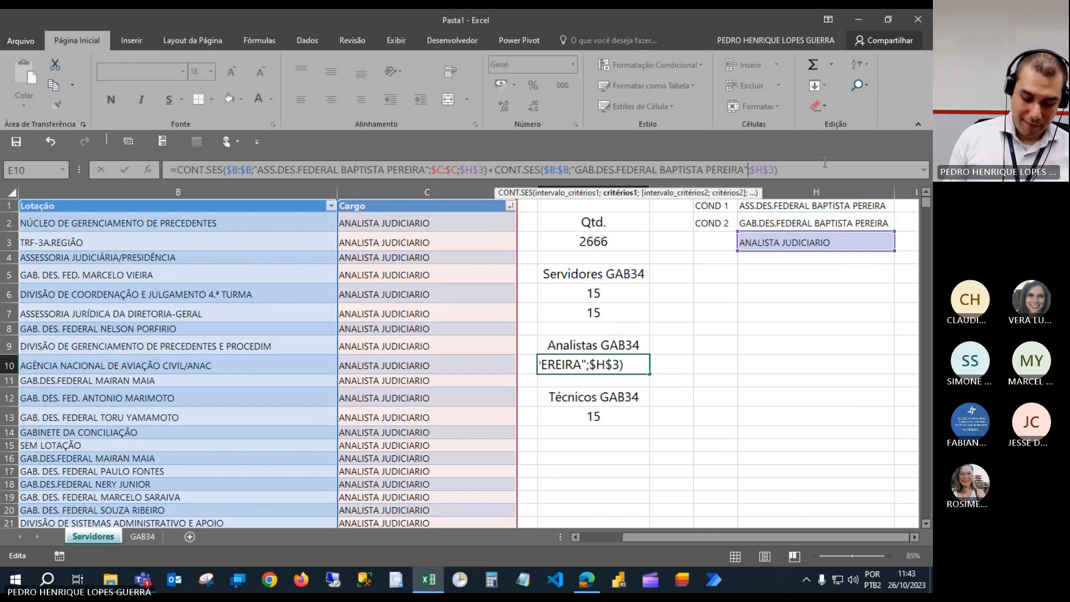
text(;)
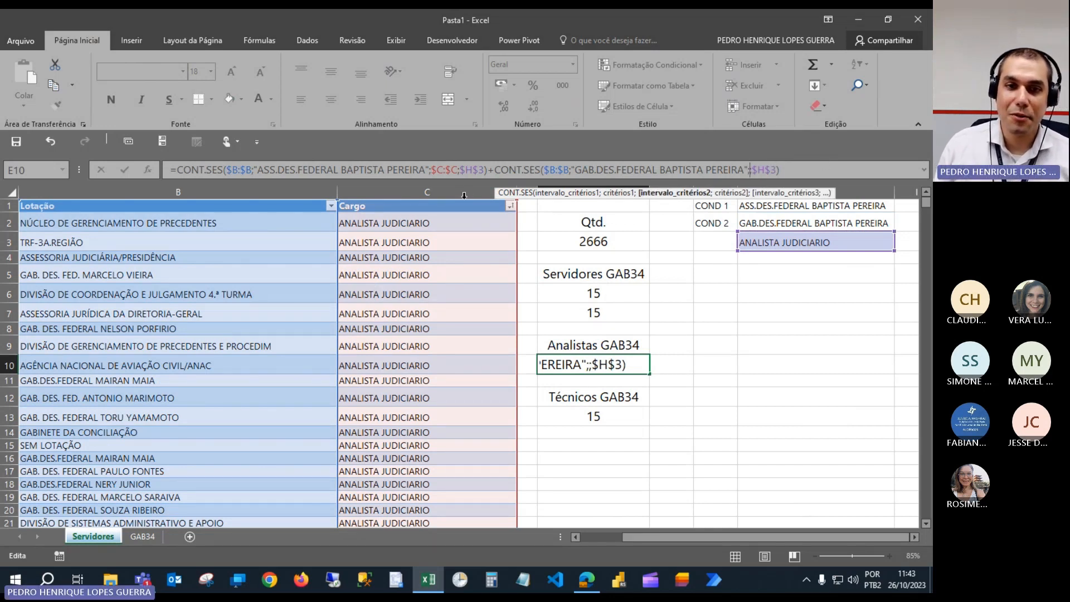
click(458, 191)
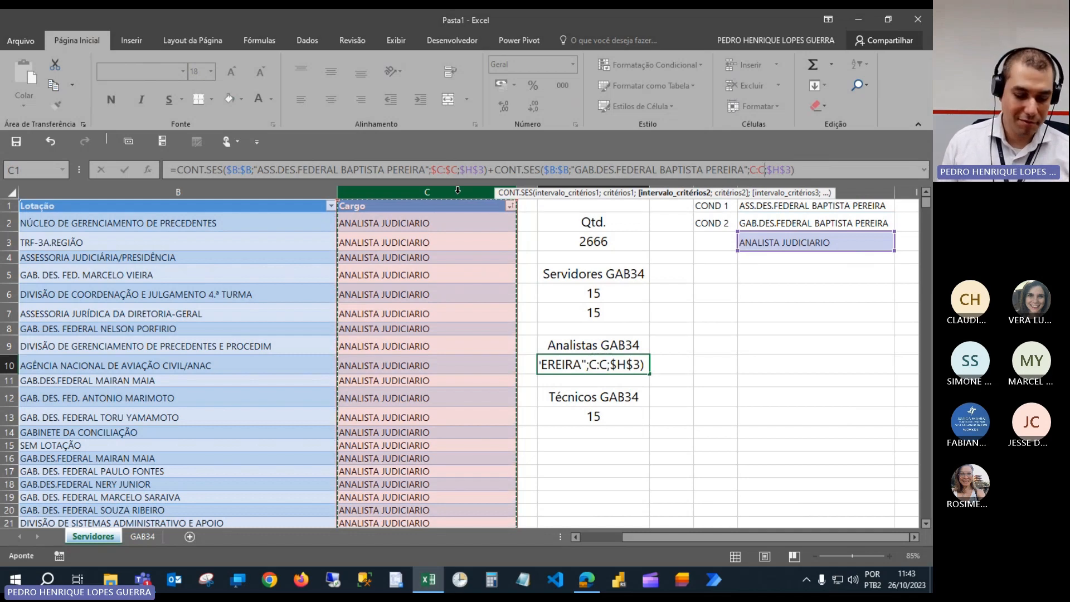
key(Return)
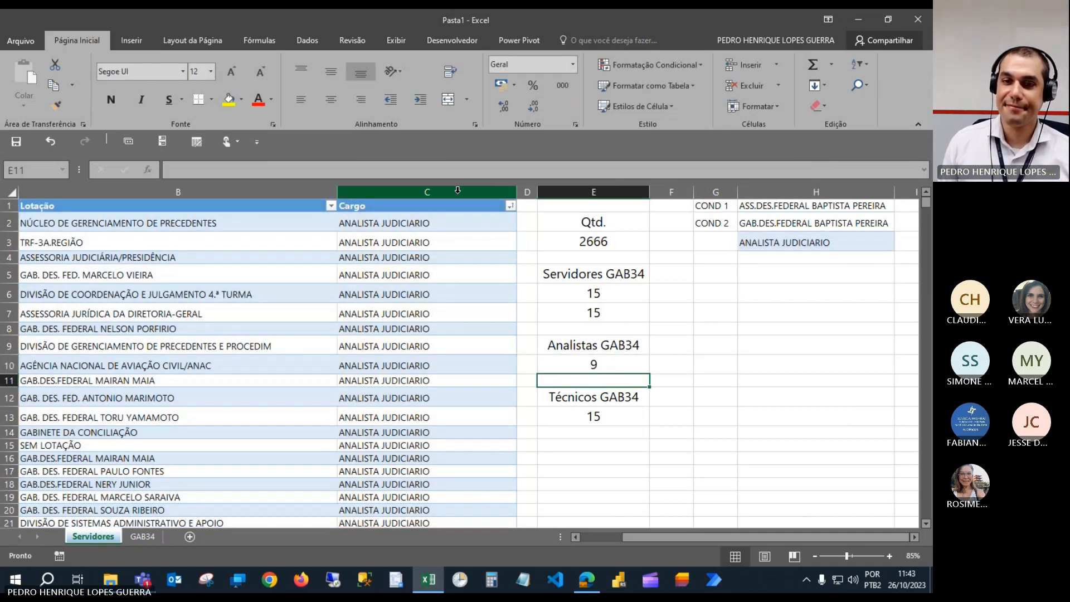
key(Up)
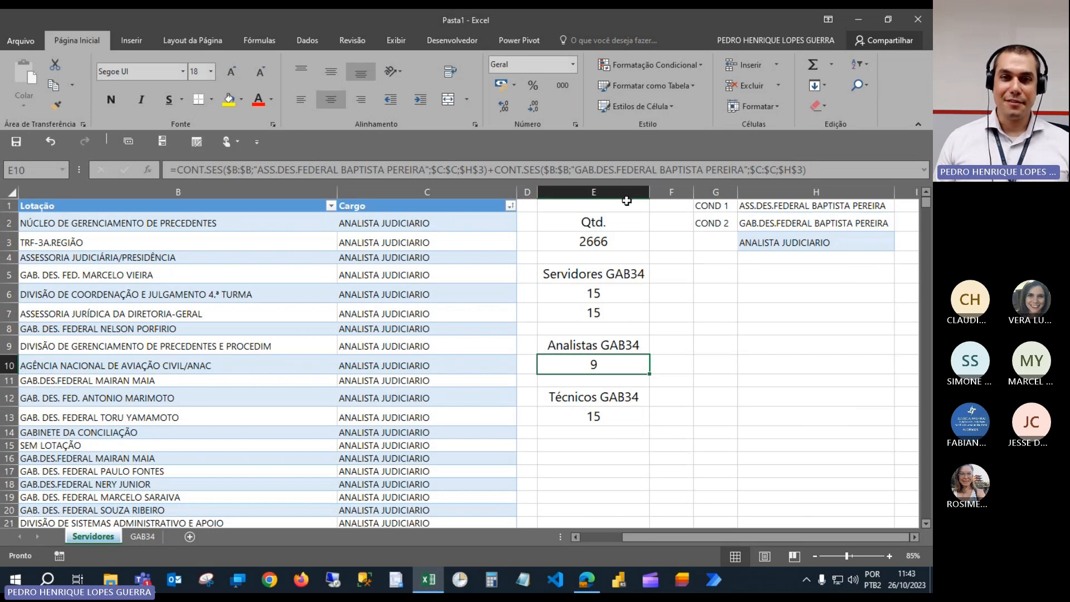
Find a TECNICO JUDICIARIO entry in the Cargo column and copy it into H4, below ANALISTA JUDICIARIO.
scroll(451, 285, down, 1)
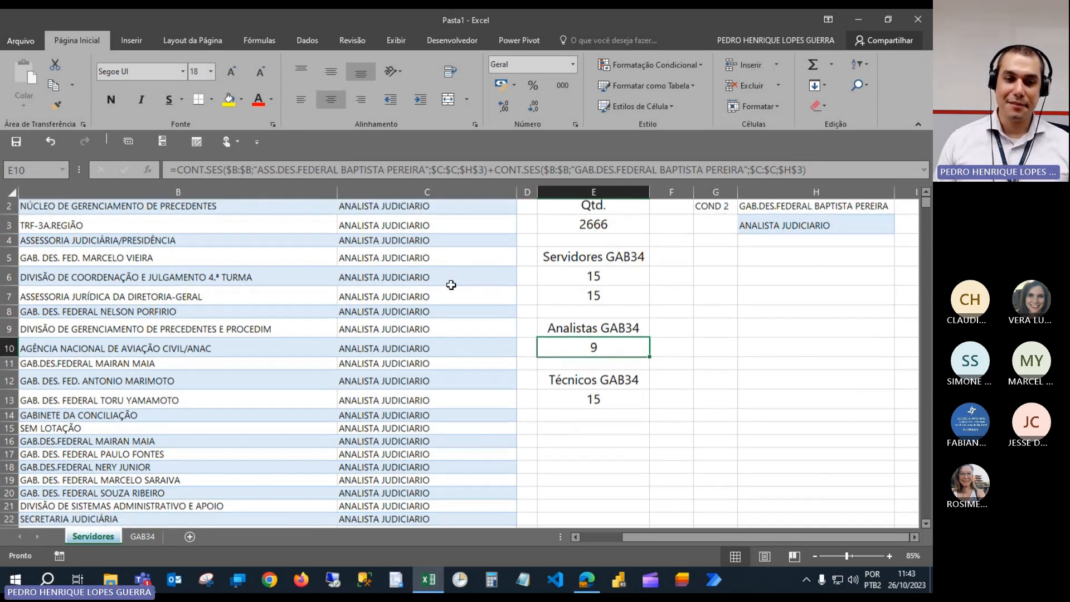
scroll(450, 283, down, 3)
scroll(449, 278, up, 2)
click(449, 278)
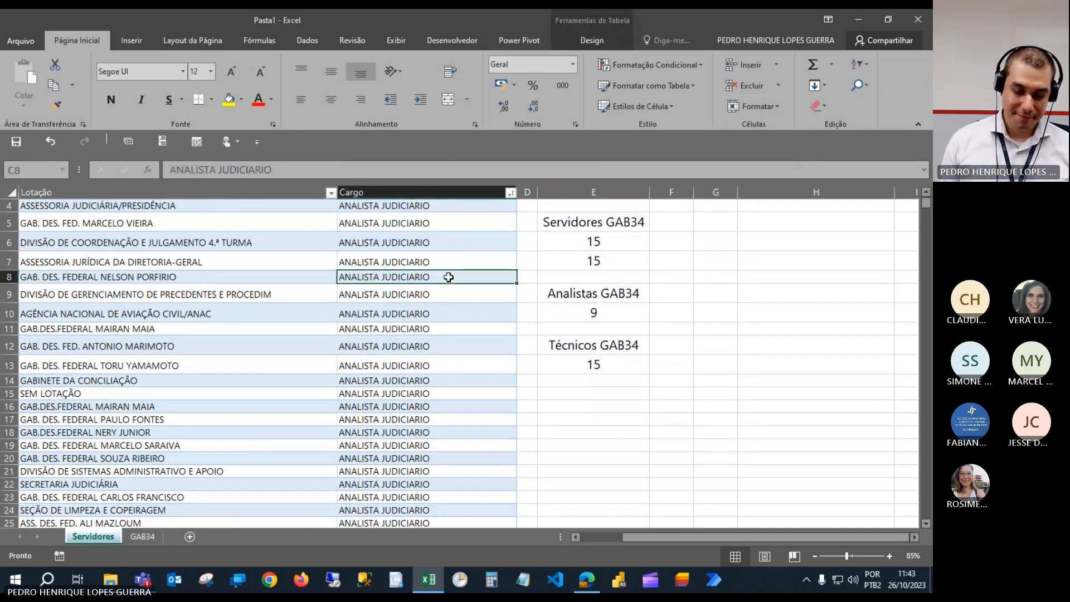
key(ctrl+l)
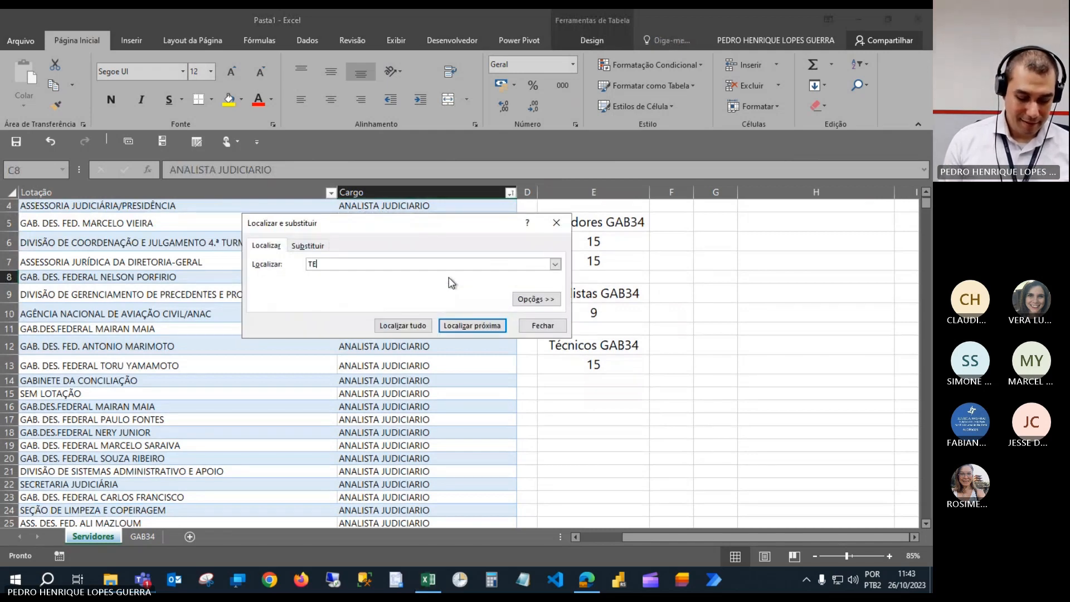
key(Return)
key(Escape)
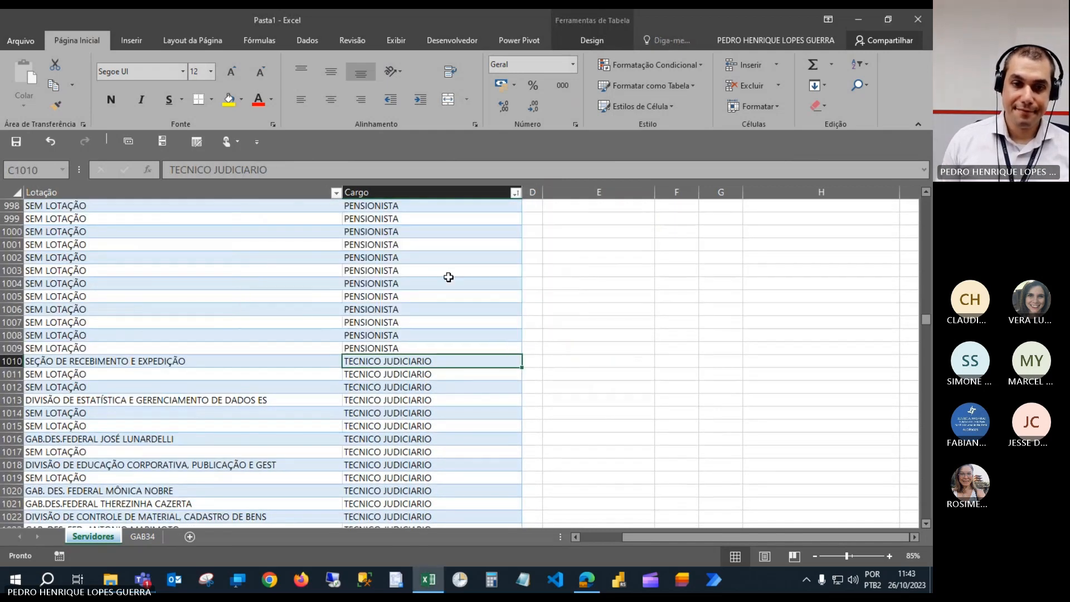
key(ctrl+c)
key(ctrl+Up)
click(816, 260)
key(ctrl+v)
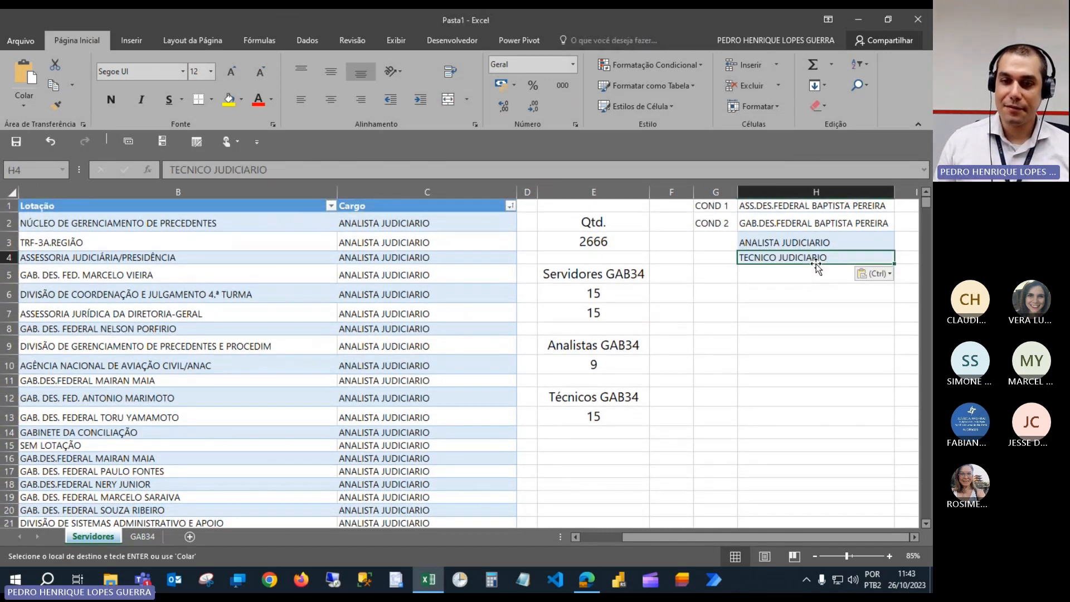
key(Escape)
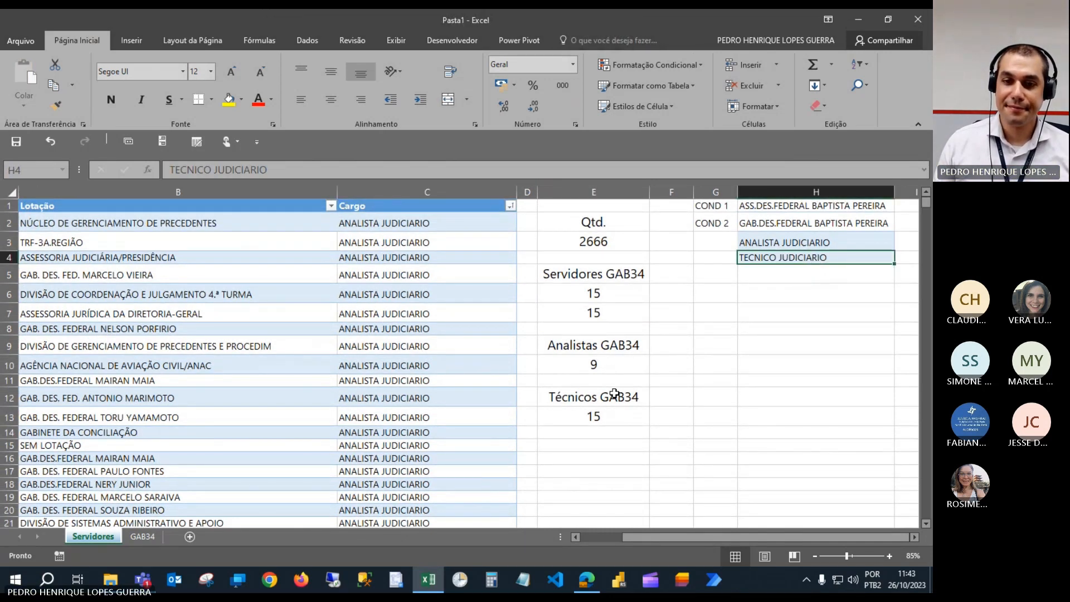
Compare the Analistas formula in E10 with the Técnicos formula in E13, checking the Cargo criterion held in H4.
click(616, 364)
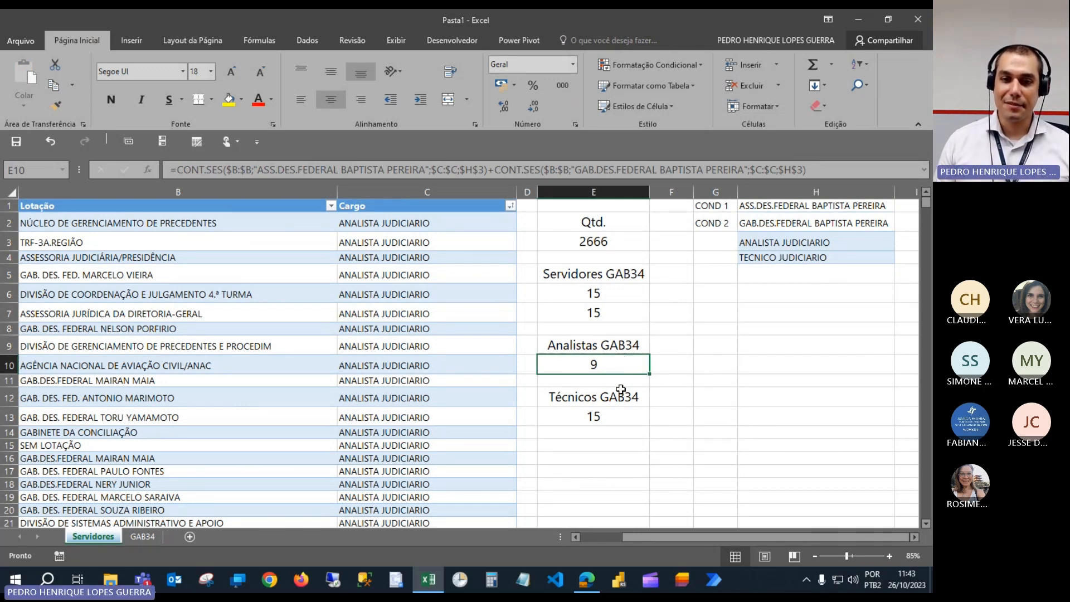
click(611, 417)
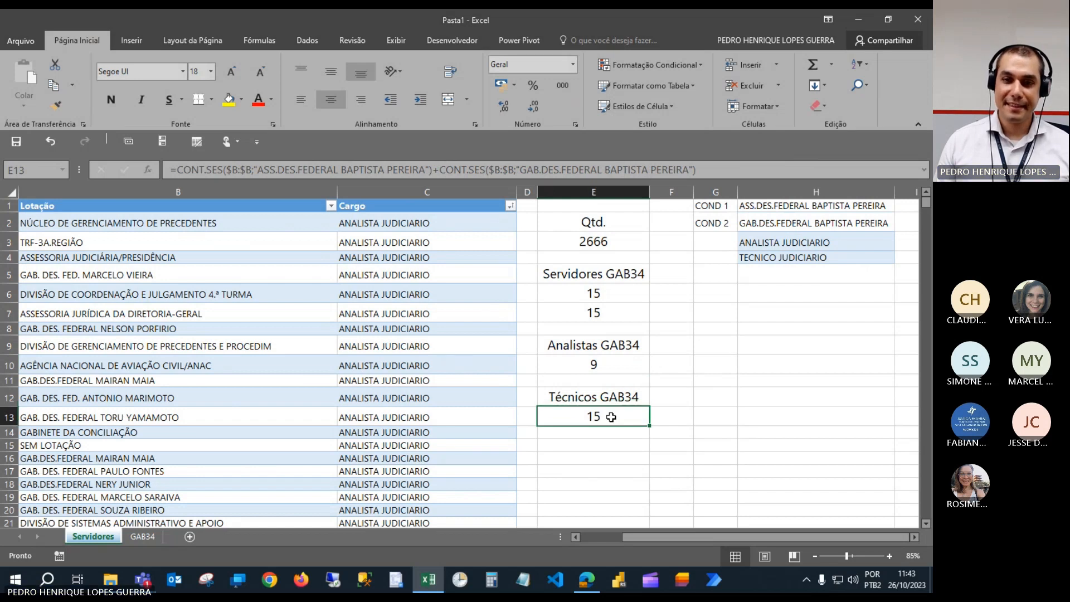
click(603, 365)
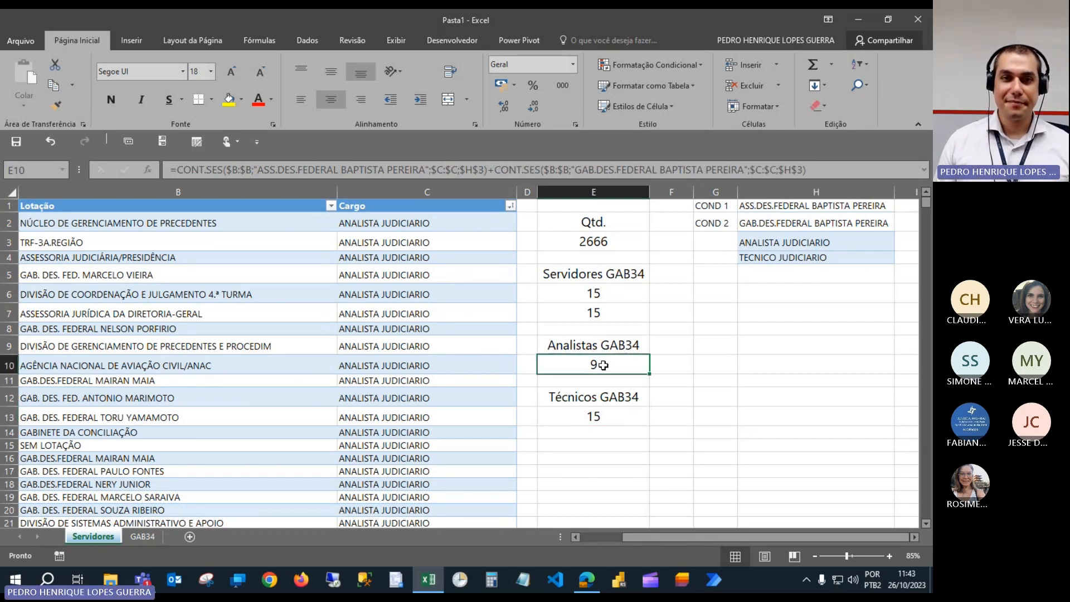
click(854, 258)
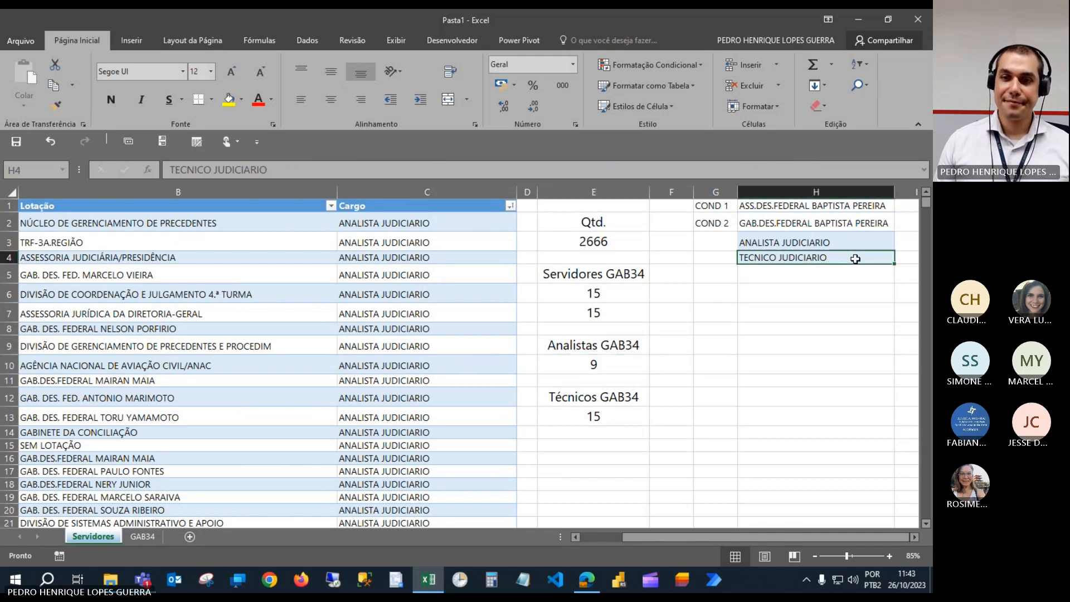
click(616, 360)
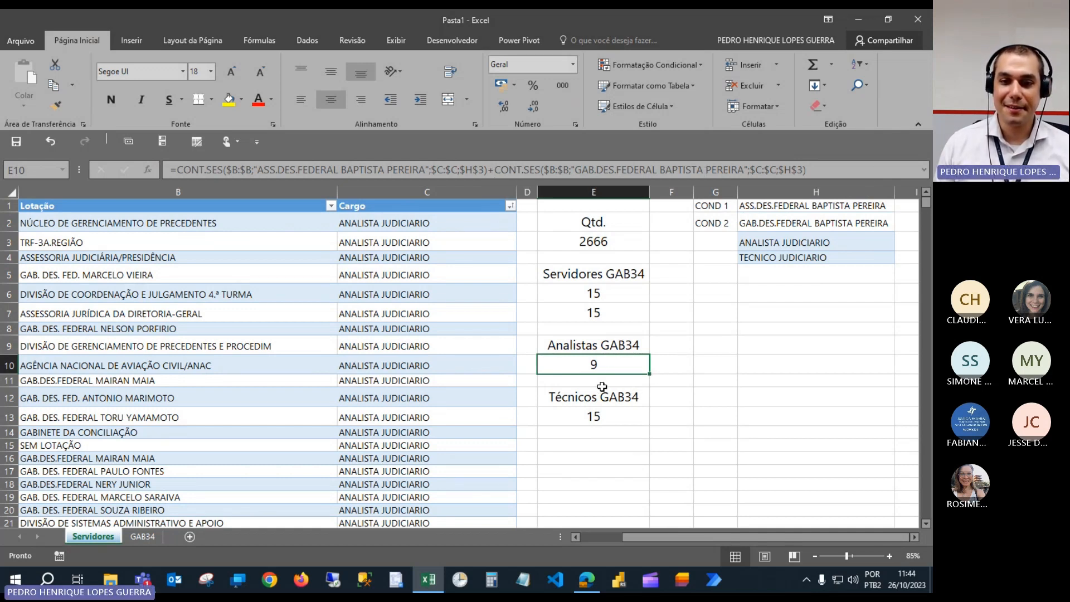
click(594, 415)
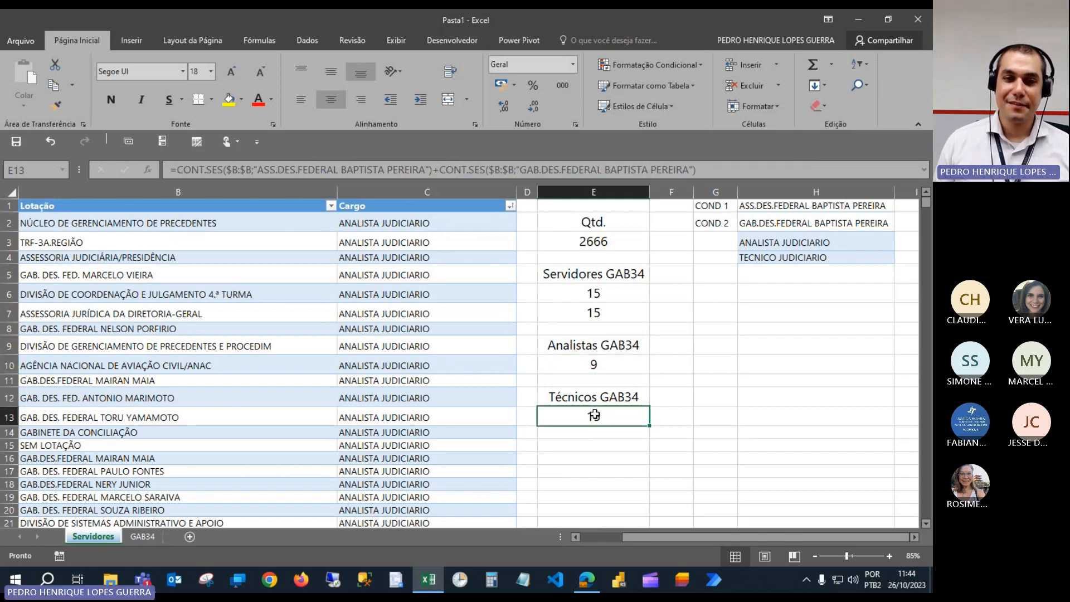
click(597, 365)
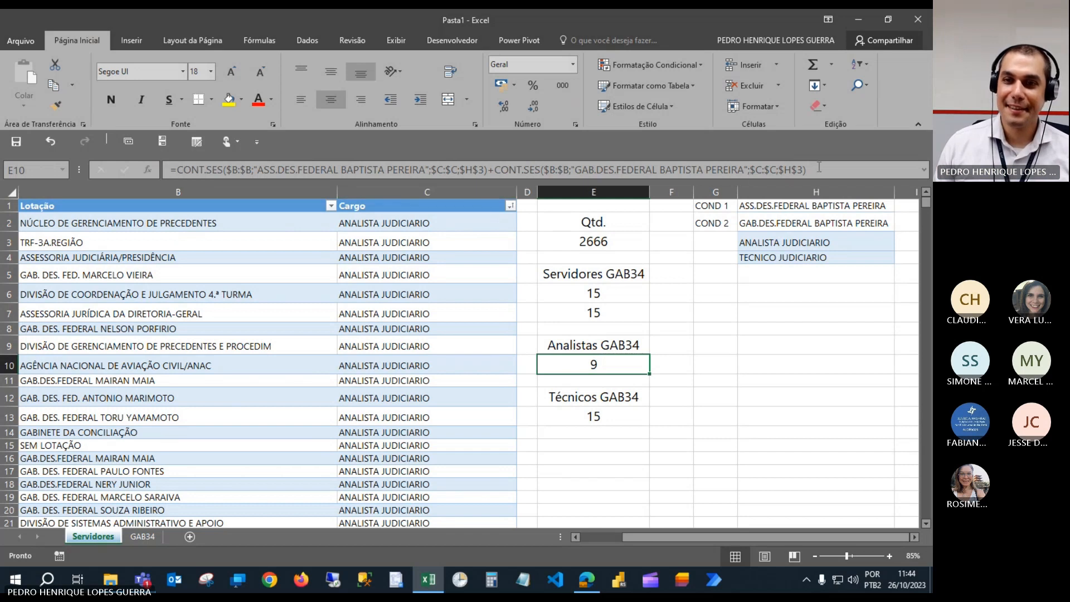
Add the absolute reference $H$4 as an argument after the Lotação criterion in the first CONT.SES of E13.
click(607, 413)
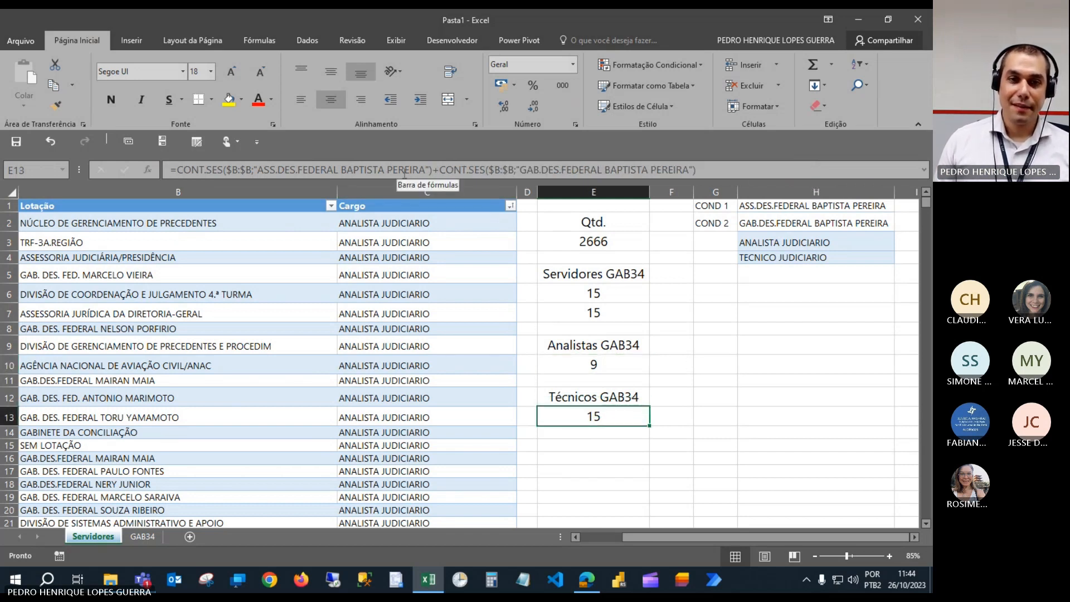
click(349, 170)
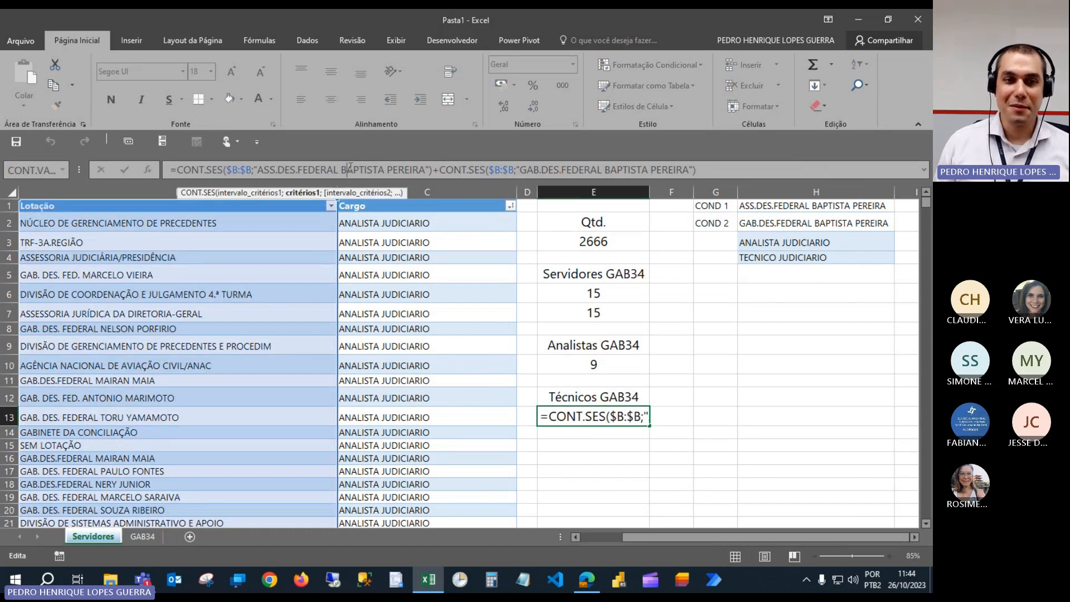
click(428, 170)
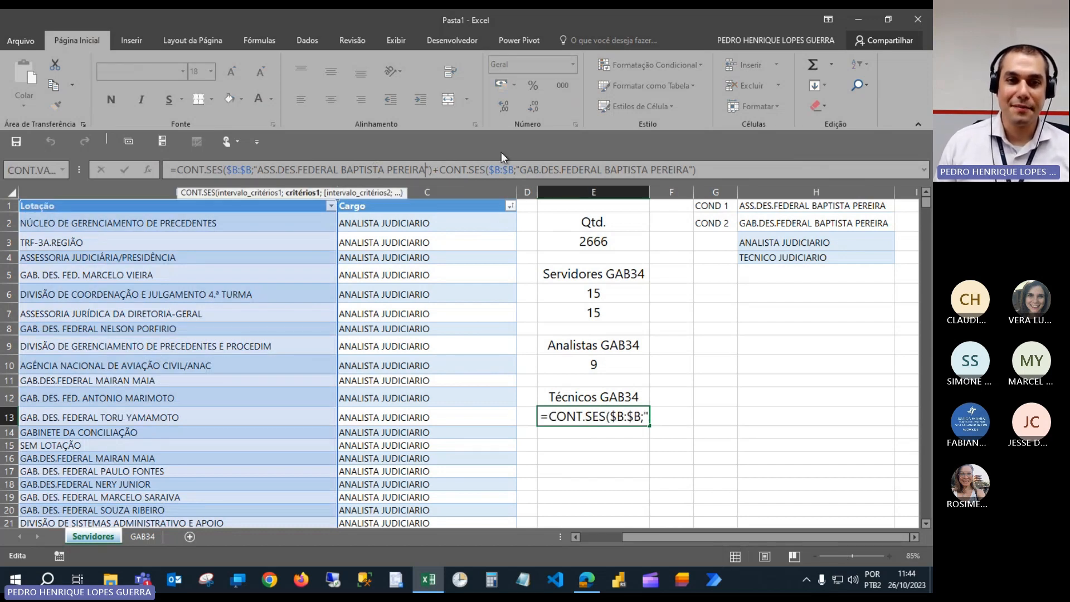
key(Right)
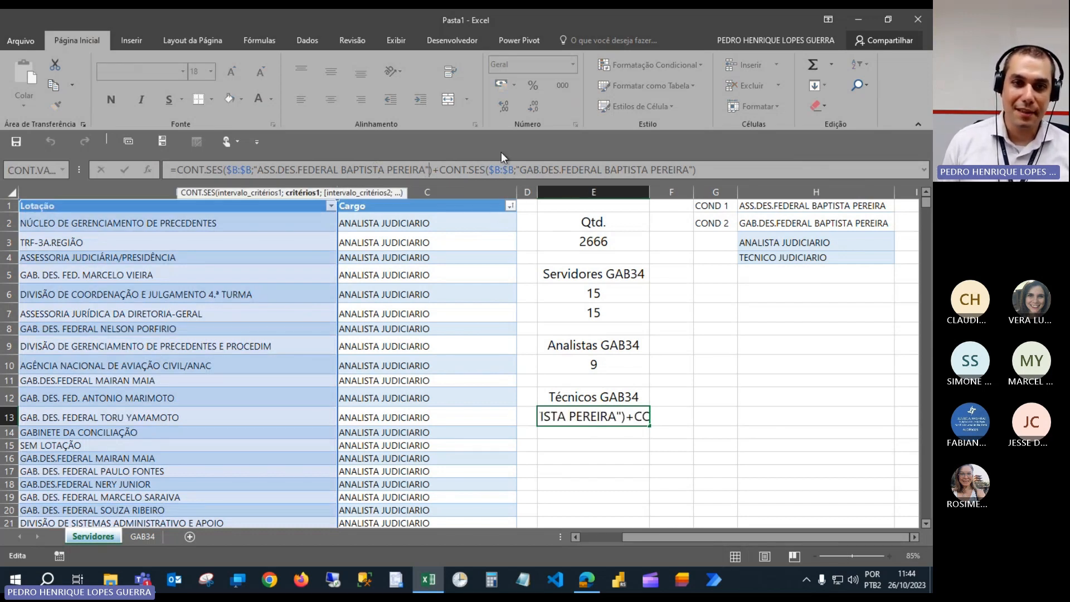
text(;)
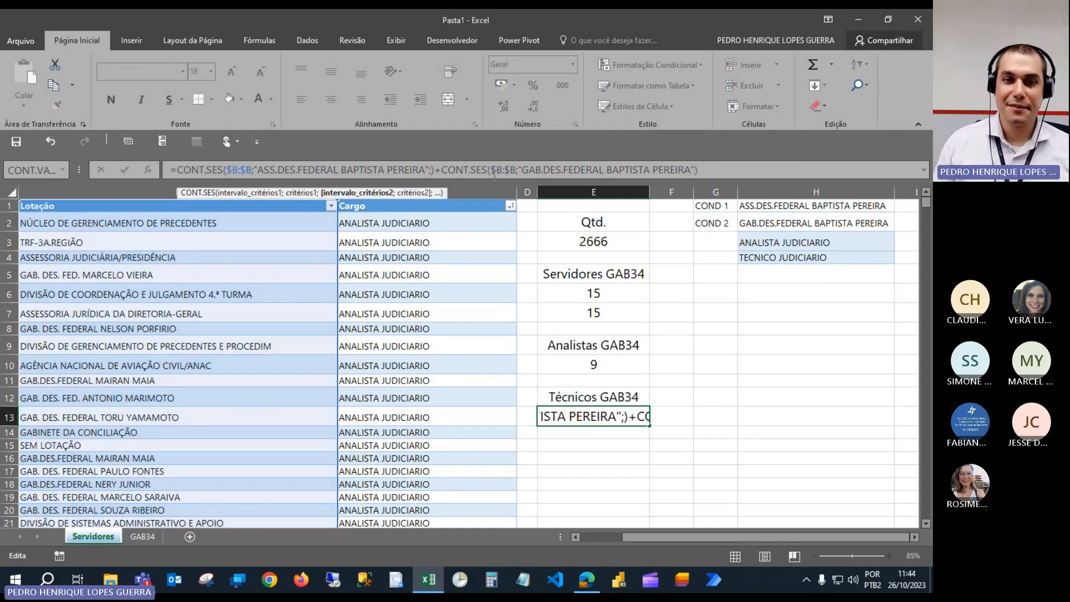
click(481, 193)
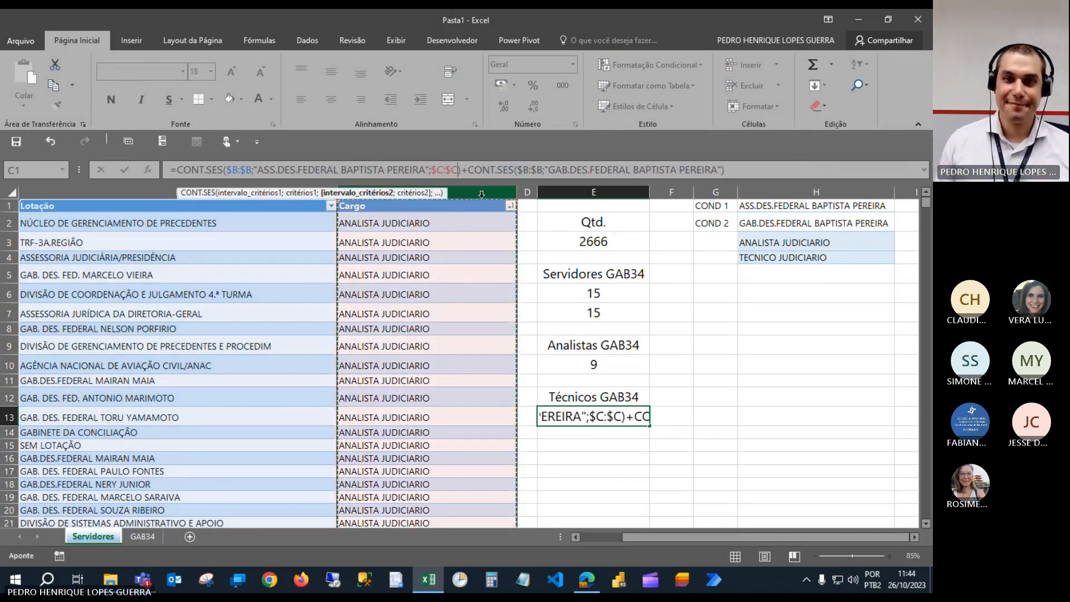
click(788, 258)
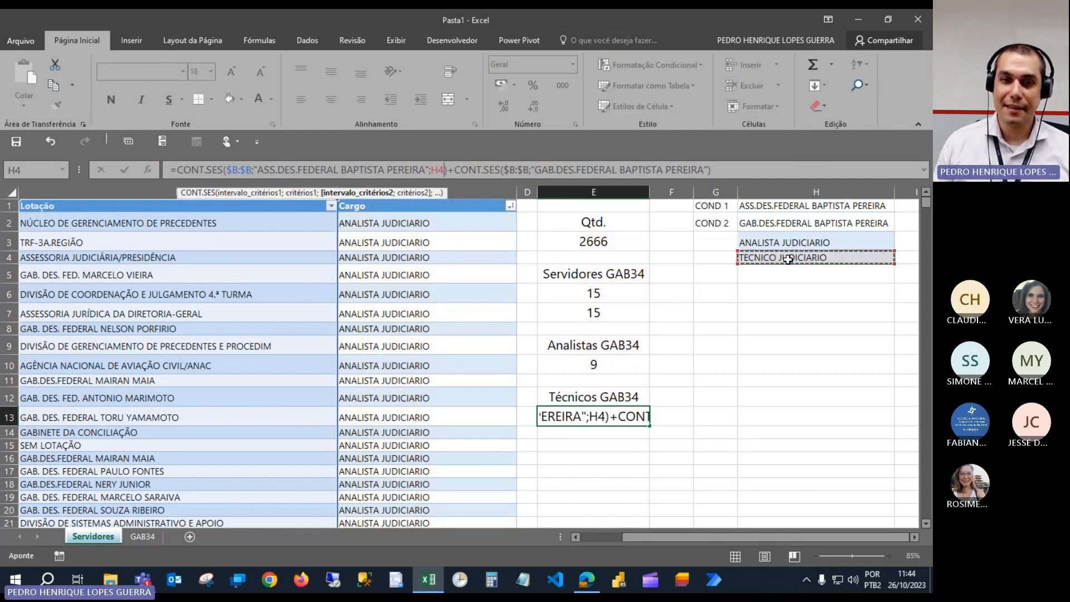
key(F4)
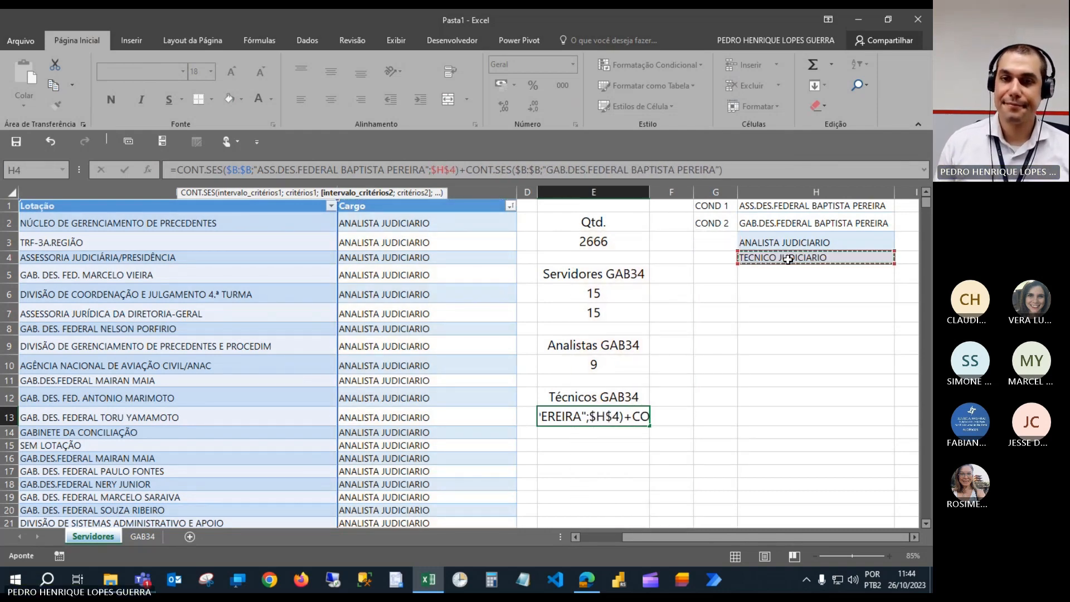
Add $C:$C and $H$4 as the second range and criterion in the second CONT.SES of E13 and try to confirm.
click(731, 167)
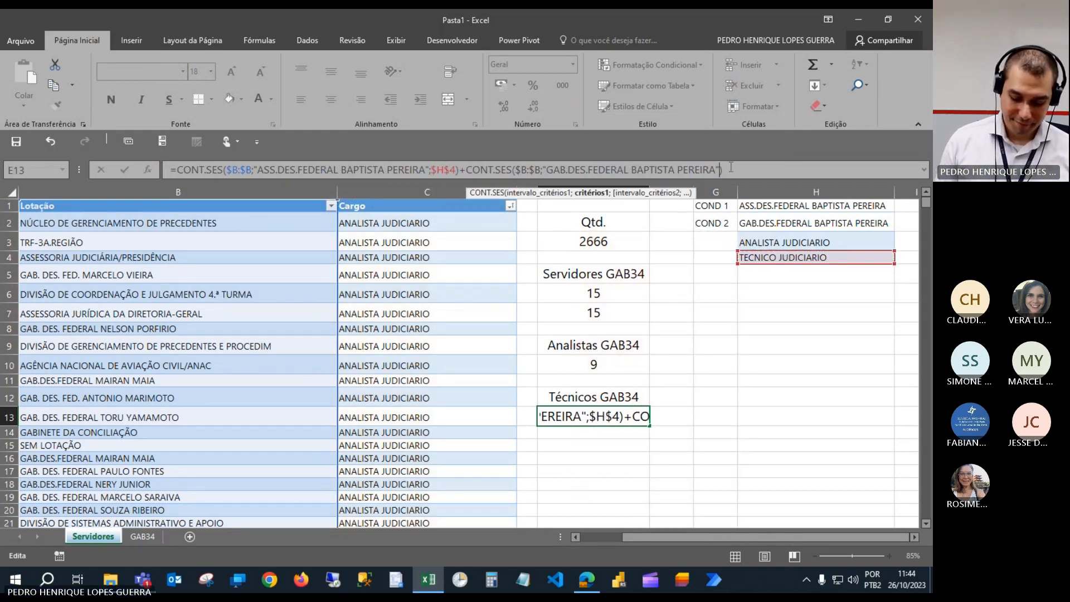
text(;)
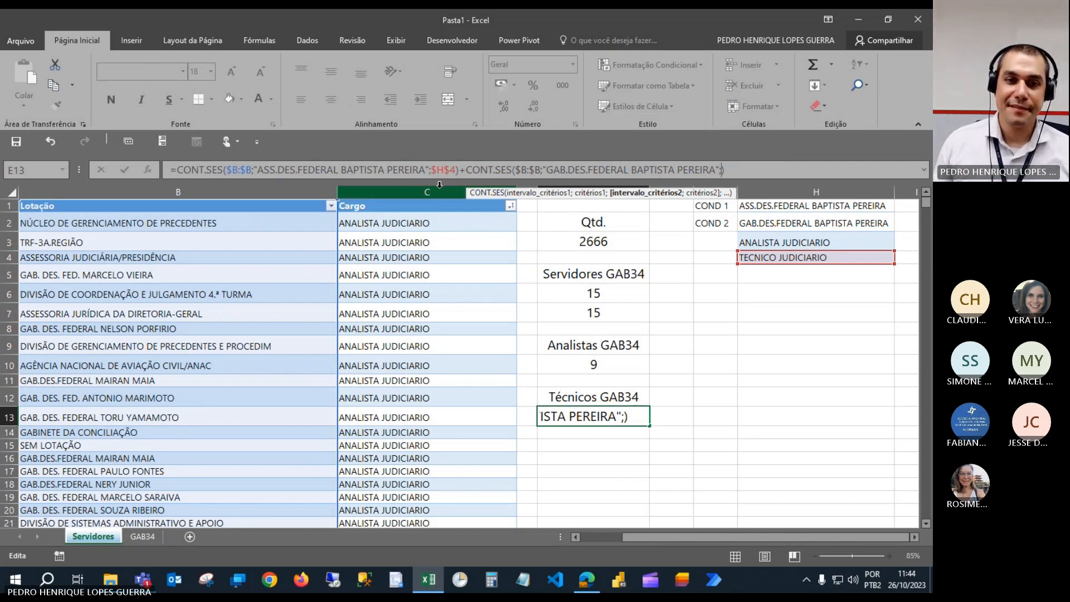
click(440, 190)
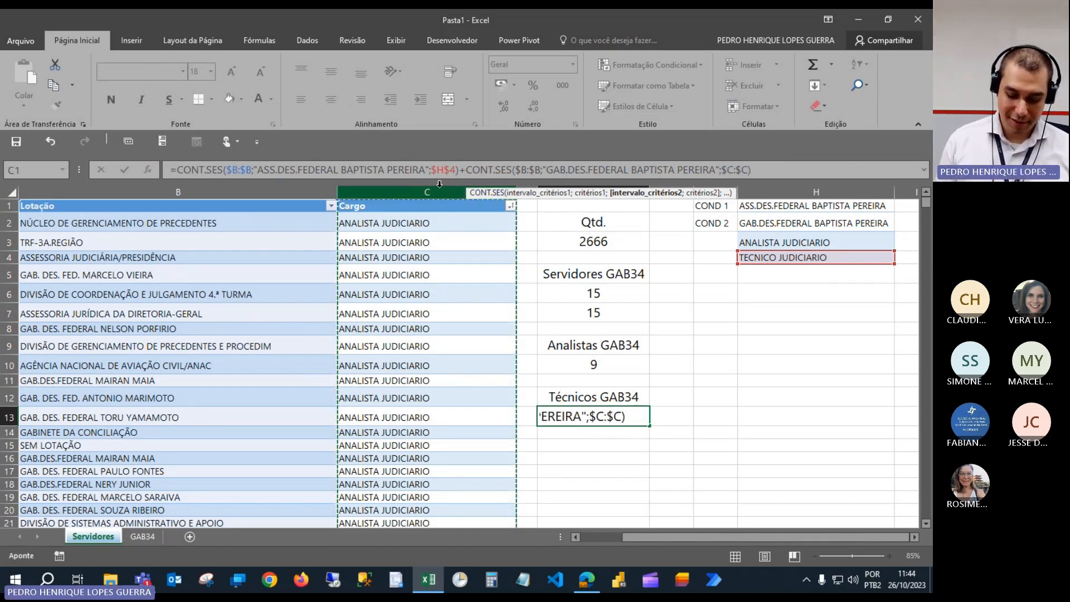
text(;)
click(782, 256)
key(F4)
text())
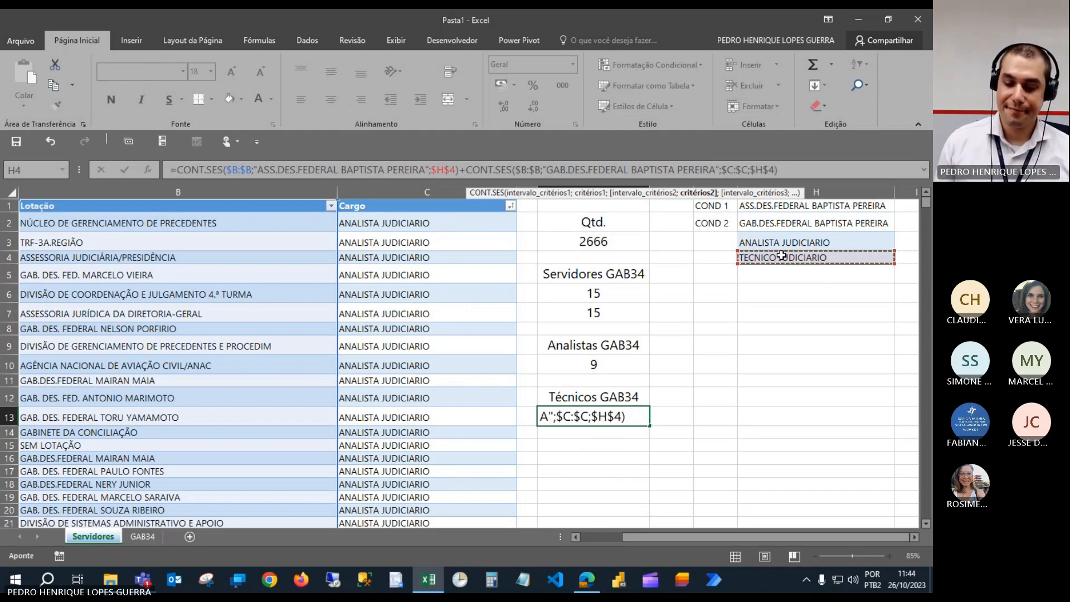
key(Return)
key(Return)
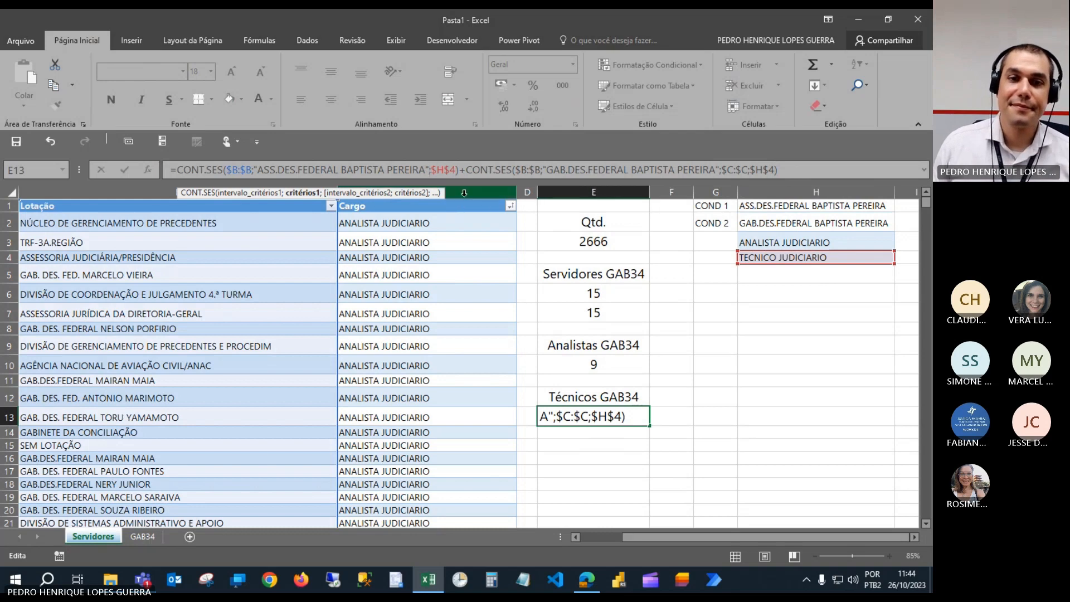
key(Return)
Insert the Cargo column $C:$C as the second criteria range before $H$4 in the first CONT.SES of E13 and confirm.
click(462, 331)
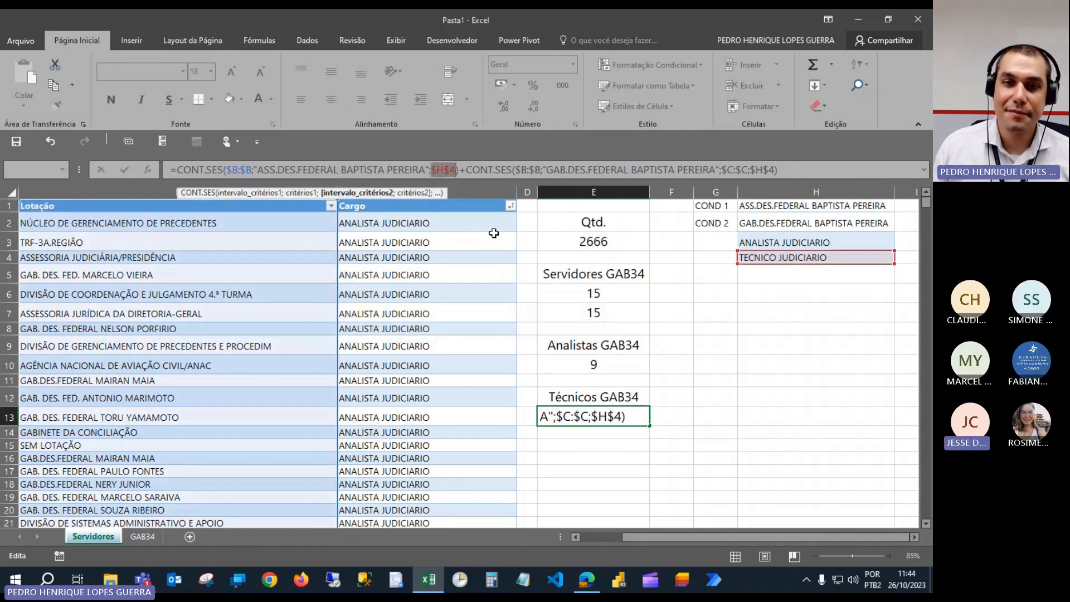
key(Left)
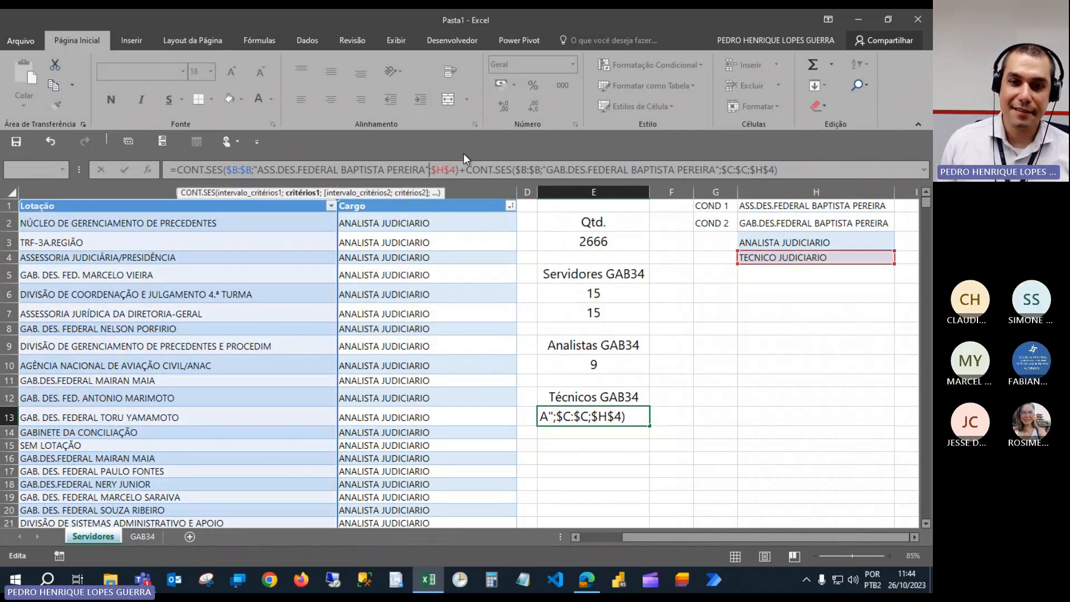
text(;;)
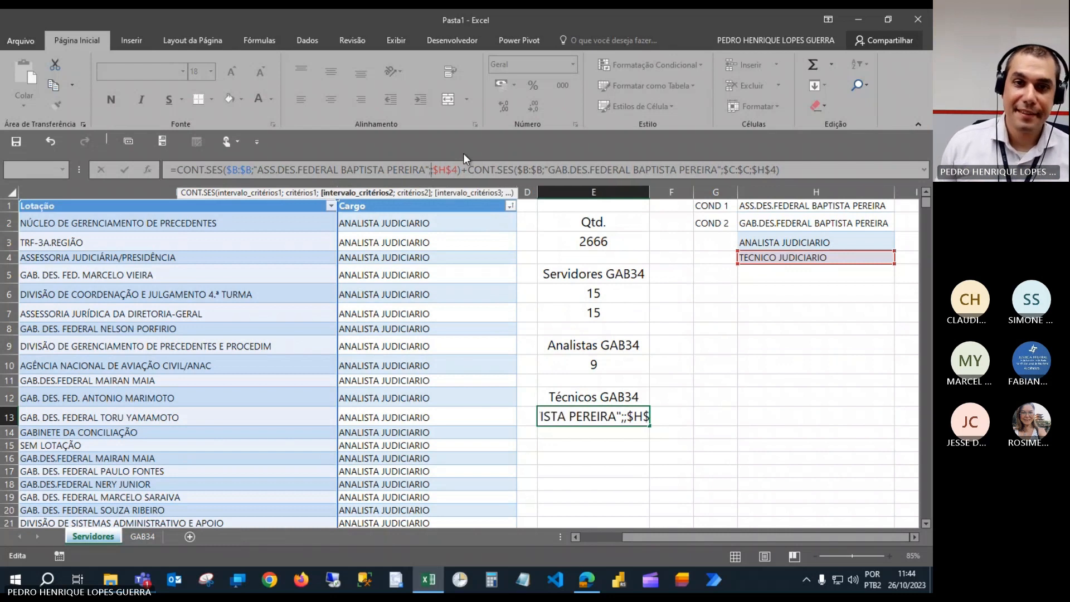
click(467, 184)
key(F4)
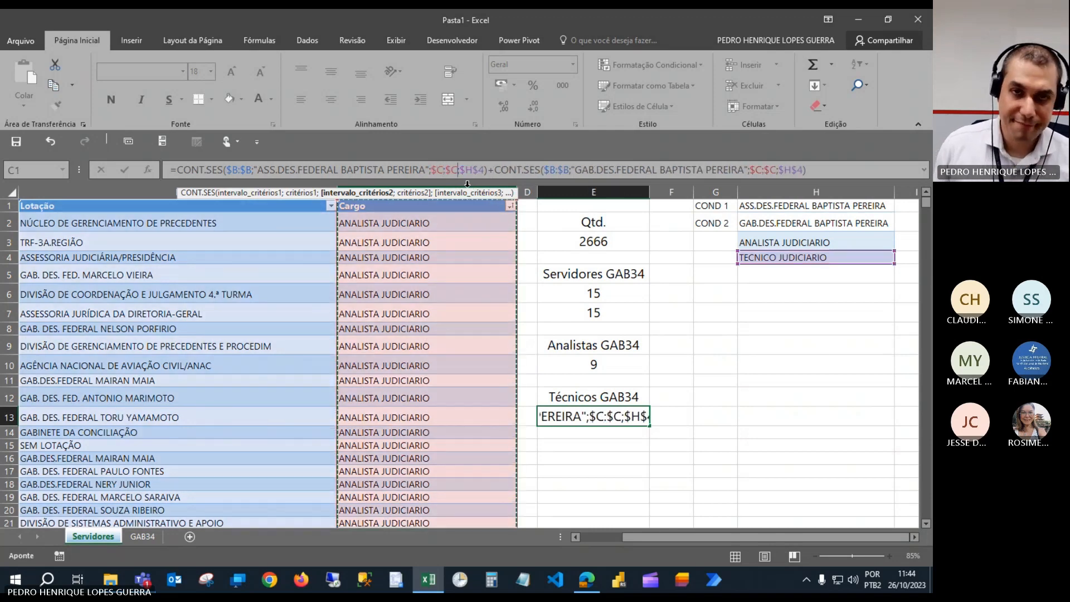
key(Return)
key(Up)
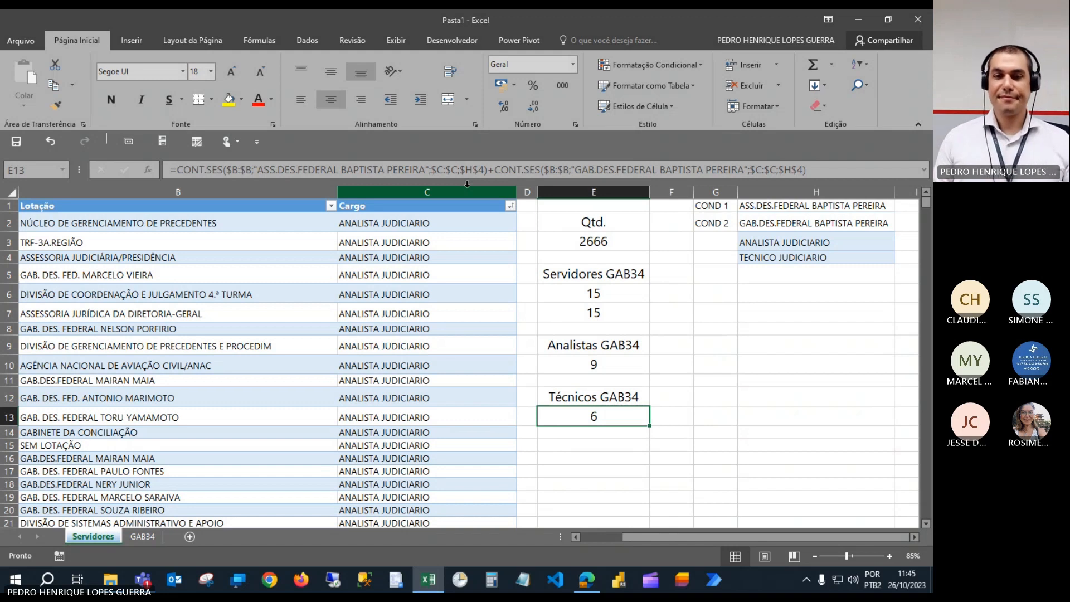
Compare the Servidores GAB34 formulas in E6 and E7 with the Analistas formula in E10.
click(607, 306)
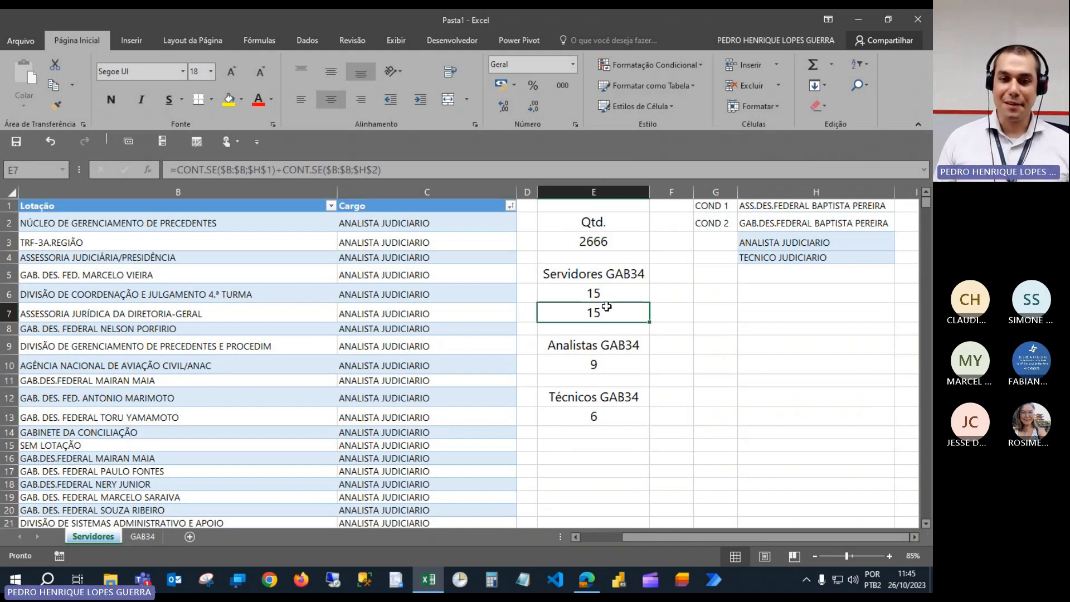
click(615, 366)
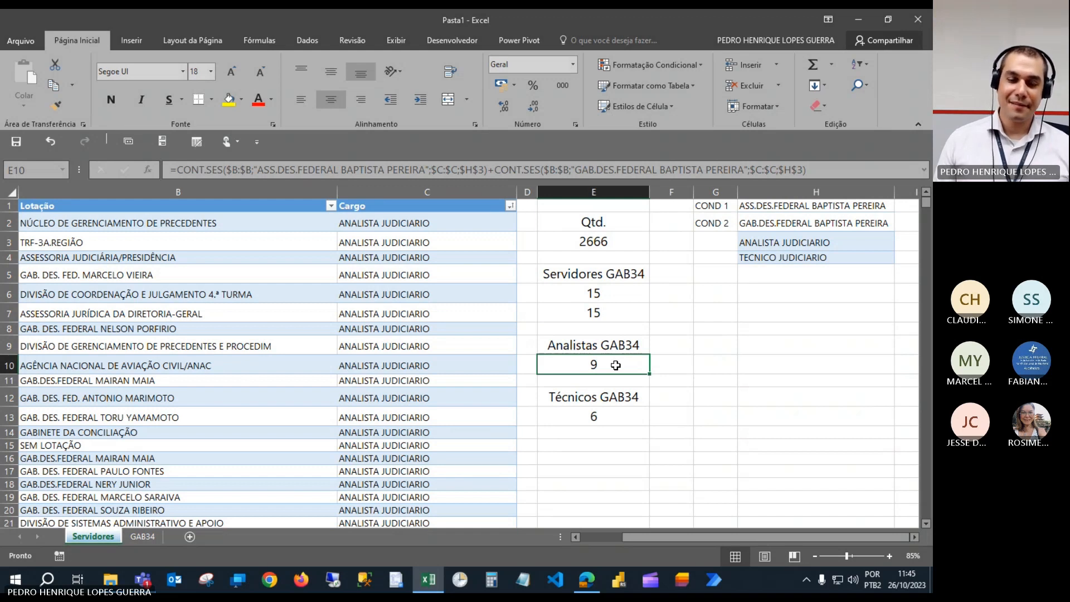
click(620, 291)
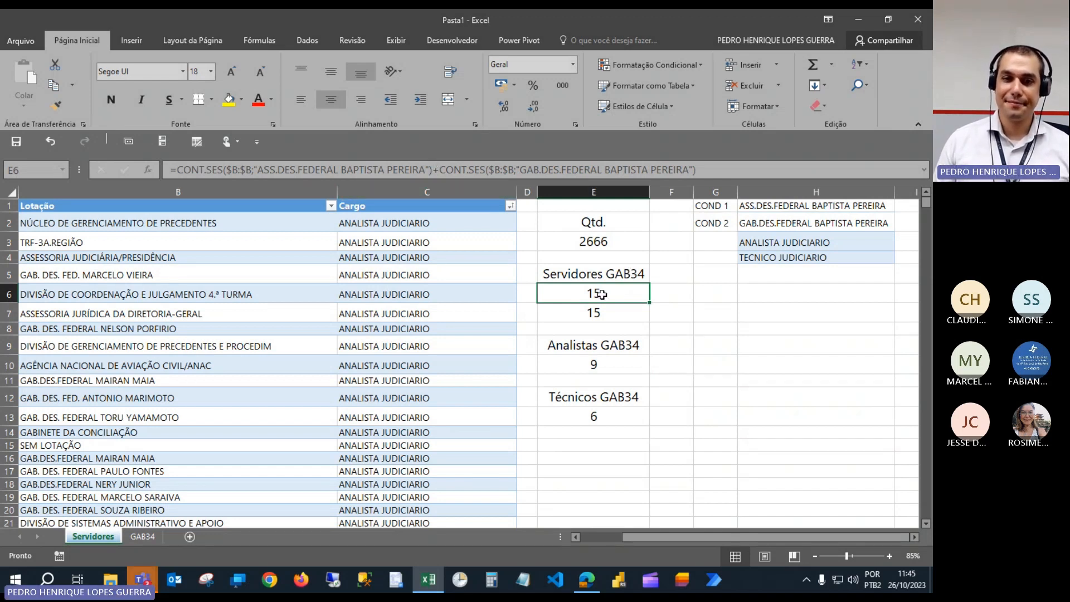
click(571, 328)
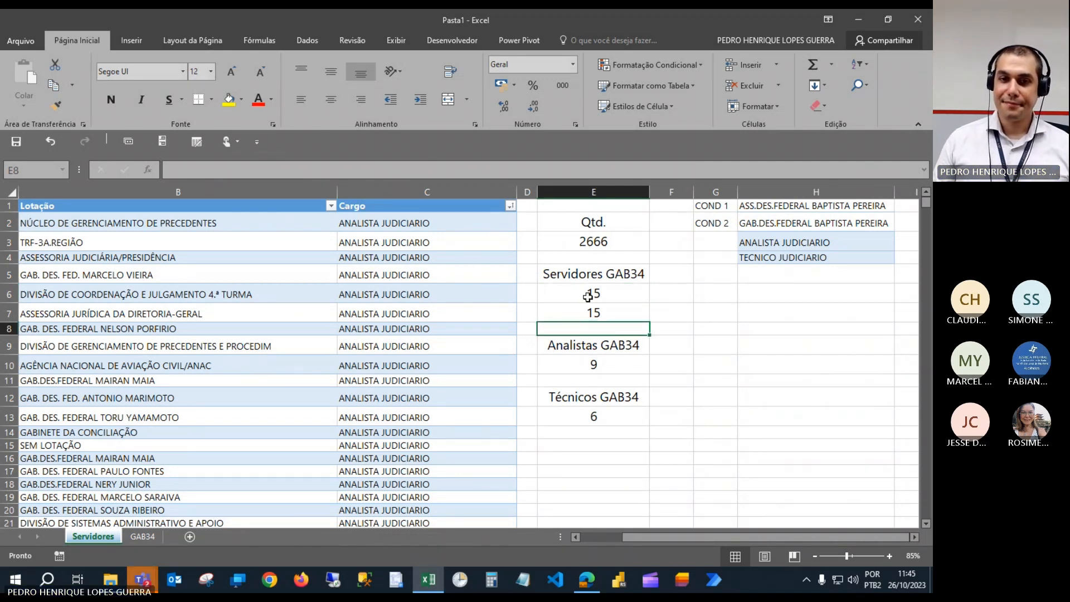
click(630, 294)
Move the Servidores GAB34 heading up to E4 and copy the formula from E6 into E5.
click(614, 266)
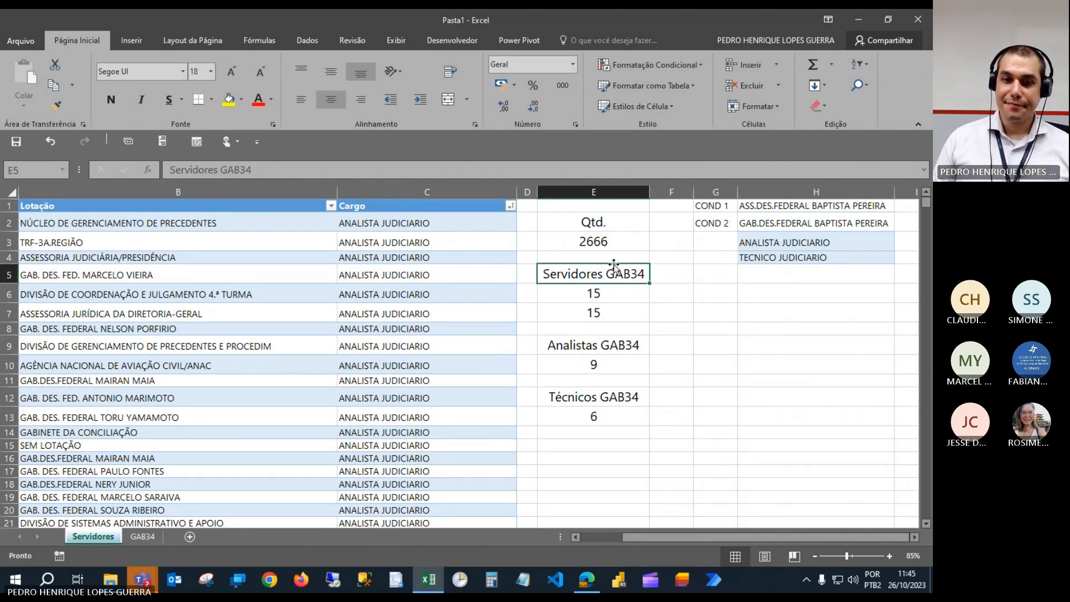
drag(614, 266, 614, 255)
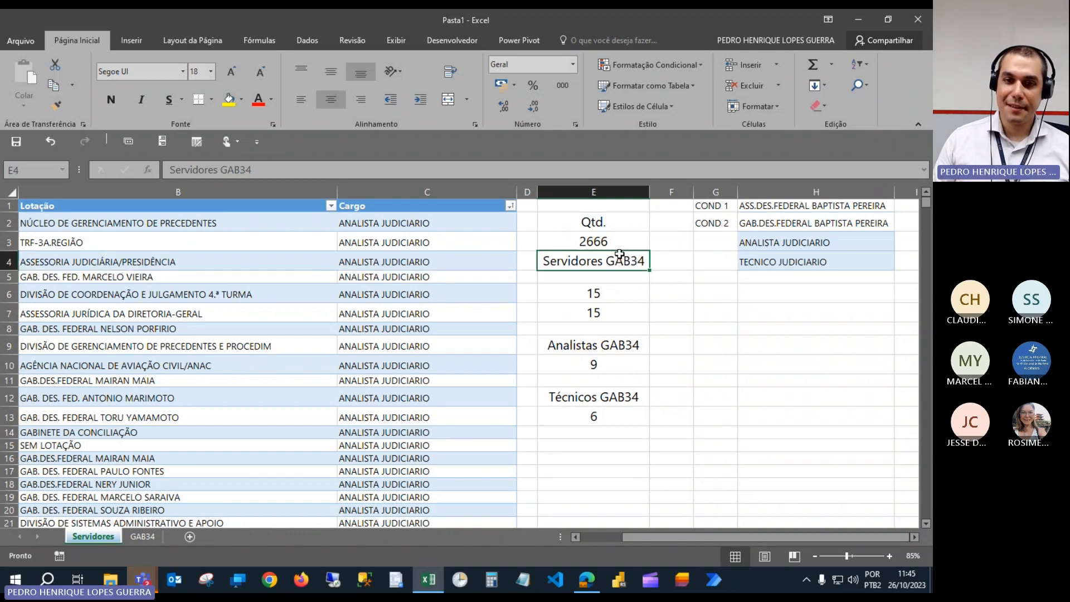
click(608, 290)
key(ctrl+c)
click(604, 278)
key(Return)
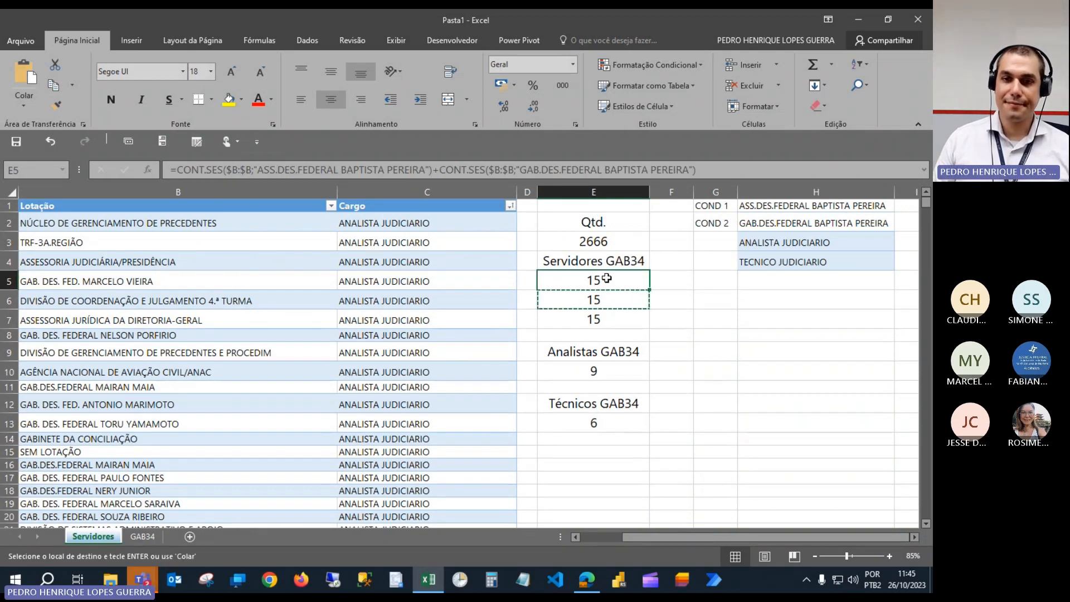
Cut the formula in E6 down to its first CONT.SES so it counts only the ASS. unit.
click(604, 300)
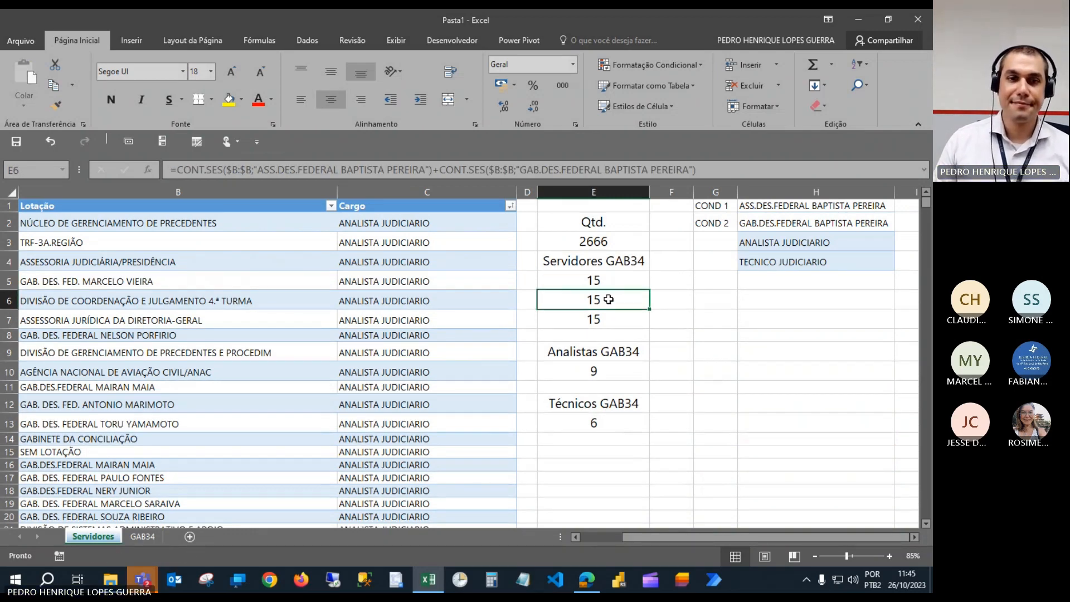
click(434, 169)
key(shift+End)
key(Delete)
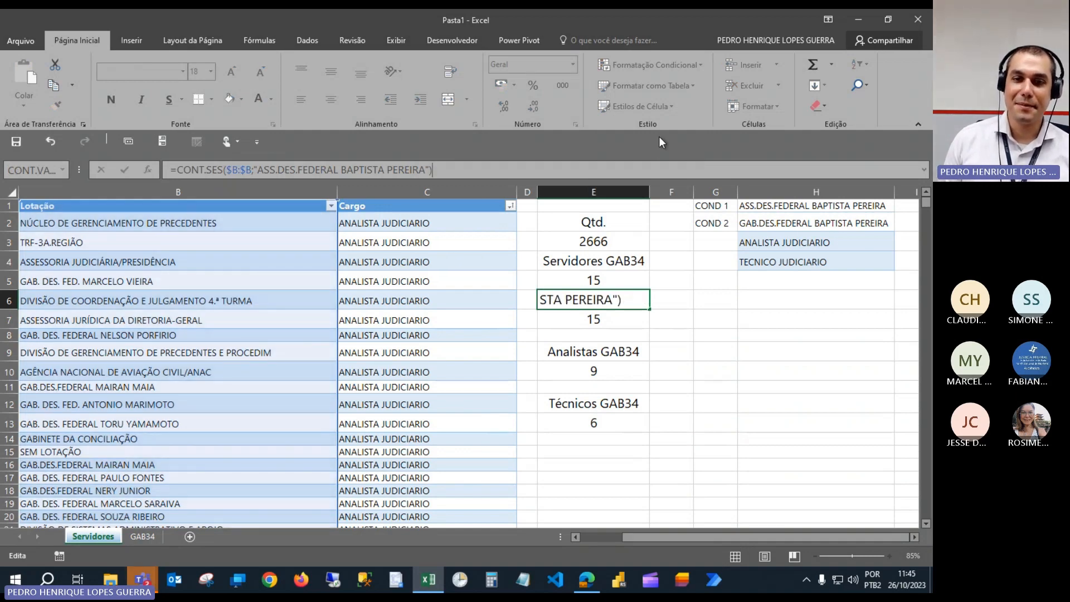
key(Return)
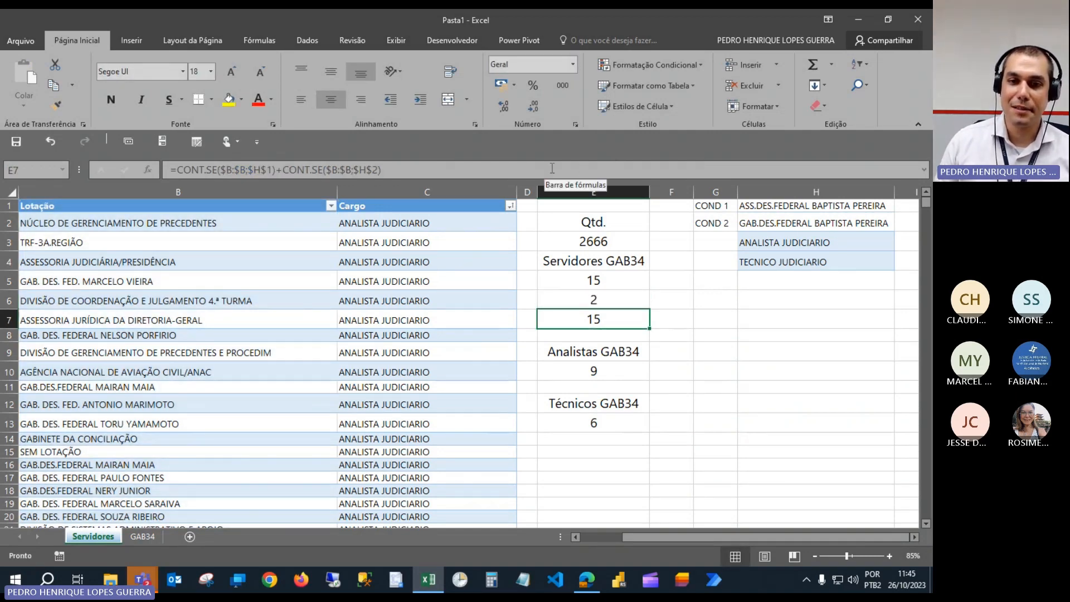
click(598, 299)
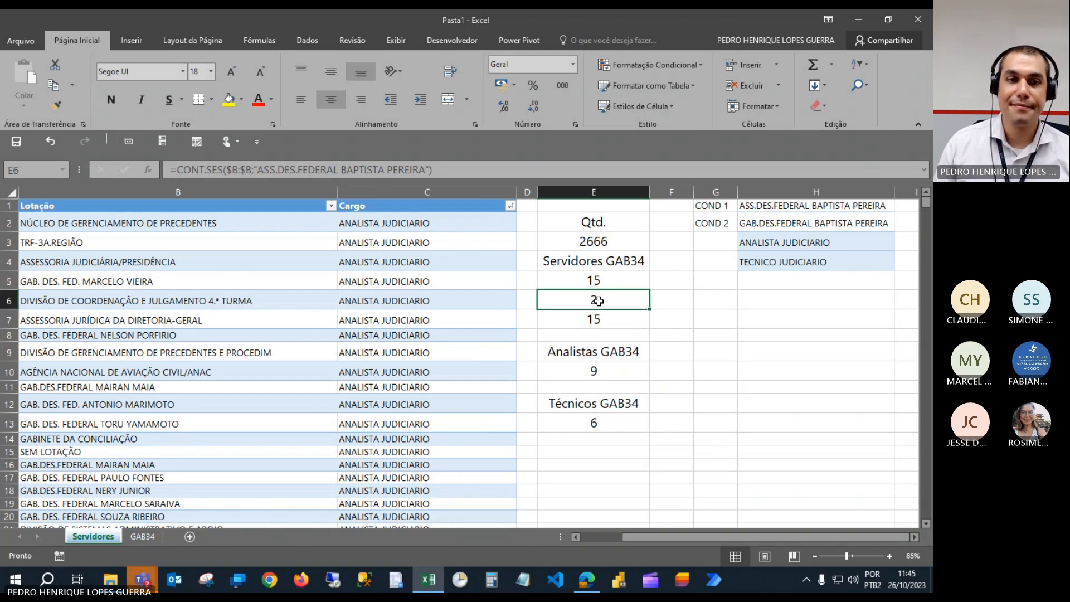
Reduce the formula in E7 to =CONT.SE($B:$B;$H$2) so it counts only the GAB. unit.
click(598, 318)
click(283, 170)
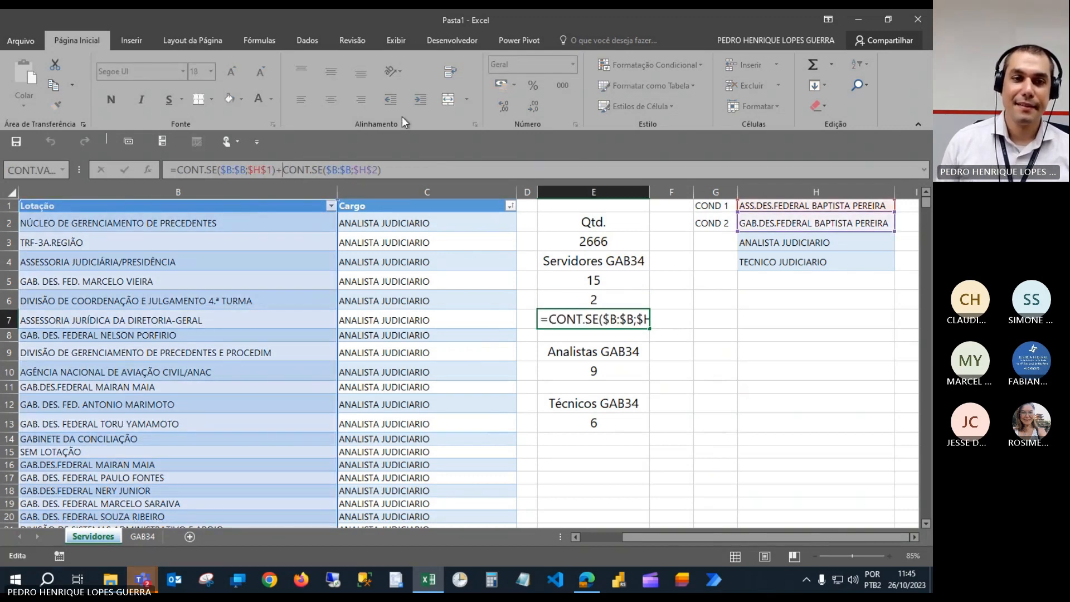
key(shift+Home)
key(shift+Right)
key(Delete)
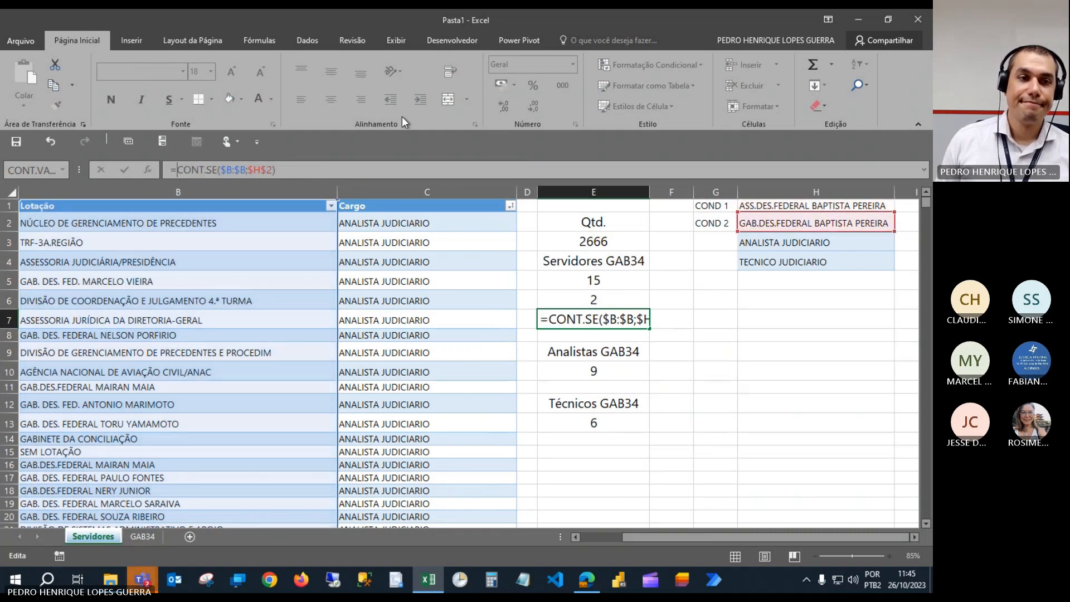
key(Return)
Label the two partial counts by entering ASSESSORIA in F6 and GABINETE in F7.
key(Up)
key(Right)
key(Up)
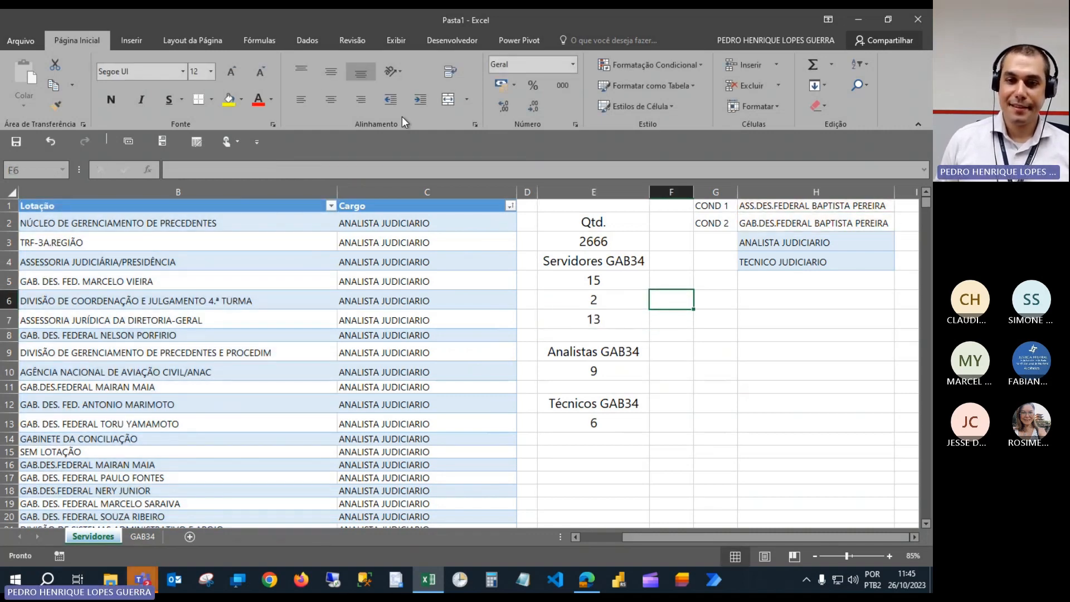
text(aSS)
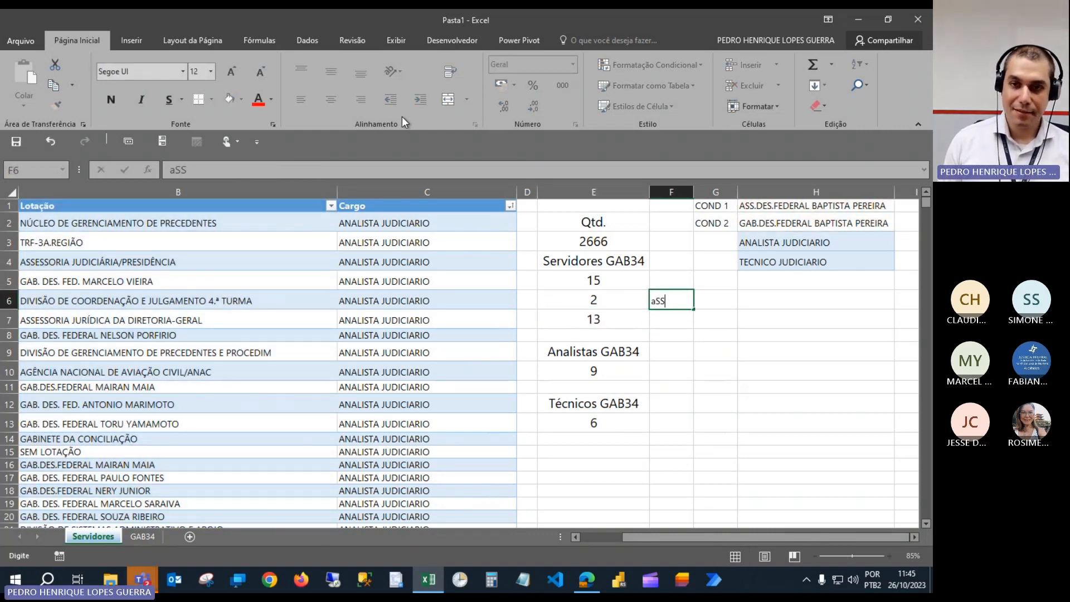
key(BackSpace)
text(ASSE)
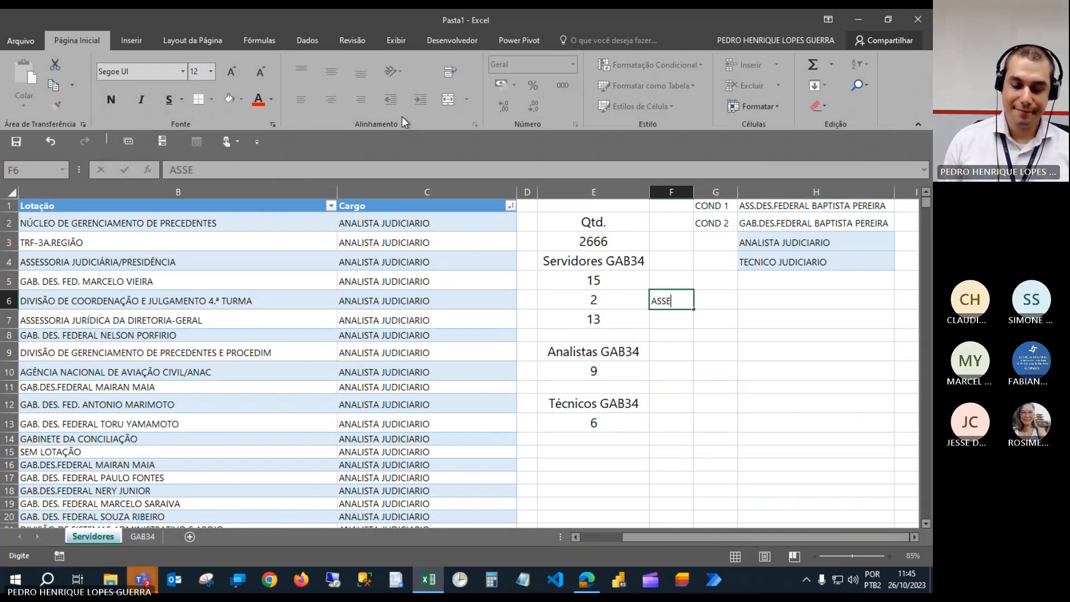
text(SSORIA)
key(Return)
text(GABINETE)
key(Return)
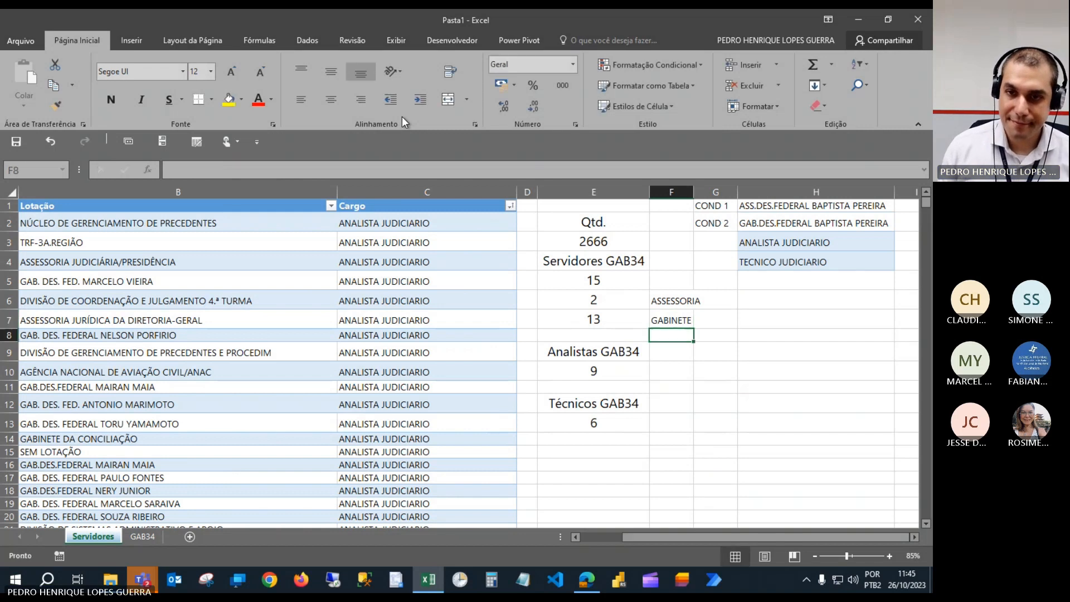
Widen column F to fit its labels and enter TOTAL in F5 for the overall GAB34 count.
double_click(693, 191)
click(690, 275)
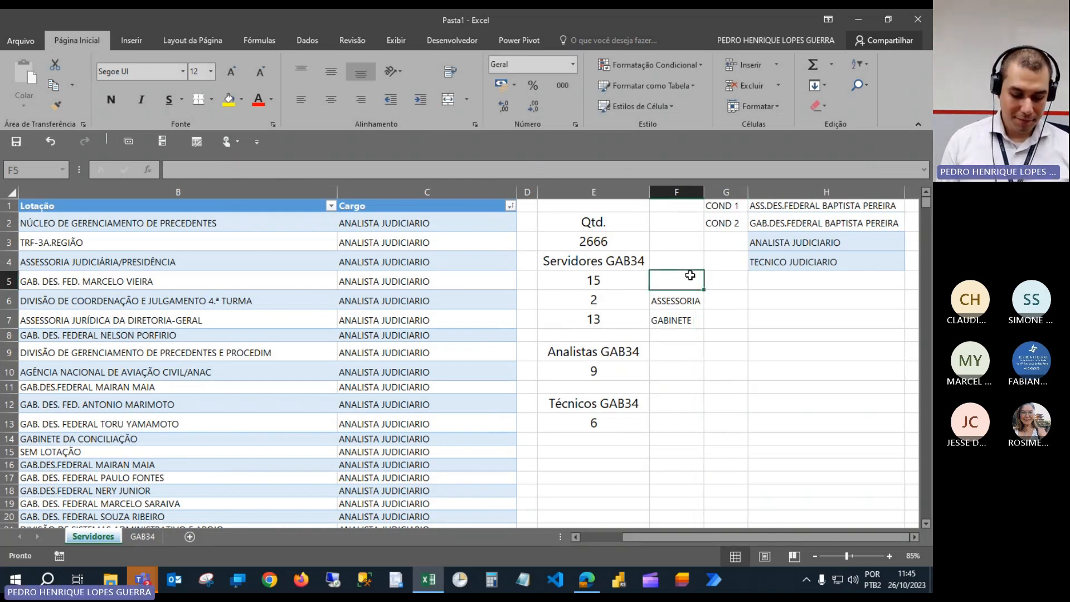
text(TOTAL)
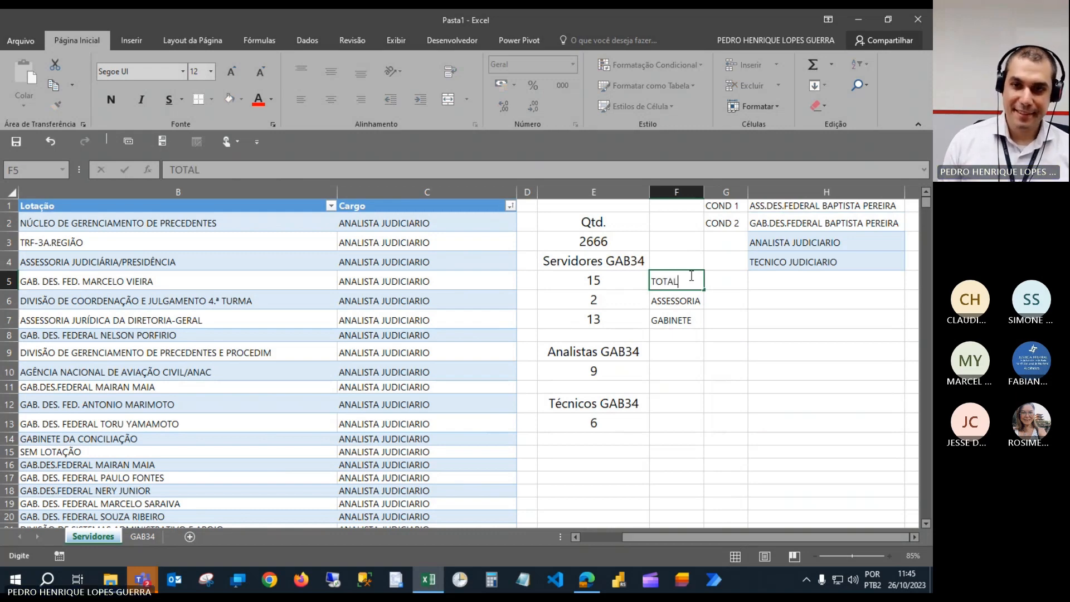
key(Return)
scroll(690, 275, up, 1)
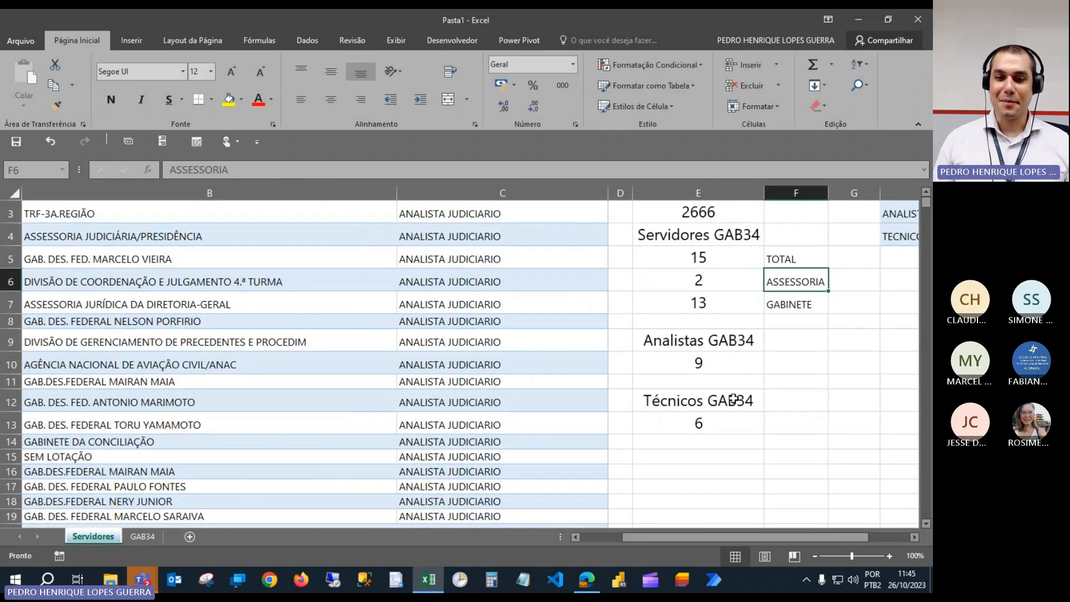
Add thick borders to the Qtd. heading and its count in E2:E3.
drag(711, 223, 704, 250)
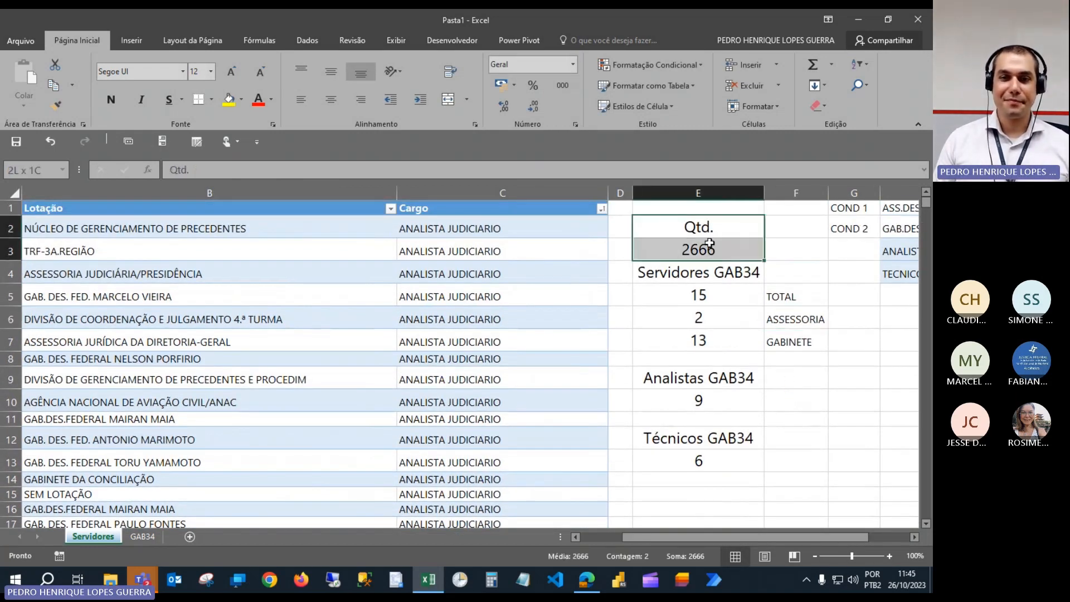
click(212, 99)
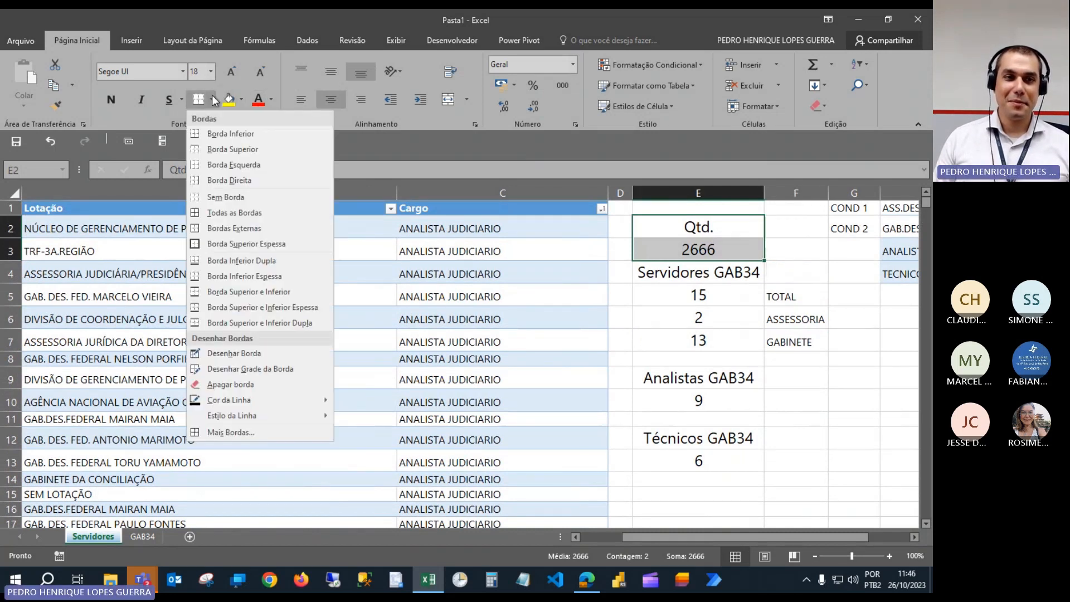
click(245, 241)
click(681, 235)
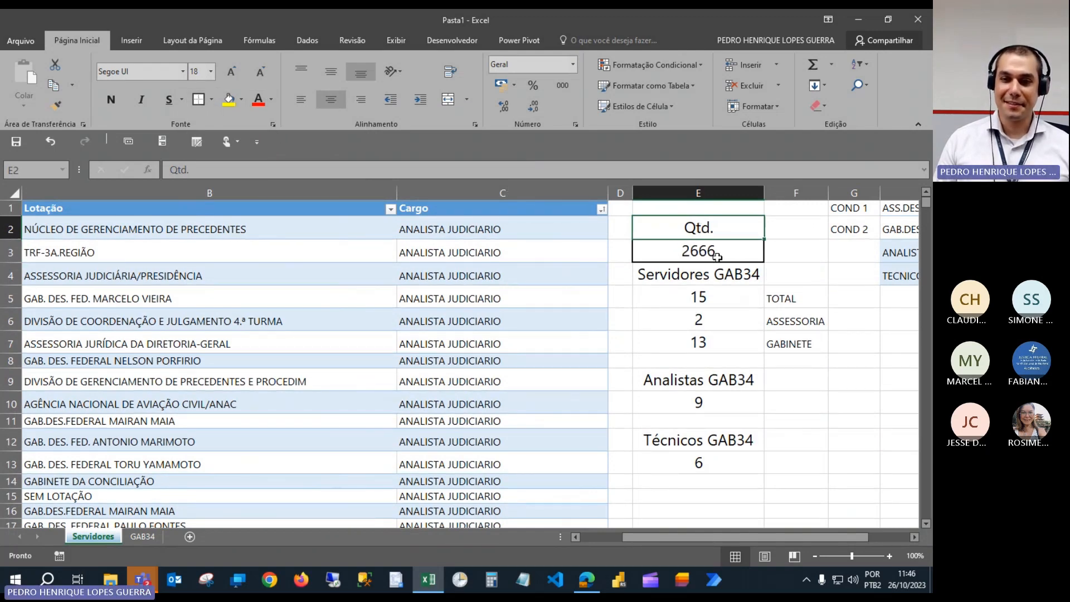
ctrl+scroll(712, 250, down, 1)
Fill the Qtd. heading cell E2 with the theme's blue color.
drag(607, 262, 605, 316)
click(589, 219)
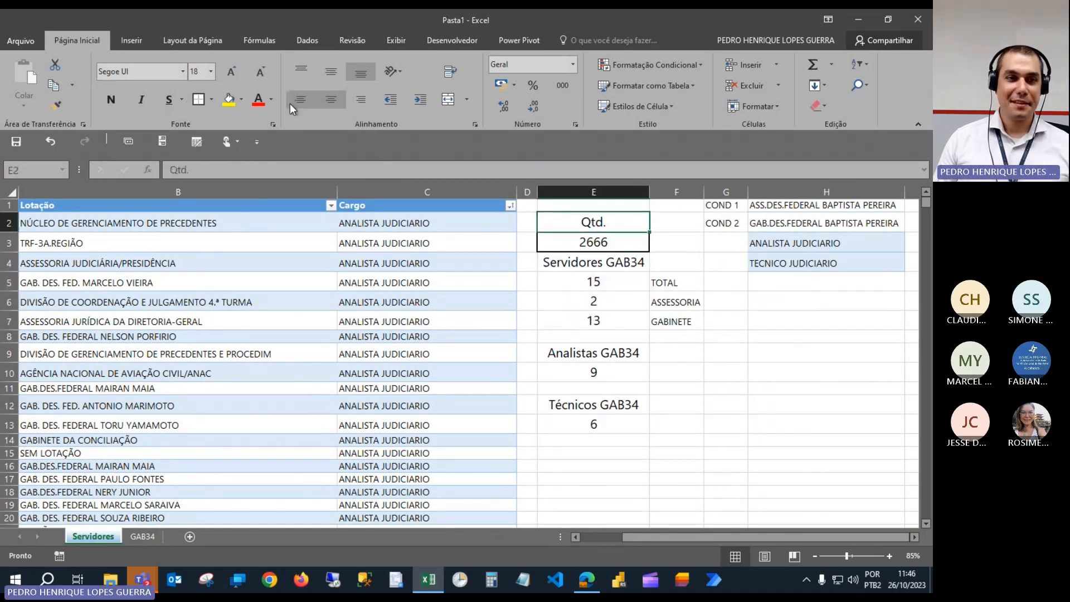
click(242, 99)
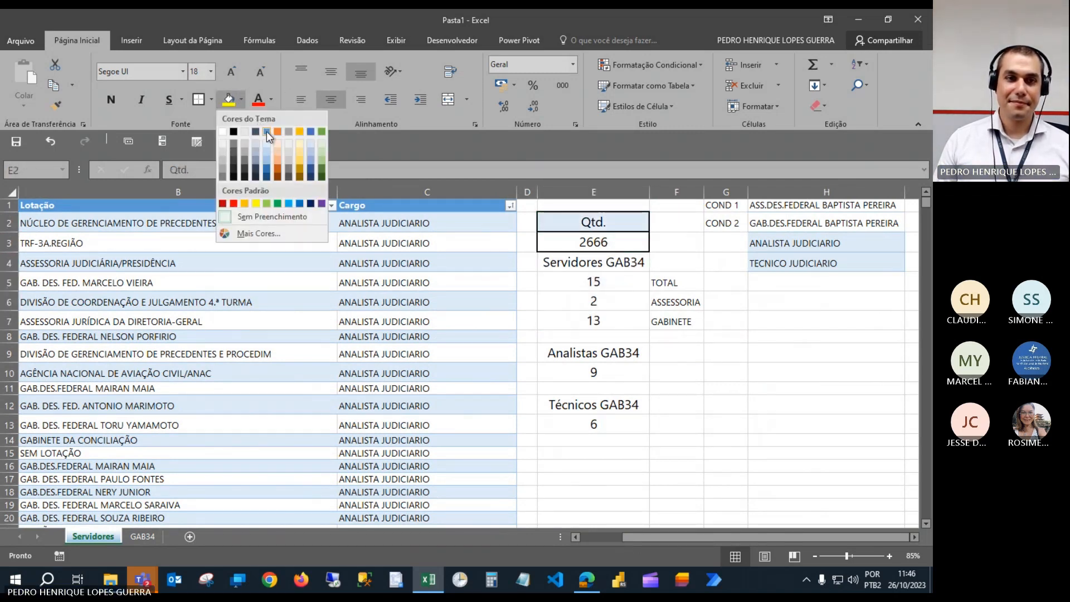
click(266, 132)
click(600, 265)
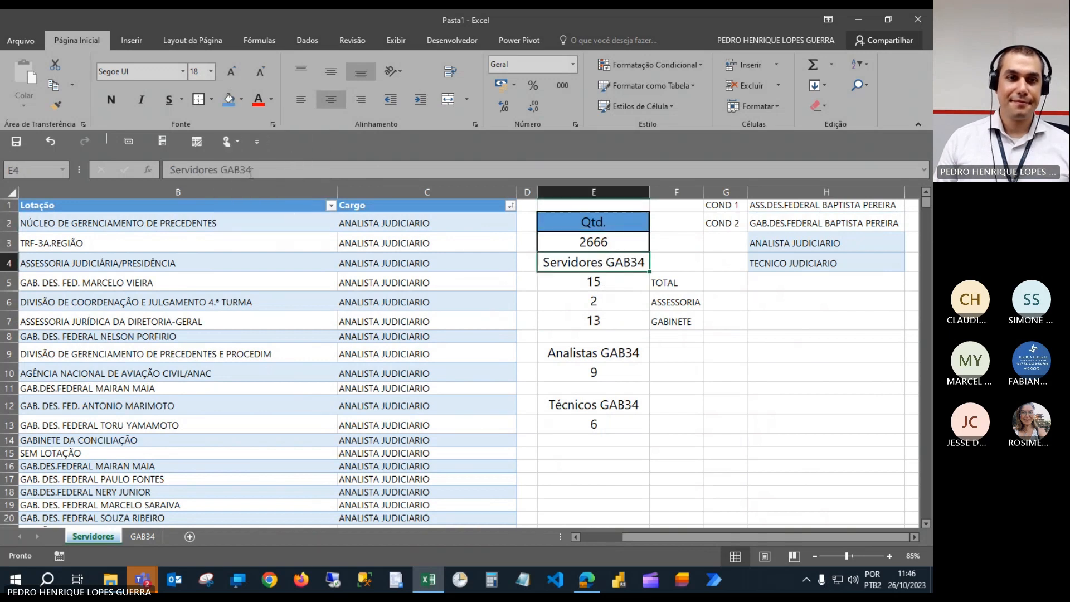
Copy the Qtd. block's formatting onto the Servidores GAB34 heading and count, and extend the cell borders to E5:E7.
click(592, 221)
shift+click(592, 239)
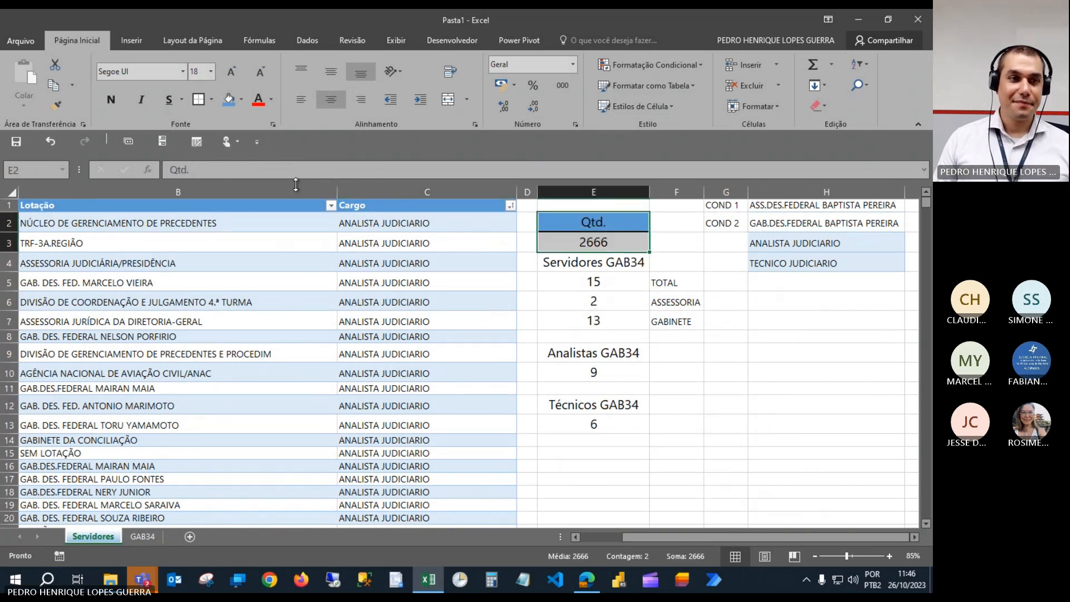
click(56, 105)
drag(570, 262, 575, 282)
drag(574, 282, 579, 322)
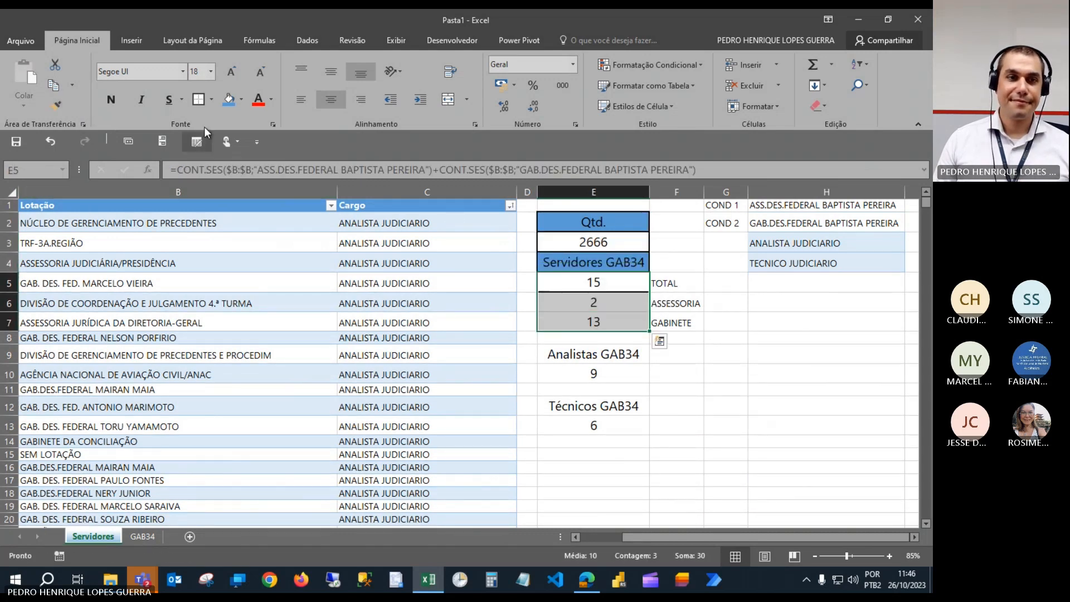
click(596, 300)
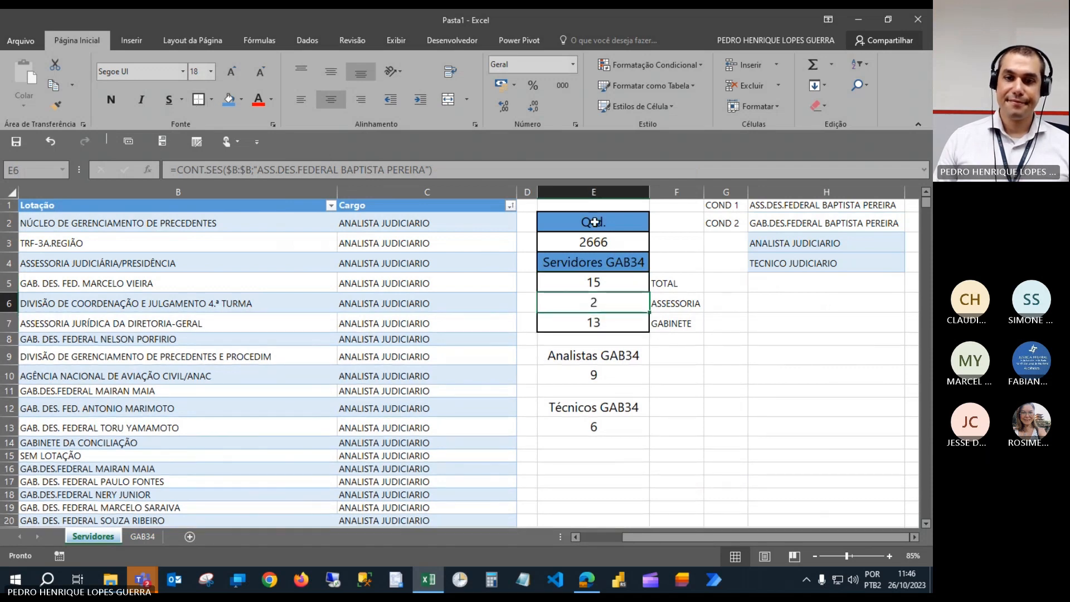
Copy the Qtd. block's formatting onto the Analistas GAB34 heading and count in E9:E10.
drag(595, 222, 594, 242)
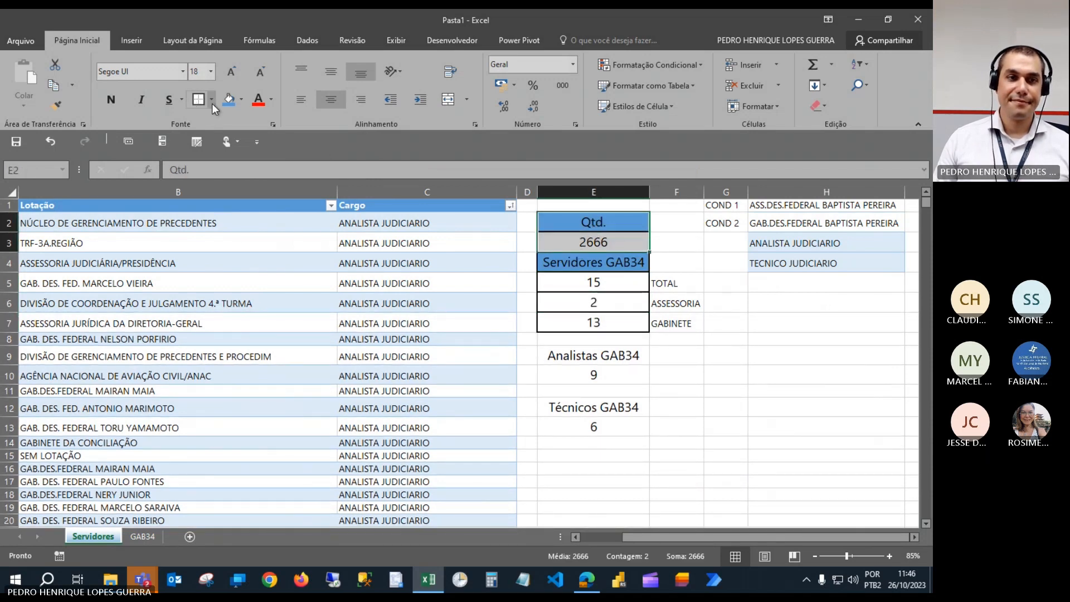
click(59, 100)
drag(594, 355, 594, 376)
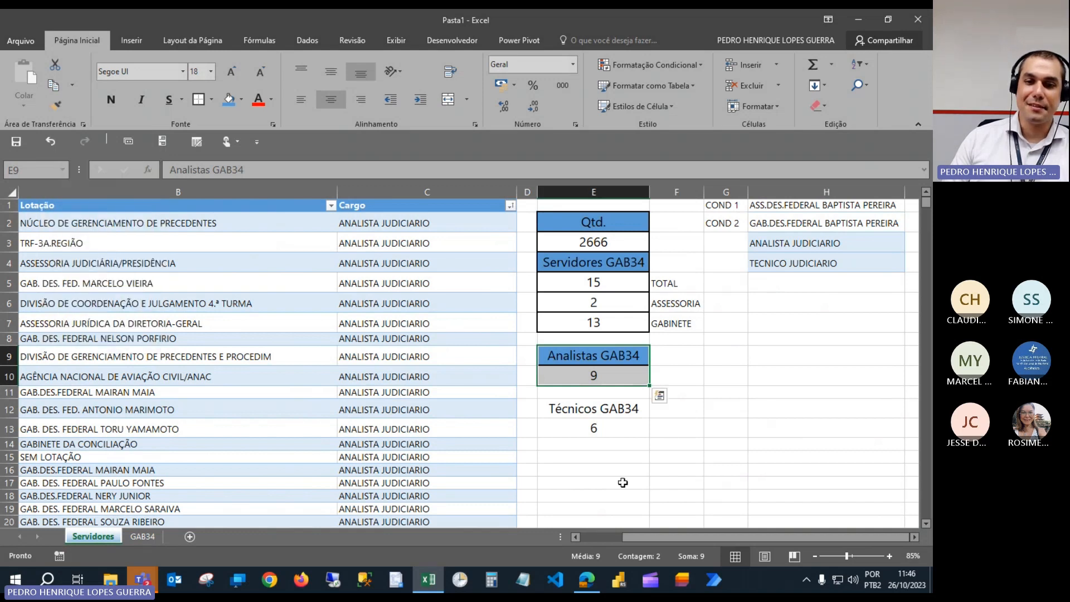
click(671, 435)
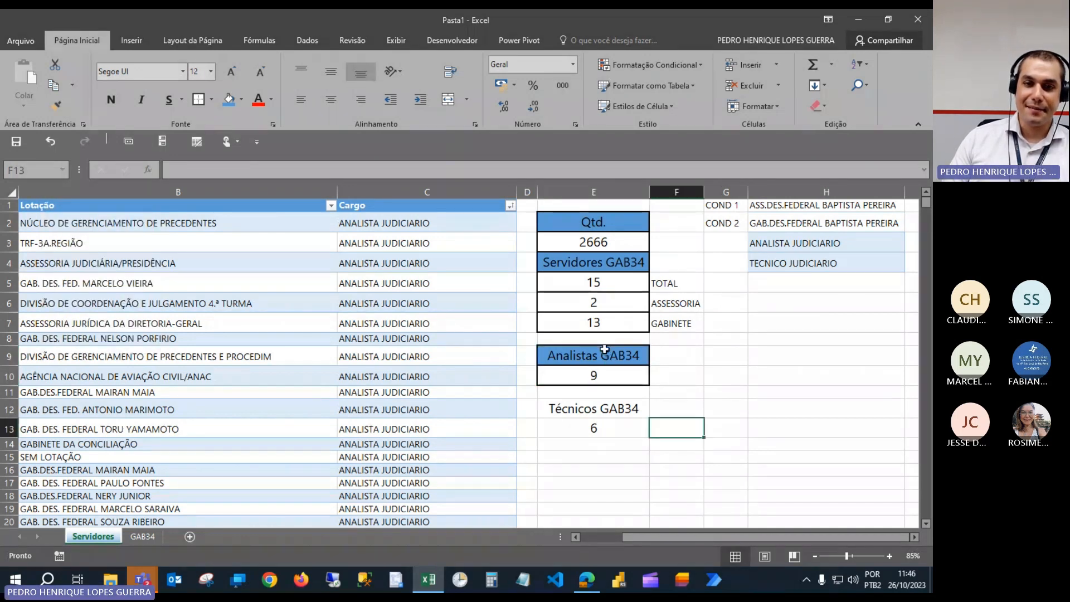
Copy the Qtd. block's formatting onto Técnicos GAB34 in E12:E13 and move the Qtd. block up to E1:E2.
drag(605, 223, 609, 241)
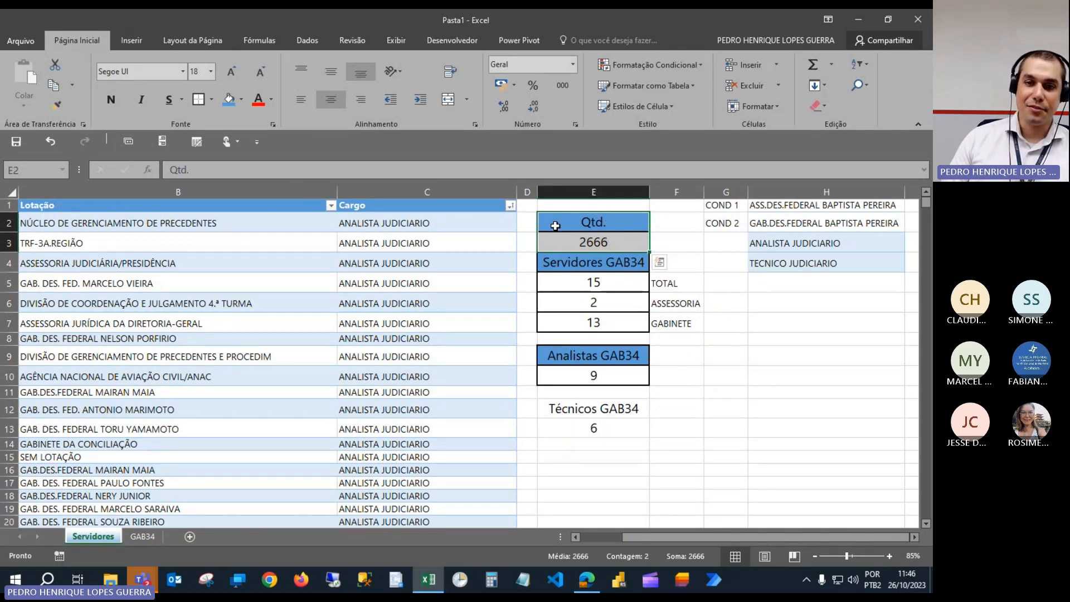
click(54, 106)
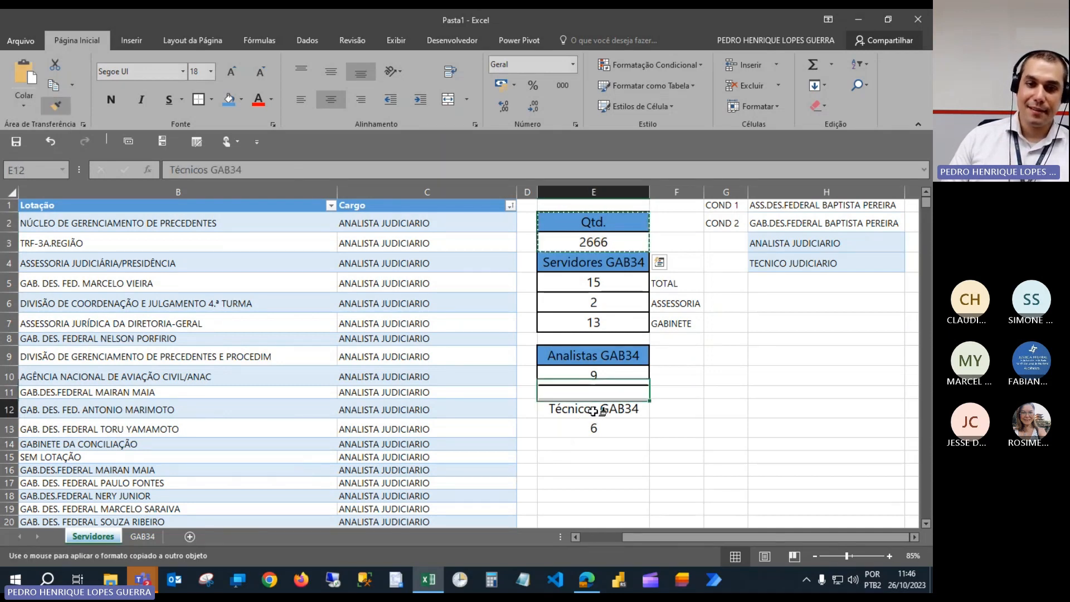
drag(594, 411, 594, 427)
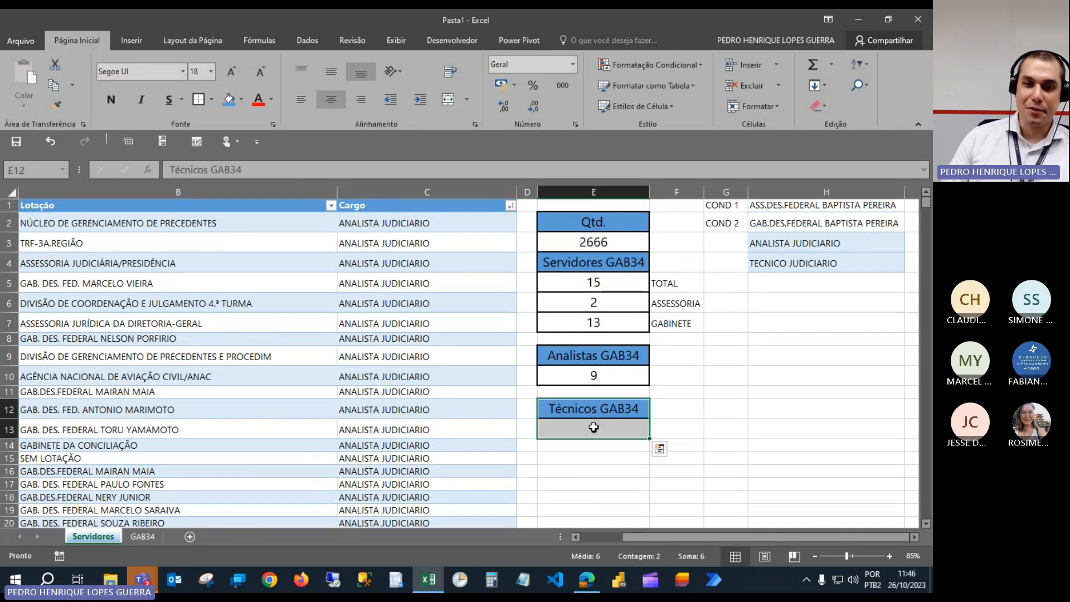
mouse_move(593, 222)
mouse_down()
mouse_move(595, 234)
mouse_move(594, 202)
mouse_up()
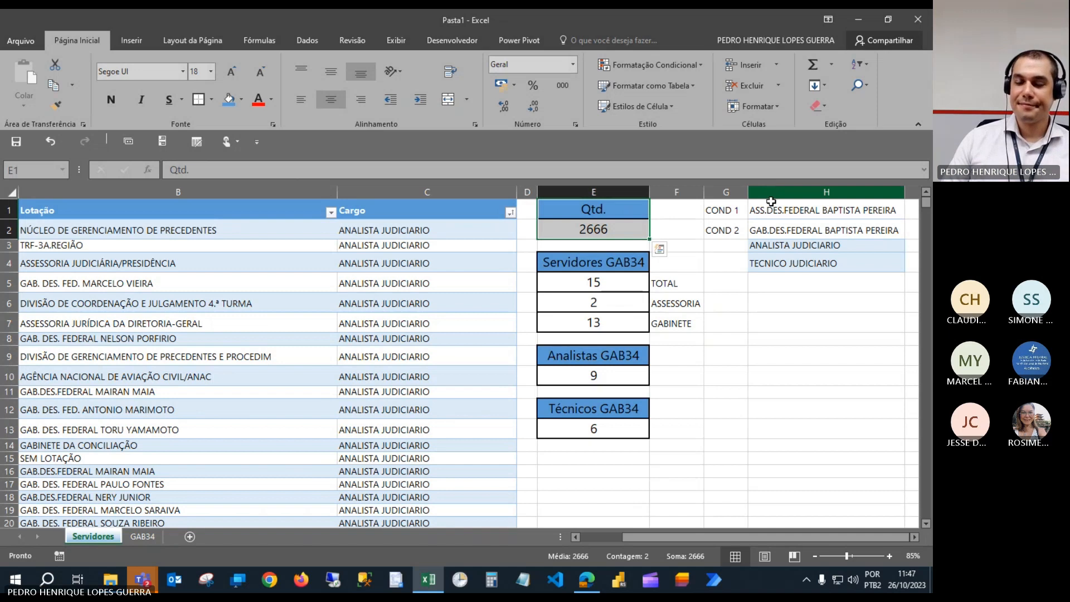
Review the criterion in H3 and the formulas behind the Analistas, Técnicos, Servidores GAB34 and Qtd. counts.
click(785, 245)
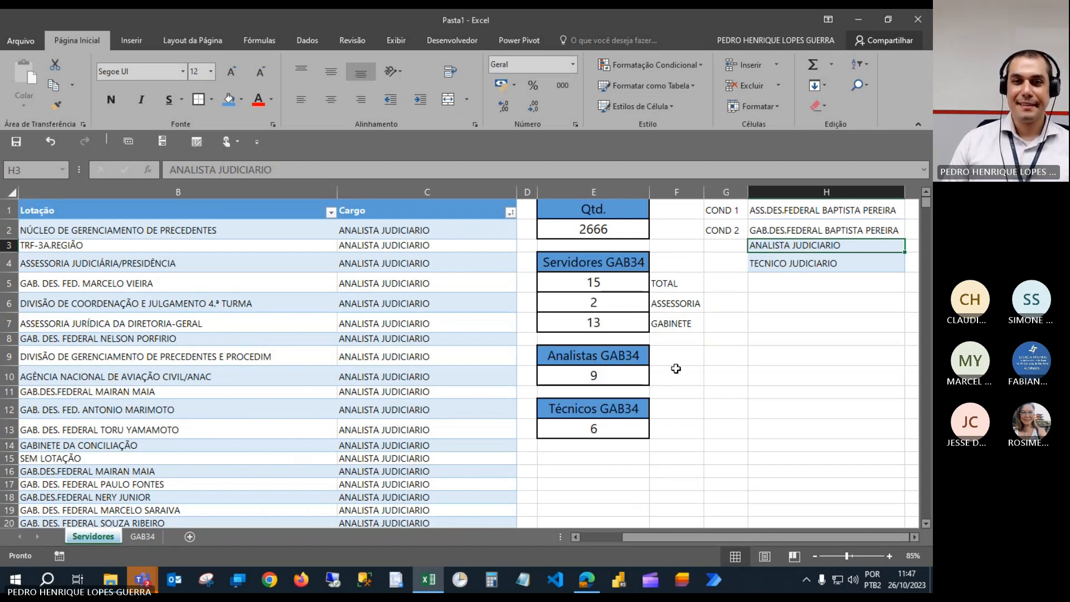
click(625, 374)
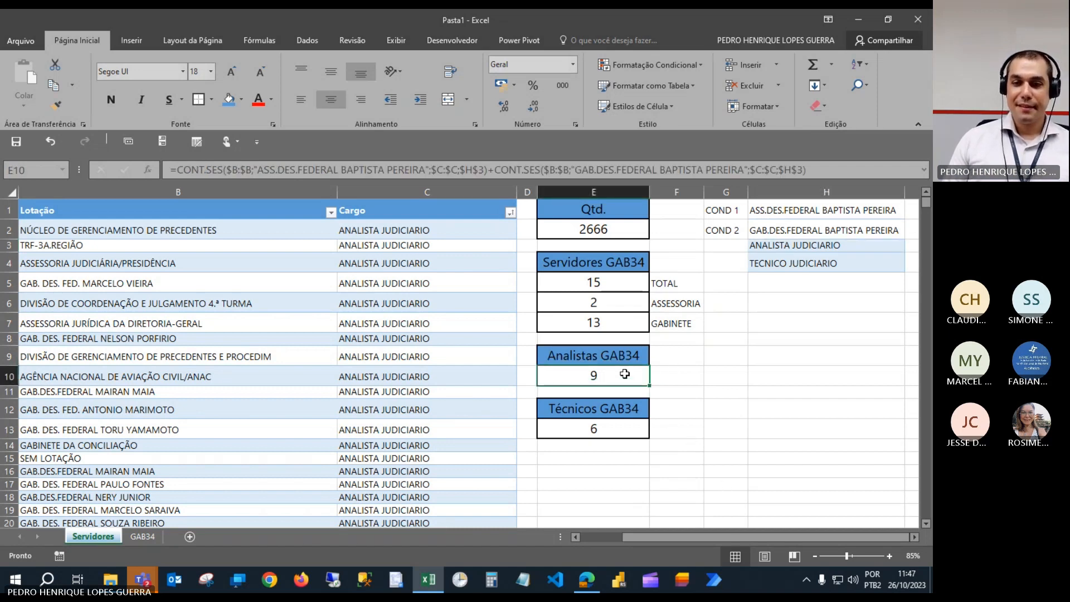
click(619, 421)
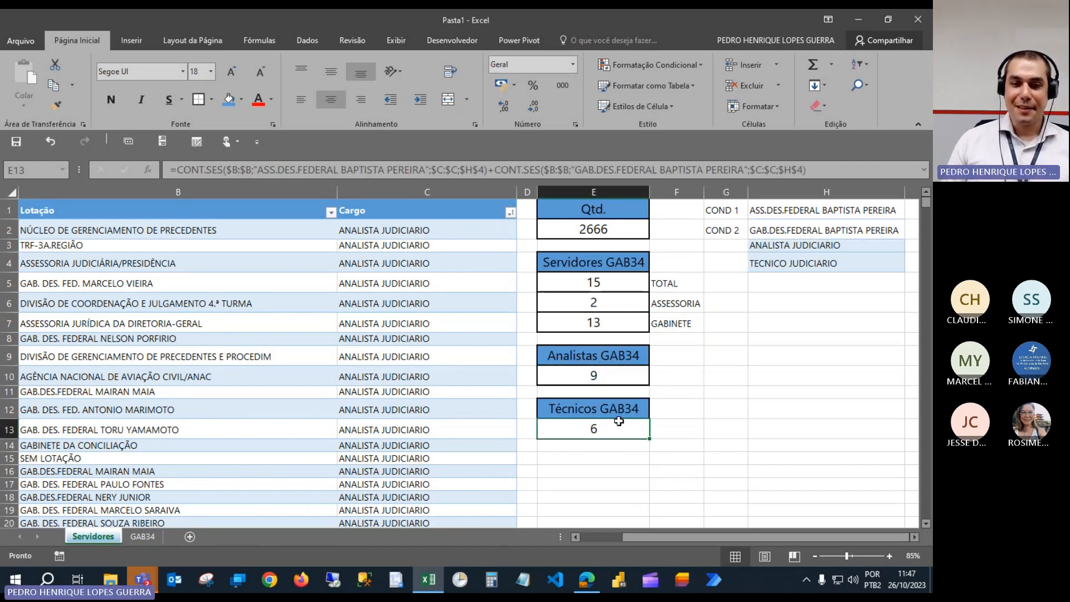
click(607, 324)
click(600, 303)
click(592, 282)
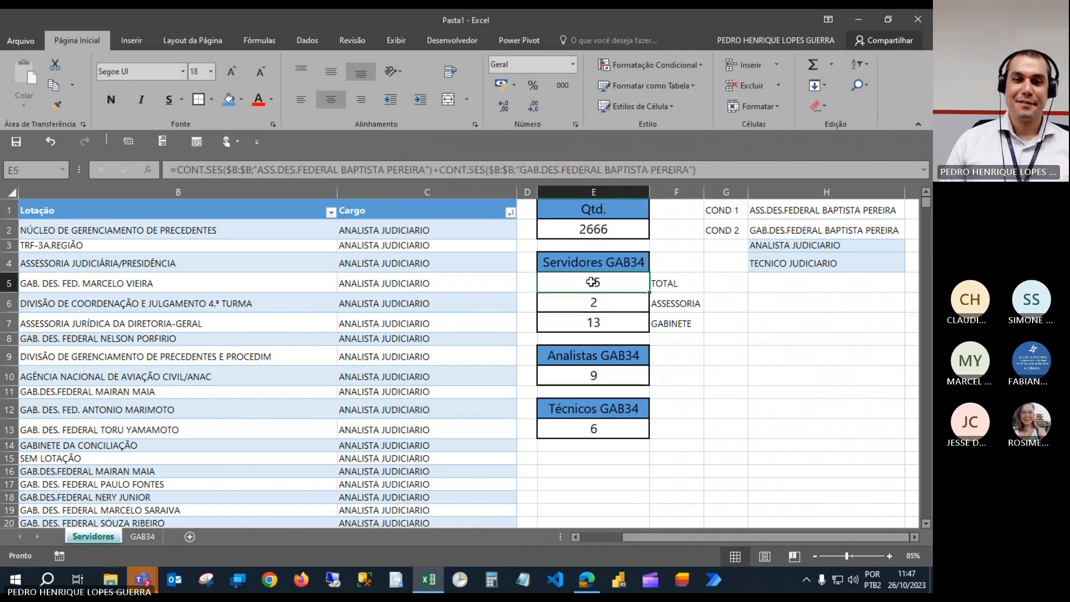
click(593, 229)
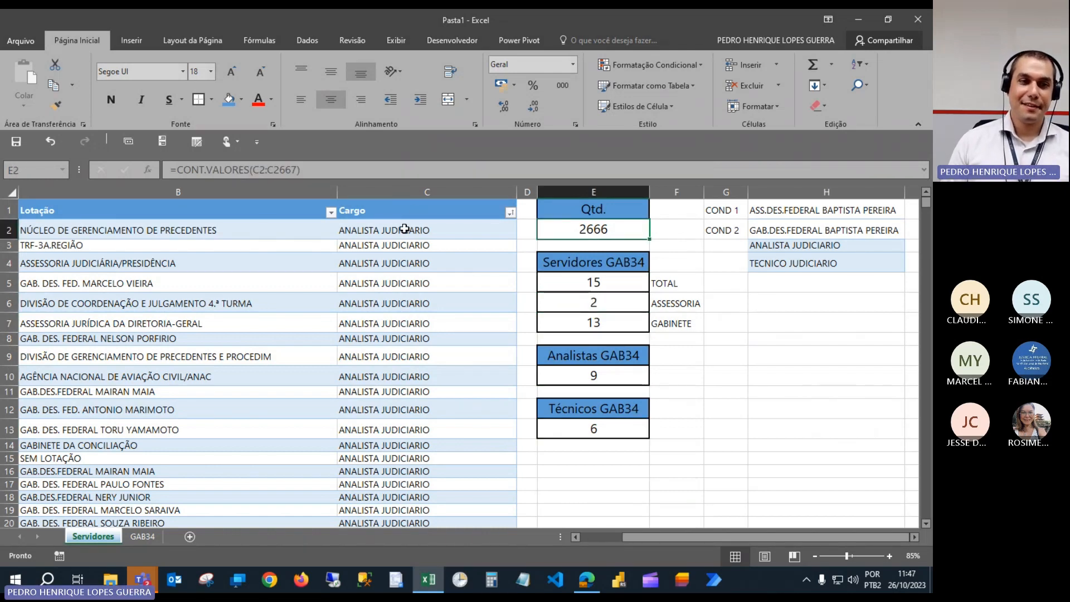
Filter the Lotação column by the GAB34 judge's surname to check the counts against the matching staff rows.
key(ctrl+Home)
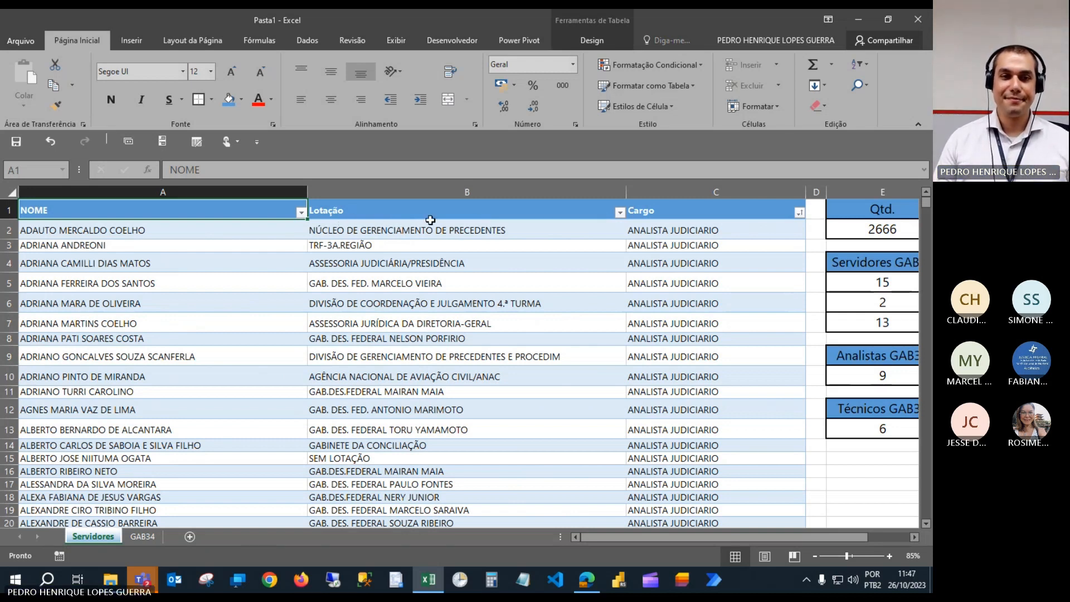
click(621, 213)
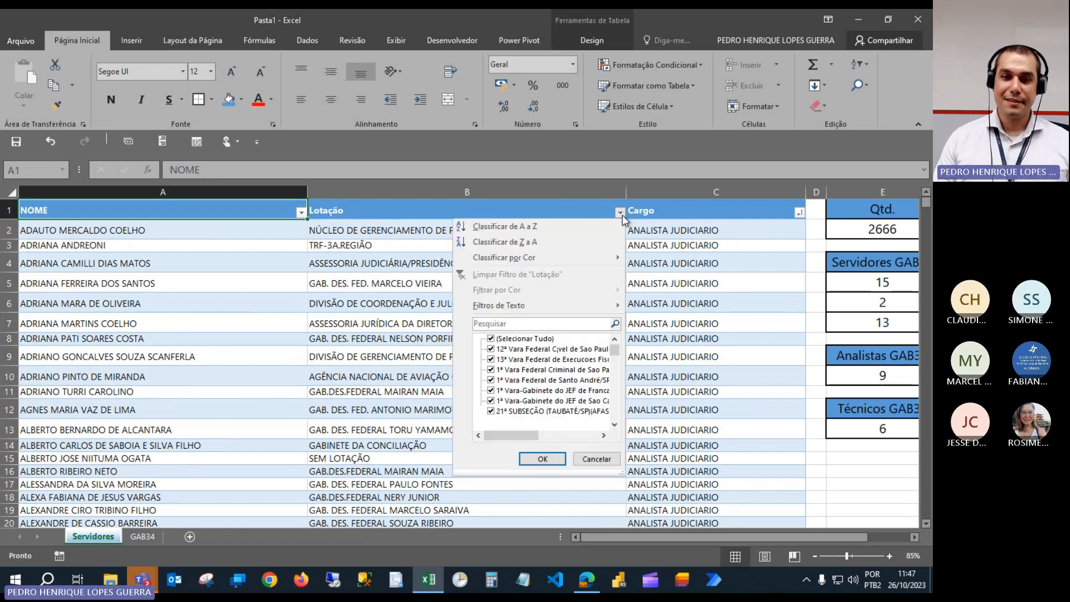
click(521, 338)
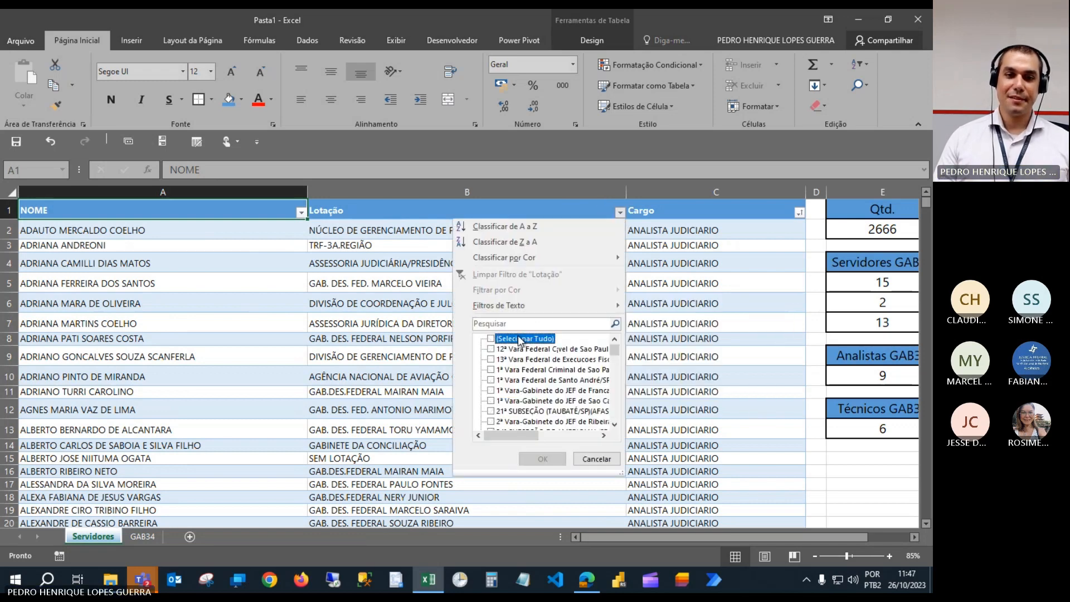
click(502, 324)
text(B)
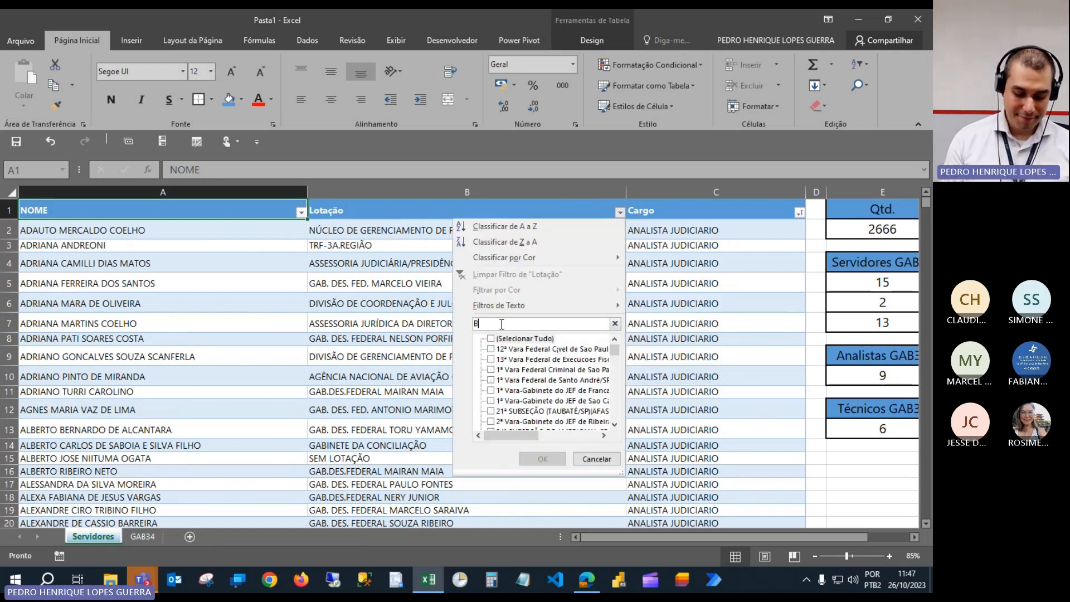
text(APTIS)
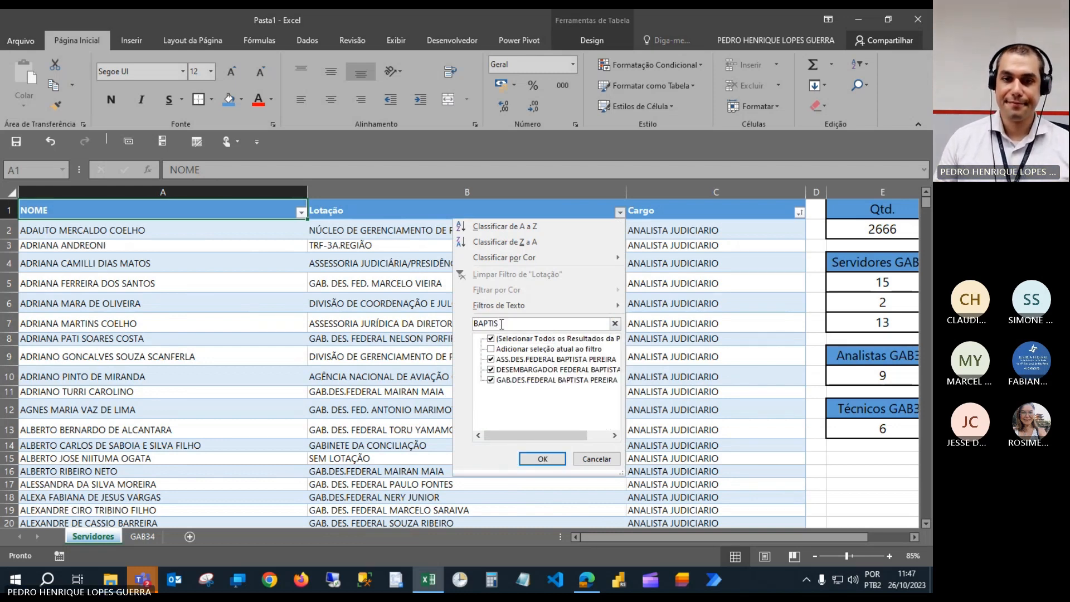
click(546, 458)
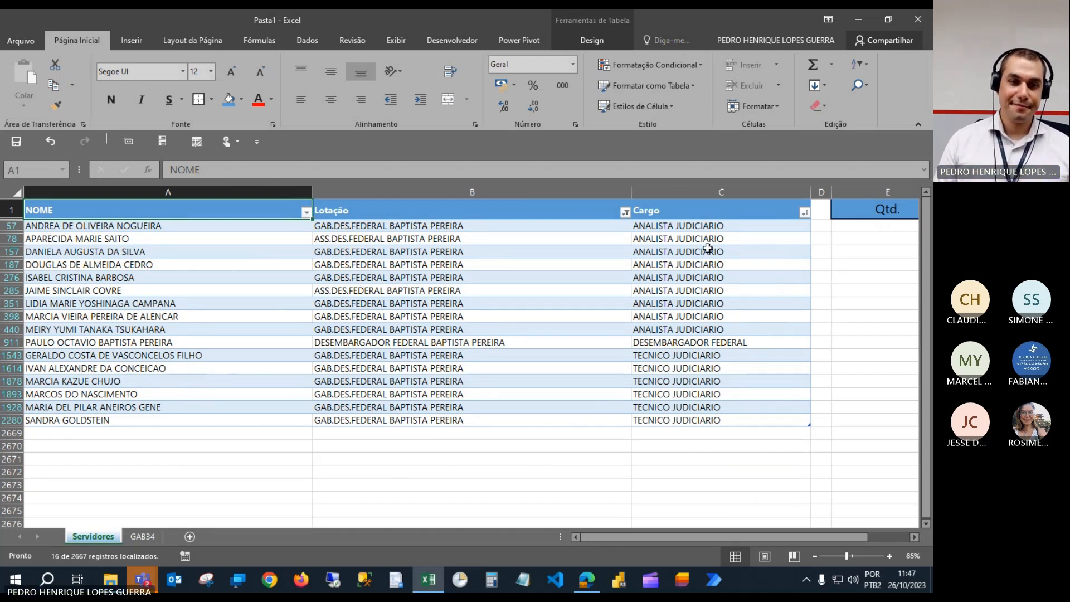
click(626, 213)
click(614, 224)
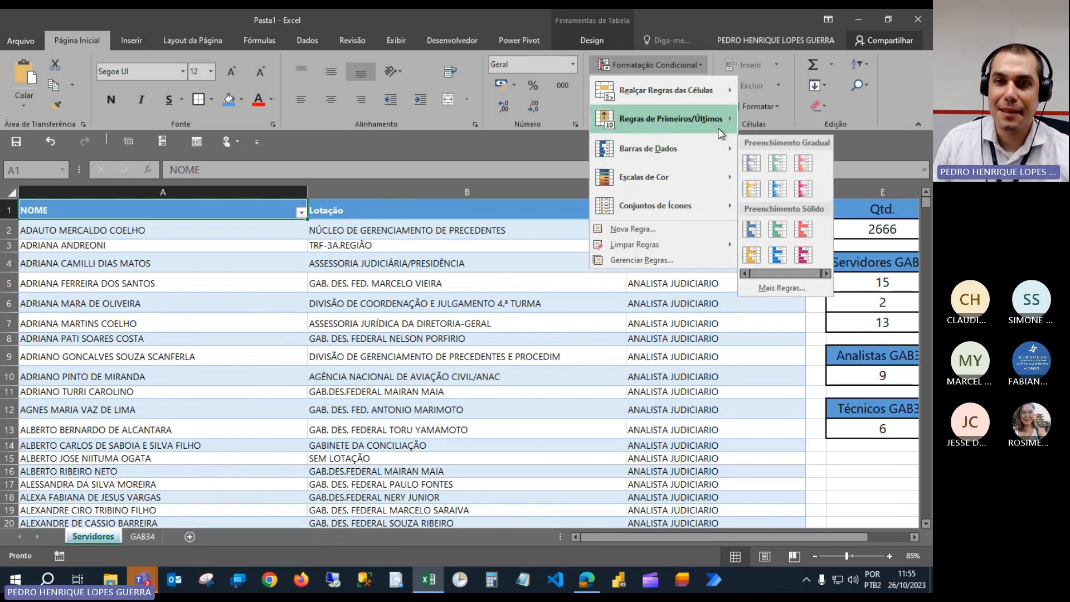
Start an equal-to cell highlighting rule on A1 with a custom format using a white, bold font.
mouse_move(718, 105)
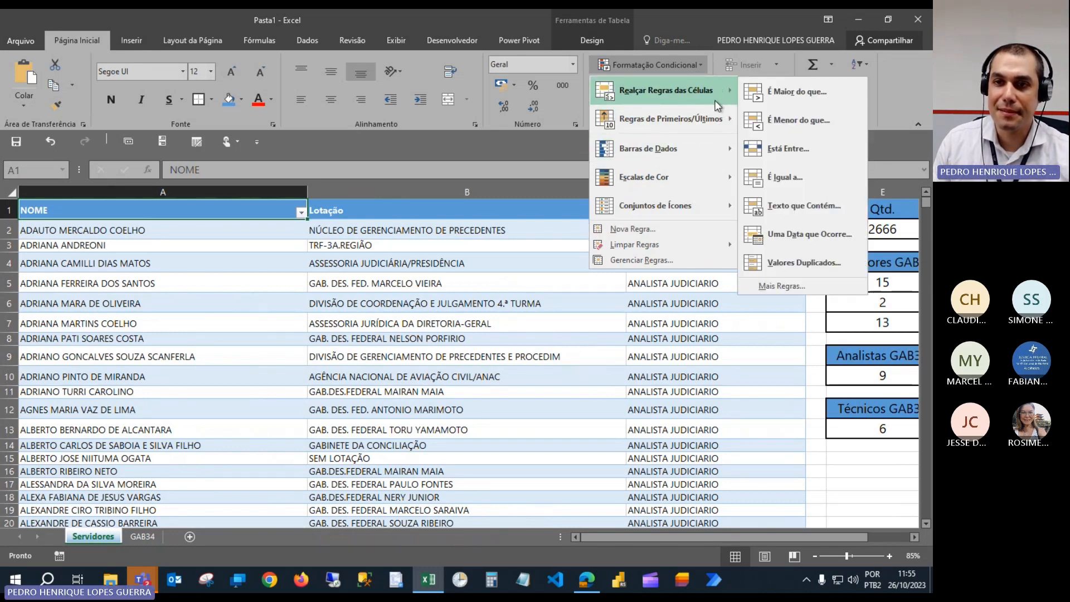
click(807, 177)
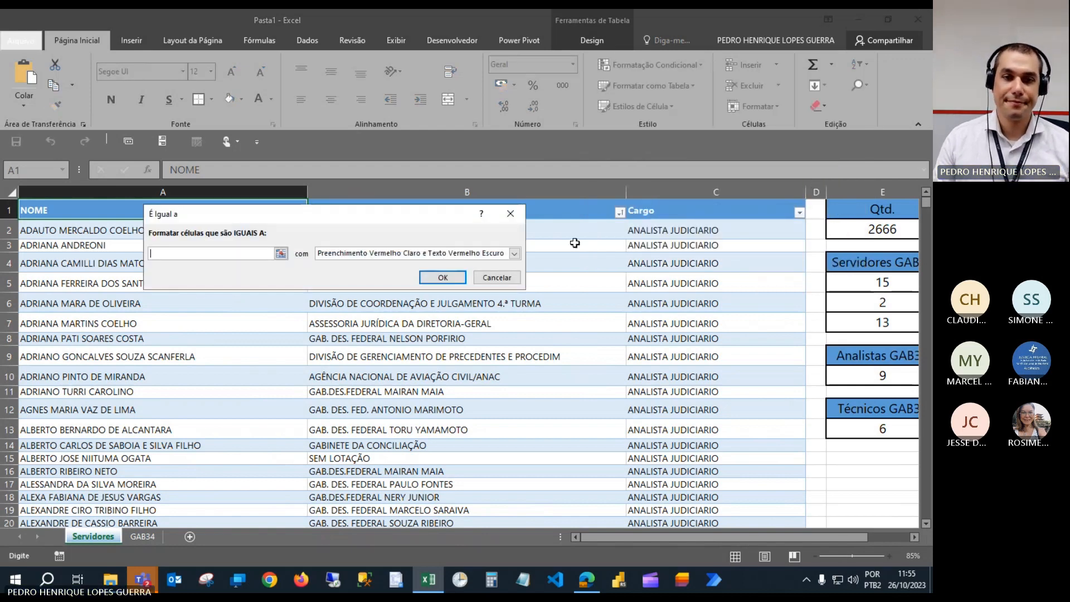
click(515, 253)
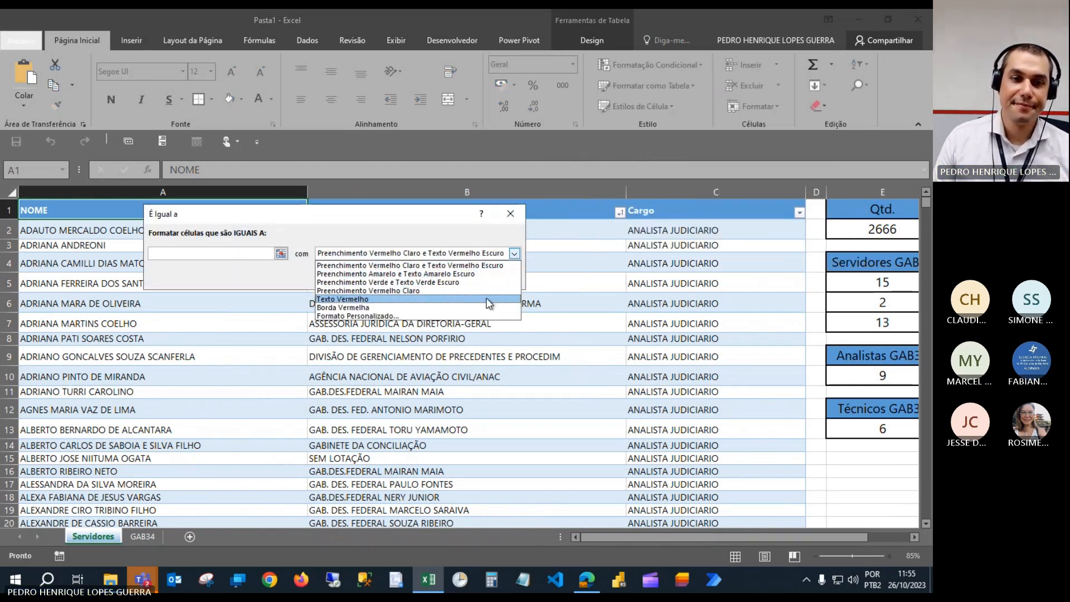
click(481, 315)
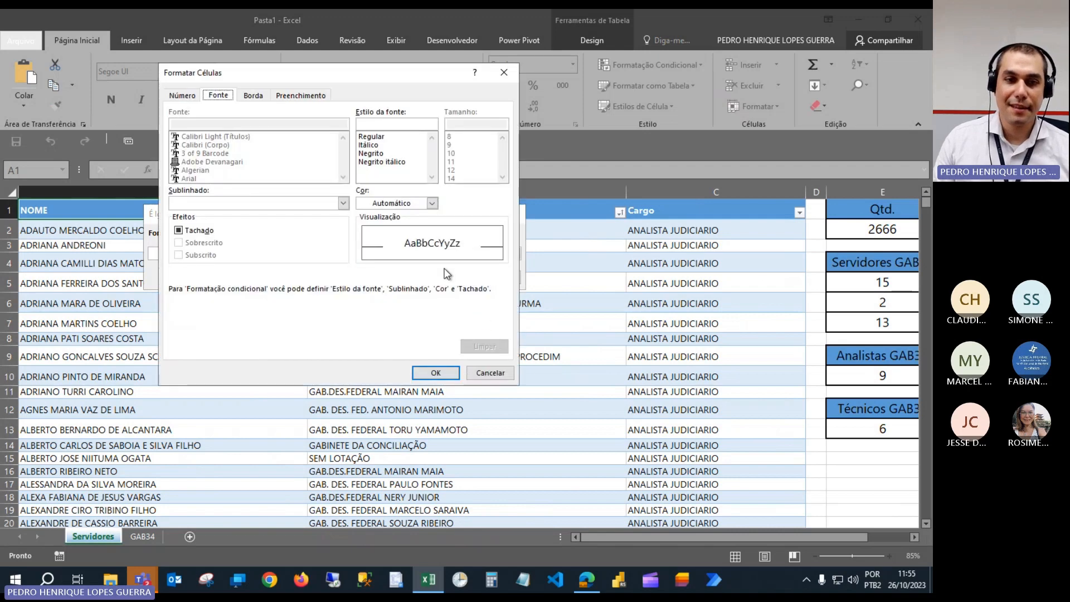
click(432, 203)
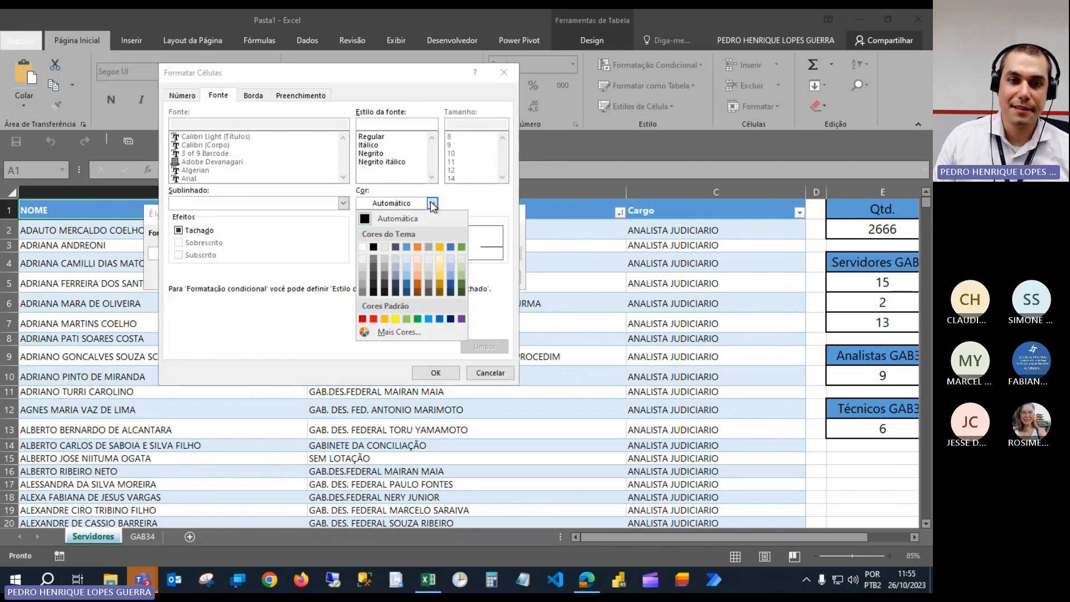
click(366, 248)
click(371, 153)
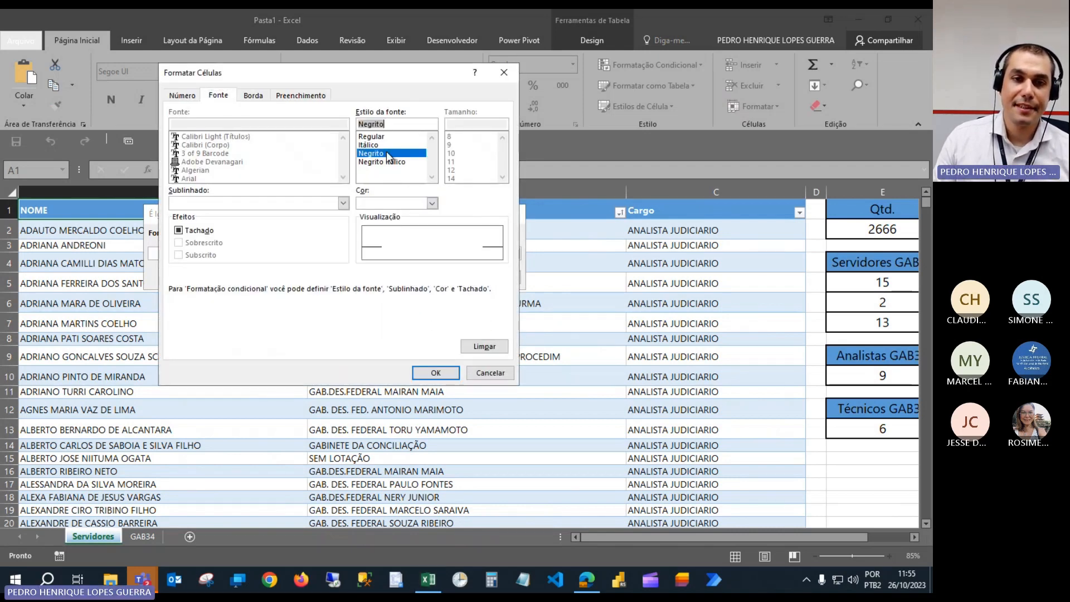
Add a dark navy blue fill to the rule's custom format, reselect white as the font colour and accept the format.
click(301, 95)
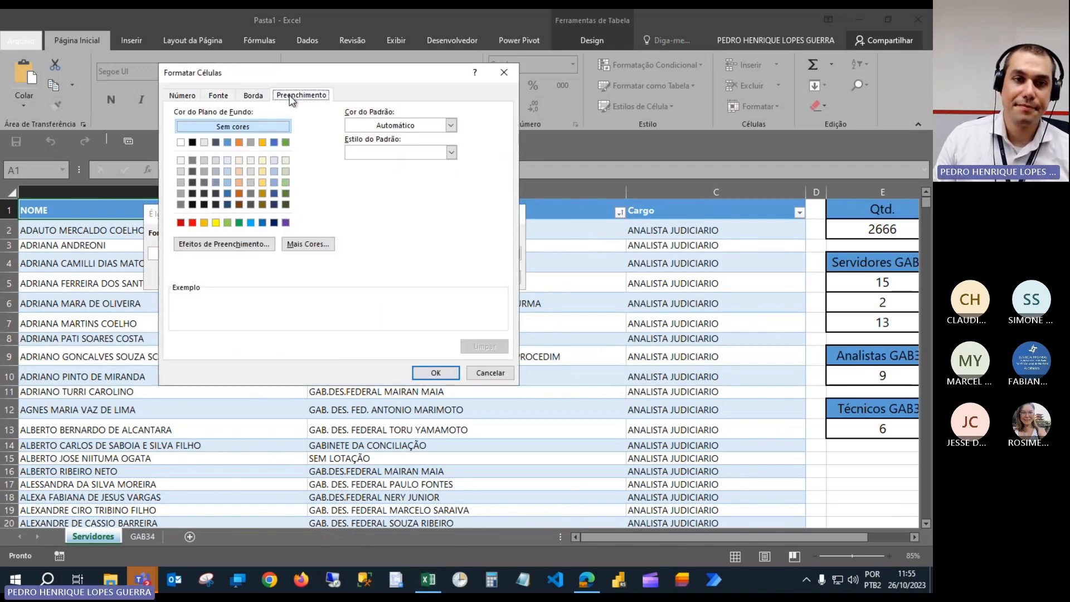
click(273, 224)
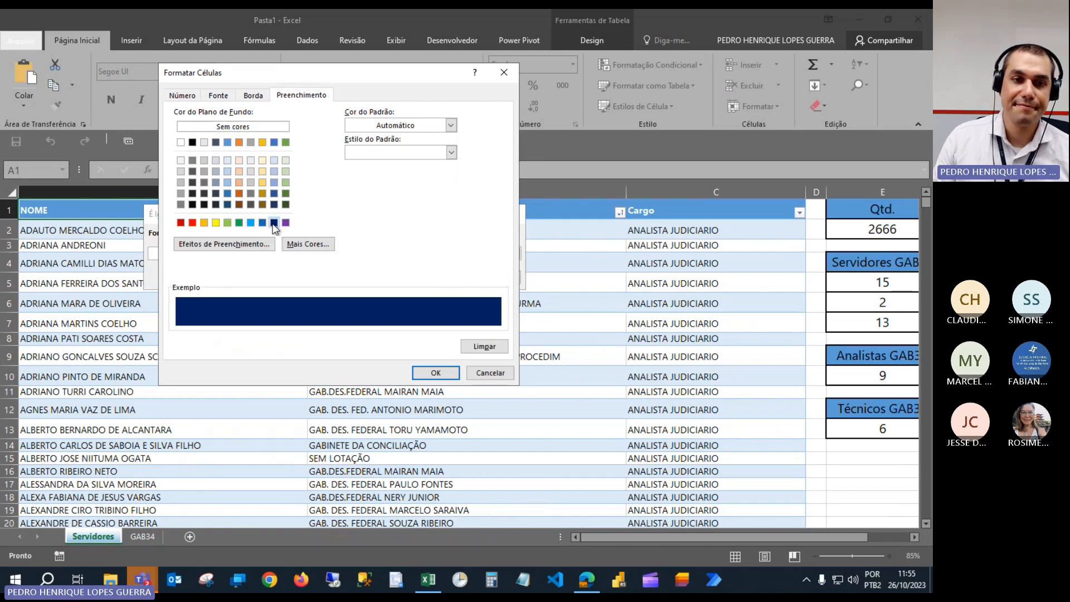
click(222, 96)
click(432, 204)
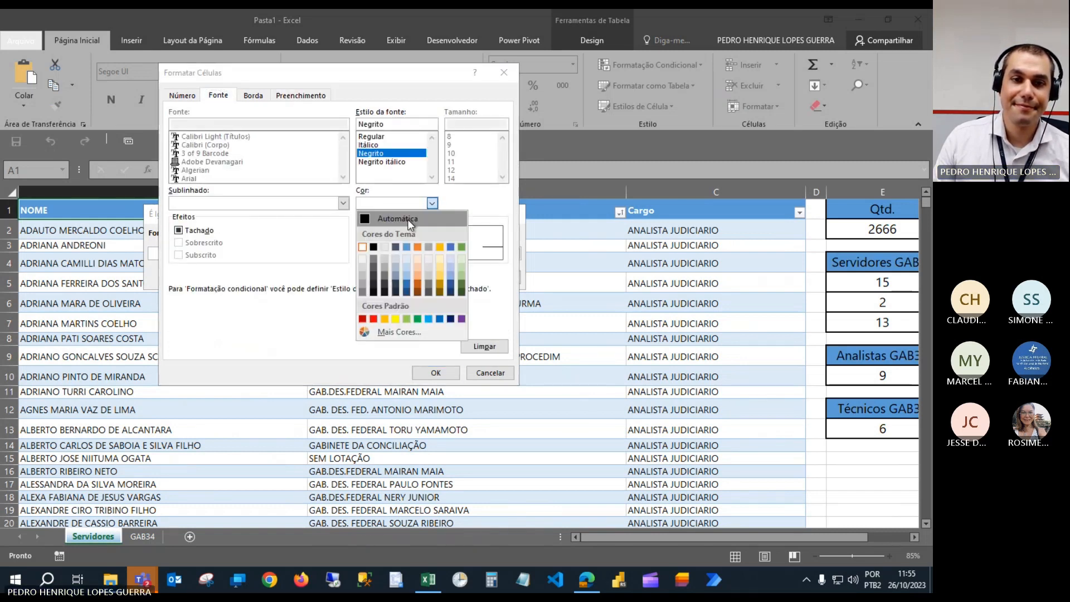
click(371, 243)
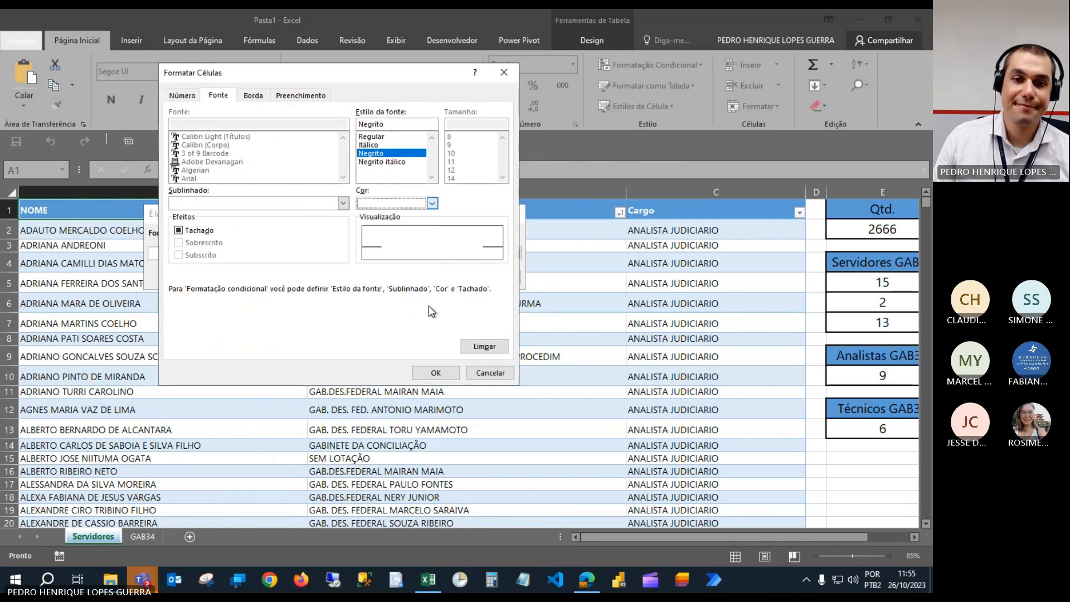
click(431, 373)
Set the rule to match cells equal to DESEMBARGADOR FEDERAL and apply it.
click(259, 254)
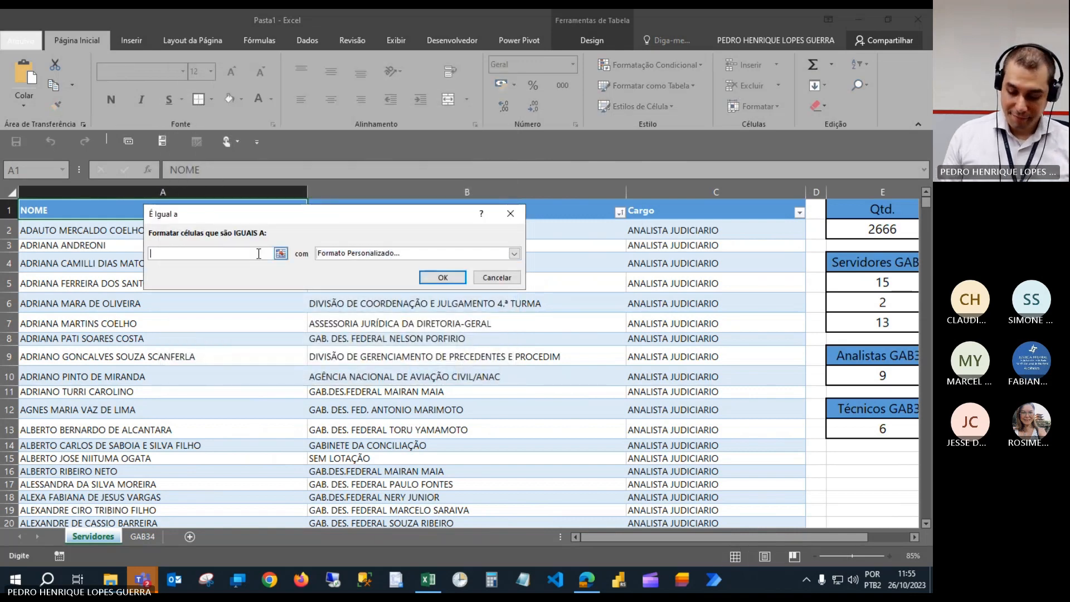
text(DESE)
text(MB)
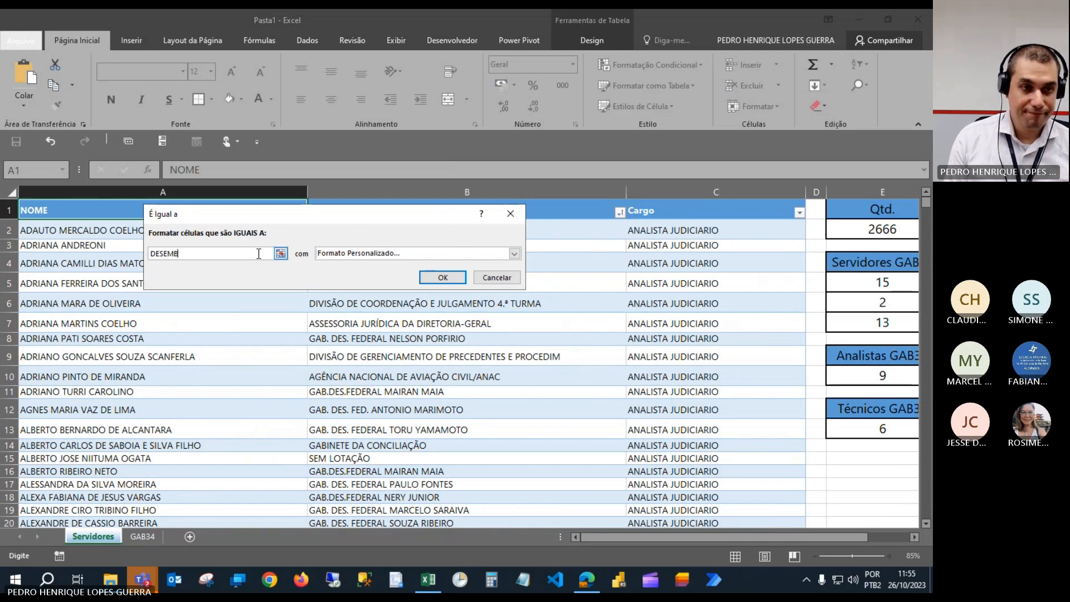
text(AR)
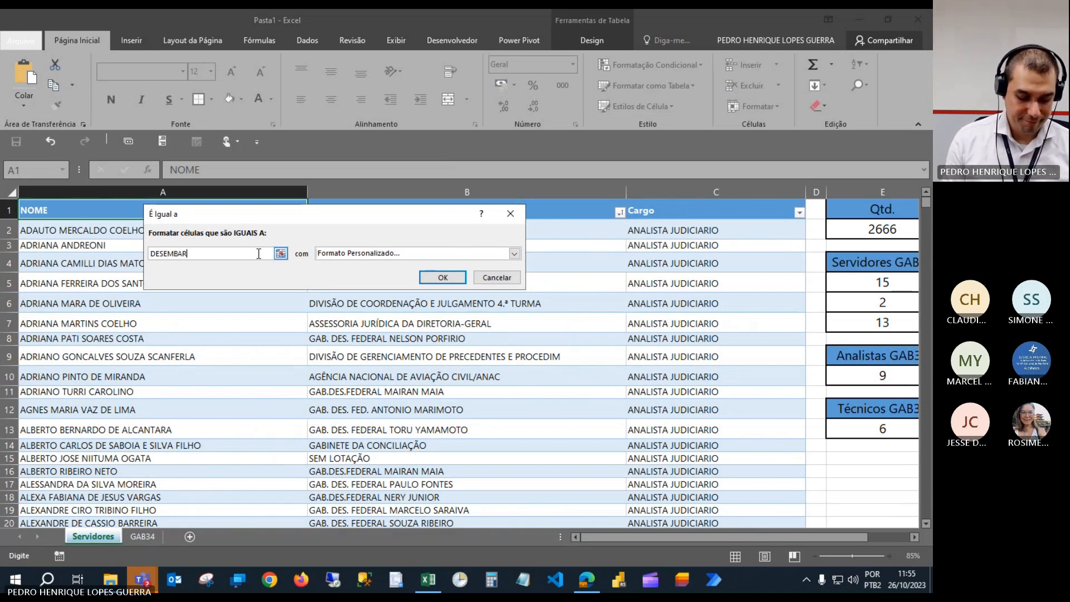
text(GADOR FEDERA)
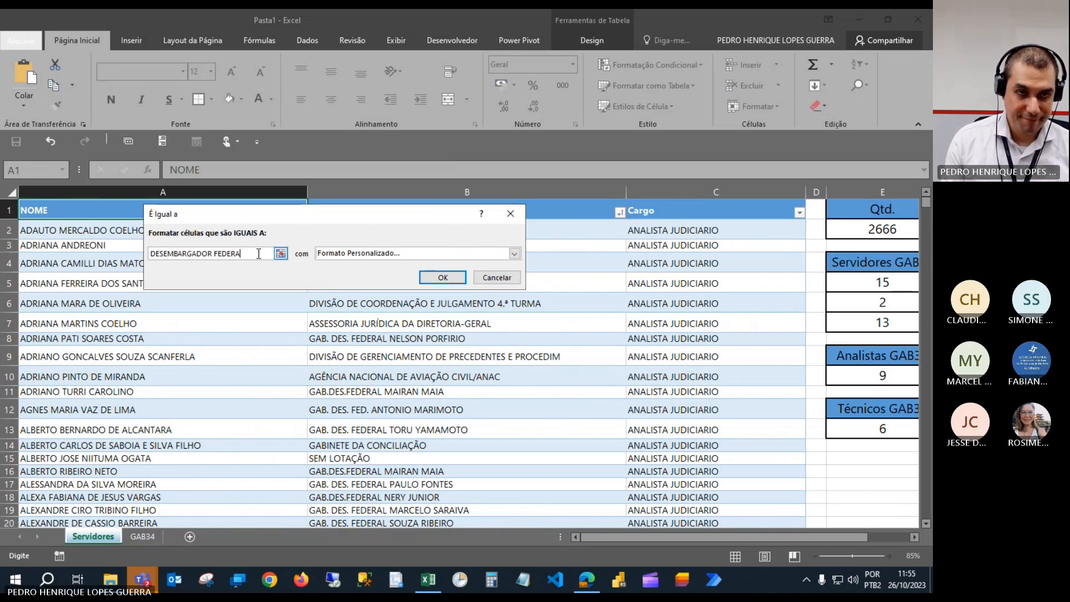
text(L)
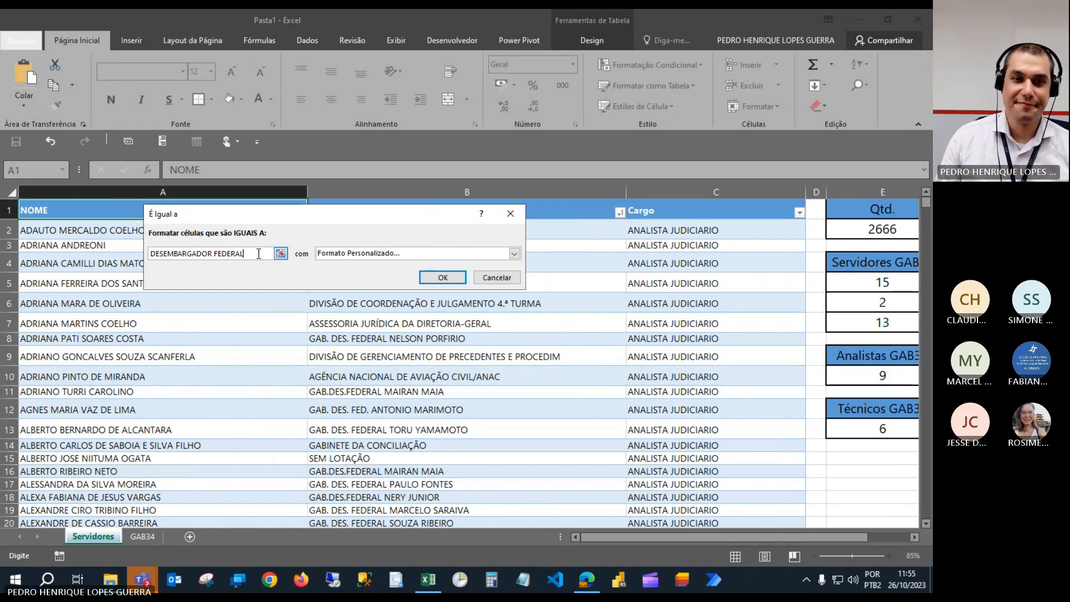
click(441, 277)
Find the DESEMBARGADOR FEDERAL entry in C157 and inspect its exact text against the rule's criterion.
scroll(660, 327, down, 20)
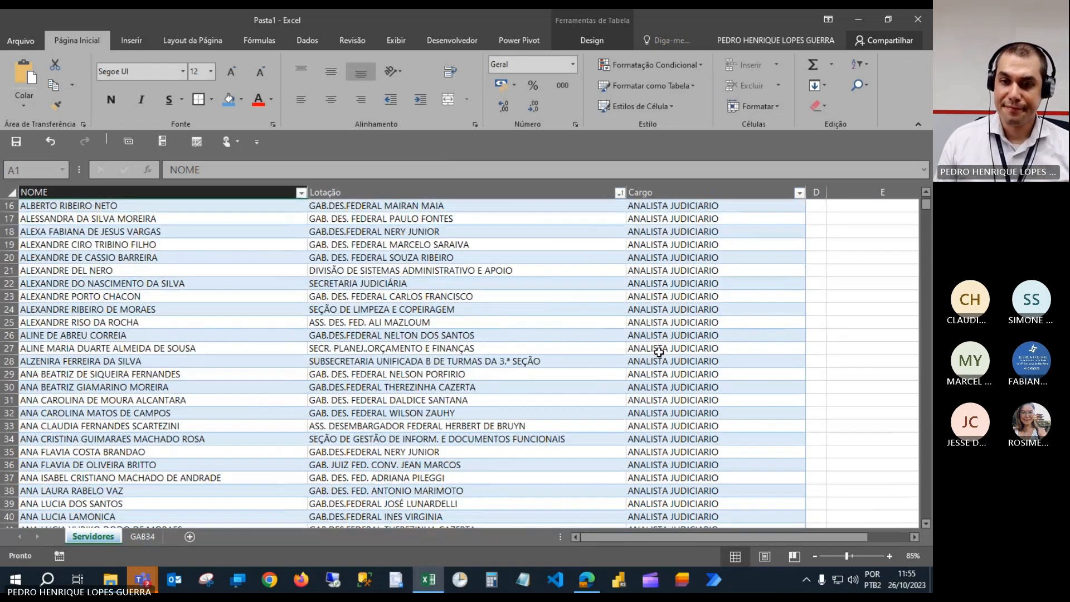
scroll(659, 352, down, 12)
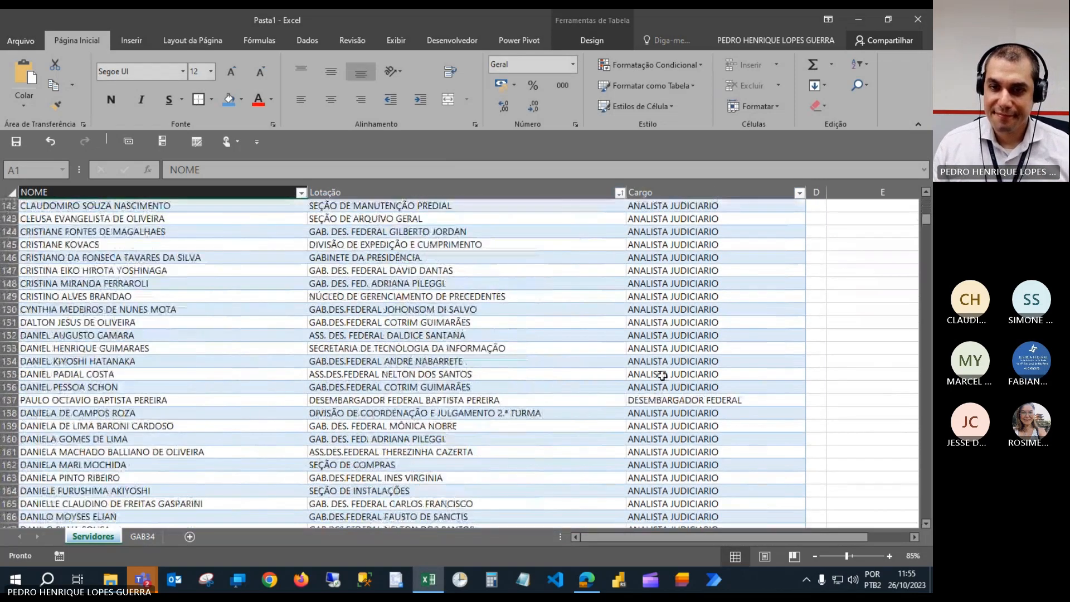
click(684, 397)
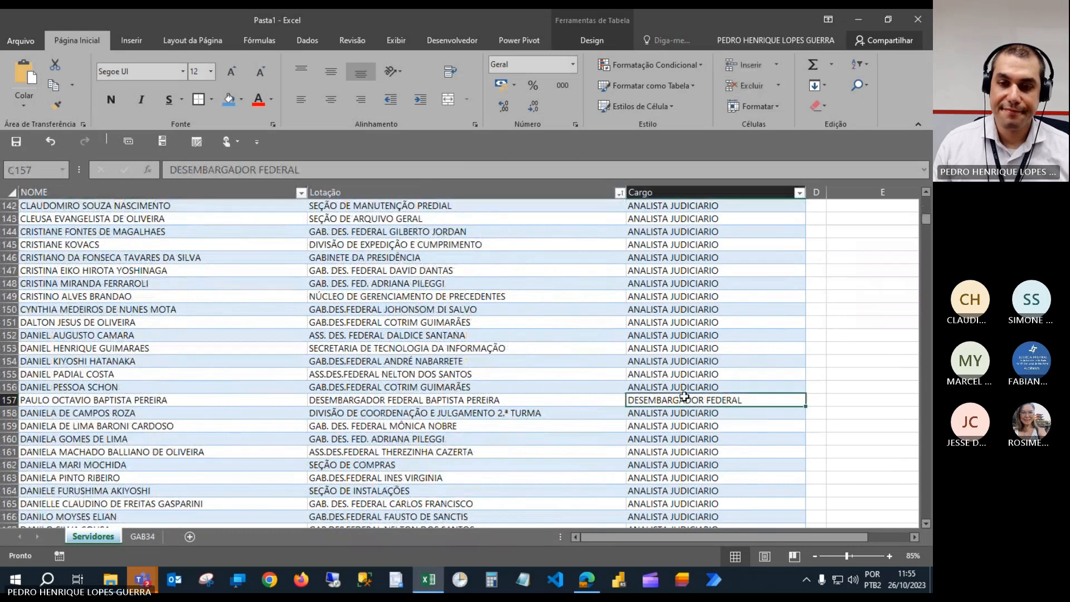
click(337, 176)
key(ctrl+a)
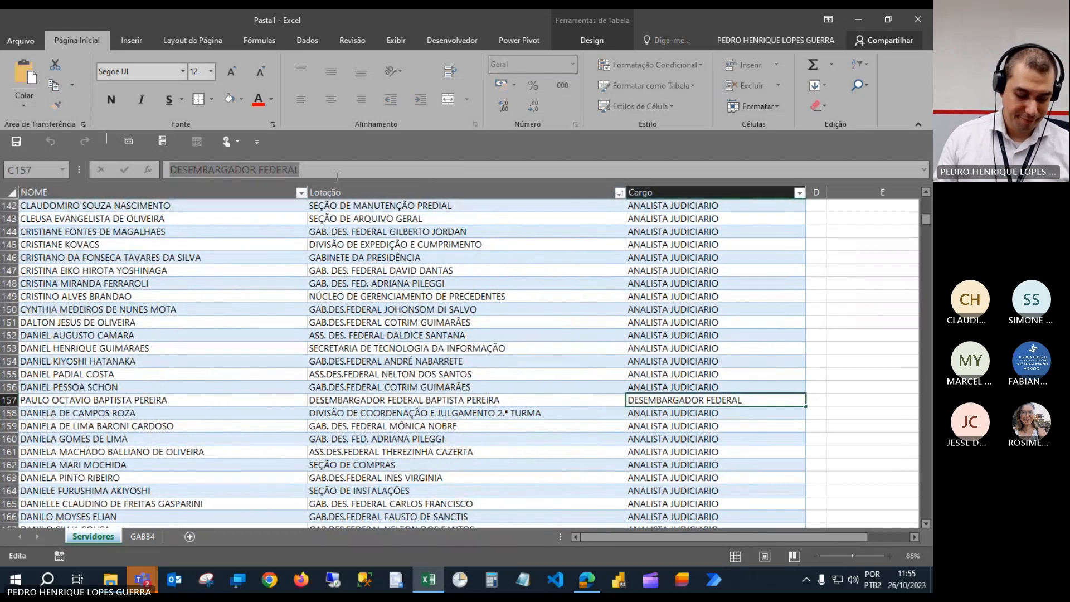
Change the applied range of the DESEMBARGADOR FEDERAL conditional formatting rule to columns A through C (=$A:$C).
click(637, 179)
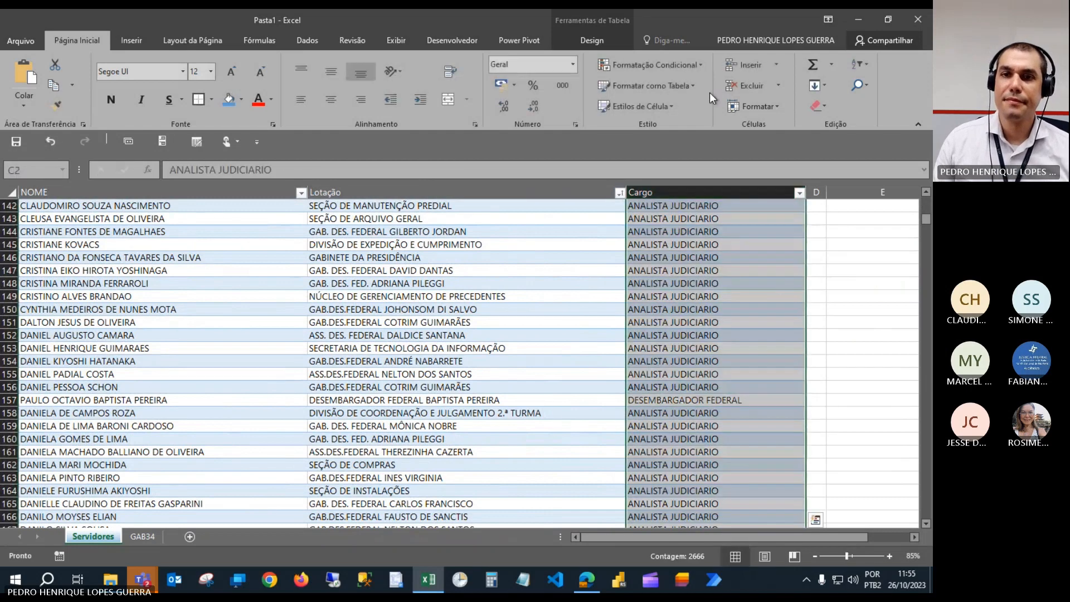
click(705, 67)
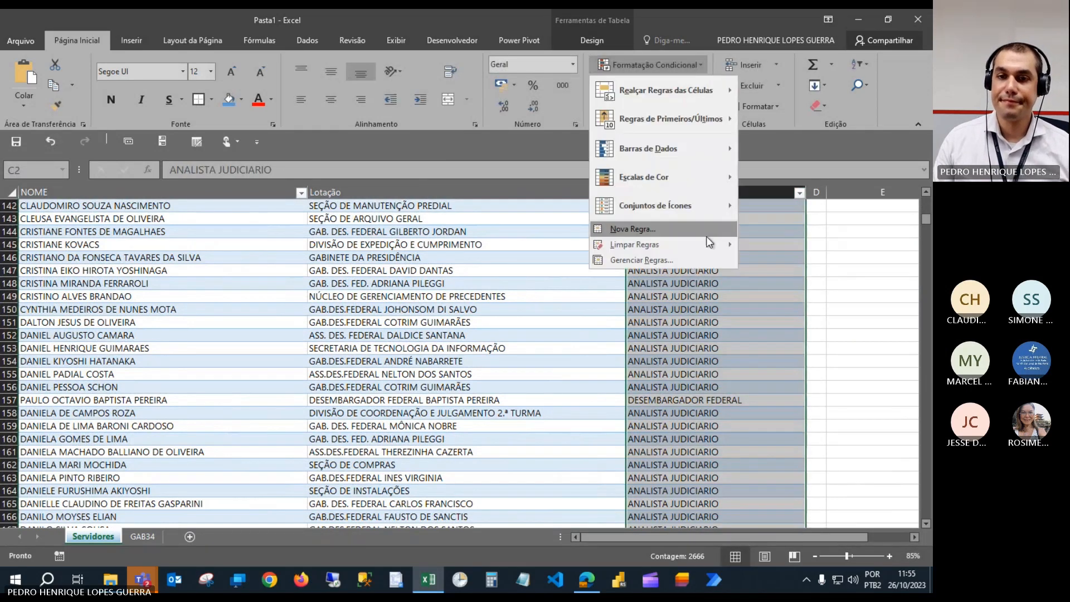
click(674, 260)
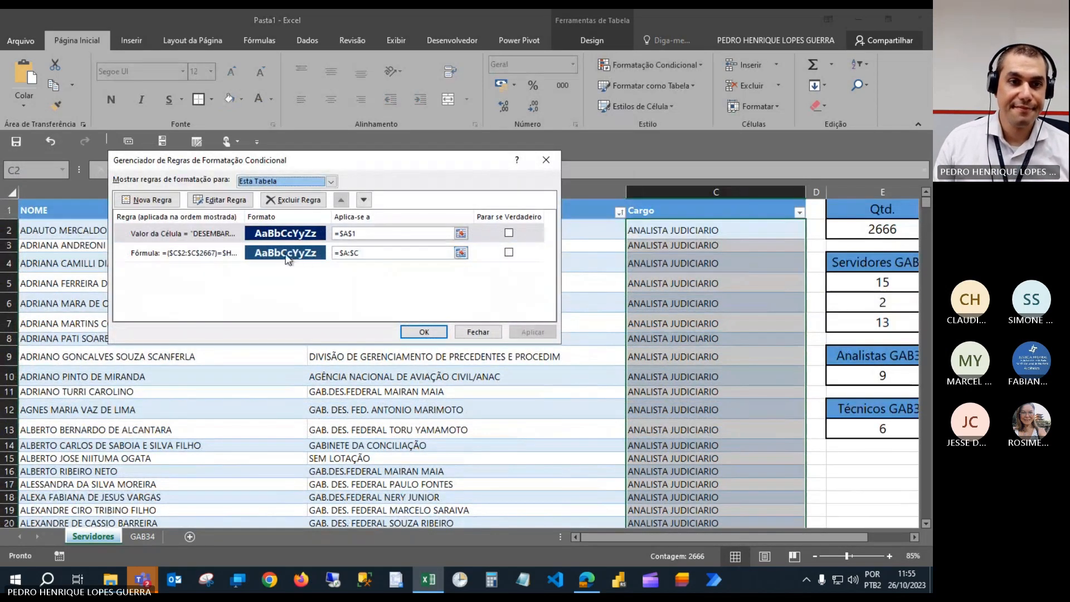
click(419, 236)
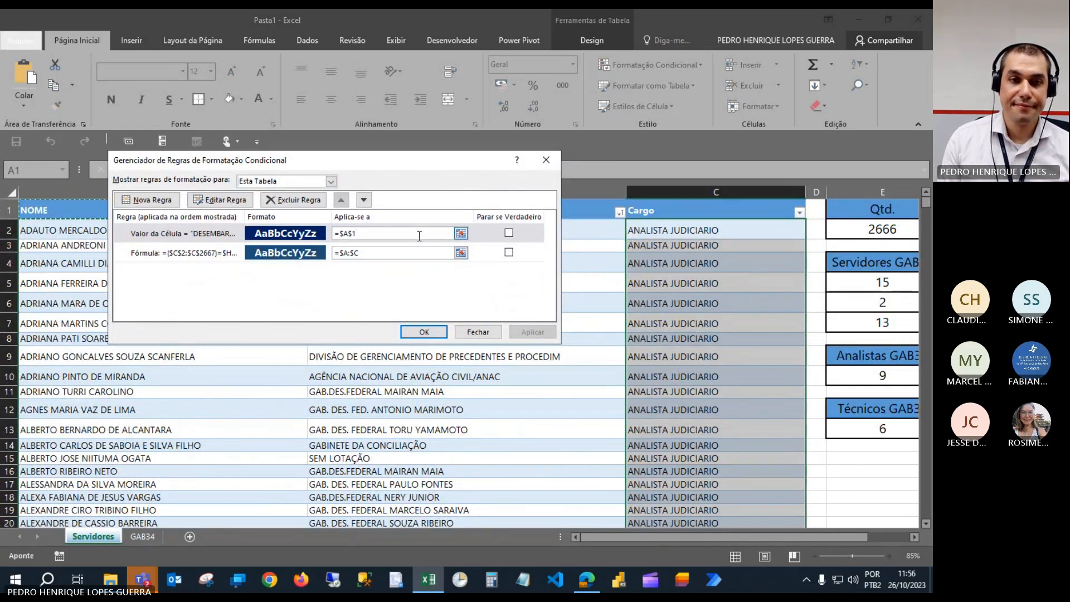
key(BackSpace)
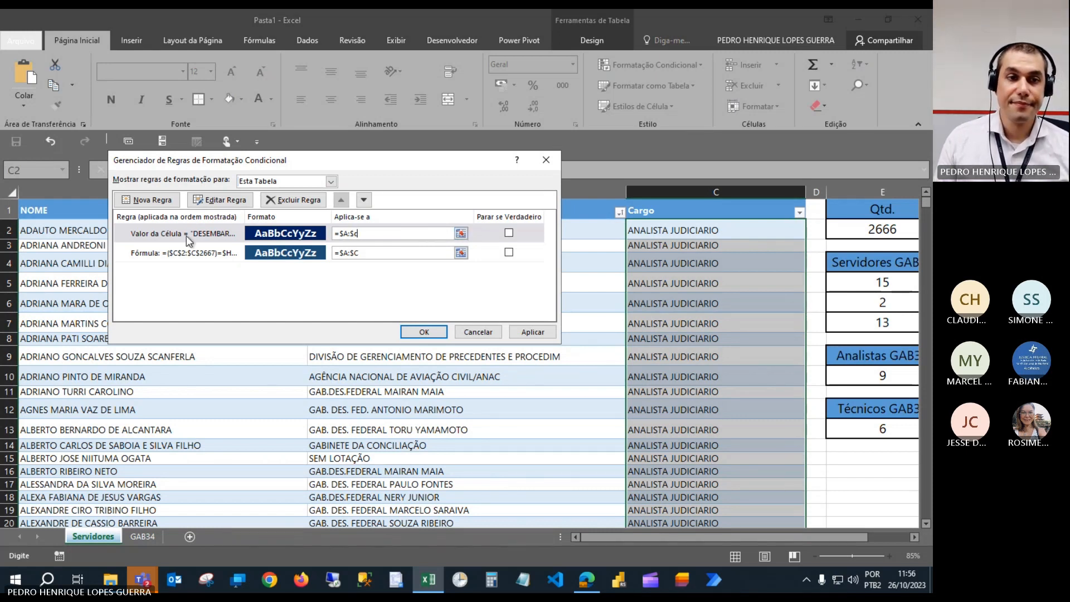
click(438, 336)
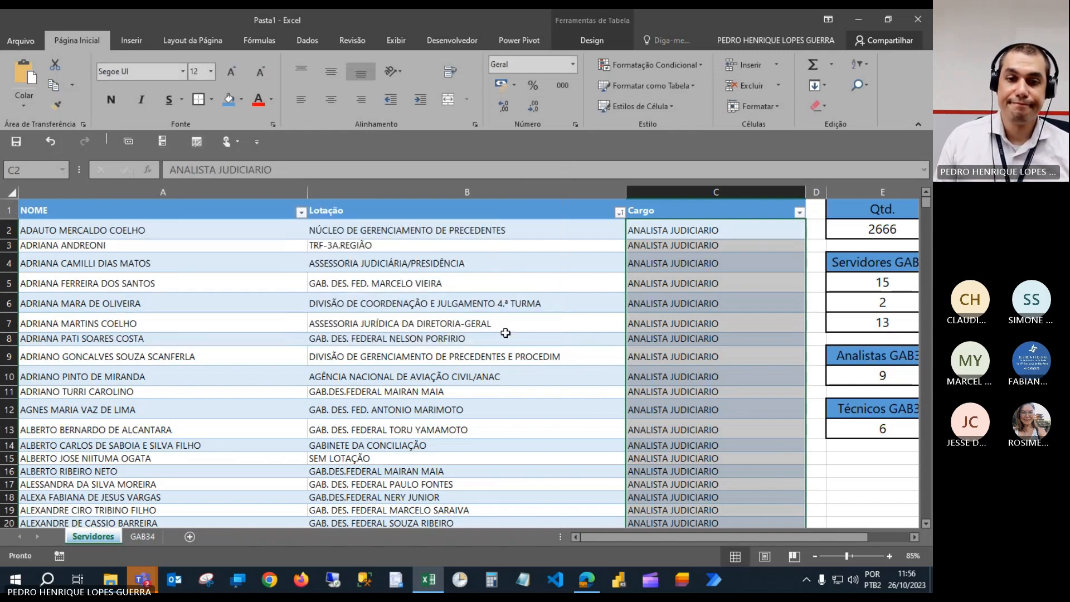
Examine the Cargo column for cells formatted by the DESEMBARGADOR FEDERAL rule, including C157.
scroll(582, 335, down, 20)
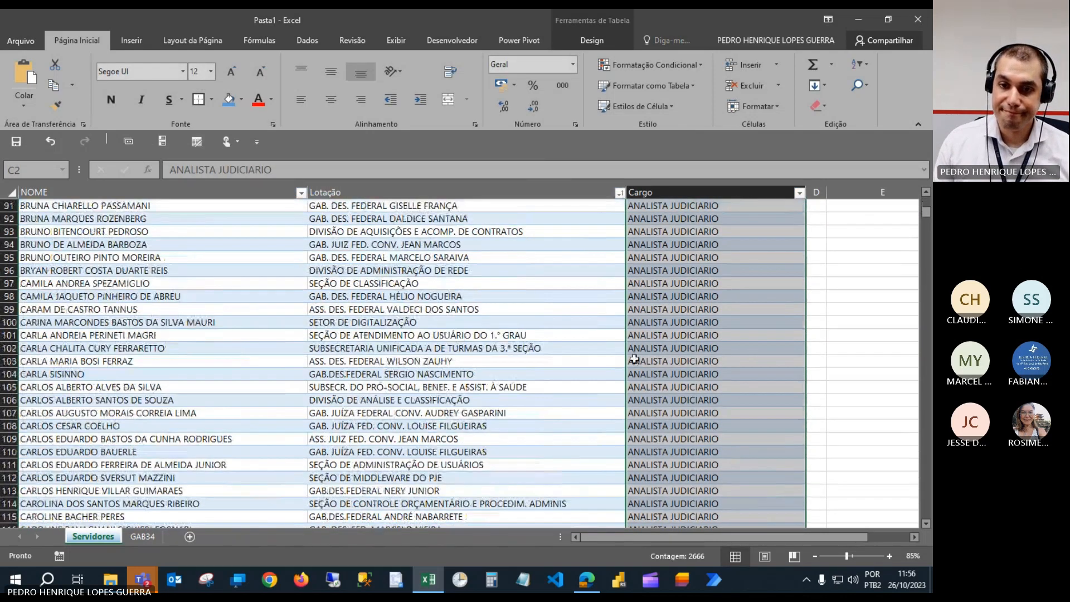
scroll(635, 358, down, 3)
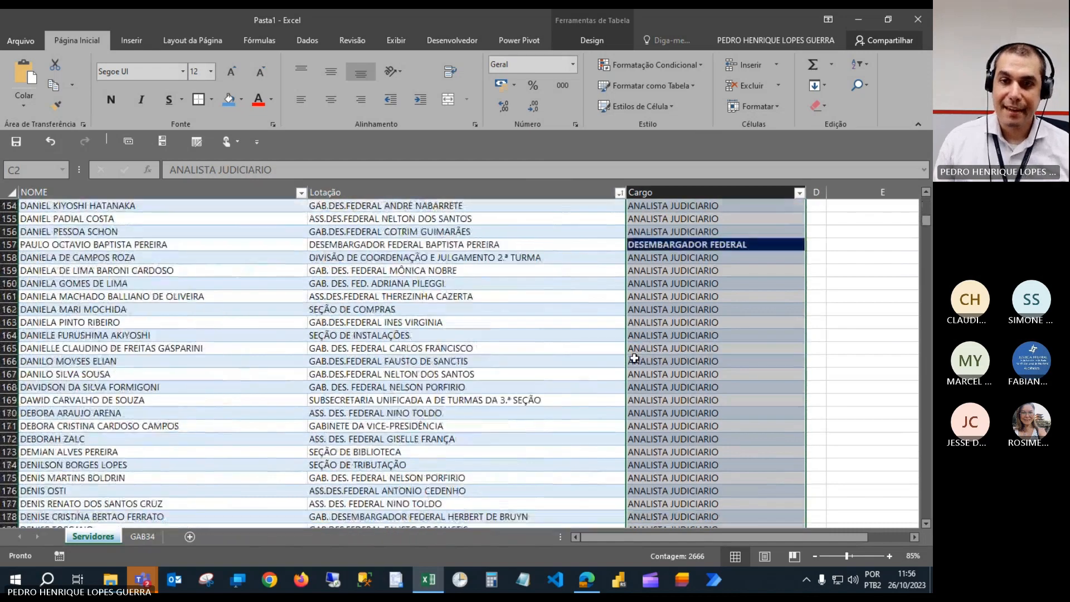
click(687, 247)
scroll(687, 247, up, 1)
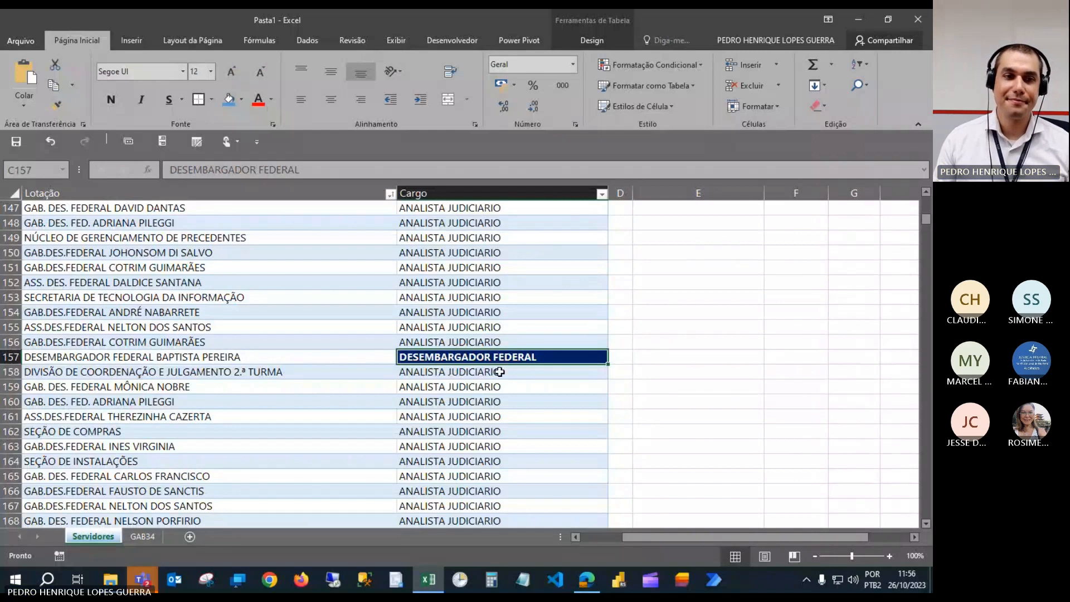
scroll(499, 372, down, 5)
scroll(496, 371, up, 5)
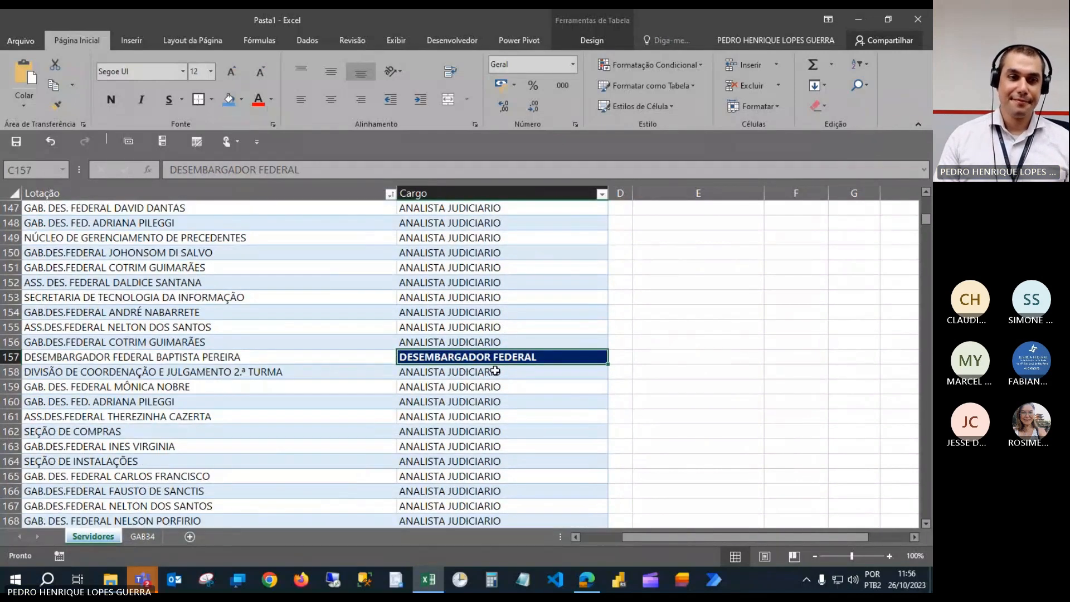
scroll(485, 478, down, 20)
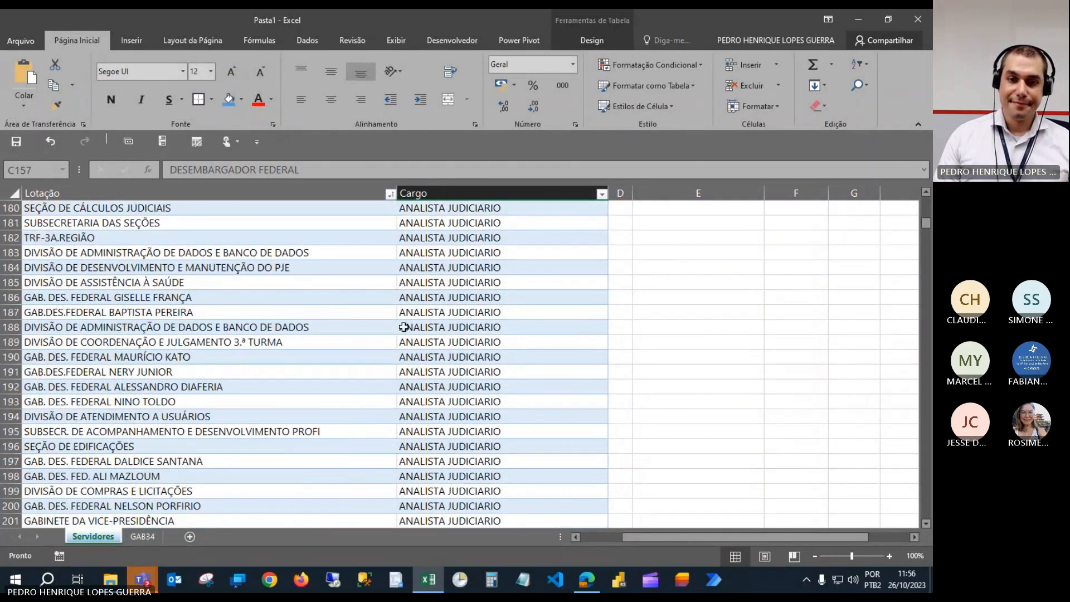
scroll(485, 478, down, 20)
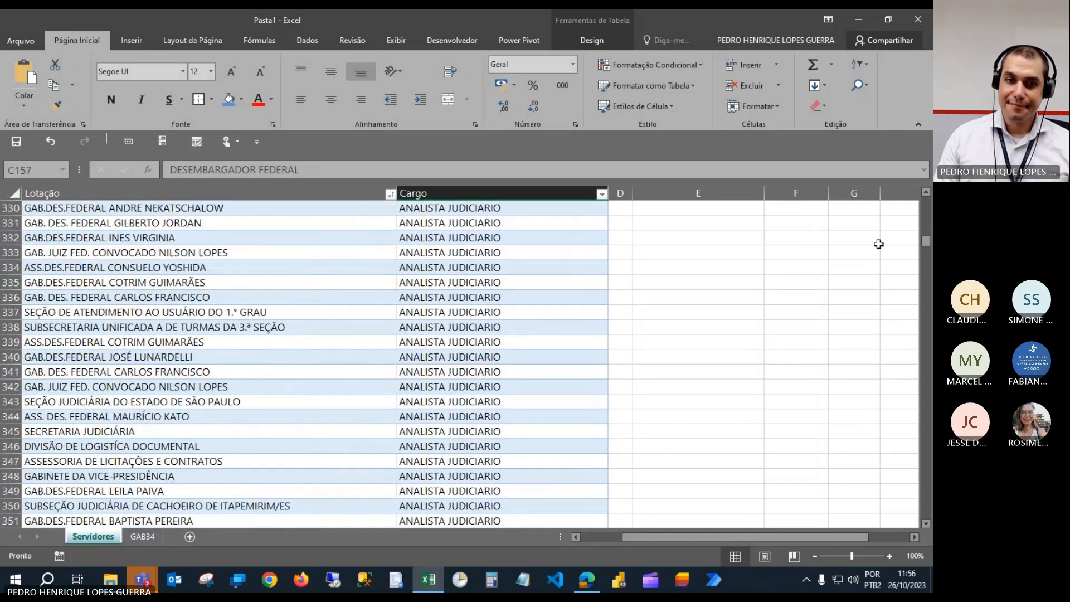
scroll(879, 244, down, 11)
Filter the Cargo column to show only DESEMBARGADOR FEDERAL.
click(602, 194)
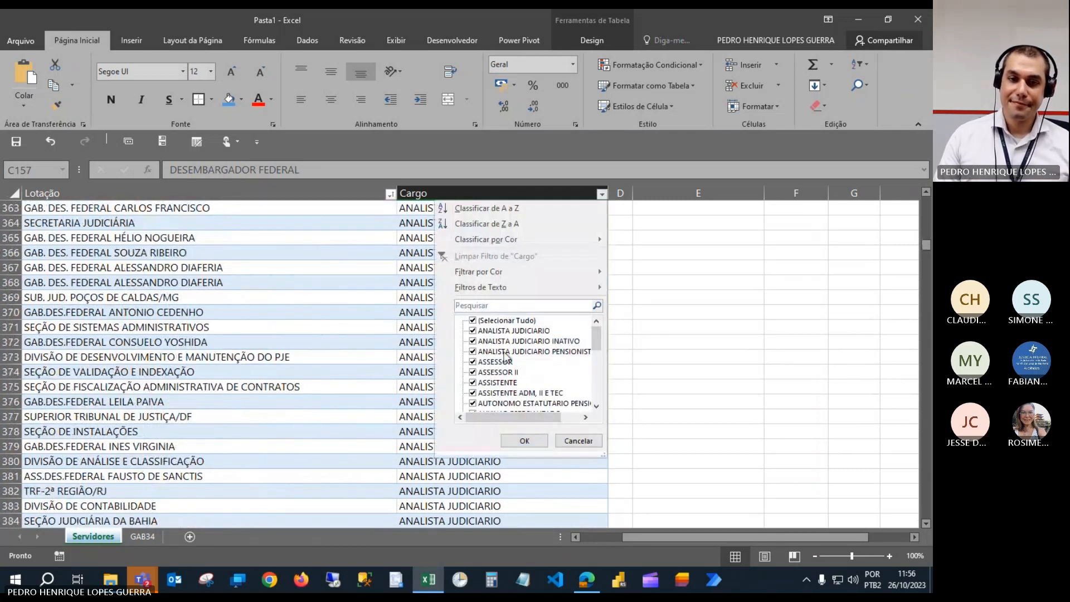
click(494, 321)
scroll(509, 348, down, 6)
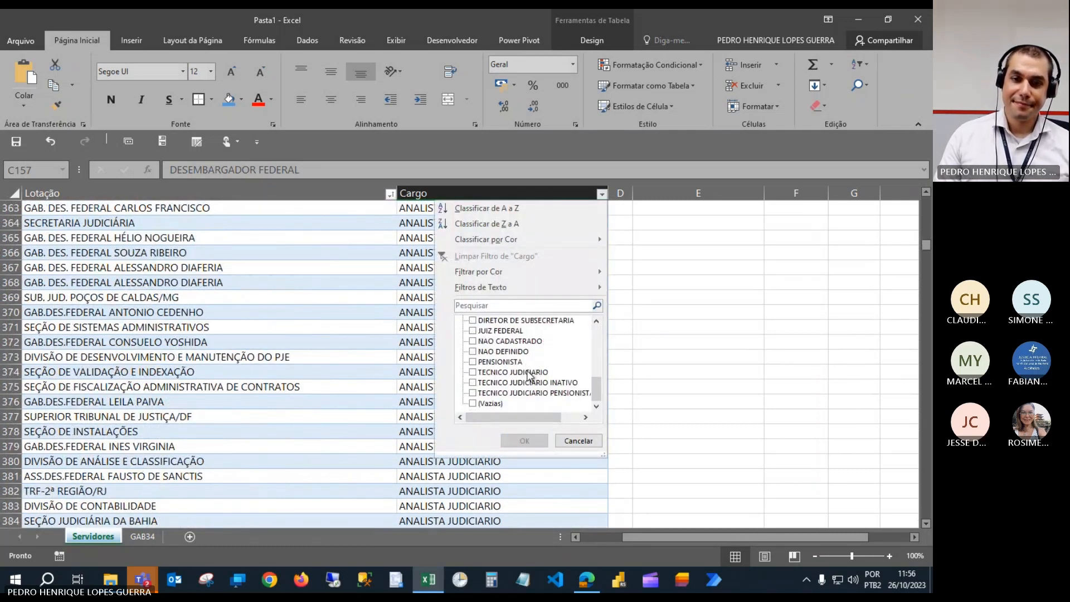
scroll(529, 375, up, 1)
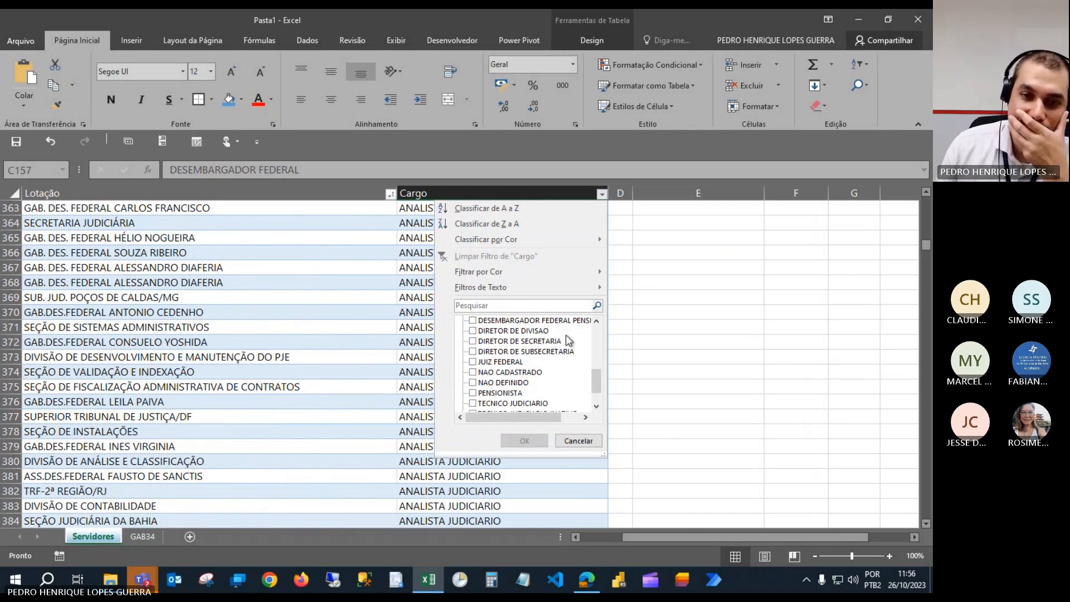
scroll(568, 340, up, 1)
click(548, 332)
click(524, 440)
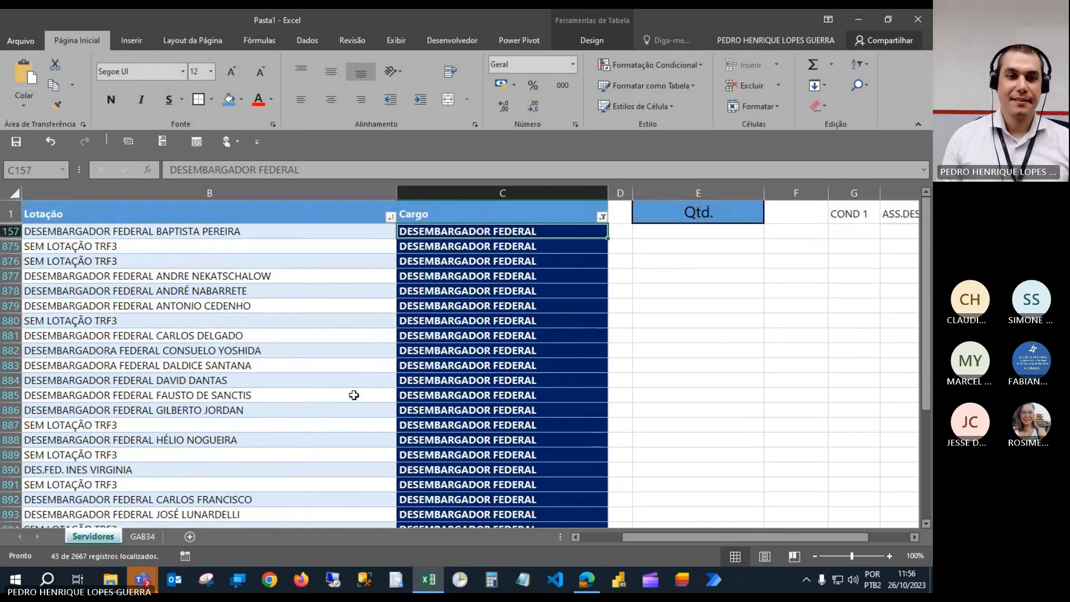
Format the valor_causa column of the GAB34 sheet as currency.
scroll(354, 395, down, 2)
scroll(399, 390, up, 2)
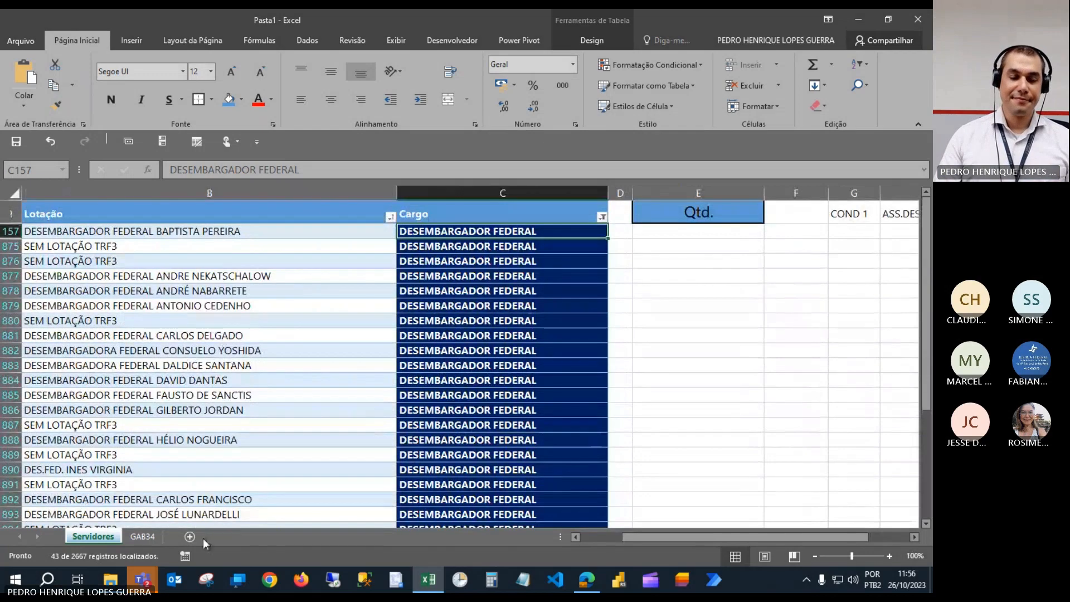
click(134, 537)
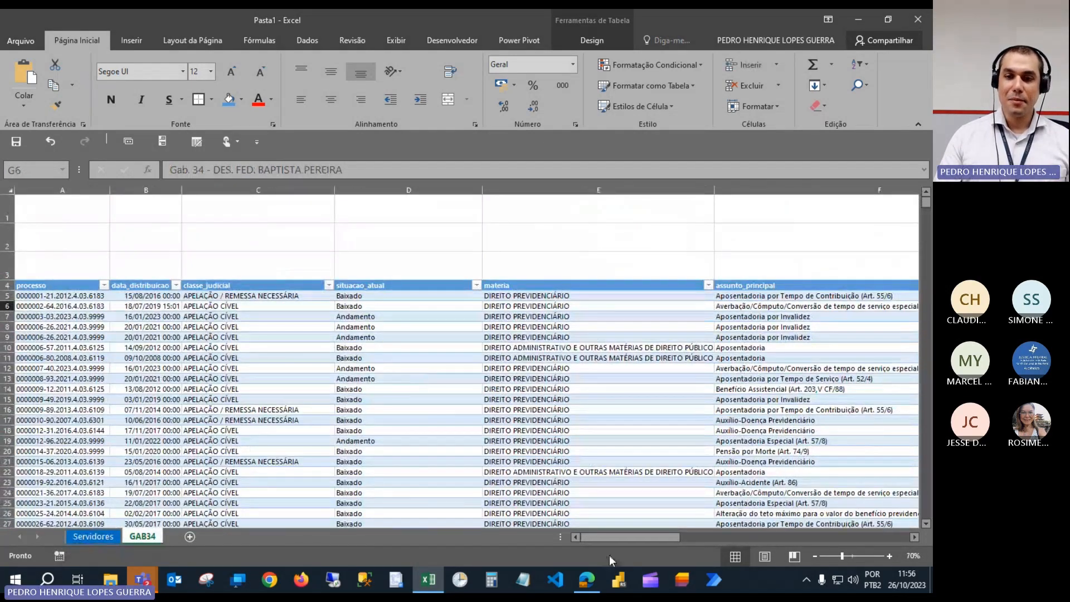
drag(624, 534, 829, 527)
click(685, 190)
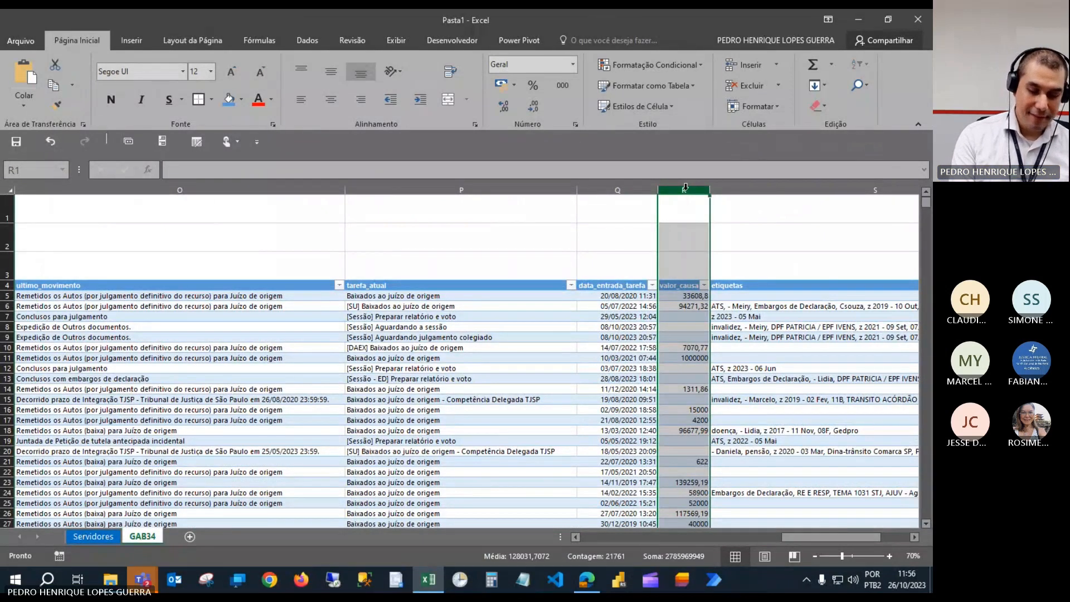
key(ctrl+shift+4)
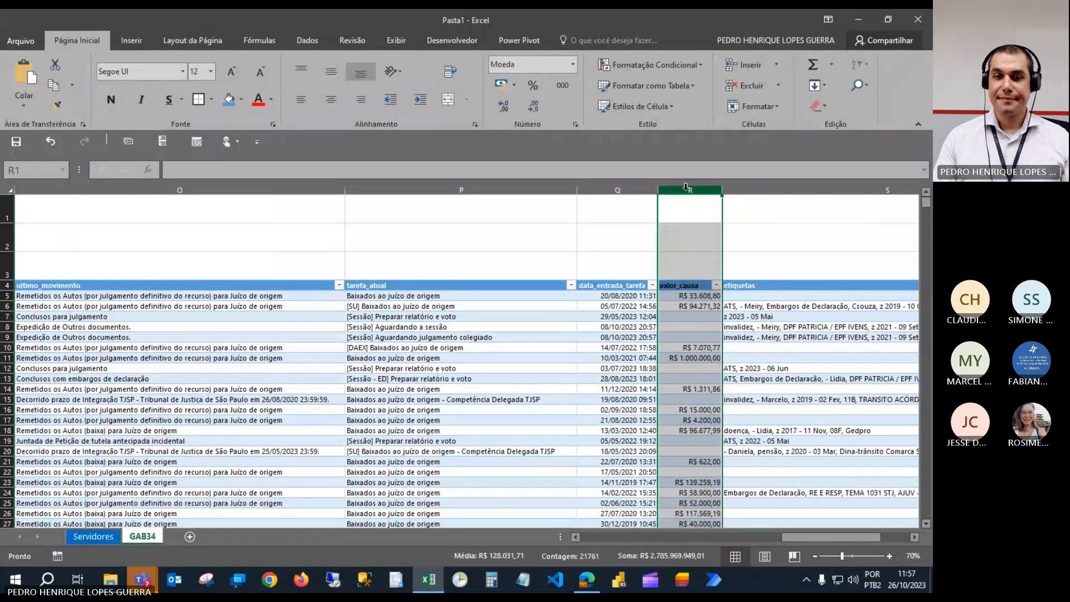
Apply the R$ Português (Brasil) accounting format to the whole valor_causa column.
click(684, 296)
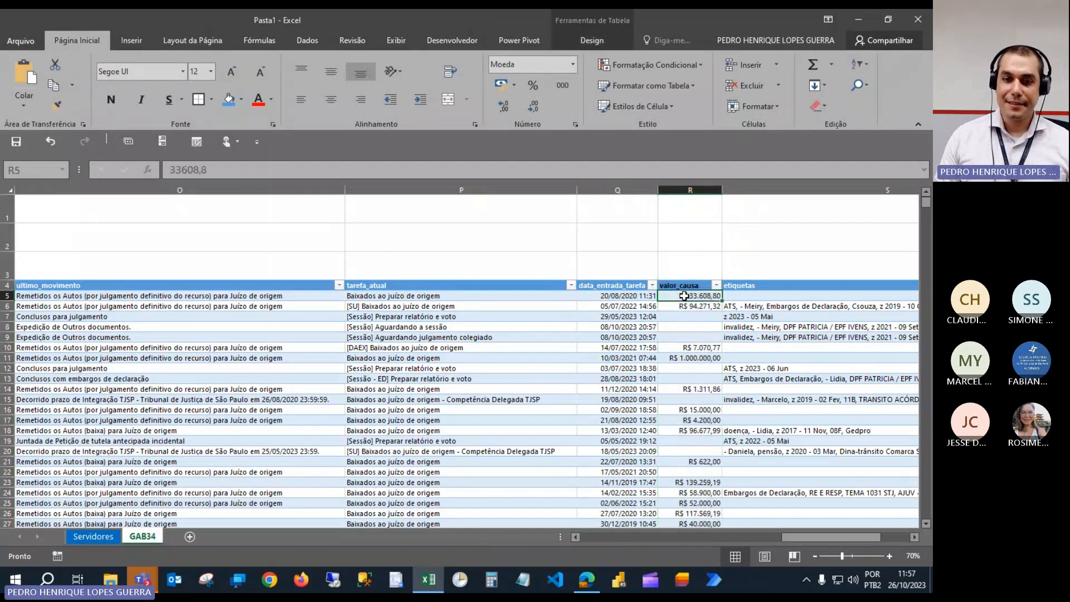
key(shift+Down)
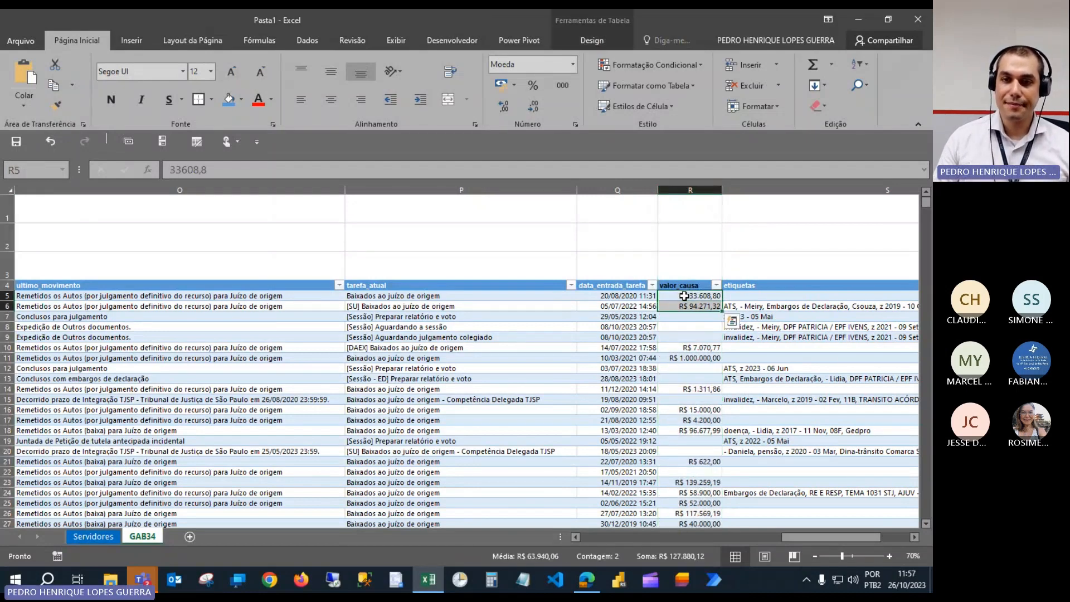
click(690, 190)
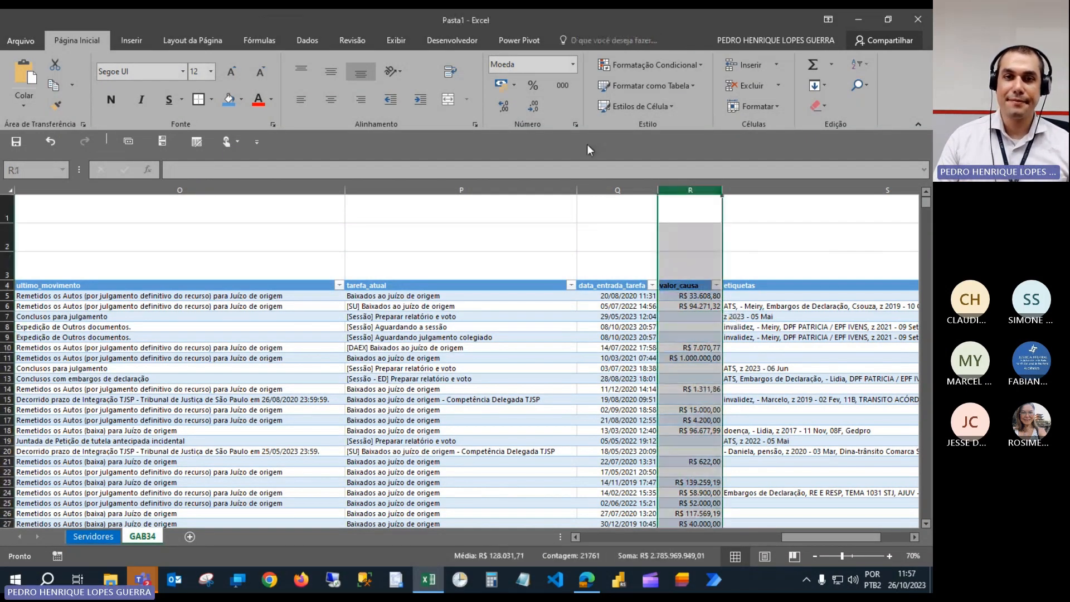
click(515, 83)
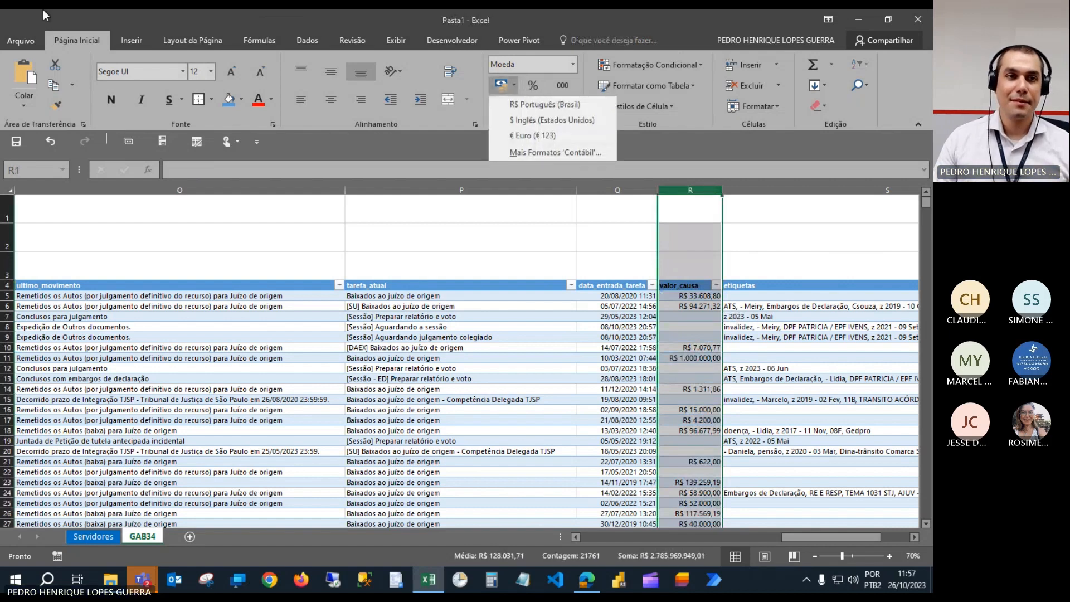
click(552, 104)
click(683, 317)
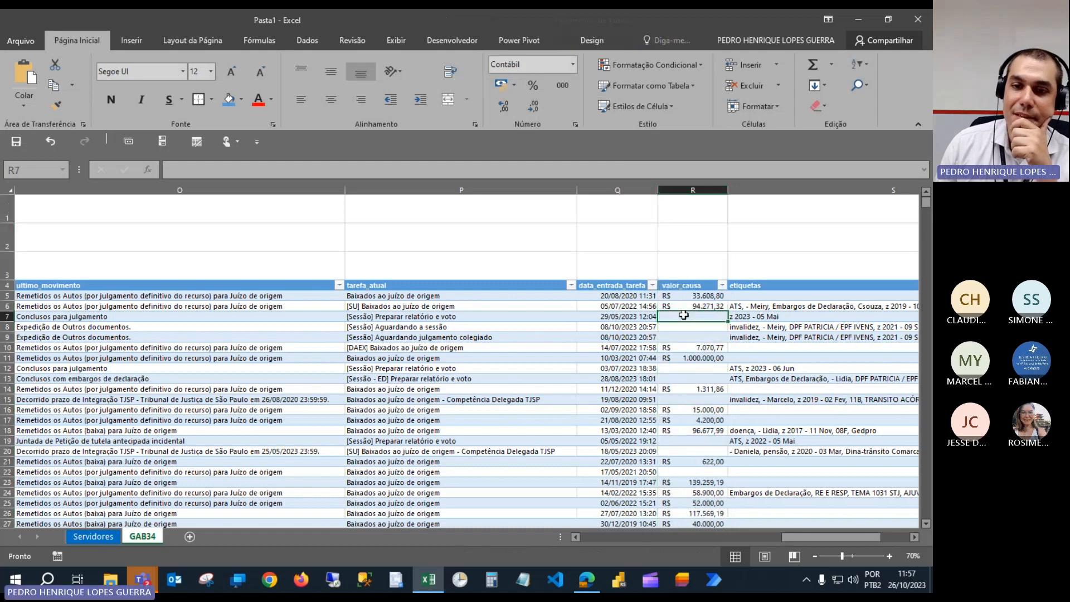
Apply a two-color scale, green for the lowest and white for the highest, to the valor_causa values in R5:R24857.
click(699, 288)
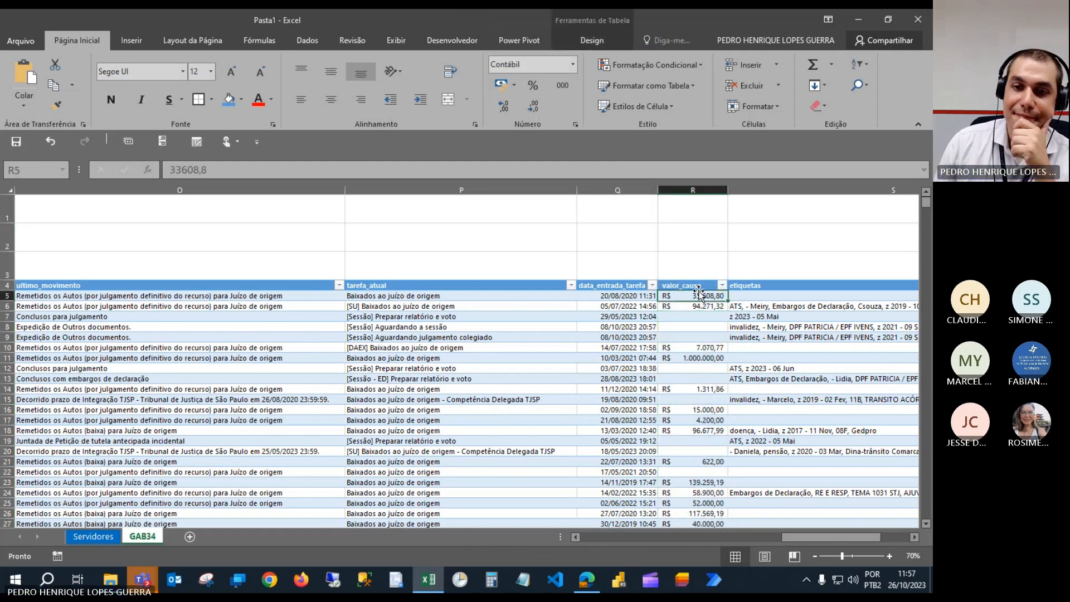
drag(699, 295, 700, 306)
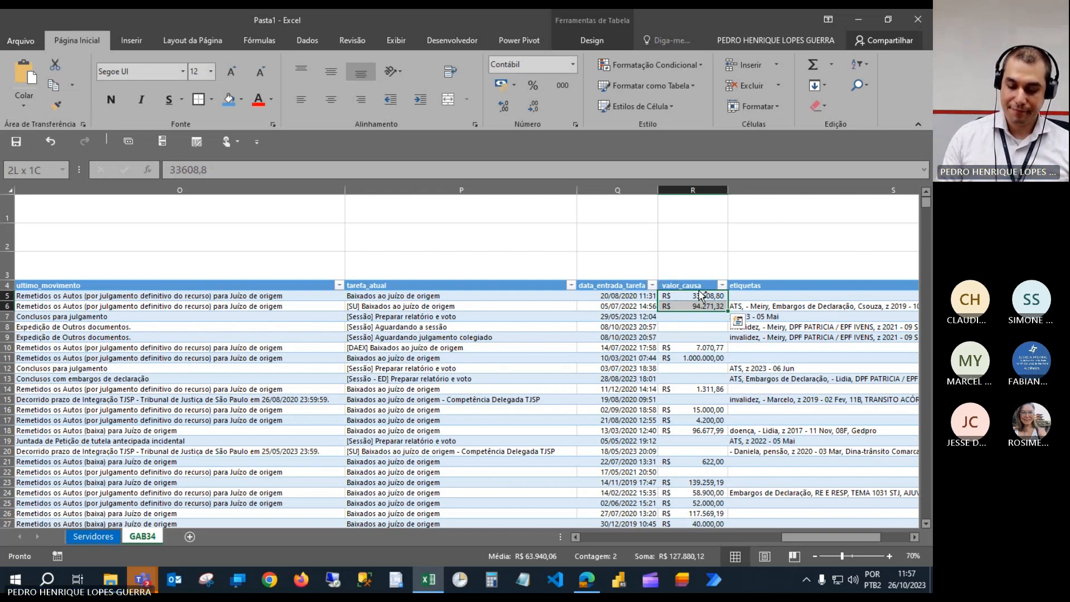
key(ctrl+shift+End)
key(shift+Left)
key(shift+Left)
key(shift+Left)
key(shift+Left)
key(shift+Left)
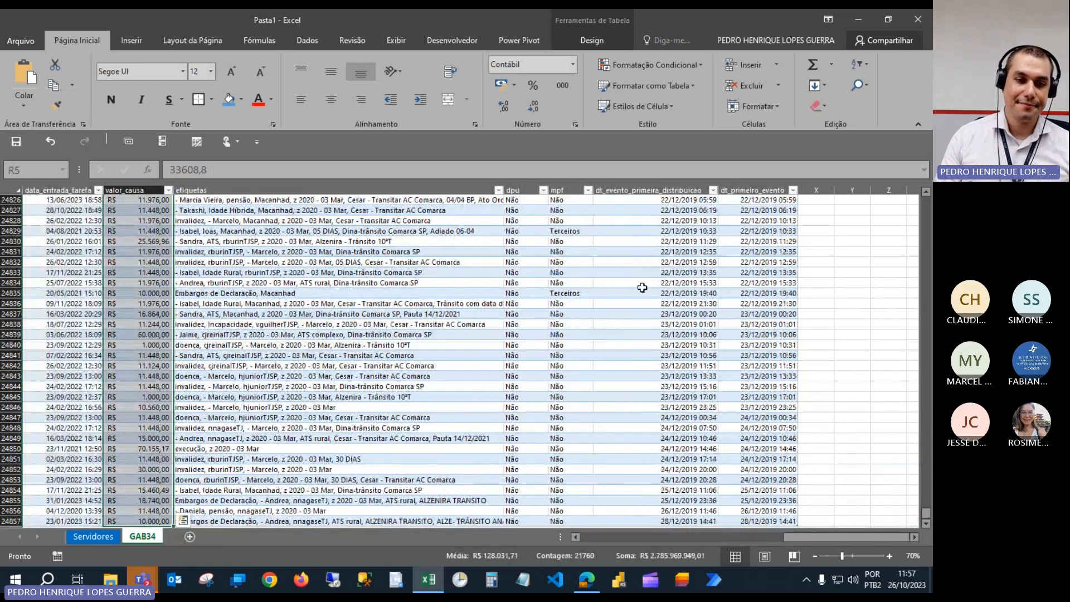
scroll(410, 340, down, 2)
scroll(411, 338, up, 1)
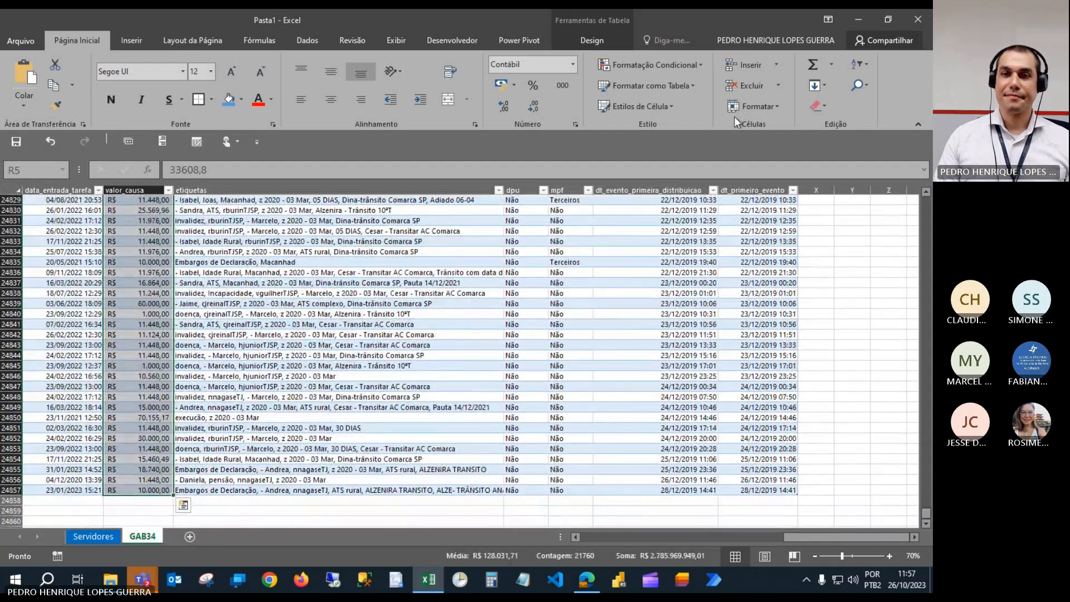
click(704, 65)
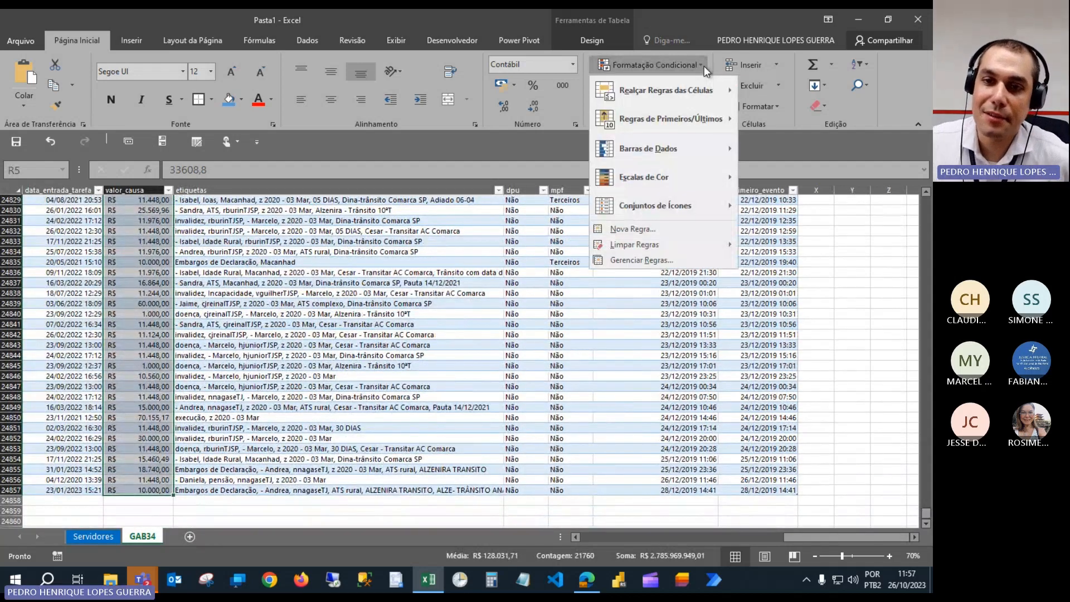
mouse_move(707, 175)
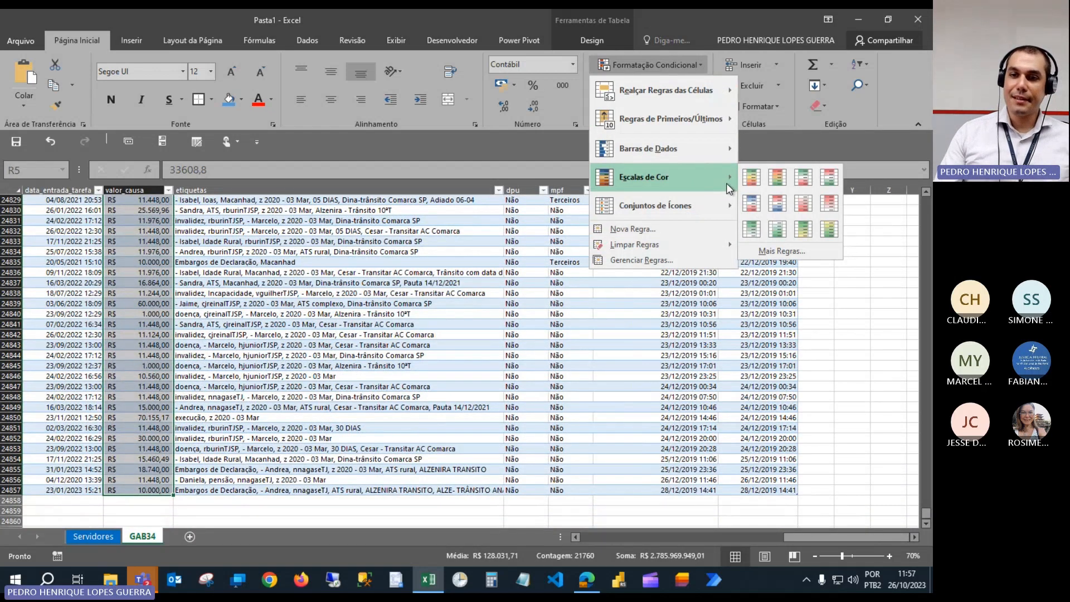
click(778, 230)
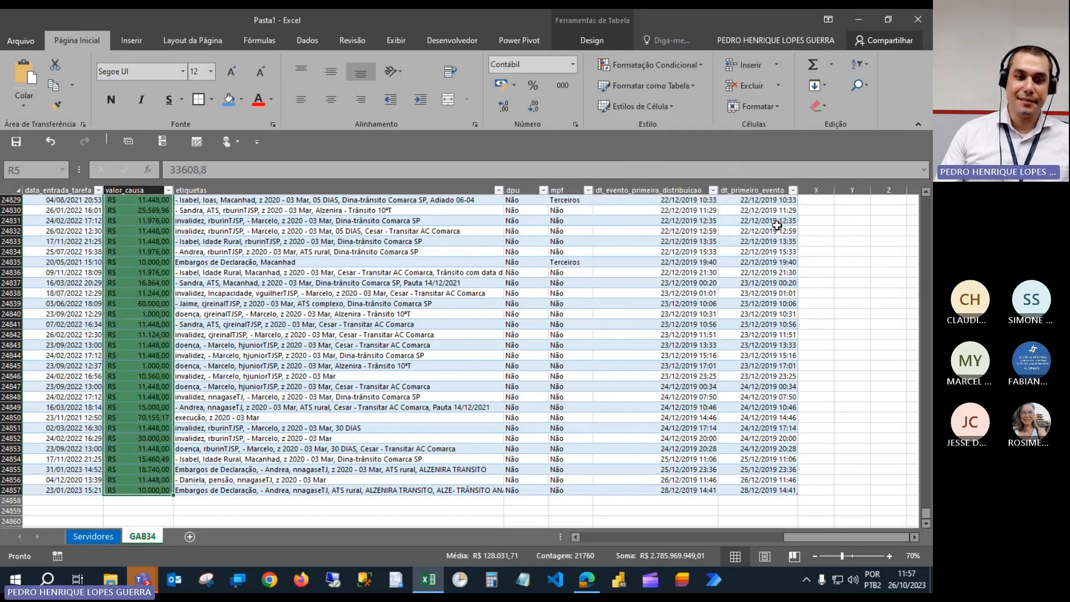
Inspect the valor_causa color scale rule's settings in the conditional formatting rules manager, leaving them as they are.
click(694, 66)
mouse_move(701, 147)
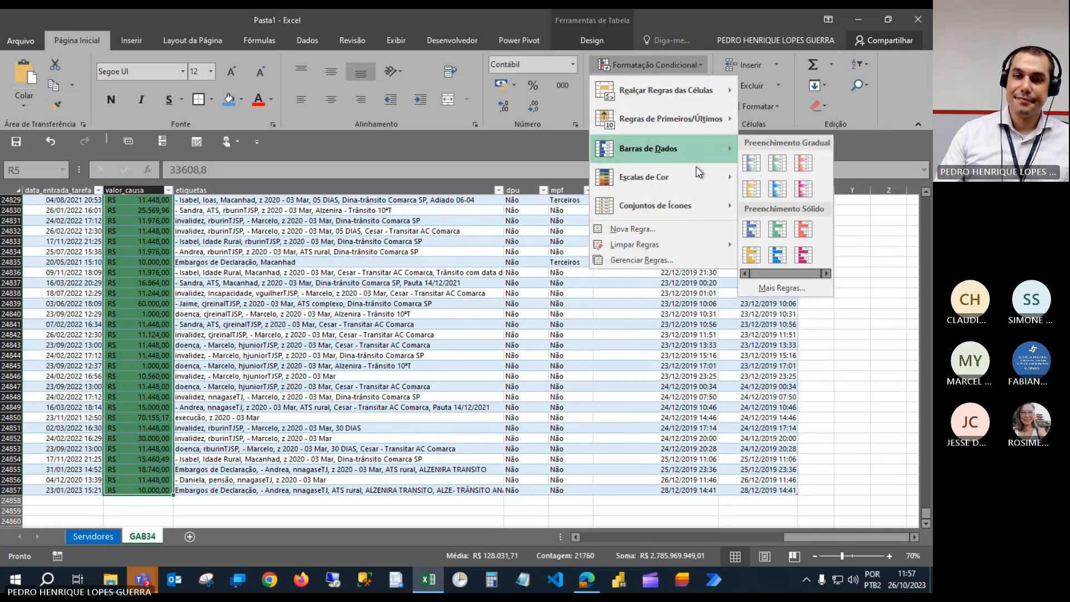
click(674, 259)
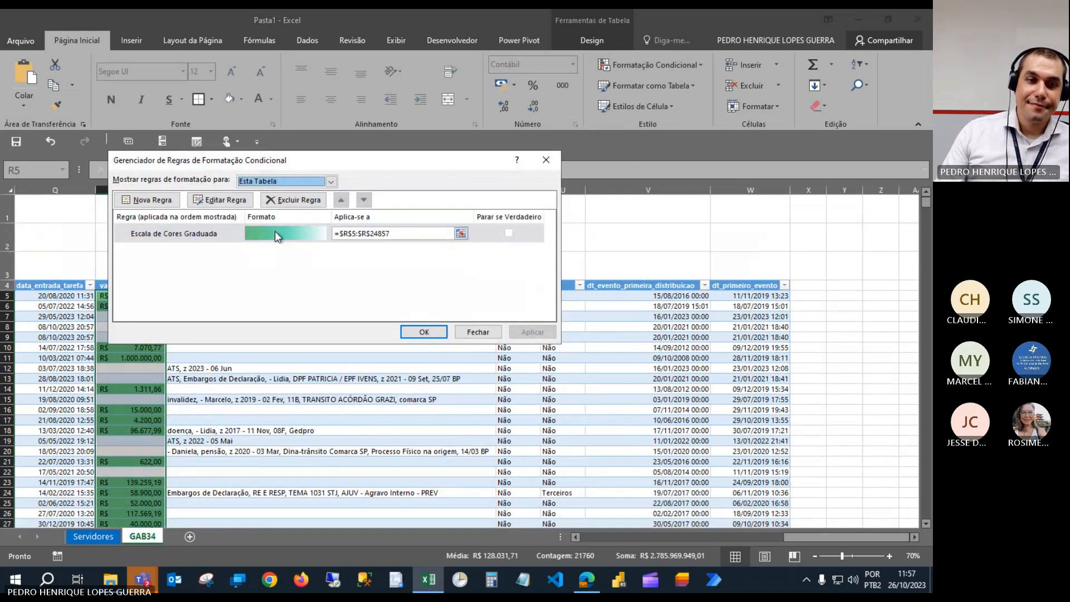
click(217, 238)
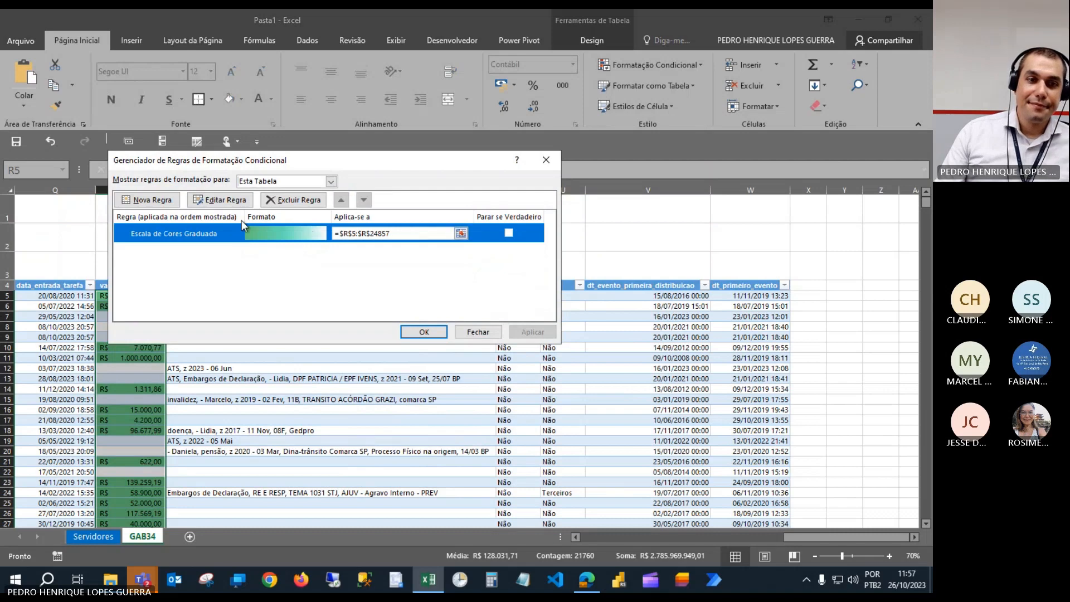
click(225, 199)
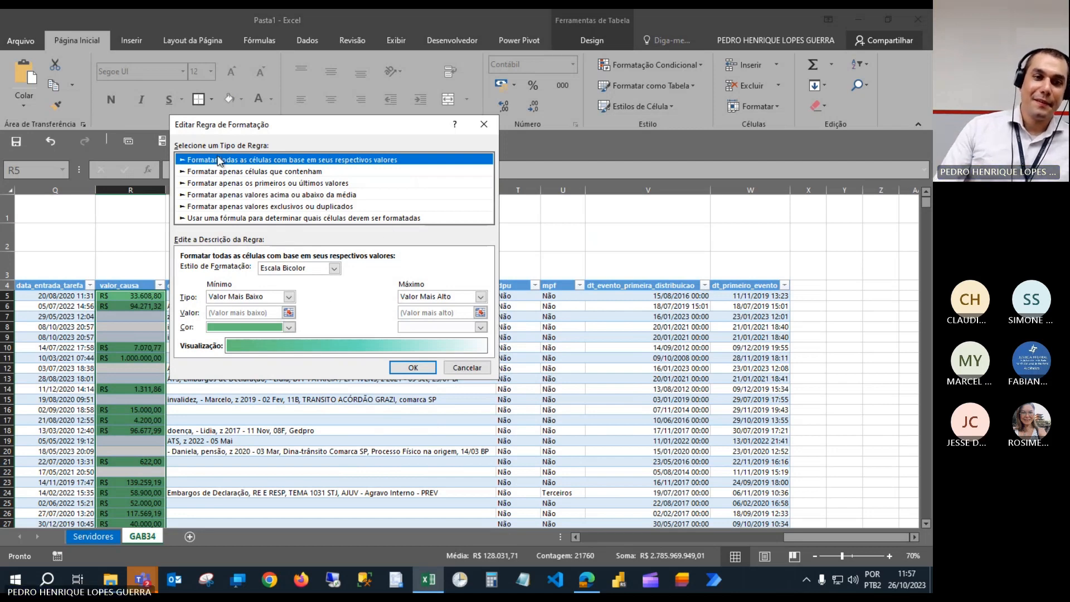
click(467, 368)
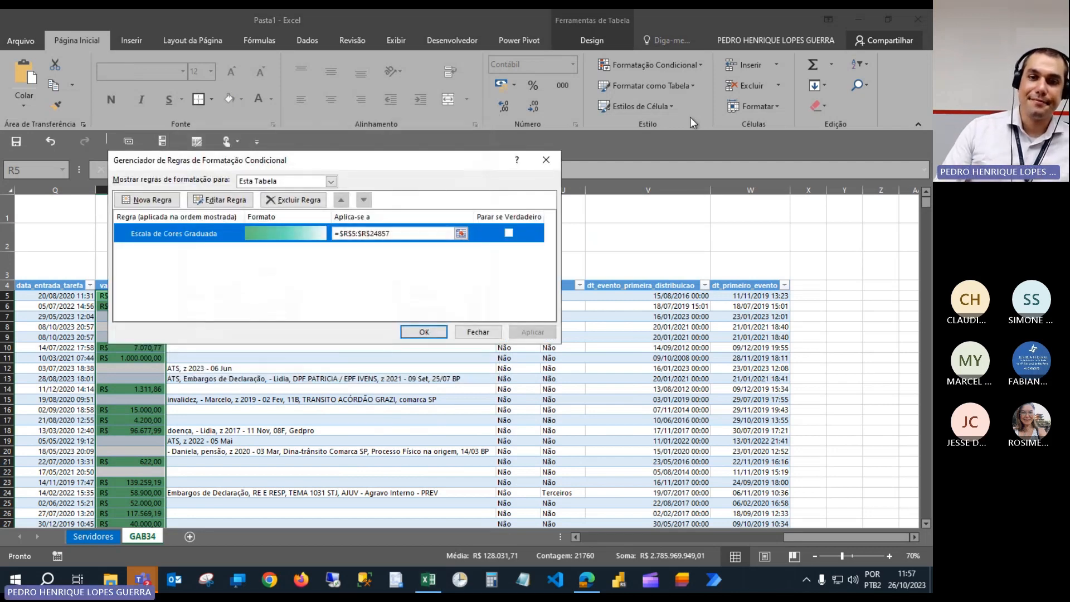
click(478, 332)
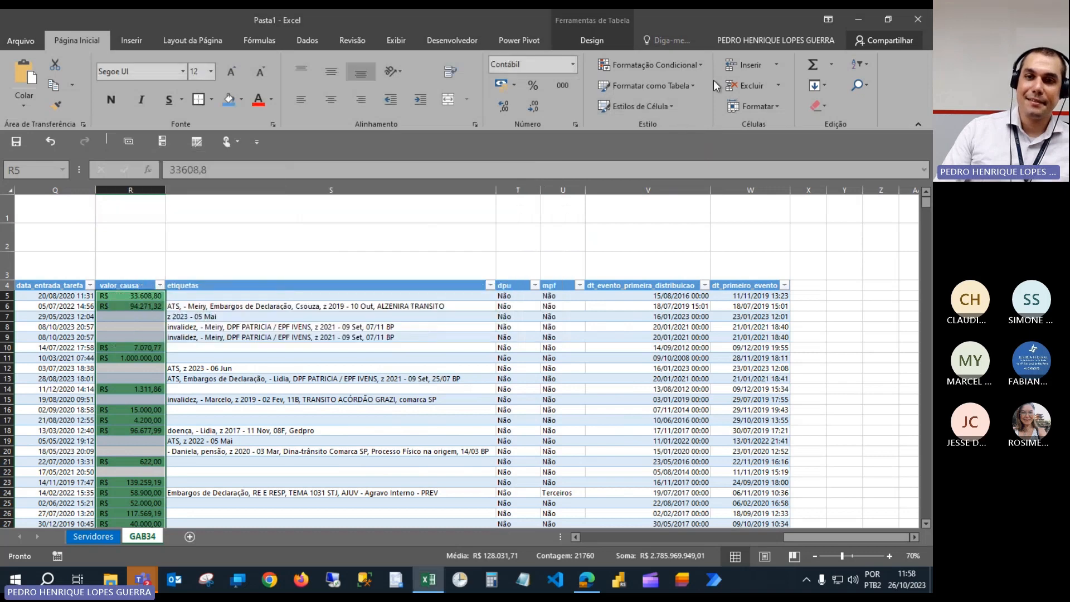
Reapply the two-color scale with green lowest and white highest to the selected valor_causa values.
click(704, 66)
mouse_move(717, 138)
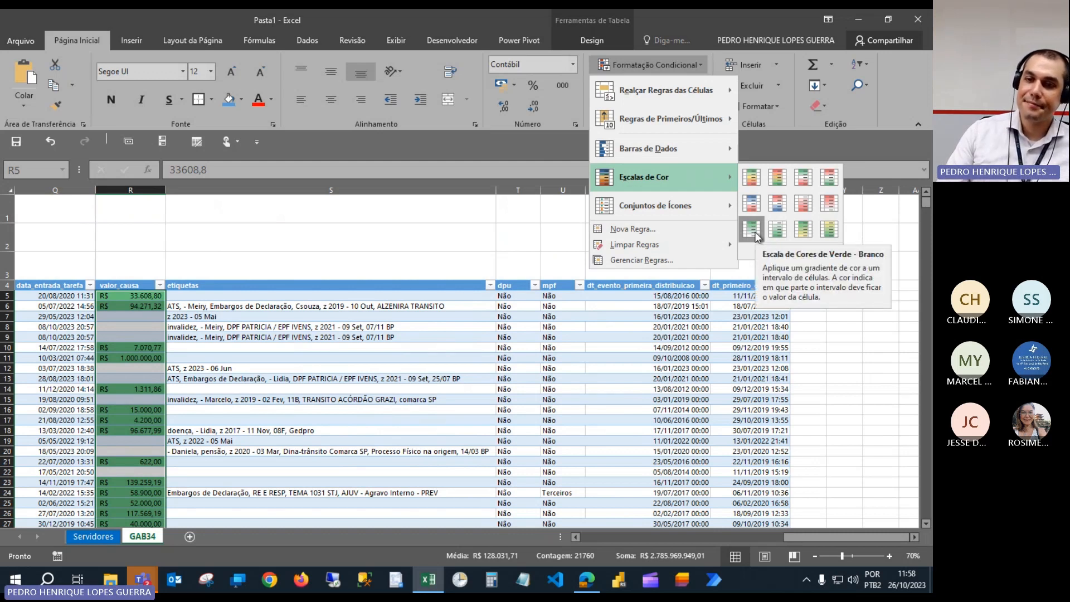
click(777, 230)
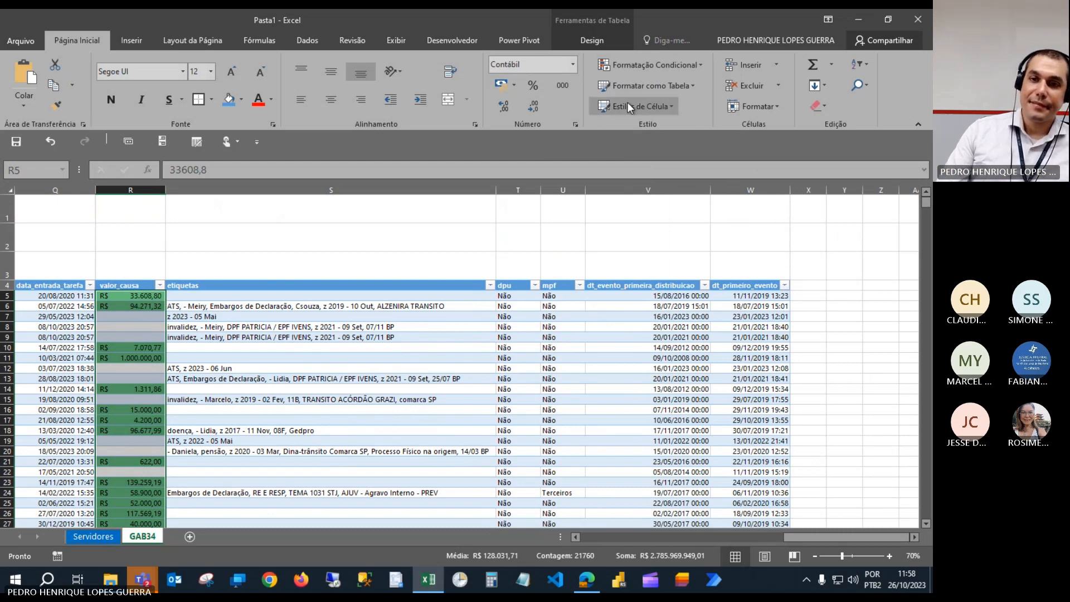
Open the valor_causa color scale rule for editing and check the minimum and maximum color choices.
click(691, 90)
click(698, 64)
click(697, 65)
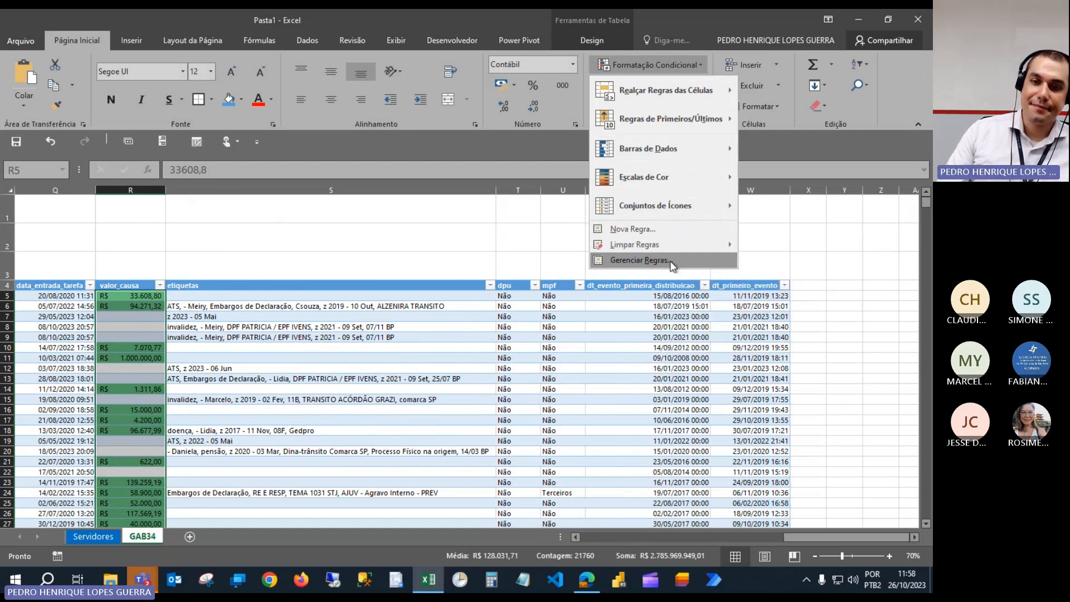
click(639, 260)
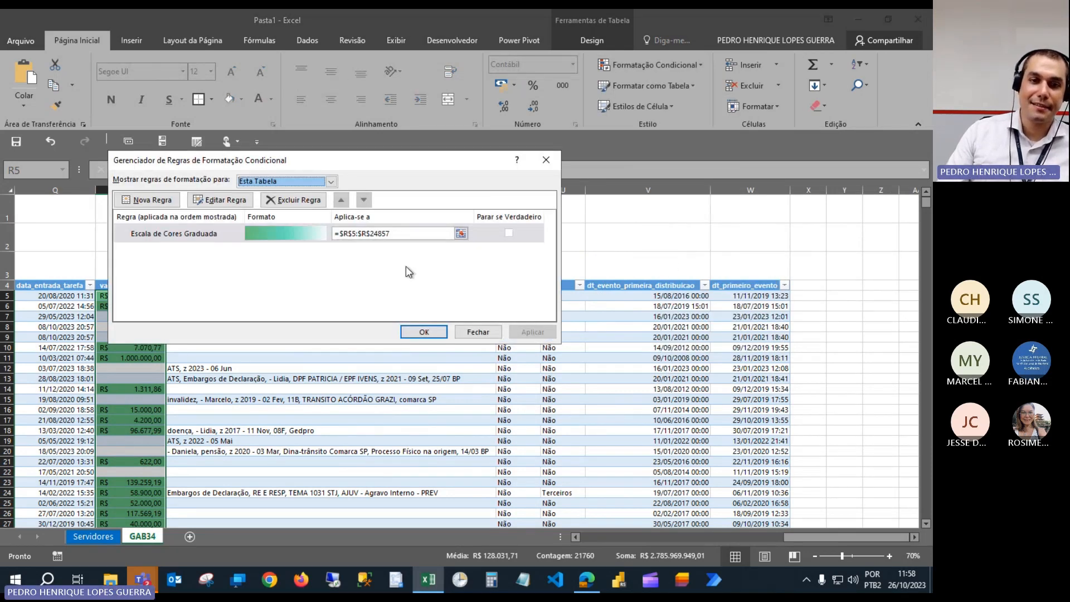
click(223, 227)
click(225, 201)
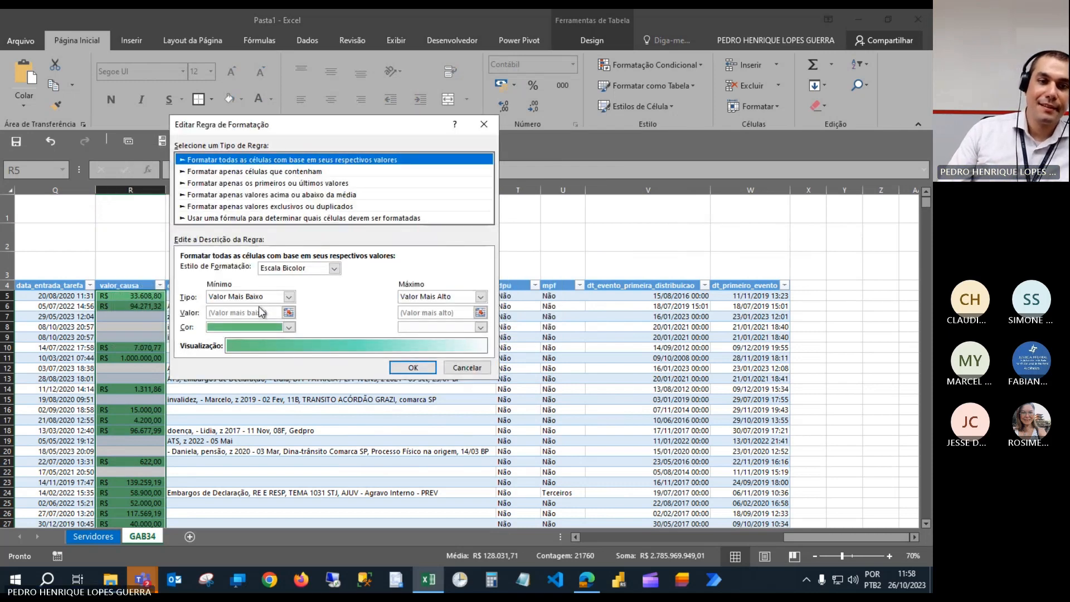
click(483, 328)
click(483, 328)
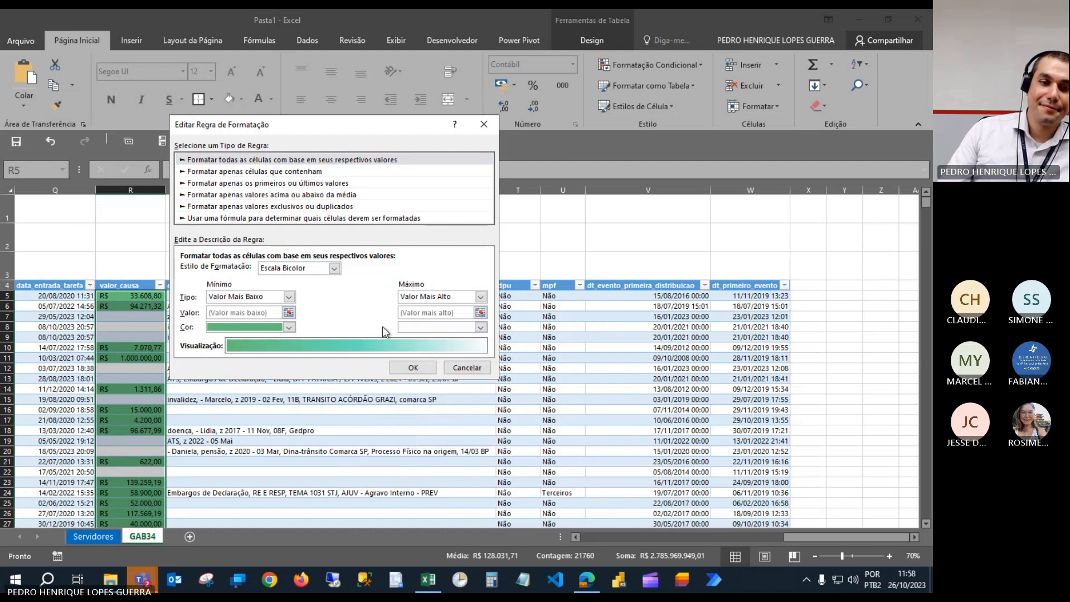
click(290, 328)
click(290, 328)
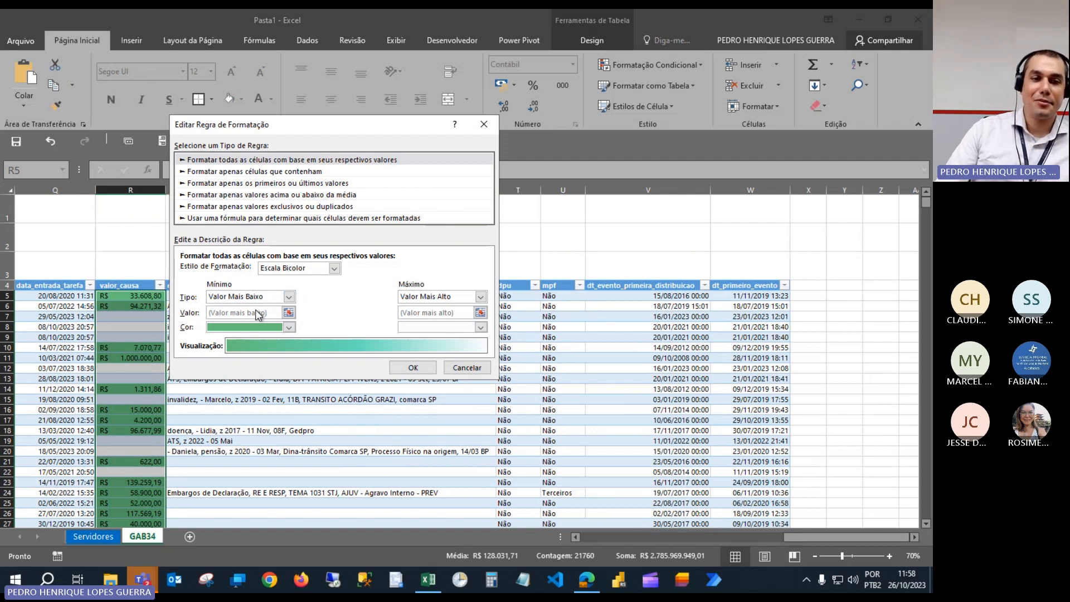
Set the color scale's minimum type to Número with the value 30000.
click(289, 297)
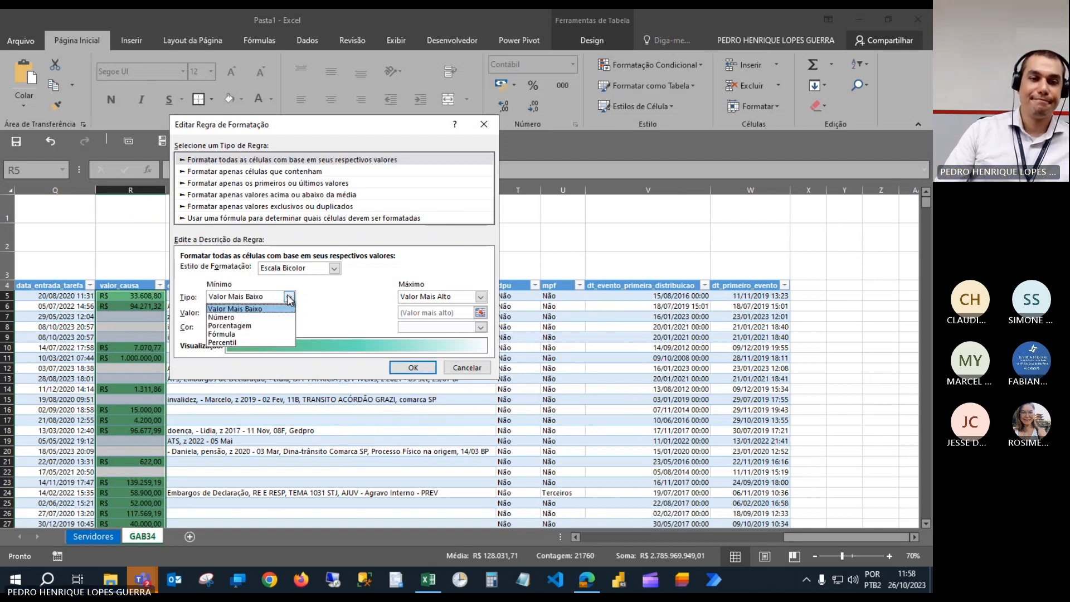
click(289, 299)
click(289, 298)
click(281, 317)
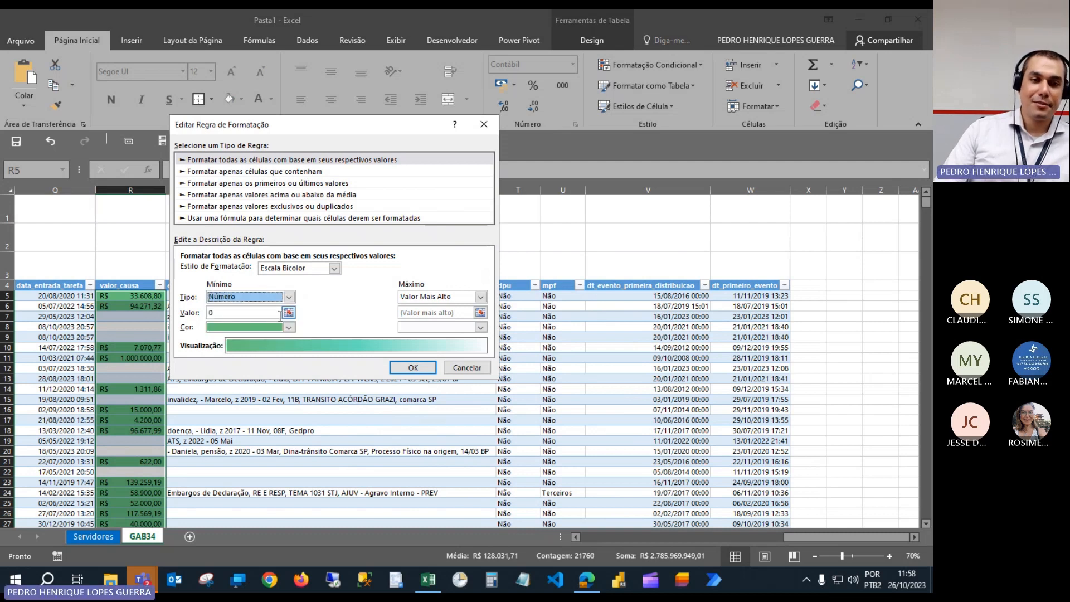
click(267, 314)
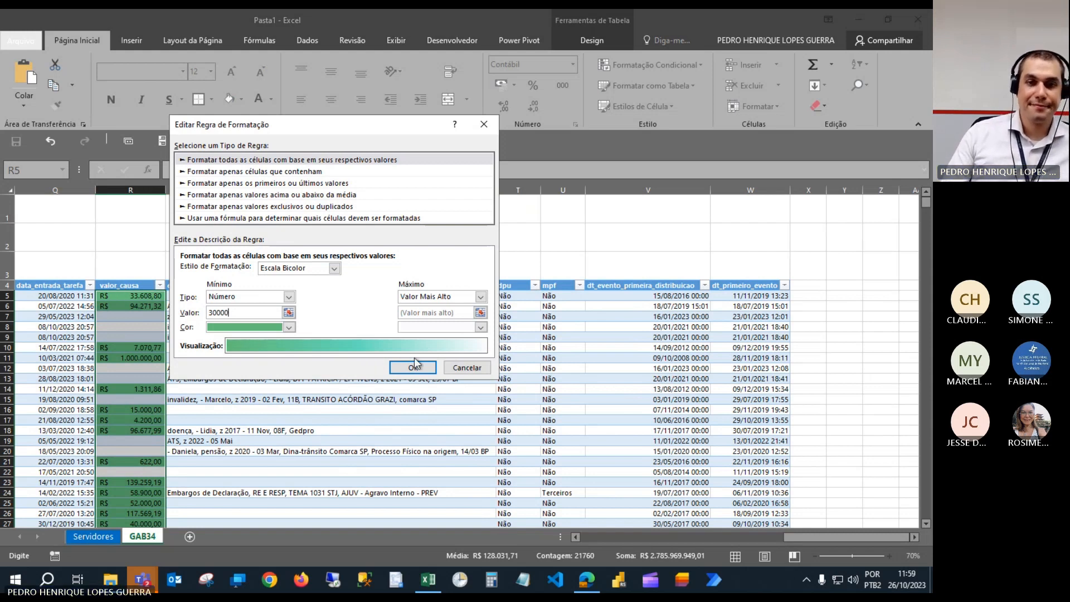
Set the color scale's minimum color to white and its maximum color to standard green.
click(289, 327)
click(214, 355)
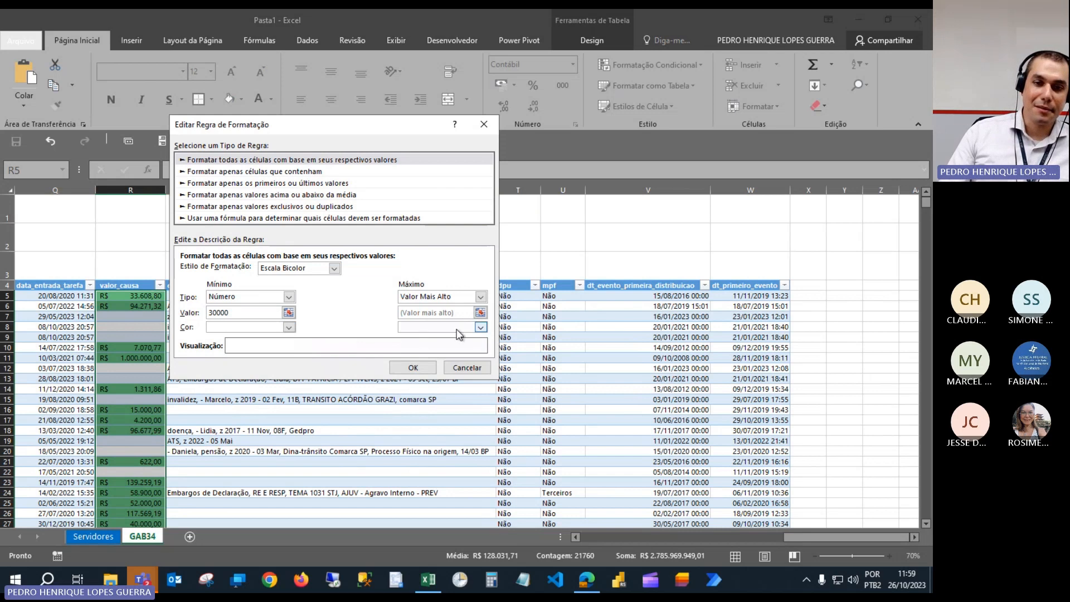
click(480, 328)
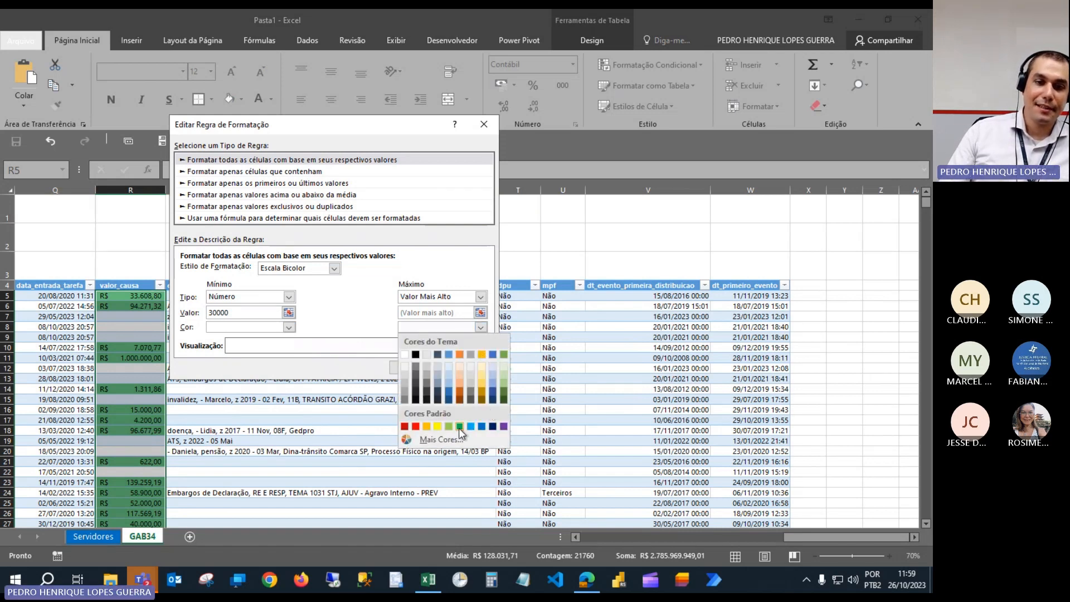
click(460, 427)
click(482, 327)
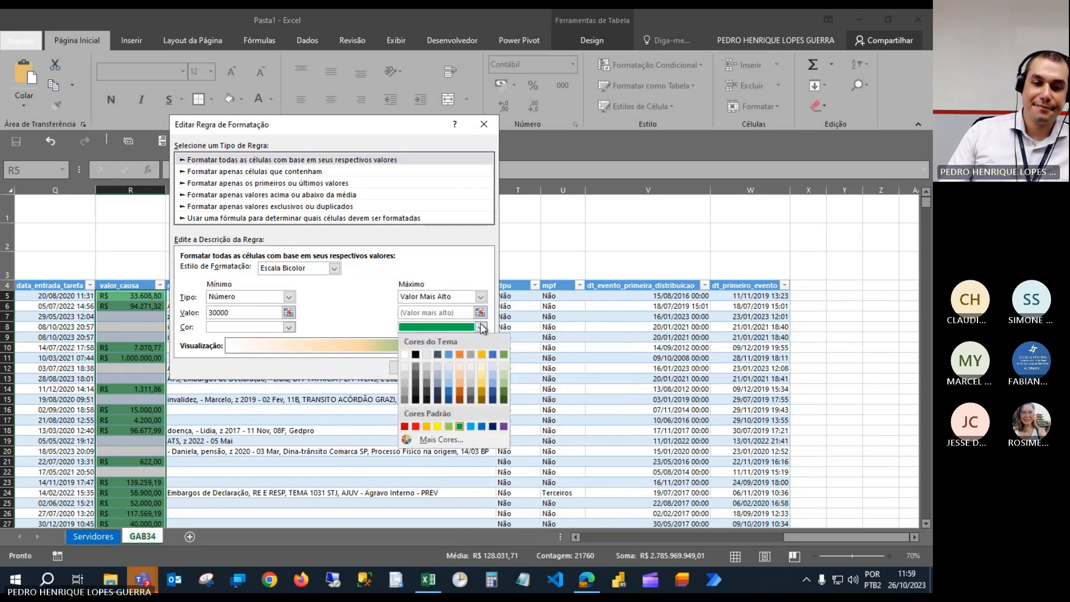
click(357, 307)
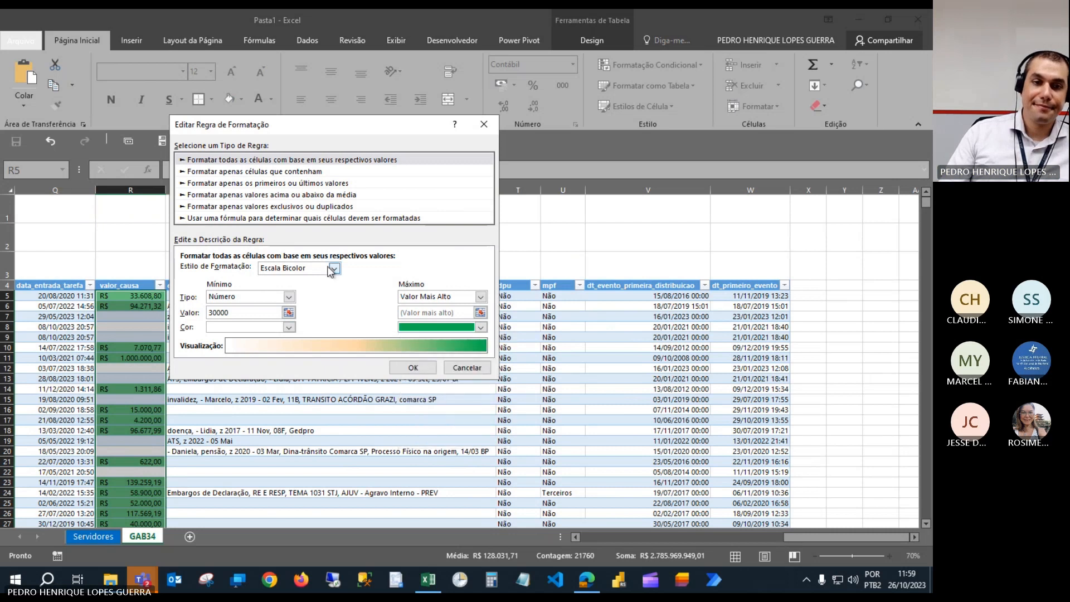
Change the rule's format style to Escala Tricolor and set the midpoint color to light green.
click(333, 268)
click(329, 288)
click(384, 328)
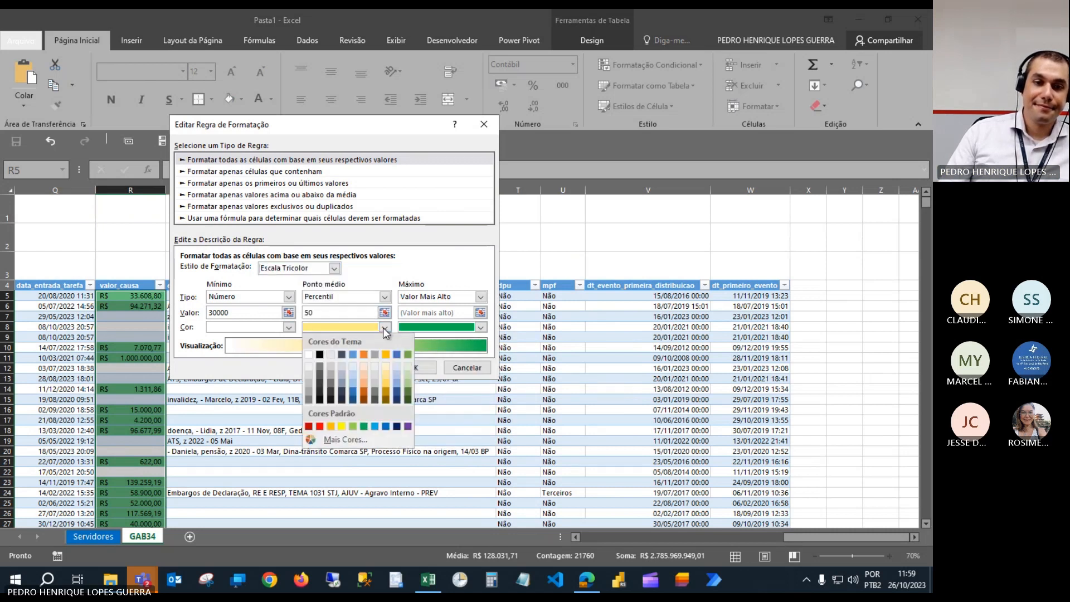
click(408, 377)
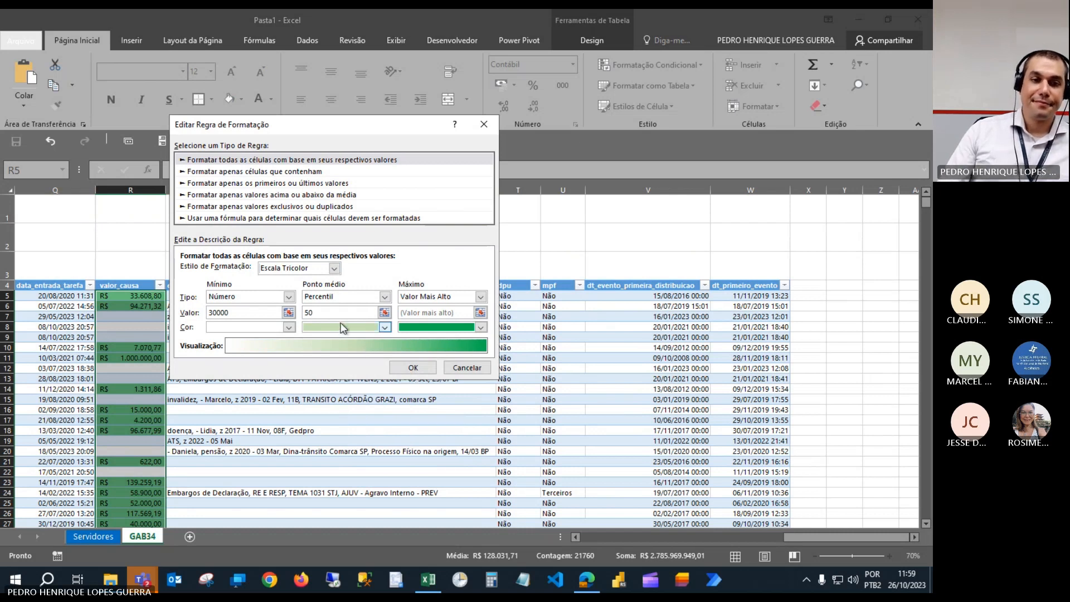
Try to set the colour scale's midpoint value to 300000 with the Percentil type.
click(375, 313)
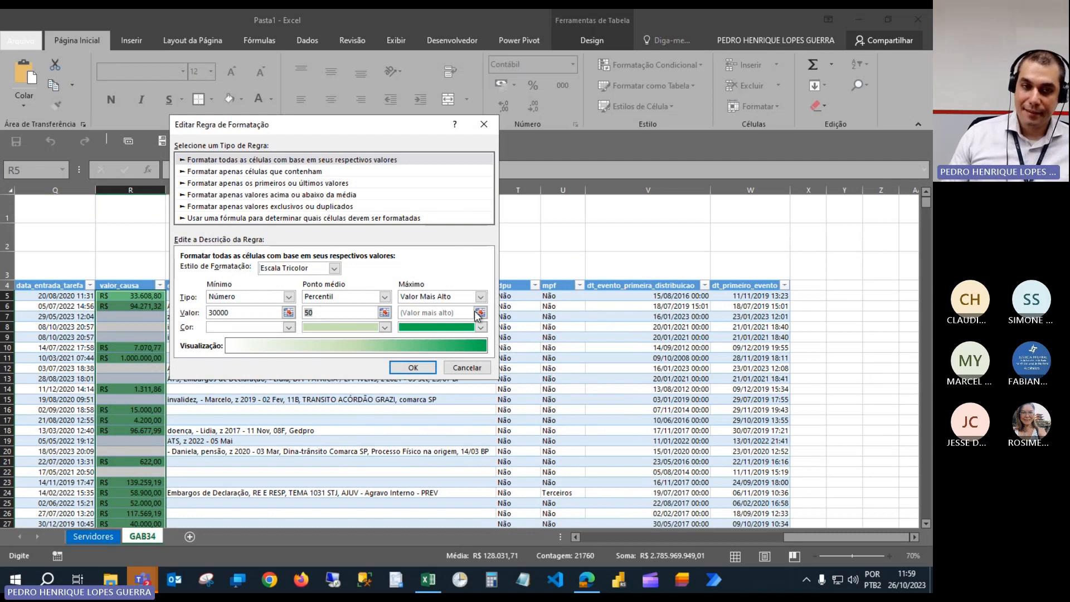
key(BackSpace)
key(BackSpace)
text(30000)
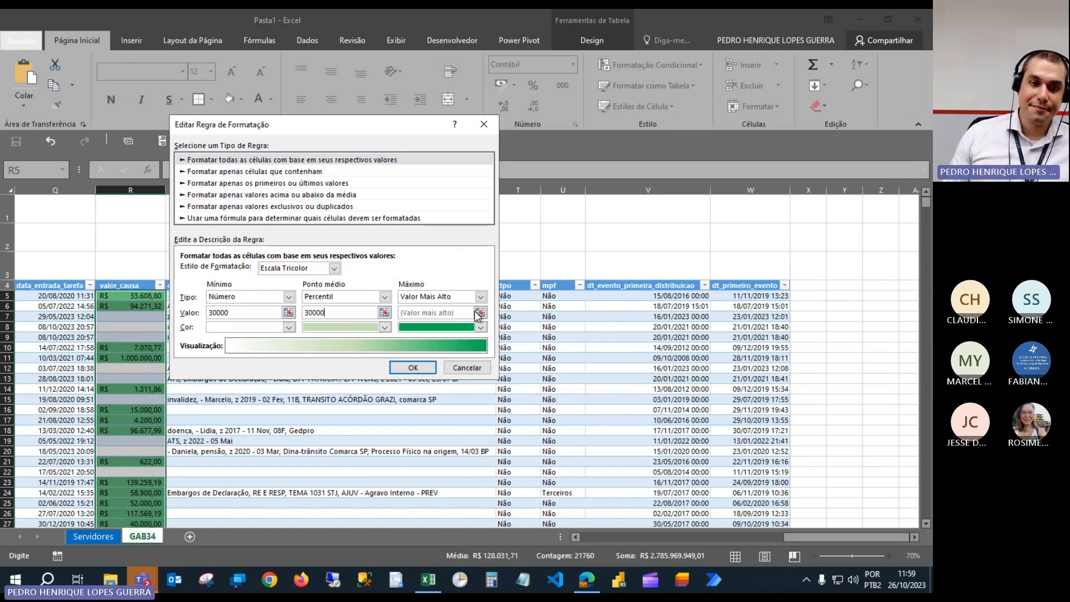
text(0)
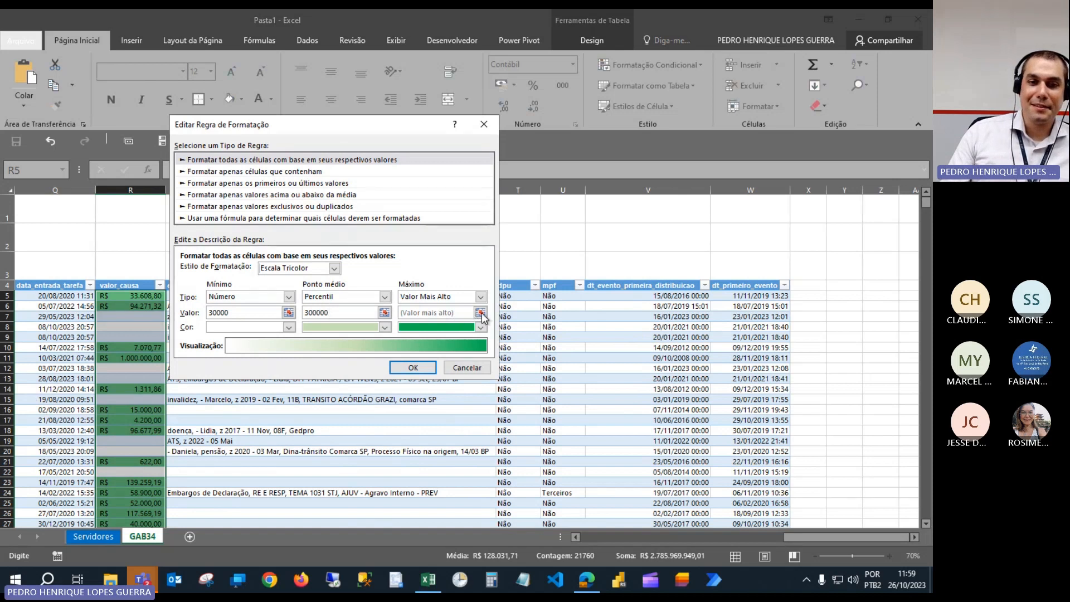
click(433, 368)
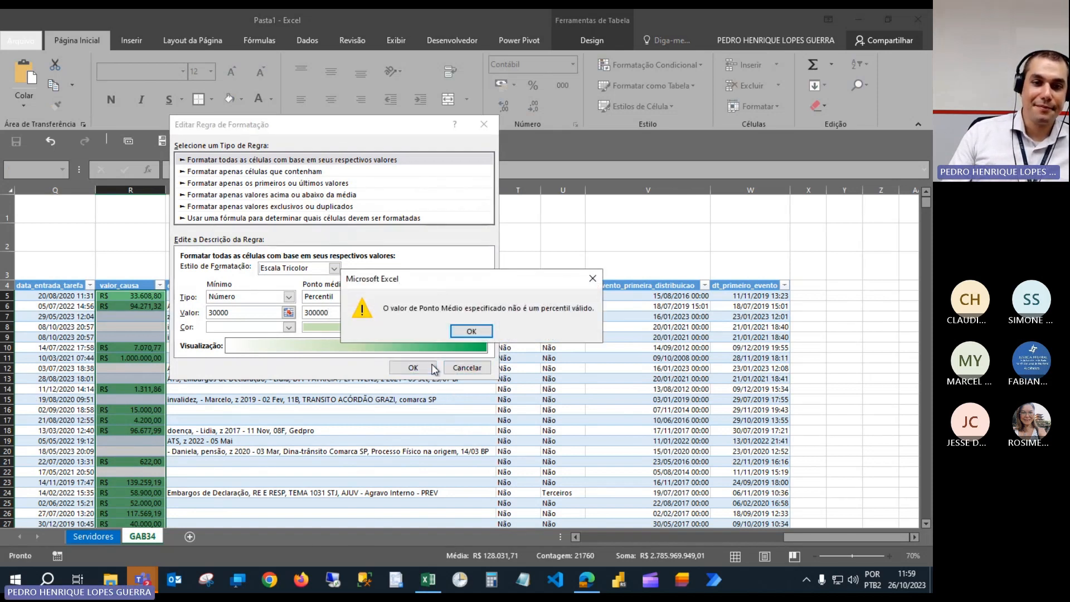
click(472, 332)
Set the tricolour scale's midpoint to type Número with value 300000 and apply the rule to the valor_causa column.
click(385, 297)
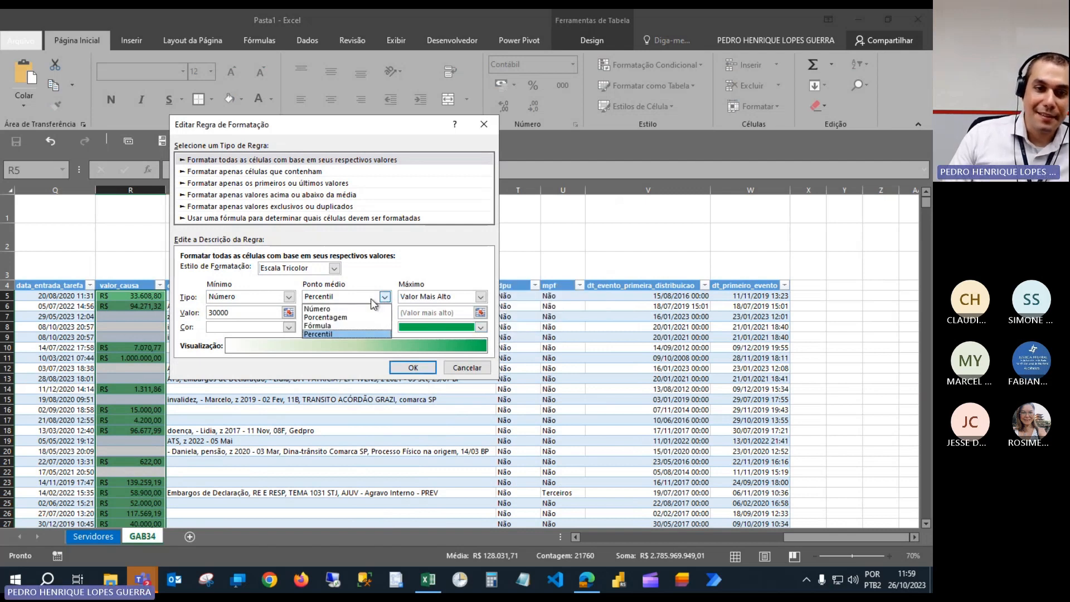
click(368, 310)
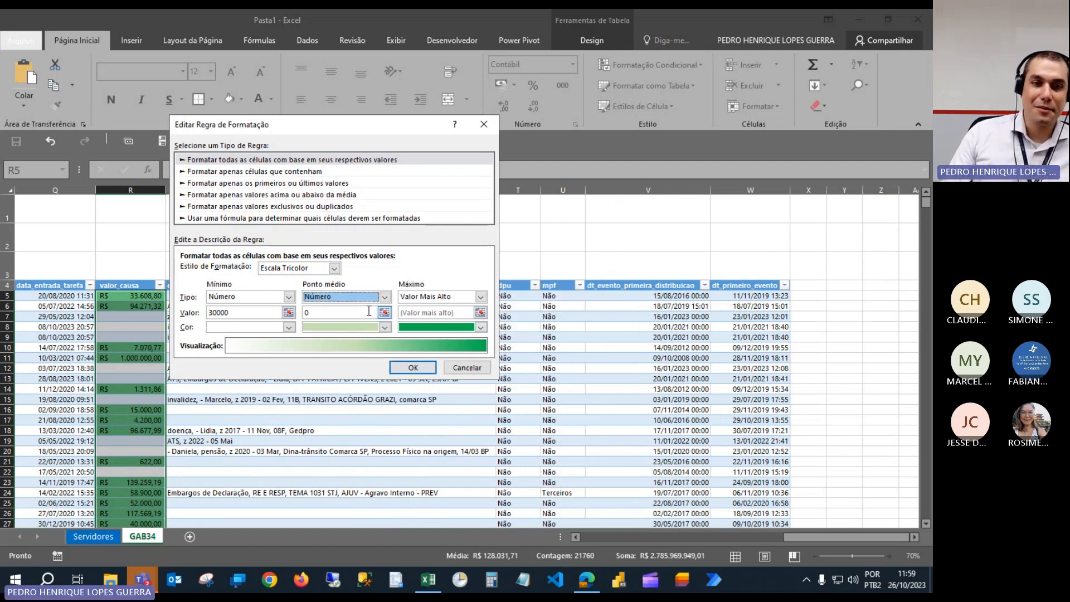
click(360, 314)
text(3)
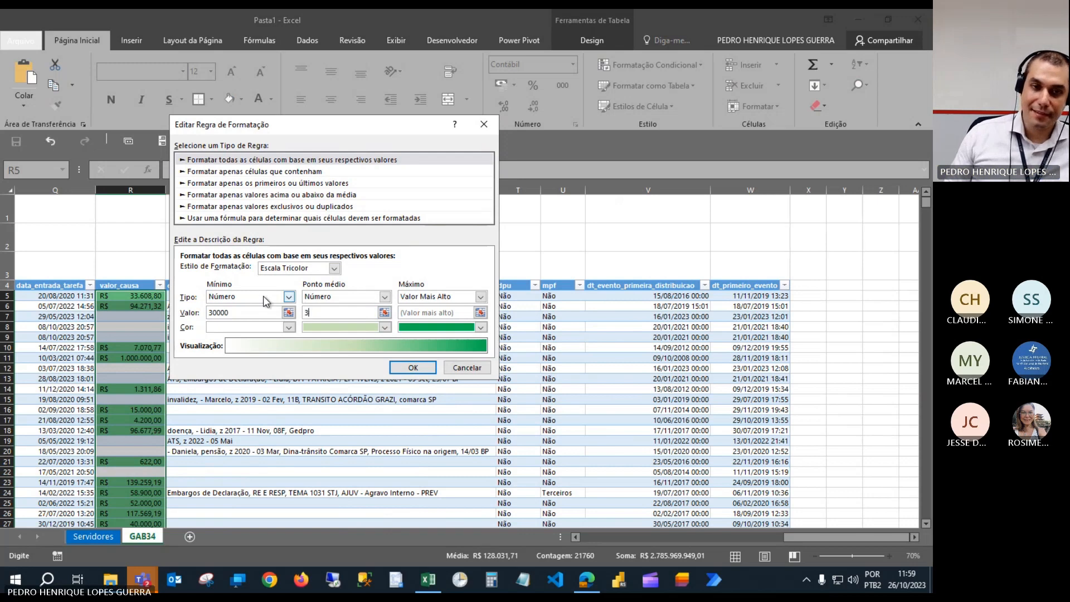
text(00000)
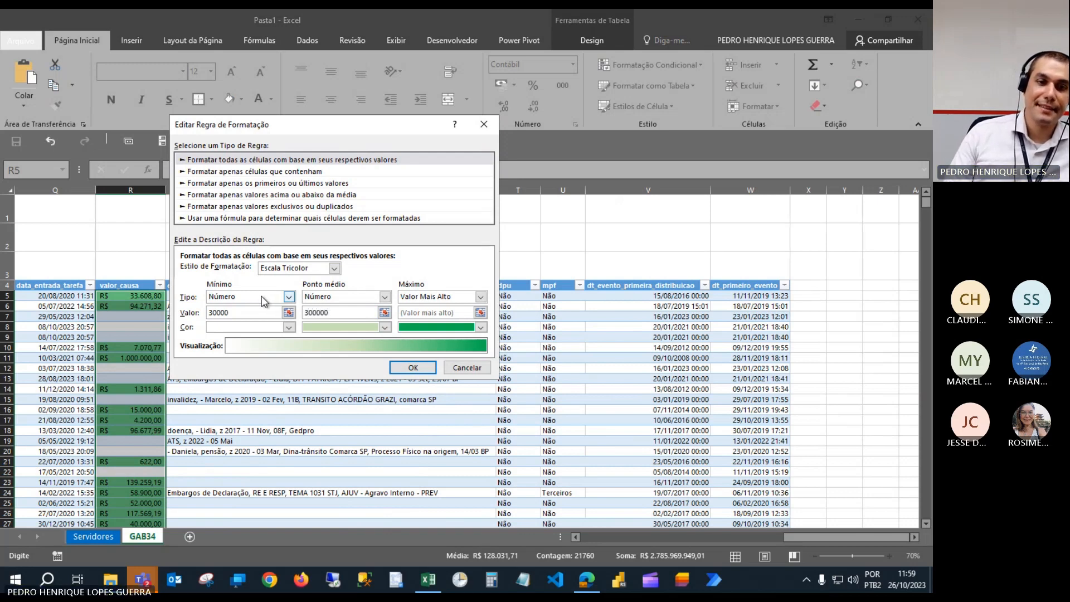
click(412, 367)
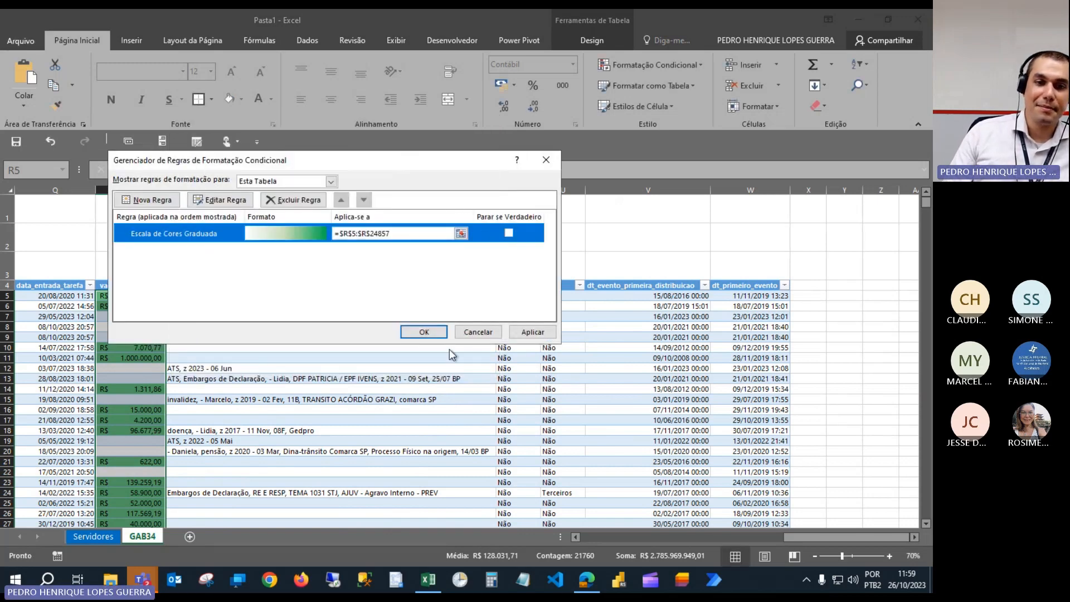
click(533, 332)
click(436, 333)
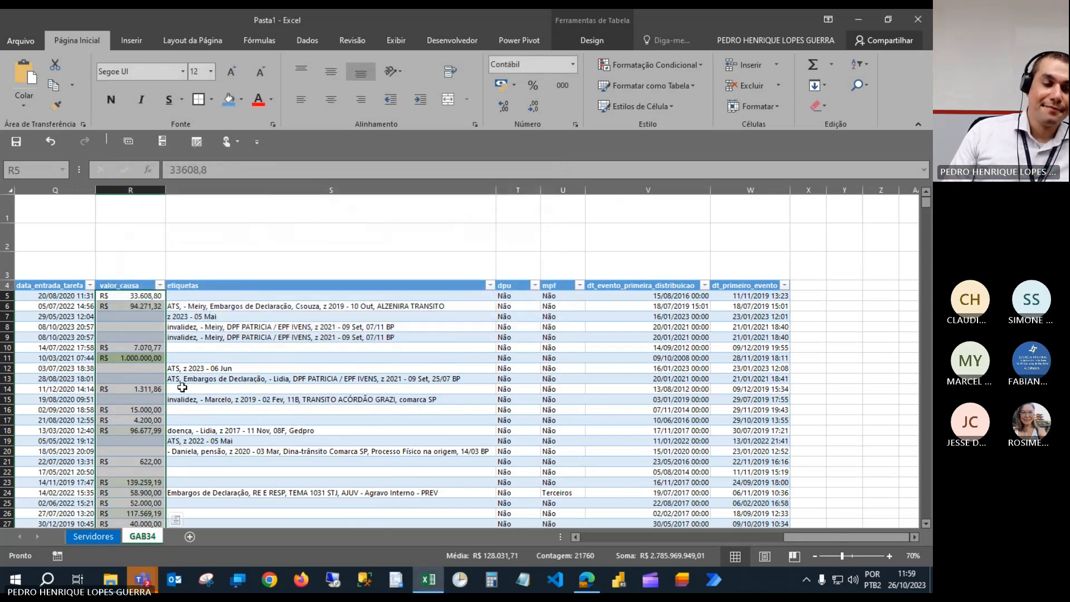
Check the shading in the valor_causa column and filter it to only the R$ 376.217.060,00 entry.
click(140, 306)
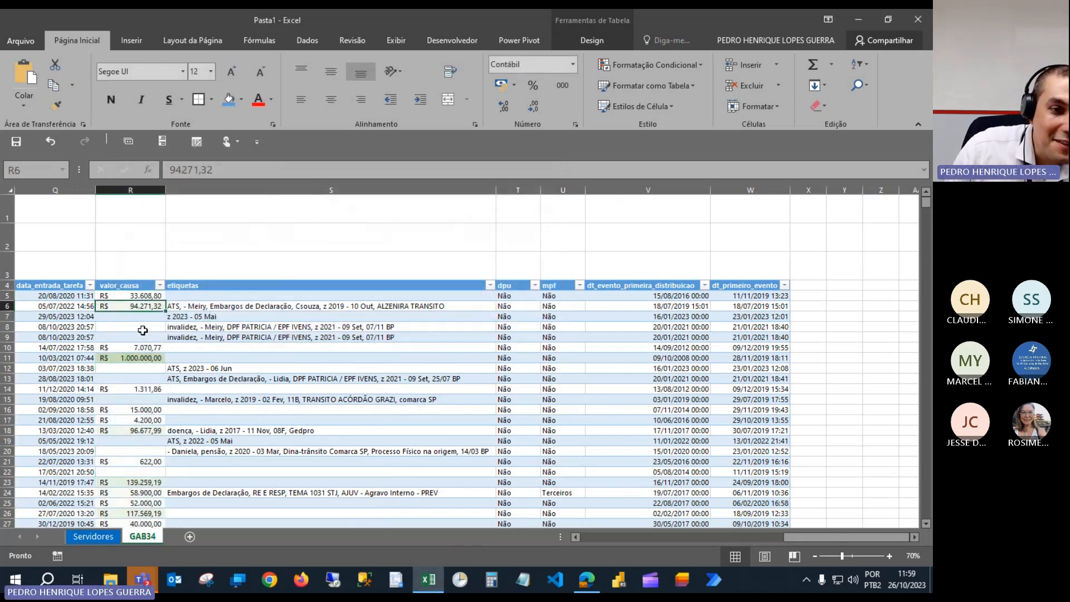
scroll(201, 387, up, 3)
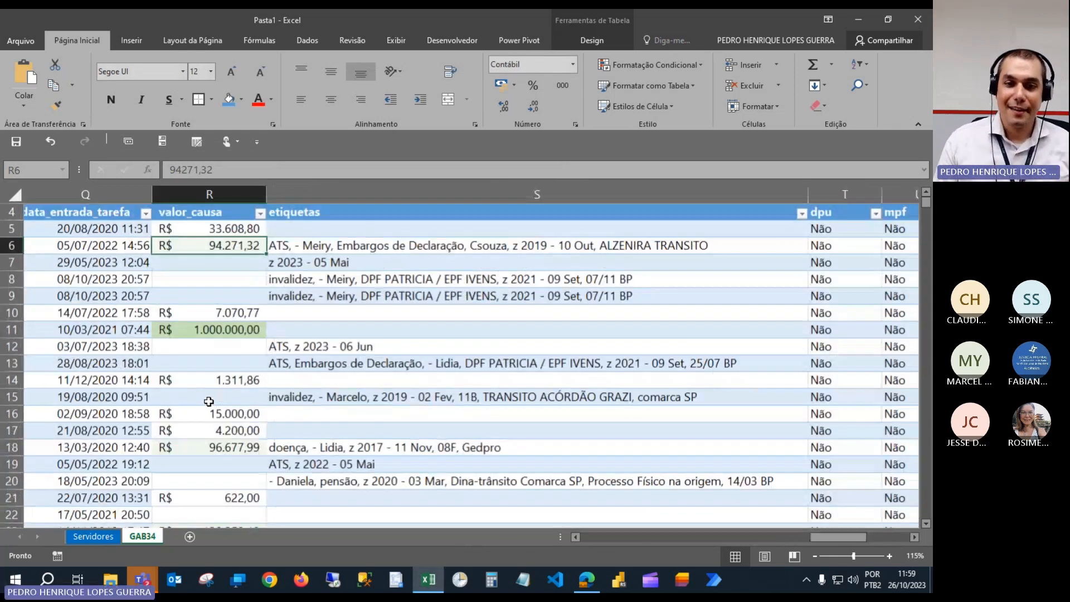
scroll(229, 405, down, 15)
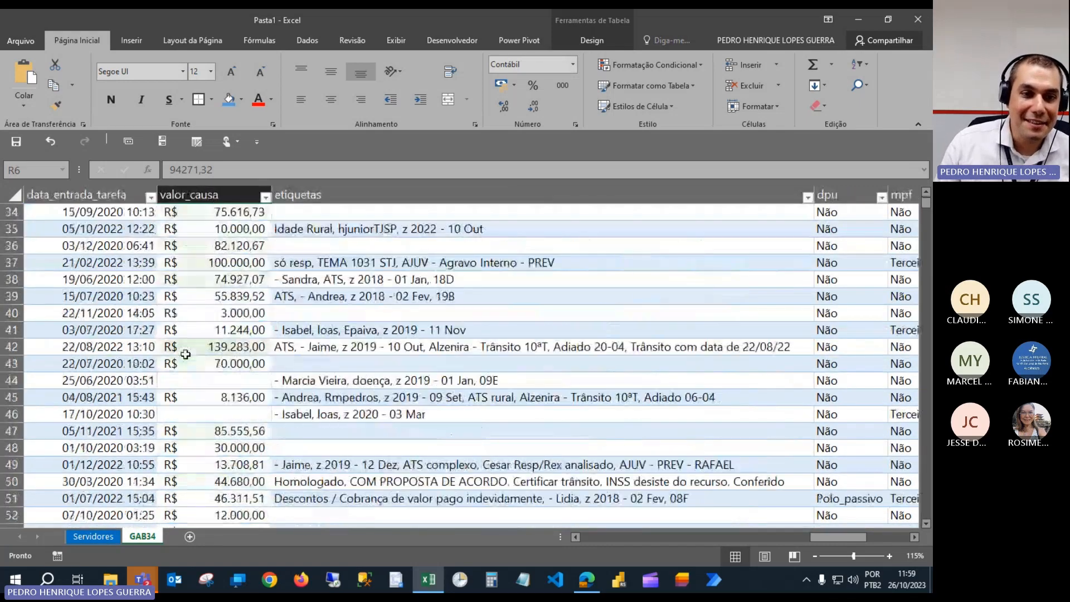
scroll(186, 354, down, 10)
scroll(185, 355, up, 12)
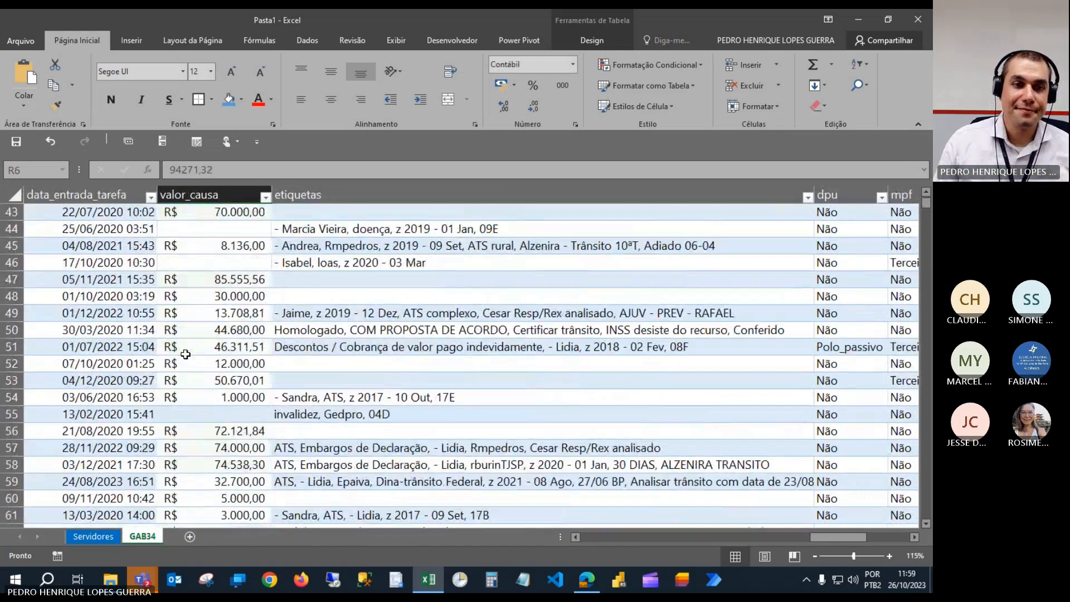
click(266, 197)
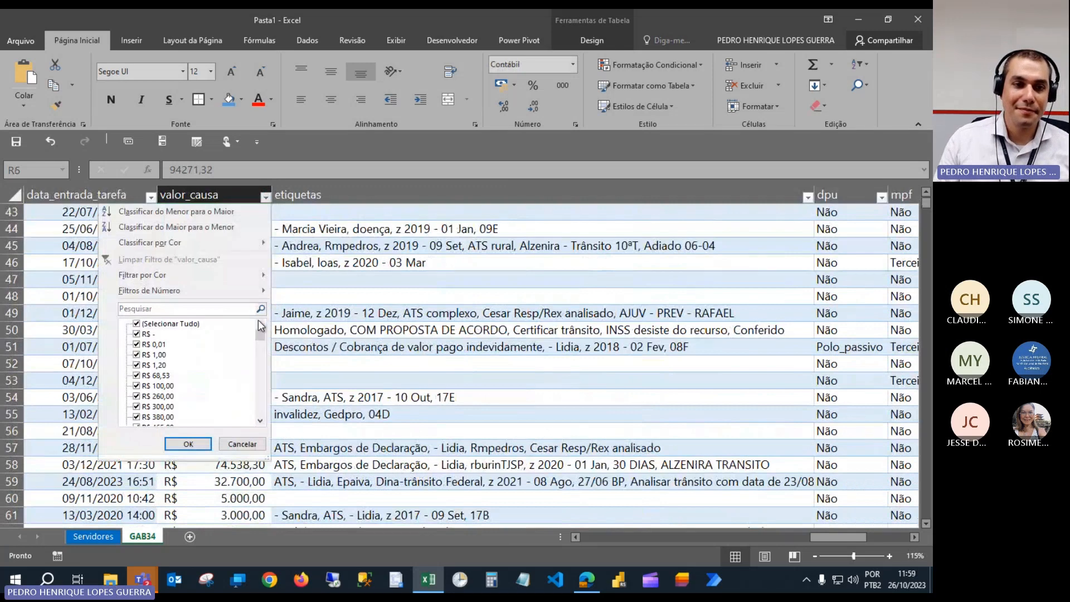
click(200, 324)
drag(260, 335, 260, 413)
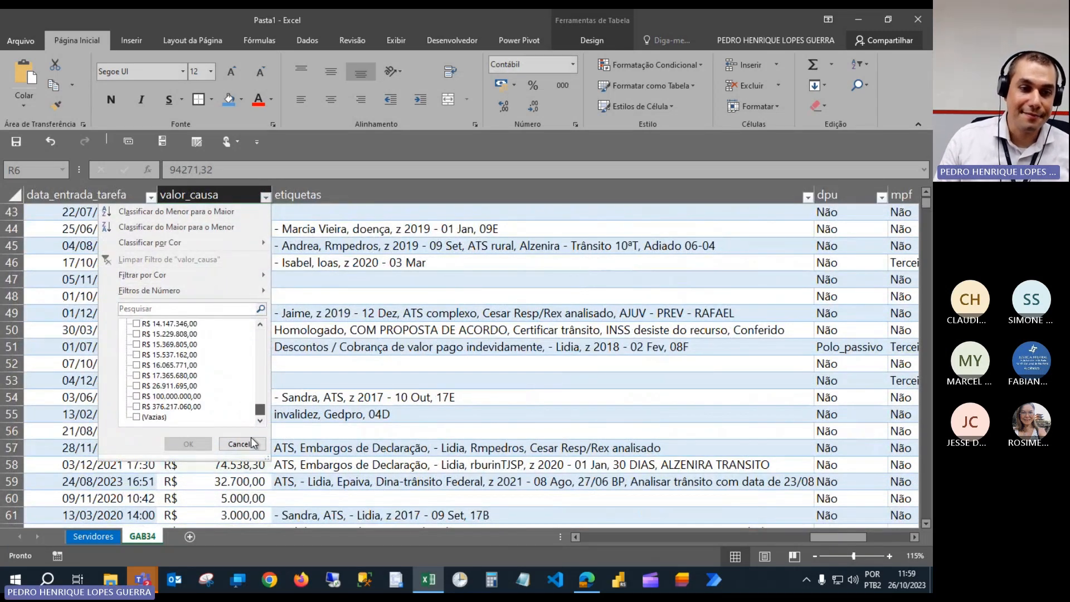
click(167, 406)
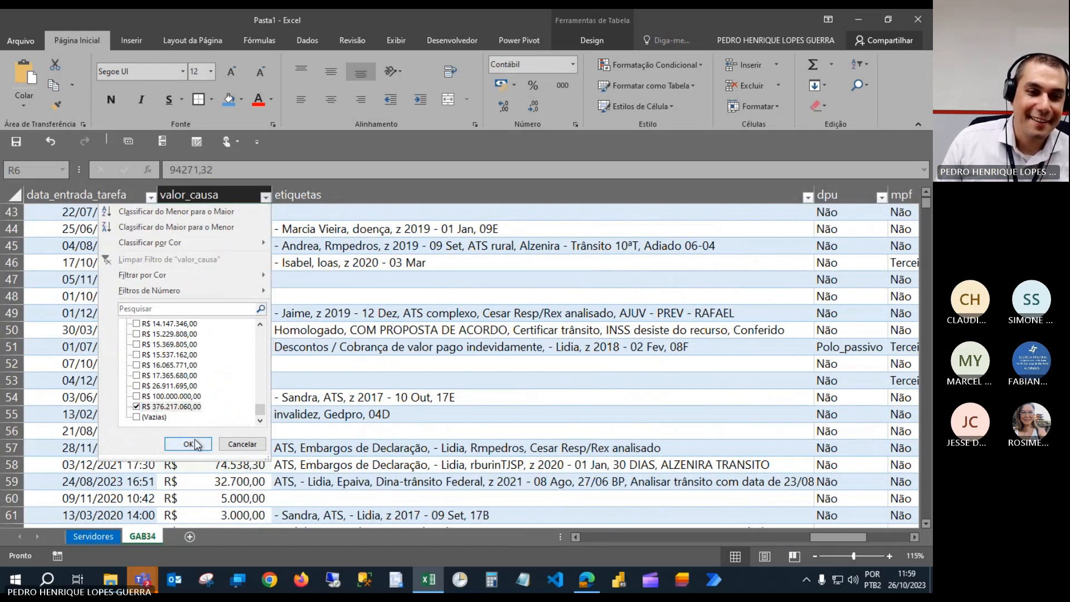
click(188, 444)
scroll(276, 242, up, 2)
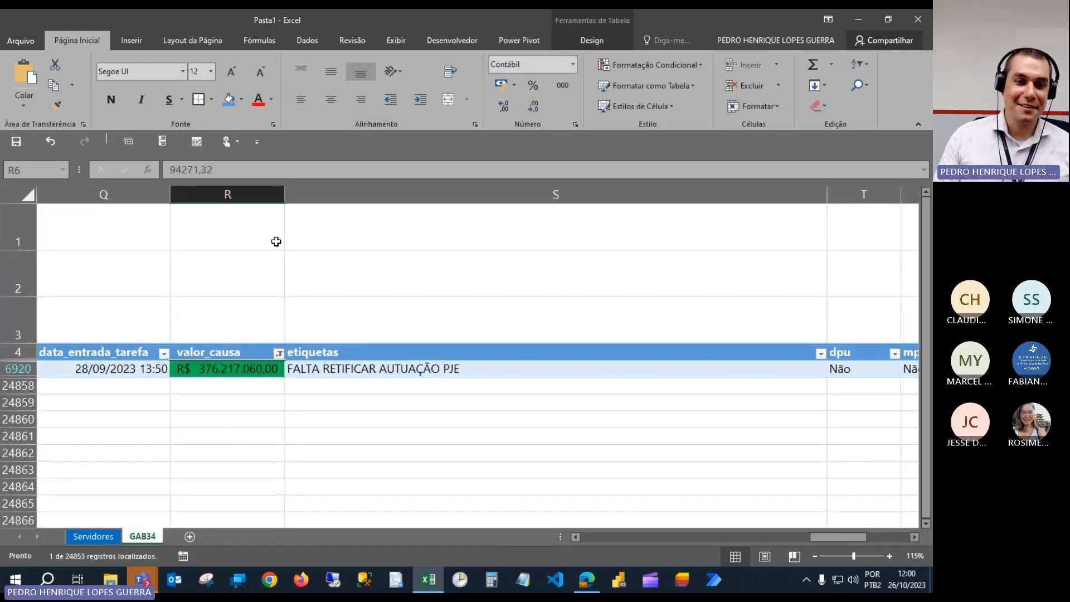
Restore all values in the valor_causa filter so every row is shown.
click(279, 354)
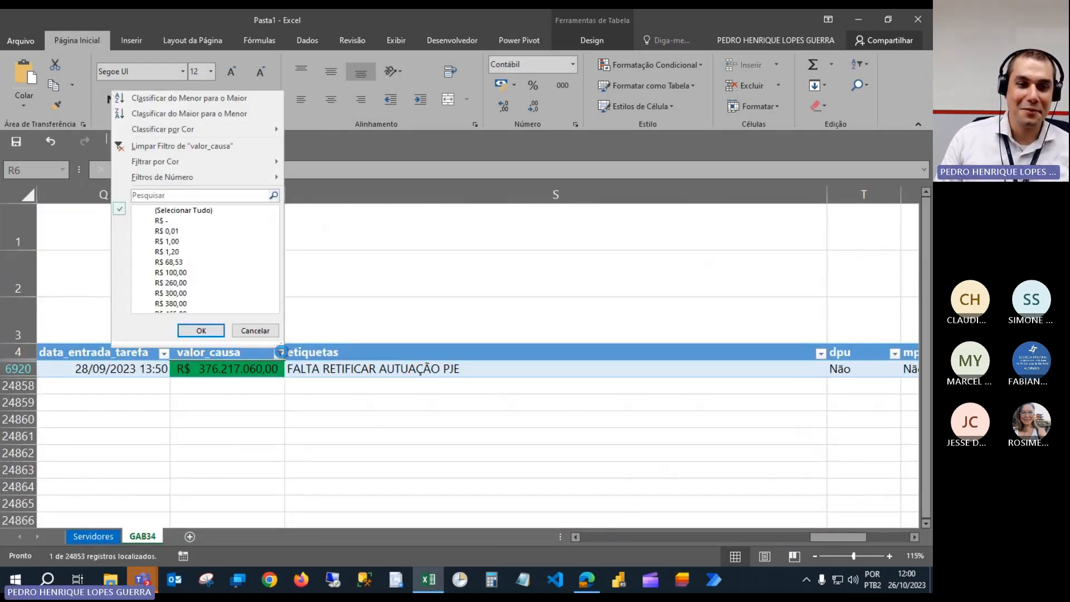
click(192, 213)
click(205, 331)
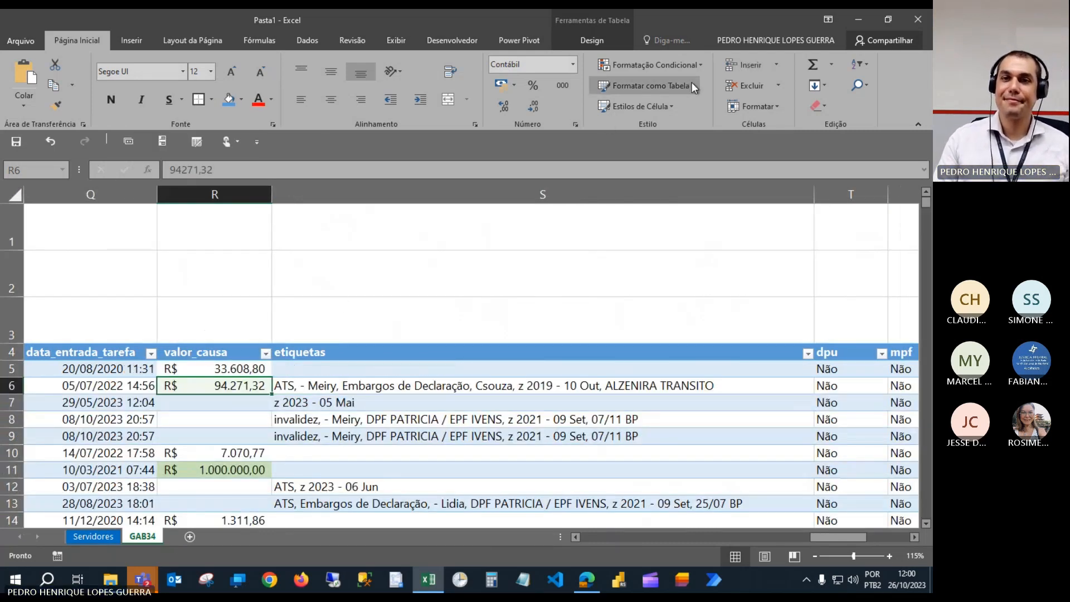
Open the graduated colour scale rule of the valor_causa column for editing.
click(678, 67)
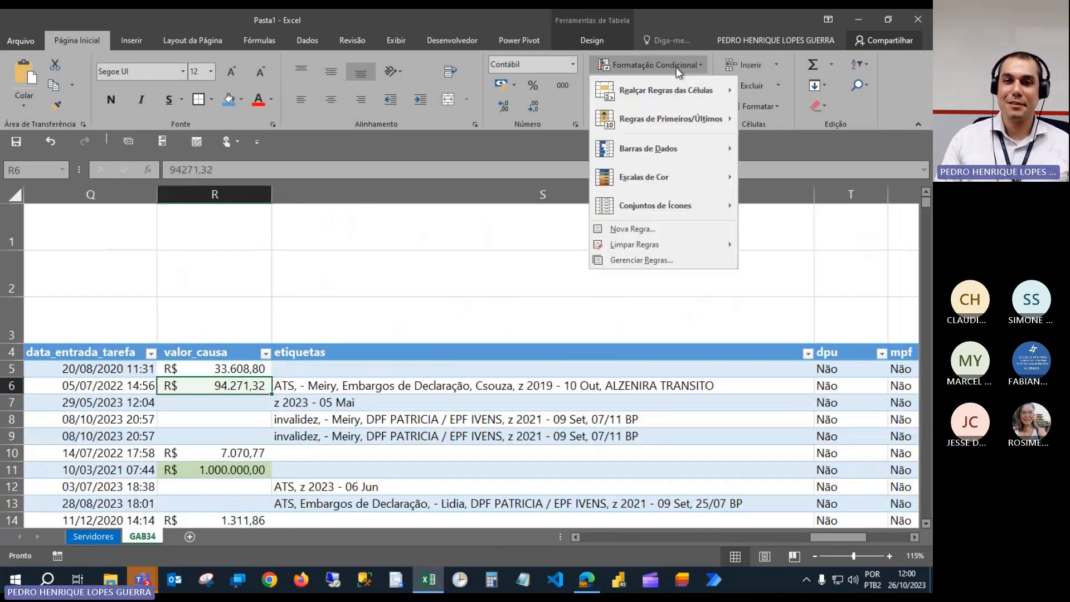
click(658, 262)
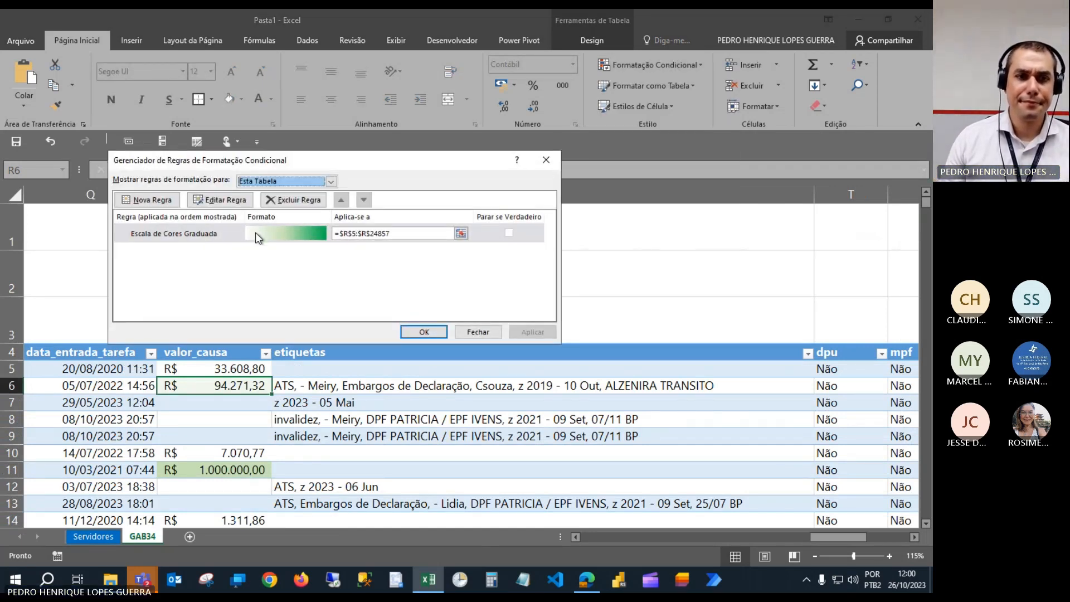
click(223, 200)
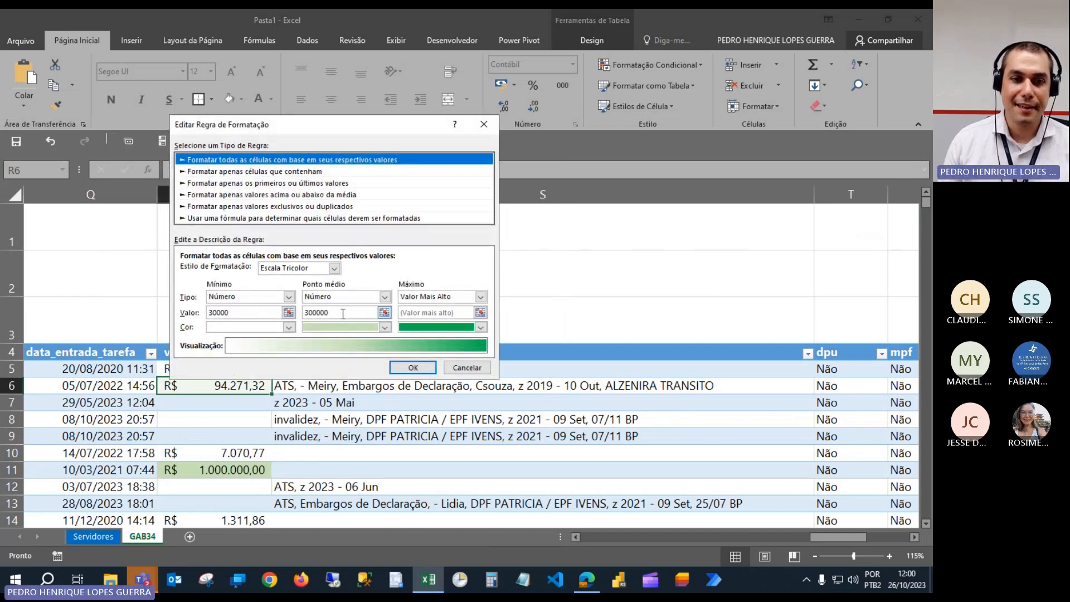
Set the colour scale's midpoint value to 100000.
click(342, 314)
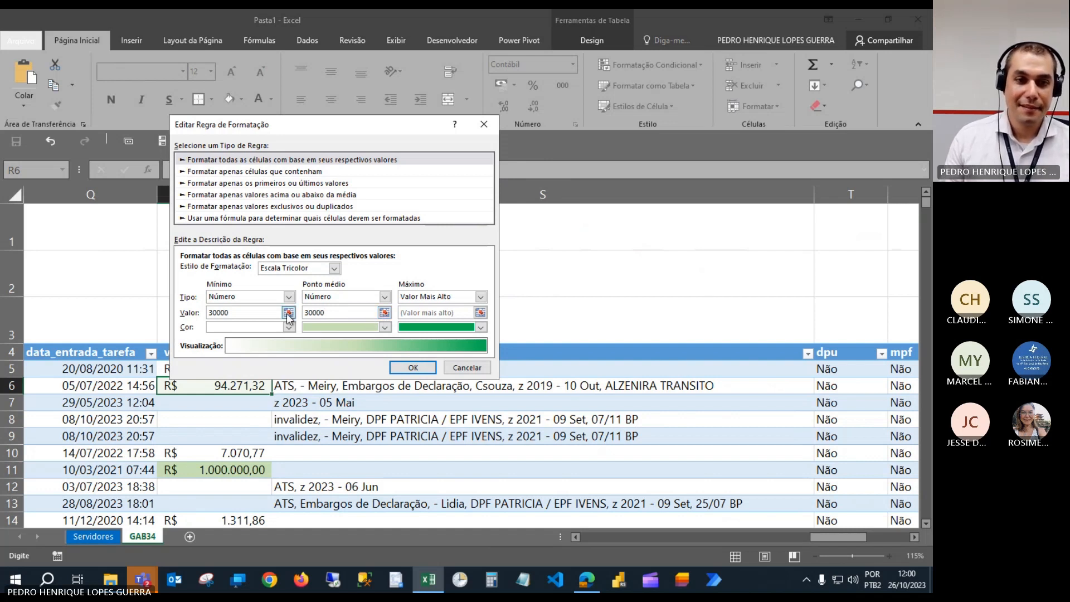
double_click(328, 313)
text(1)
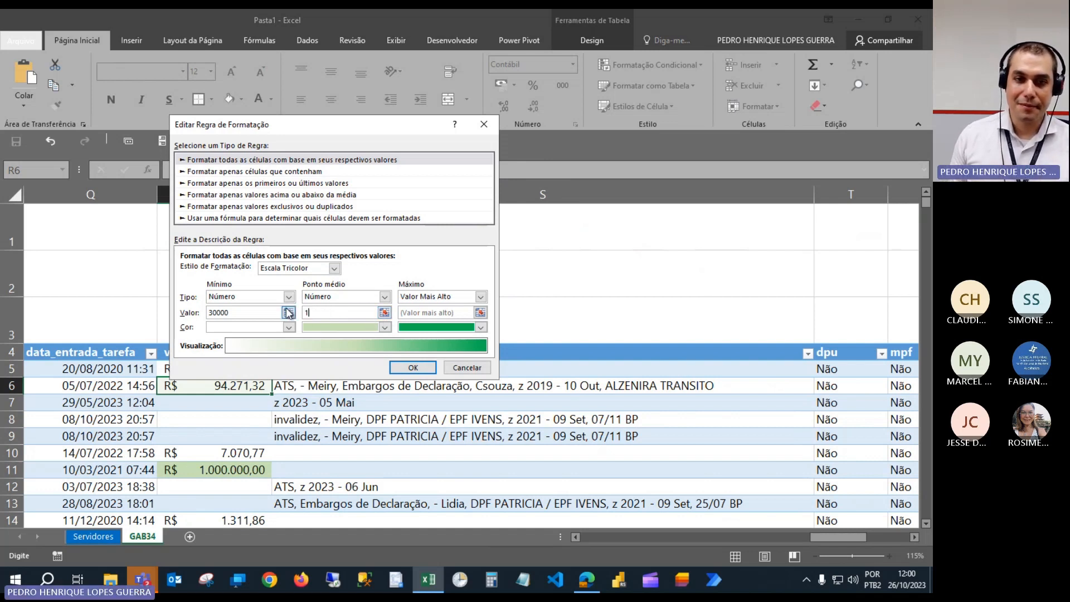
text(00000)
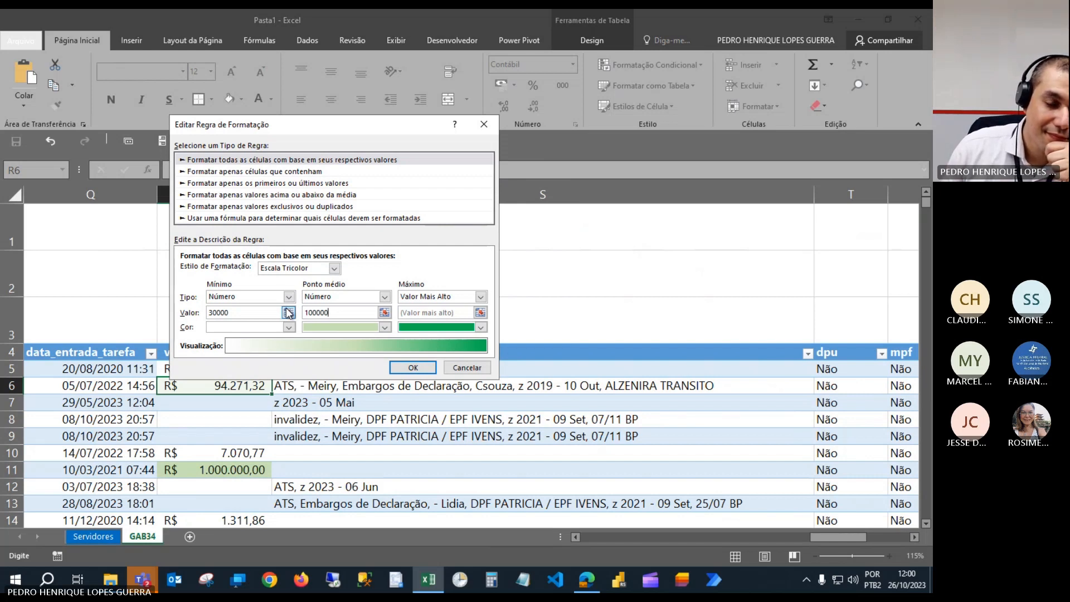
Switch the rule's format style to Barra de Dados and back to Escala Tricolor.
click(335, 269)
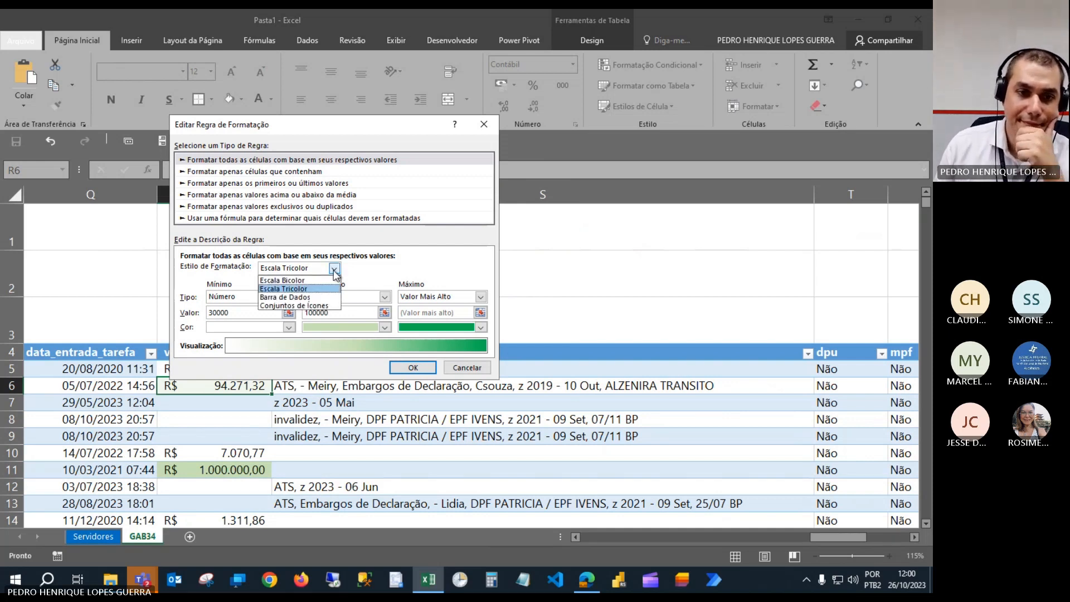
click(334, 297)
click(334, 268)
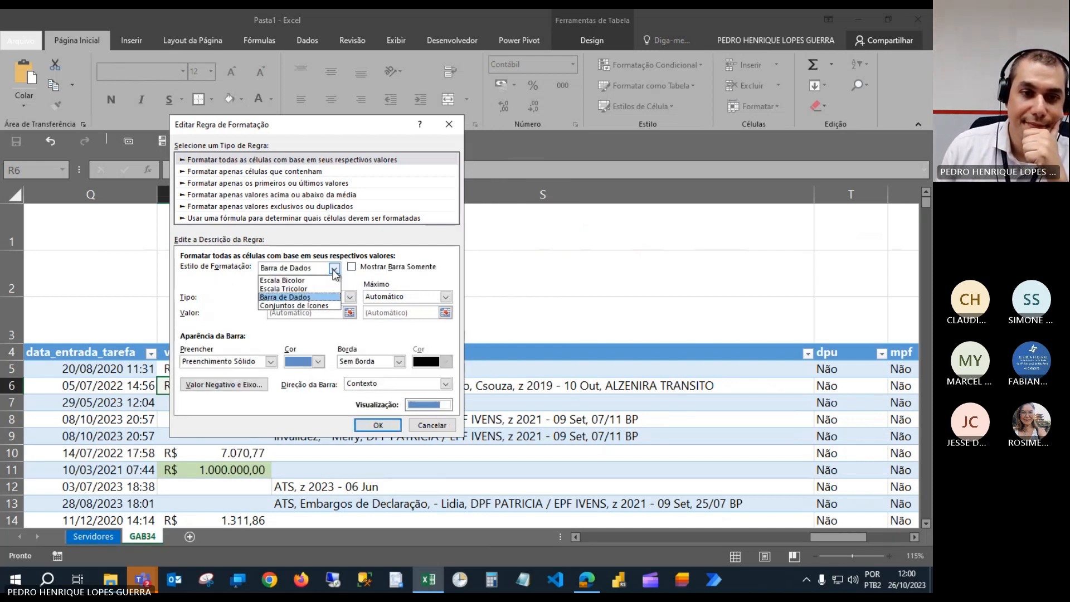
click(334, 288)
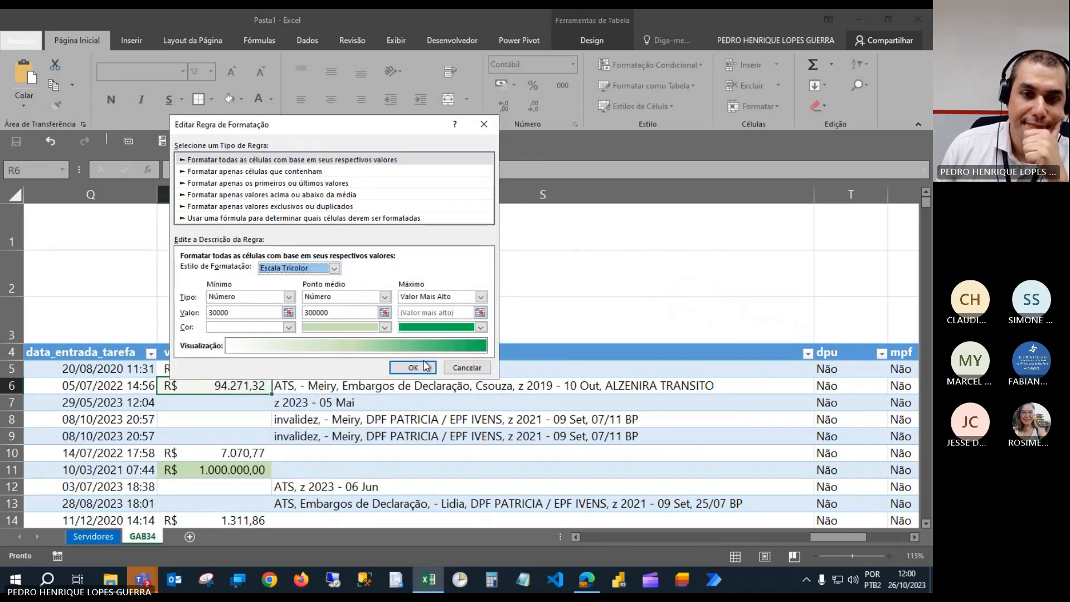
Change the colour scale's midpoint colour to a darker green and apply the rule to the valor_causa column.
click(385, 327)
click(406, 384)
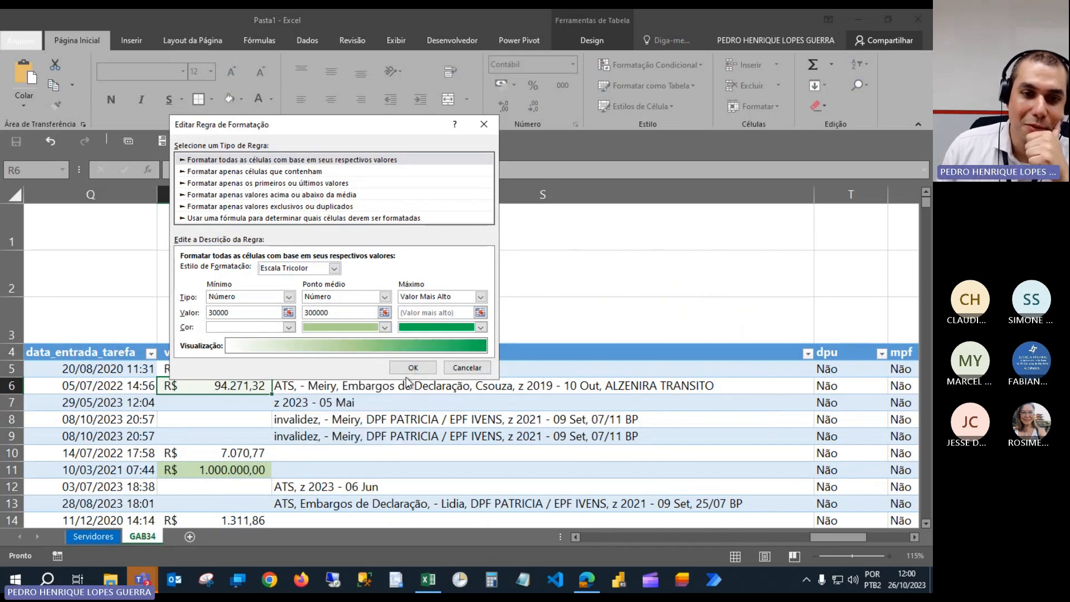
click(412, 368)
click(532, 333)
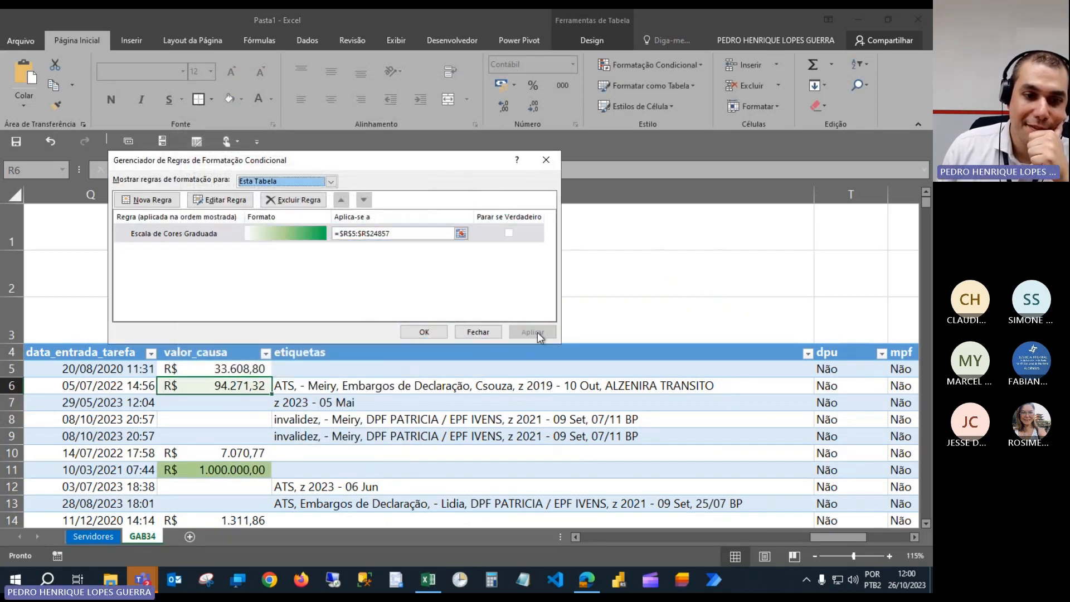
click(422, 333)
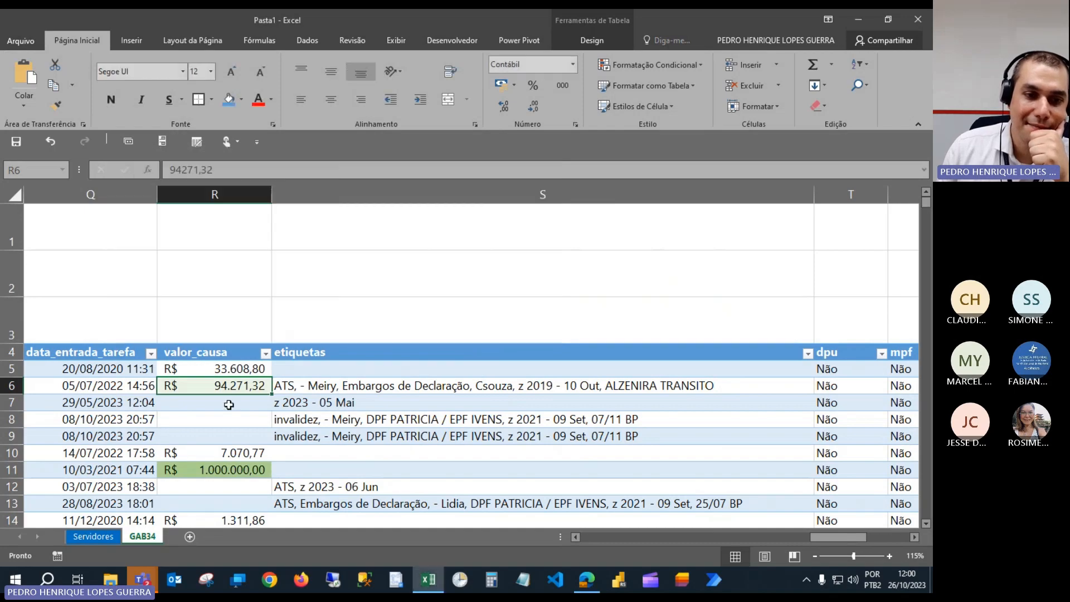
Examine how the darker midpoint green shades the amounts down the valor_causa column.
scroll(252, 368, down, 9)
scroll(252, 368, down, 14)
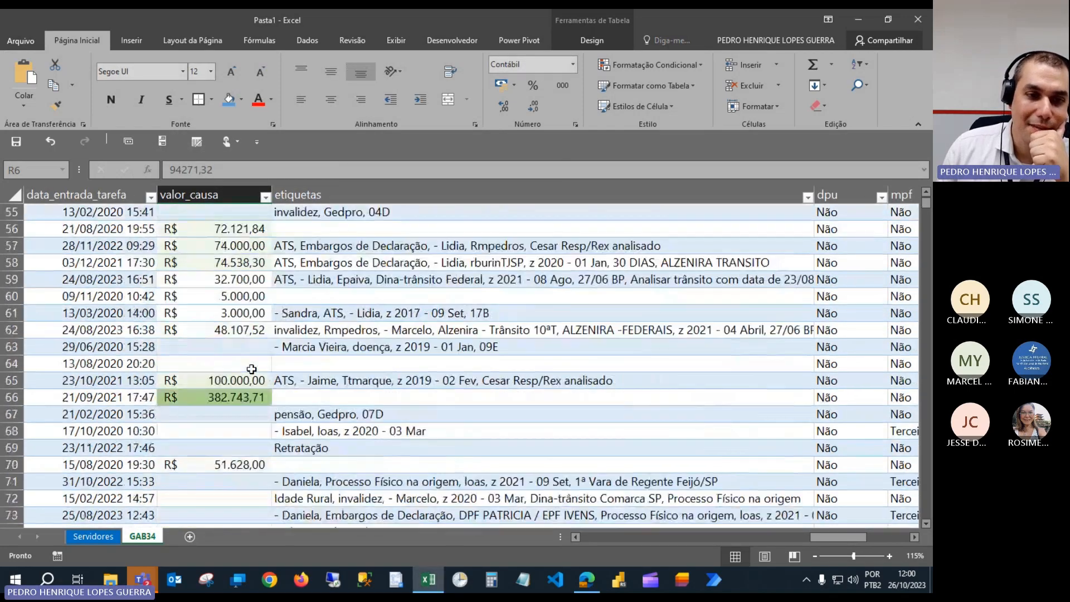
scroll(252, 369, up, 5)
scroll(252, 369, down, 18)
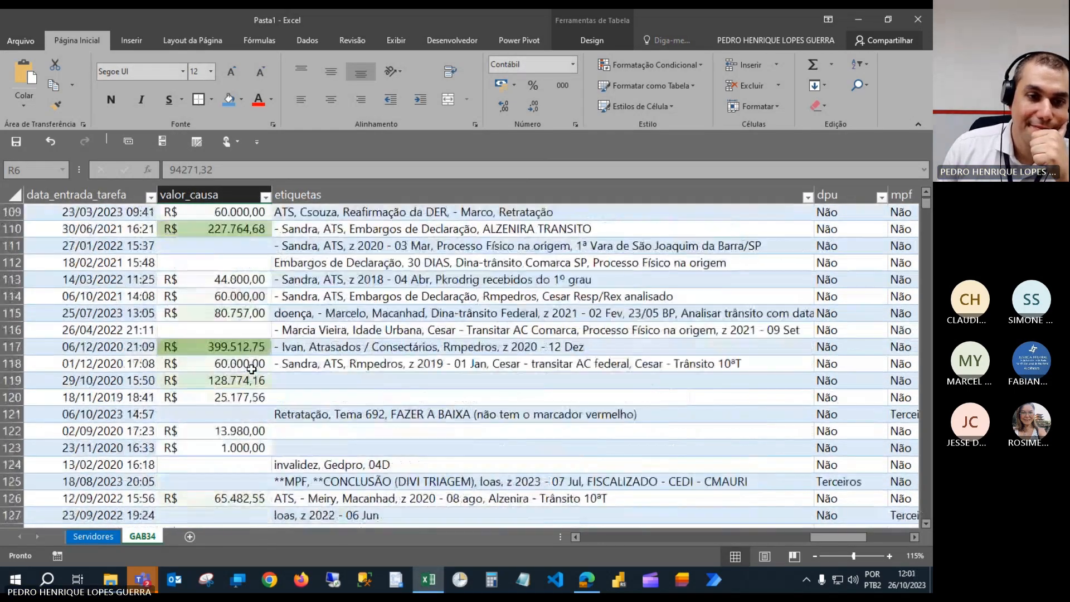
scroll(252, 369, down, 15)
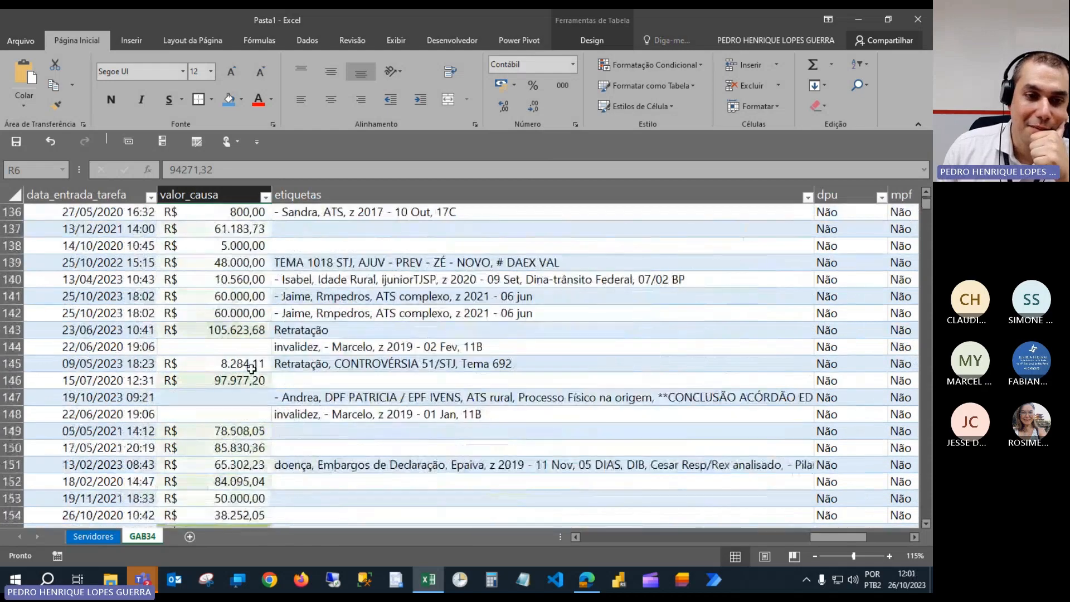
Examine the green highlights on high amounts in the further rows of the valor_causa column.
scroll(247, 229, down, 12)
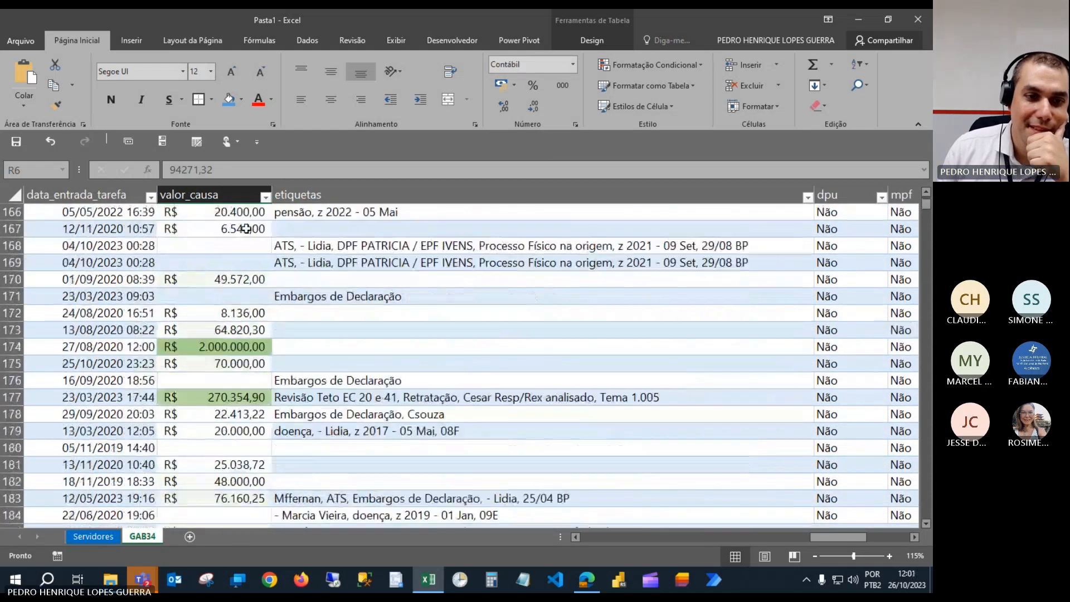
scroll(246, 289, up, 6)
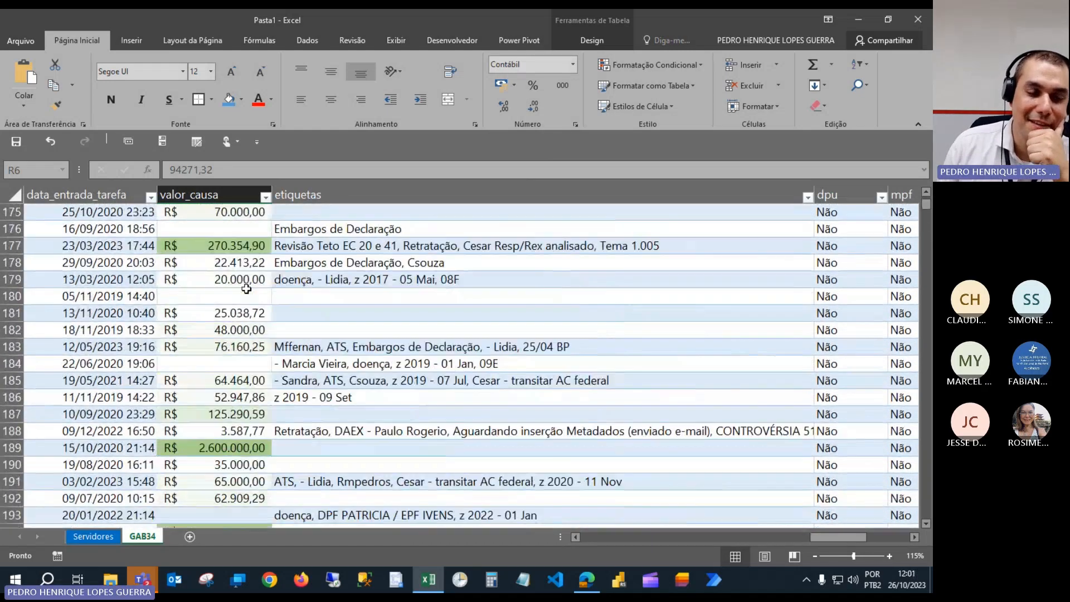
scroll(240, 335, down, 6)
scroll(226, 383, down, 7)
scroll(227, 384, down, 16)
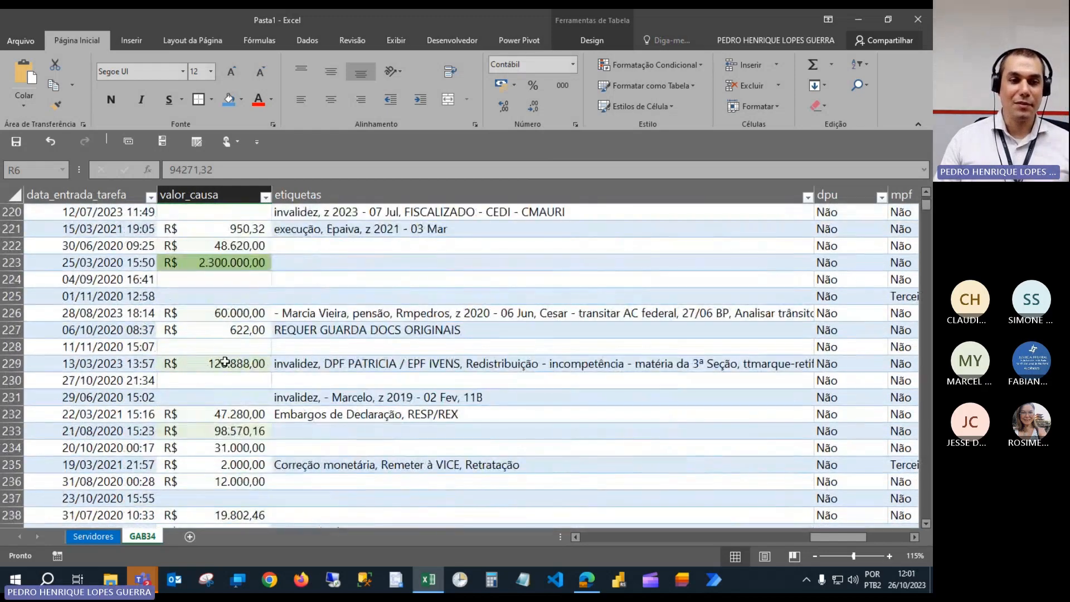
scroll(224, 329, down, 15)
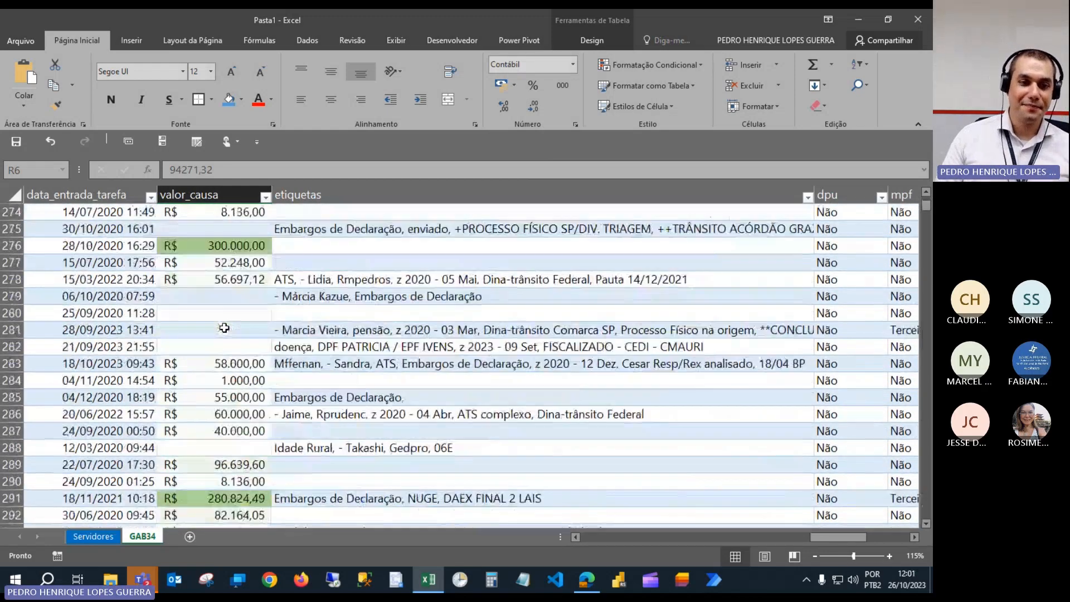
scroll(224, 334, up, 6)
scroll(223, 379, down, 5)
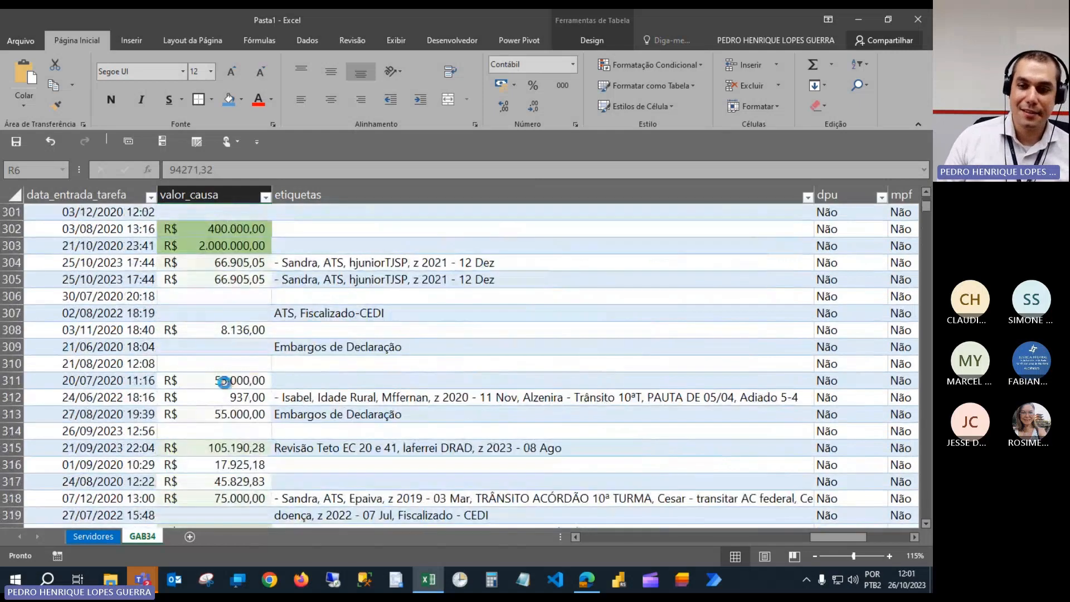
ctrl+scroll(223, 377, down, 5)
ctrl+scroll(254, 432, up, 4)
scroll(301, 412, up, 5)
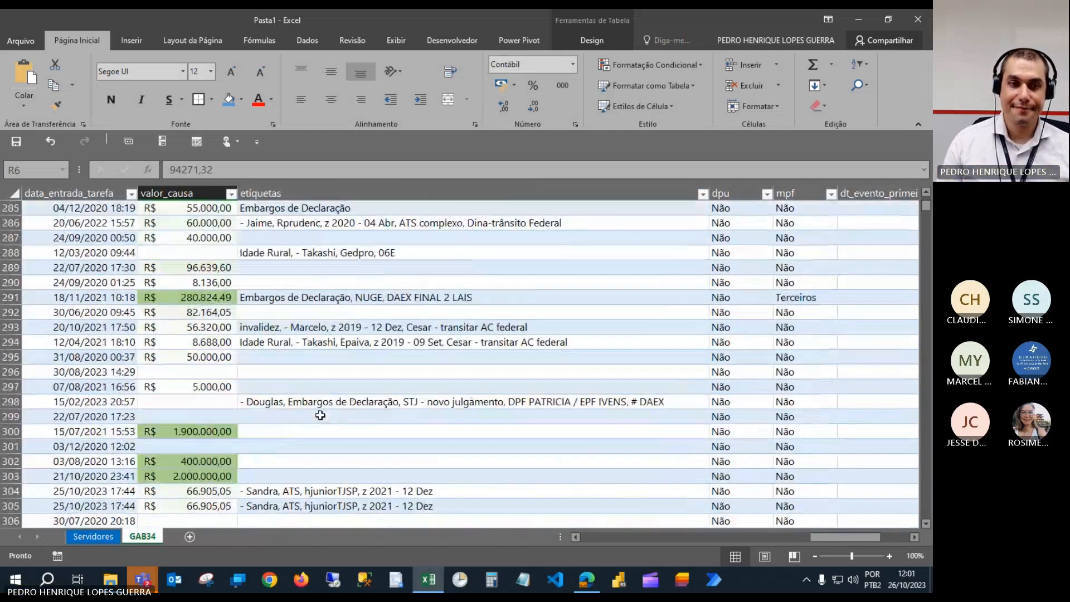
Return to the start of the GAB34 sheet and review the formatted table across its columns at reduced zoom.
key(ctrl+Home)
ctrl+scroll(320, 415, down, 1)
scroll(547, 440, down, 4)
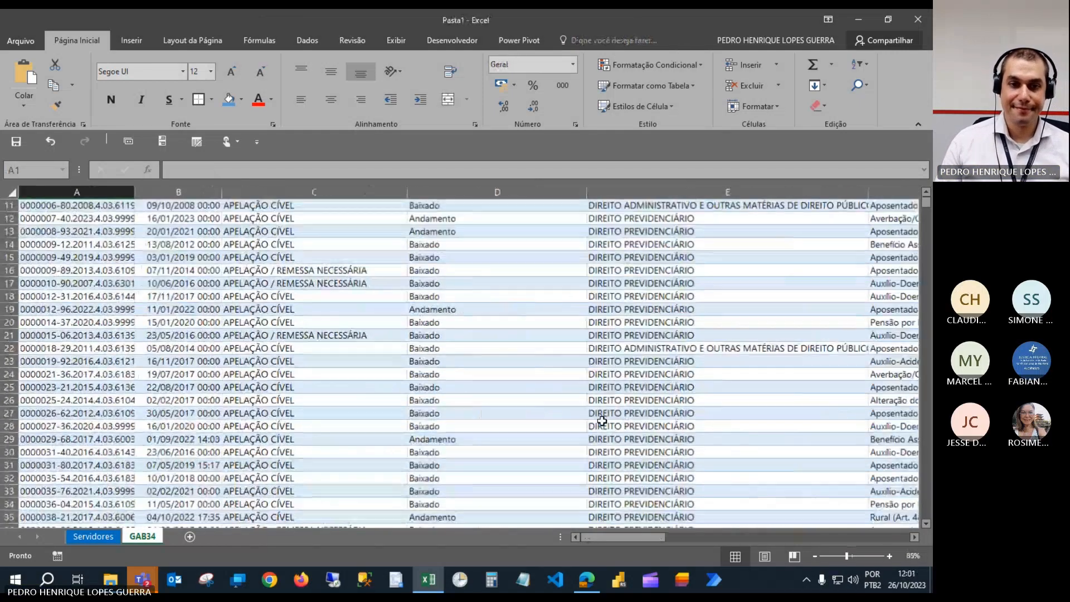
scroll(659, 441, up, 4)
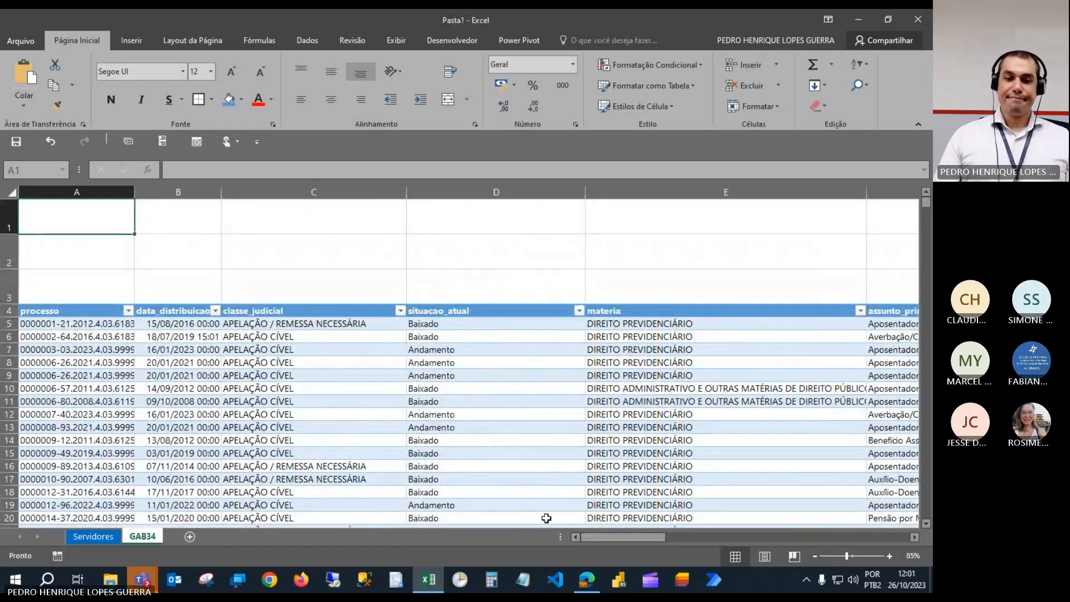
drag(610, 536, 838, 557)
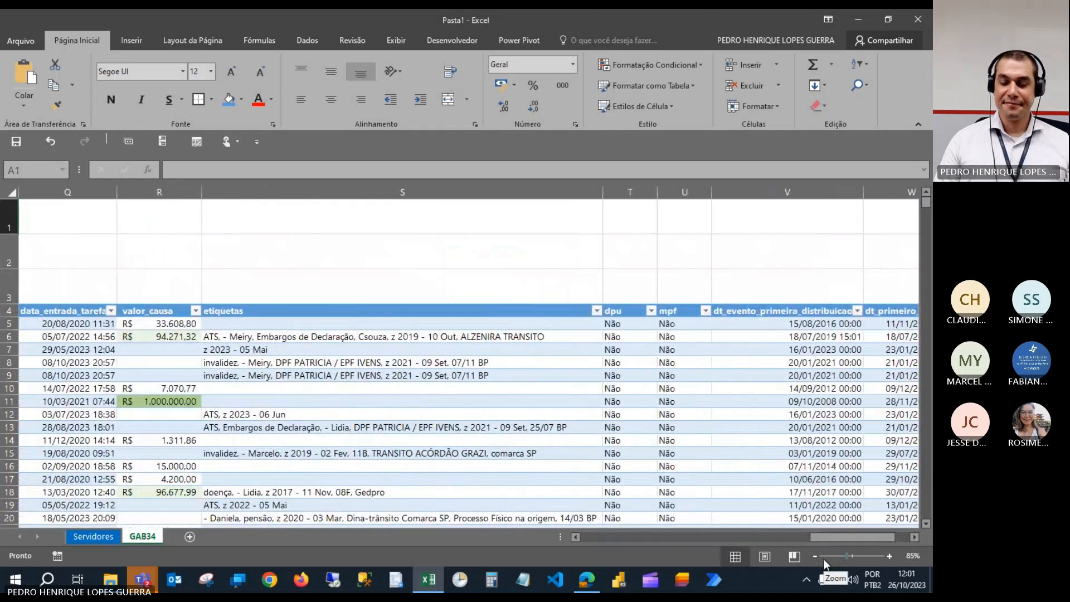
scroll(404, 408, down, 3)
scroll(404, 408, up, 3)
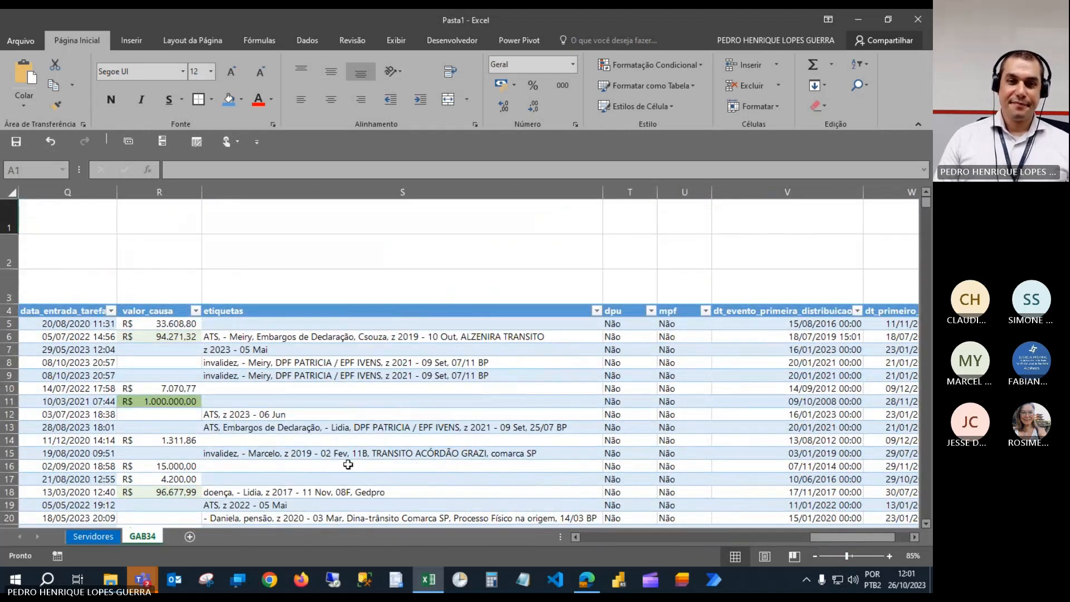
scroll(566, 459, down, 2)
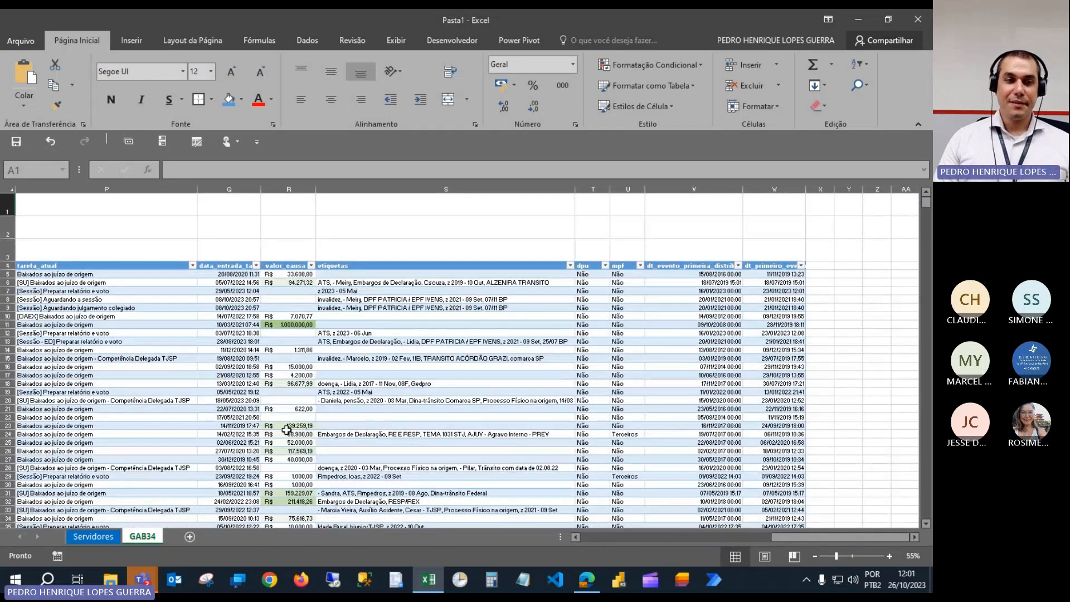
drag(799, 537, 564, 536)
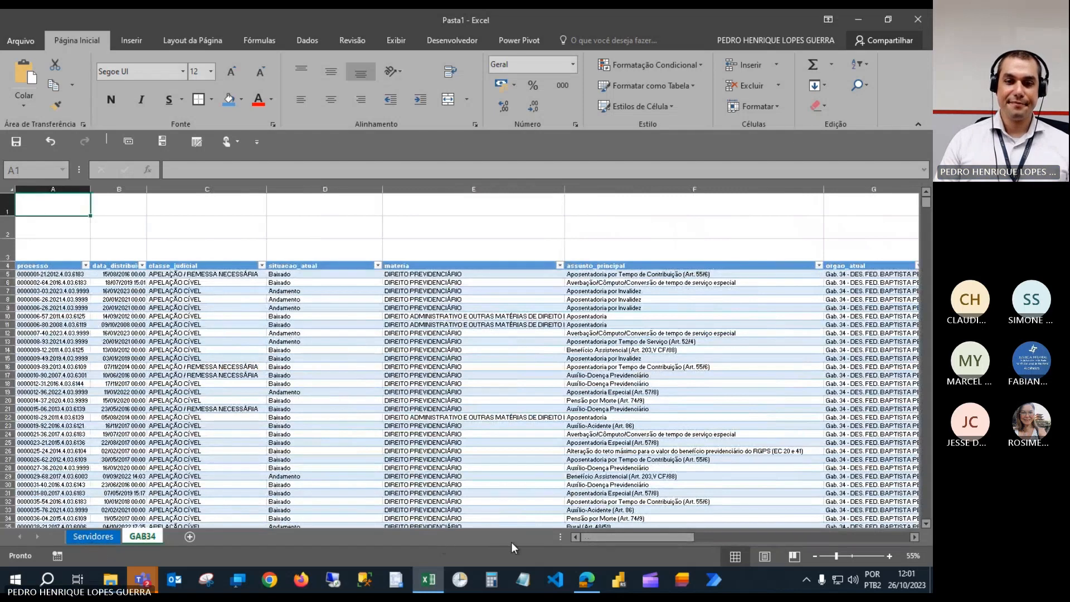
drag(600, 538, 627, 533)
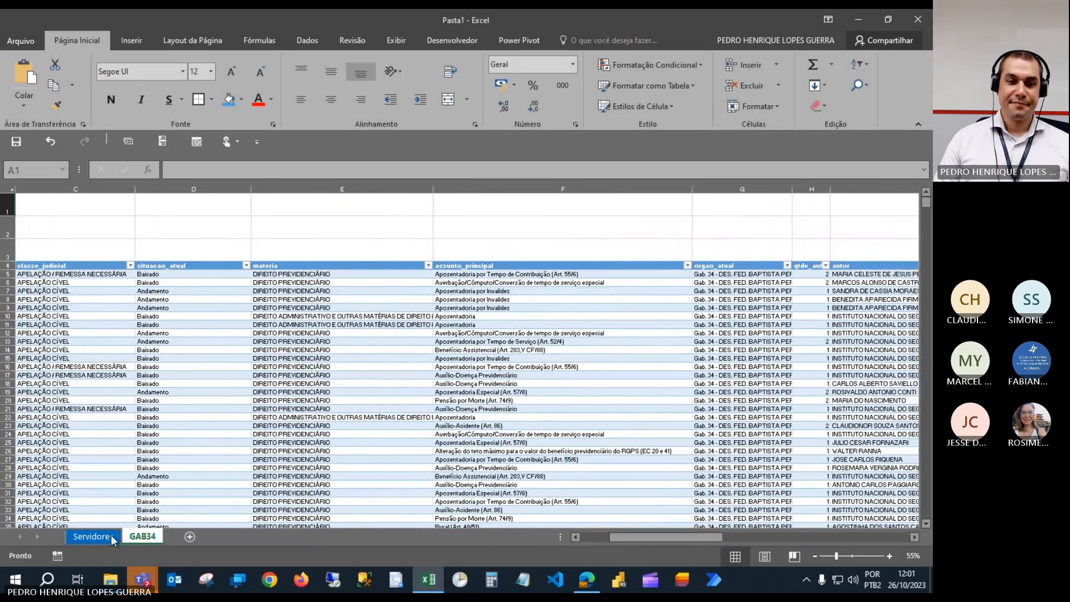
On the Servidores sheet, remove the Cargo filter by selecting all positions.
click(112, 535)
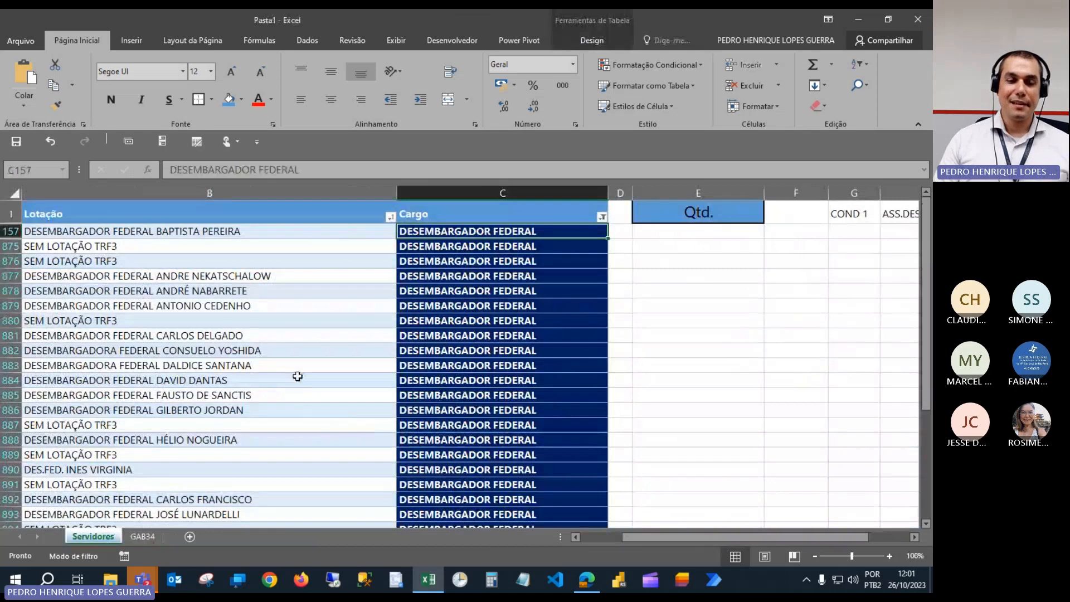
ctrl+scroll(299, 363, down, 2)
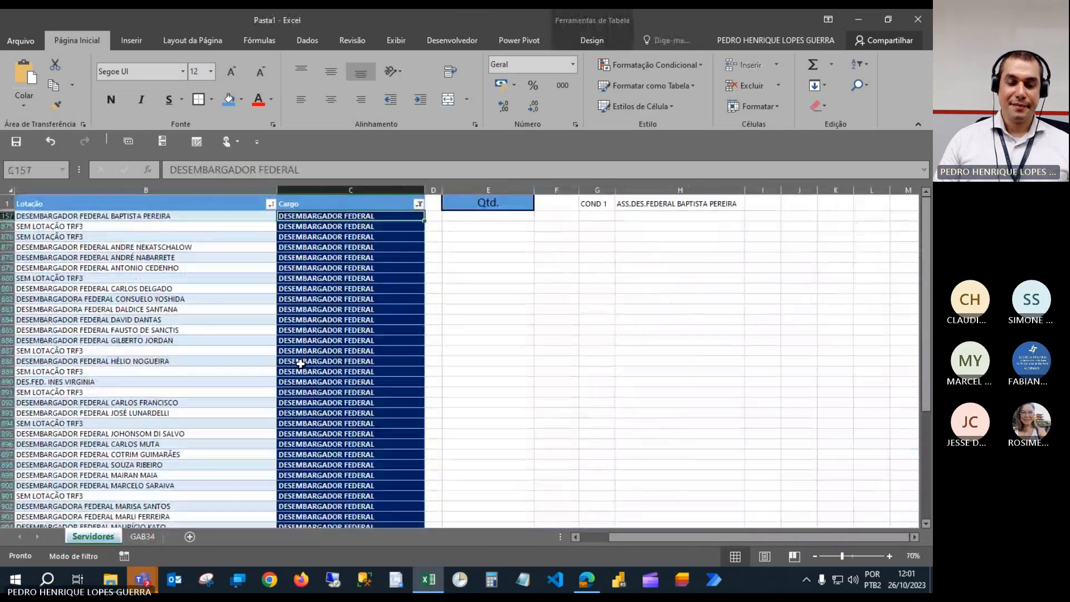
click(419, 203)
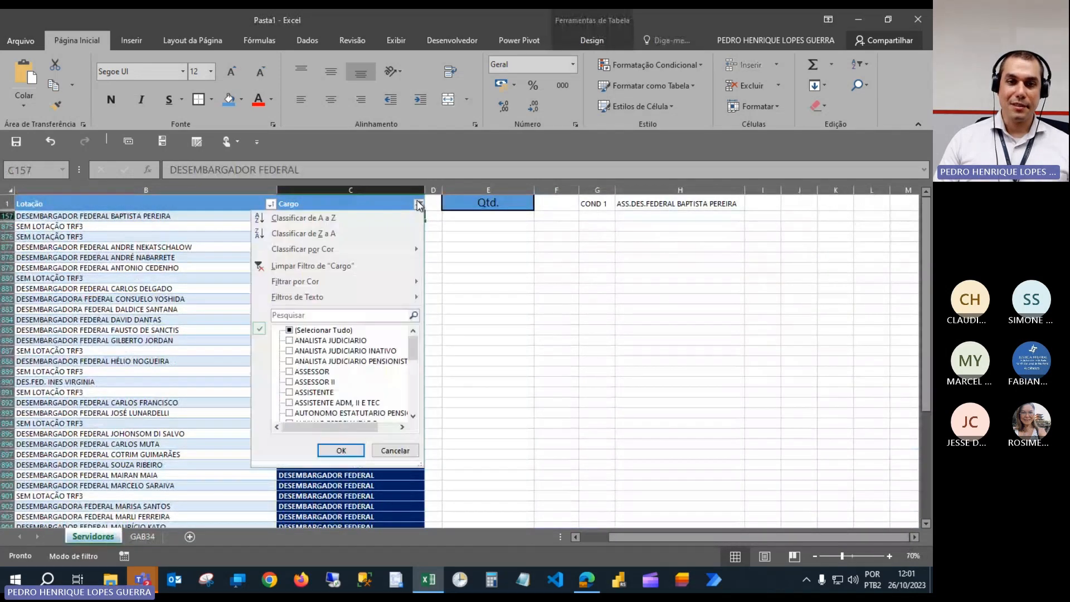
click(312, 334)
click(347, 450)
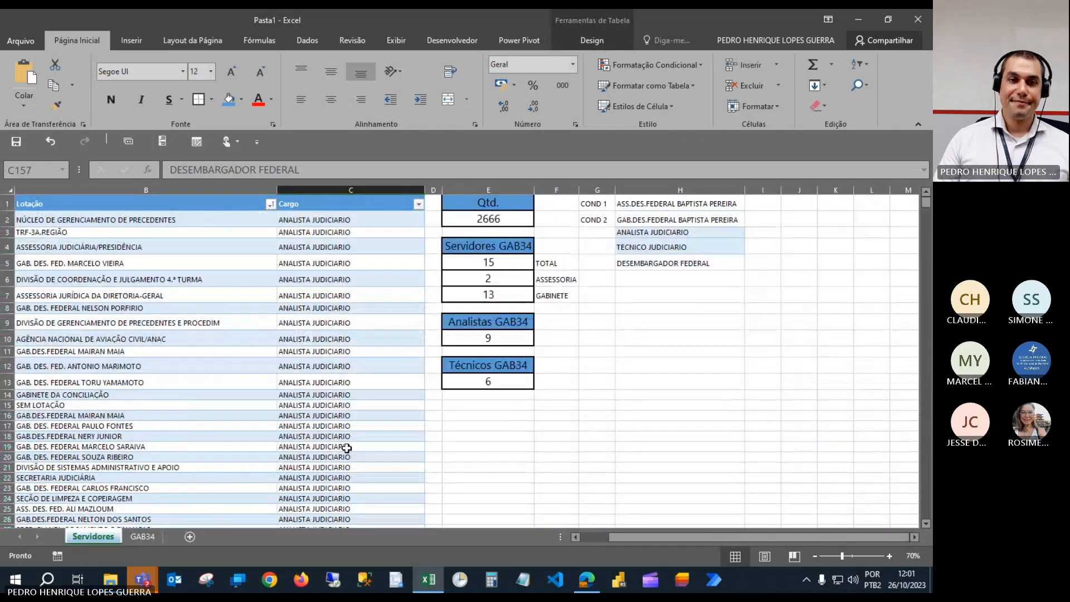
click(419, 203)
click(317, 333)
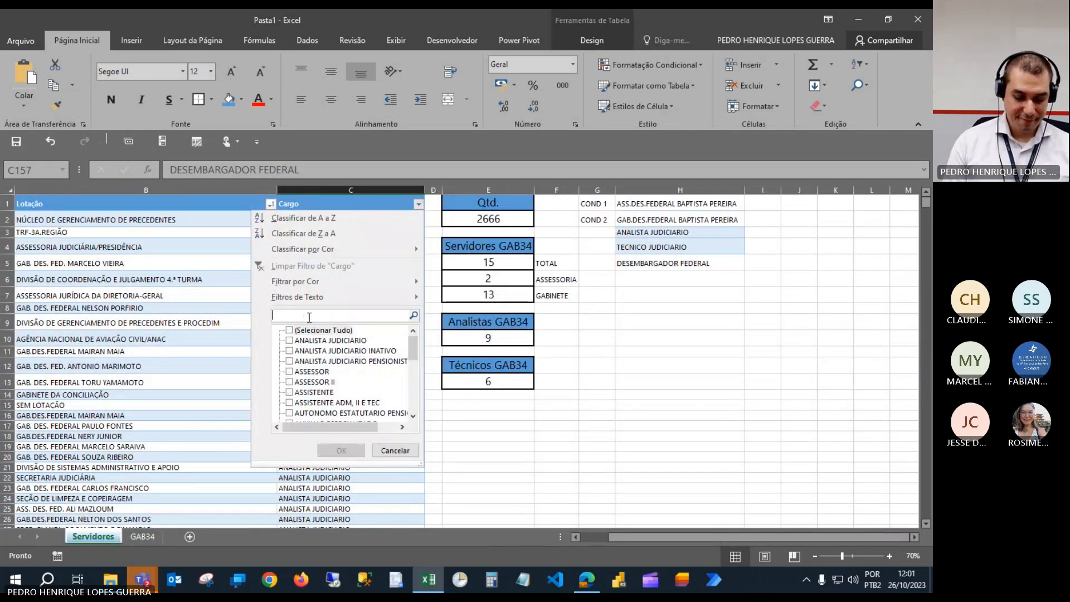
click(310, 316)
text(BA)
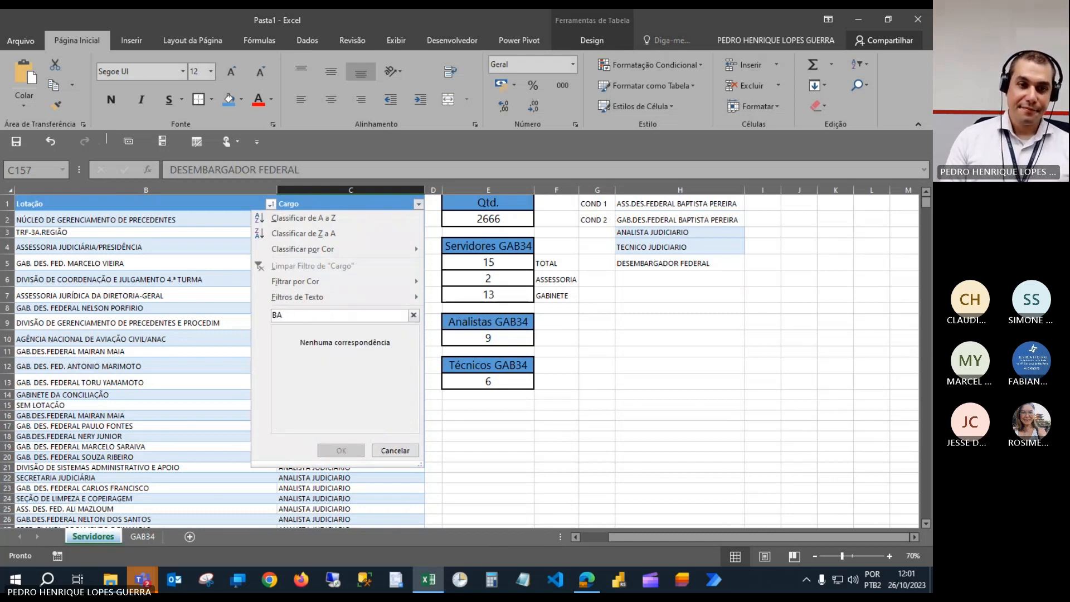
key(BackSpace)
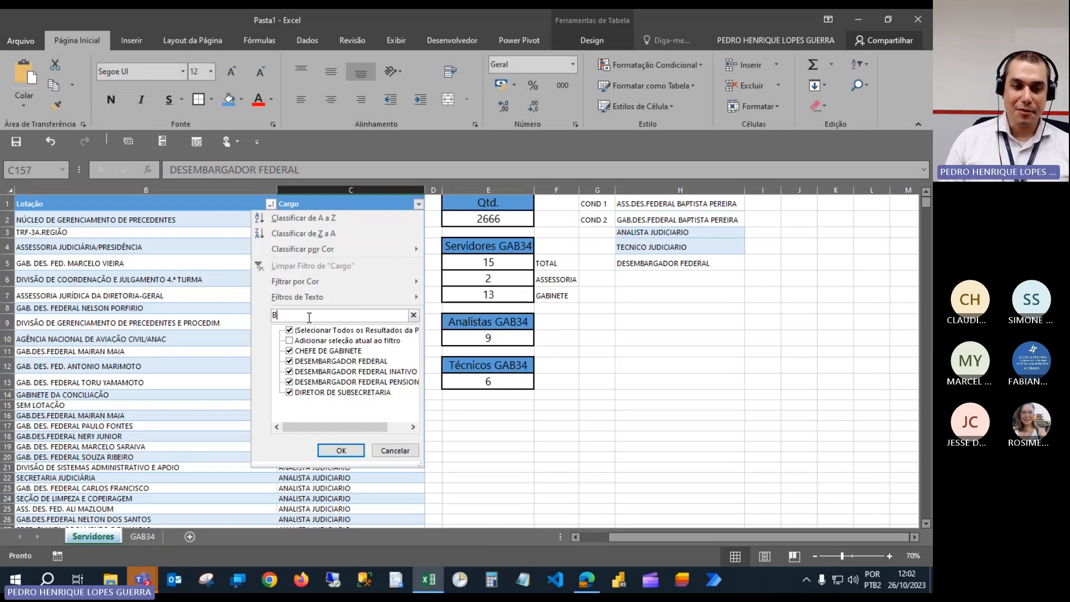
key(BackSpace)
click(397, 453)
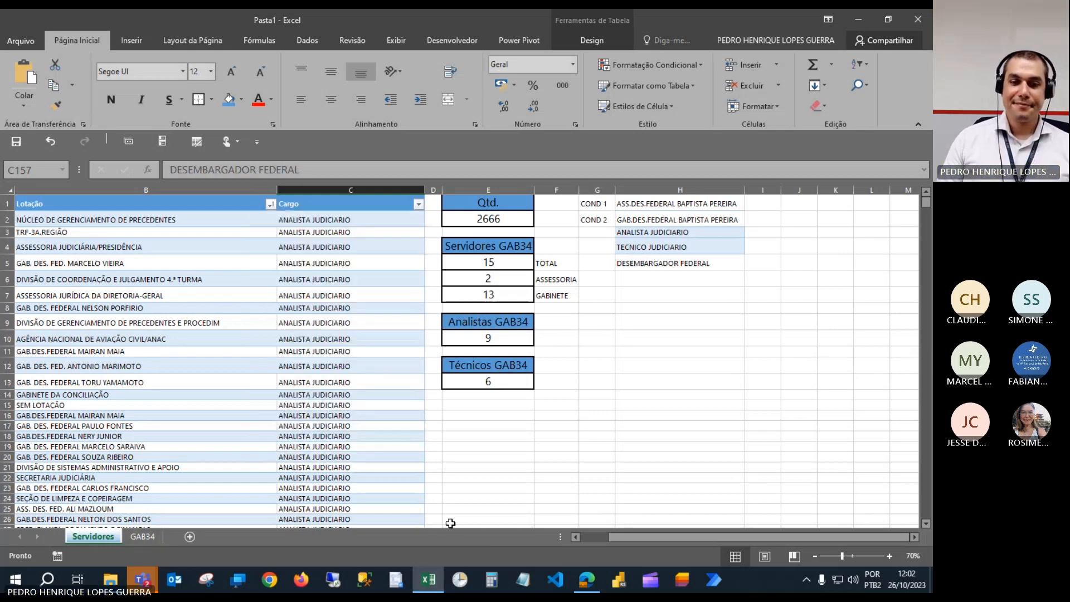
Filter the Lotação column to the entries that contain the GAB34 federal judge's surname.
drag(619, 537, 591, 537)
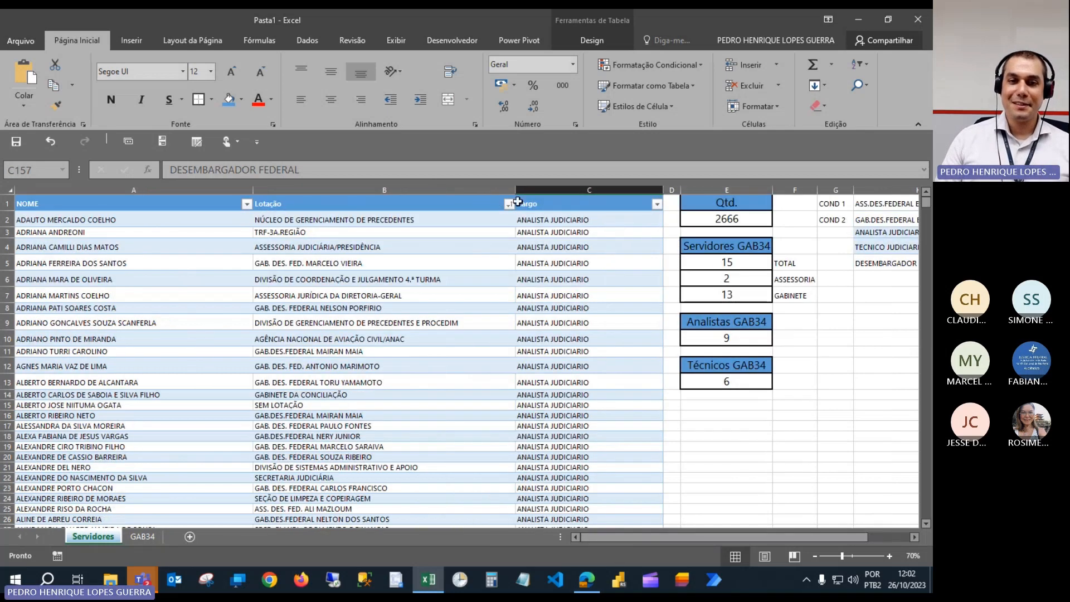
click(509, 204)
click(423, 330)
click(401, 315)
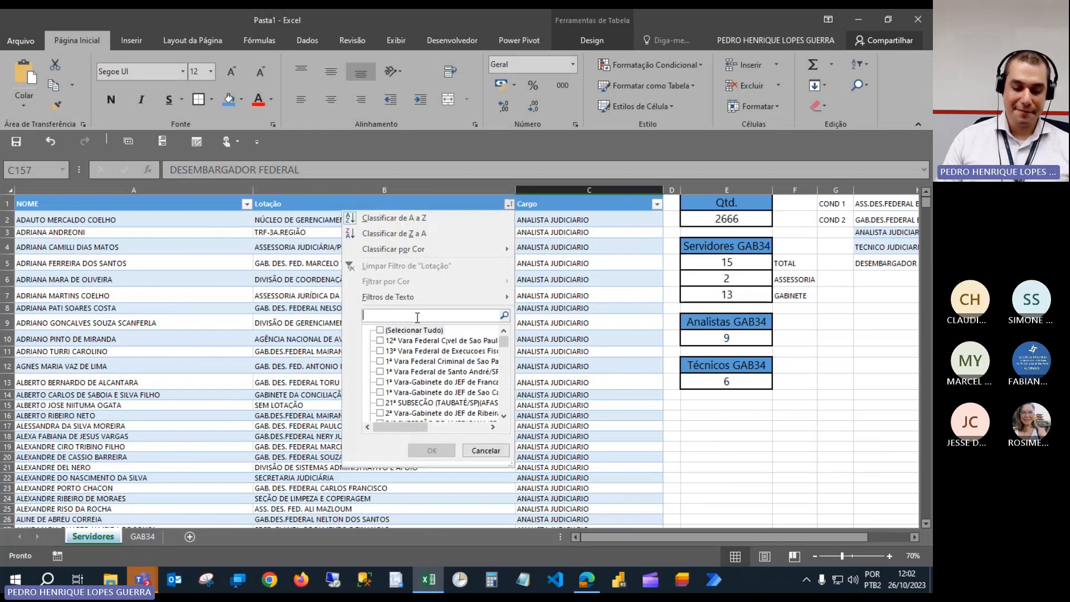
text(BAPTIST)
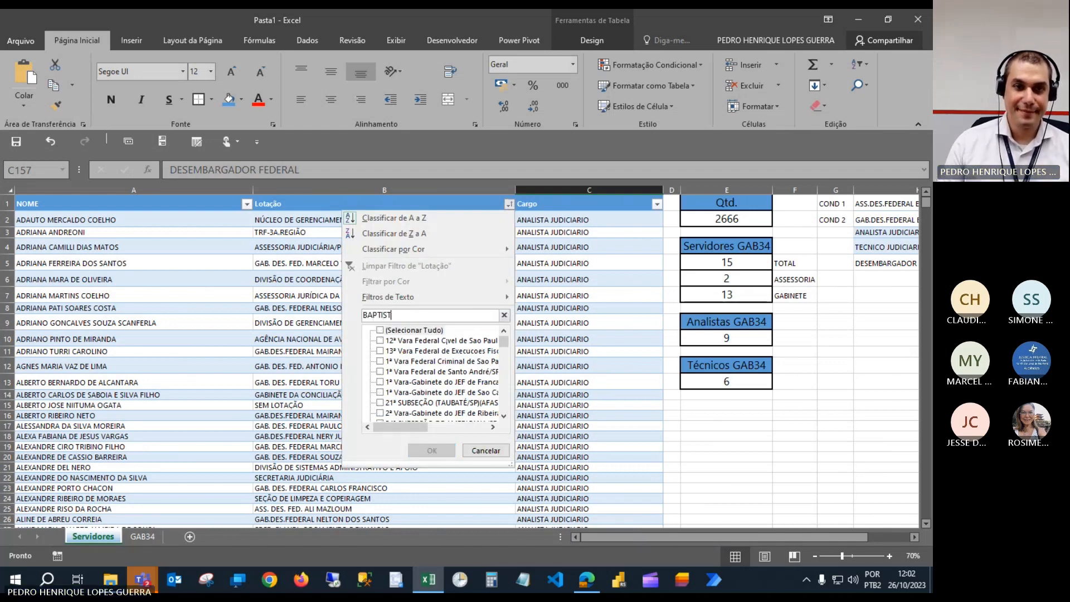
click(430, 451)
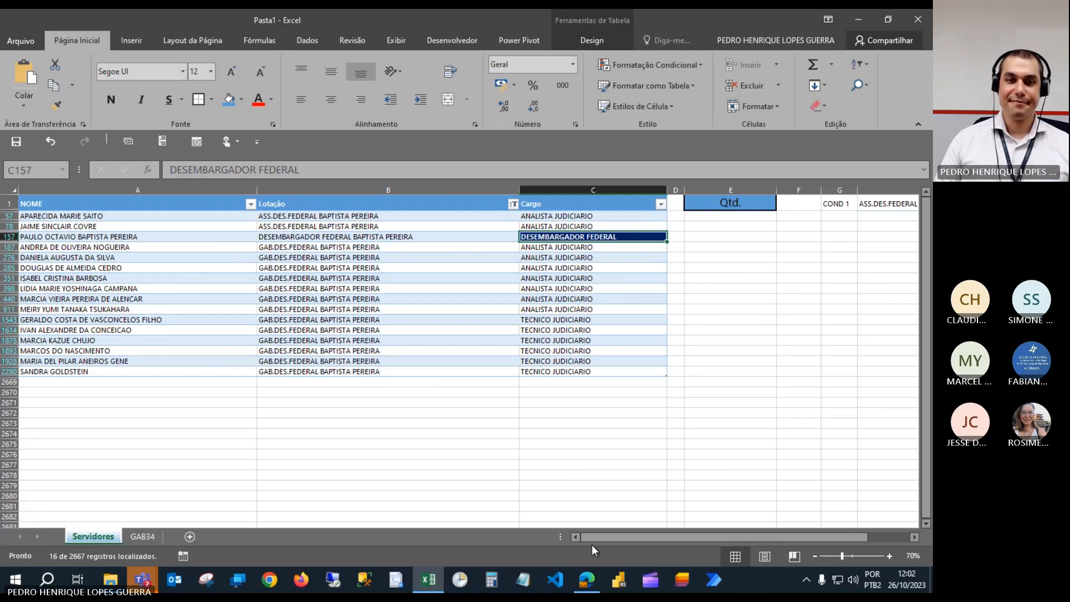
Show the GAB34 sheet, switch to the Teams meeting window and dismiss its recording and transcription notice.
click(142, 537)
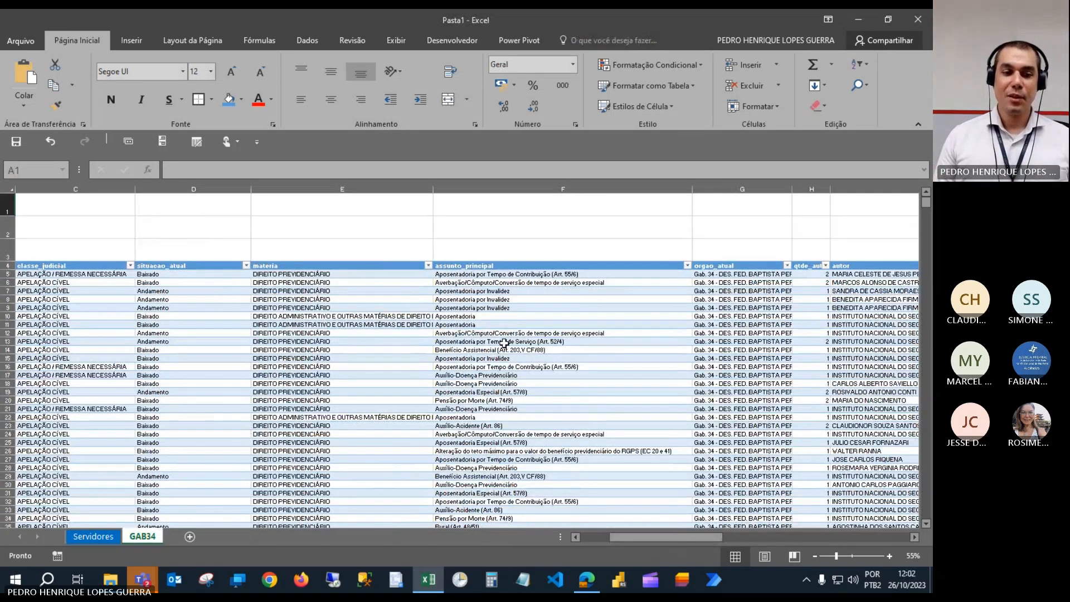
mouse_move(144, 566)
click(175, 463)
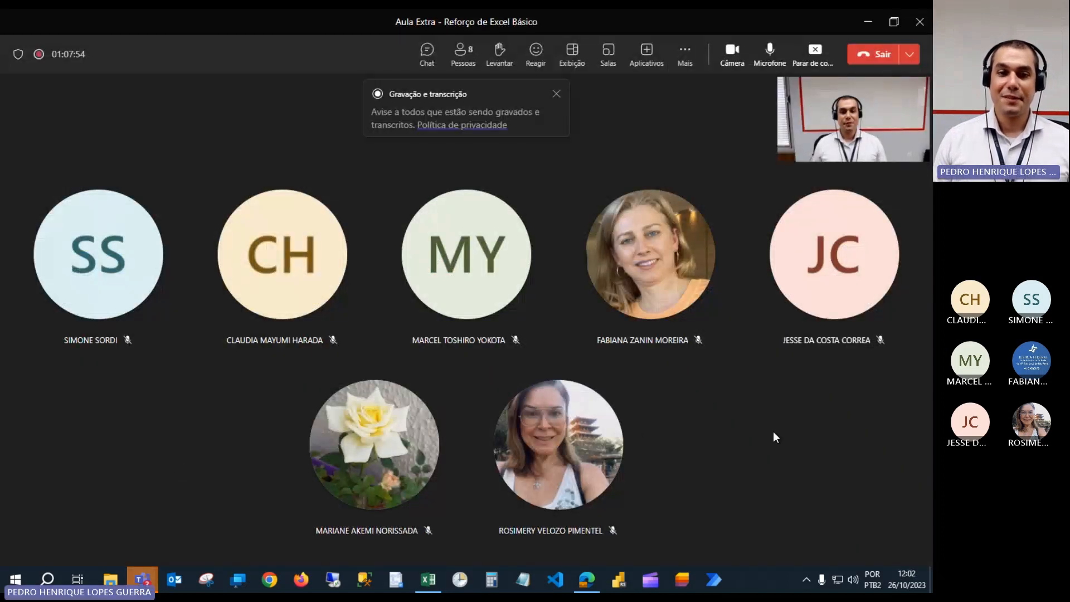
click(557, 94)
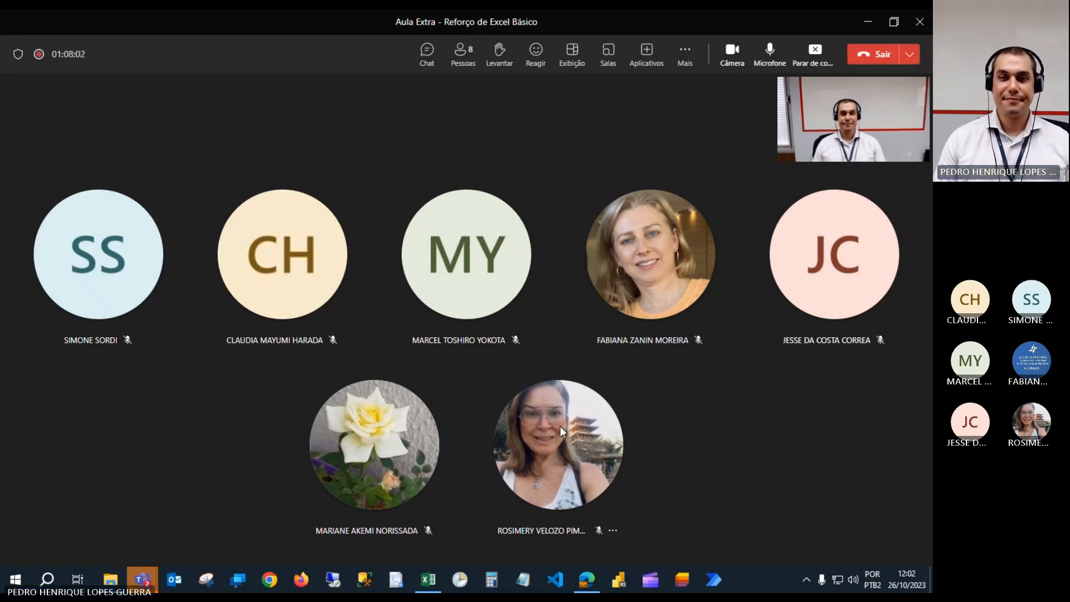
mouse_move(562, 425)
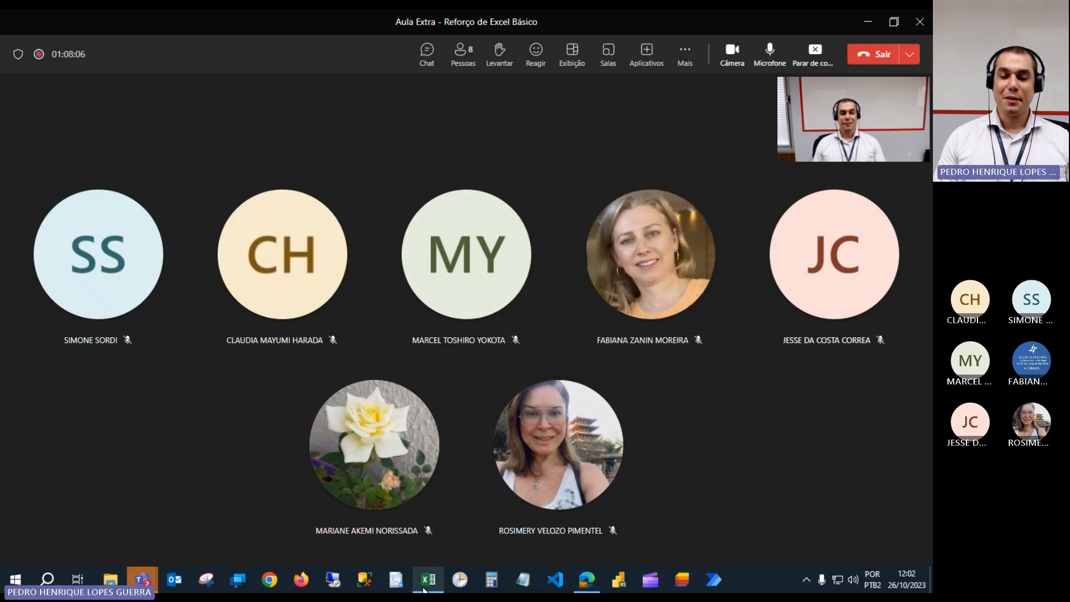
Switch back to the Excel workbook and view the first columns of the GAB34 table at 85% zoom.
mouse_move(423, 590)
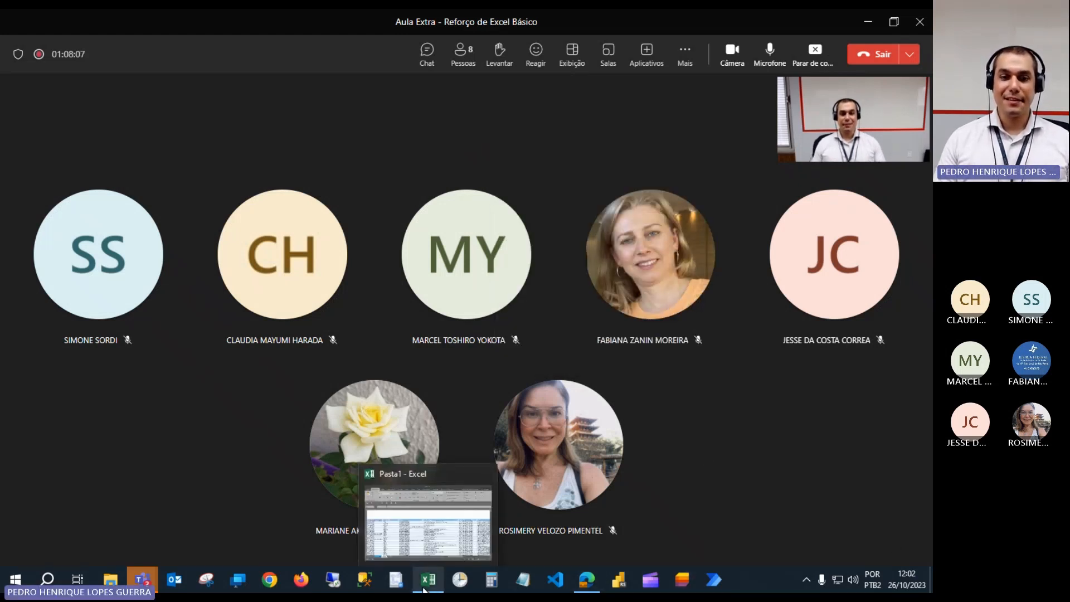
click(427, 580)
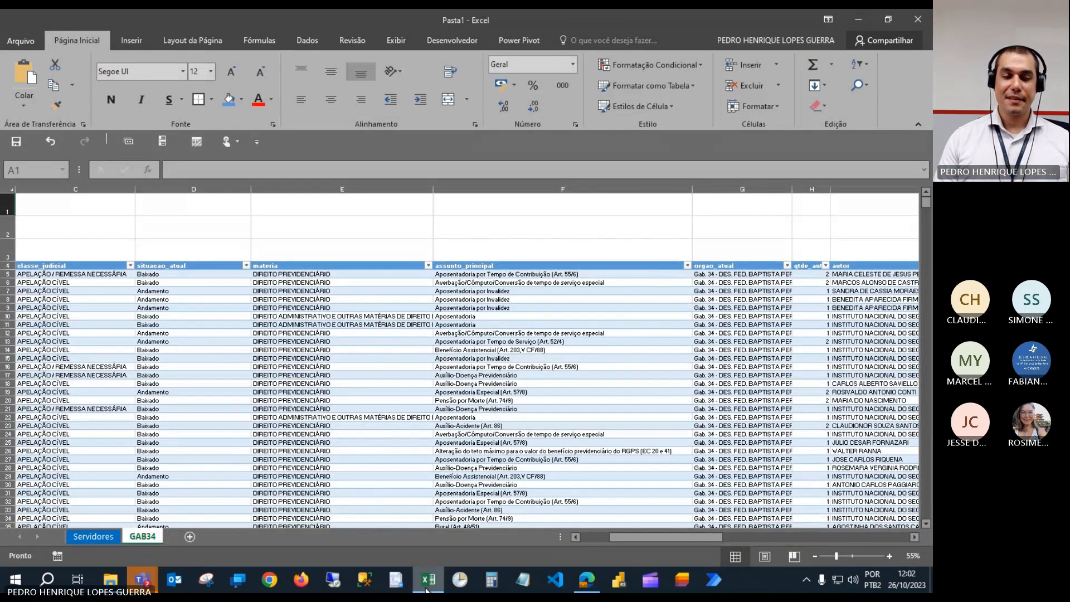
scroll(418, 337, up, 2)
scroll(418, 337, left, 5)
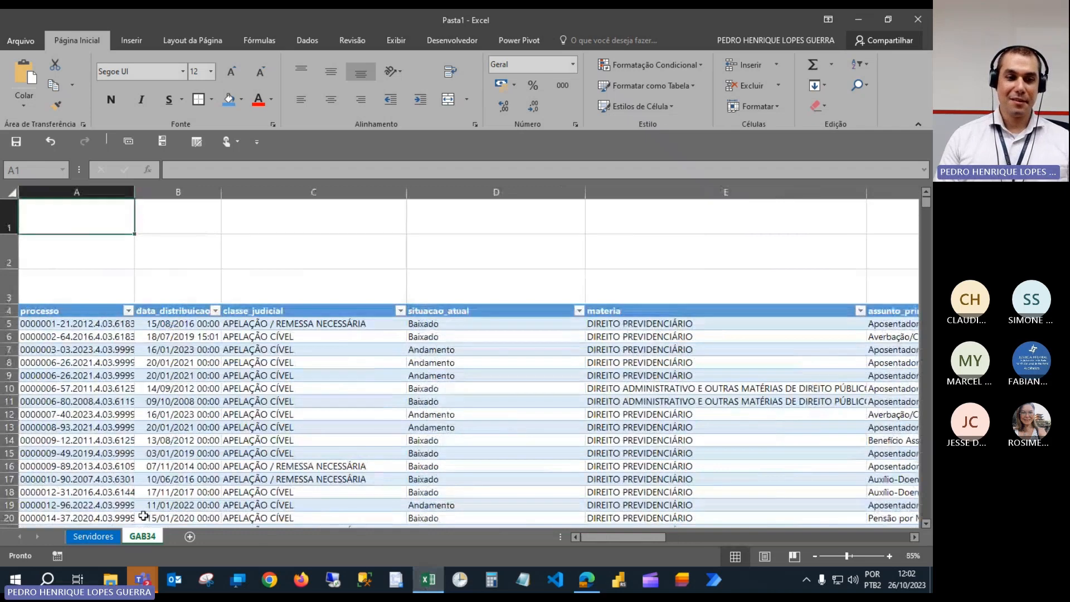
On the Servidores sheet, remove the Lotação filter by selecting all units.
click(93, 537)
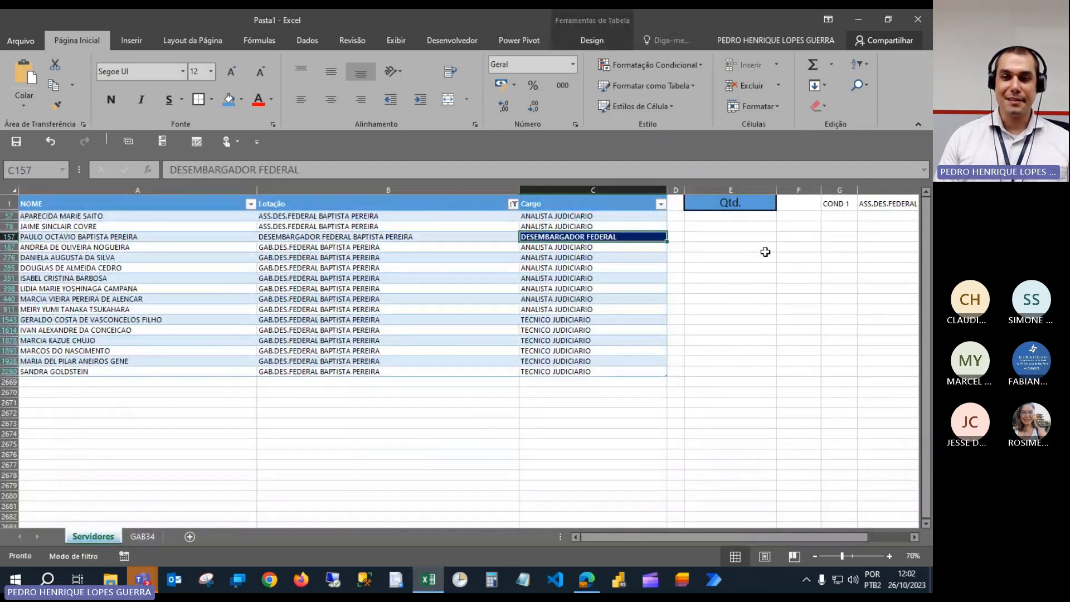
click(513, 205)
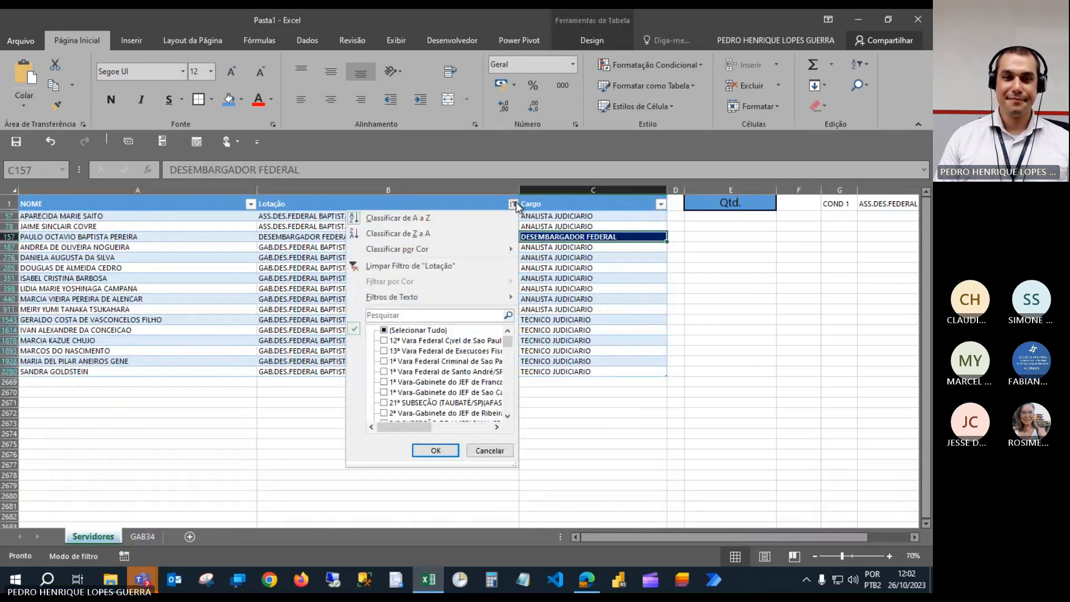
click(434, 332)
click(443, 456)
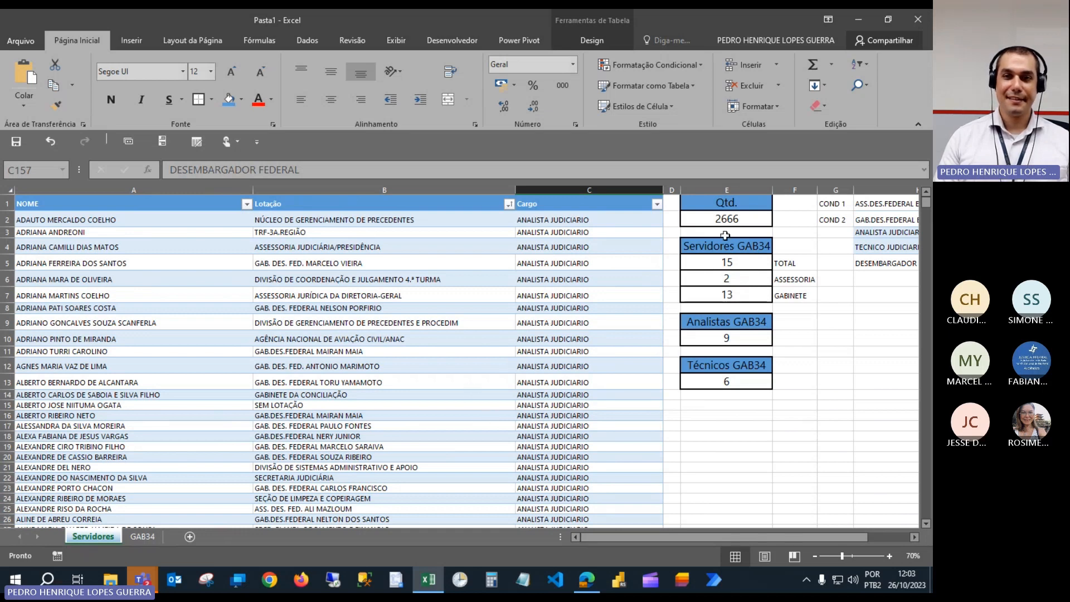
Review the formulas behind the Qtd., Servidores GAB34, Analistas GAB34 and Técnicos GAB34 counts on the Servidores sheet.
click(728, 218)
click(738, 261)
click(736, 279)
click(737, 294)
click(742, 339)
click(741, 380)
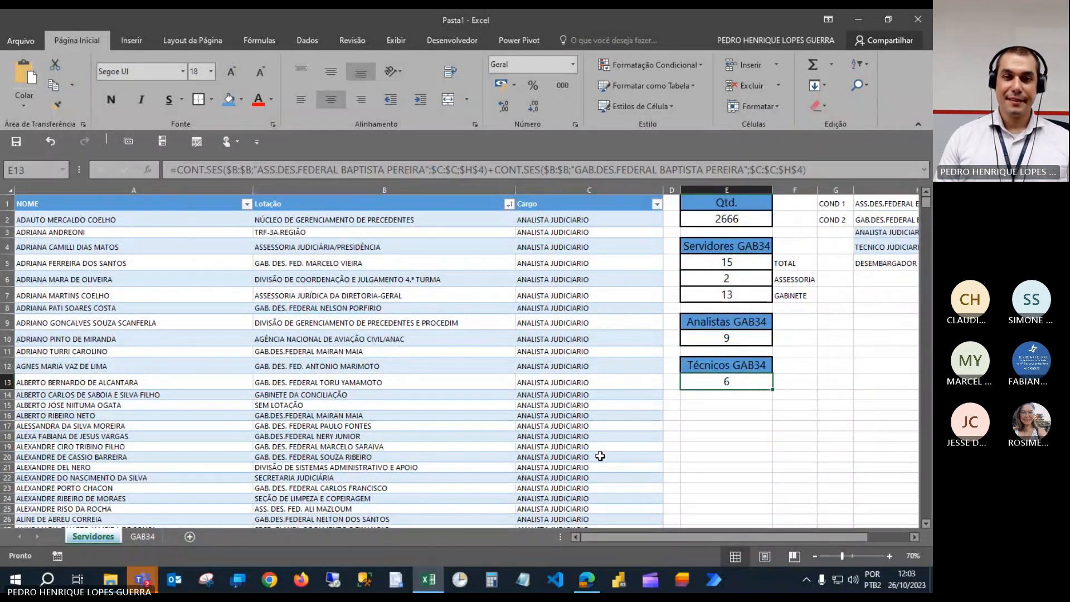
In cell E15 of the Servidores sheet, count the whole processo column of the GAB34 table with CONT.VALORES, header included.
click(729, 405)
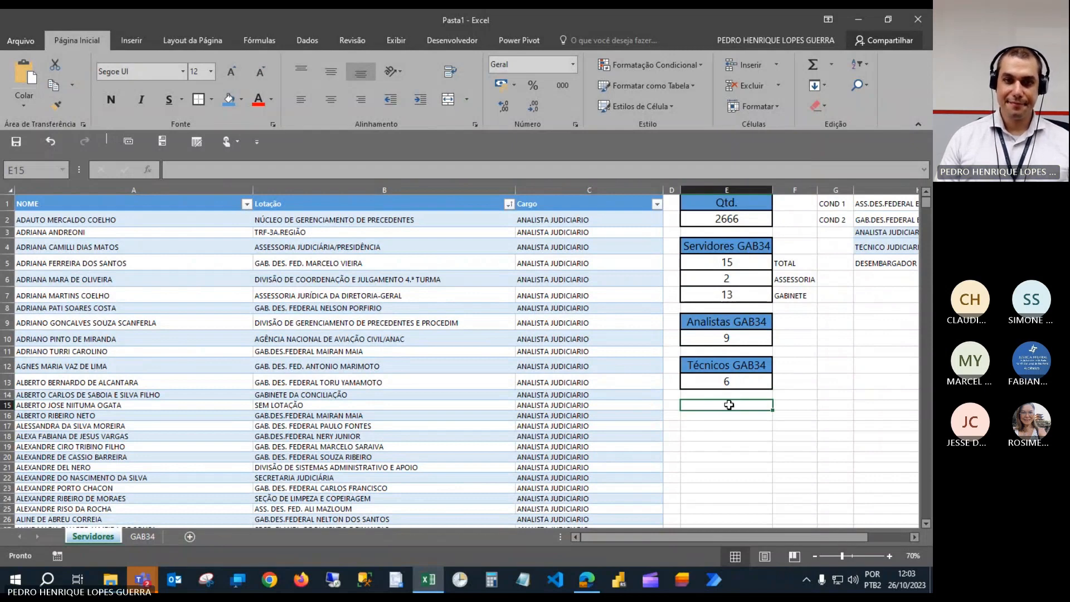
click(143, 536)
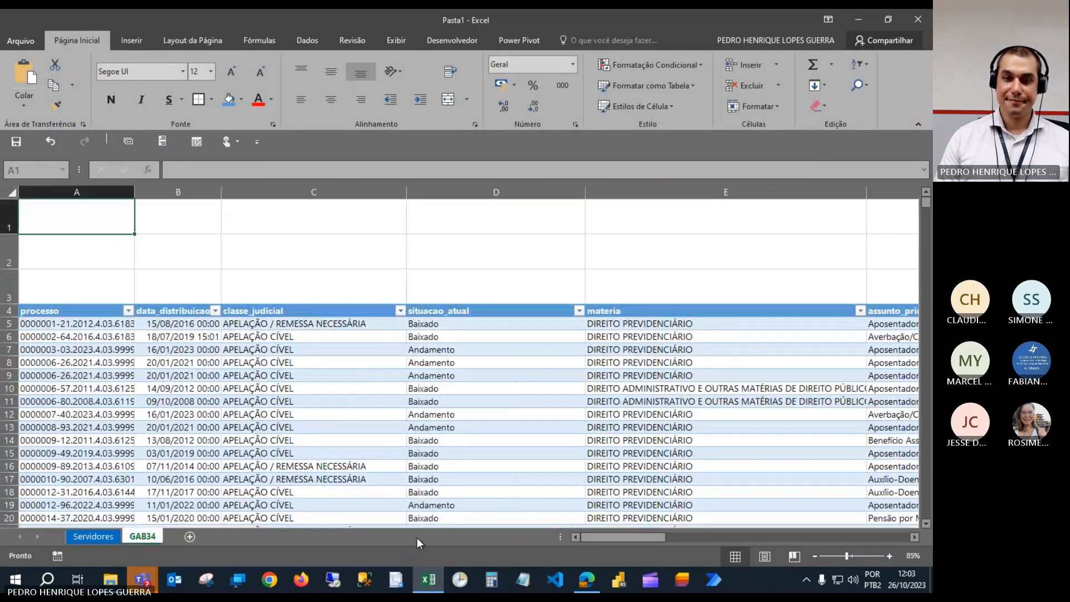
scroll(657, 468, down, 2)
scroll(658, 467, up, 2)
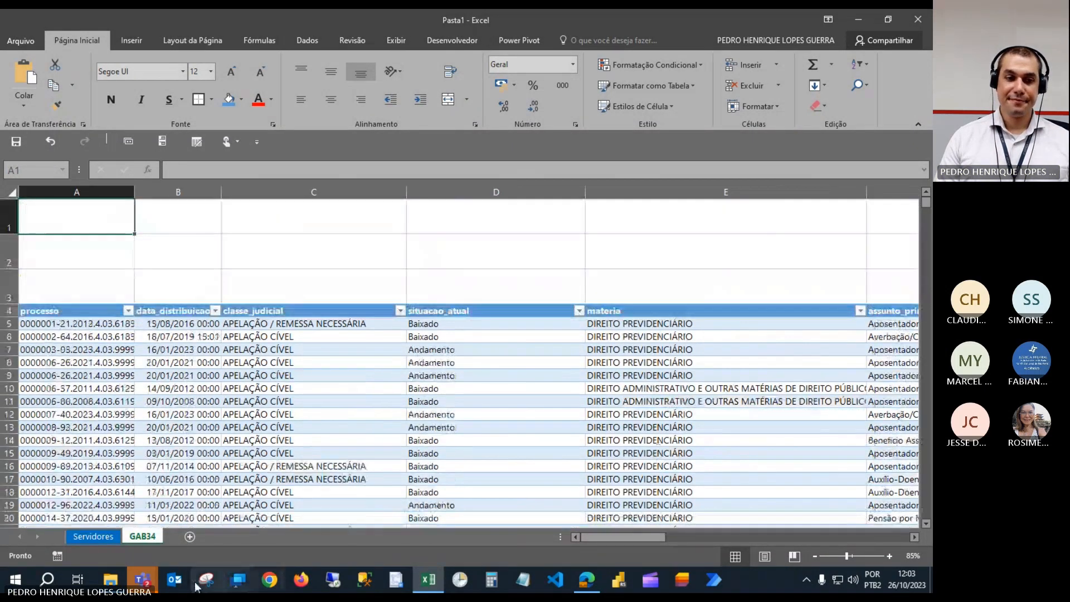
click(109, 536)
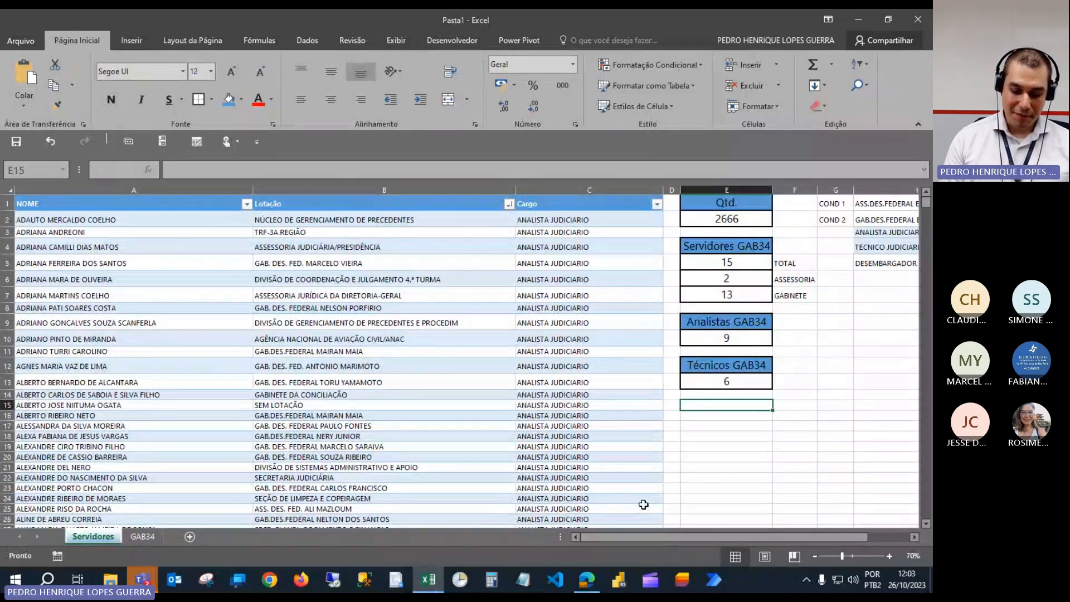
text(=CON)
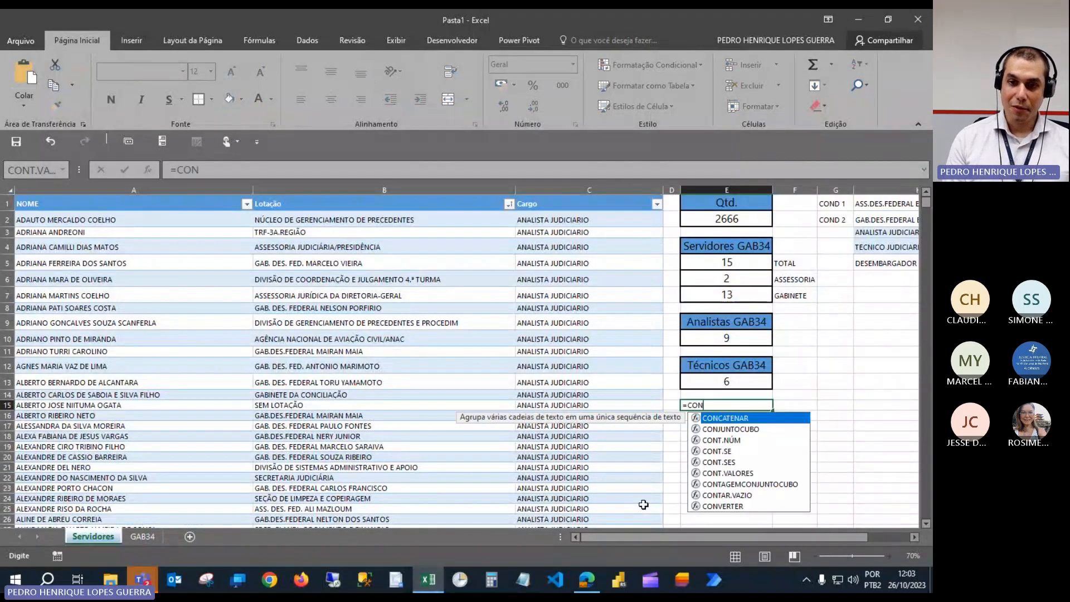
text(T.VALO)
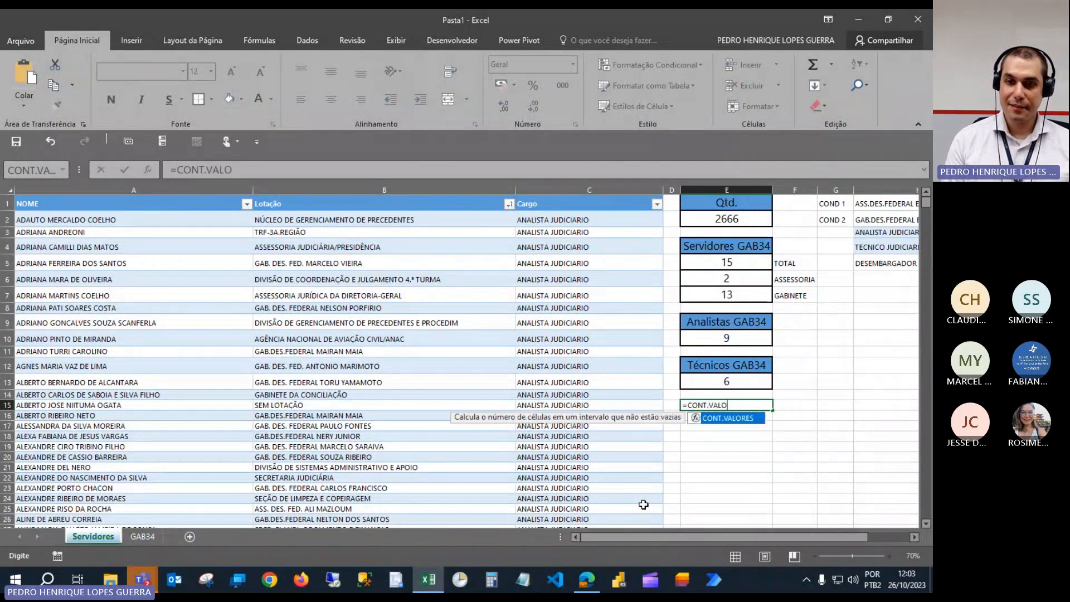
key(Tab)
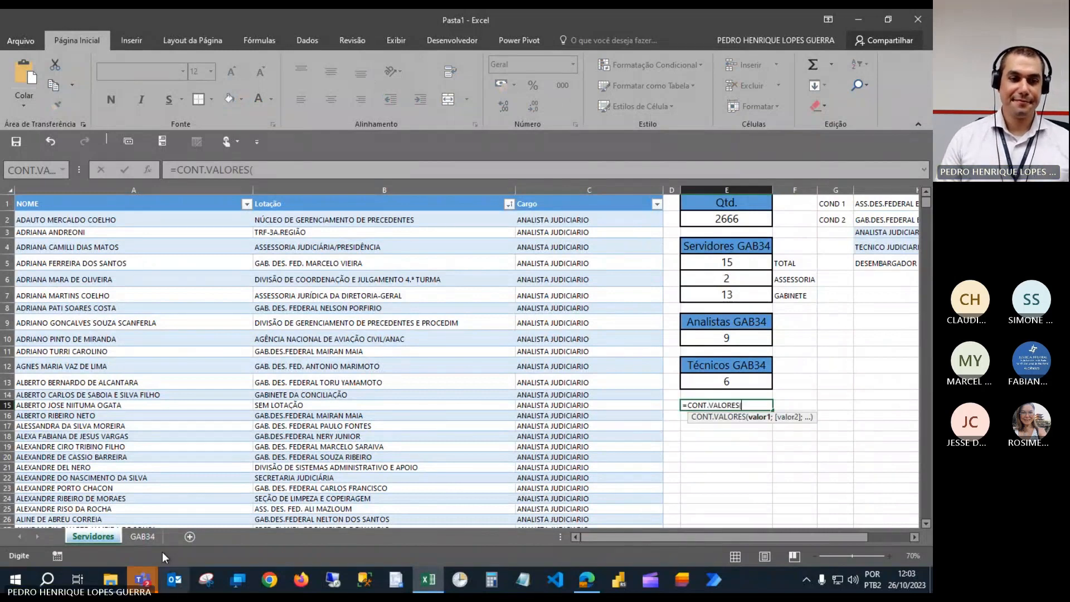
click(142, 539)
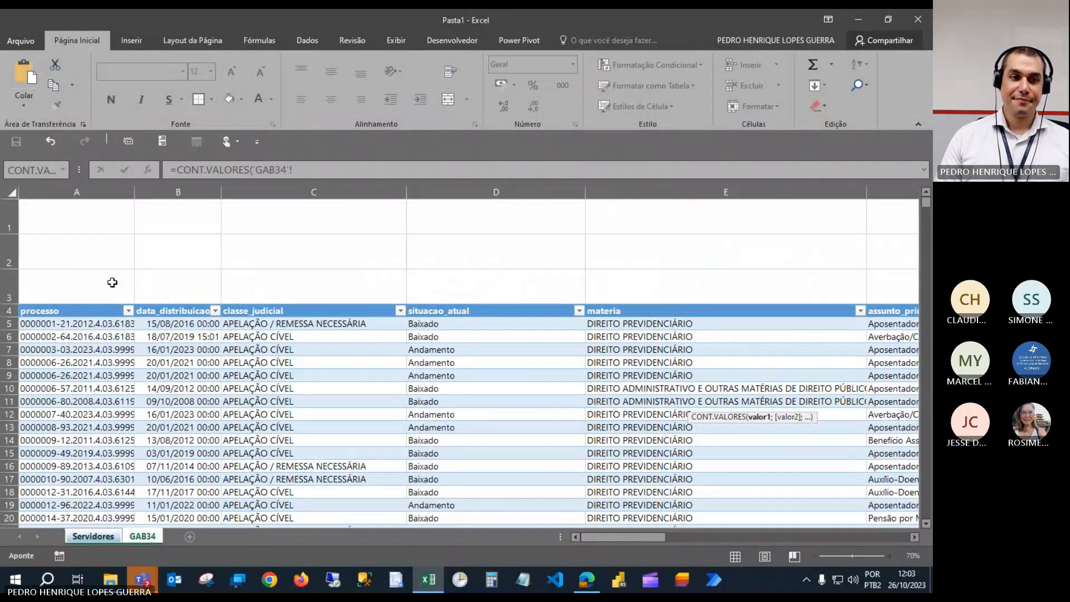
click(78, 306)
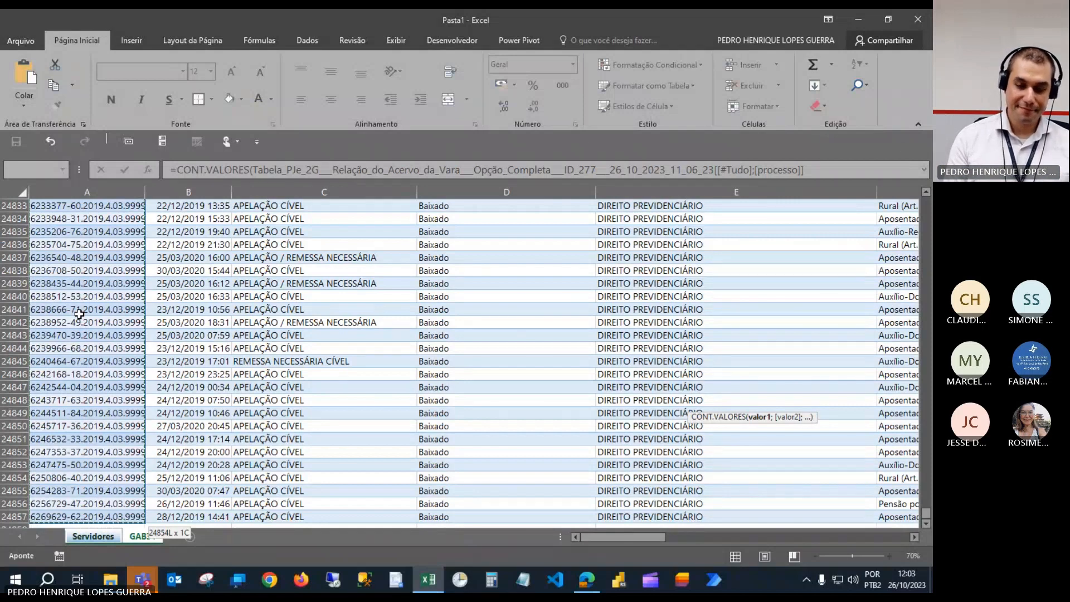
text())
key(Return)
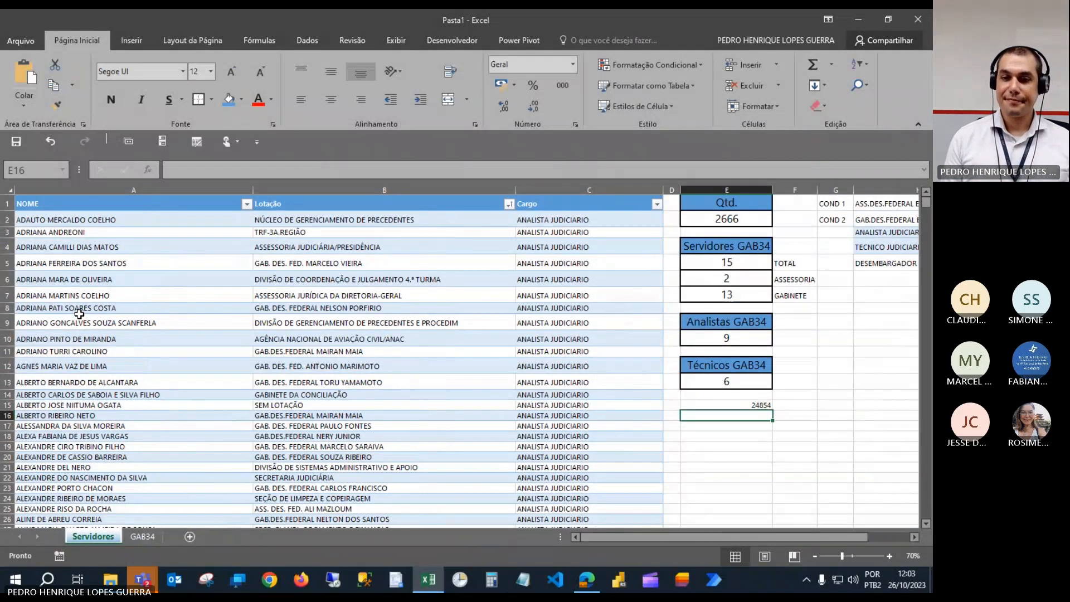
Move the process count down to cell E16 and enter the heading "Acervo" in E15 above it.
key(Up)
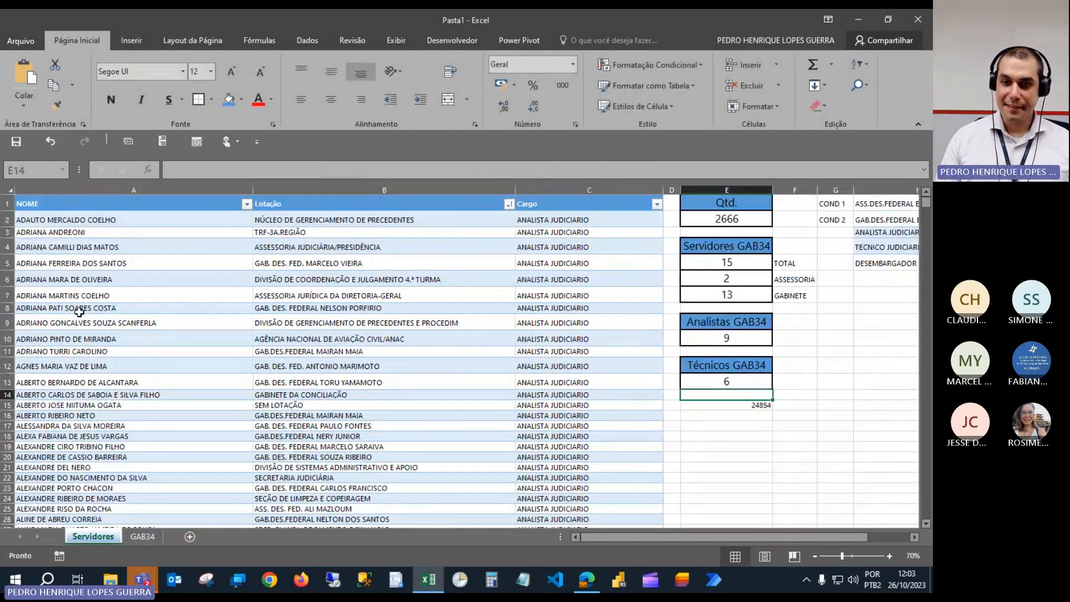
click(748, 402)
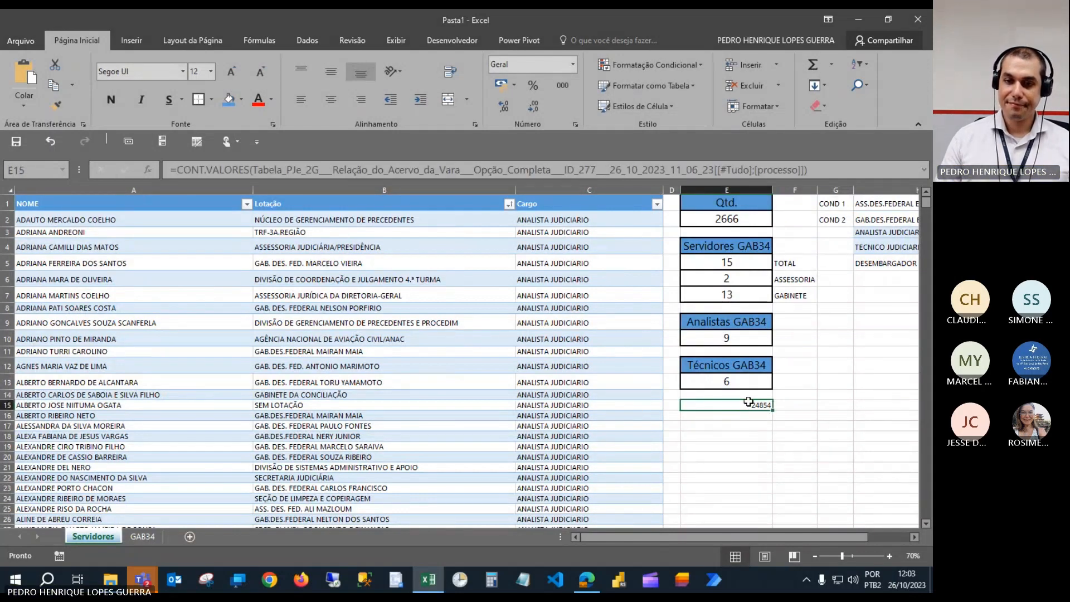
drag(749, 412, 748, 419)
click(745, 407)
text(a)
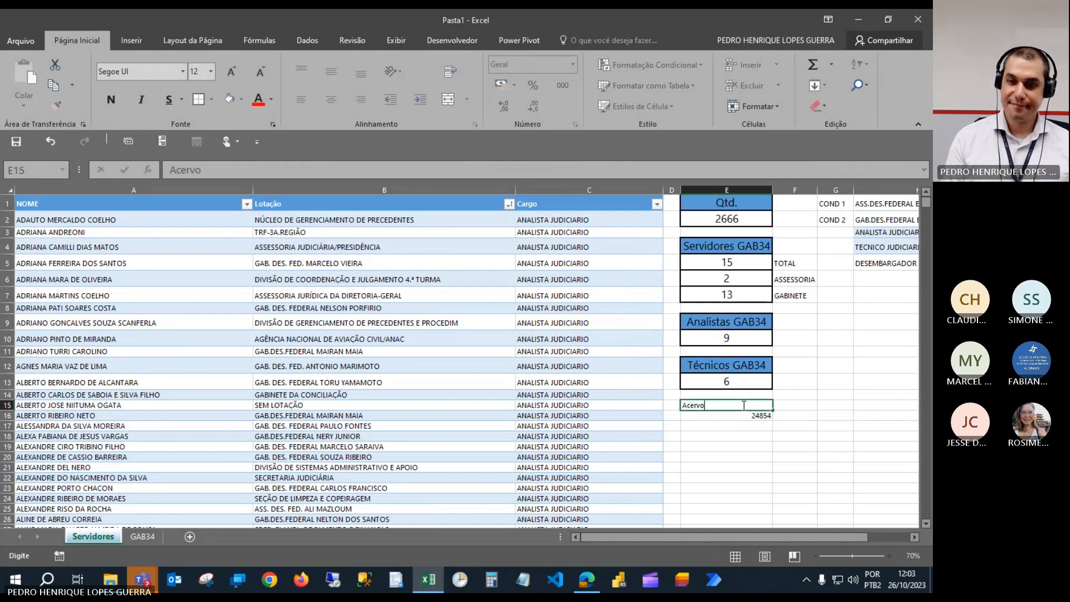
text(cervo)
key(Return)
Copy the formatting of the Técnicos GAB34 heading and value to the Acervo heading and its count.
drag(743, 368, 743, 383)
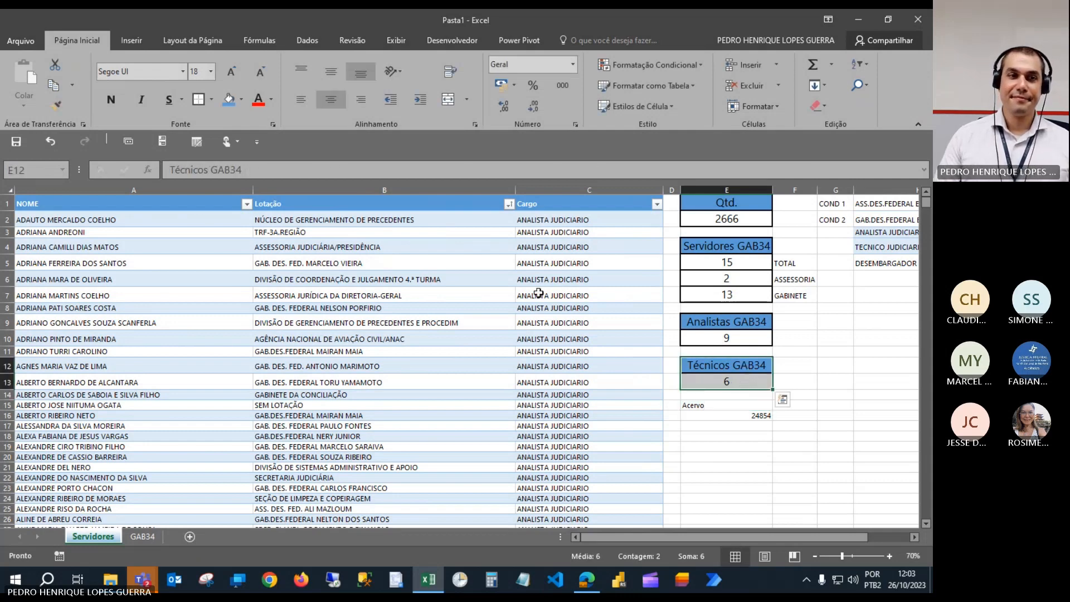
click(56, 105)
click(714, 406)
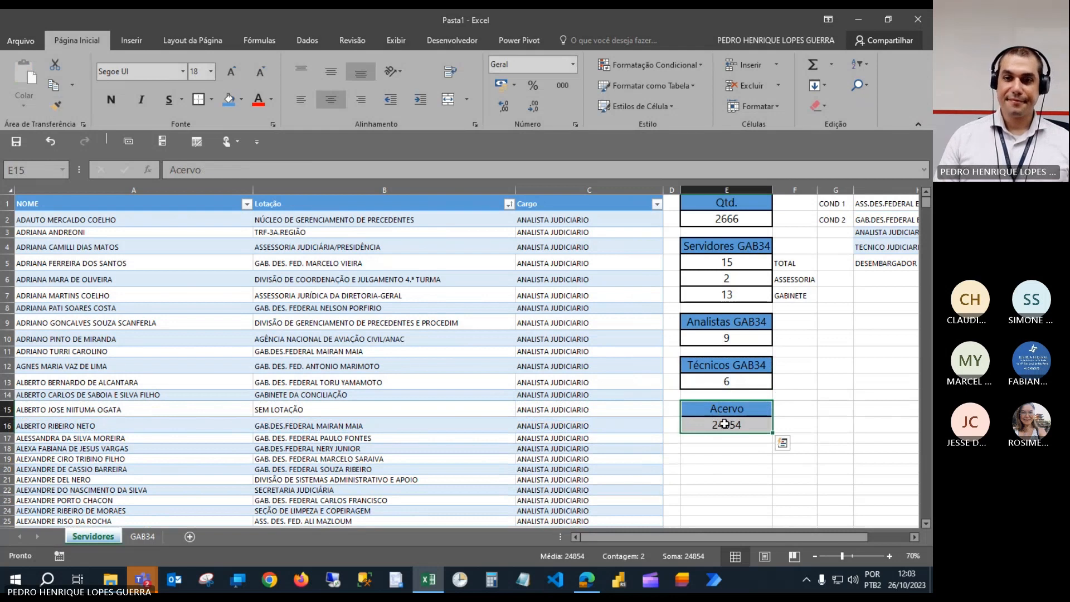
click(724, 424)
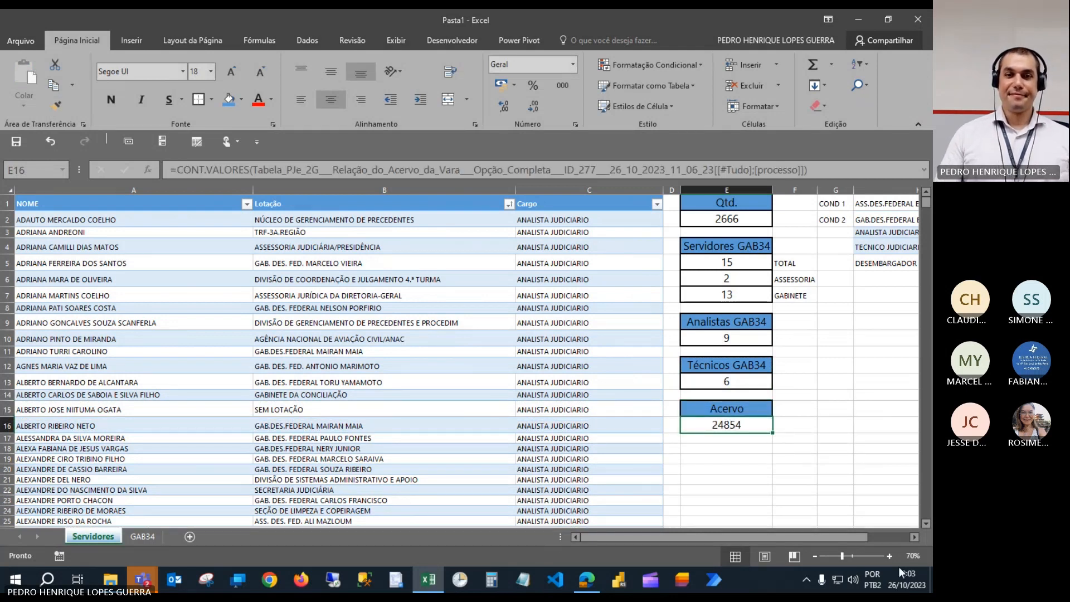
click(740, 438)
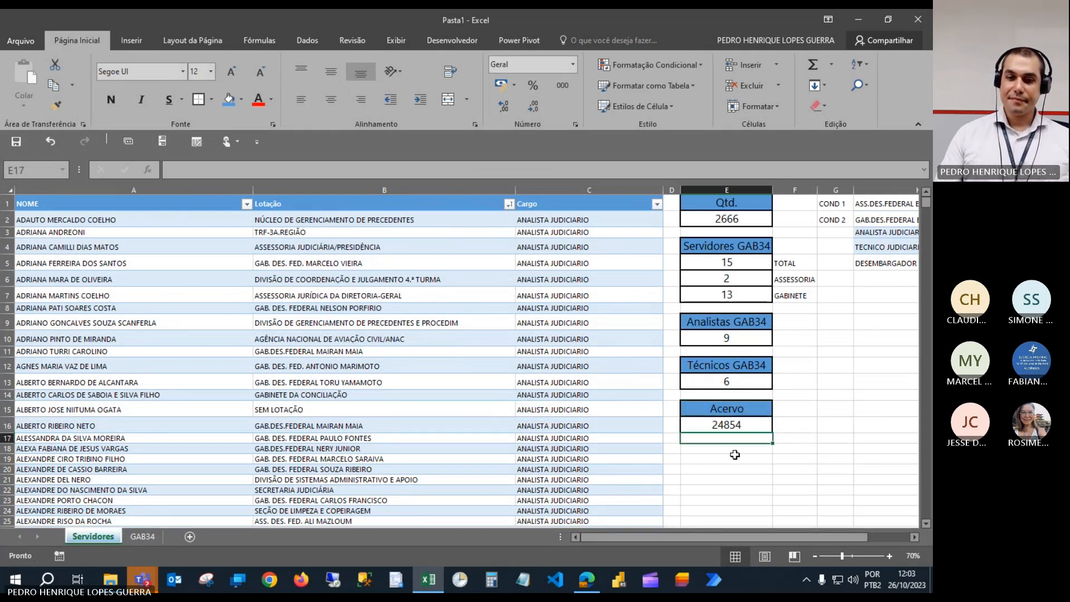
click(729, 450)
click(728, 458)
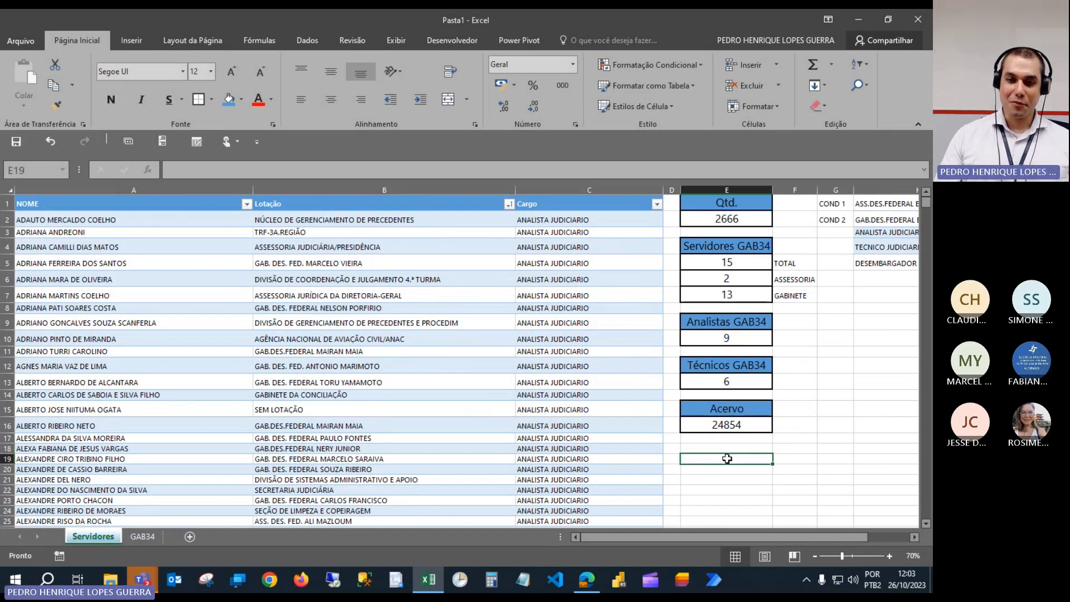
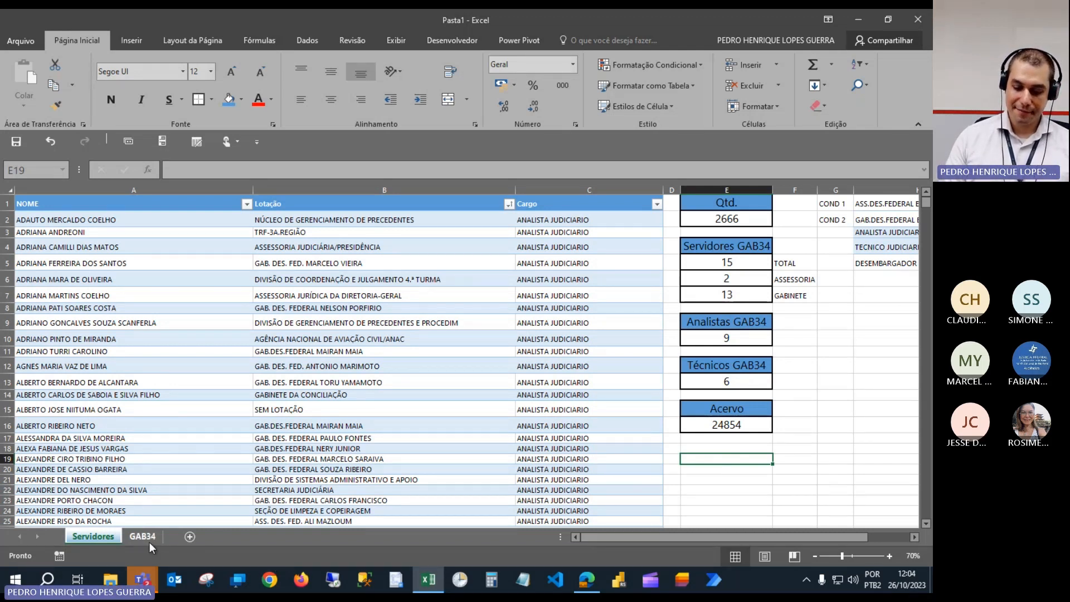
text(=)
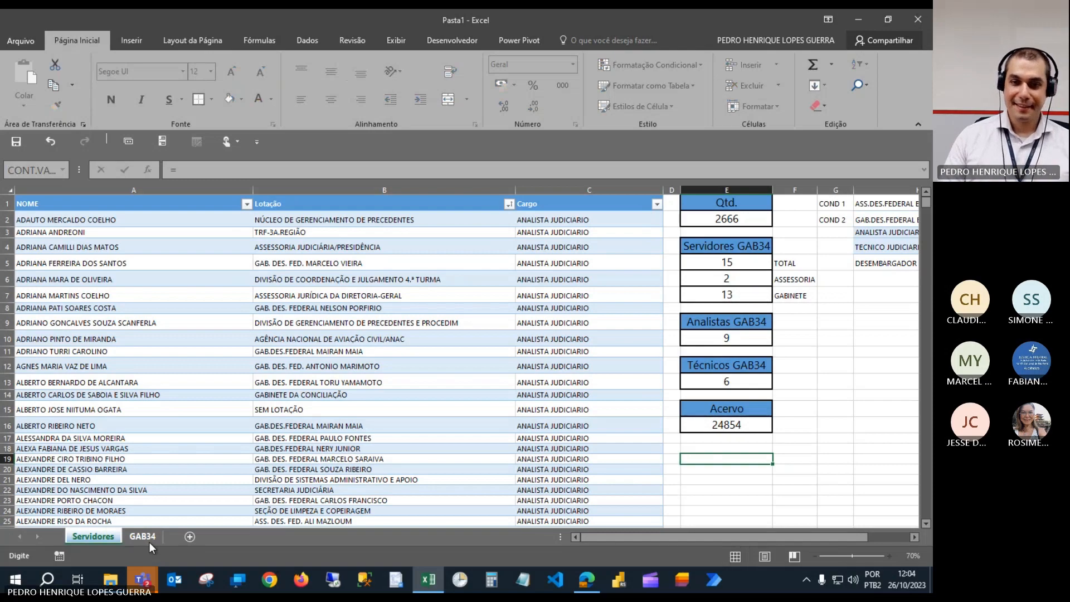
click(148, 540)
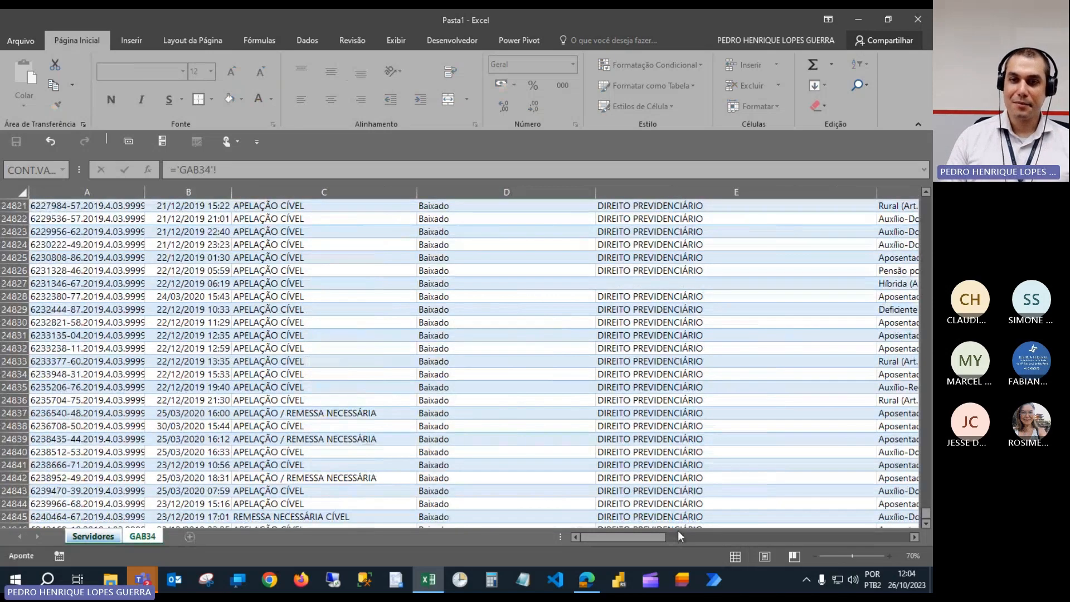
key(ctrl+Home)
click(626, 253)
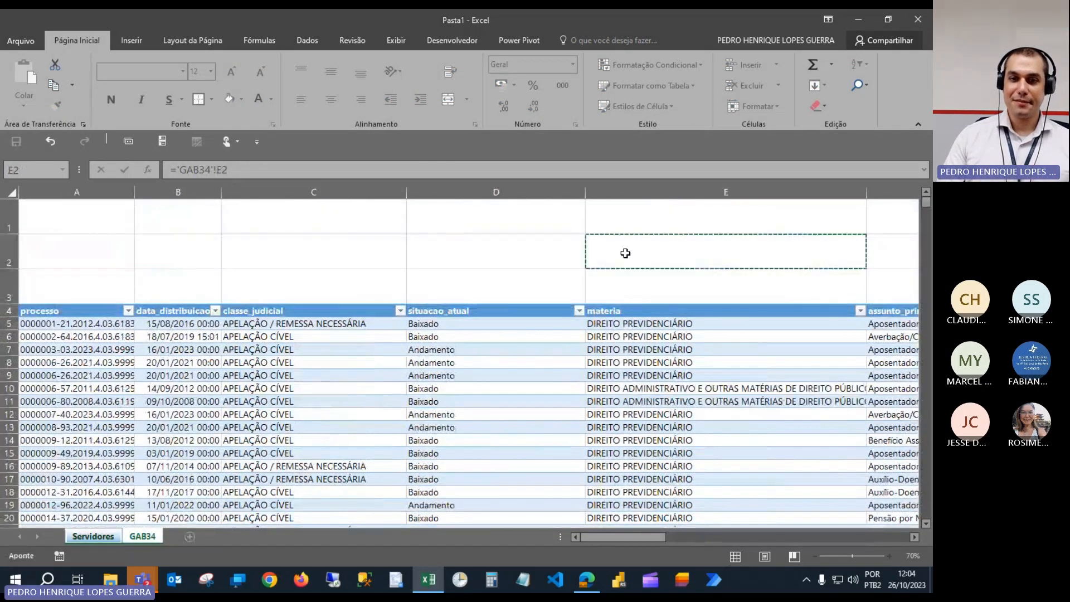
key(Return)
key(ctrl+Home)
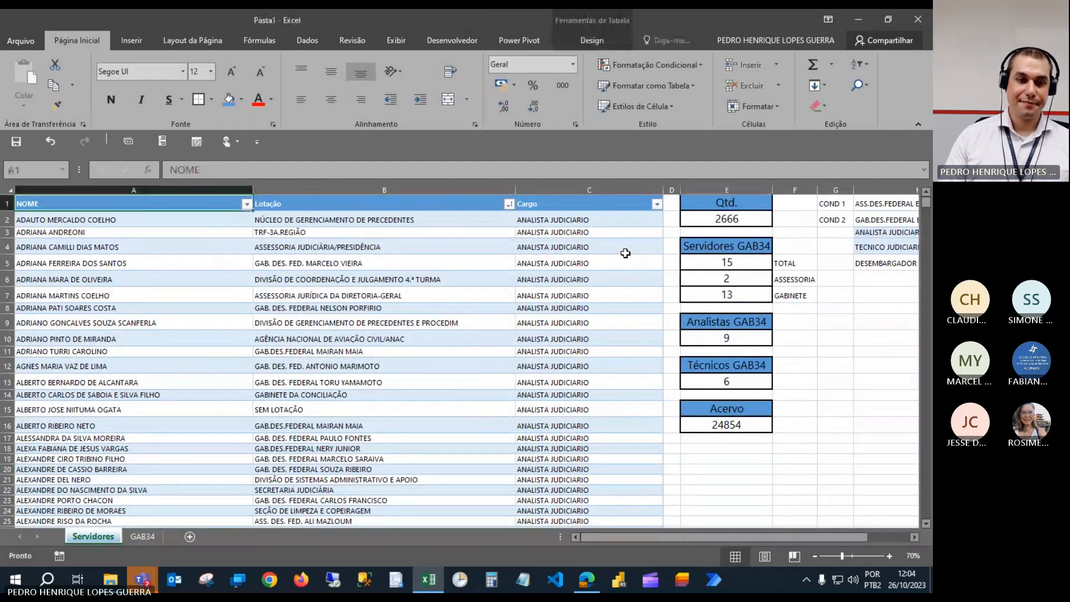
In cell C2 of the GAB34 sheet, count the table's whole processo column with CONT.VALORES.
click(142, 536)
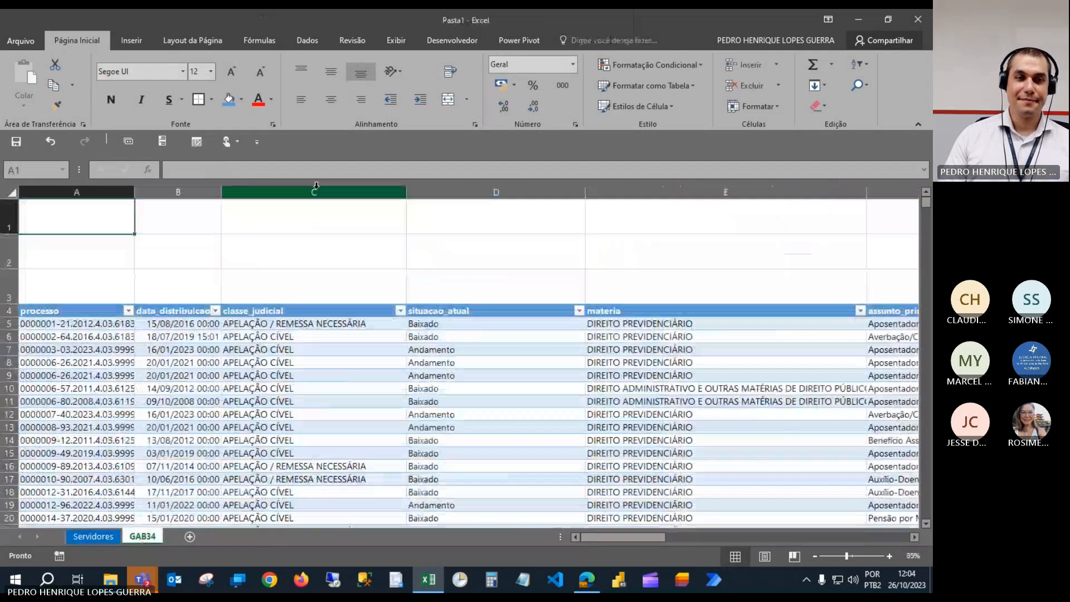
click(296, 249)
text(=)
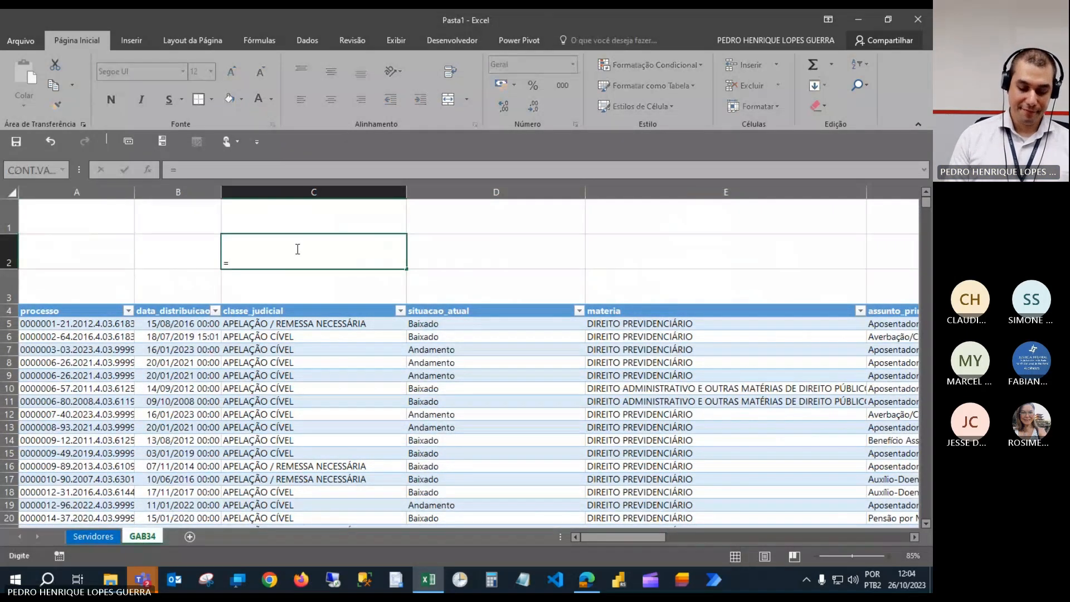
text(cont)
key(Down)
key(Down)
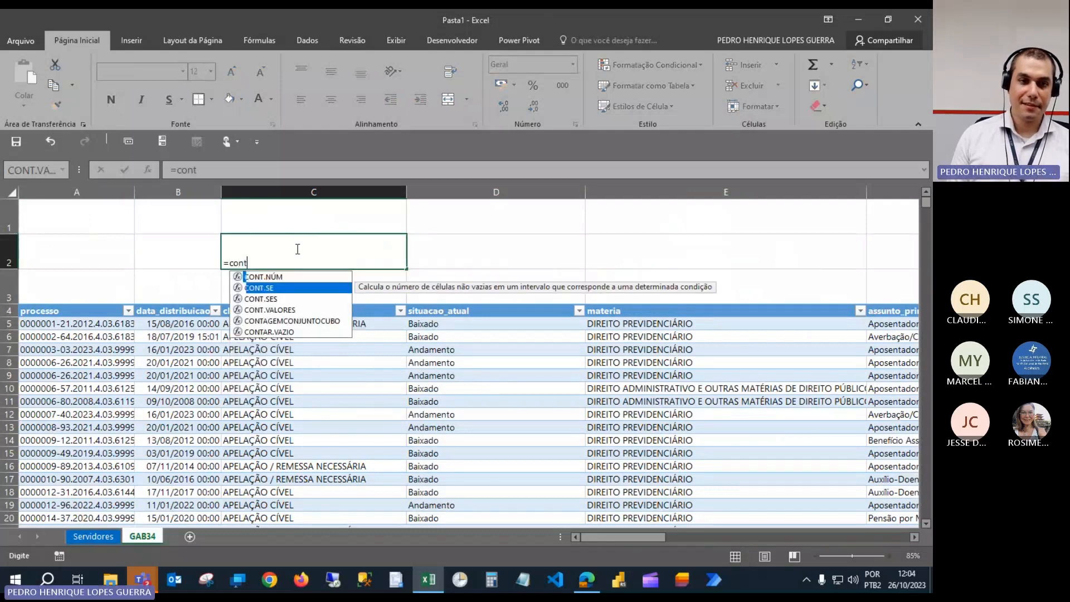
key(Down)
key(Tab)
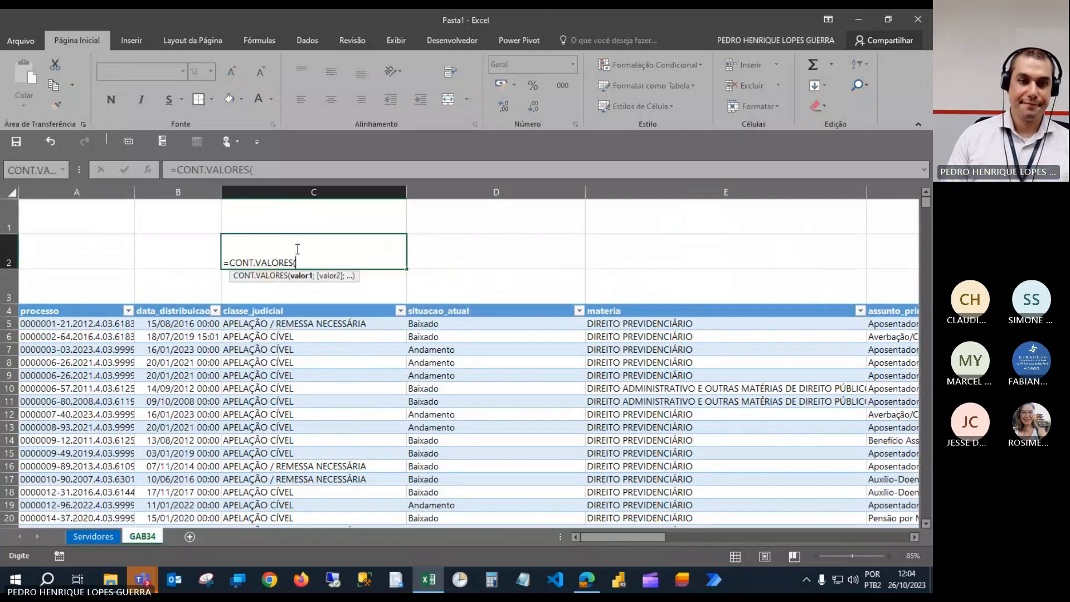
click(85, 312)
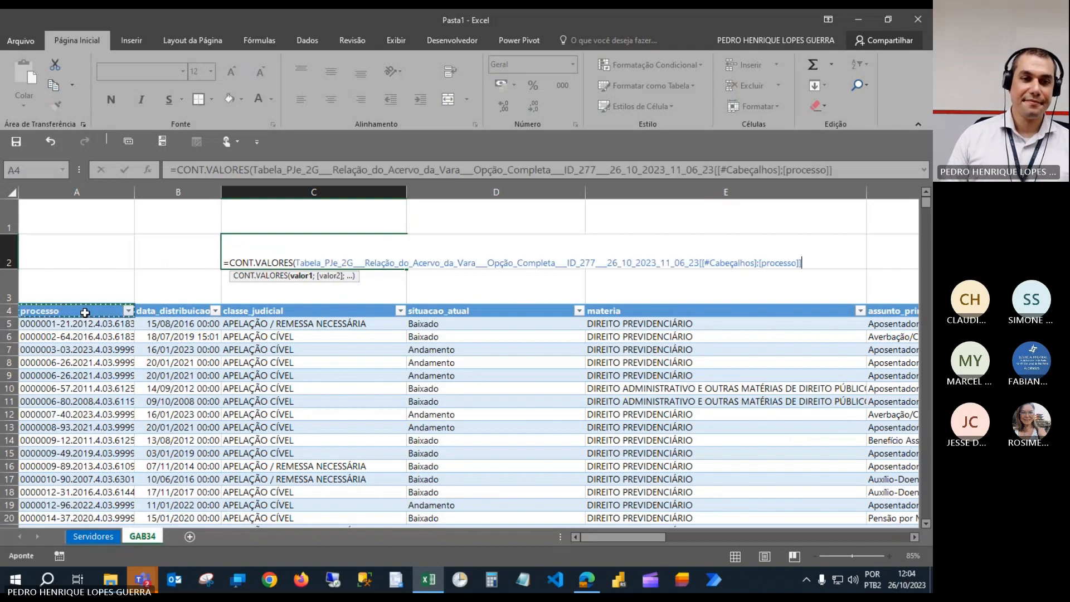
scroll(84, 313, down, 10)
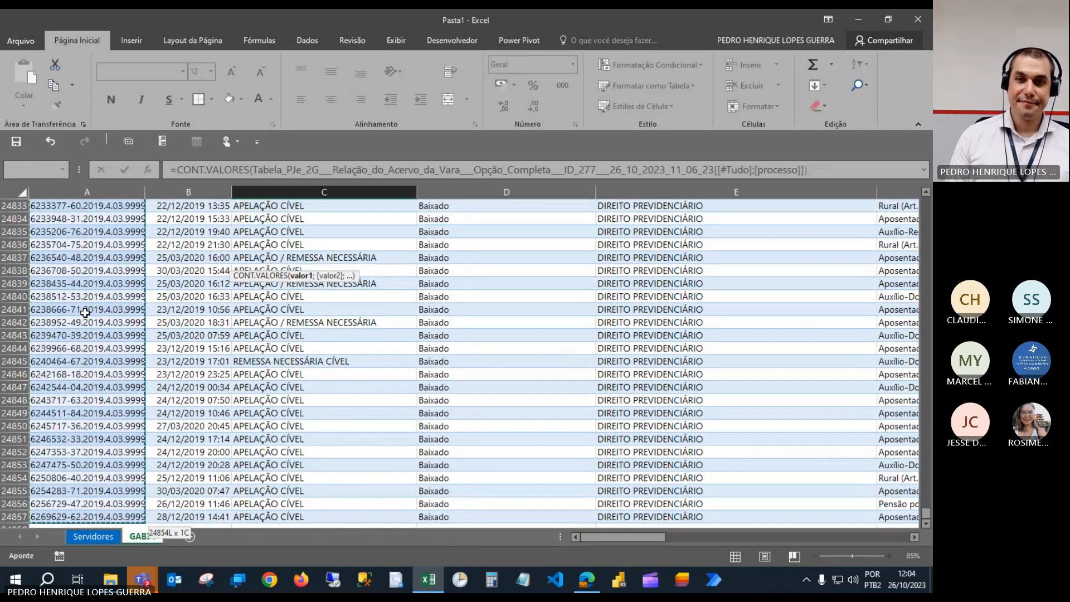
key(Return)
scroll(85, 313, up, 2)
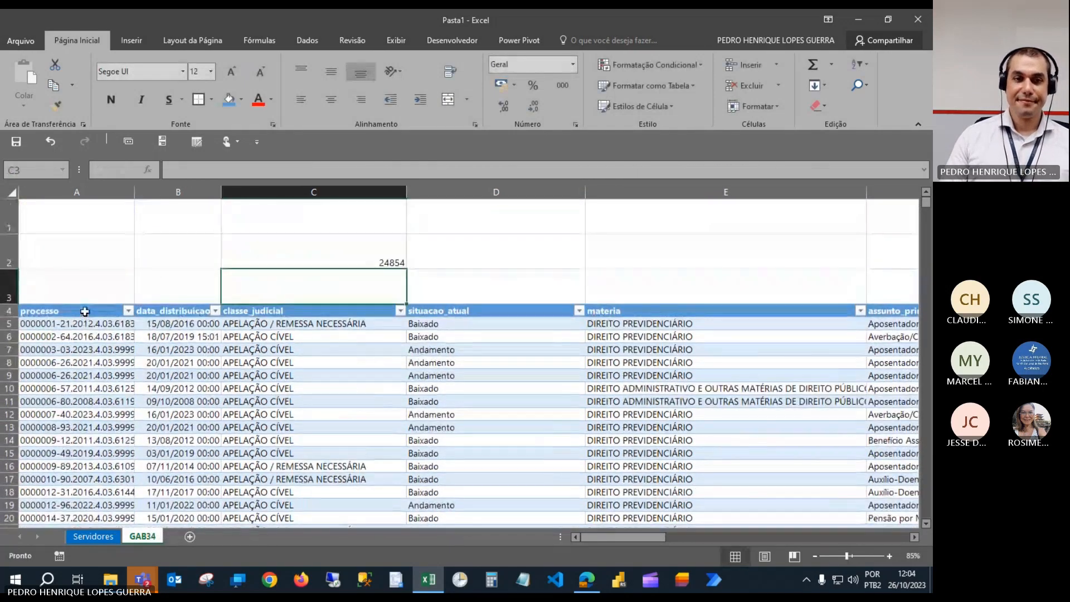
Centre the process count in C2 horizontally and vertically and enlarge its font to size 14.
click(389, 251)
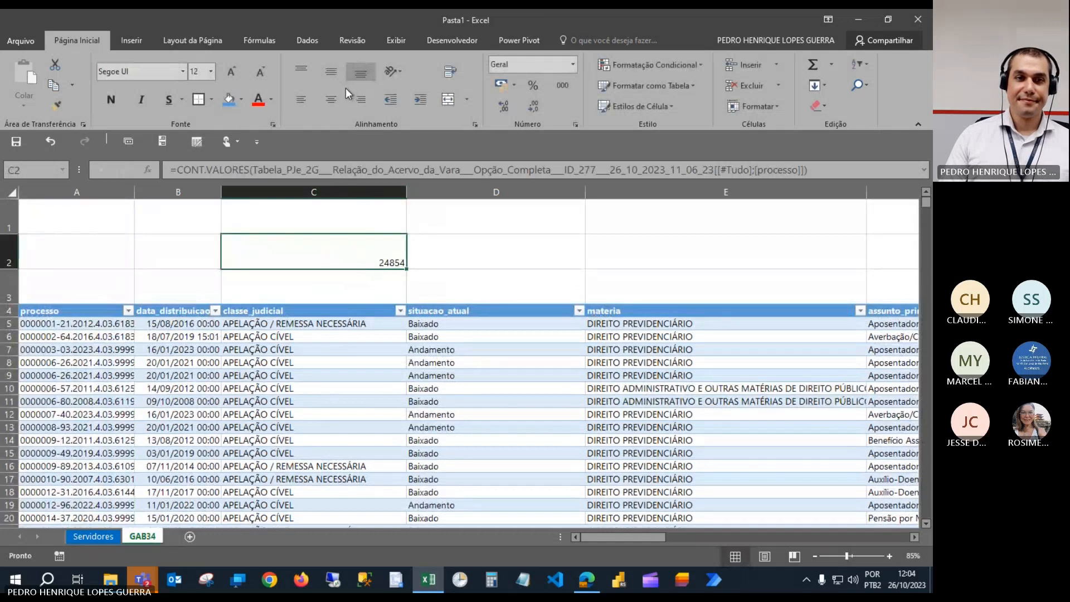
click(331, 98)
click(331, 73)
click(233, 71)
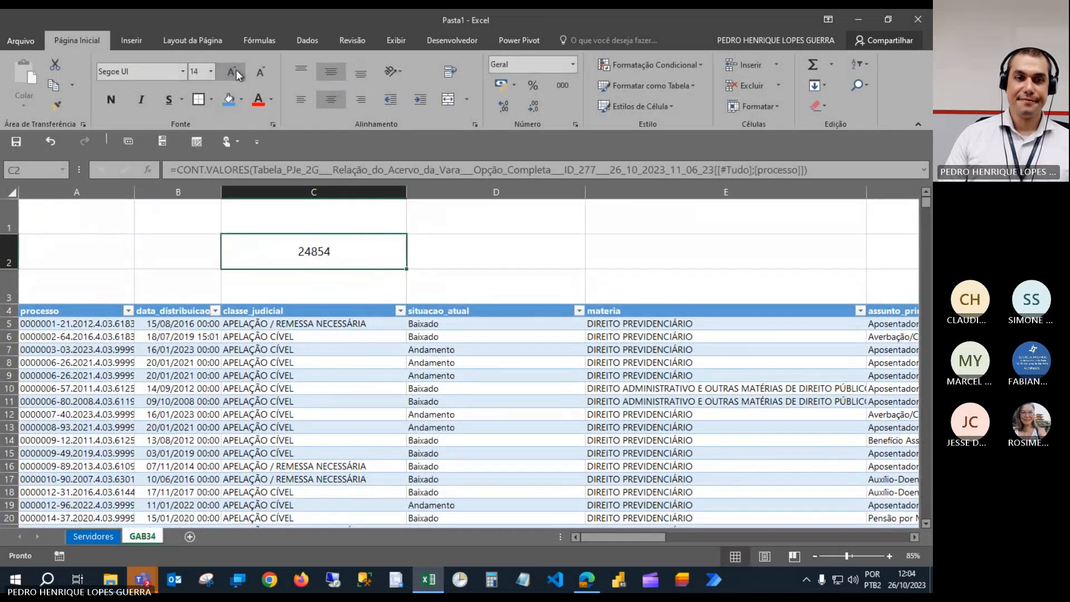
Enter the heading "Qtd. Processos" in cell C1 above the process count.
click(342, 221)
text(Q)
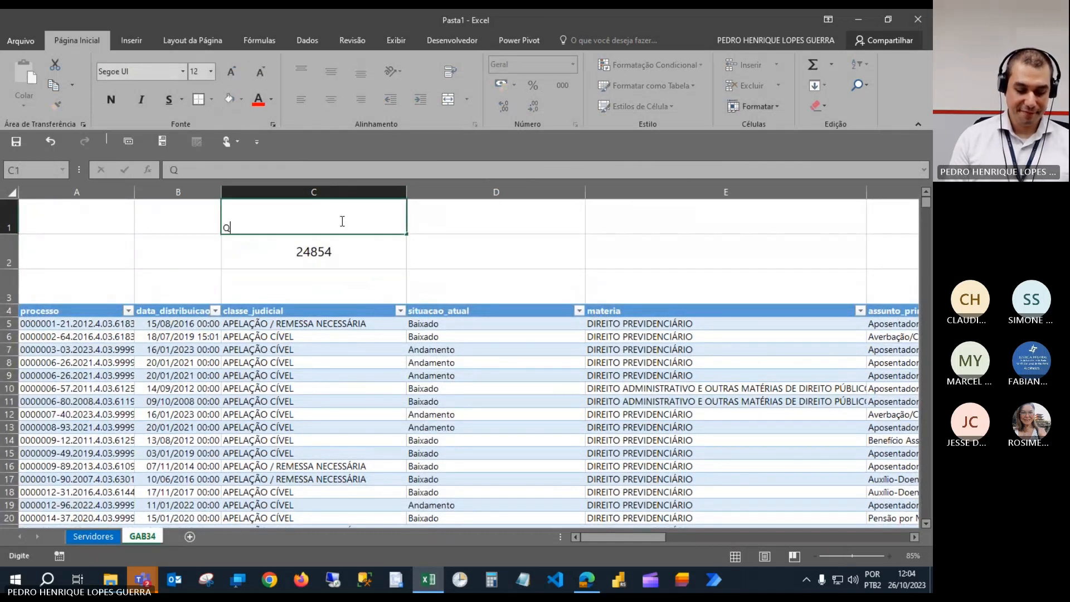
text(td)
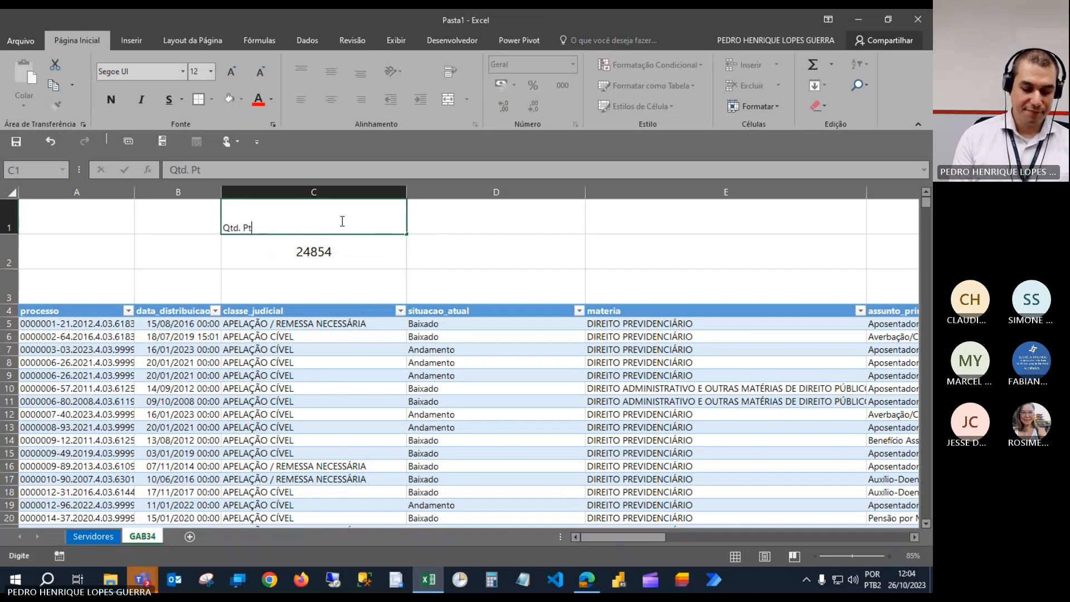
text(. Processos)
key(Return)
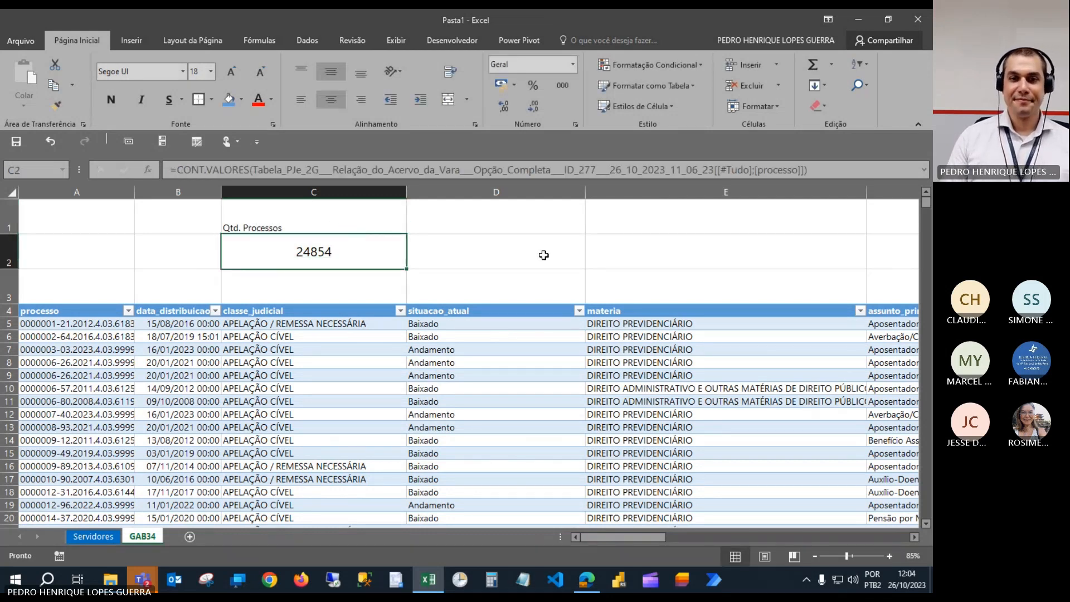
Centre the Qtd. Processos heading in C1 horizontally and vertically and enlarge its font to size 18.
click(543, 254)
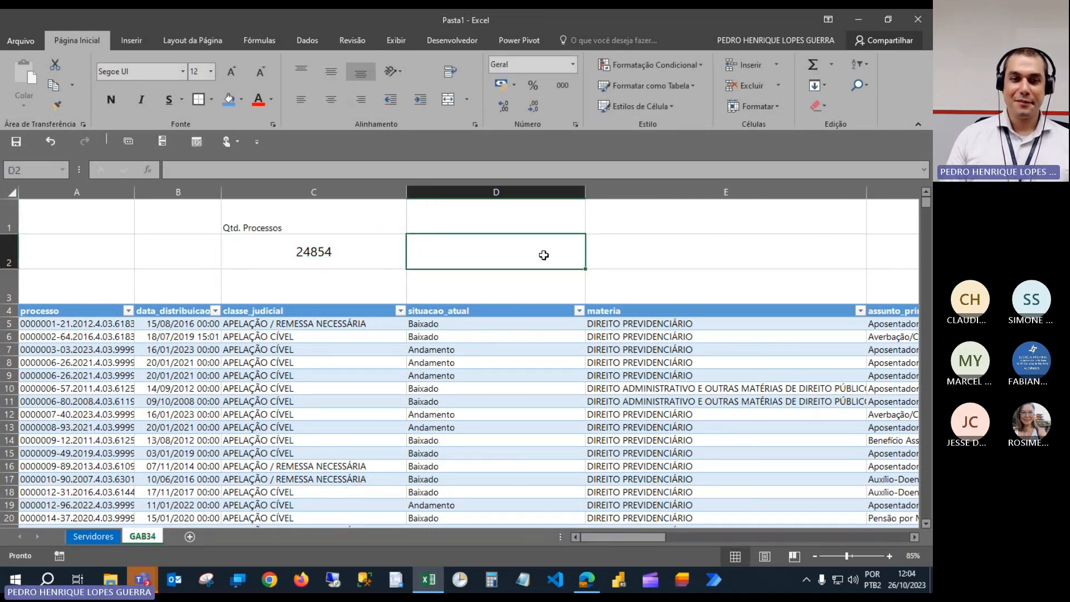
click(366, 222)
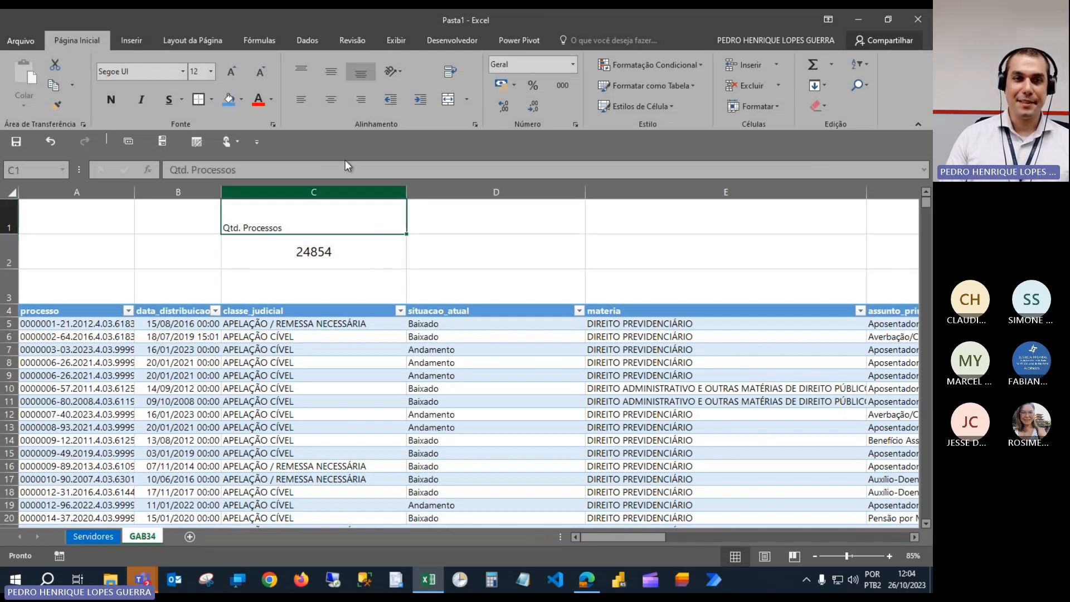
click(332, 99)
click(331, 71)
click(231, 72)
click(231, 72)
Enter the heading "Qtd. Andamento" in cell D1.
click(509, 225)
text(Qtd. A)
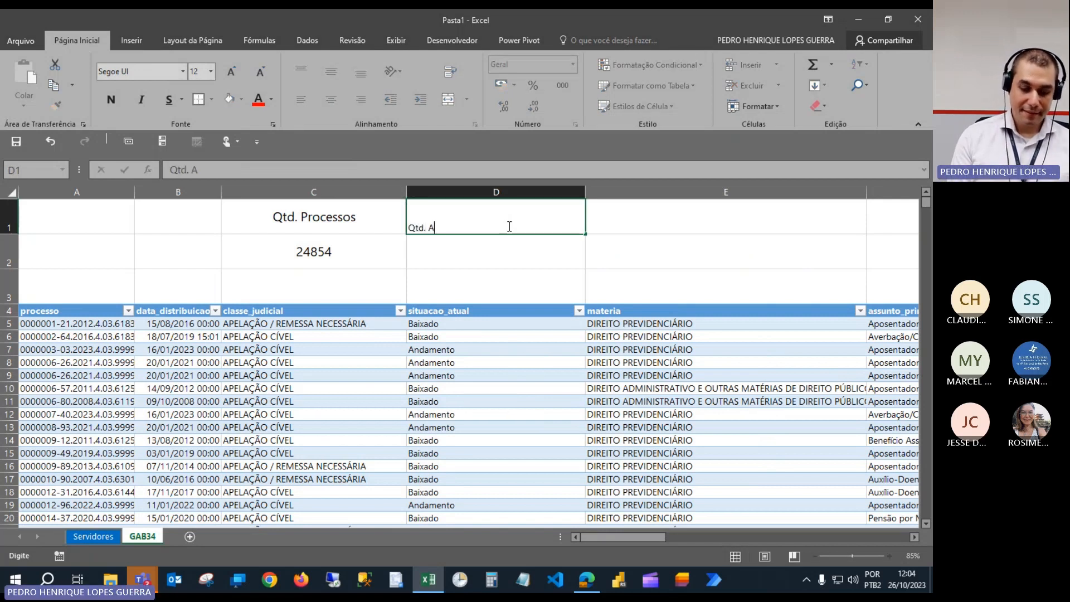
text(ndamento)
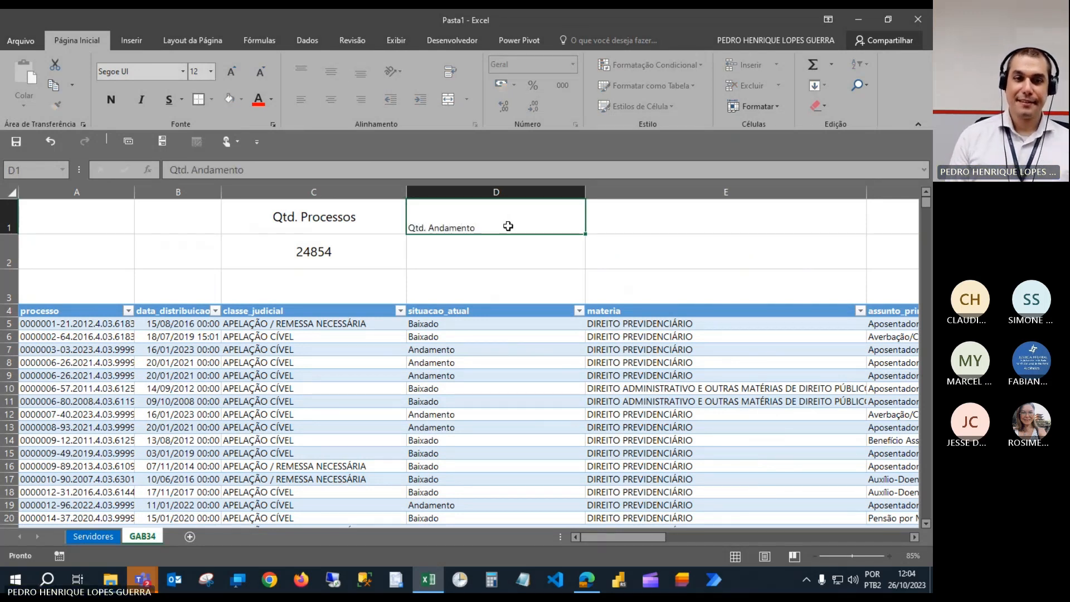
key(Return)
In cell D2, count the entries equal to "Andamento" in the table's whole situacao_atual column with CONT.SE.
text(=c)
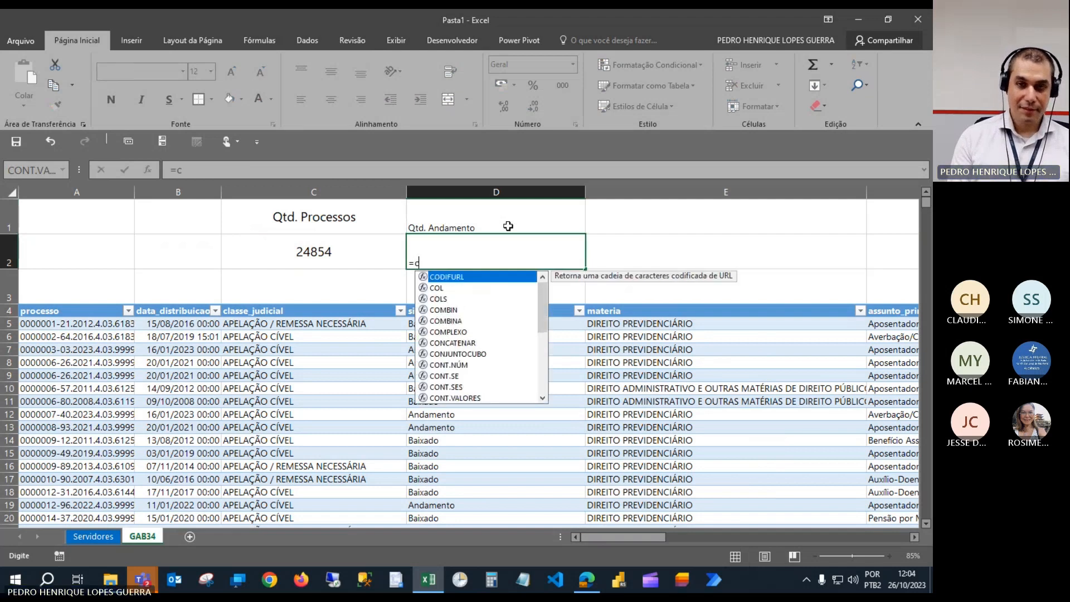
text(ont.ses)
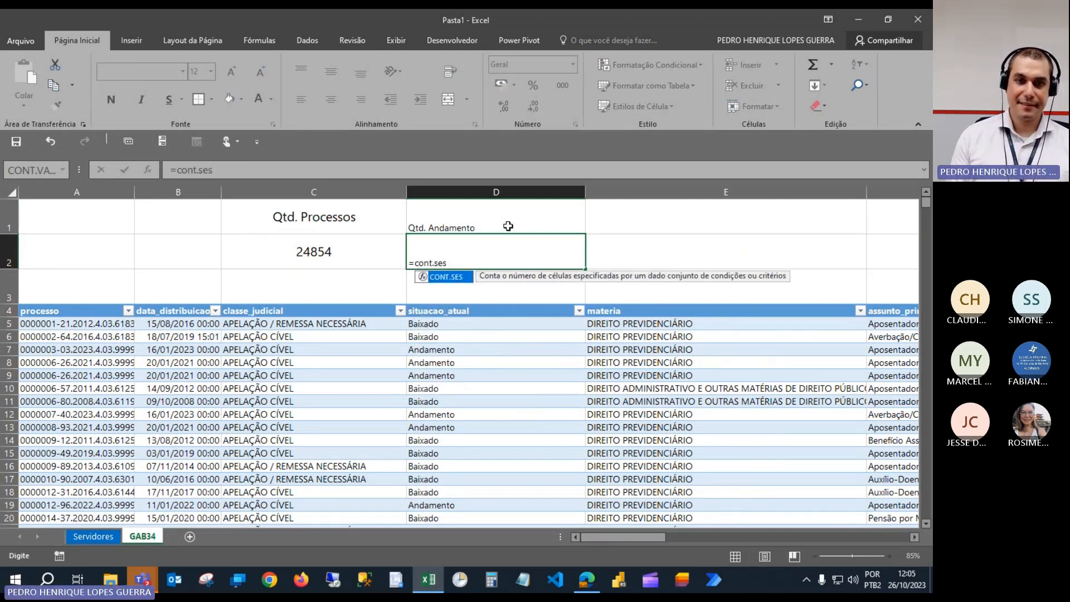
key(BackSpace)
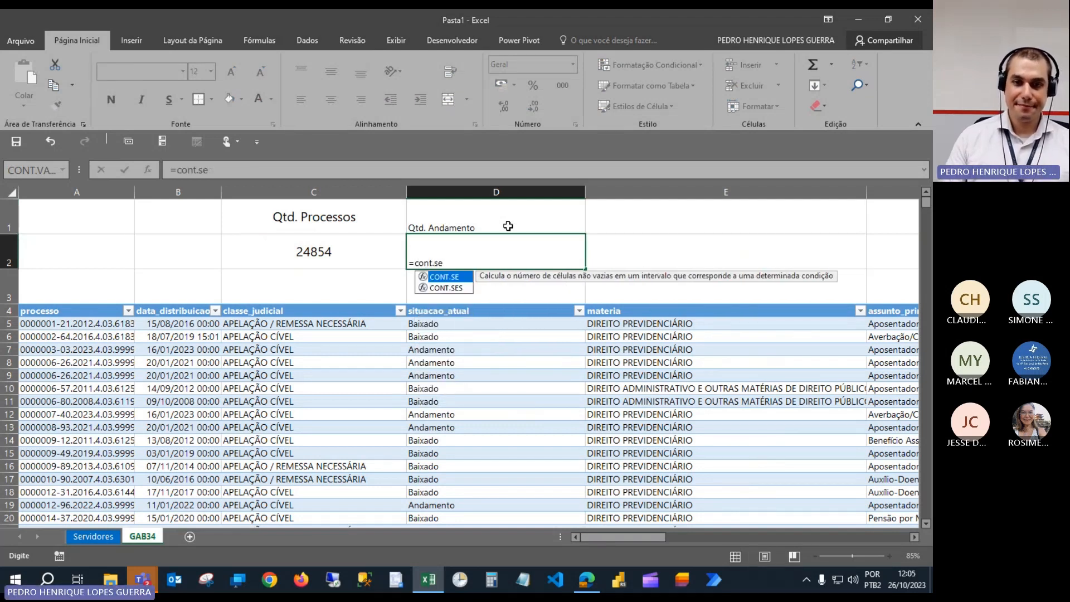
key(Tab)
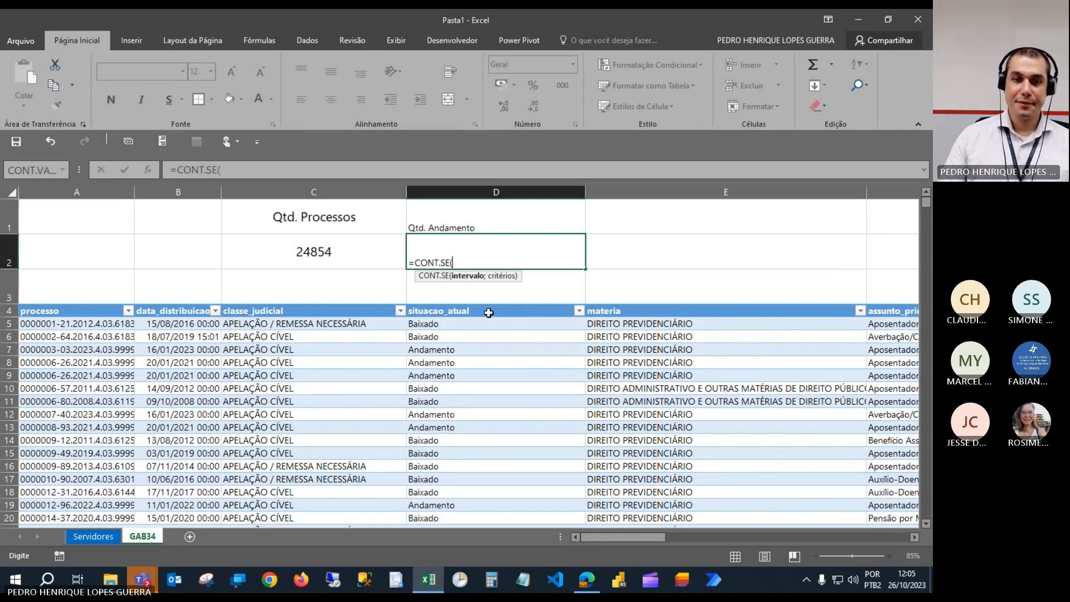
click(489, 313)
key(ctrl+shift+Down)
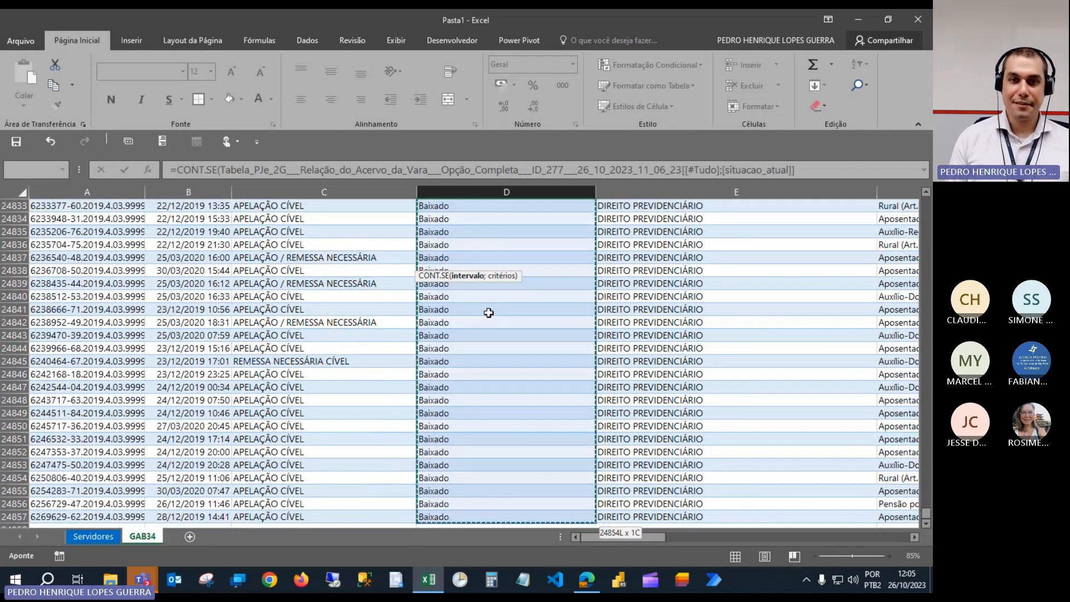
text(;"Andamento)
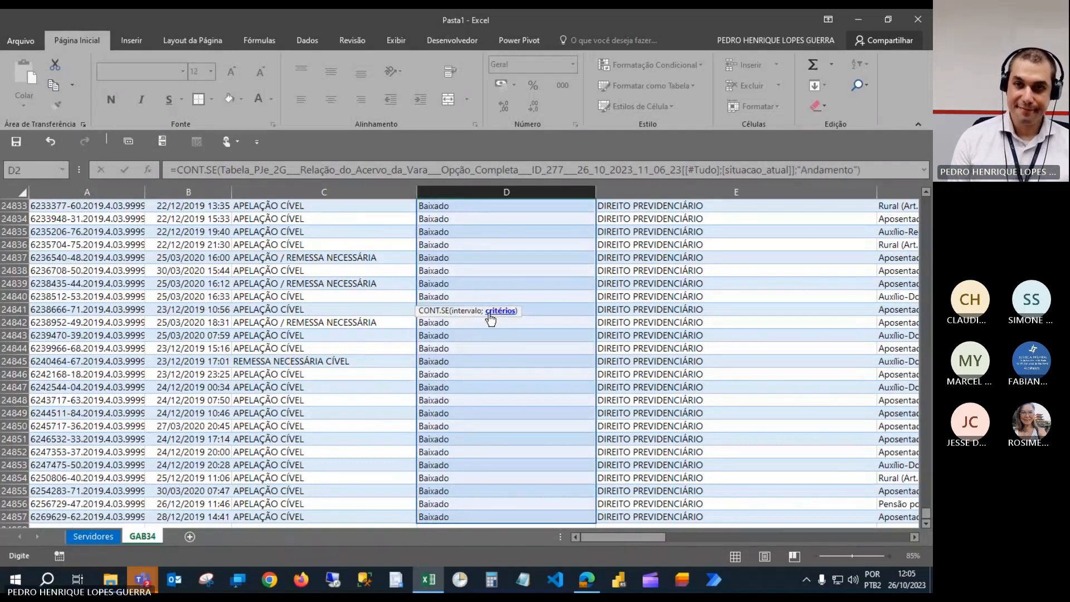
key(Return)
scroll(488, 313, up, 1)
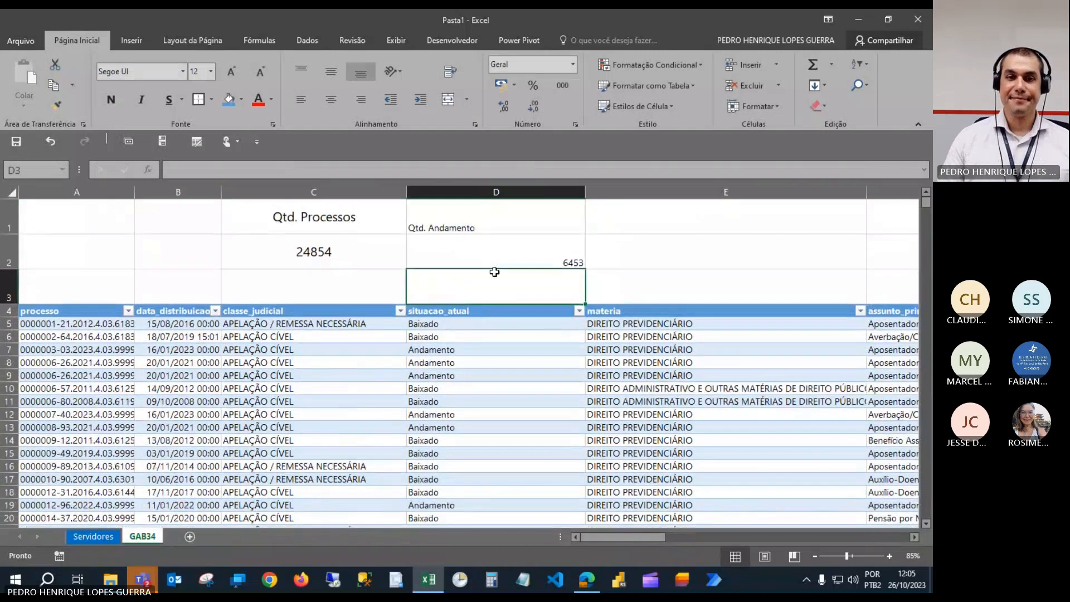
Copy the formatting of the Qtd. Processos heading and value to the Qtd. Andamento heading and its count.
drag(333, 219, 312, 252)
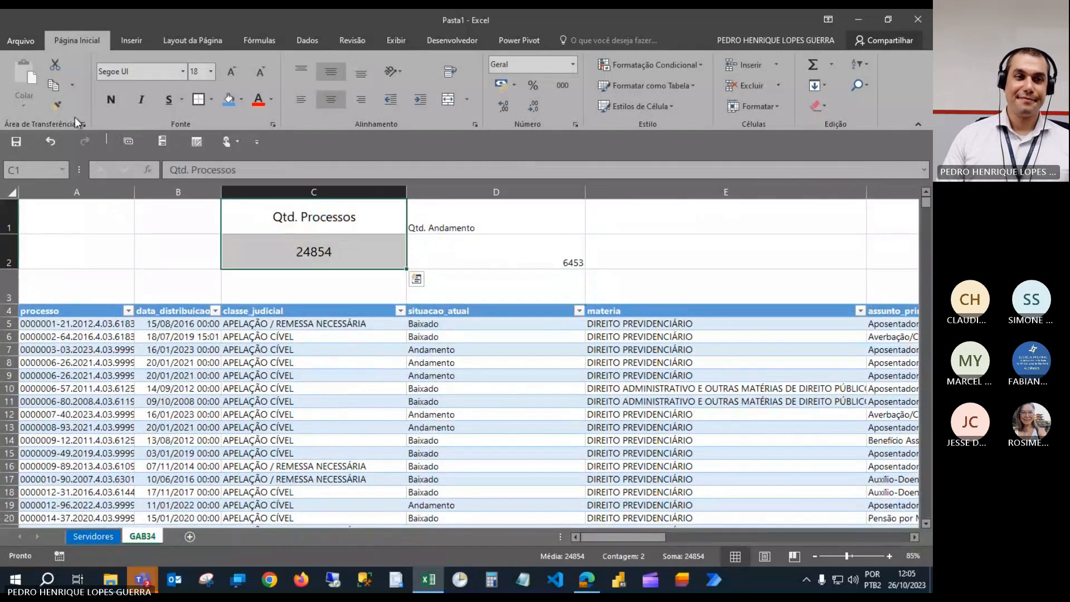
click(55, 104)
drag(534, 209, 535, 249)
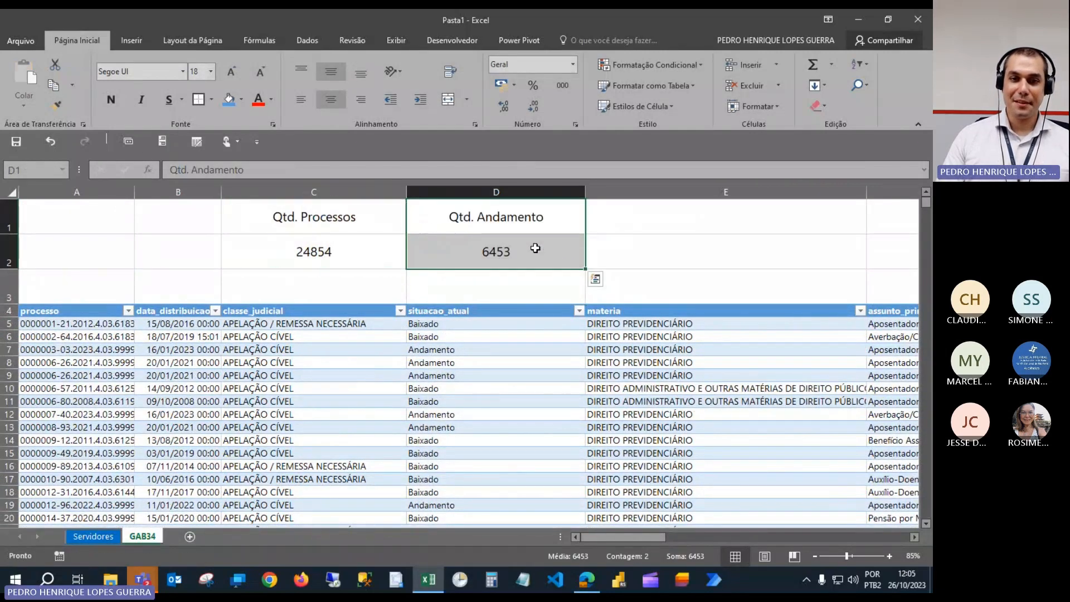
Enter the heading "Total Valor Causa" in cell E1.
click(683, 224)
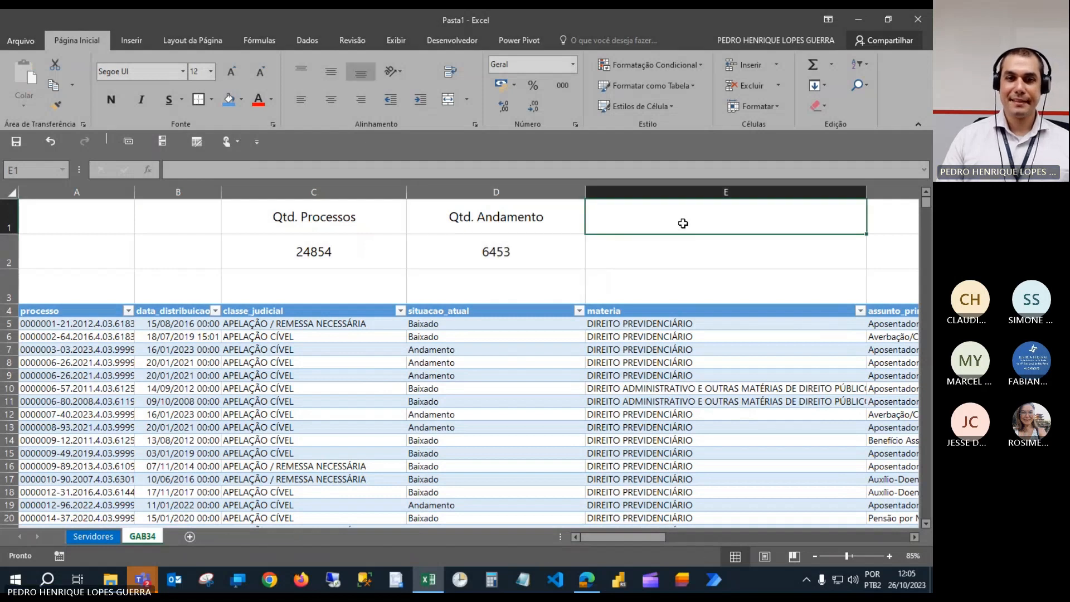
text(Toa)
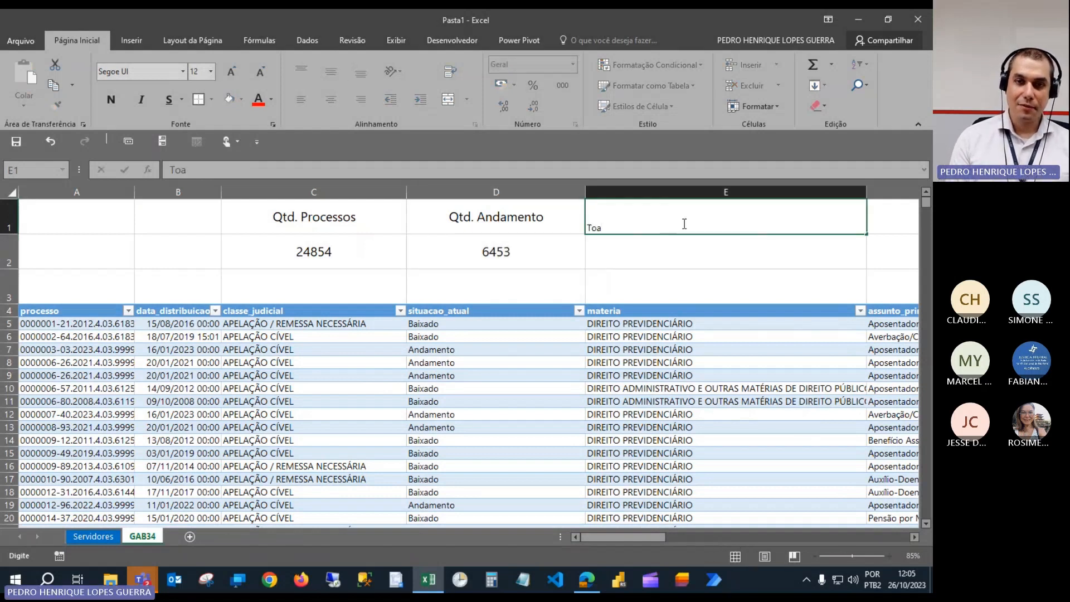
text(l V)
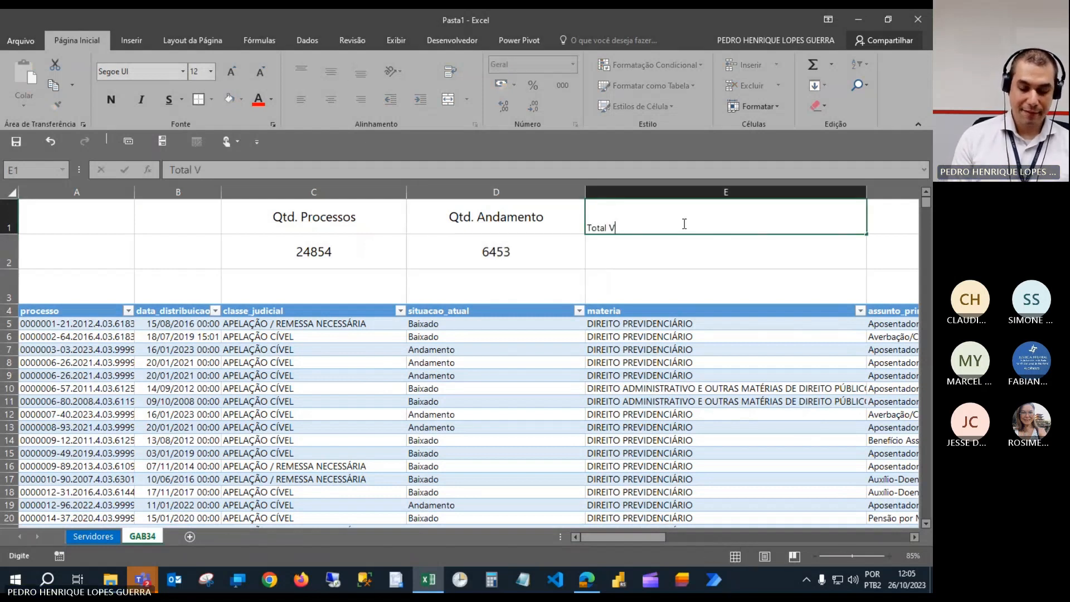
text(alor Ca)
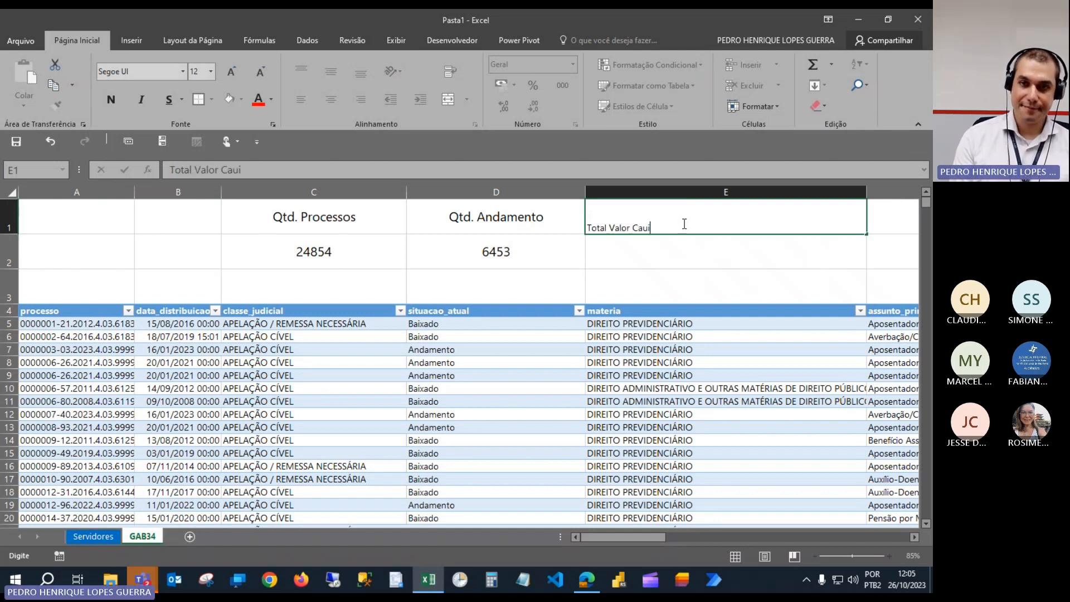
text(ui)
key(BackSpace)
text(sa)
key(Return)
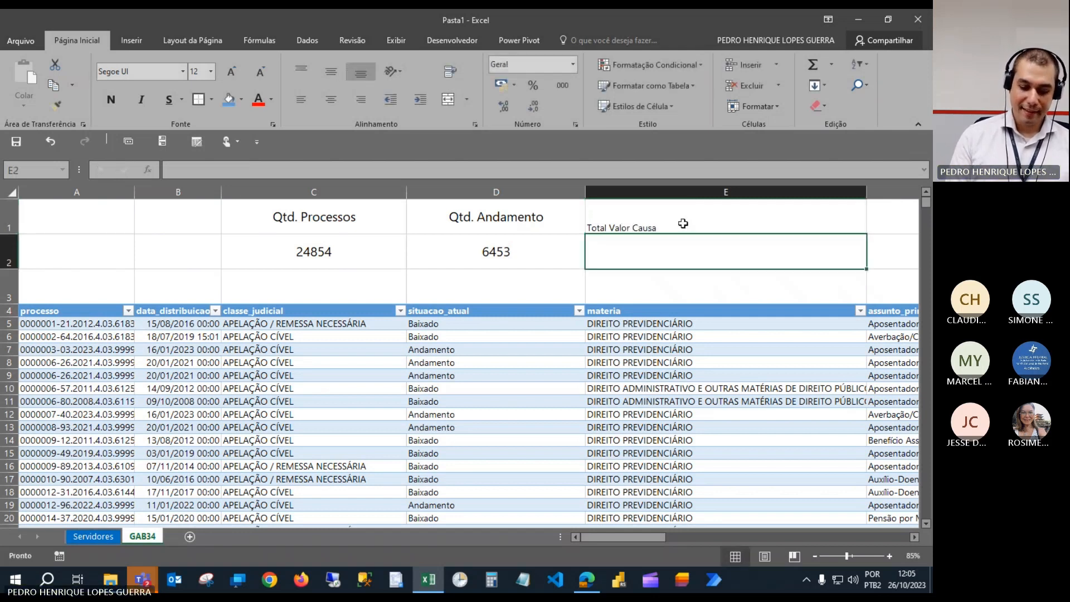
text(=somase)
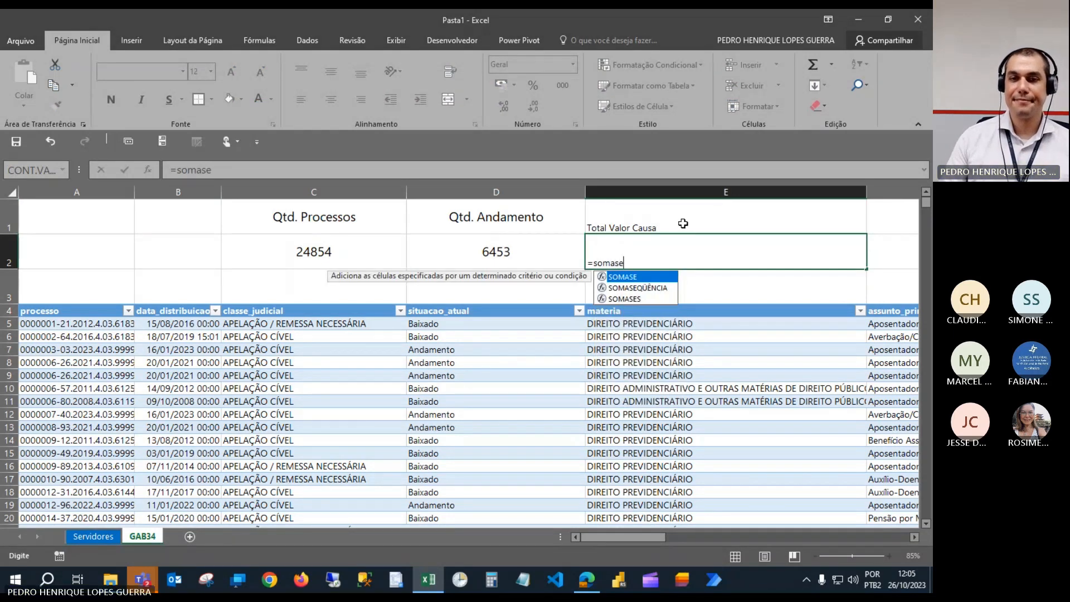
key(Tab)
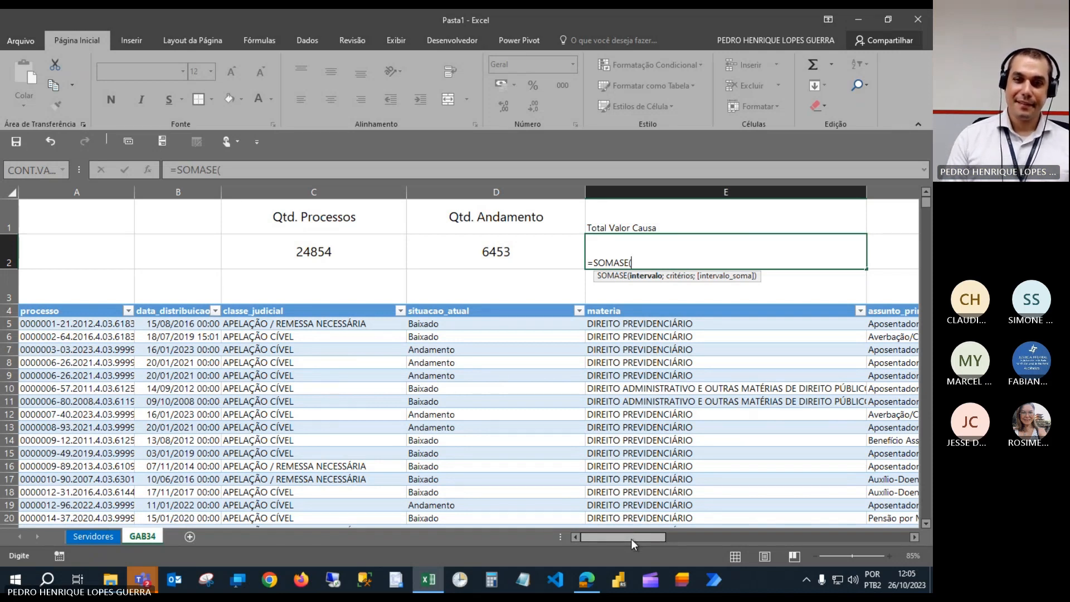
key(BackSpace)
key(BackSpace)
key(BackSpace)
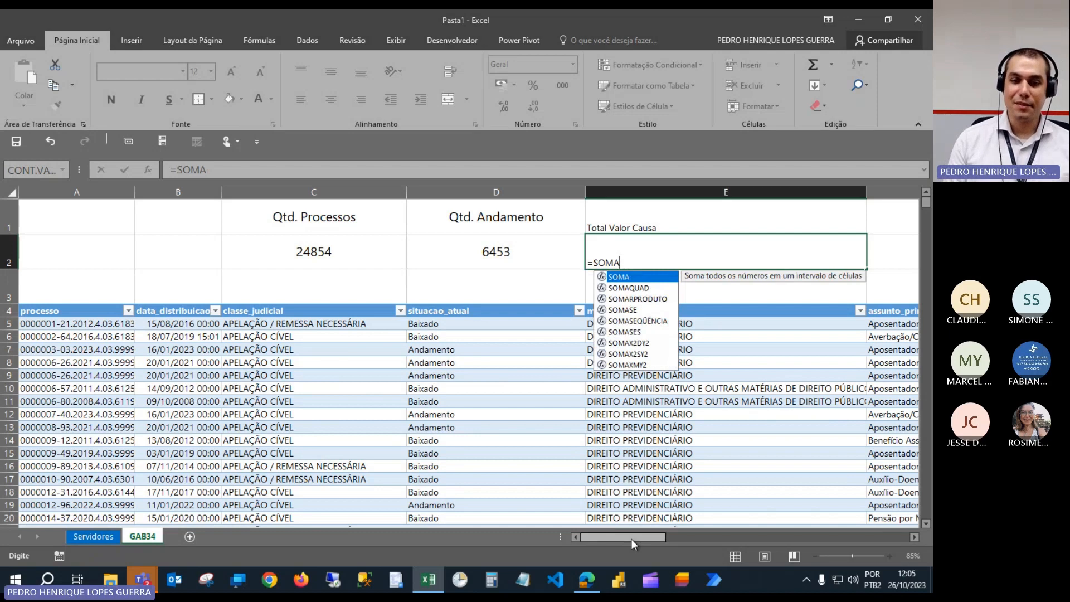
Select the table's valor_causa column and add it up with the automatic Soma function.
drag(631, 538, 850, 540)
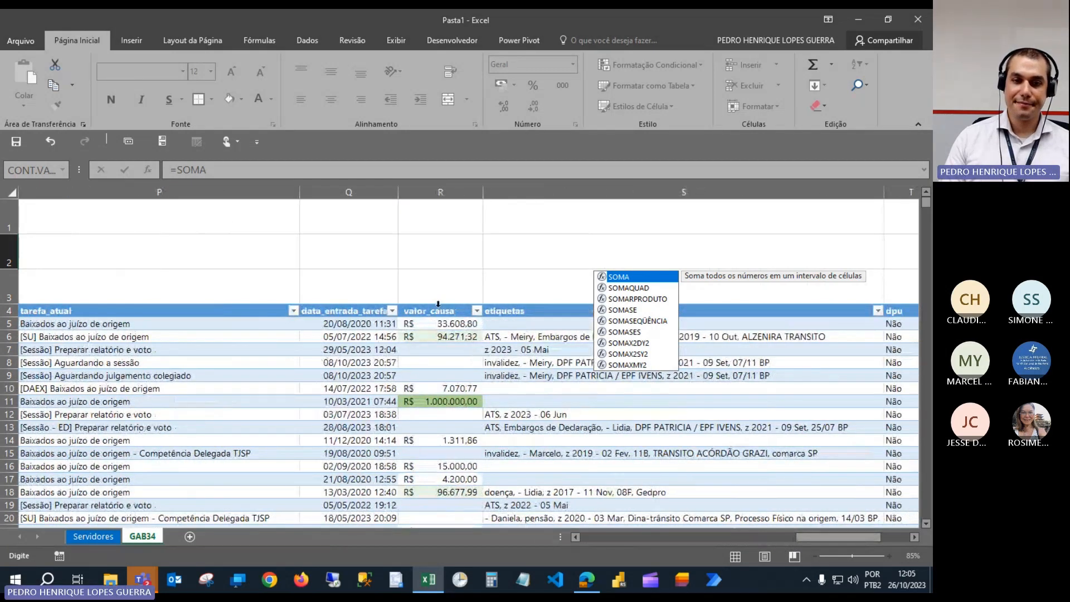
click(439, 303)
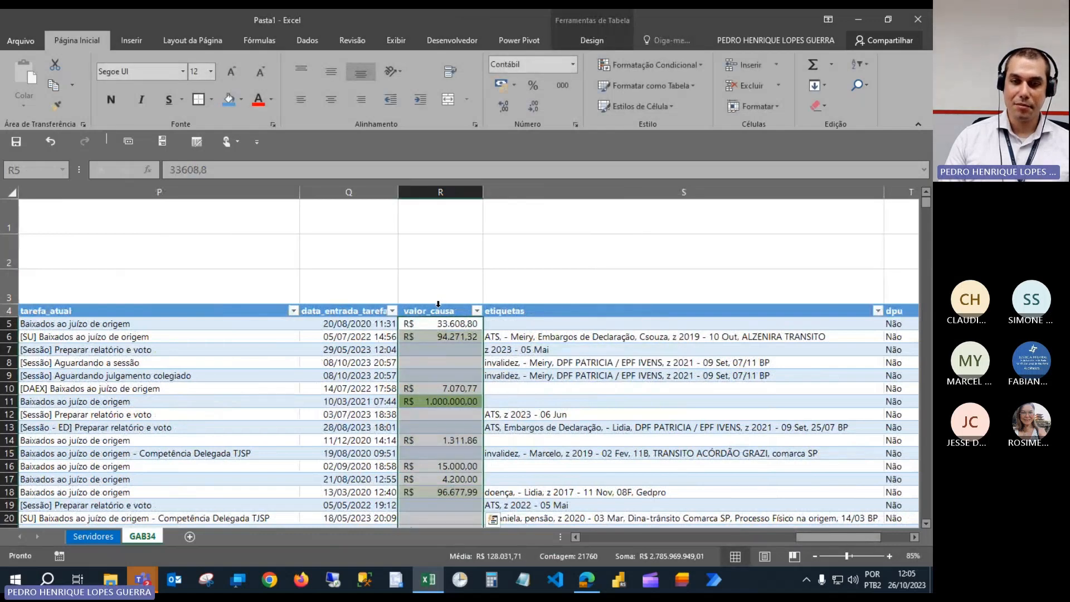
click(814, 68)
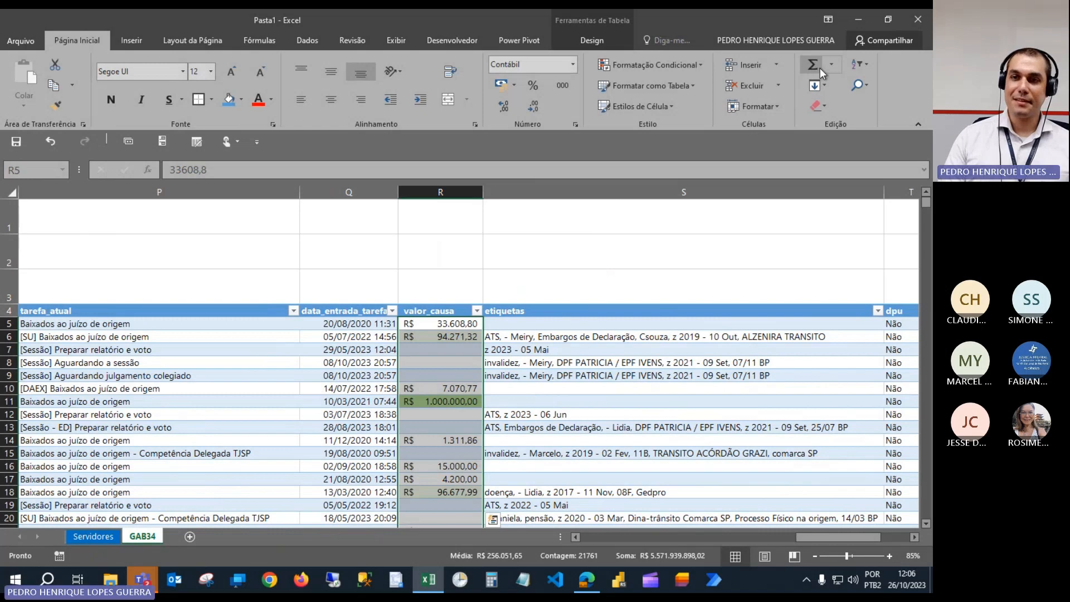
click(830, 66)
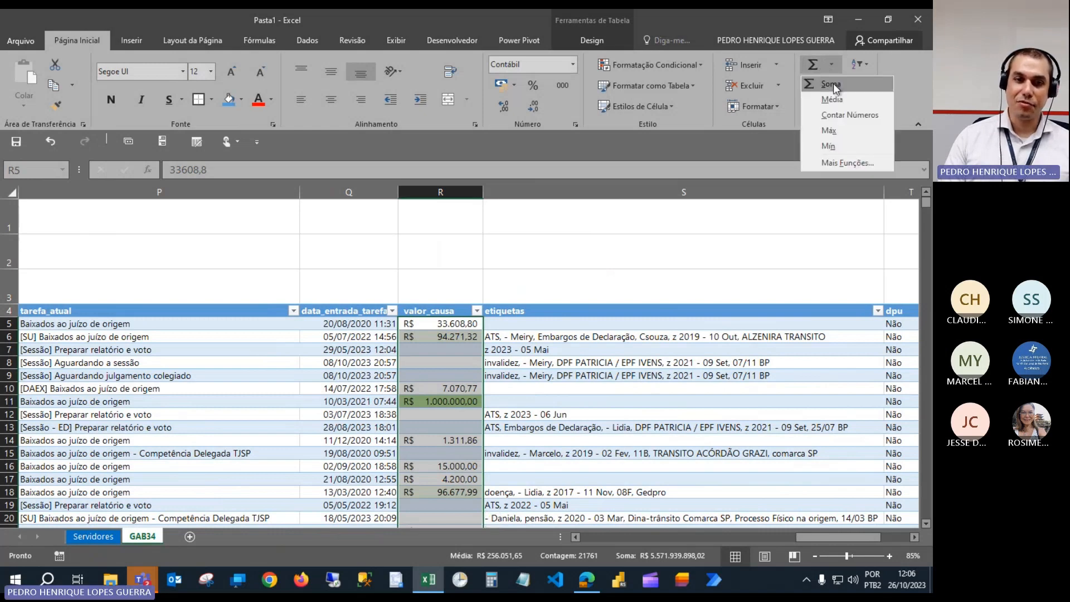
click(834, 82)
Clear the faulty formula from cell E2 below the Total Valor Causa heading.
drag(828, 537, 494, 544)
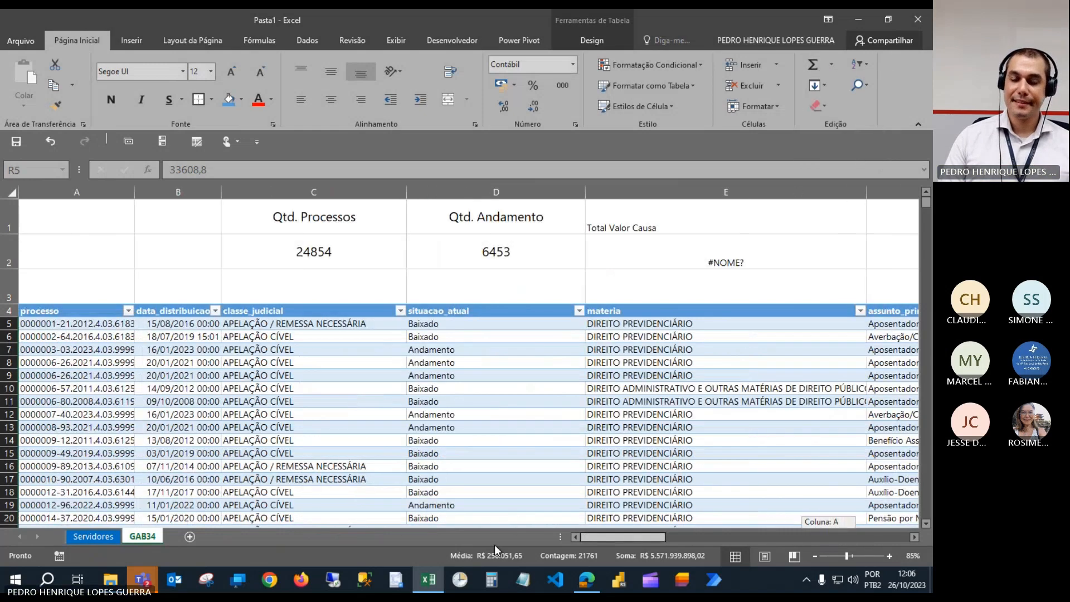
click(706, 243)
key(Delete)
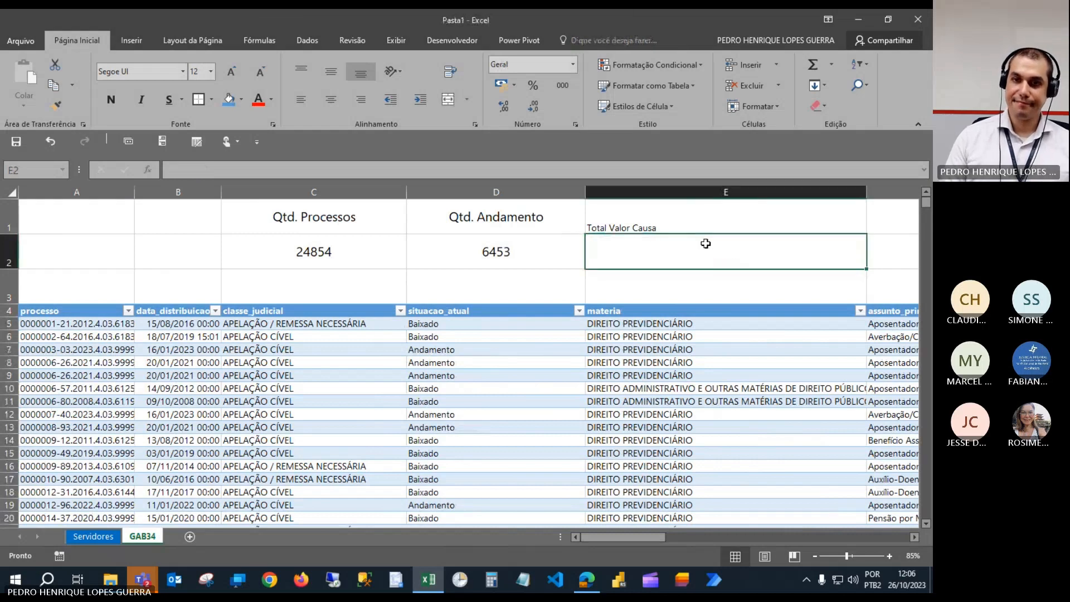
In cell E2, add up the table's whole valor_causa column with SOMA.
text(=soma)
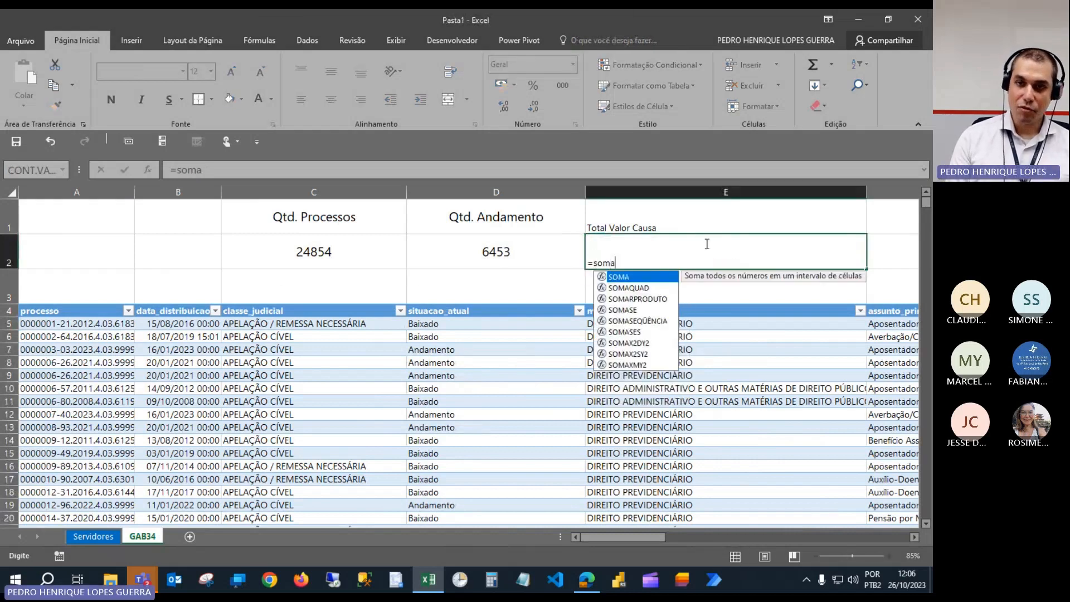
text(()
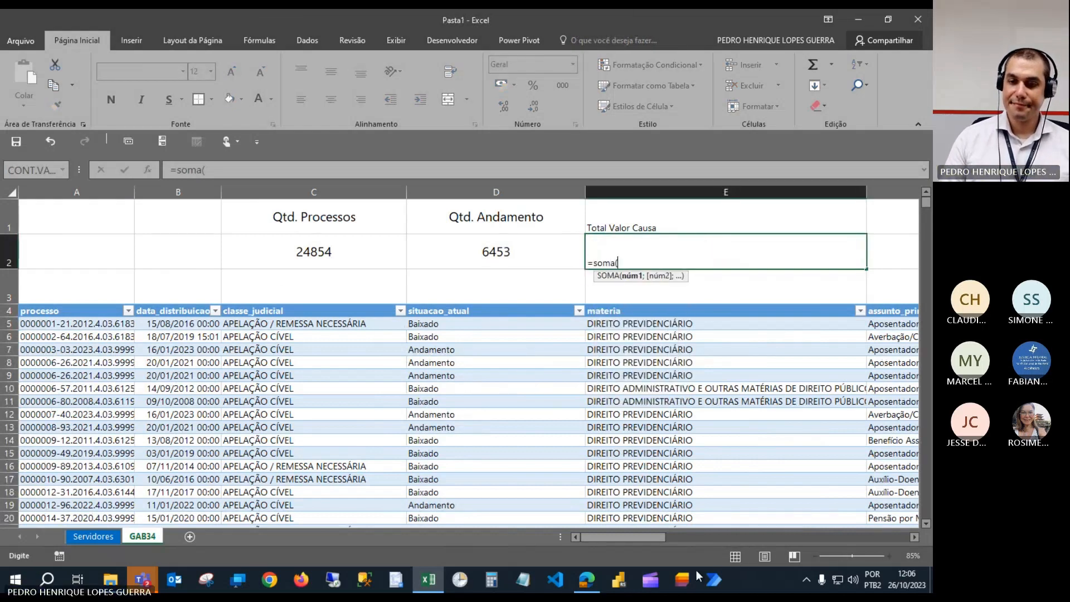
drag(652, 537, 882, 523)
click(174, 321)
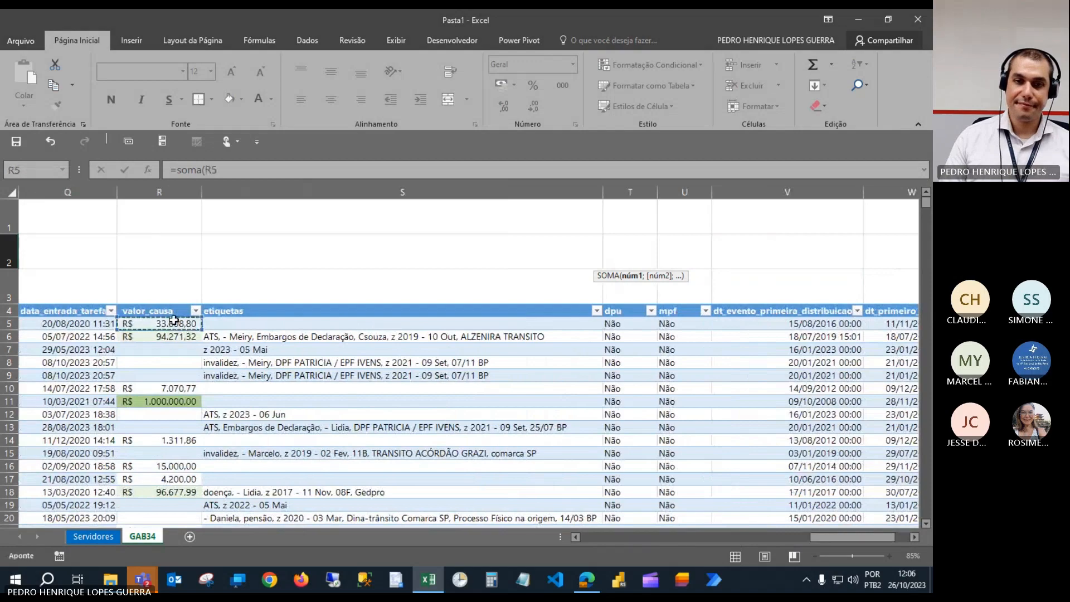
key(alt+shift)
key(shift+Down)
key(shift+Down)
key(shift+Down)
key(shift+Down)
key(shift+Down)
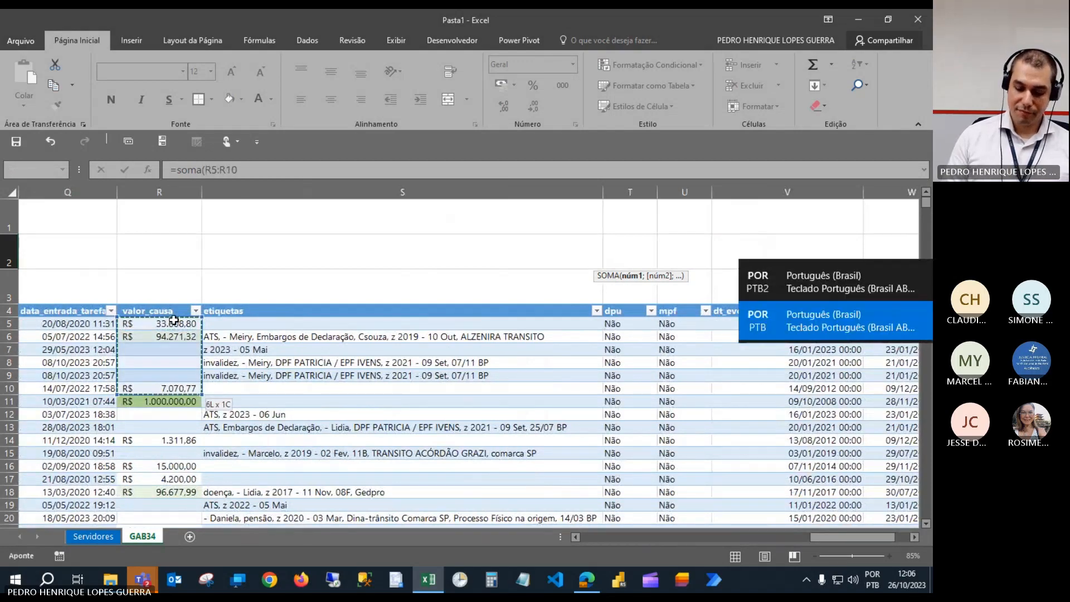
key(ctrl+shift+Down)
key(ctrl+shift+Left)
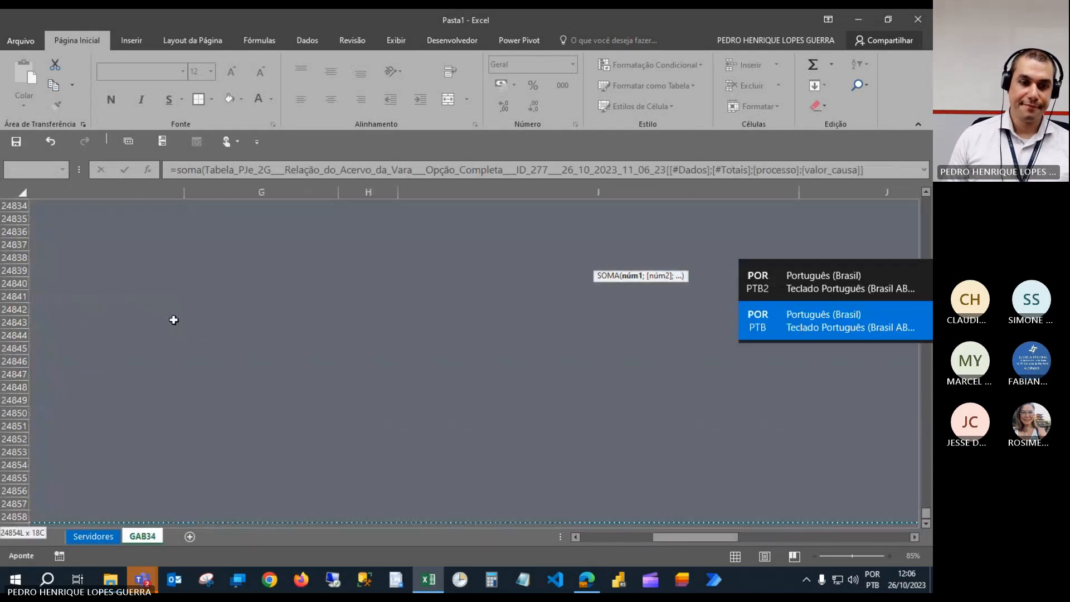
key(ctrl+shift+Right)
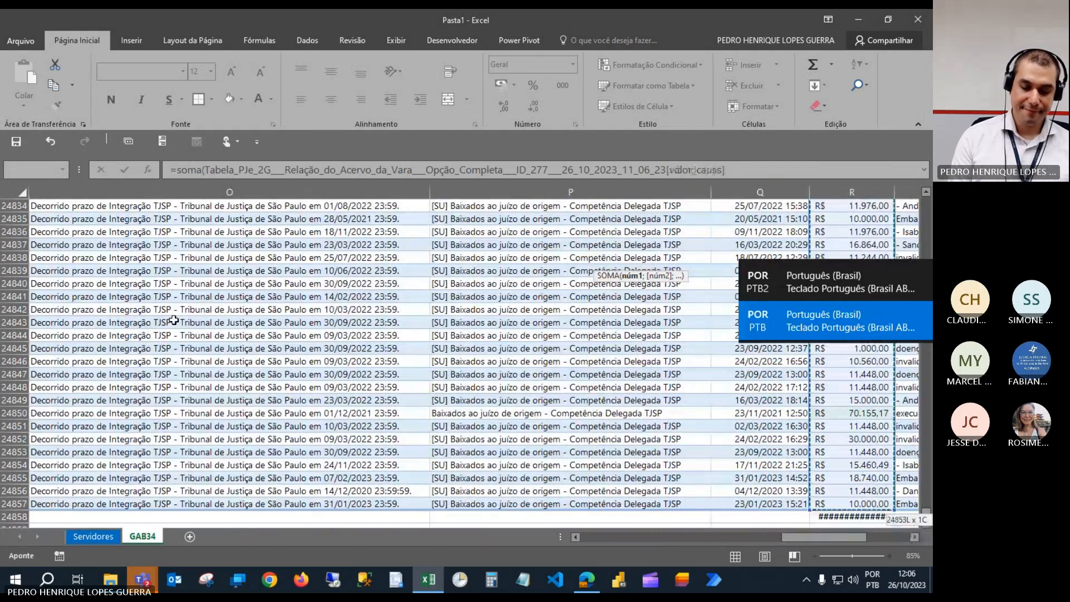
key(Escape)
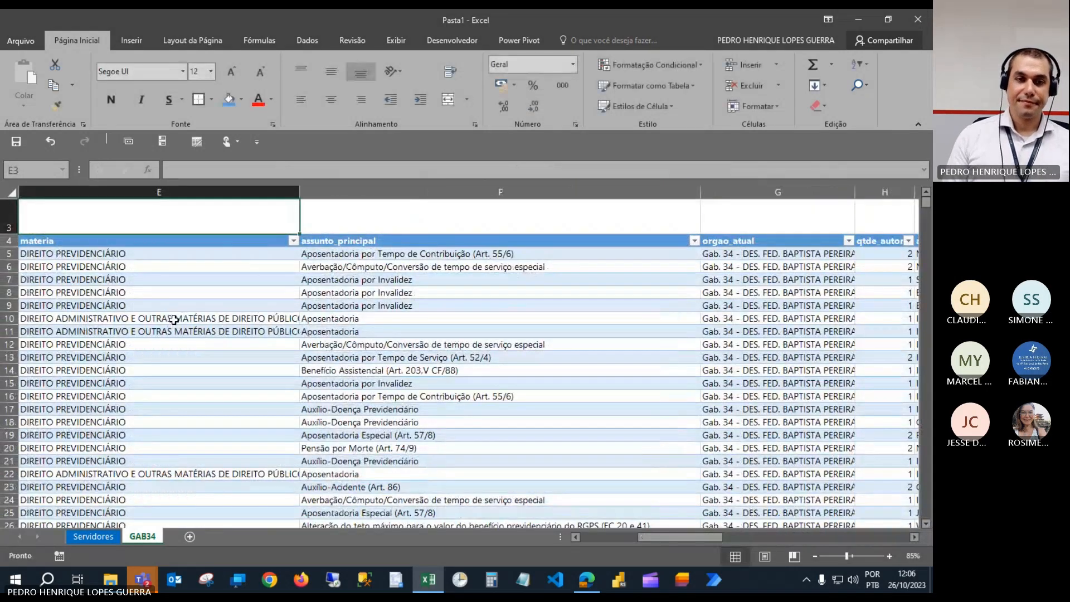
Format the Total Valor Causa sum in cell E2 as currency.
key(ctrl+Home)
key(Right)
key(Right)
key(Right)
key(Right)
key(Down)
key(ctrl+shift+4)
Copy the Qtd. Andamento heading and count formatting to the Total Valor Causa heading and sum, and reapply the currency format to the sum.
click(475, 216)
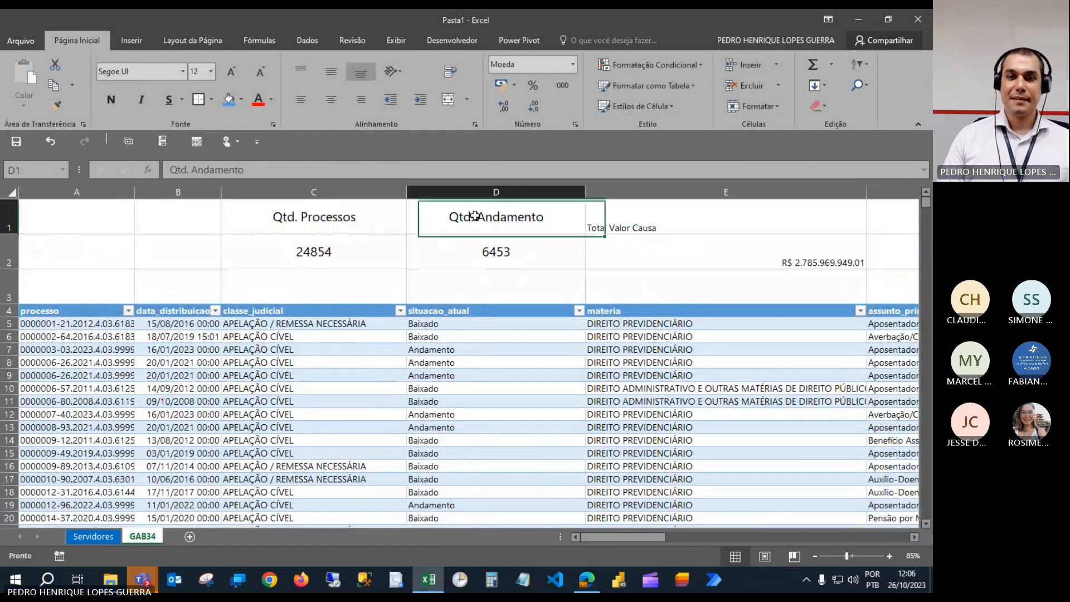
drag(475, 215, 490, 252)
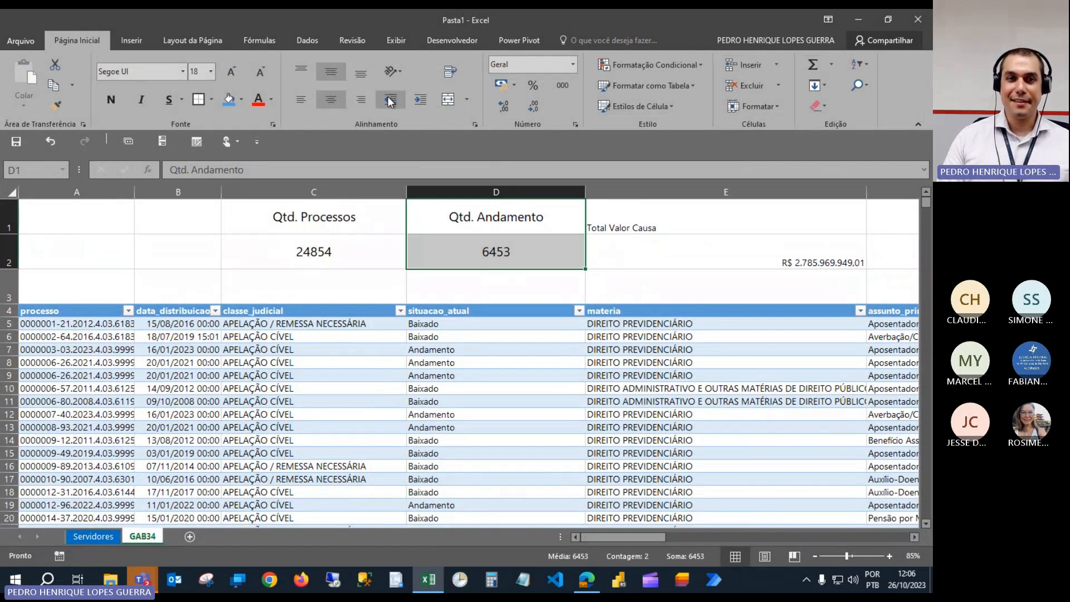
click(55, 105)
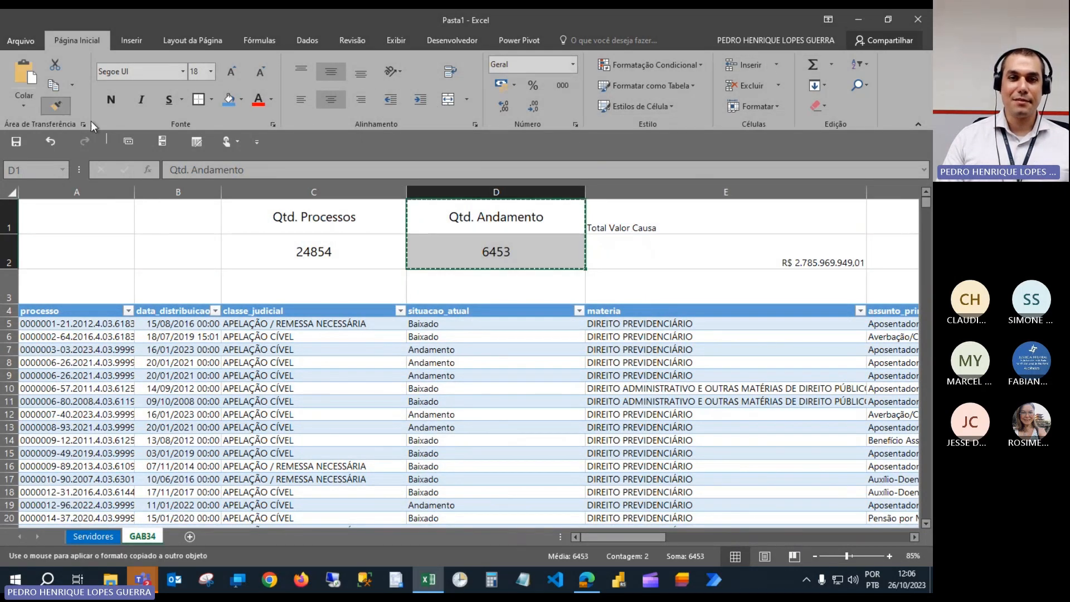
drag(647, 220, 650, 246)
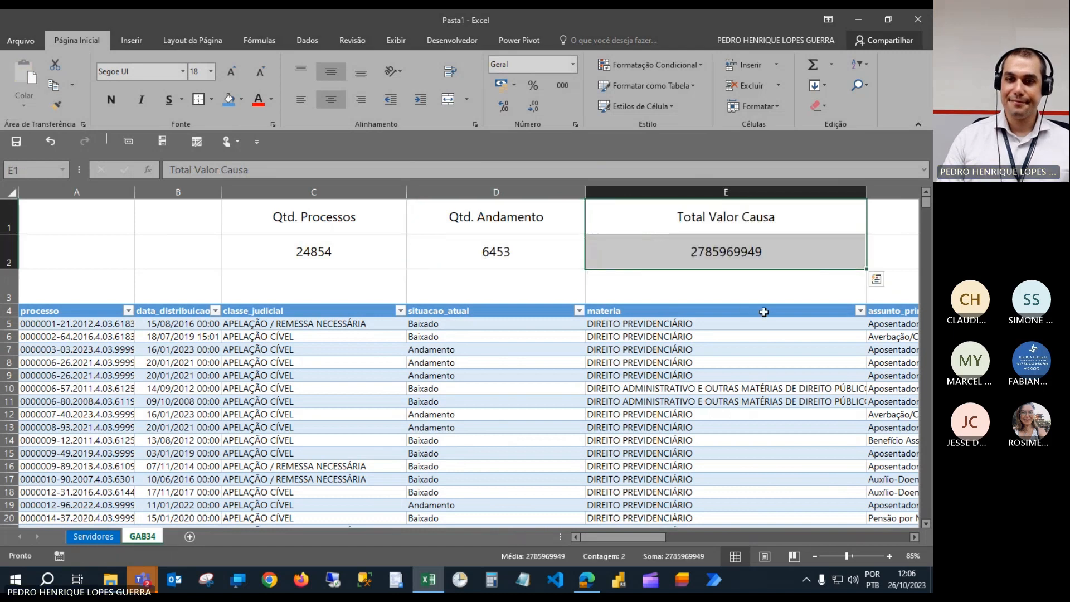
click(707, 250)
key(ctrl+shift+4)
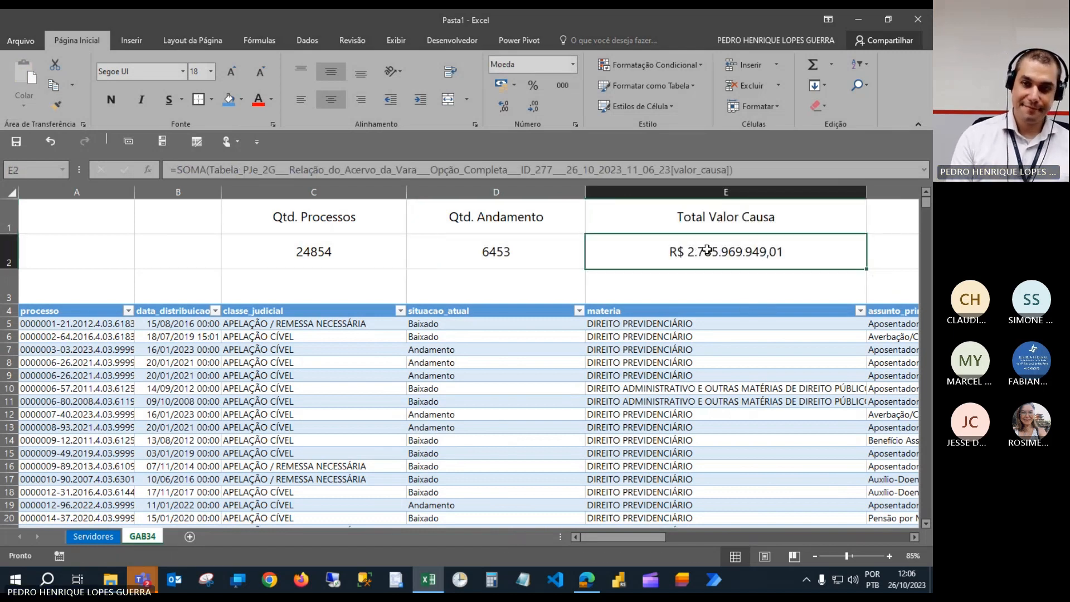
Delete the leftover SOMA total directly below the last row of the table's valor_causa column.
click(732, 319)
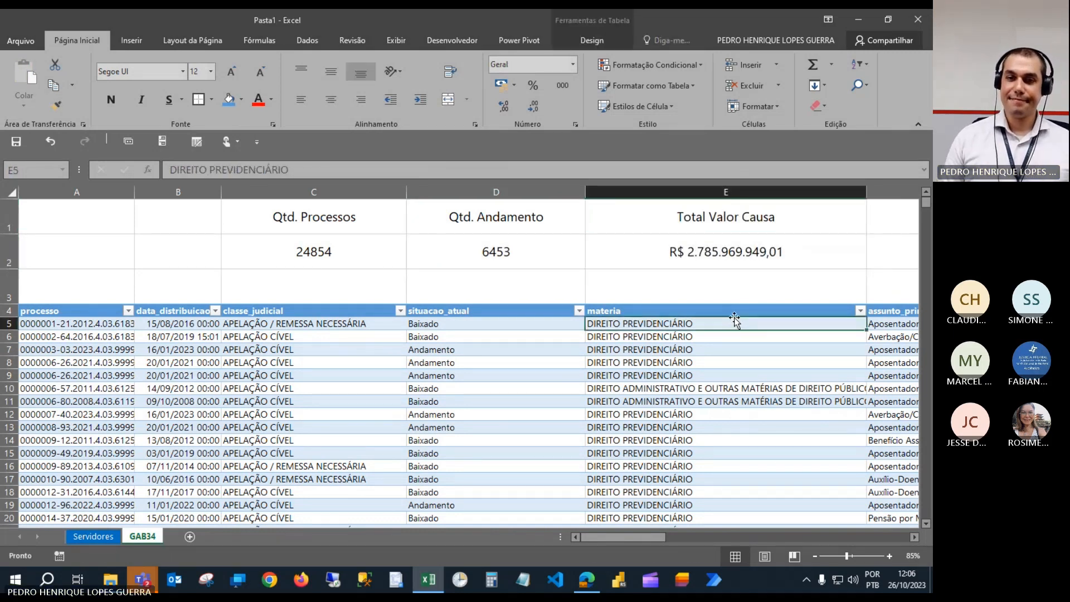
key(ctrl+Down)
key(ctrl+Down)
key(Right)
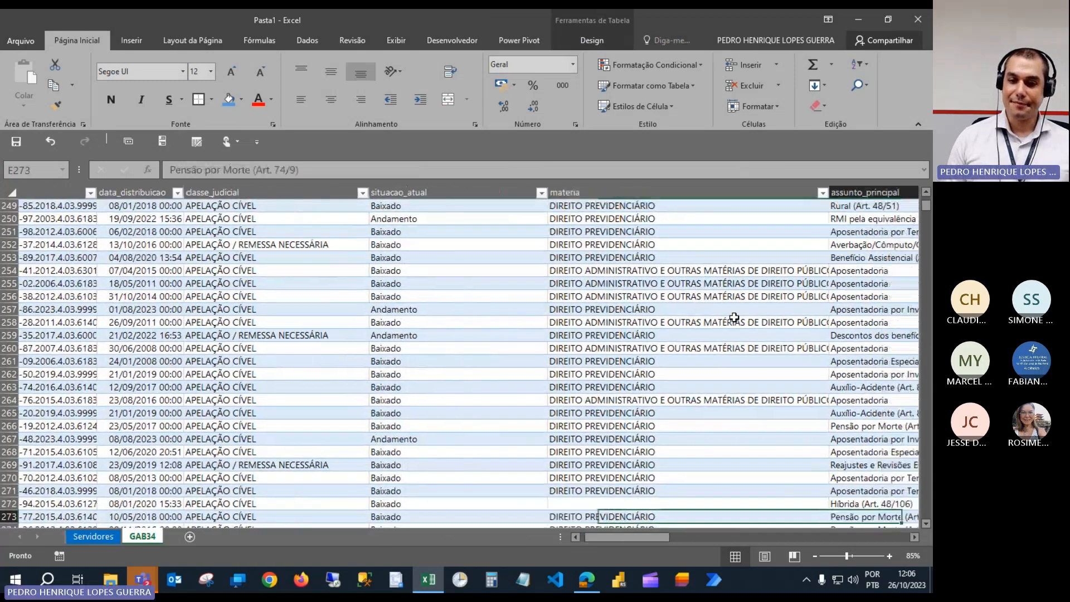
key(ctrl+Down)
key(Down)
key(Down)
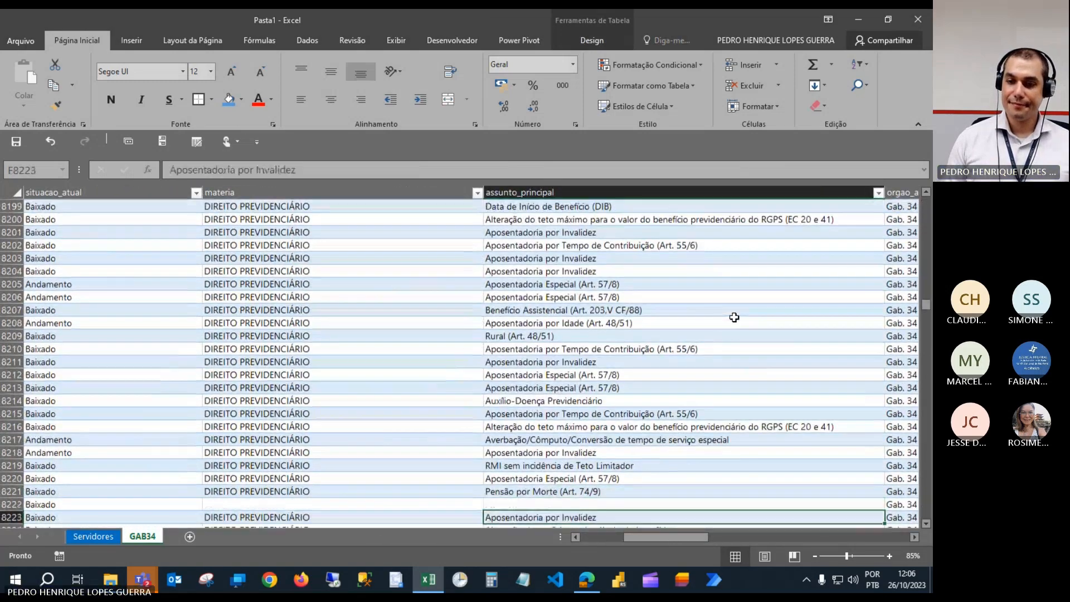
key(Right)
key(Down)
key(ctrl+Down)
scroll(734, 317, down, 4)
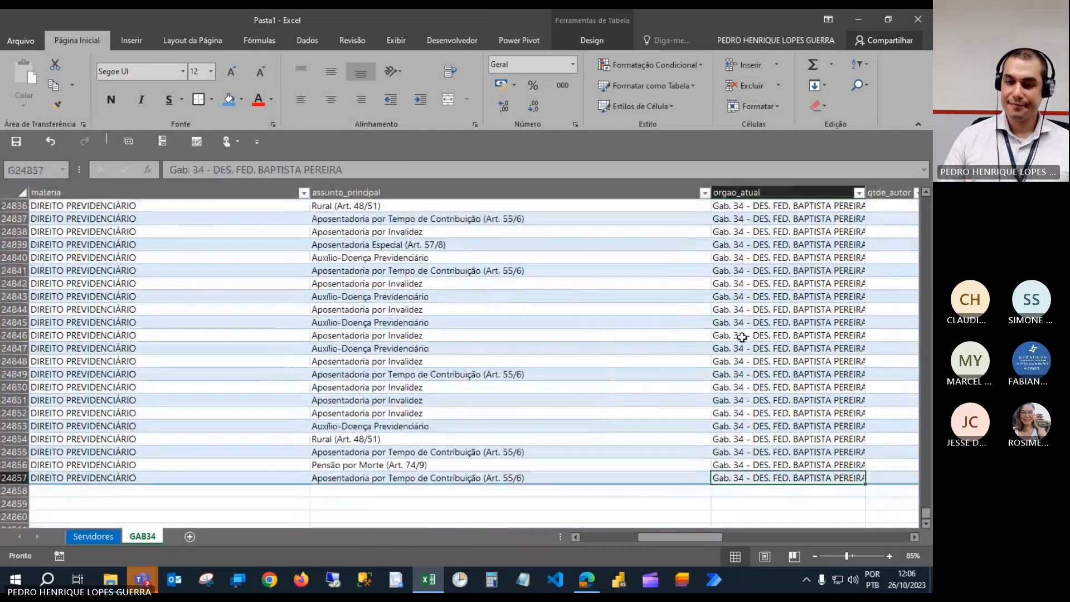
click(796, 377)
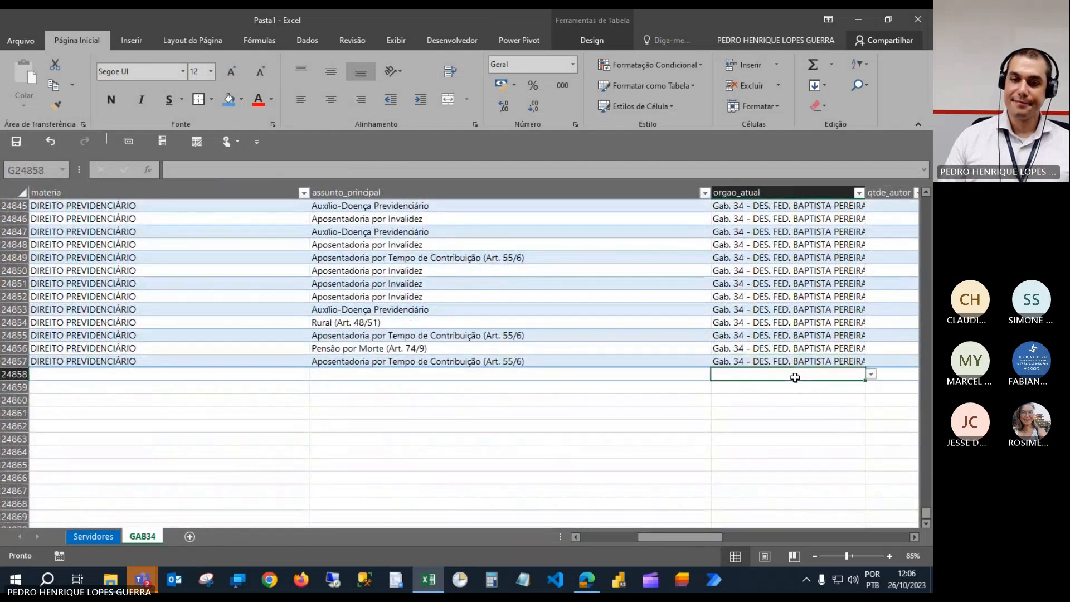
key(ctrl+Right)
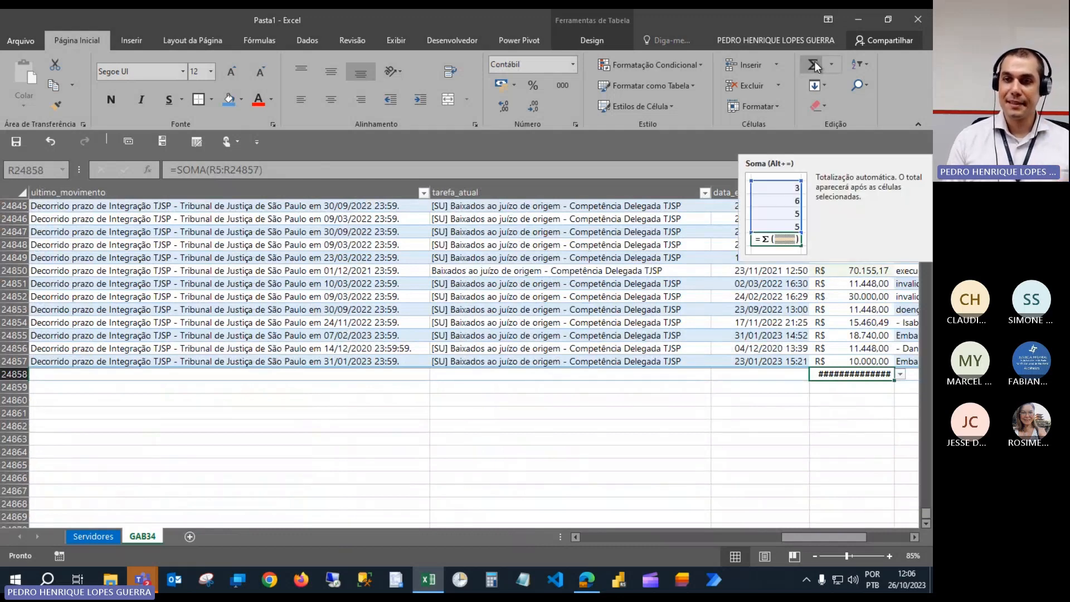
key(Delete)
key(Right)
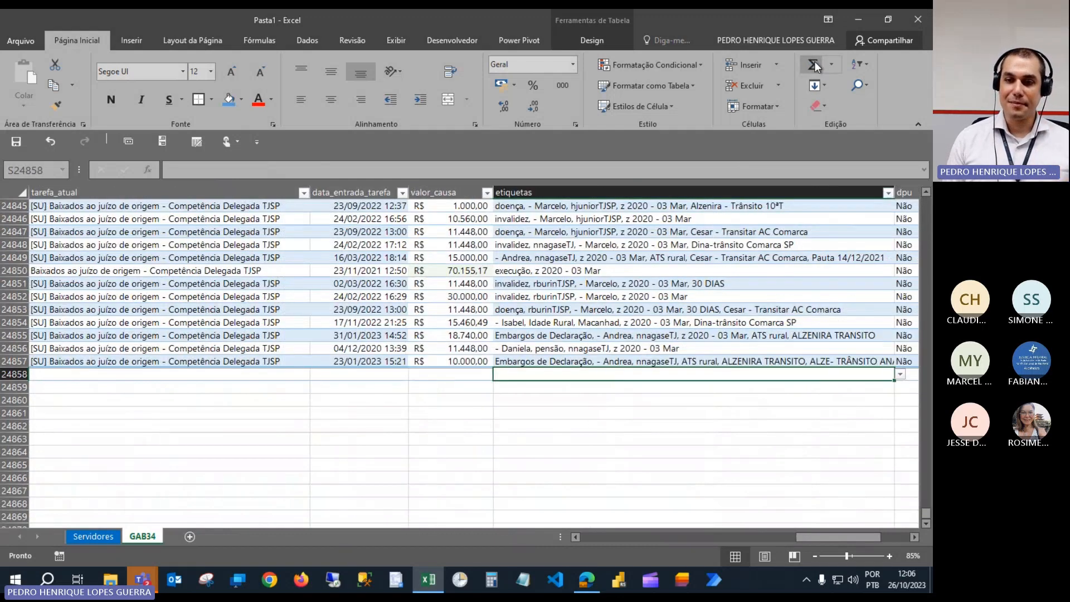
key(ctrl+Home)
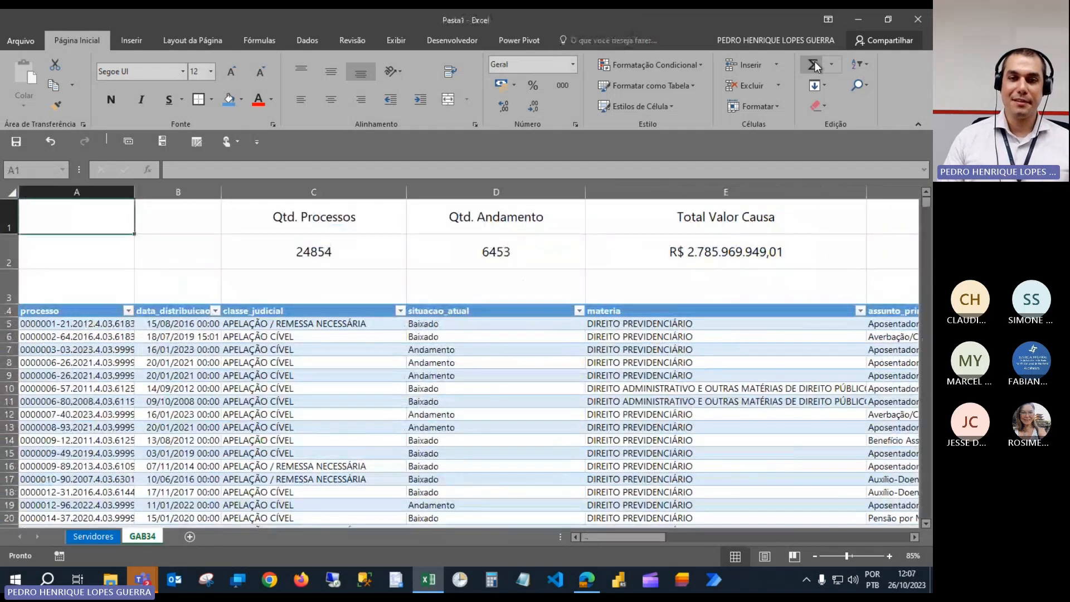
Format the counts in C2 and D2 with a thousands separator and no decimal places.
click(725, 252)
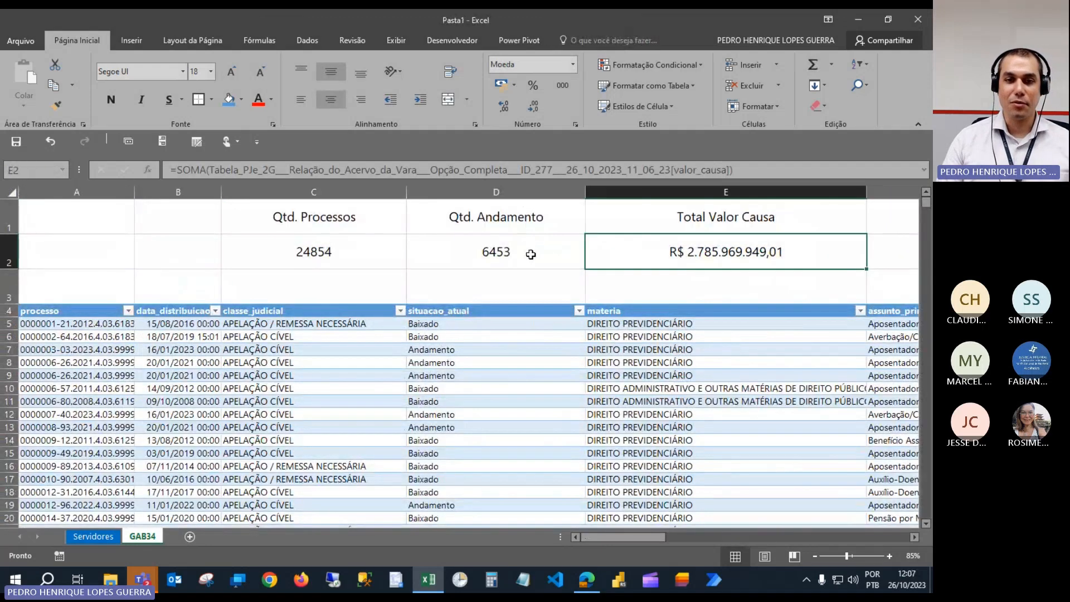
click(531, 254)
drag(368, 252, 465, 251)
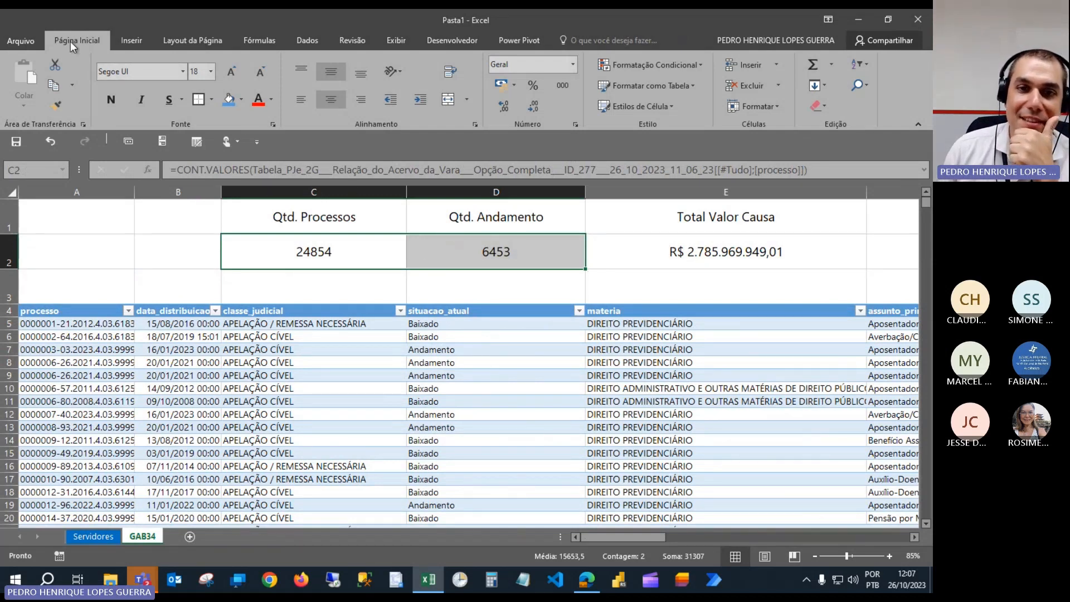
click(569, 84)
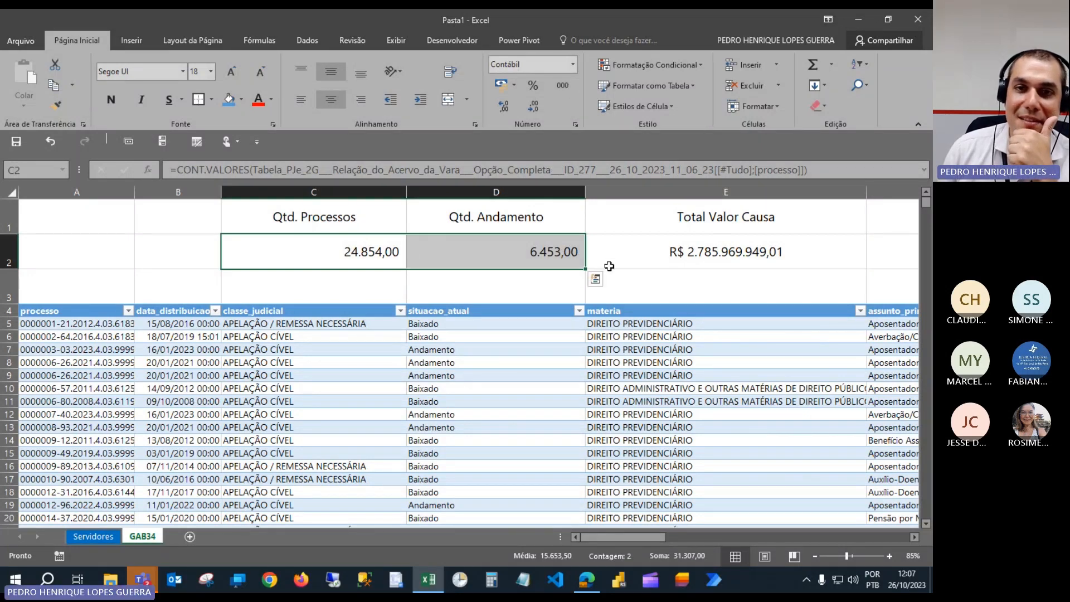
click(572, 64)
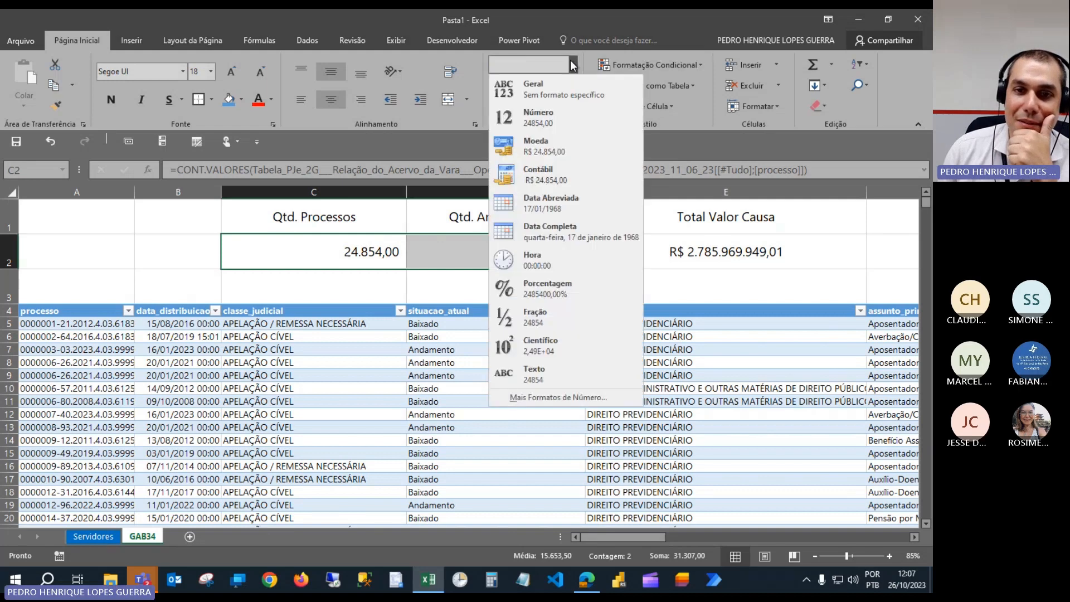
click(571, 59)
click(534, 108)
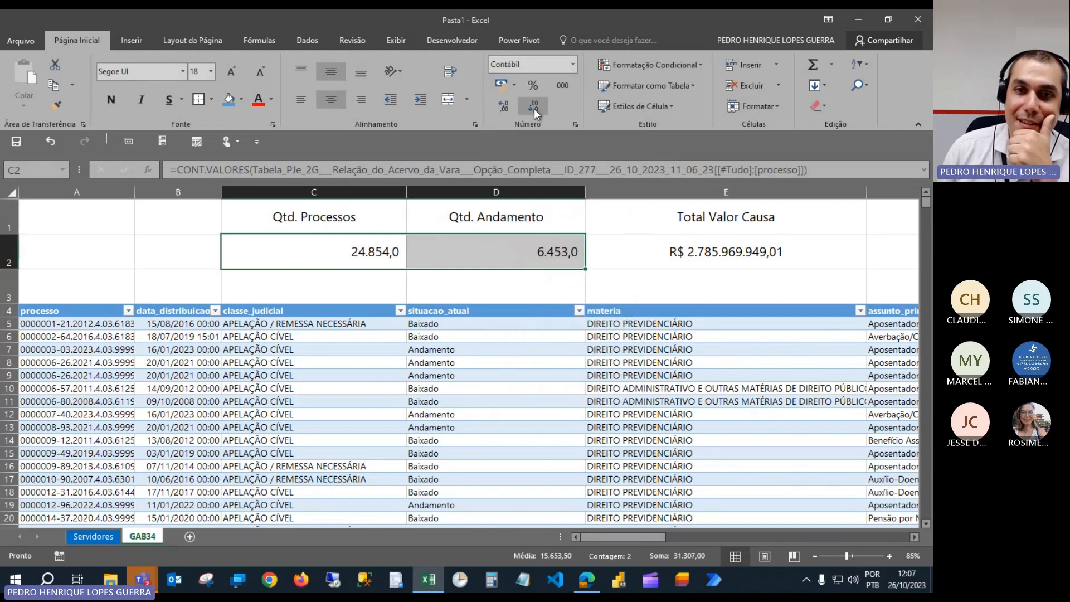
click(534, 109)
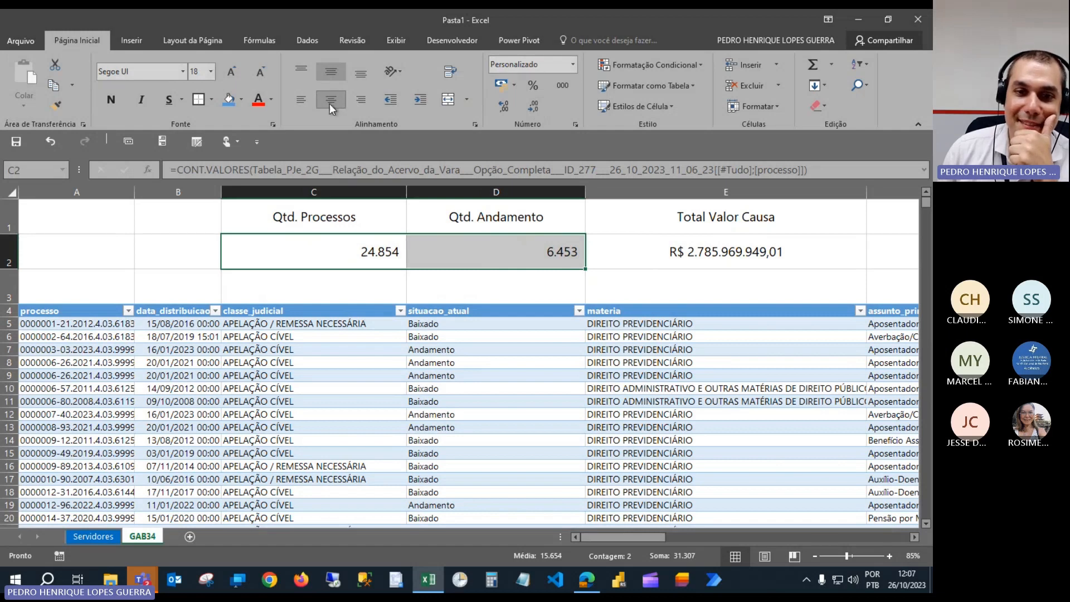
Look across the table's remaining columns as far as the first empty column after dt_primeiro_evento.
click(489, 212)
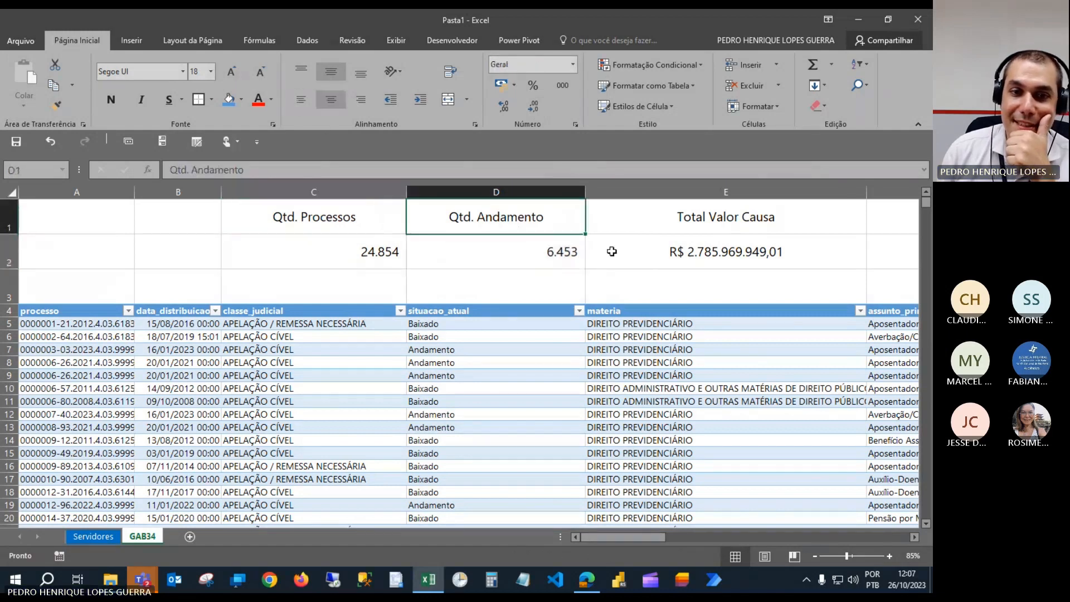
click(312, 208)
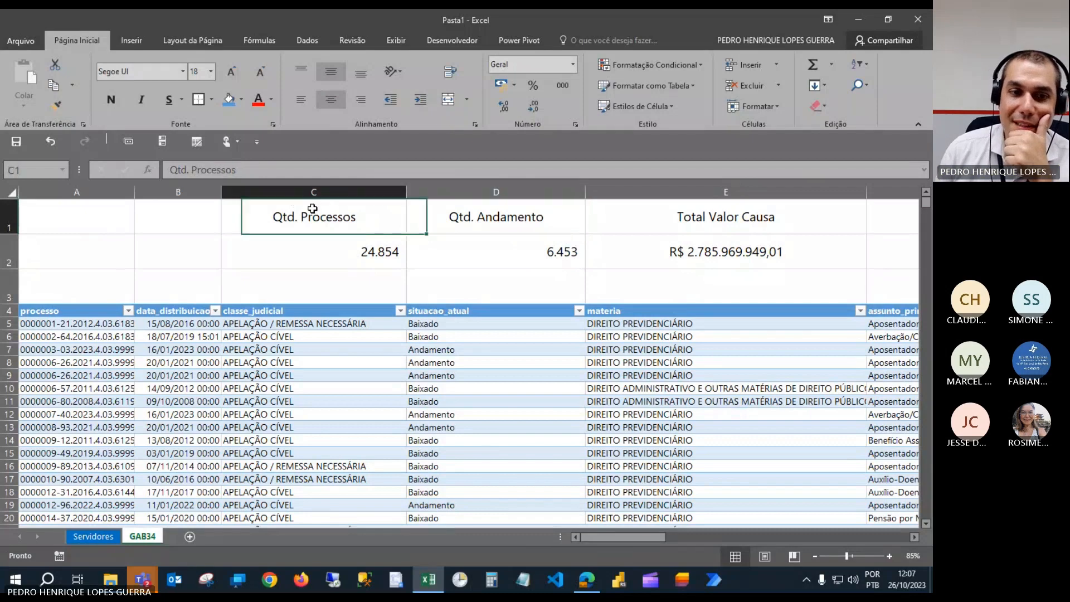
key(Right)
key(Right)
key(Right)
key(Right)
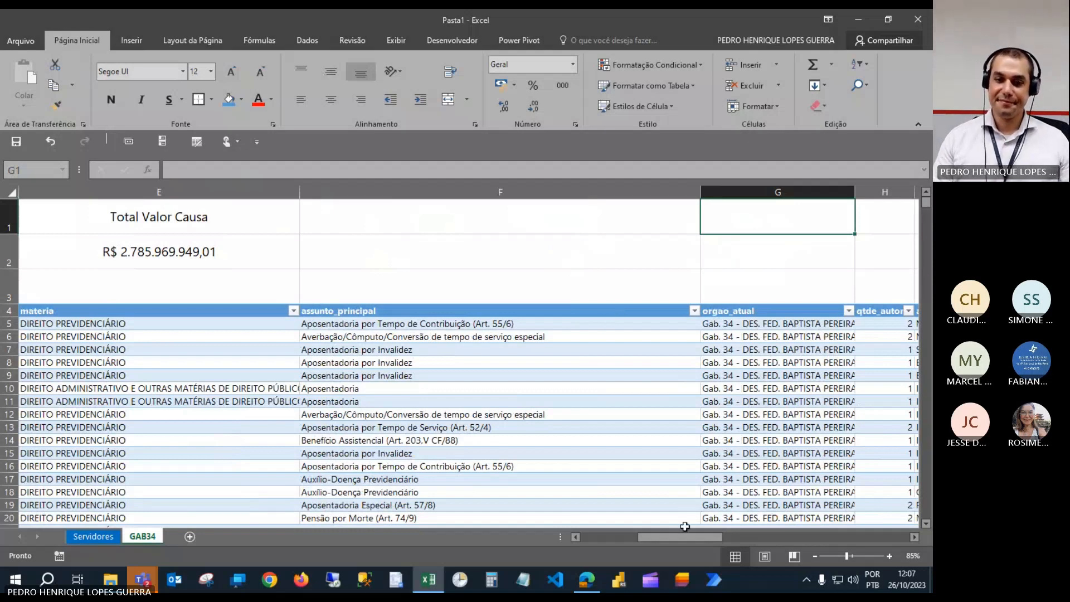
drag(681, 537, 711, 540)
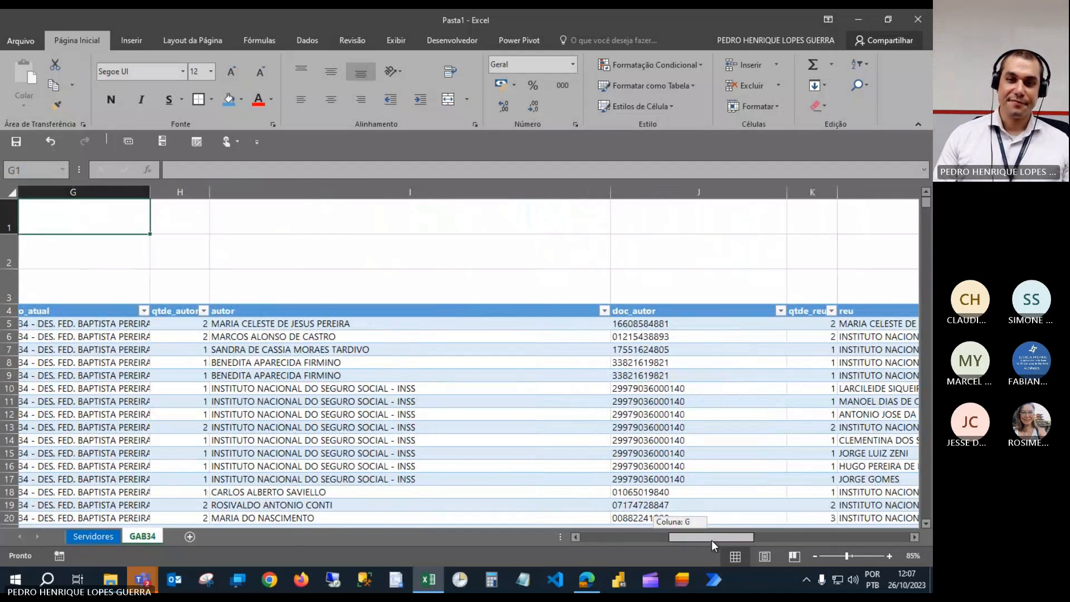
drag(711, 540, 841, 546)
click(609, 361)
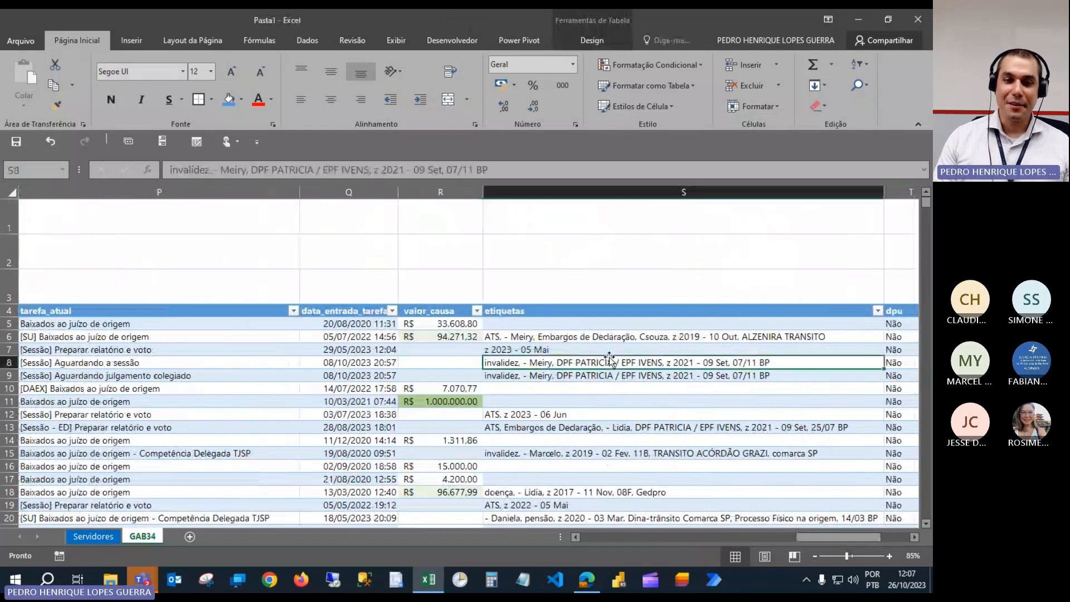
key(Right)
key(Right)
key(Right)
key(Right)
key(Right)
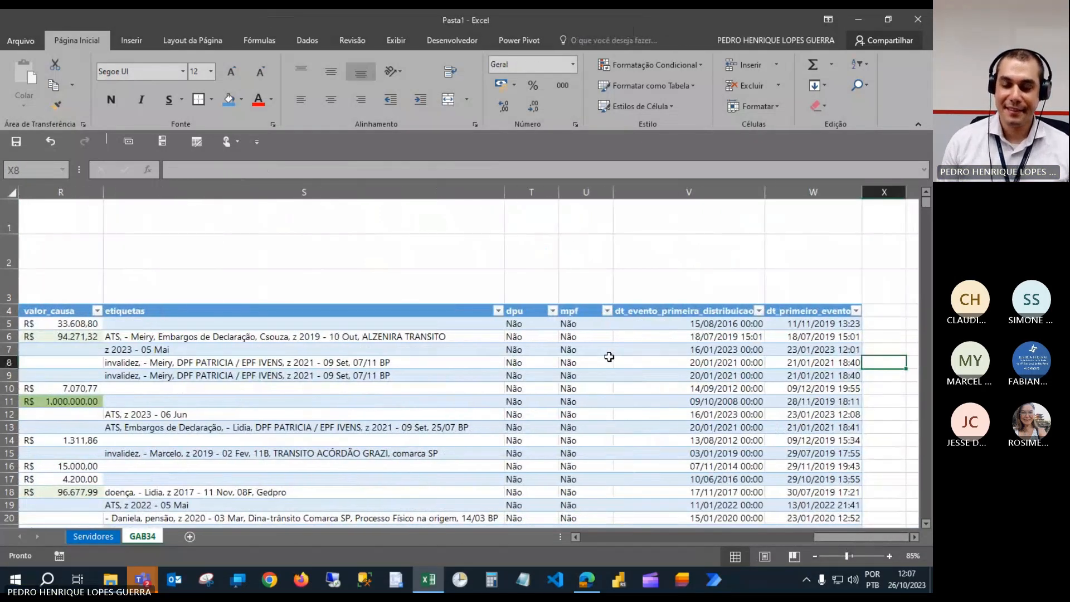
drag(832, 537, 842, 537)
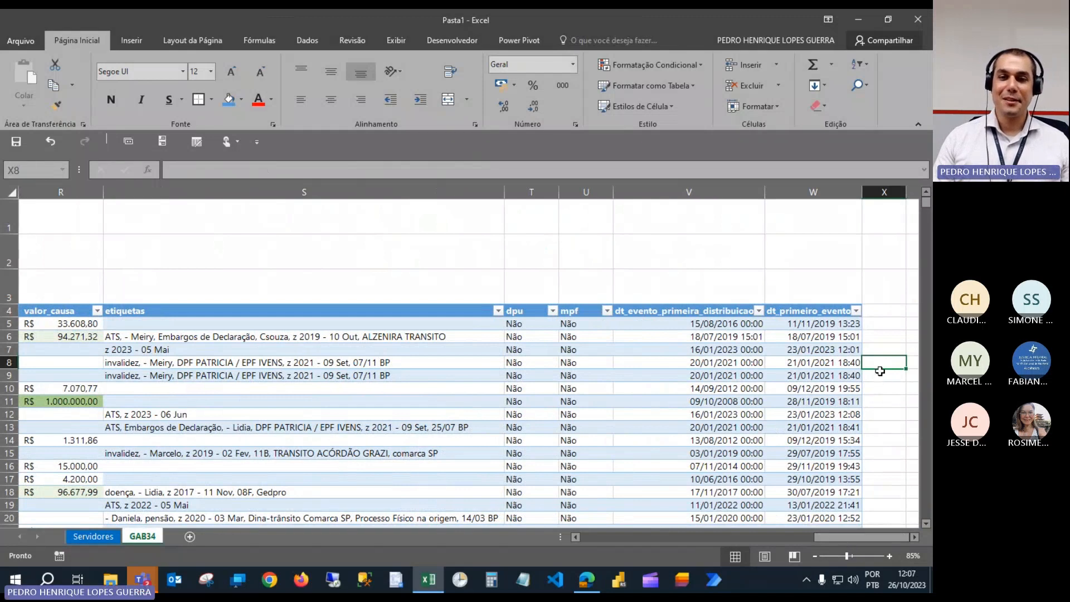
Add a table column headed "Ano Distribuição" in X4, directly after dt_primeiro_evento.
click(878, 328)
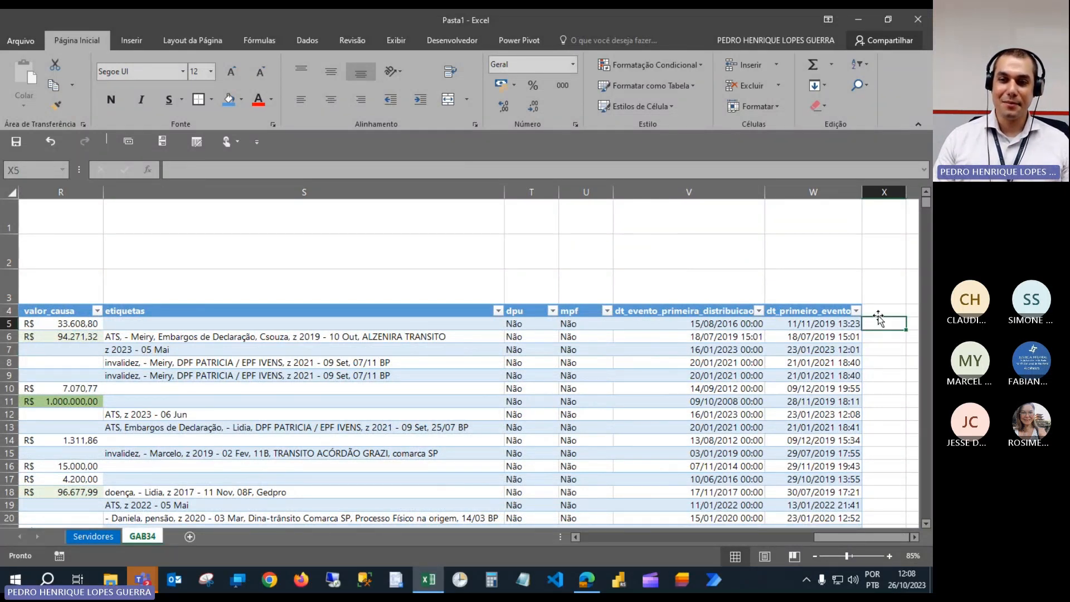
click(878, 310)
text(Ano)
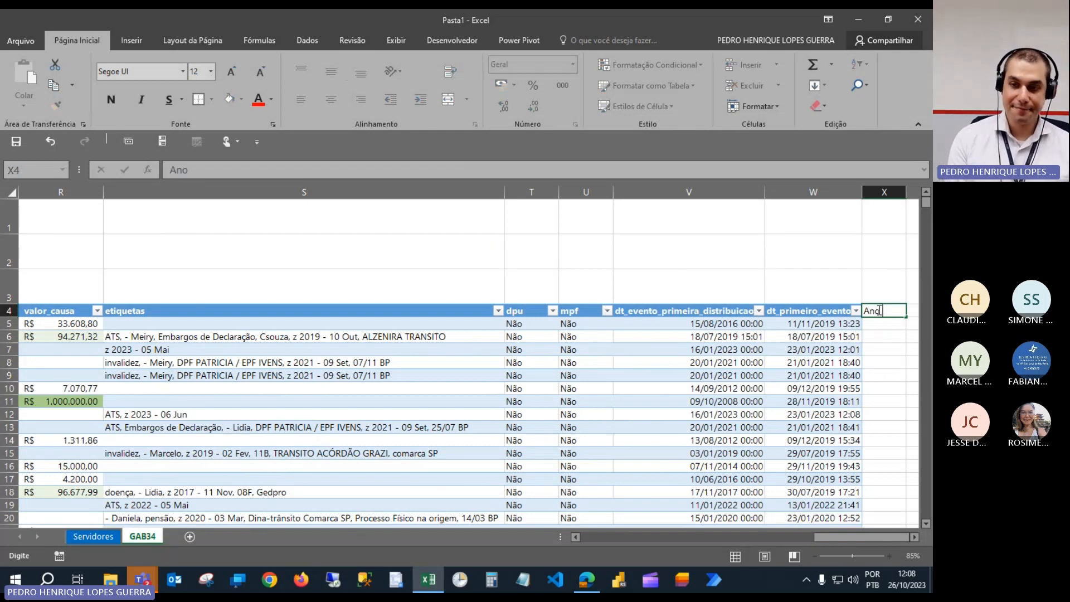
text( Distri)
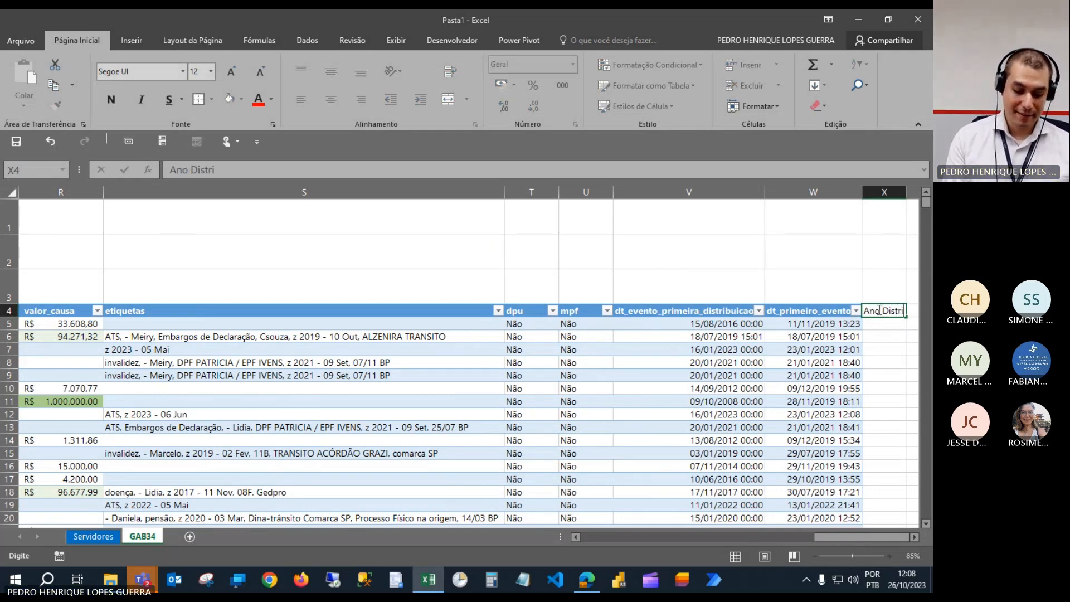
text(buição)
key(Return)
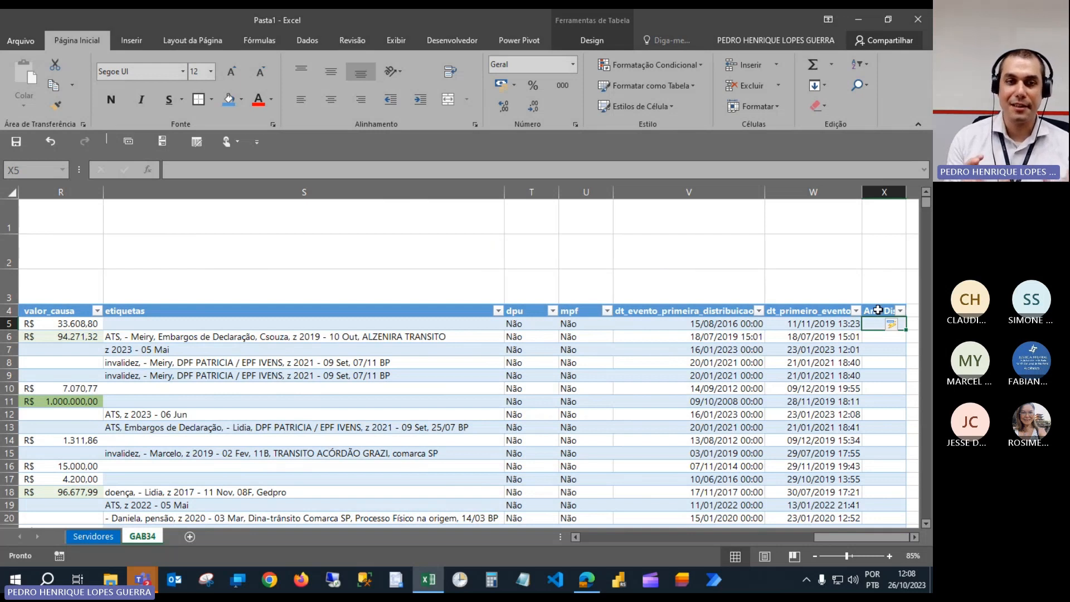
Fill the Ano Distribuição column with the year of each row's distribution date using =ANO([@[data_distribuicao]]).
text(=)
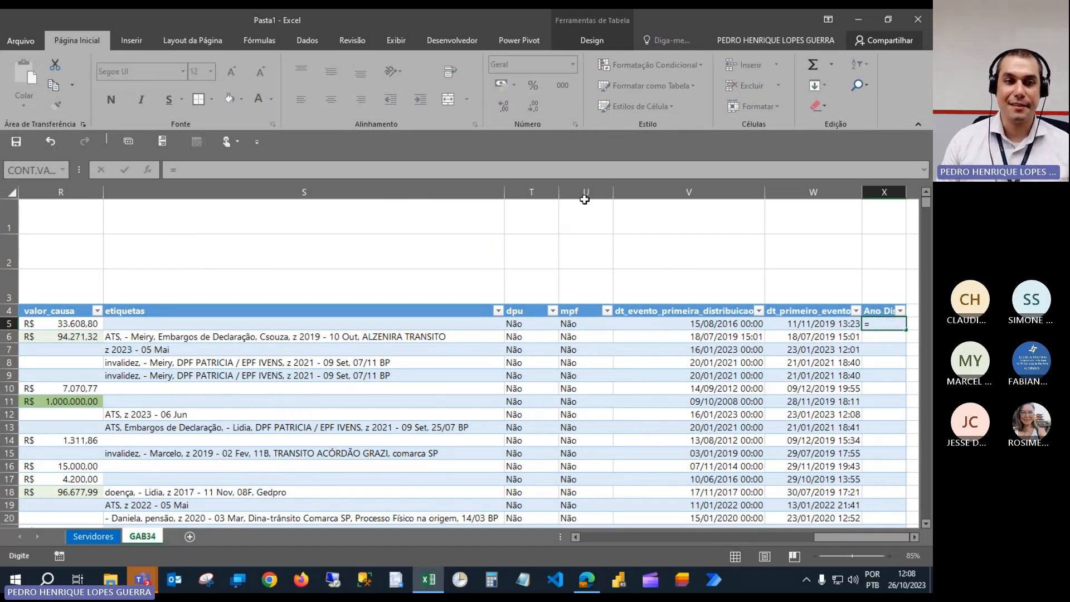
click(346, 167)
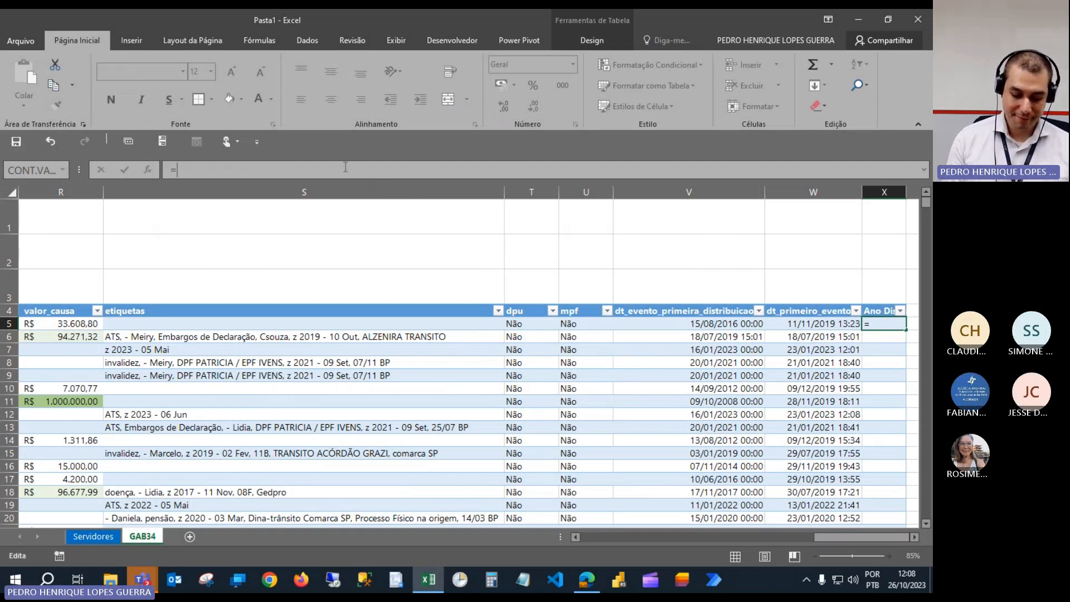
text(ANO)
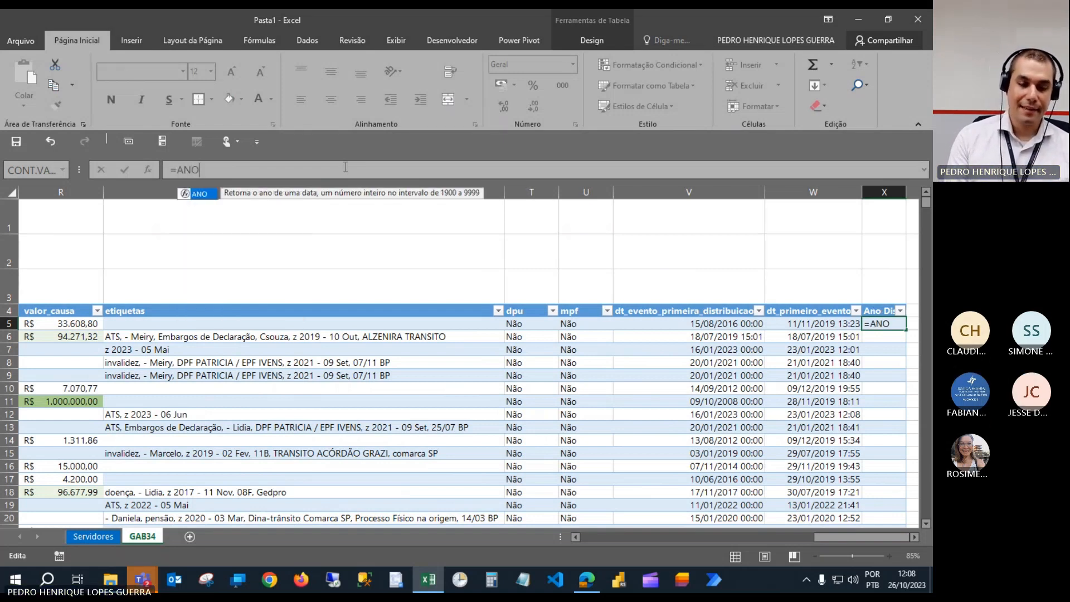
text(()
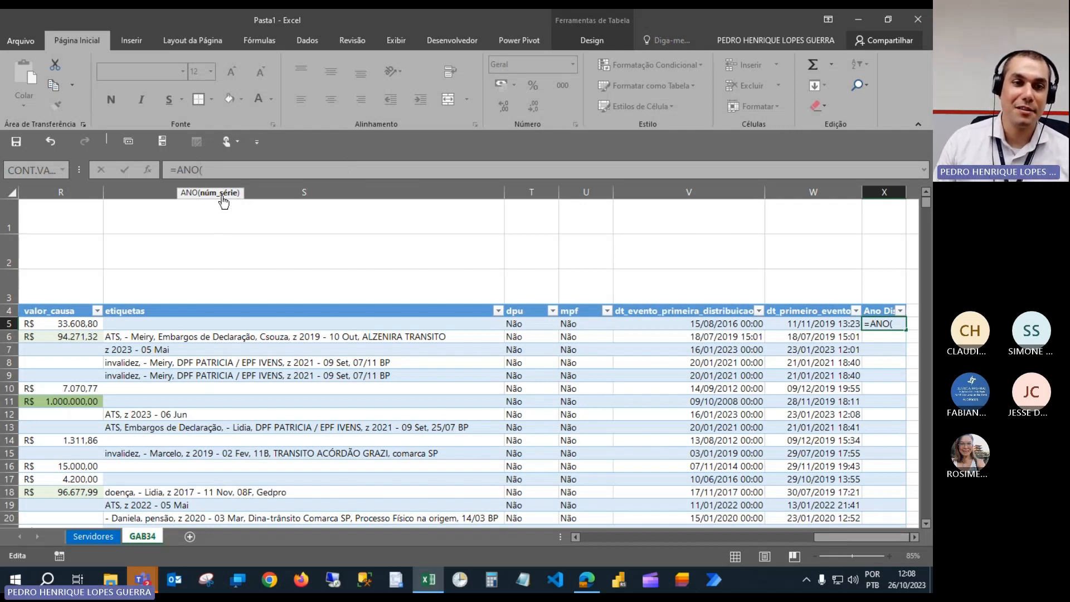
drag(861, 540, 616, 537)
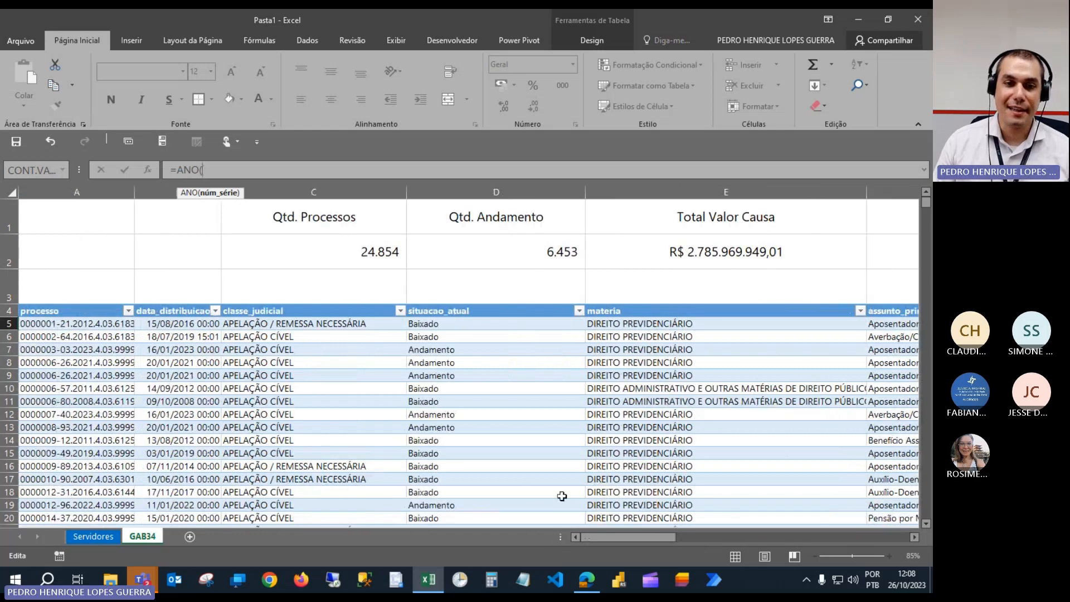
click(184, 325)
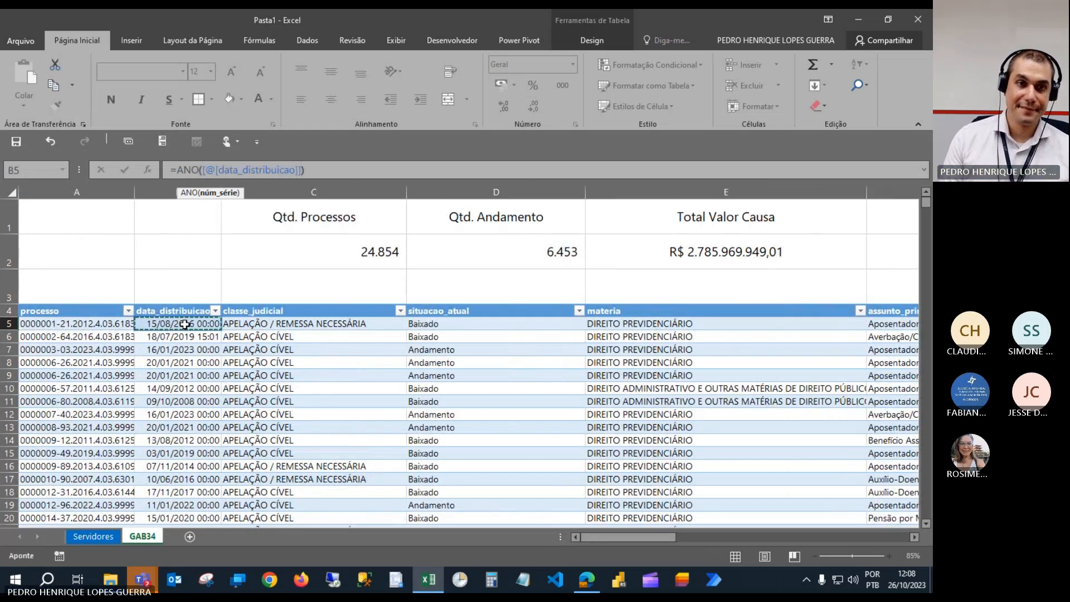
text())
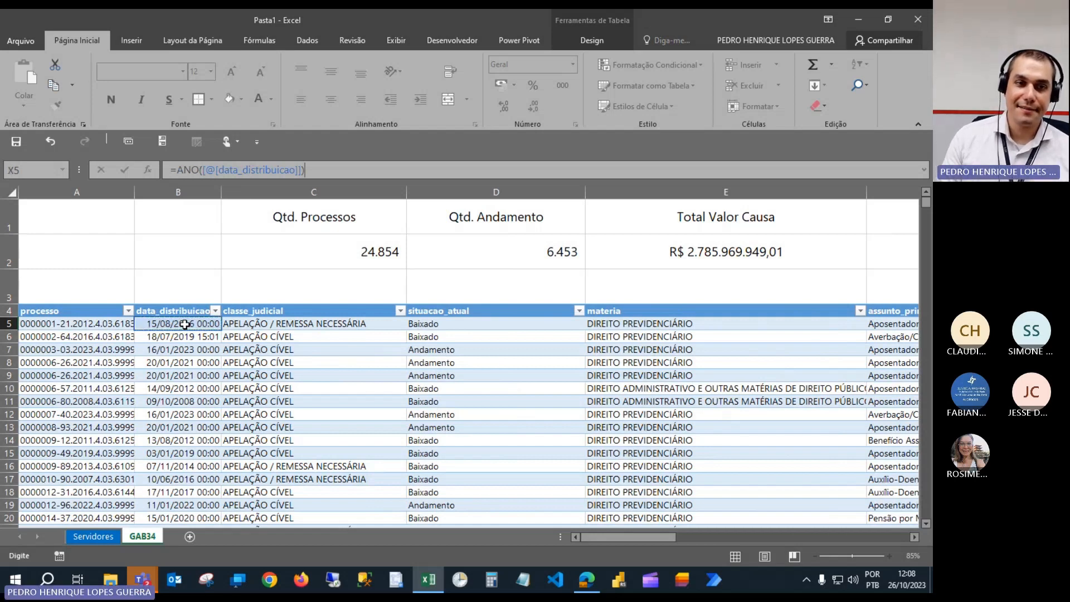
key(Return)
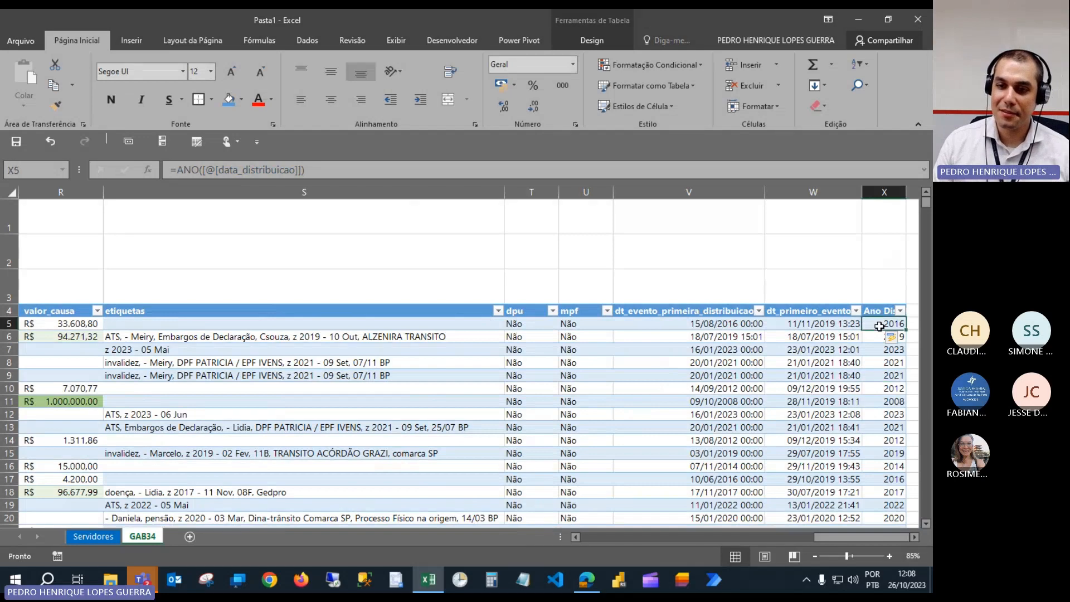
Add a table column headed "Mês" in Y4, directly after Ano Distribuição.
scroll(879, 349, up, 1)
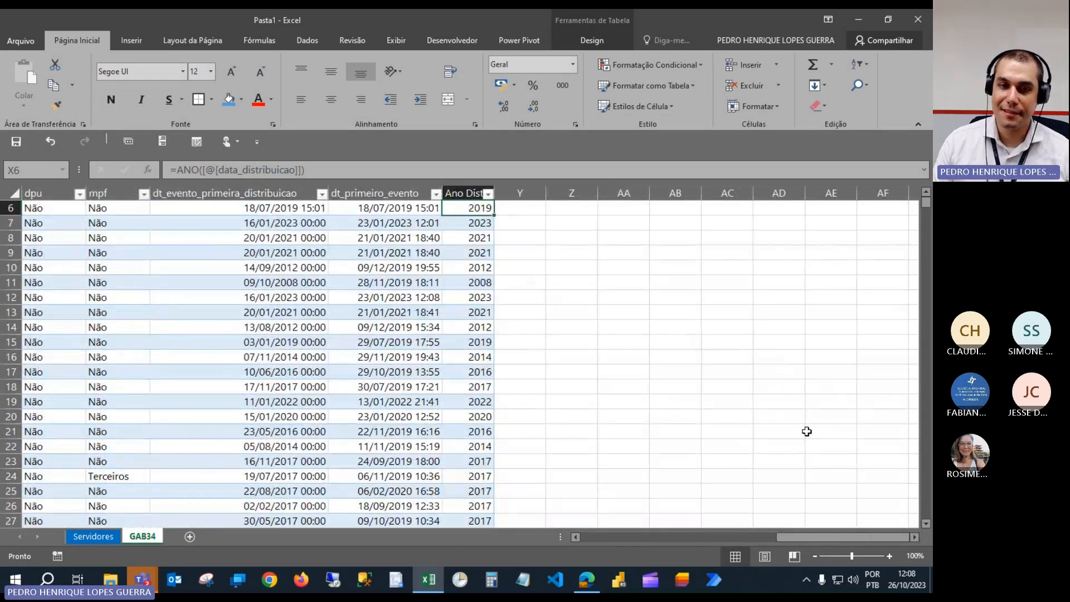
scroll(808, 432, up, 2)
click(508, 332)
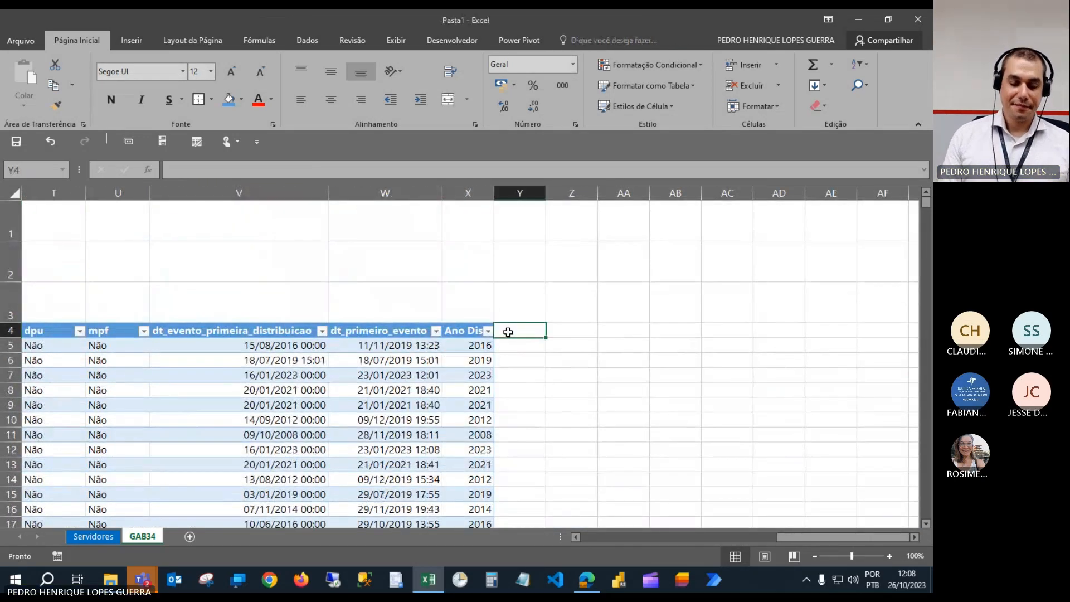
text(Mês)
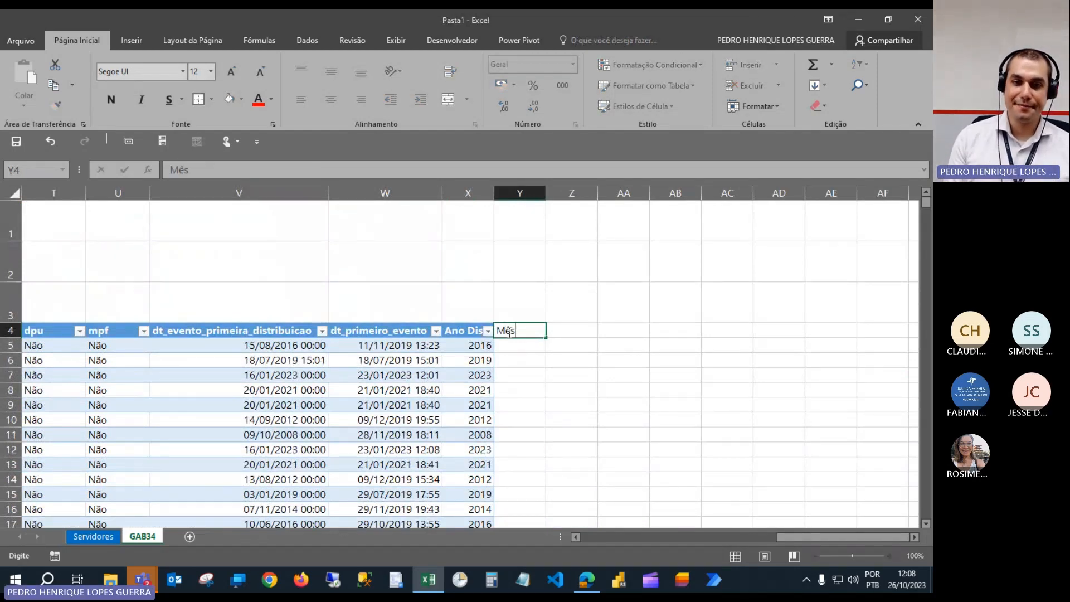
key(Return)
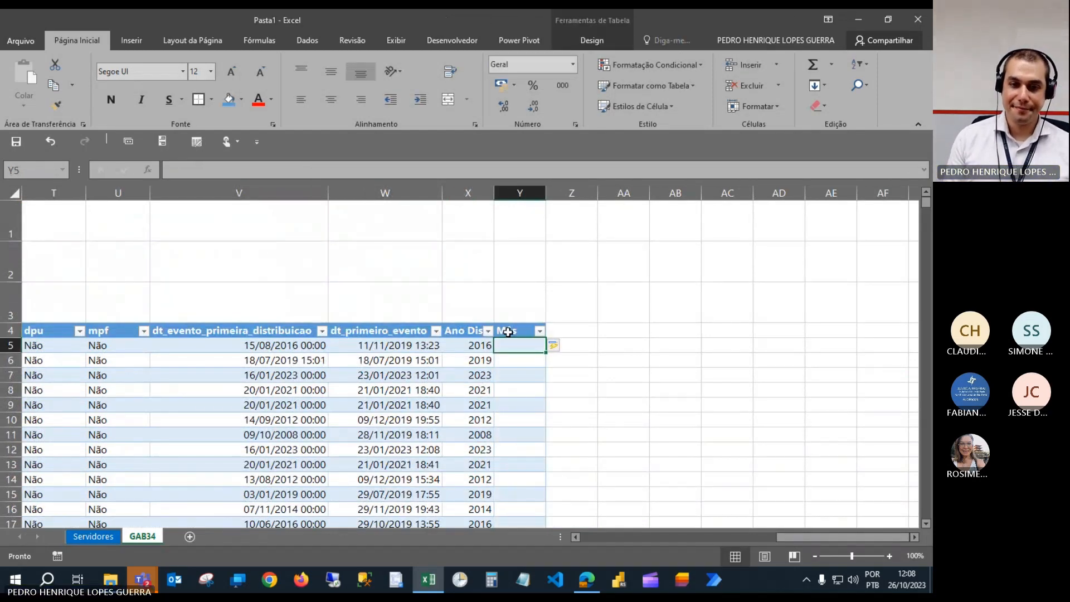
Fill the Mês column with the month of each row's distribution date using =MÊS([@[data_distribuicao]]).
scroll(508, 333, down, 2)
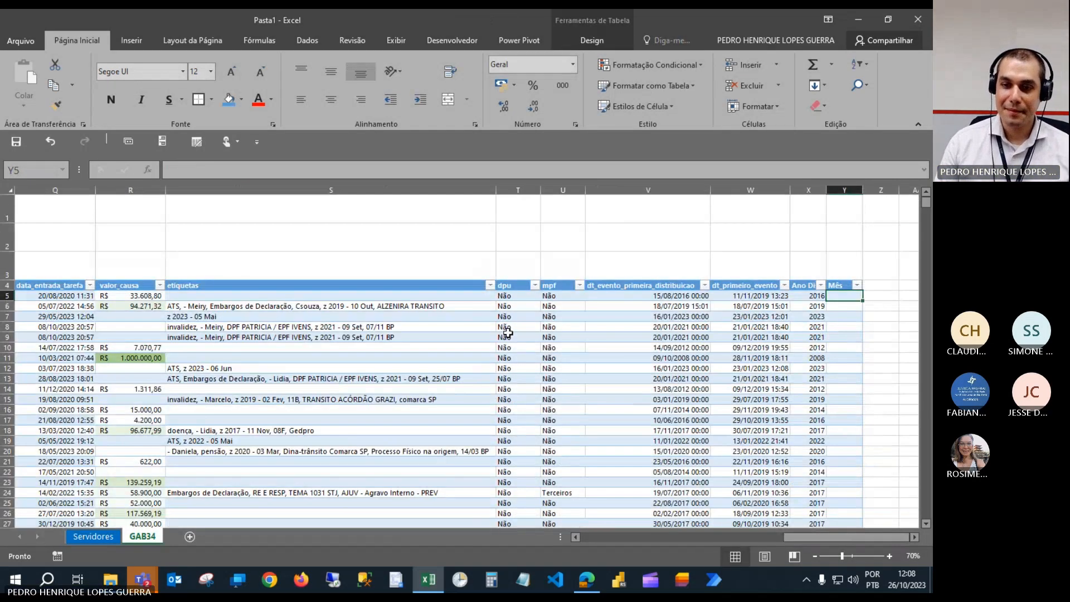
text(=Mês)
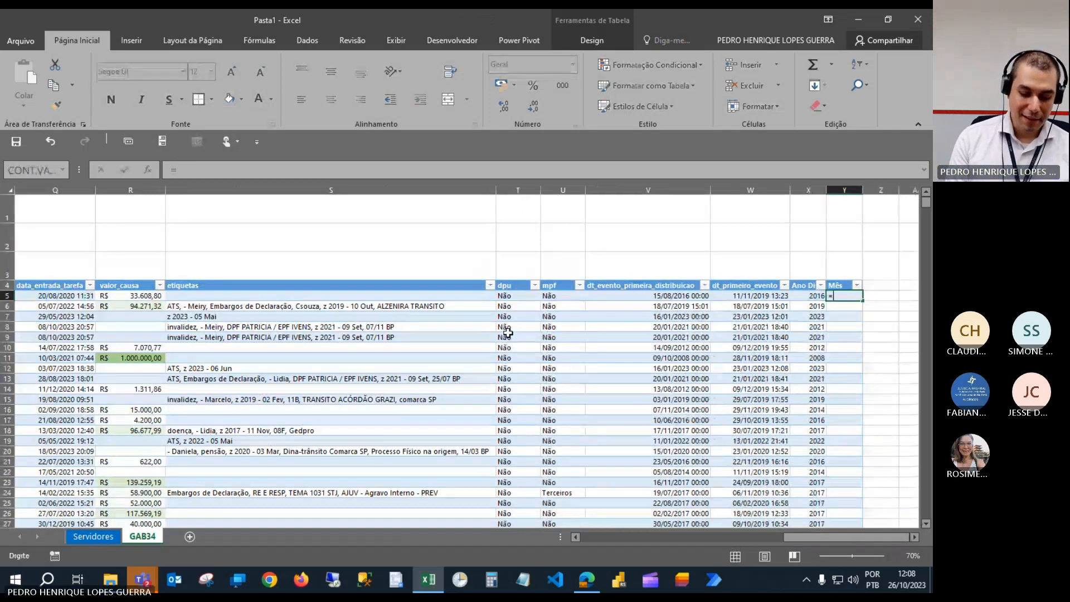
key(Tab)
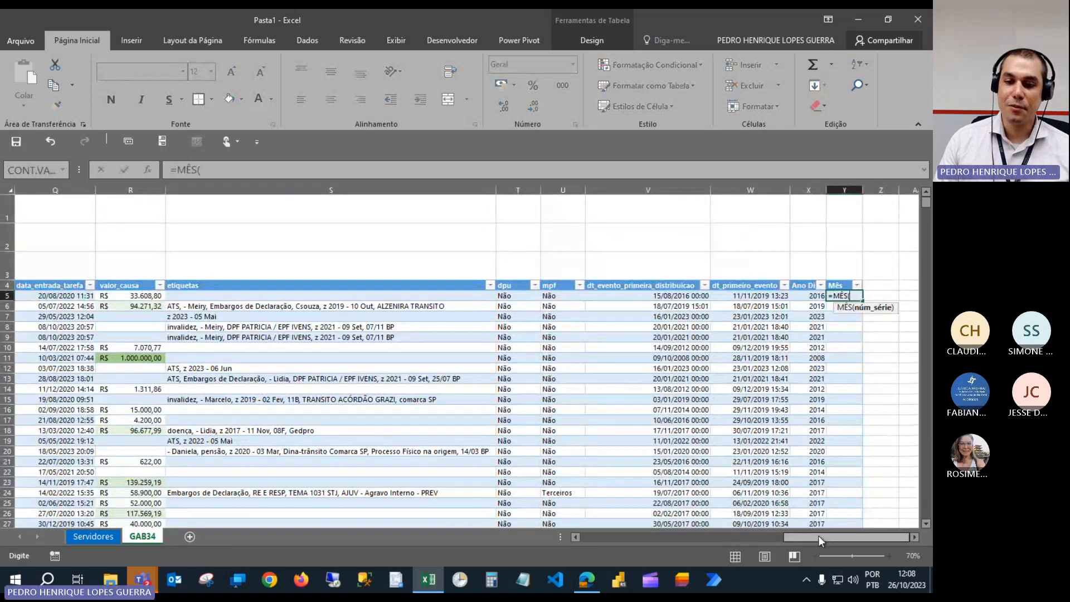
drag(819, 536, 610, 539)
click(137, 298)
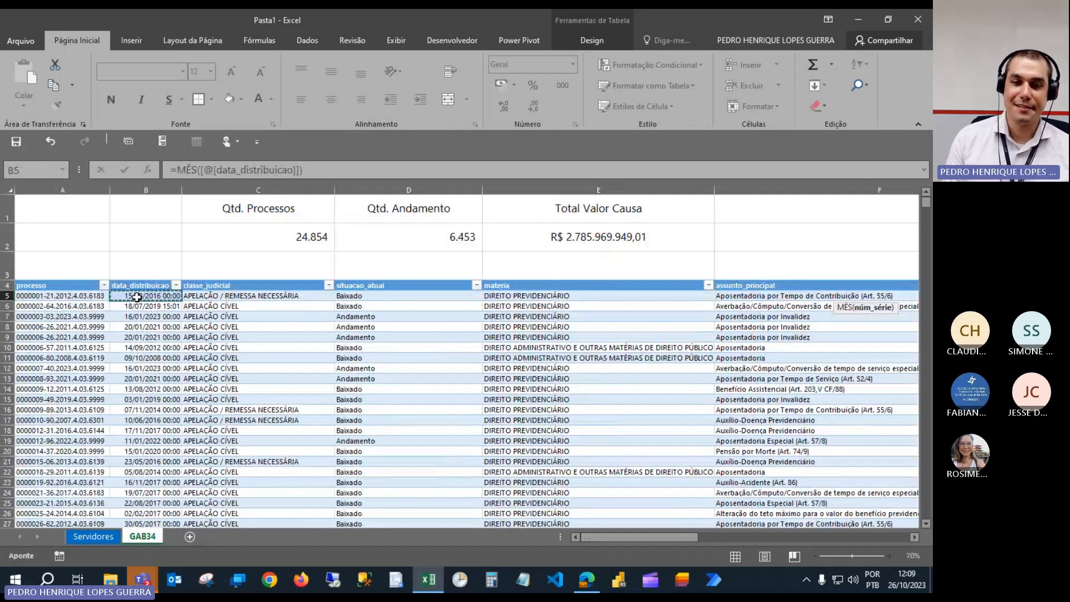
key(Return)
key(Up)
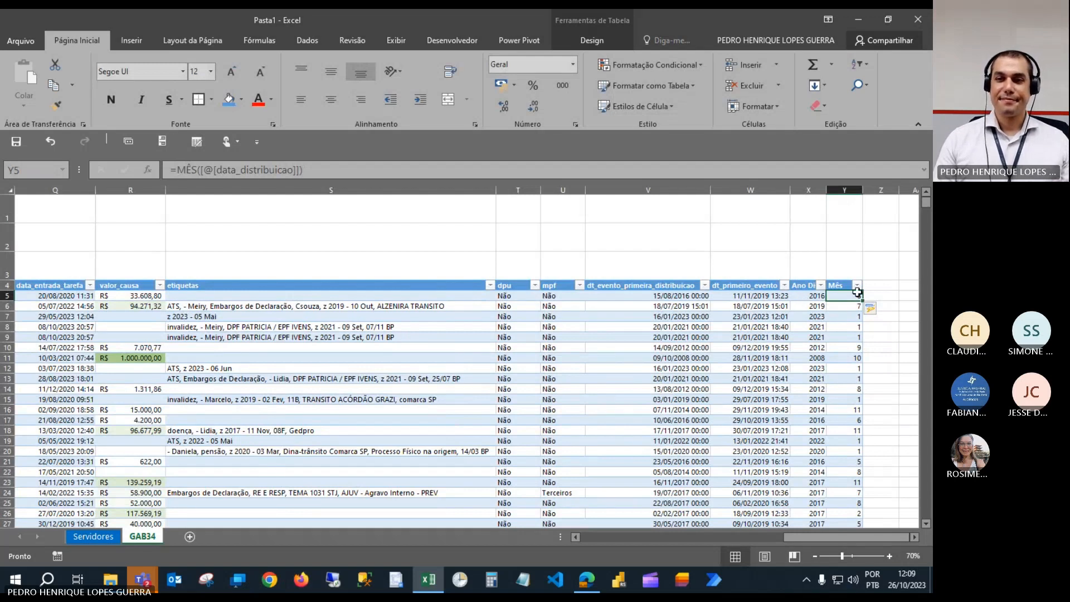
Add a table column headed "Tempo de Tramitação" in Z4, directly after Mês.
click(879, 287)
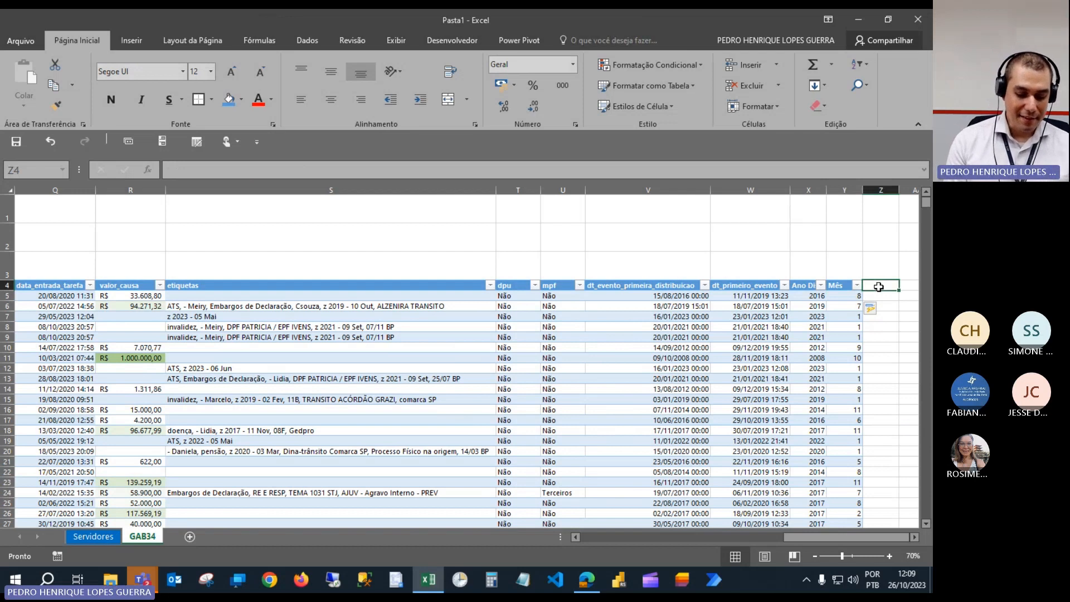
text(Tempo)
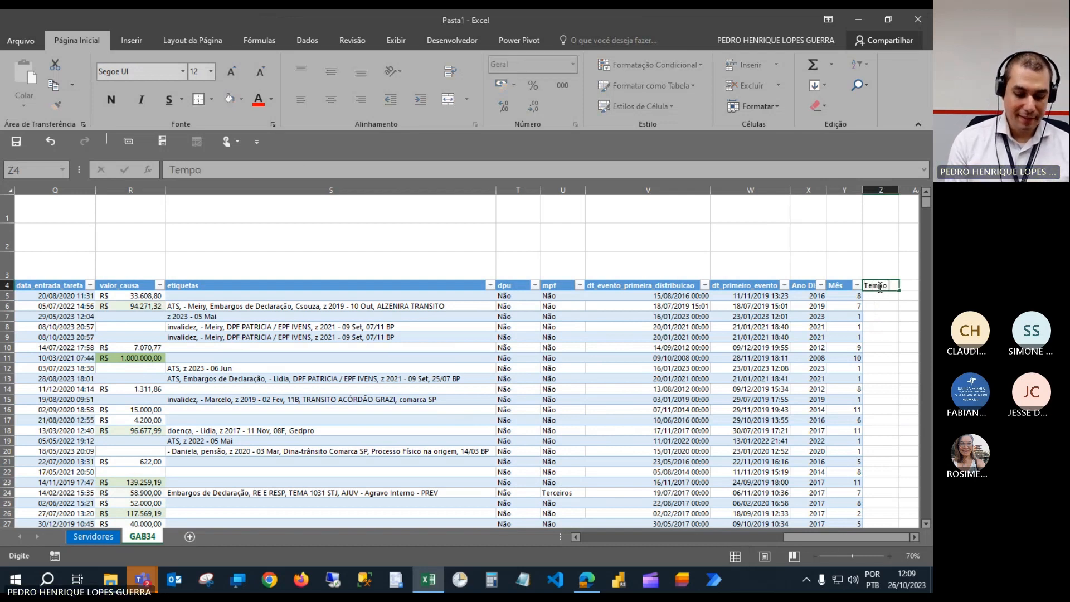
text( de Tam)
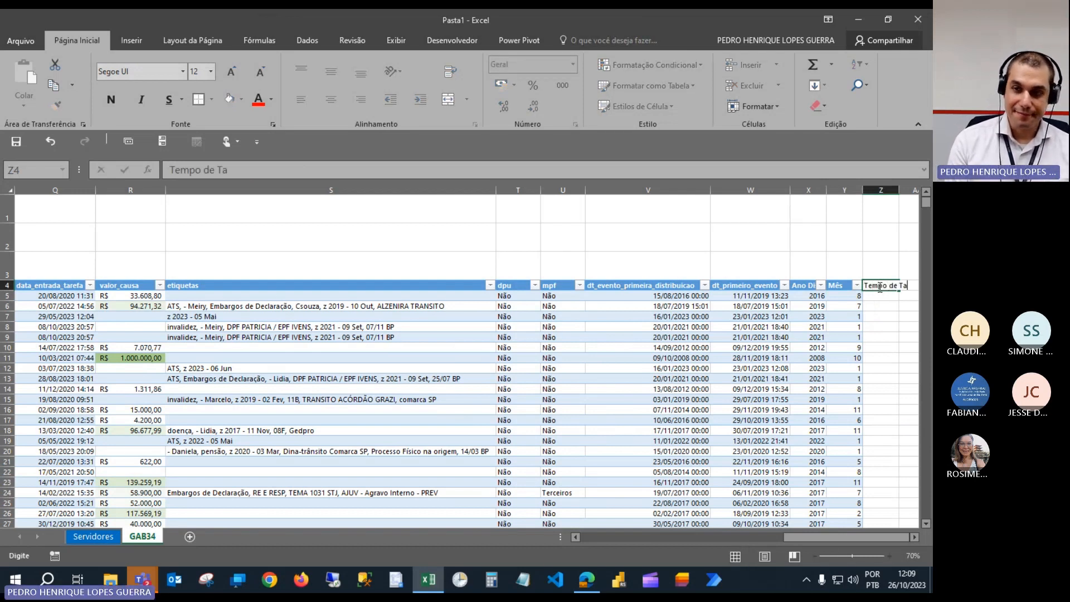
key(BackSpace)
key(BackSpace)
text(ra)
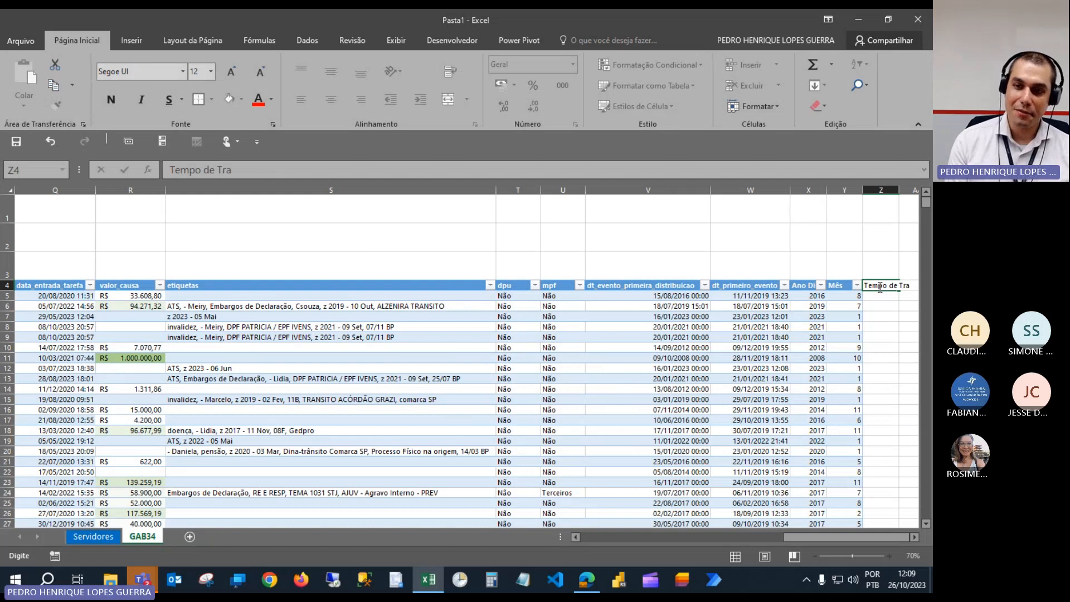
text(mitação)
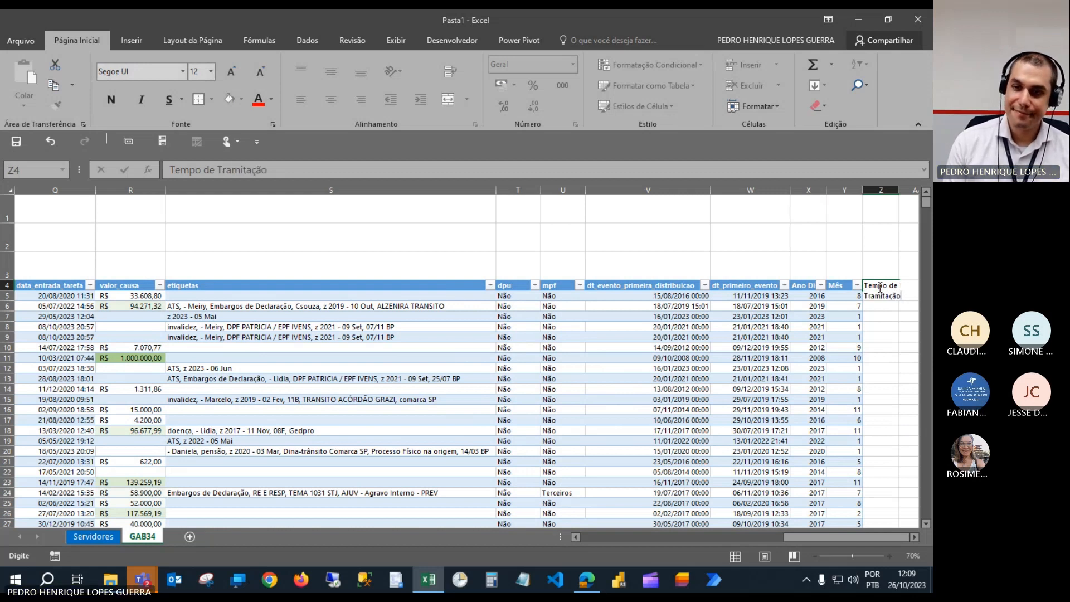
key(Return)
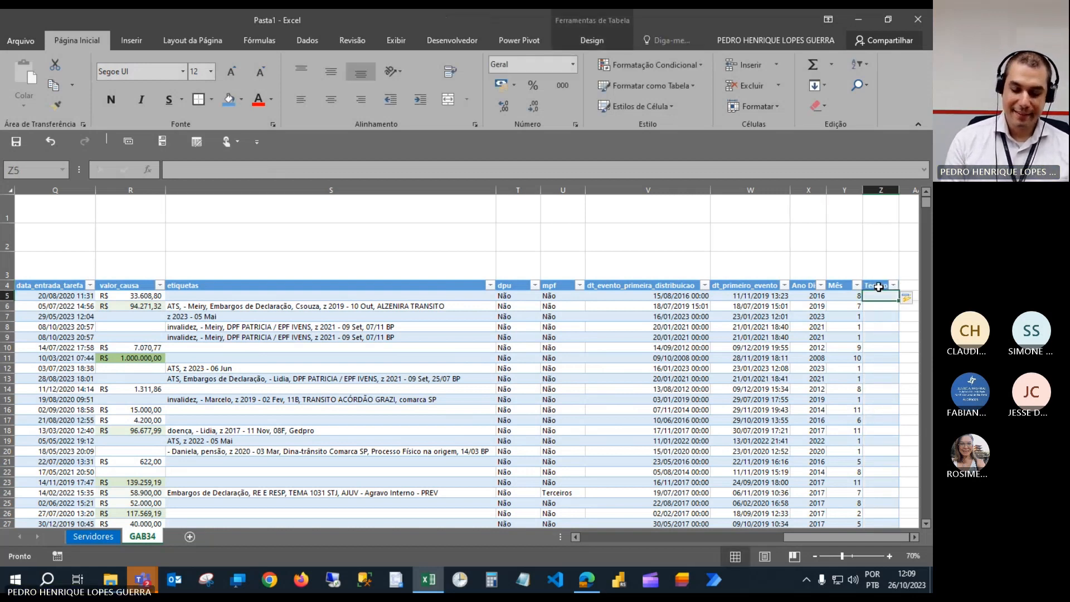
Fill the Tempo de Tramitação column with the time elapsed since distribution using =HOJE()-[@[data_distribuicao]].
text(=)
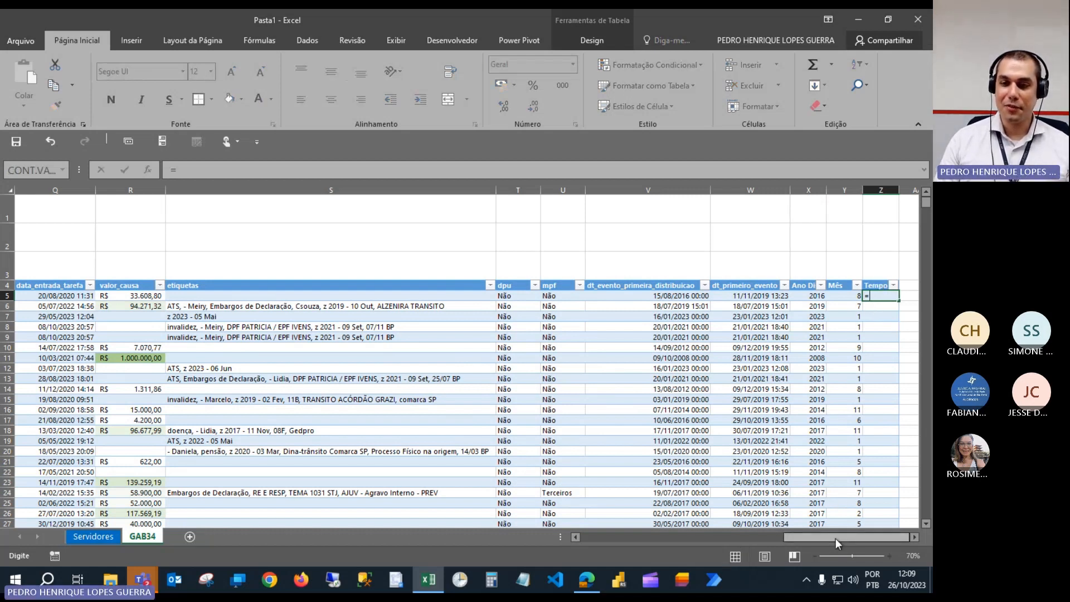
drag(835, 539, 554, 565)
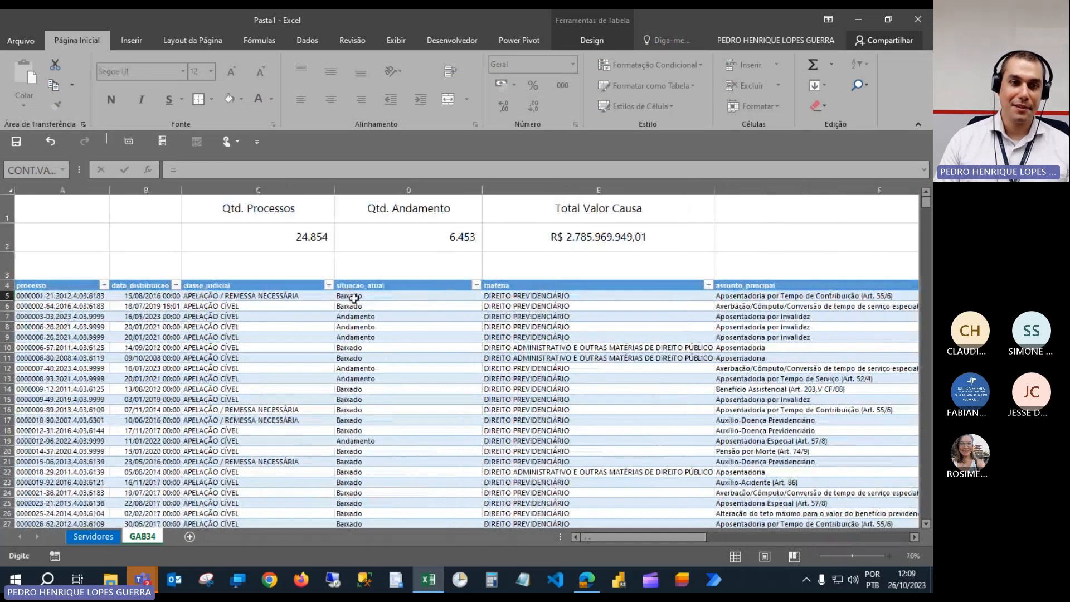
click(244, 173)
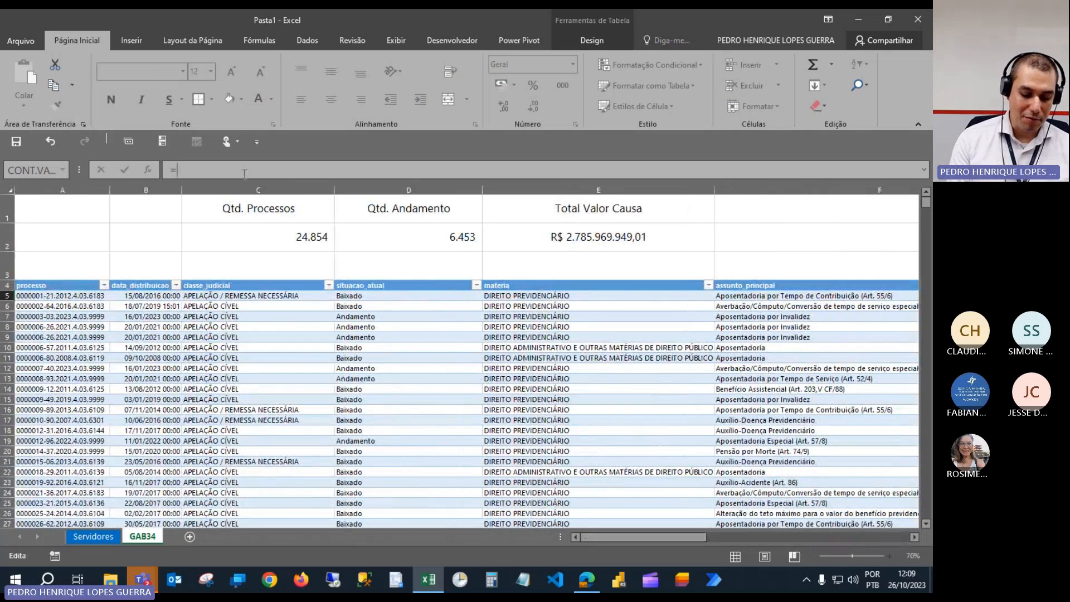
text(hoje()
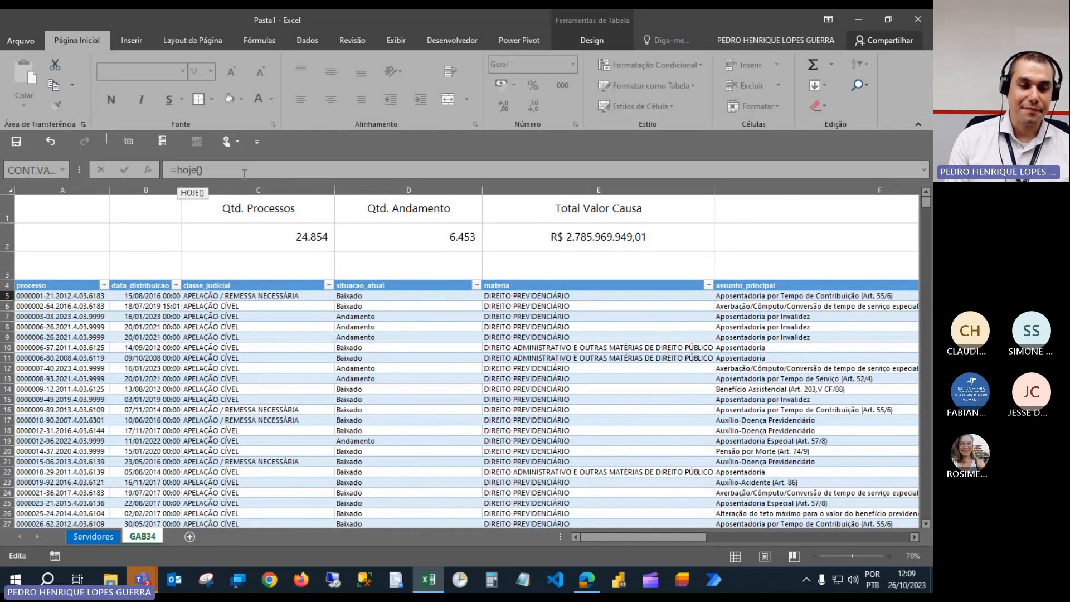
text())
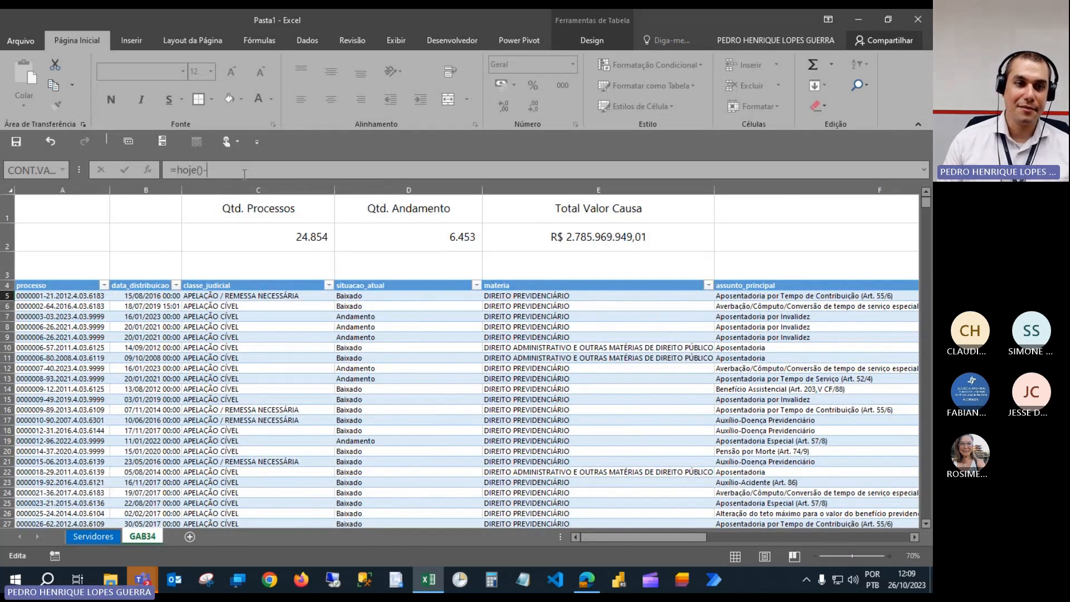
click(146, 296)
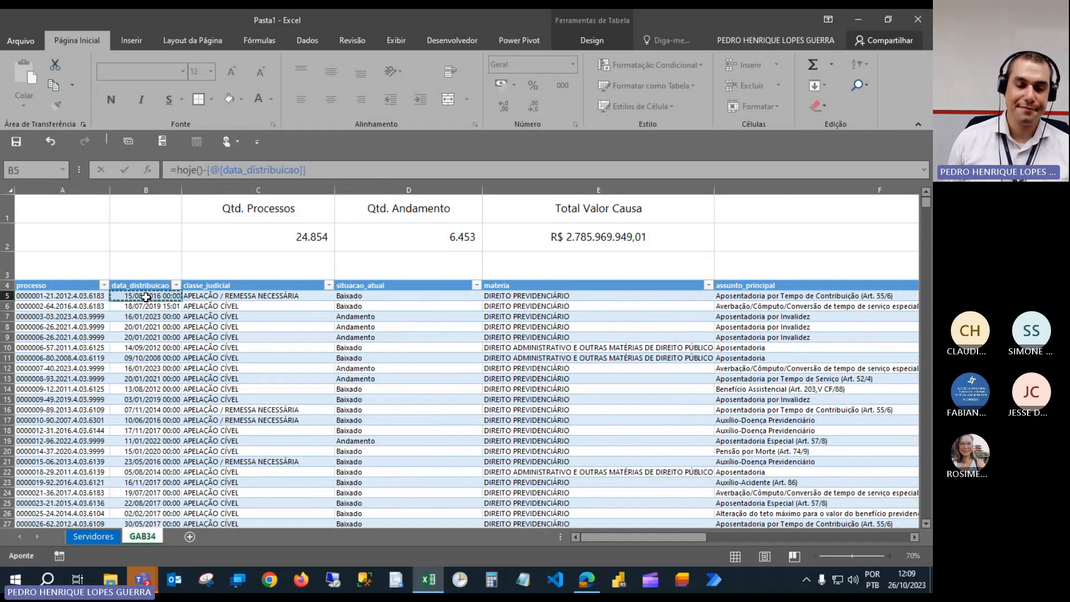
key(Return)
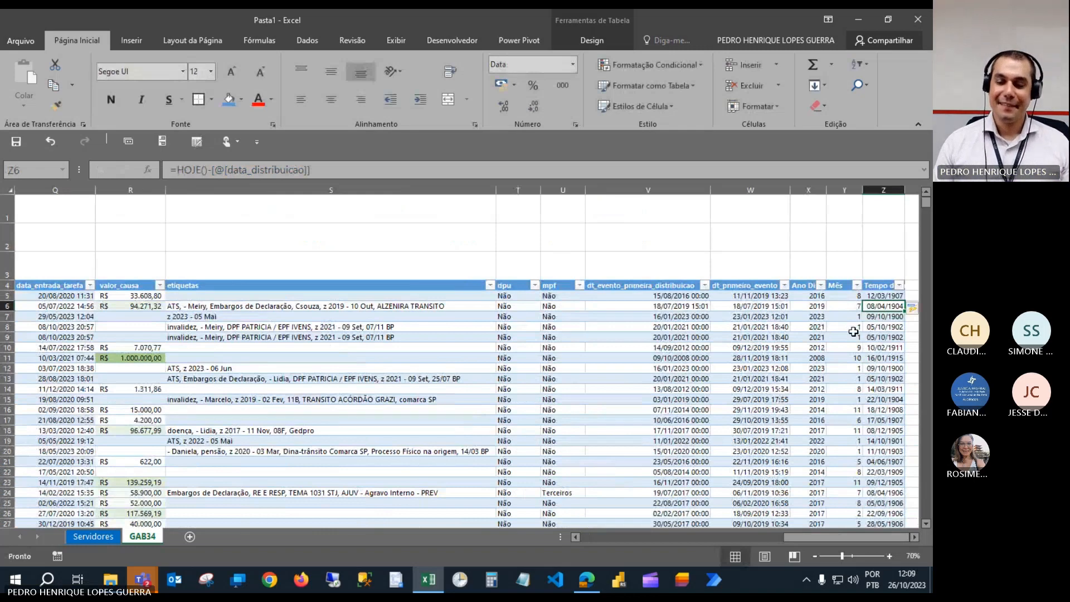
scroll(705, 504, up, 3)
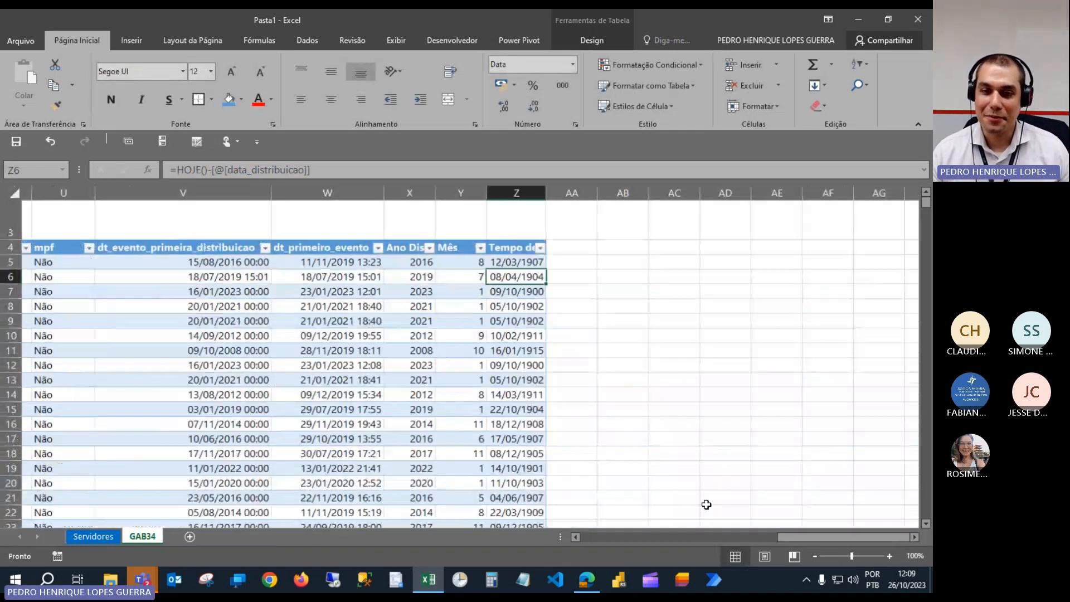
Apply the Número format to all data cells of the Tempo de Tramitação column.
click(587, 264)
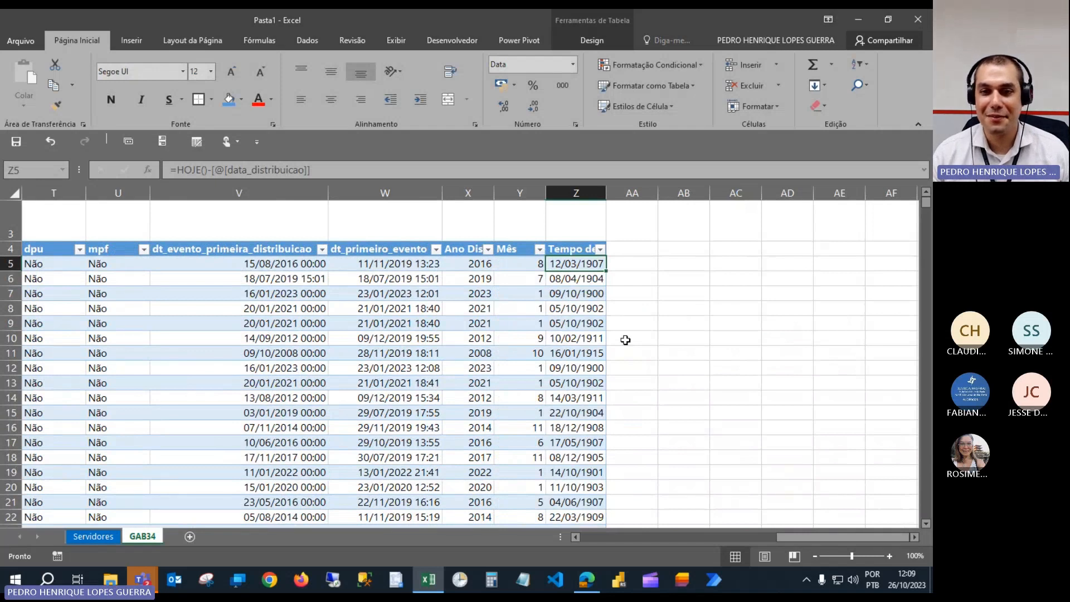
click(588, 373)
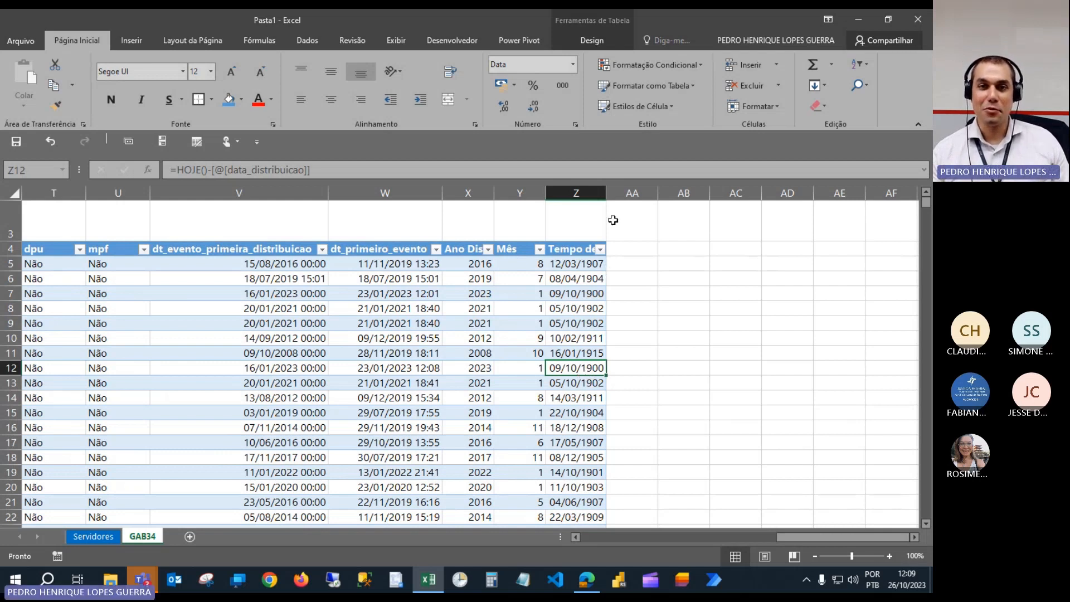
click(579, 186)
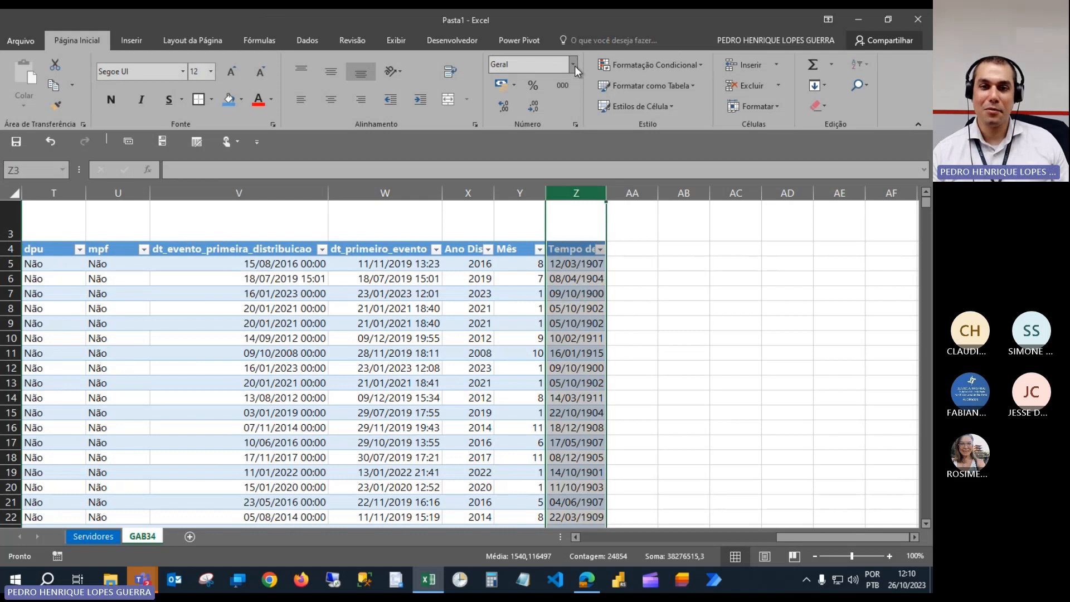
click(576, 243)
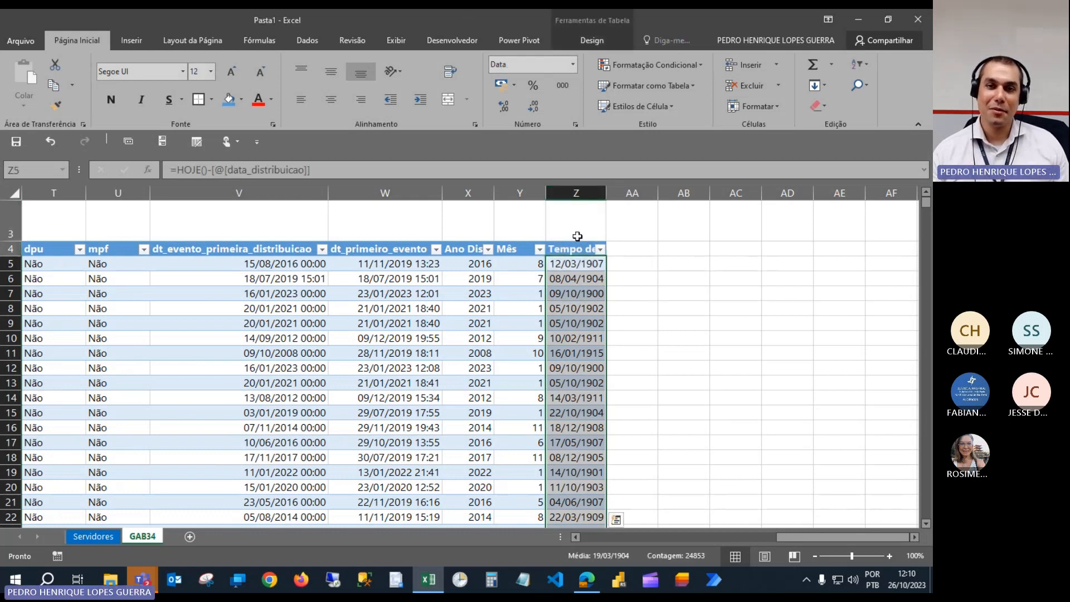
click(573, 65)
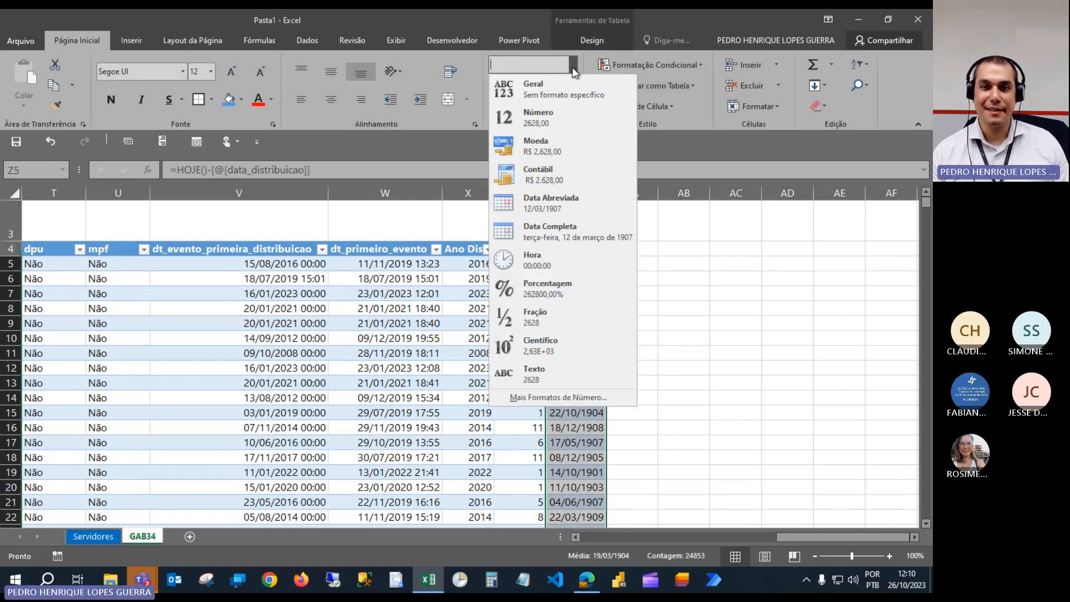
click(571, 114)
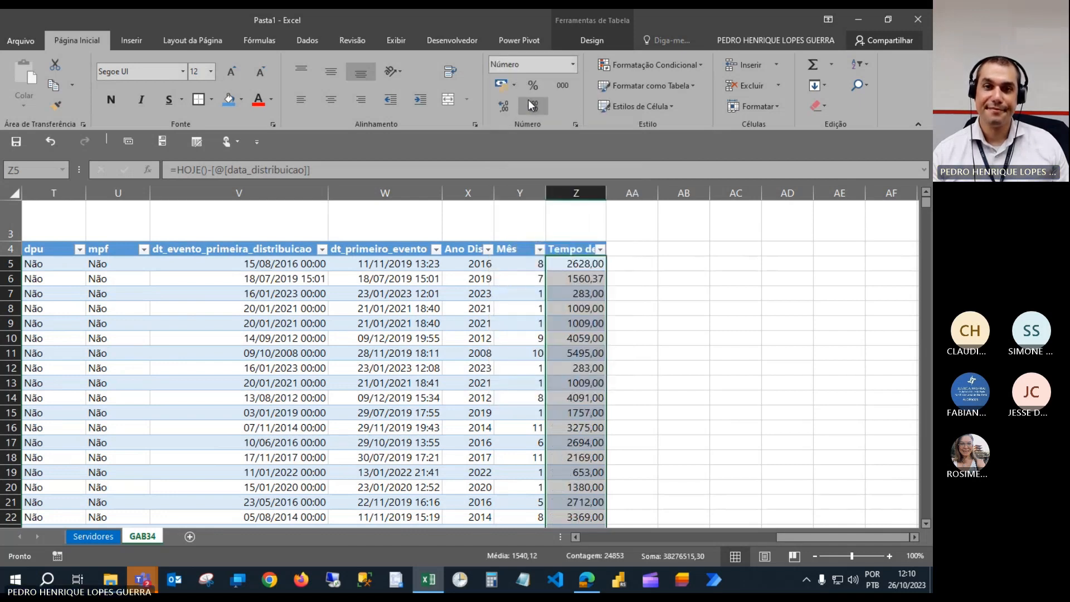
Set the Tempo de Tramitação values to zero decimal places.
click(503, 106)
click(503, 106)
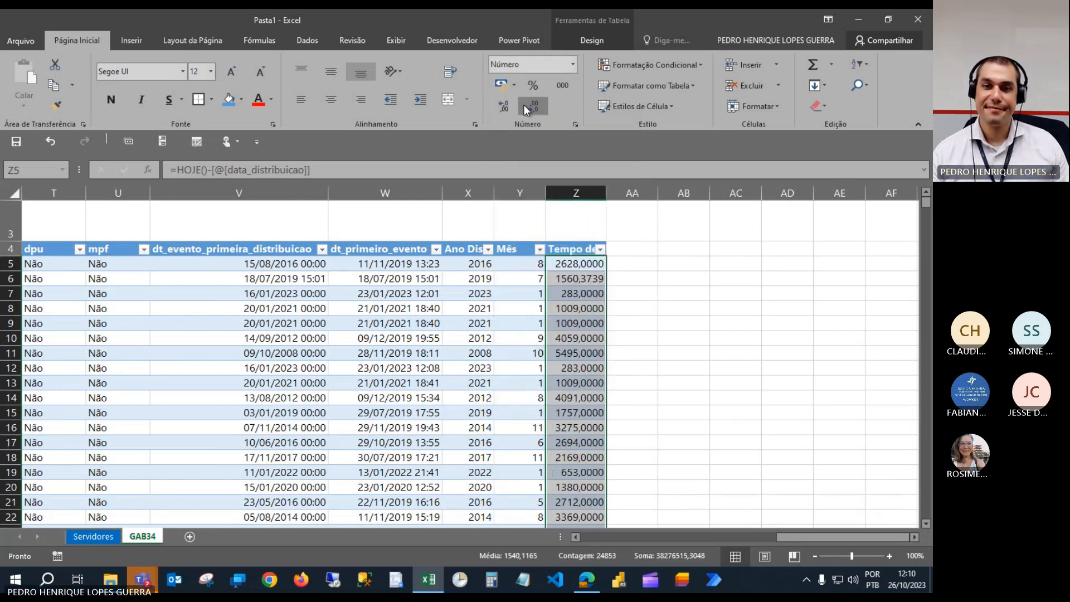
click(523, 105)
click(523, 105)
click(524, 104)
click(523, 104)
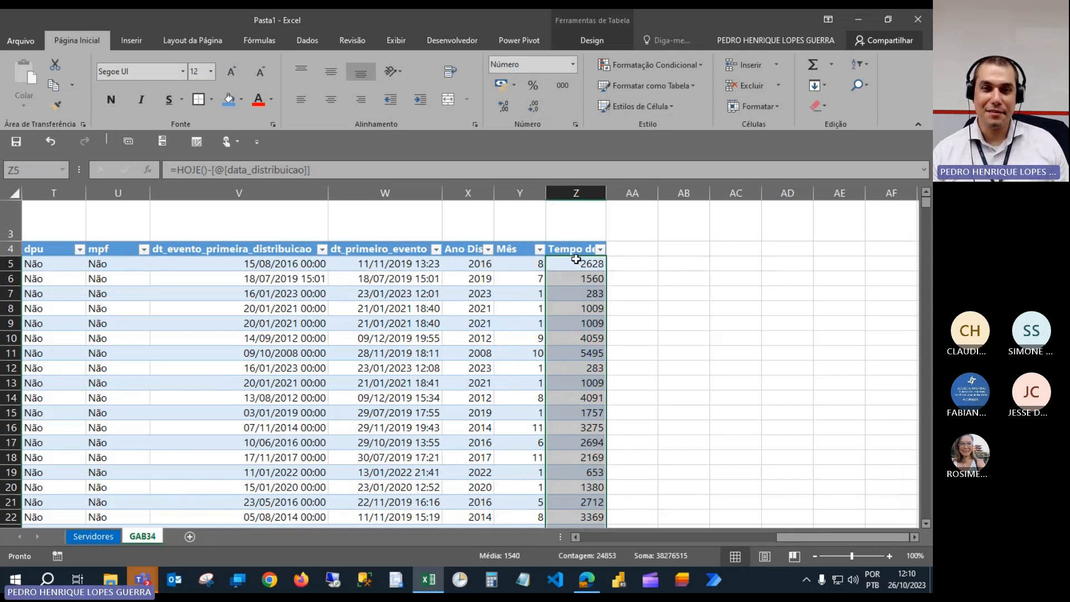
click(586, 195)
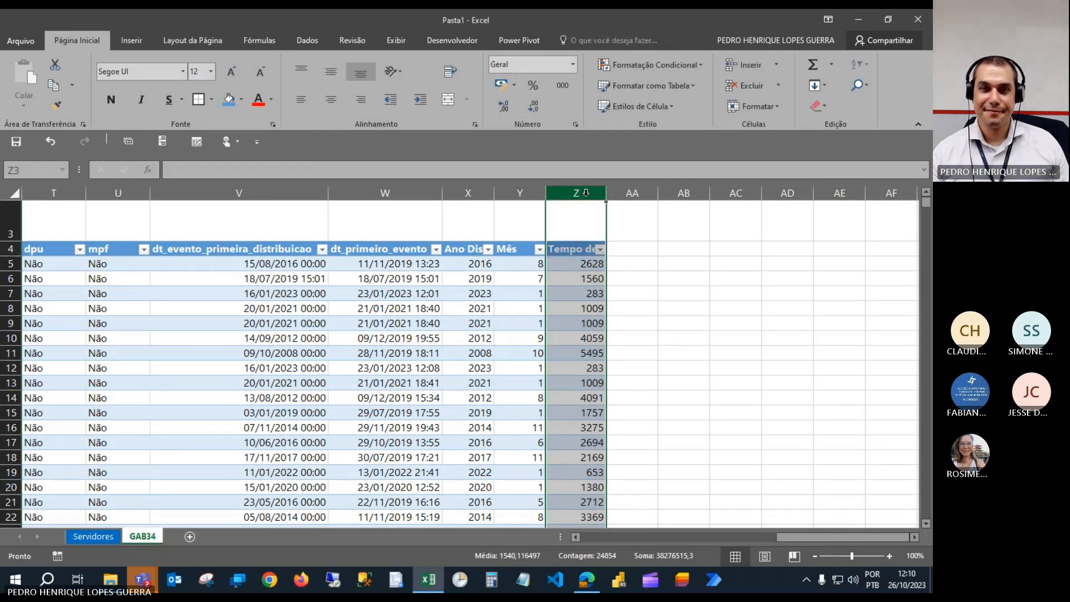
Review row 5 across the table, comparing its data_distribuicao with its Tempo de Tramitação value.
click(569, 264)
key(Left)
key(Left)
key(Left)
key(Left)
key(Left)
key(Left)
key(Left)
key(Left)
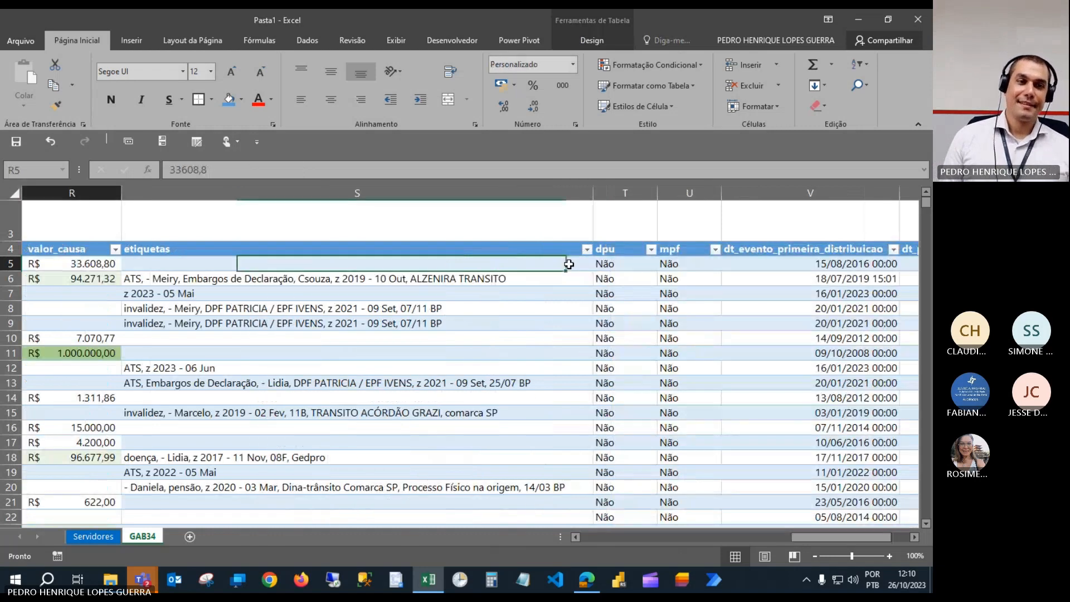
key(Left)
key(Left)
key(Left)
key(Left)
key(Left)
key(Left)
key(Left)
key(Left)
key(Left)
key(Left)
key(Left)
key(Left)
key(Left)
key(Left)
key(Left)
key(Left)
key(Left)
key(Right)
key(Right)
key(Right)
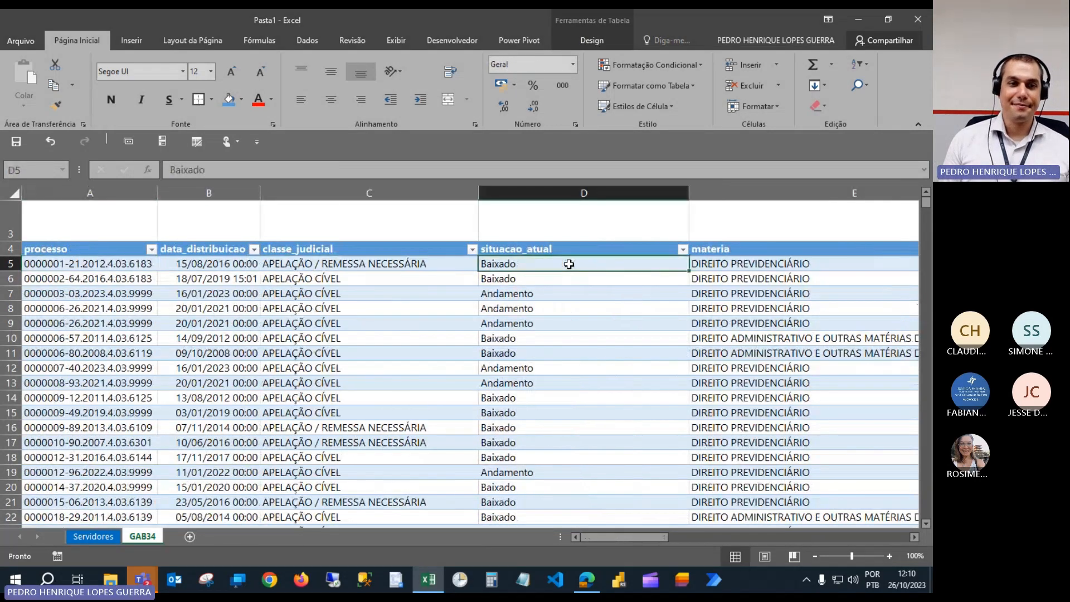
key(Left)
key(Left)
key(Right)
key(Left)
key(Right)
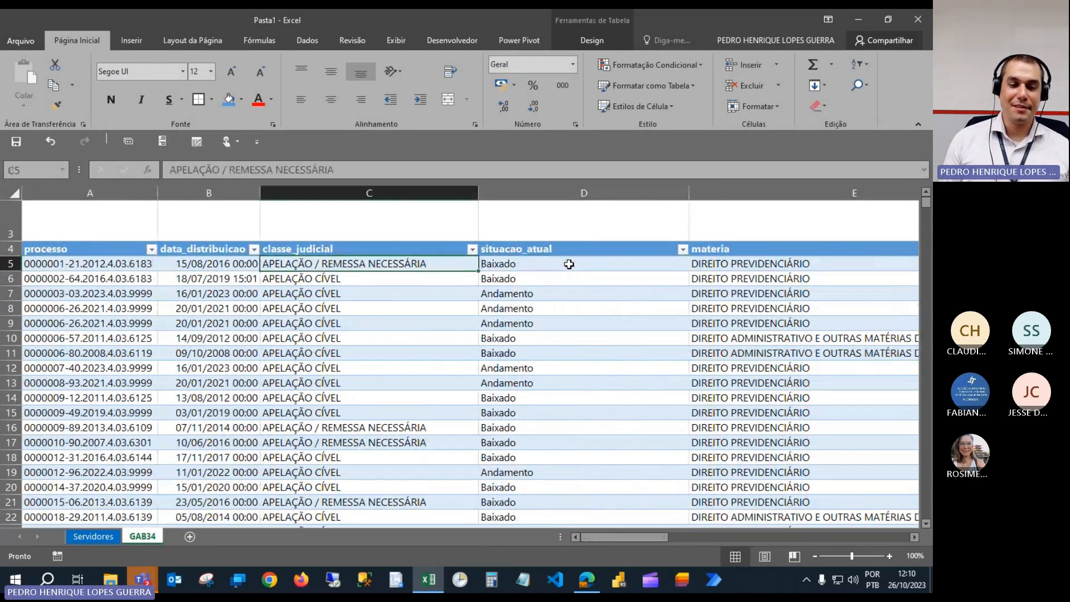
key(Right)
key(Right)
key(Right)
key(Right)
key(Right)
key(Right)
key(Right)
key(Right)
key(Right)
key(Right)
key(Right)
key(Right)
key(Right)
key(Right)
key(Right)
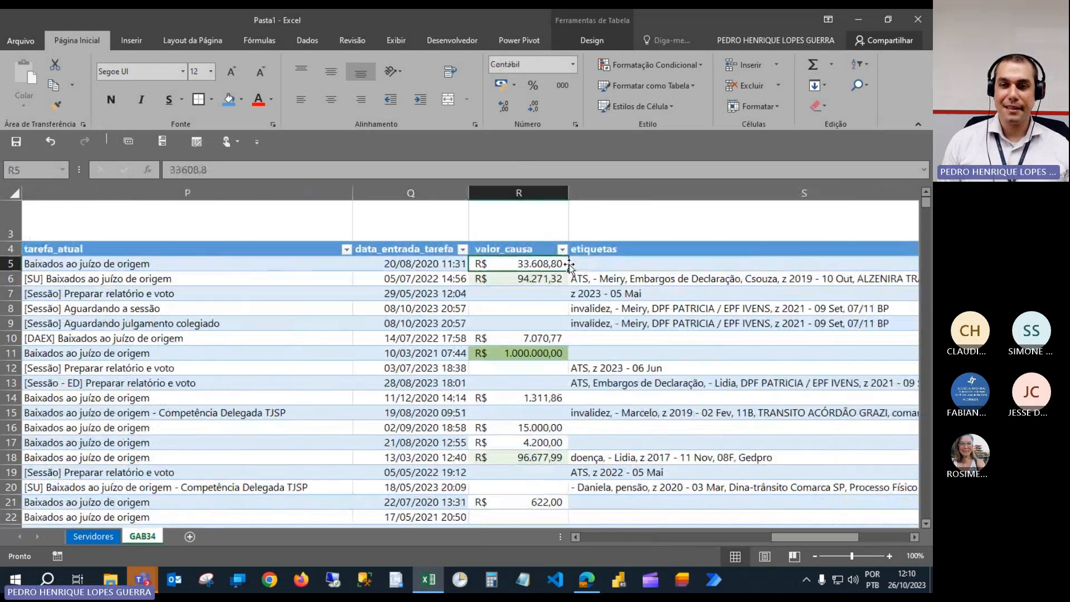
key(Right)
key(Right)
key(Right)
key(Right)
key(Right)
key(Right)
key(Right)
key(Right)
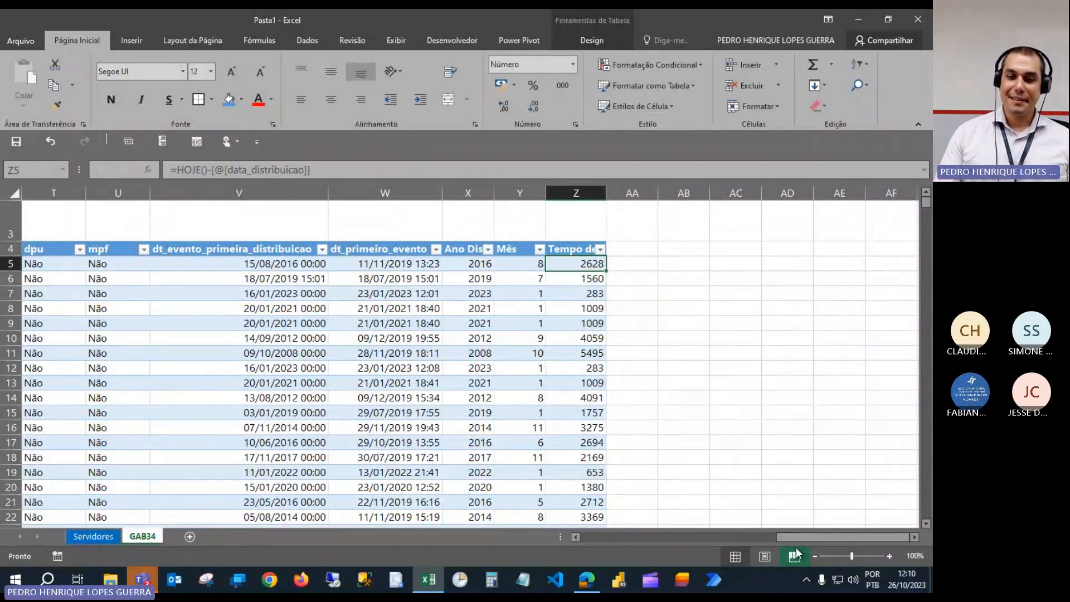
Sort the table by data_entrada_tarefa from newest to oldest.
click(755, 540)
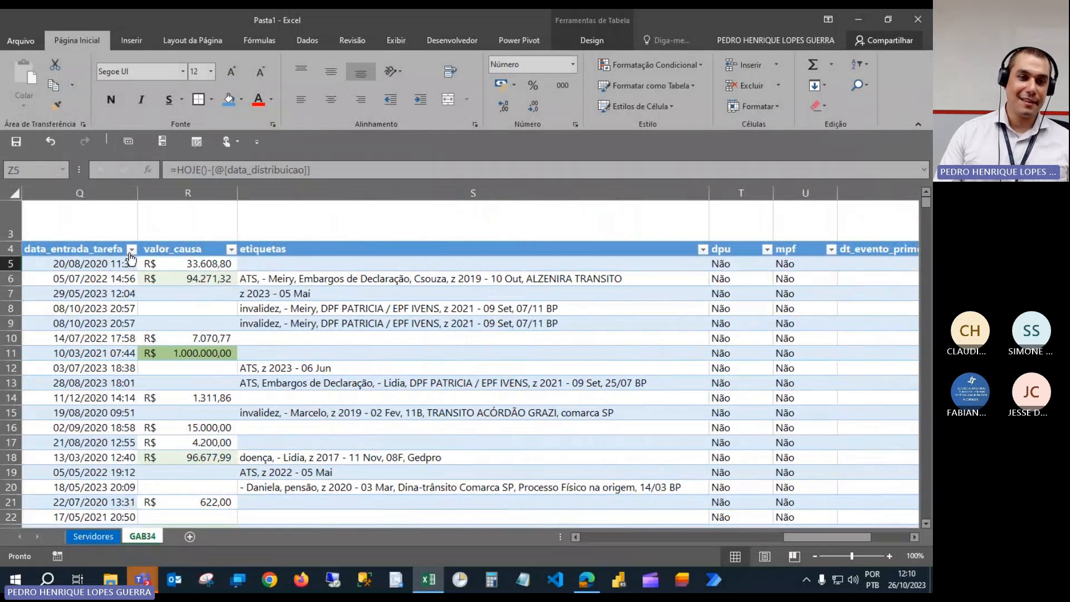
click(132, 250)
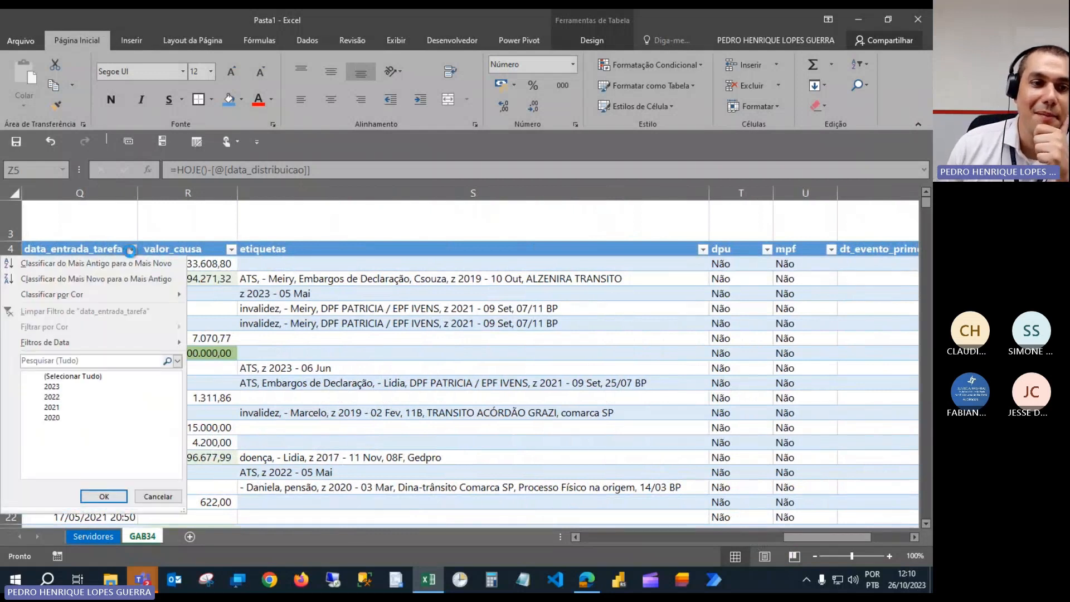
click(137, 282)
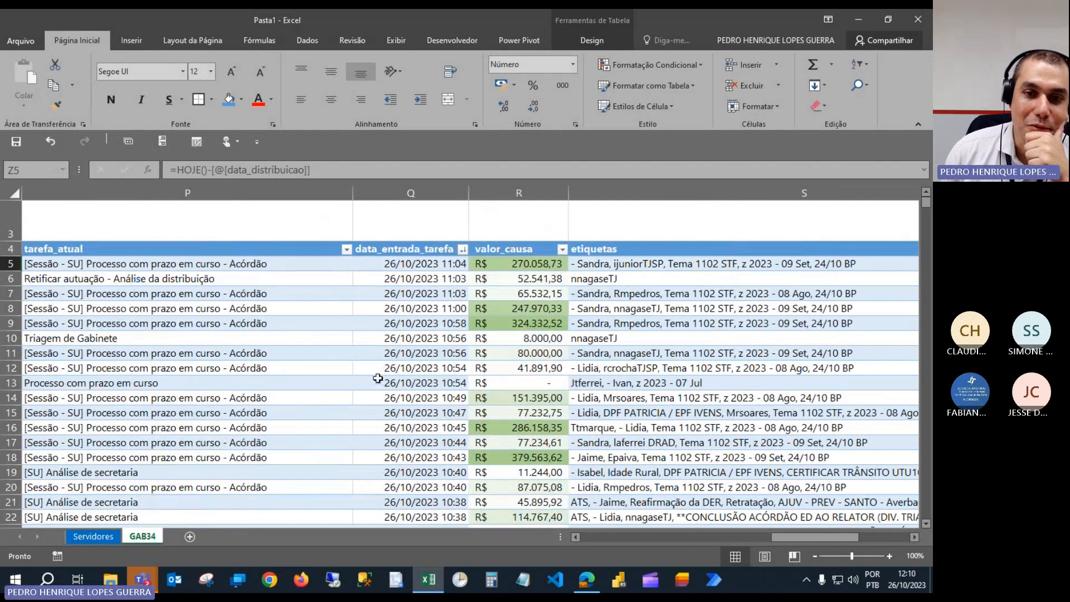
Examine the dt_ultimo_movimento and ultimo_movimento entries of the first rows in the sorted table.
drag(805, 538, 767, 535)
click(296, 268)
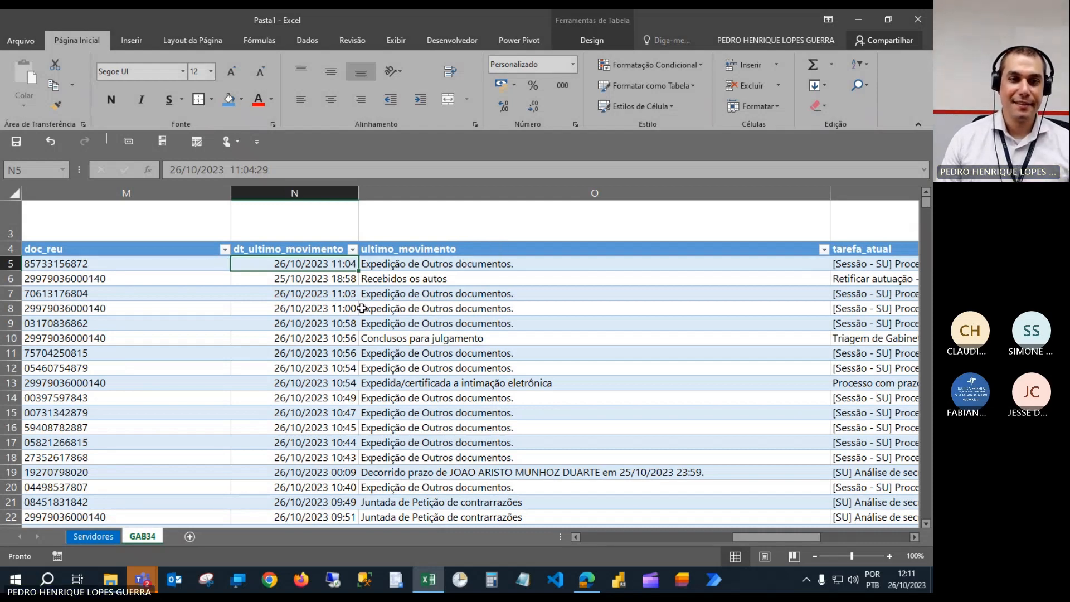
scroll(359, 371, down, 8)
scroll(359, 371, down, 1)
click(332, 387)
scroll(329, 392, down, 5)
scroll(329, 392, up, 15)
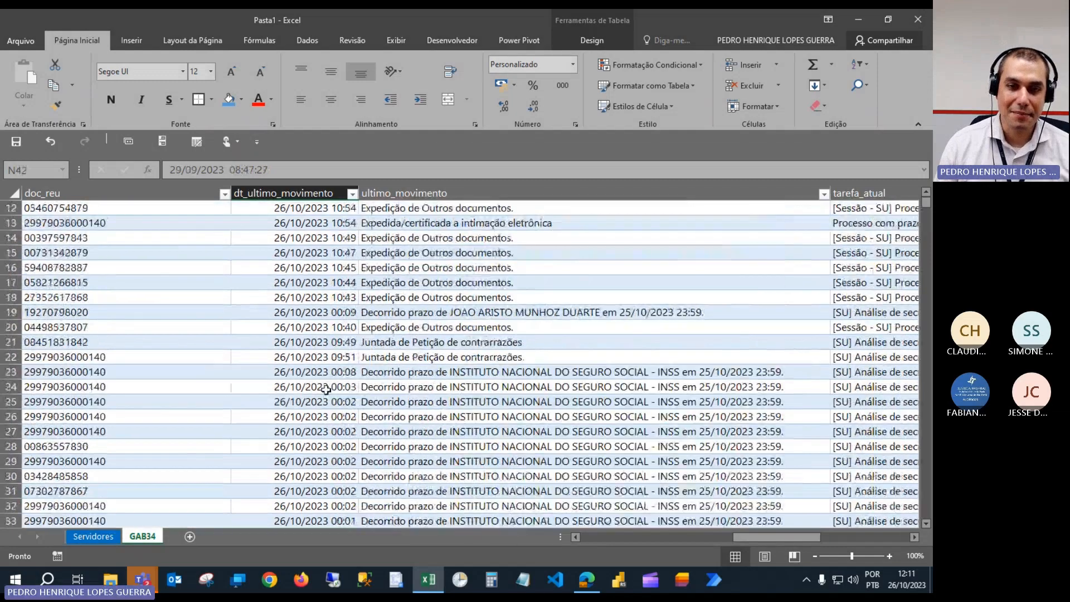
Add a table column headed "Tempo Entrada" in AA4, directly after Tempo de Tramitação.
click(316, 351)
key(Right)
key(Right)
key(Right)
key(Right)
key(Right)
key(Right)
key(Right)
key(Right)
key(Right)
key(Right)
key(Right)
key(Right)
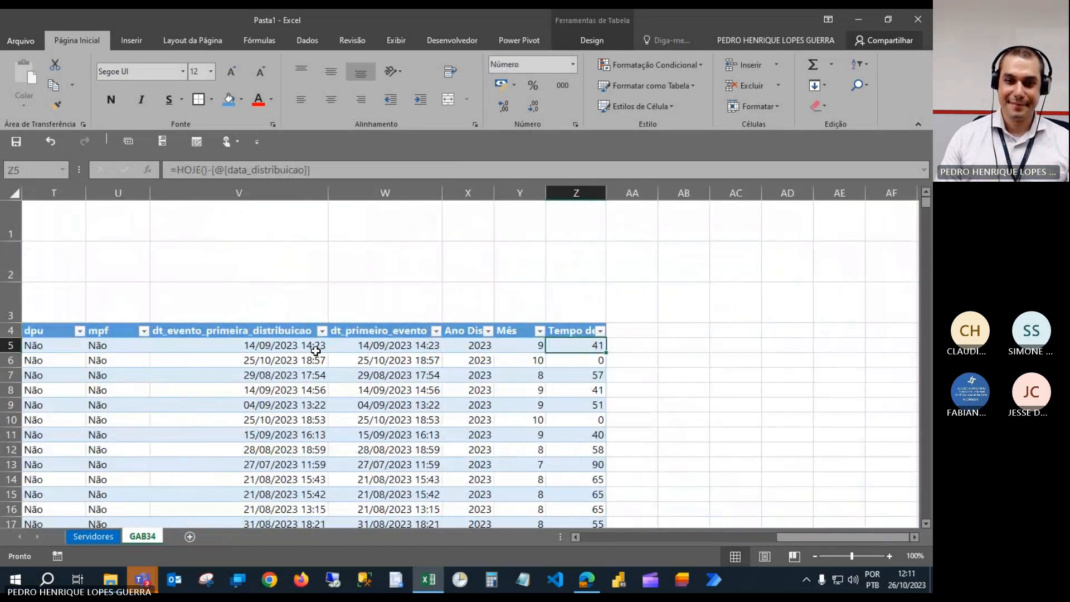
key(Tab)
key(Up)
key(Right)
key(Right)
key(Right)
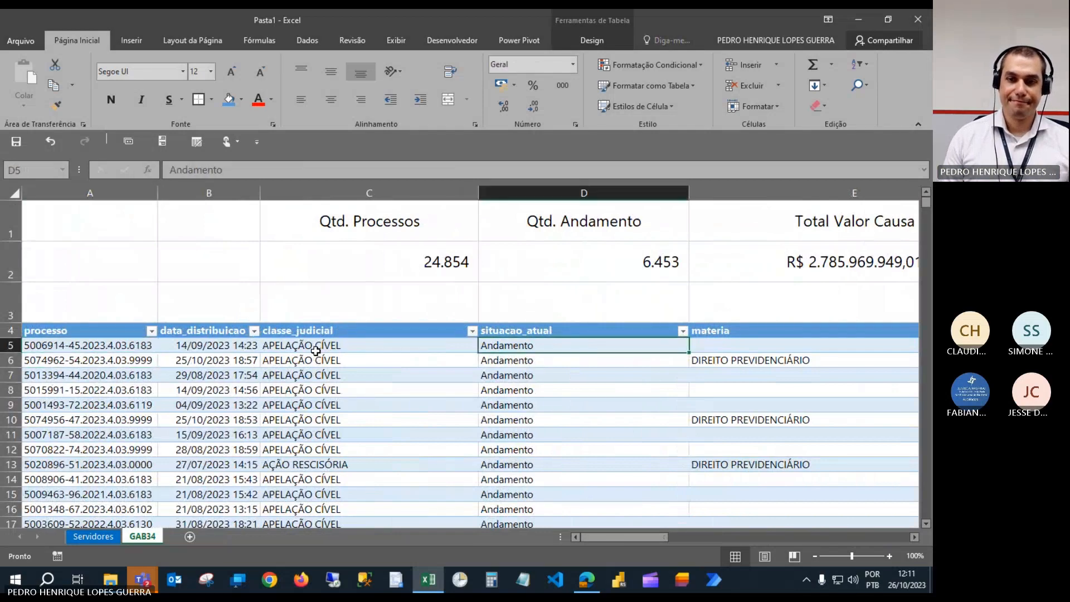
key(Right)
key(Right)
key(ctrl+Right)
key(Up)
key(Down)
key(Right)
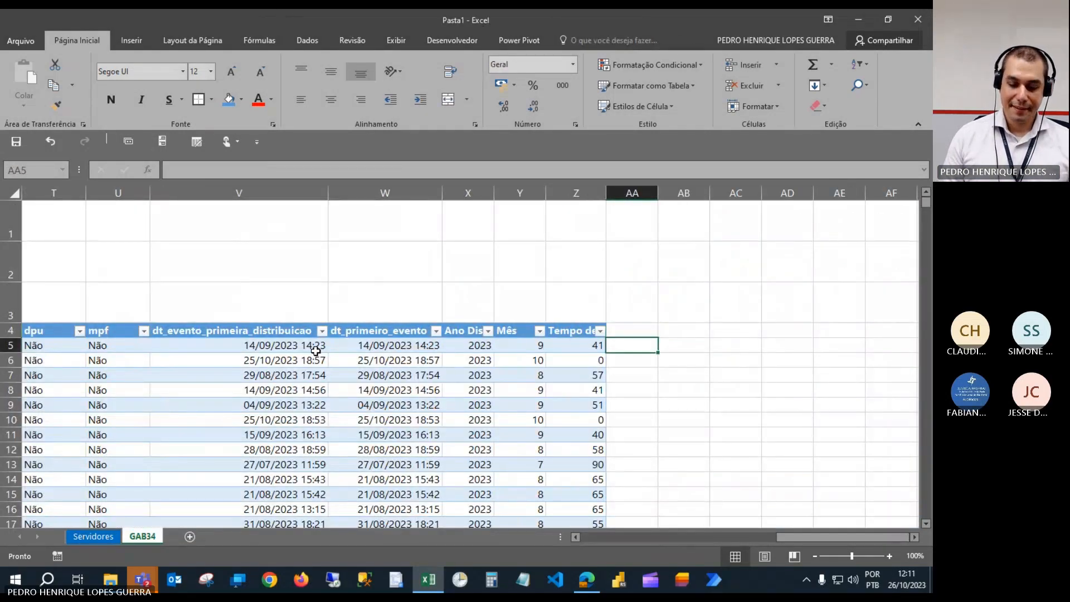
text(=)
key(Escape)
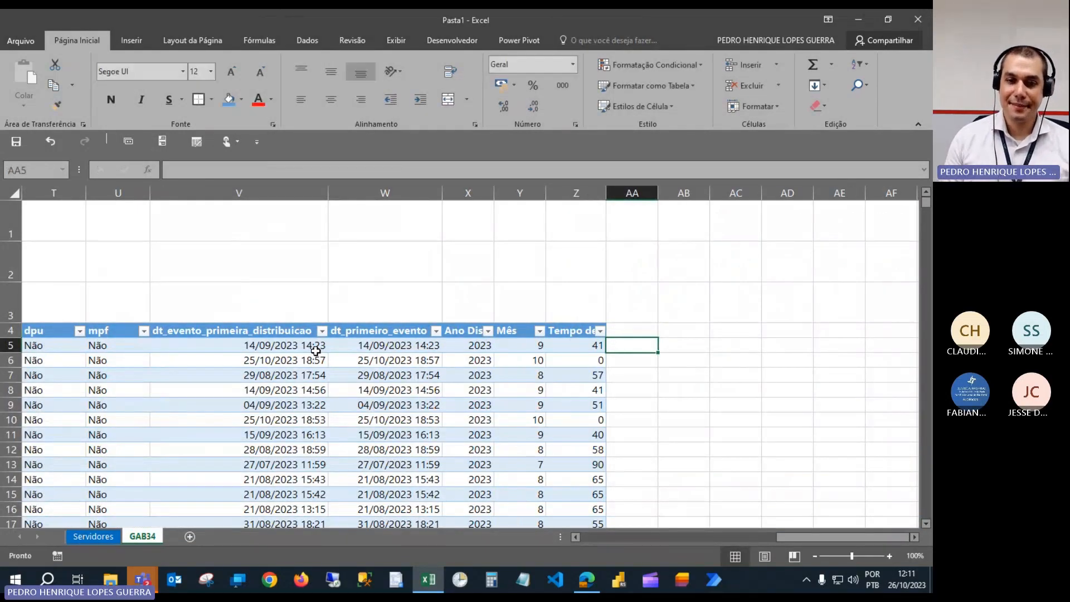
key(Up)
text(E)
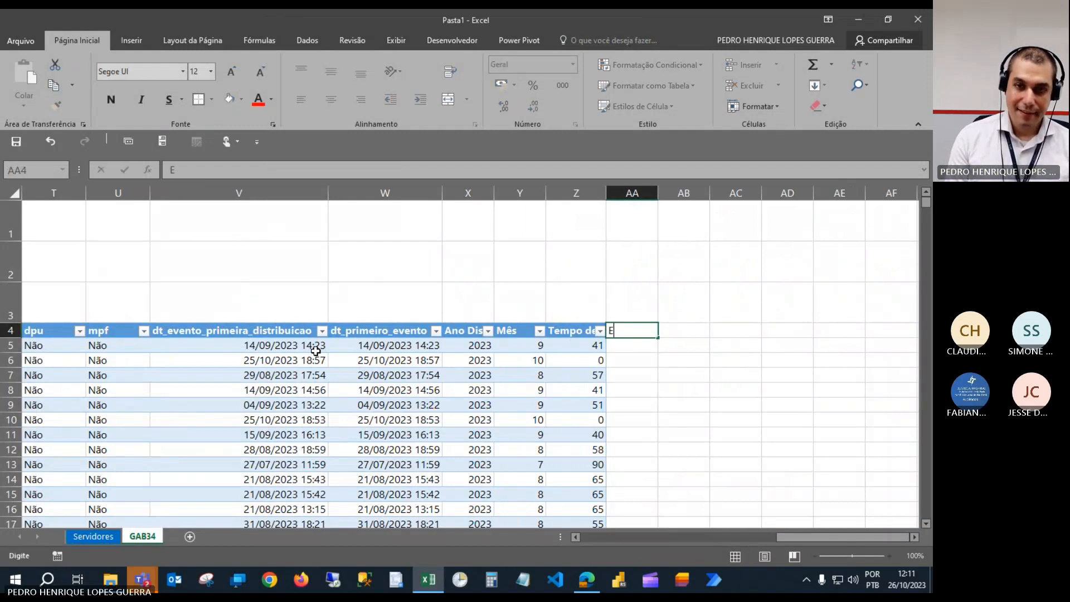
key(BackSpace)
text(Tempo Entrada)
key(ctrl+Return)
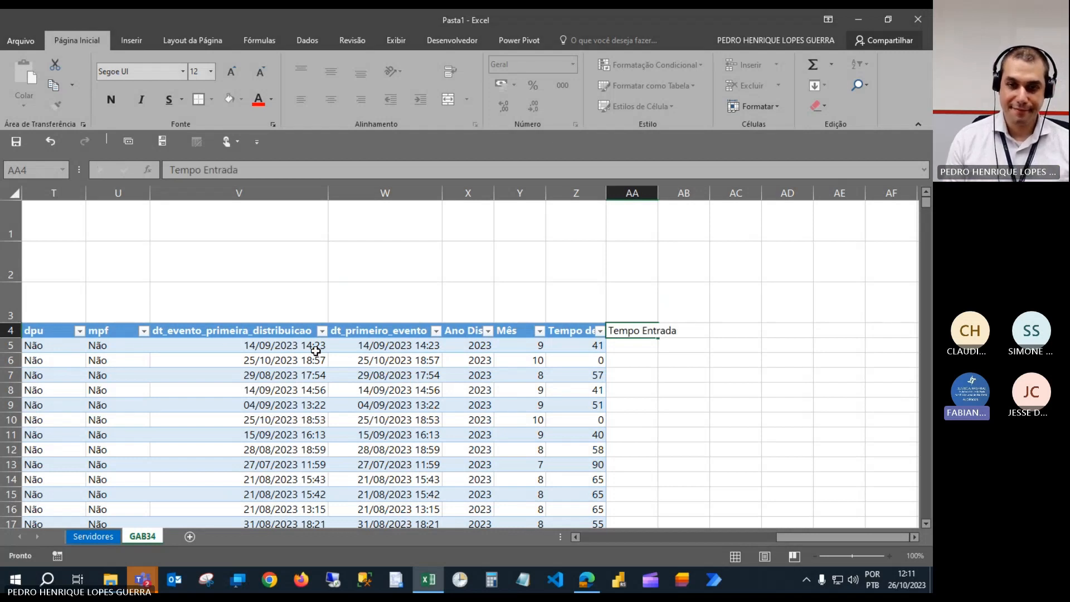
key(Return)
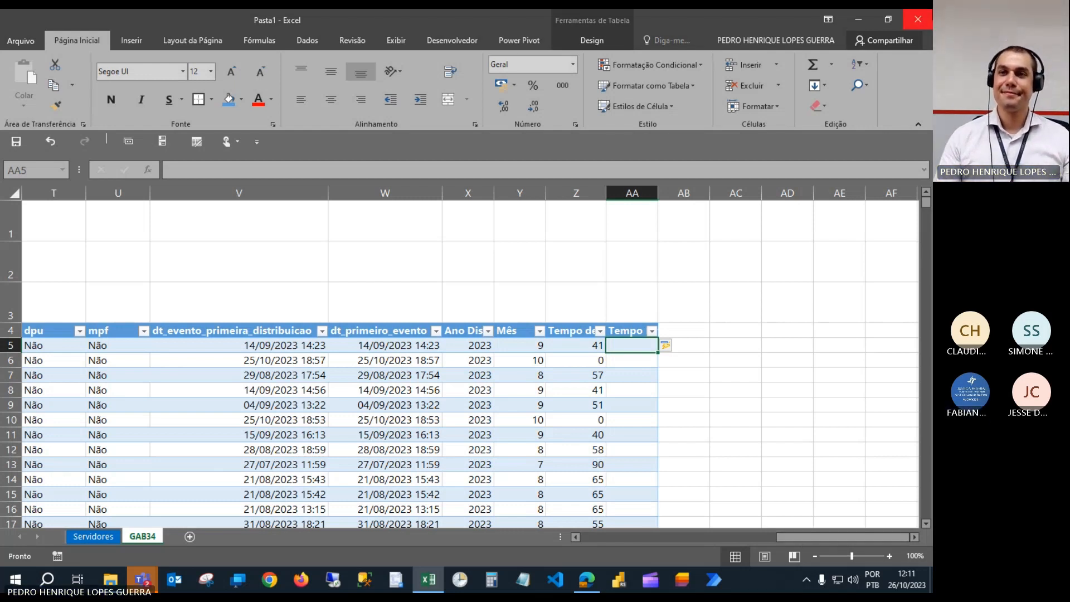
Check the creation time in the file properties of the "PJe 2G - Relação do Acervo da Vara" CSV on the desktop.
click(857, 20)
click(858, 23)
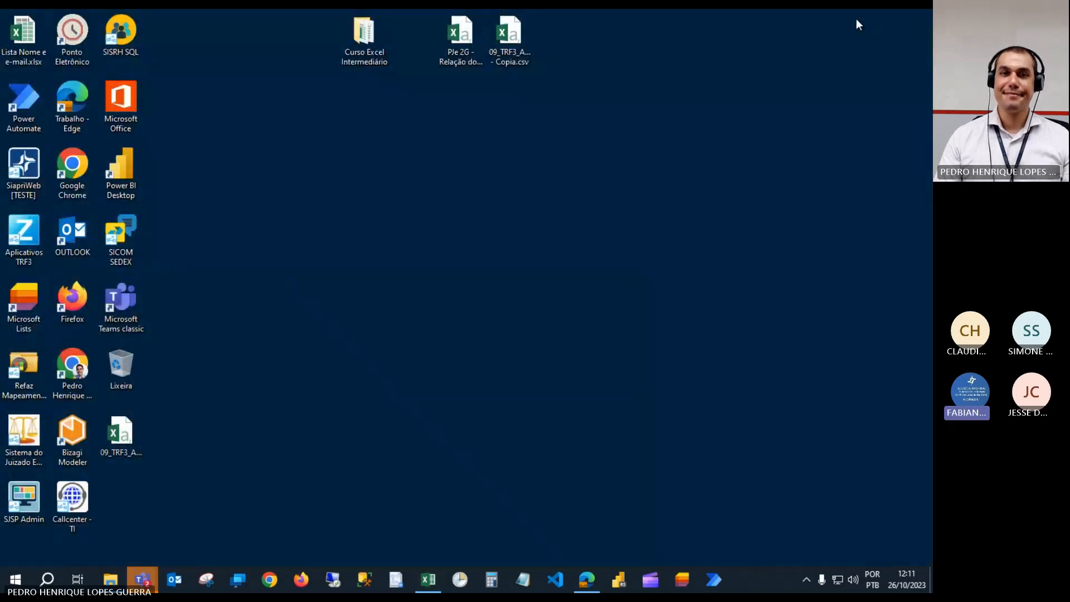
click(476, 44)
right_click(476, 45)
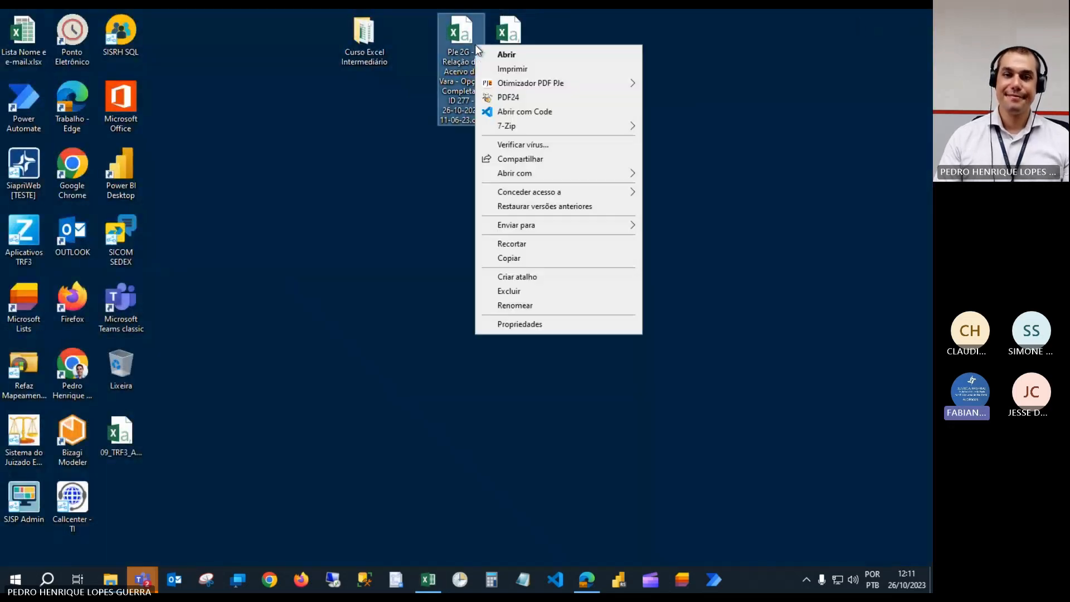
click(574, 326)
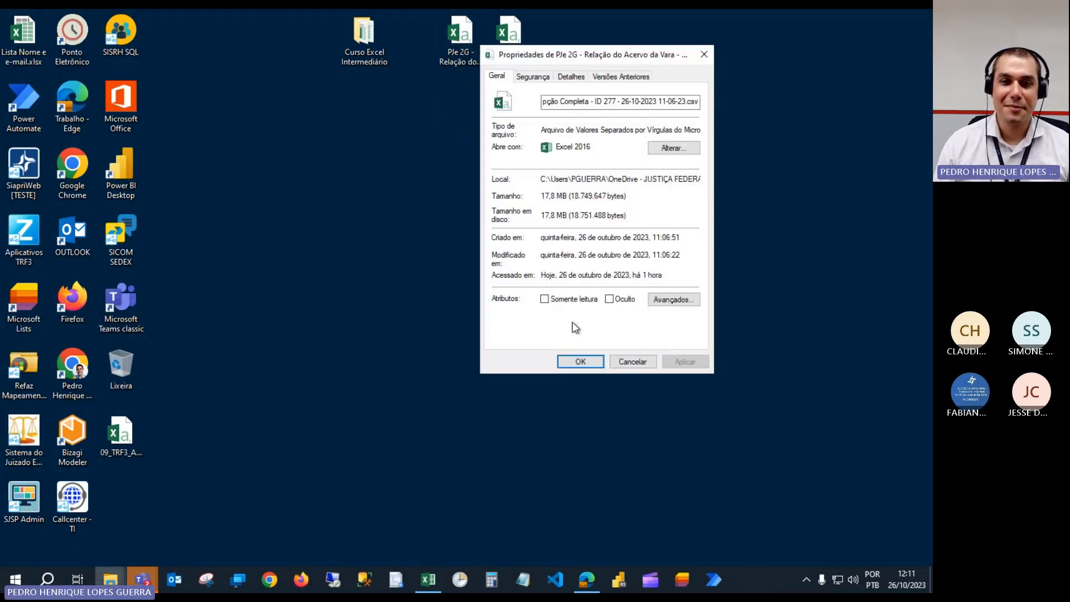
double_click(666, 238)
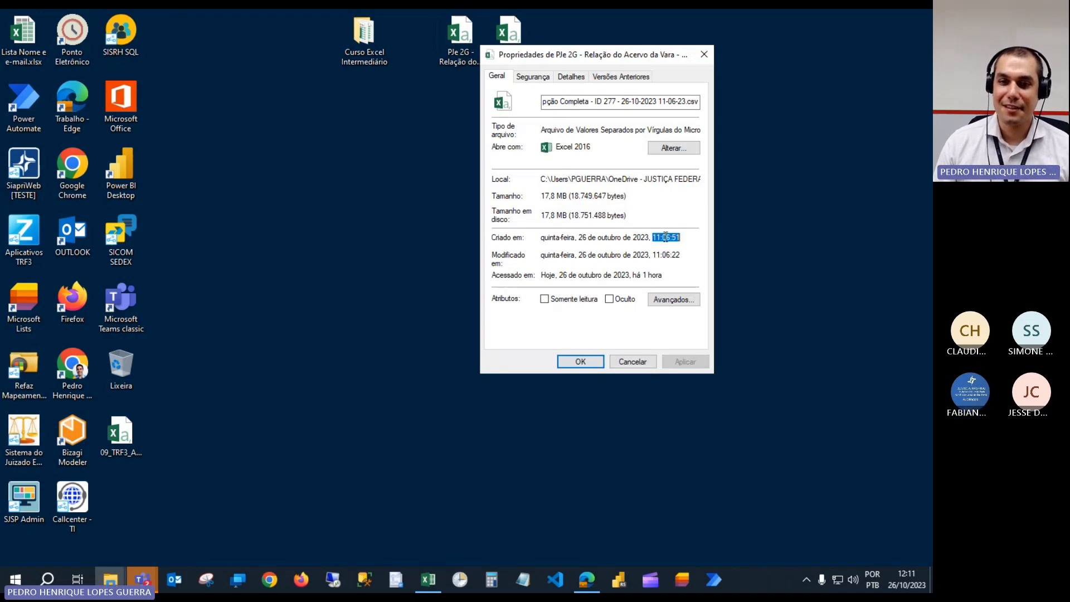
click(636, 365)
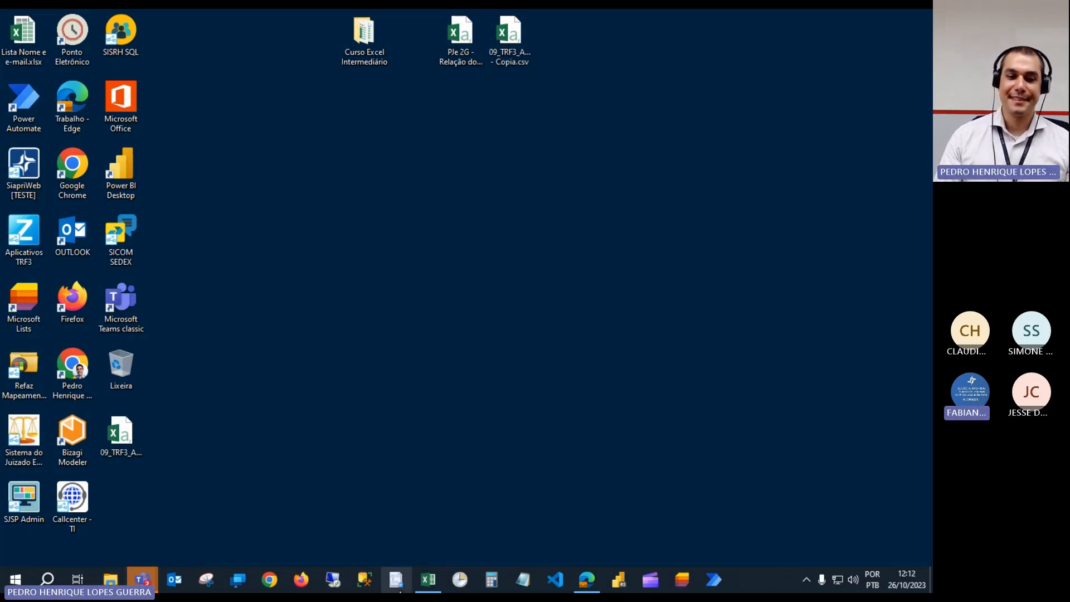
Switch back to the Excel workbook and review row 5 from data_entrada_tarefa through to the Tempo de Tramitação column.
click(429, 581)
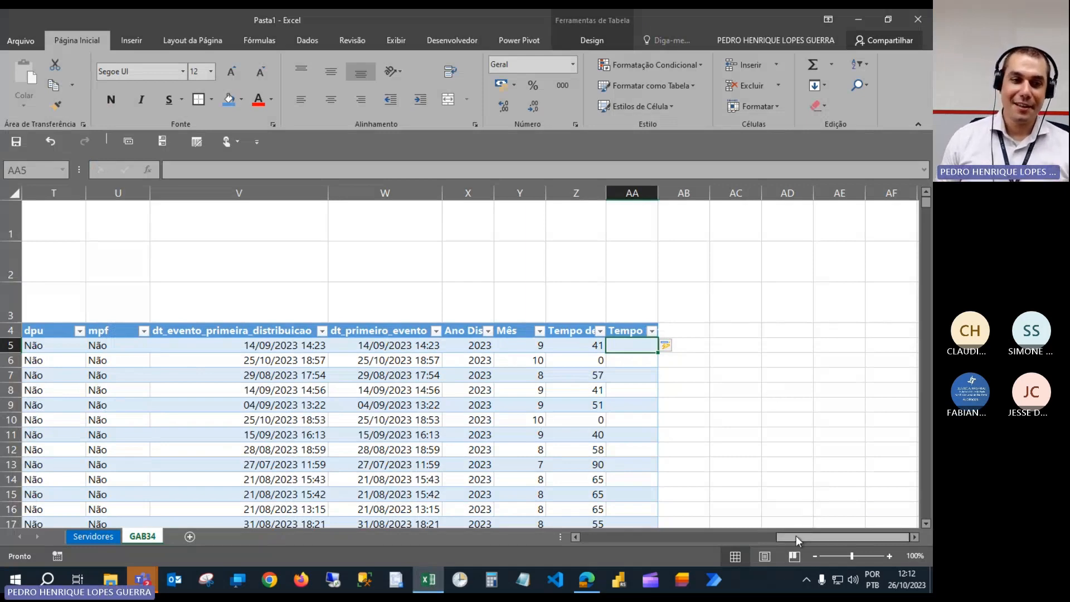
key(Left)
key(Left)
key(Left)
key(Left)
key(Left)
key(Left)
key(Left)
key(Left)
key(Left)
key(Left)
key(Left)
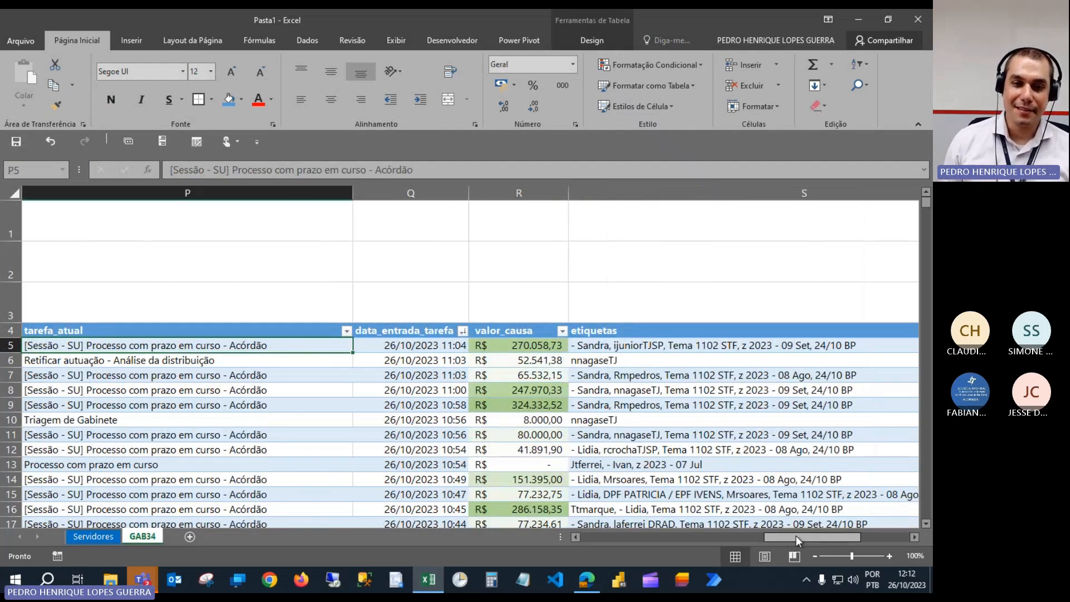
key(Right)
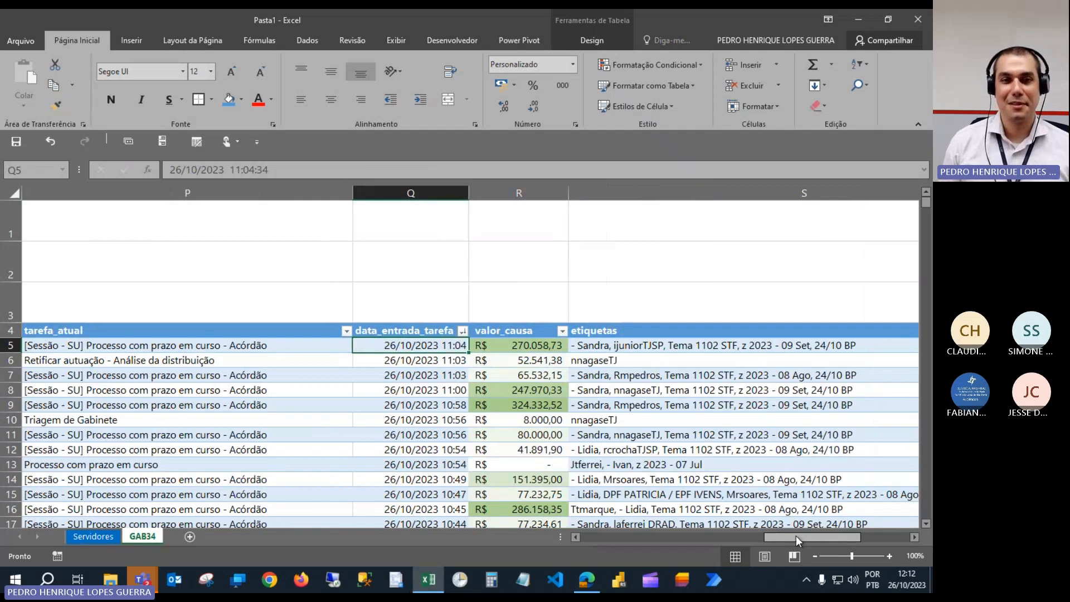
key(Right)
key(Right)
key(Right)
key(Right)
key(Right)
key(Right)
key(Right)
key(Right)
key(Right)
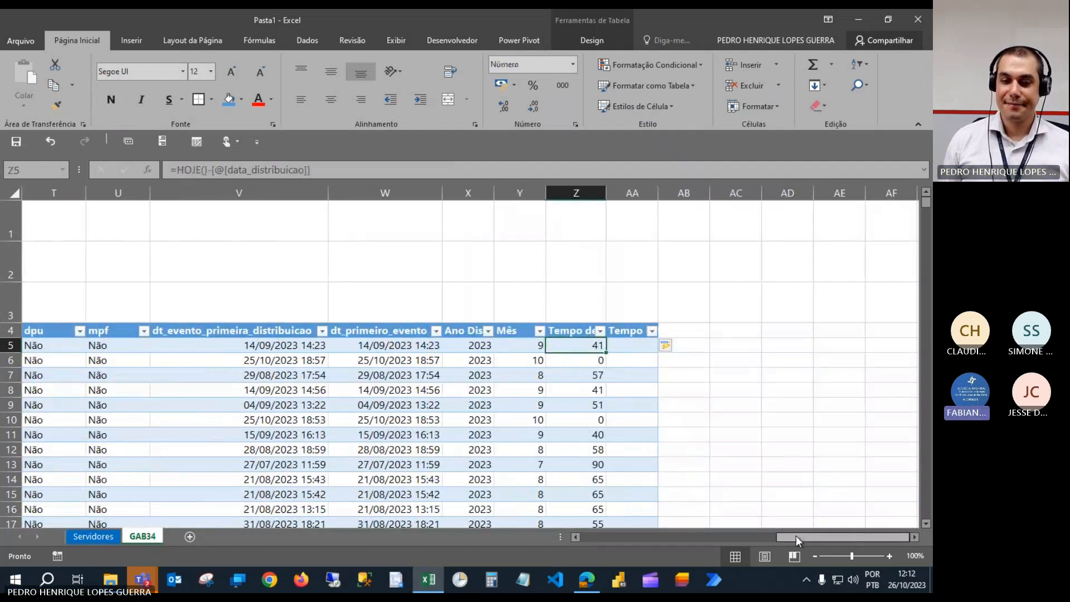
key(Right)
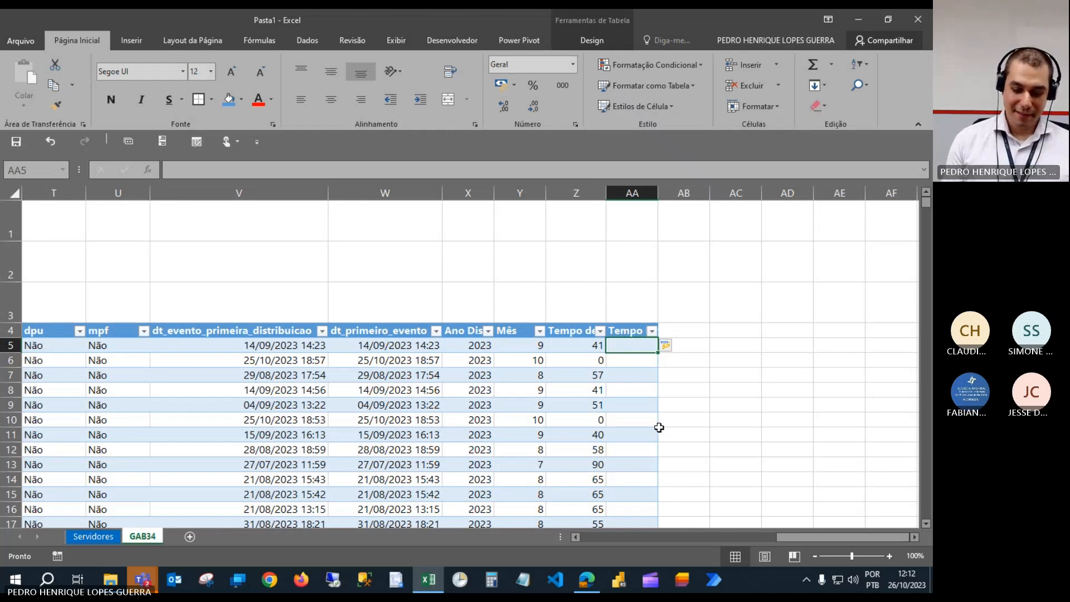
text(=)
mouse_move(791, 536)
mouse_down()
mouse_move(769, 540)
mouse_move(782, 542)
mouse_up()
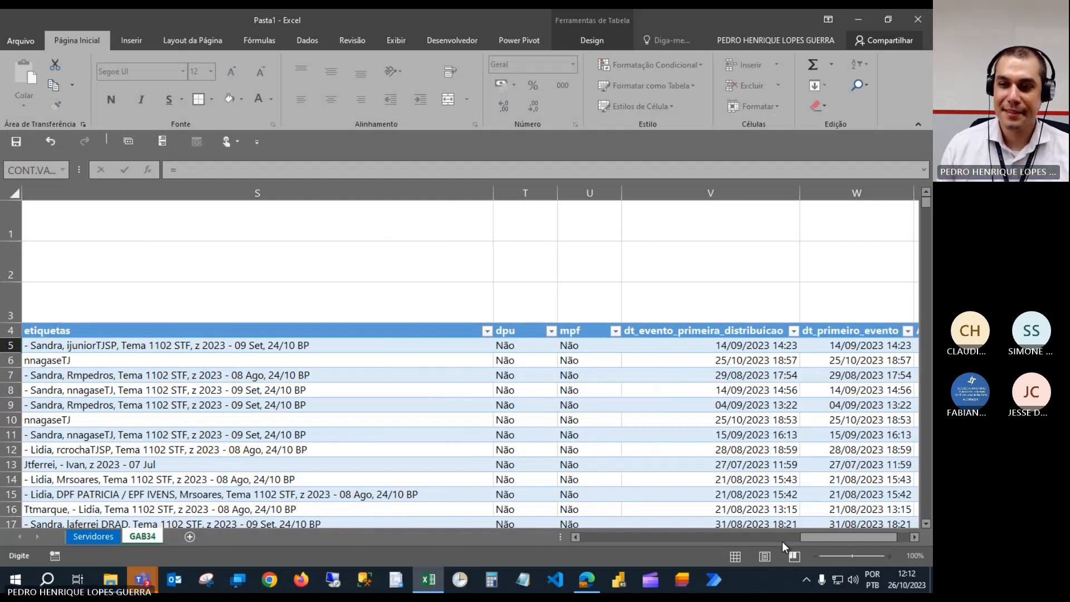
mouse_move(821, 542)
mouse_down()
mouse_move(845, 544)
mouse_move(802, 544)
mouse_move(836, 545)
mouse_up()
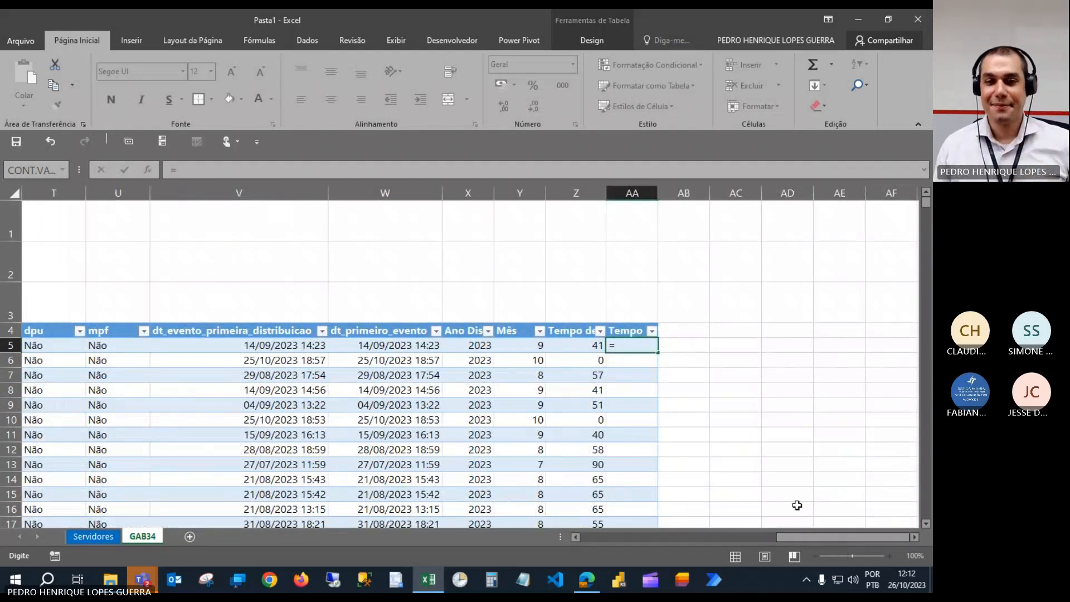
click(310, 171)
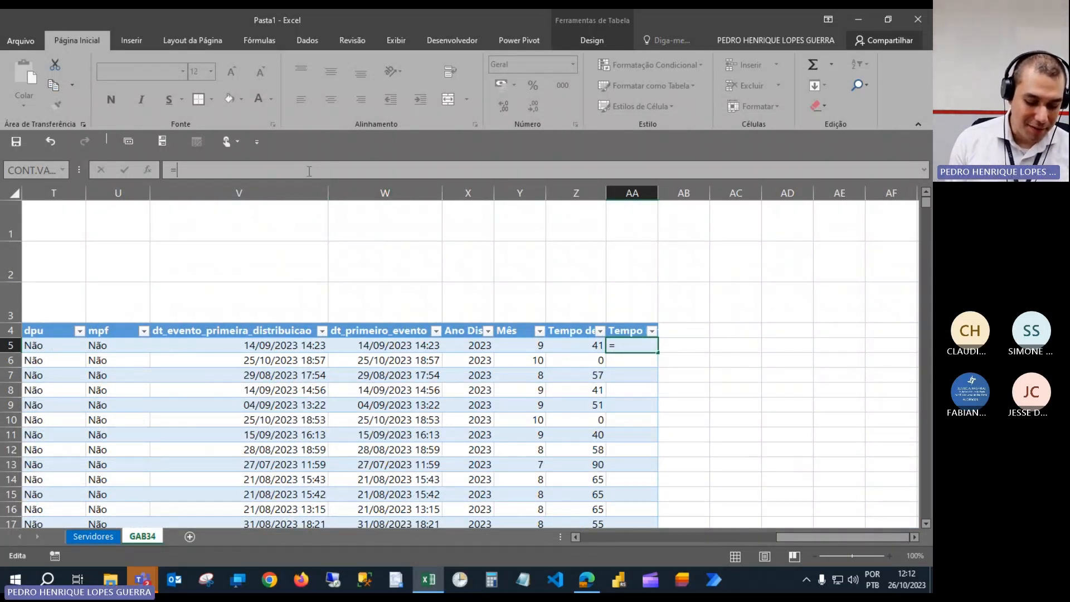
text(agor)
key(Tab)
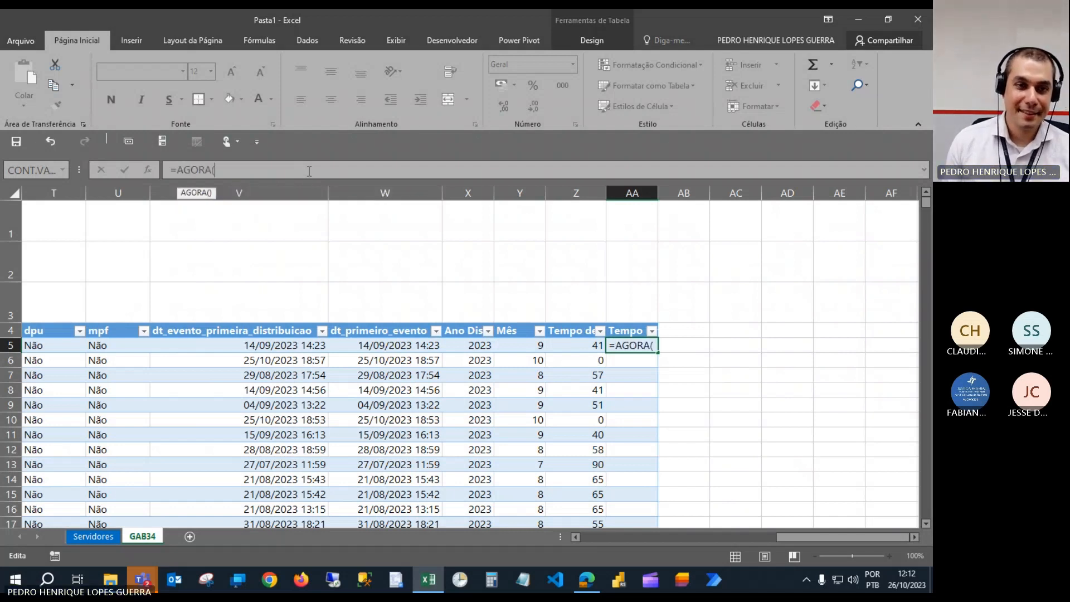
text())
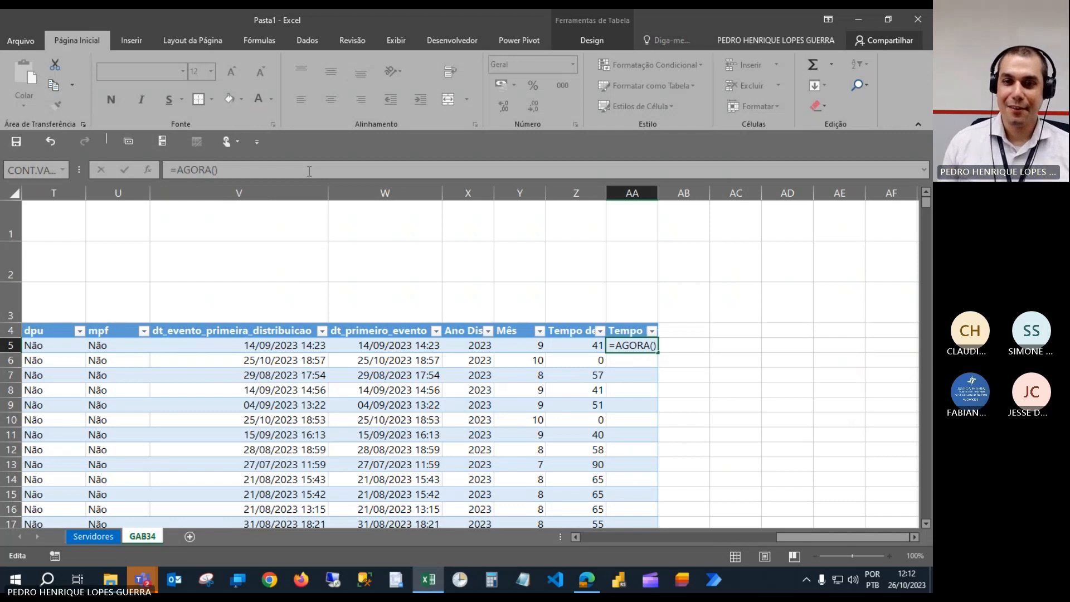
key(Return)
Enter =HOJE() in Y2 and =AGORA() in Z2 above the table to compare the two functions.
click(519, 257)
text(=hoje())
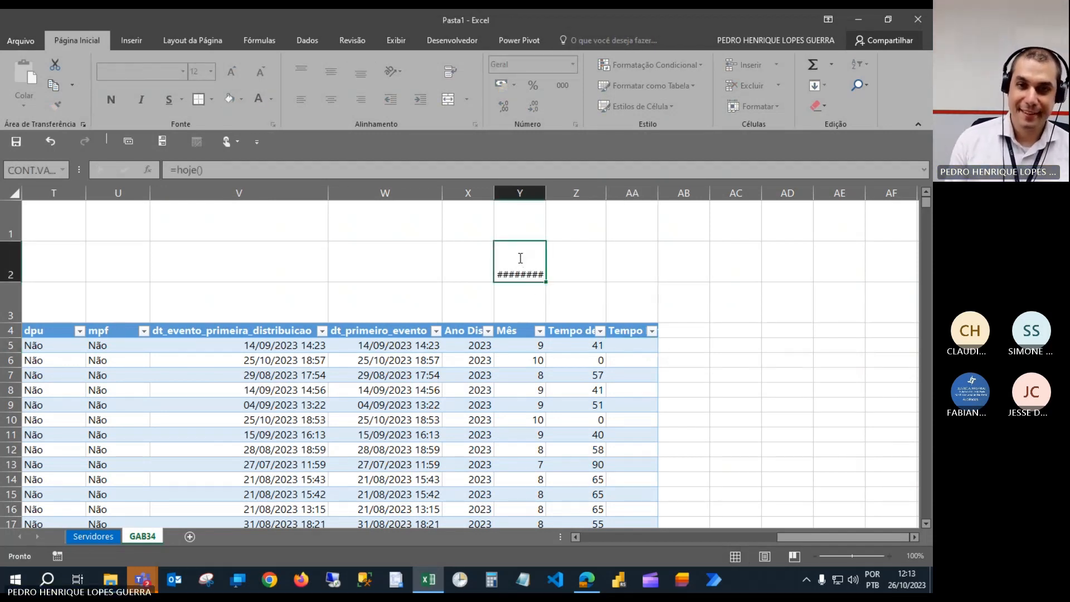
key(Tab)
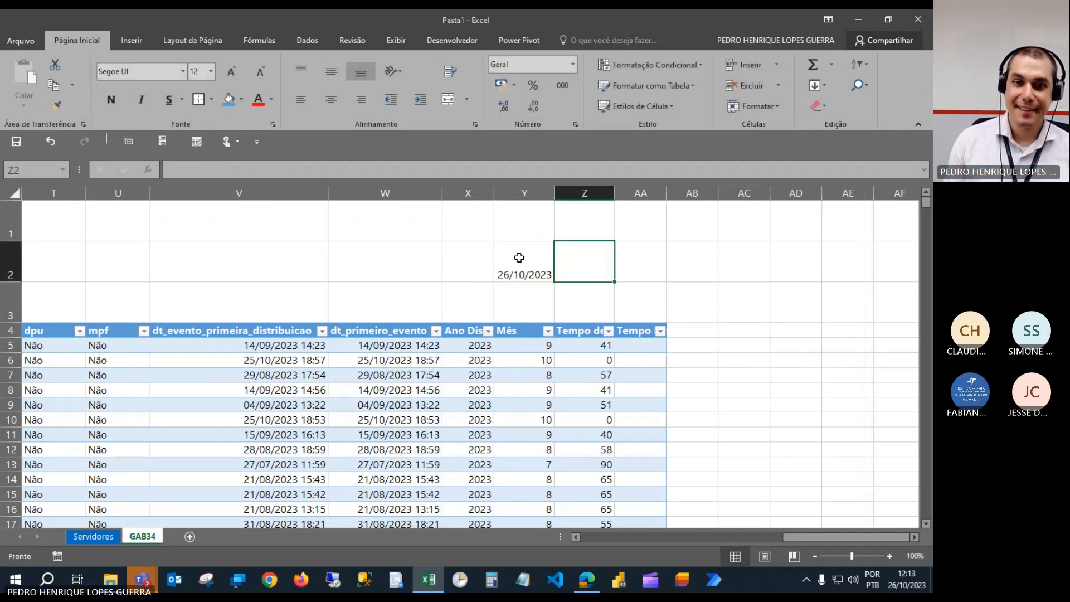
text(=ag)
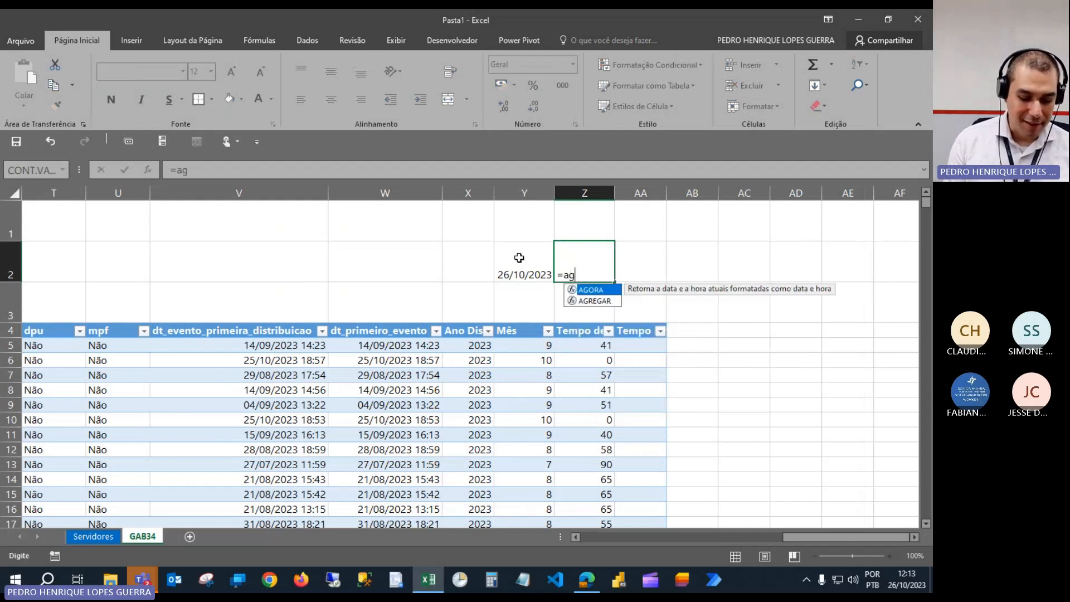
text(ora()
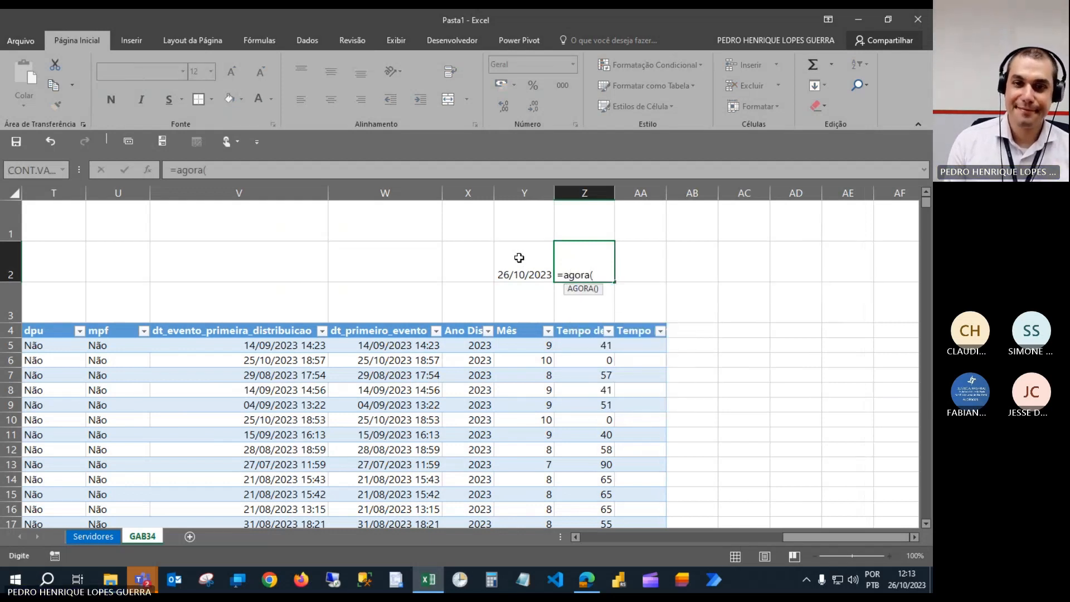
key(Tab)
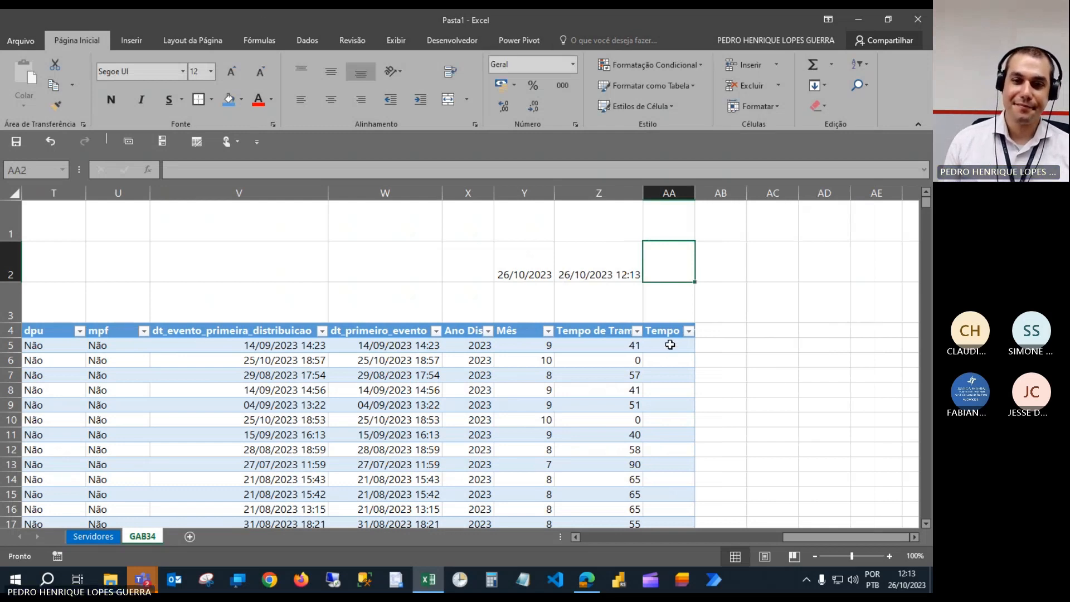
Fill the Tempo Entrada column from AA5 with the formula =AGORA()-[@[data_entrada_tarefa]].
click(669, 348)
text(=)
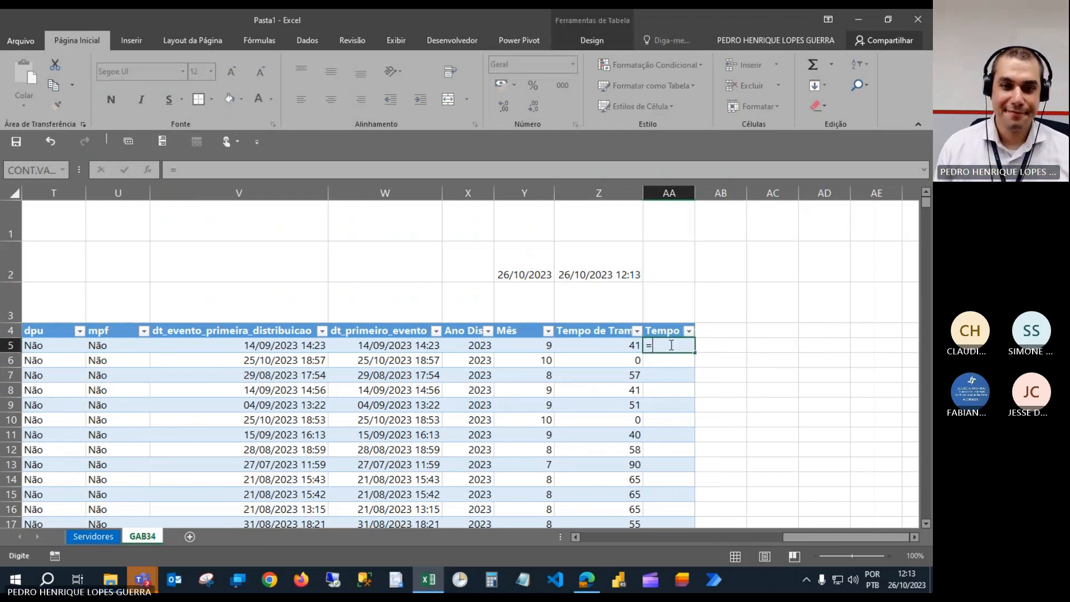
text(agor)
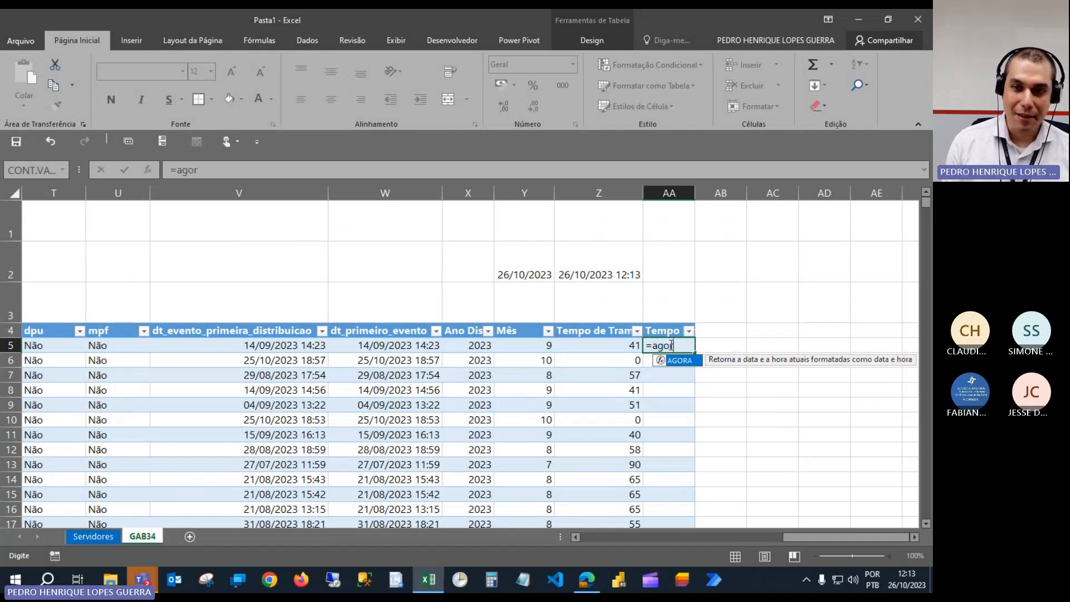
text(a()-)
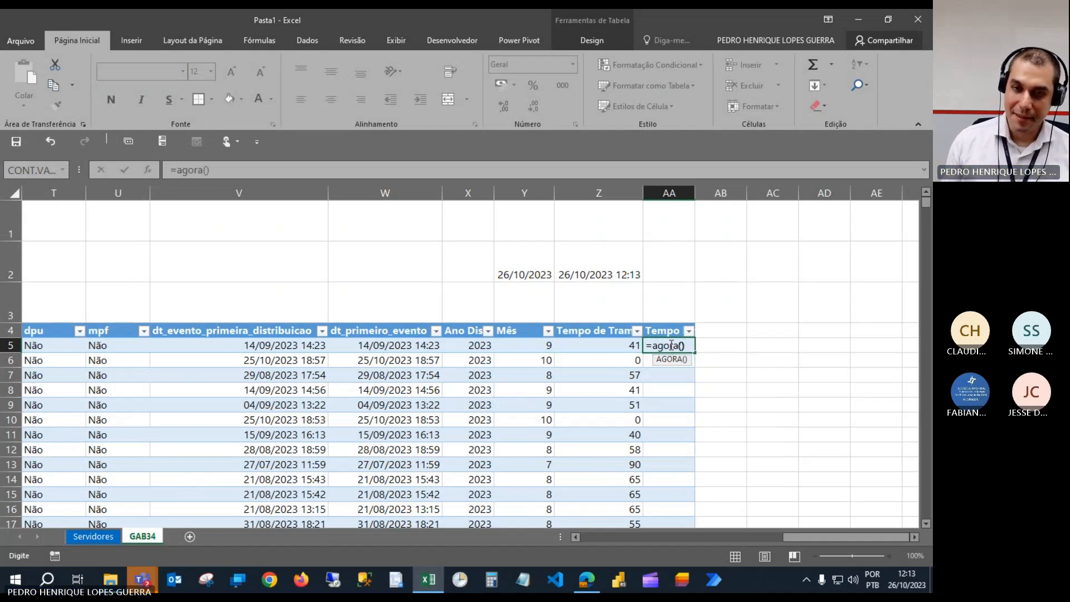
drag(788, 540, 759, 540)
click(440, 346)
key(Return)
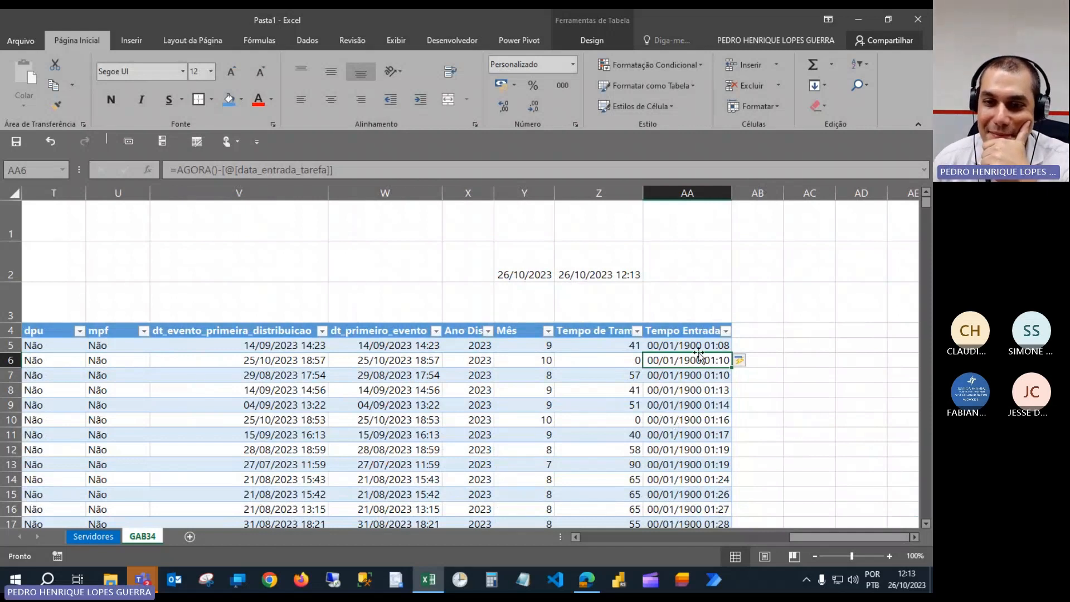
Format all Tempo Entrada values from AA5 down to the last table row as Número.
click(679, 344)
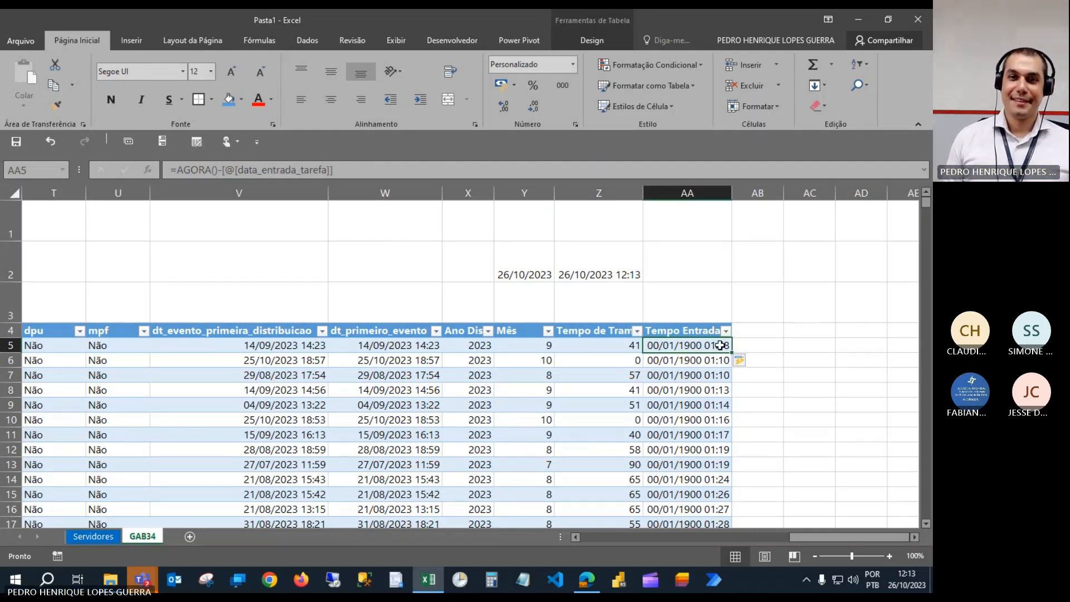
key(ctrl+shift+Down)
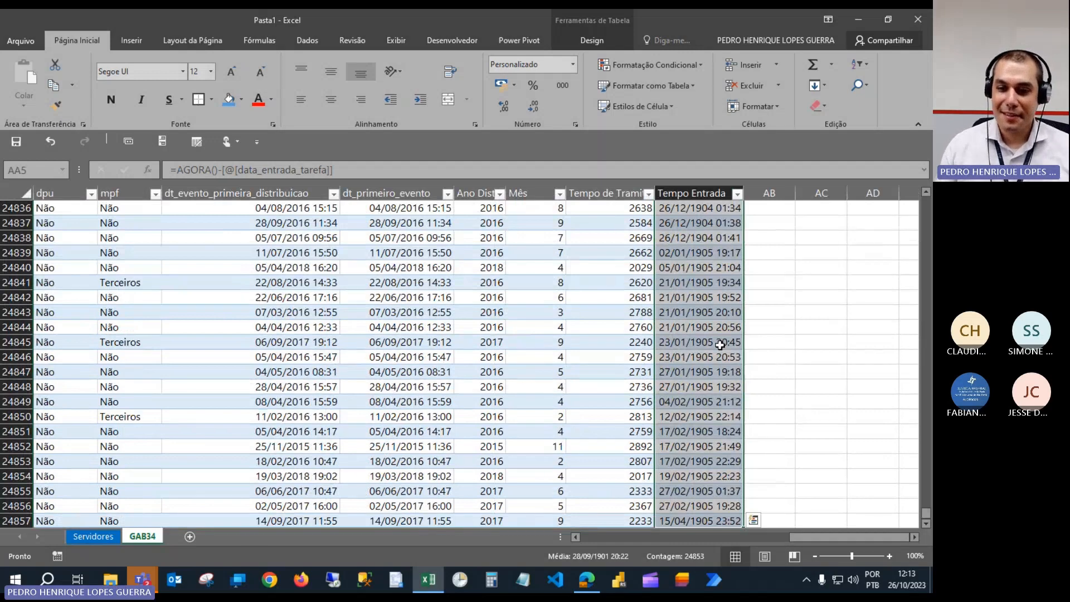
scroll(721, 344, down, 2)
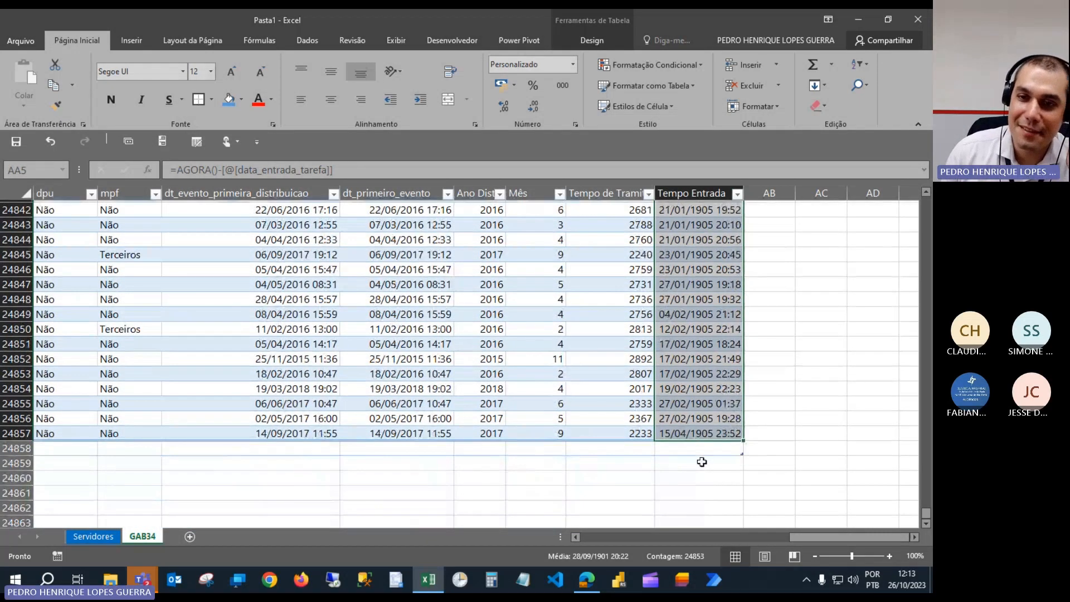
scroll(702, 463, up, 20)
scroll(706, 418, up, 11)
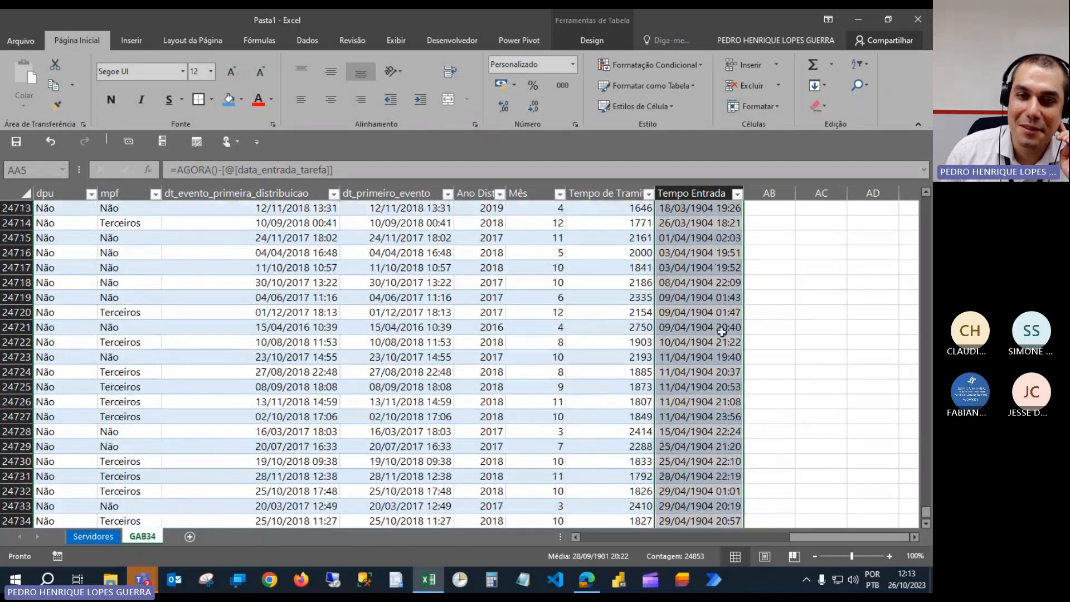
click(572, 66)
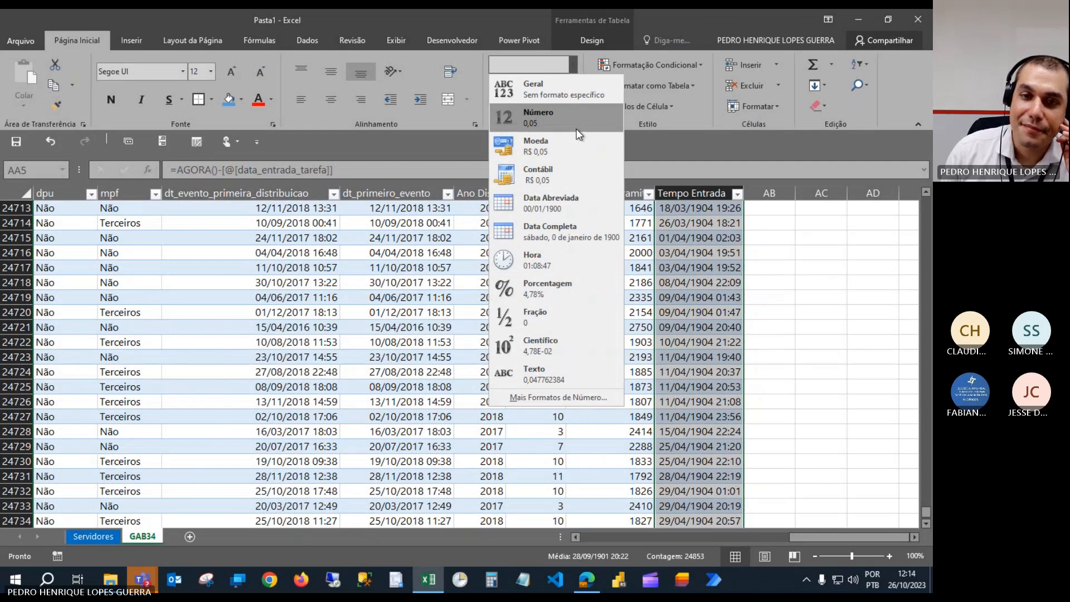
click(561, 129)
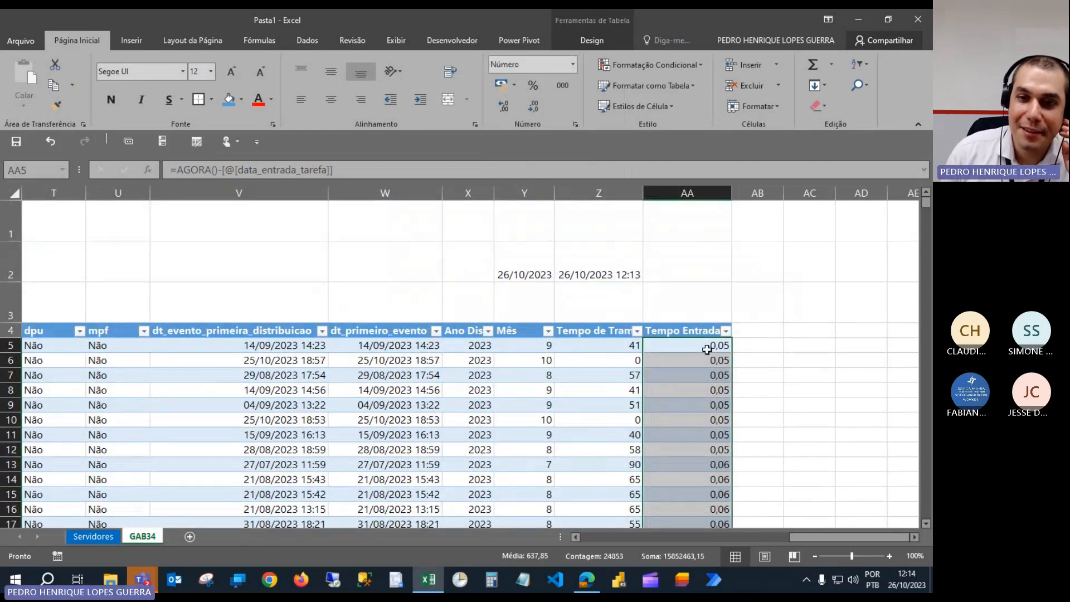
Increase the decimals of the selected Tempo Entrada values to seven places and reduce them to four.
click(501, 109)
click(501, 108)
click(502, 108)
click(501, 109)
click(500, 108)
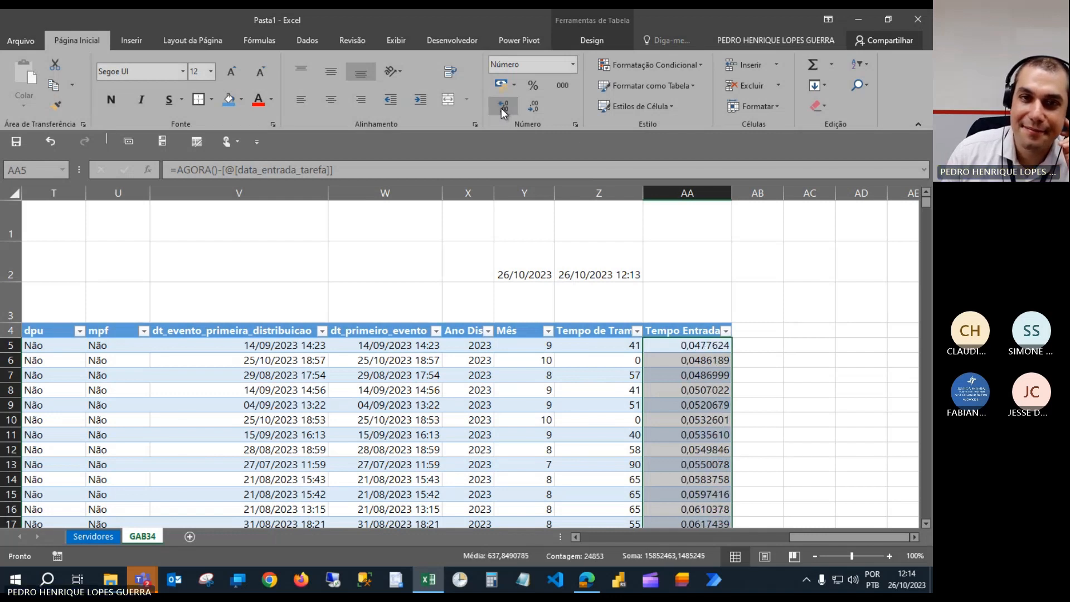
click(526, 109)
click(526, 110)
click(526, 109)
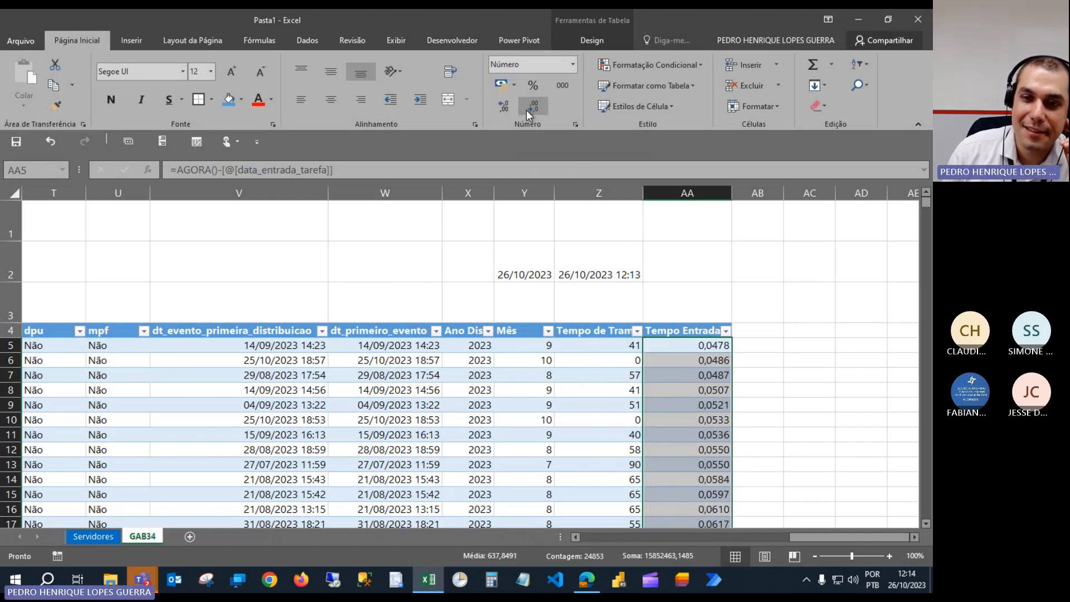
Apply the Hora number format to the selected Tempo Entrada values.
click(573, 62)
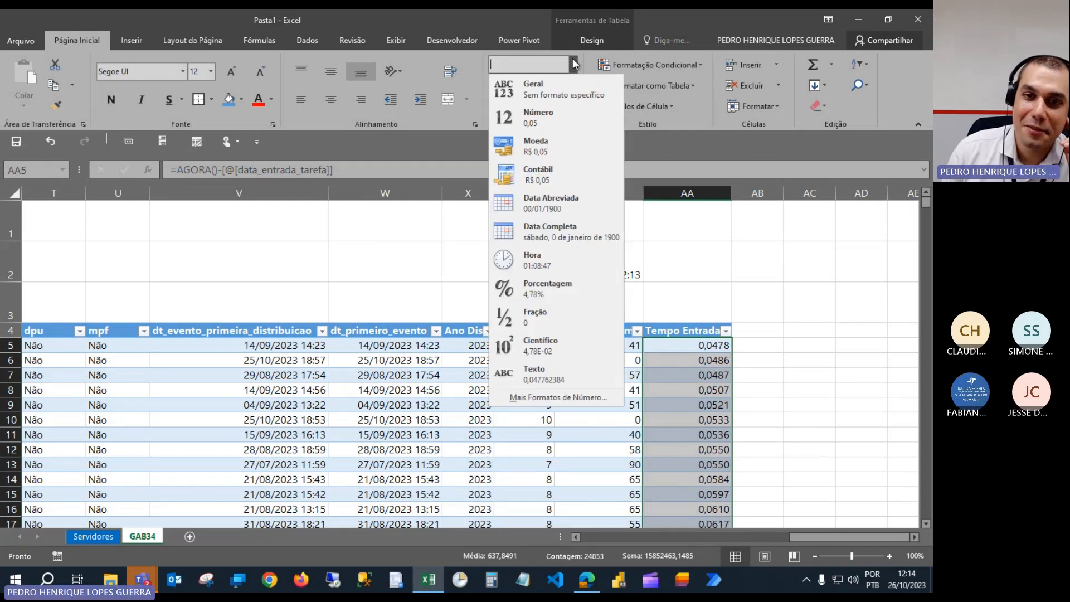
click(575, 253)
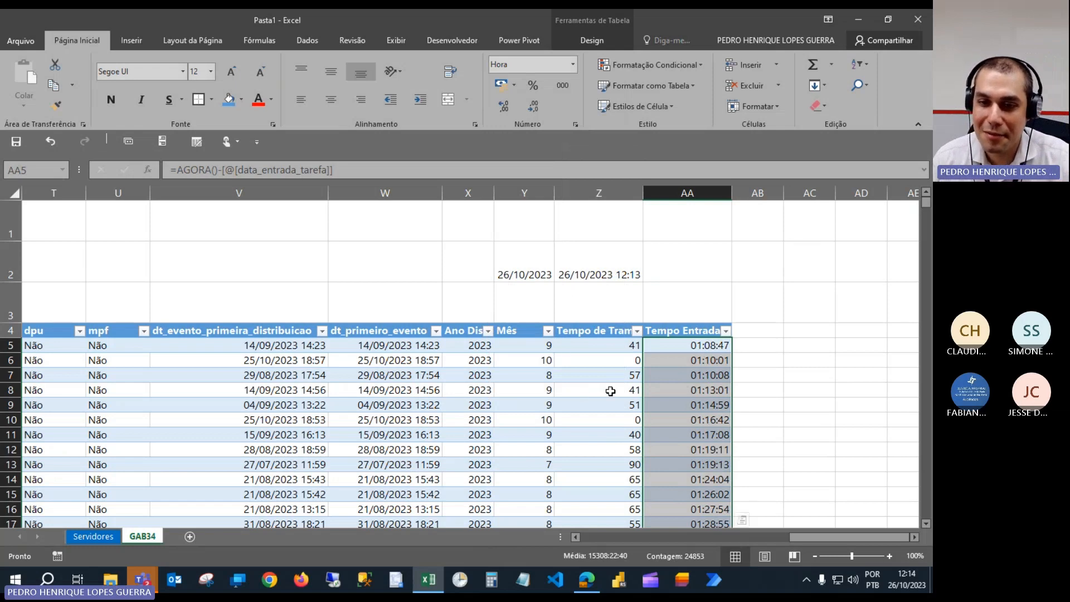
Examine how the Tempo Entrada times progress down the table to about row 499.
scroll(583, 394, down, 20)
scroll(613, 390, down, 12)
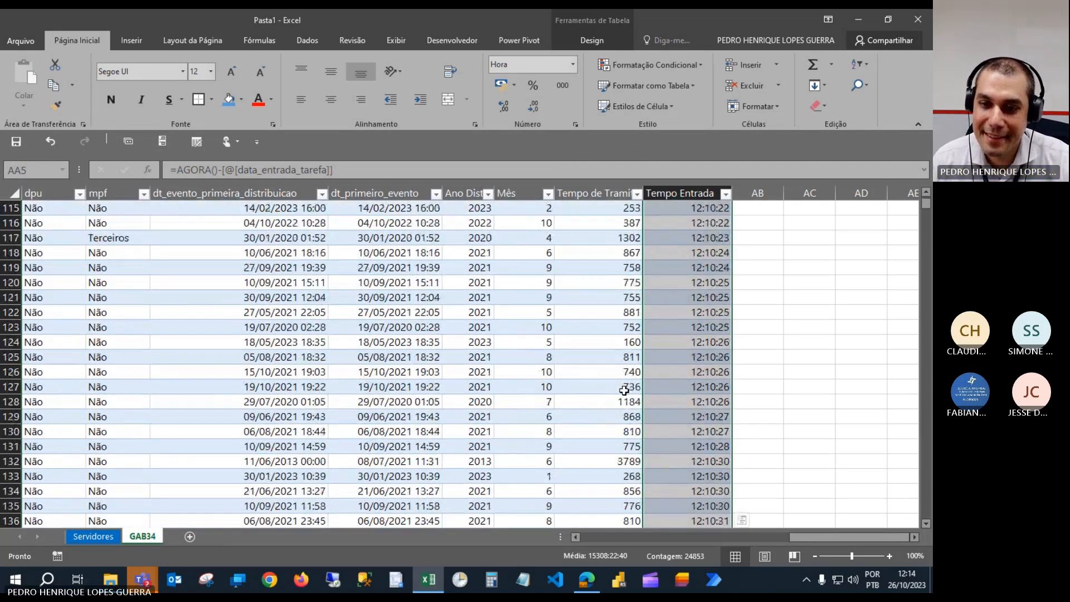
scroll(622, 390, up, 7)
scroll(624, 390, up, 6)
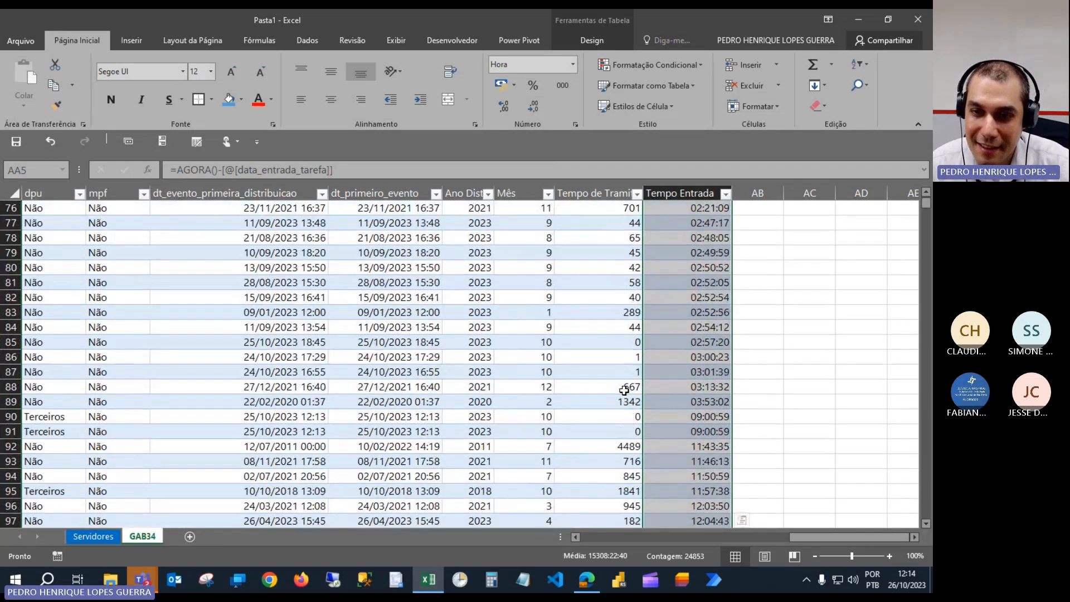
click(717, 431)
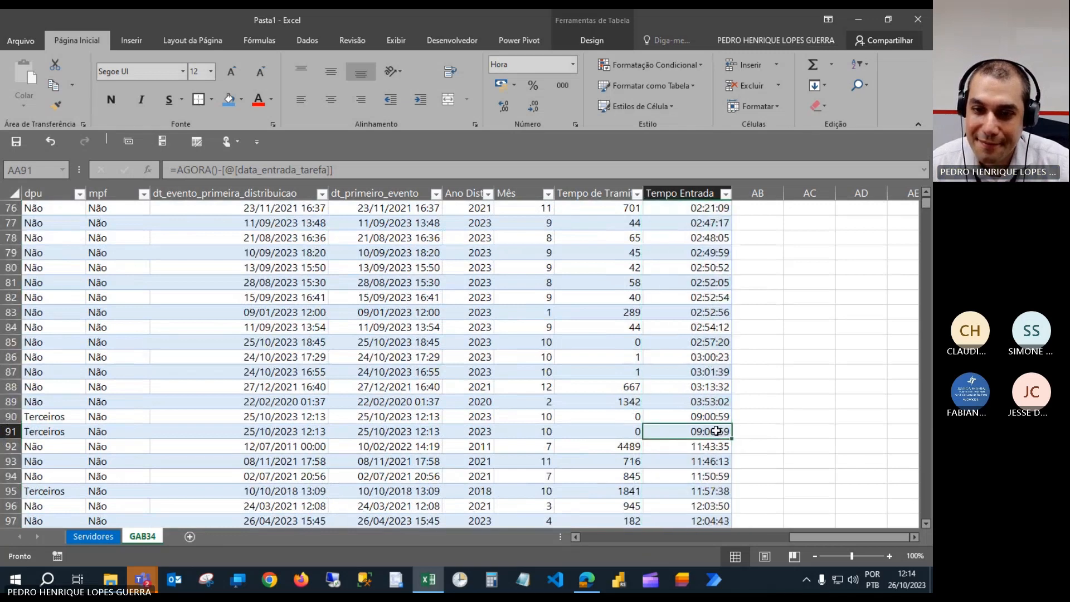
scroll(717, 431, down, 20)
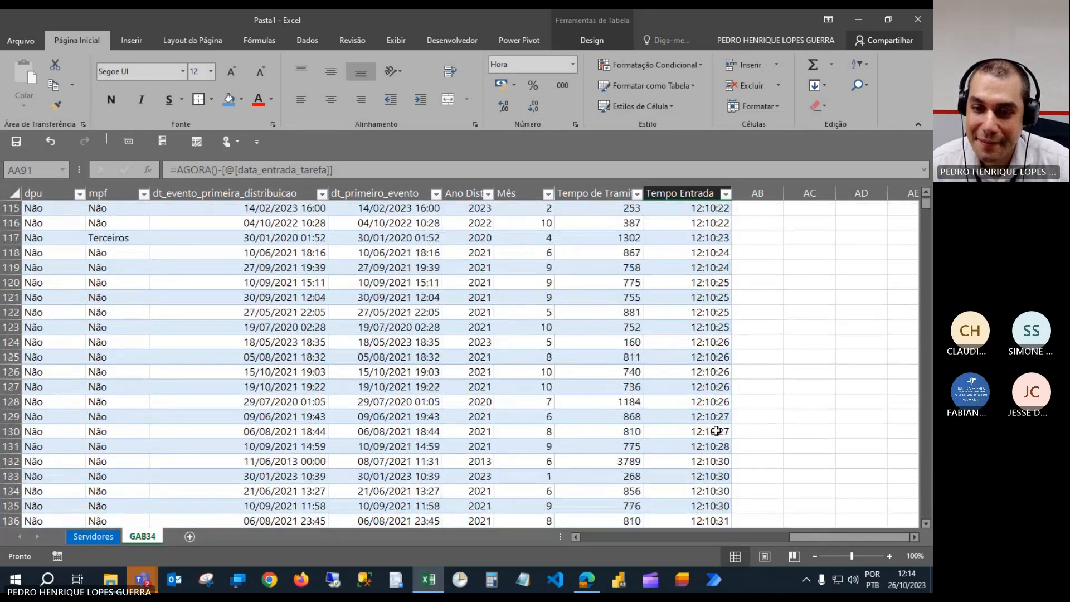
scroll(716, 431, down, 20)
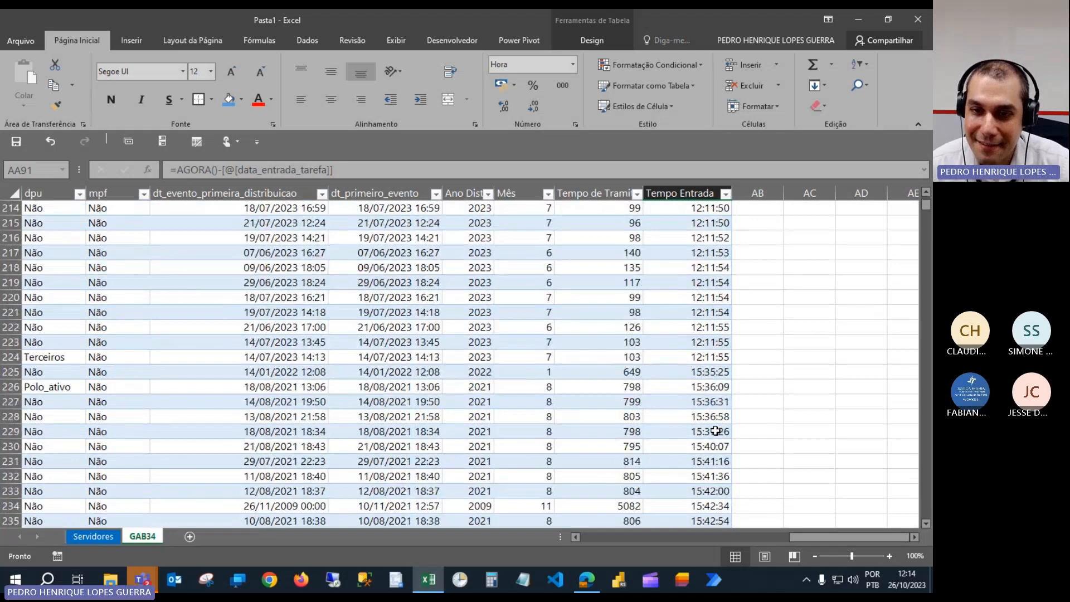
scroll(717, 431, down, 20)
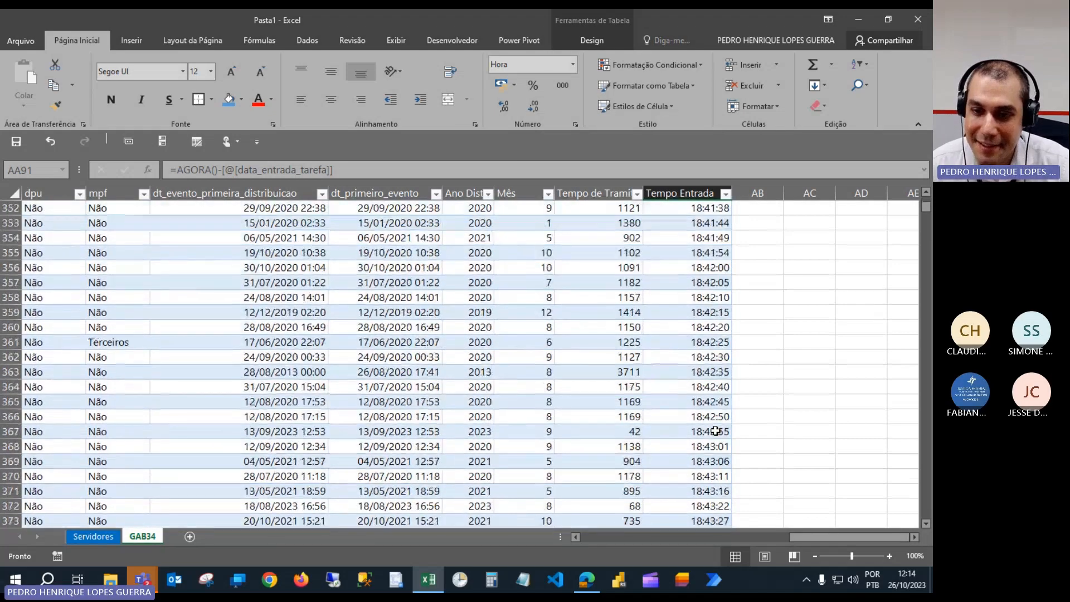
scroll(716, 431, down, 20)
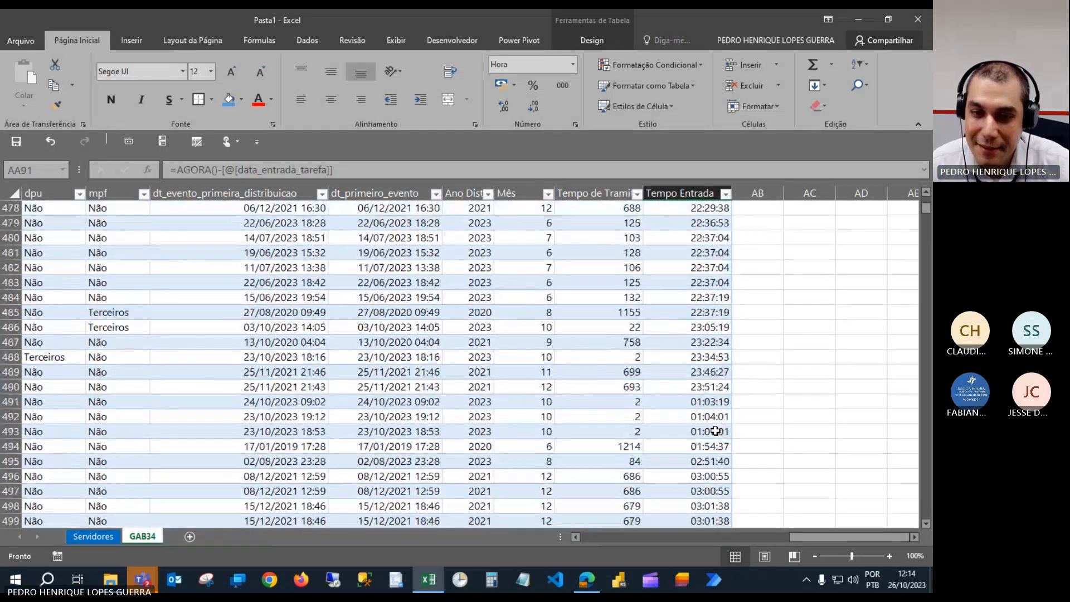
mouse_move(822, 540)
mouse_down()
mouse_move(780, 540)
mouse_move(822, 542)
mouse_up()
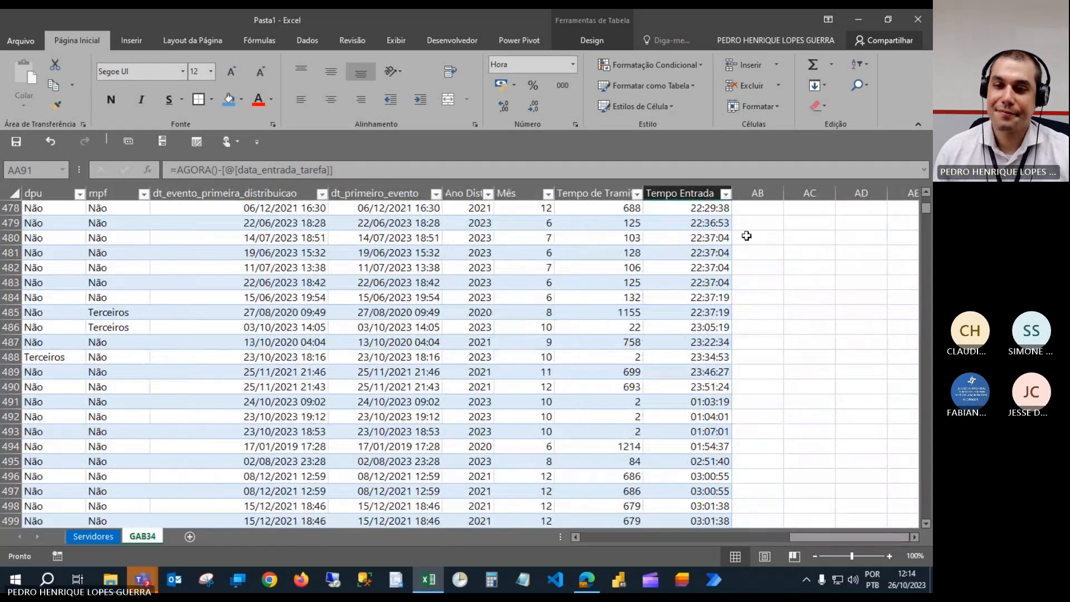
Return to the table's header row and select the Tempo Entrada header in AA4.
key(ctrl+Home)
key(Down)
key(Down)
key(Down)
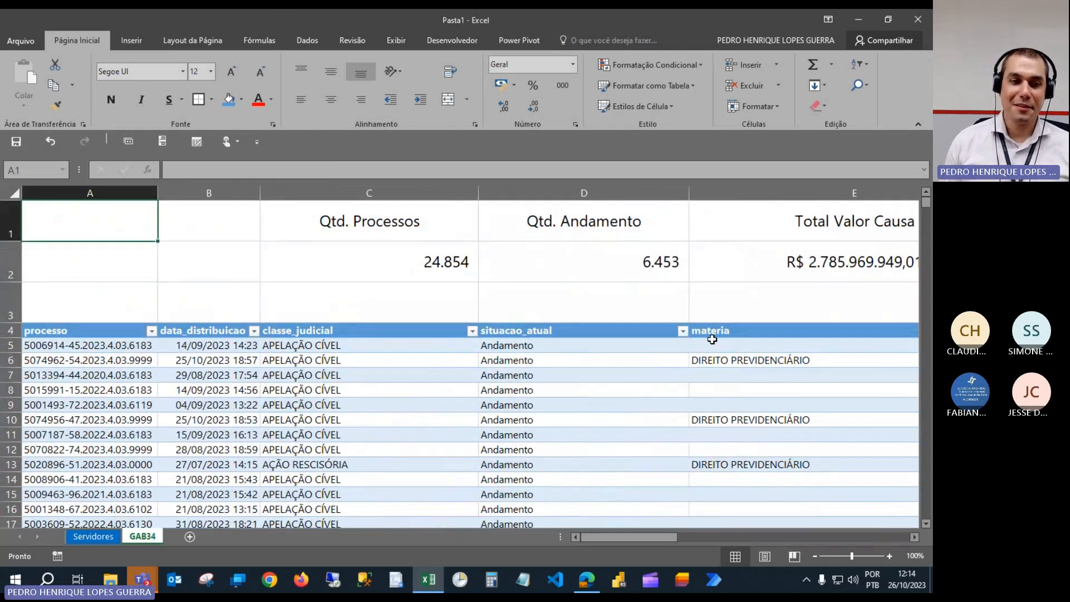
key(Down)
key(Up)
key(ctrl+Right)
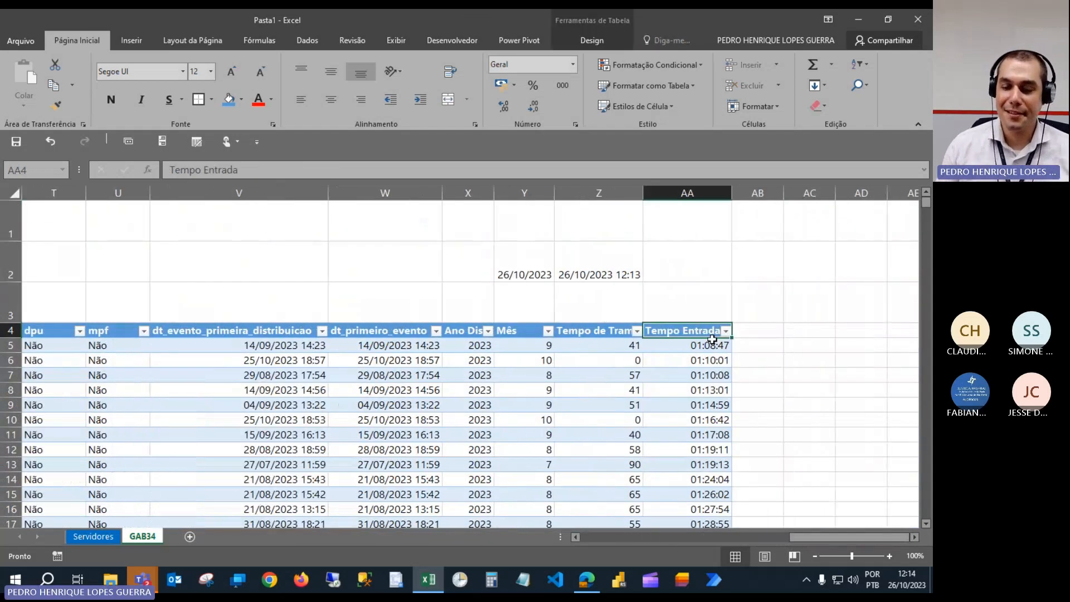
Sort the GAB34 table by Tempo Entrada from largest to smallest.
click(726, 331)
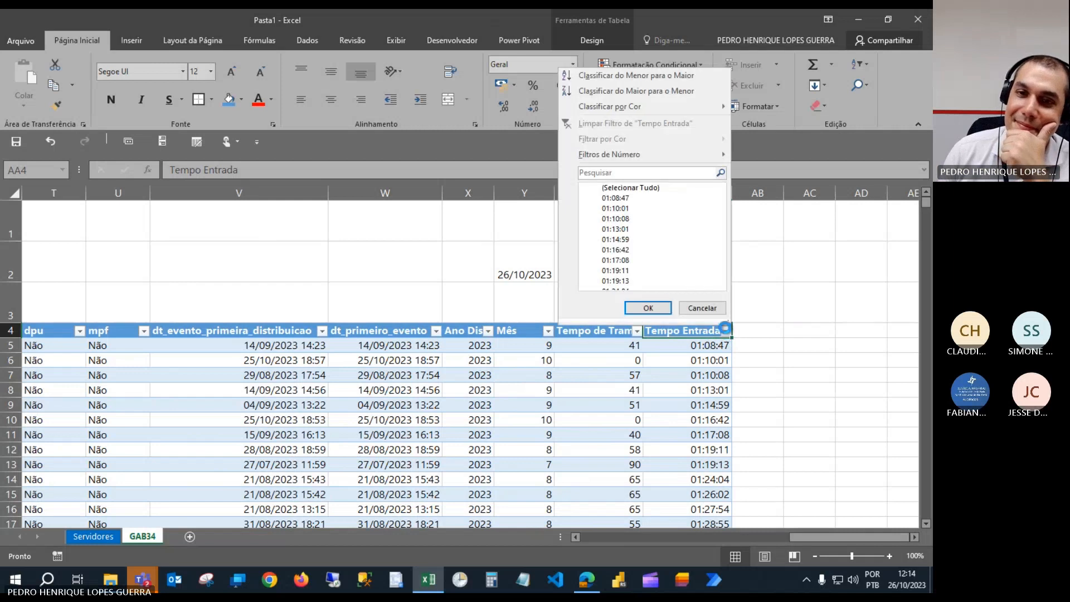
click(674, 91)
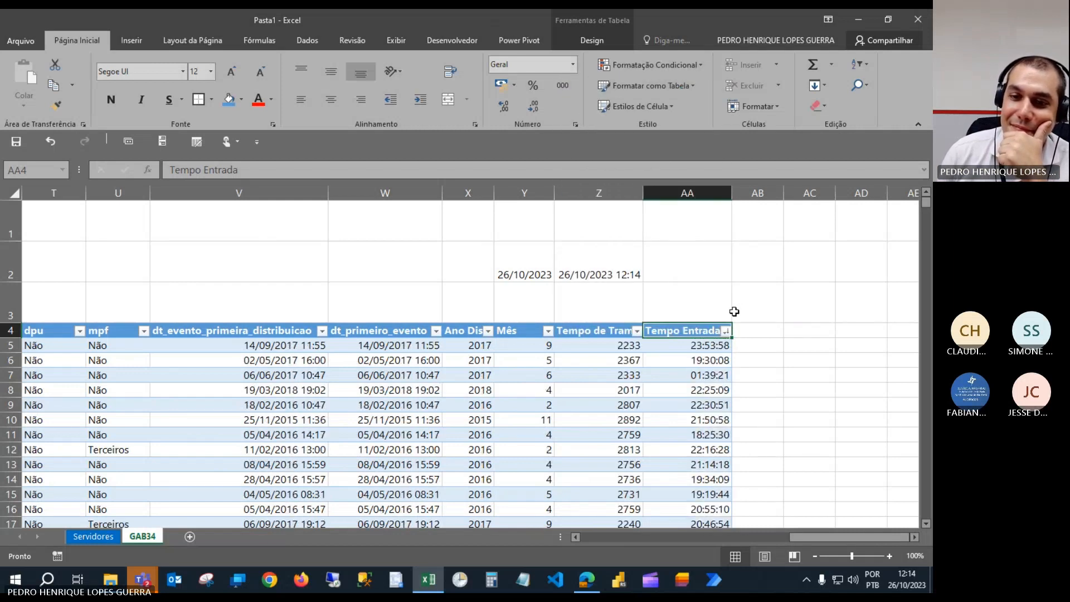
Check the data_entrada_tarefa date of the first record against its Tempo Entrada value in row 5.
click(710, 342)
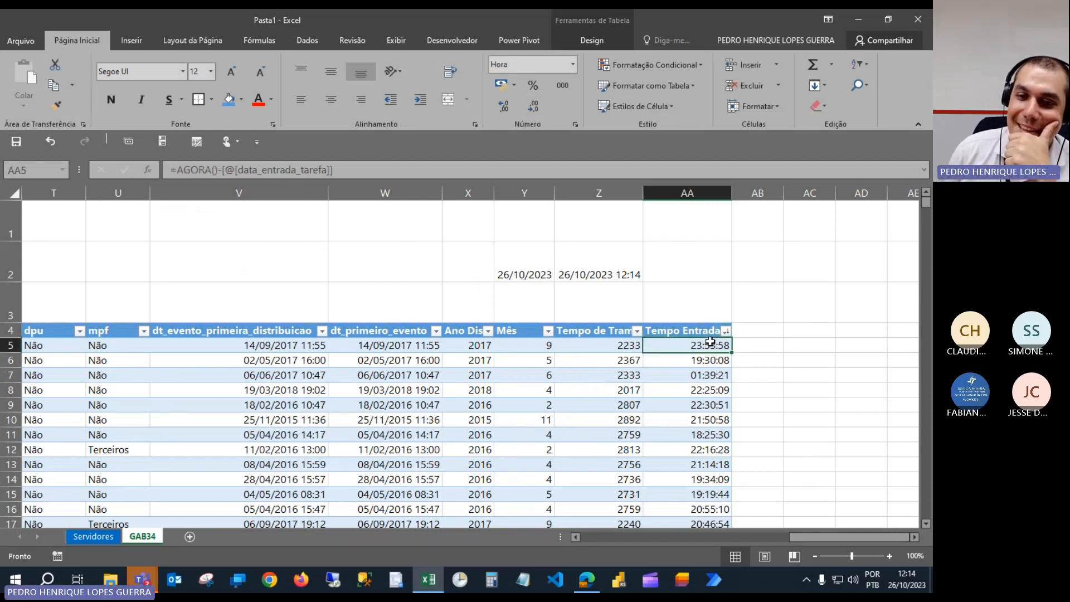
key(Left)
key(Left)
key(Left)
key(Left)
key(Left)
key(Left)
key(Left)
key(Left)
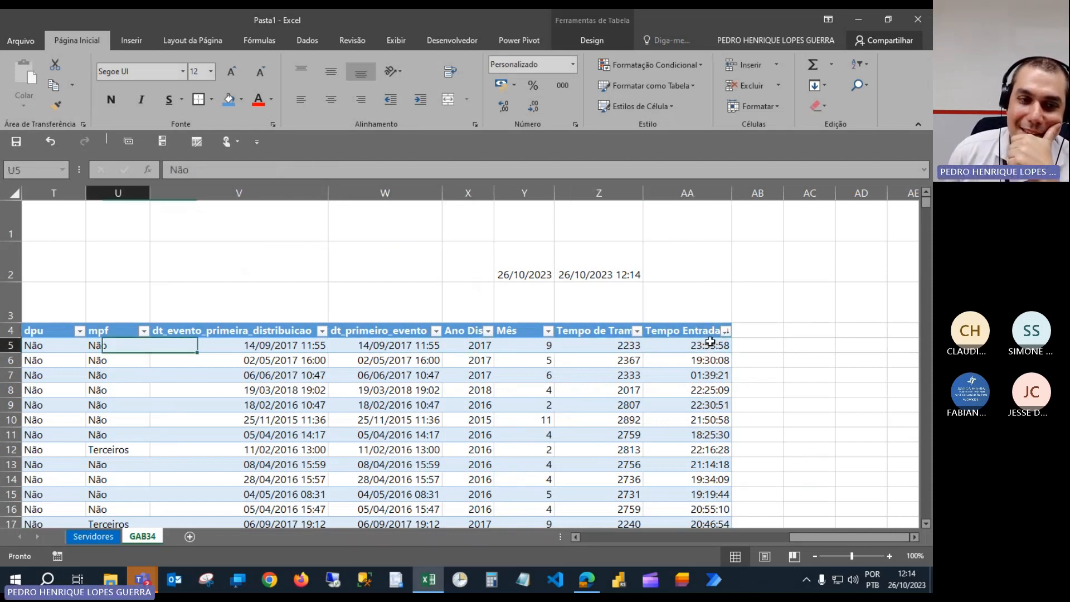
key(Left)
key(Left)
key(Left)
key(Right)
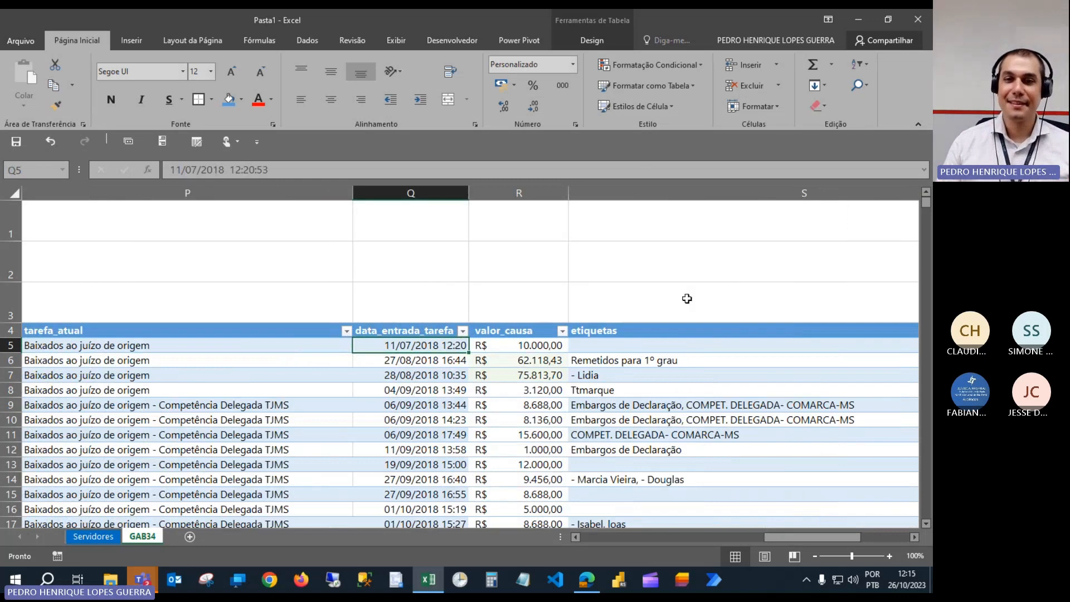
Hide columns S through W, from etiquetas to dt_primeiro_evento.
click(891, 200)
drag(891, 201, 428, 224)
right_click(419, 202)
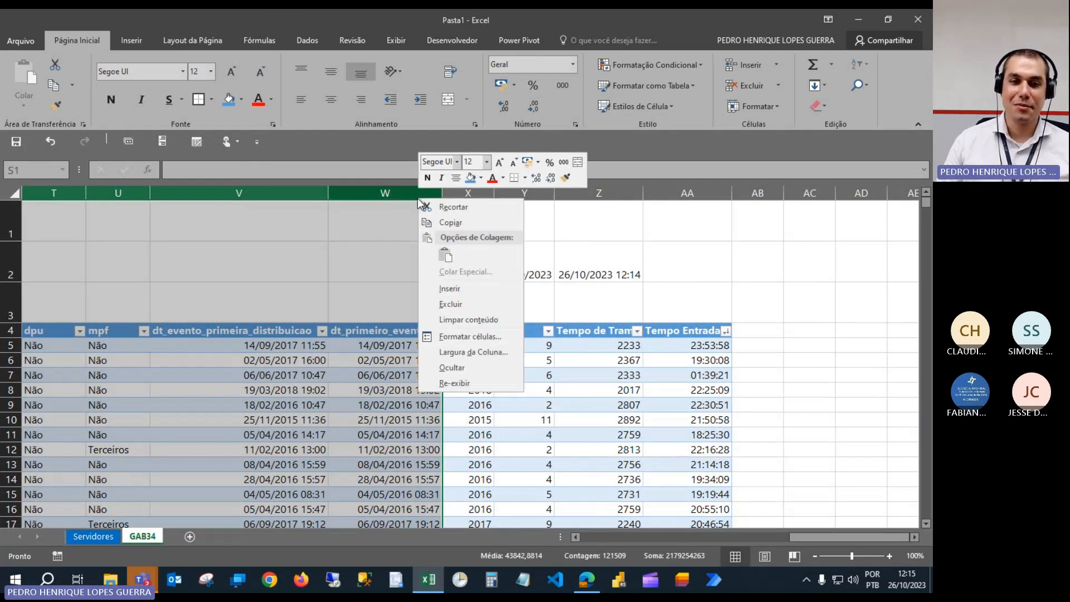
click(473, 369)
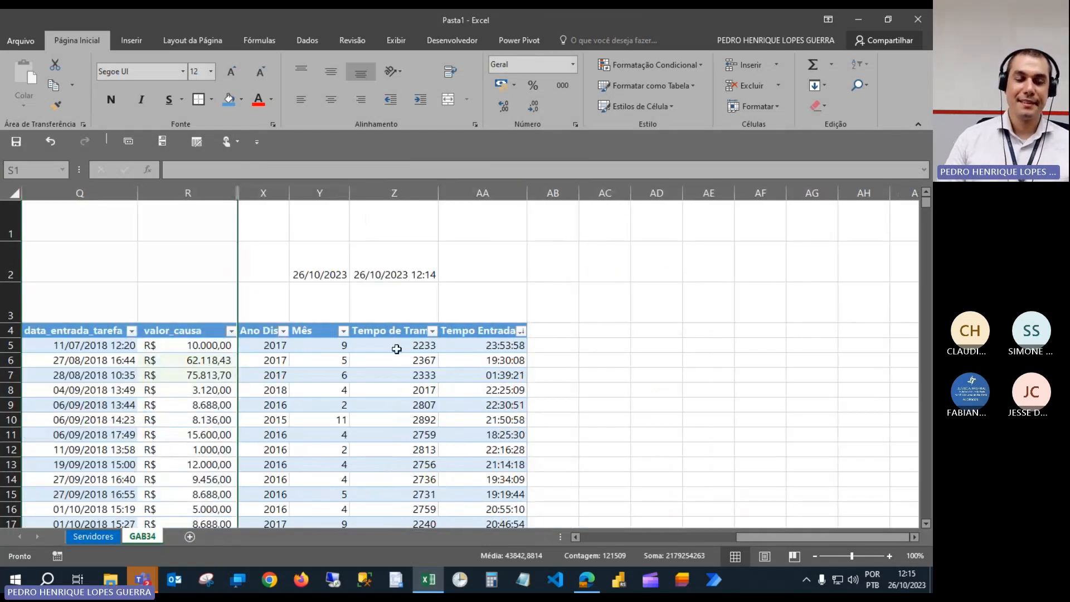
Reduce the sheet zoom to 85% and autofit column Z to its contents.
scroll(363, 348, left, 2)
scroll(357, 350, down, 1)
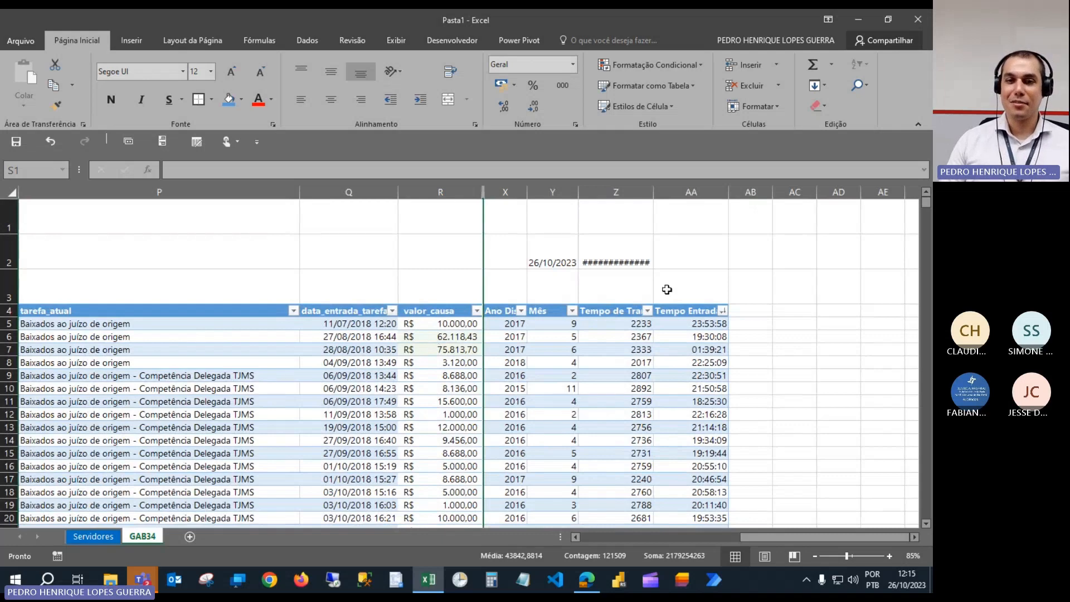
double_click(653, 192)
click(664, 261)
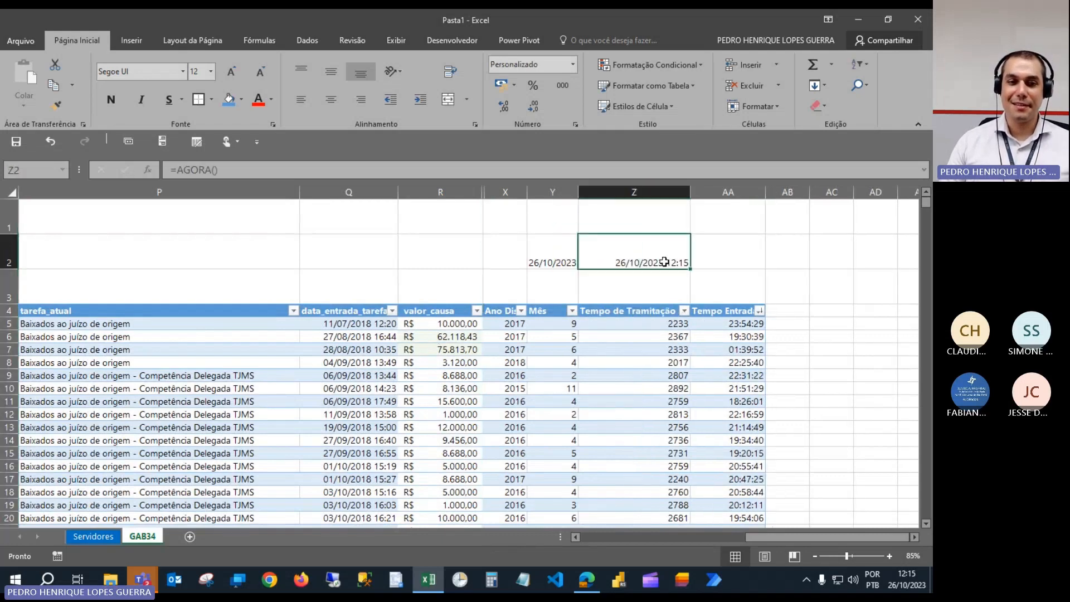
View the summary indicators at the start of the sheet and return to the Tempo Entrada header in AA4.
key(ctrl+Home)
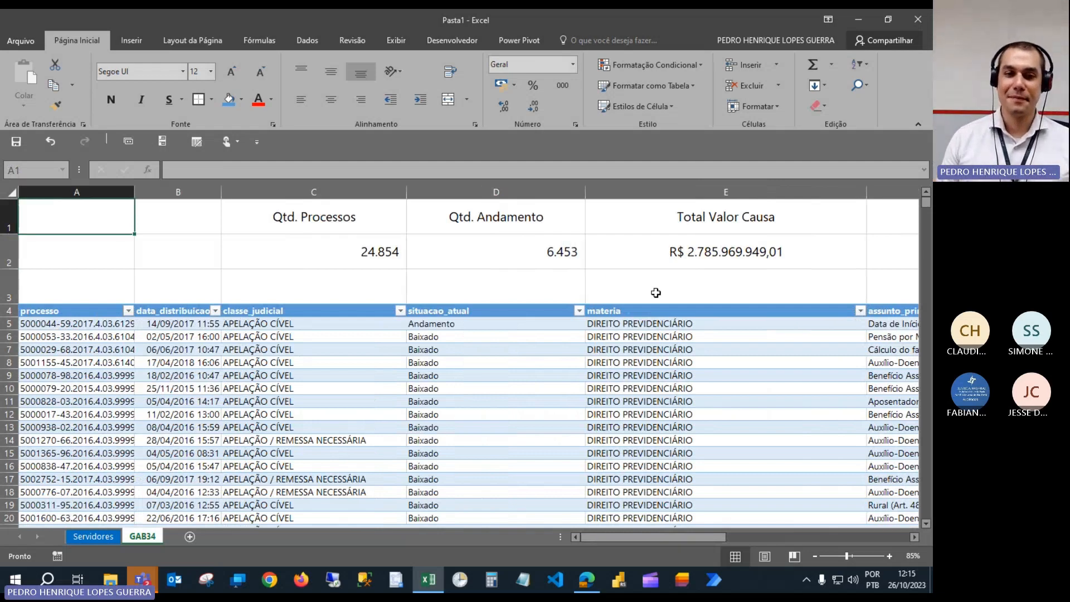
click(639, 313)
key(ctrl+Right)
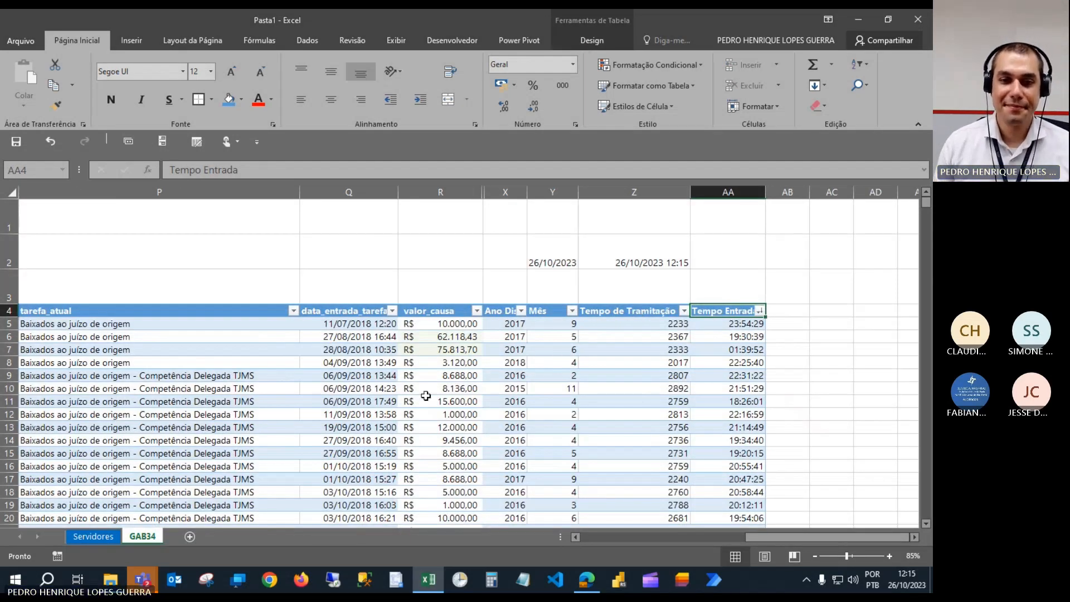
Examine the valor_causa amounts and Tempo Entrada times down the table to about row 245.
scroll(471, 346, down, 20)
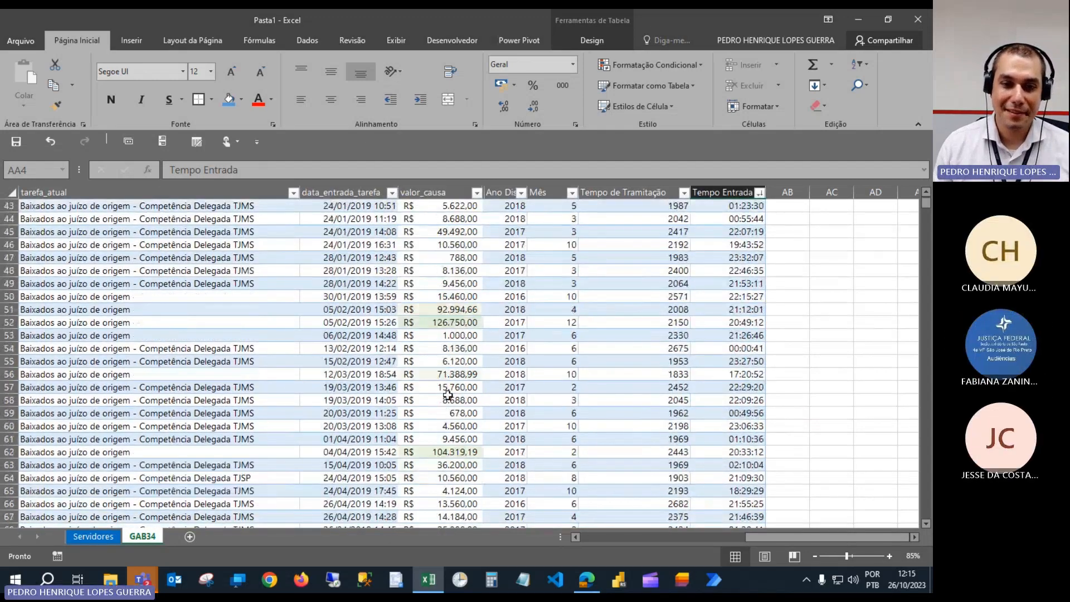
scroll(448, 395, down, 20)
click(449, 395)
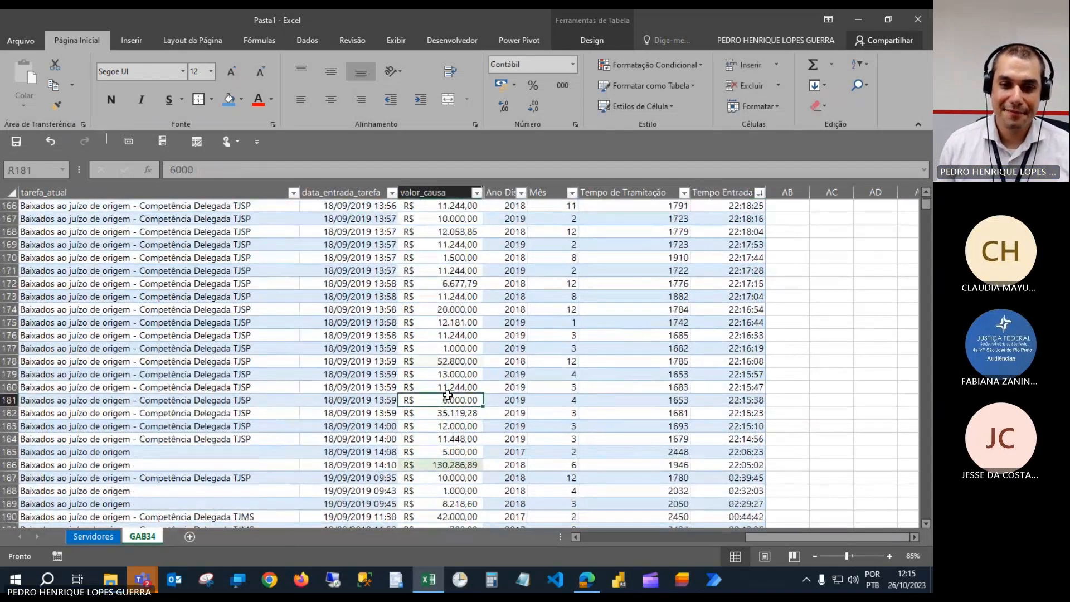
scroll(448, 395, up, 3)
scroll(448, 395, down, 3)
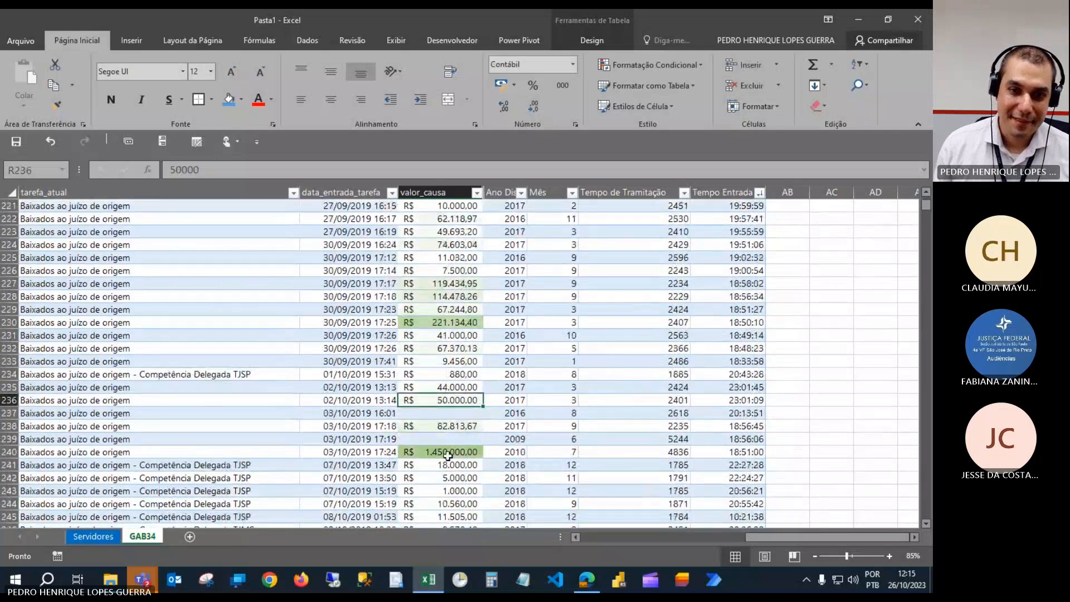
click(448, 456)
scroll(448, 455, up, 3)
click(440, 310)
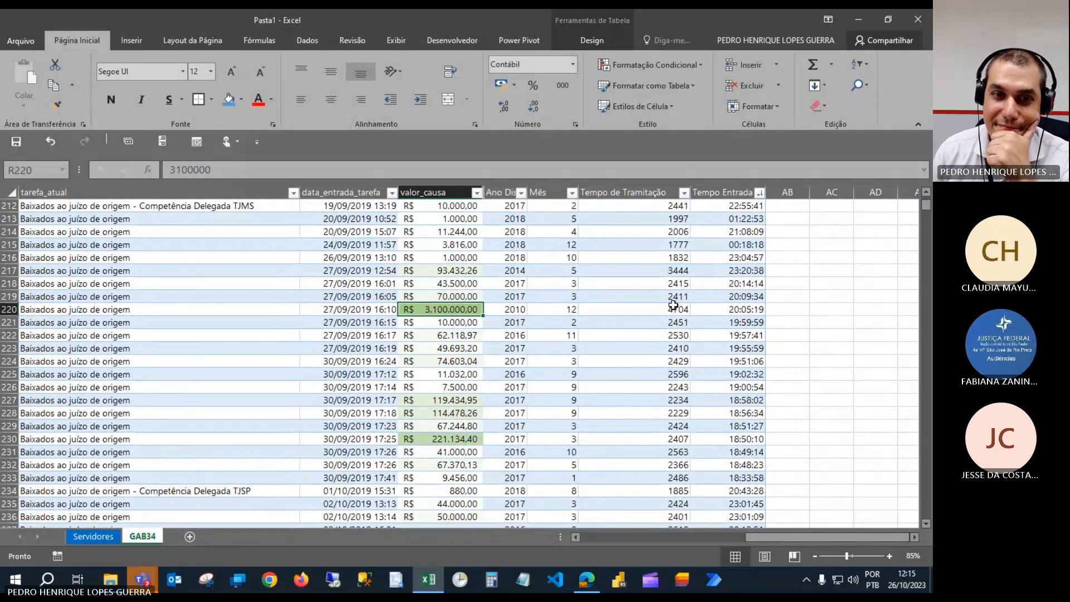
scroll(674, 305, up, 8)
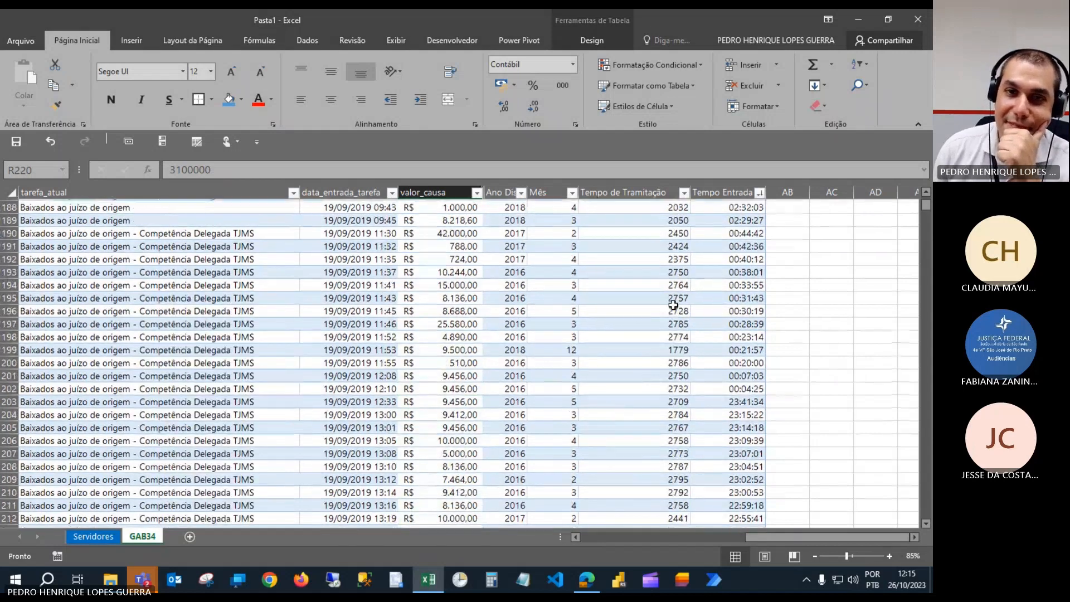
scroll(673, 305, up, 5)
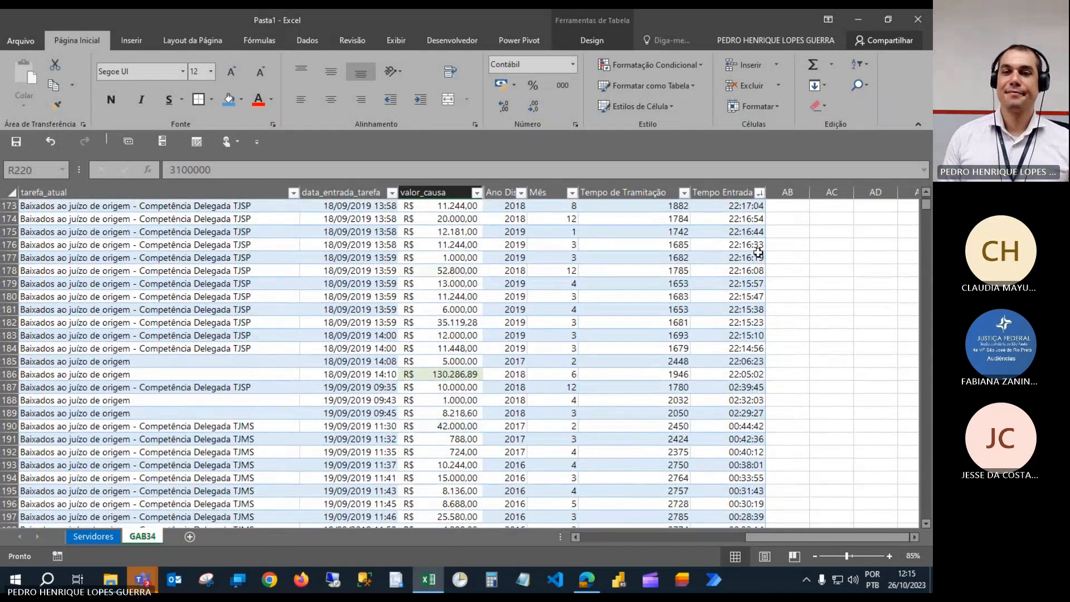
Apply the Número format to all Tempo Entrada values from AA5 down.
key(ctrl+Up)
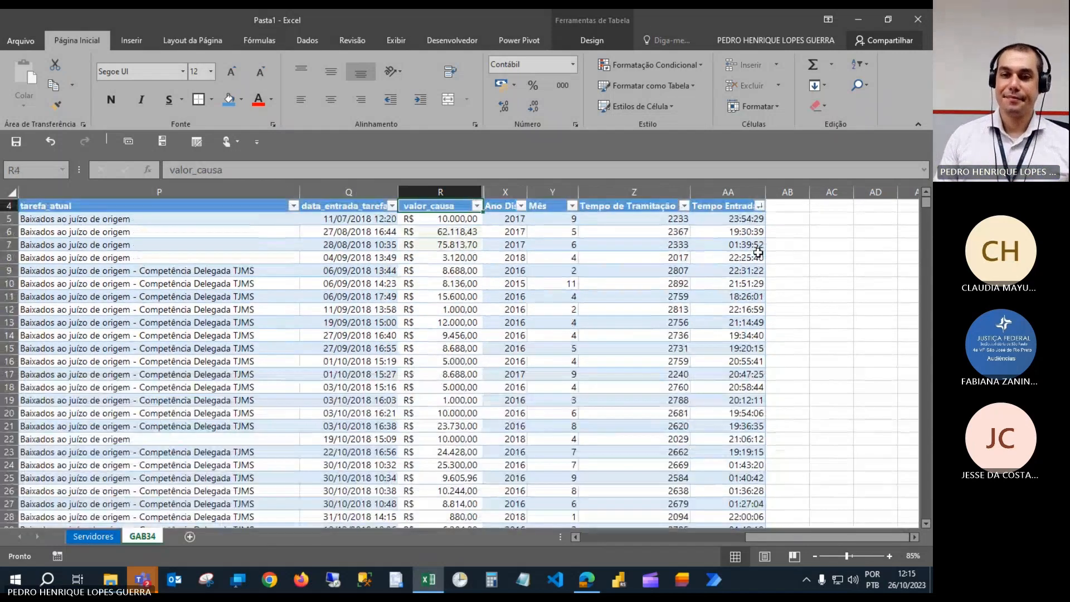
click(751, 219)
key(ctrl+shift+Down)
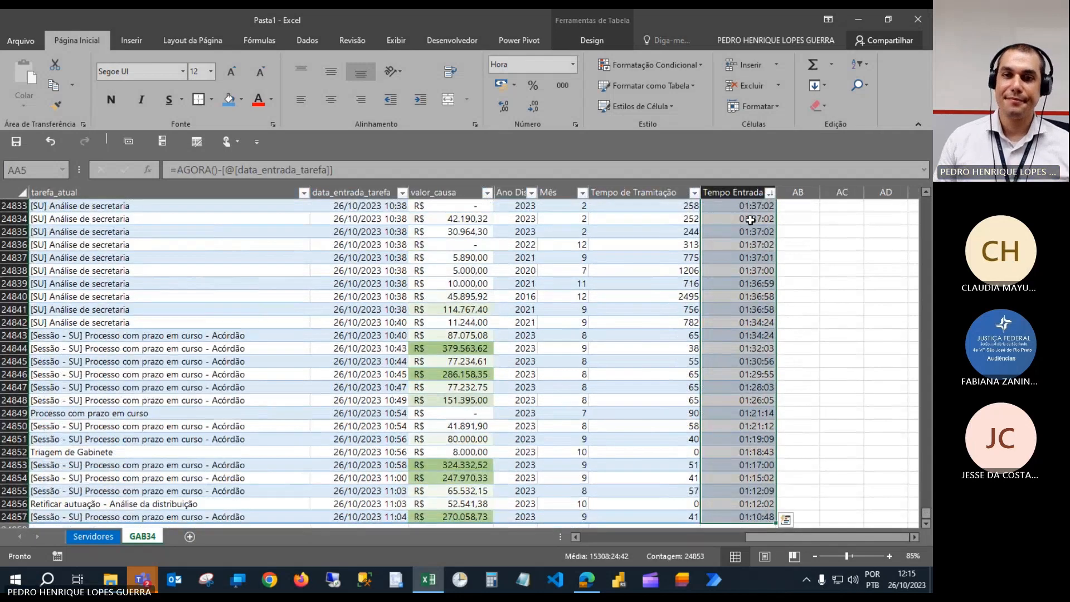
click(571, 66)
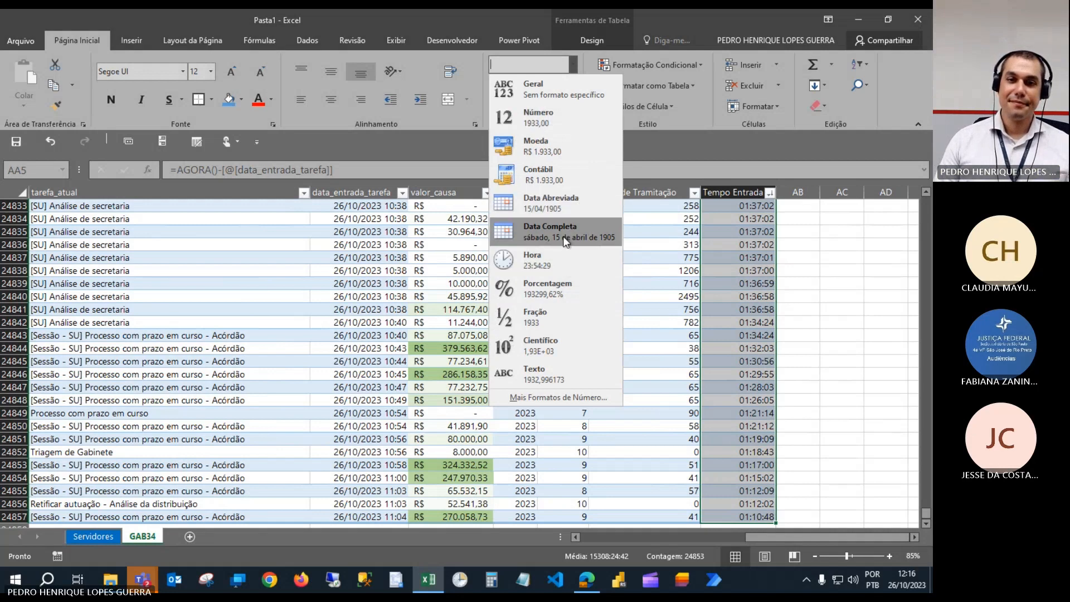
click(581, 123)
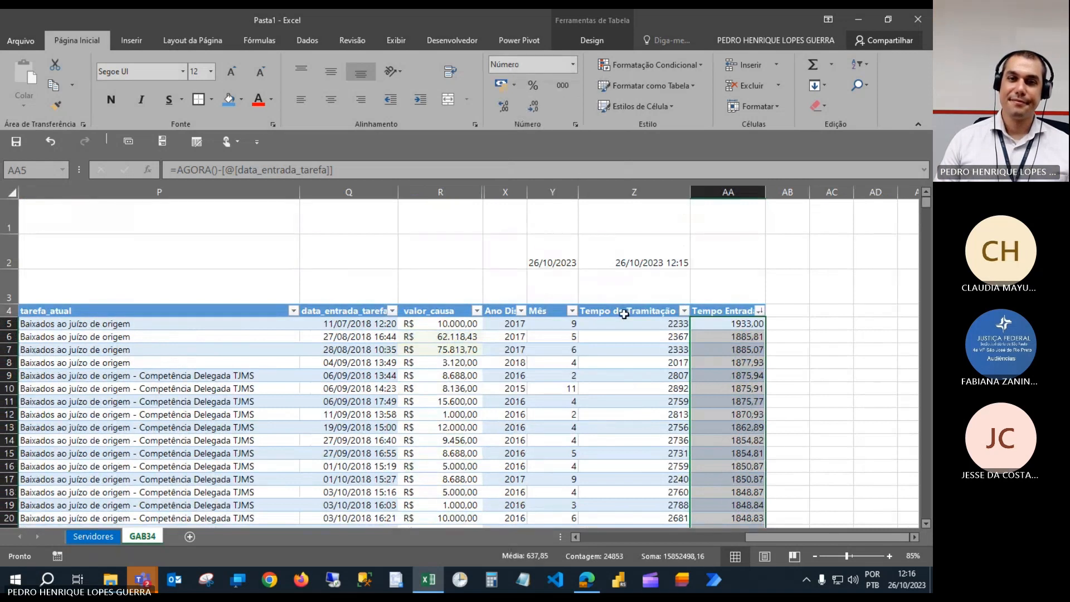
Review the Tempo Entrada values shown as numbers in the first rows of the table.
click(720, 325)
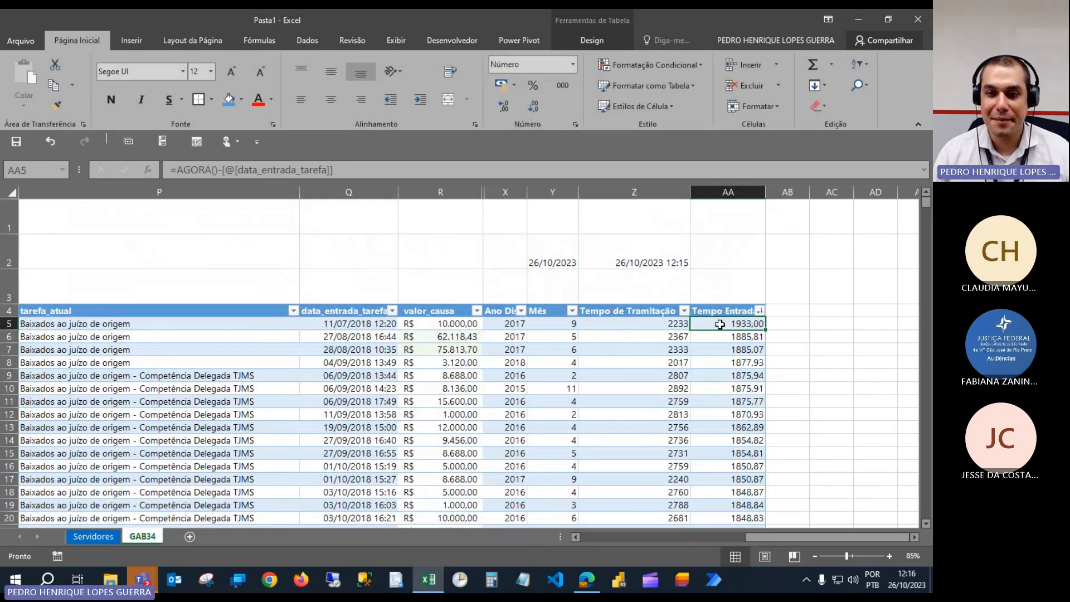
scroll(721, 324, down, 1)
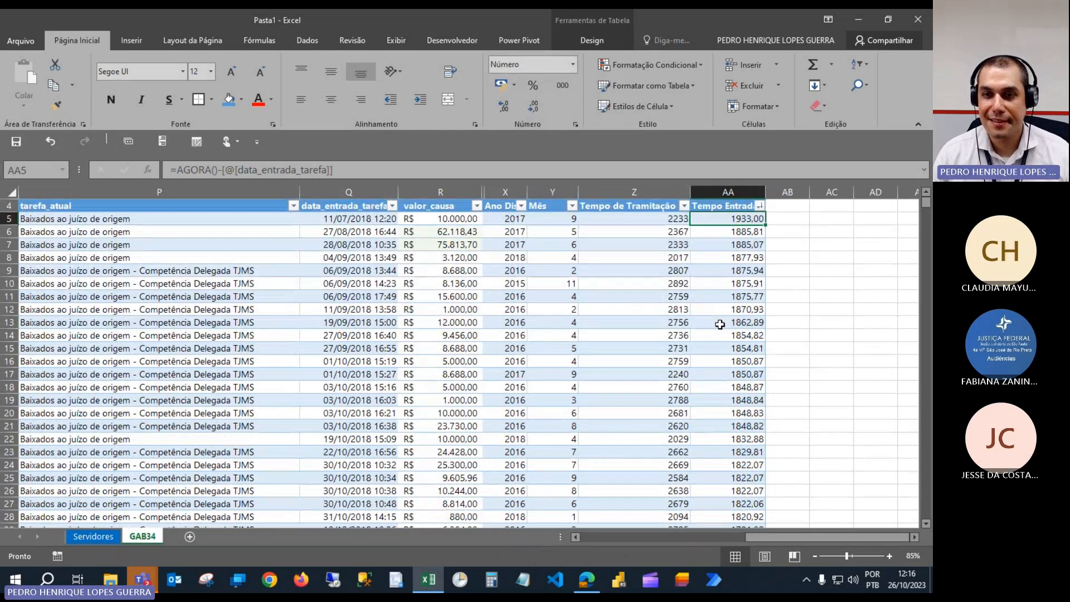
click(750, 232)
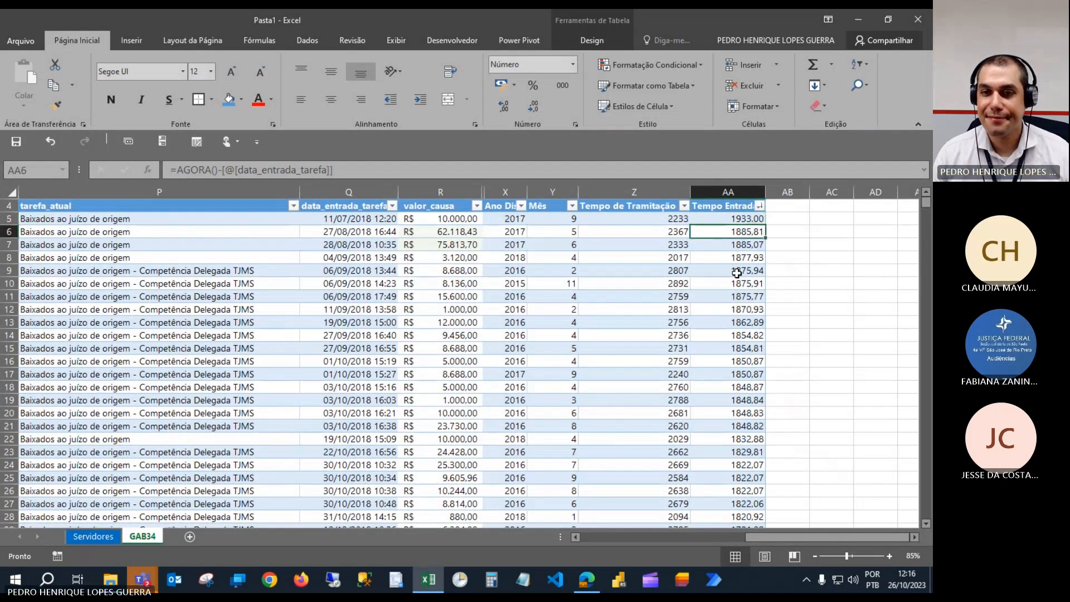
scroll(737, 273, down, 7)
scroll(737, 273, up, 8)
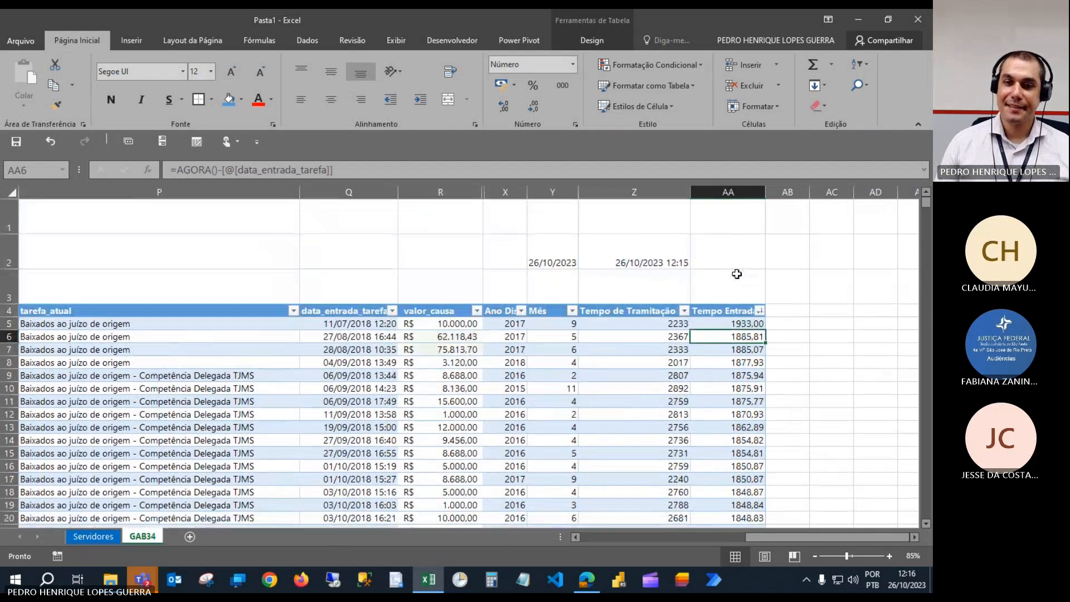
Increase the decimals of all Tempo Entrada values to six places.
click(729, 324)
key(ctrl+shift+Down)
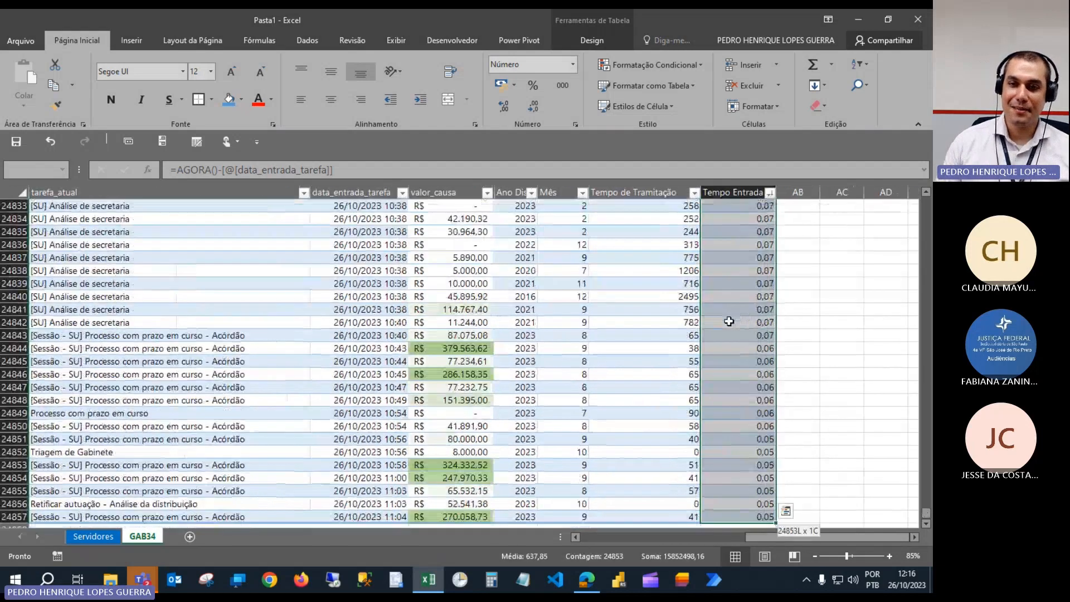
click(504, 106)
click(503, 105)
click(504, 106)
click(503, 106)
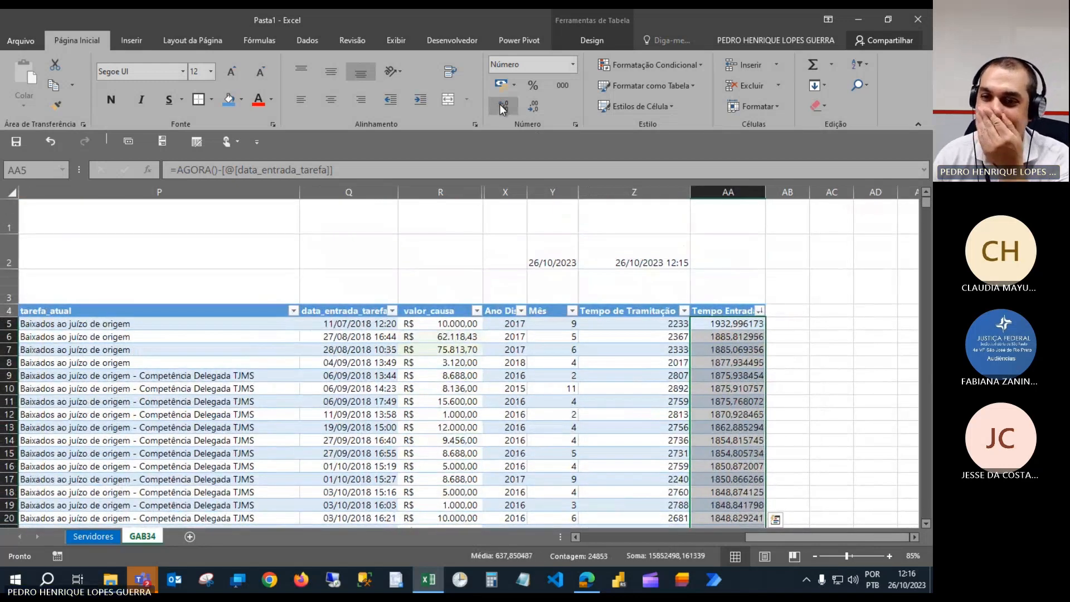
key(BackSpace)
key(Escape)
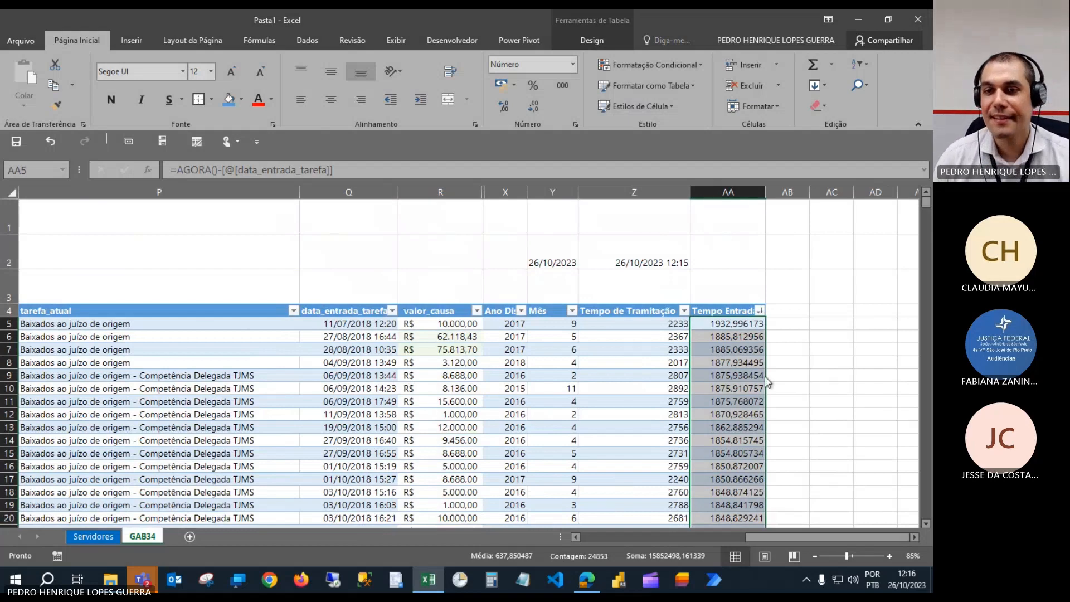
Open the cell formatting settings for all Tempo Entrada values from AA5 down to the table's end.
click(727, 313)
click(730, 328)
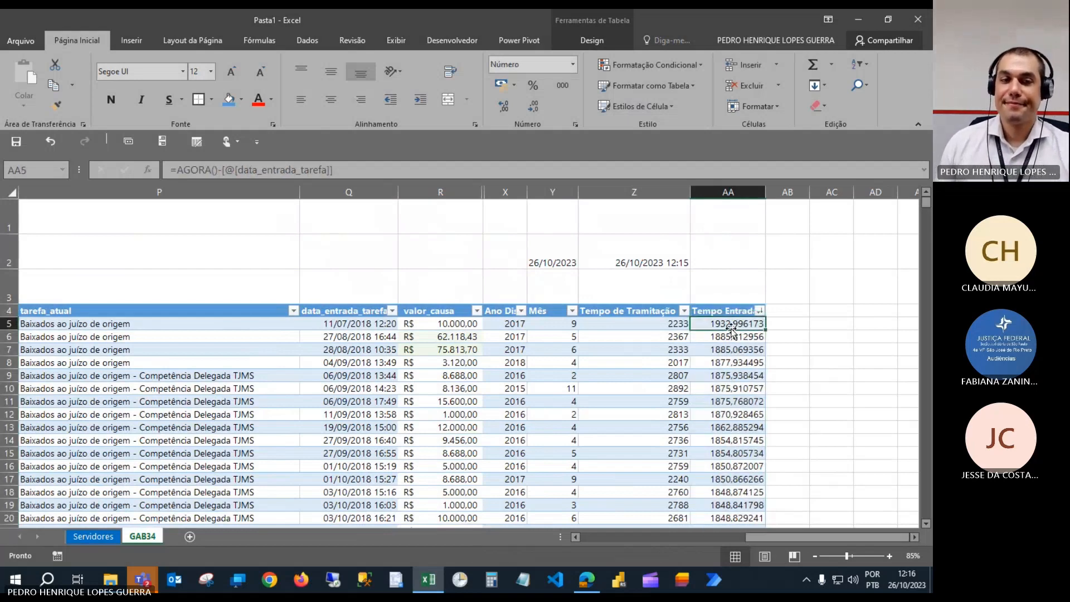
key(ctrl+shift+Down)
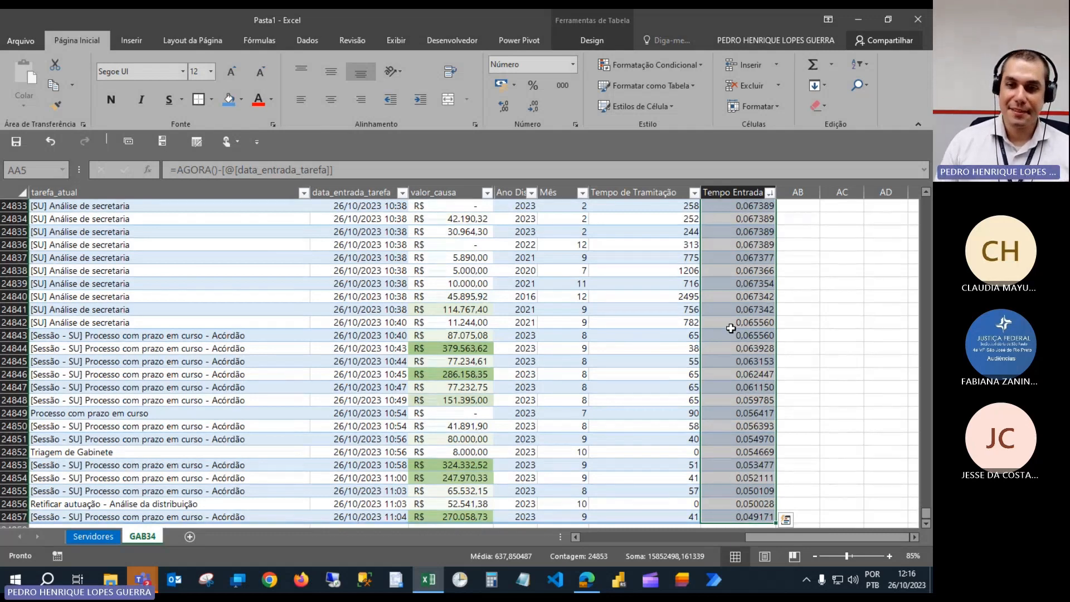
right_click(730, 328)
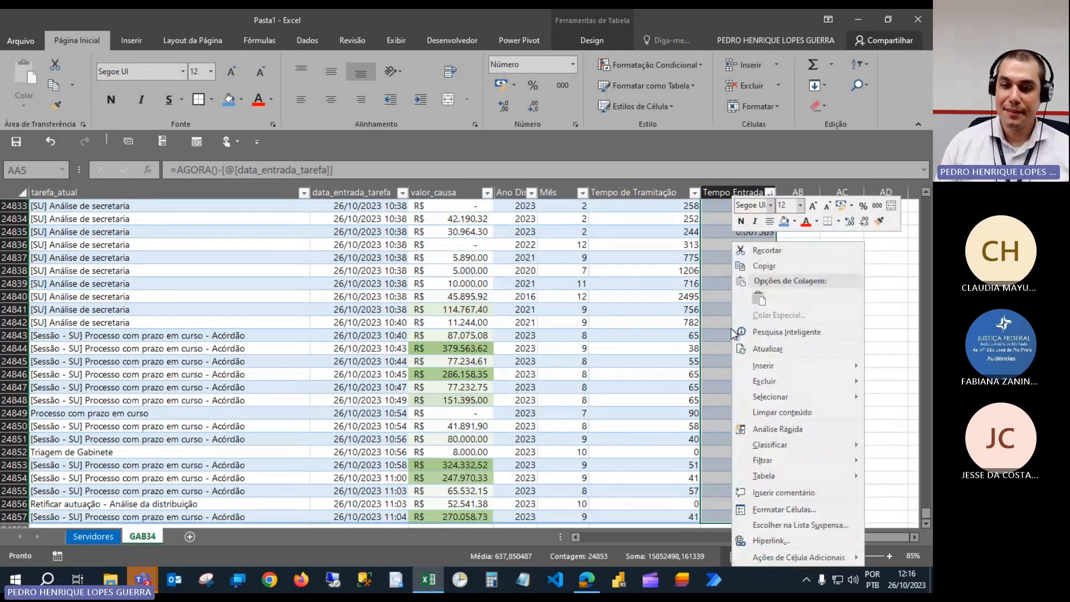
click(779, 507)
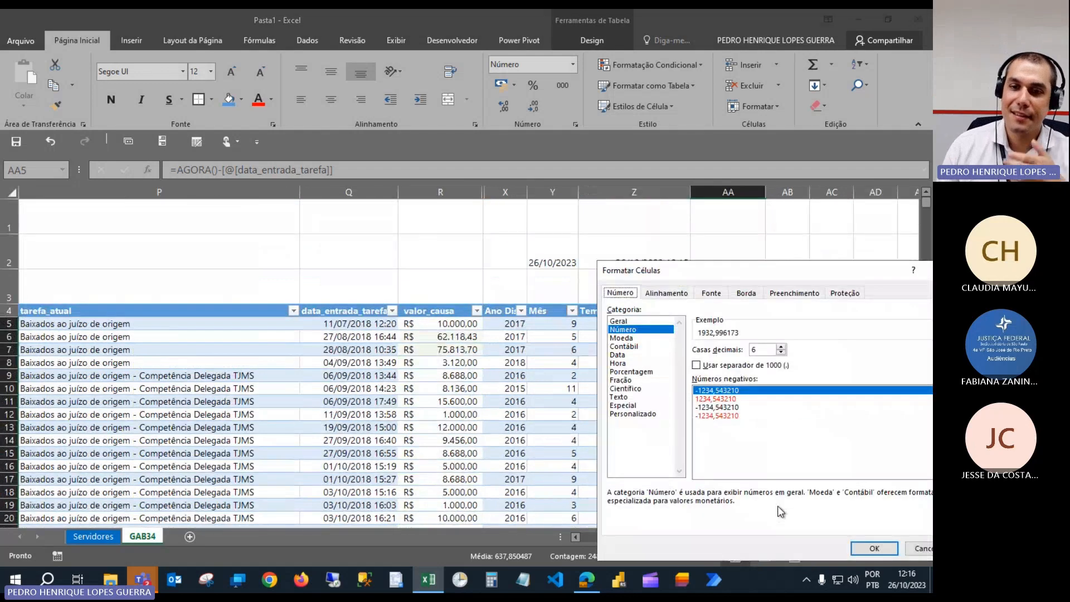
drag(713, 269, 354, 194)
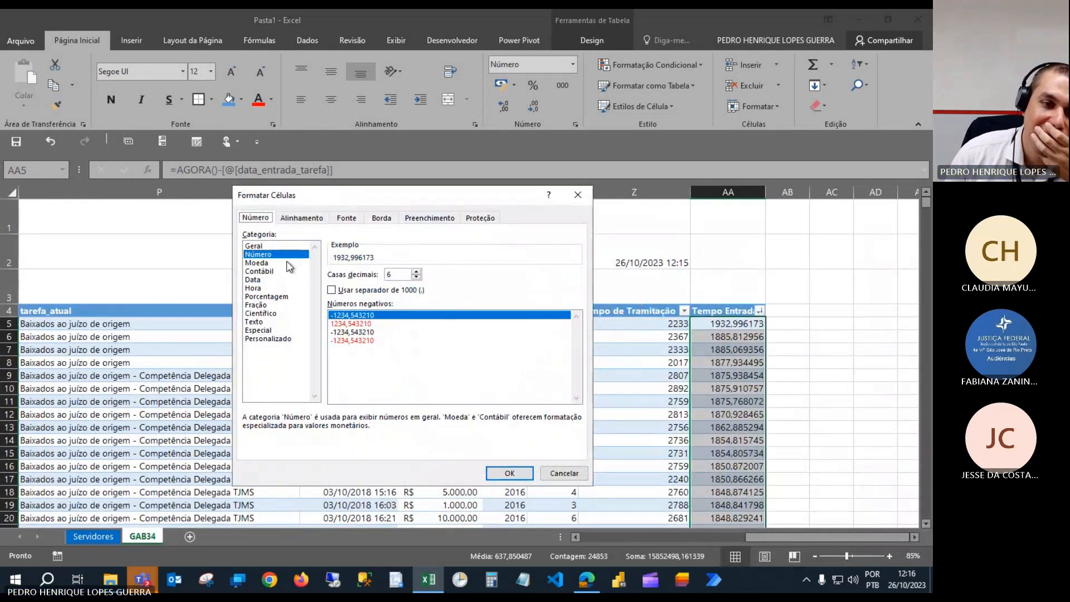
Examine the Data, Hora, Especial and Personalizado format options for a suitable way to display the Tempo Entrada values.
click(264, 279)
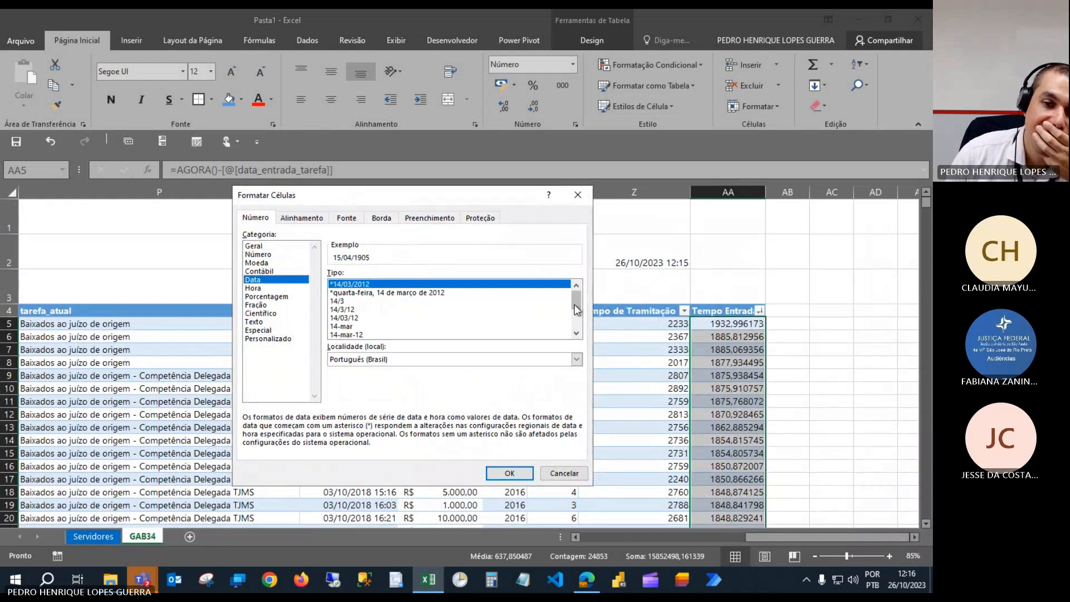
drag(576, 310, 576, 325)
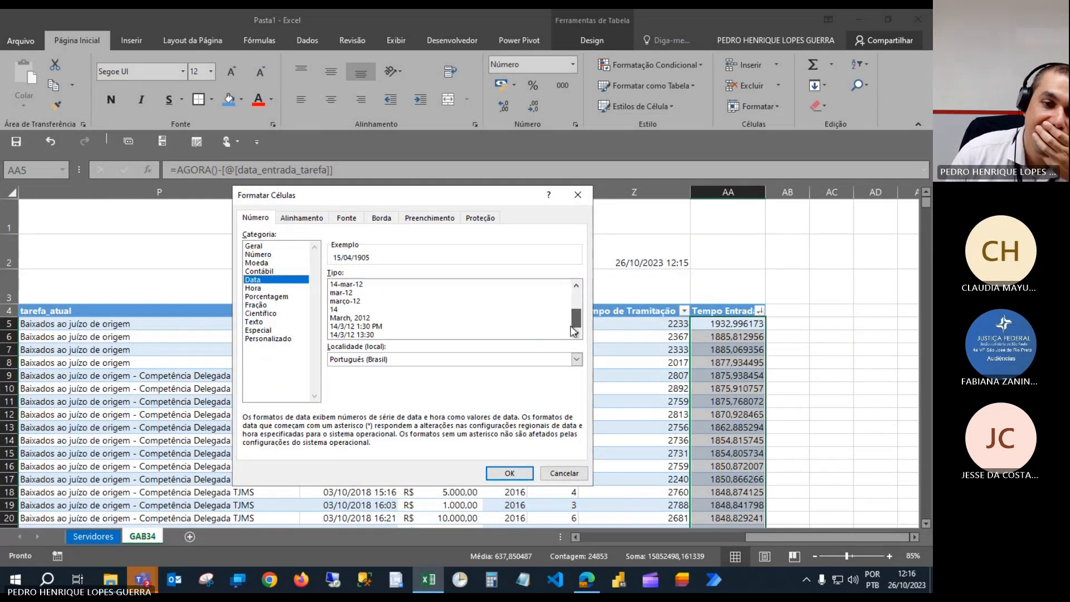
click(272, 288)
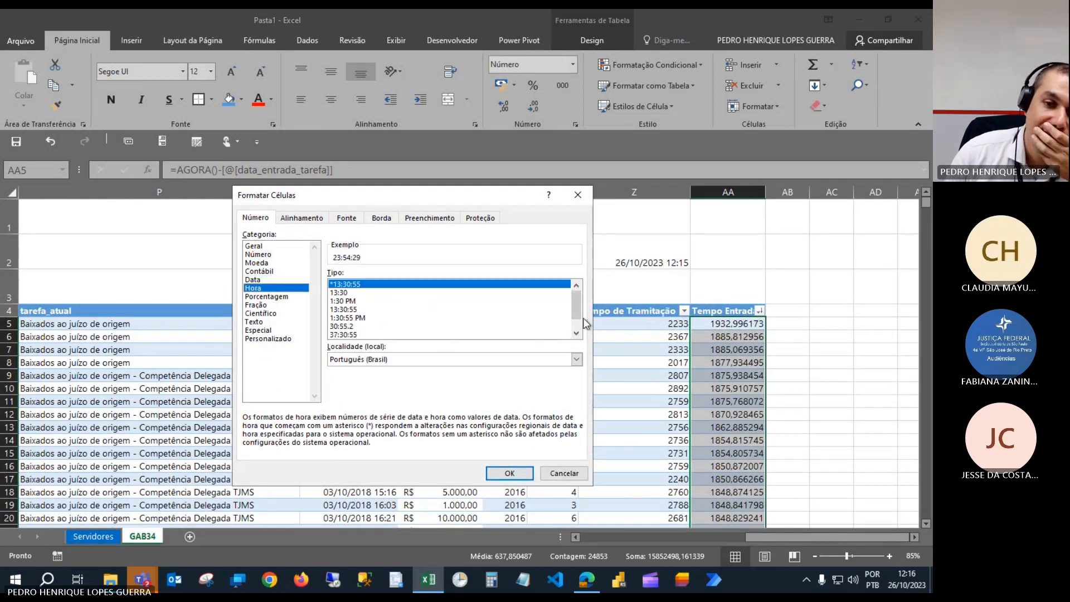
scroll(573, 310, down, 2)
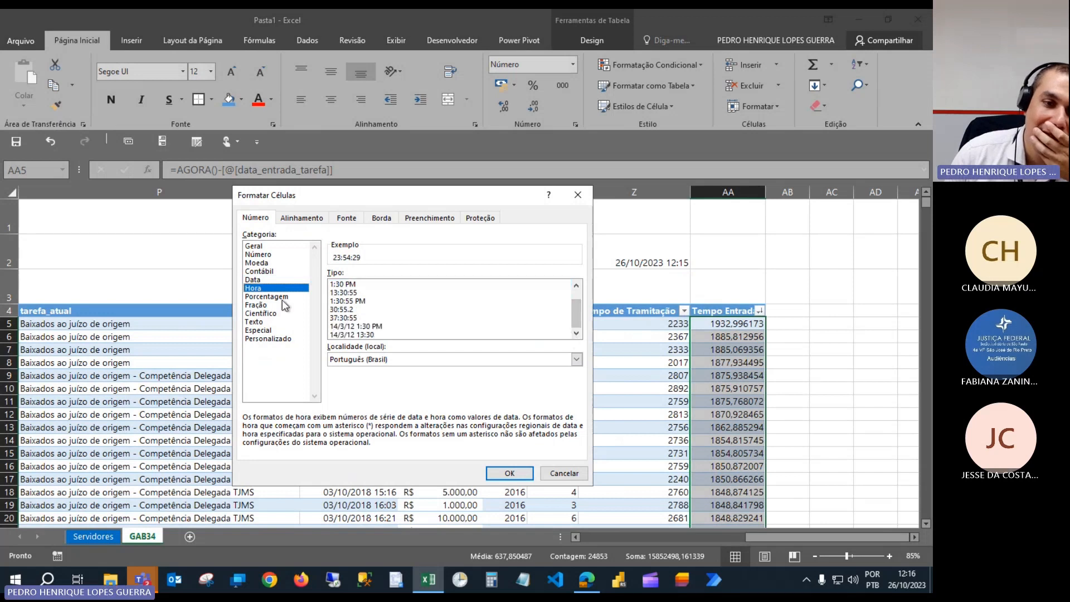
click(276, 331)
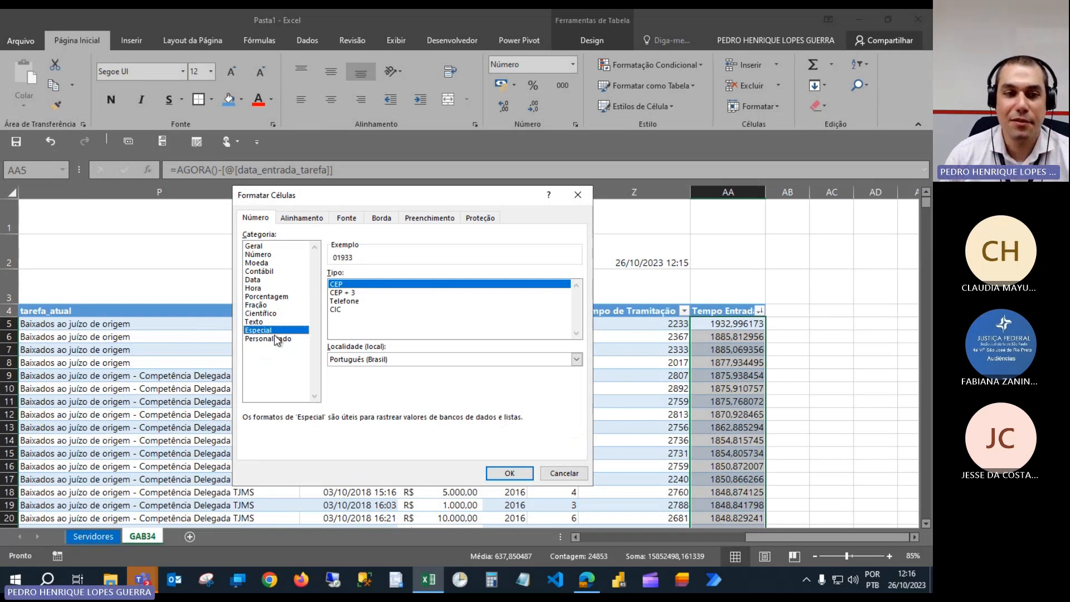
click(274, 339)
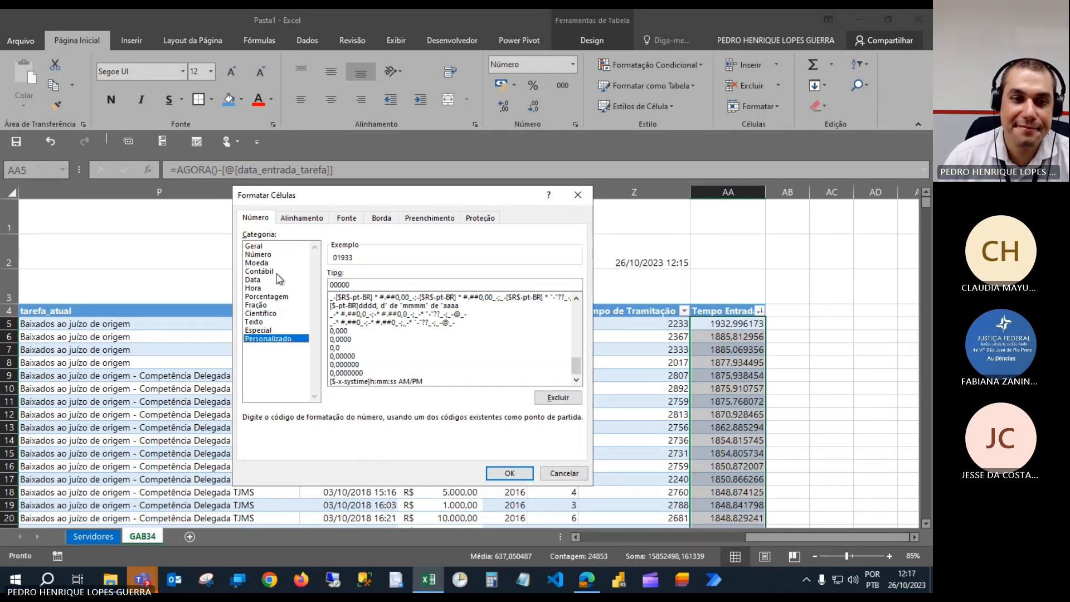
Compare the Número, Moeda, Contábil, Data and Geral formats against the sample Tempo Entrada value.
click(278, 256)
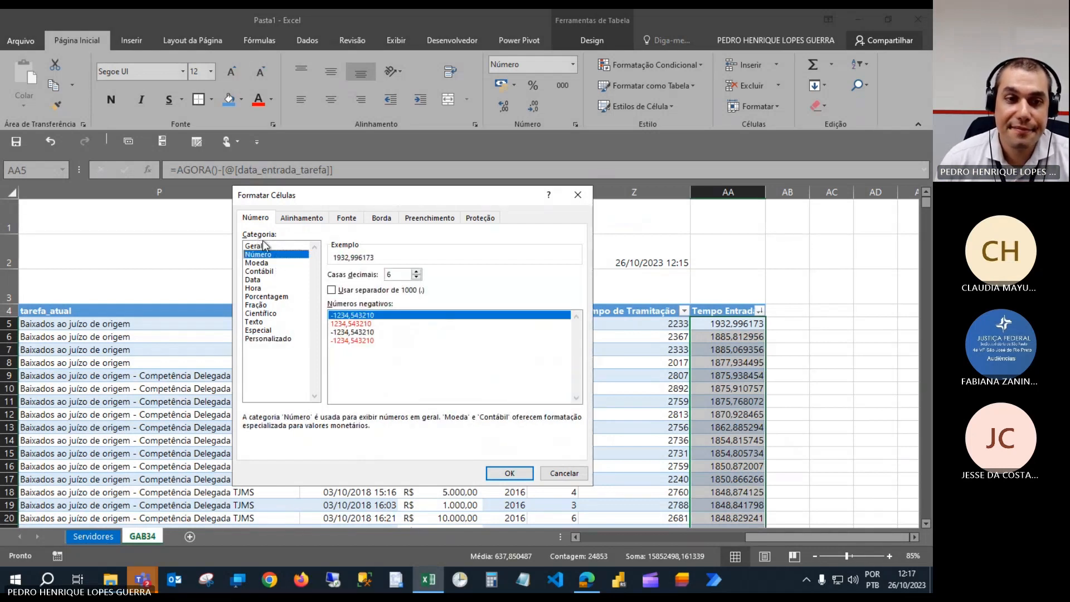
click(270, 263)
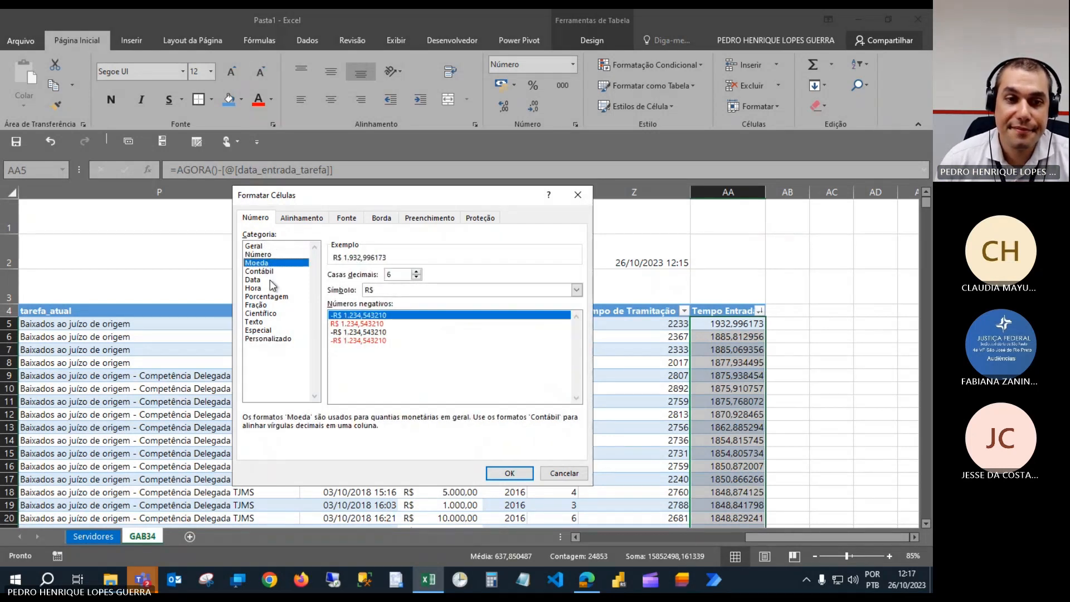
click(272, 273)
click(273, 280)
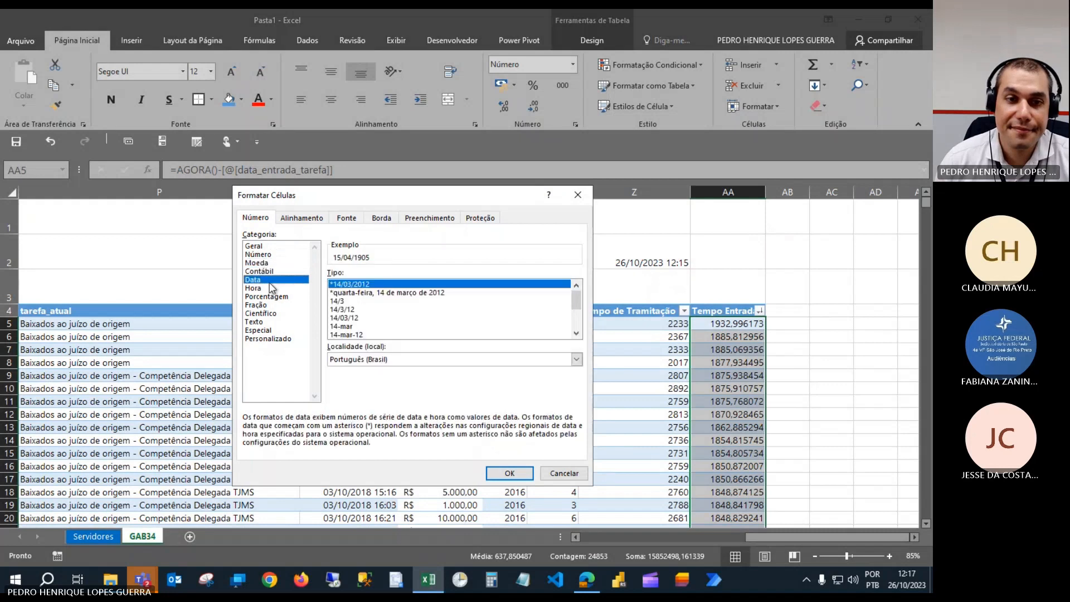
scroll(573, 333, down, 2)
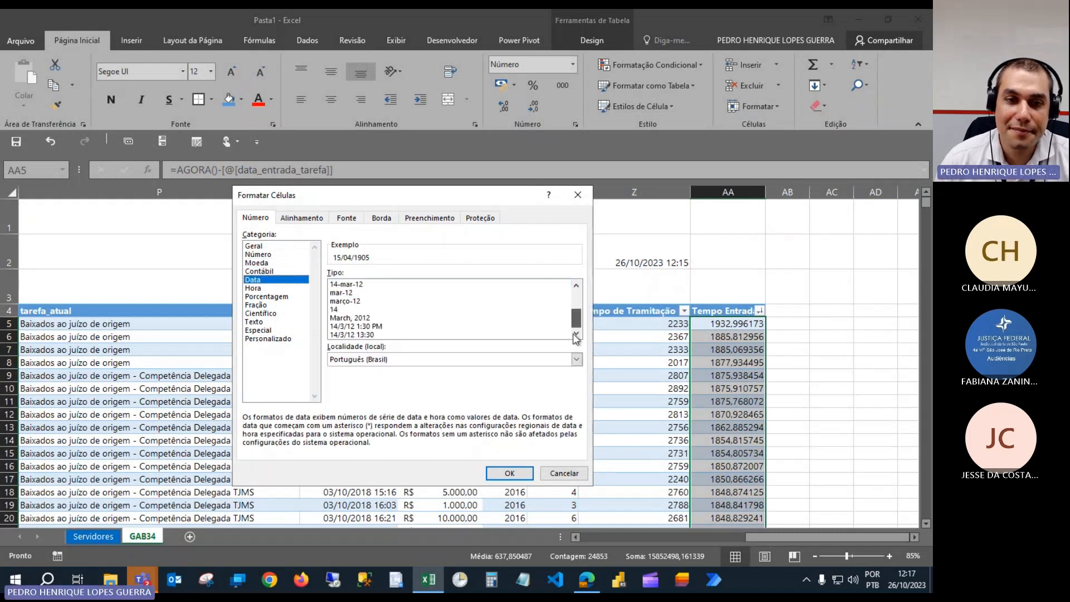
click(272, 272)
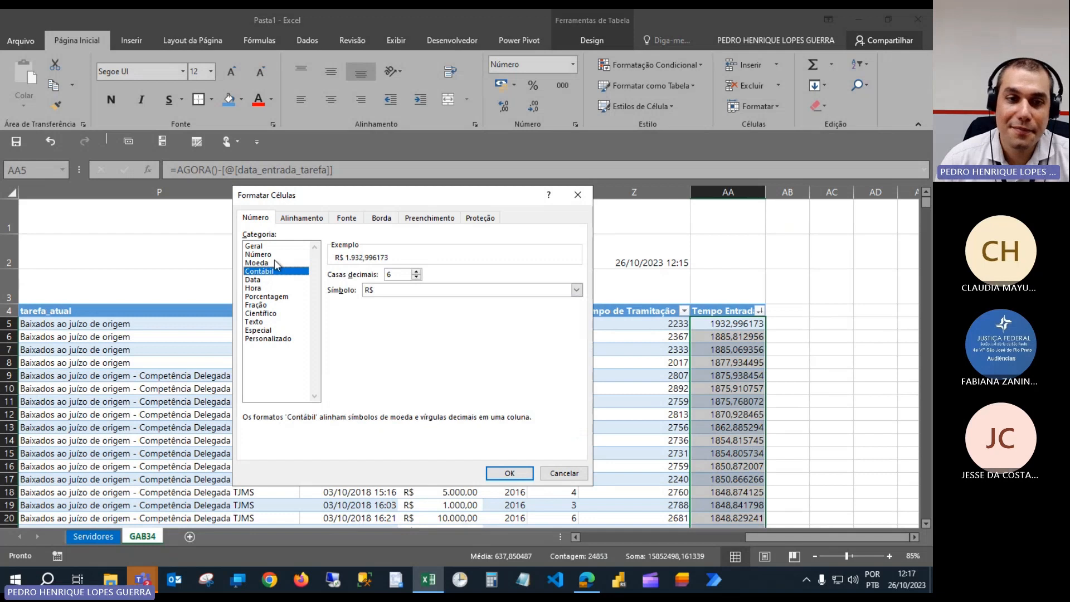
click(274, 262)
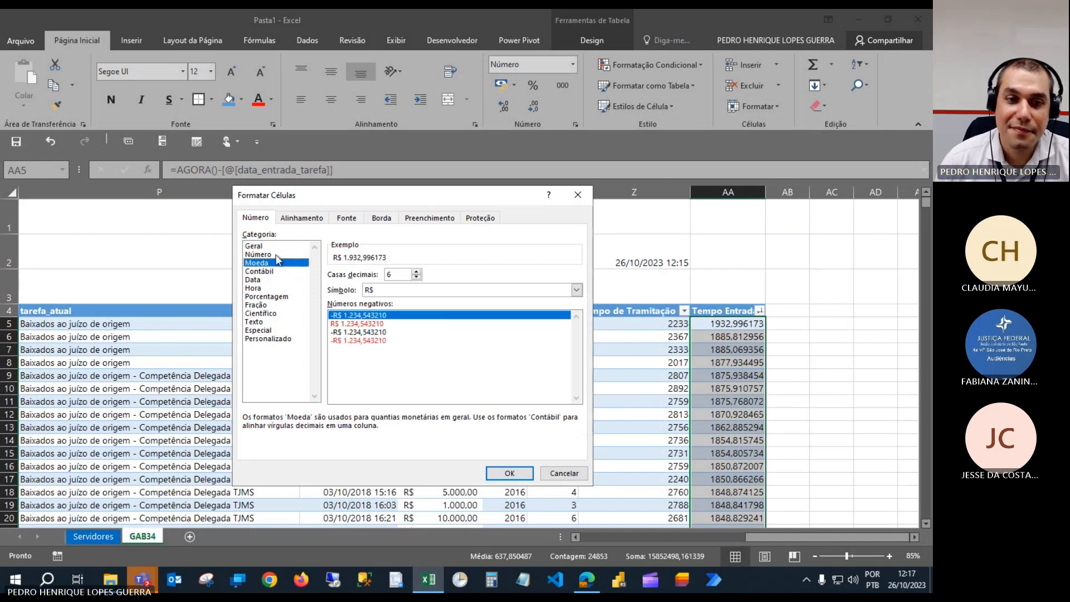
click(276, 254)
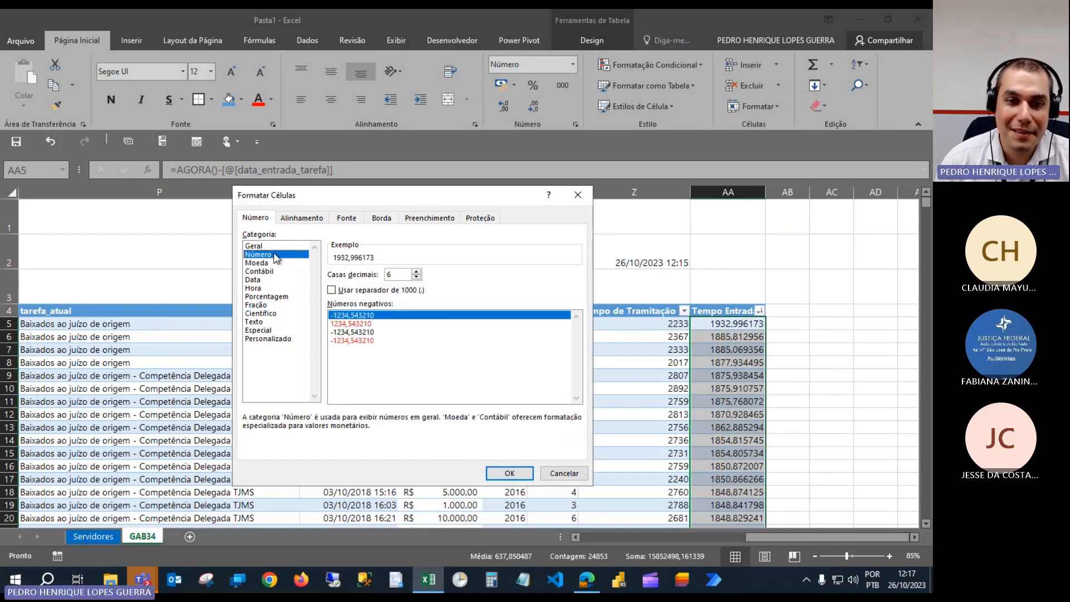
click(271, 246)
Examine the Personalizado format codes for one that suits elapsed days and time in Tempo Entrada.
click(269, 339)
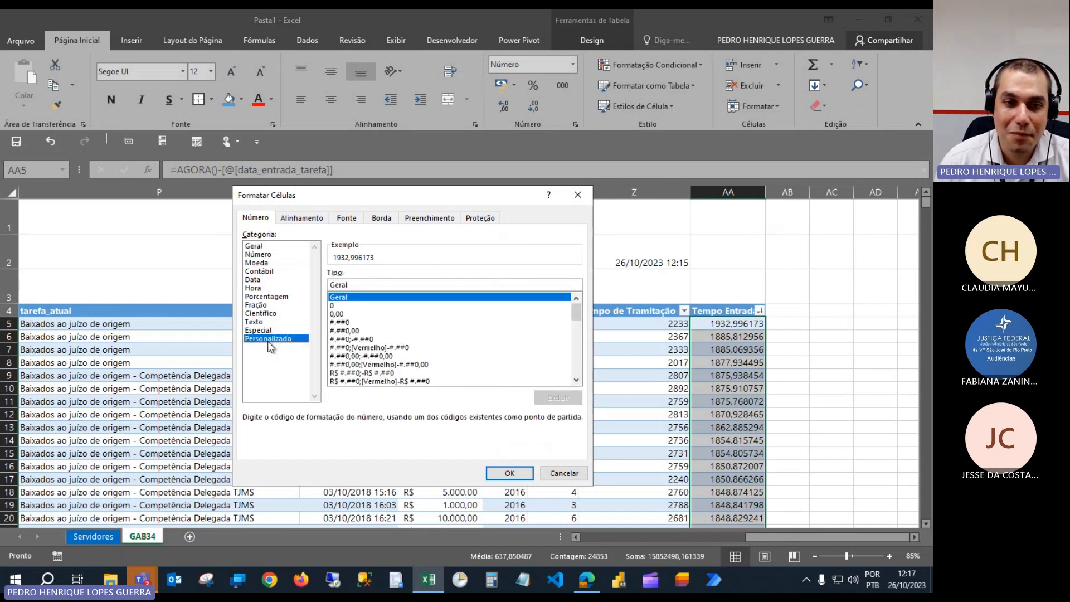
drag(577, 313, 574, 345)
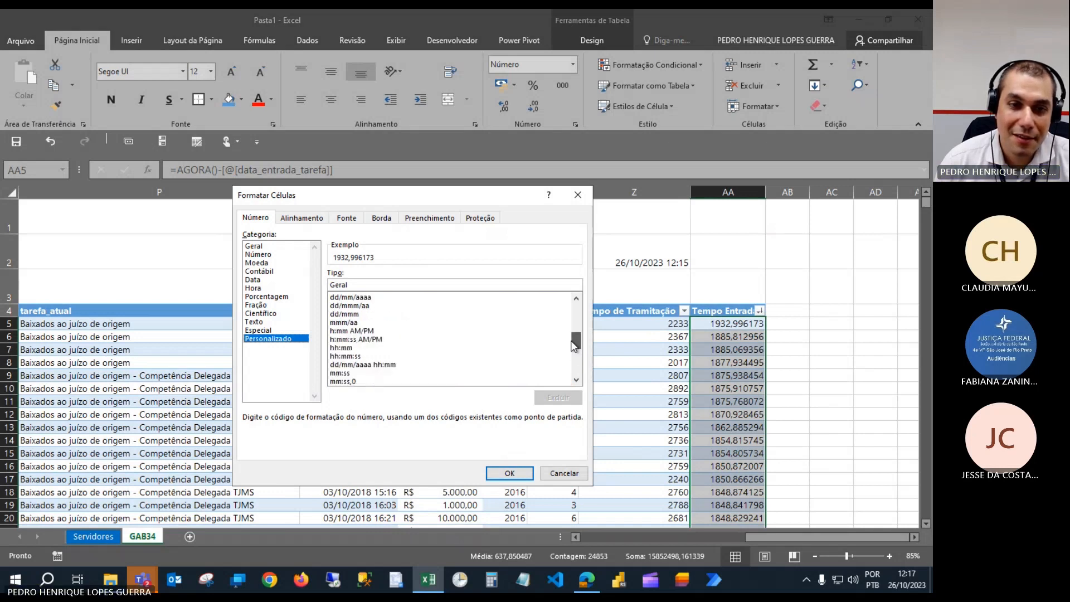
drag(572, 342, 574, 338)
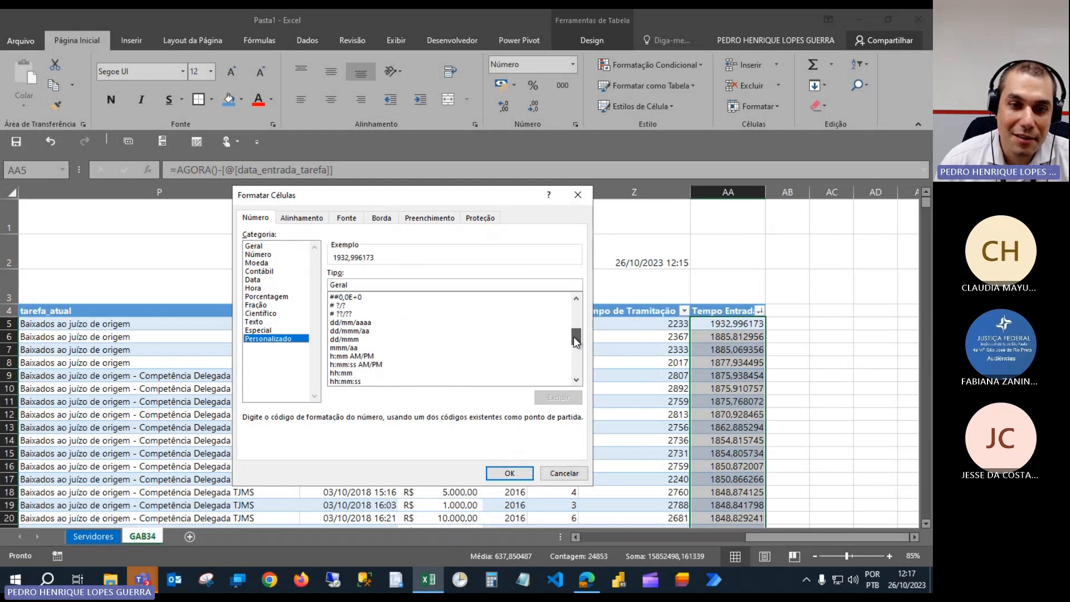
drag(574, 341, 575, 346)
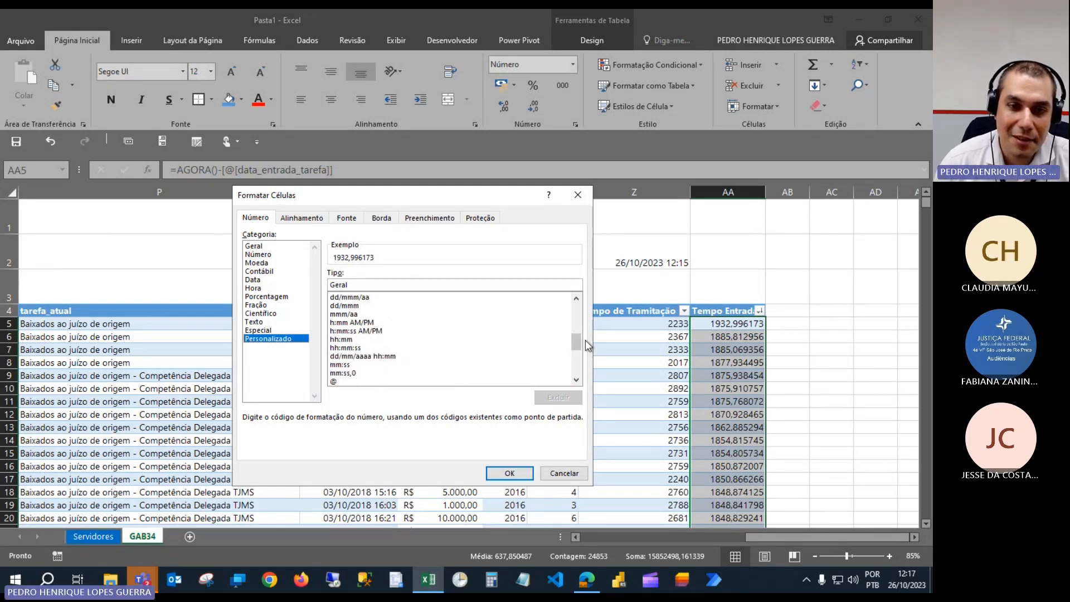
drag(577, 344, 576, 360)
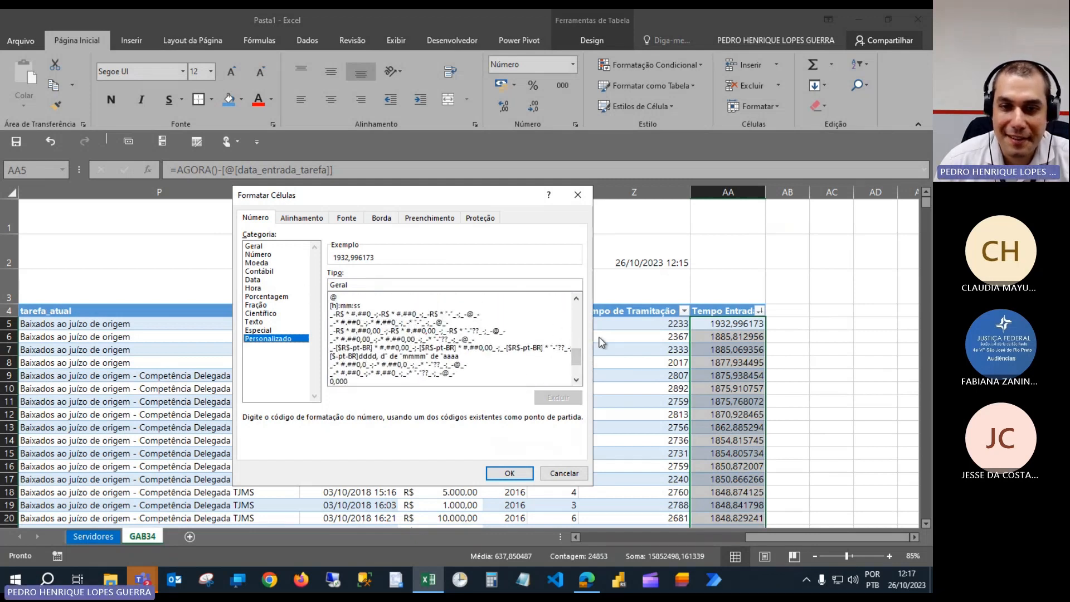
drag(583, 358, 570, 323)
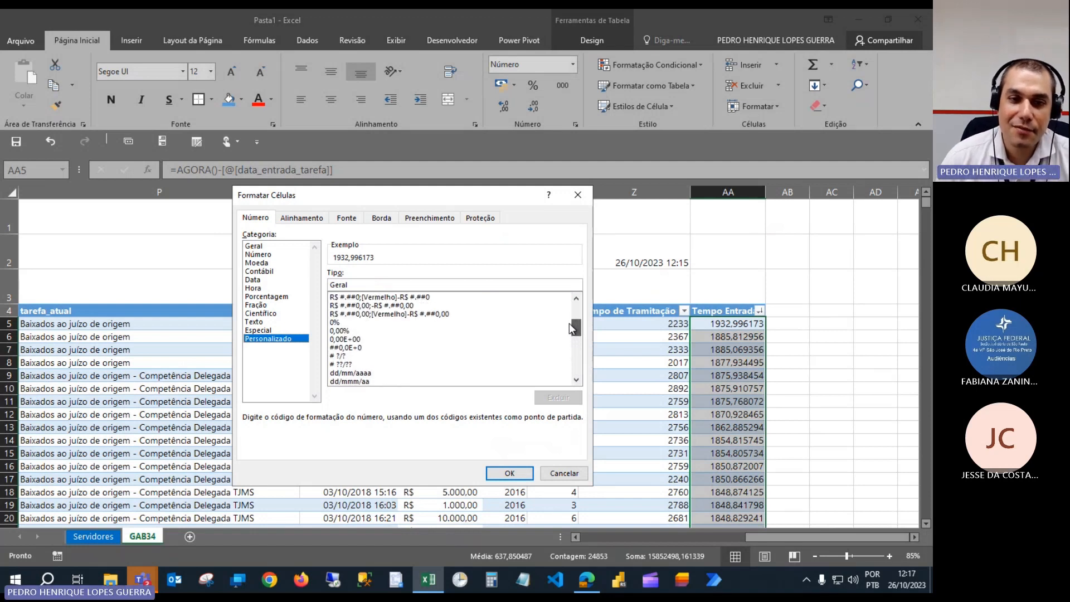
drag(569, 323, 569, 305)
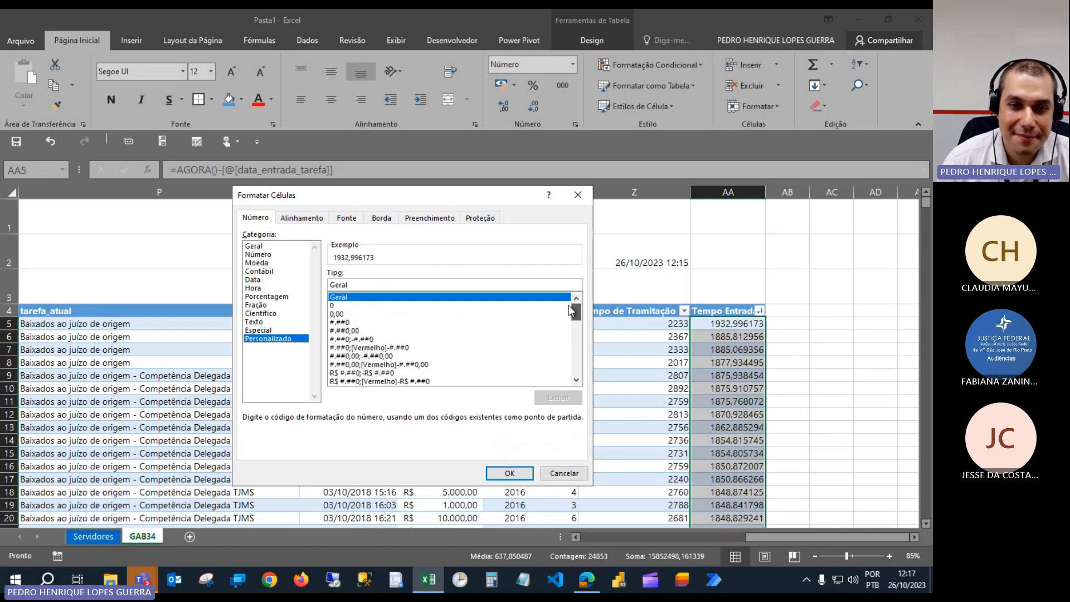
double_click(376, 285)
click(377, 285)
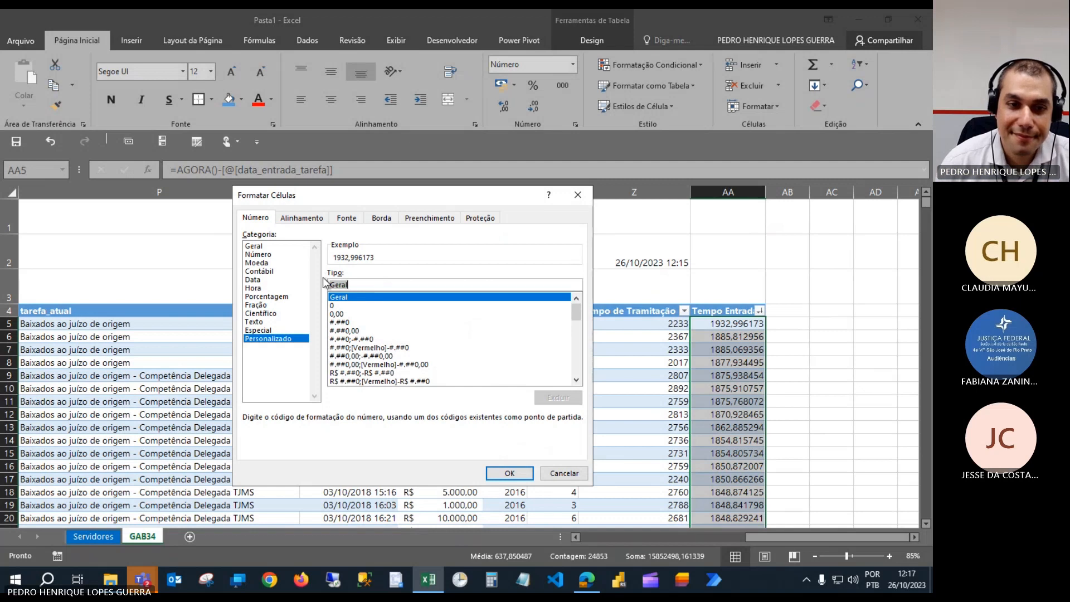
Examine the Especial, Texto, Científico and Fração formats against the sample Tempo Entrada value.
click(265, 332)
click(263, 322)
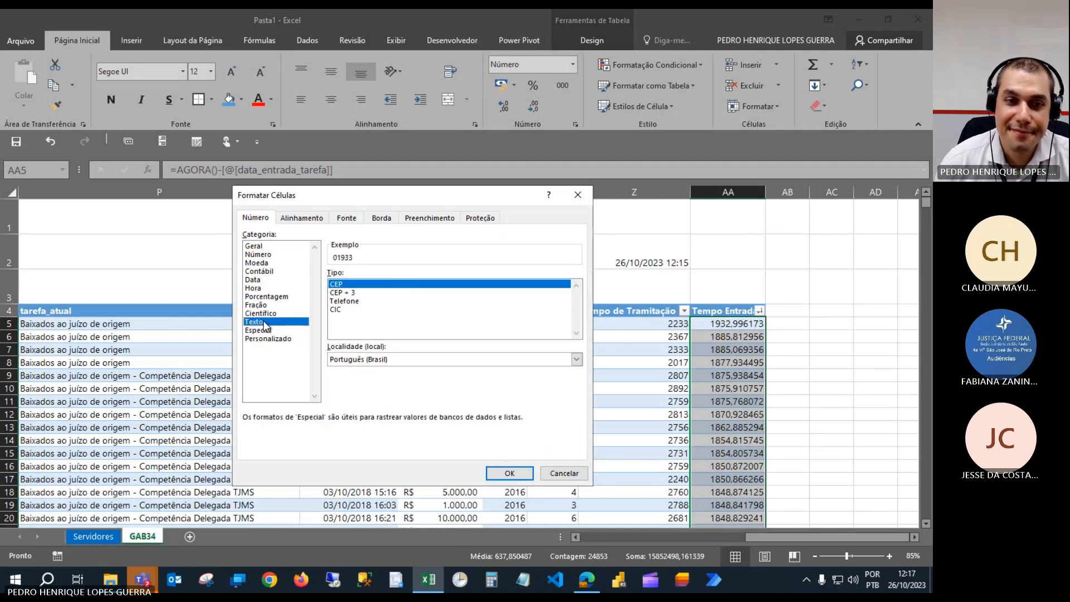
click(270, 314)
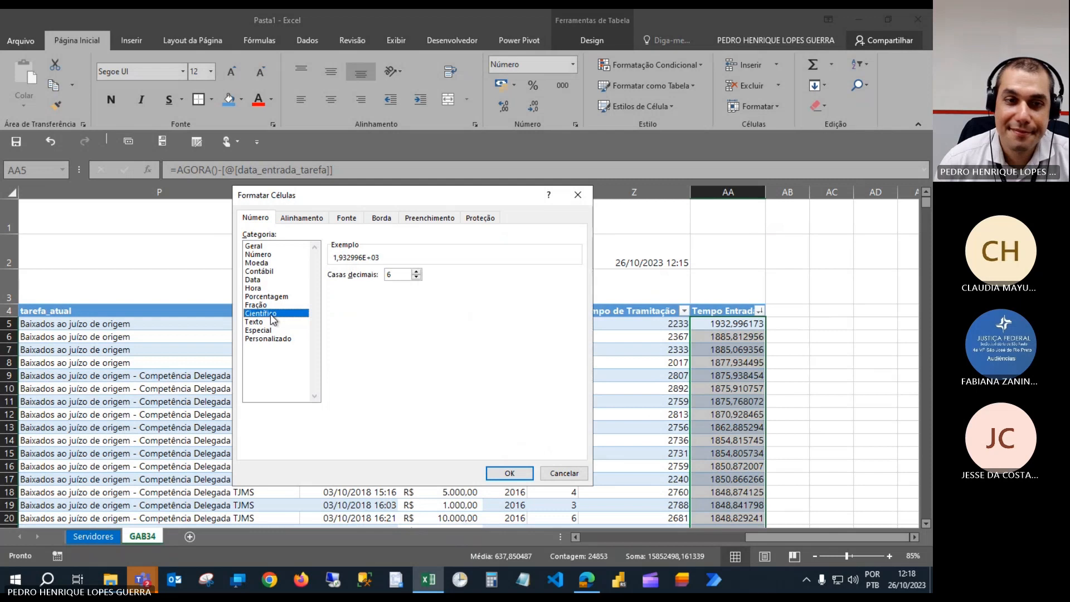
click(271, 306)
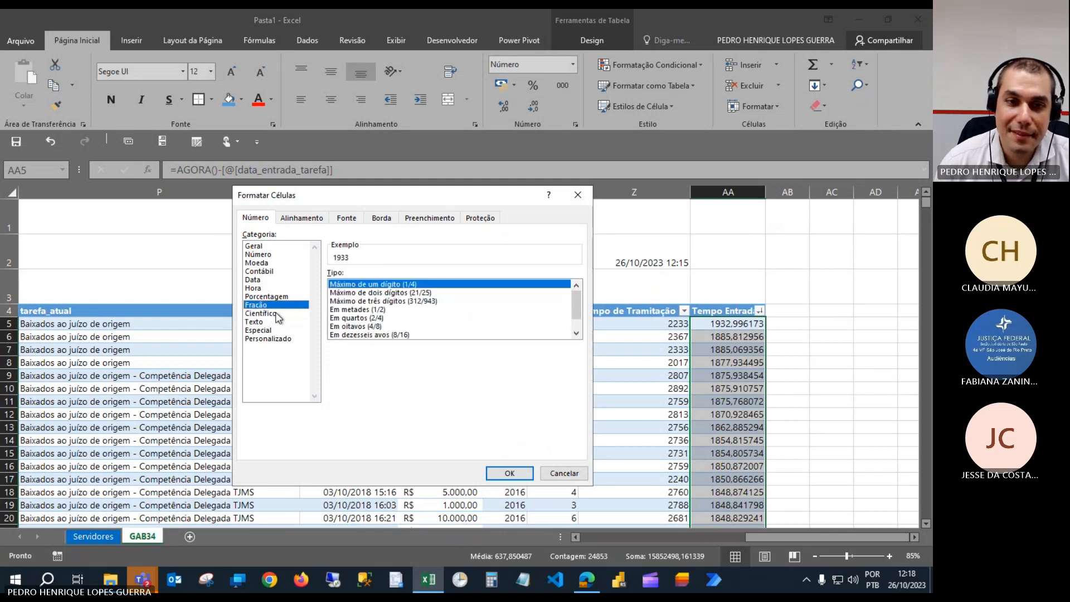
click(278, 315)
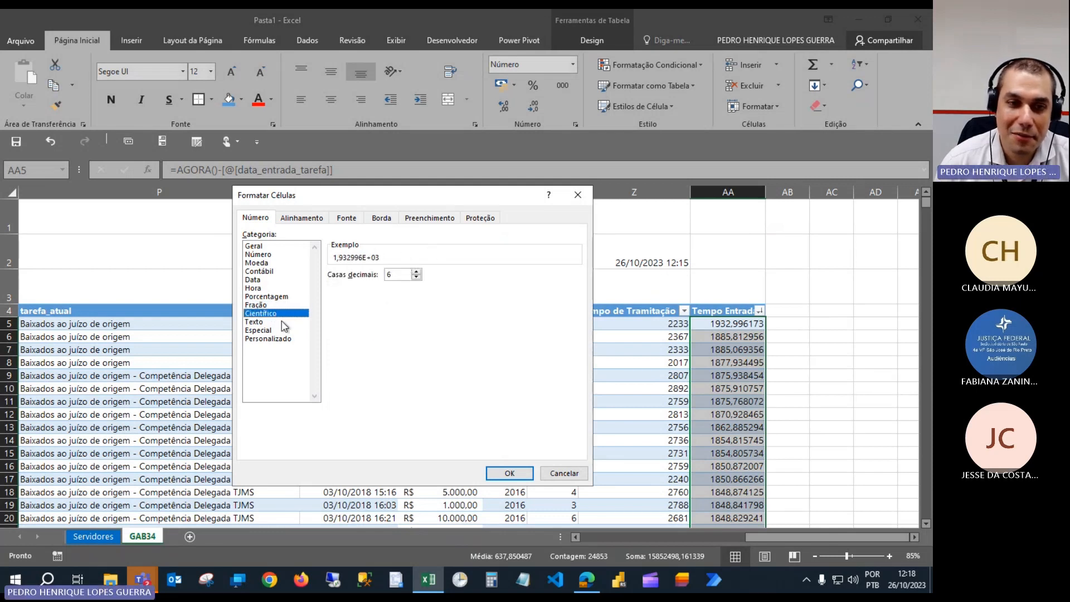
click(273, 306)
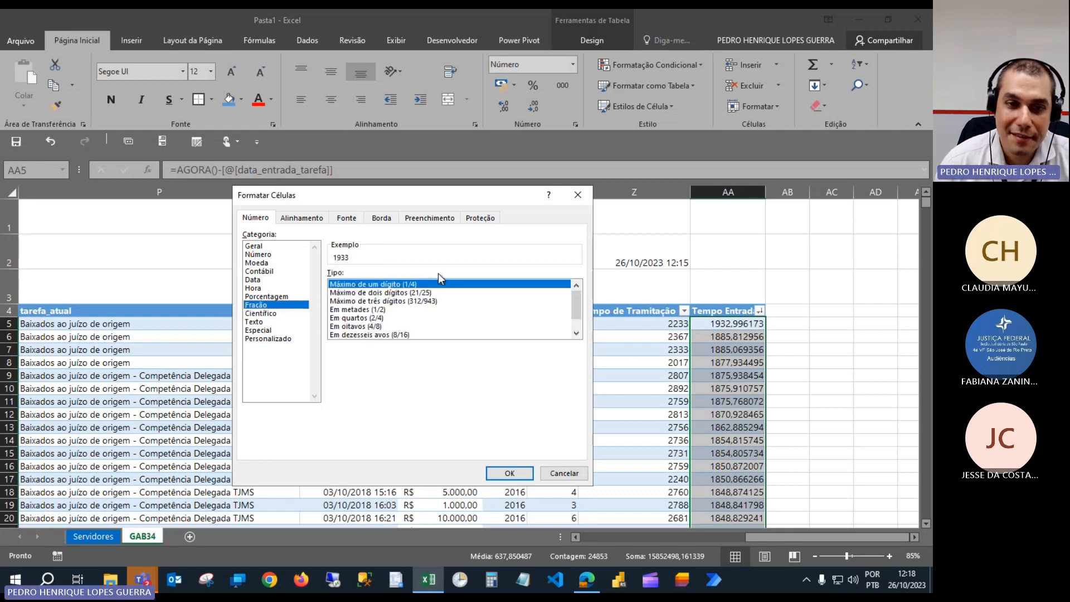
drag(579, 310, 577, 328)
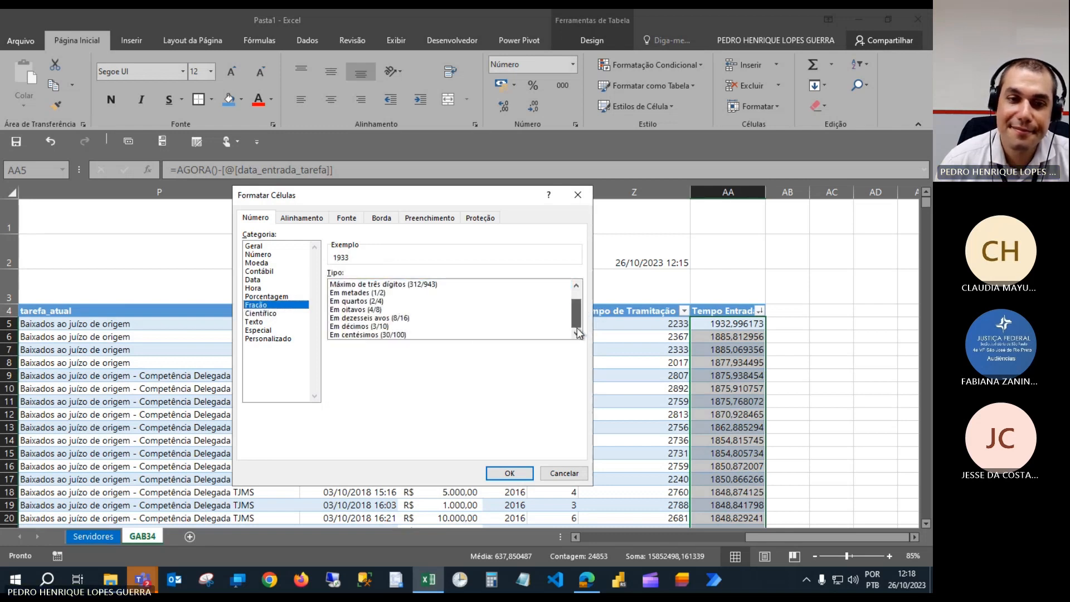
Review the Porcentagem, Hora, Data, Contábil, Moeda, Número, Geral and Personalizado formats, and leave the cell formatting settings without applying any.
click(286, 297)
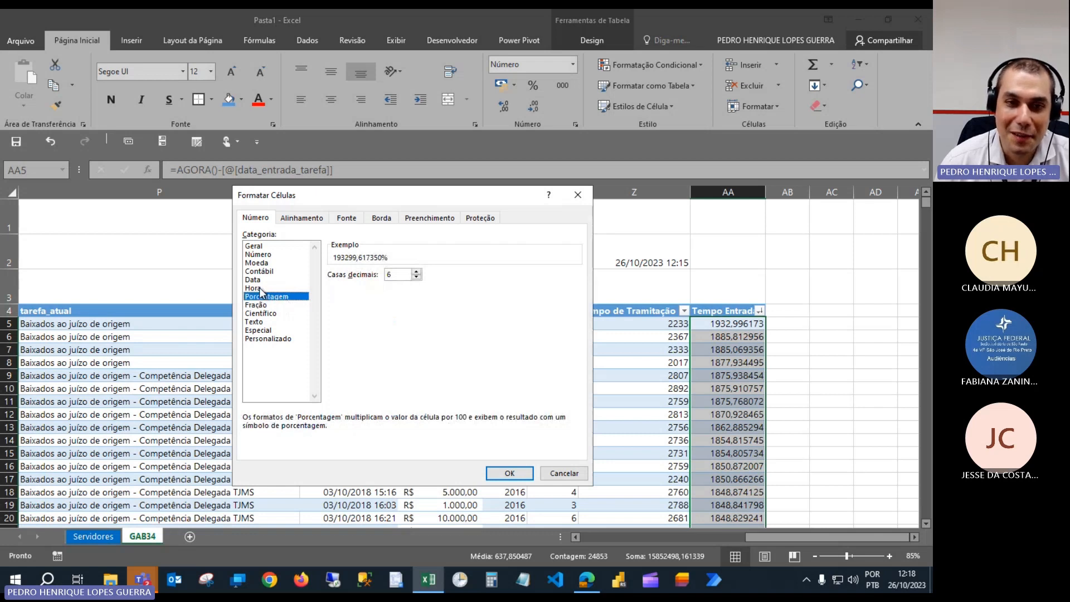
click(261, 288)
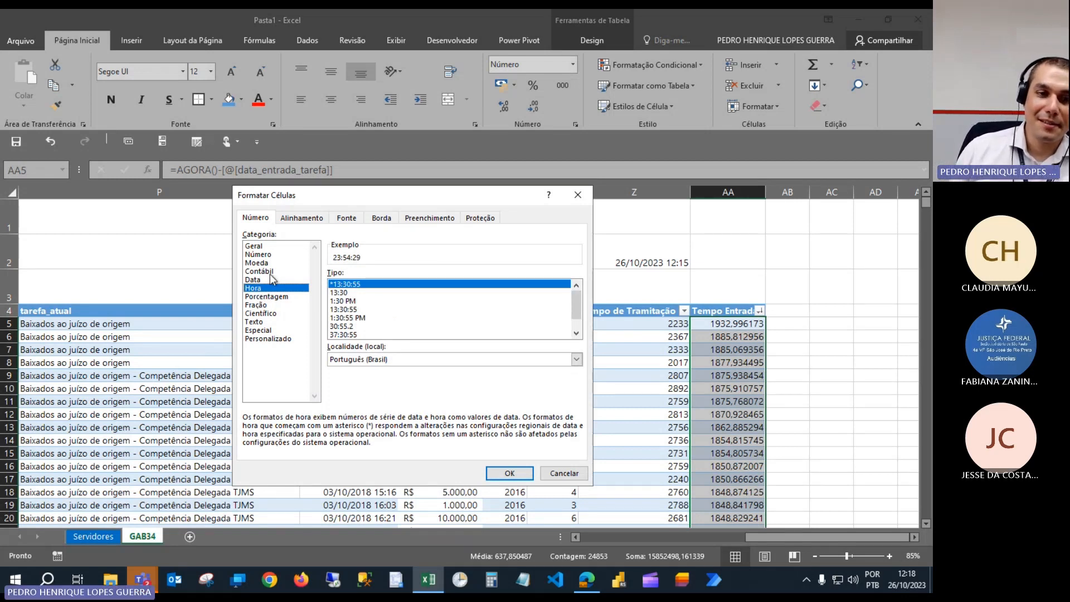
click(265, 280)
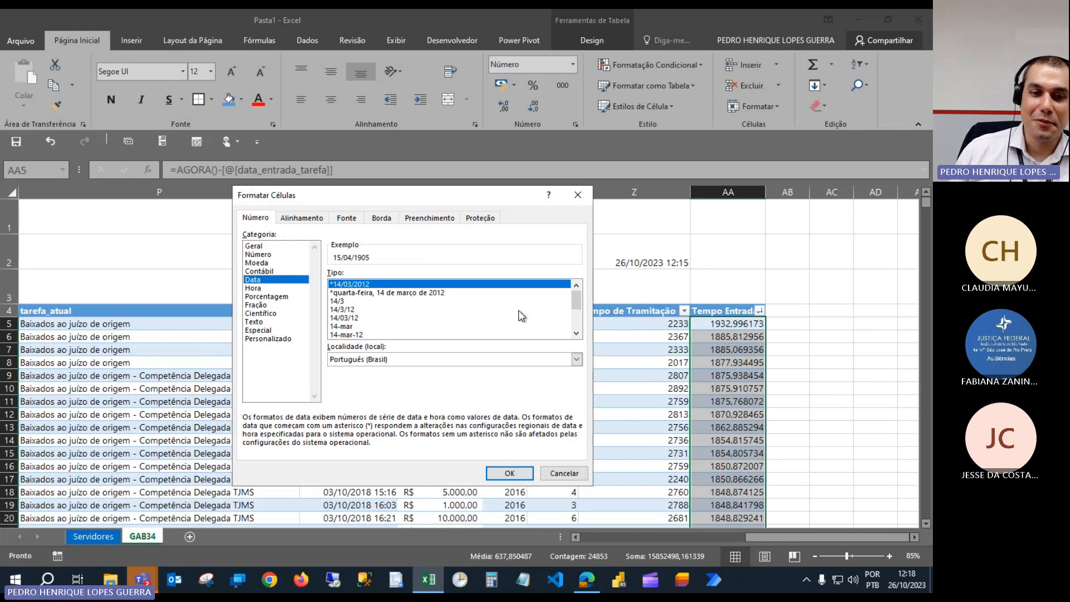
click(271, 272)
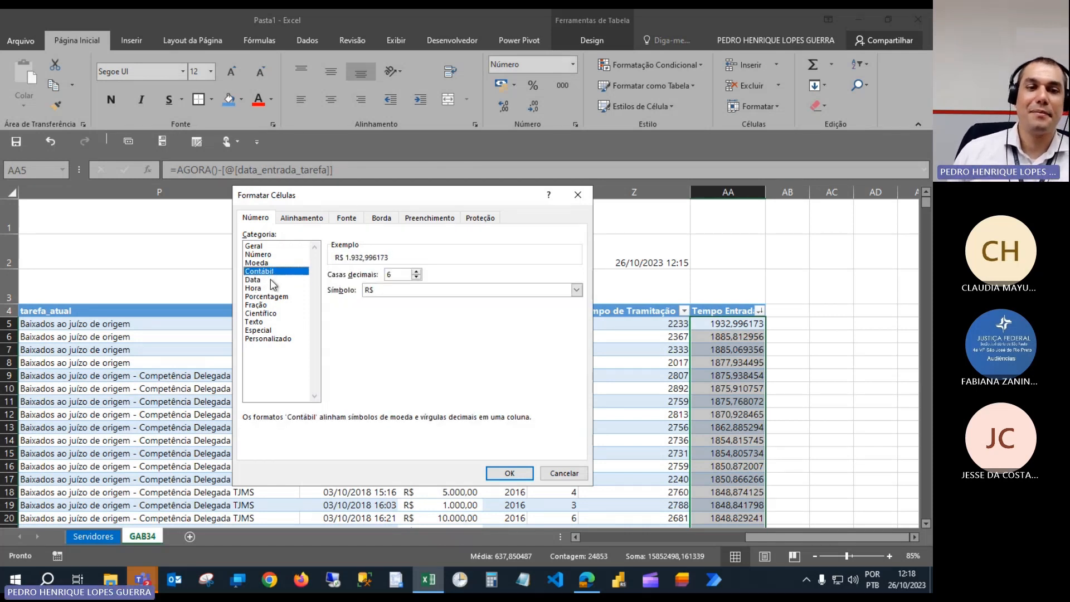
click(267, 263)
click(264, 255)
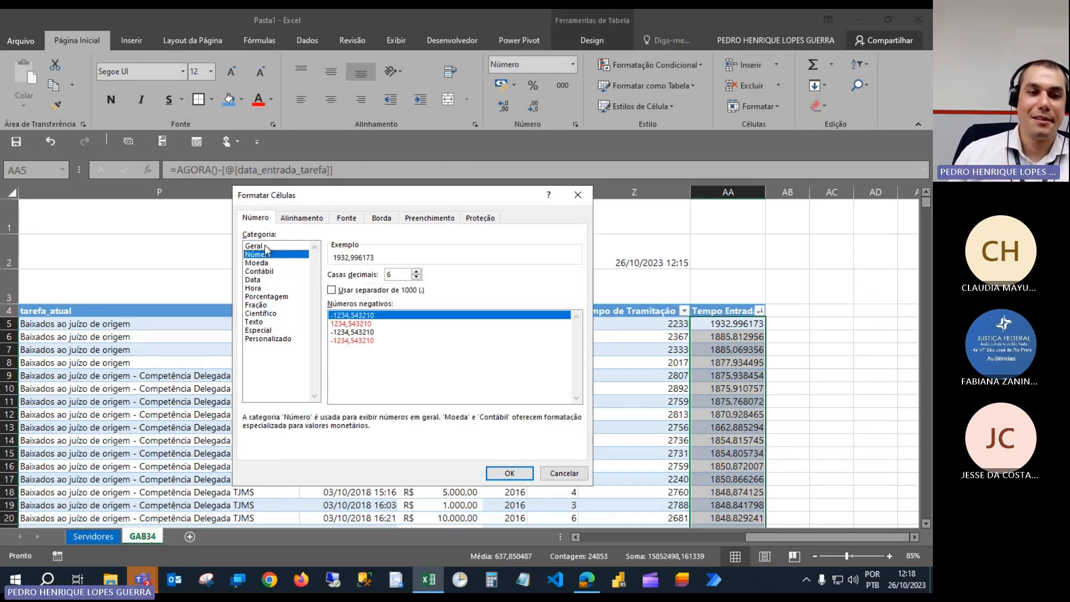
click(266, 248)
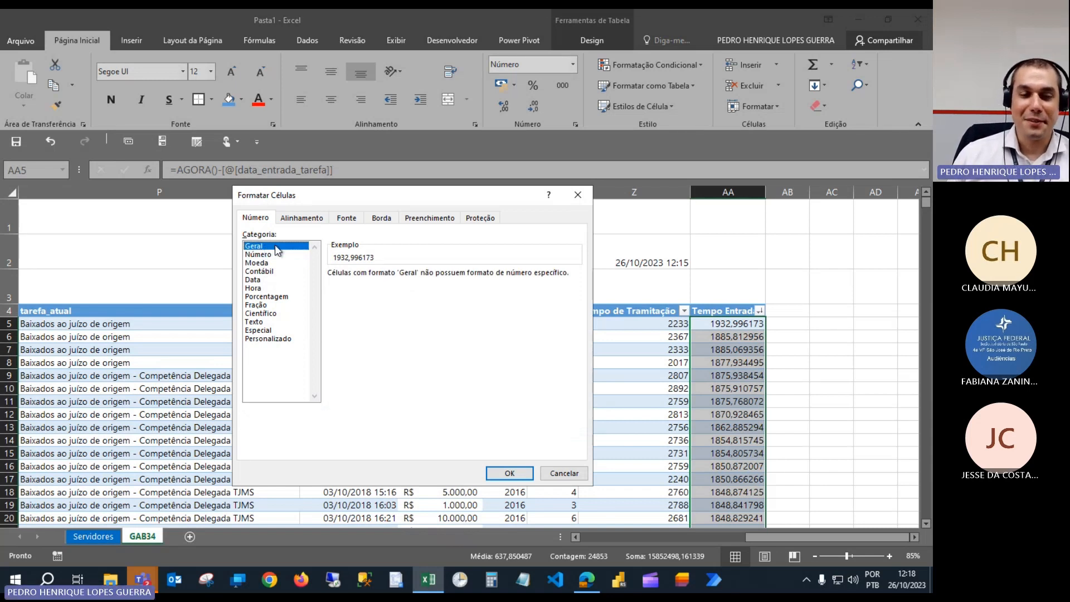
click(269, 339)
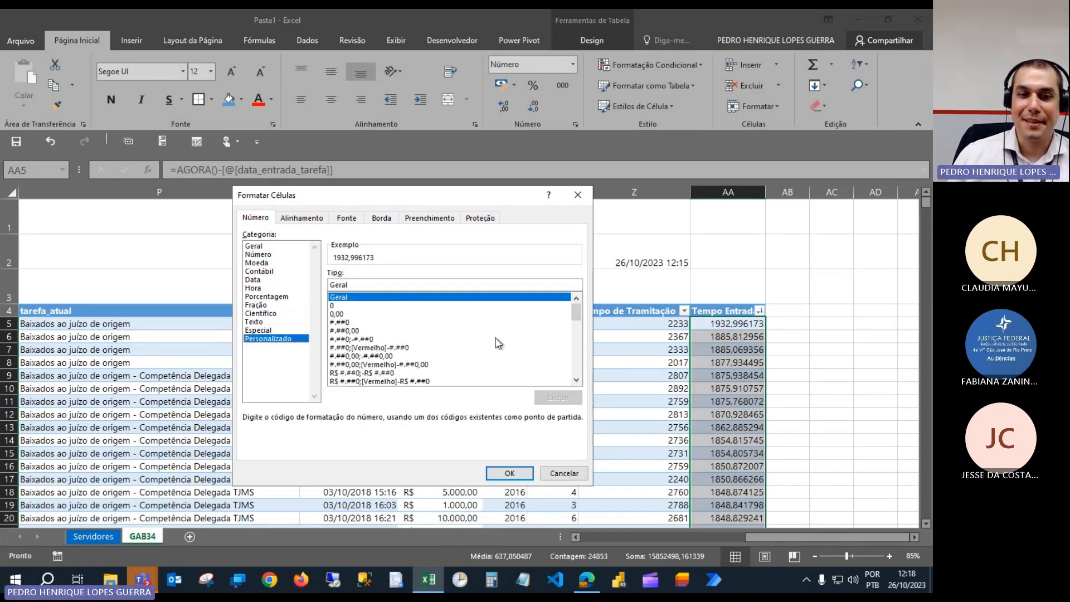
drag(577, 315, 577, 323)
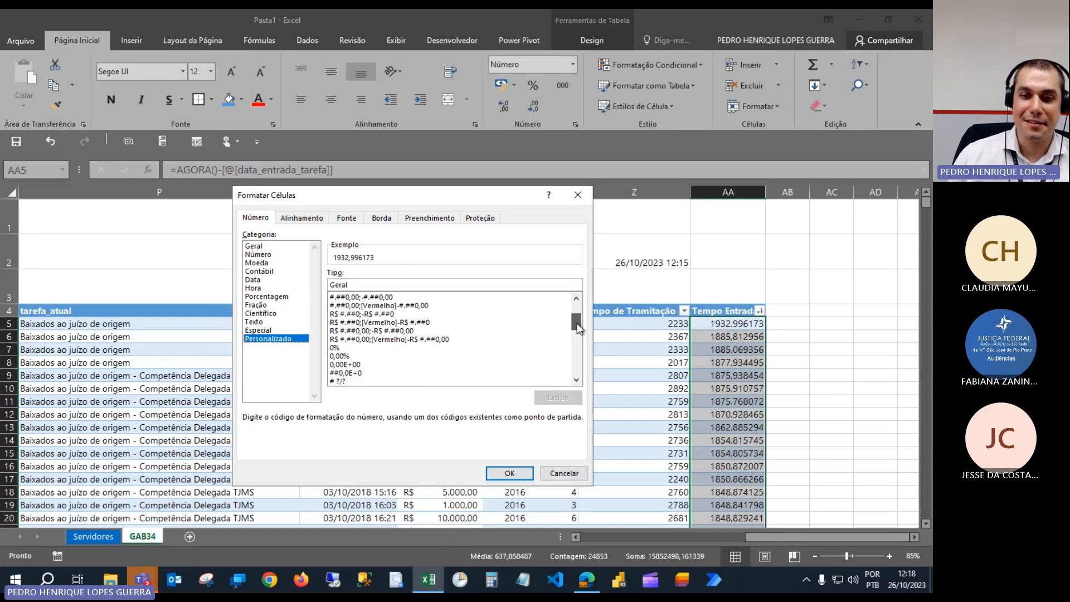
click(564, 473)
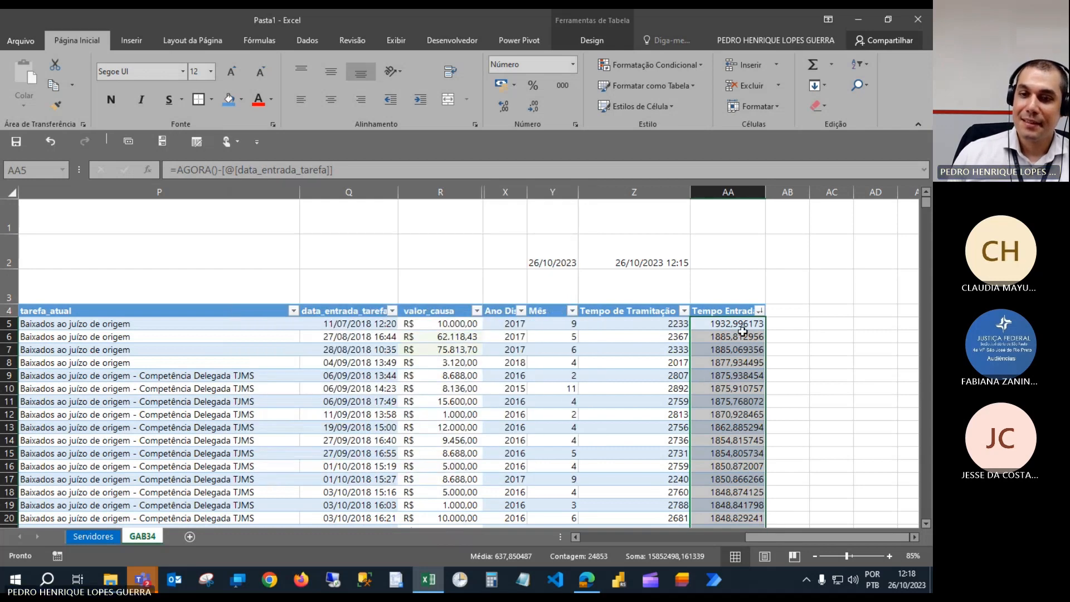
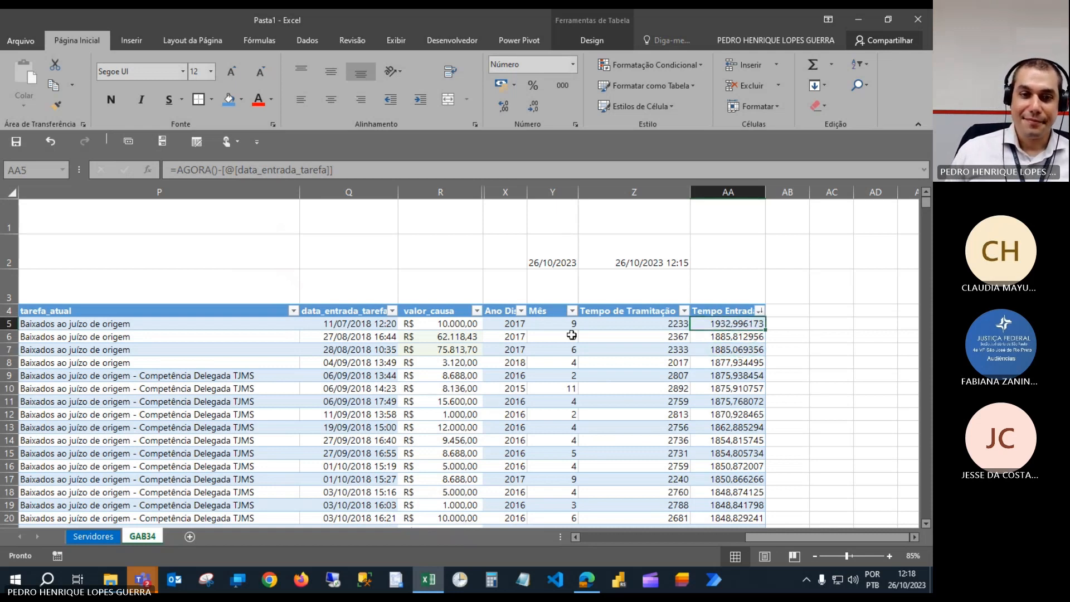
Review the GAB34 table's columns from data_entrada_tarefa back to processo, and inspect the Total Valor Causa formula in E2.
click(350, 327)
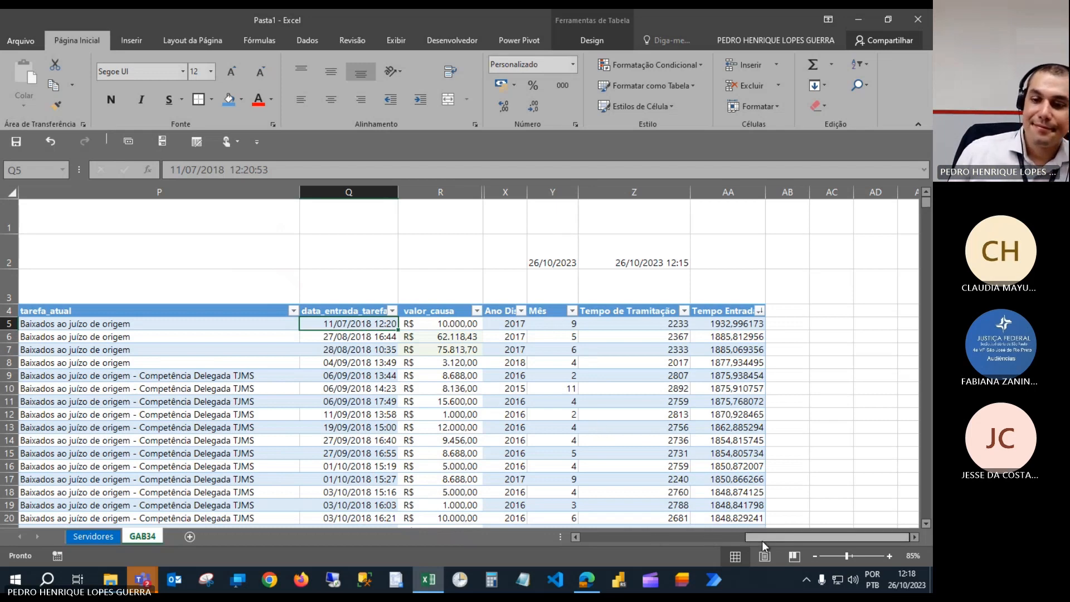
drag(763, 542, 729, 542)
drag(728, 541, 717, 540)
click(775, 325)
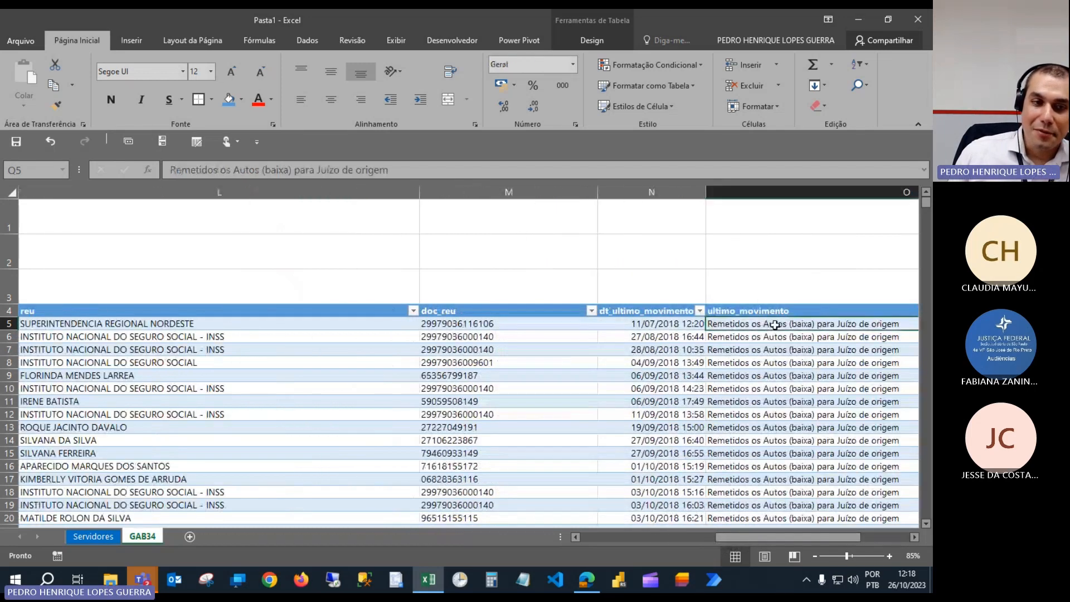
drag(717, 541, 479, 542)
click(471, 325)
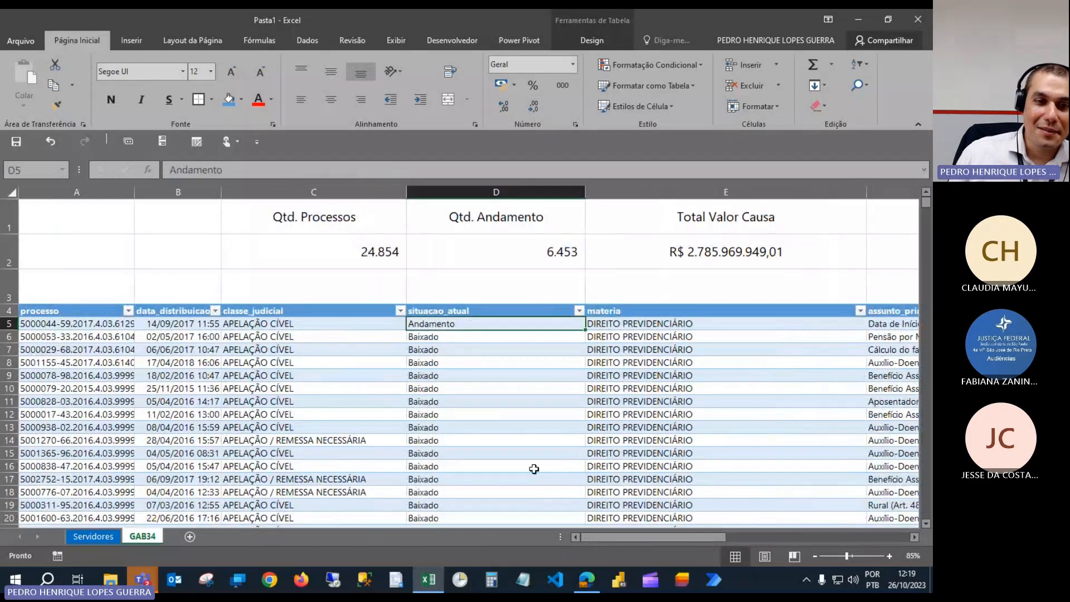
drag(618, 536, 643, 536)
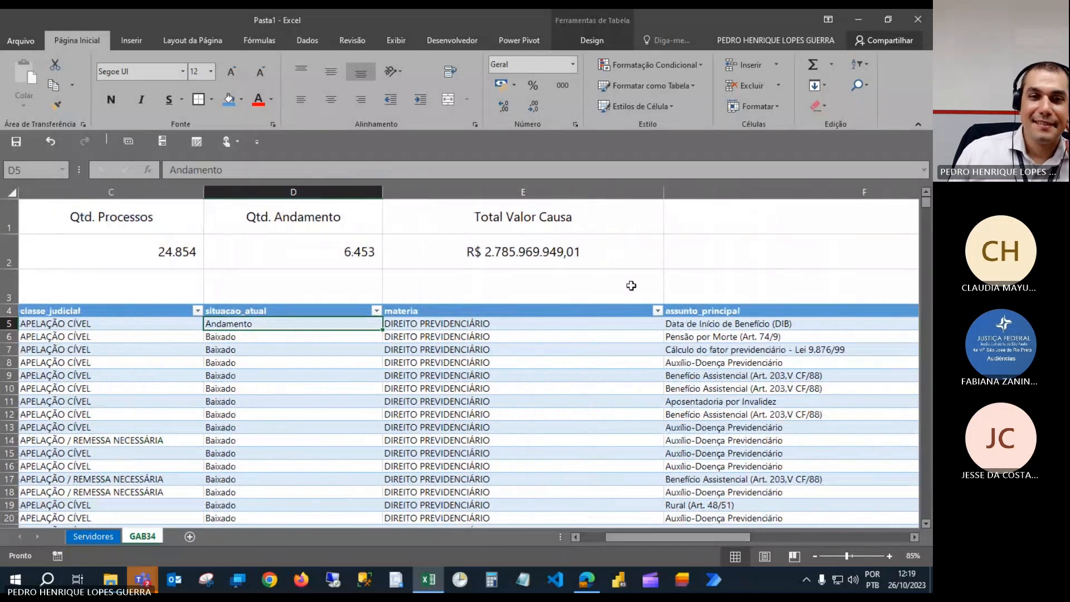
click(618, 246)
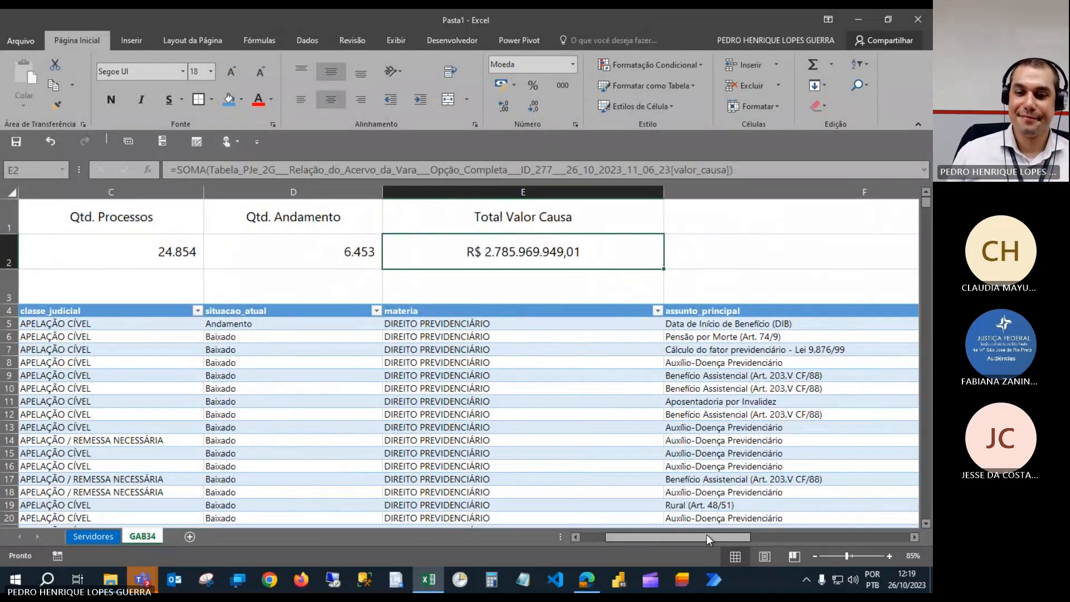
drag(704, 536, 498, 537)
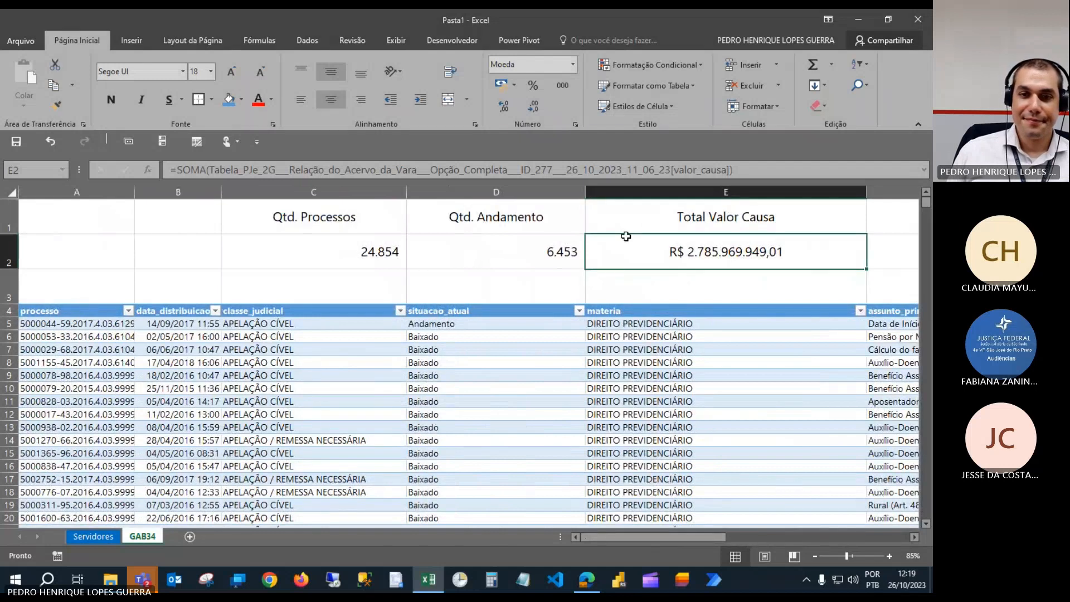
Start a SOMASE formula in F2, beside the Total Valor Causa indicator.
click(538, 237)
key(Right)
key(Right)
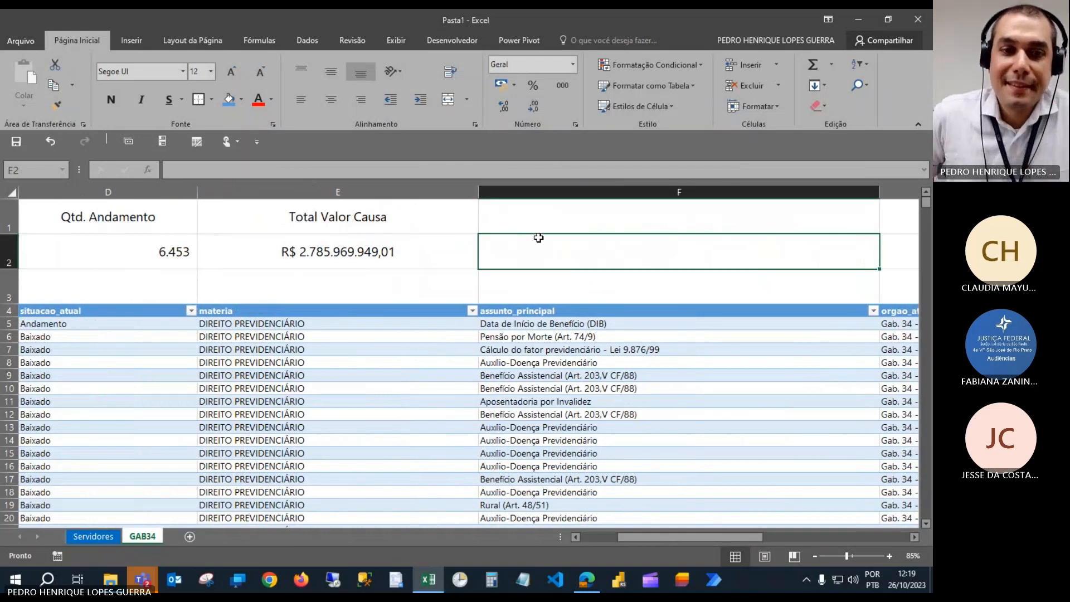
click(354, 257)
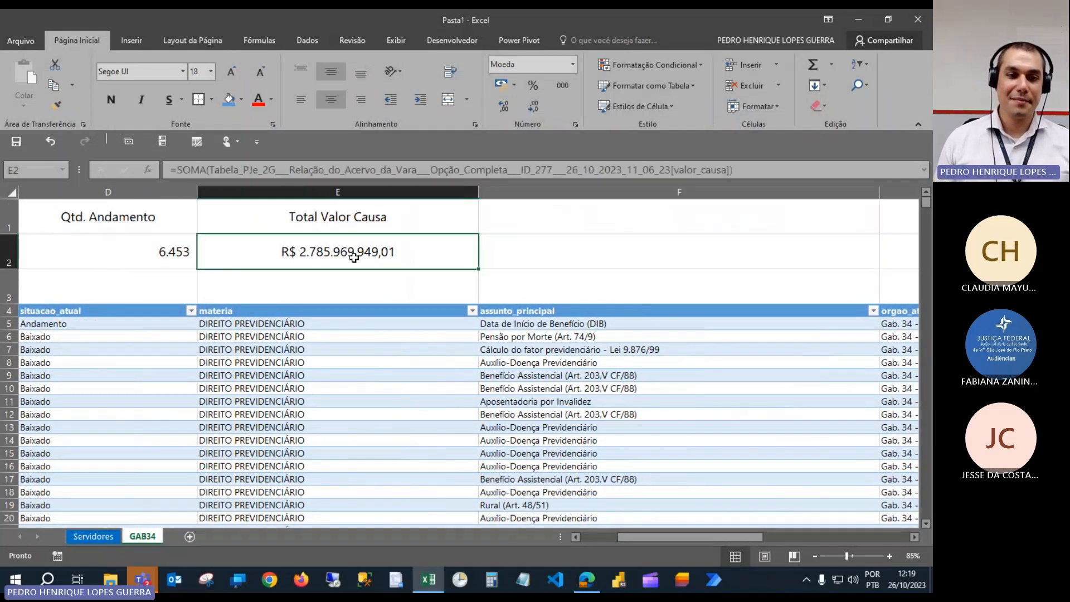
click(588, 254)
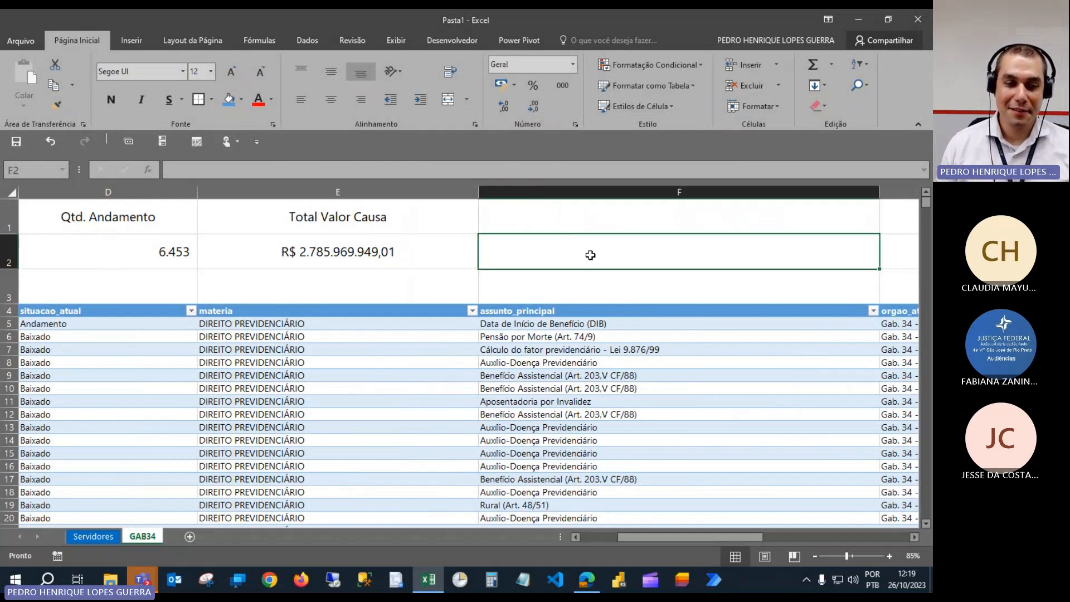
text(=SO)
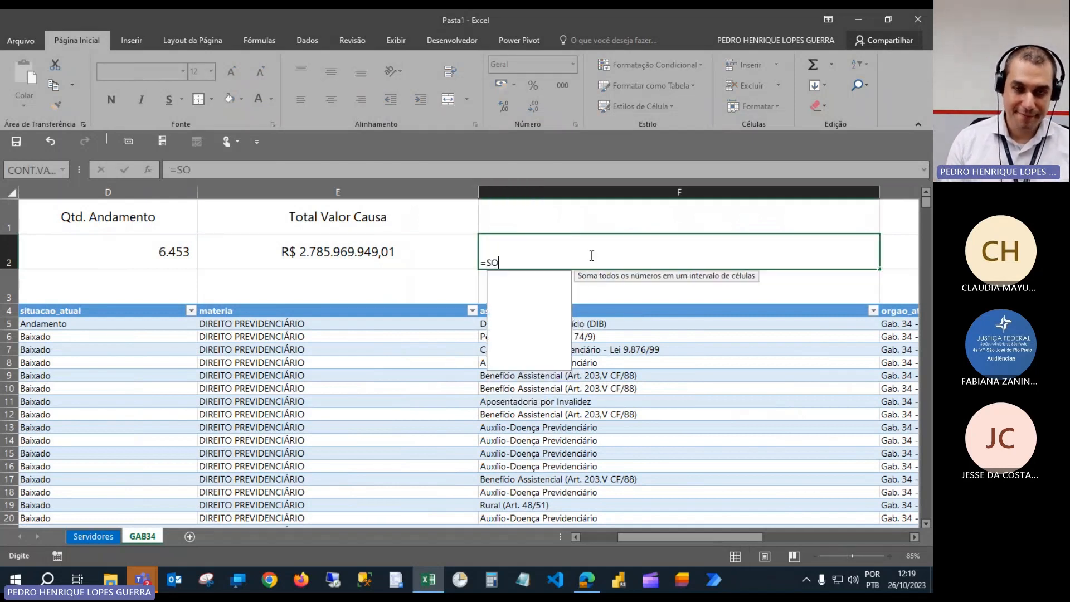
text(MASE()
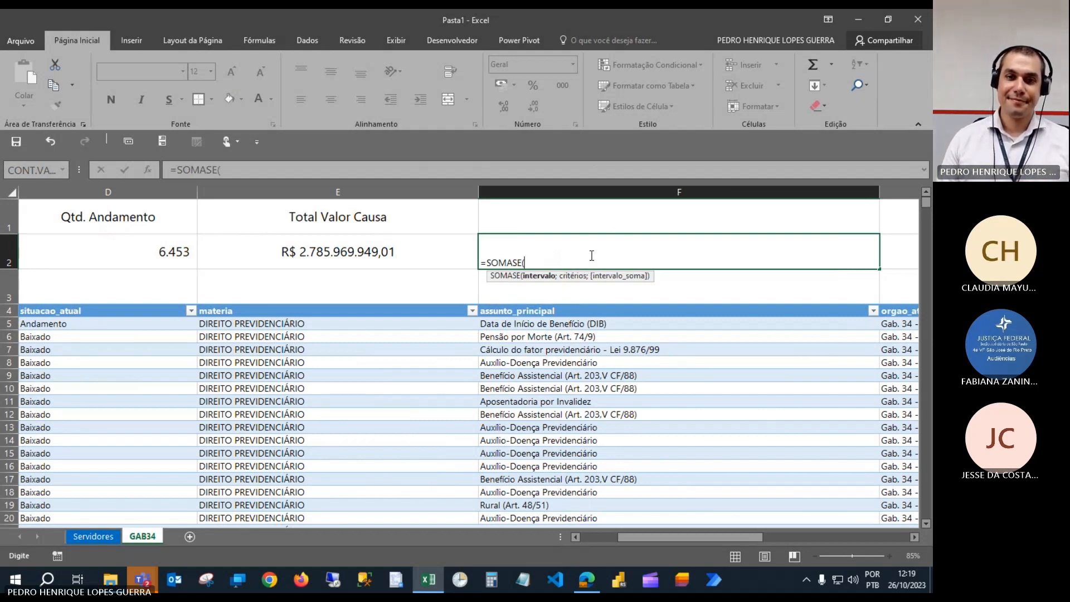
Set the SOMASE range to the whole reu column including its header, and begin a quoted text criterion.
drag(672, 540, 534, 544)
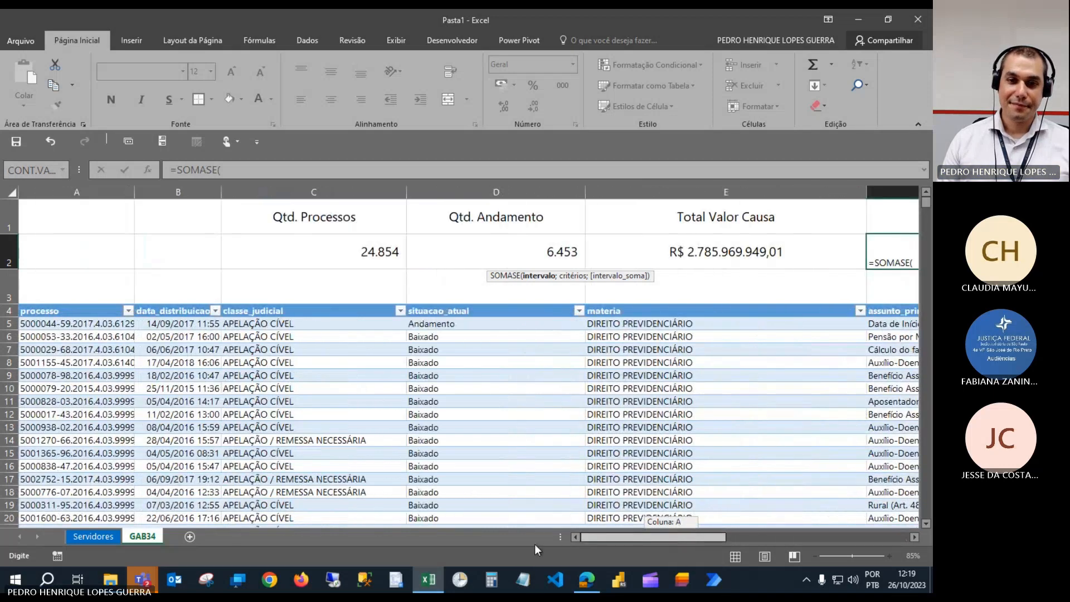
drag(617, 548, 748, 531)
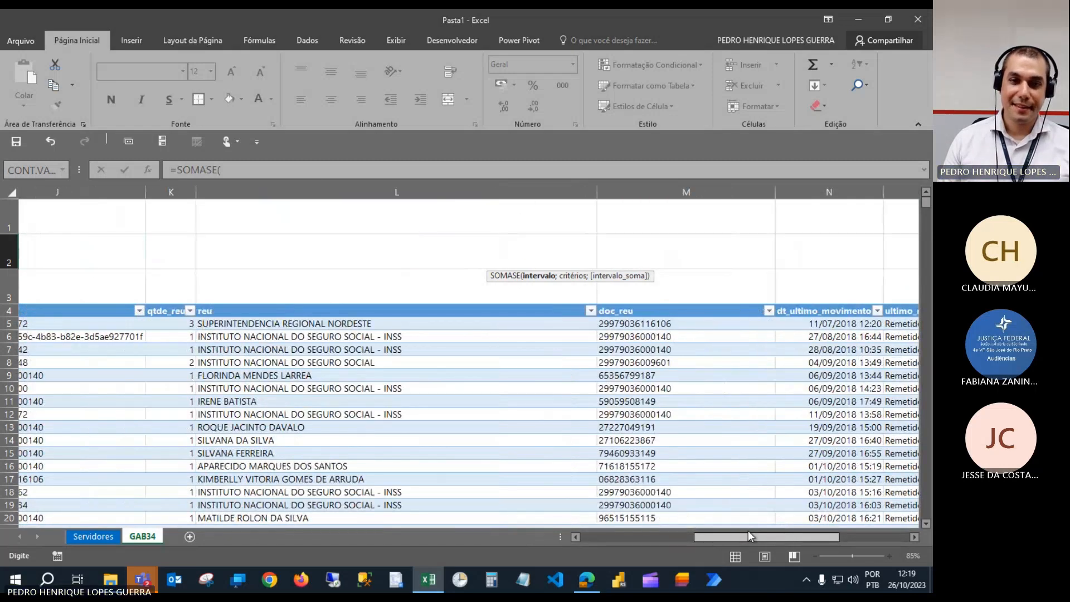
click(467, 311)
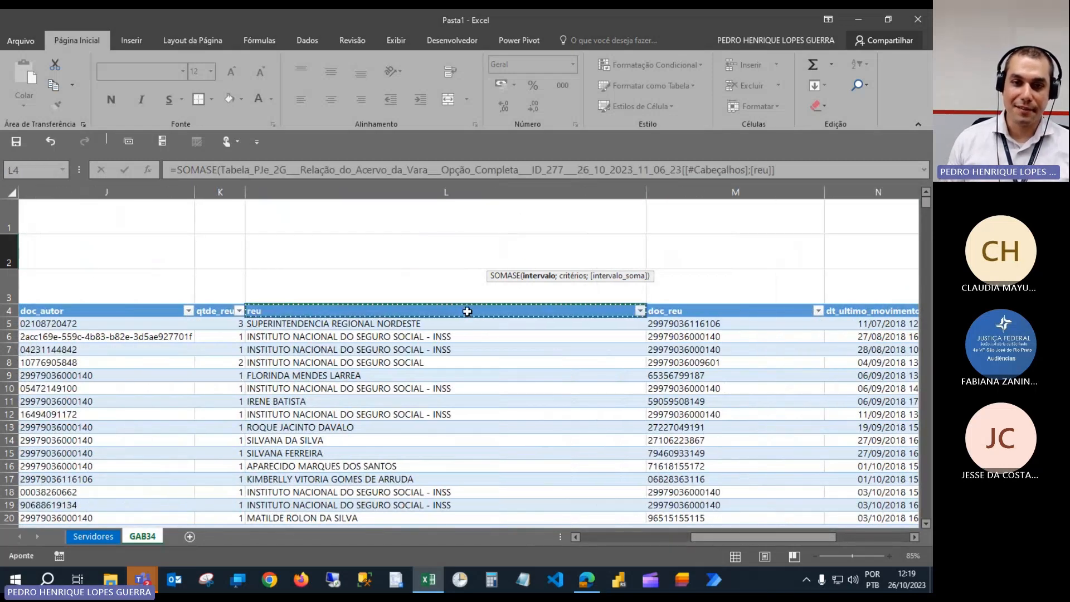
key(ctrl+shift+Down)
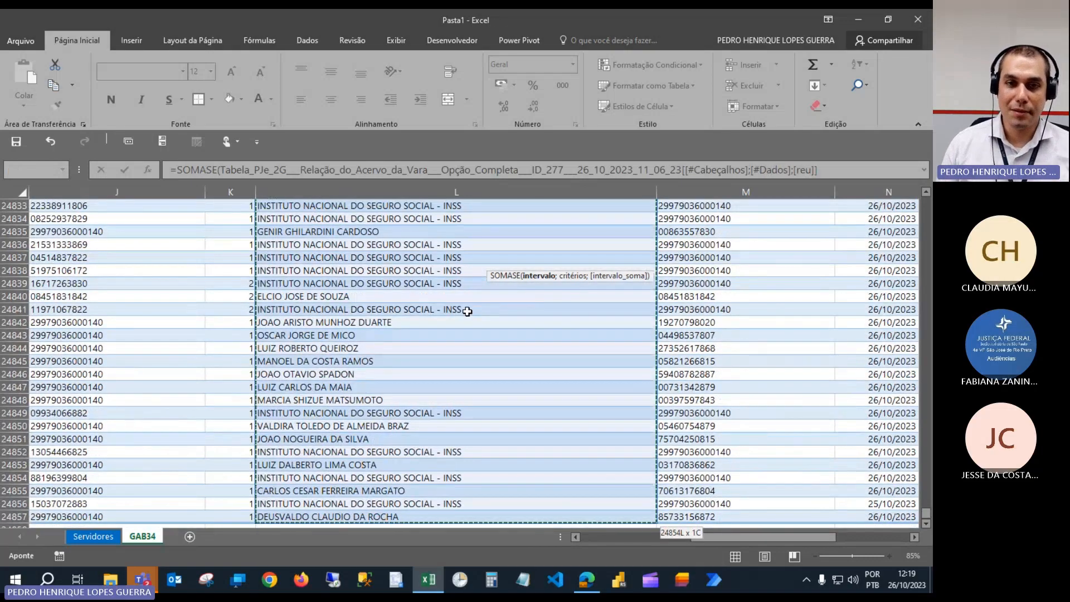
scroll(467, 311, up, 11)
drag(927, 511, 913, 185)
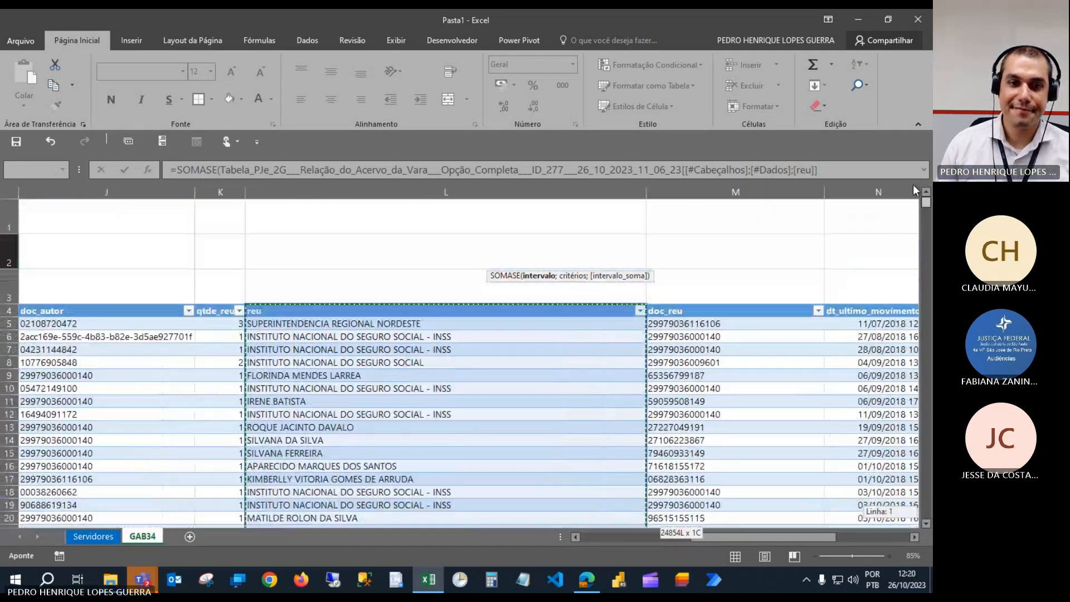
click(836, 171)
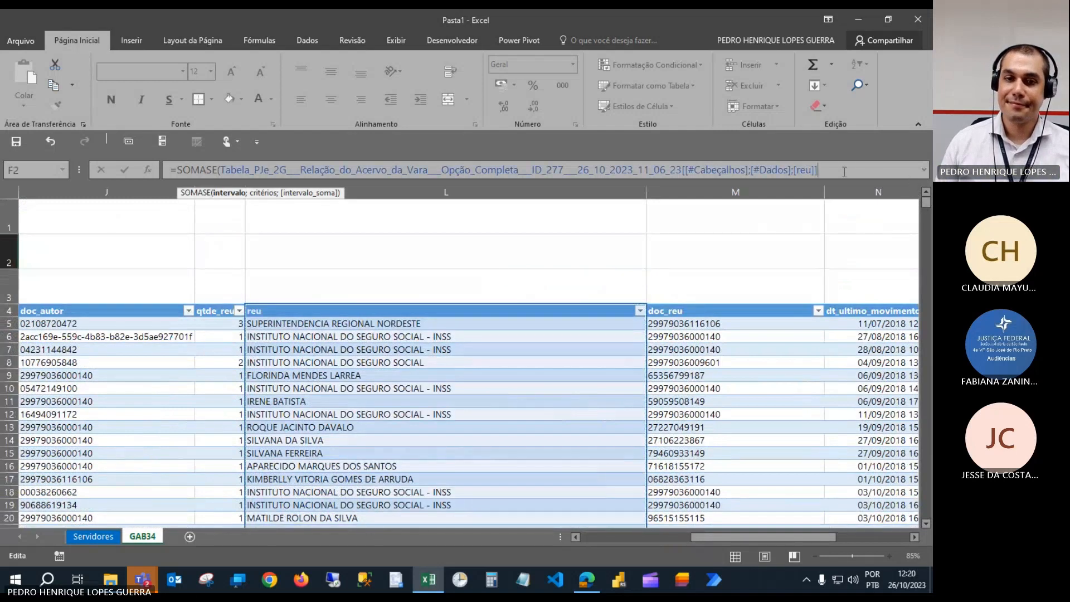
text(;")
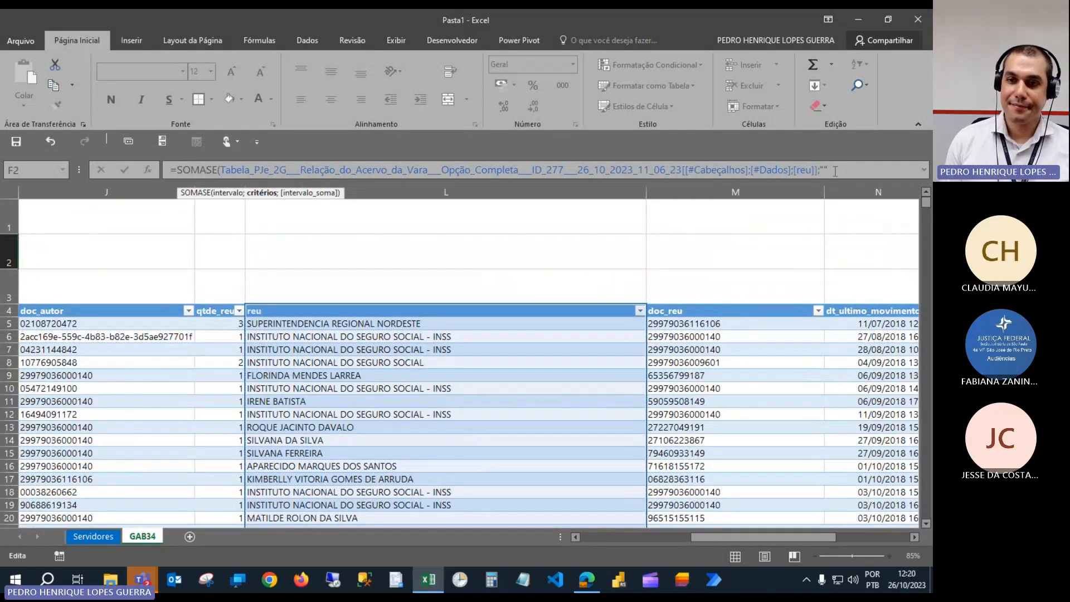
Enter "INSTITUTO NACIONAL DO SEGURO SOCIAL - INSS" as the criterion of the SOMASE formula in F2.
key(BackSpace)
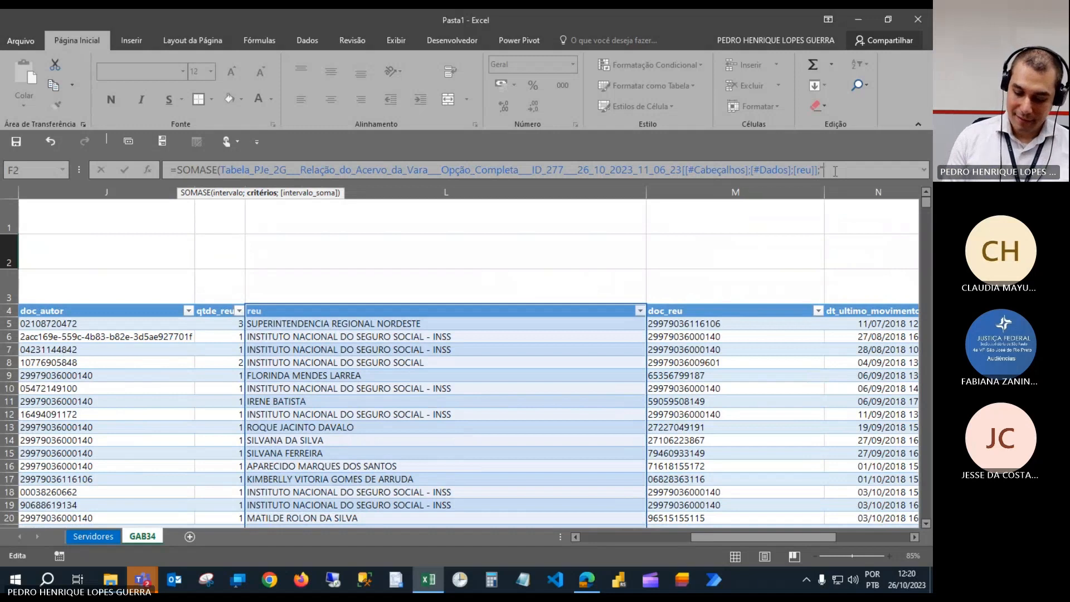
text(INSS)
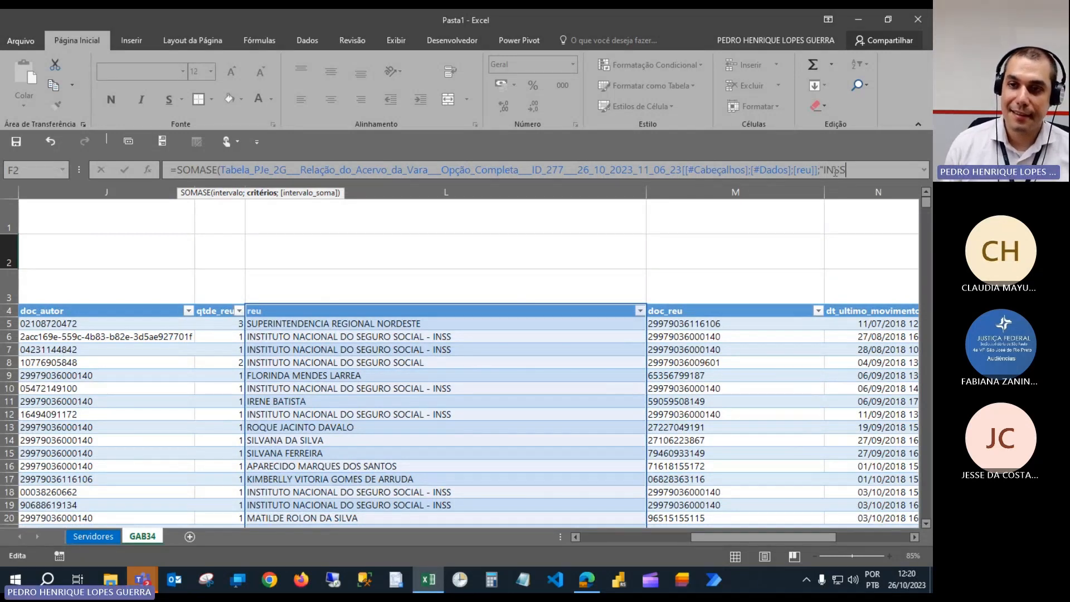
key(BackSpace)
text(TITU)
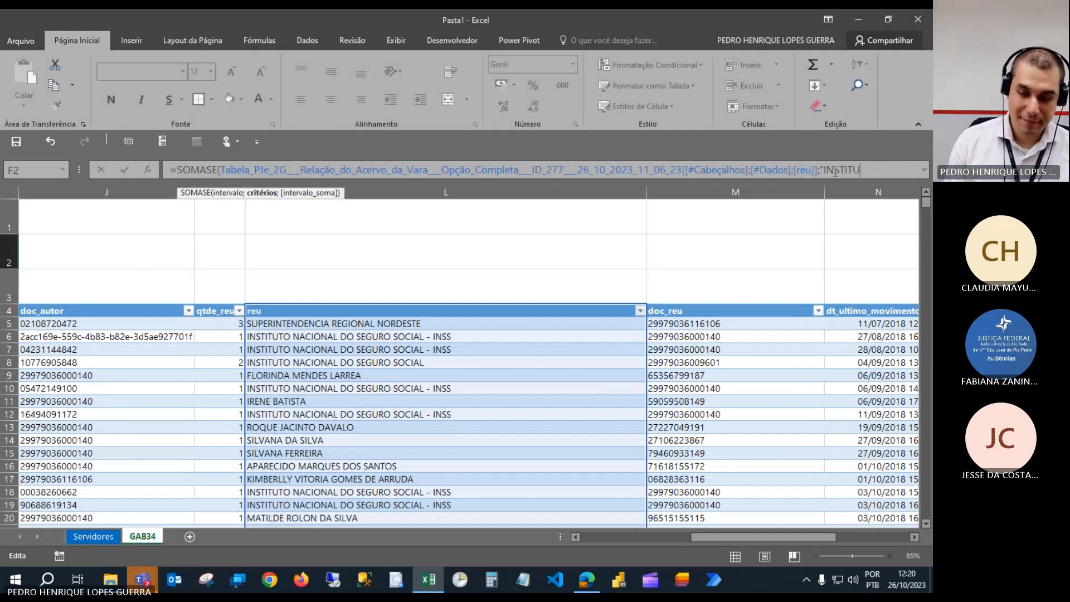
text(TO NACIONAL DO)
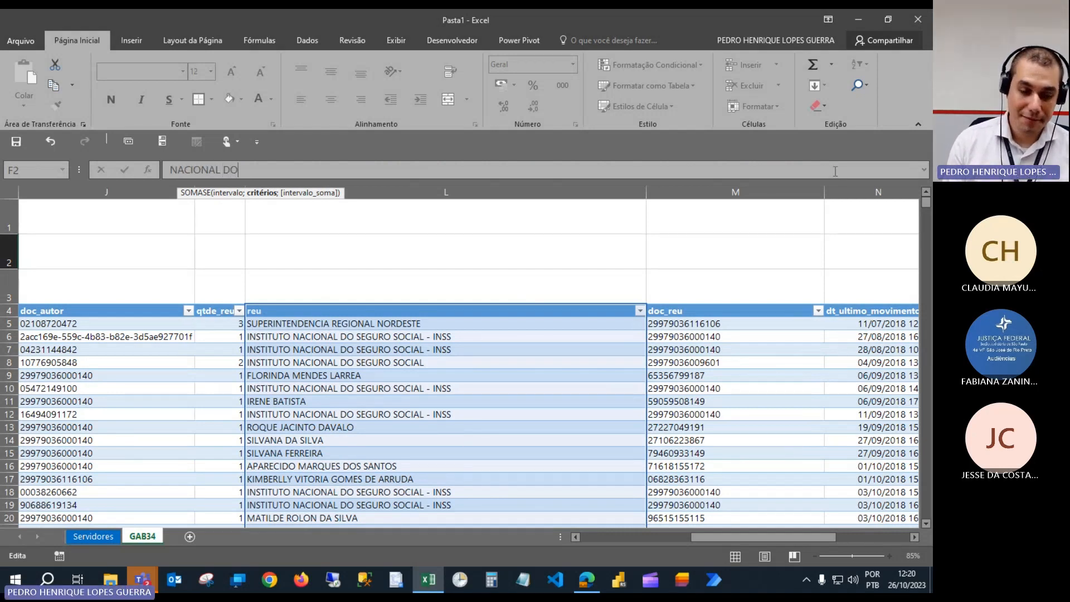
text( SEGURO SOCIAL - NI)
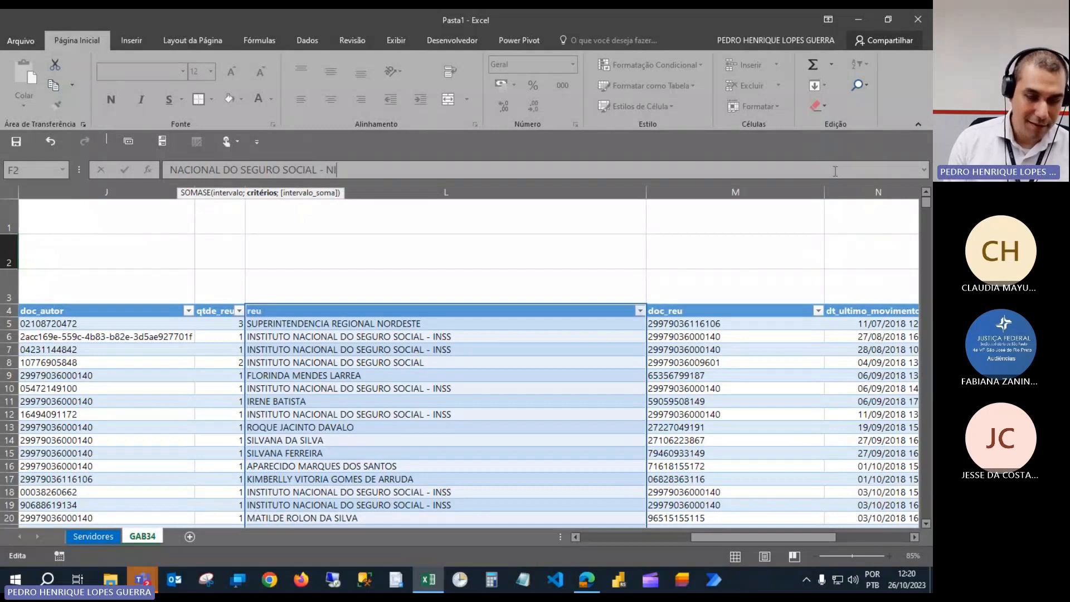
key(BackSpace)
text(I)
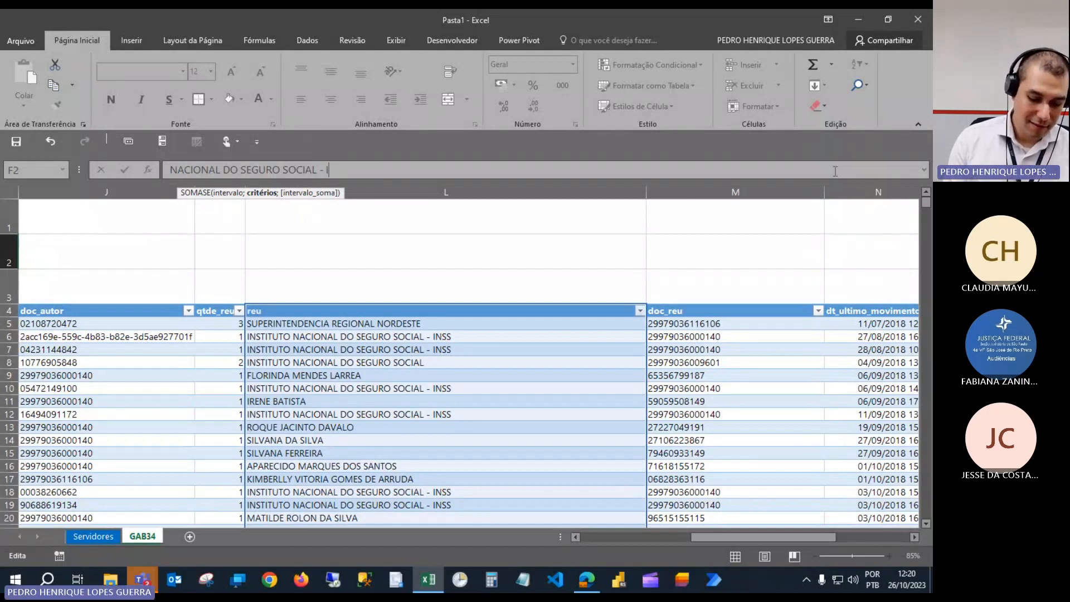
text(NSS";)
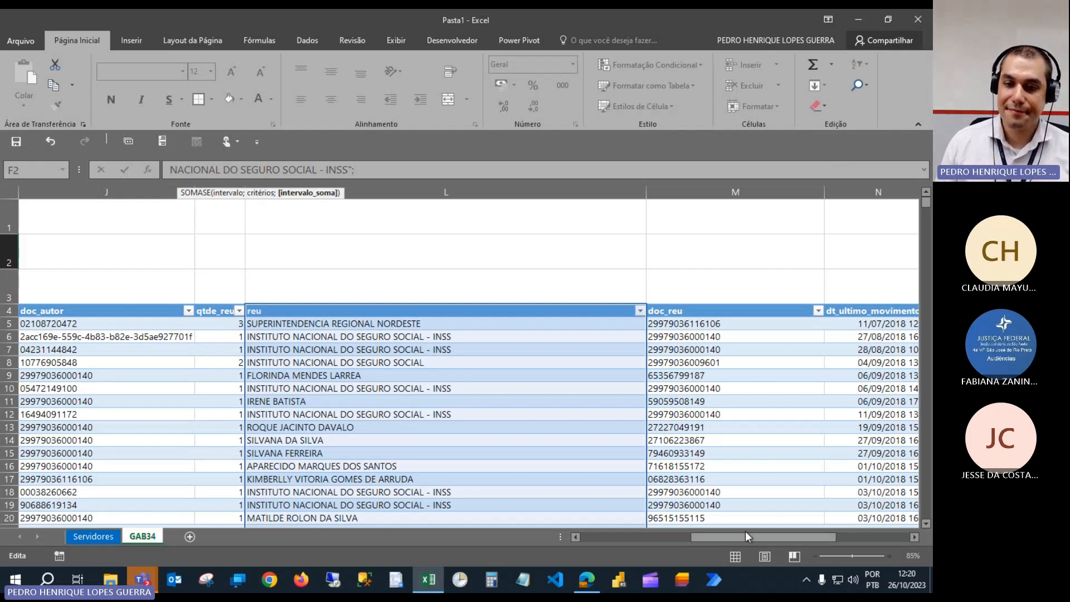
Complete the SOMASE formula in F2 with the valor_causa cells $R$4:$R$236 as the absolute sum range.
drag(748, 537, 837, 538)
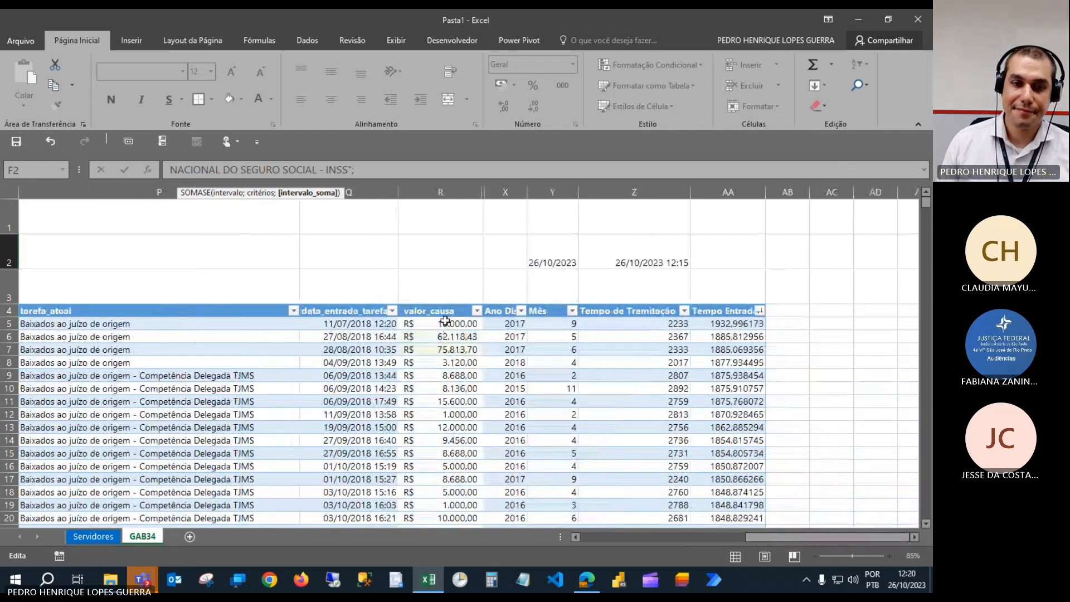
click(443, 310)
key(ctrl+shift+Down)
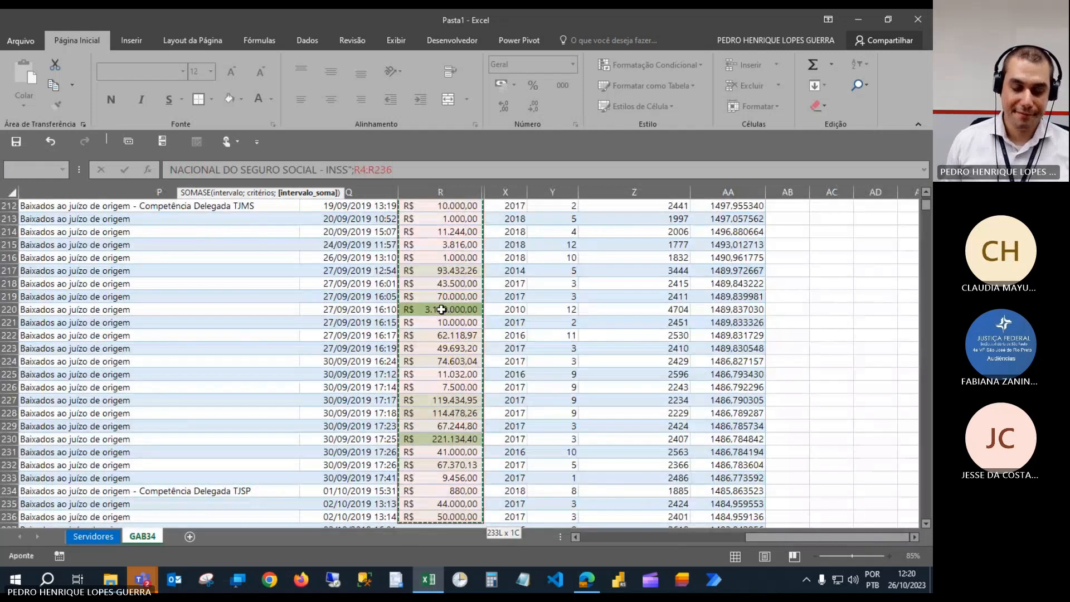
key(F4)
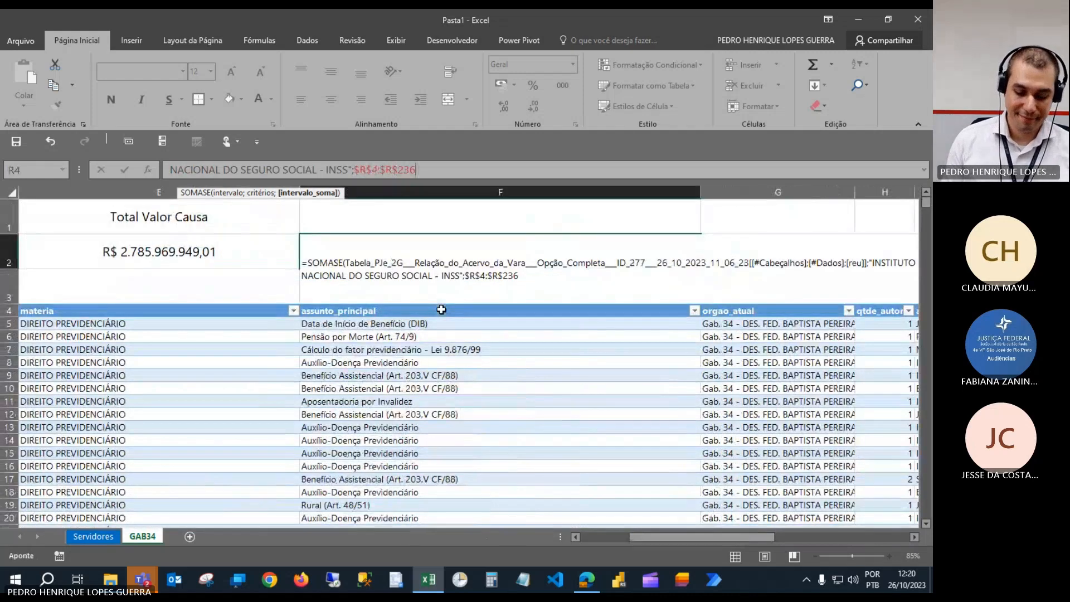
key(ctrl+Return)
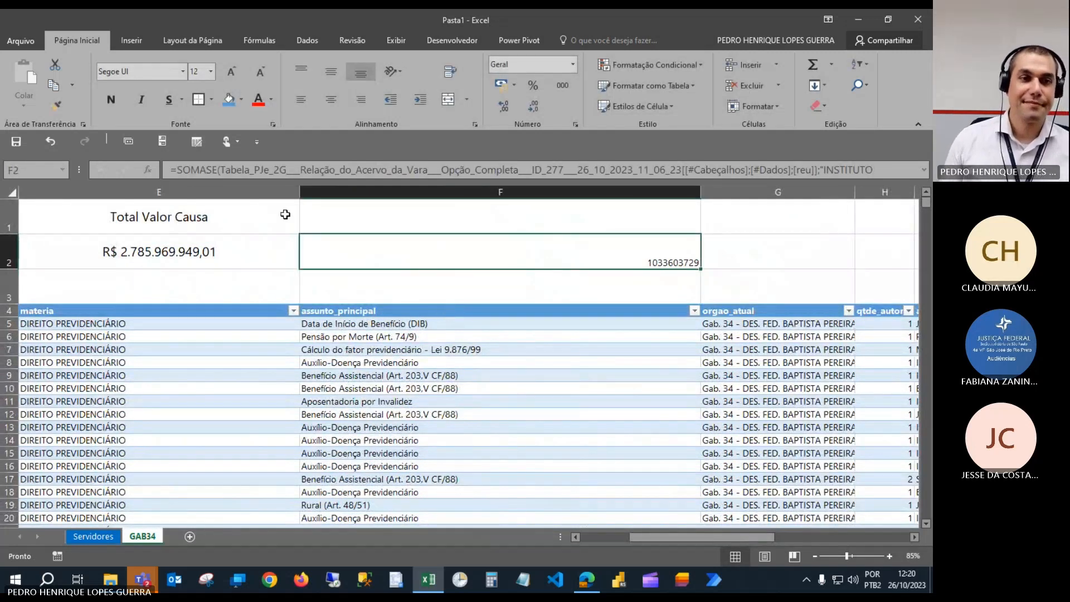
Copy the formatting of the Total Valor Causa cells E1:E2 onto F1:F2.
drag(239, 212, 234, 239)
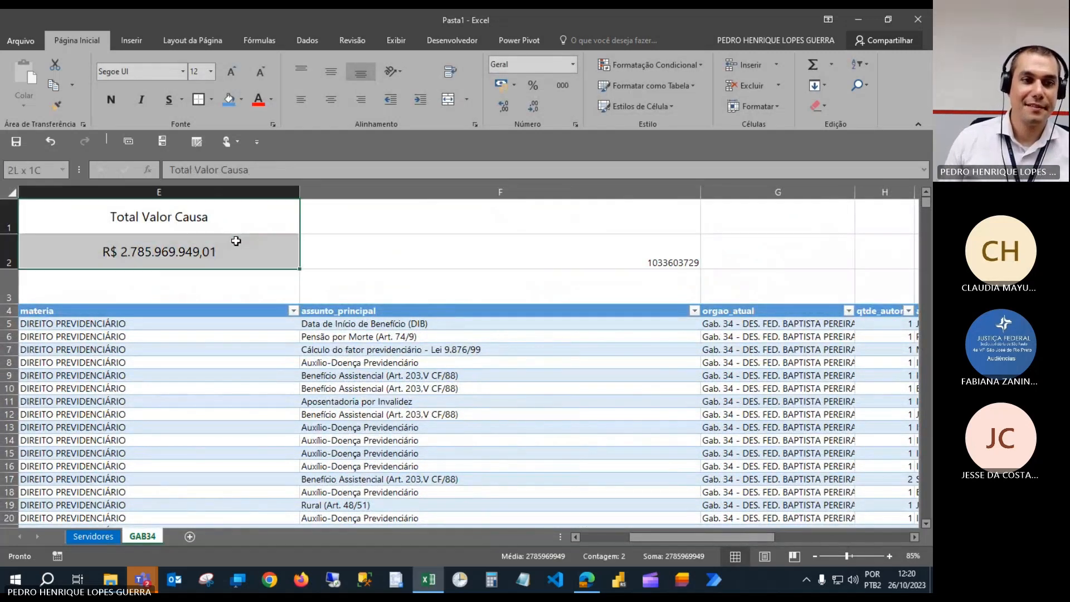
click(55, 104)
drag(541, 224, 543, 255)
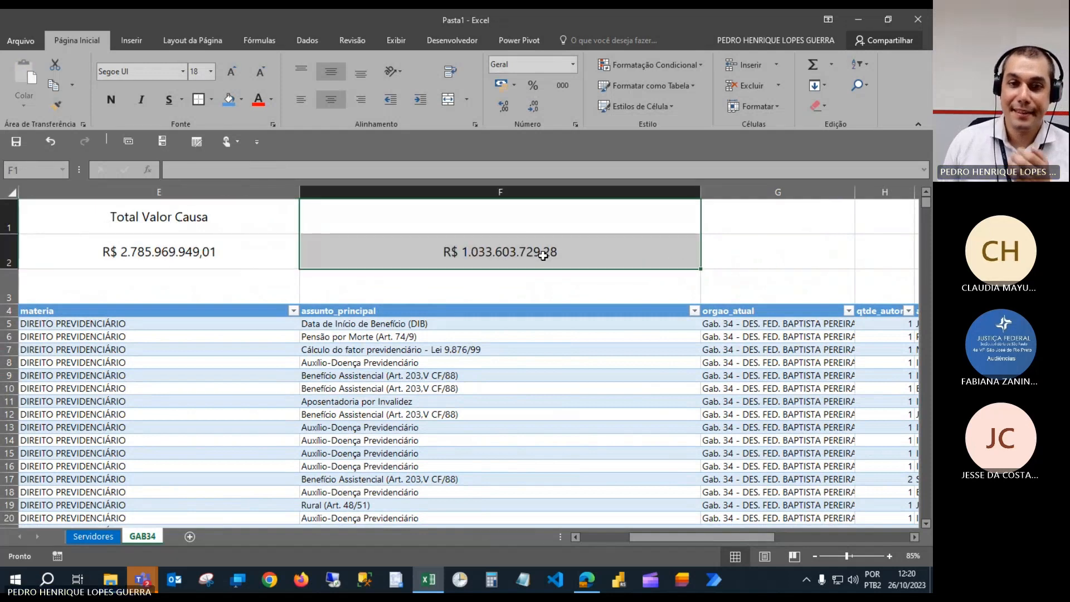
Enter the heading "Total INSS" in cell F1.
click(470, 218)
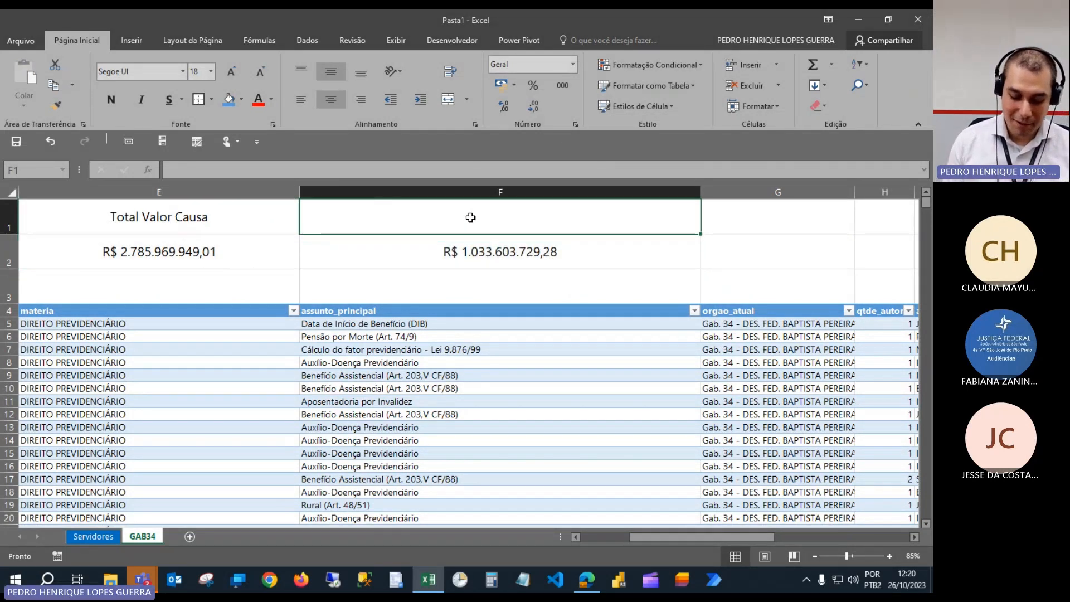
double_click(470, 217)
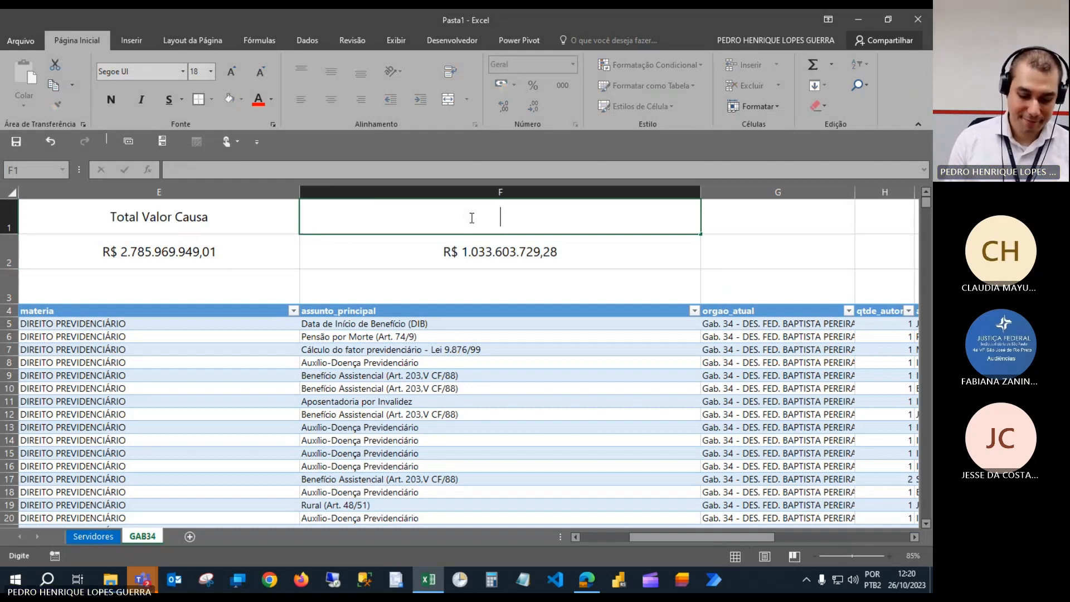
text(Total INSS)
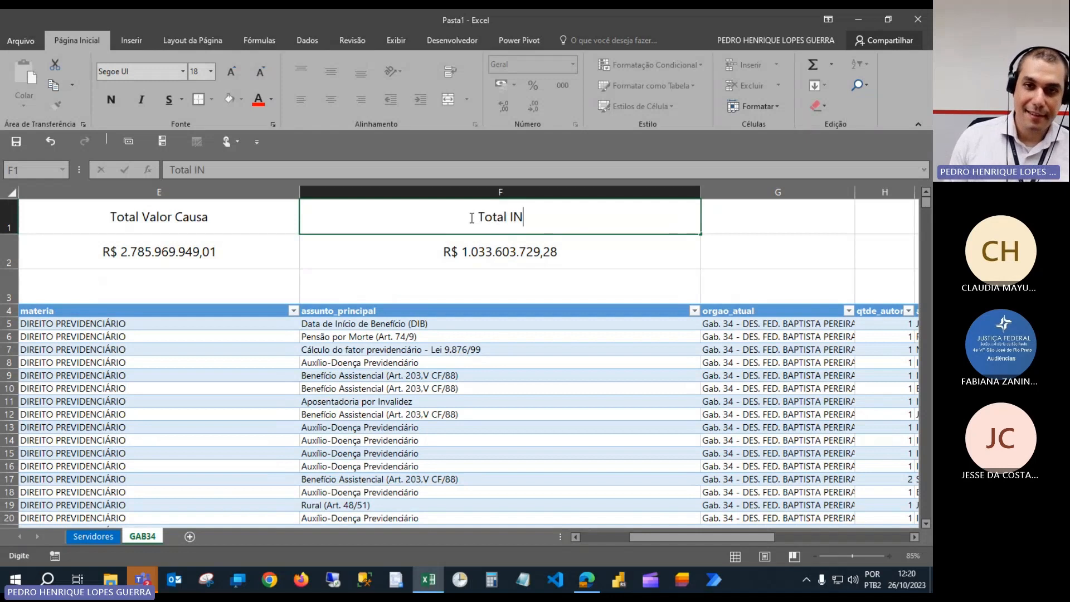
key(Return)
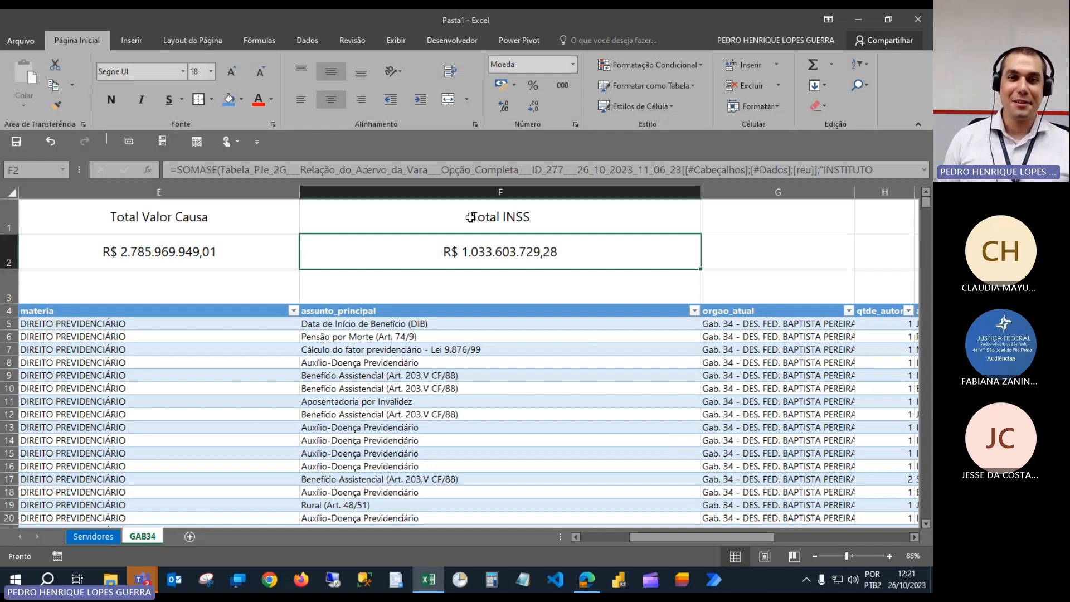
Enter the heading "Total INSS e Caixa" in cell G1.
key(Up)
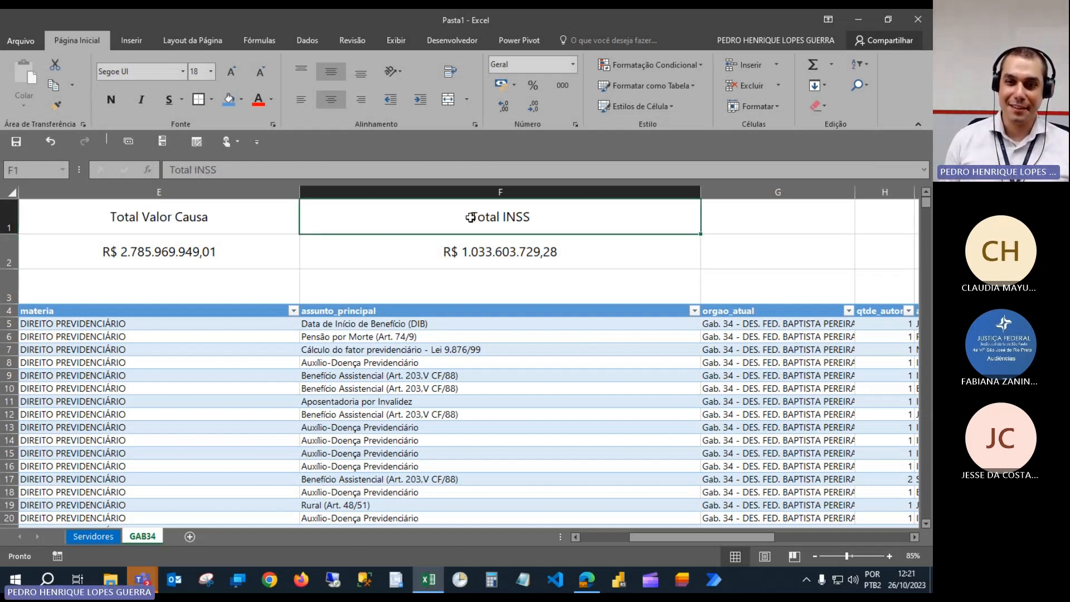
key(Right)
text(Tota)
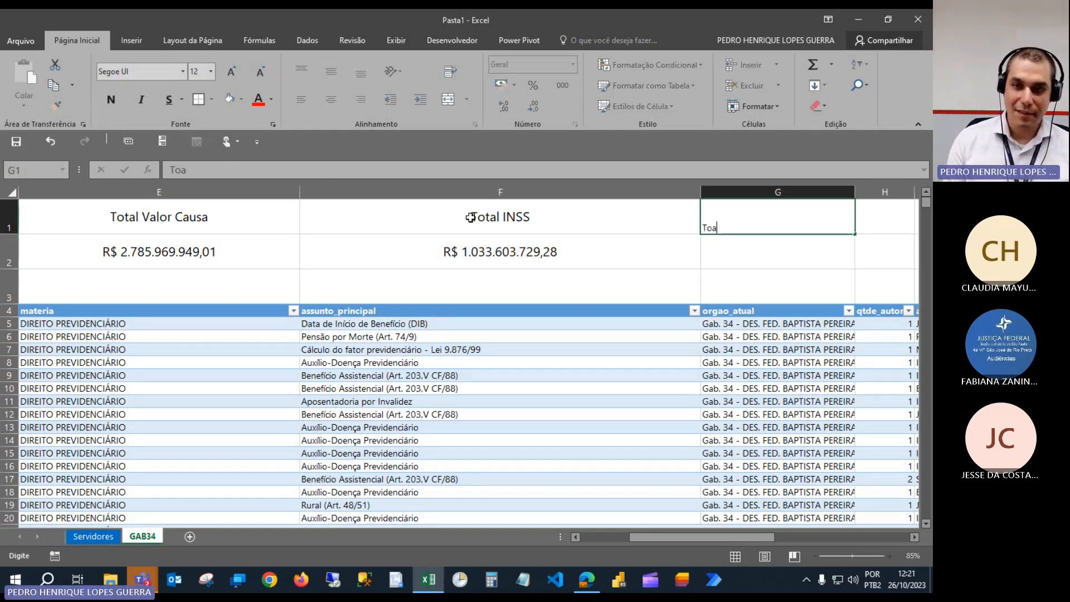
text(l )
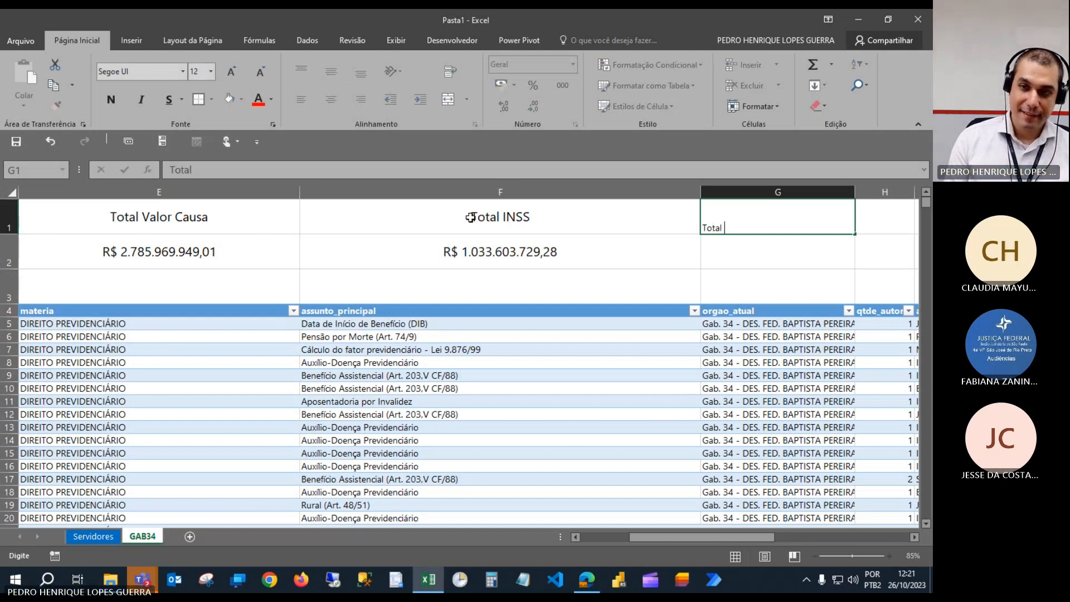
text(INSS e Caixa)
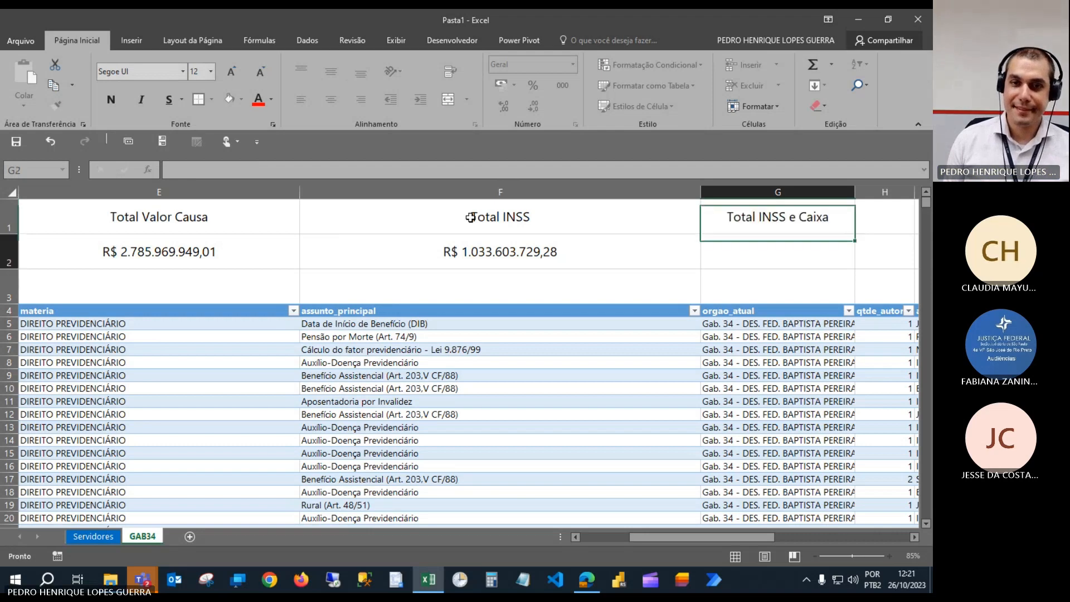
key(Return)
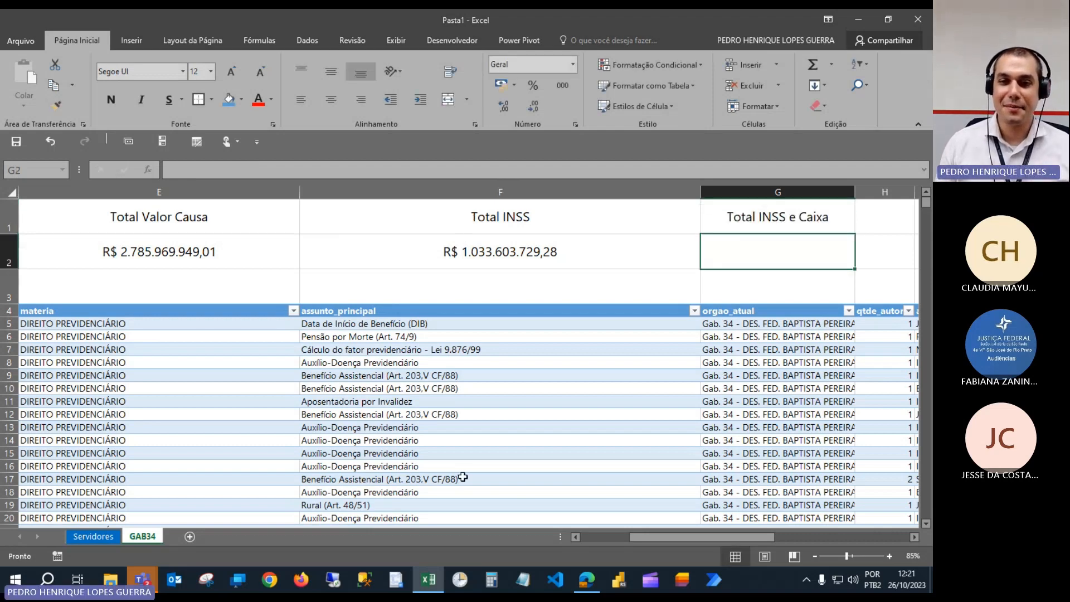
Start a SOMASES formula in G2 with the valor_causa cells R4:R236 as the sum range.
mouse_move(681, 540)
mouse_down()
mouse_move(712, 540)
mouse_move(703, 538)
mouse_up()
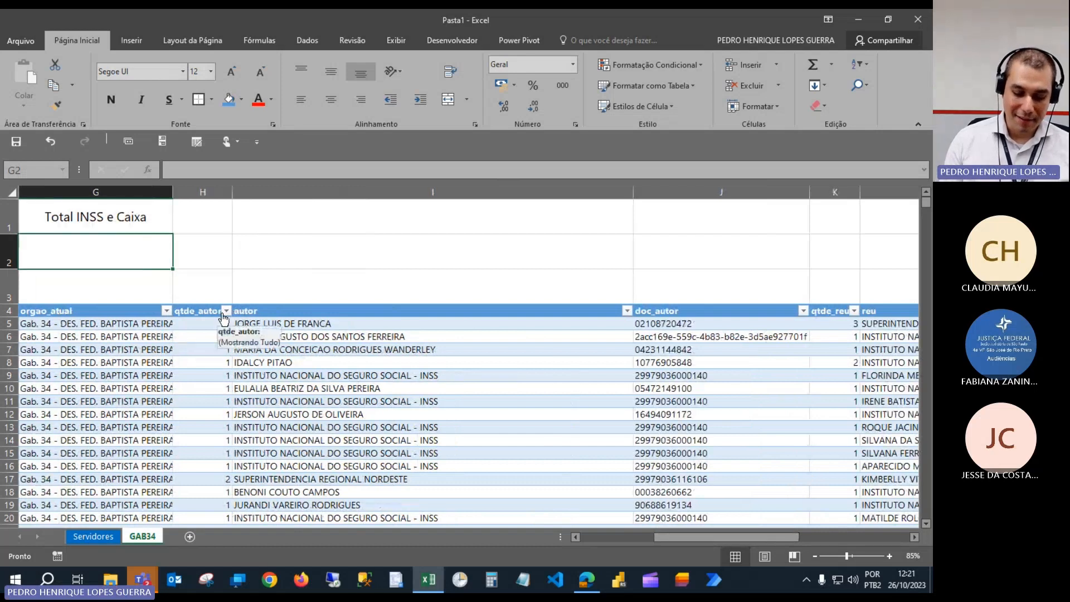
text(=somases)
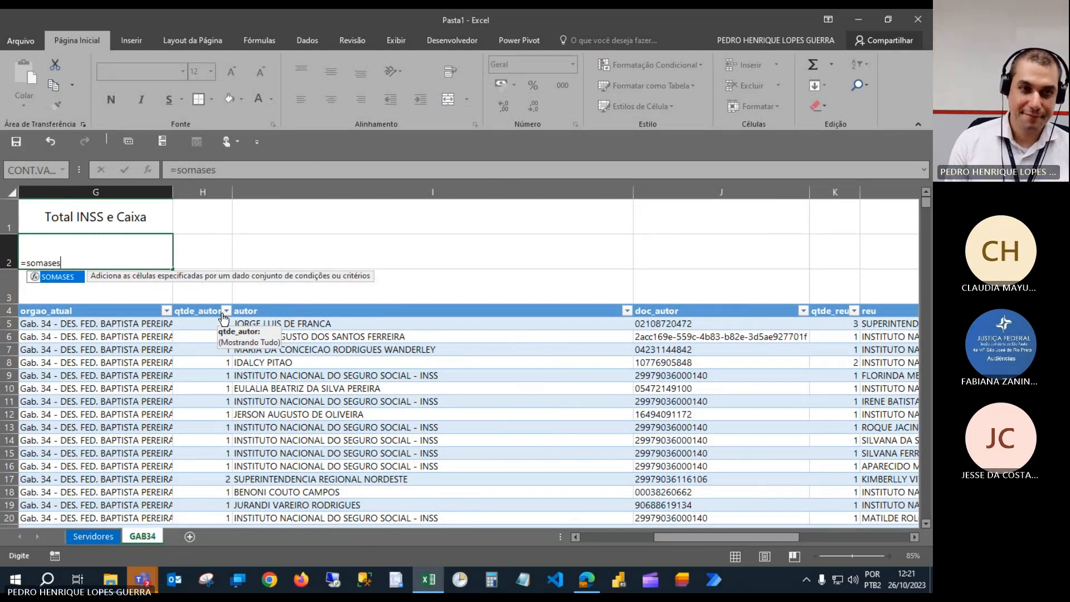
text(()
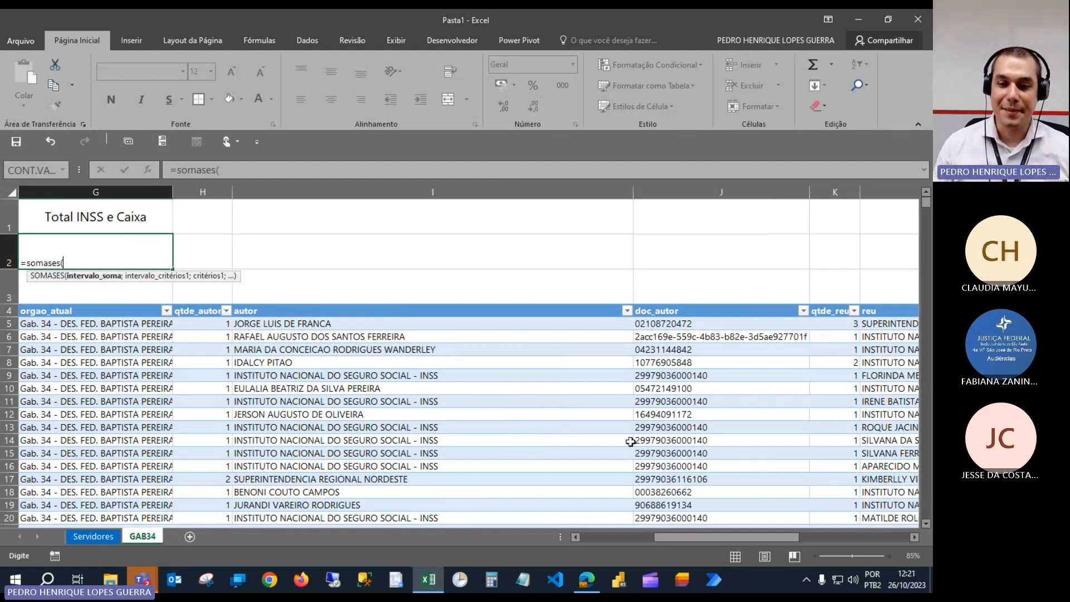
drag(702, 537, 874, 533)
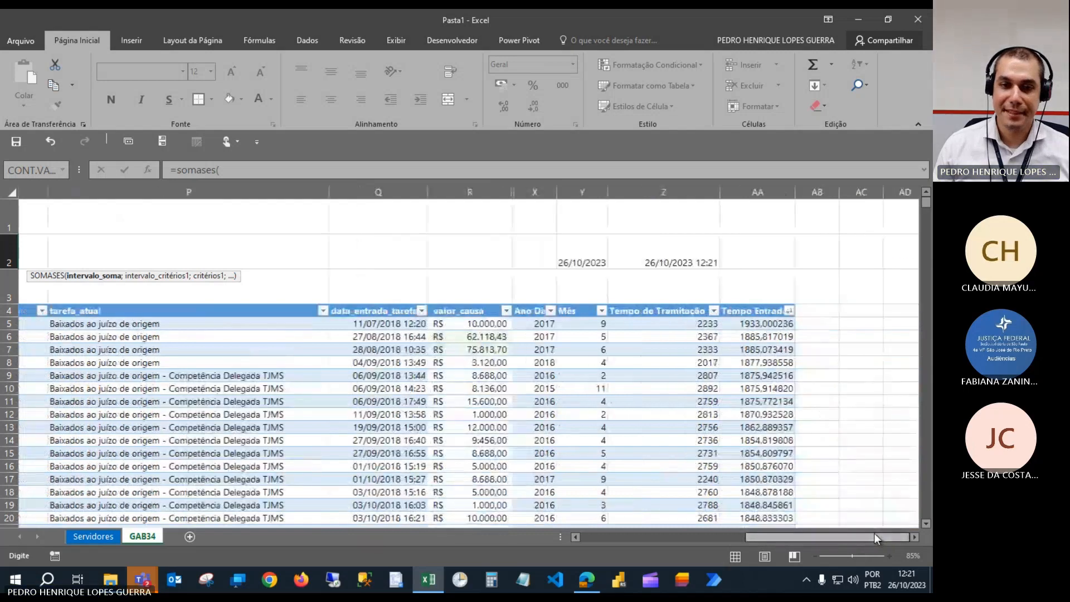
click(450, 312)
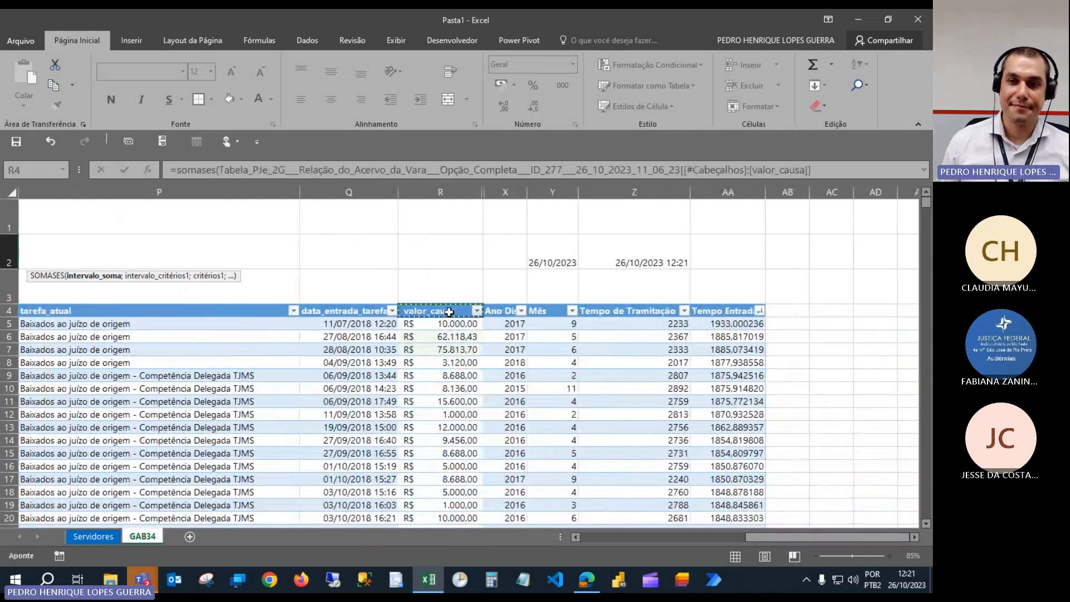
key(ctrl+shift+Down)
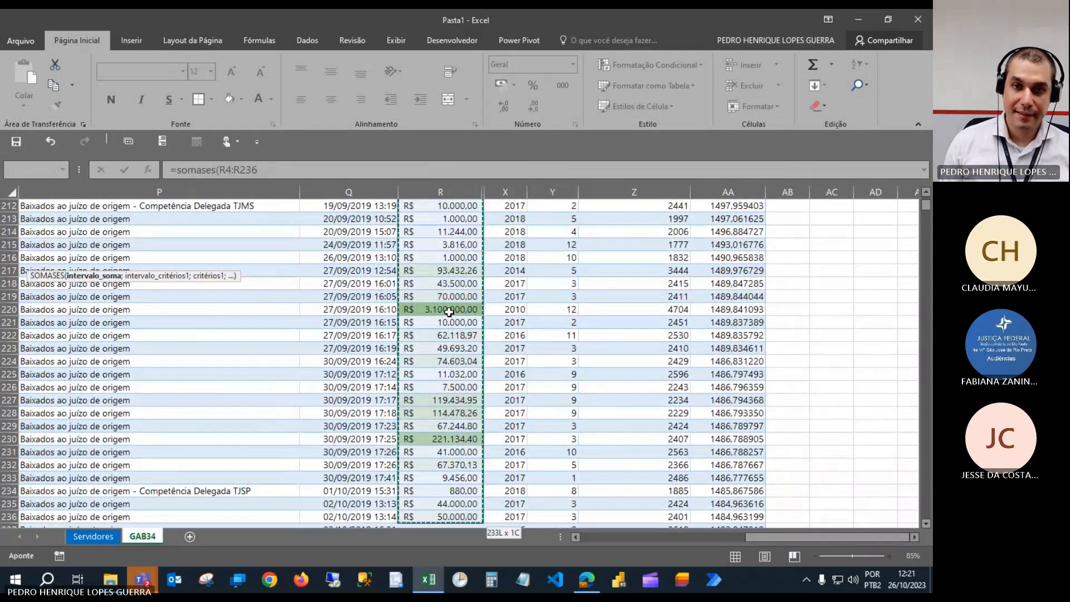
text(;)
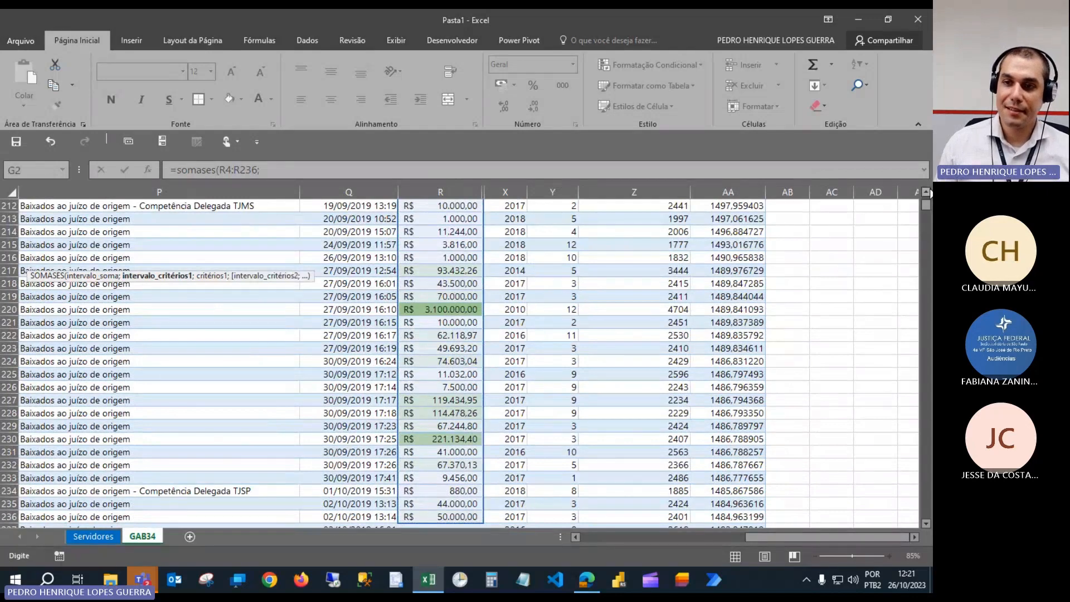
Set the whole reu column, header included, as the first criteria range of the SOMASES formula.
click(926, 192)
drag(804, 536, 769, 538)
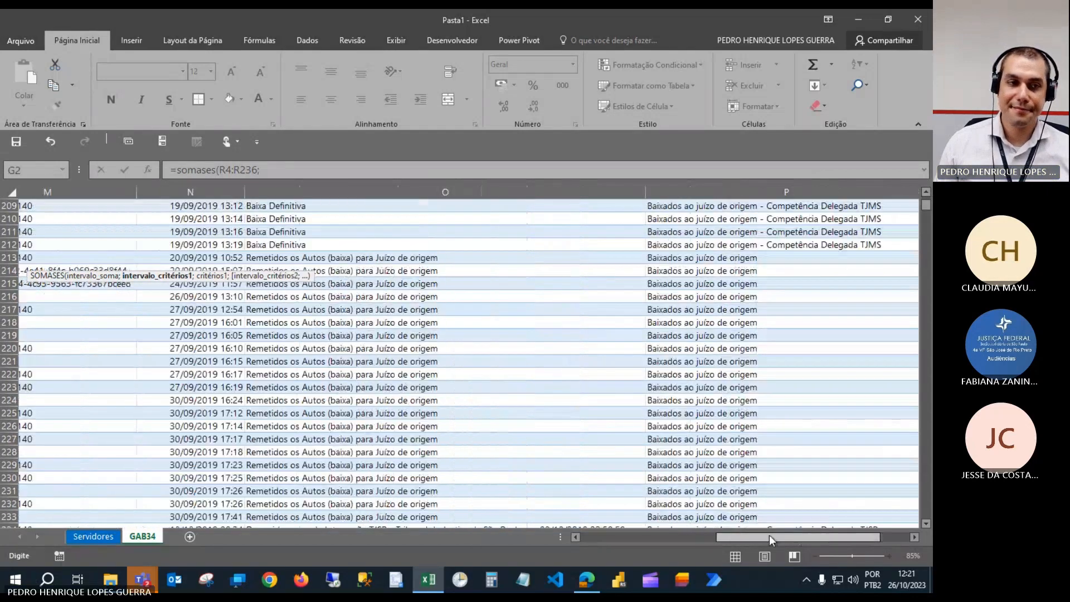
scroll(916, 268, up, 6)
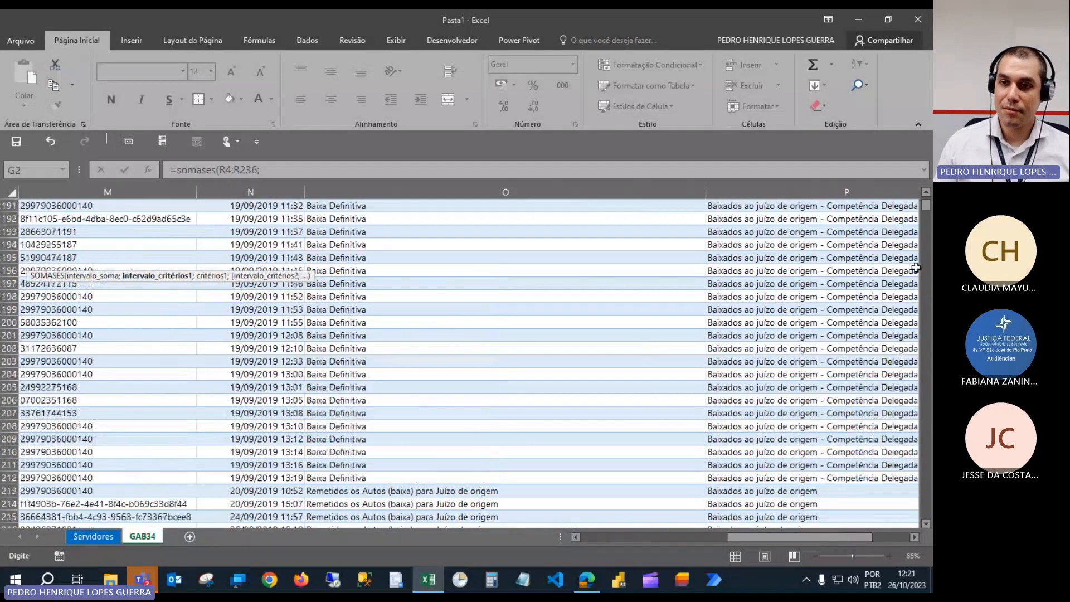
drag(923, 204, 924, 182)
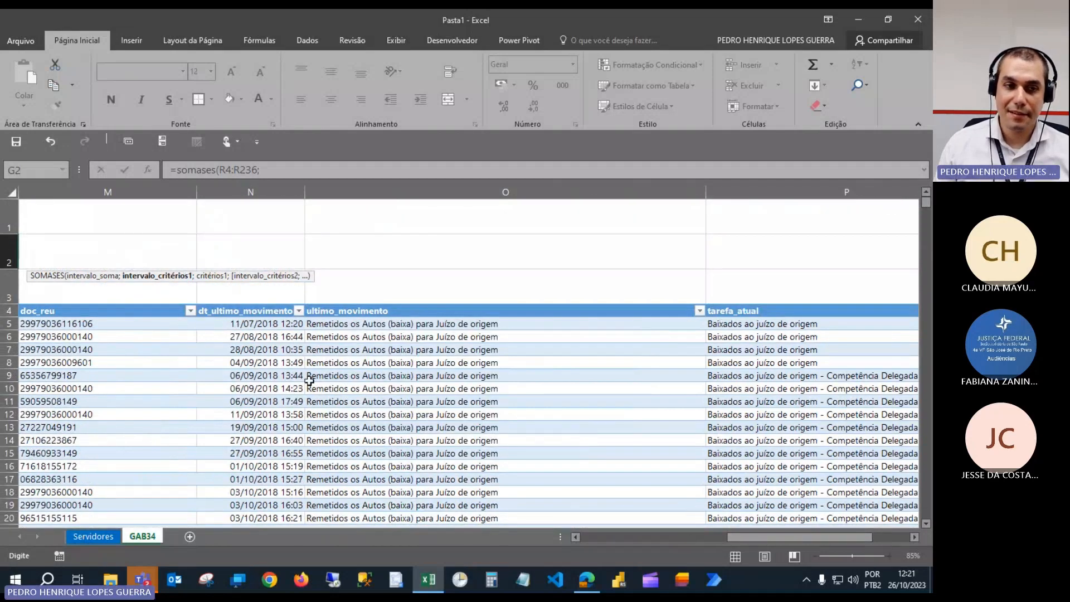
drag(737, 536, 708, 546)
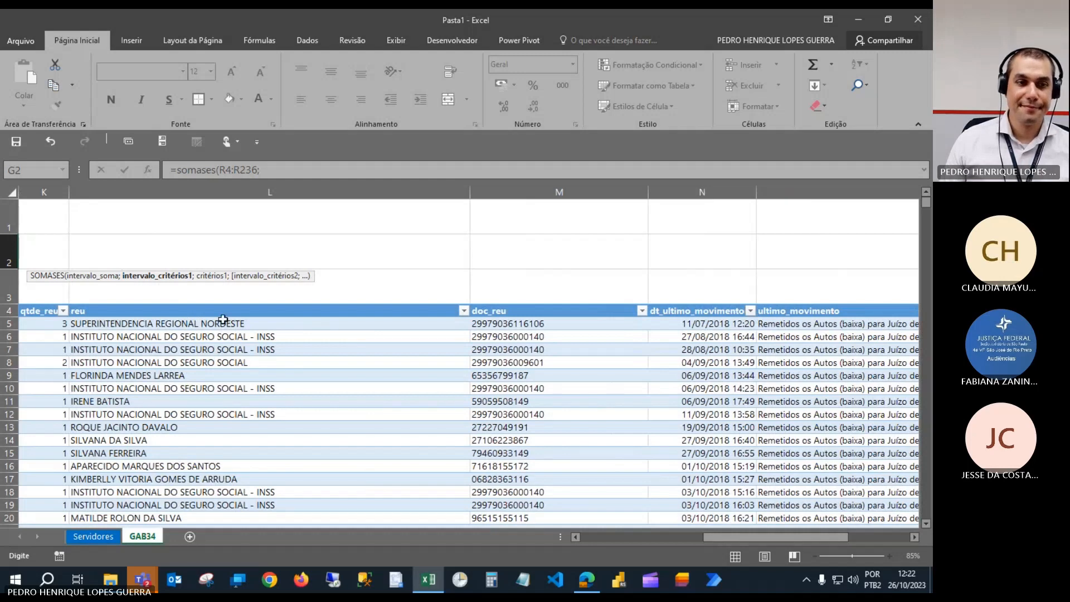
click(239, 311)
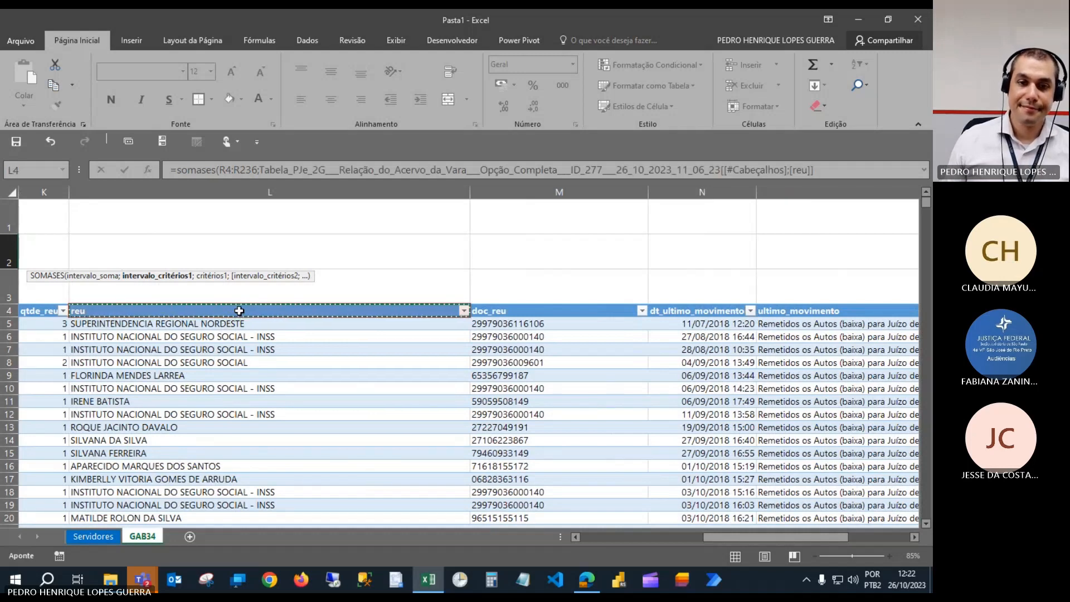
key(ctrl+shift+Down)
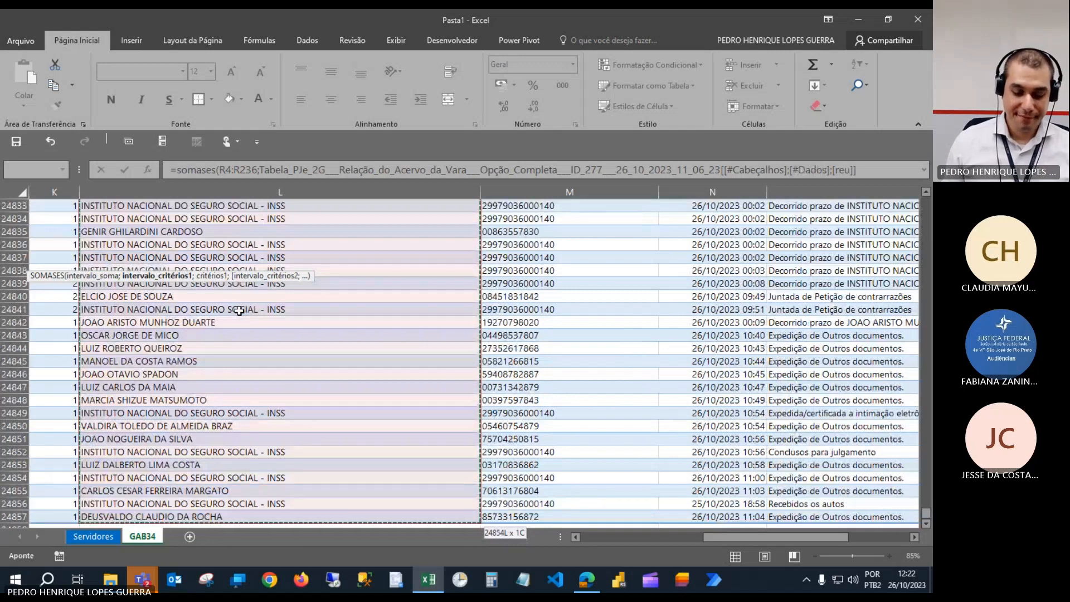
Enter "INSTITUTO NACIONAL DO SEGURO SOCIAL - INSS" as the first criterion of the SOMASES formula.
text(;"INS)
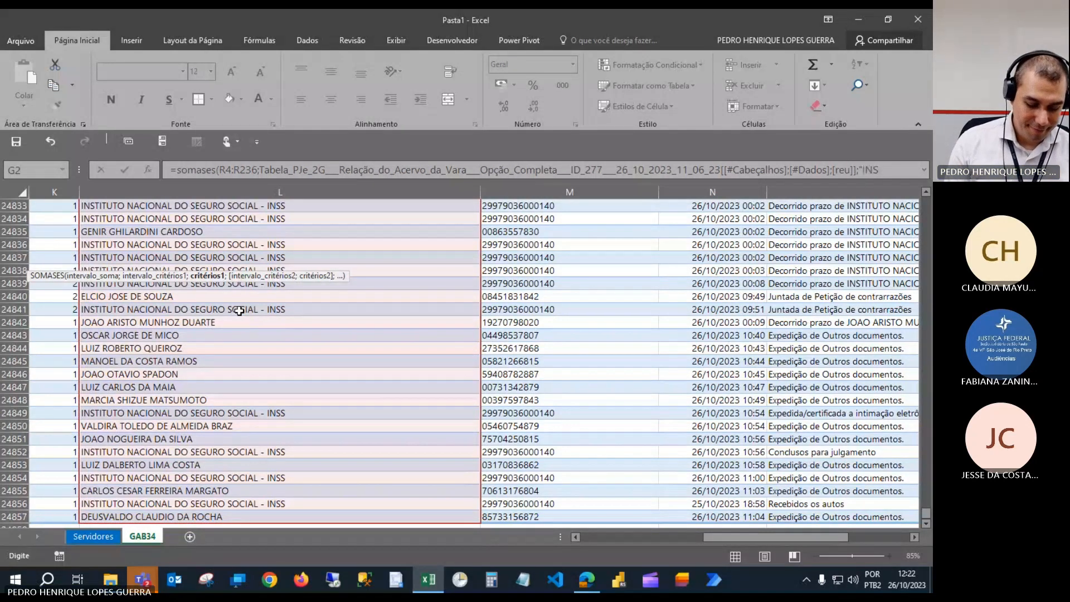
text(TITUTO NACIONAL DO)
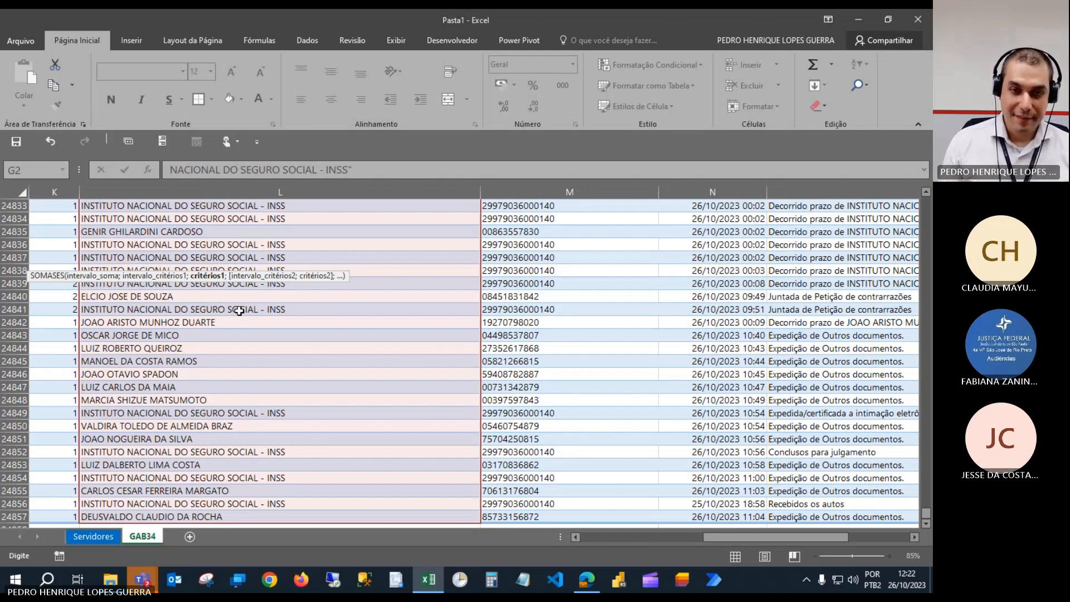
text(;)
Set the whole situacao_atual column, header included, as the second criteria range of the SOMASES formula.
scroll(901, 503, up, 2)
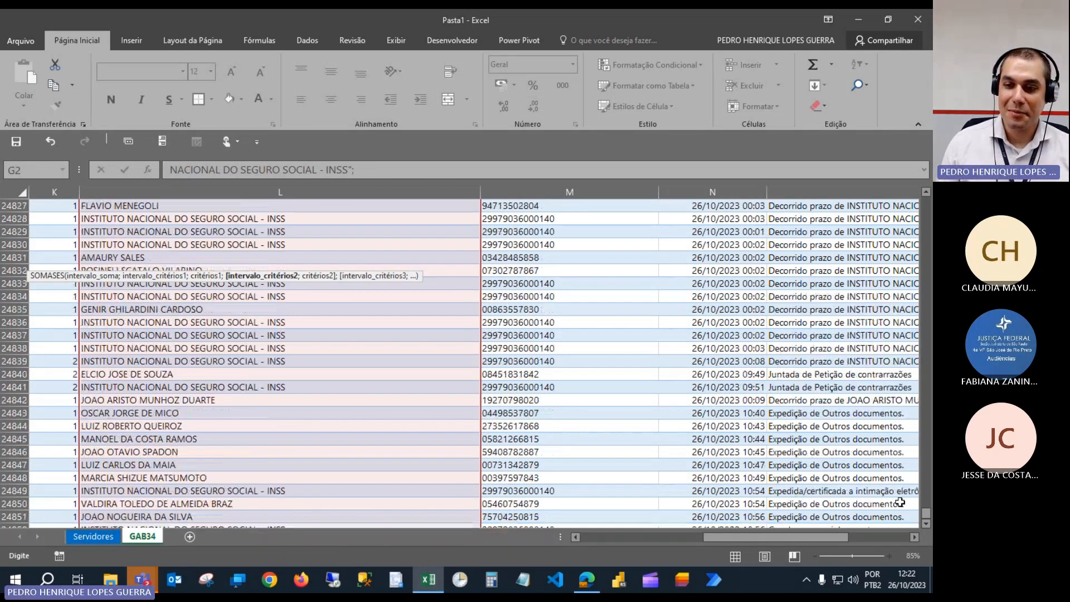
drag(926, 513, 926, 202)
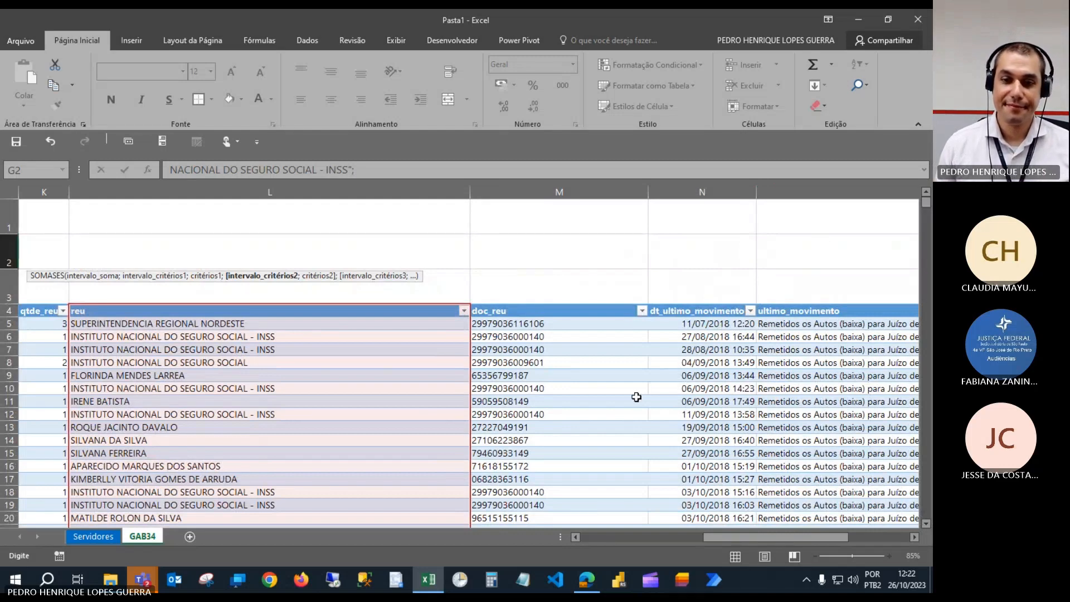
scroll(552, 417, down, 1)
scroll(552, 417, down, 17)
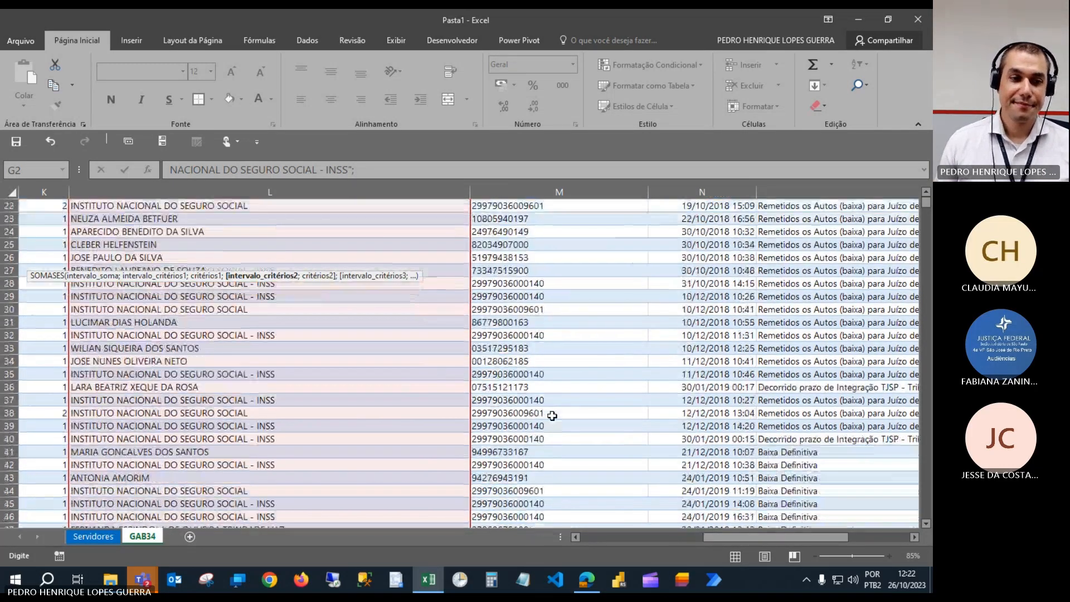
scroll(552, 416, up, 16)
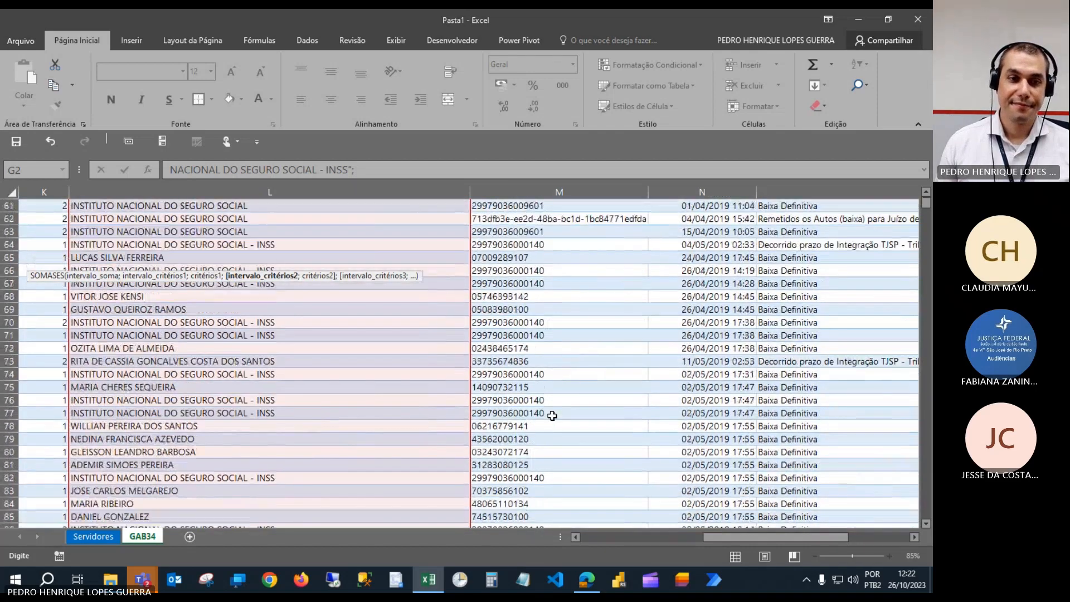
scroll(552, 416, up, 1)
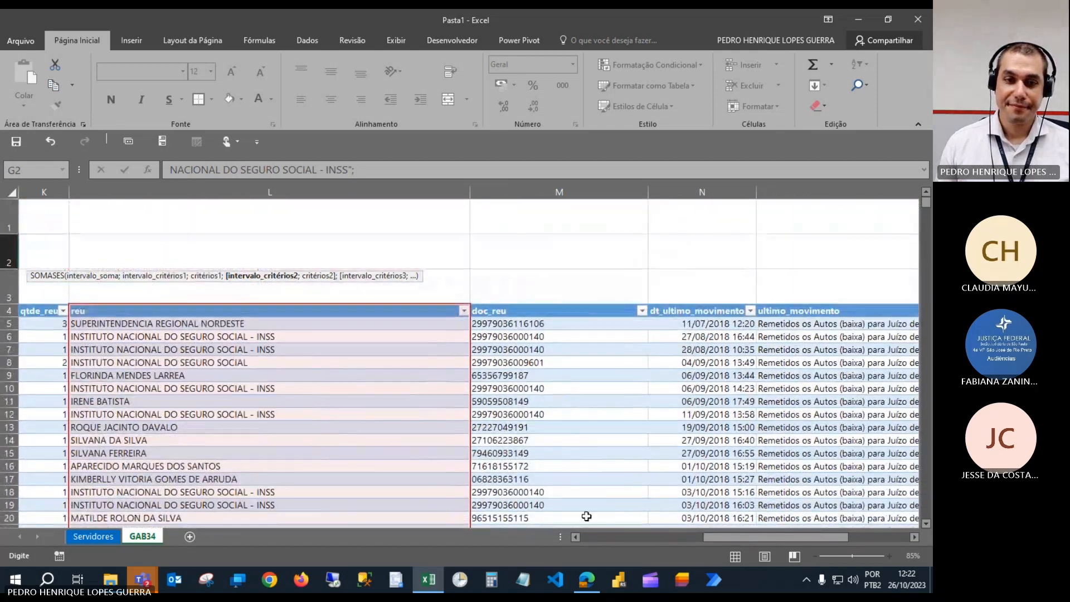
drag(734, 536, 580, 547)
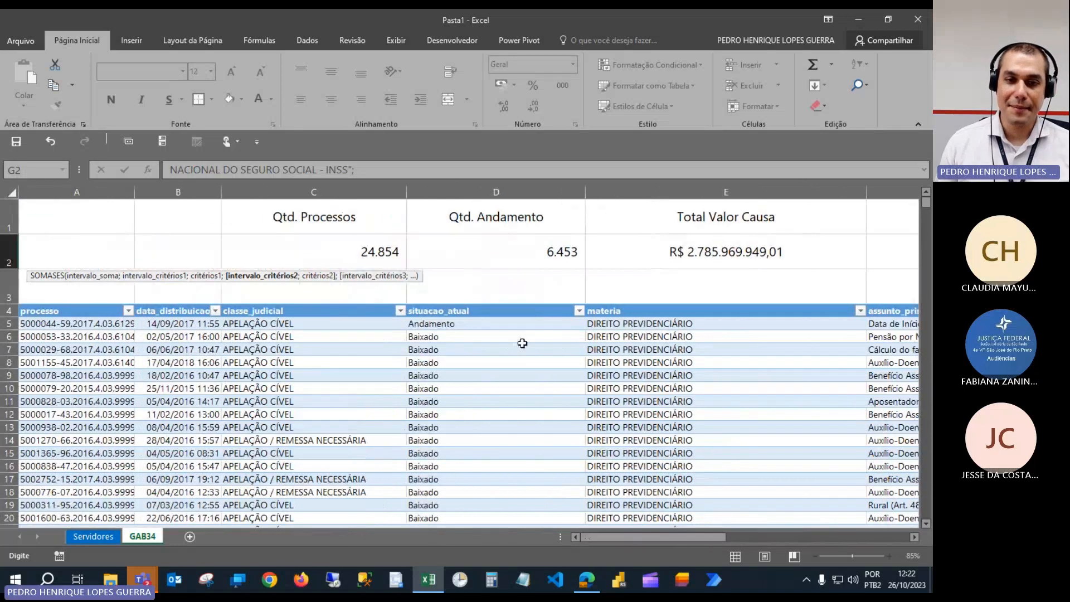
click(497, 306)
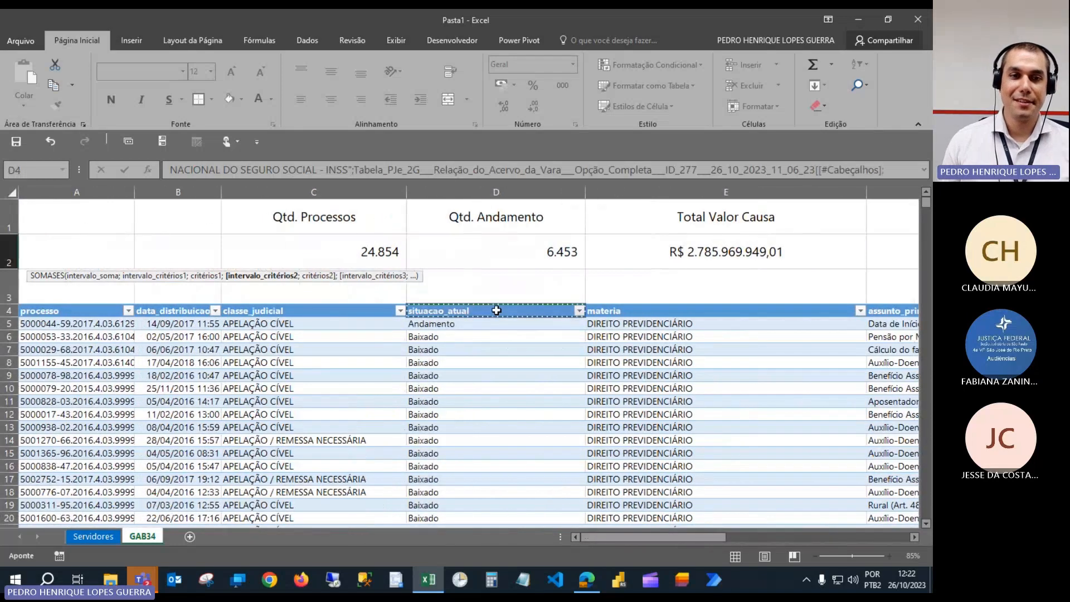
key(ctrl+shift+Down)
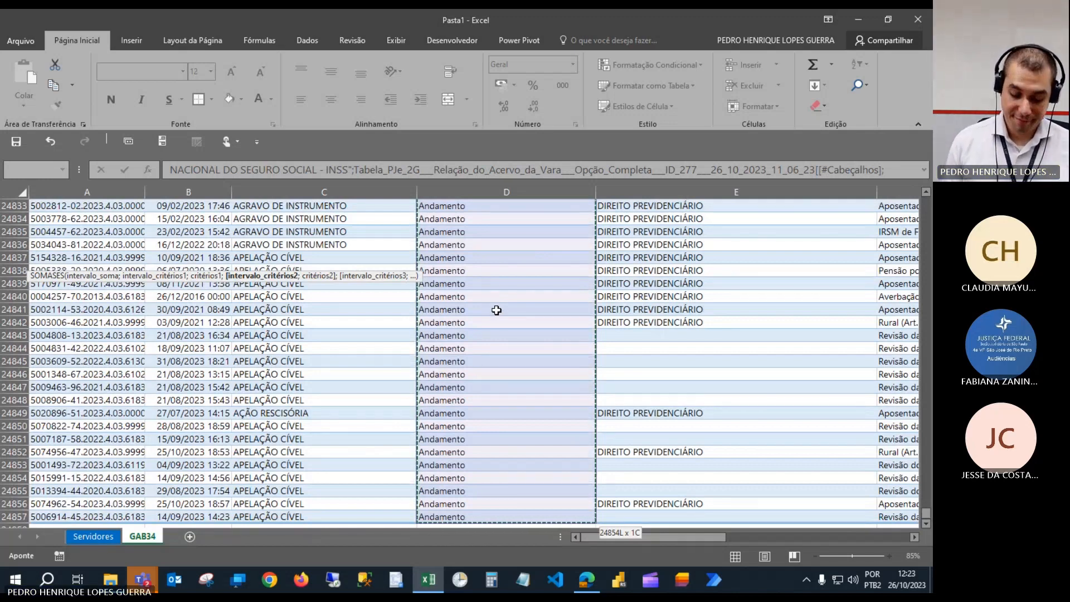
Enter "Andamento" as the second criterion and complete the SOMASES formula in G2.
text(;[situacao_atual)
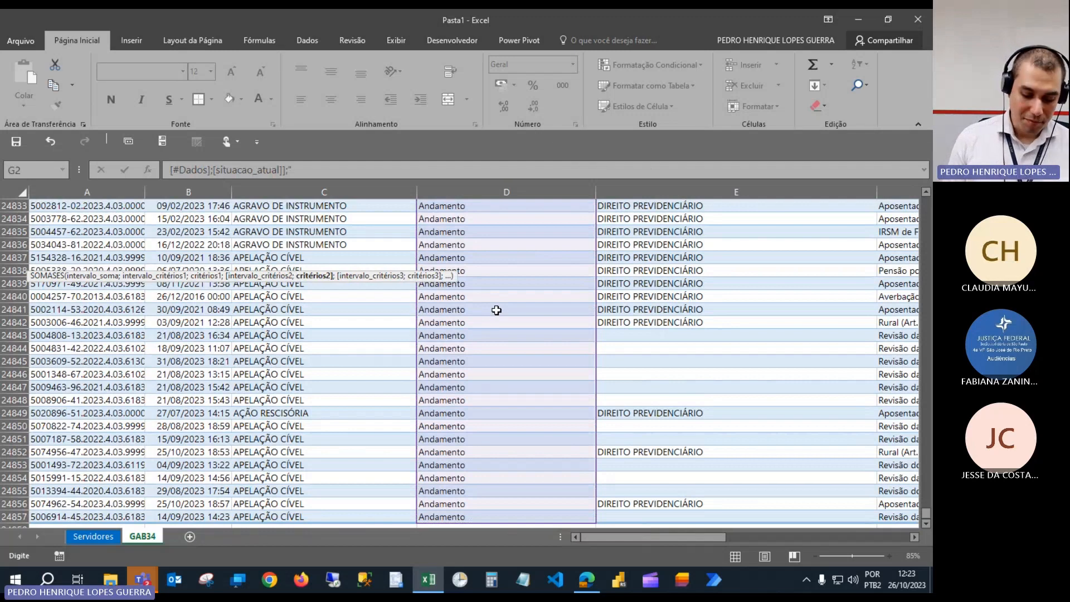
text("An)
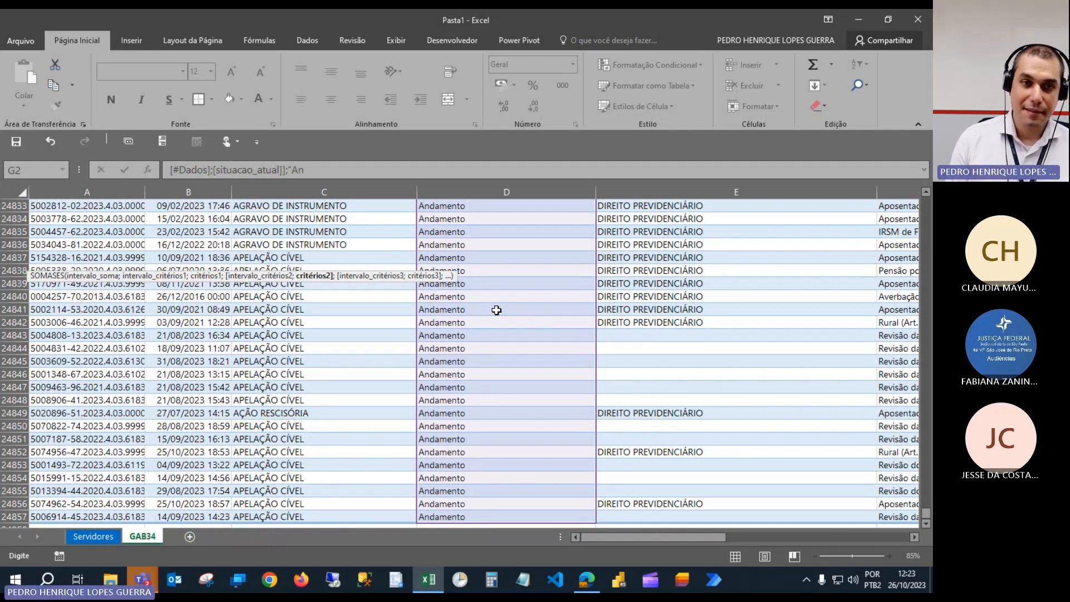
text(damento")
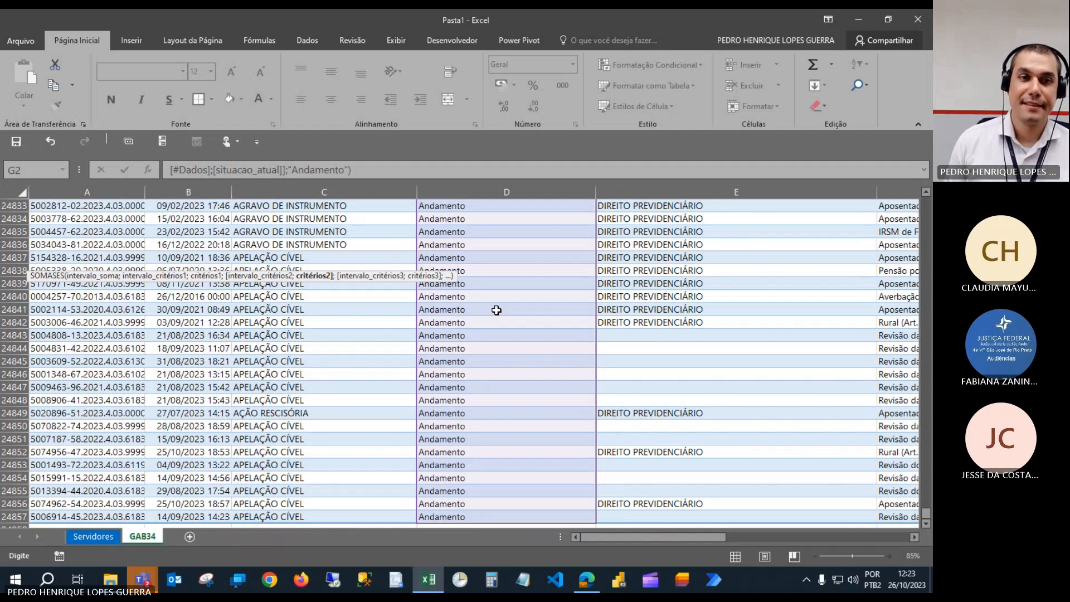
text())
key(Return)
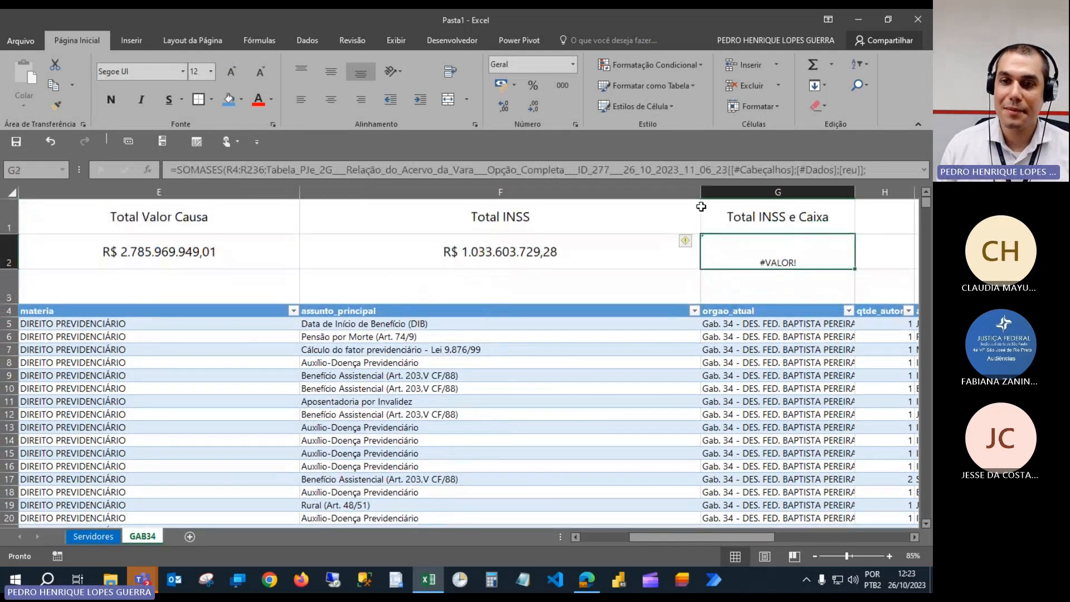
Enlarge the formula bar to show the whole SOMASES formula of cell G2.
mouse_move(690, 243)
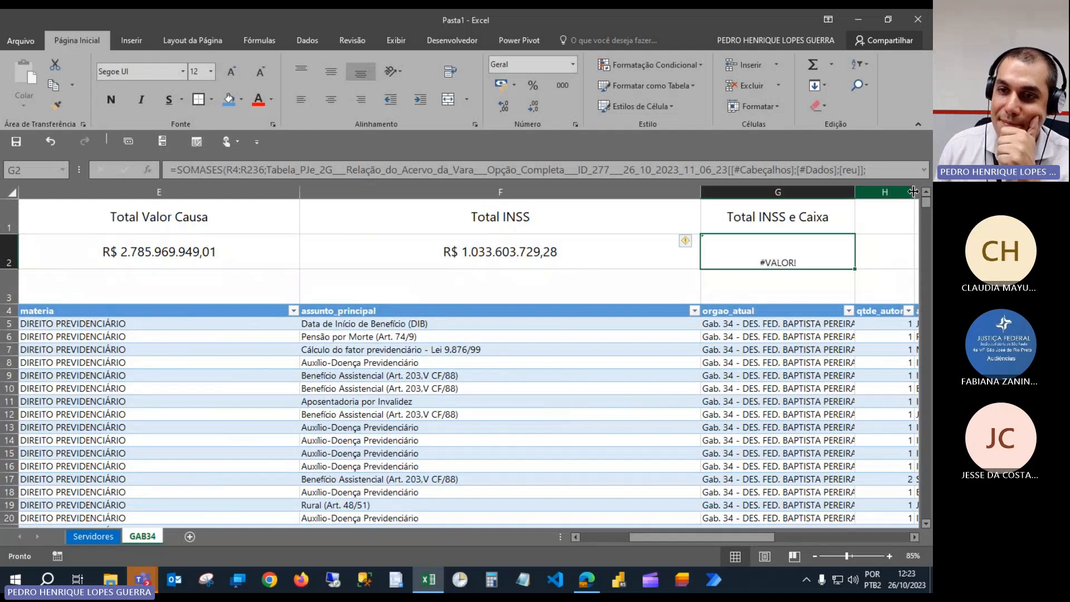
click(925, 170)
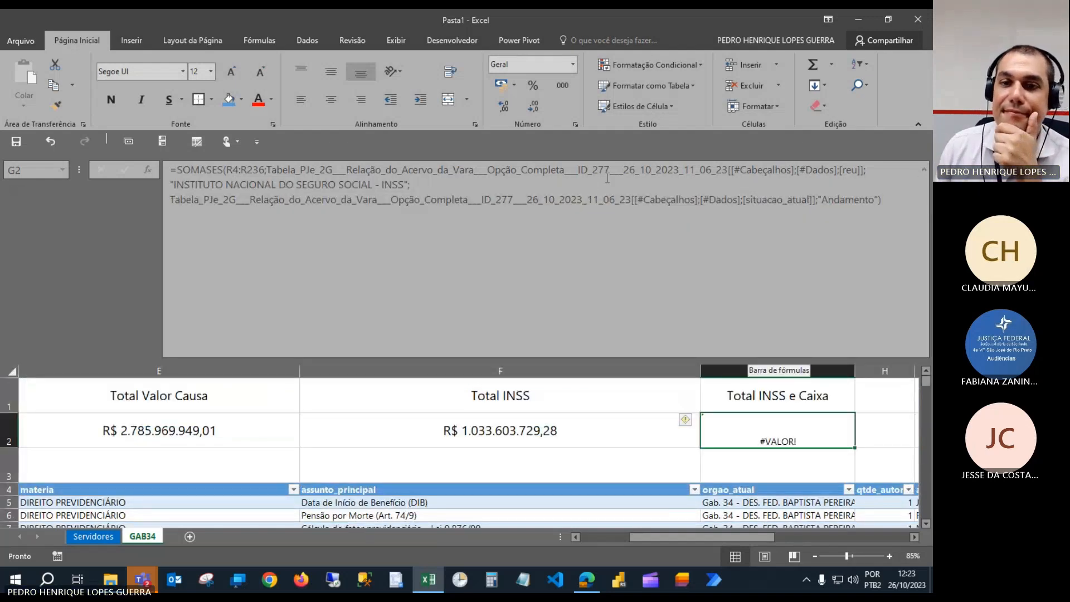
click(260, 168)
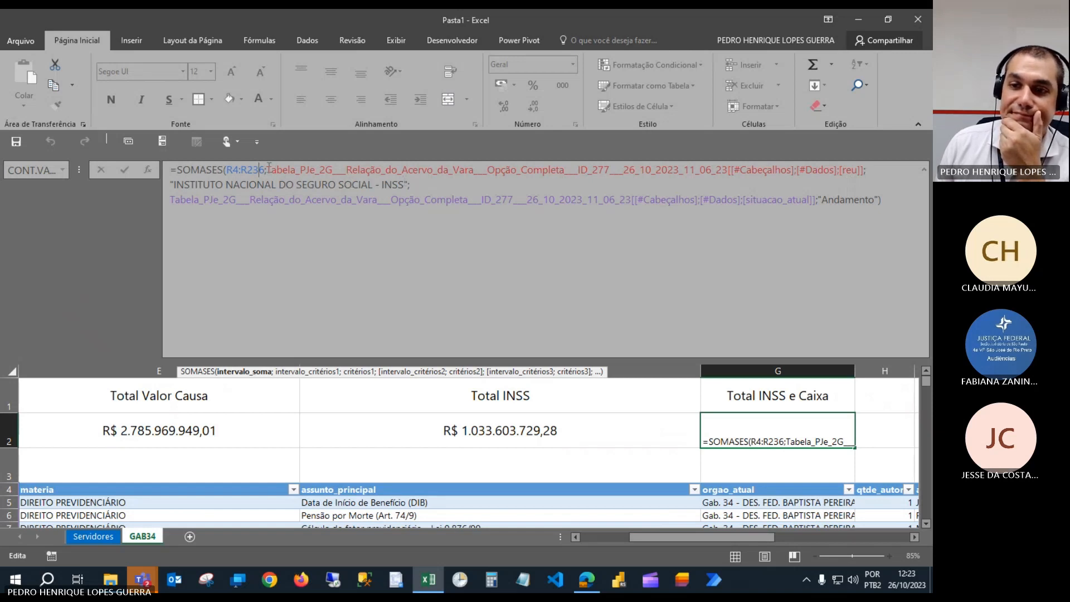
Replace the first criteria range in the G2 formula by reselecting the whole reu column from its header down.
drag(269, 168, 870, 170)
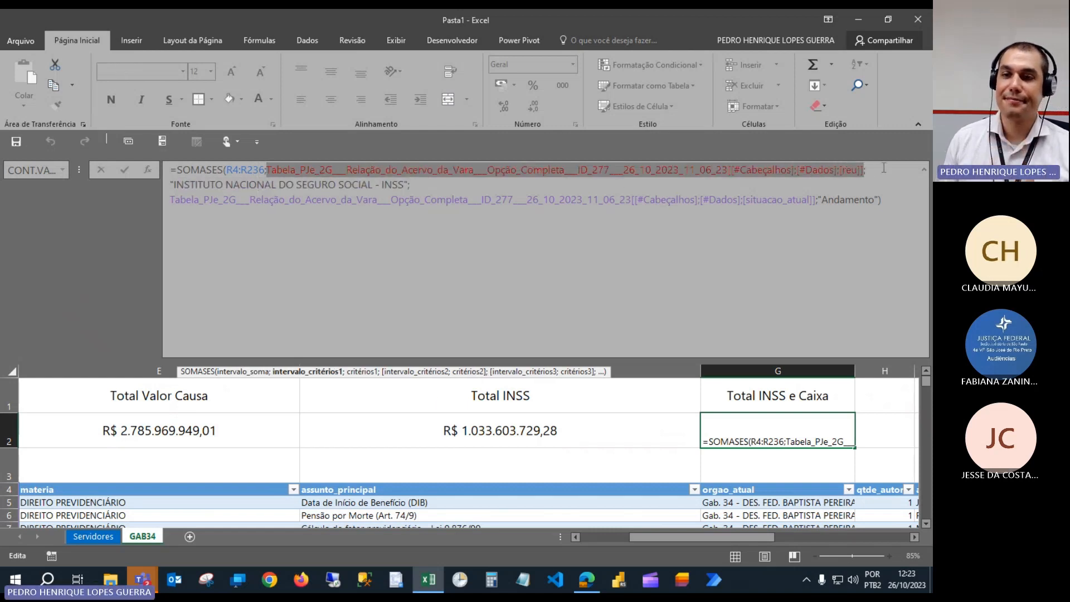
key(Delete)
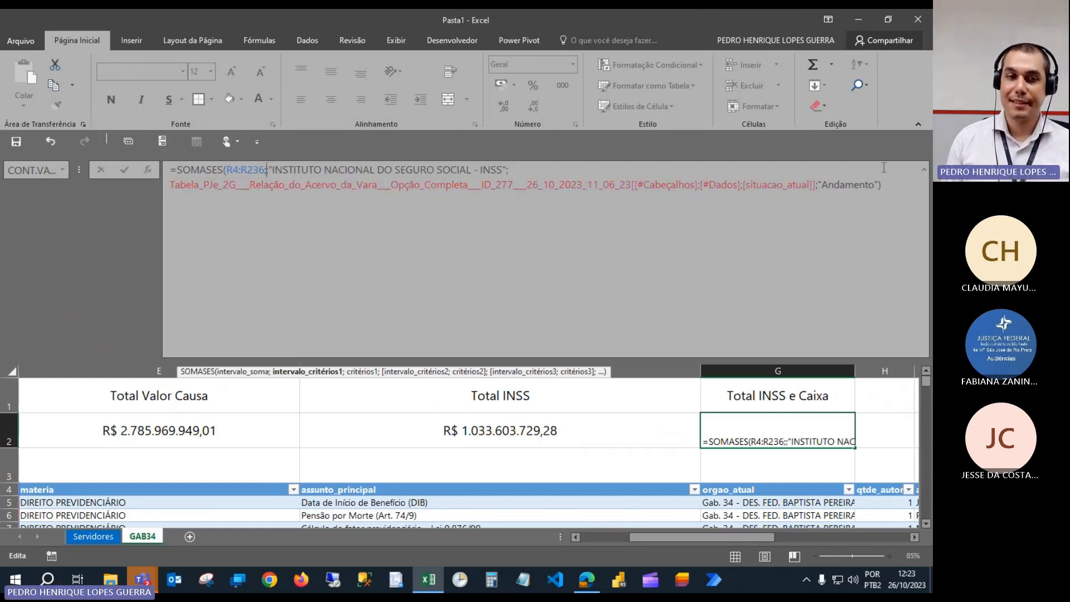
drag(749, 535, 798, 543)
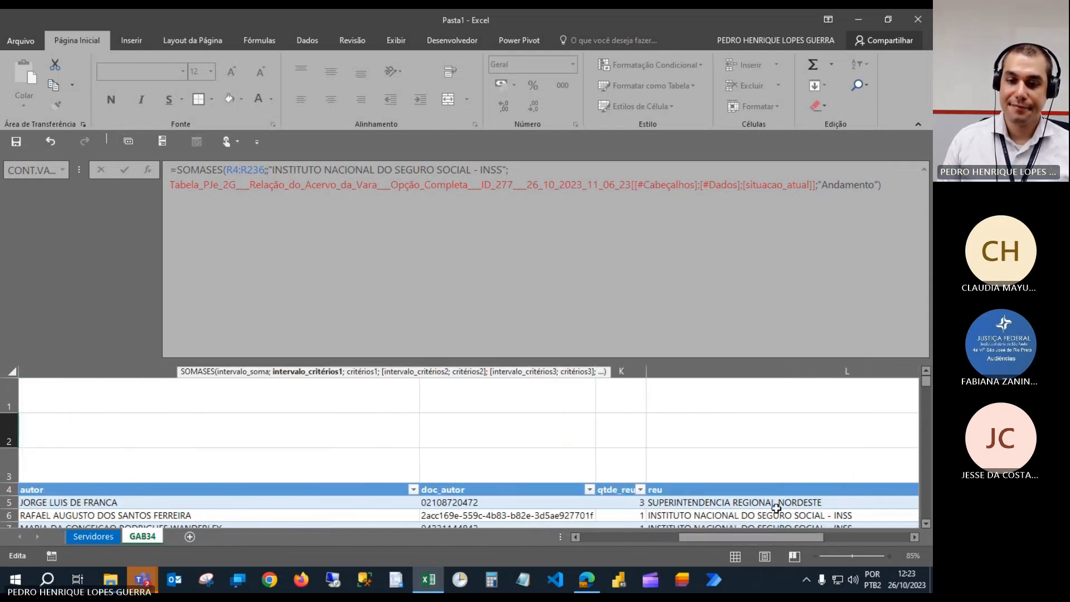
click(774, 489)
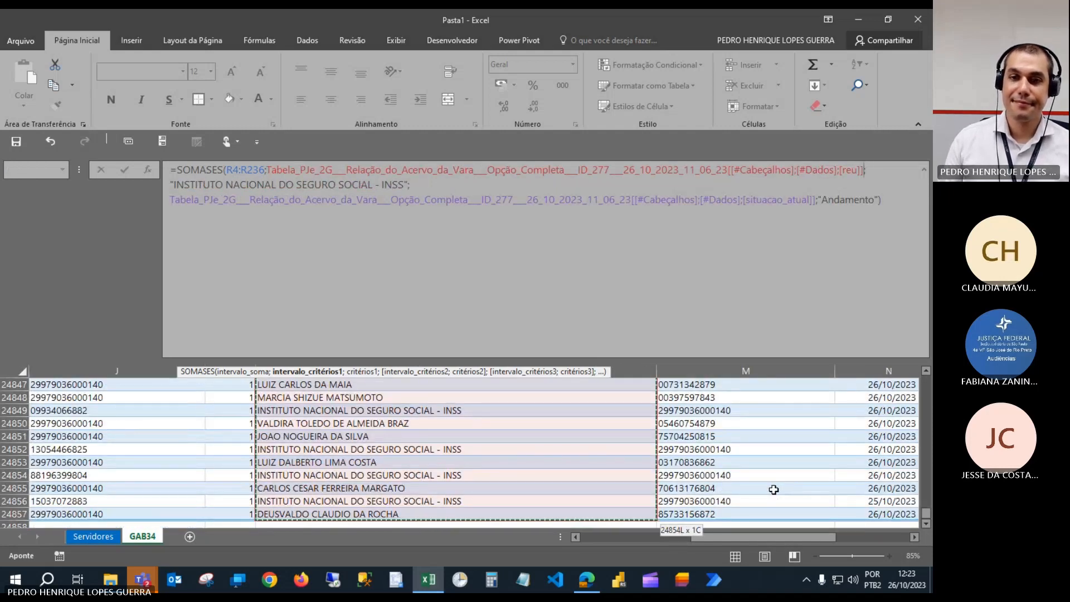
click(814, 200)
key(Return)
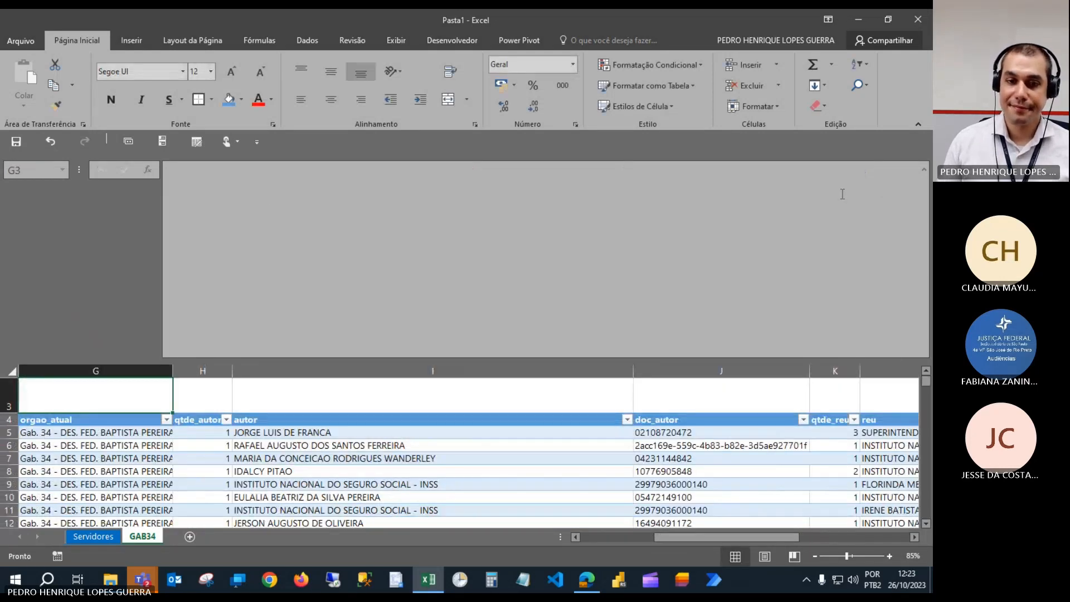
Remove the [#Cabeçalhos];[#Dados]; qualifiers from the reu reference in the G2 formula and commit the change.
click(80, 430)
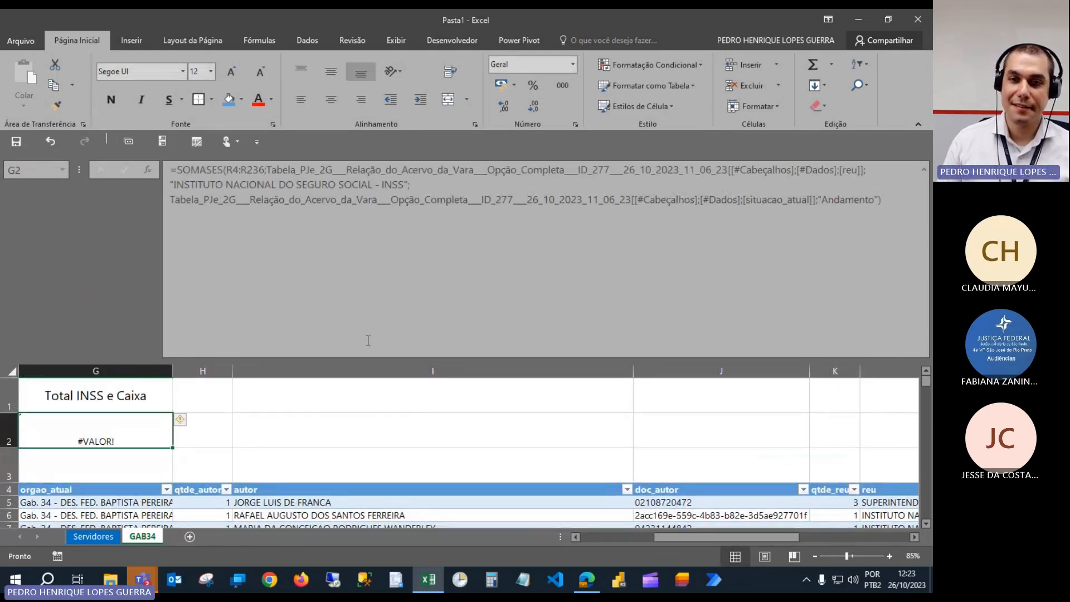
click(816, 200)
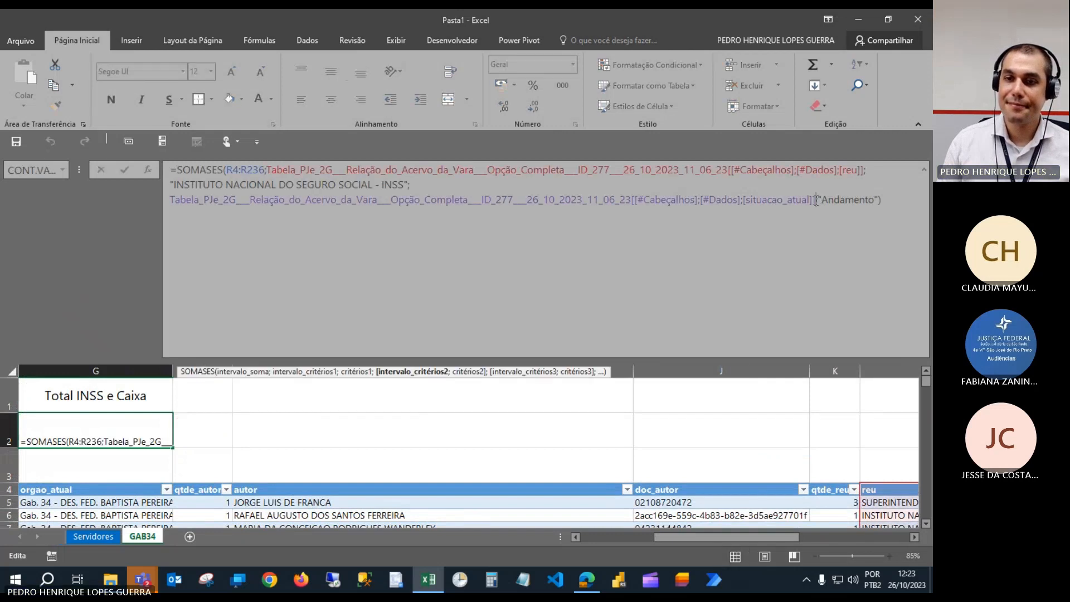
click(843, 170)
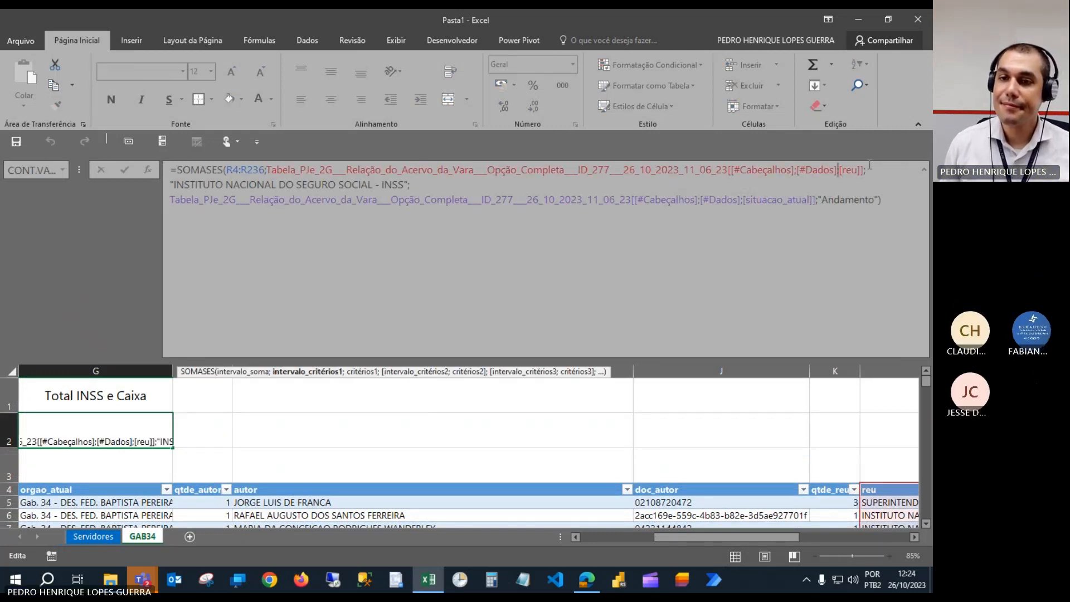
key(shift+Left)
key(shift+Left)
key(shift+Left)
key(shift+Left)
key(shift+Left)
key(shift+Left)
key(shift+Left)
key(shift+Left)
key(shift+Left)
key(shift+Left)
key(shift+Left)
key(shift+Left)
key(shift+Left)
key(shift+Left)
key(shift+Left)
key(shift+Left)
key(shift+Left)
key(shift+Left)
key(shift+Left)
key(shift+Left)
key(shift+Left)
key(shift+Left)
key(Delete)
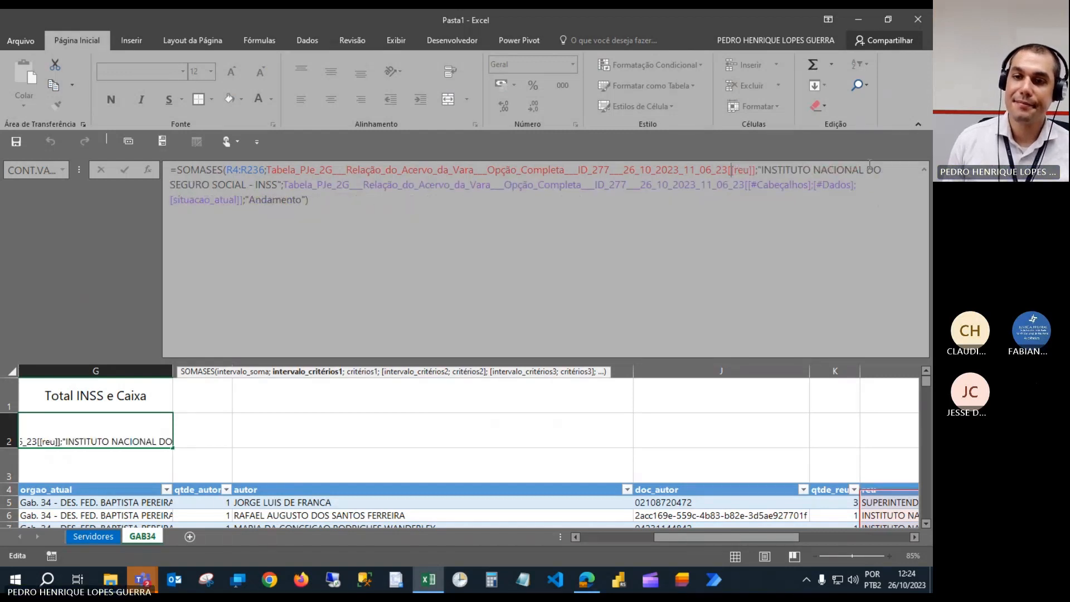
key(ctrl+Return)
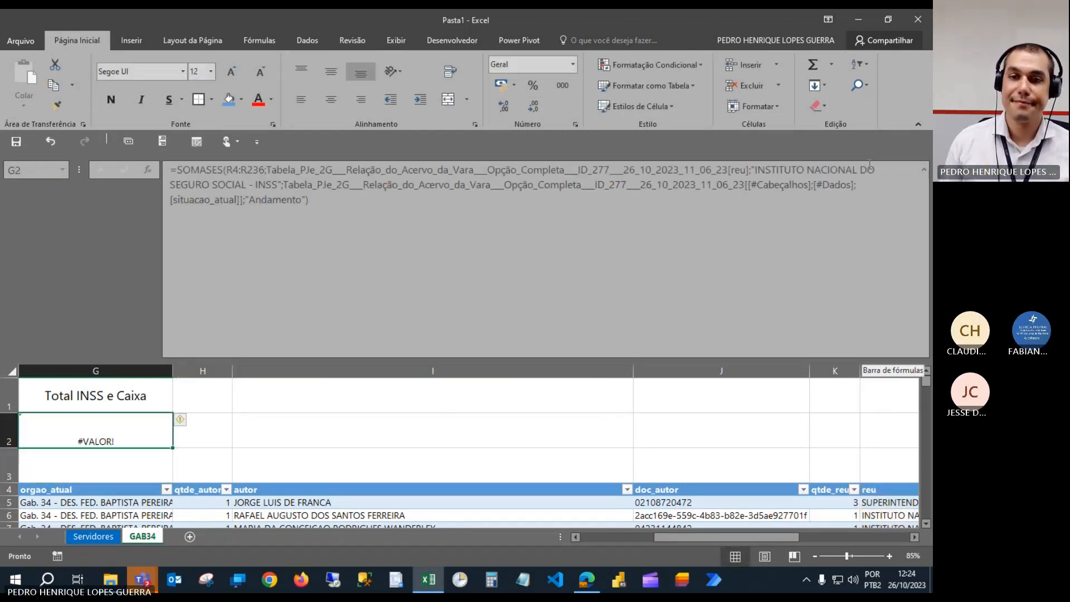
Remove the [#Cabeçalhos];[#Dados]; qualifiers from the situacao_atual reference in the G2 formula.
click(763, 184)
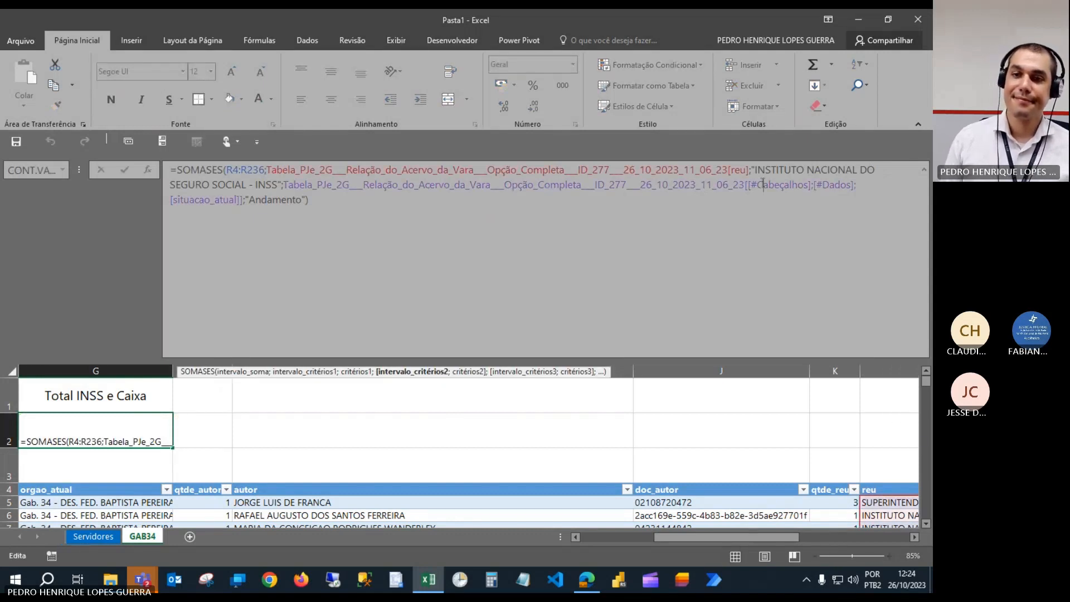
key(Left)
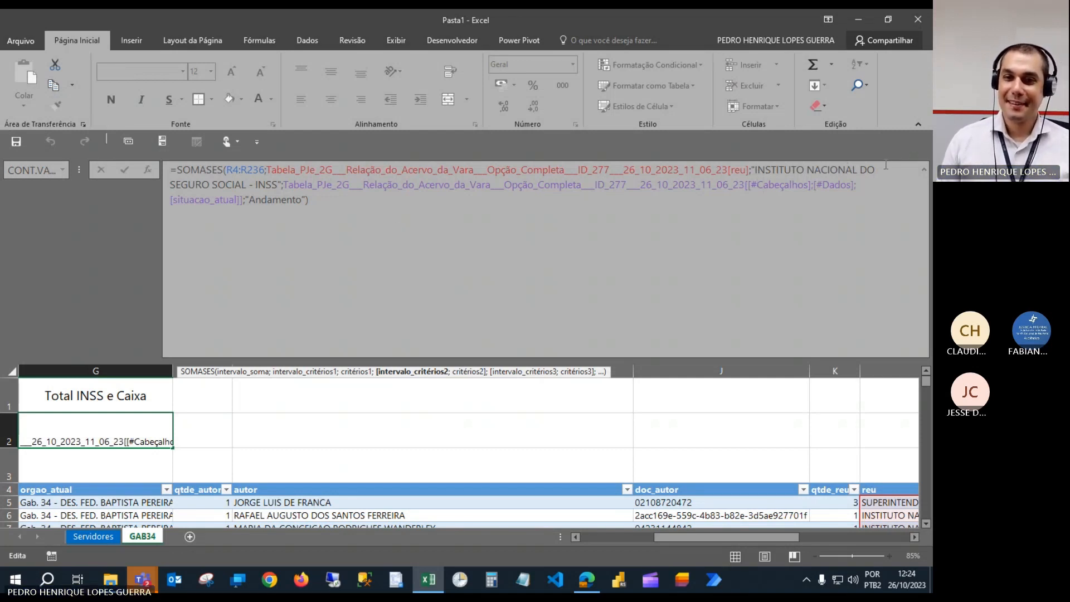
key(shift+End)
key(shift+Left)
key(shift+Left)
key(shift+Left)
key(shift+Left)
key(shift+Left)
key(shift+Left)
key(shift+Left)
key(shift+Left)
key(shift+Left)
key(shift+Left)
key(shift+Left)
key(shift+Left)
key(shift+Left)
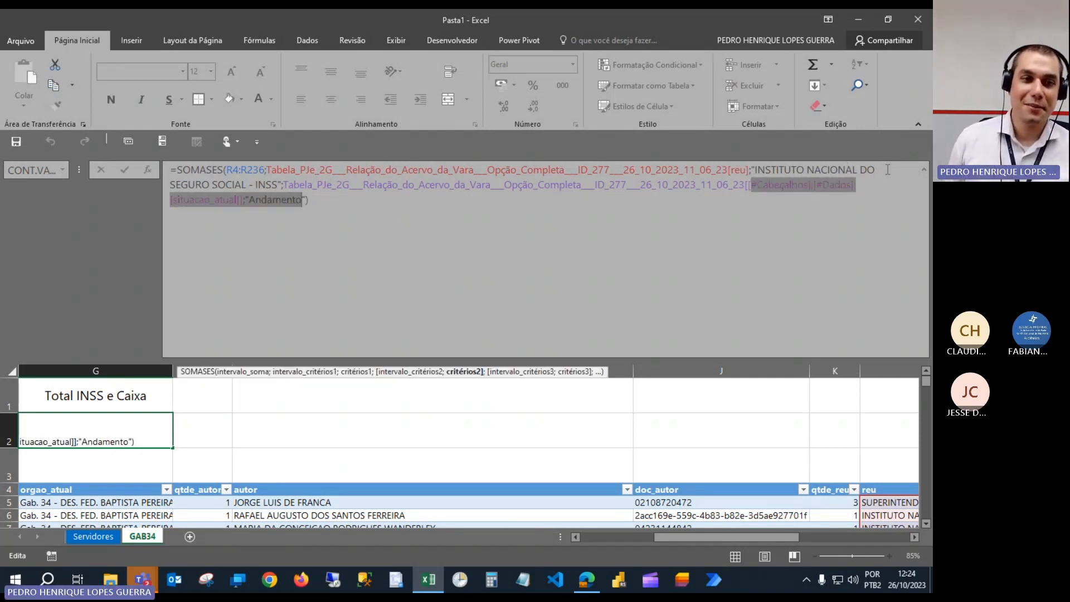
key(shift+Left)
key(shift+Left)
key(shift+Left)
key(shift+Left)
key(shift+Left)
key(shift+Left)
key(shift+Left)
key(shift+Left)
key(shift+Left)
key(shift+Left)
key(shift+Left)
key(shift+Left)
key(shift+Left)
key(shift+Left)
key(shift+Left)
key(shift+Left)
key(shift+Left)
key(shift+Left)
key(shift+Left)
key(shift+Left)
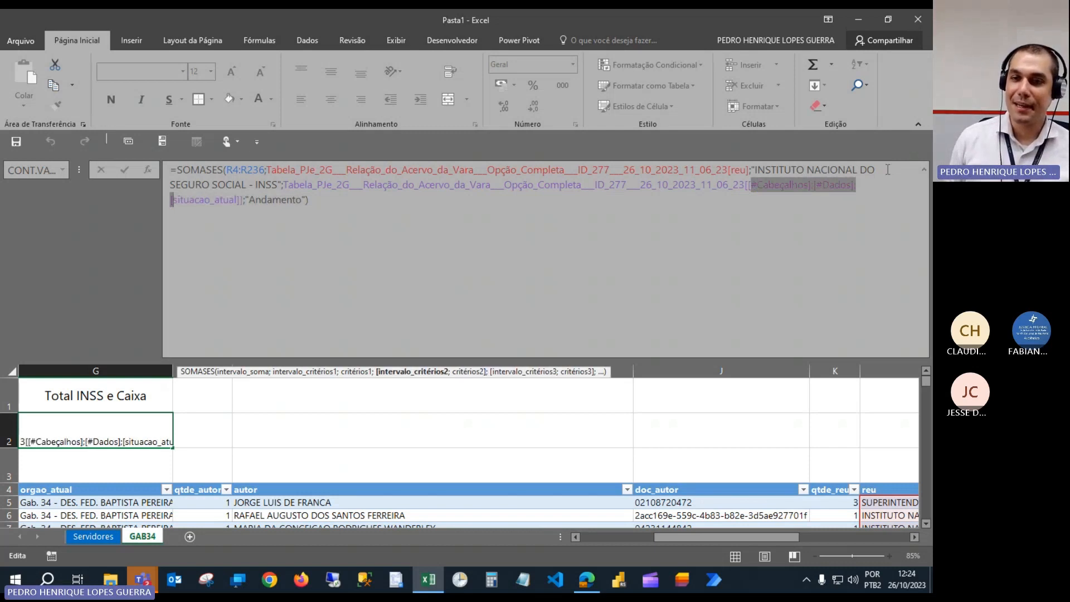
key(shift+Right)
key(shift+Right)
key(shift+Right)
key(shift+Right)
key(shift+Right)
key(shift+Right)
key(shift+Right)
key(shift+Right)
key(shift+Right)
key(shift+Right)
key(shift+Right)
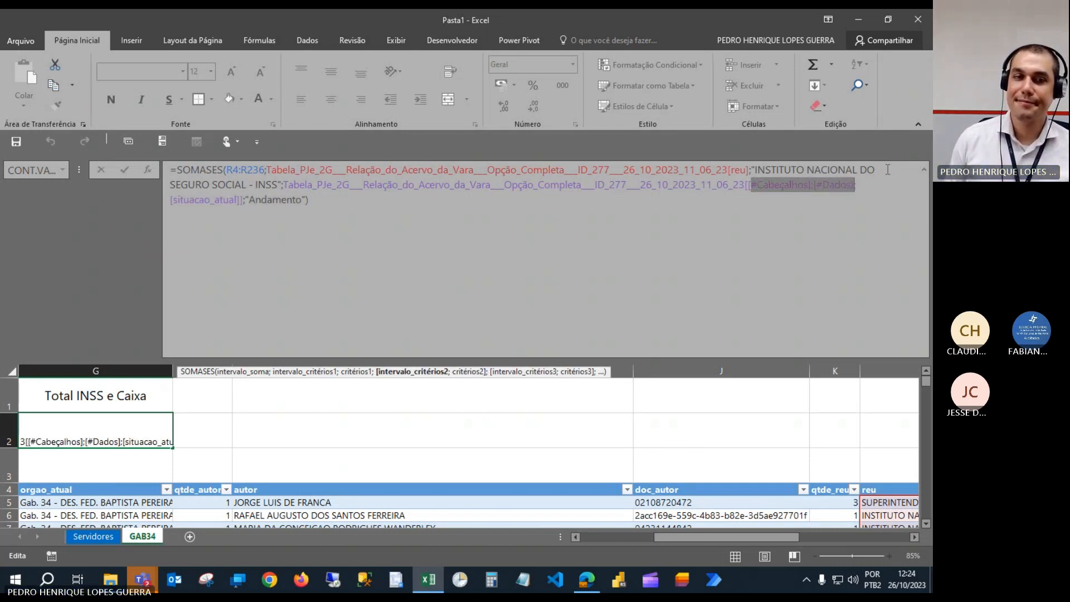
key(Delete)
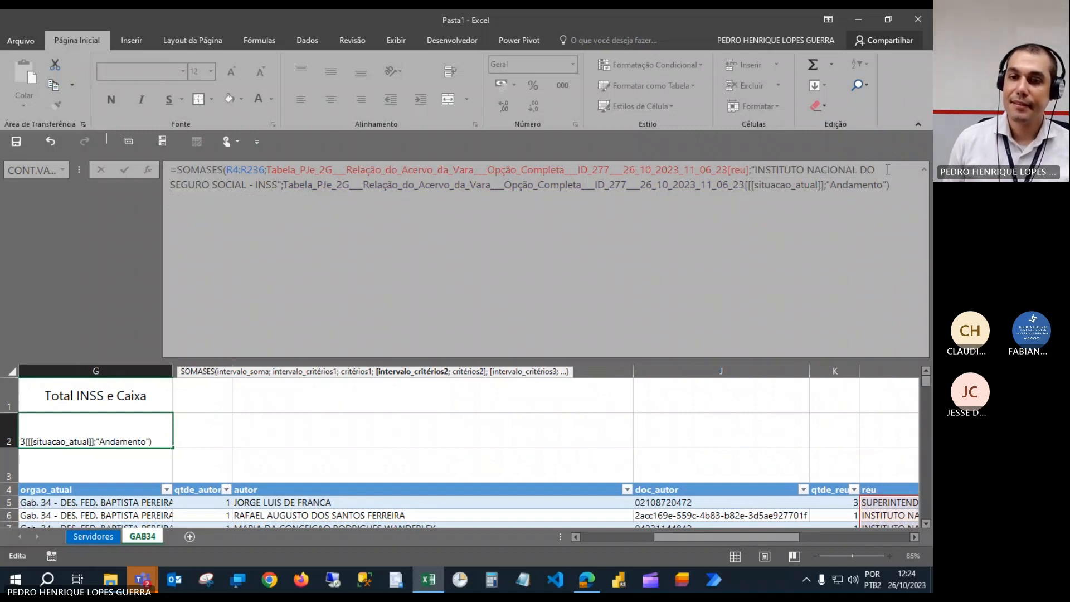
Replace the second criteria range in the G2 formula by reselecting the situacao_atual data cells without the header, and commit the formula.
key(Left)
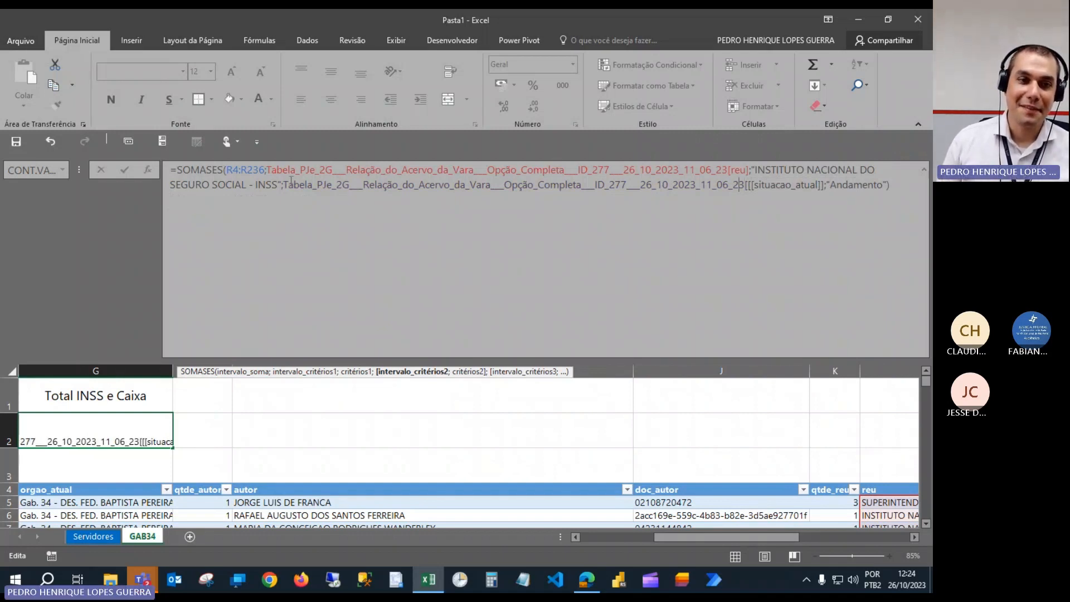
drag(284, 185, 828, 180)
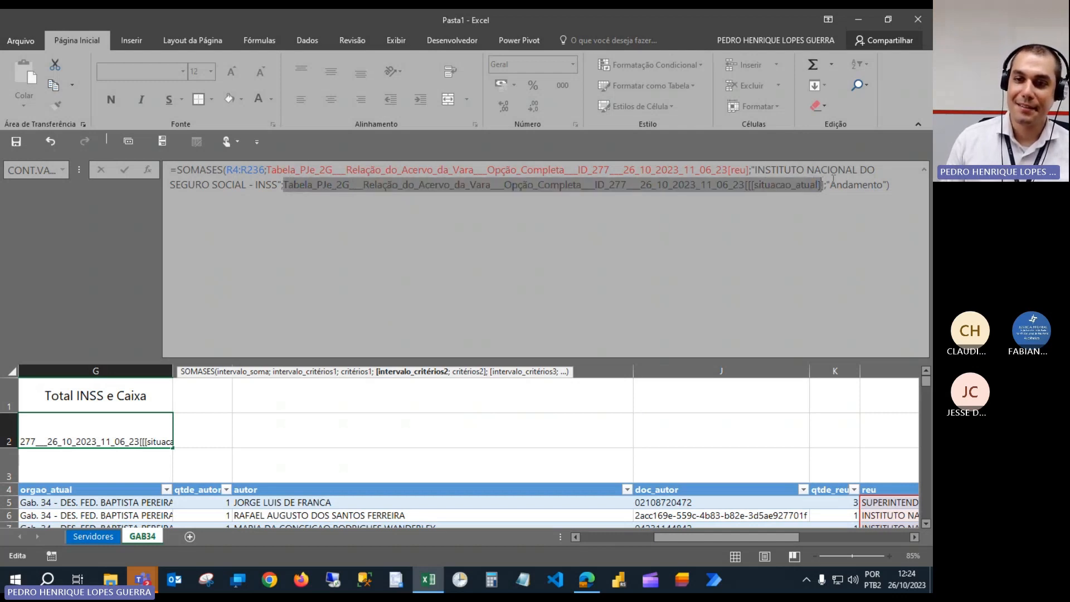
key(BackSpace)
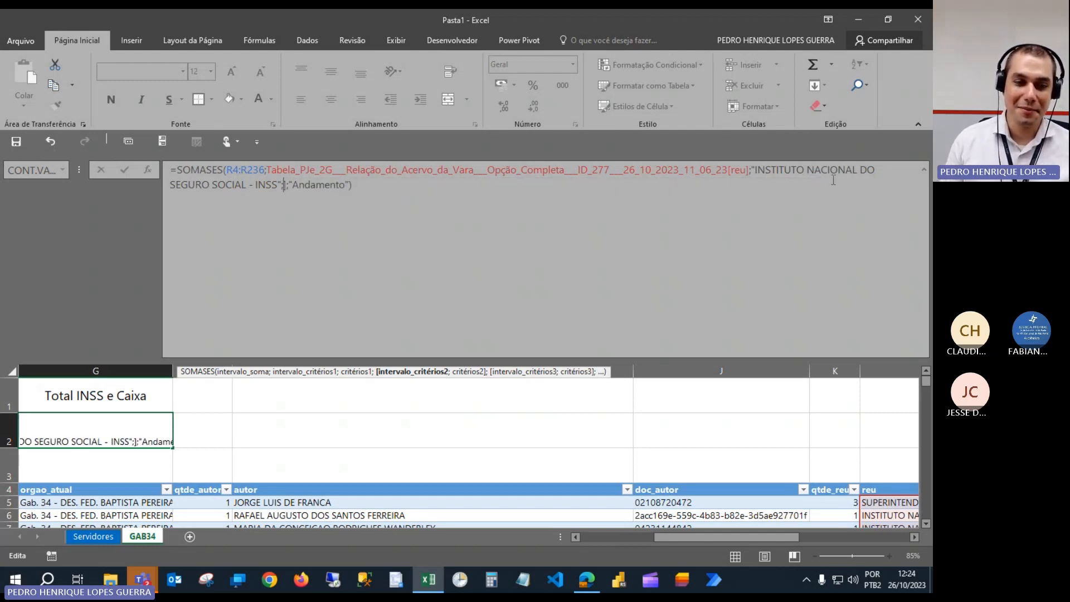
key(Delete)
key(Delete)
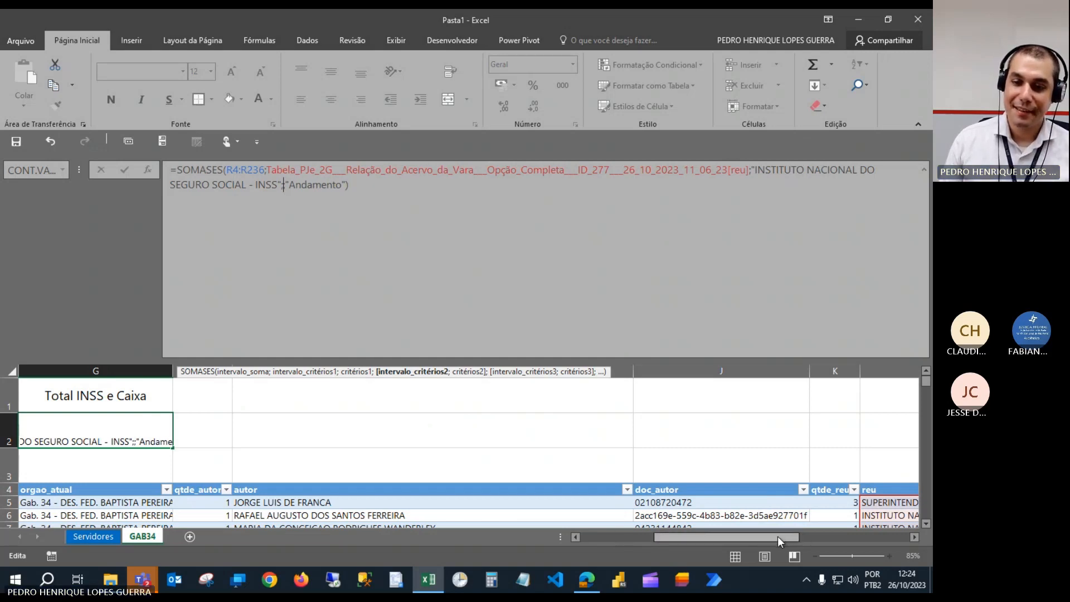
drag(779, 536, 628, 530)
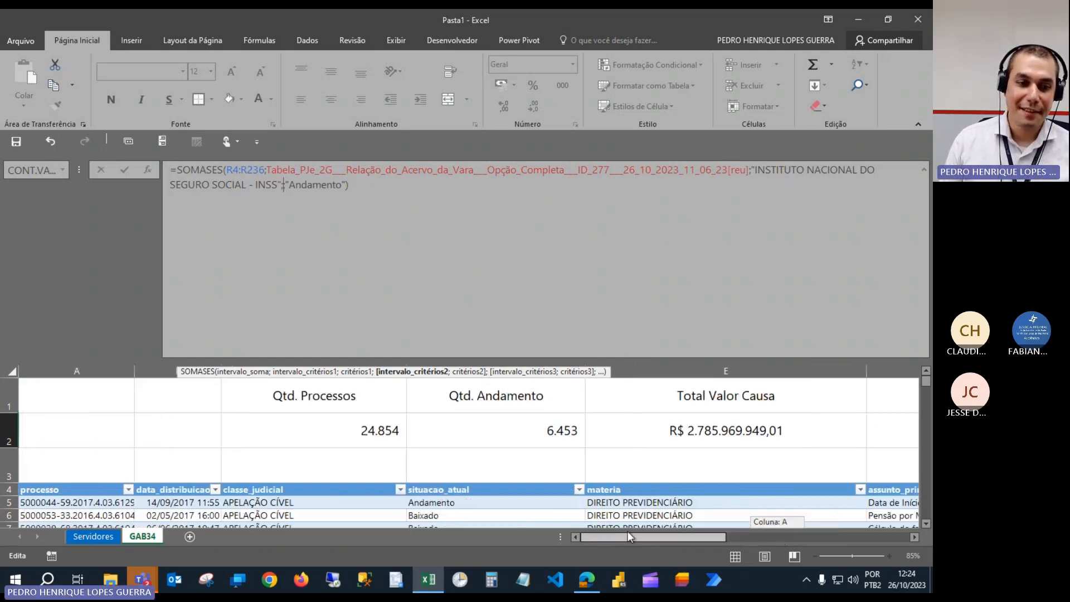
click(450, 501)
key(ctrl+shift+Down)
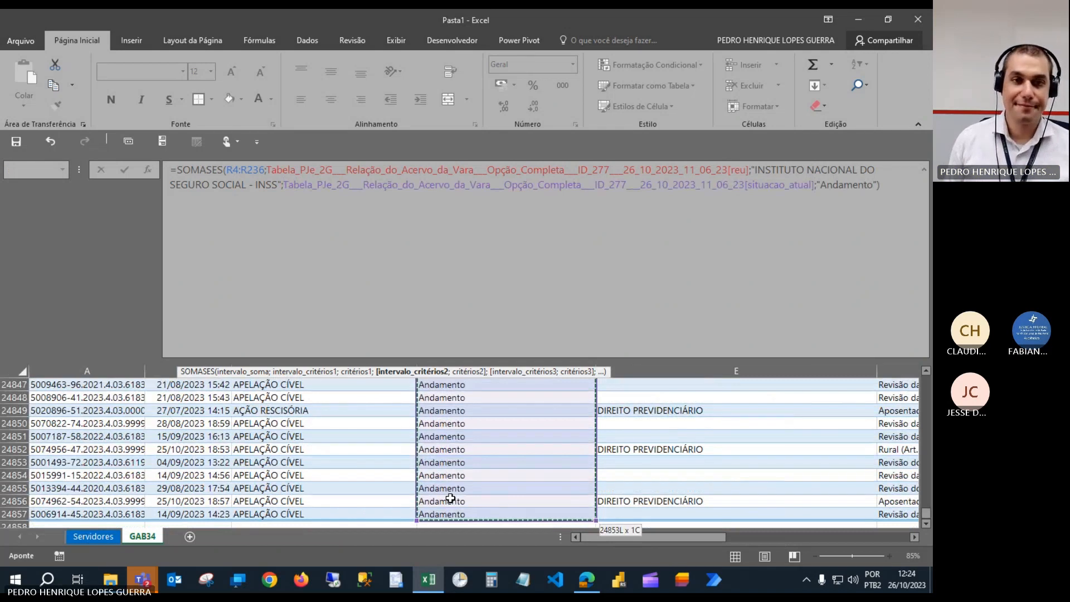
key(Return)
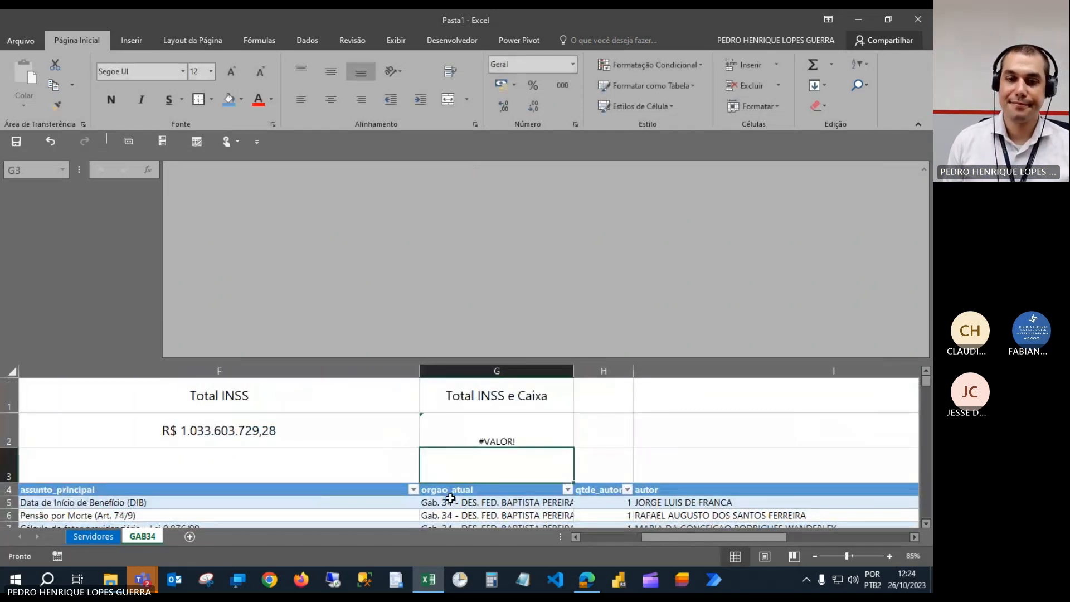
key(Up)
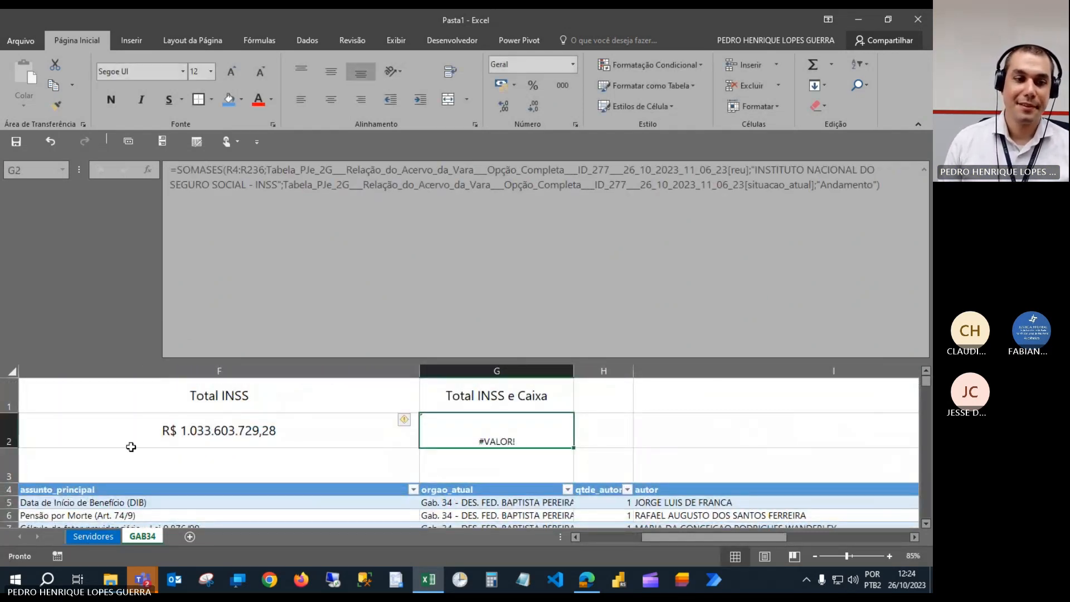
Rename the case table on the GAB34 sheet as Acervo_GAB34.
click(115, 489)
click(592, 40)
click(85, 86)
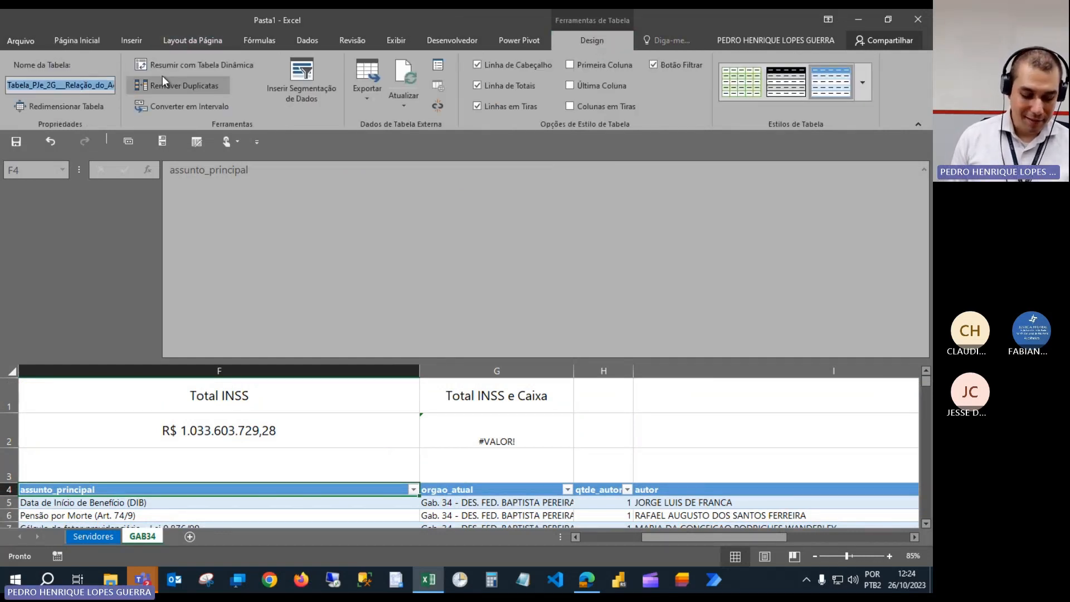
text(Acervo)
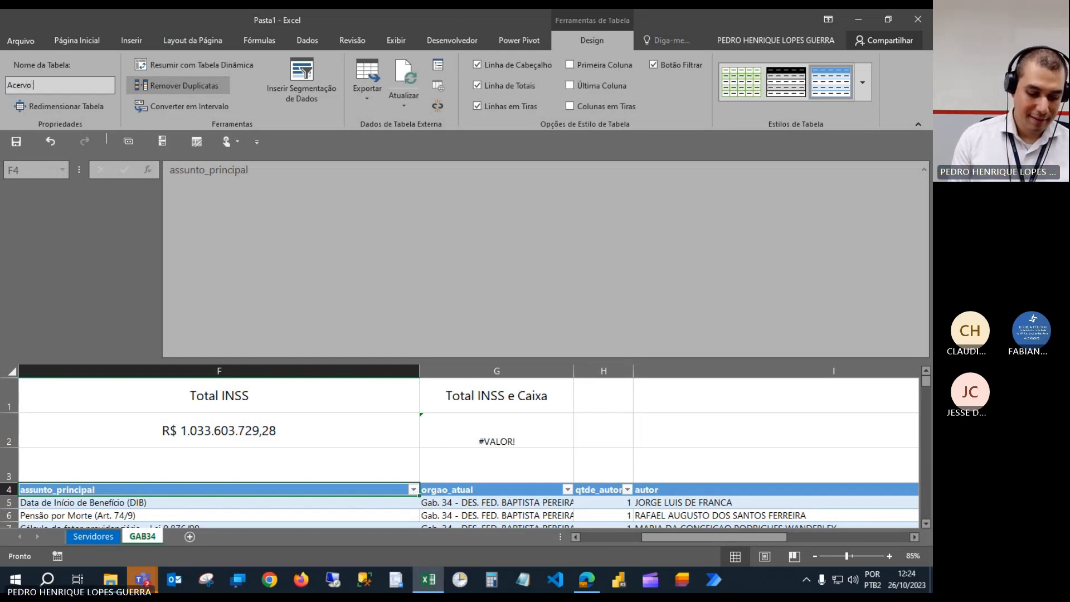
text(_GAB)
key(BackSpace)
key(BackSpace)
key(BackSpace)
key(BackSpace)
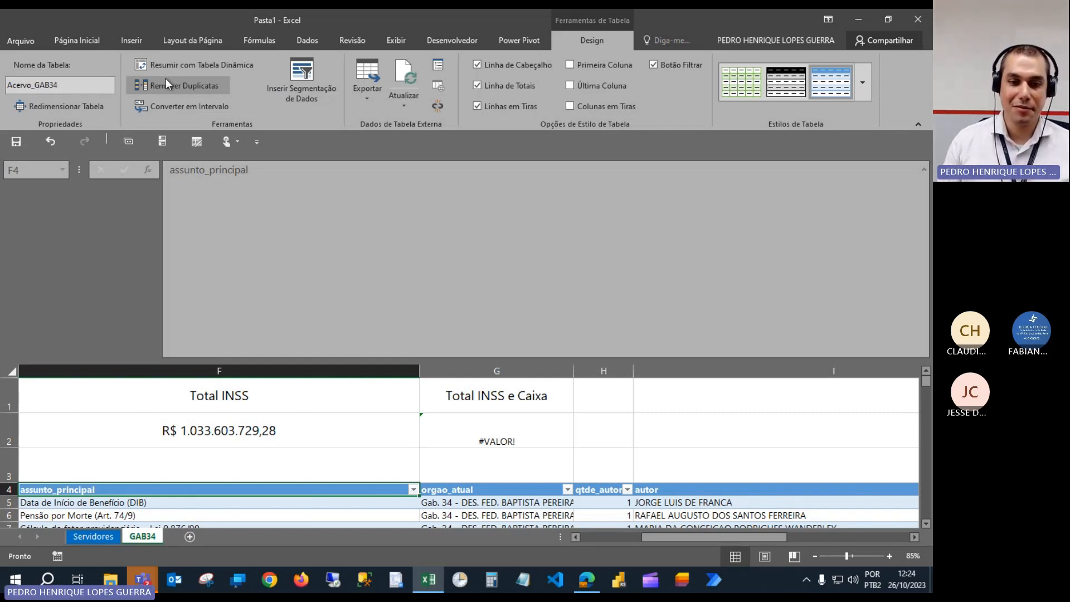
Start a new SOMASES formula in G2, overwriting the existing one, up to the opening parenthesis.
click(497, 440)
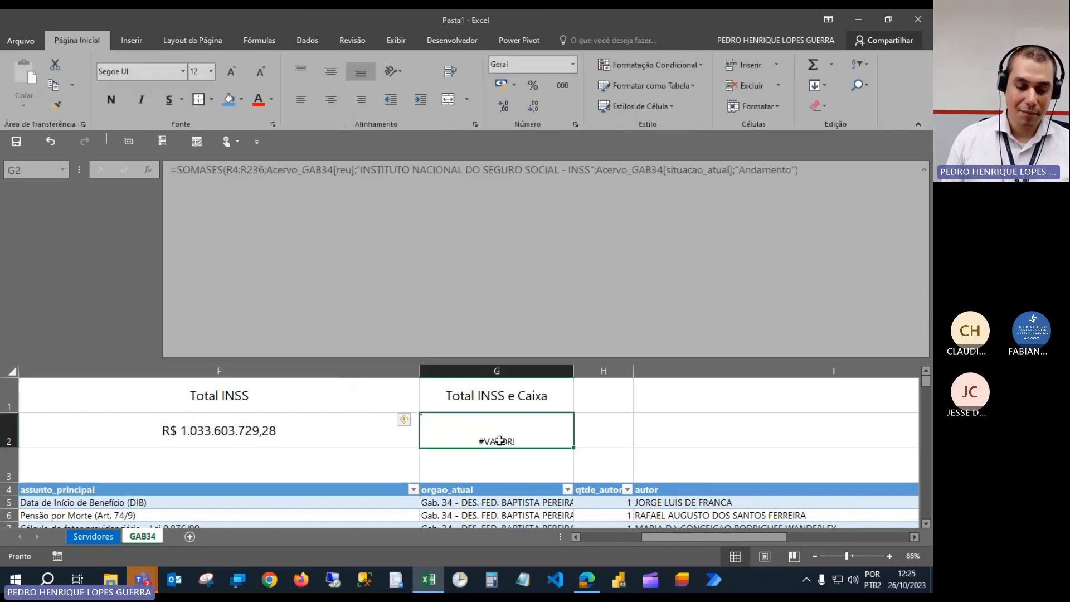
text(=)
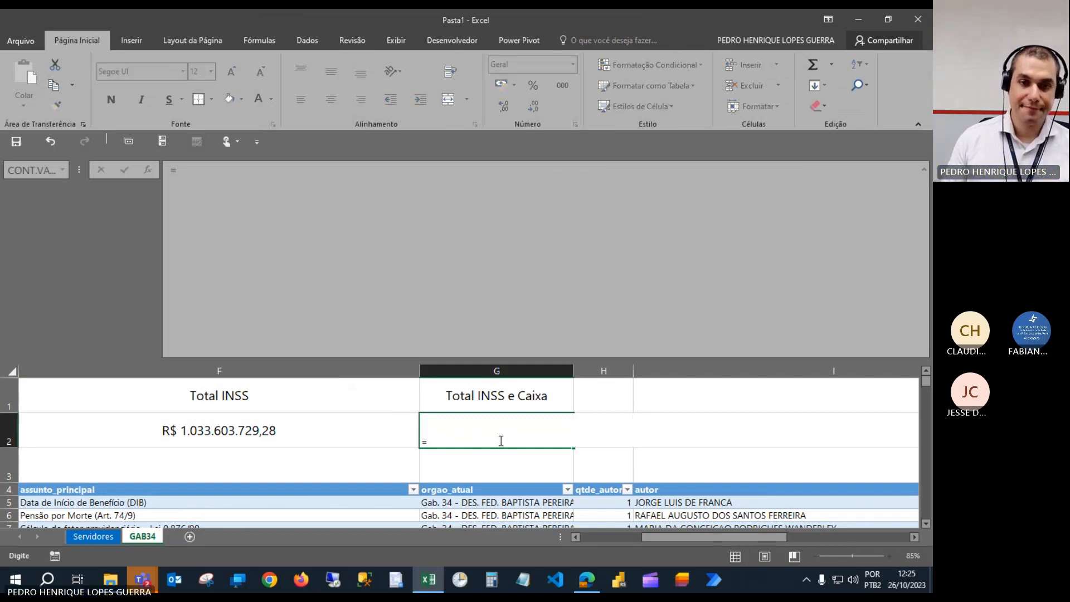
text(somases)
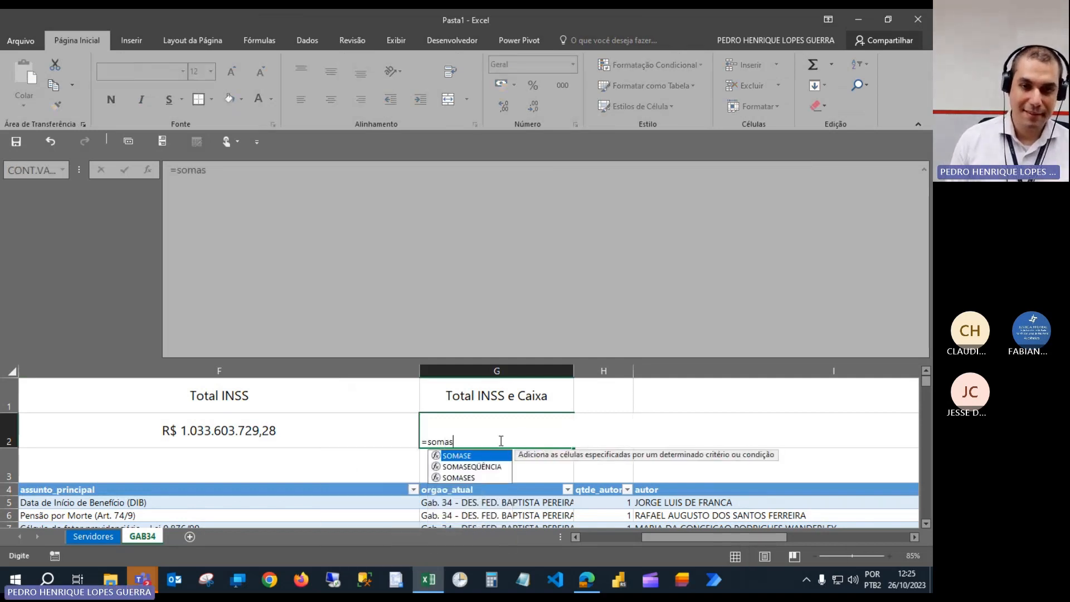
scroll(501, 441, down, 1)
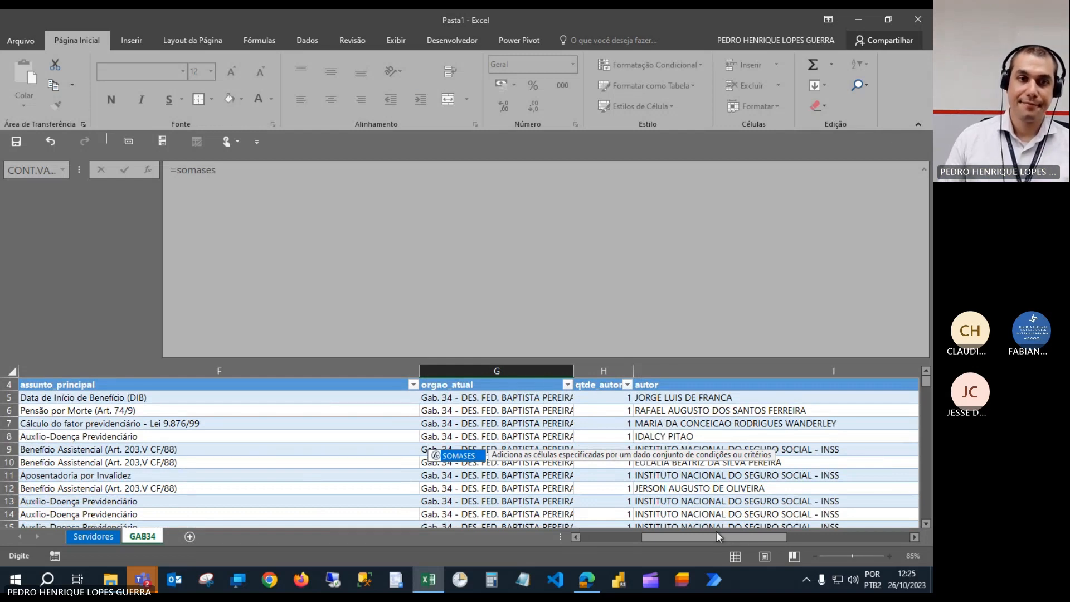
click(421, 211)
text(()
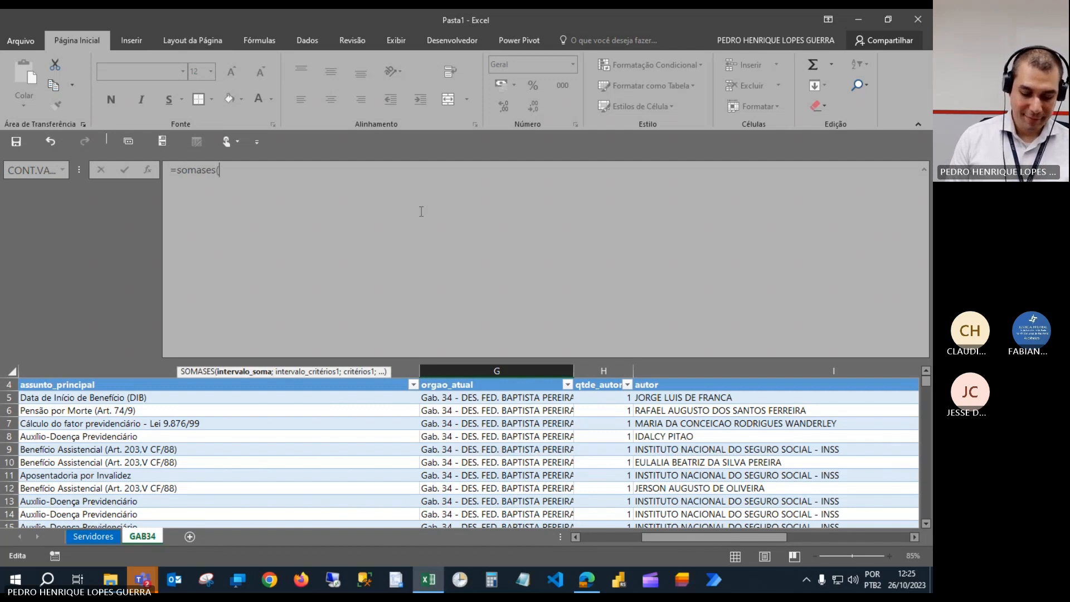
key(BackSpace)
key(BackSpace)
key(BackSpace)
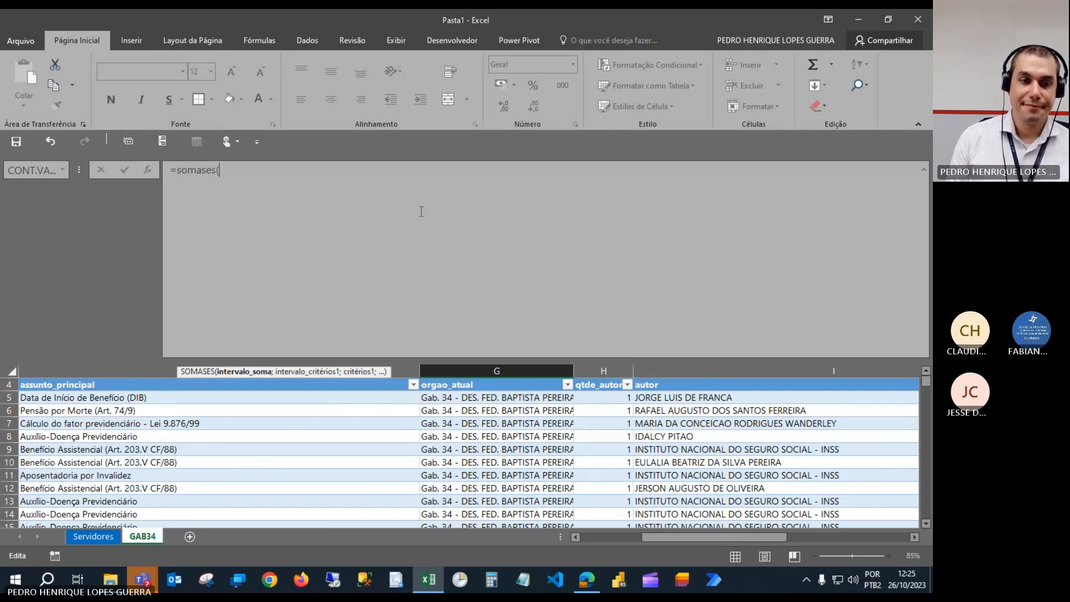
text(valo)
key(BackSpace)
key(BackSpace)
key(BackSpace)
key(BackSpace)
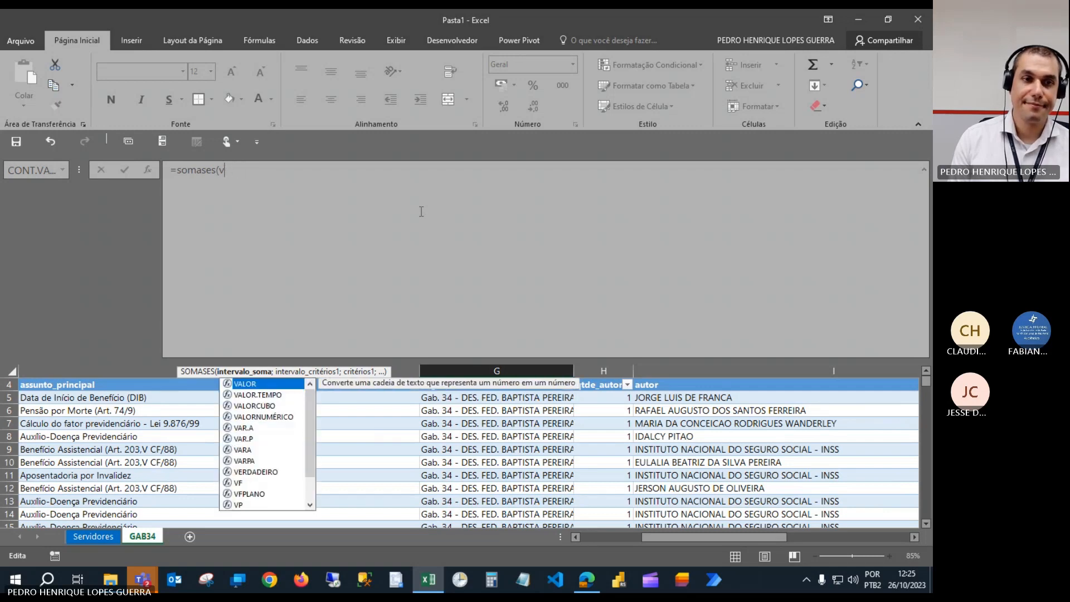
Set the sum range of the SOMASES formula to all valor_causa data cells, from R5 to the last data row without the totals row.
drag(763, 537, 861, 533)
click(454, 400)
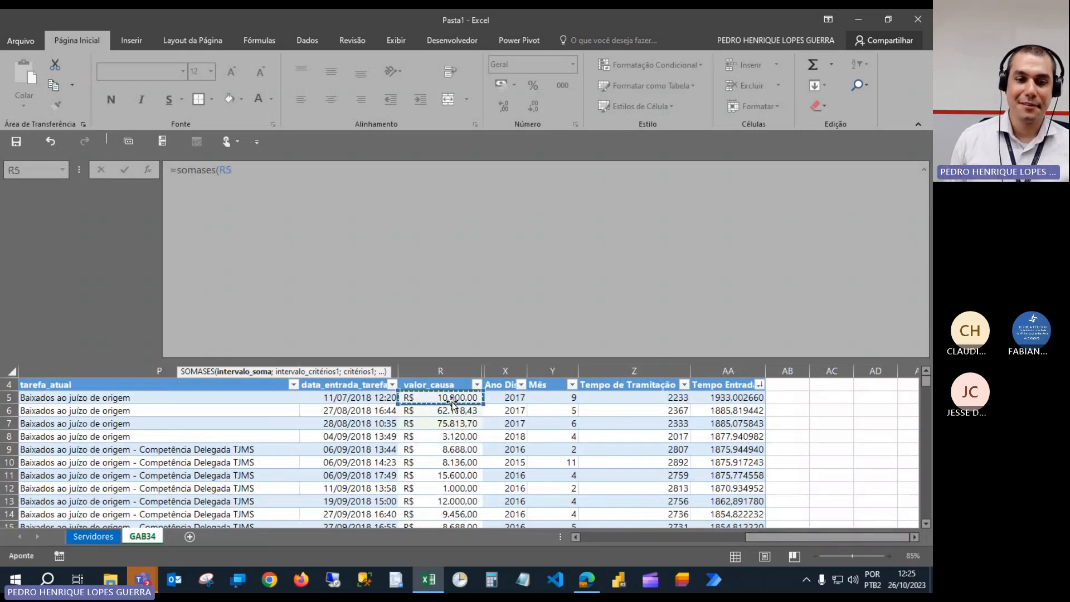
key(ctrl+shift+Down)
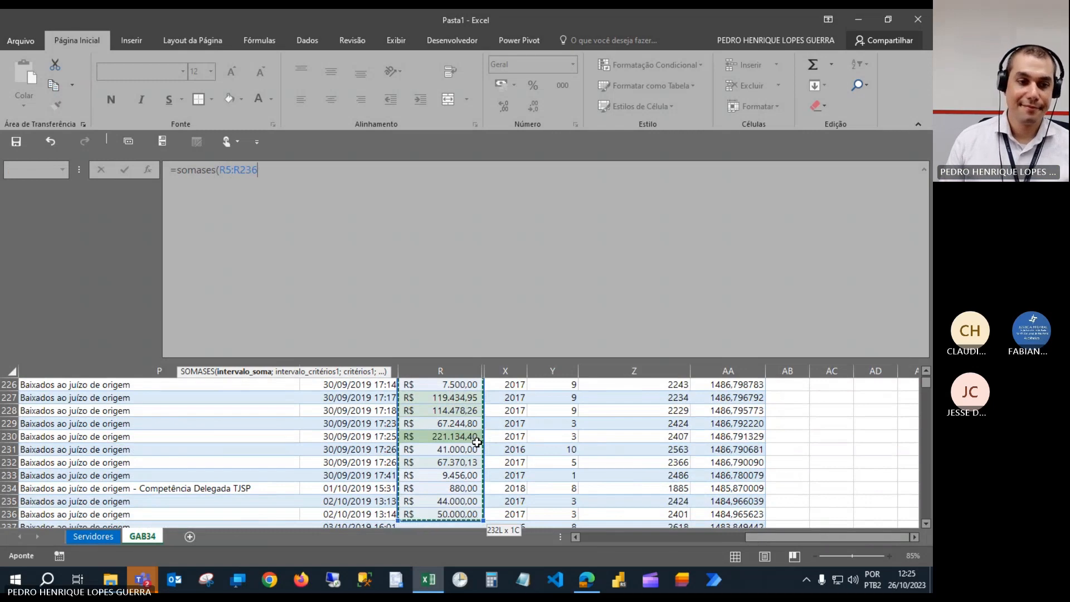
key(shift+Down)
key(shift+Down)
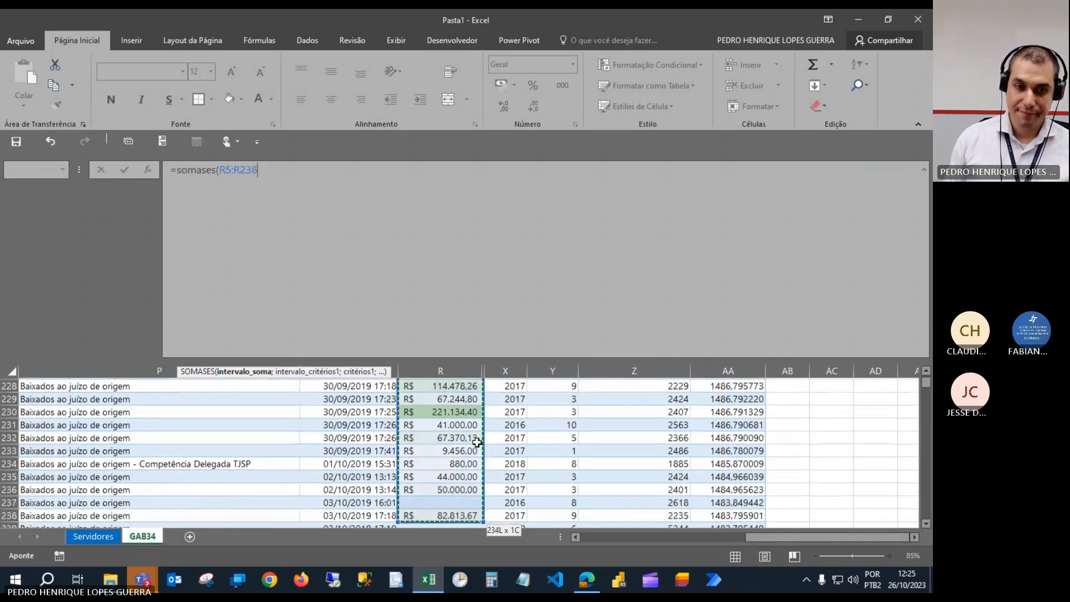
key(ctrl+shift+End)
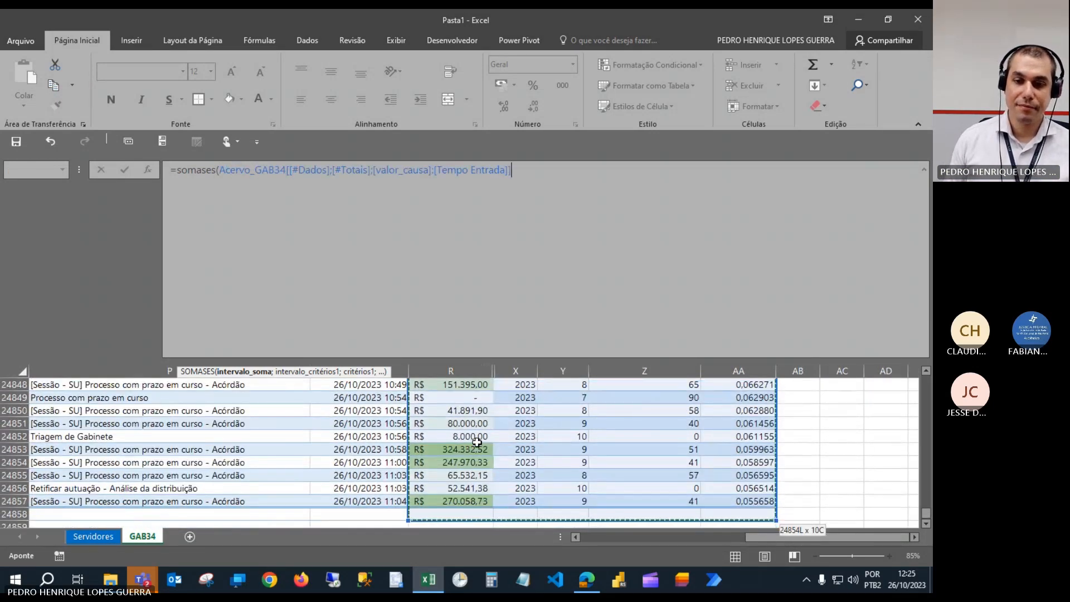
key(shift+Up)
key(shift+Left)
key(shift+Left)
key(shift+Left)
key(shift+Left)
key(shift+Left)
key(shift+Left)
key(shift+Left)
key(shift+Left)
key(shift+Left)
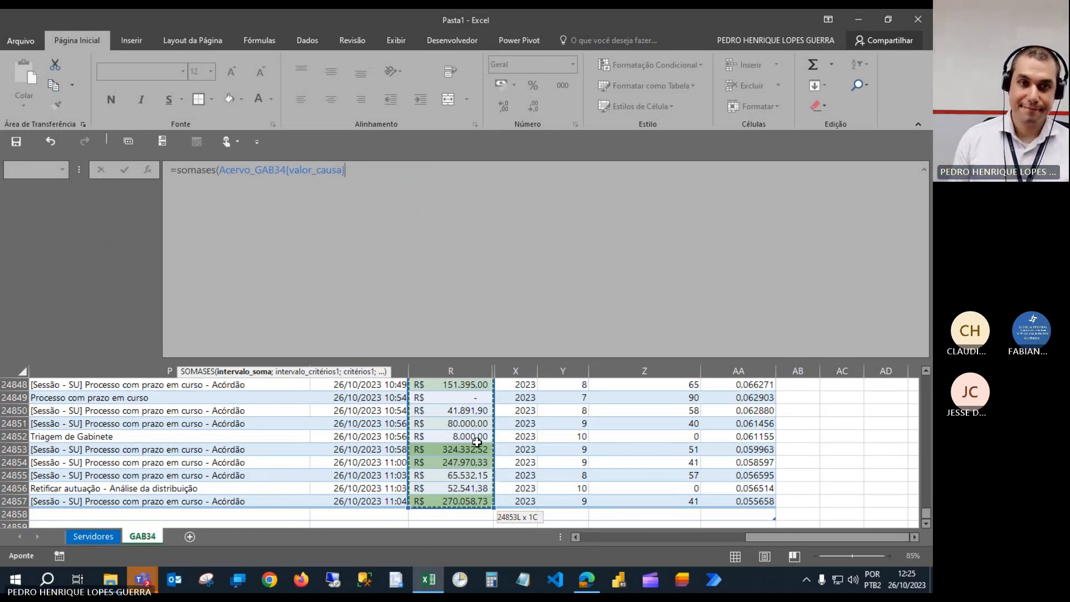
text(;)
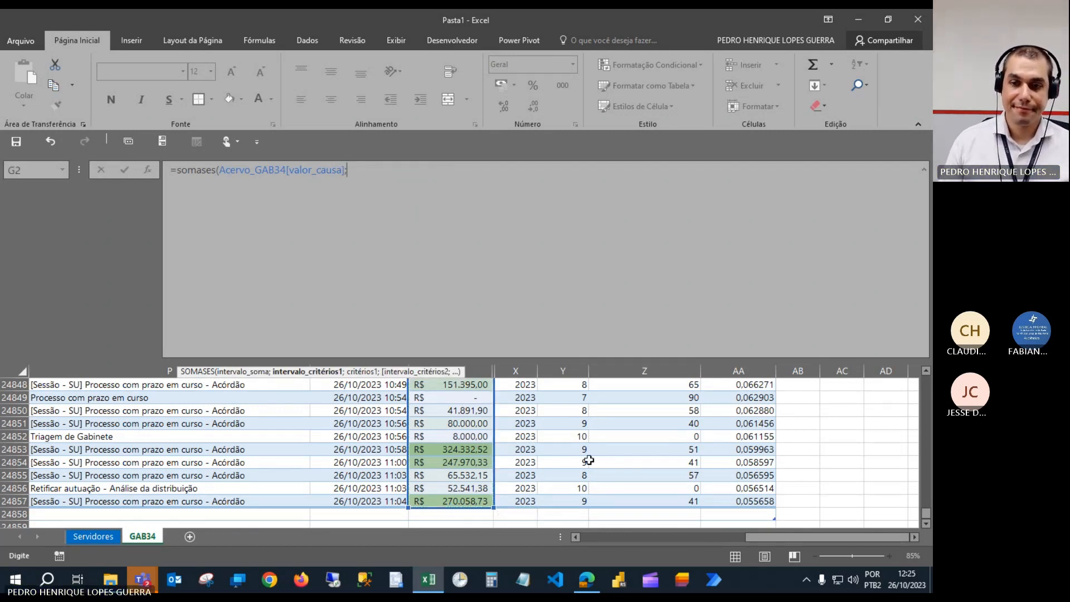
Add all situacao_atual data cells as the first criteria range, with "Andamento" as its criterion.
drag(929, 518, 926, 382)
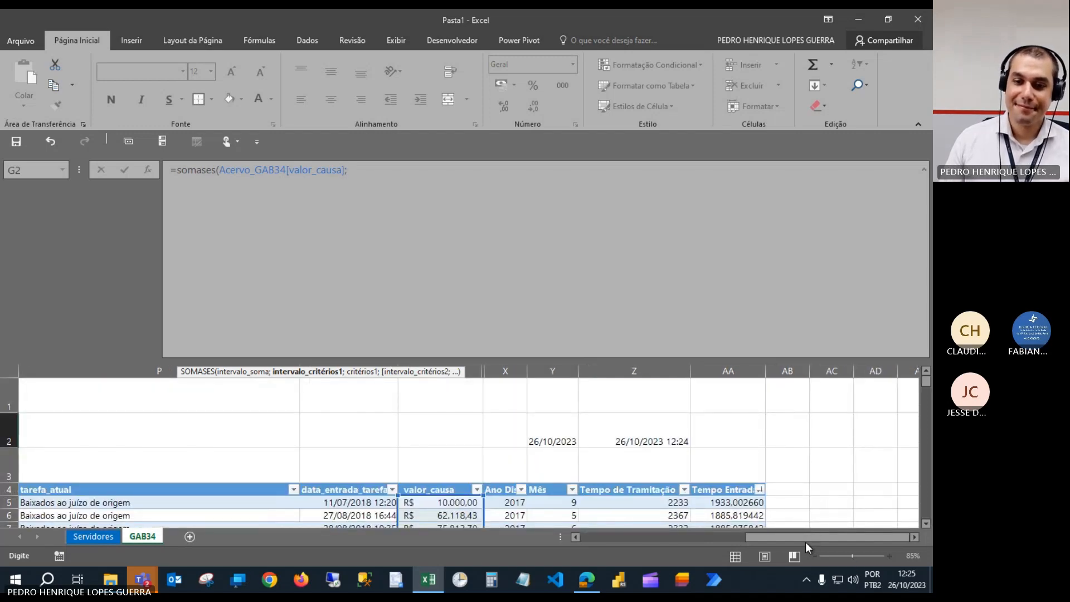
drag(750, 537, 562, 540)
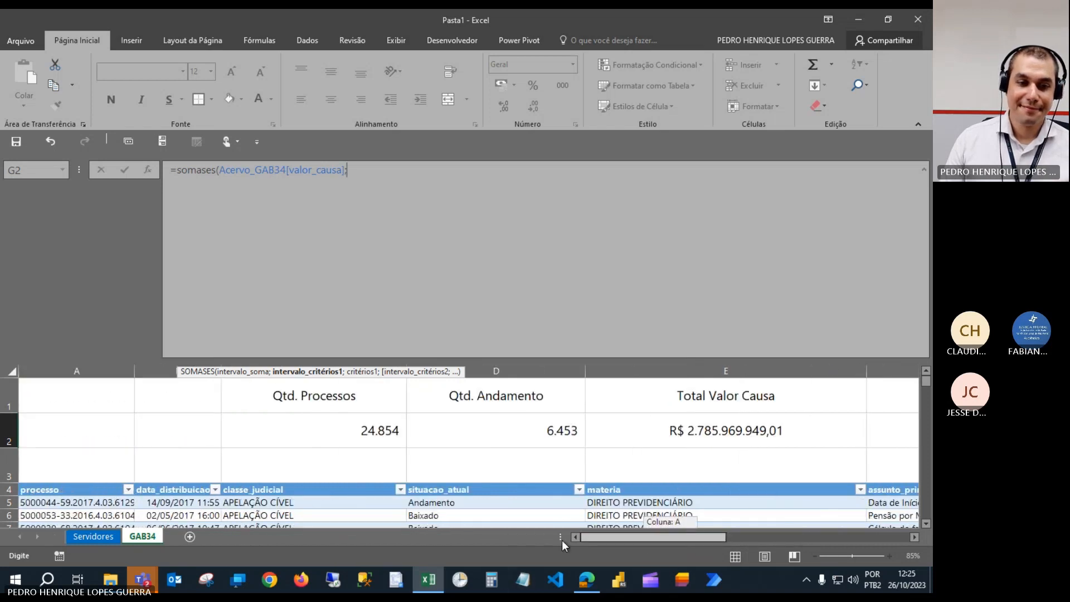
click(435, 503)
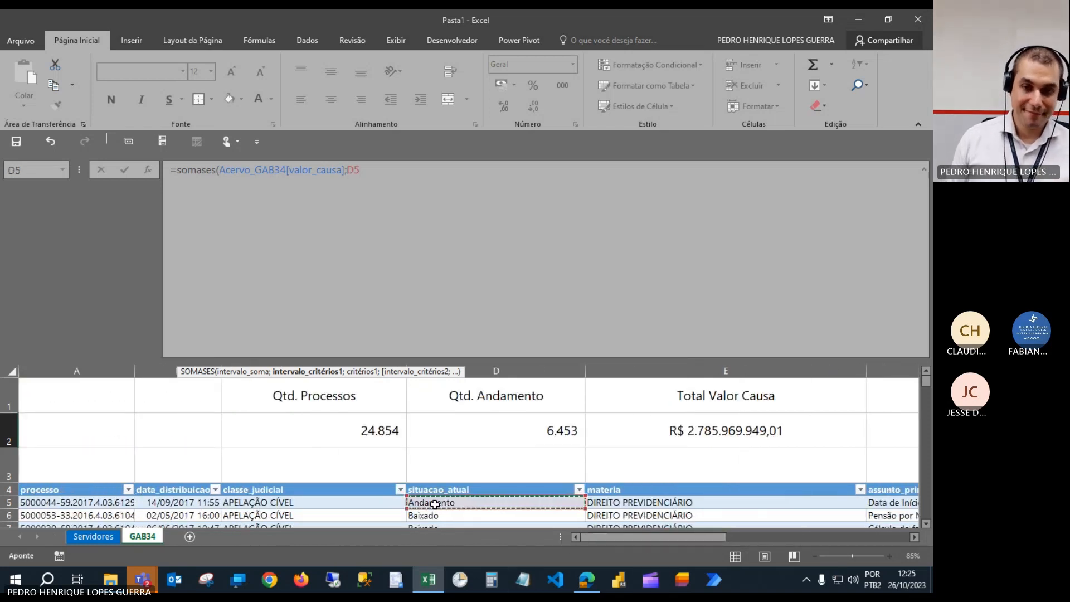
key(ctrl+shift+Down)
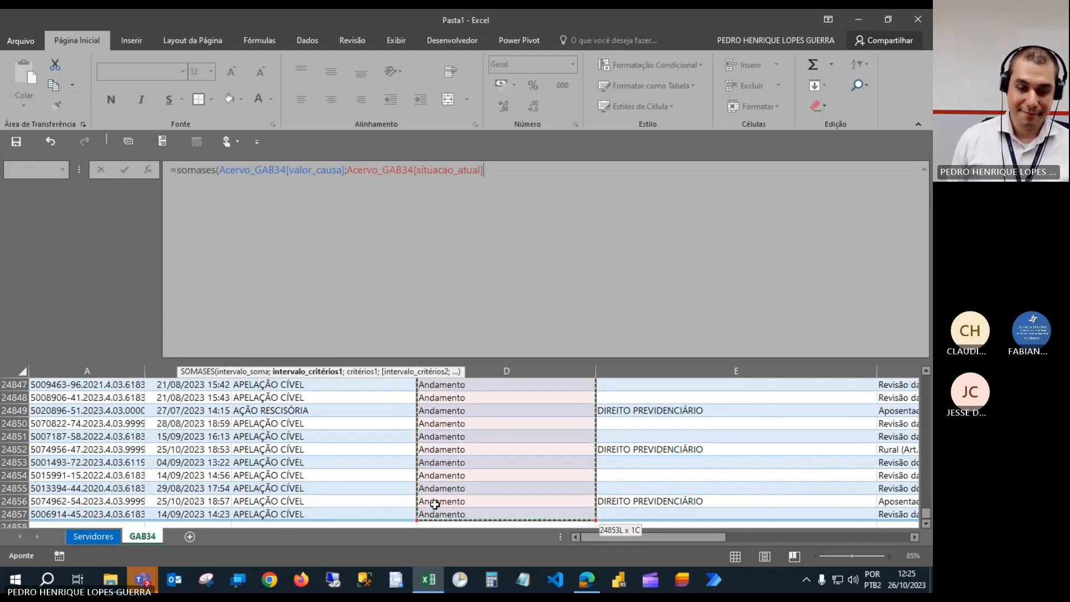
text(;"Andame)
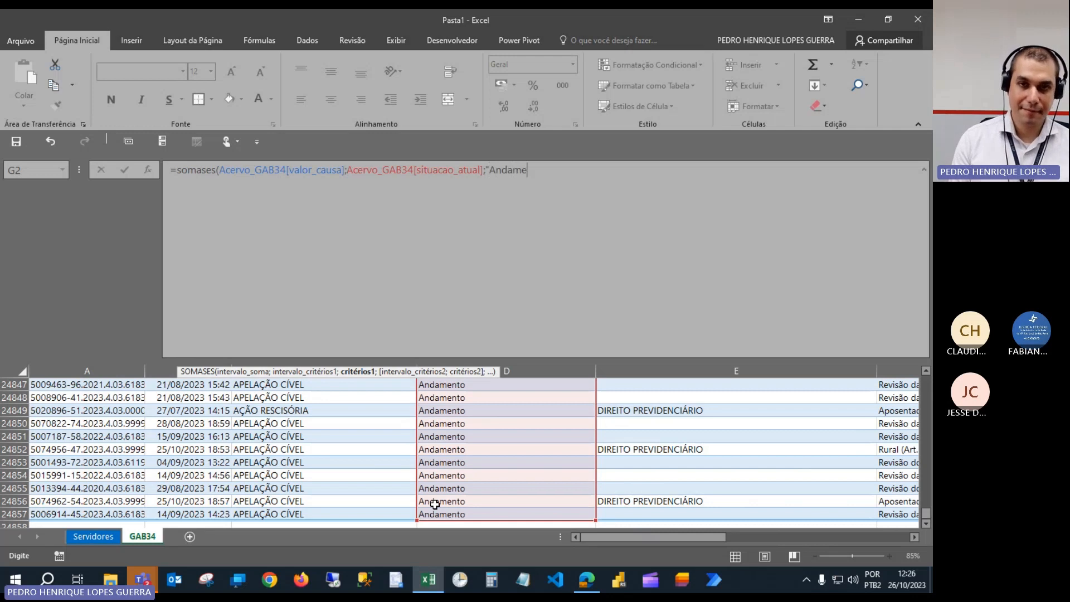
text(nto)
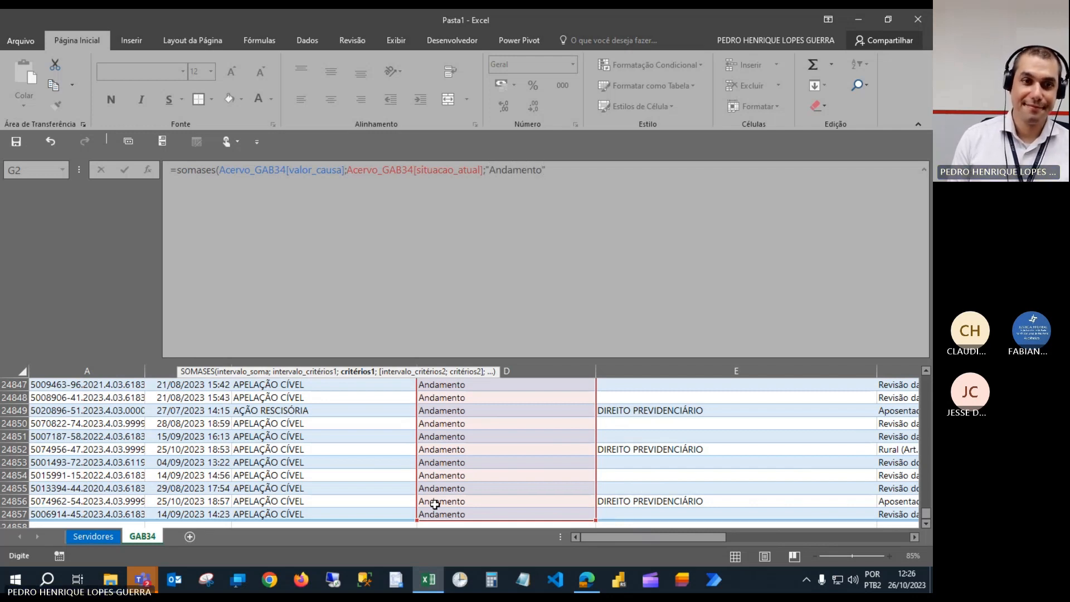
text(";)
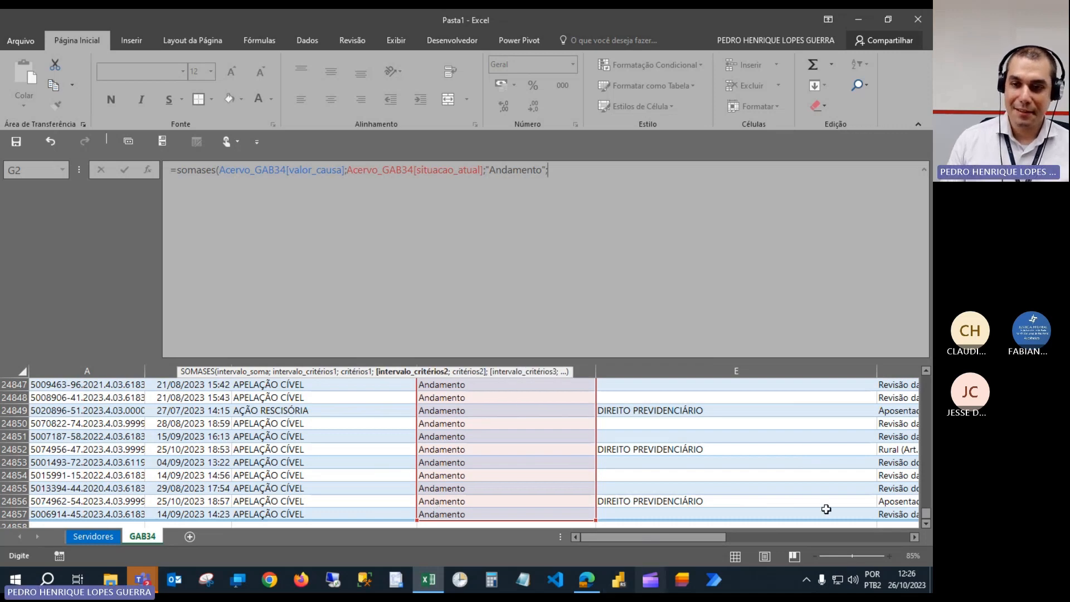
Add all reu data cells as the second criteria range, with "INSTITUTO NACIONAL DO SEGURO SOCIAL - INSS" as its criterion, and close the parenthesis.
drag(926, 516, 926, 357)
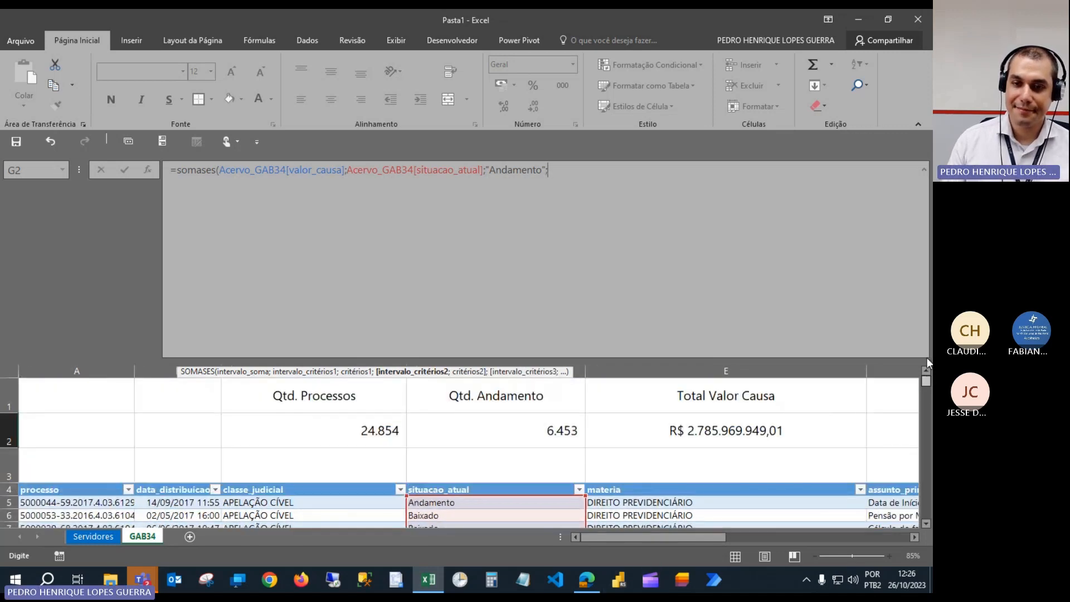
drag(708, 537, 794, 537)
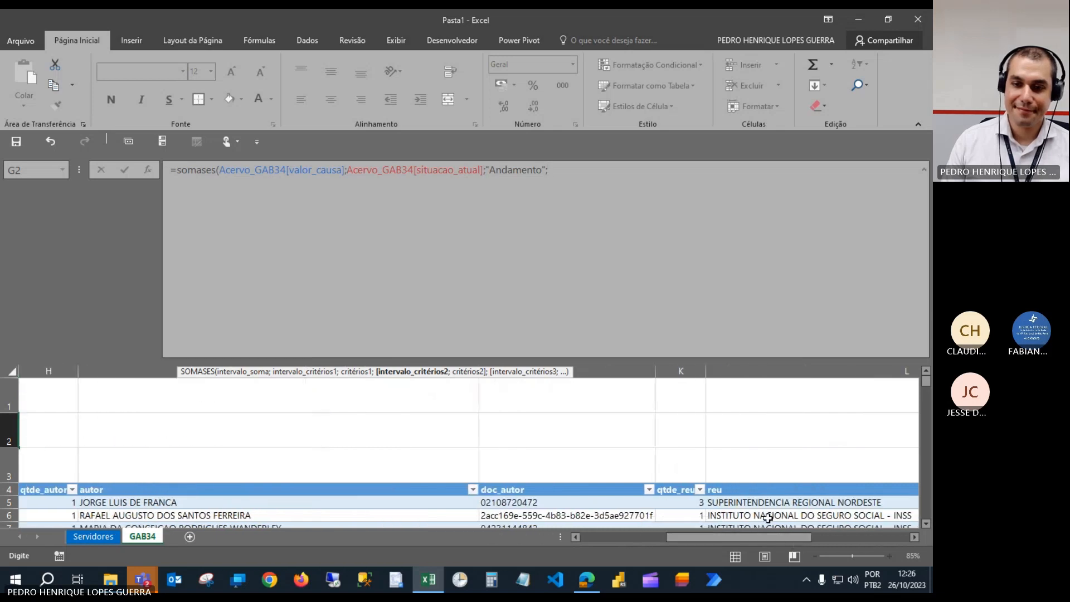
click(765, 504)
key(ctrl+shift+Down)
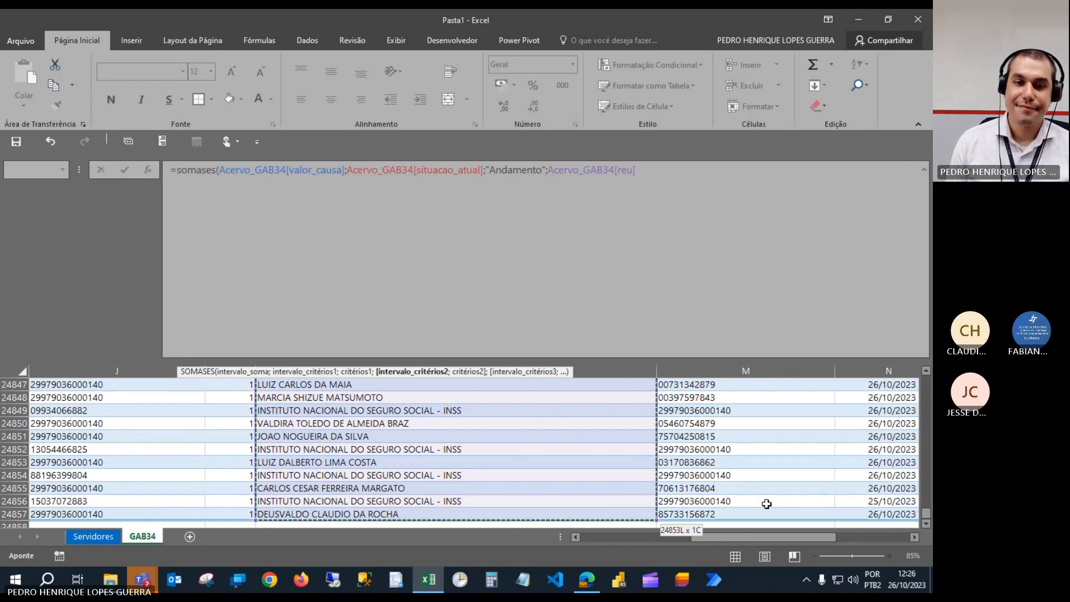
text(;)
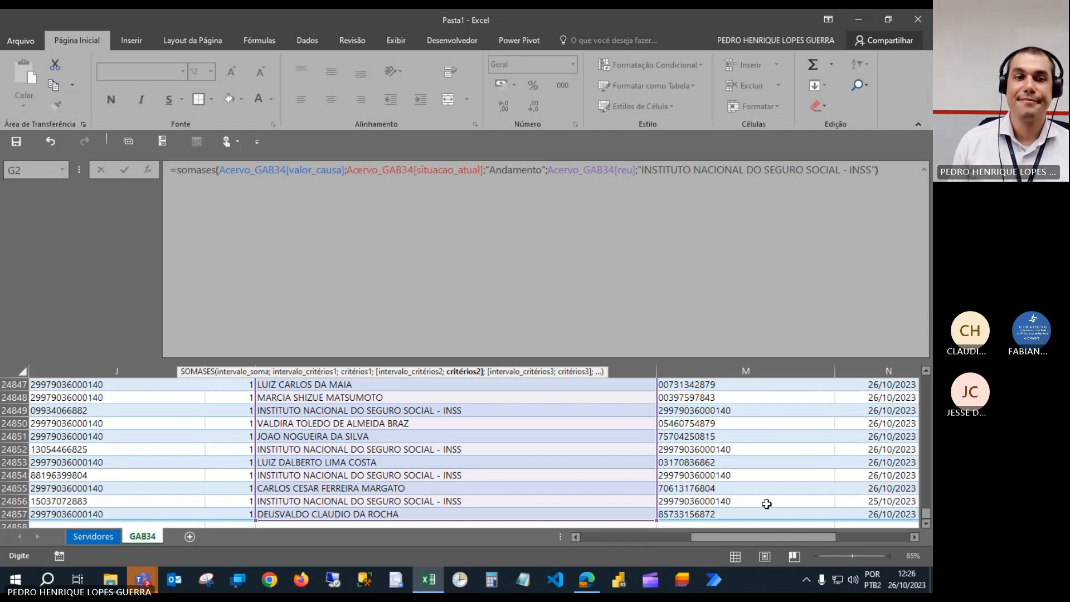
Confirm the SOMASES formula in G2 and format its result as currency.
key(Return)
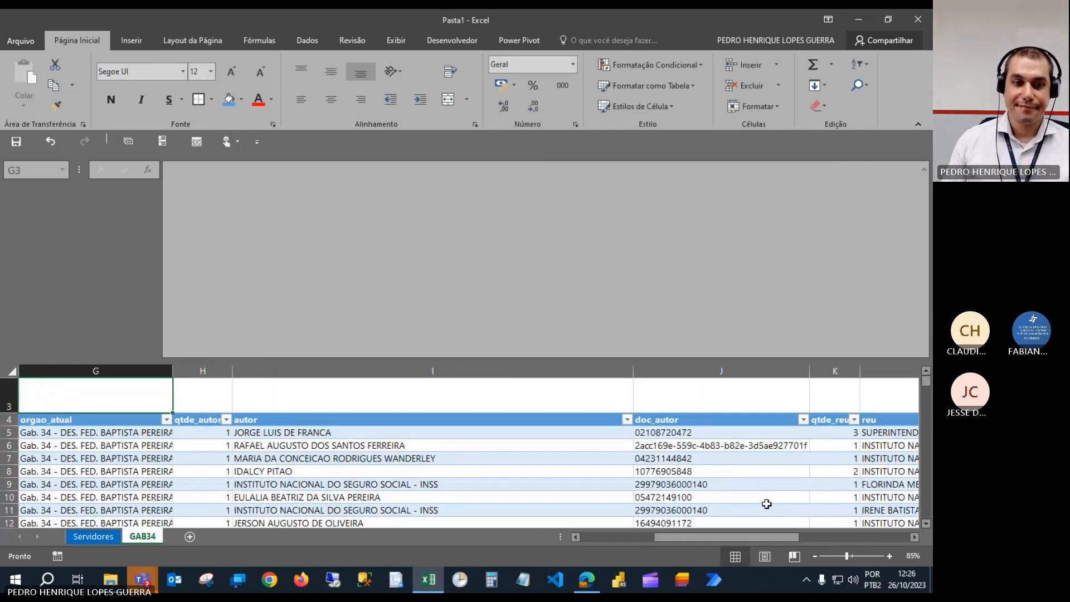
scroll(528, 480, up, 1)
click(115, 433)
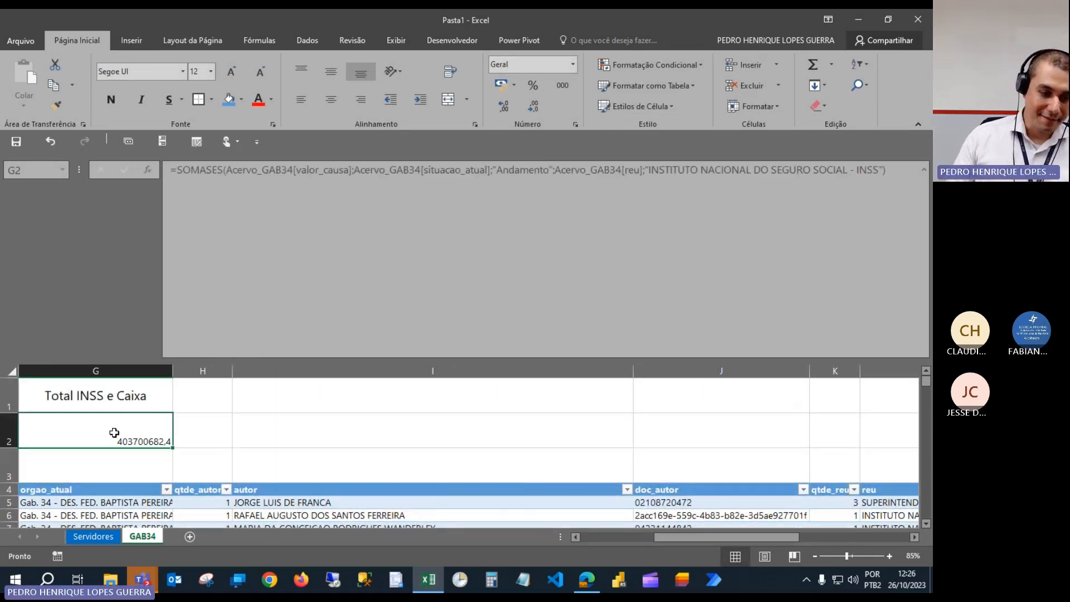
key(ctrl+shift+4)
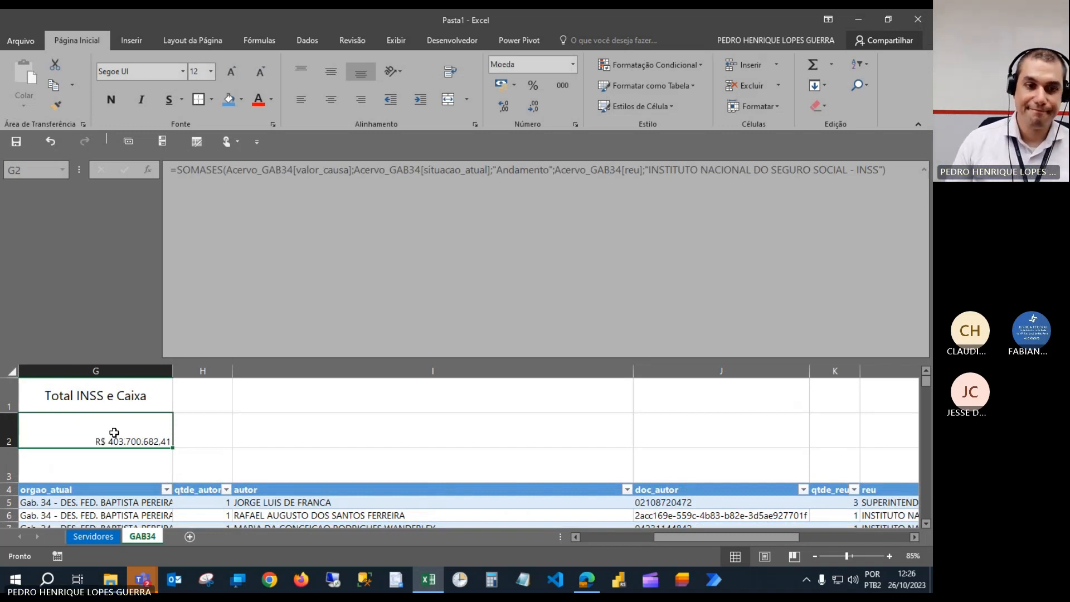
Copy the cell formatting of the Total INSS value in F2 to G2.
mouse_move(680, 539)
mouse_down()
mouse_move(614, 537)
mouse_move(695, 532)
mouse_up()
click(618, 428)
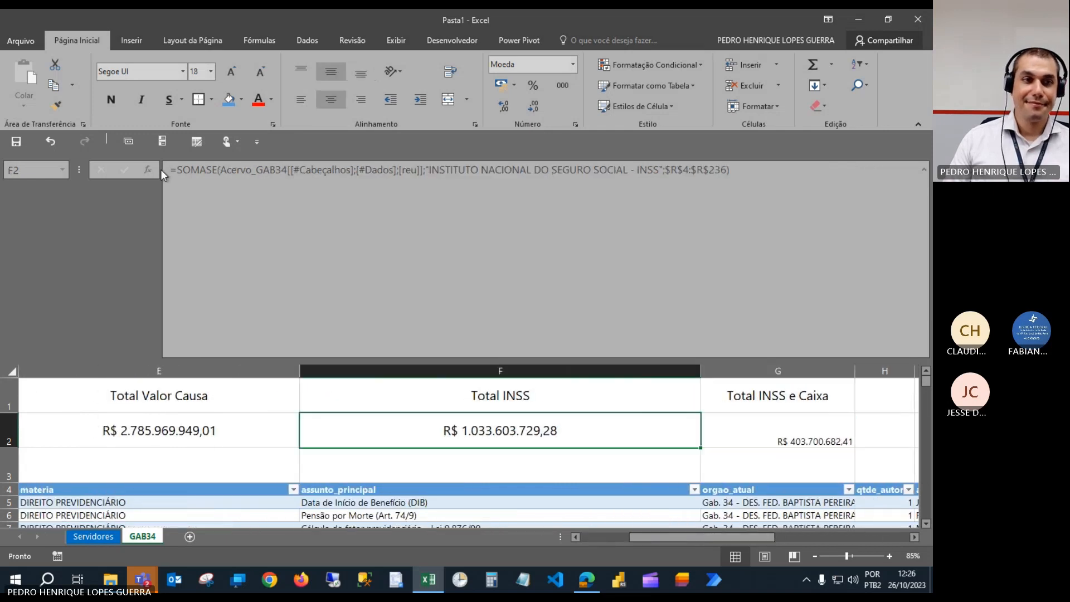
click(59, 105)
click(805, 433)
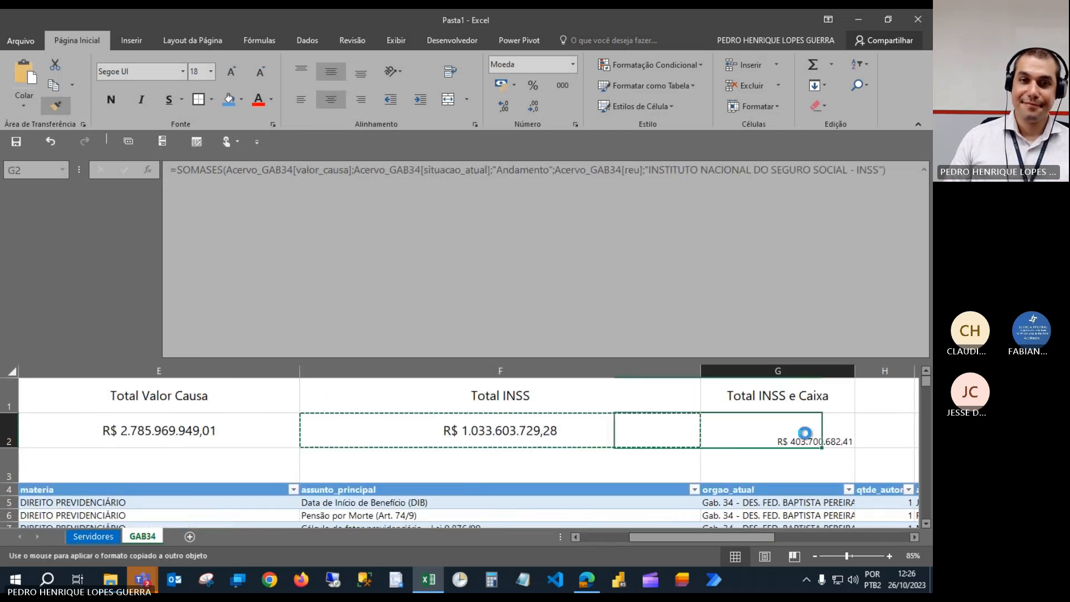
Remove the sum range $R$4:$R$236 from the SOMASE formula in F2, keeping the formula open for editing.
click(623, 442)
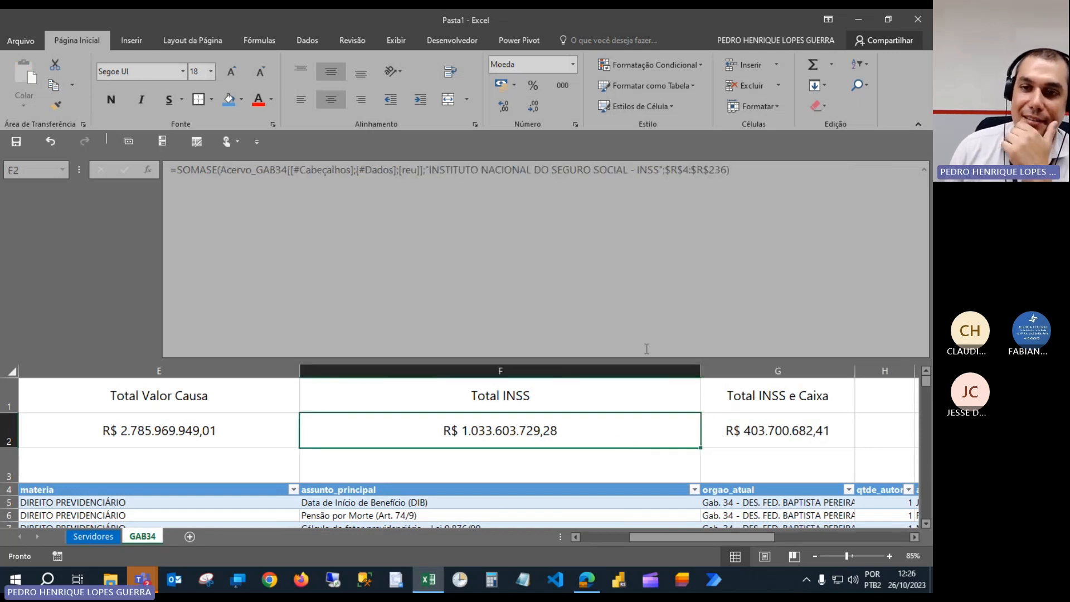
click(719, 169)
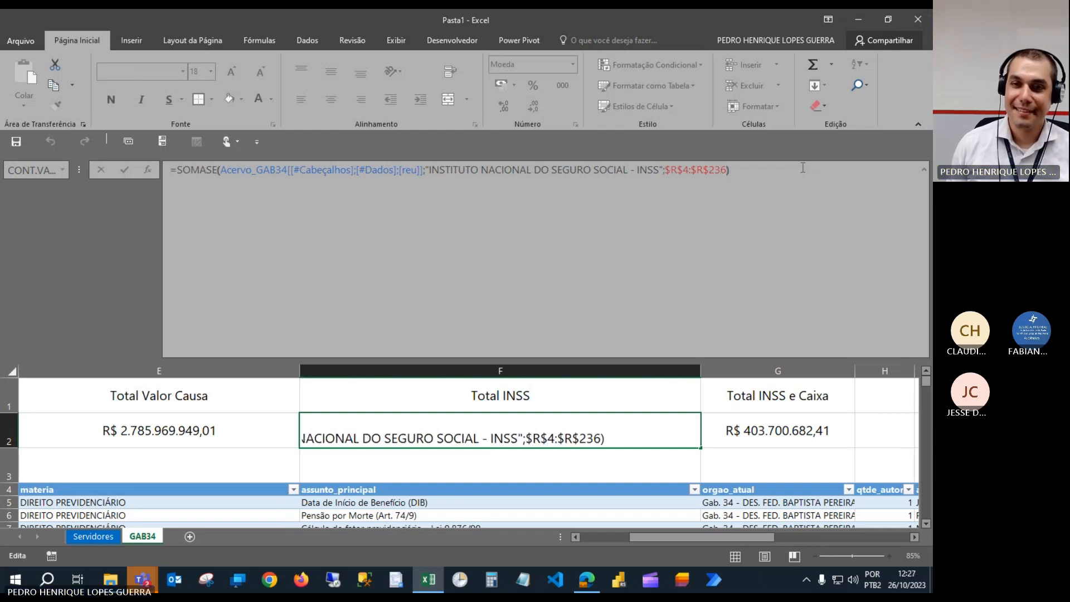
key(shift+Left)
key(shift+Left)
key(shift+Left)
key(shift+Left)
key(shift+Left)
key(shift+Left)
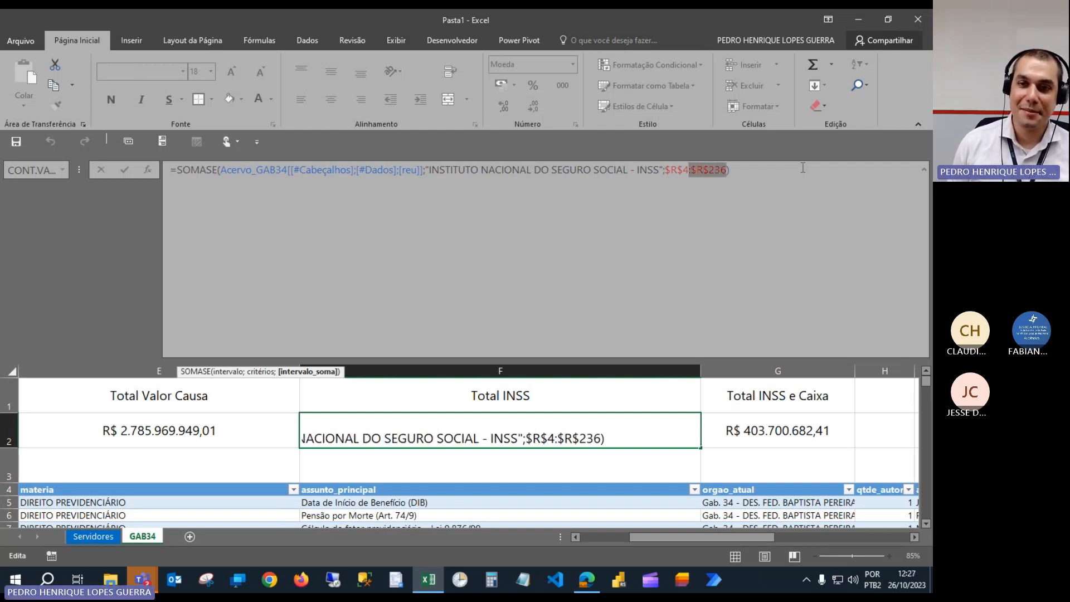
key(BackSpace)
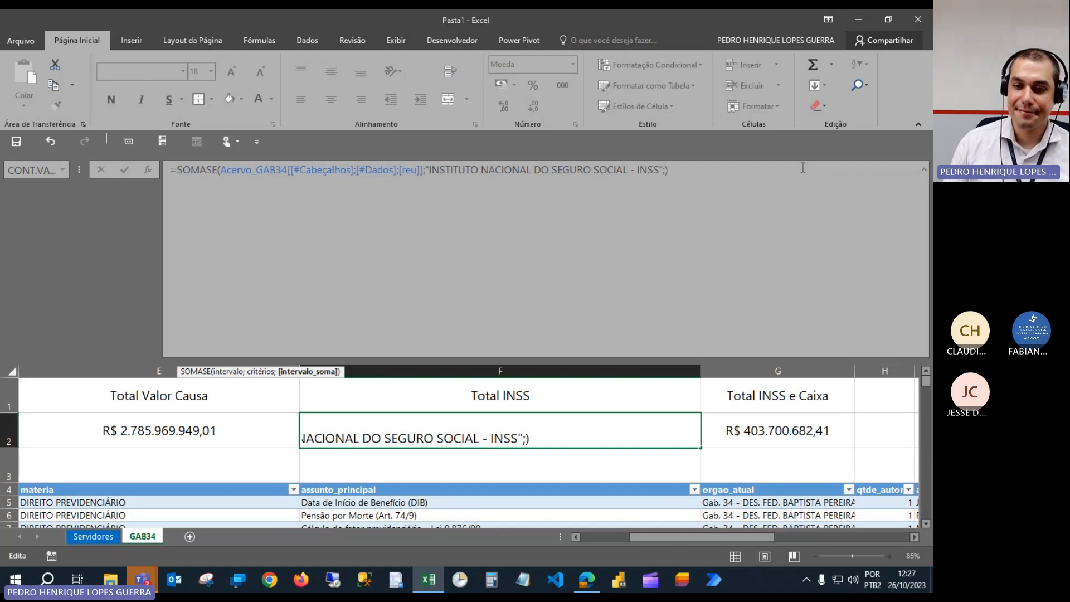
Start a new sum range for the F2 SOMASE formula at R5 and extend it down the valor_causa column.
drag(754, 537, 899, 534)
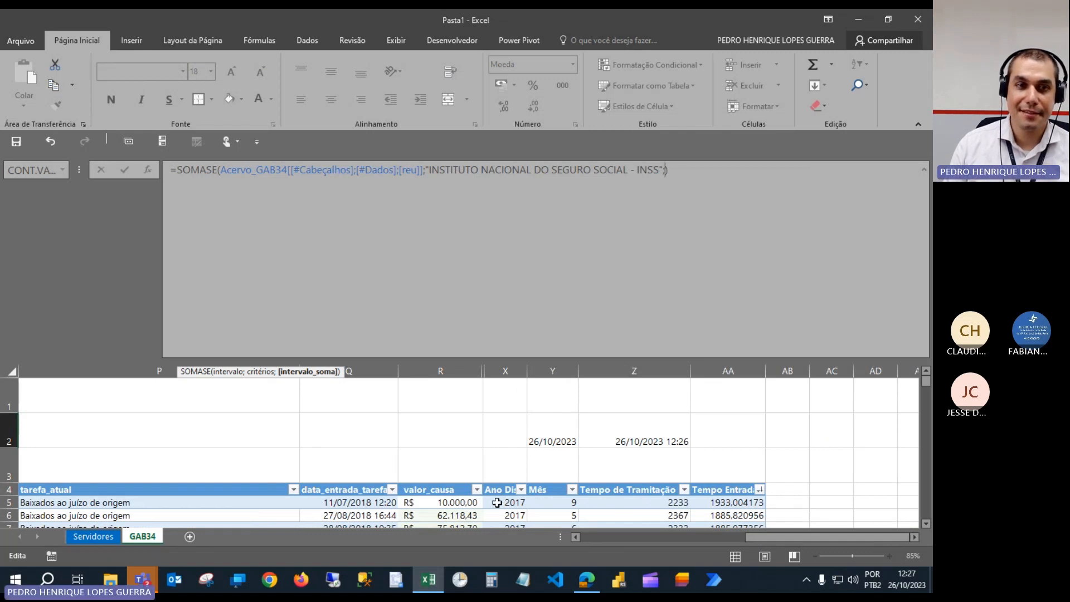
text(;)
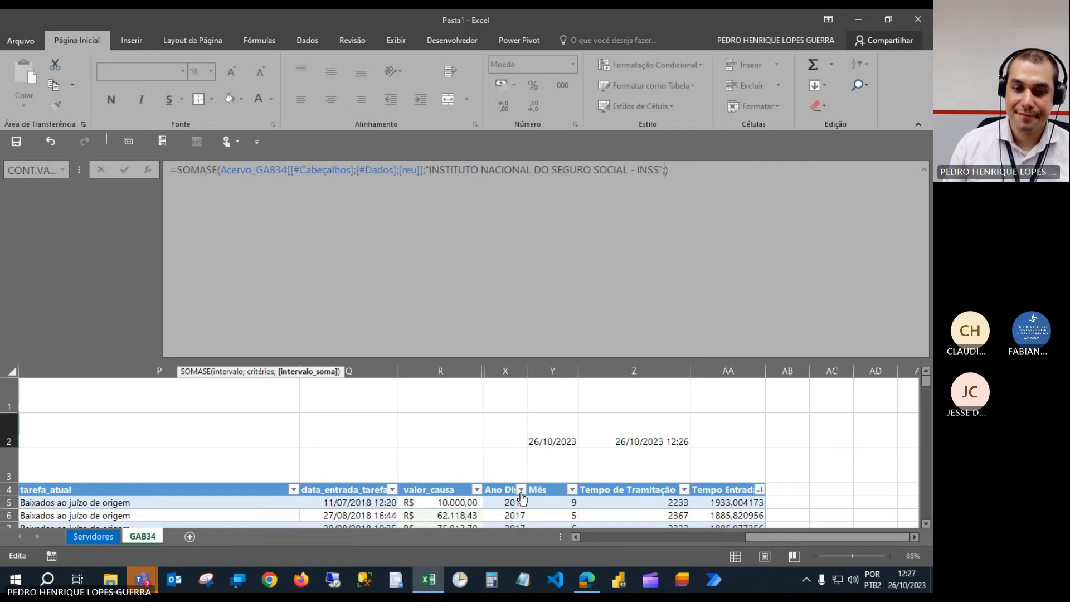
key(BackSpace)
mouse_move(763, 531)
mouse_down()
mouse_move(767, 538)
mouse_move(721, 545)
mouse_move(774, 538)
mouse_up()
text(;)
click(446, 501)
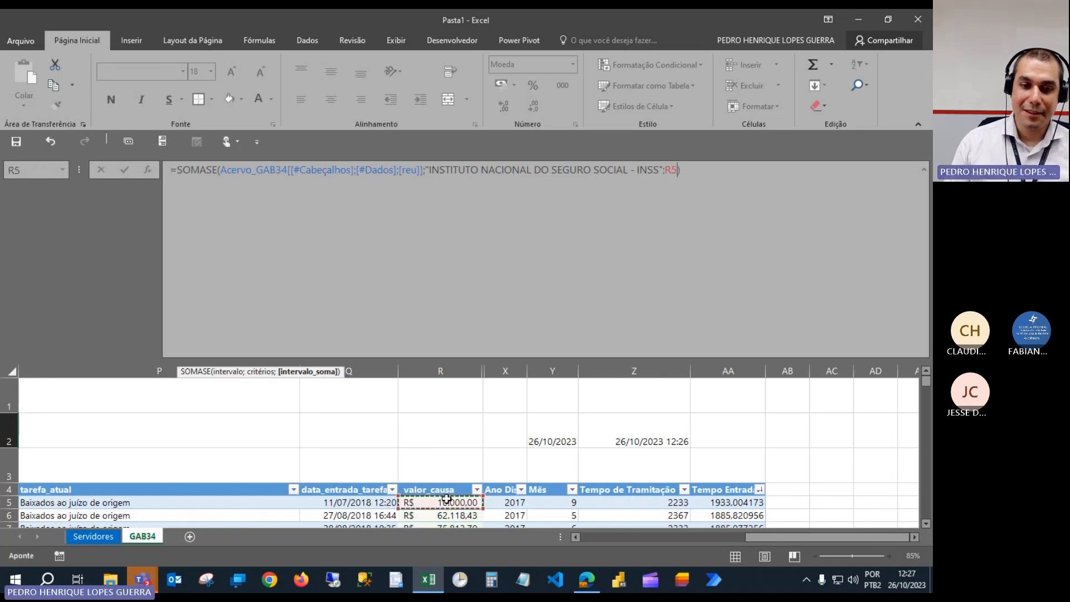
drag(447, 498, 453, 513)
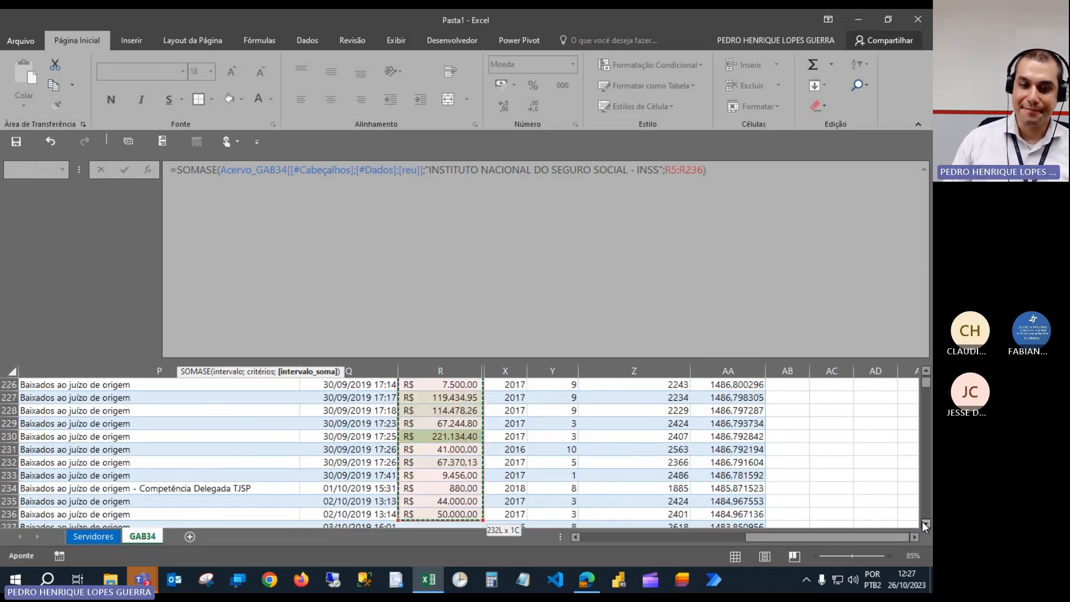
scroll(501, 492, down, 2)
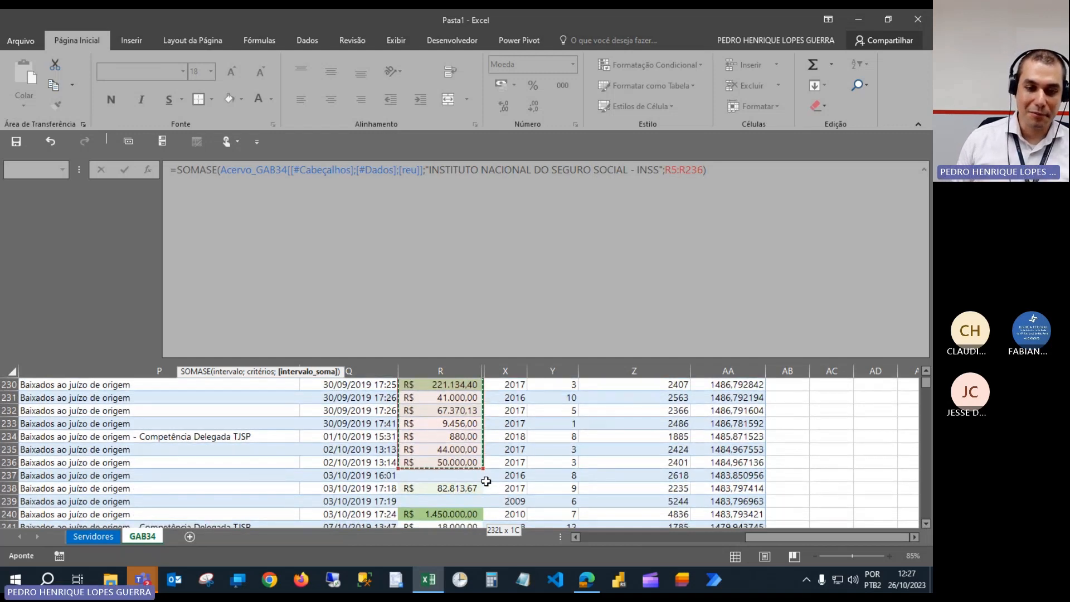
key(ctrl+shift+Down)
key(ctrl+shift+Down)
key(ctrl+shift+Down)
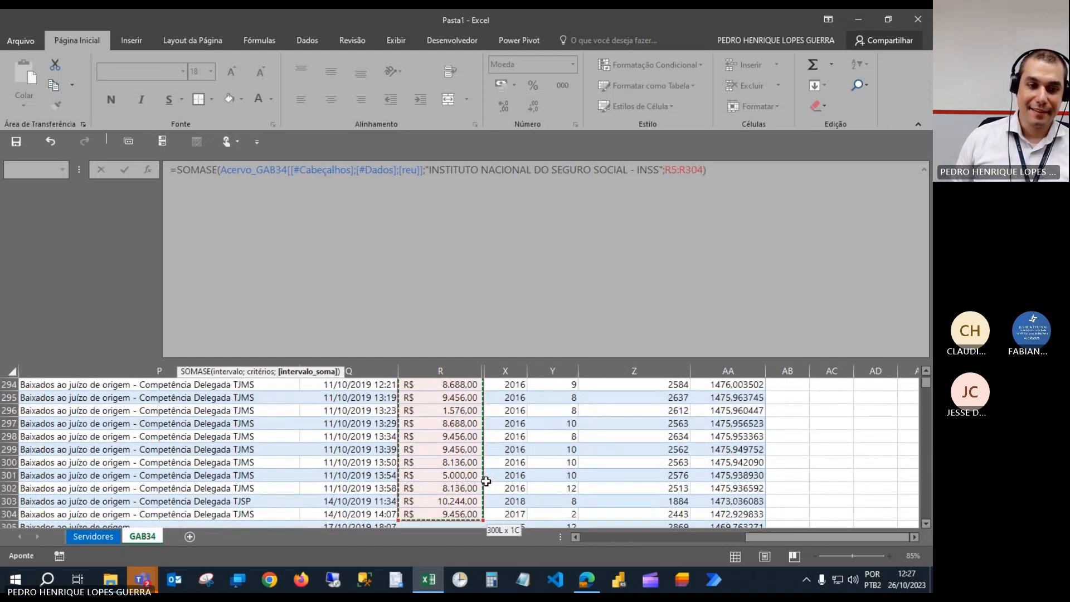
Extend the sum range across to the Tempo Entrada column and down to the table's totals row.
key(shift+Right)
key(shift+Down)
key(shift+Down)
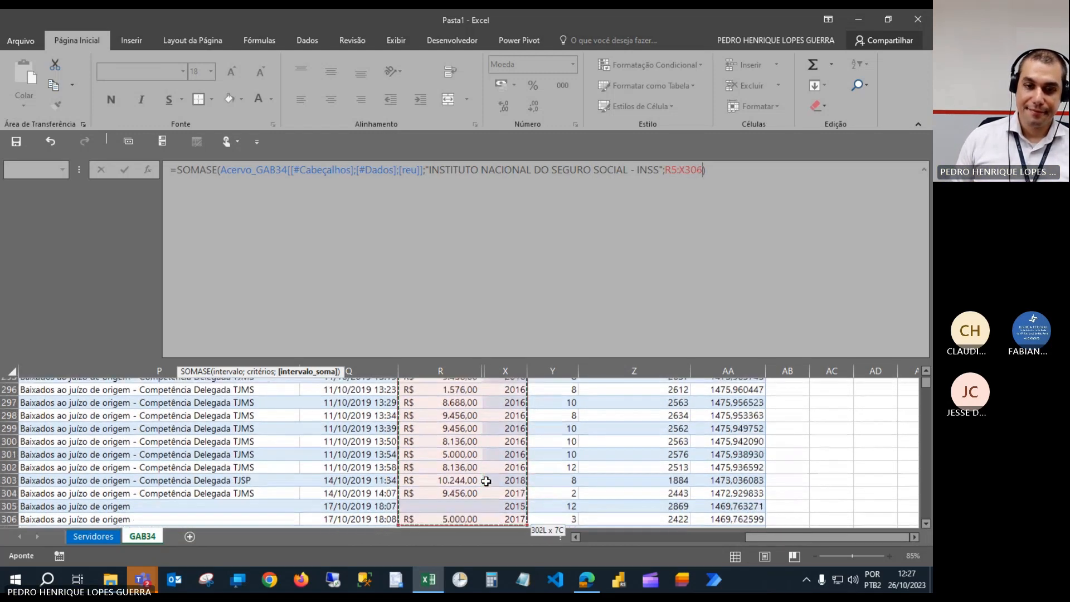
key(shift+Right)
key(shift+Right)
key(shift+Right)
key(shift+Down)
key(shift+Down)
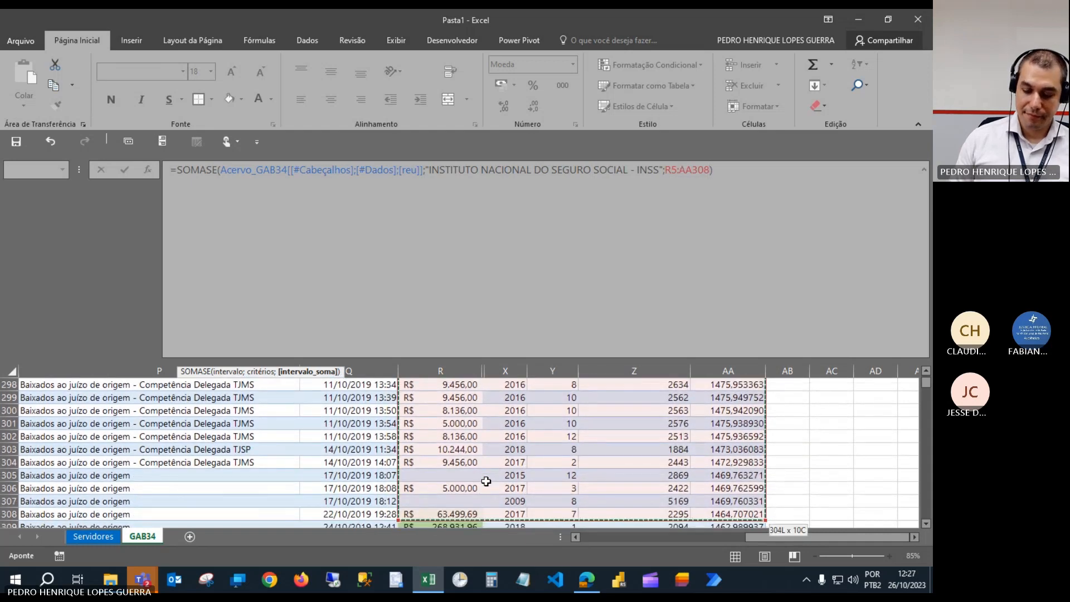
key(ctrl+shift+Left)
key(ctrl+shift+Down)
key(ctrl+shift+Right)
key(ctrl+shift+Right)
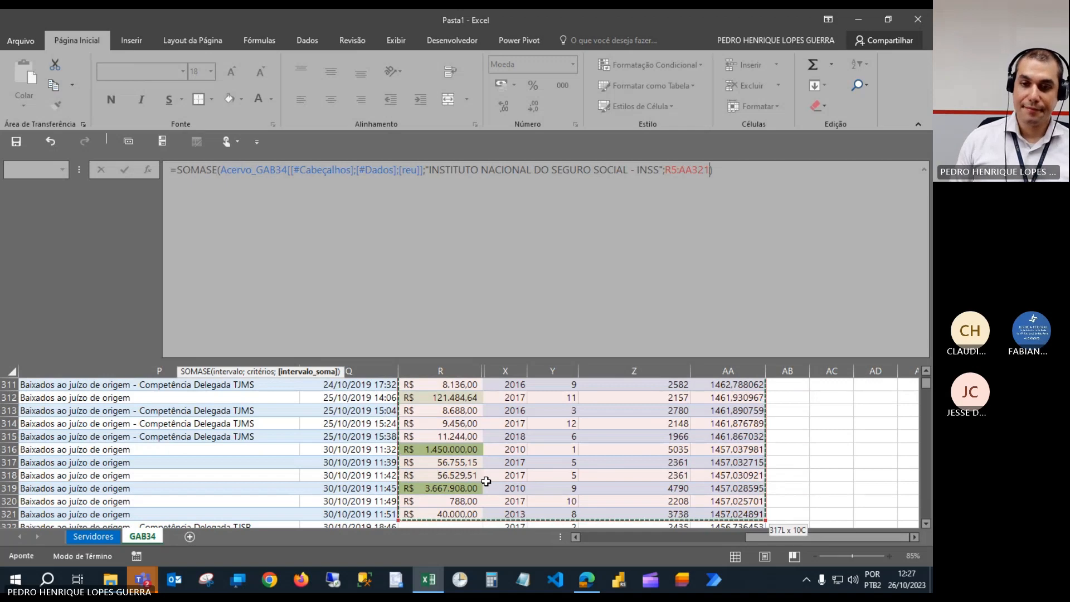
key(shift+Down)
key(shift+Down)
key(shift+Down)
key(shift+Left)
key(shift+Left)
key(shift+Right)
key(shift+Right)
key(shift+Down)
key(shift+Down)
key(shift+Down)
key(shift+Down)
key(shift+Down)
key(shift+Down)
key(shift+Down)
key(shift+Down)
key(shift+Down)
key(shift+Down)
key(shift+Down)
key(shift+Down)
key(shift+Down)
key(shift+Down)
key(shift+Down)
key(shift+Down)
key(shift+Down)
key(shift+Down)
key(shift+Down)
key(shift+Down)
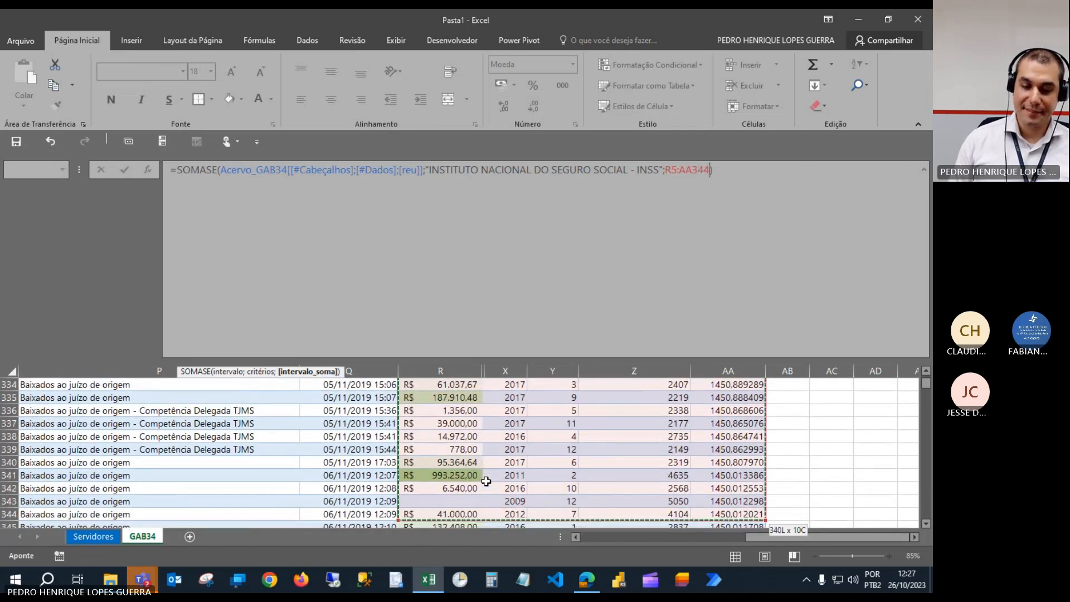
key(ctrl+shift+Down)
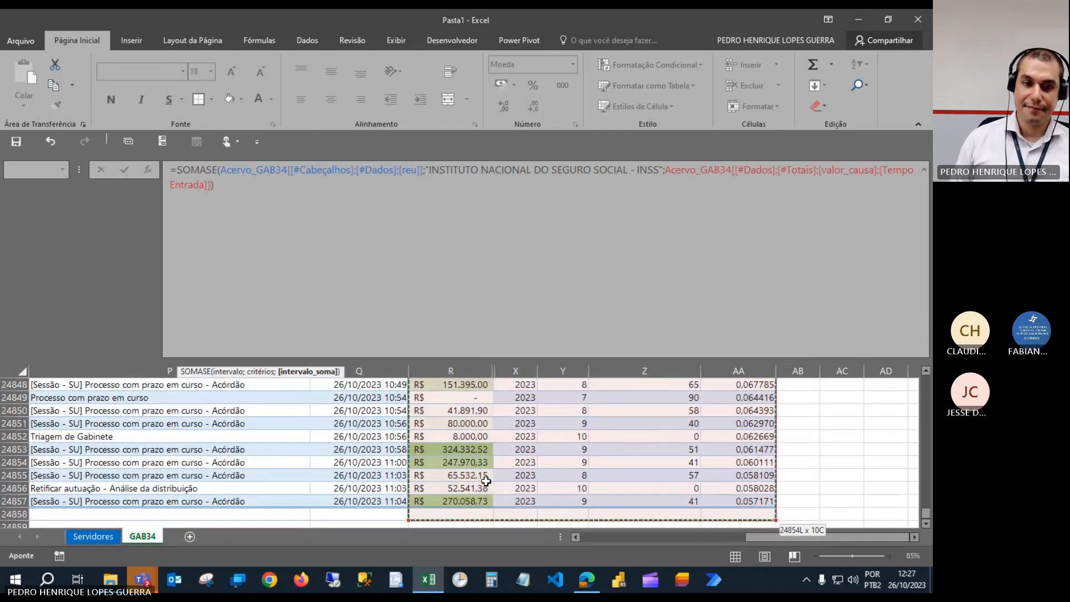
Narrow the sum range to Acervo_GAB34[valor_causa], excluding the totals row, and confirm the F2 formula.
key(shift+Left)
key(shift+Left)
key(shift+Left)
key(shift+Left)
key(shift+Left)
key(shift+Left)
key(shift+Left)
key(shift+Left)
key(shift+Left)
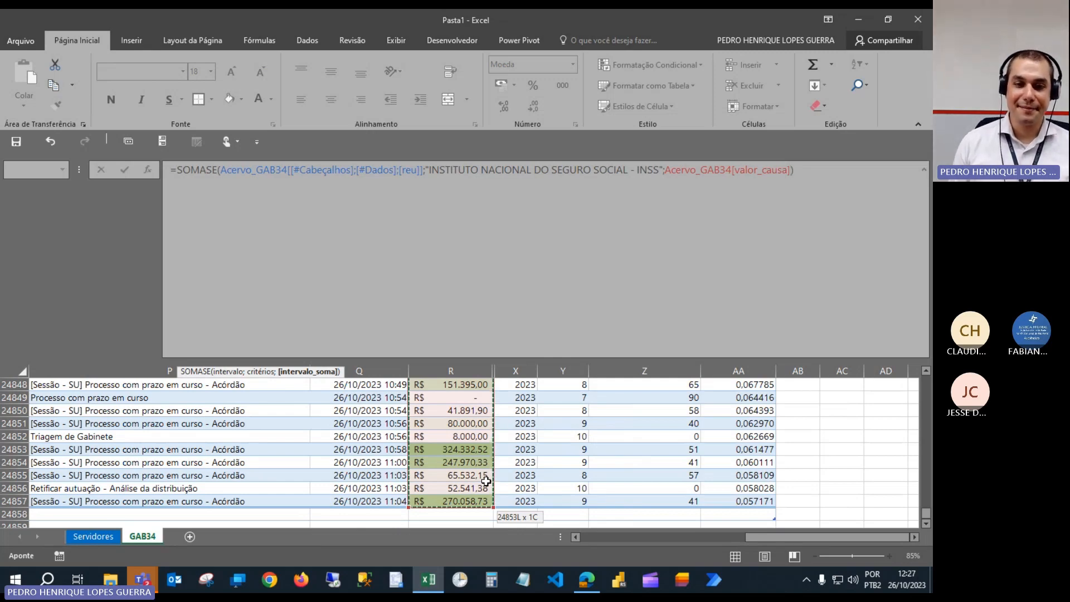
key(Return)
Collapse the formula bar and replace all empty cells in the valor_causa column (R) with 0,00.
scroll(487, 482, up, 1)
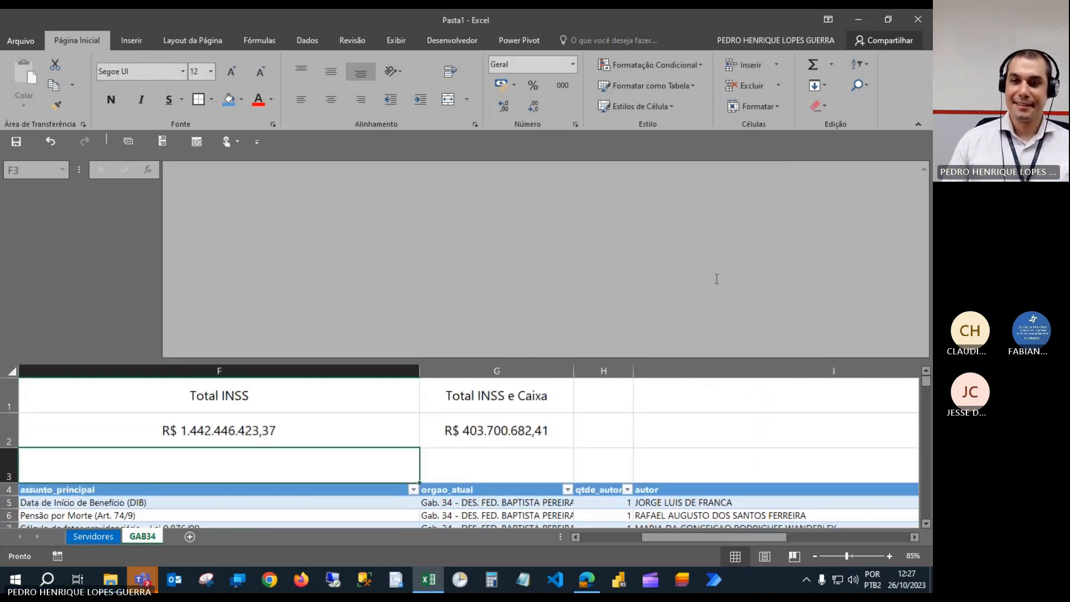
click(924, 168)
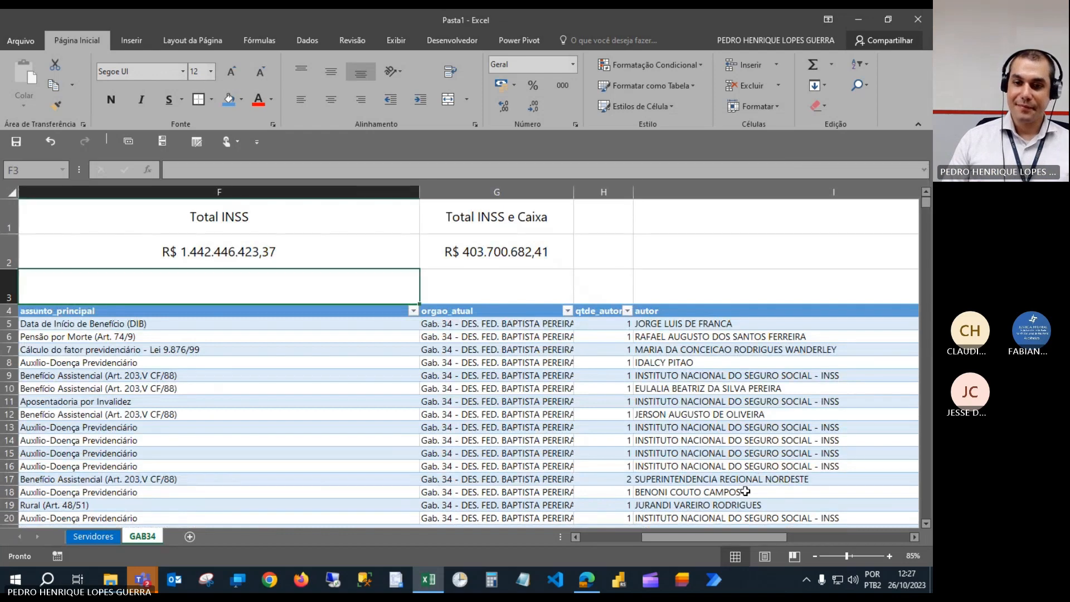
drag(721, 532, 848, 533)
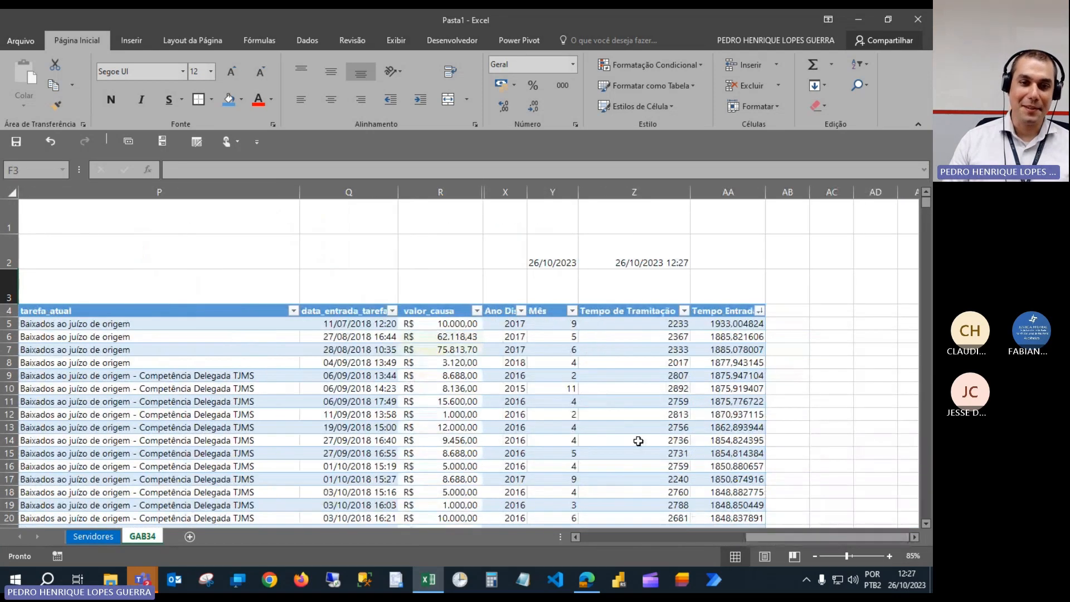
click(461, 326)
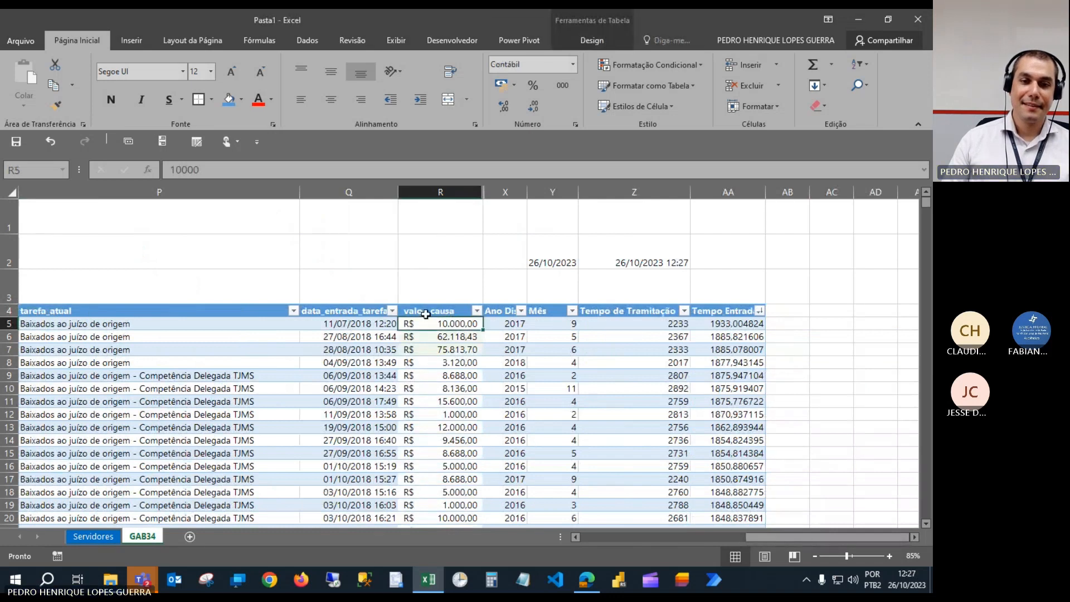
click(425, 313)
click(439, 191)
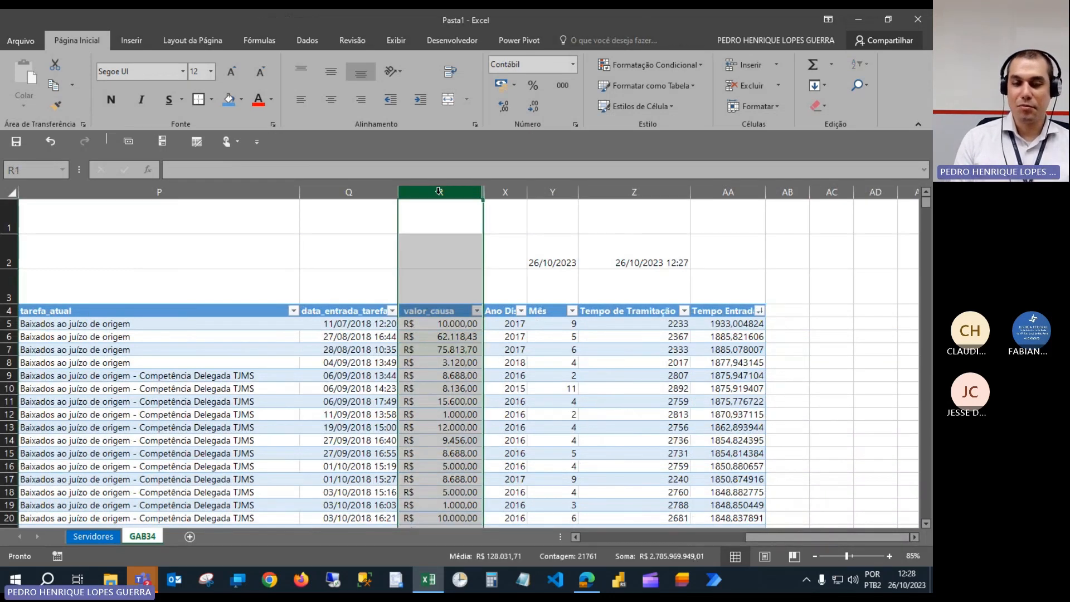
key(ctrl+u)
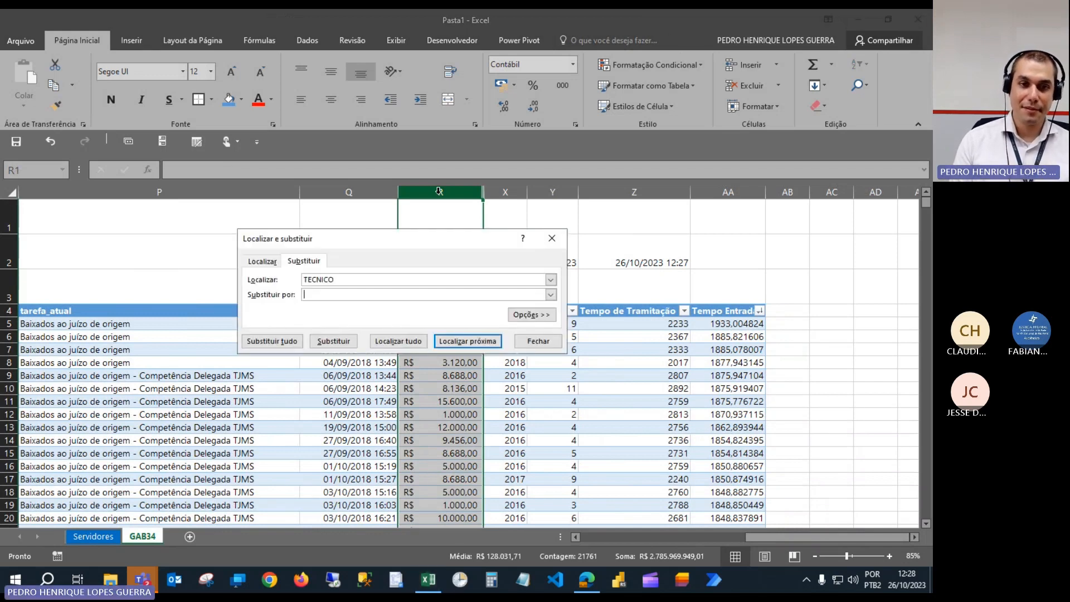
key(BackSpace)
key(Tab)
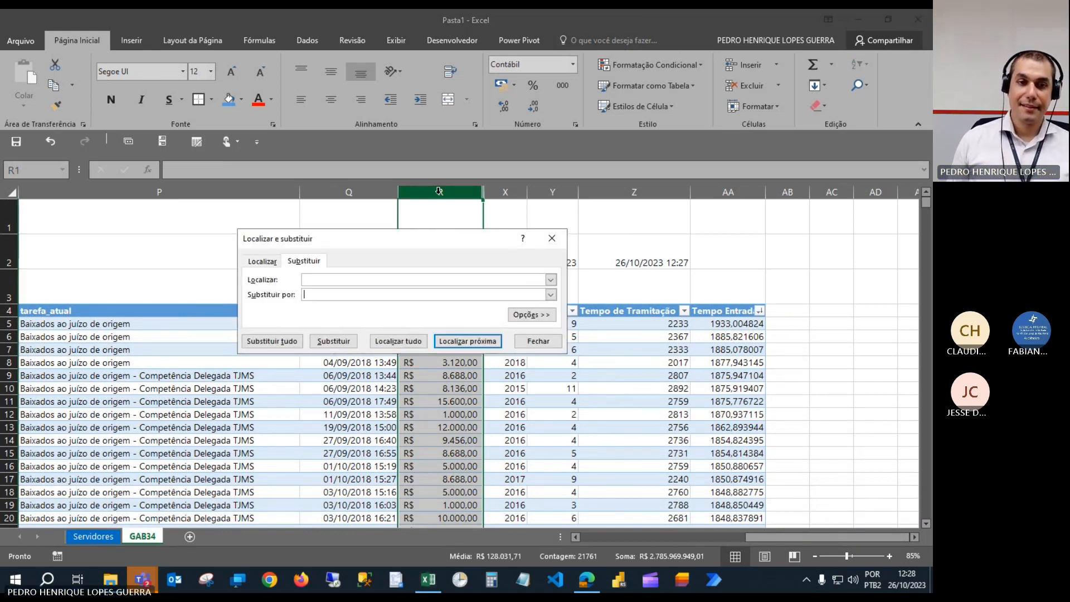
text(0,00)
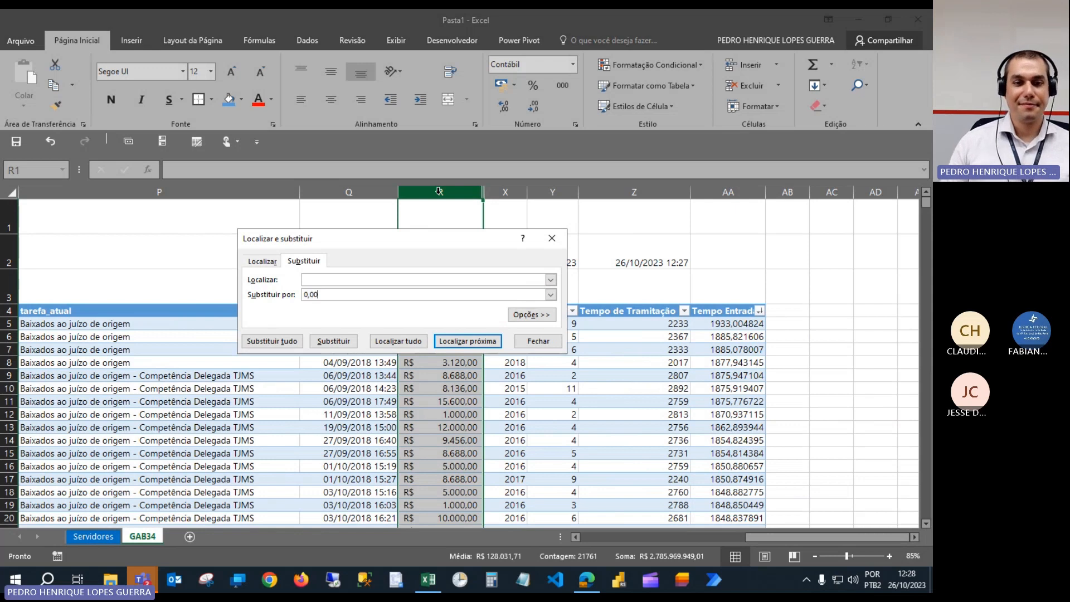
click(290, 342)
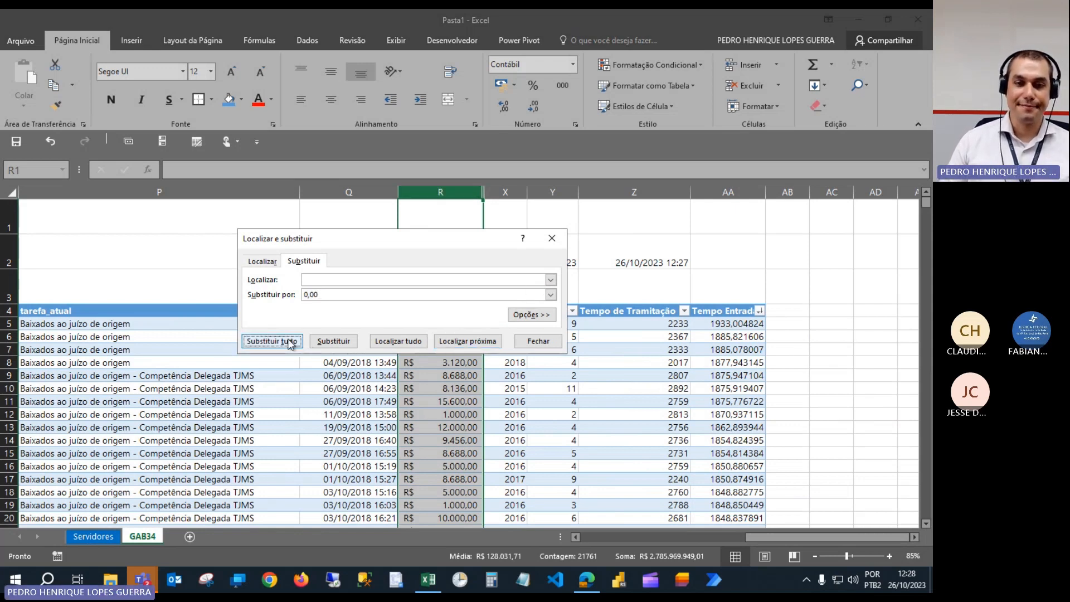
click(470, 331)
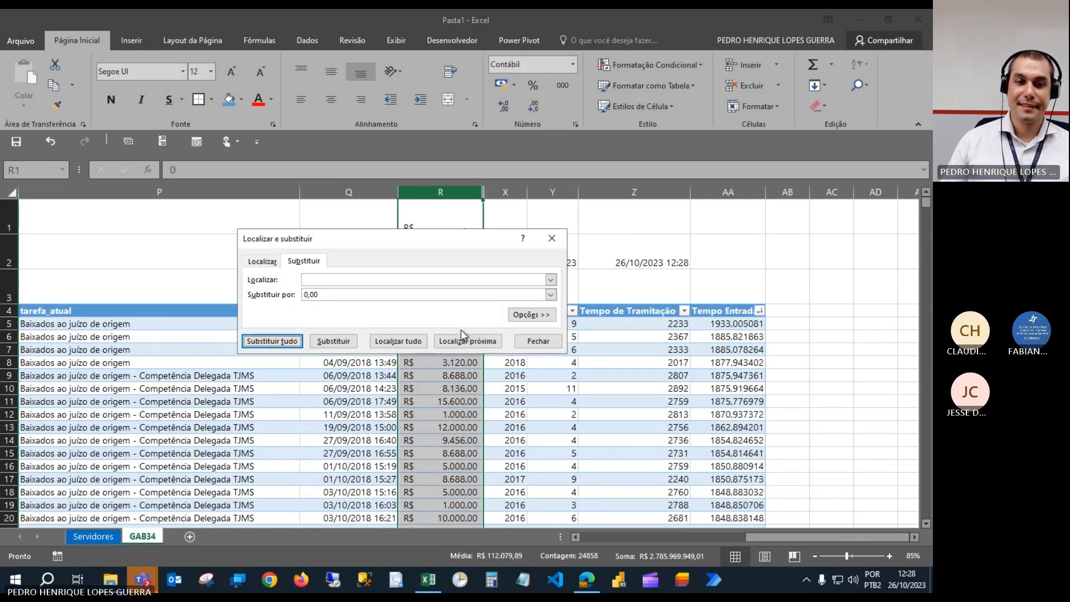
key(Escape)
Clear all contents and formatting from cells R1:R3 above the valor_causa header.
drag(446, 218, 455, 282)
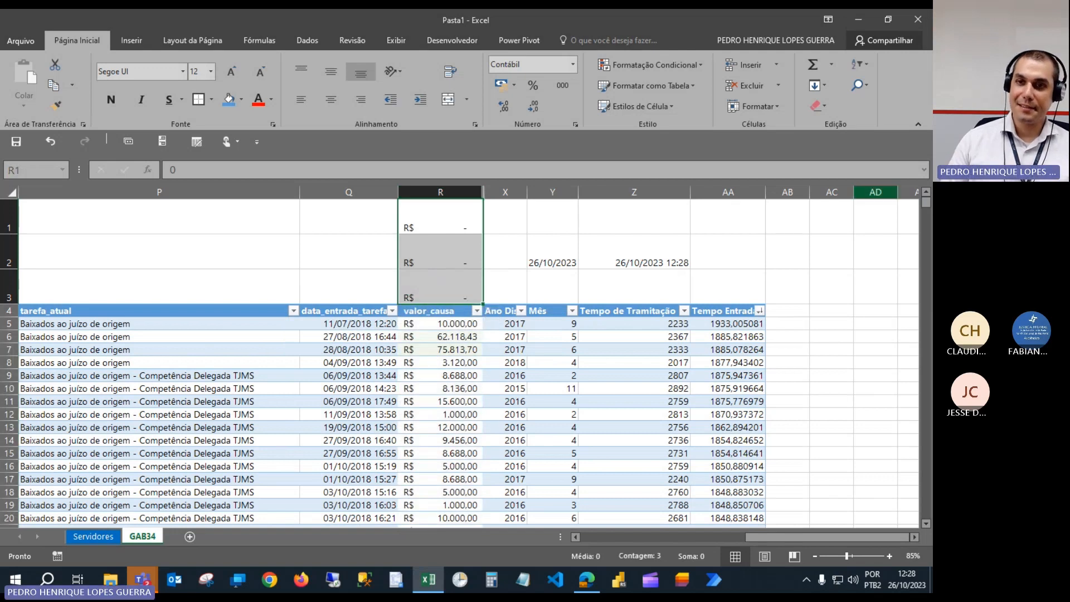
click(827, 107)
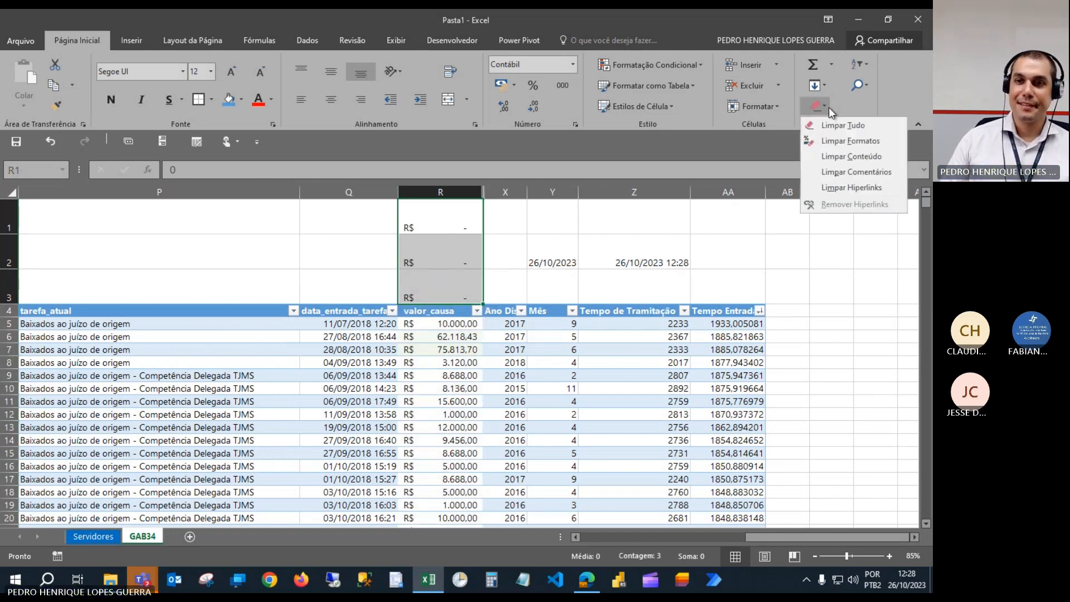
click(64, 32)
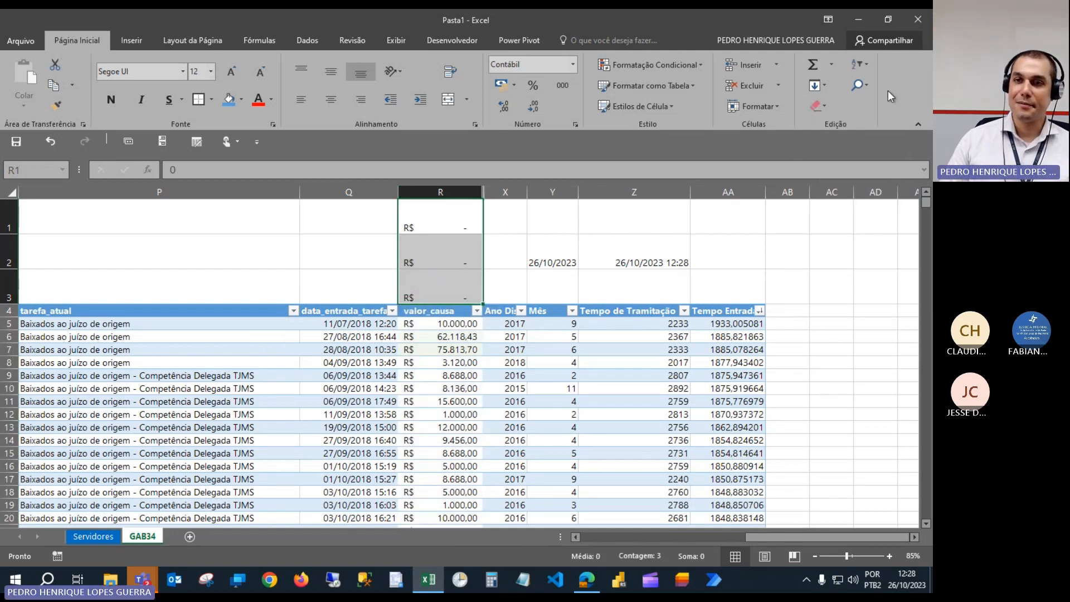
click(827, 104)
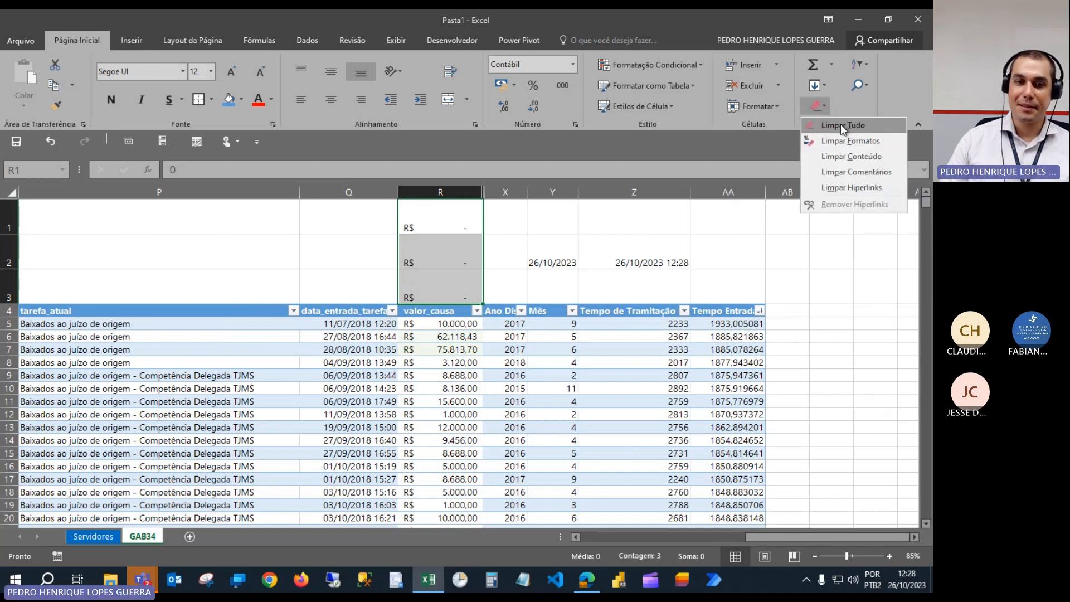
click(843, 126)
click(484, 230)
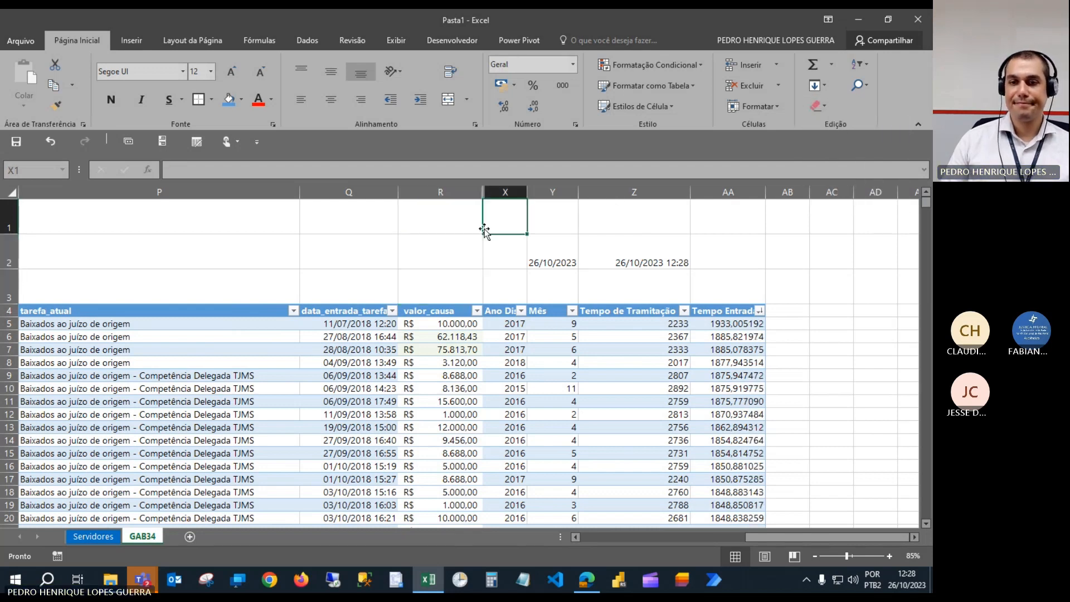
Clear all contents and formatting from the table's totals row 24858, starting with its valor_causa cell.
click(453, 325)
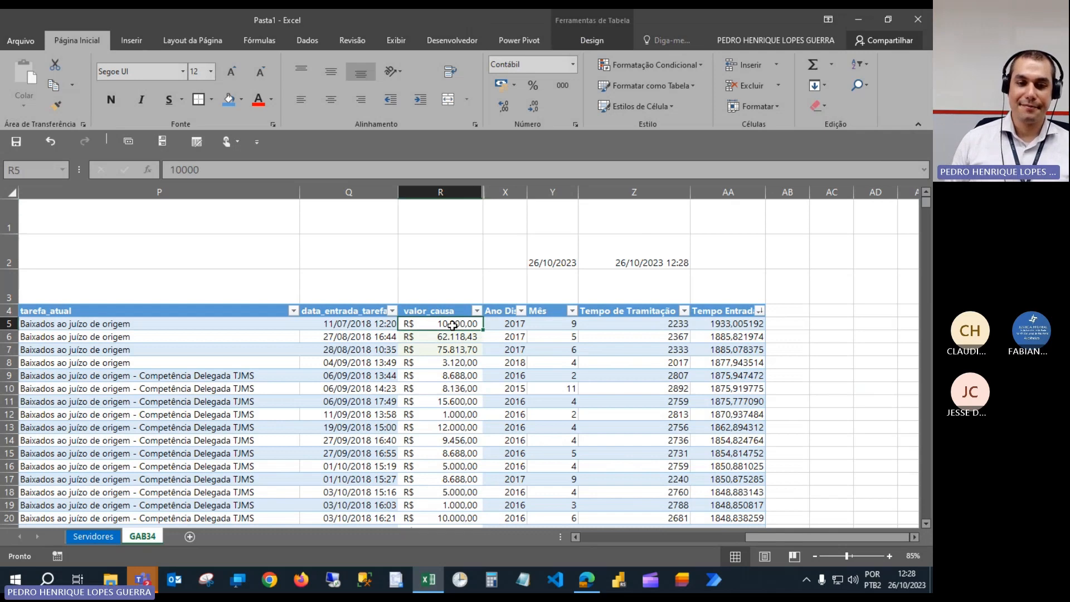
key(ctrl+Down)
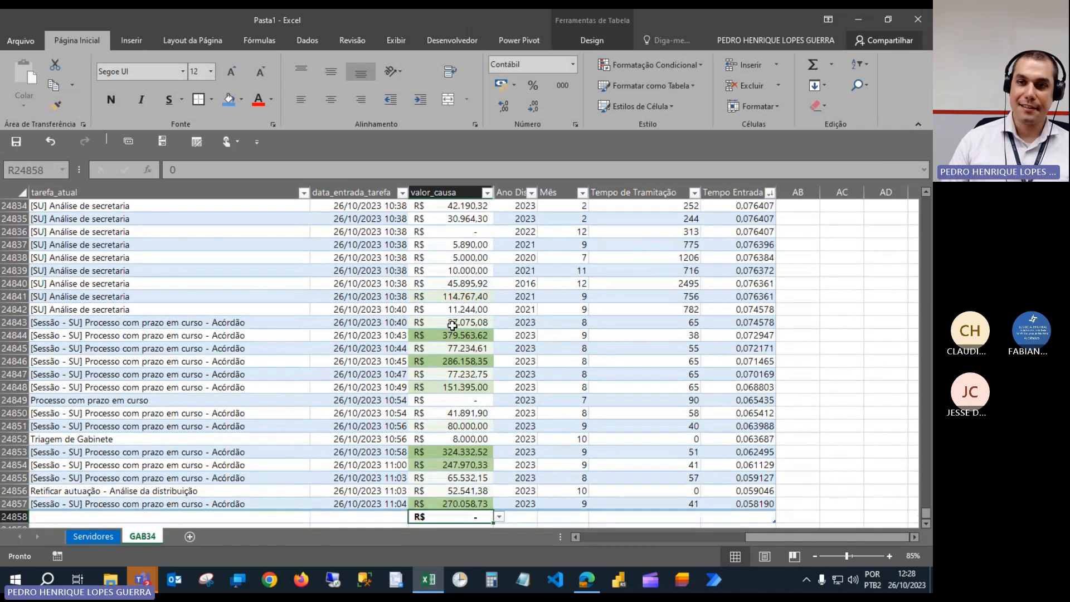
click(818, 106)
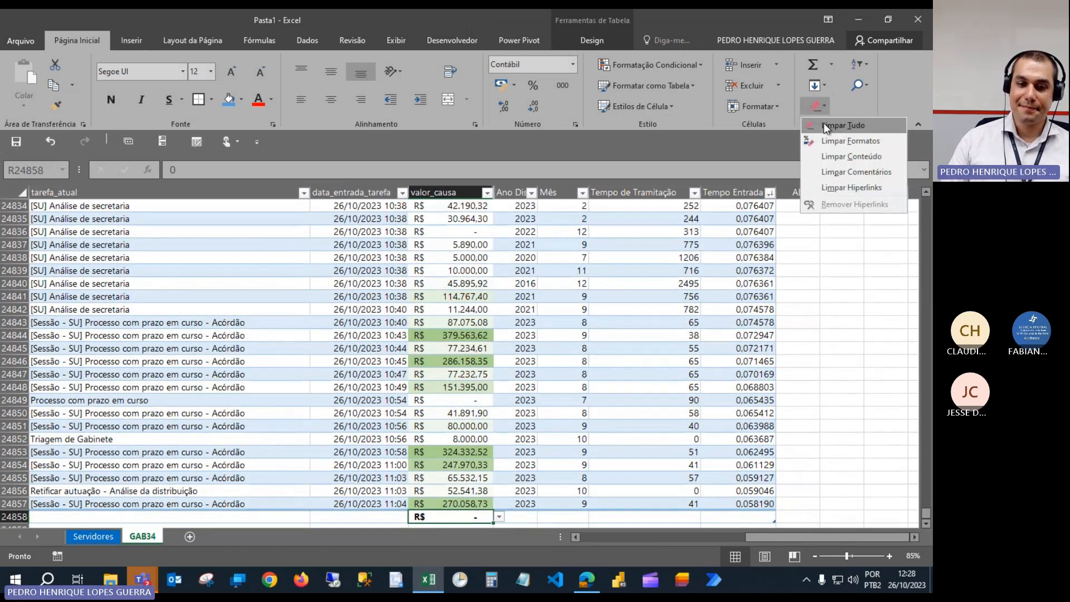
click(824, 124)
click(744, 517)
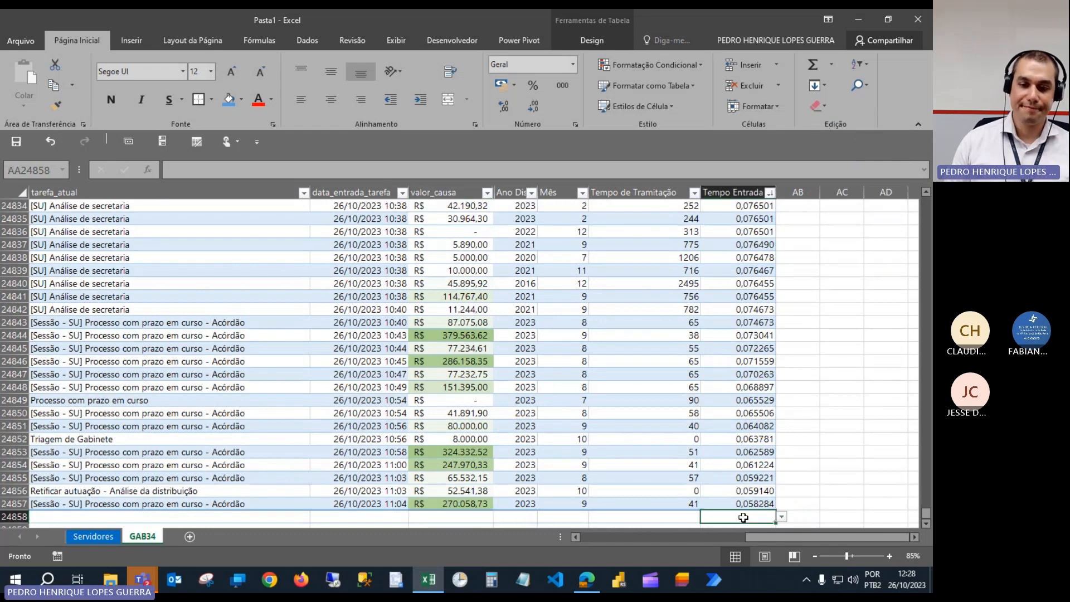
scroll(744, 518, left, 10)
click(818, 105)
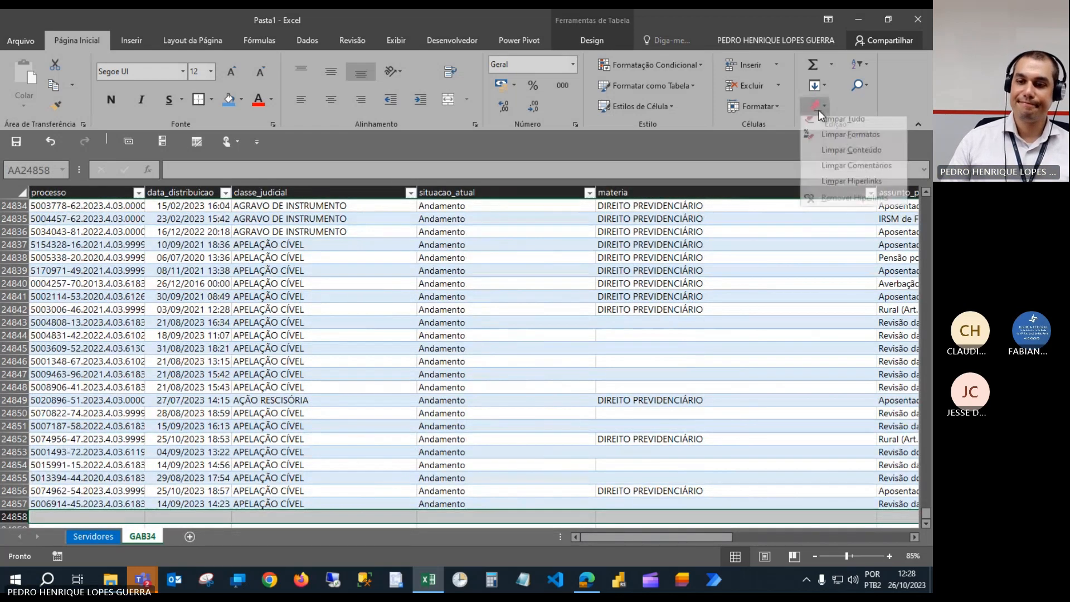
click(844, 125)
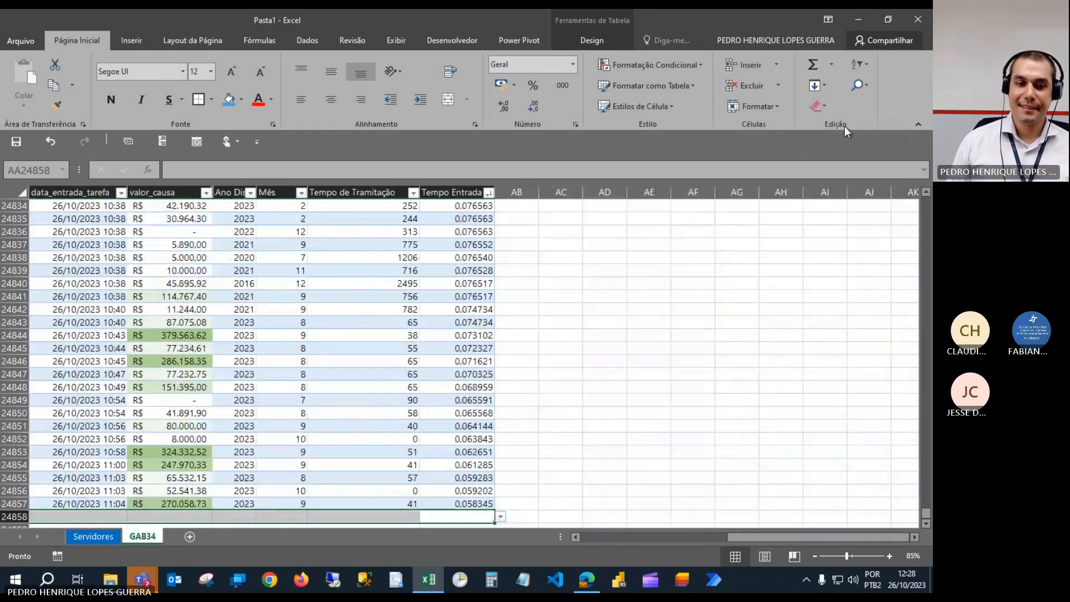
Return to the start of the sheet and examine the summary formulas in E2, F2 and G2.
key(Up)
key(Left)
key(Left)
key(Left)
key(Left)
key(ctrl+Up)
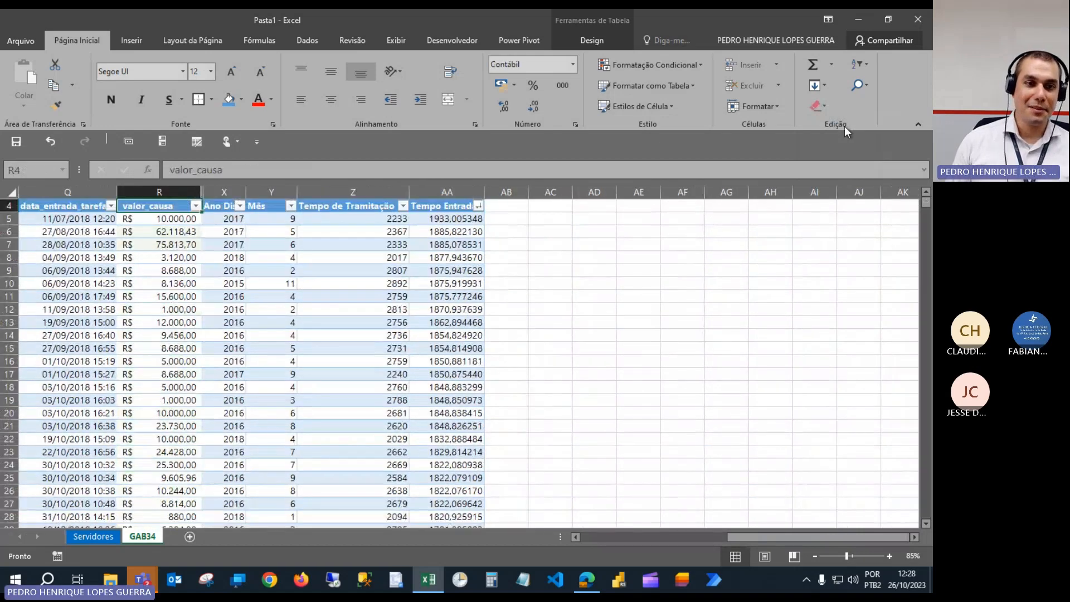
scroll(509, 282, up, 1)
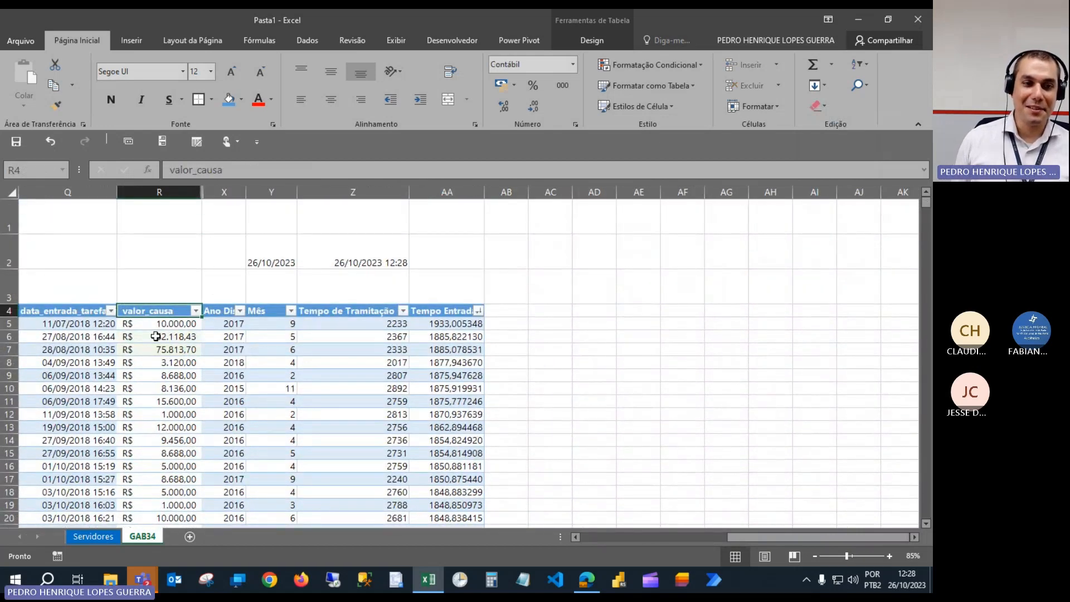
key(ctrl+Home)
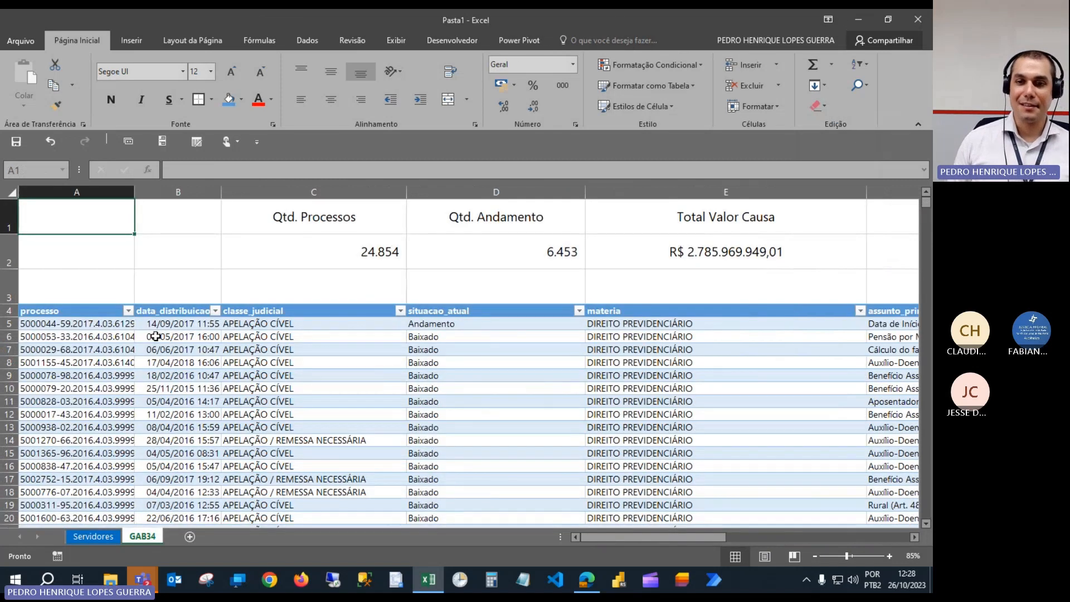
key(Down)
key(Right)
key(Right)
key(Right)
key(Right)
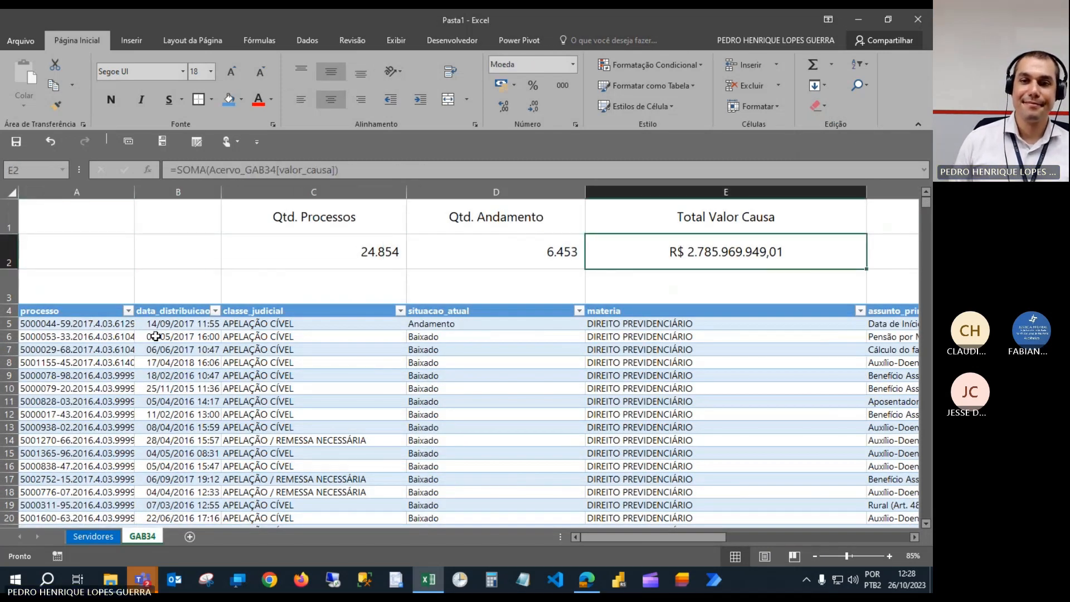
key(Right)
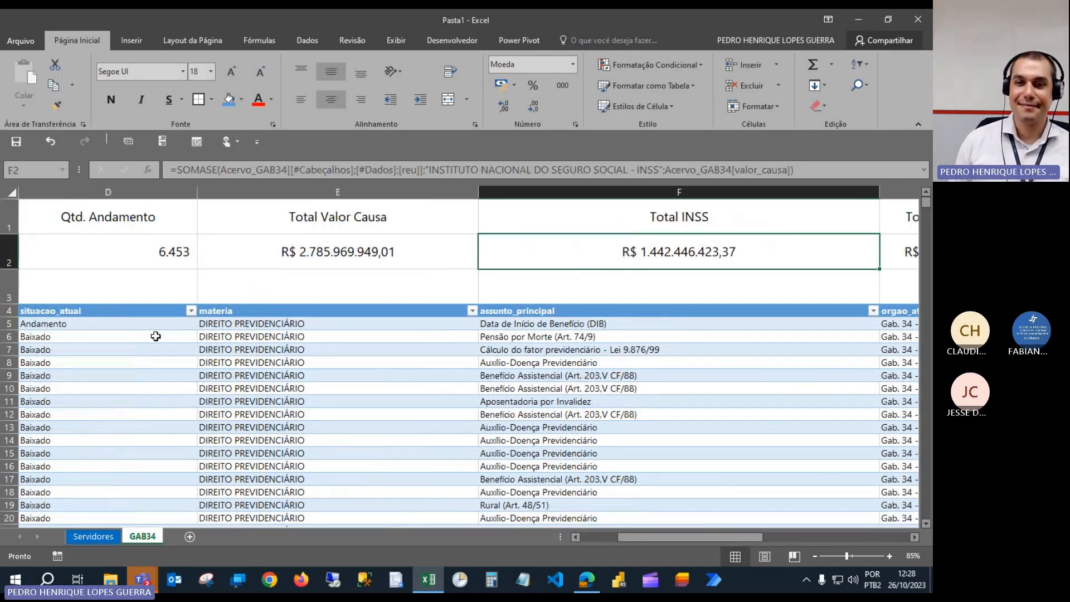
key(Right)
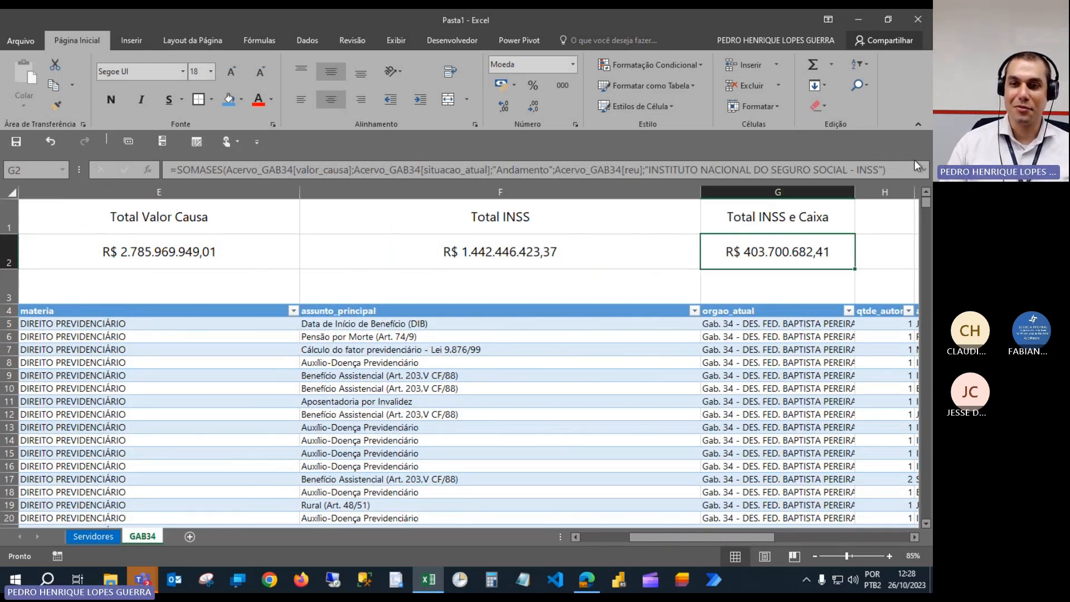
Enter the heading Total Caixa in H1 and widen column H to fit it.
drag(758, 536, 767, 534)
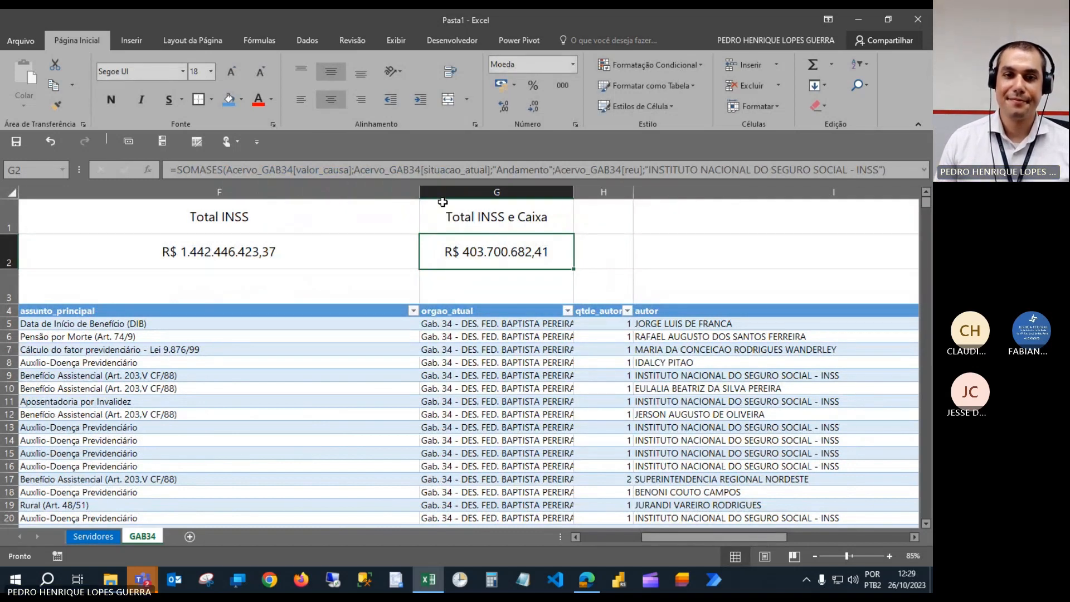
click(624, 220)
text(tOTAL)
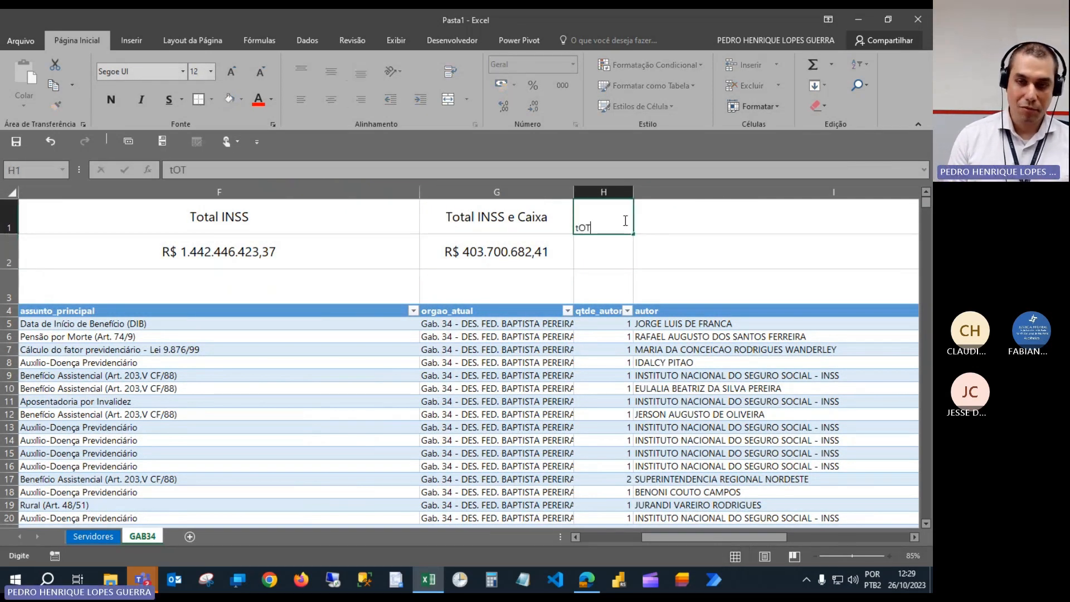
key(BackSpace)
key(BackSpace)
key(BackSpace)
key(BackSpace)
key(BackSpace)
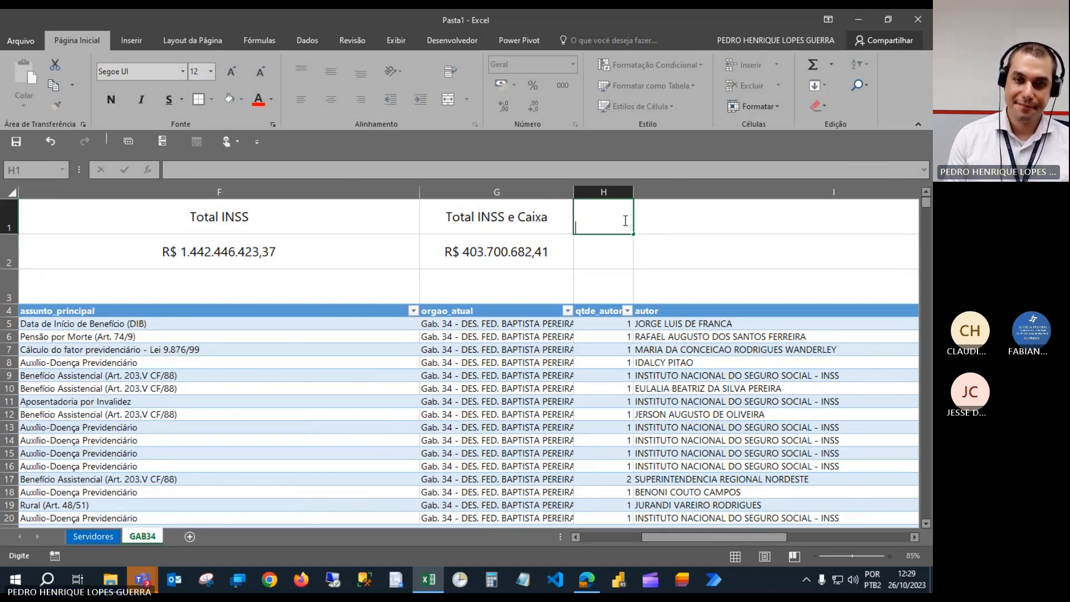
text(t)
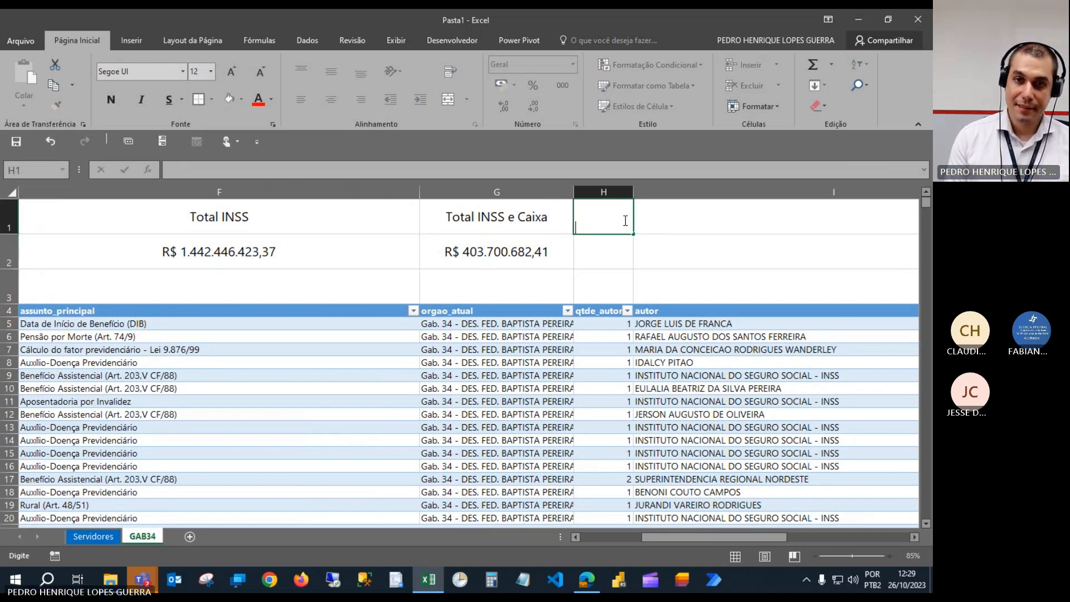
text(otal Caixa)
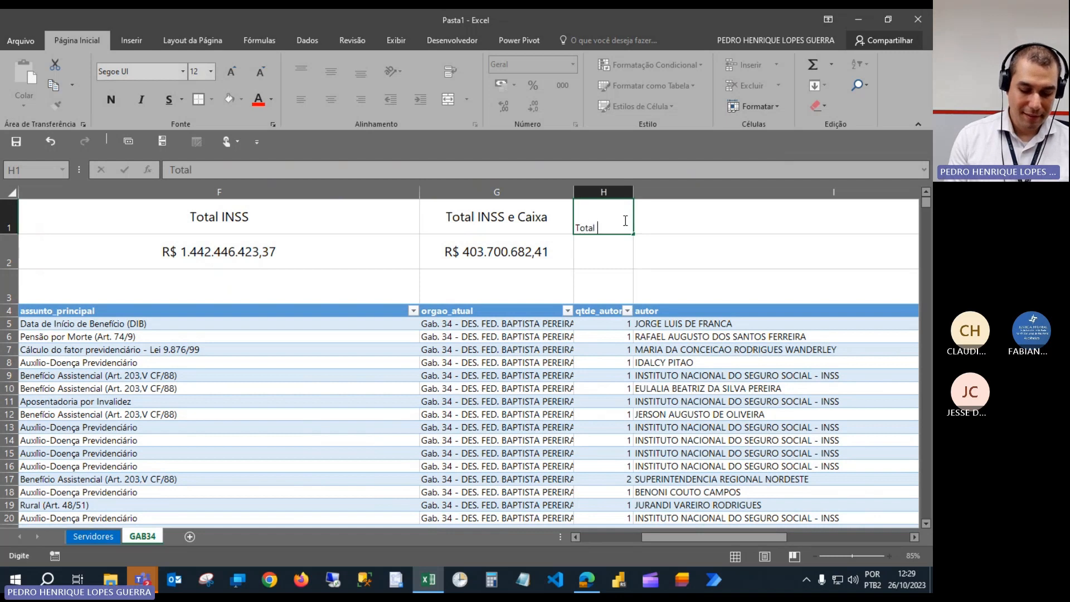
key(Return)
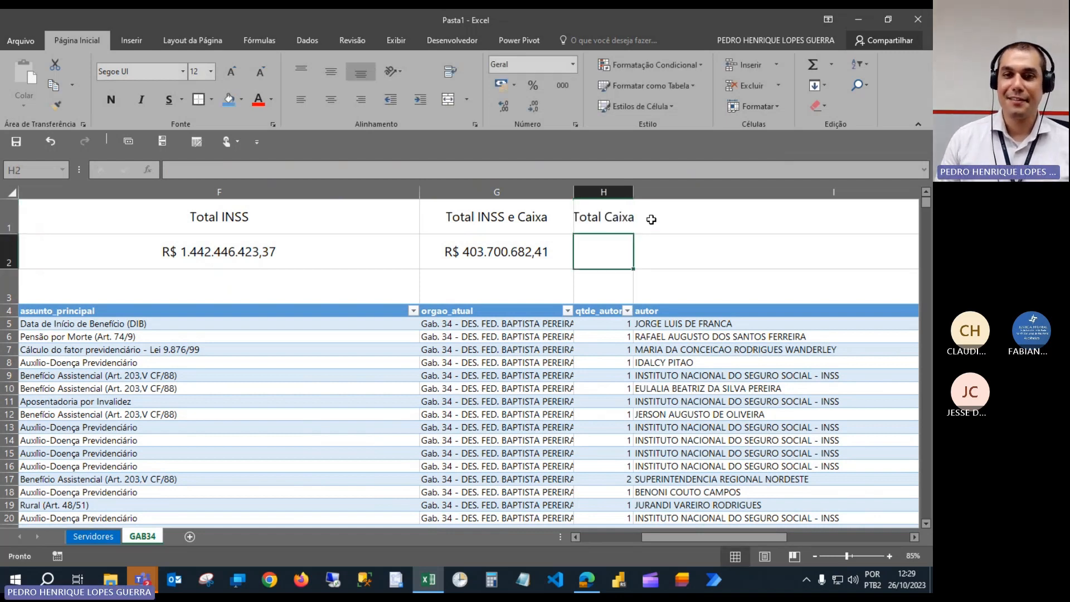
drag(635, 199, 645, 199)
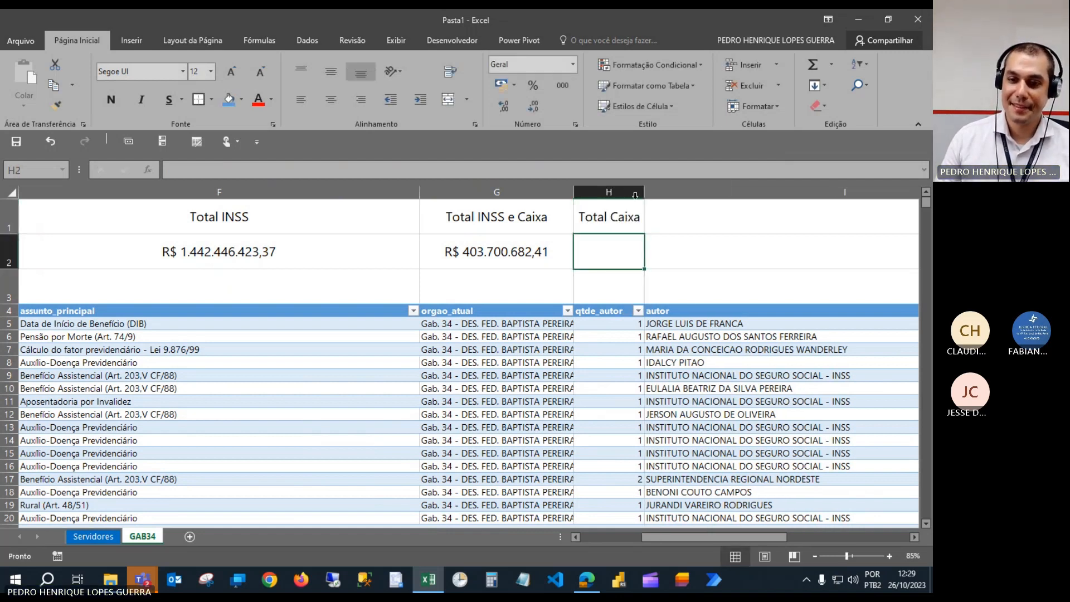
Search the sheet for the first entry containing "caixa econ".
scroll(810, 404, down, 2)
scroll(810, 404, down, 3)
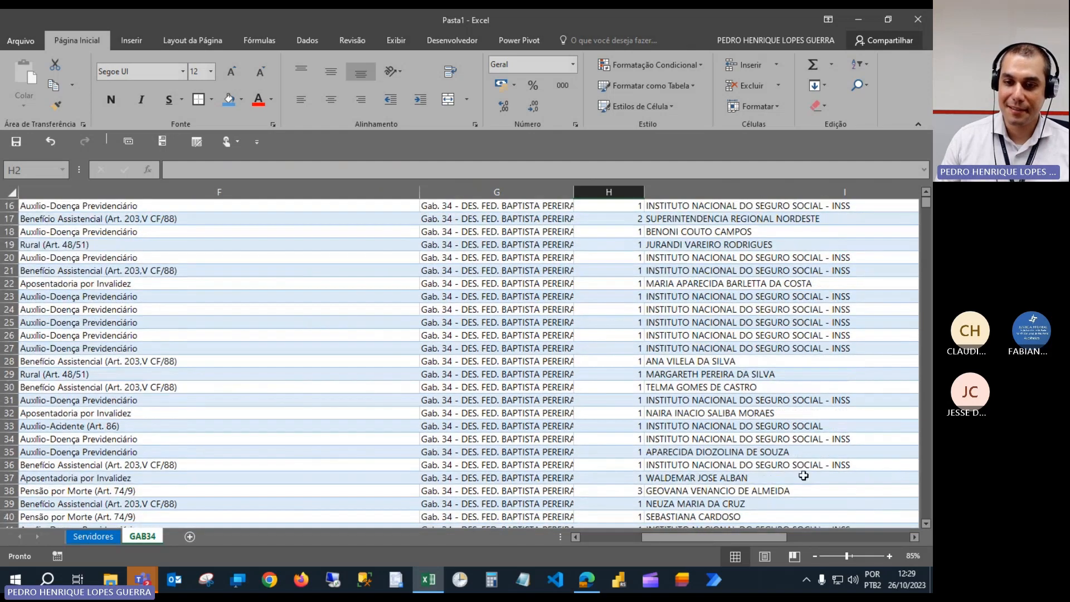
scroll(803, 476, down, 3)
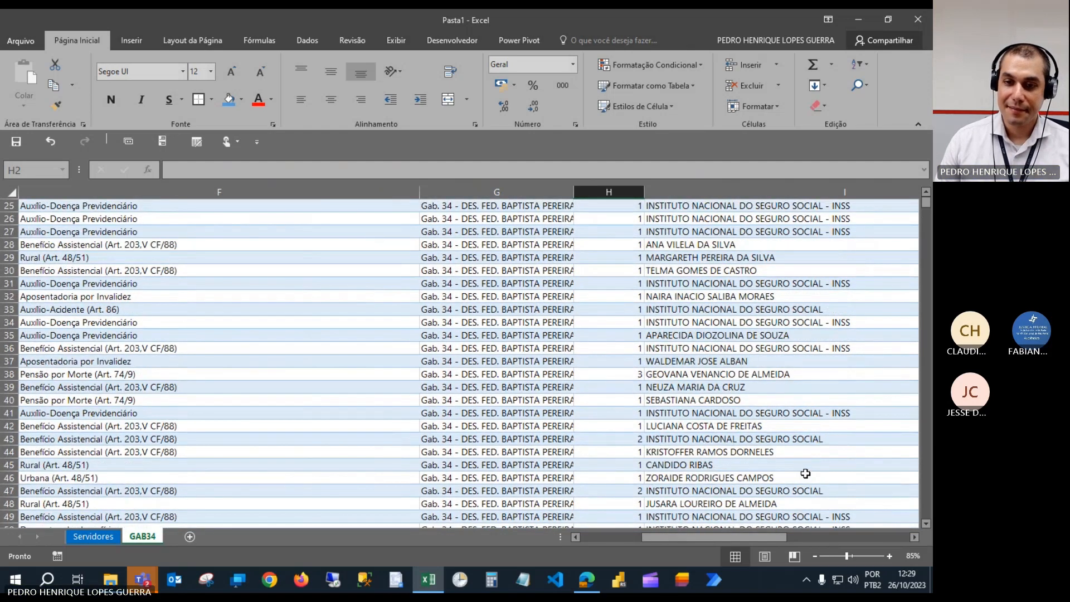
scroll(805, 474, down, 1)
scroll(832, 485, down, 17)
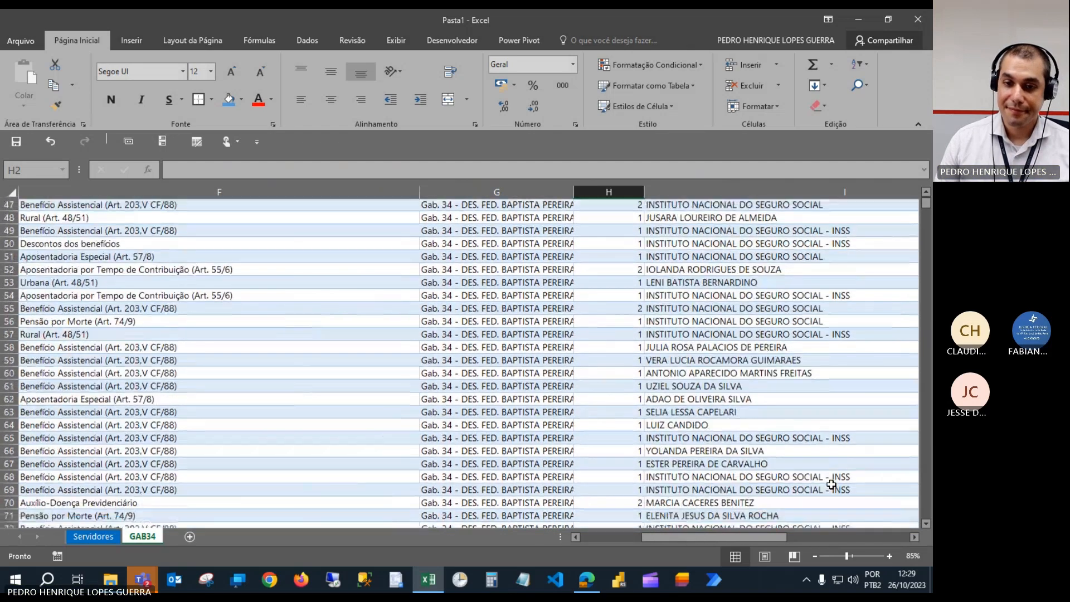
scroll(832, 485, down, 4)
click(833, 487)
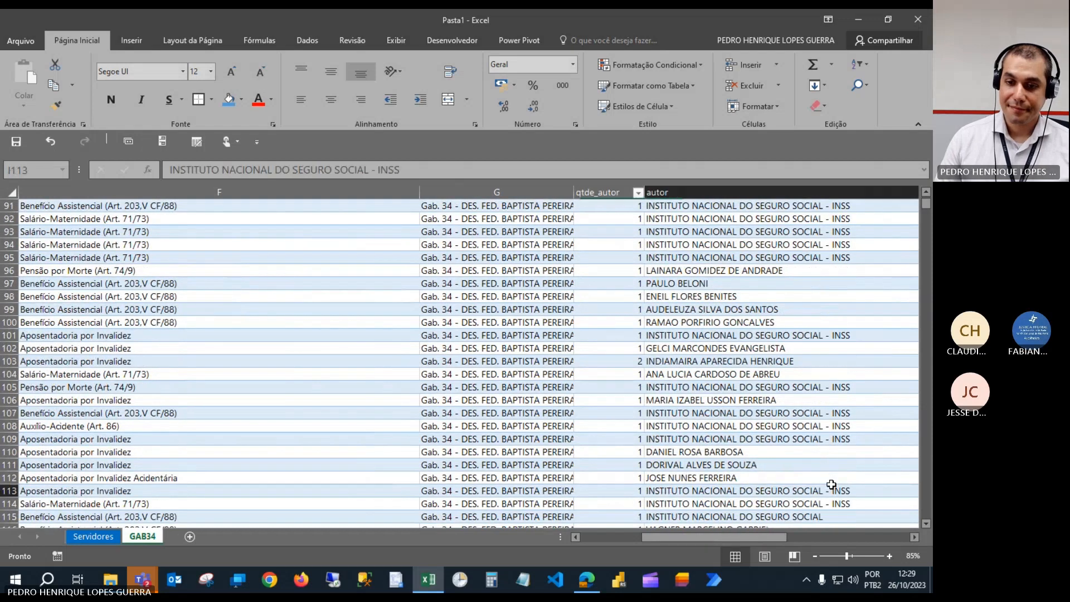
key(ctrl+l)
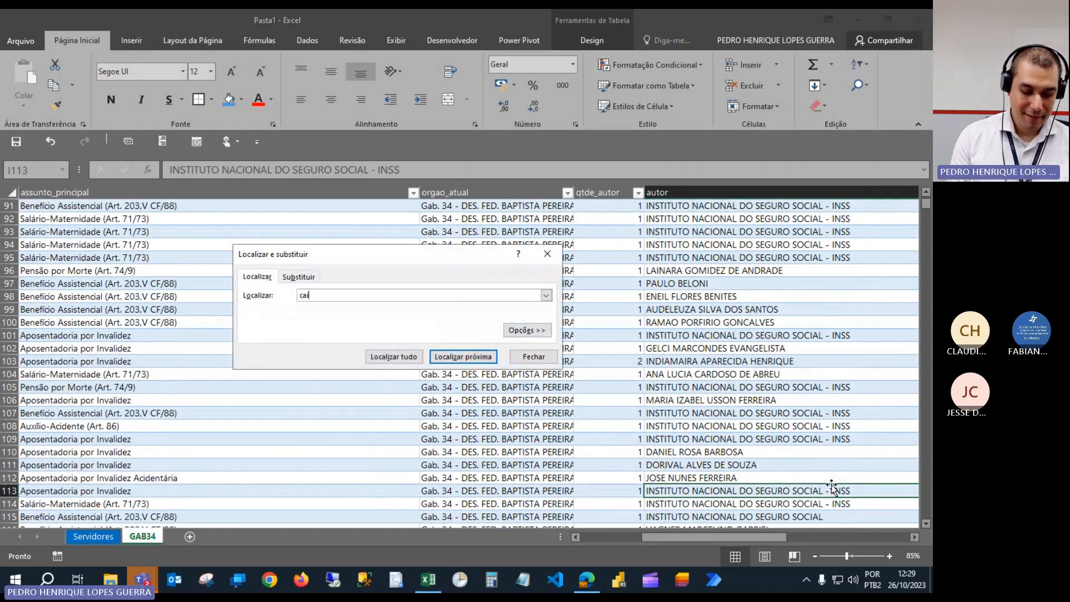
text(caixa econ)
key(Return)
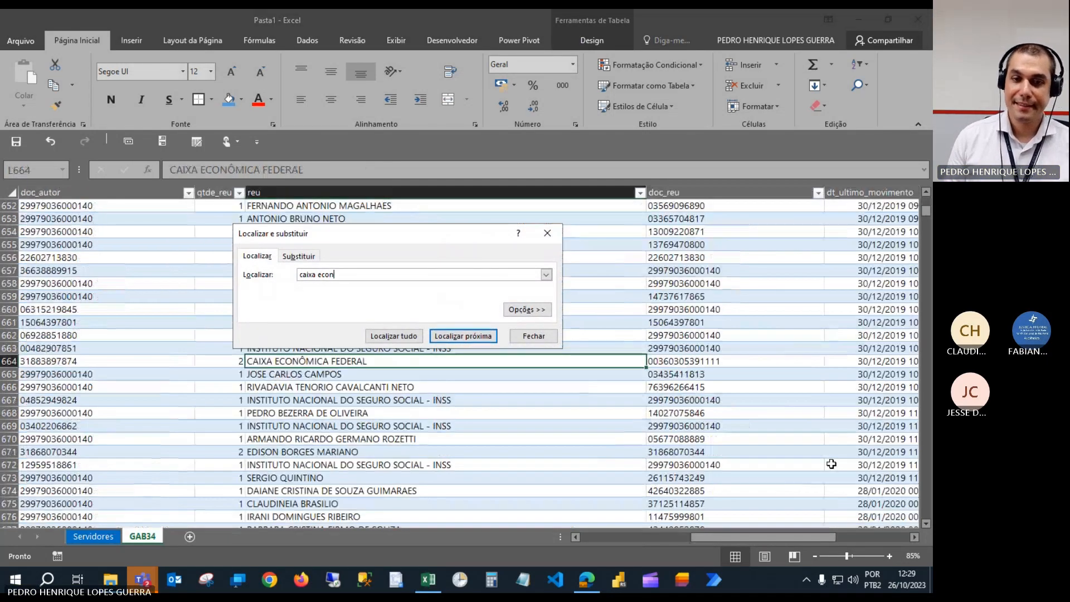
key(Escape)
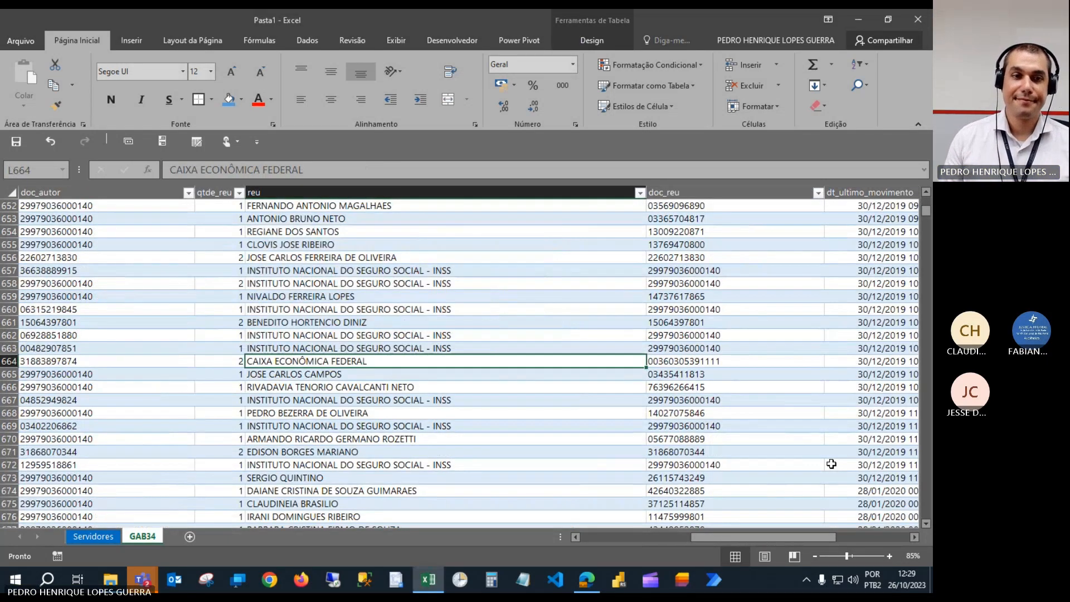
Copy the doc_reu number of the CAIXA ECONÔMICA FEDERAL entry in row 664 and return to cell A1.
click(682, 363)
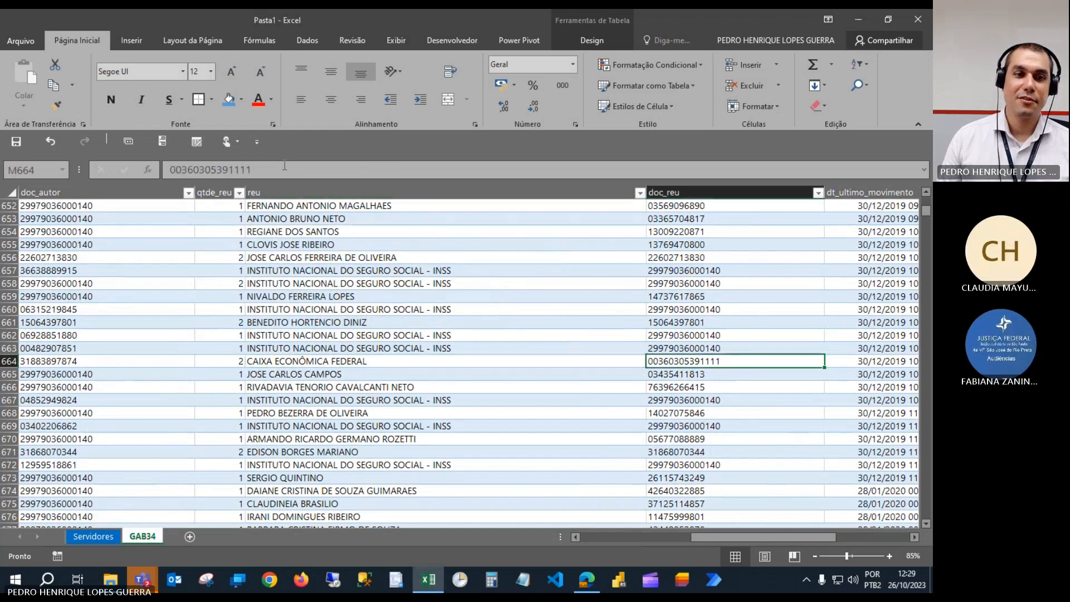
click(284, 165)
double_click(285, 165)
key(ctrl+c)
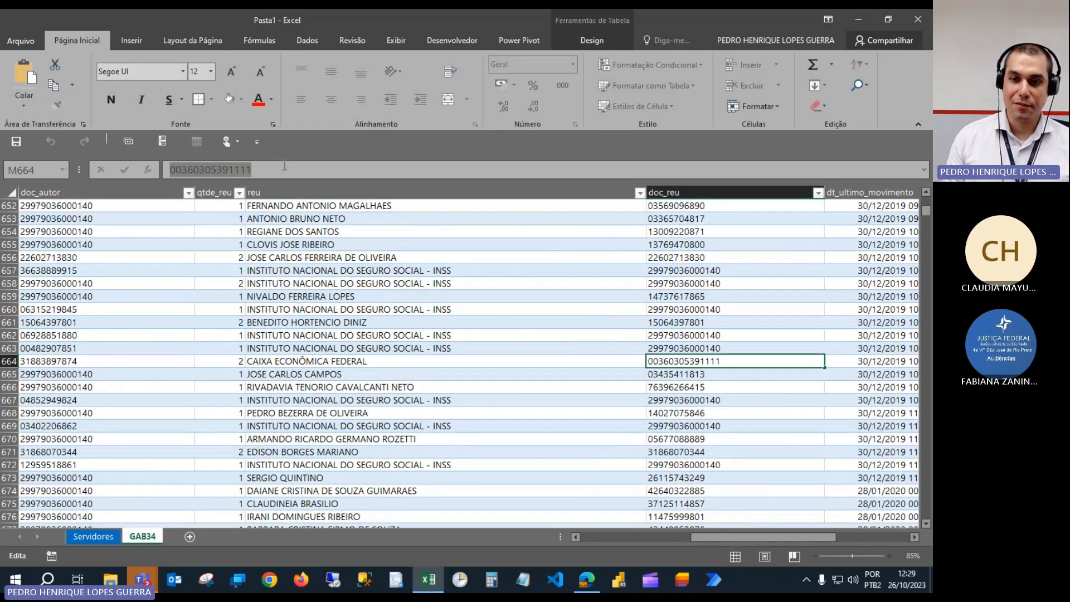
key(Home)
key(Escape)
click(397, 289)
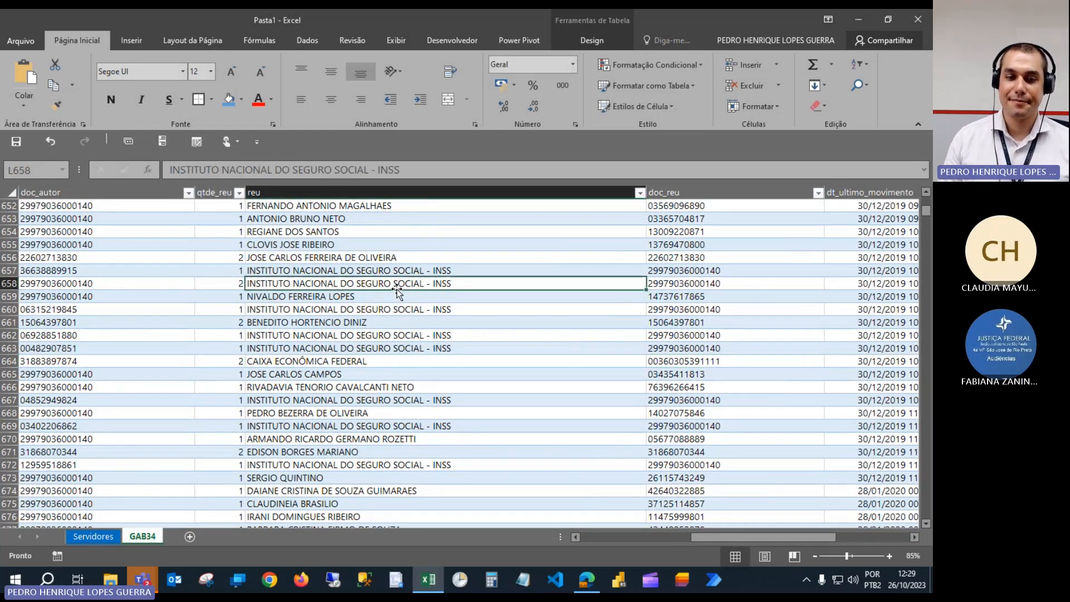
key(ctrl+Home)
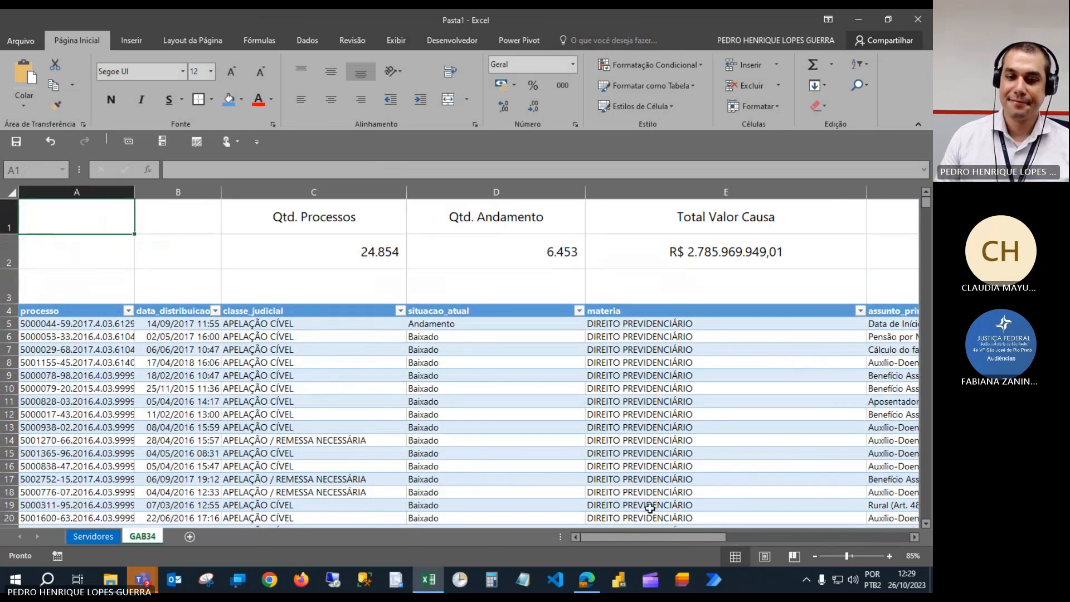
Start a SOMASE formula in H2 under Total Caixa, using the table's doc_reu column as the criteria range.
drag(657, 535, 721, 533)
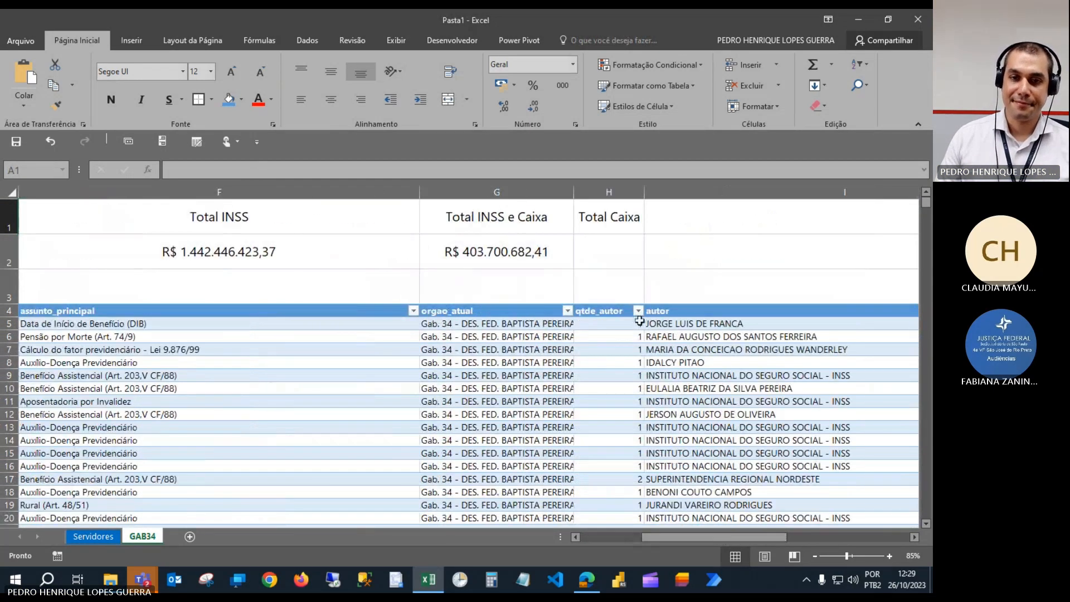
click(619, 258)
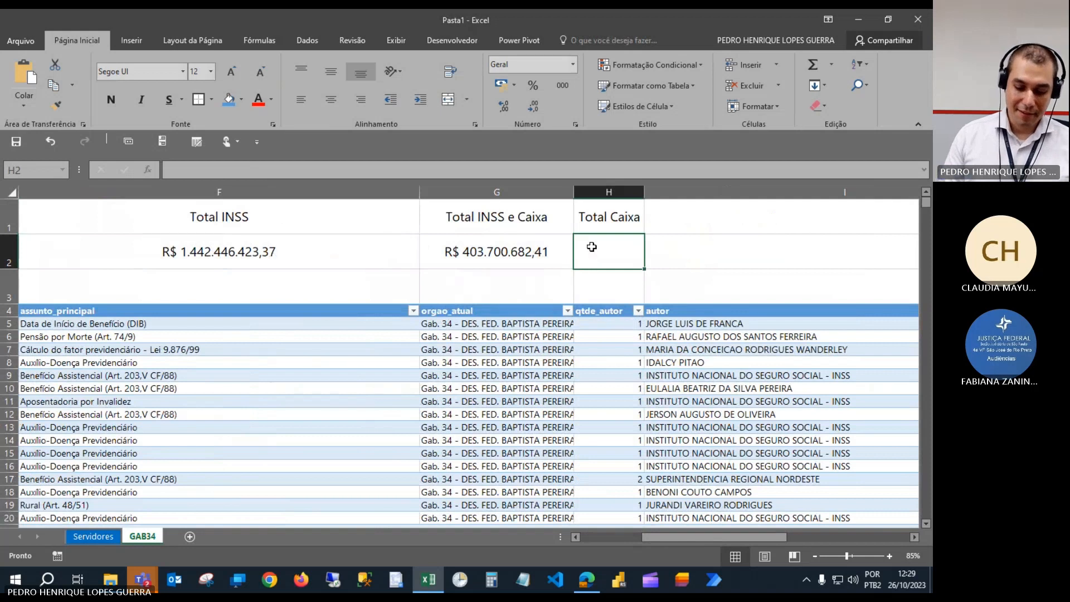
text(=somase)
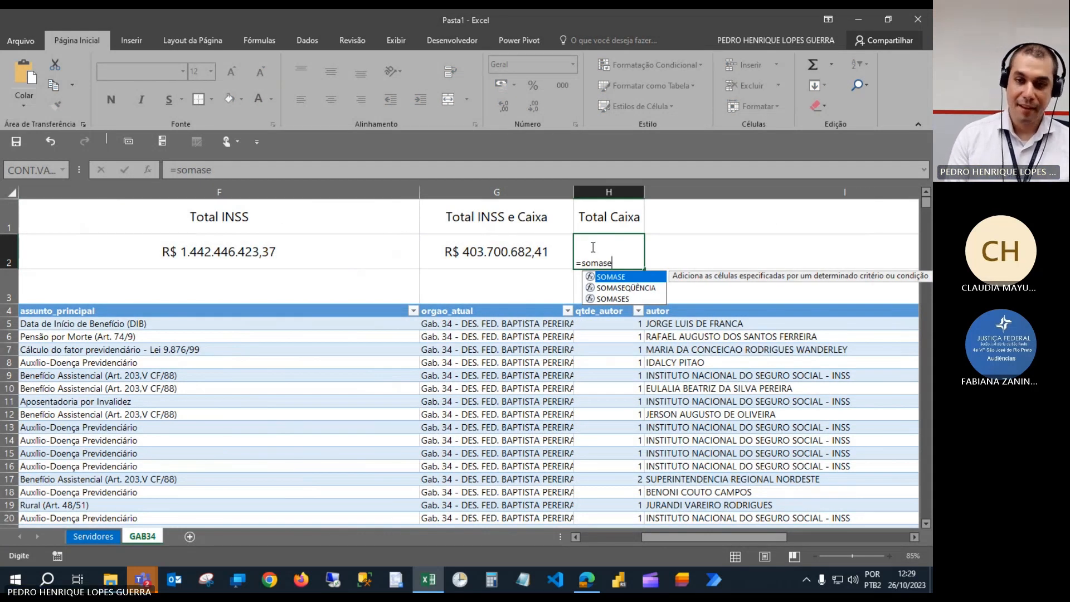
text(()
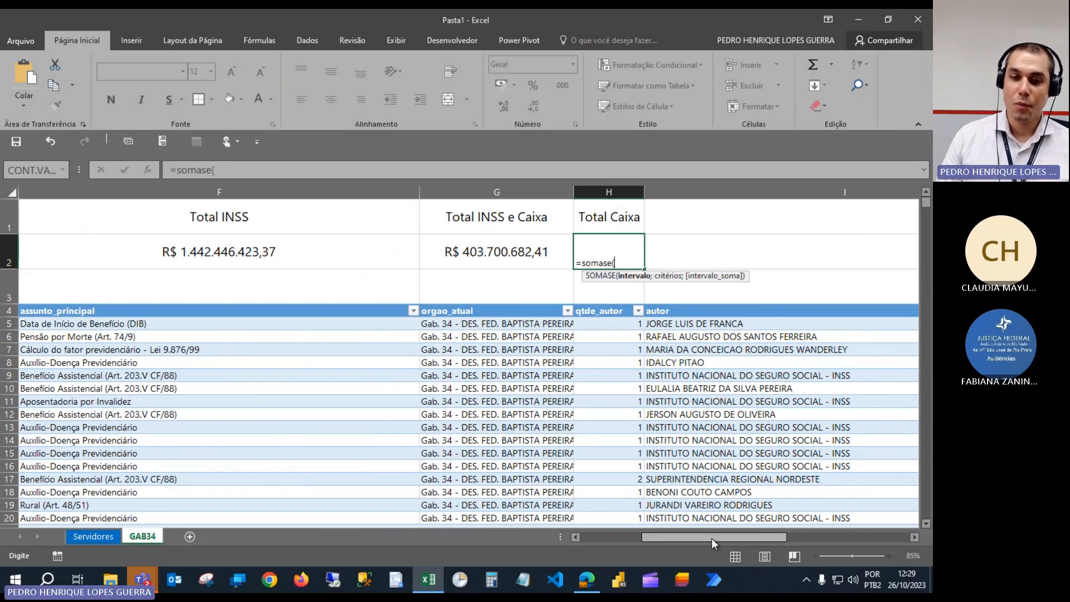
drag(740, 536, 771, 525)
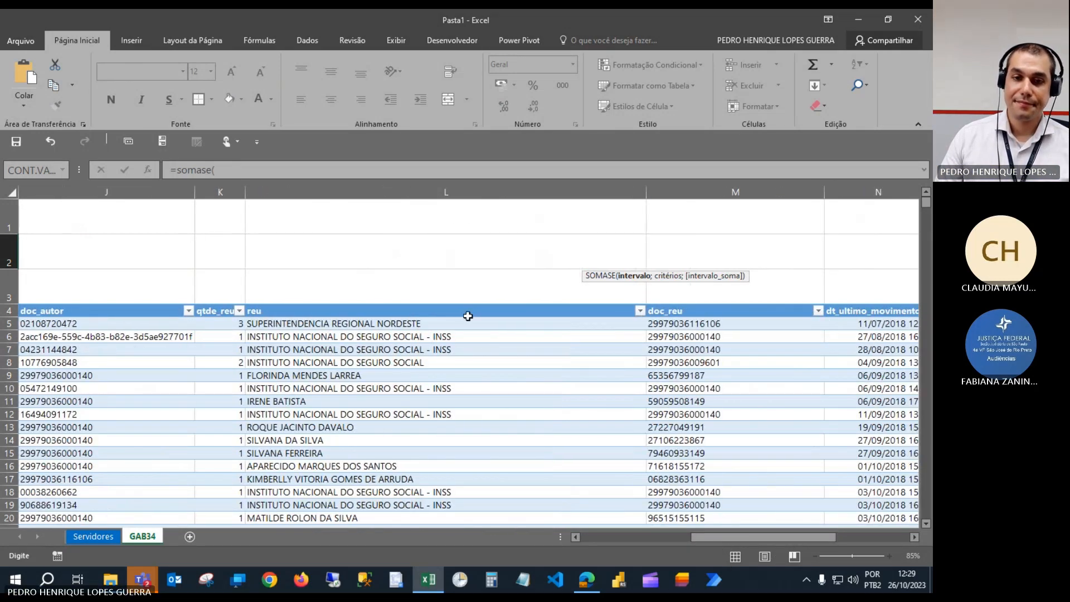
click(469, 316)
key(ctrl+shift+Down)
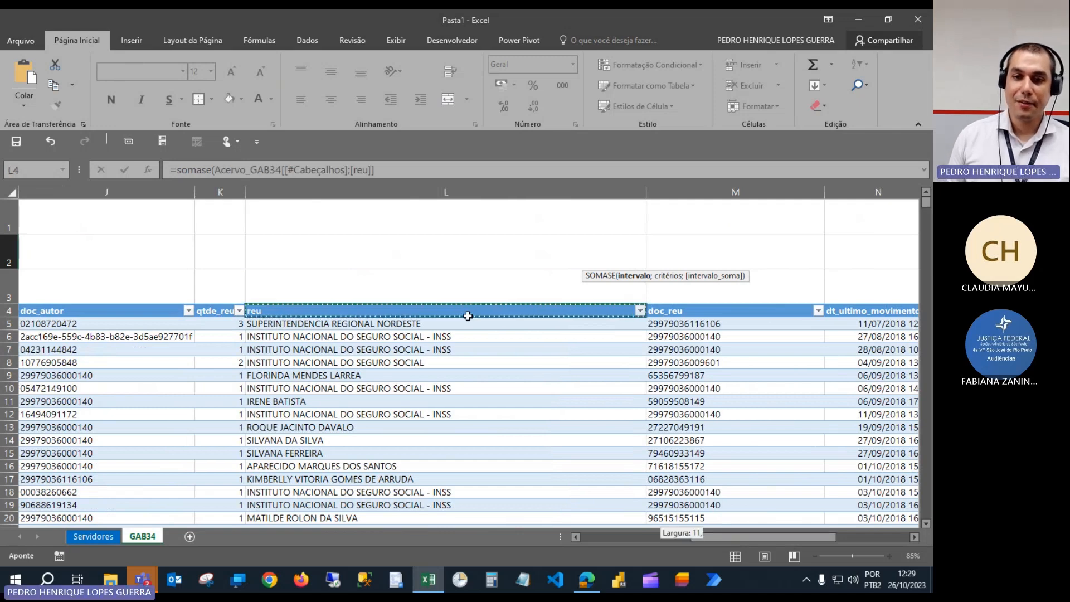
click(435, 167)
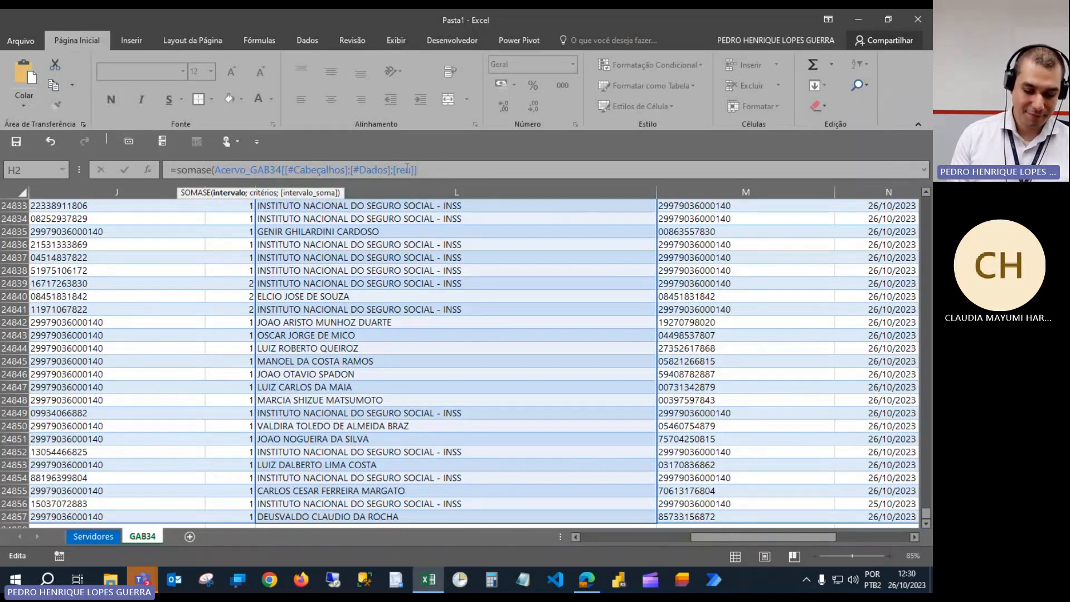
text(doc)
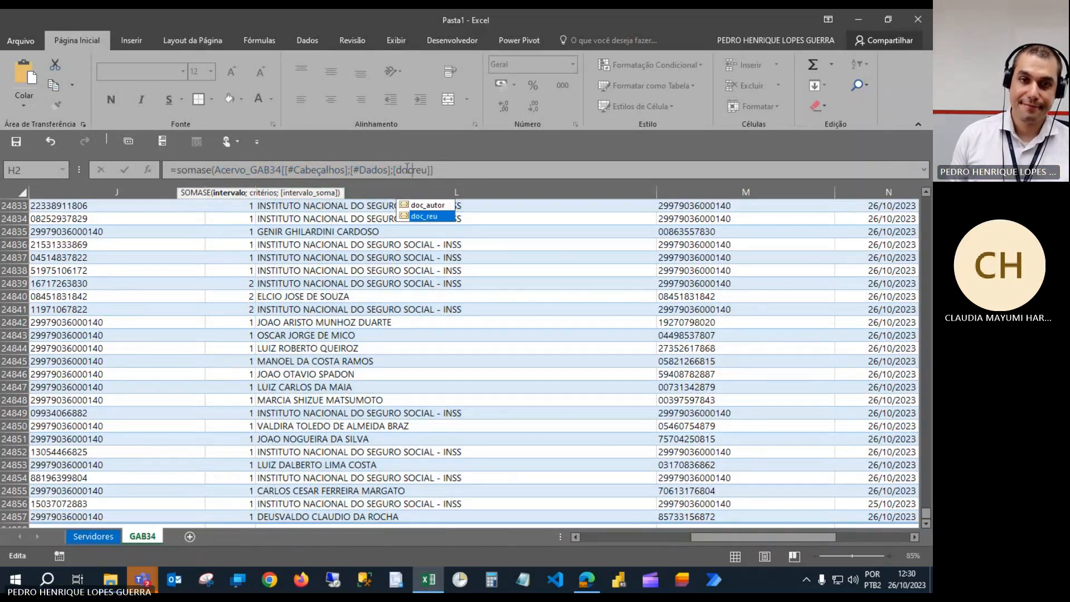
text(_reu]])
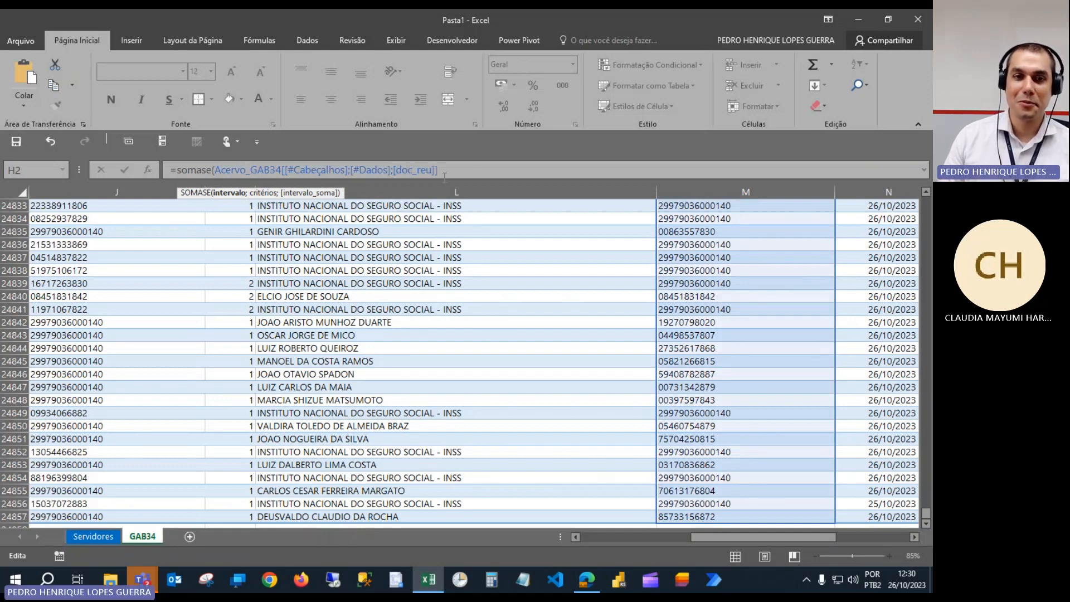
Complete the H2 SOMASE formula with the copied Caixa doc_reu number as the criterion and the valor_causa column as the sum range.
text(;")
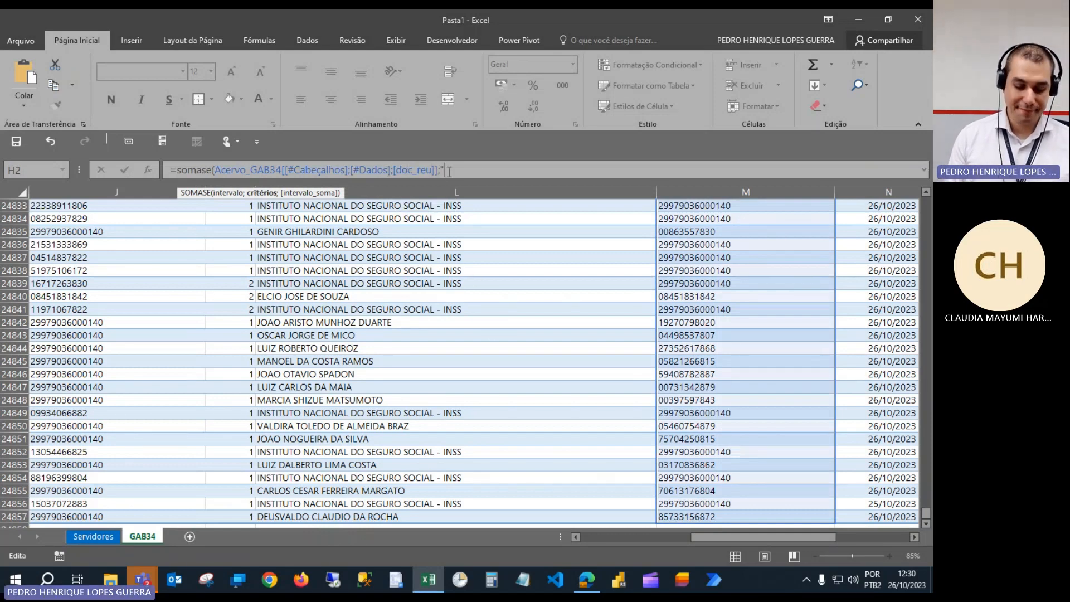
key(ctrl+v)
text(")
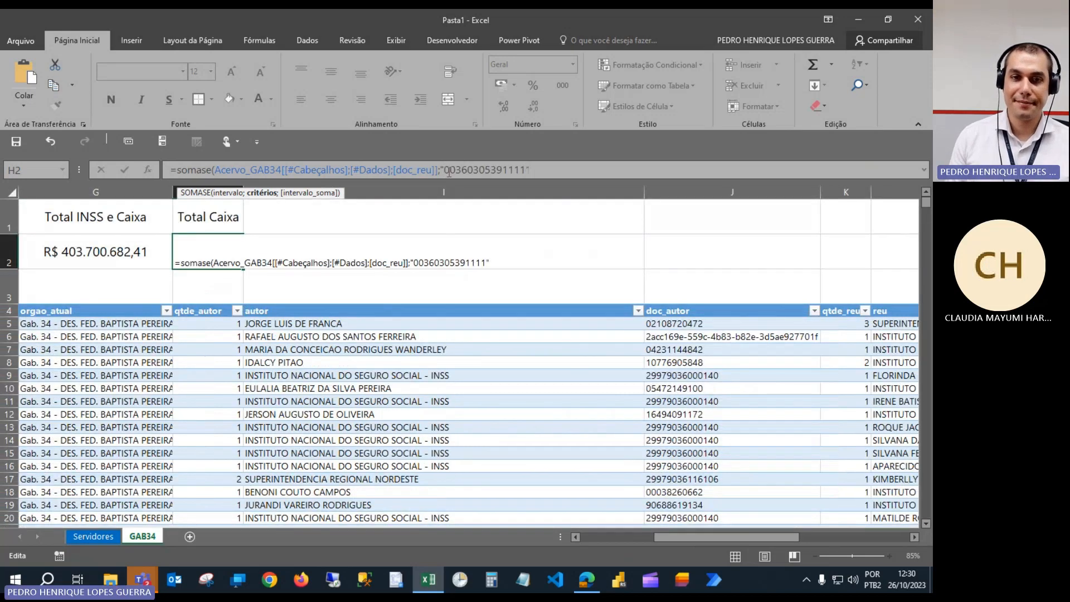
text(;)
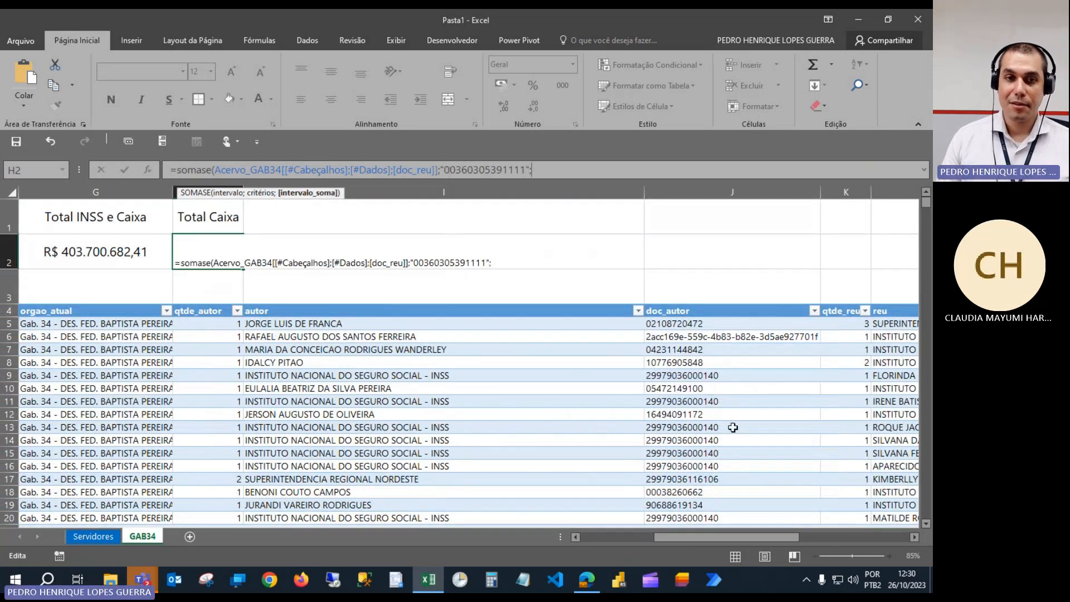
drag(698, 536, 809, 550)
click(448, 324)
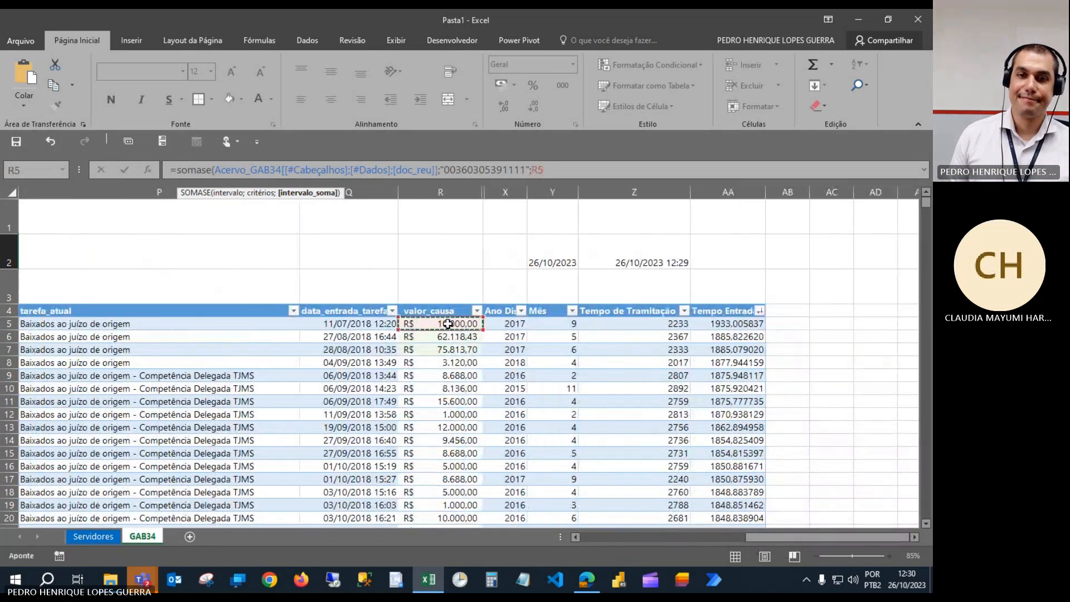
key(ctrl+shift+Down)
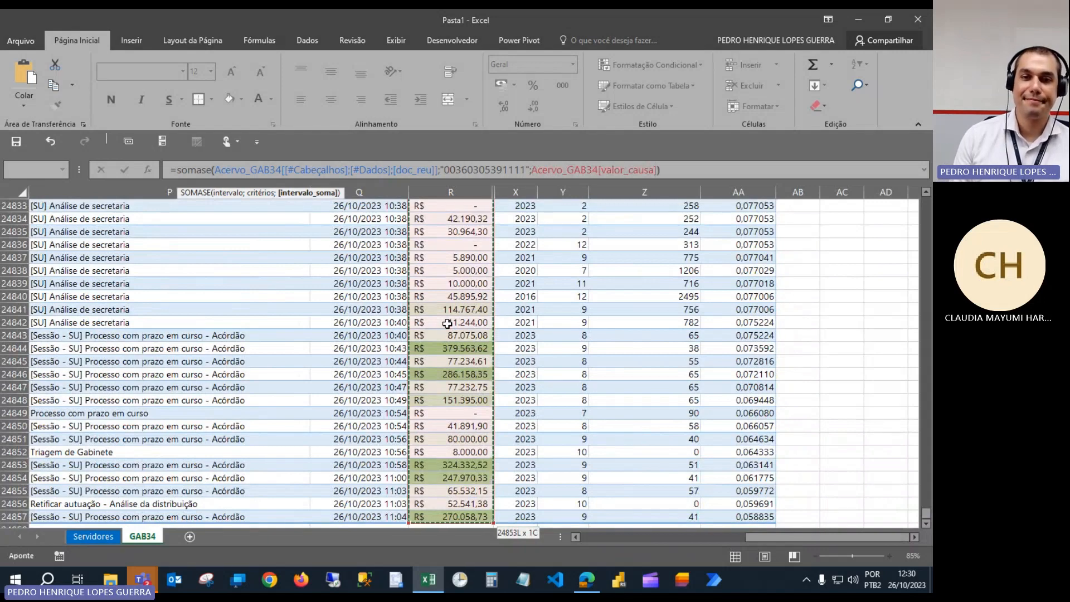
key(Return)
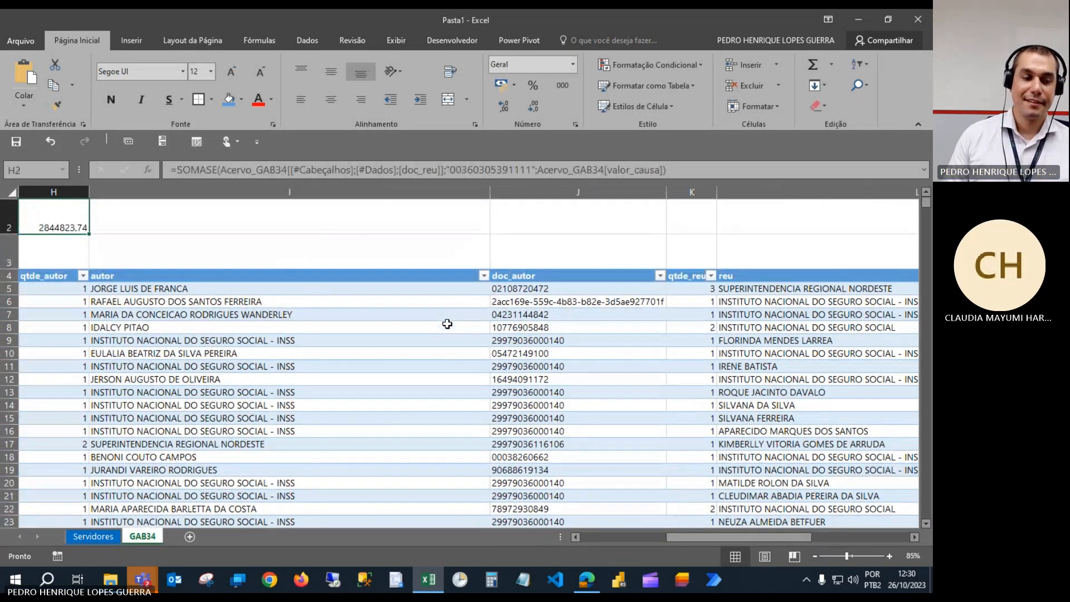
Format the Total Caixa value in H2 with the R$ Português (Brasil) accounting format.
scroll(447, 324, up, 1)
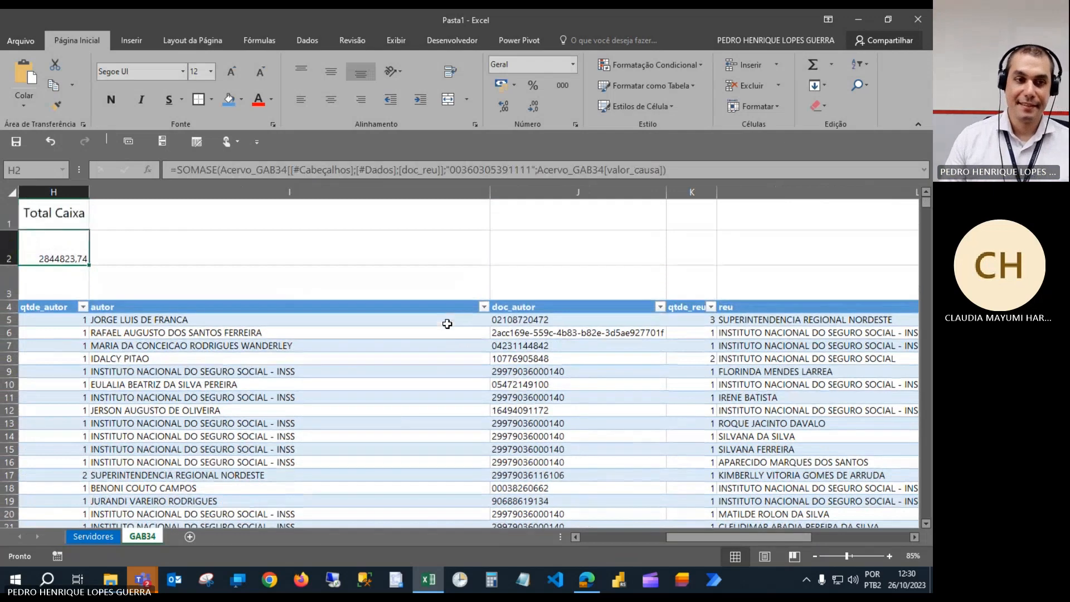
drag(694, 539, 657, 536)
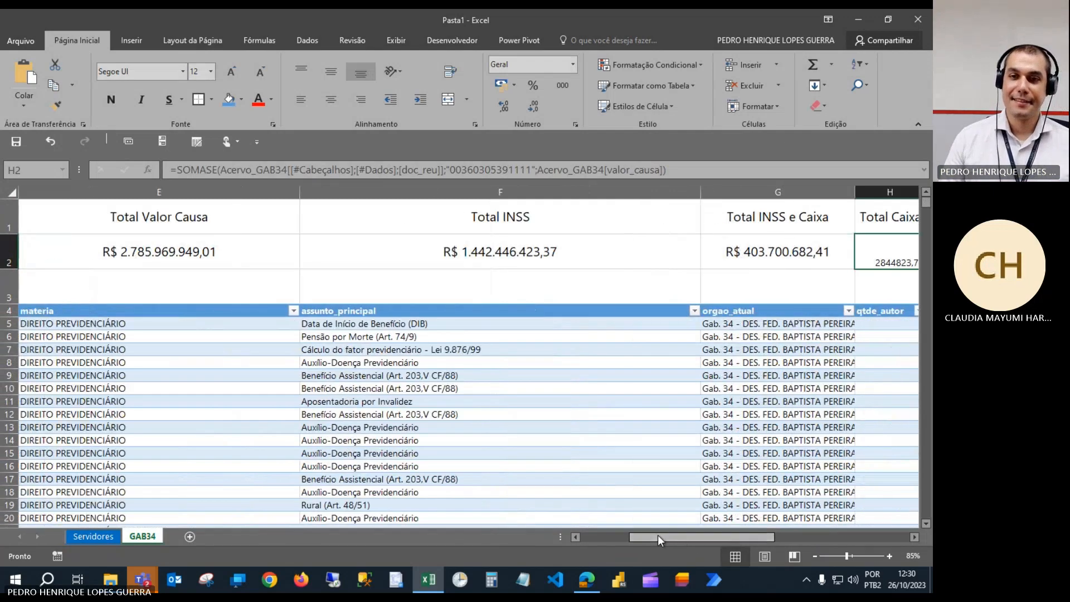
click(913, 537)
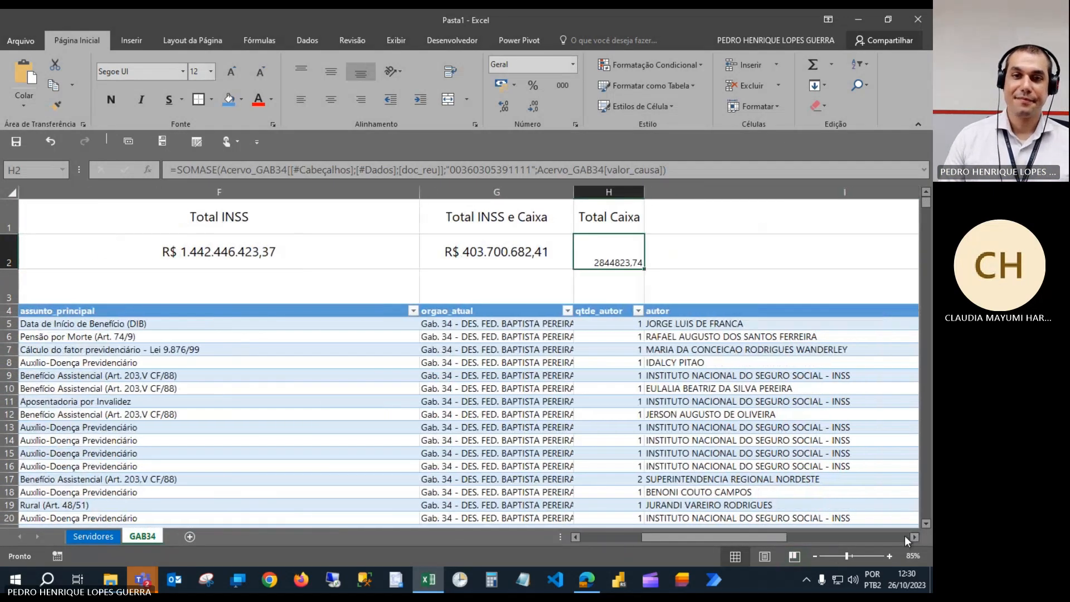
click(514, 85)
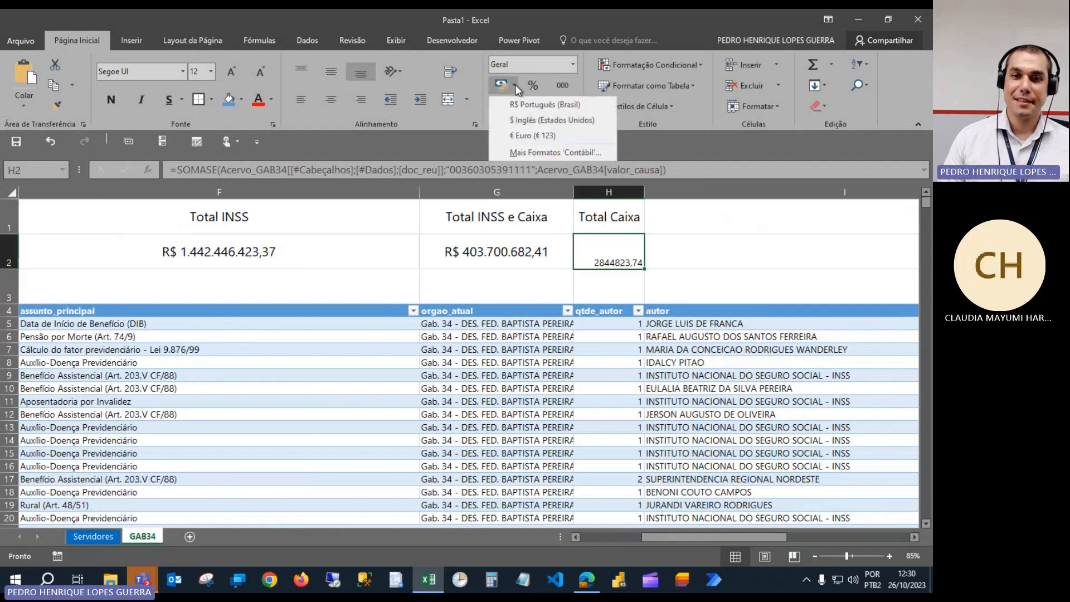
click(528, 107)
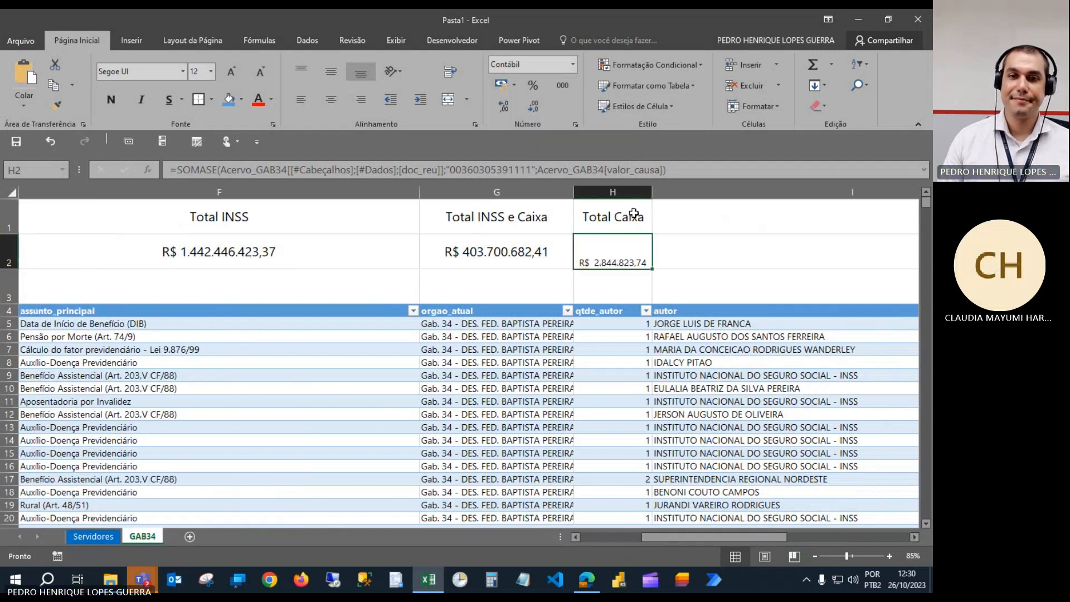
Apply the formatting of G1:G2 to H1:H2 and autofit column H to its contents.
drag(468, 233, 496, 251)
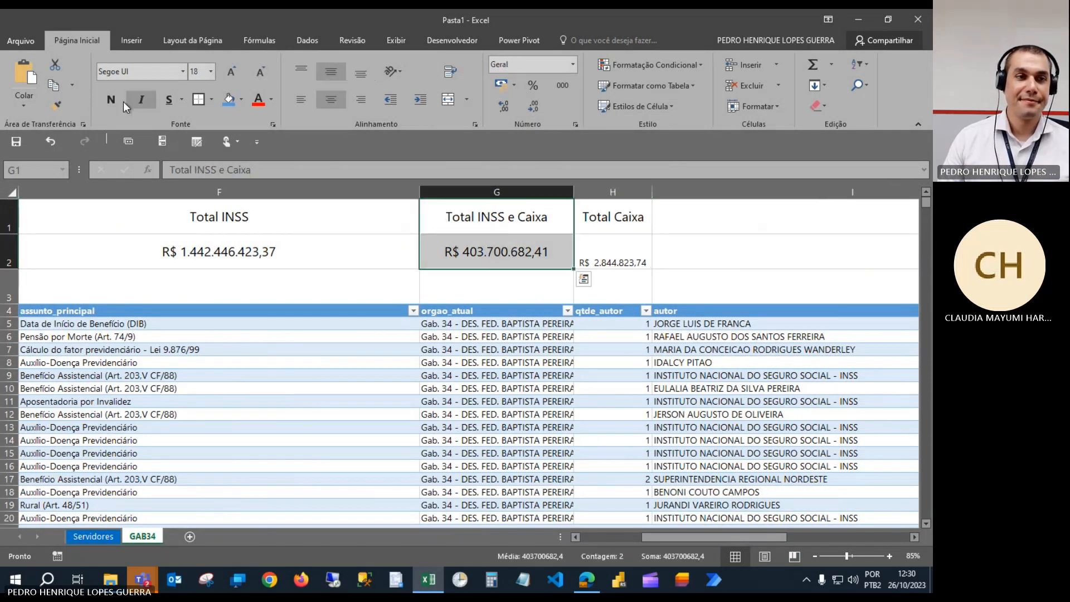
click(55, 105)
drag(619, 217, 620, 258)
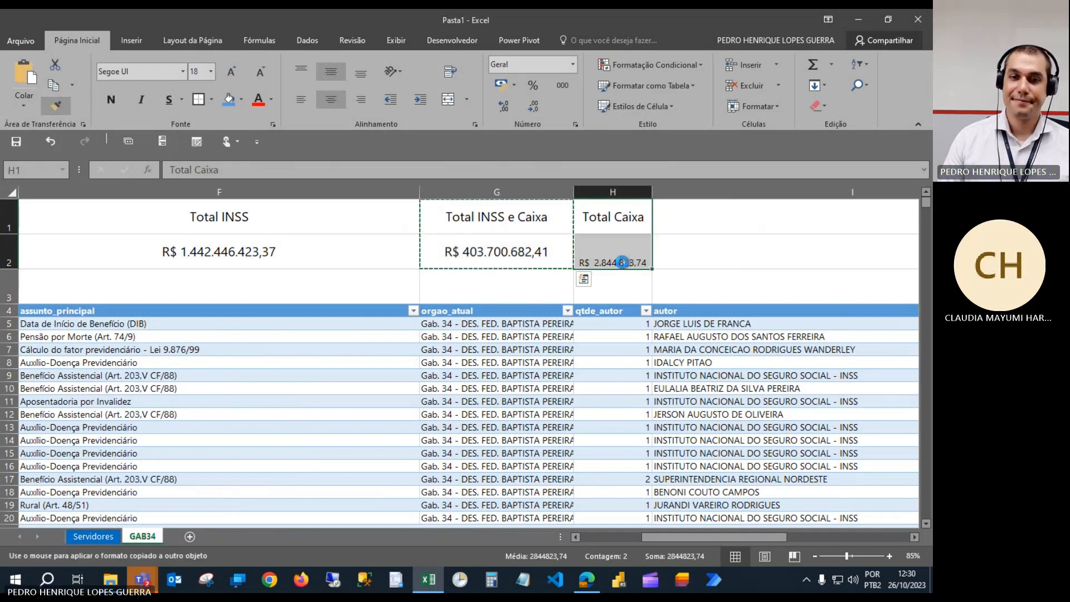
double_click(651, 186)
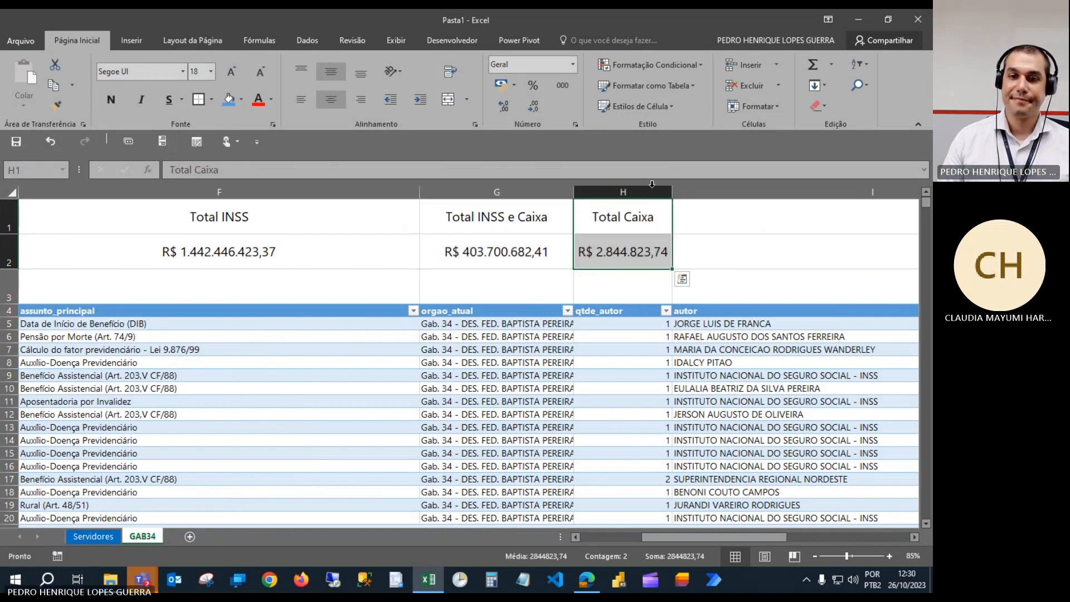
click(656, 251)
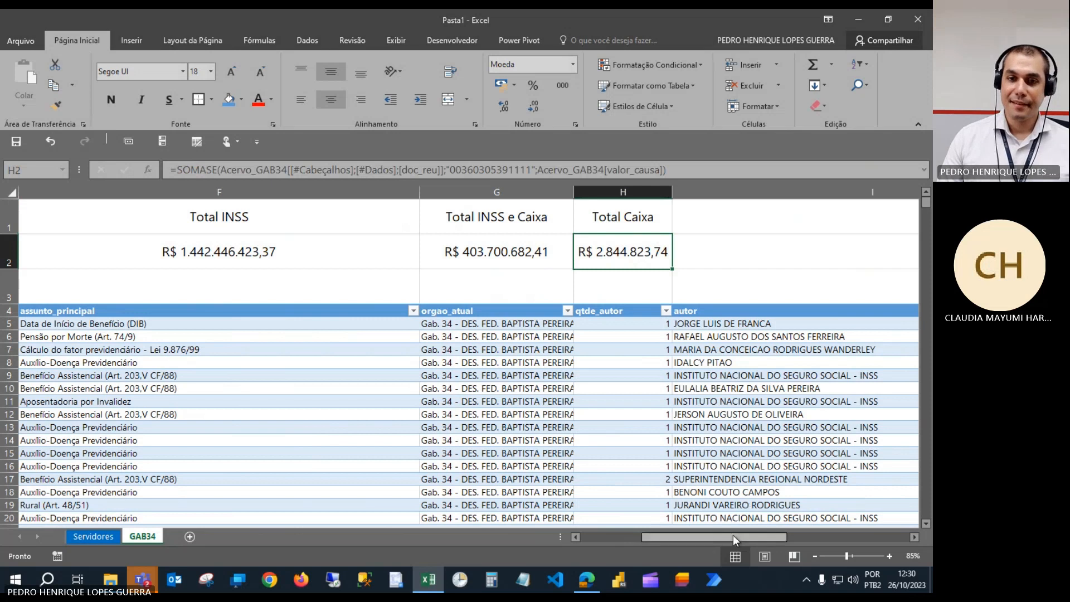
Check the Total INSS formula in F2 and fill the Total Caixa heading and formula from H1:H2 into I1:I2.
click(335, 249)
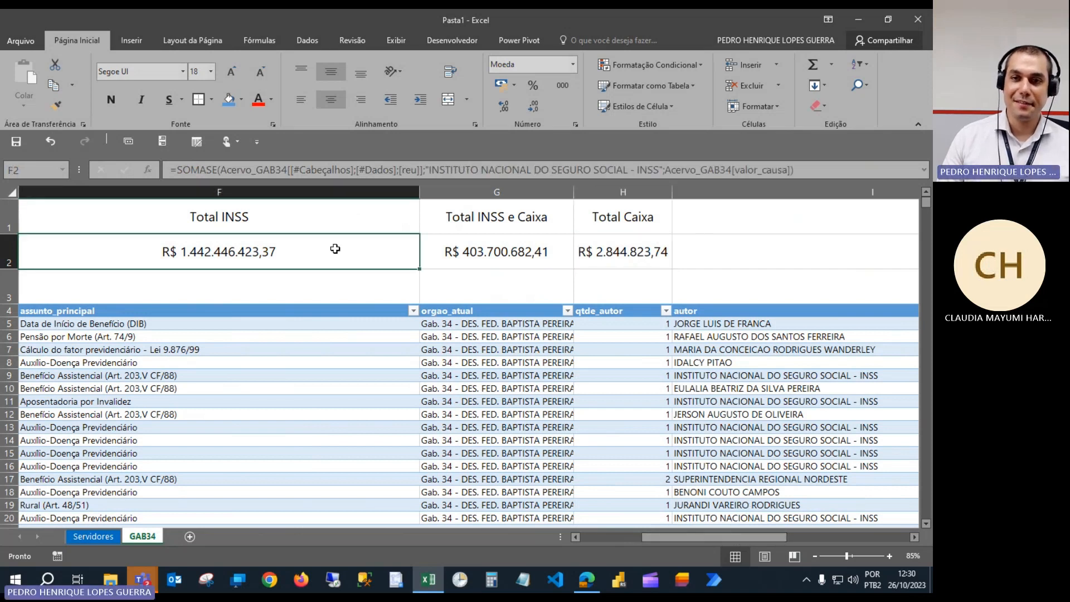
click(667, 537)
drag(667, 537, 674, 537)
drag(230, 211, 482, 275)
click(495, 252)
Change the copied heading in I1 to Total INSS.
click(492, 227)
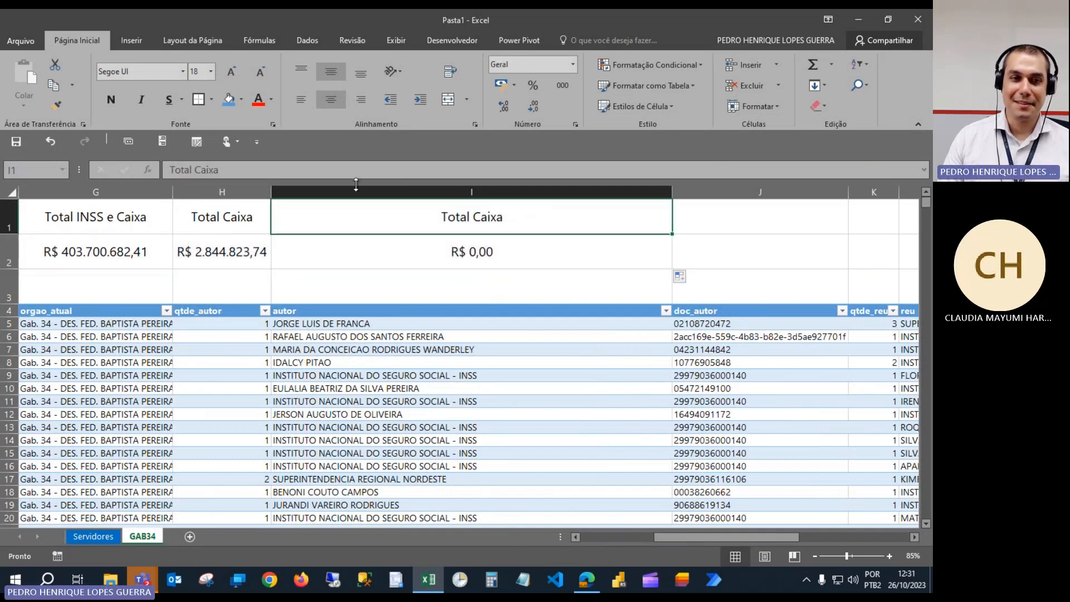
click(294, 168)
key(BackSpace)
key(BackSpace)
key(BackSpace)
key(BackSpace)
key(BackSpace)
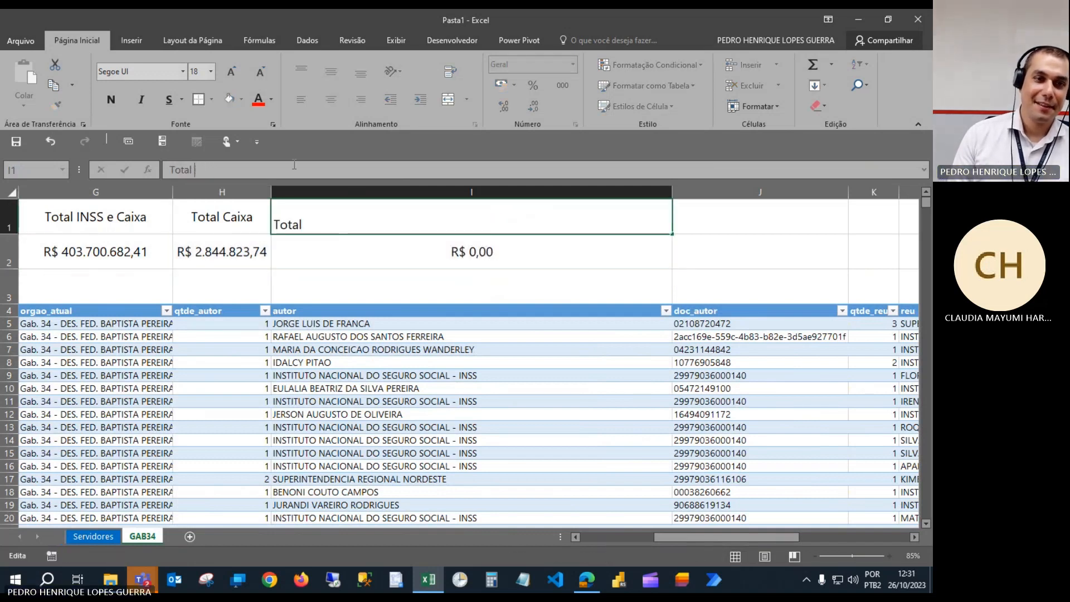
text(INSS)
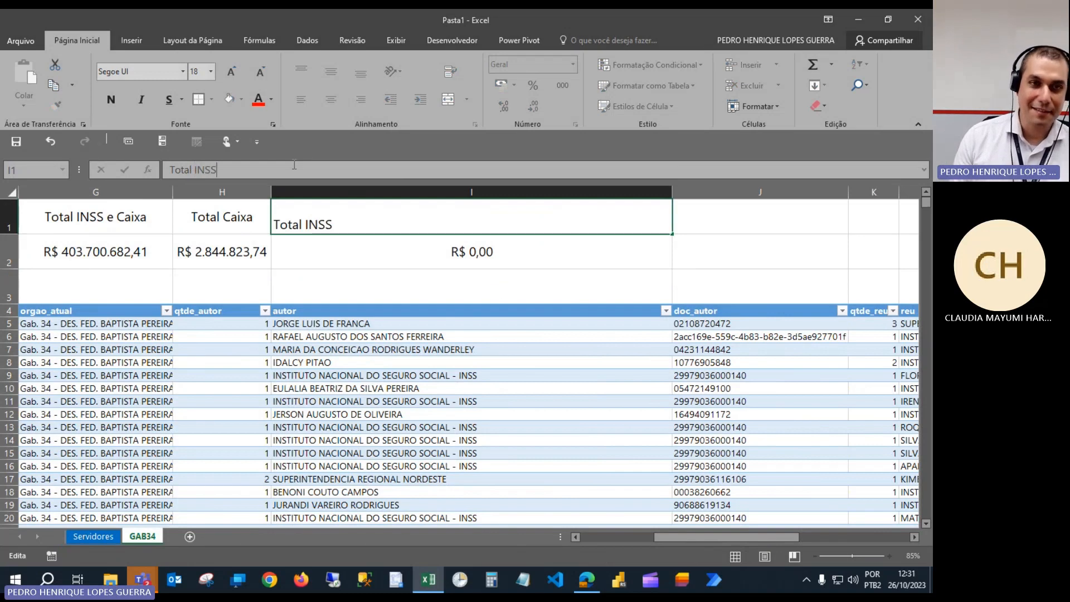
key(Return)
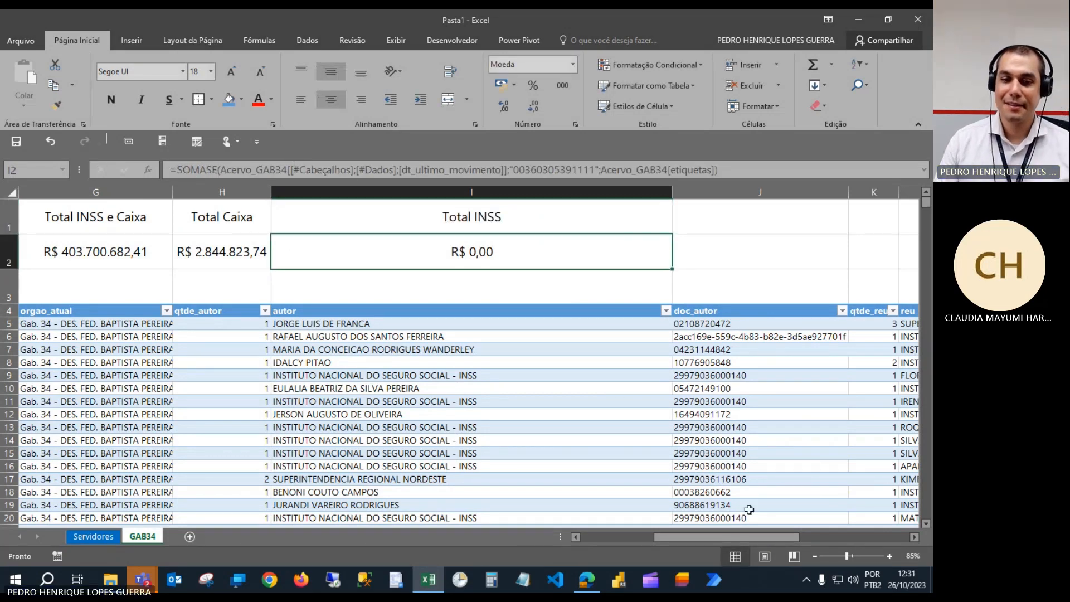
Copy the doc_reu number of the INSTITUTO NACIONAL DO SEGURO SOCIAL - INSS entry in row 6.
drag(741, 536, 781, 533)
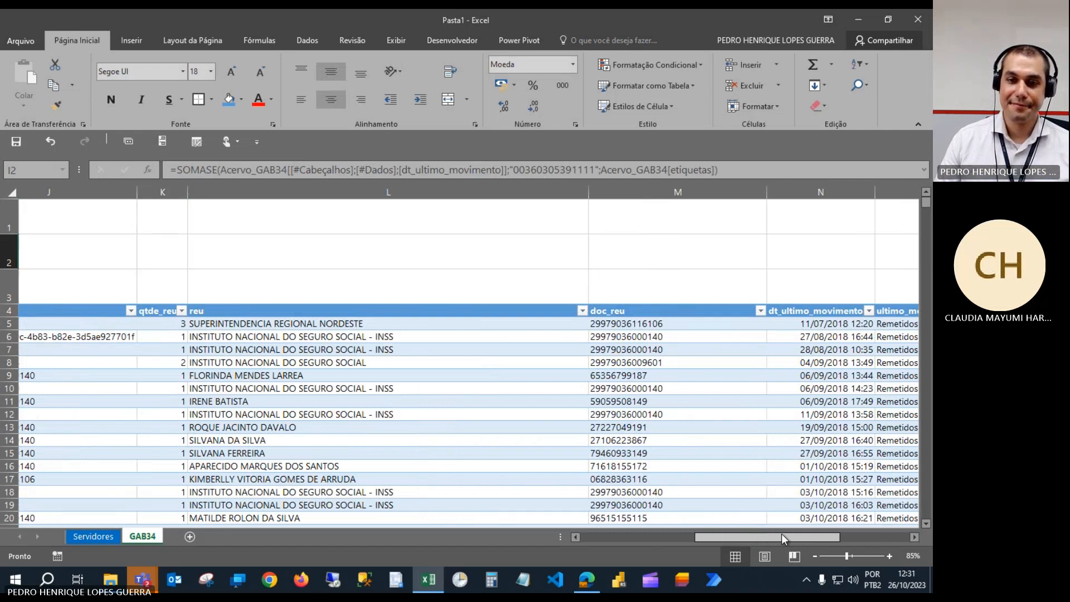
click(721, 337)
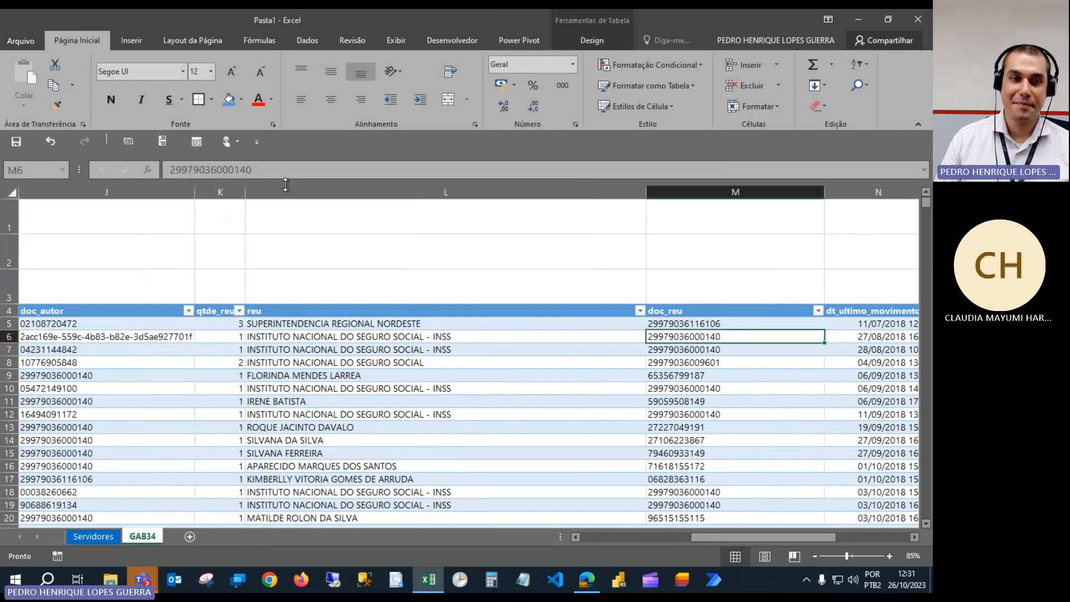
double_click(265, 166)
key(ctrl+c)
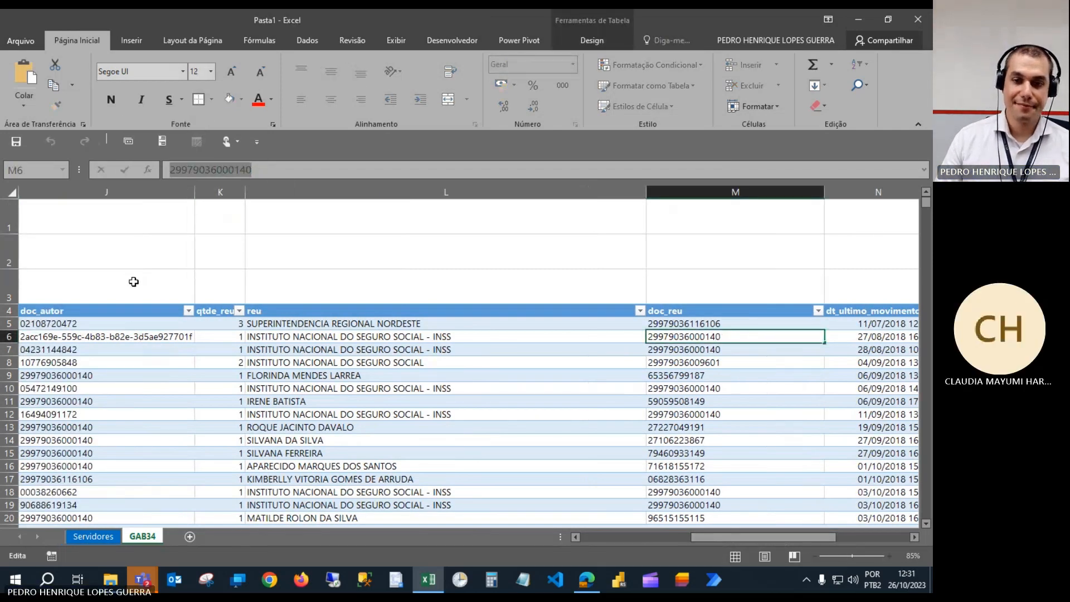
key(Escape)
Replace the criterion in the I2 SOMASE formula with the copied doc_reu number of the INSS.
drag(719, 536, 694, 537)
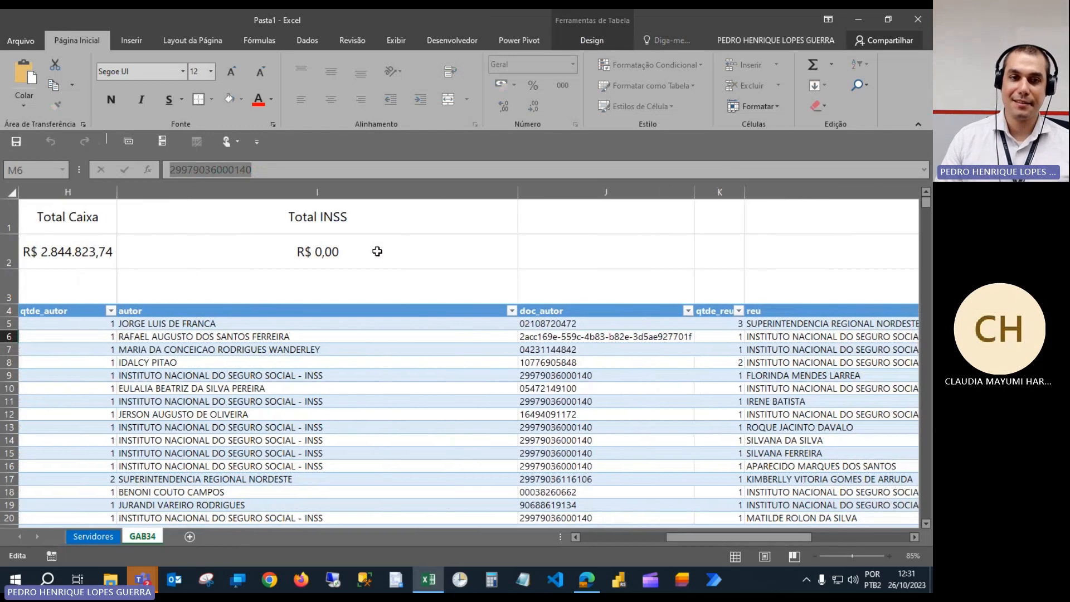
click(375, 249)
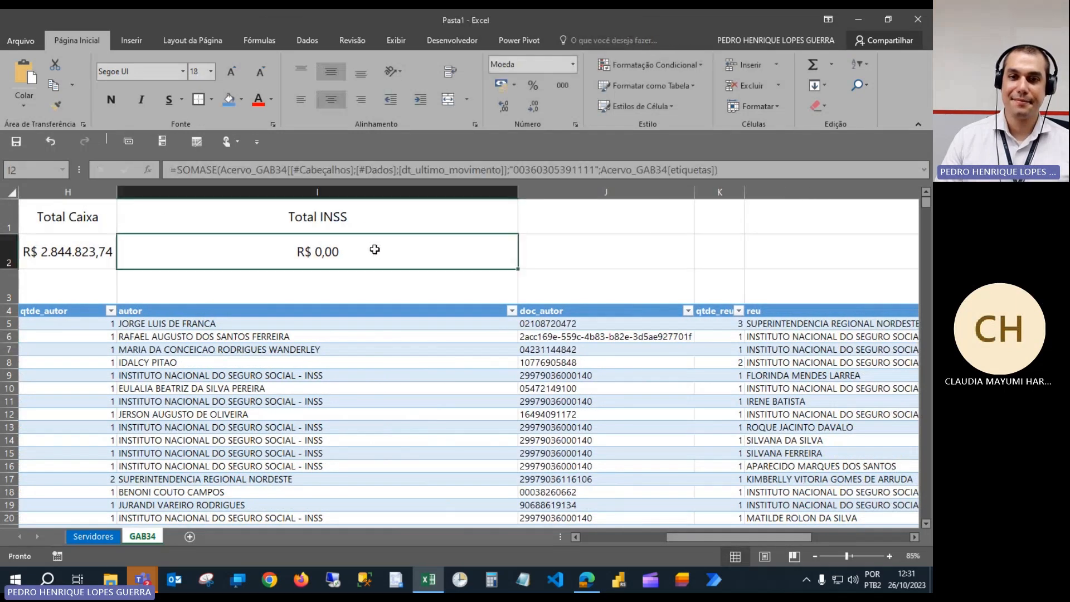
click(595, 170)
key(shift+Left)
key(shift+Left)
key(shift+Left)
key(shift+Left)
key(shift+Left)
key(shift+Left)
key(shift+Left)
key(shift+Left)
key(shift+Left)
key(shift+Left)
key(shift+Left)
key(shift+Left)
key(shift+Left)
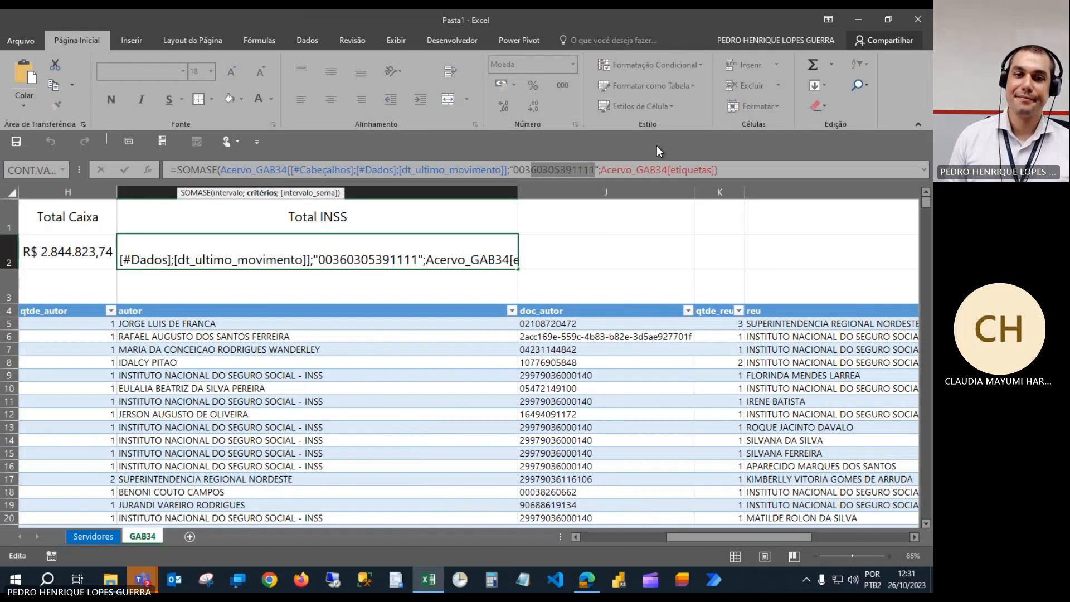
key(ctrl+v)
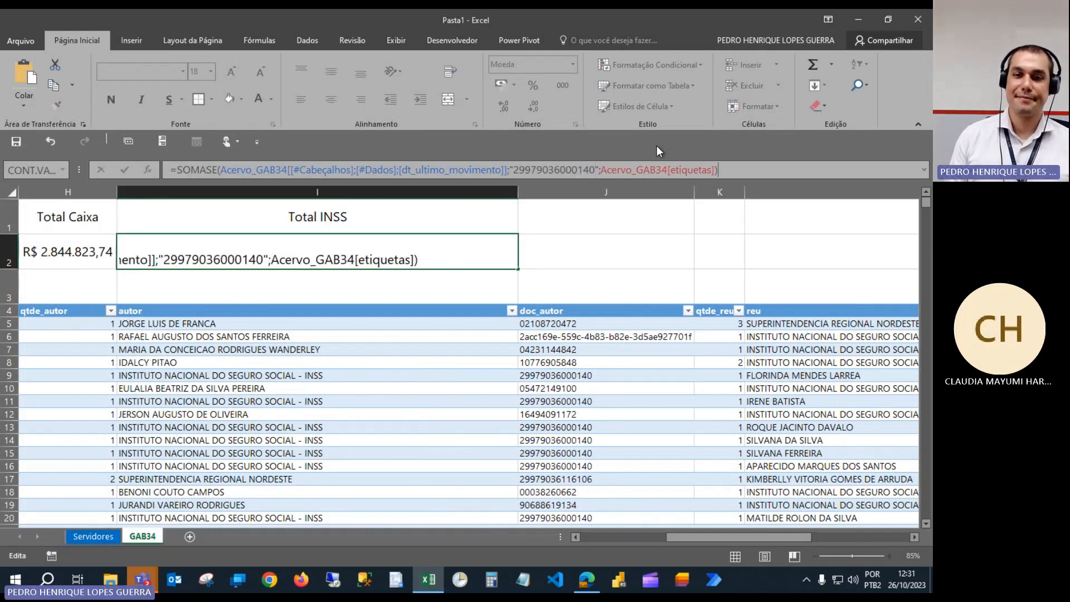
key(Return)
key(Up)
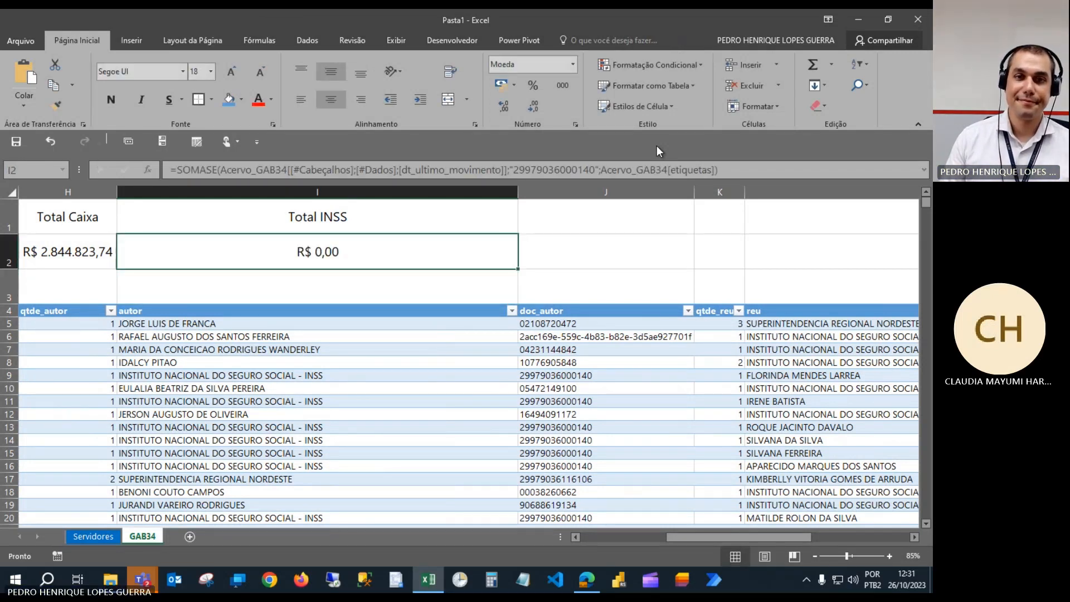
Change the criteria range column in the I2 SOMASE formula to valor_causa.
click(495, 169)
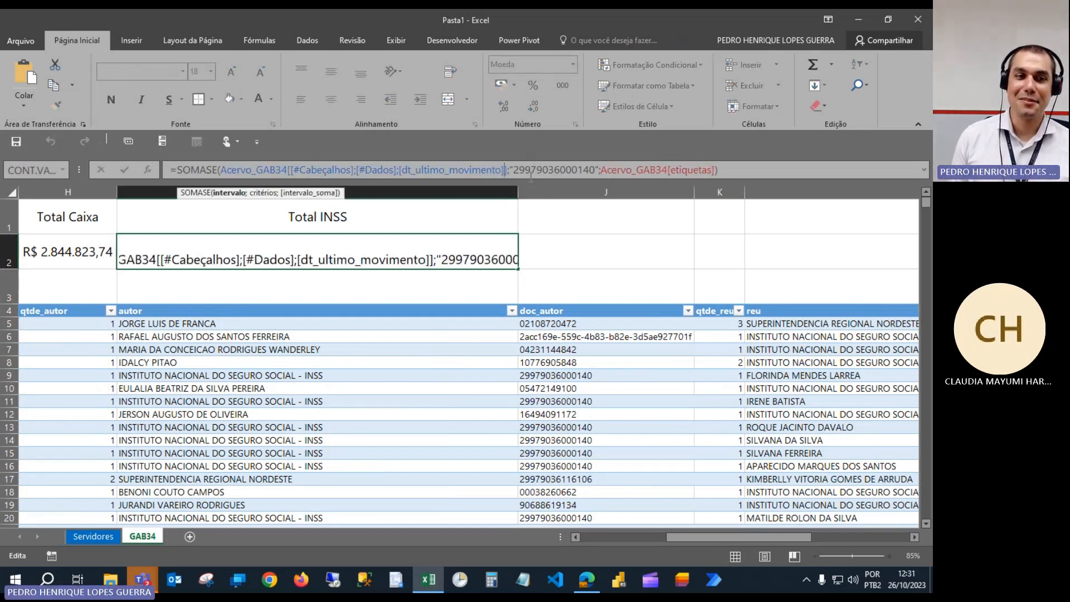
key(shift+Left)
key(shift+Left)
key(shift+Left)
key(shift+Left)
key(shift+Left)
key(shift+Left)
key(shift+Left)
key(shift+Left)
key(shift+Left)
key(shift+Left)
key(shift+Left)
key(shift+Left)
key(shift+Left)
key(shift+Left)
key(shift+Left)
key(shift+Left)
key(shift+Left)
key(shift+Left)
key(shift+Left)
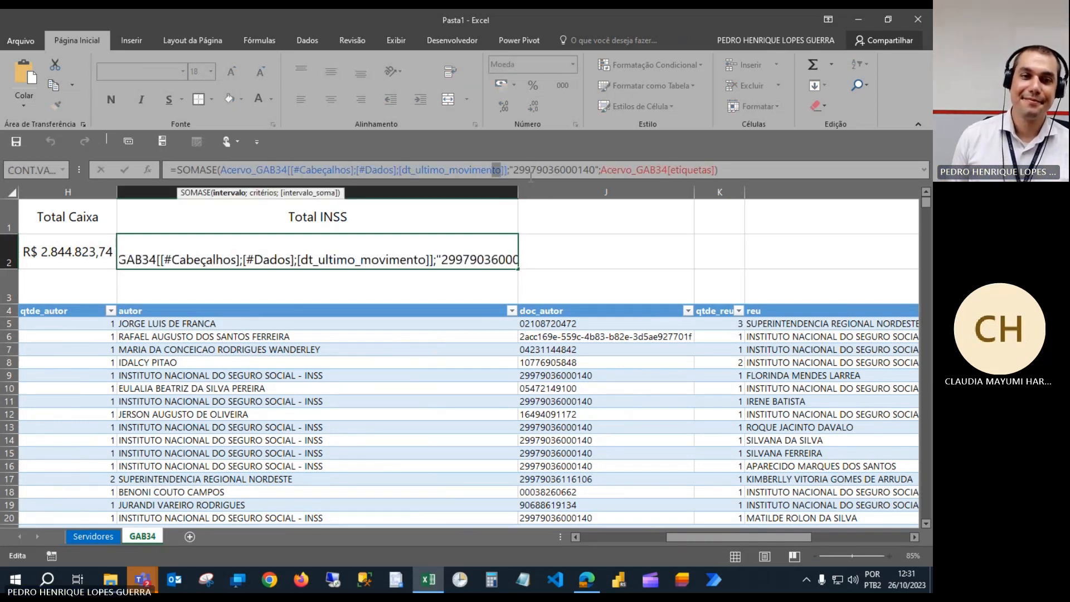
text(valor_causa)
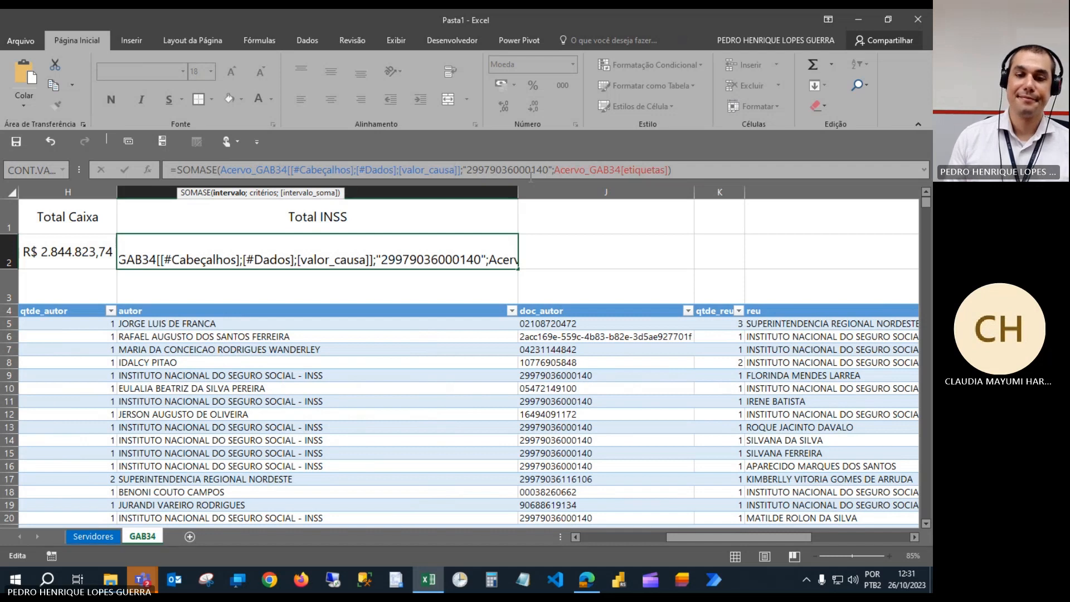
Change the sum range column in the I2 SOMASE formula to doc_reu.
click(666, 168)
key(BackSpace)
key(BackSpace)
key(BackSpace)
key(BackSpace)
key(BackSpace)
key(BackSpace)
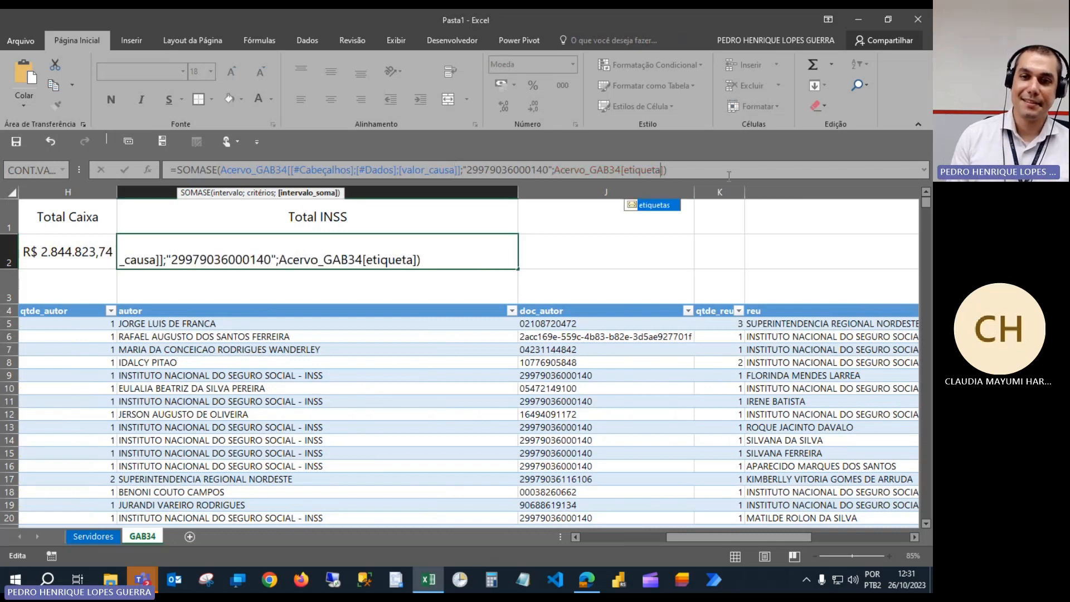
key(BackSpace)
key(BackSpace)
key(BackSpace)
text(DOC)
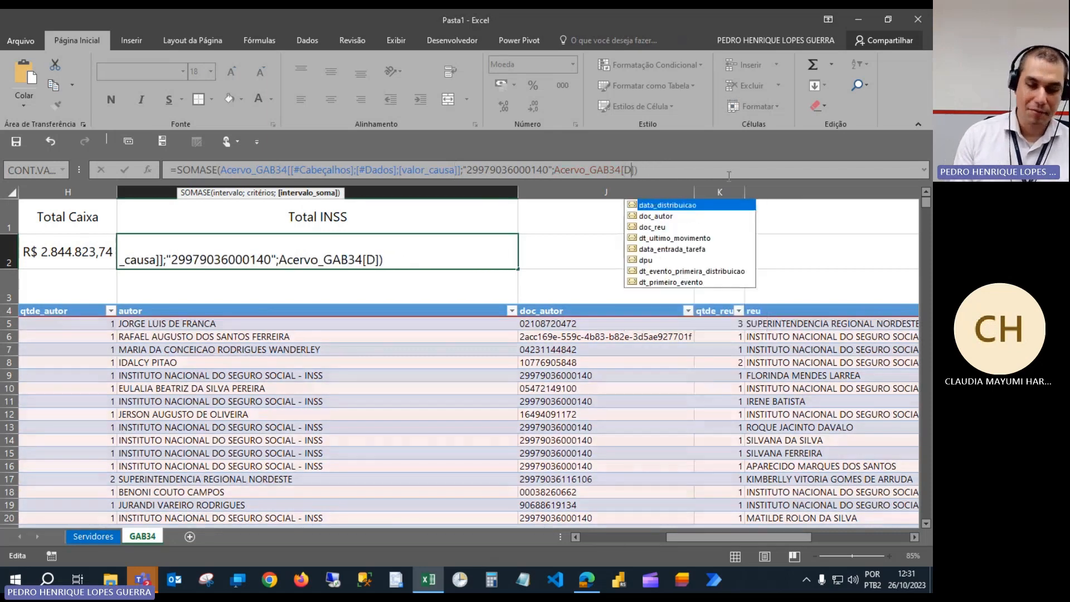
key(Tab)
key(Return)
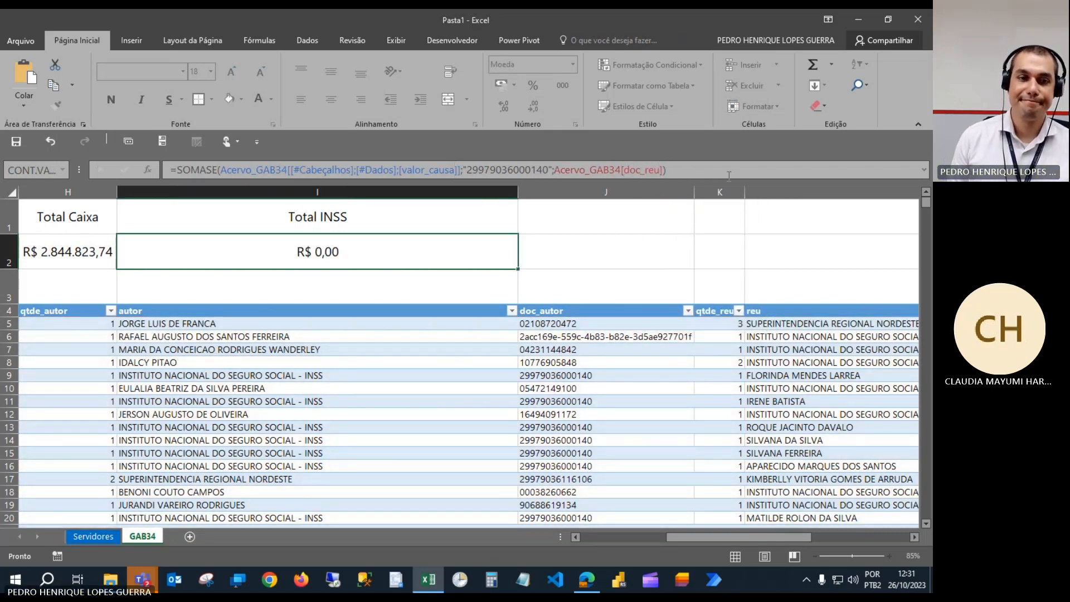
key(Up)
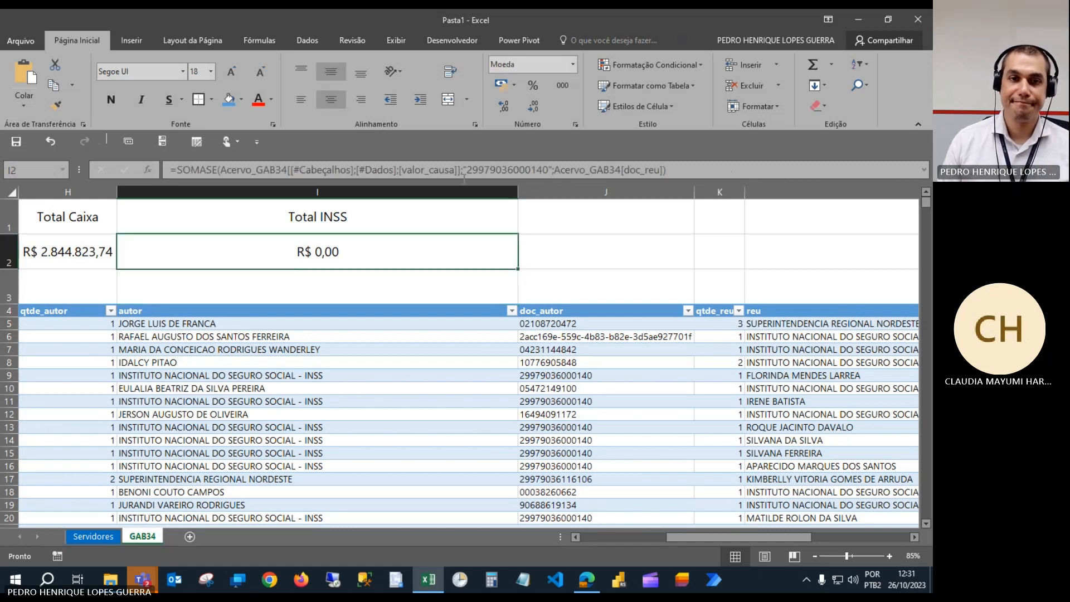
Set the criteria range column in the I2 SOMASE formula to doc_reu.
click(455, 170)
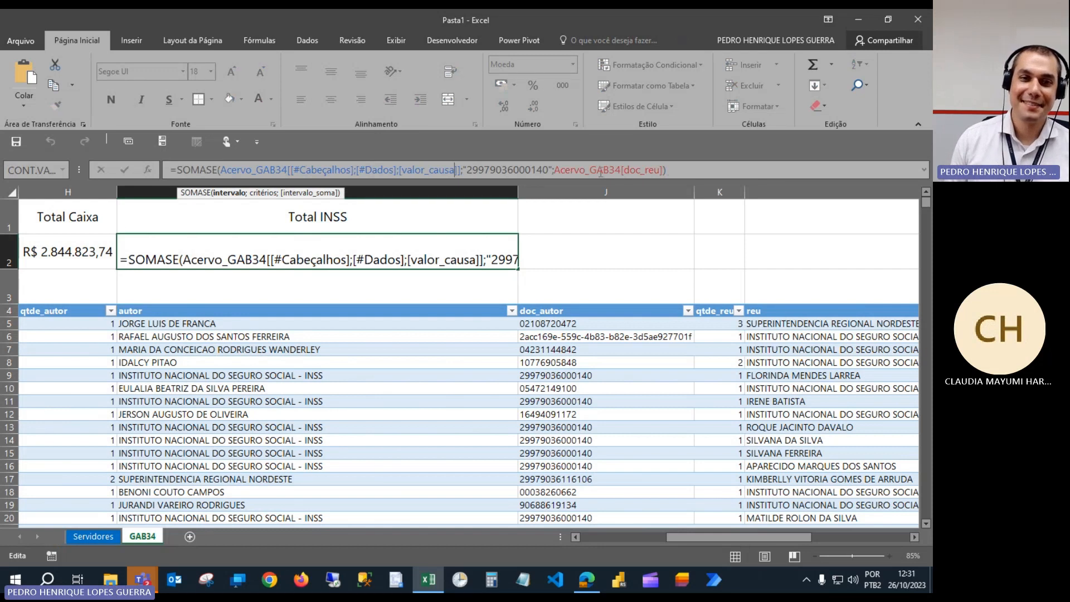
key(shift+Left)
key(shift+Left)
key(shift+Left)
key(shift+Left)
key(shift+Left)
key(shift+Left)
key(shift+Left)
key(shift+Left)
key(shift+Left)
key(shift+Left)
key(shift+Left)
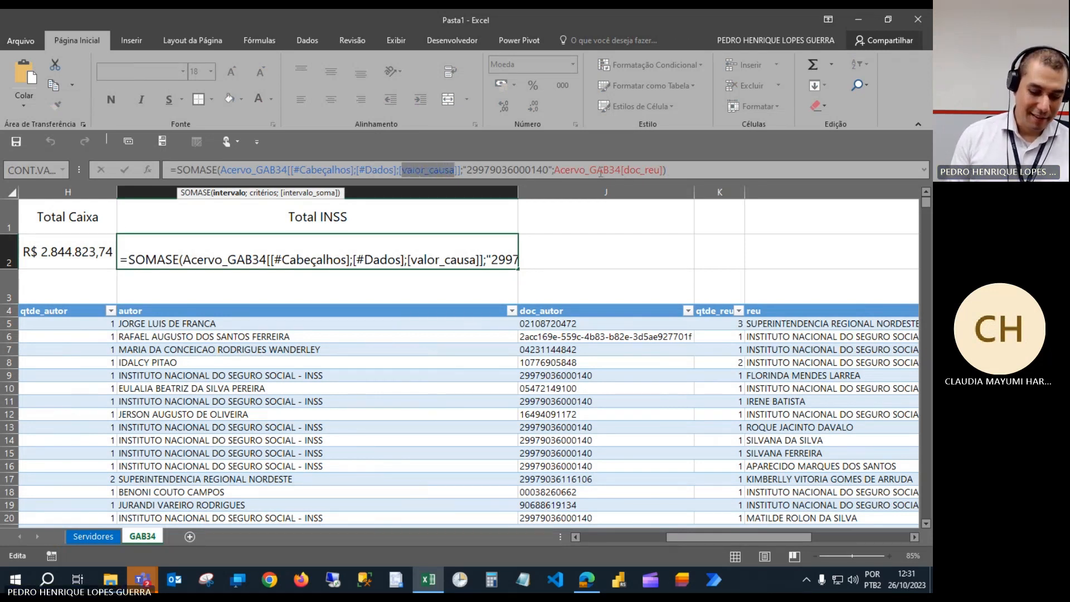
text(DOC)
key(Tab)
Set the sum range of the I2 SOMASE formula to Acervo_GAB34[valor_causa] and commit the formula.
click(607, 170)
drag(607, 170, 632, 170)
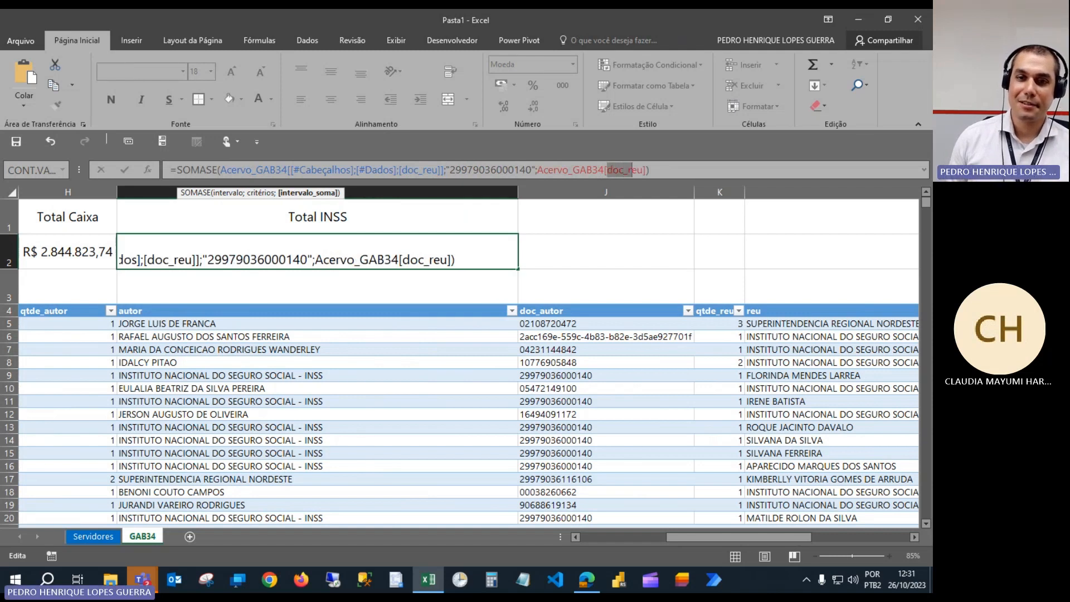
text(valor_causa)
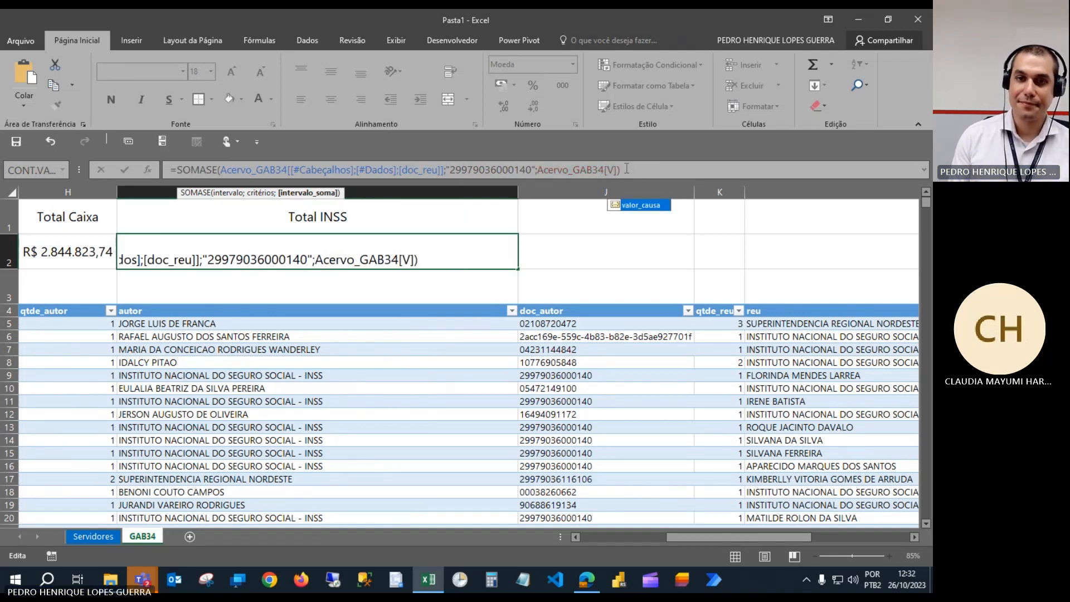
key(Tab)
key(Return)
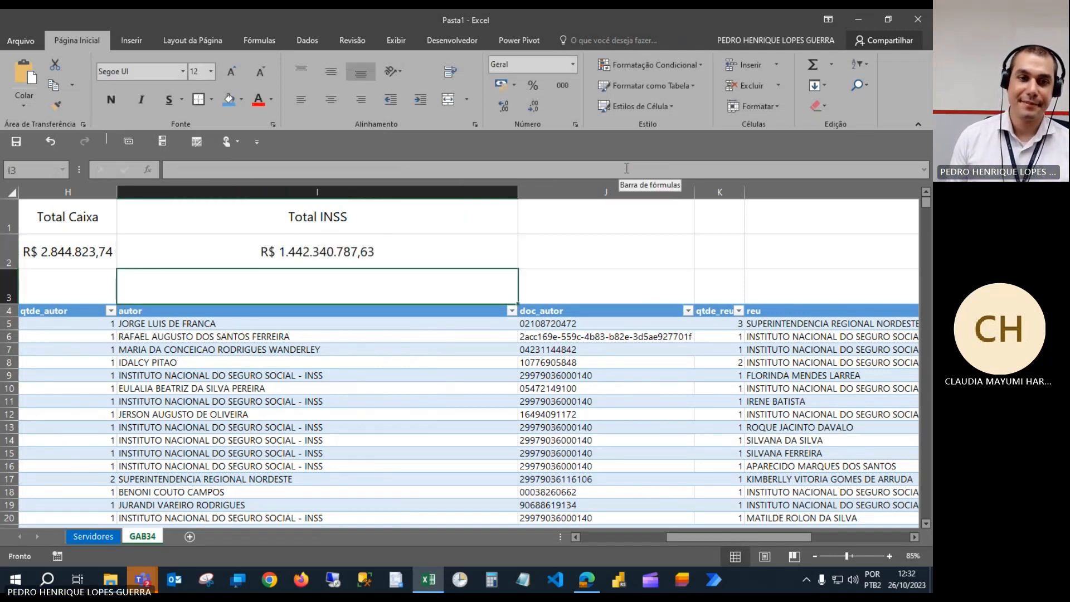
Compare the Total INSS in I2 with the name-based Total INSS in F2.
key(Up)
key(Left)
key(Left)
key(Left)
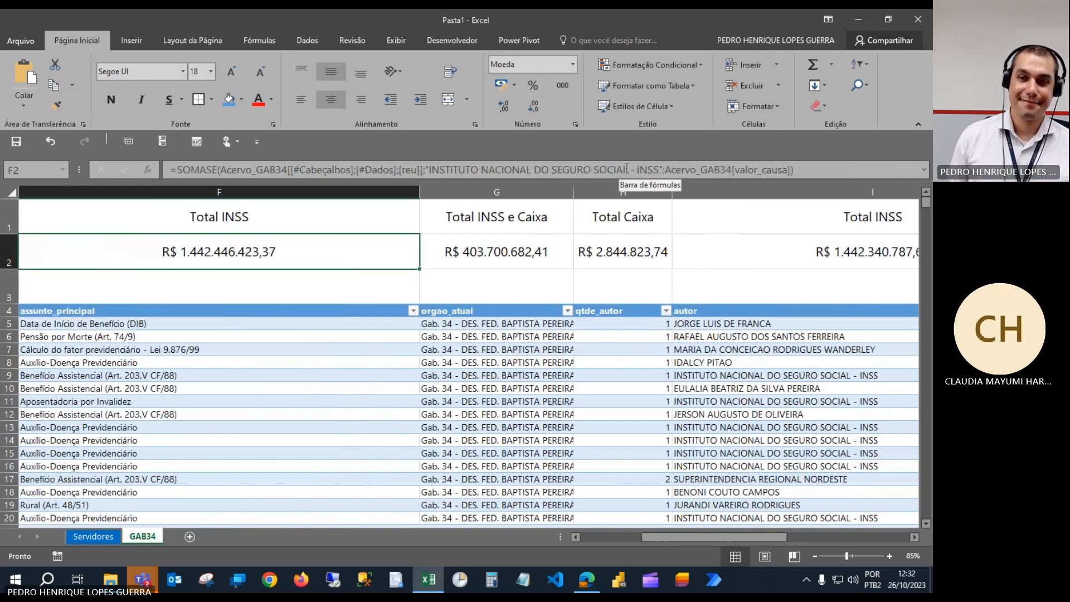
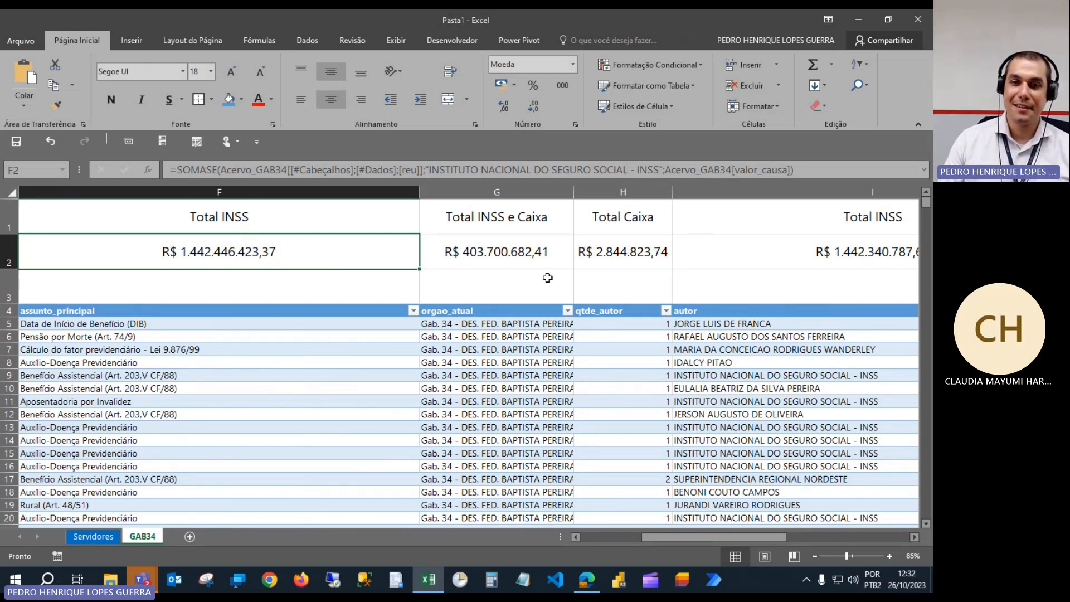
Calculate the difference between the two INSS totals in J2 with the formula =F2-I2.
click(815, 259)
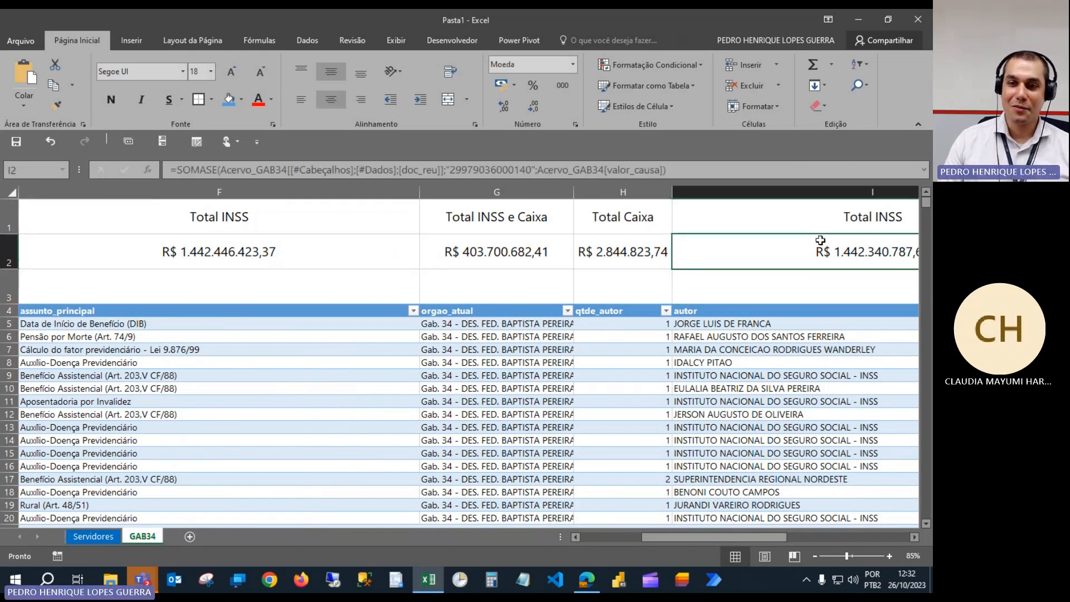
key(Right)
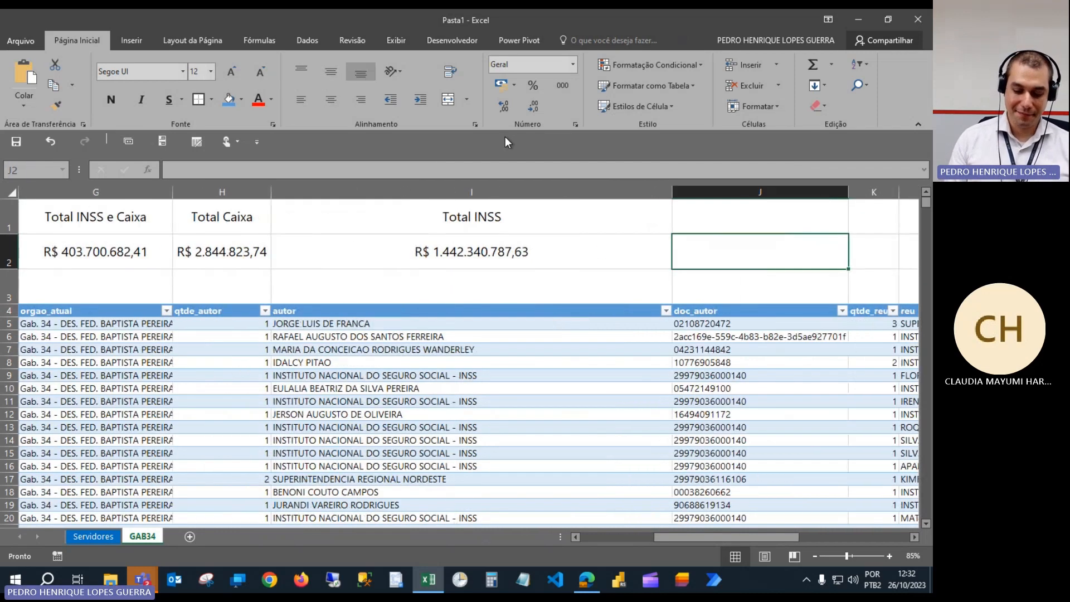
text(=)
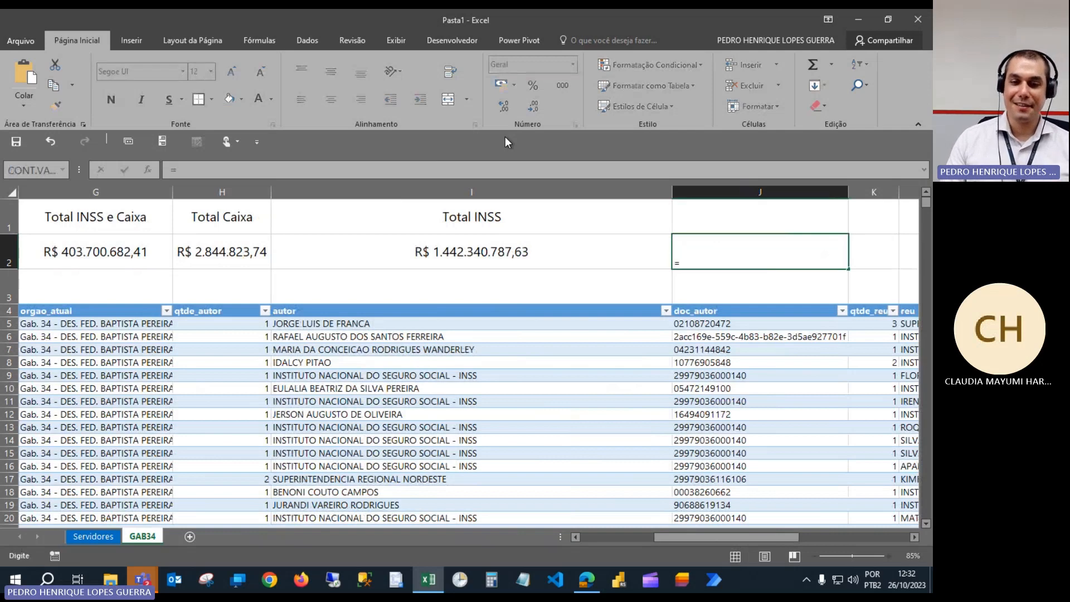
drag(707, 537, 697, 537)
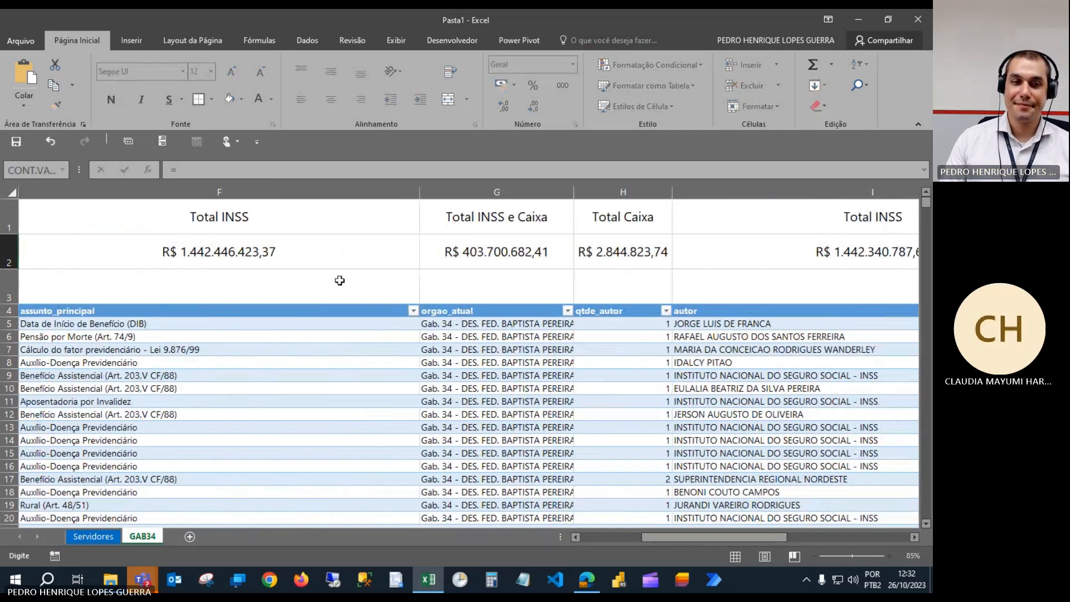
click(318, 255)
text(-)
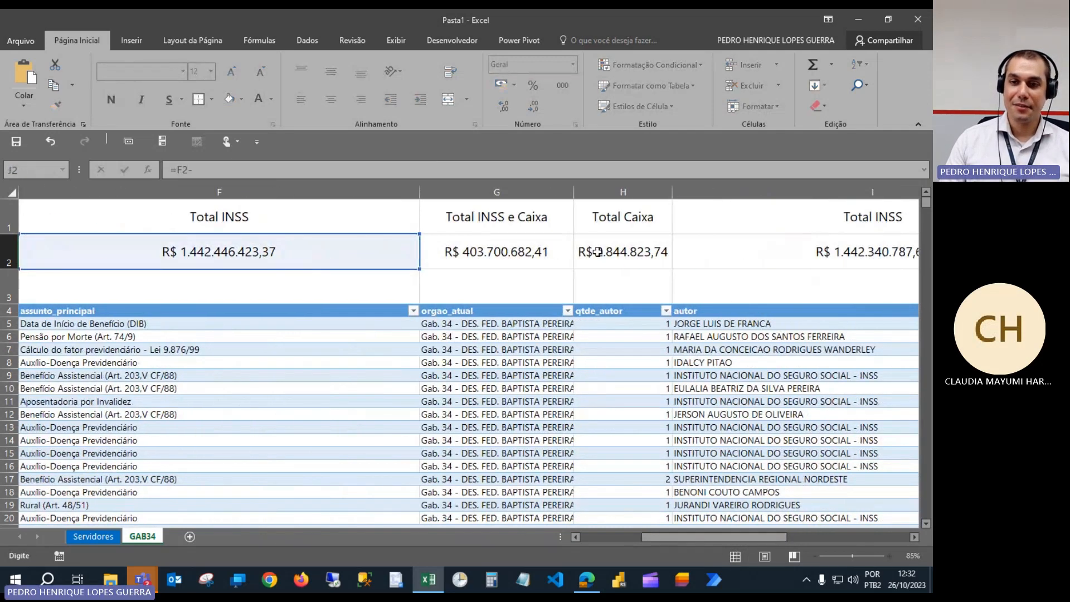
click(711, 247)
key(Return)
click(713, 247)
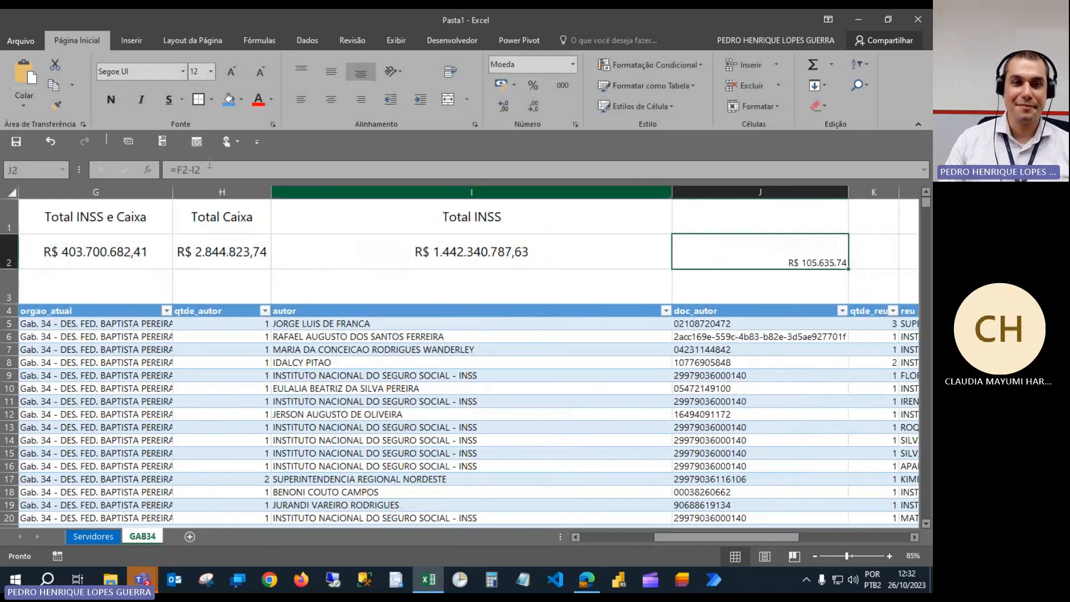
Apply the formatting of the Total INSS value in I2 to the difference in J2.
click(530, 258)
double_click(56, 105)
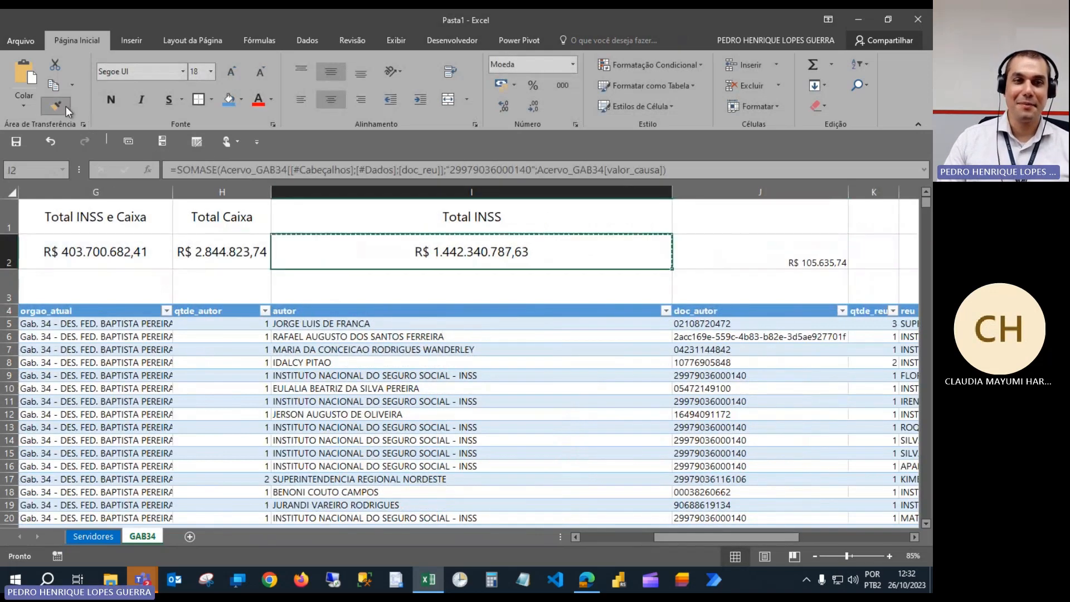
click(788, 251)
key(Escape)
Enter the heading Nome x CNPJ in J1 above the difference.
click(767, 215)
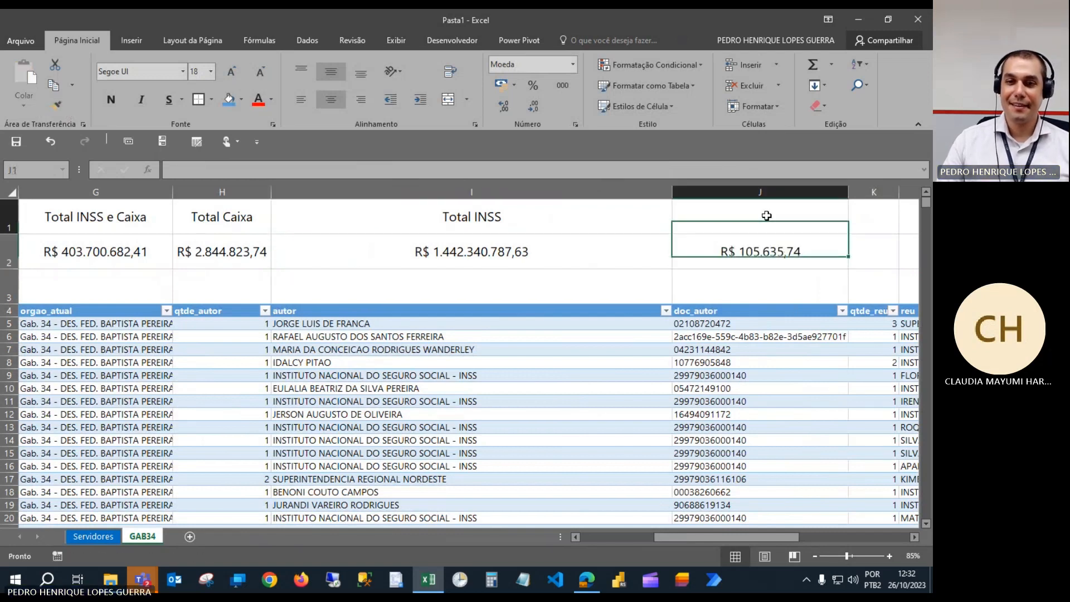
text(wd)
key(BackSpace)
key(BackSpace)
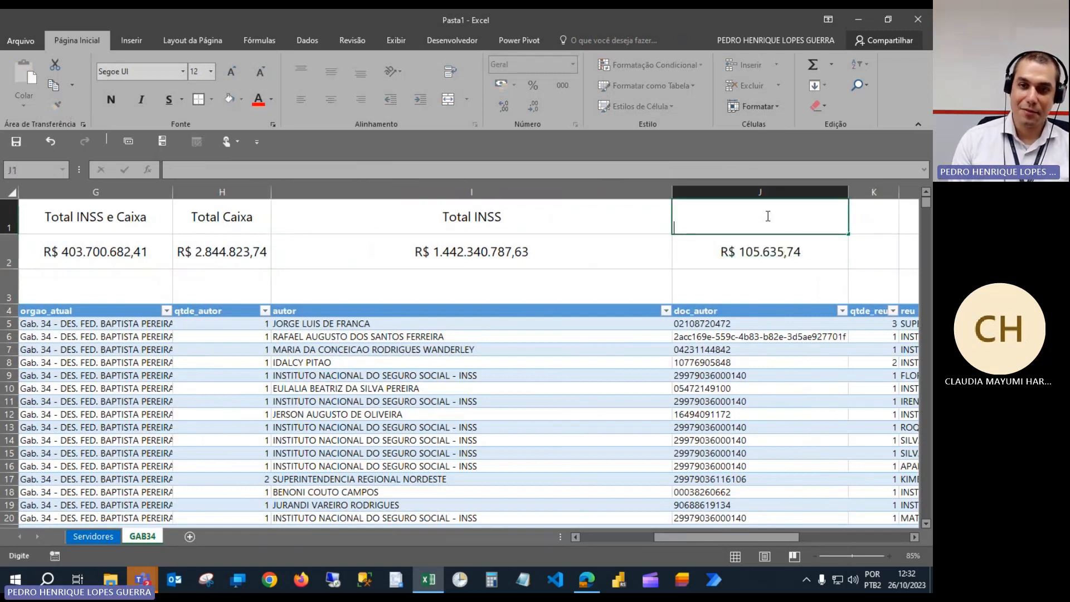
text(Nome x CNPJ)
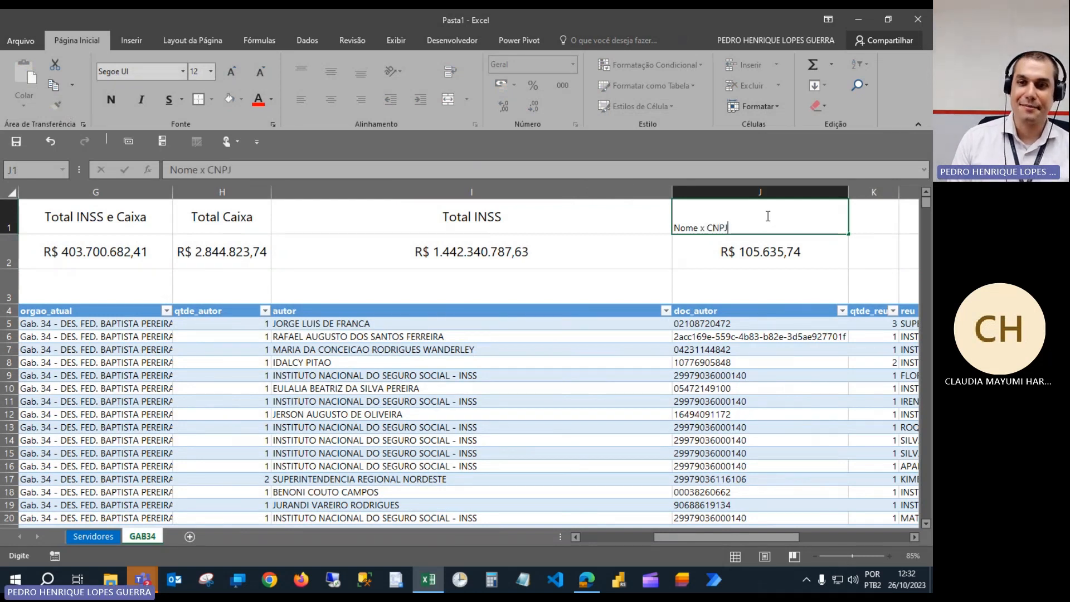
key(Return)
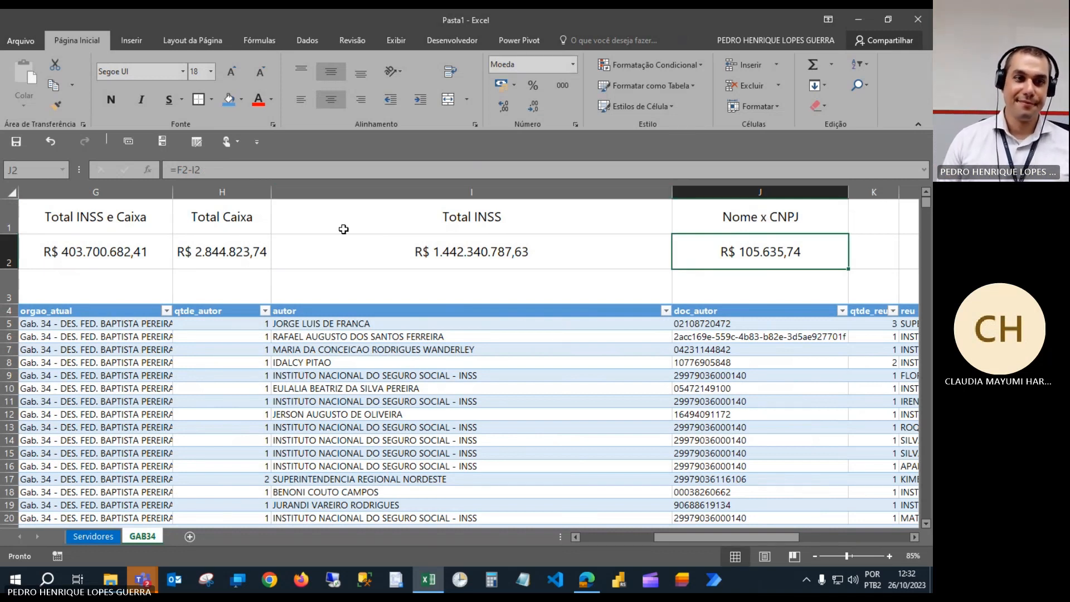
Review the formulas behind the Total Caixa, Total INSS e Caixa, Total INSS and Total Valor Causa figures in row 2.
click(229, 252)
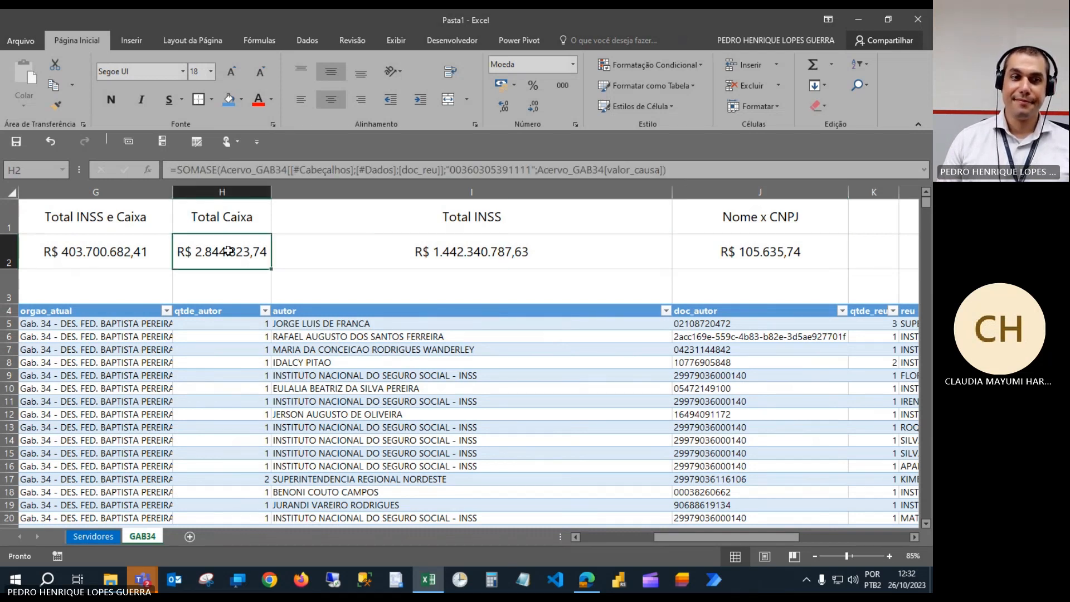
click(153, 255)
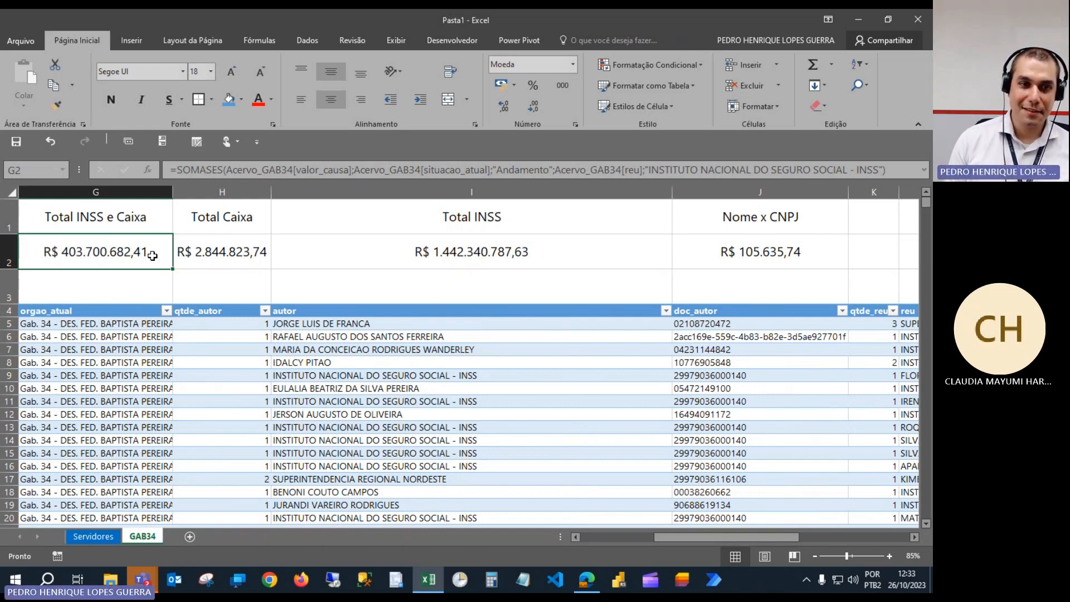
key(Left)
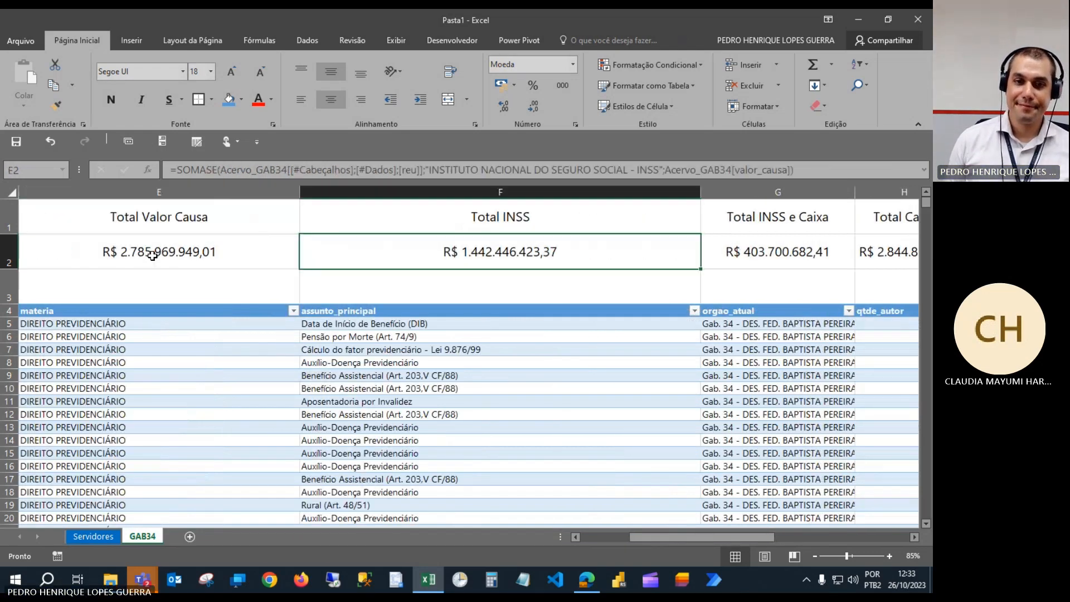
key(Left)
key(Right)
key(Right)
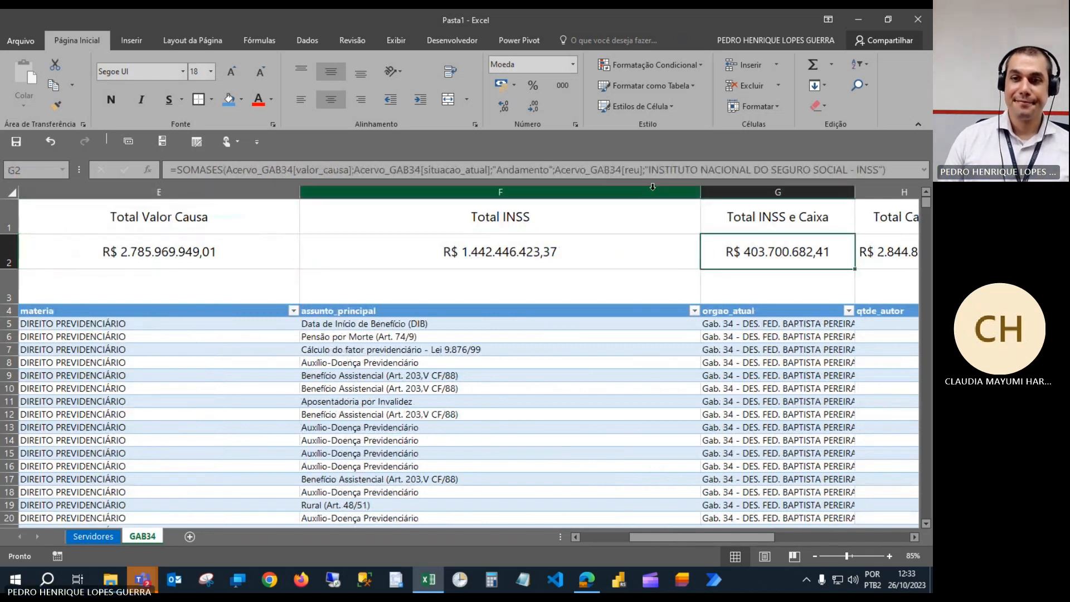
Extend the heading in G1 to Total INSS e Caixa - Andamento and fit column G's width to it.
click(792, 216)
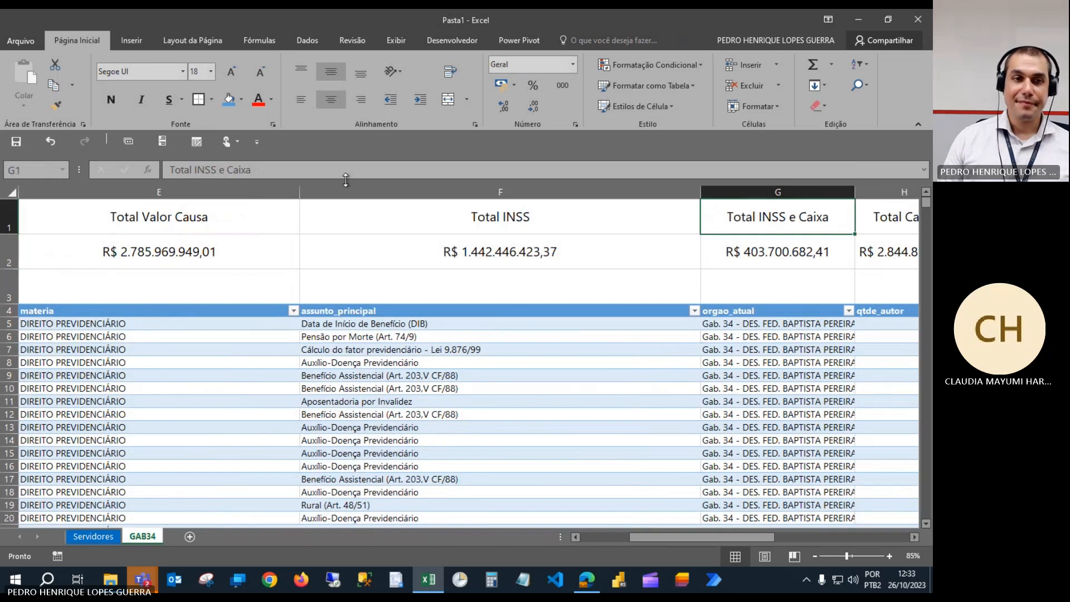
click(317, 173)
text(- ANda)
key(BackSpace)
key(BackSpace)
key(BackSpace)
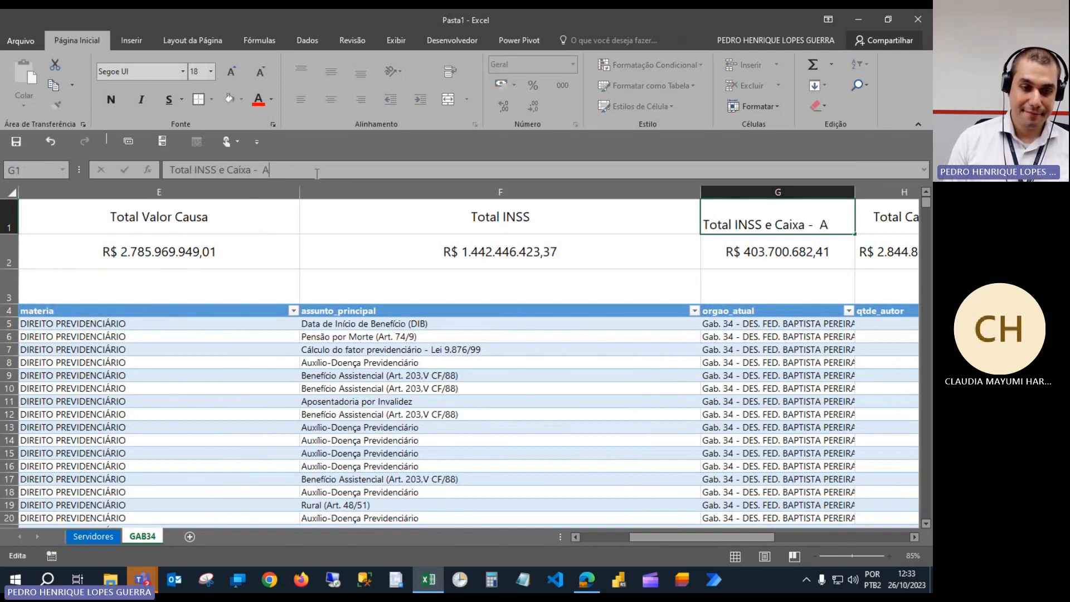
text(a)
text(ndamento)
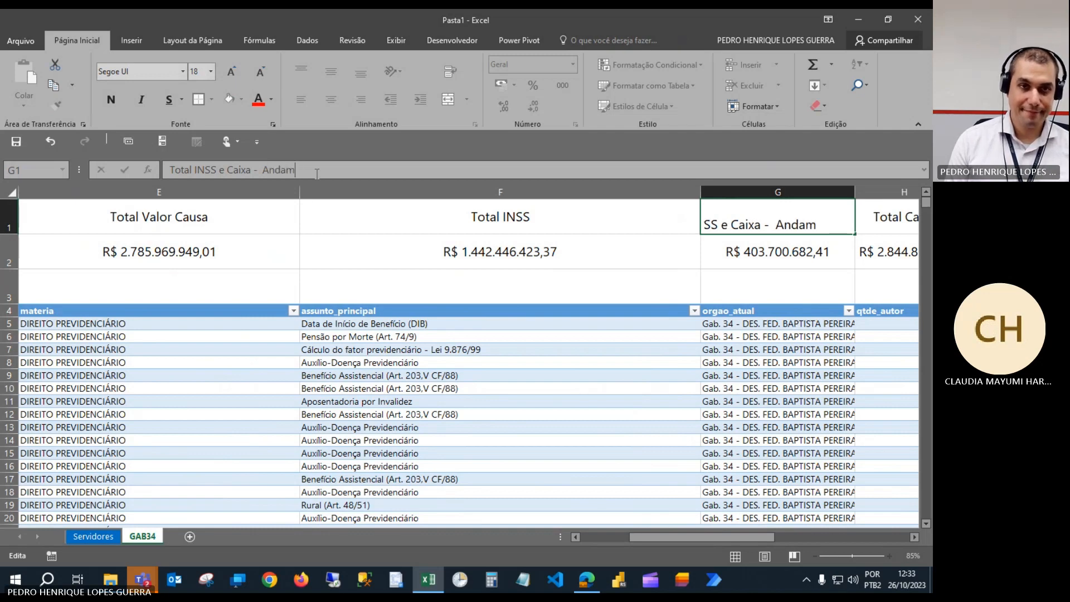
key(BackSpace)
key(BackSpace)
key(BackSpace)
text(nto)
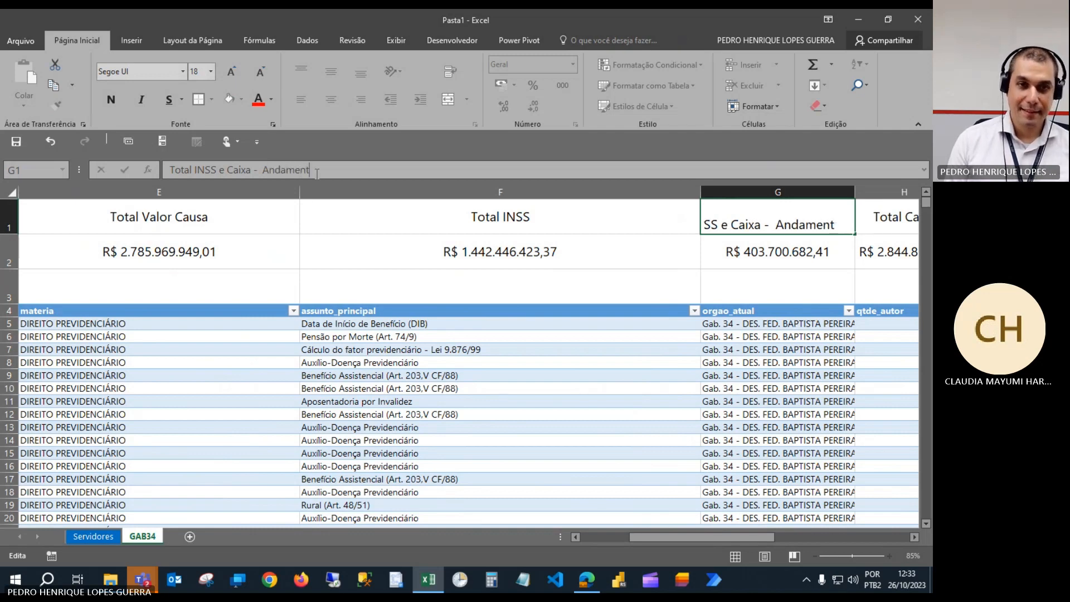
key(Return)
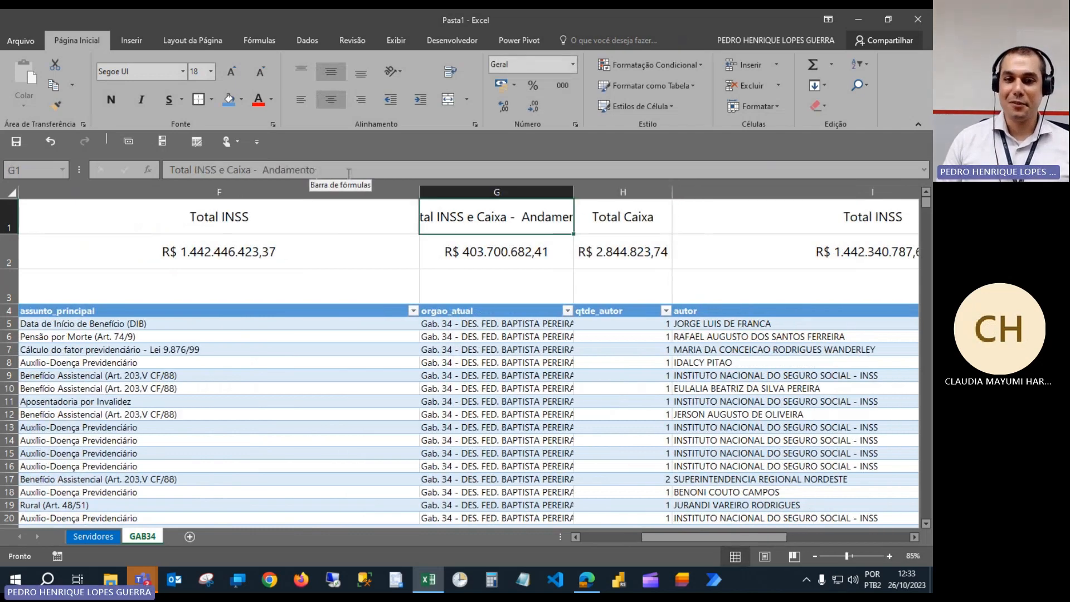
double_click(574, 192)
Extend the heading in I1 to Total INSS (Filtro CNPJ).
click(599, 251)
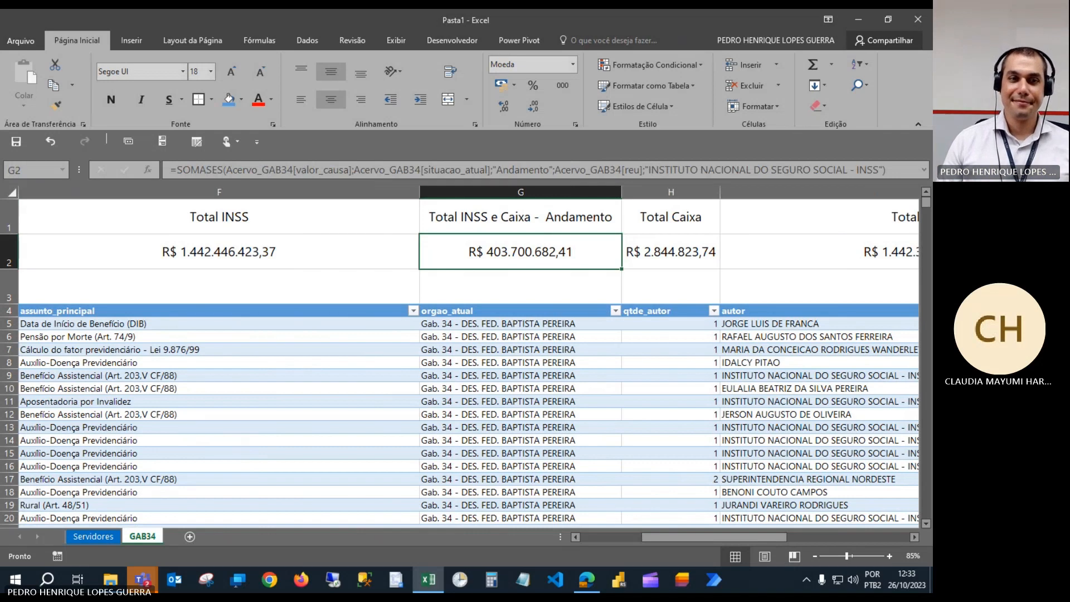
click(367, 265)
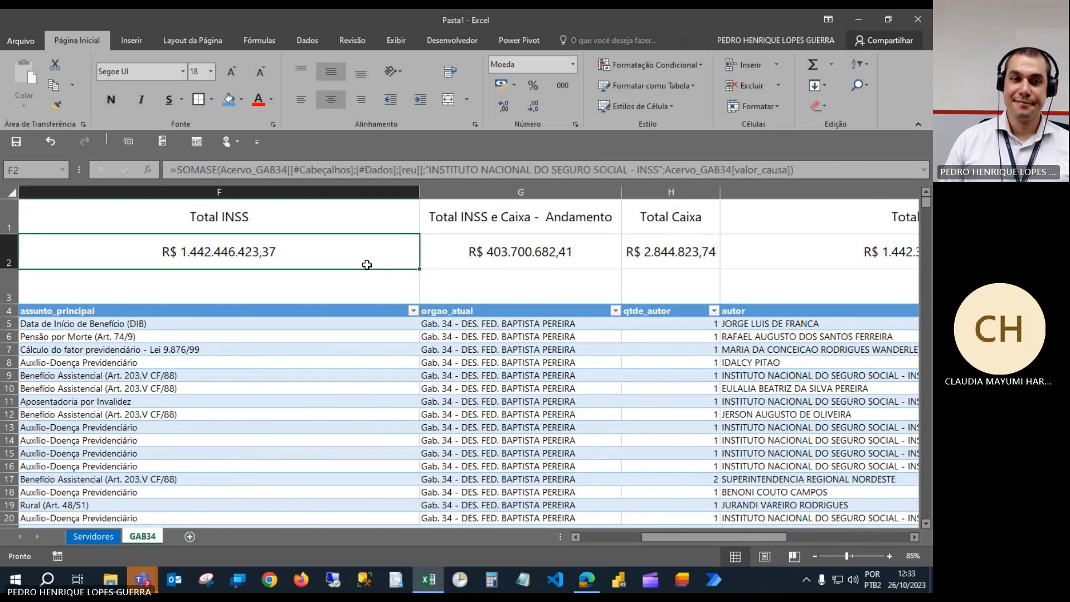
key(Right)
key(Right)
key(Right)
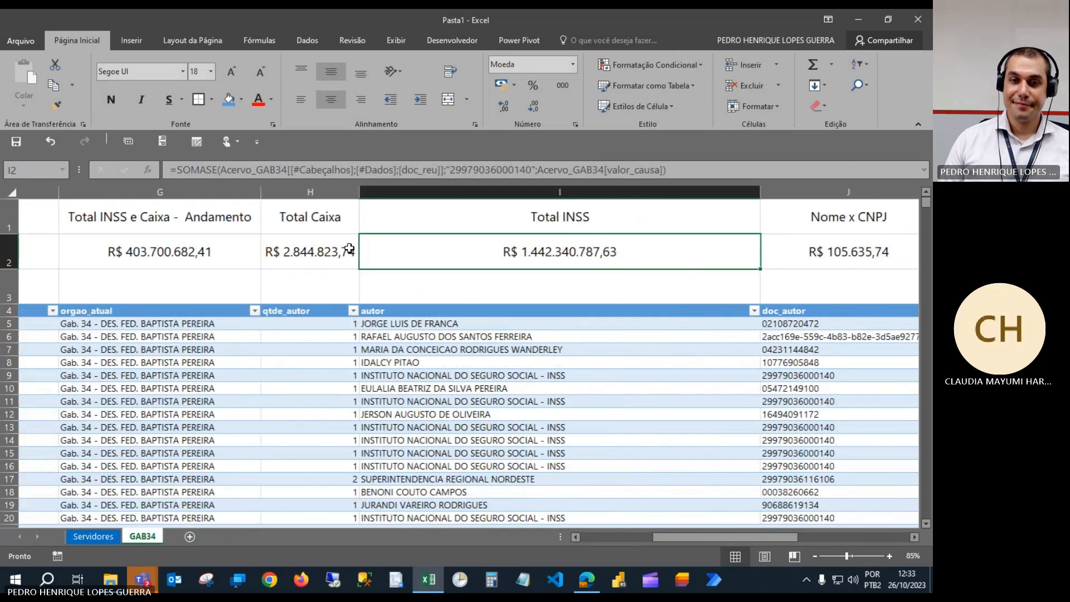
click(581, 208)
click(446, 174)
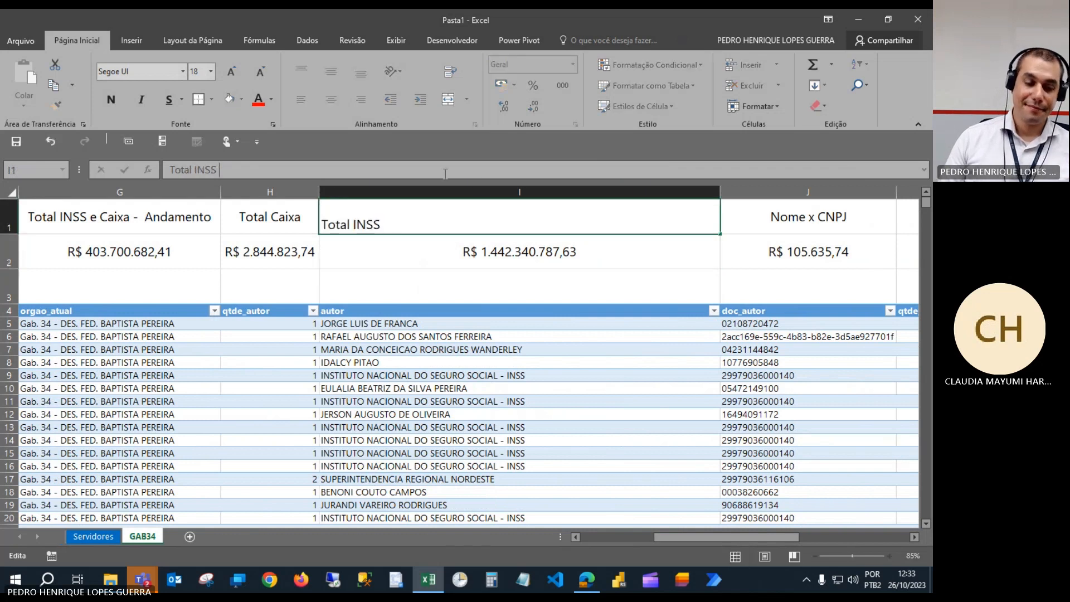
text((Filtr)
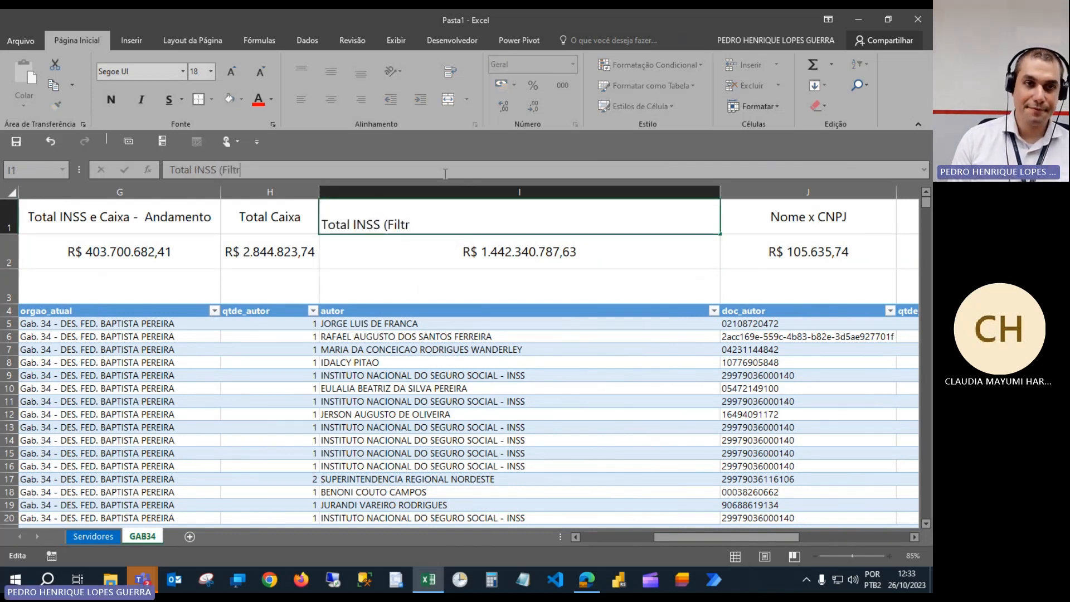
text(o CNPJ)
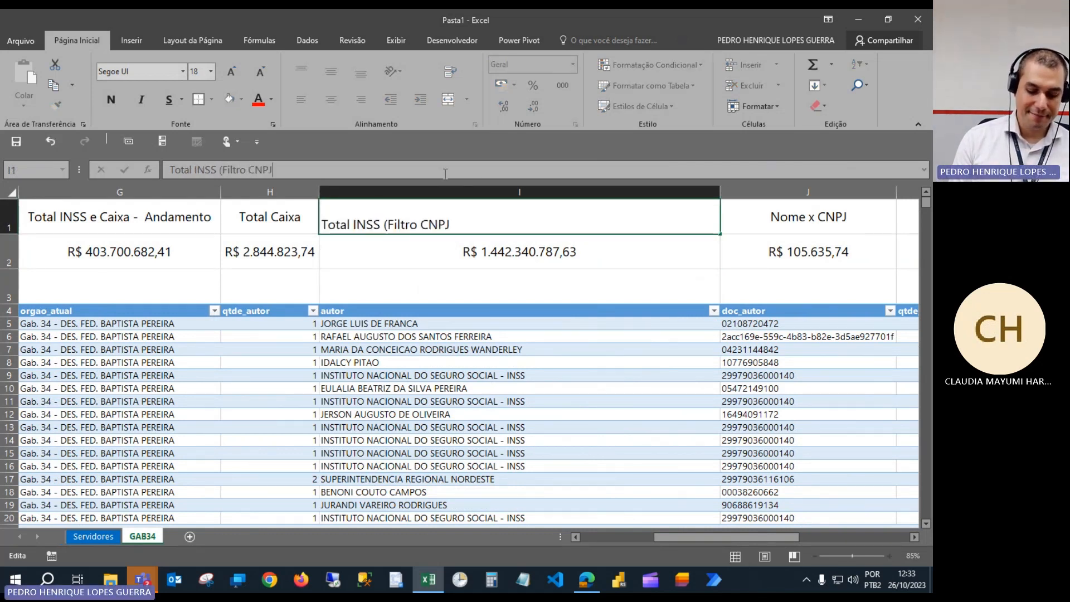
text())
key(Return)
Extend the heading in F1 to Total INSS (Filtro Nome).
key(Up)
key(Left)
key(Left)
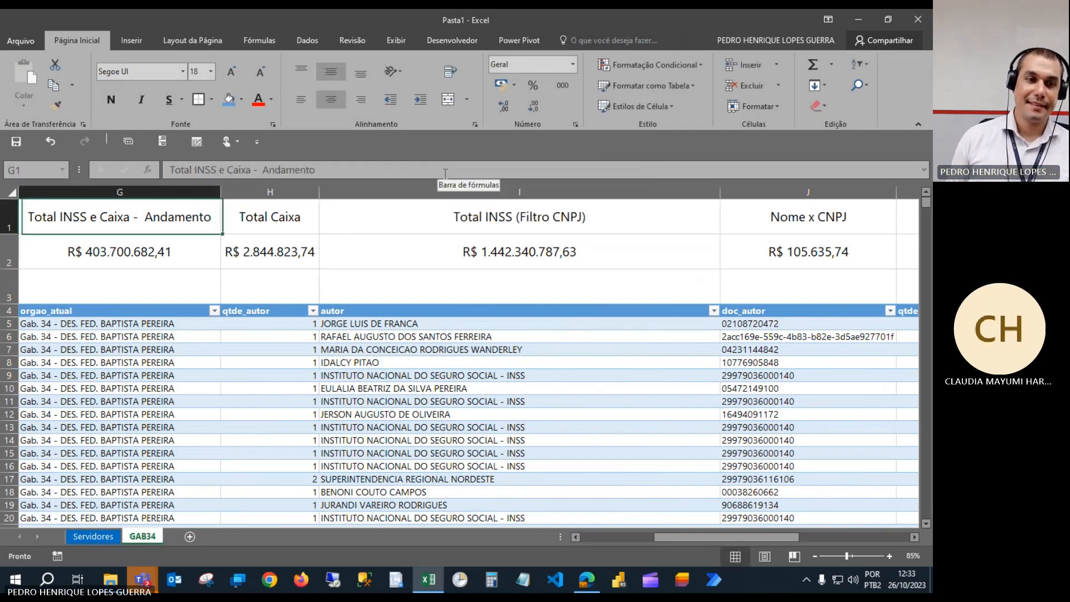
key(Left)
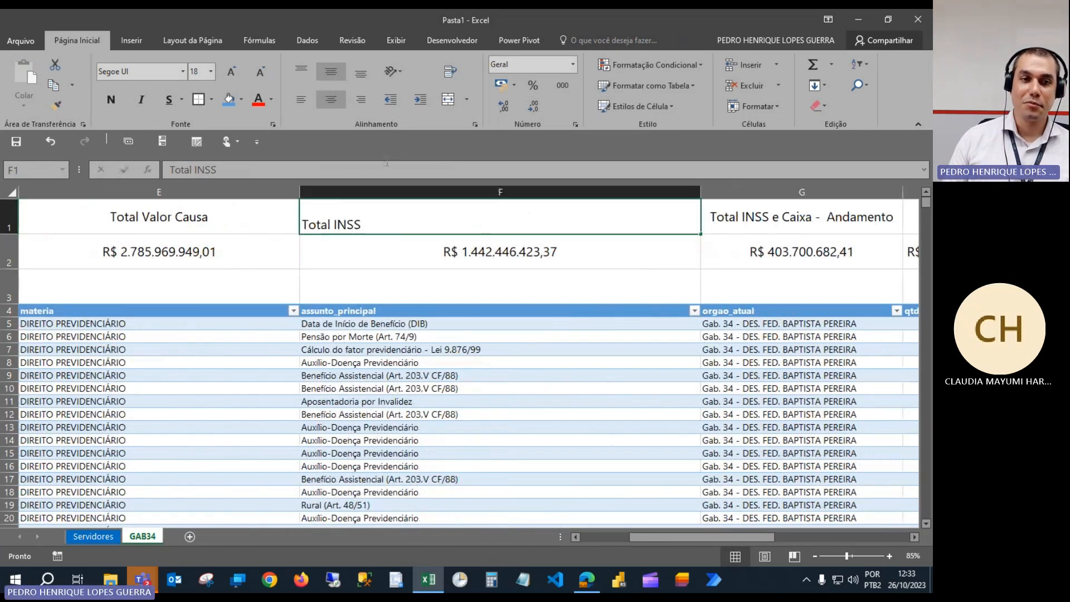
click(386, 164)
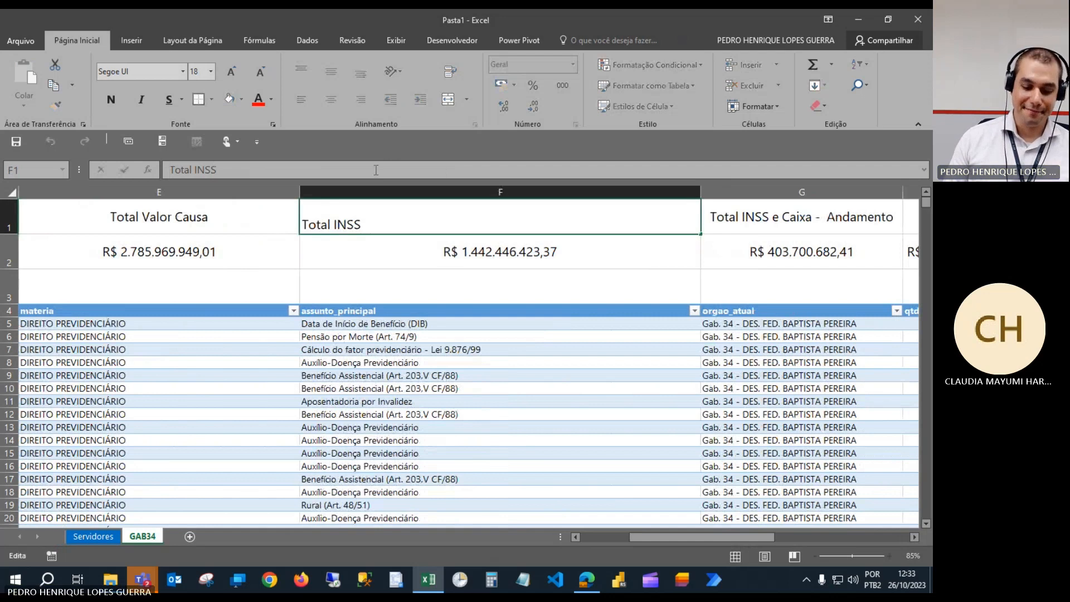
text((Fi)
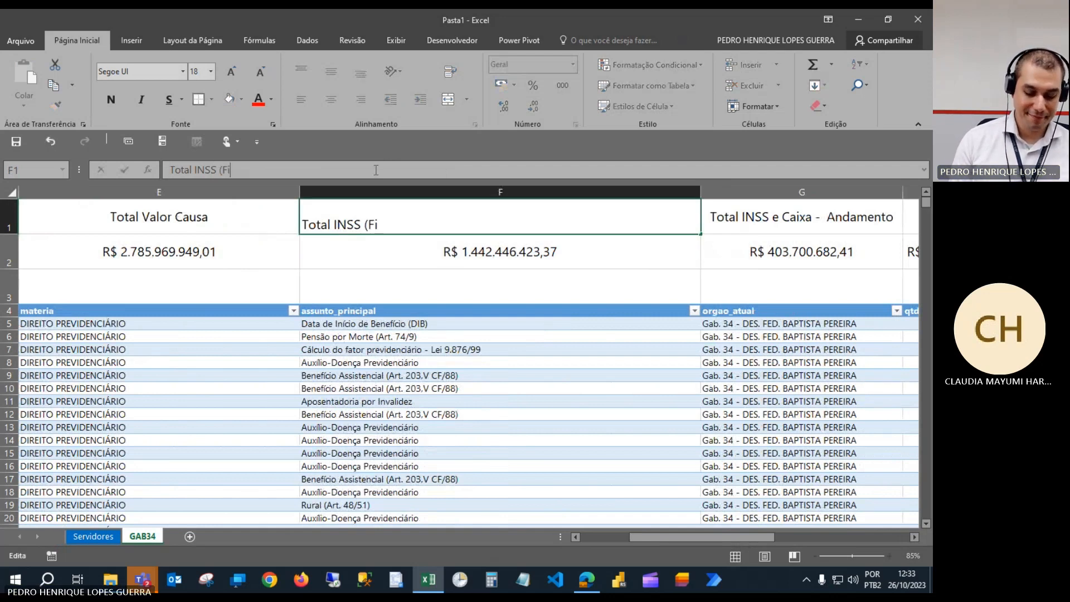
text(lçtro NOme)
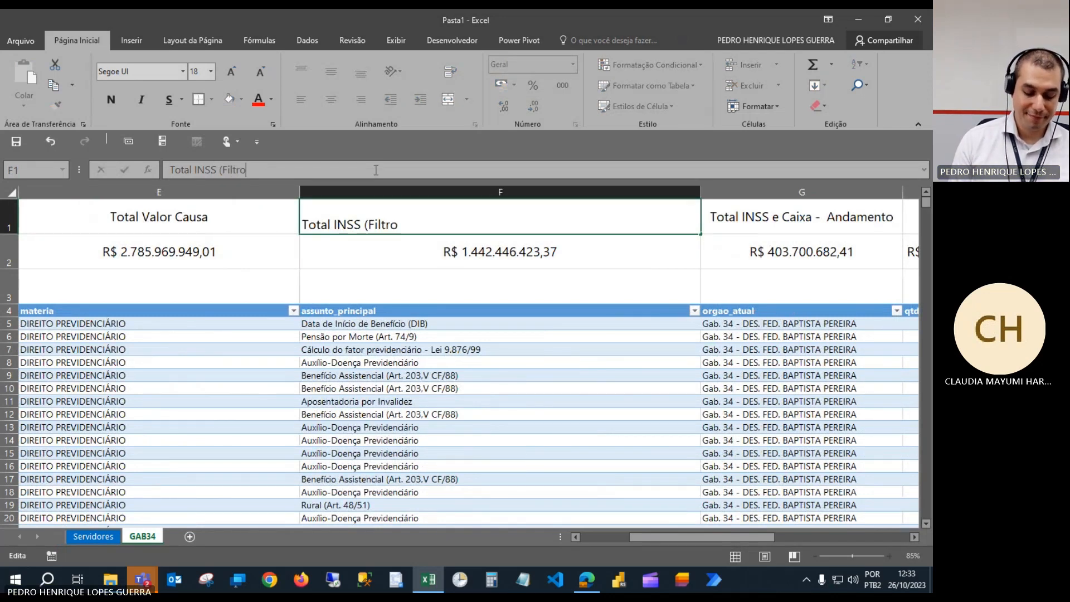
key(BackSpace)
key(BackSpace)
key(BackSpace)
text(ome))
key(Tab)
Review the formulas behind the Nome x CNPJ difference in J2 and the Total INSS (Filtro CNPJ) figure in I2.
key(Tab)
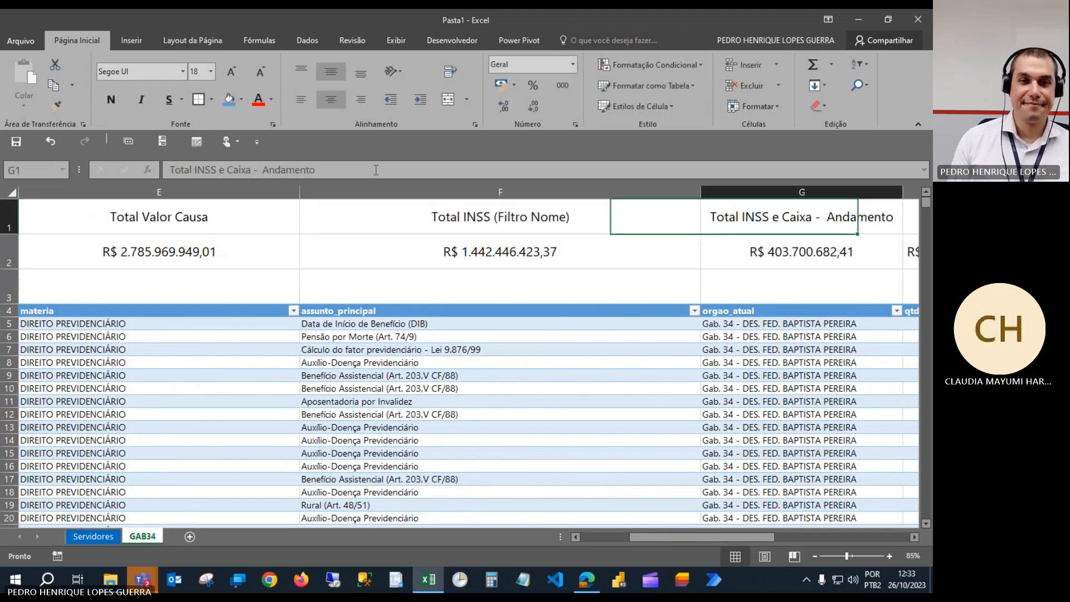
key(Tab)
key(Tab)
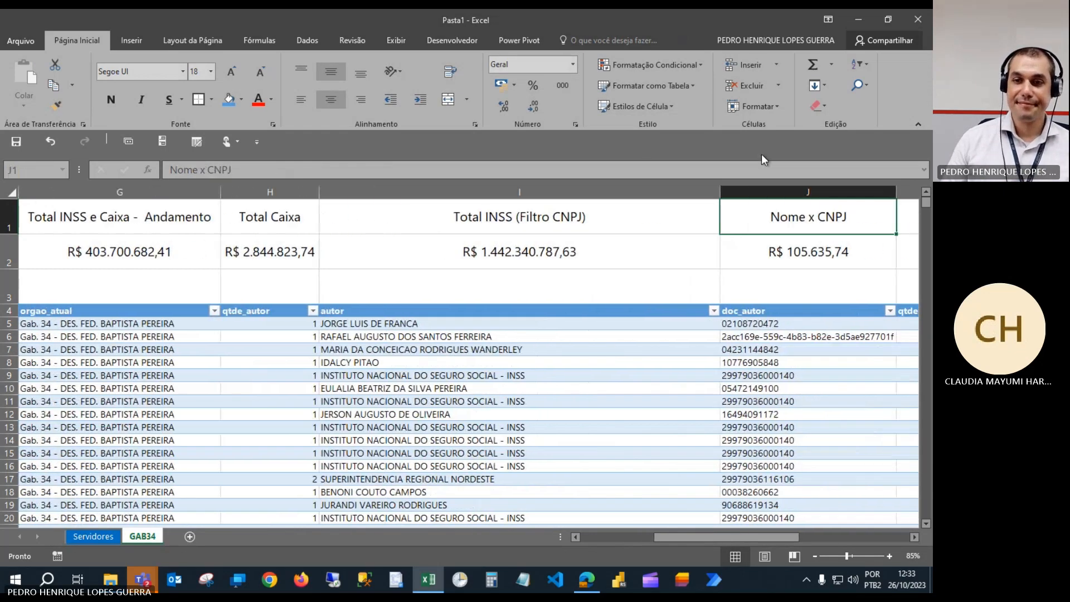
click(821, 240)
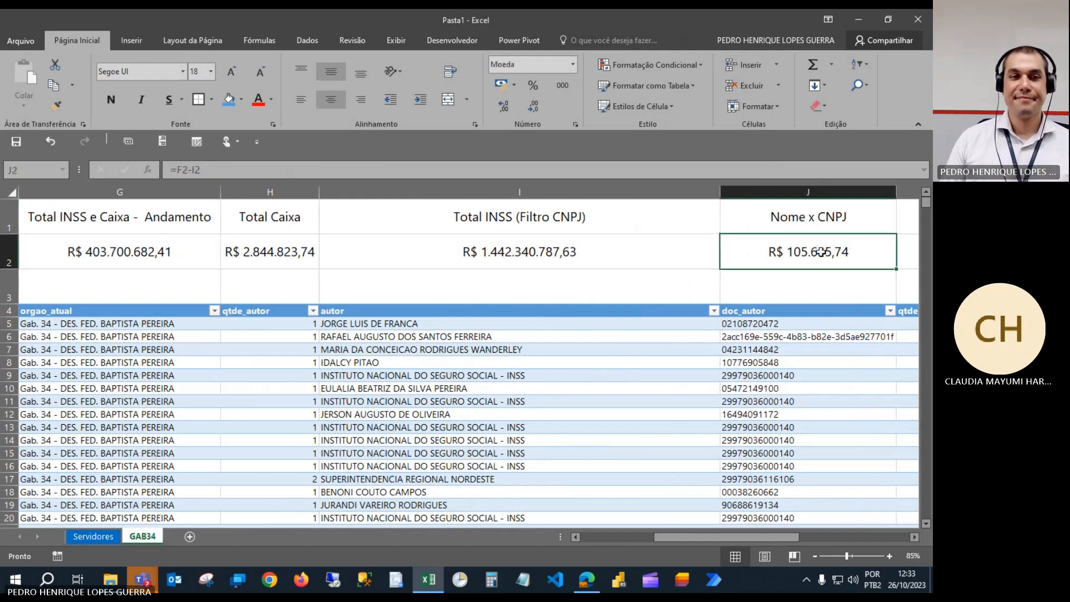
click(647, 256)
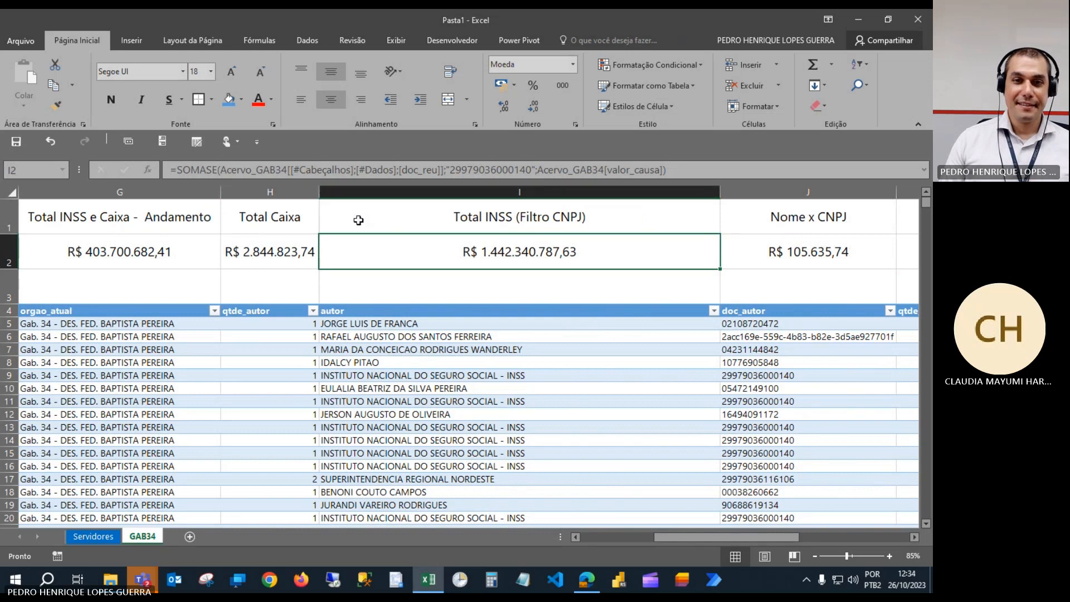
click(429, 219)
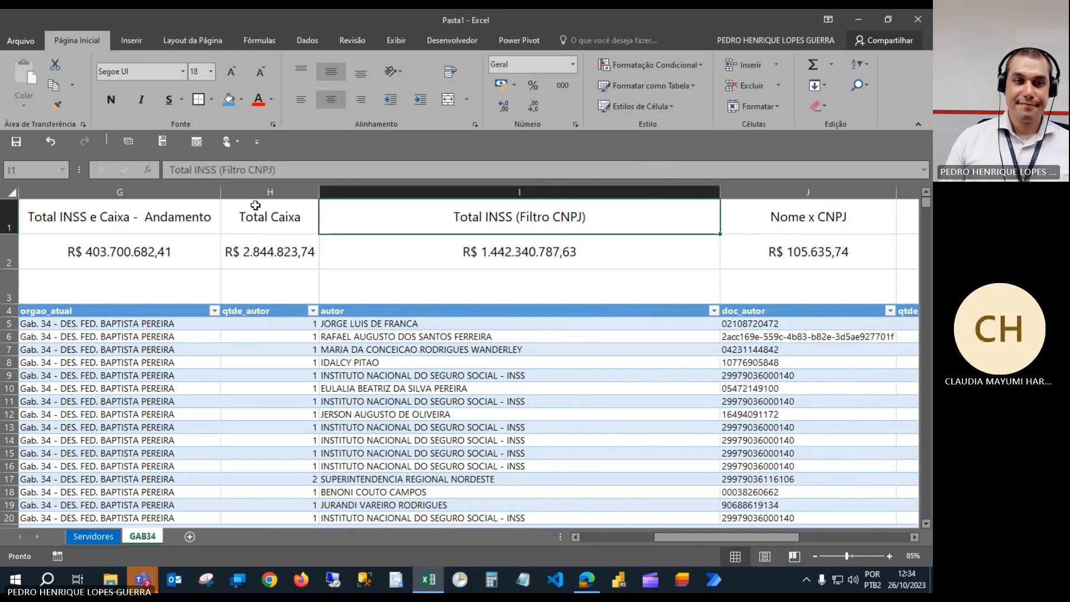
Add the Total Caixa value in H2 to the end of the SOMASES formula in G2.
click(184, 249)
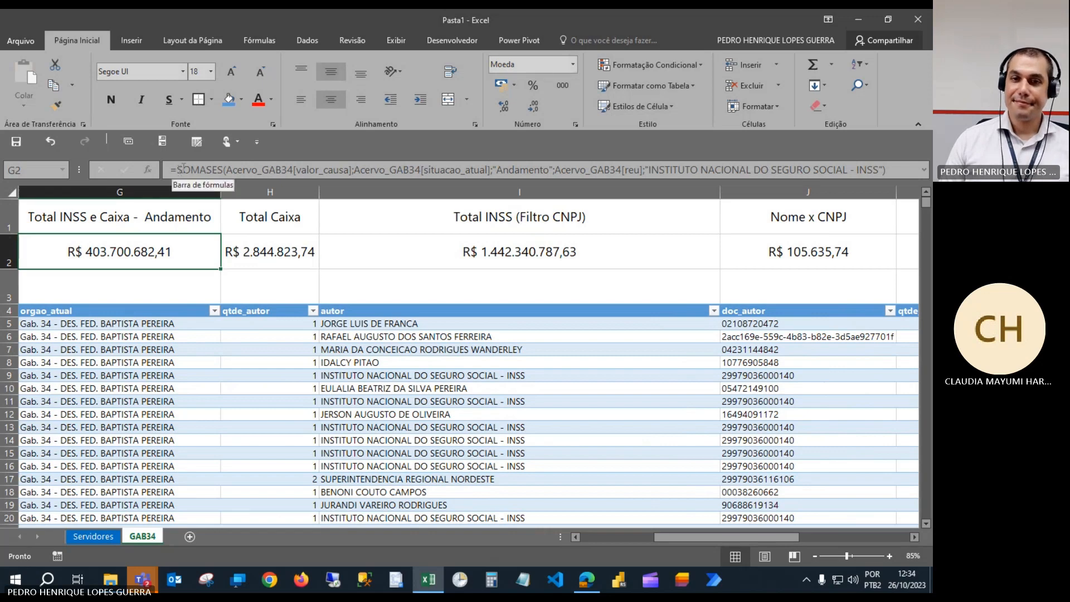
click(925, 170)
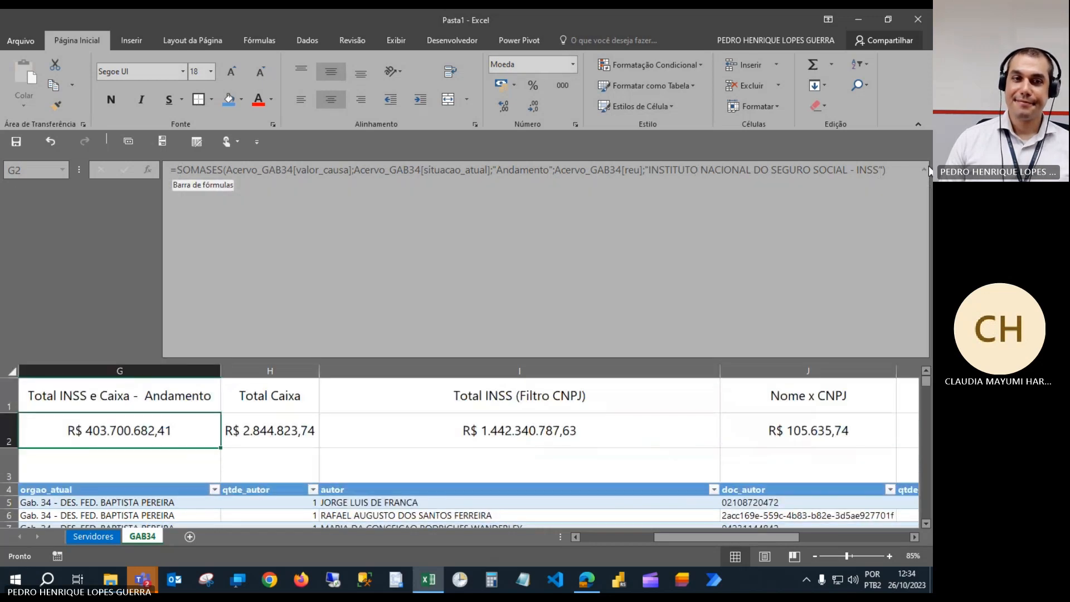
click(896, 168)
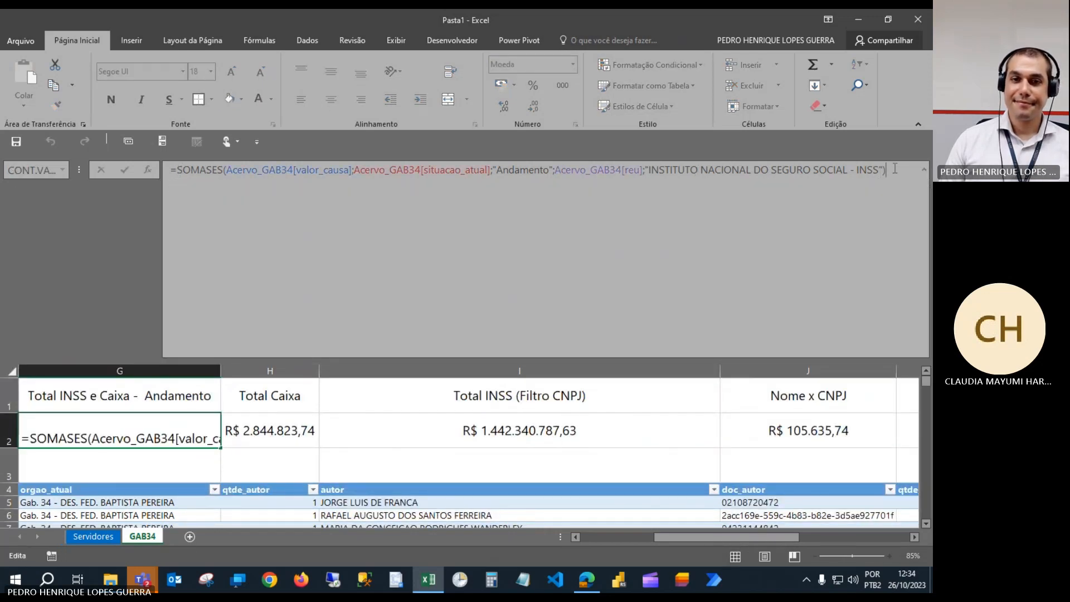
text(+)
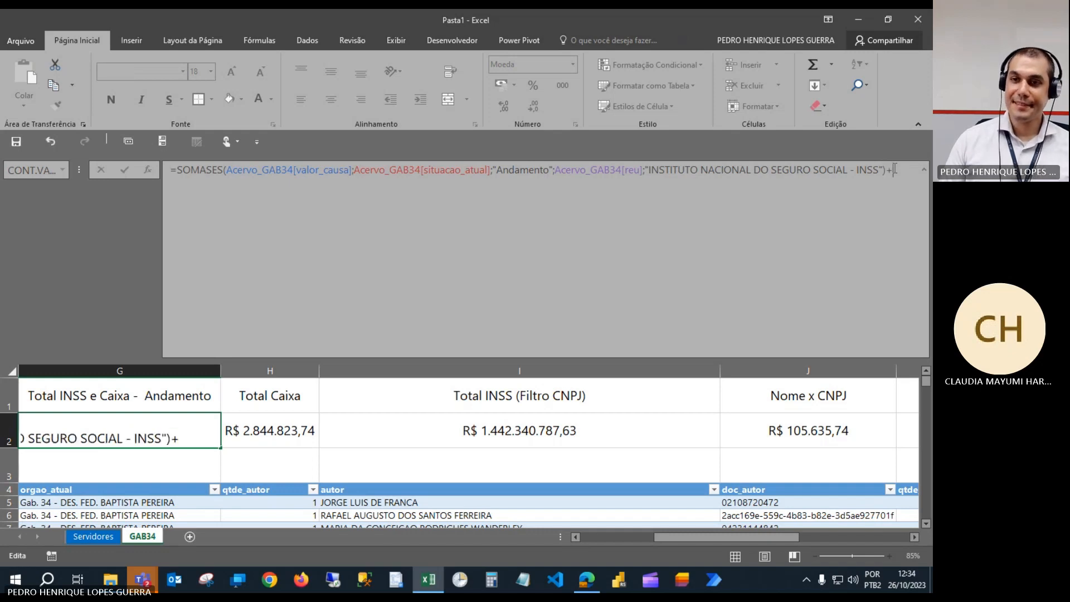
click(925, 171)
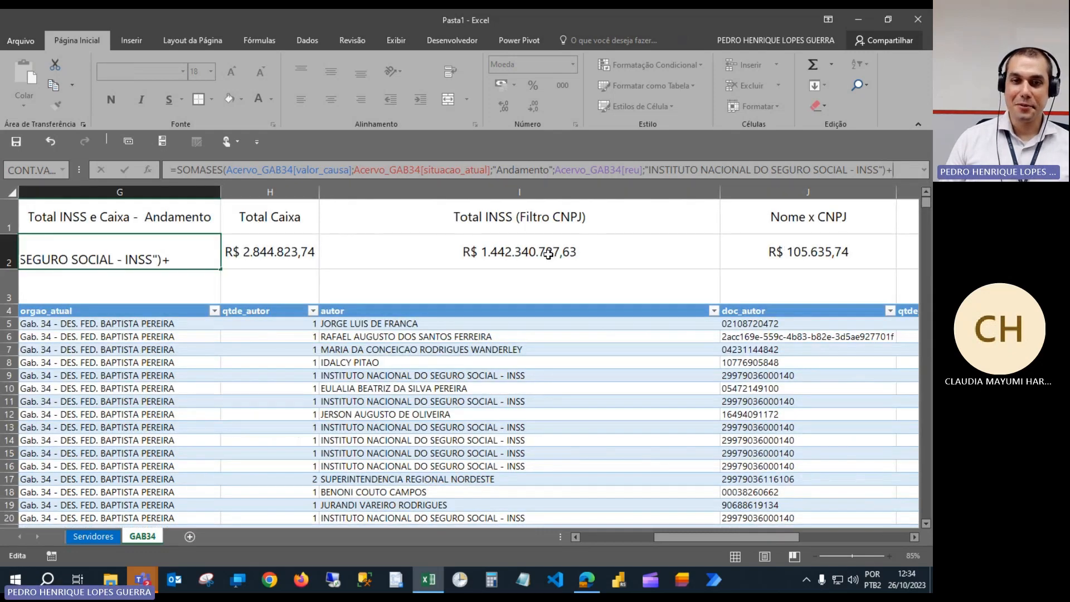
click(259, 254)
key(ctrl+Return)
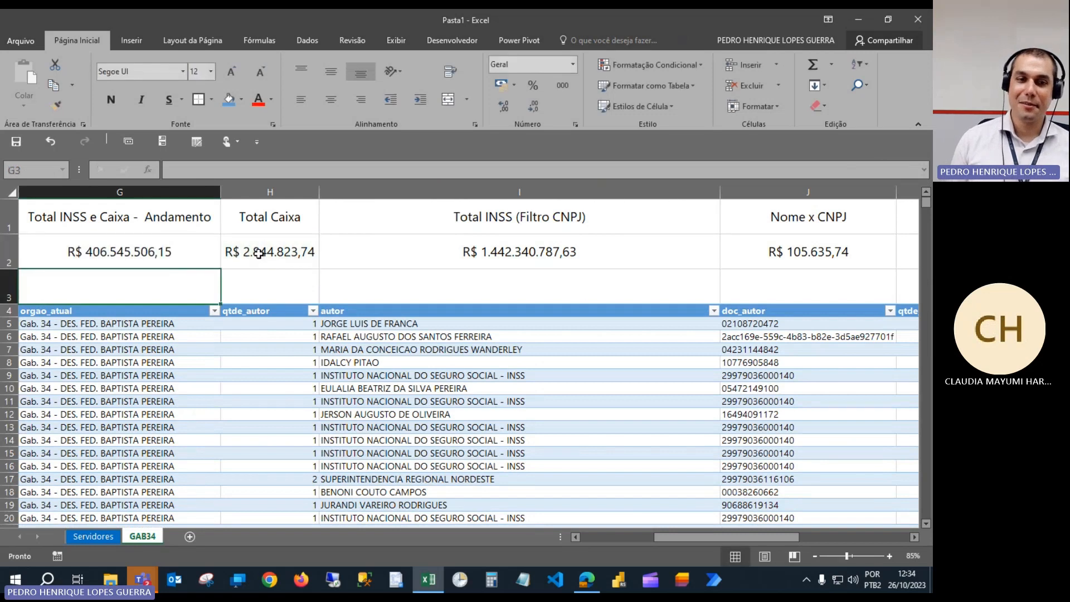
Check the Total Caixa formula in H2 and enter the heading Total Caixa Andamento in L1.
click(259, 254)
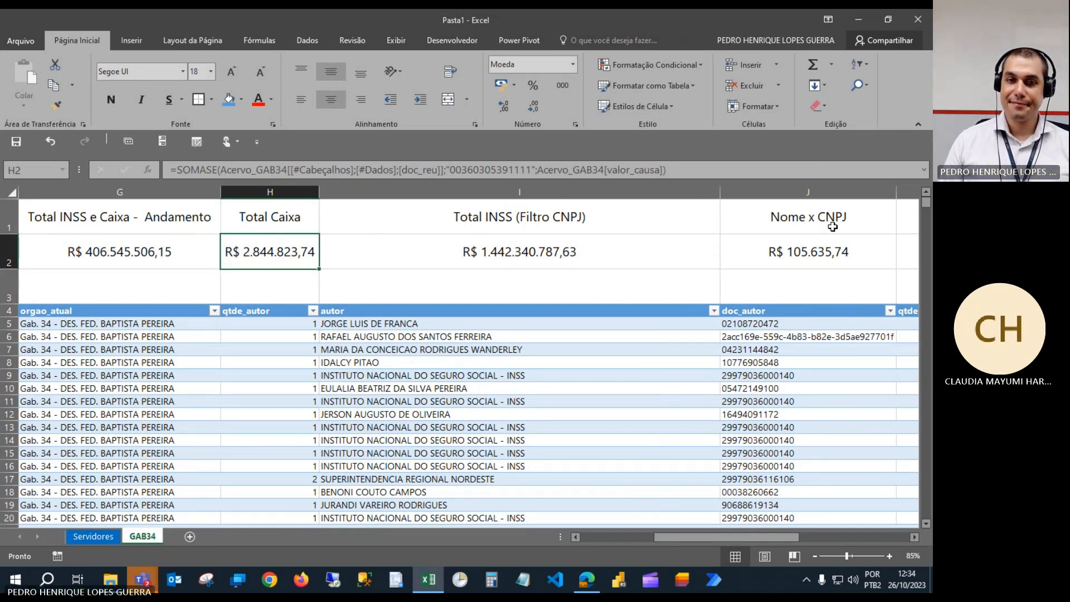
click(553, 205)
key(Right)
key(Right)
key(Right)
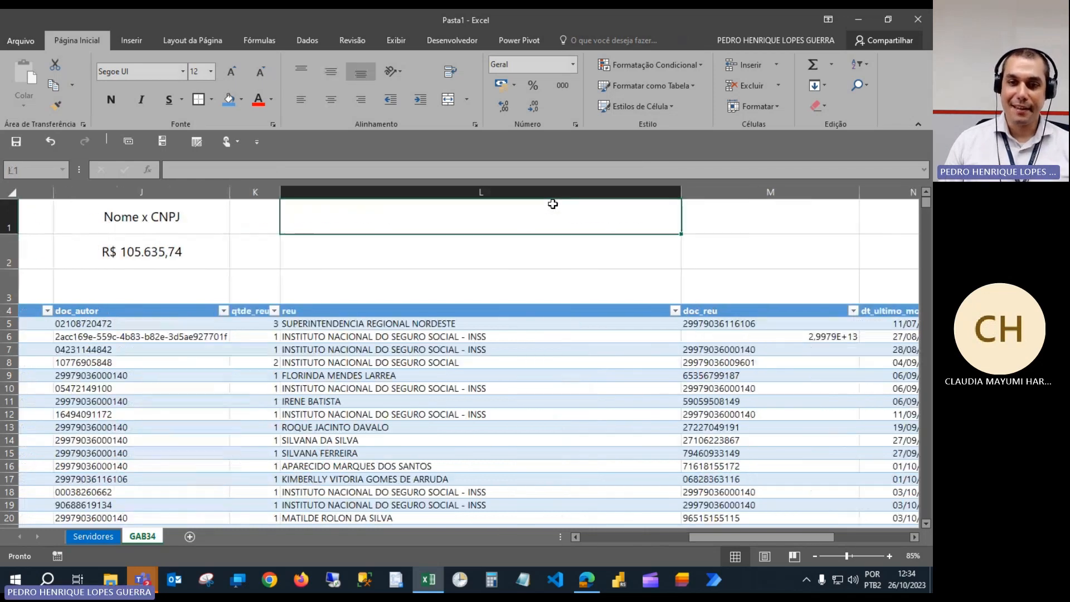
text(Total)
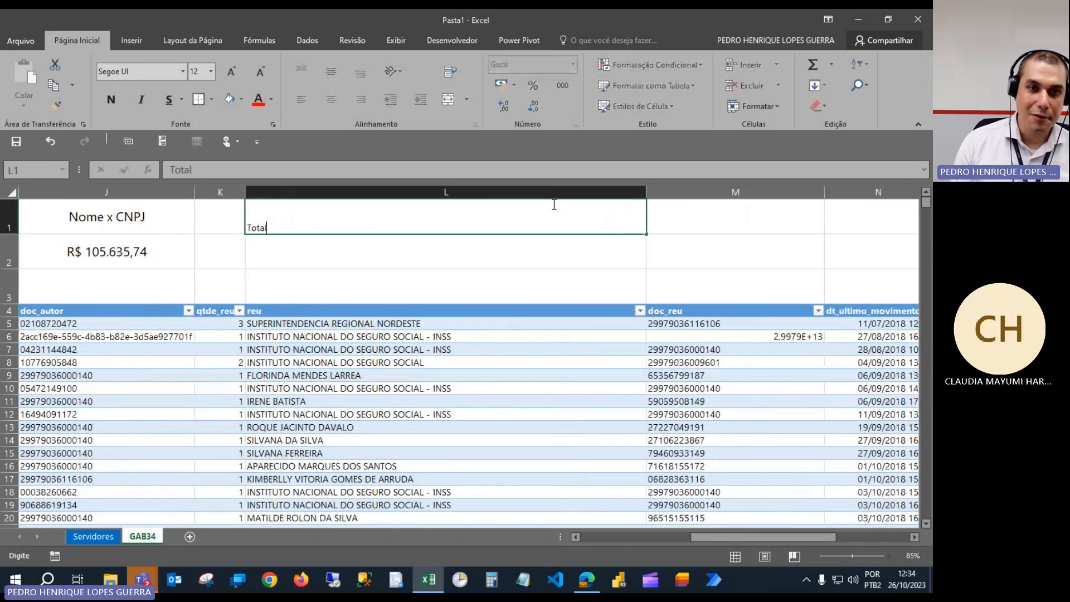
text( Caixa Andamento)
key(Return)
Start a SOMASES formula in L2 with the table's valor_causa column as the sum range.
key(Left)
key(Left)
key(Left)
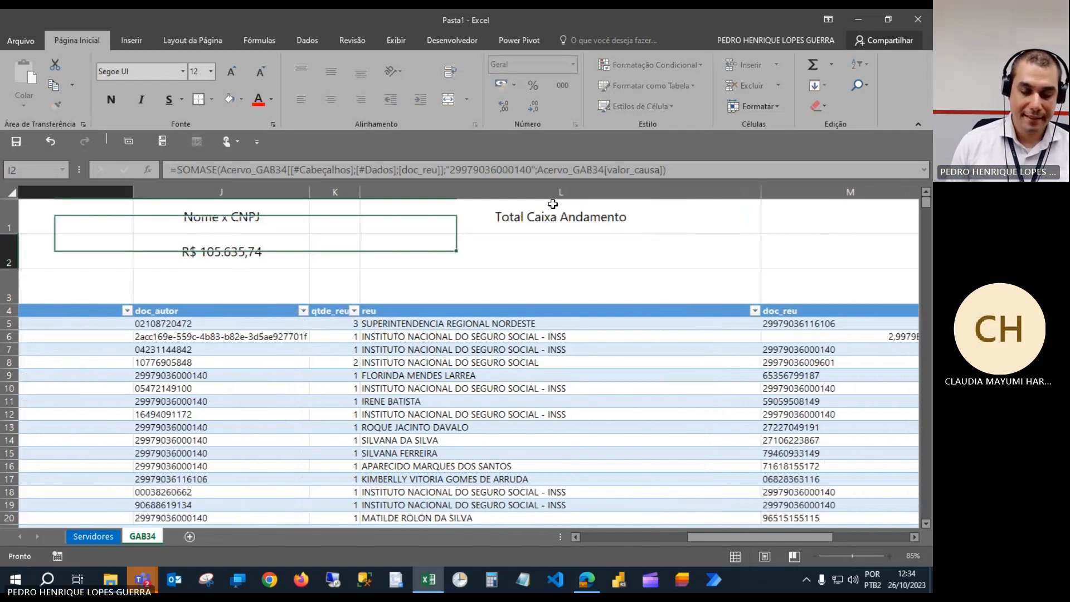
key(Right)
key(Right)
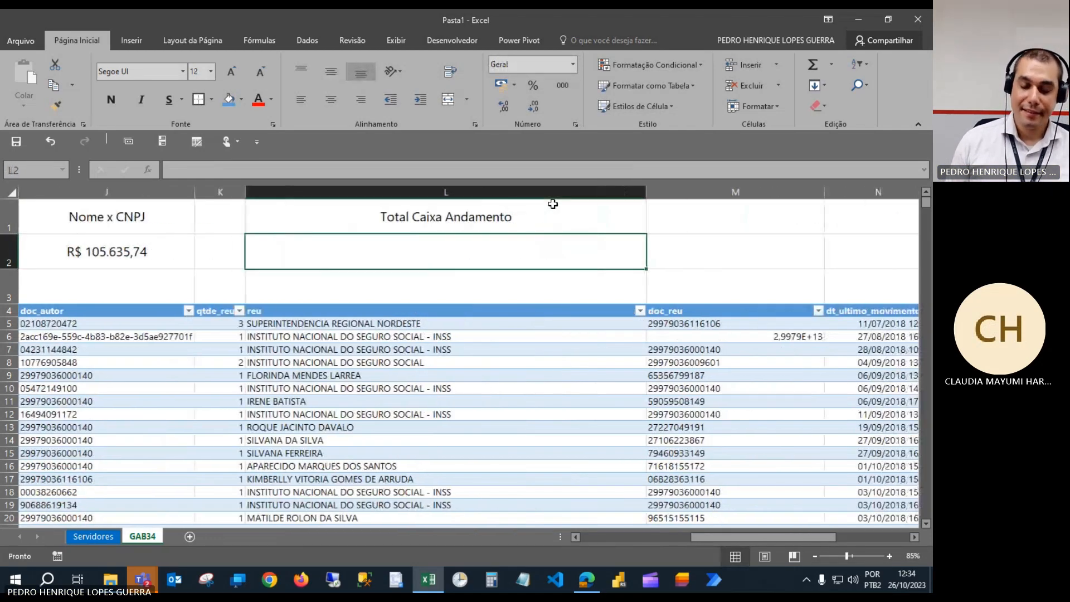
text(=soma)
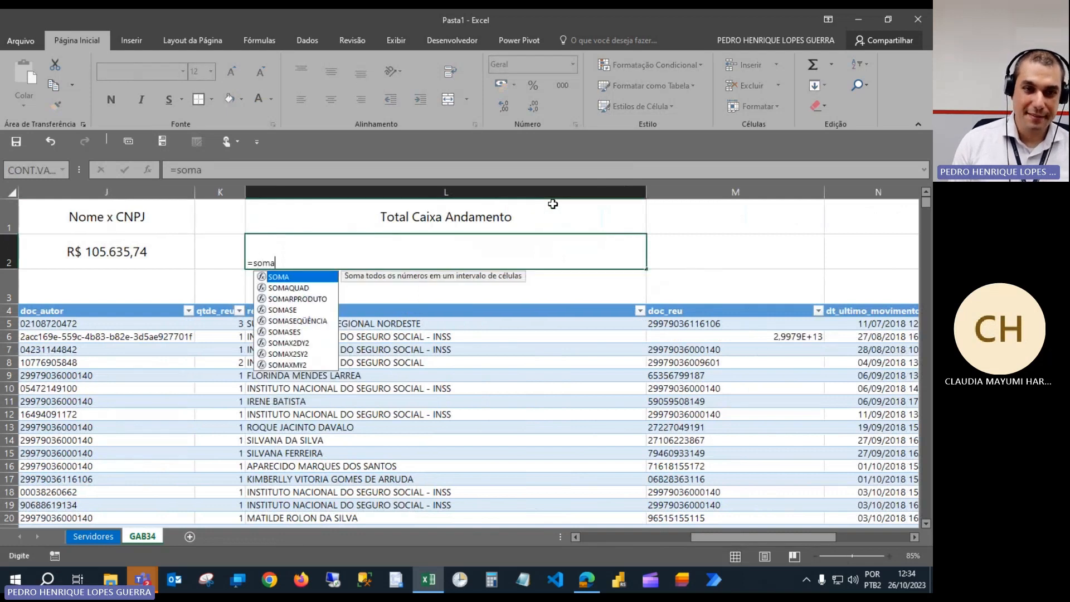
text(ses()
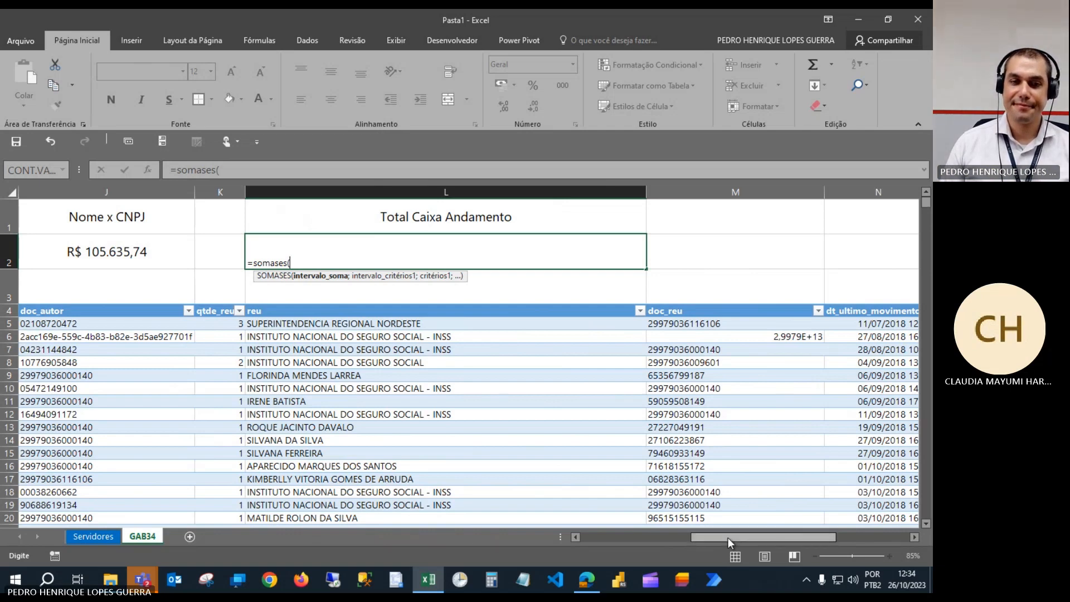
drag(728, 537, 802, 548)
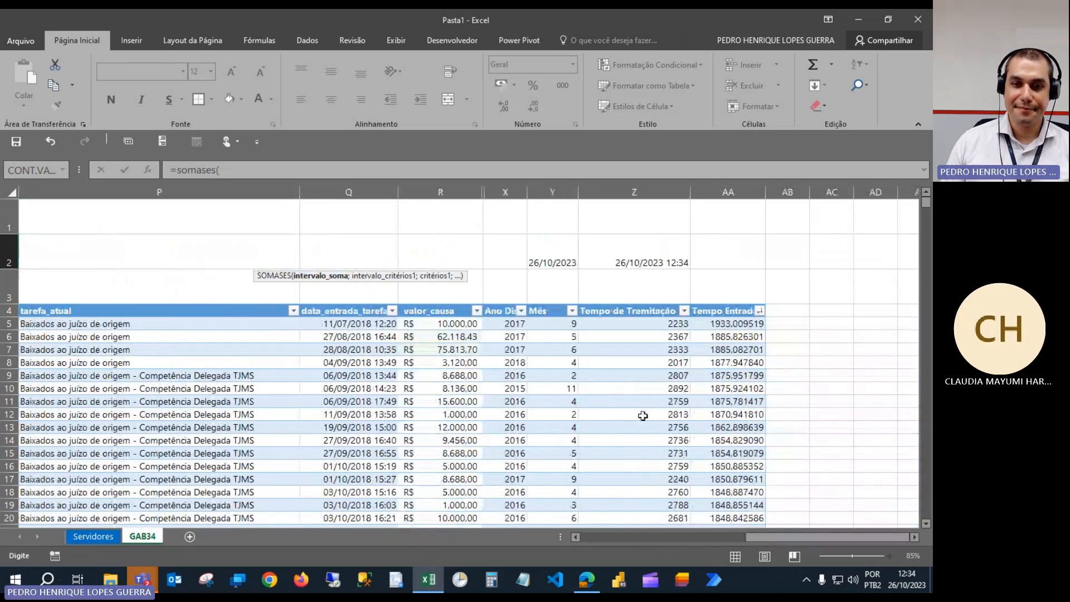
click(456, 329)
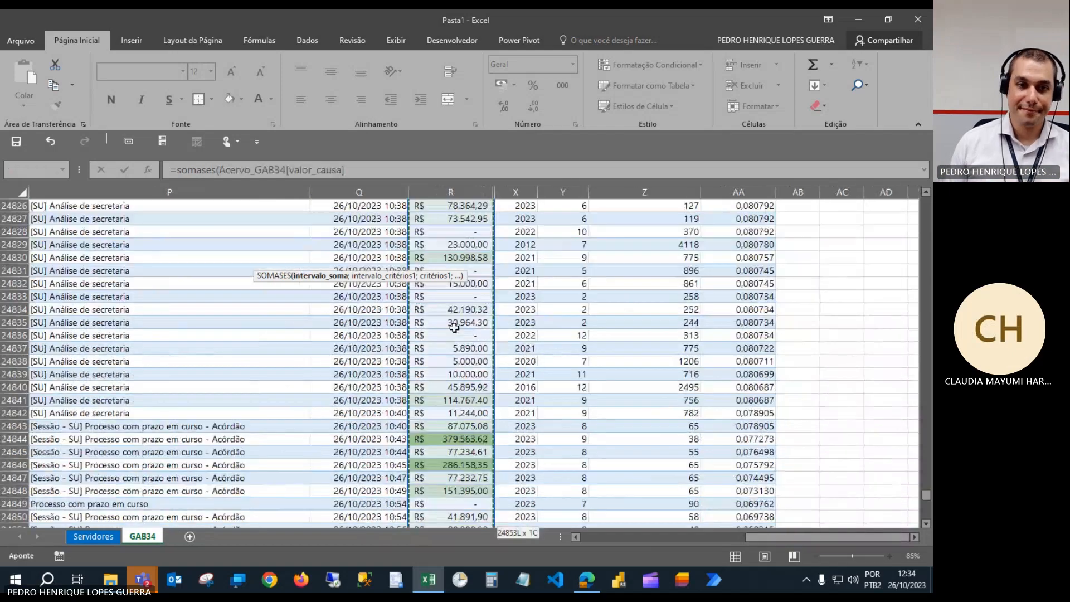
key(ctrl+shift+Down)
text(;)
Add the situacao_atual column as the first criteria range of the L2 formula, with the criterion "Andamento".
scroll(454, 328, up, 6)
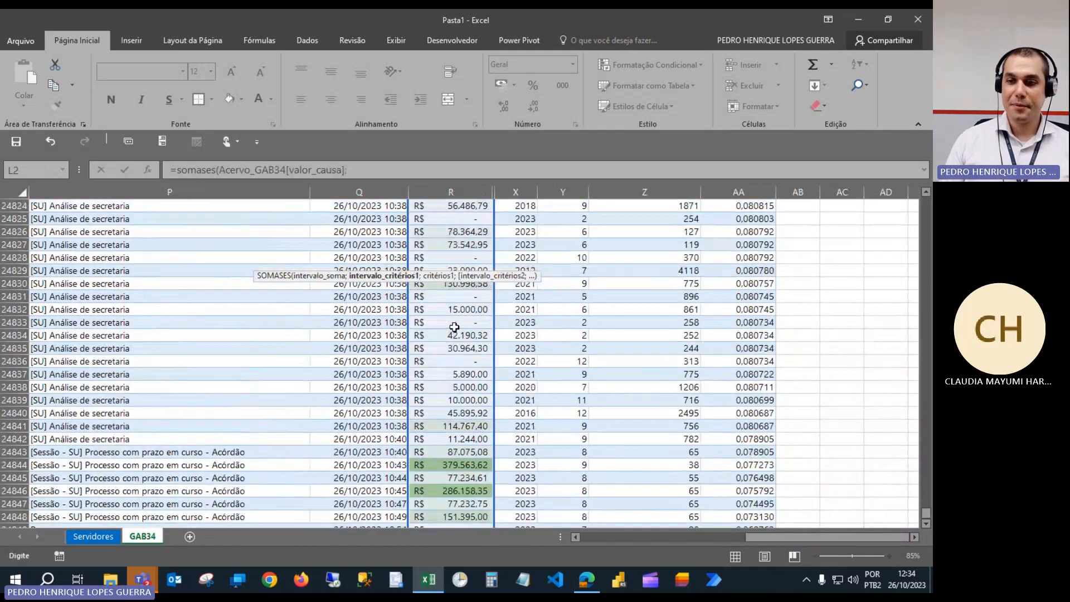
drag(928, 514, 906, 238)
drag(808, 537, 645, 531)
scroll(557, 245, up, 8)
drag(923, 237, 928, 181)
click(479, 313)
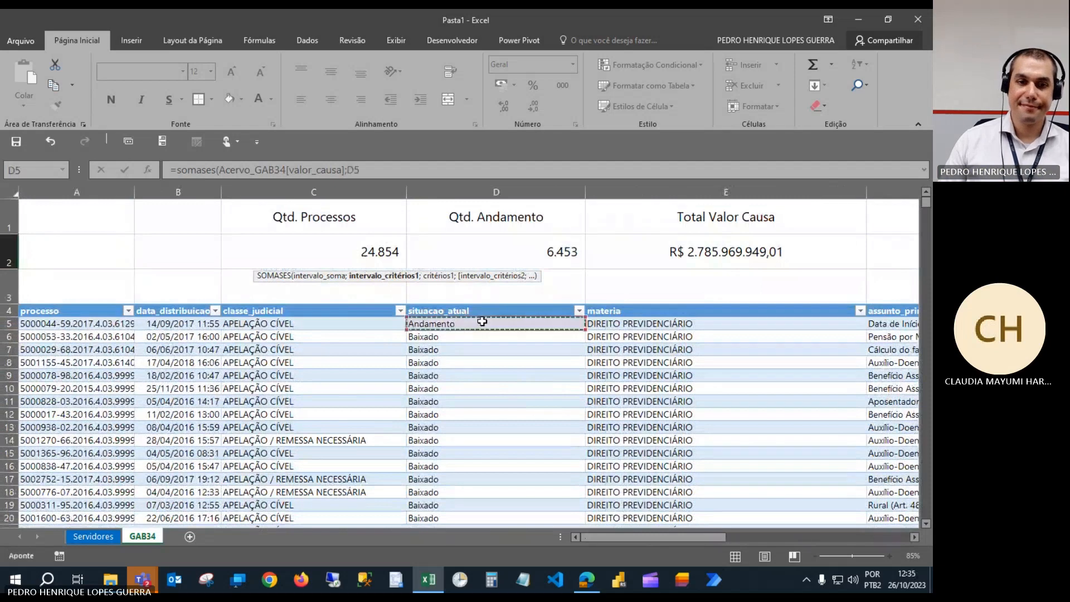
scroll(482, 321, down, 5)
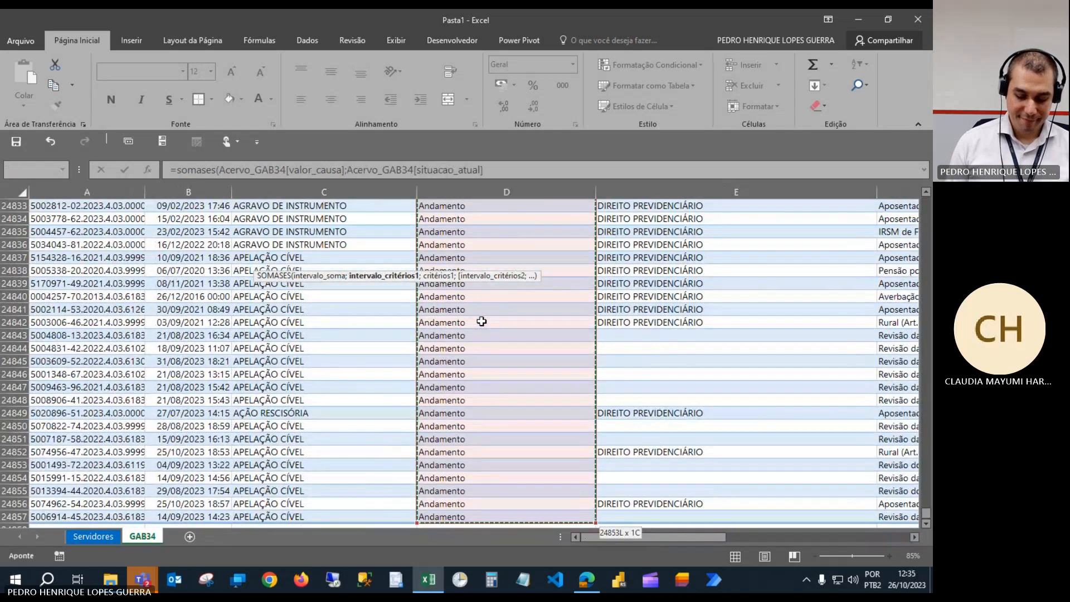
text(;"ANdam)
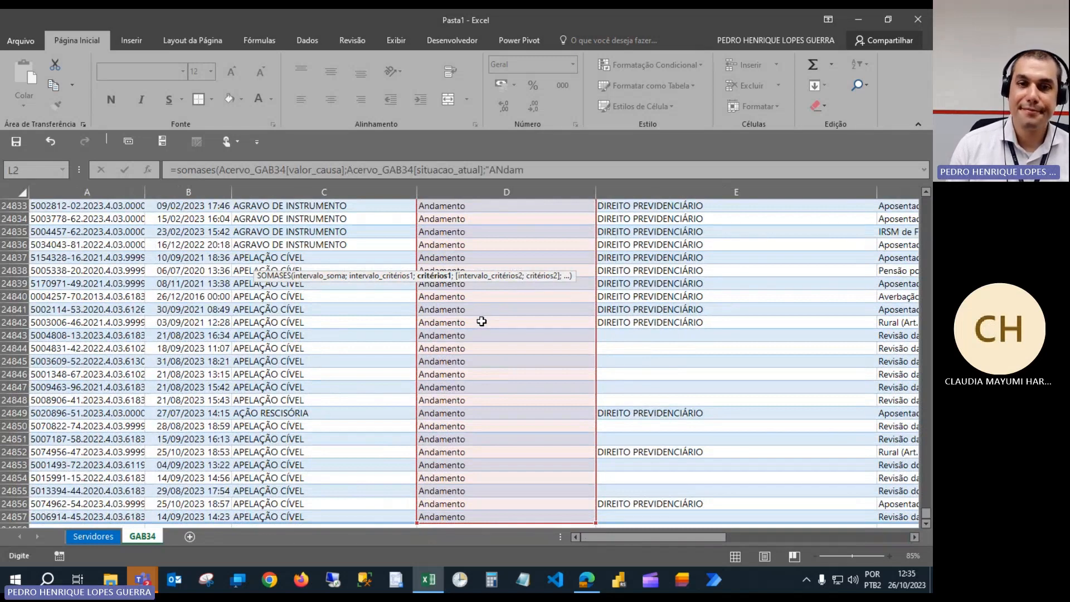
key(BackSpace)
key(BackSpace)
key(BackSpace)
key(BackSpace)
text(al];"Andamento)
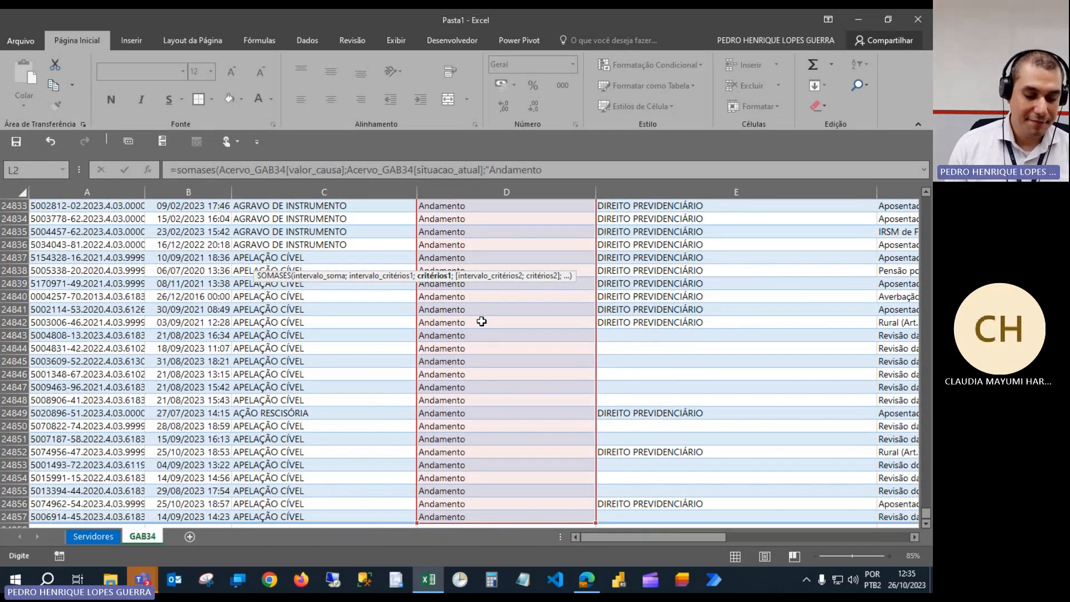
text(";)
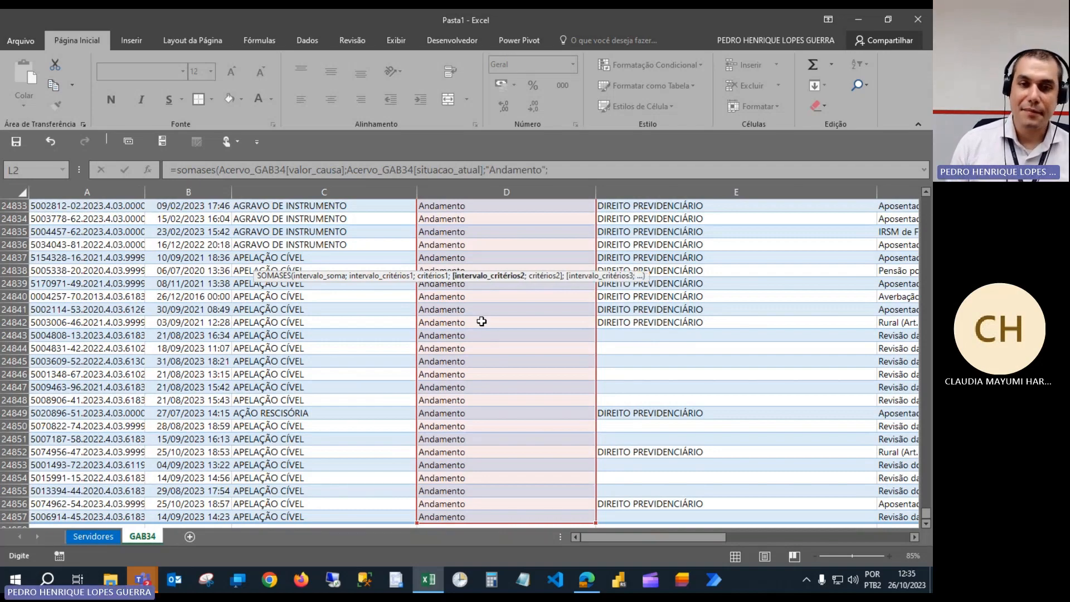
Add the whole doc_reu column as the second criteria range of the SOMASES formula in L2.
scroll(482, 321, up, 20)
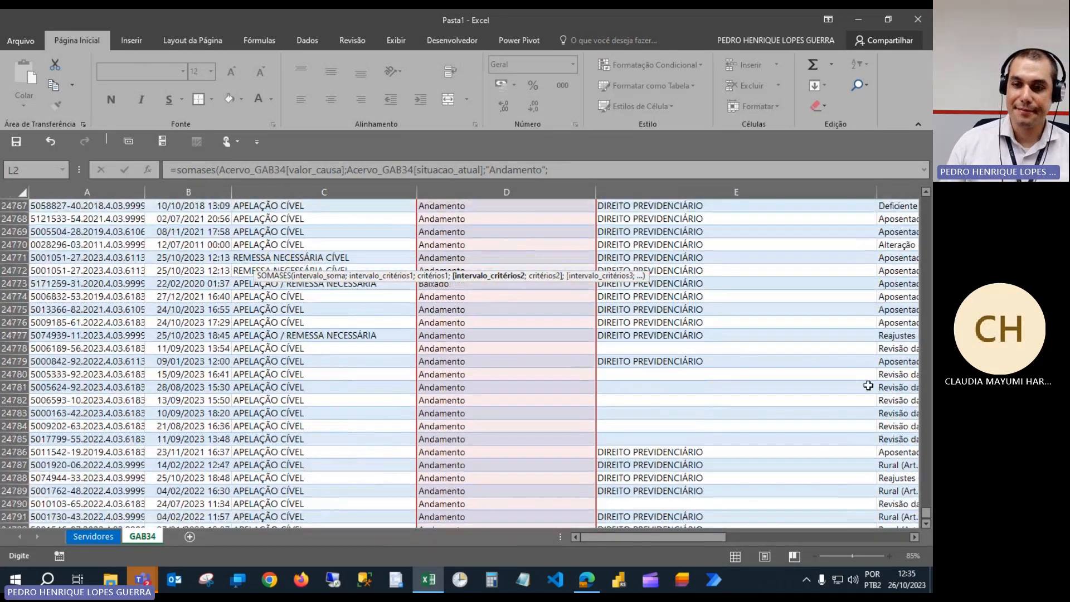
scroll(868, 386, up, 1)
drag(923, 517, 926, 202)
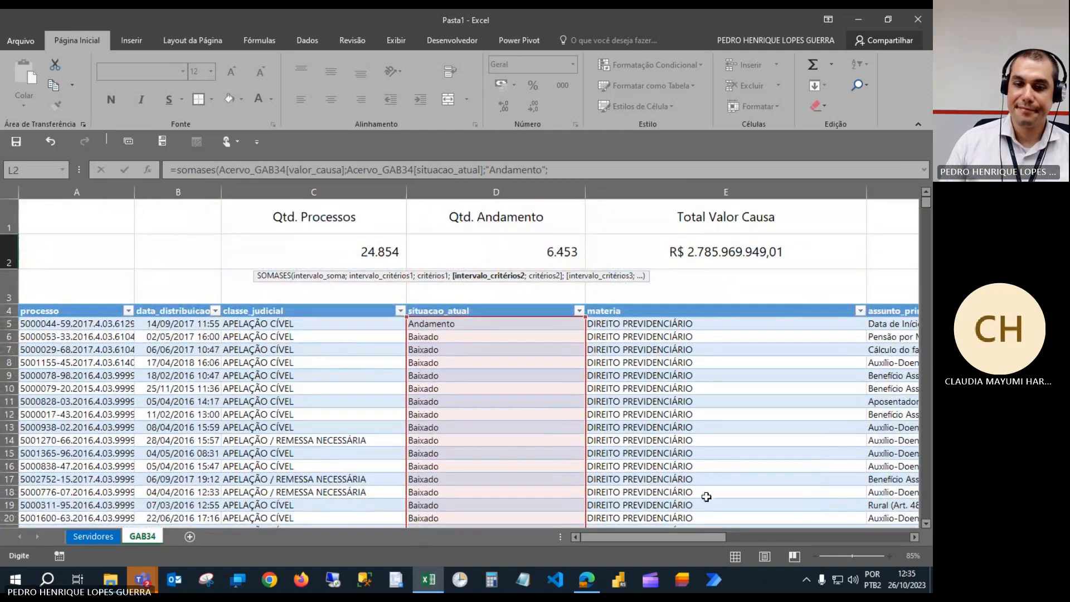
drag(689, 532, 801, 544)
click(586, 321)
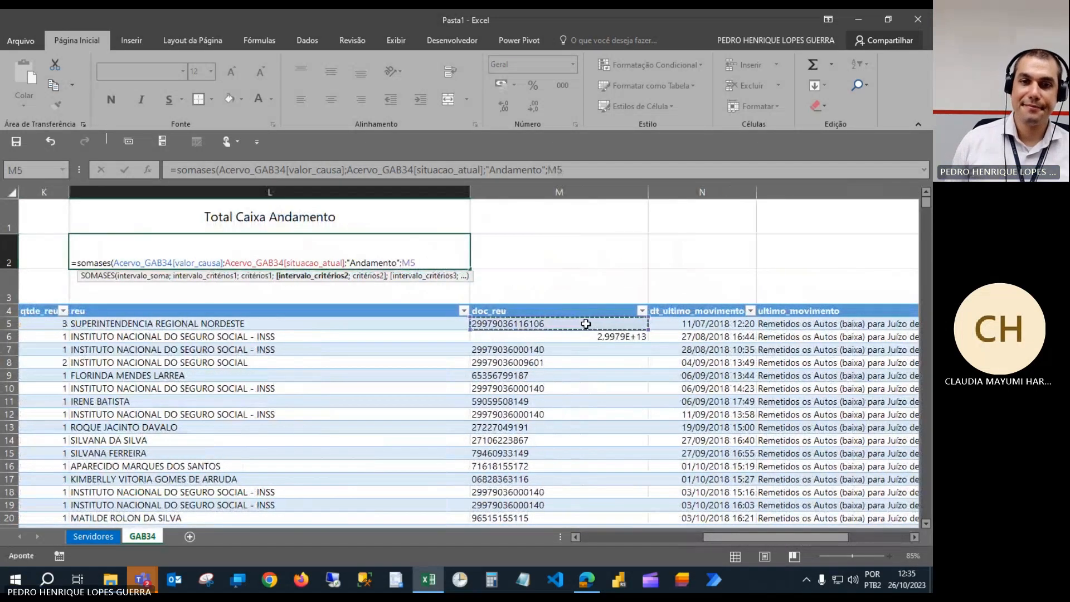
key(ctrl+shift+Down)
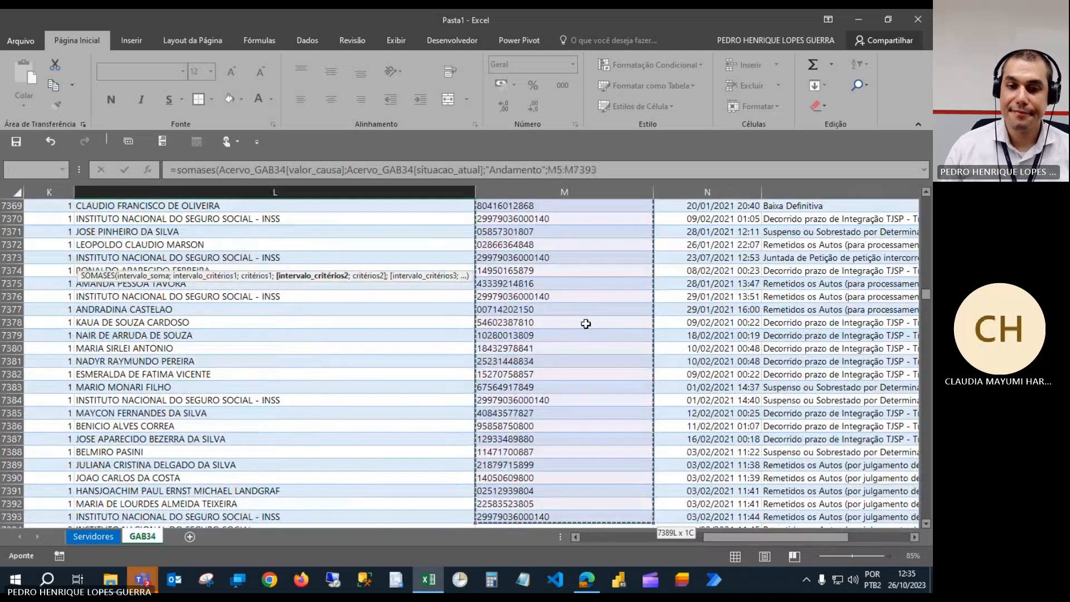
scroll(586, 323, down, 3)
key(shift+Down)
key(shift+Down)
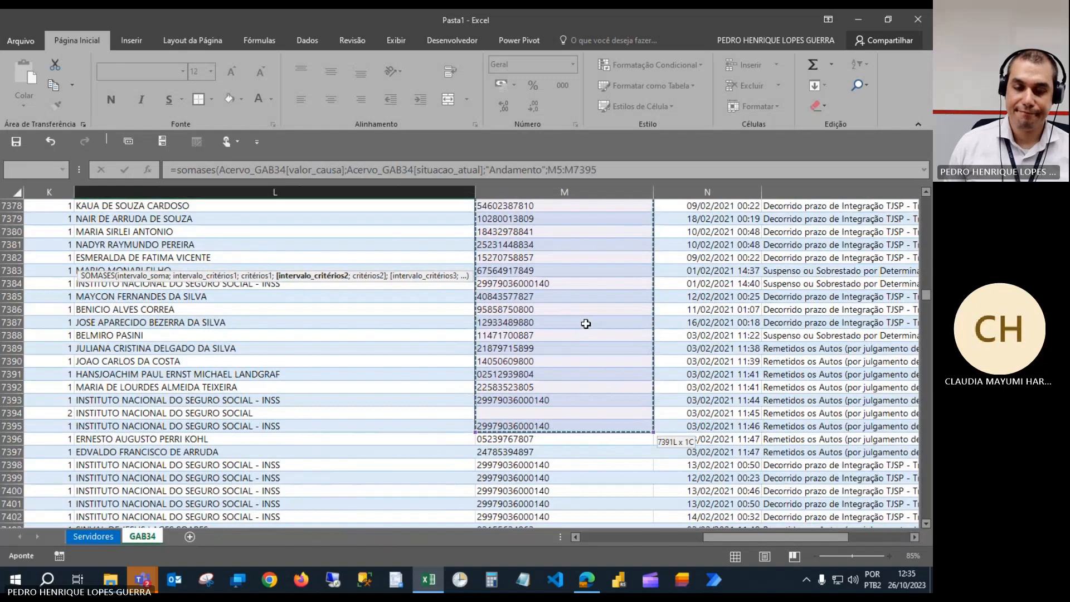
key(ctrl+shift+Down)
key(ctrl+shift+Down)
key(shift+Right)
key(shift+Right)
key(shift+Right)
key(shift+Right)
key(shift+Left)
key(shift+Left)
key(shift+Left)
key(shift+Left)
key(shift+Left)
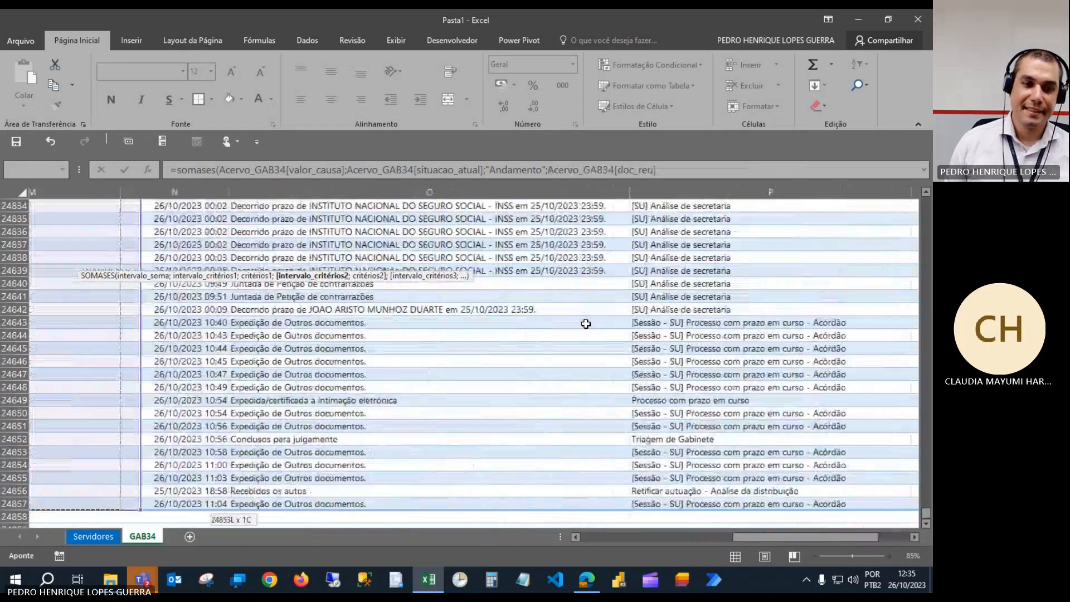
key(shift+Left)
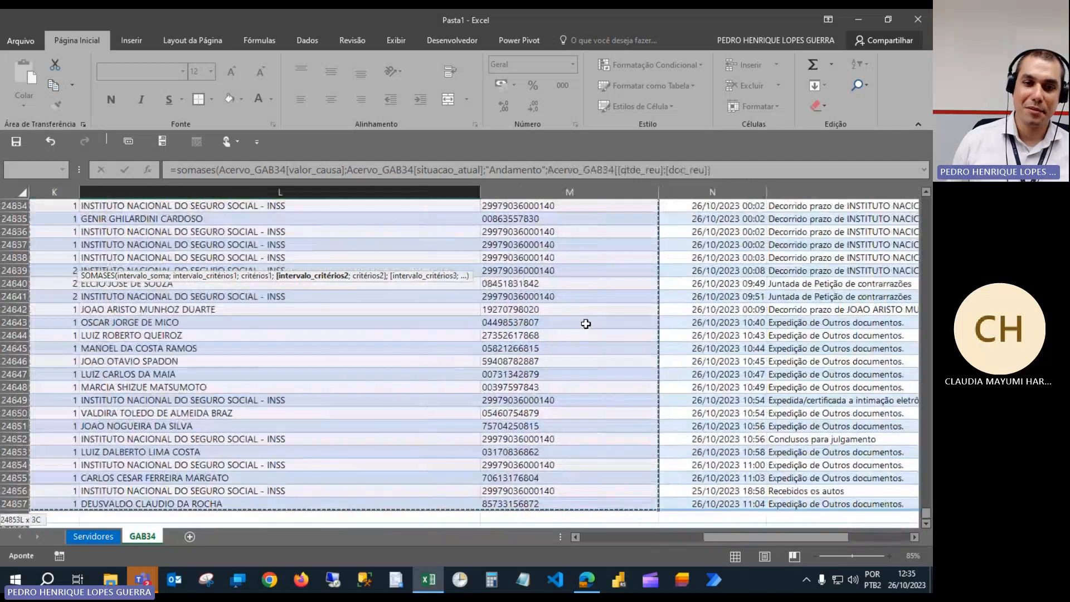
key(shift+Right)
key(shift+Right)
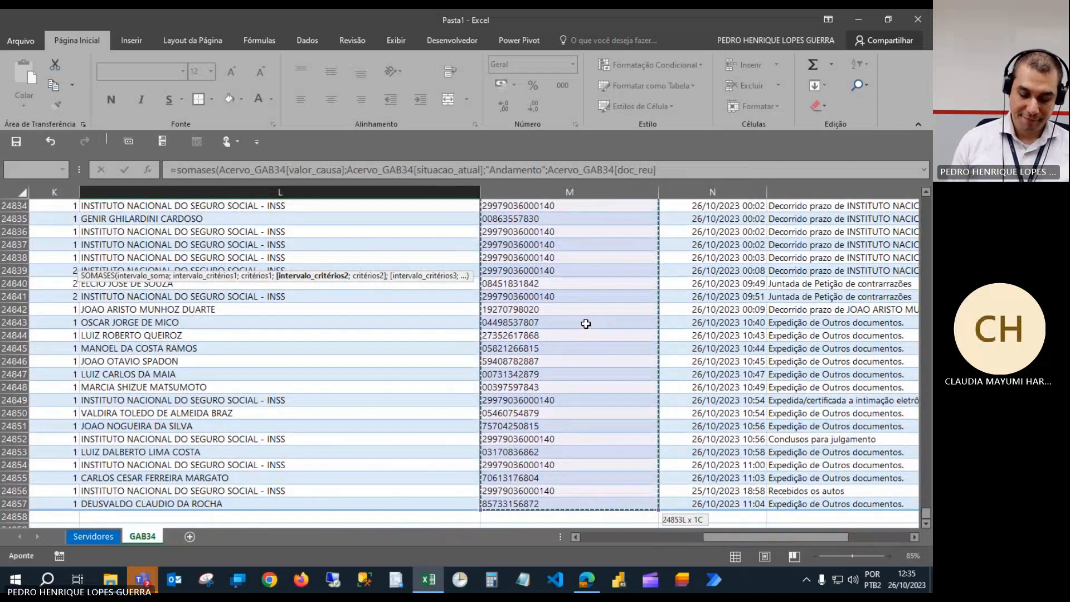
Complete the L2 formula with an empty text criterion "" for doc_reu and enter it.
text(;)
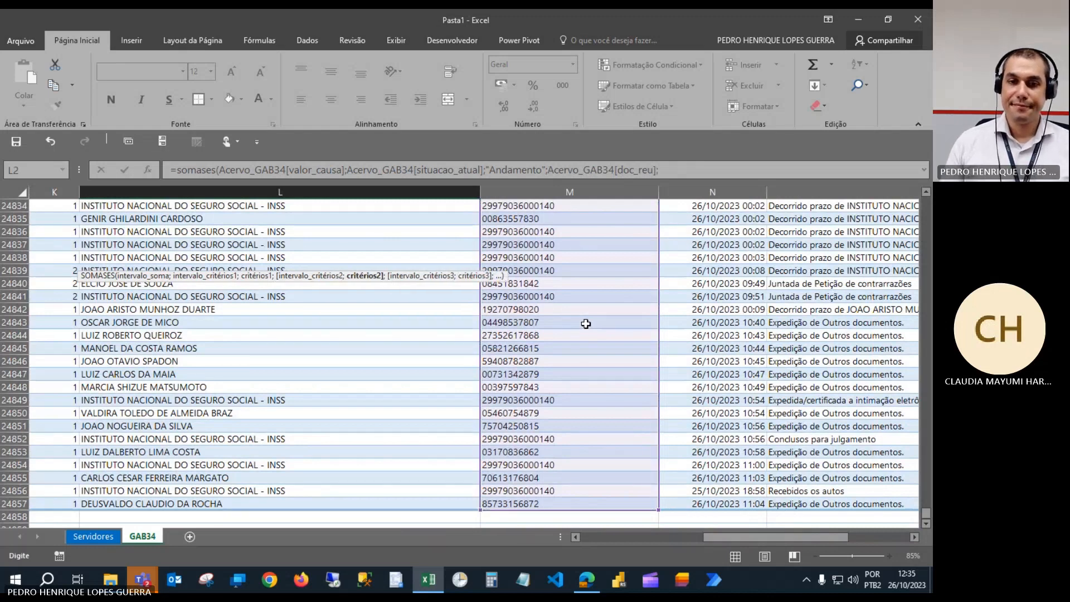
text("")
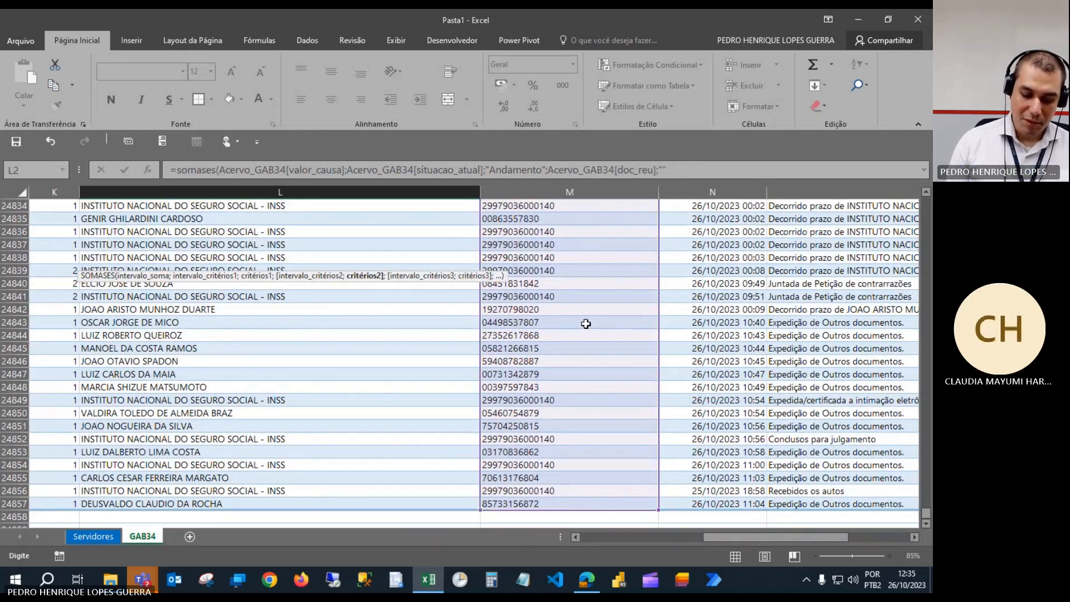
text())
key(Return)
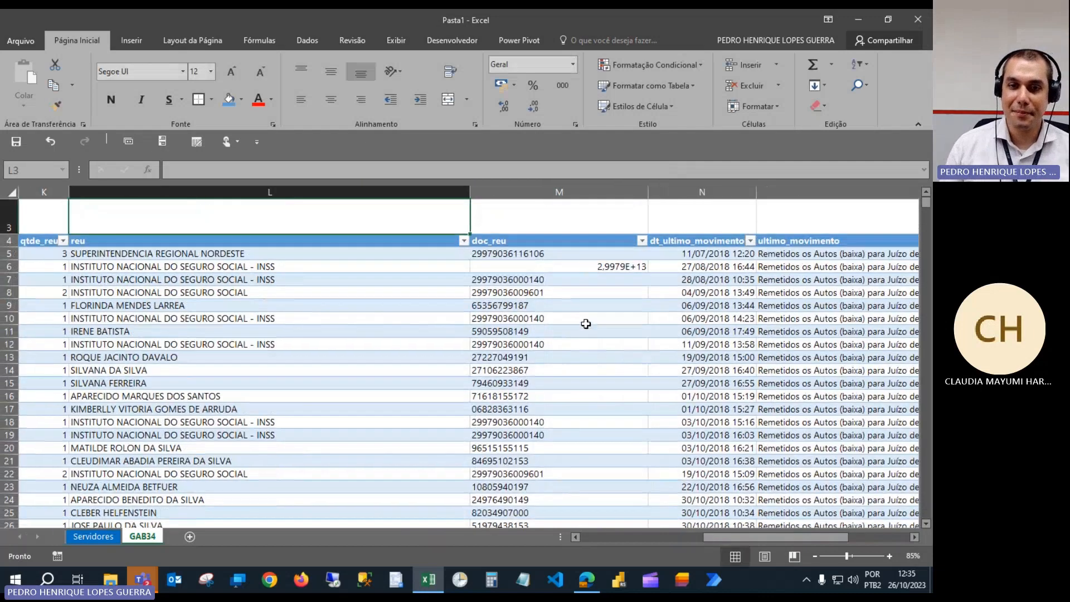
Copy the Caixa CNPJ criterion from the Total Caixa formula in H2, leaving that formula unedited.
click(430, 320)
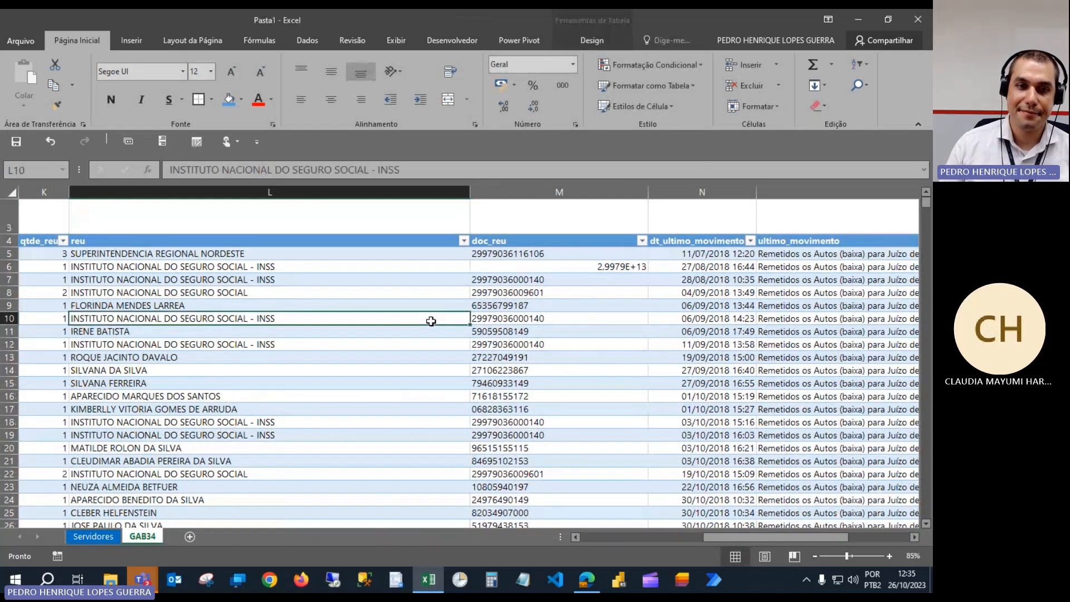
scroll(472, 315, up, 1)
click(395, 270)
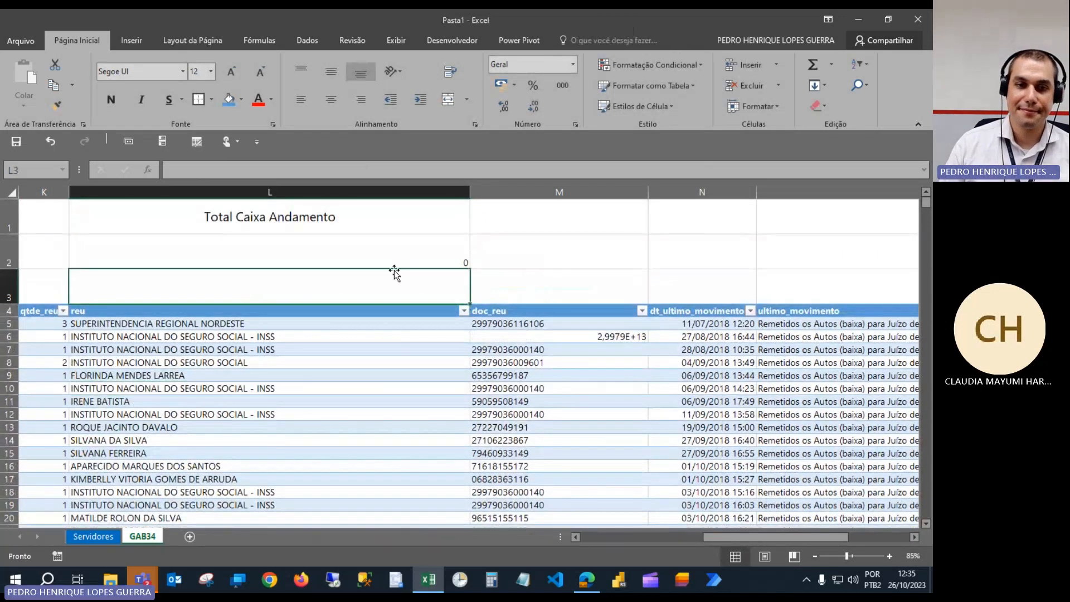
click(370, 229)
key(Down)
key(Left)
key(Left)
key(Left)
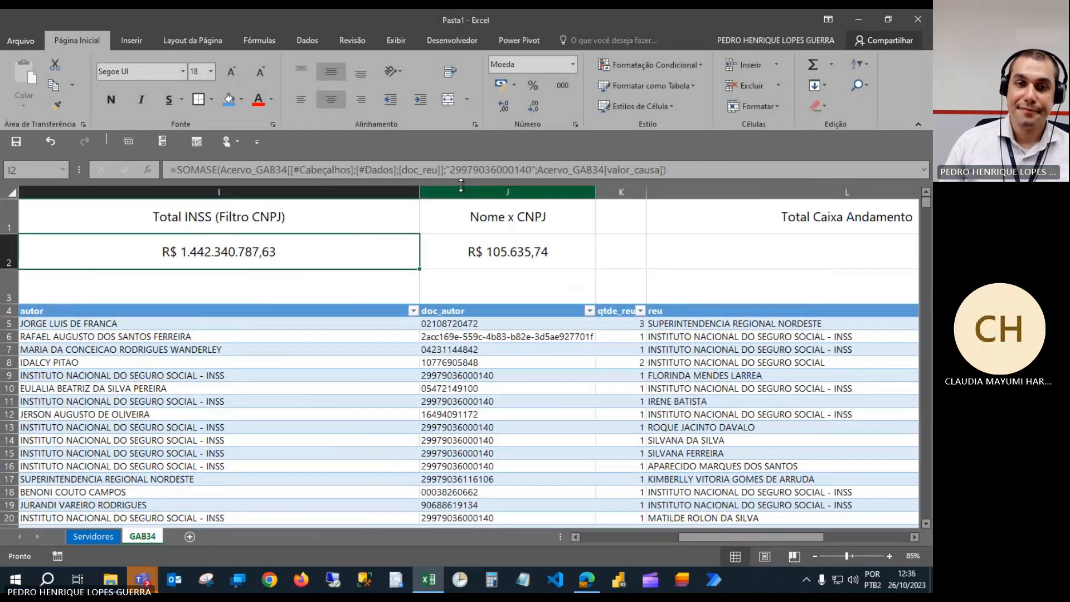
key(Left)
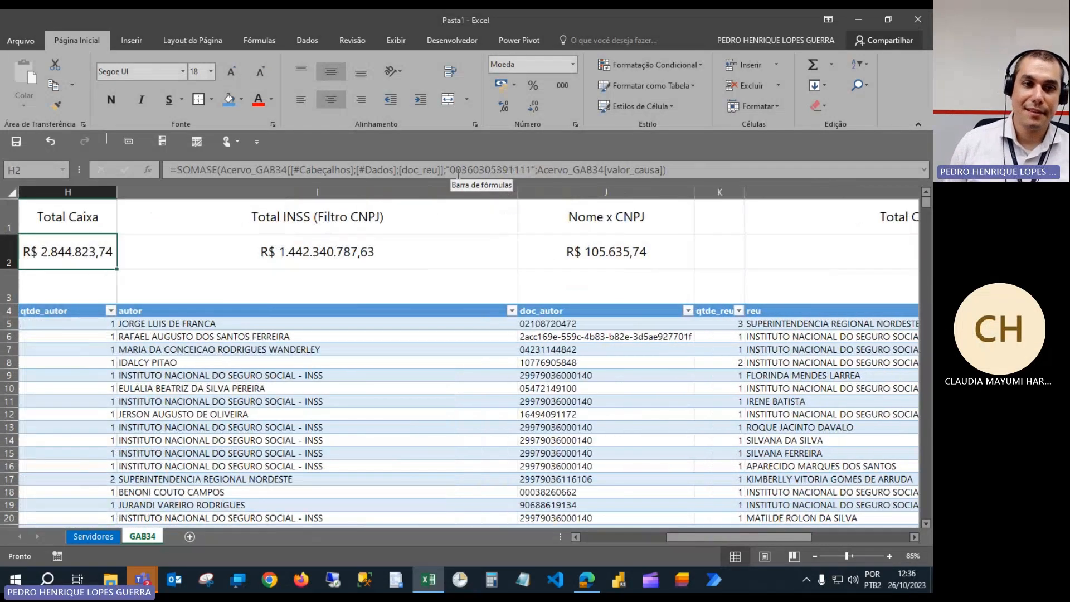
click(453, 170)
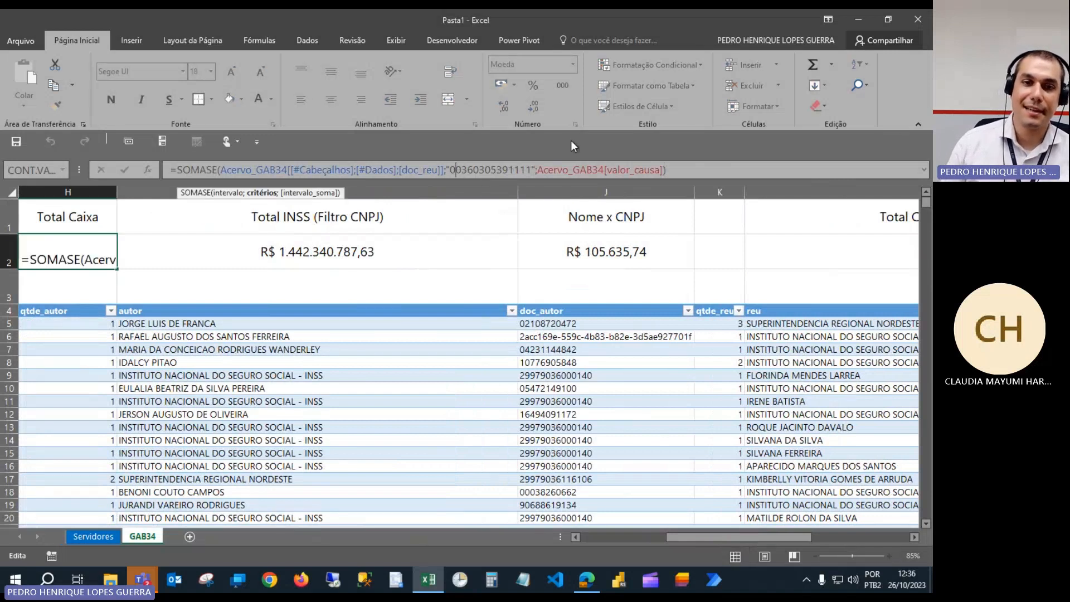
key(shift+Right)
key(shift+Right)
key(shift+Right)
key(shift+Right)
key(shift+Right)
key(shift+Right)
key(shift+Right)
key(shift+Right)
key(shift+Right)
key(shift+Right)
key(shift+Right)
key(shift+Right)
key(shift+Right)
key(shift+Right)
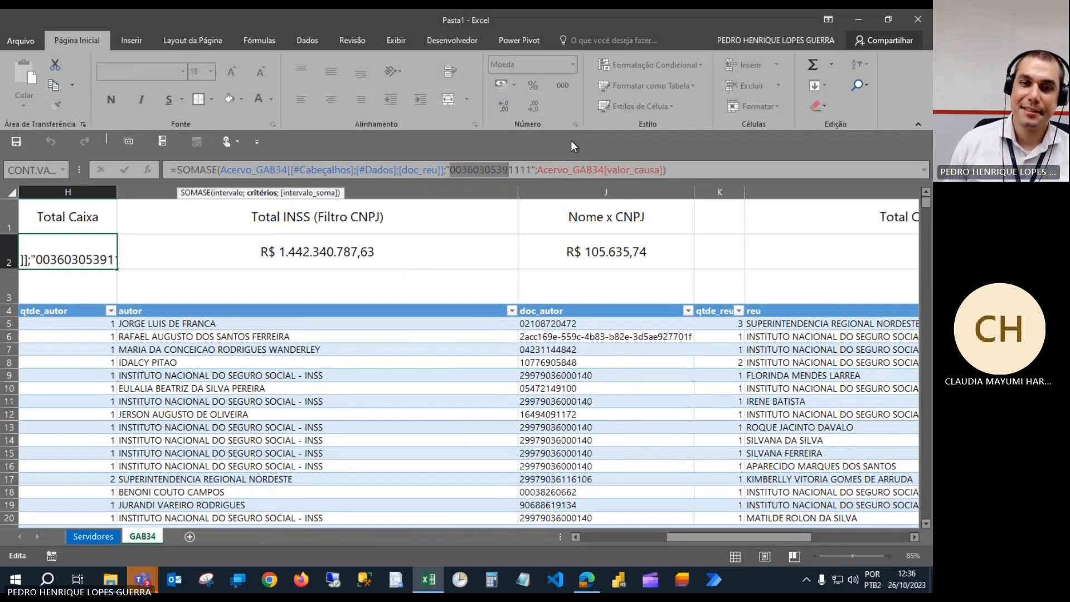
key(ctrl+c)
key(Escape)
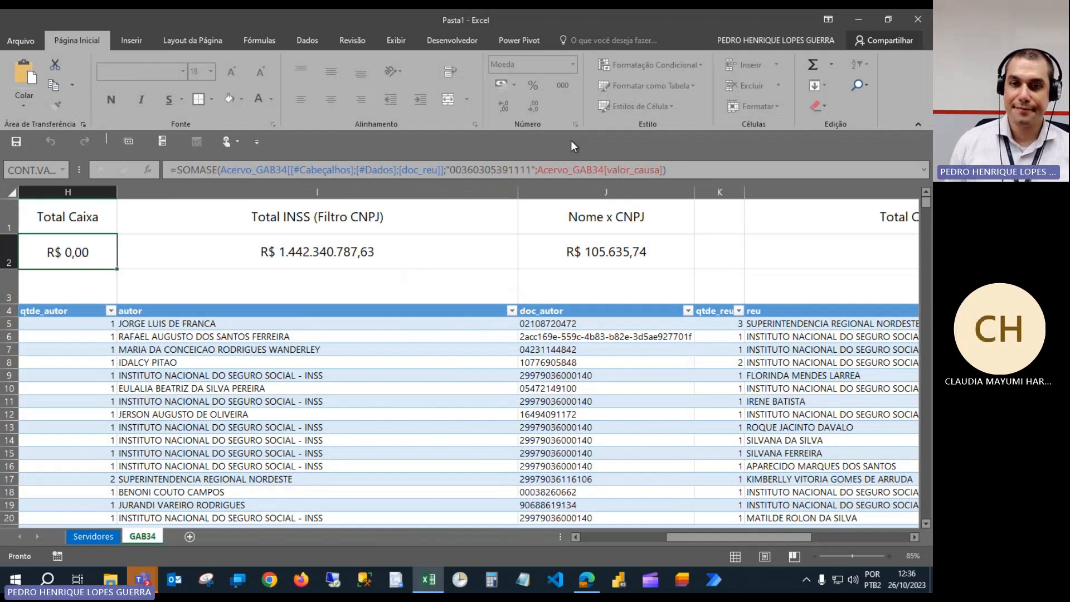
Paste the copied Caixa CNPJ between the empty quotes of the doc_reu criterion in the L2 formula and enter it.
key(Right)
key(Right)
key(Right)
key(Right)
key(Right)
key(Left)
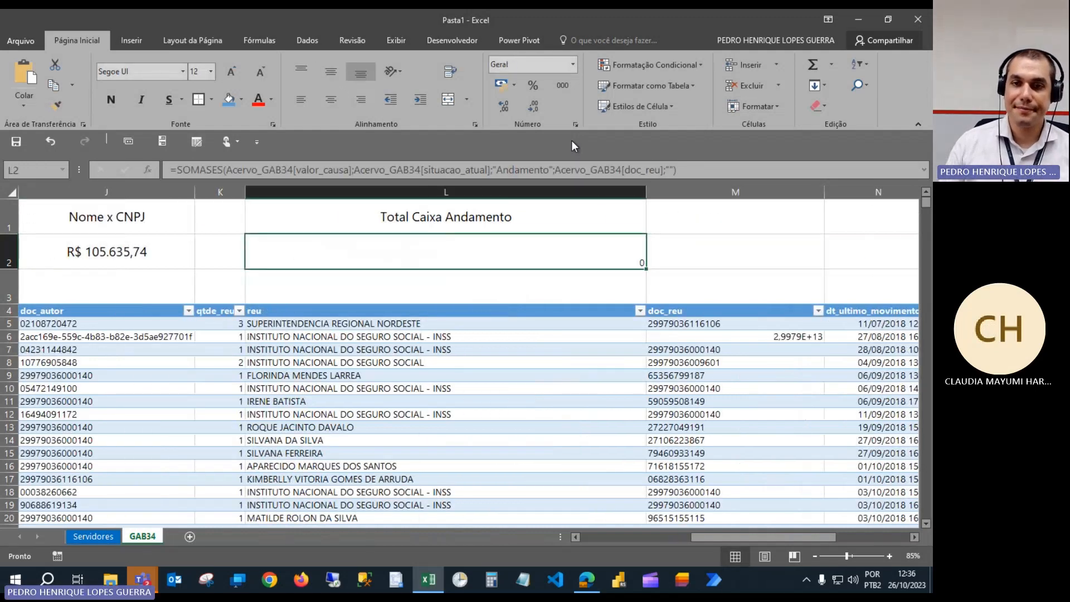
click(670, 170)
key(ctrl+v)
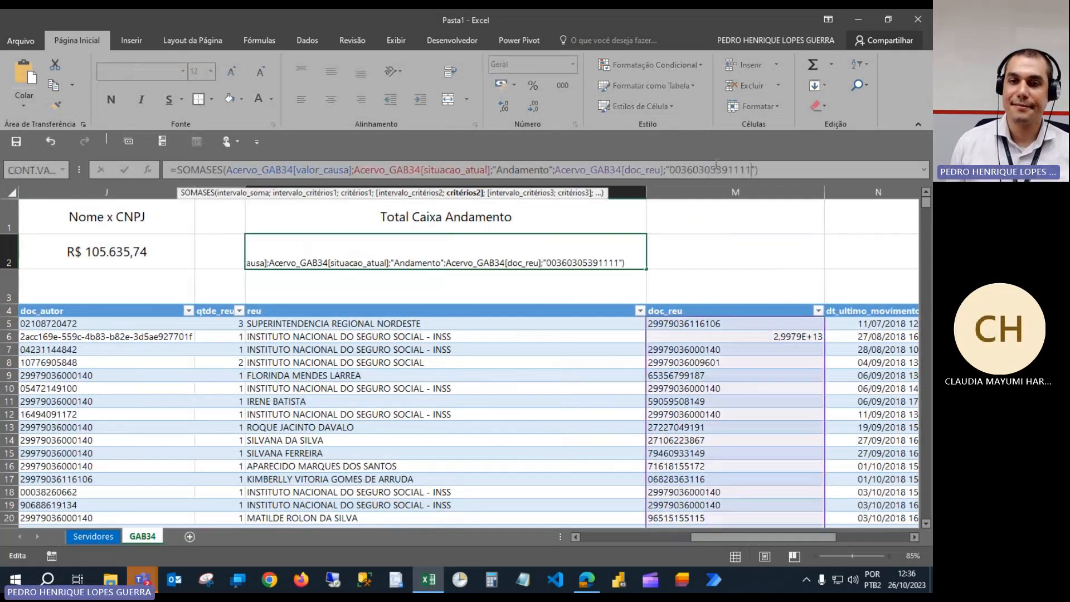
key(Return)
key(Up)
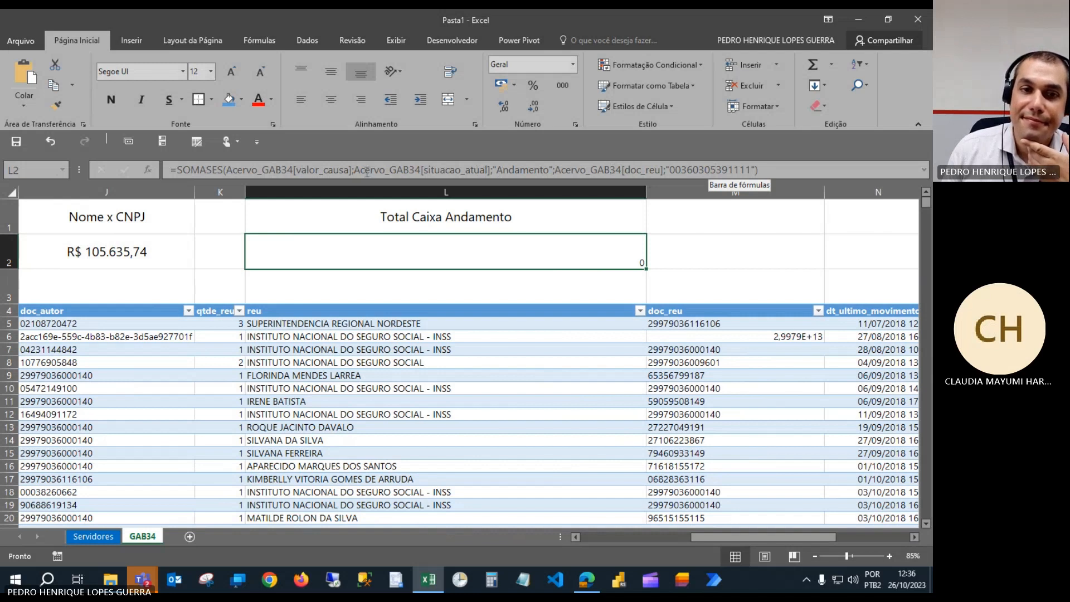
Examine the criteria ranges and criteria of the SOMASES formula in L2, leaving it unedited.
click(387, 170)
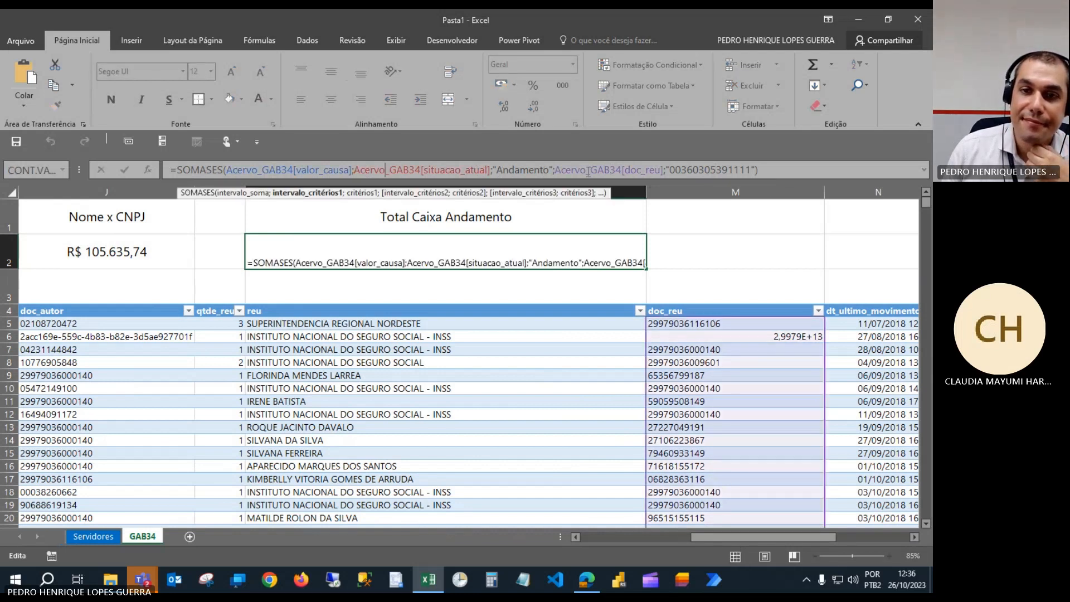
click(529, 170)
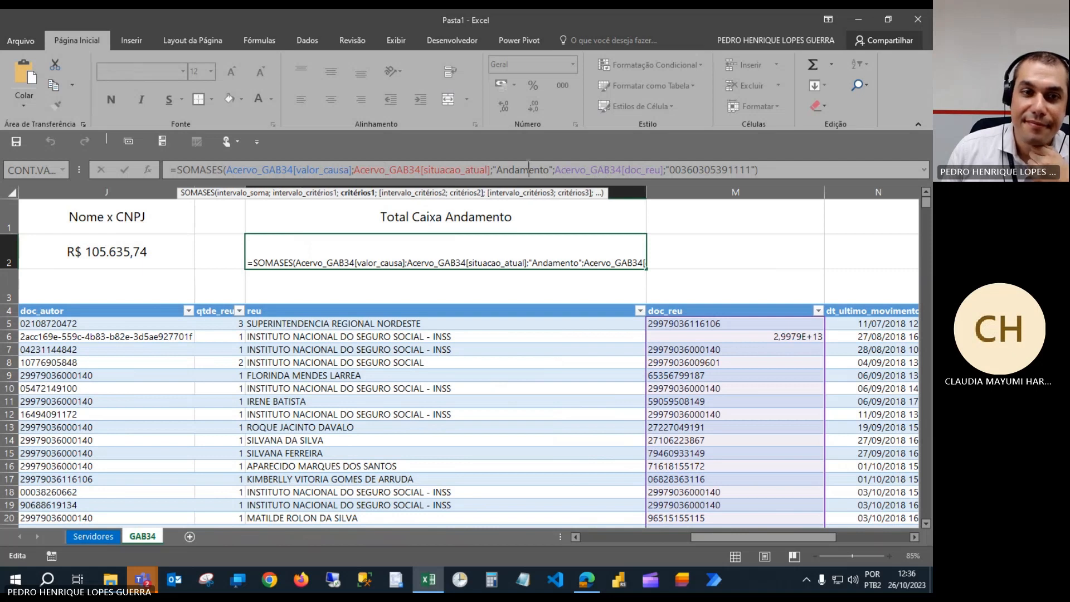
click(706, 170)
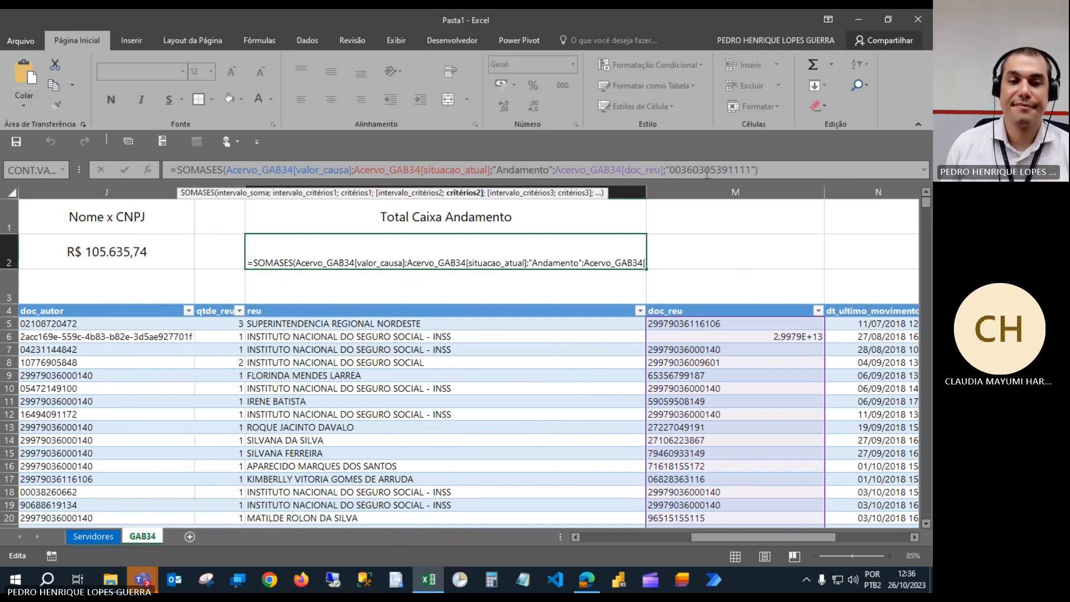
key(Escape)
Inspect the formulas behind the Total Caixa, Total INSS (Filtro CNPJ) and Total INSS e Caixa - Andamento totals in row 2.
key(Left)
key(Left)
key(Left)
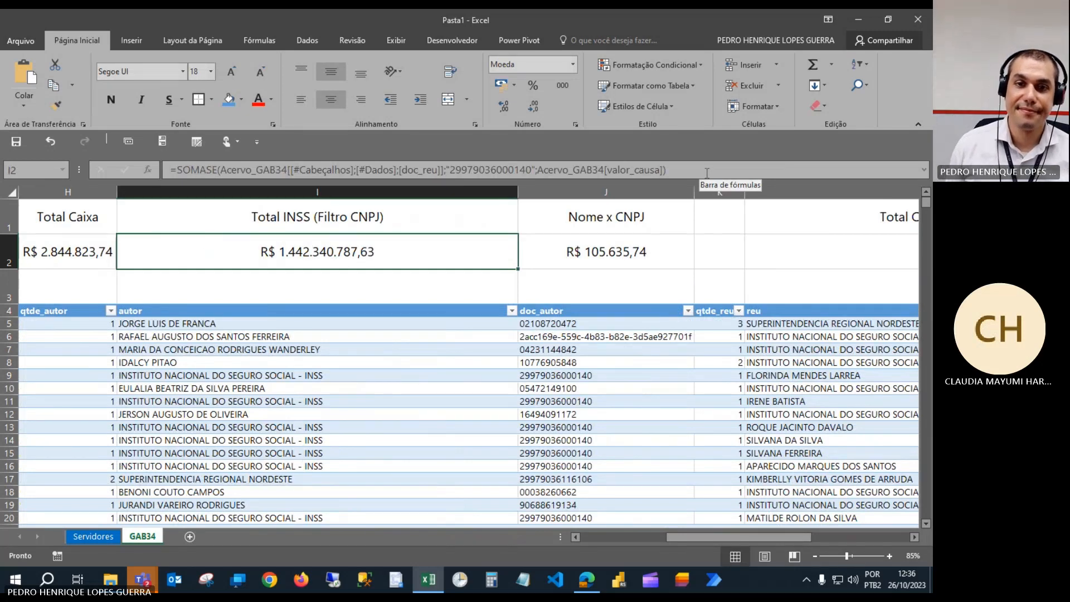
key(Right)
key(Left)
key(Left)
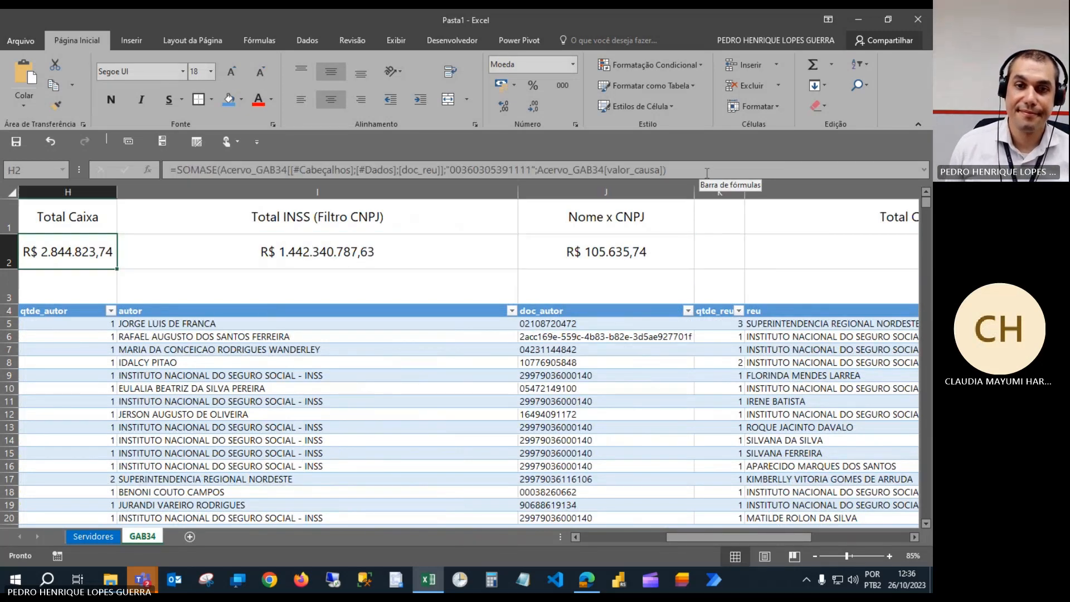
key(Left)
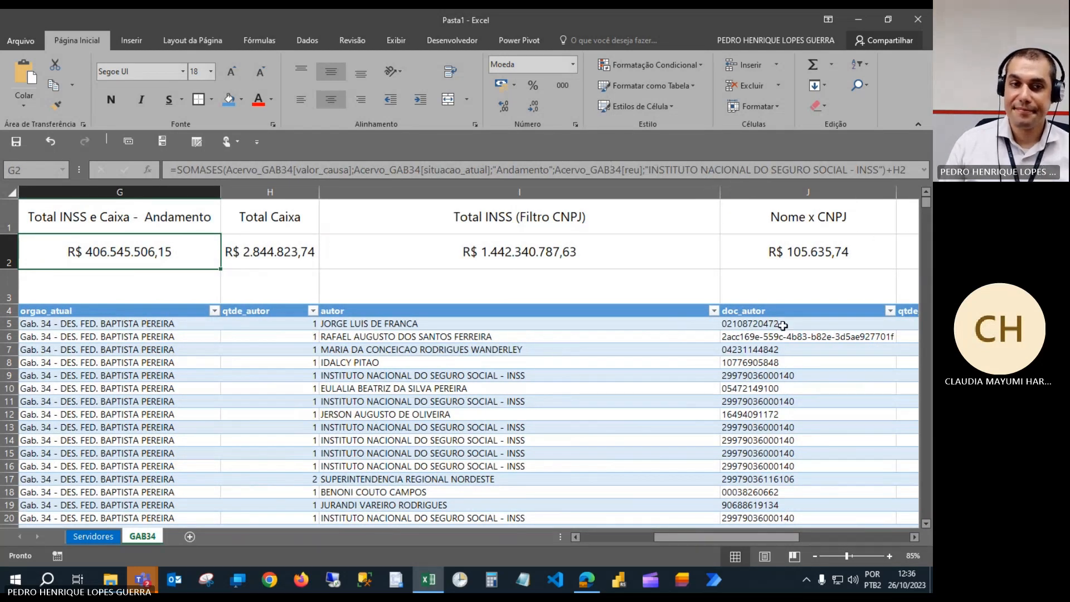
key(Right)
key(Right)
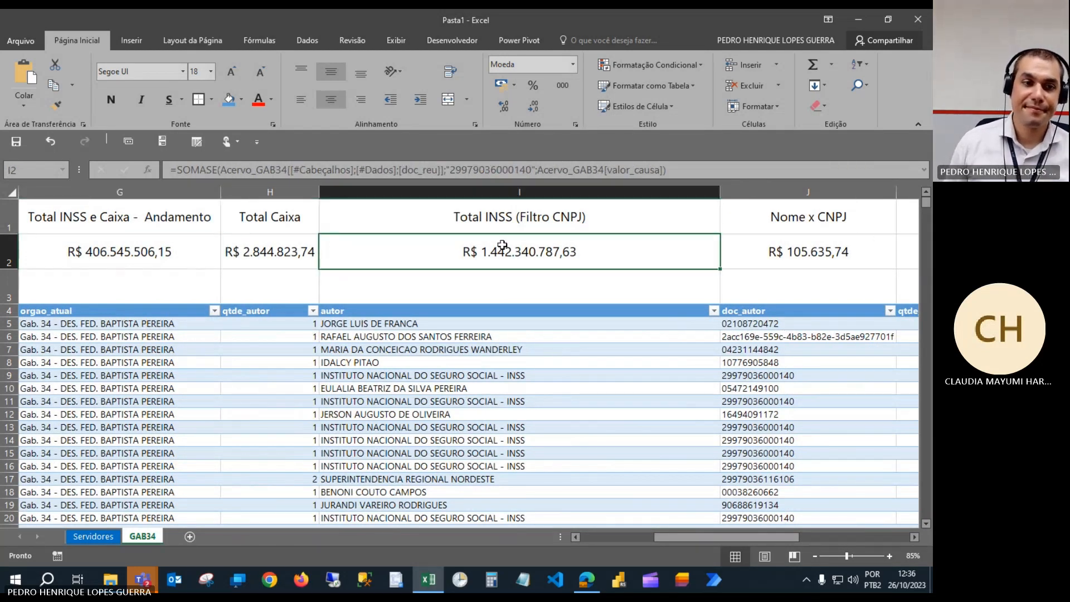
key(Left)
key(Left)
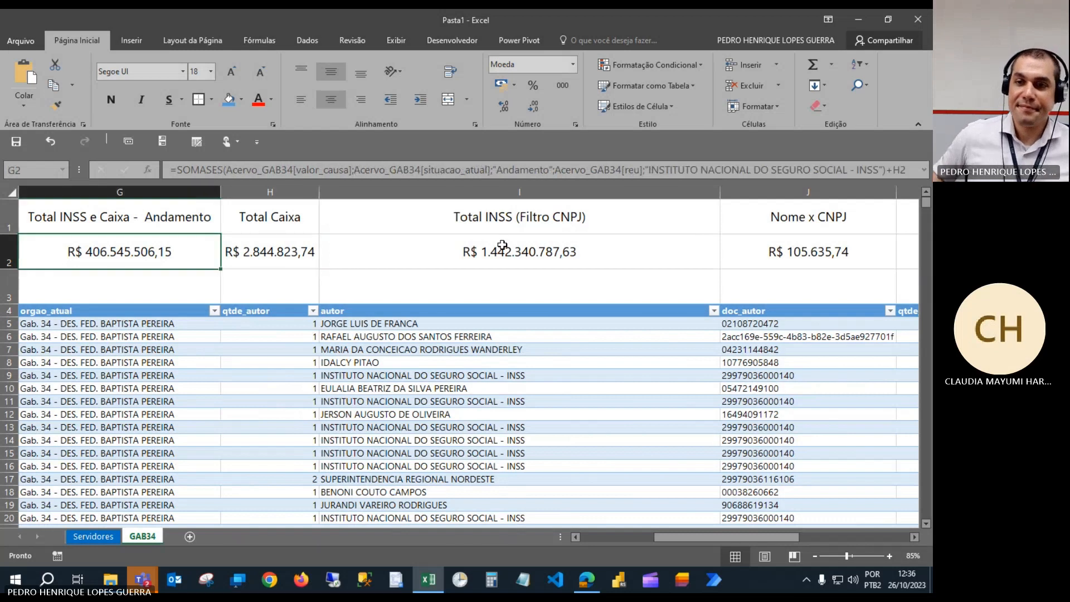
Remove the +H2 addition from the end of the SOMASES formula in G2 and enter it.
click(915, 170)
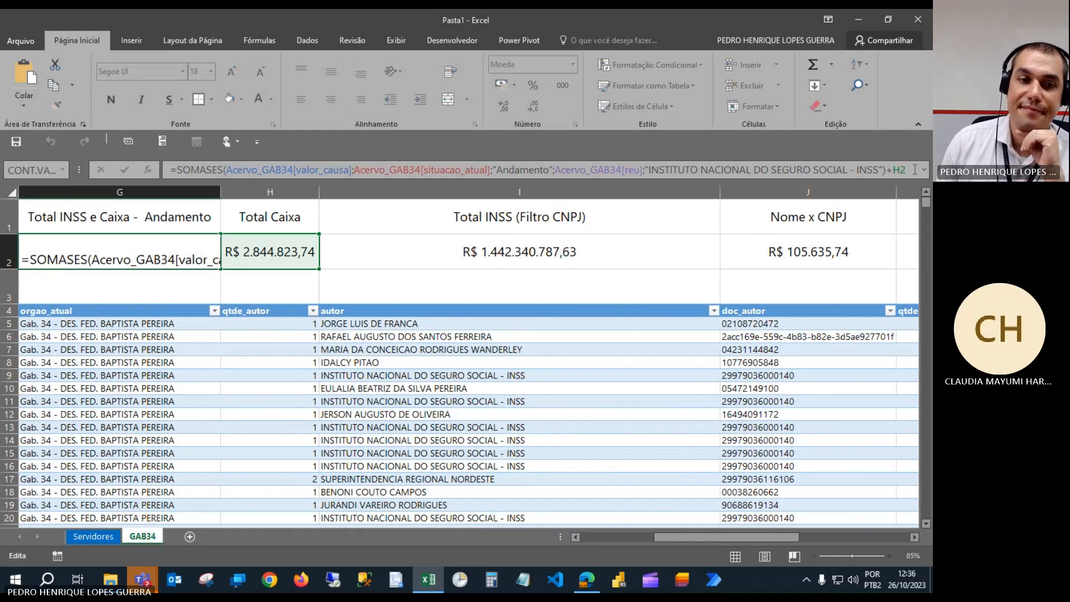
key(BackSpace)
key(BackSpace)
key(BackSpace)
key(ctrl+Return)
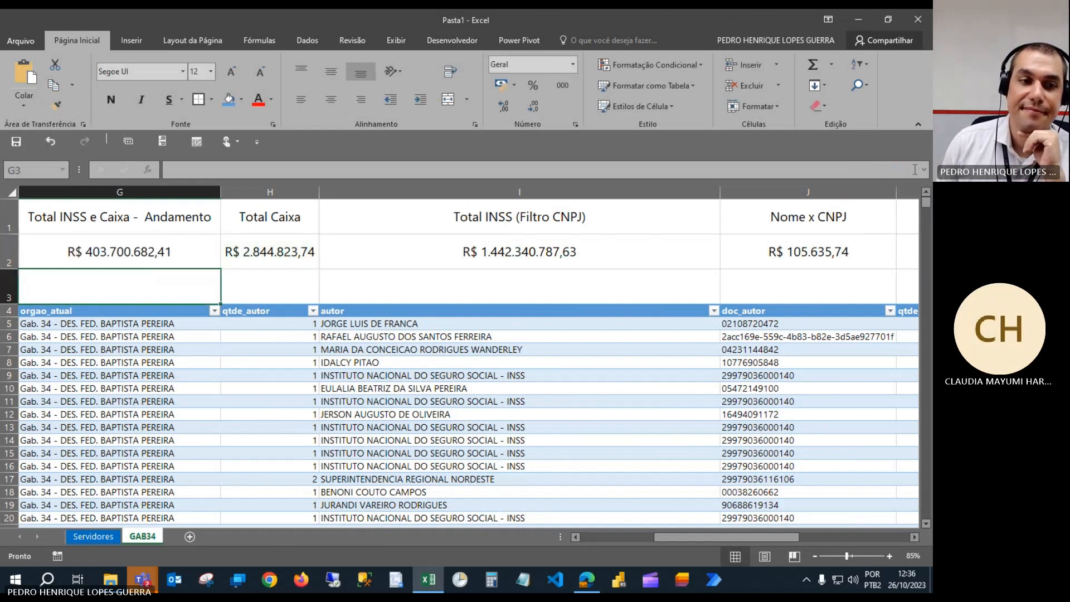
Go back to the L2 formula and review its second criteria range and sum range.
key(Right)
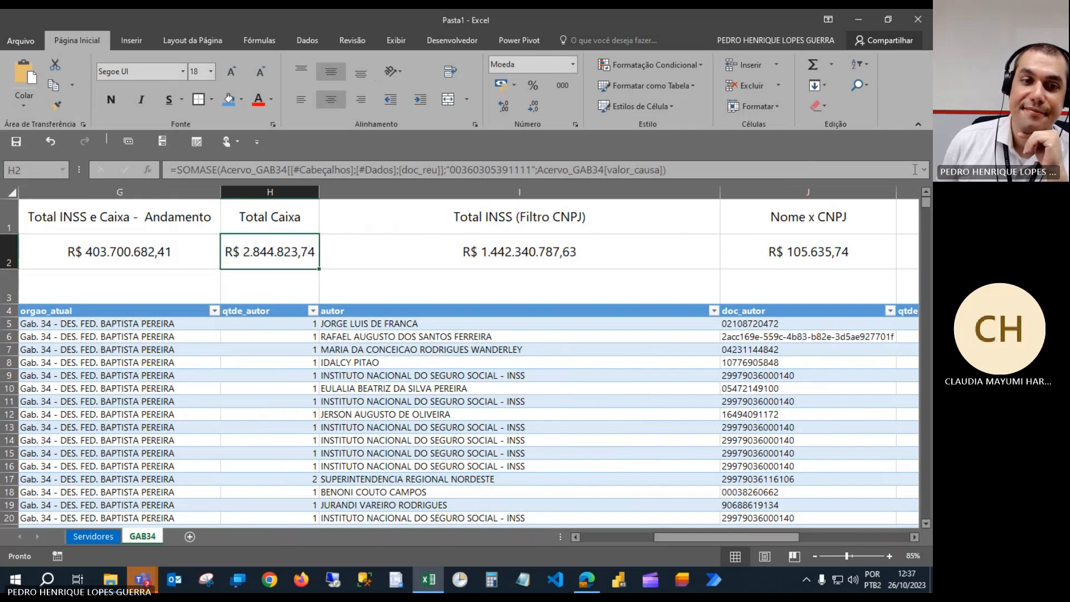
key(Right)
key(Right)
key(Right)
key(Right)
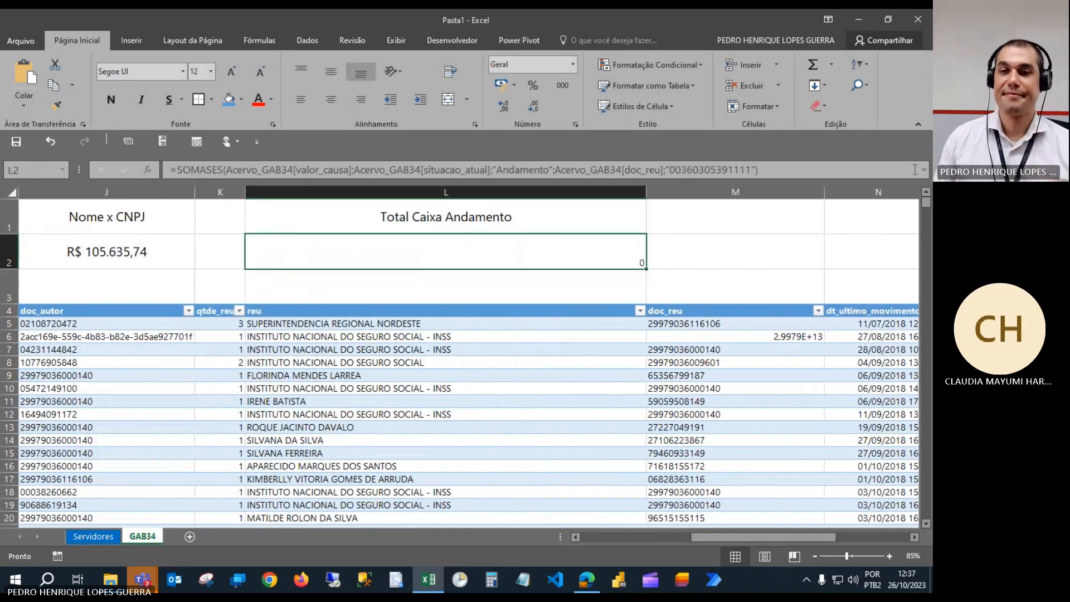
click(587, 170)
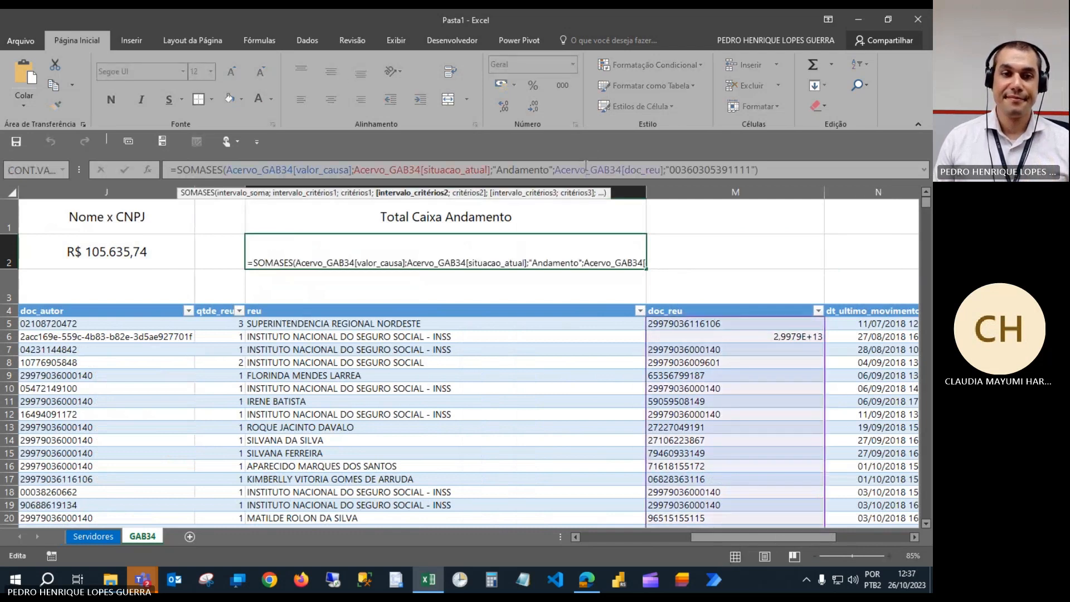
click(298, 169)
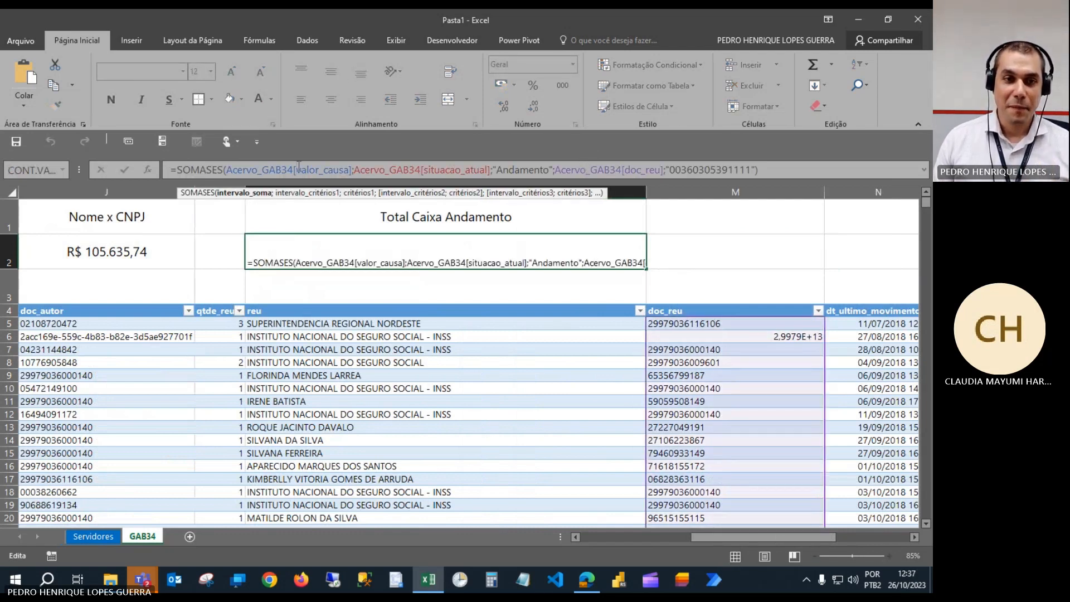
In the function arguments of L2's SOMASES, change Intervalo_critérios2 to Acervo_GAB34[reu].
click(142, 169)
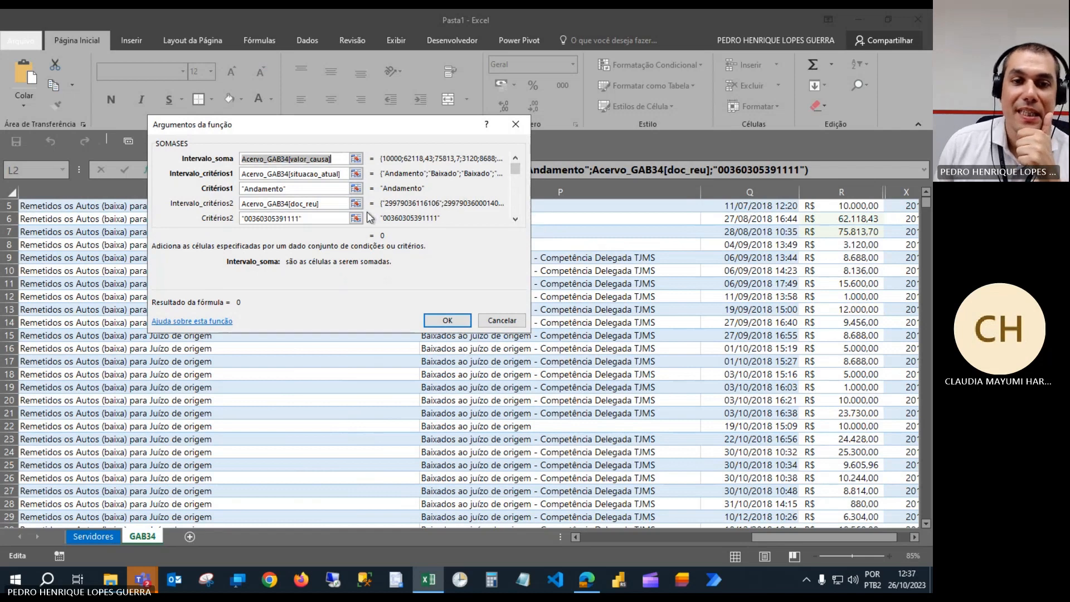
click(328, 219)
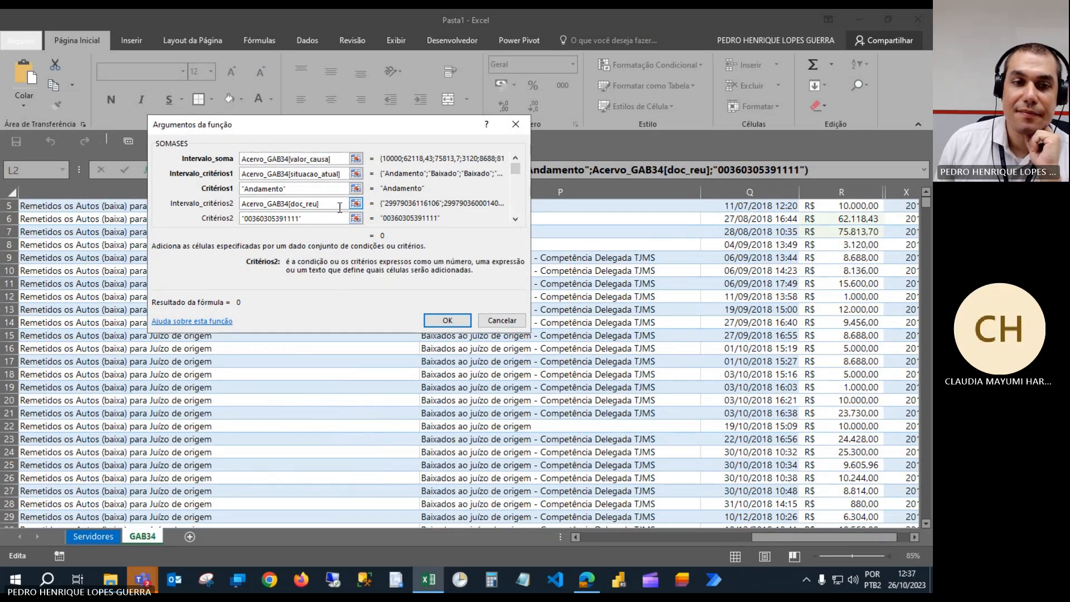
click(339, 205)
key(BackSpace)
key(BackSpace)
key(BackSpace)
key(BackSpace)
key(BackSpace)
key(BackSpace)
key(BackSpace)
key(BackSpace)
text(no)
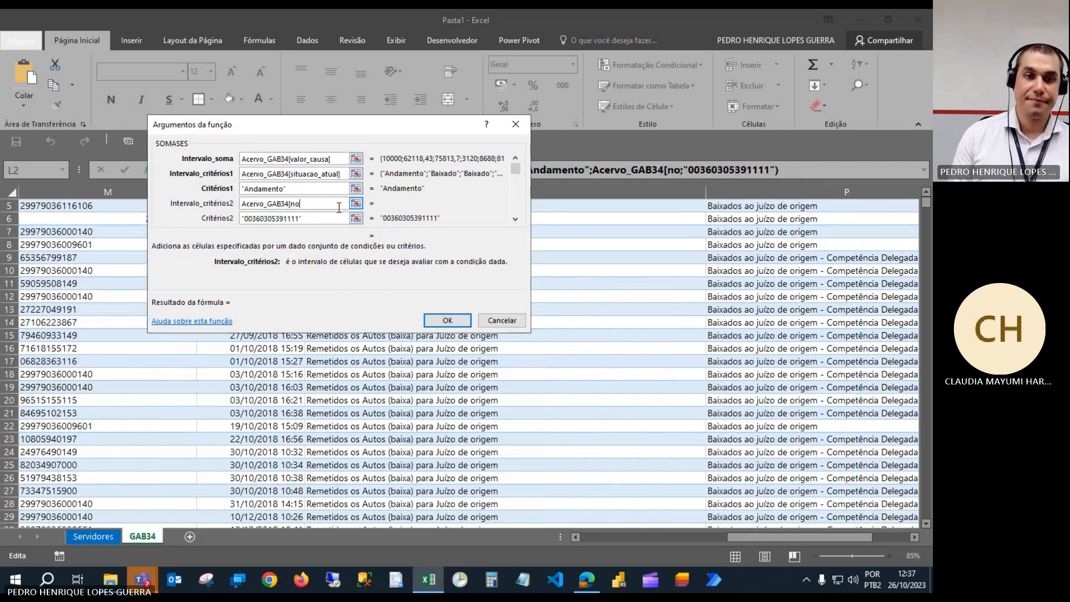
key(BackSpace)
key(BackSpace)
text(reu)
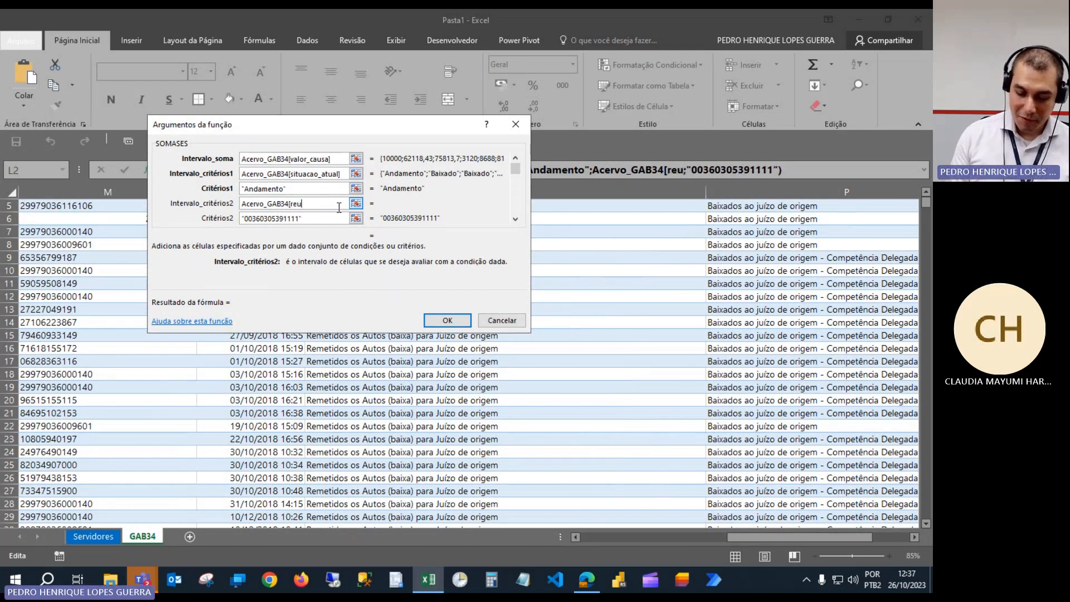
text(])
Replace Critérios2 of L2's SOMASES with "CAIXA ECONÔMICA FEDERAL" and confirm the function arguments.
click(304, 220)
key(shift+Home)
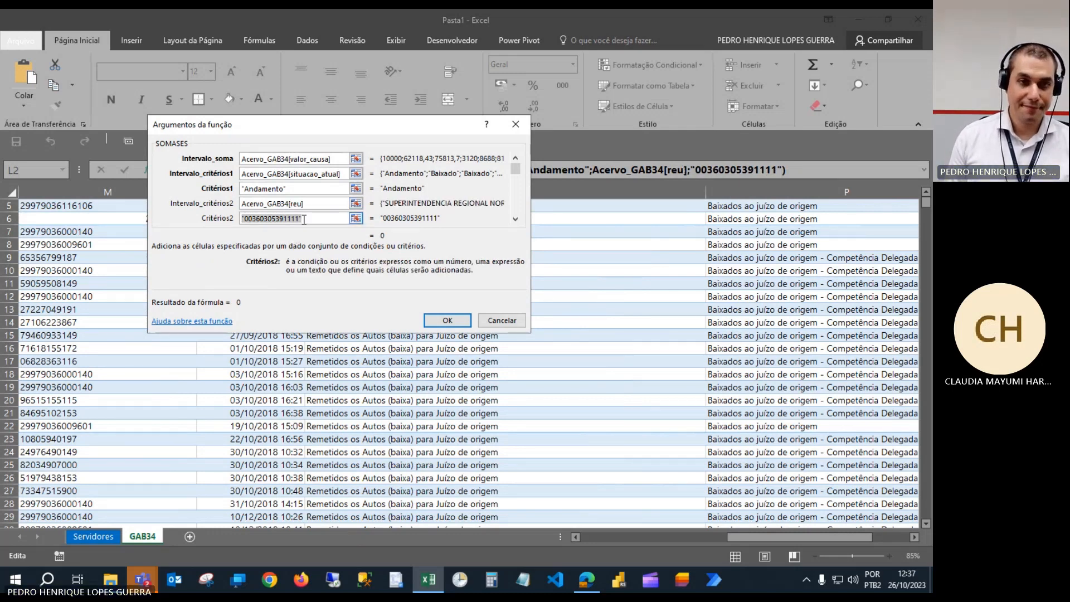
text("")
text(CAIXA EC)
text(ONç)
text(OMICA)
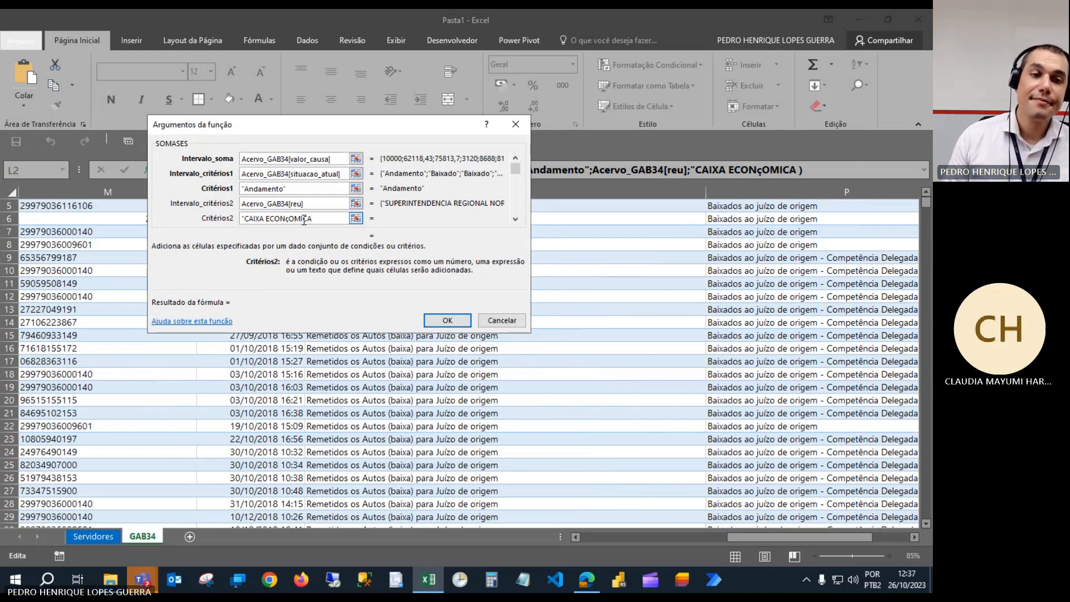
key(BackSpace)
key(BackSpace)
key(BackSpace)
key(BackSpace)
key(BackSpace)
key(BackSpace)
key(BackSpace)
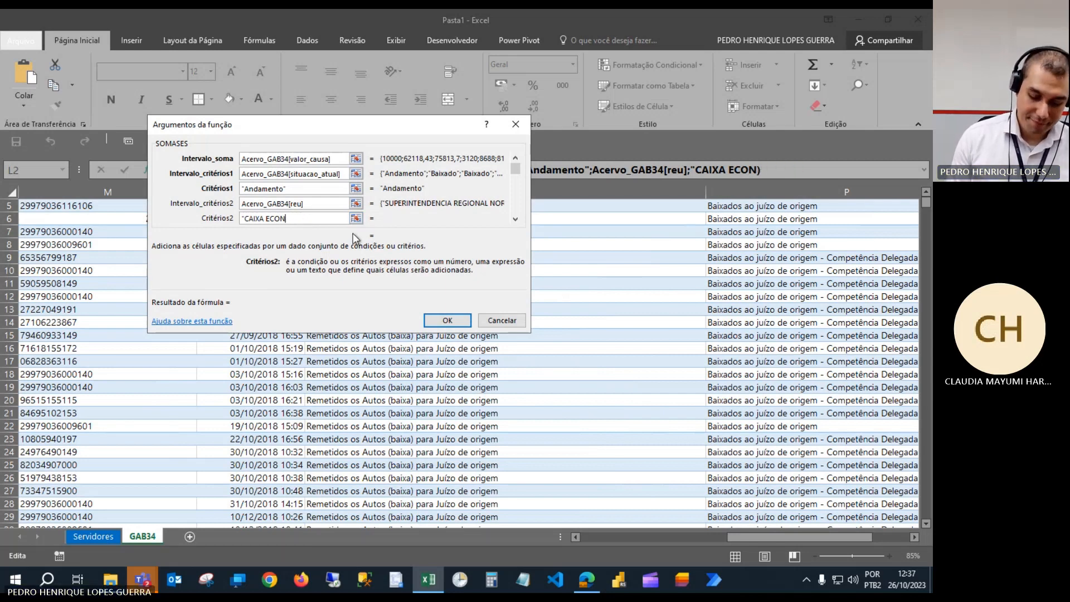
text(ÔMICA )
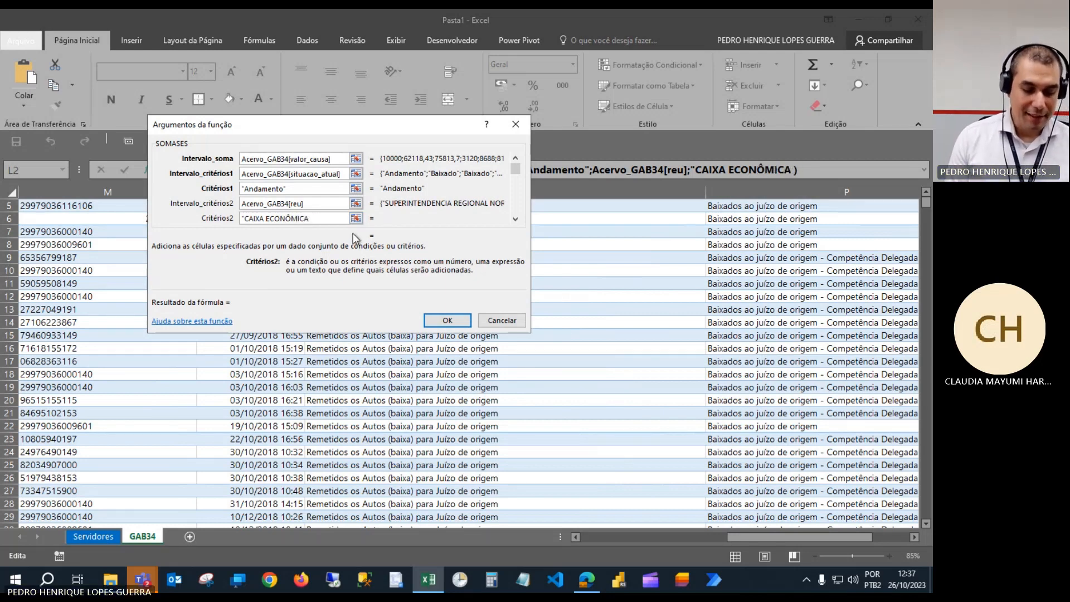
text(FEDERAL")
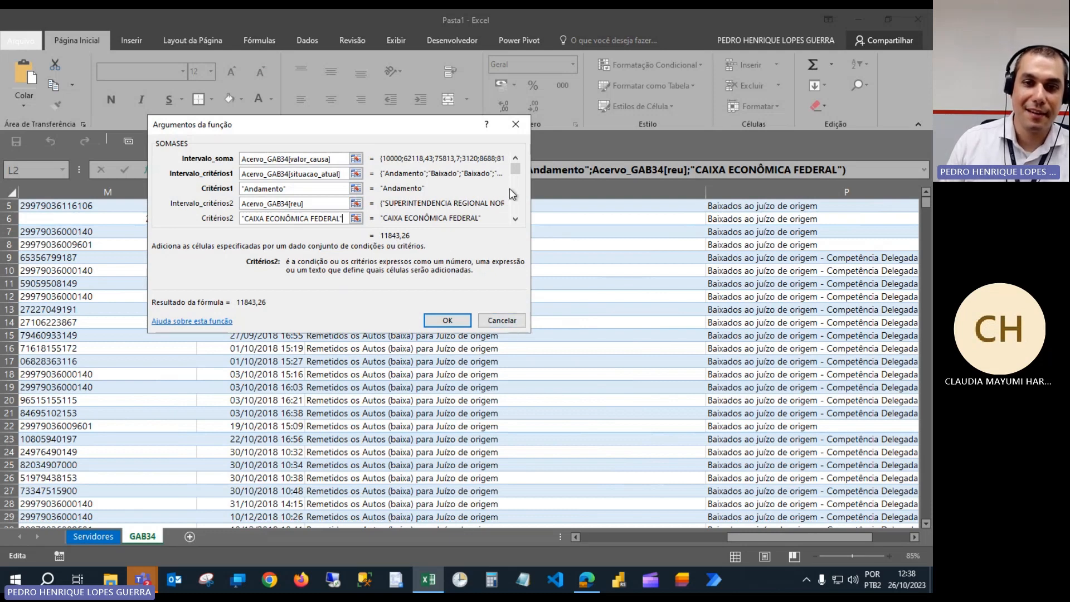
mouse_move(515, 169)
mouse_down()
mouse_move(515, 219)
mouse_move(517, 167)
mouse_up()
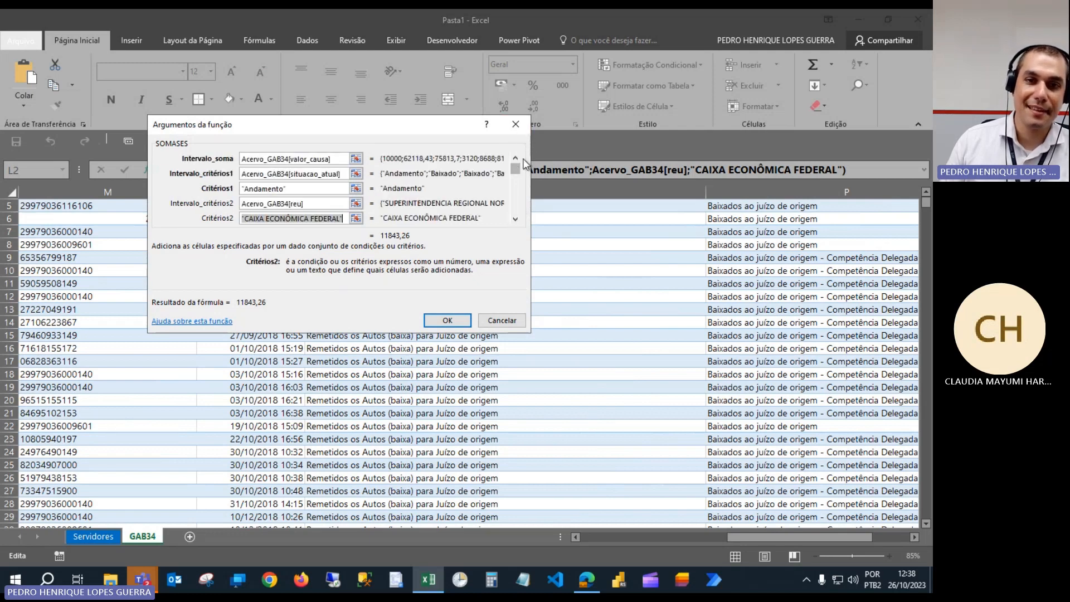
click(449, 320)
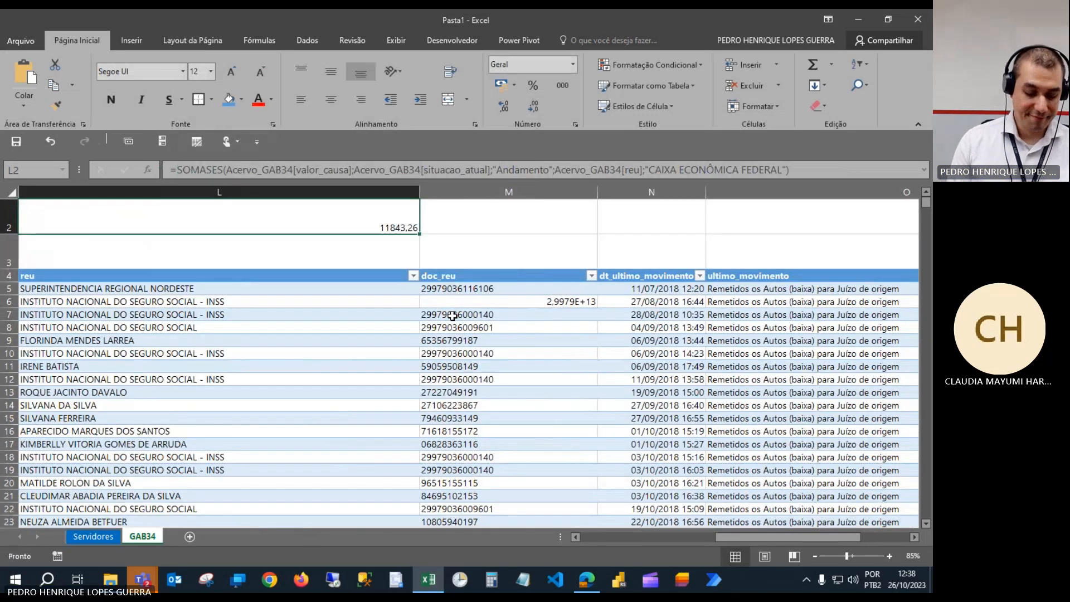
Format L2 as currency with the cell formatting copied from J2, and autofit the width of column L.
key(ctrl+shift+4)
scroll(446, 315, up, 1)
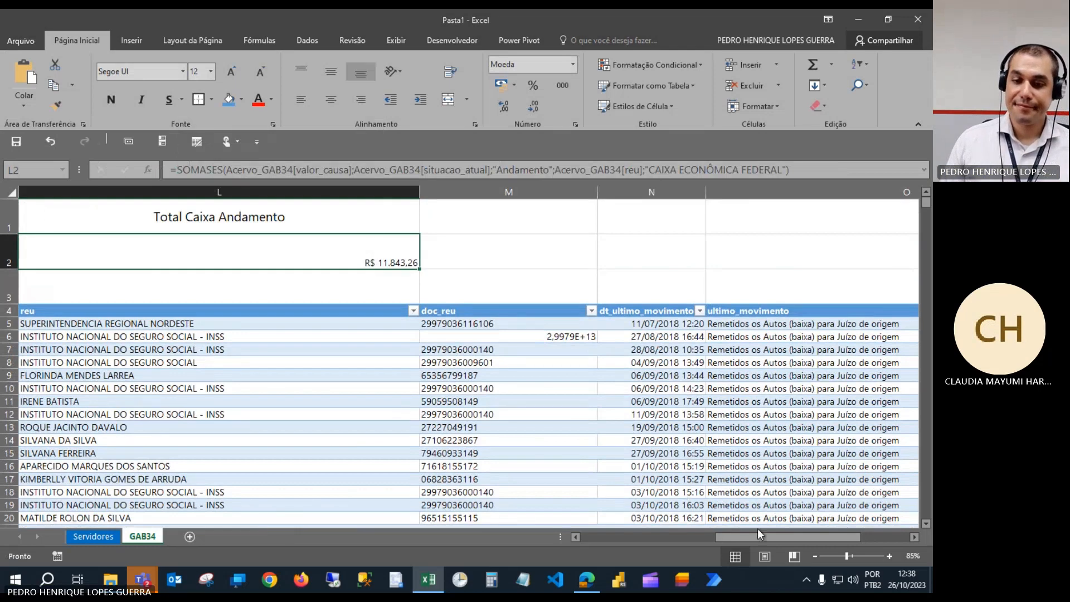
click(576, 538)
click(577, 537)
click(576, 538)
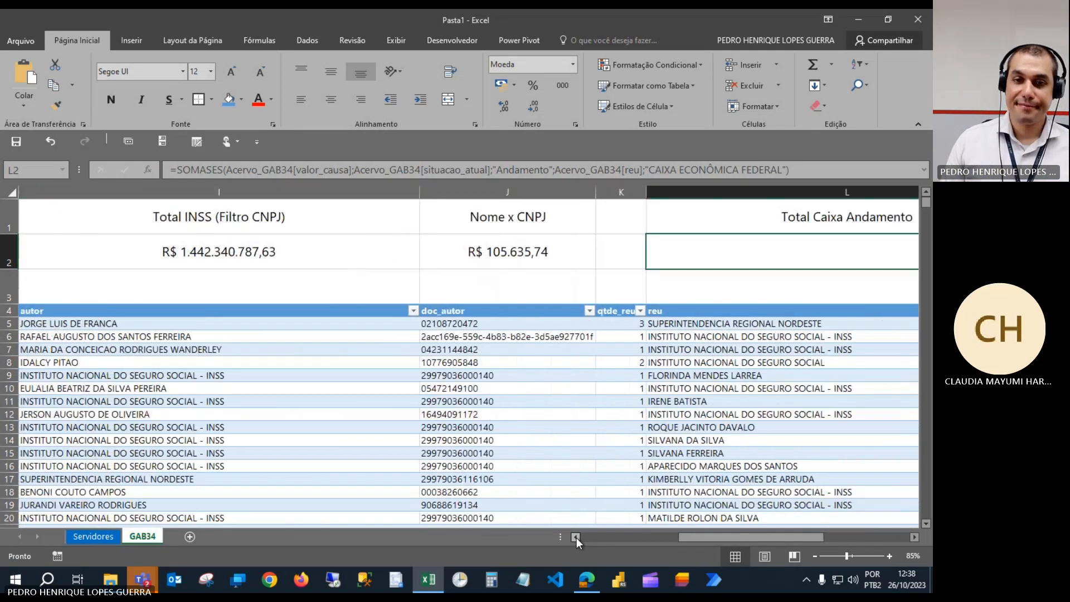
click(545, 252)
click(55, 104)
click(728, 265)
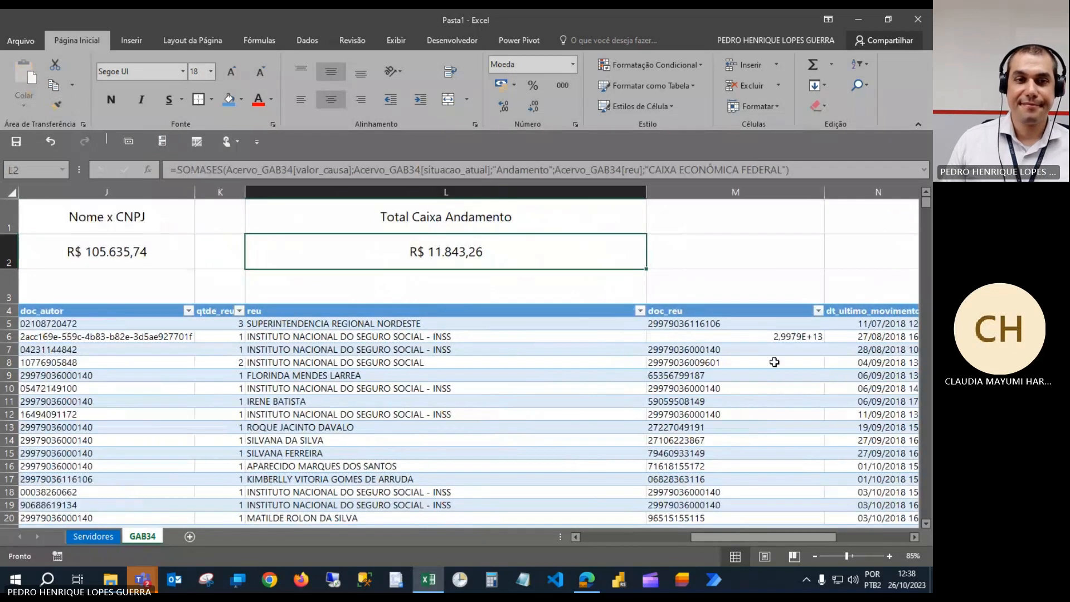
double_click(646, 193)
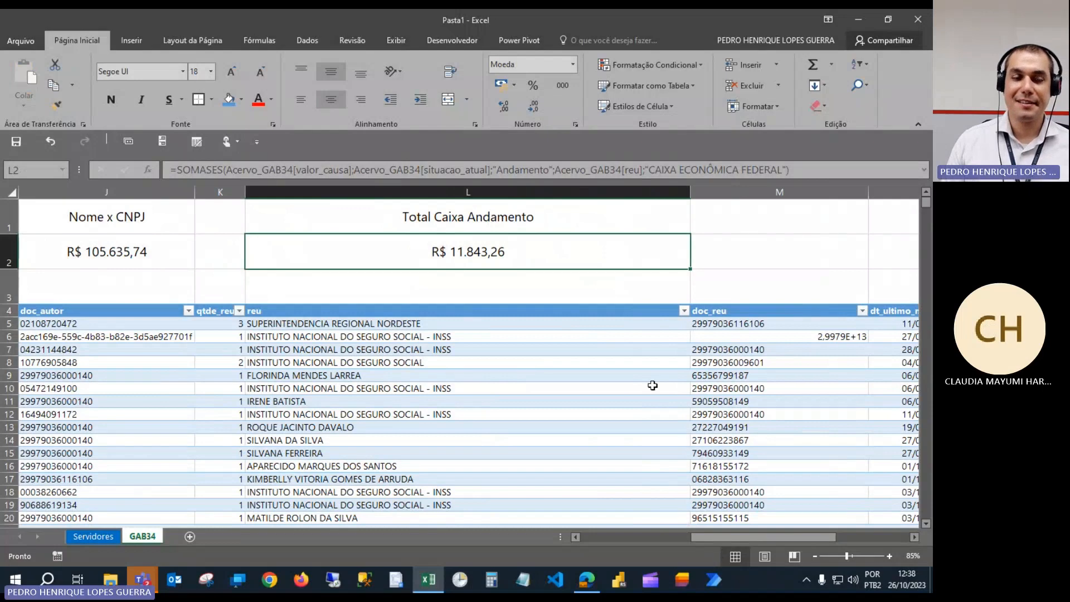
Go from the Total Caixa Andamento cell to the Total INSS e Caixa - Andamento formula in G2.
click(486, 225)
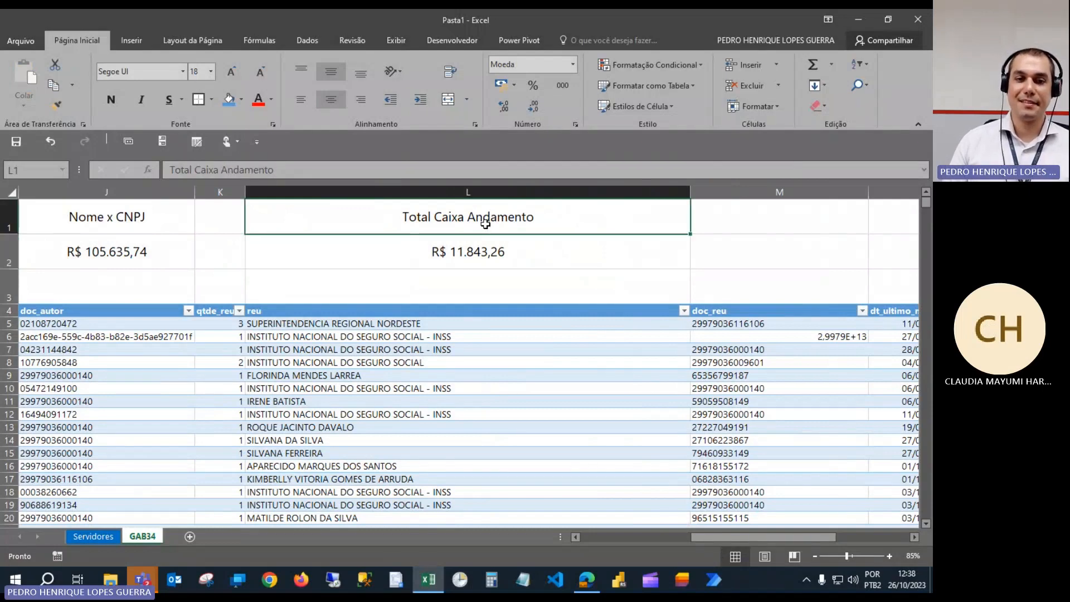
click(481, 249)
key(Left)
key(Left)
key(Left)
key(Left)
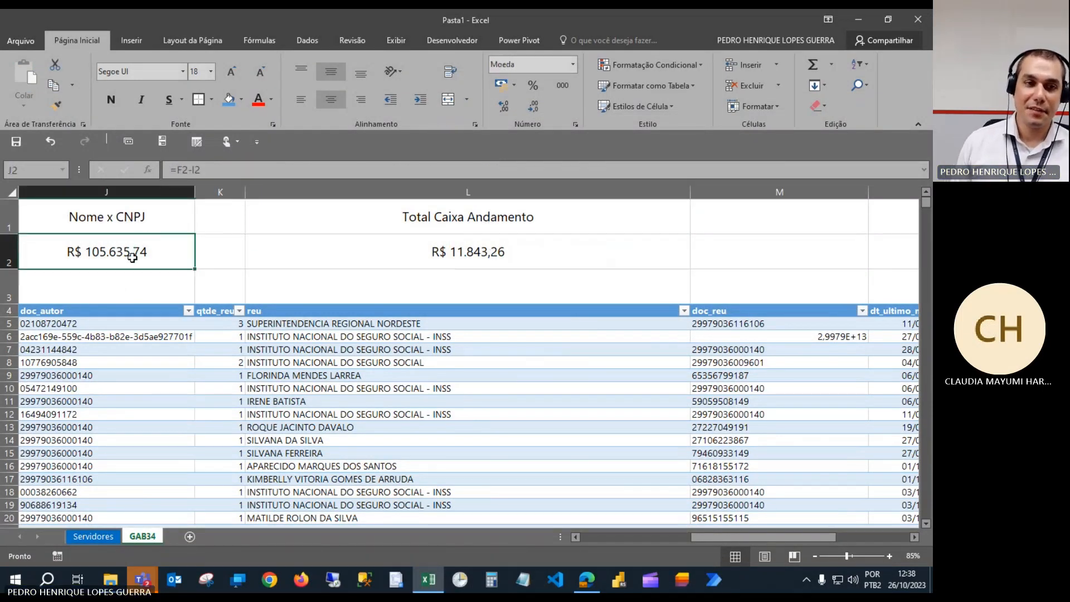
key(Left)
key(Left)
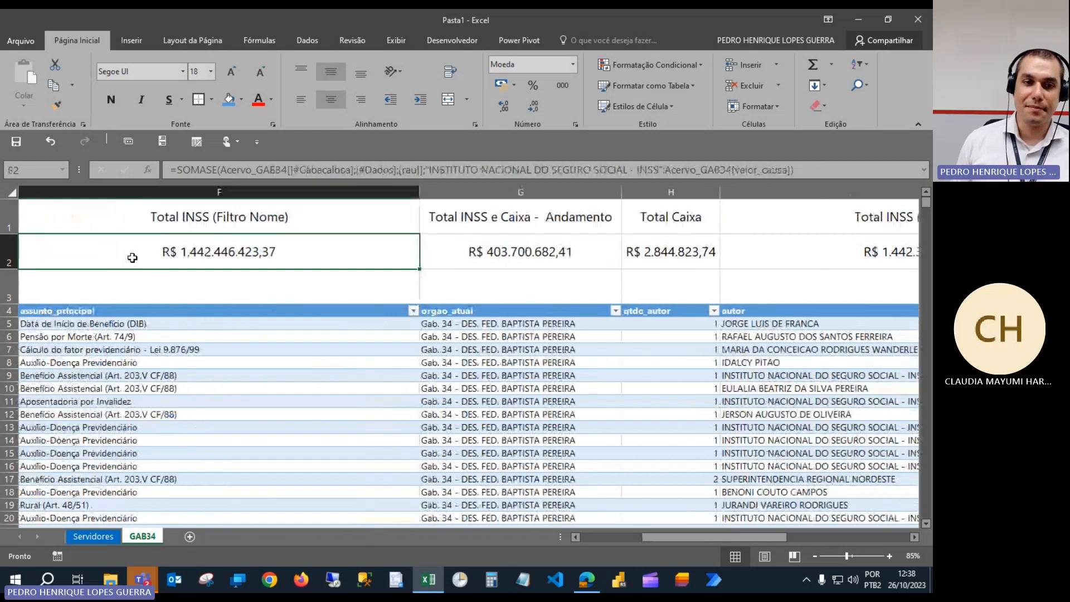
key(Right)
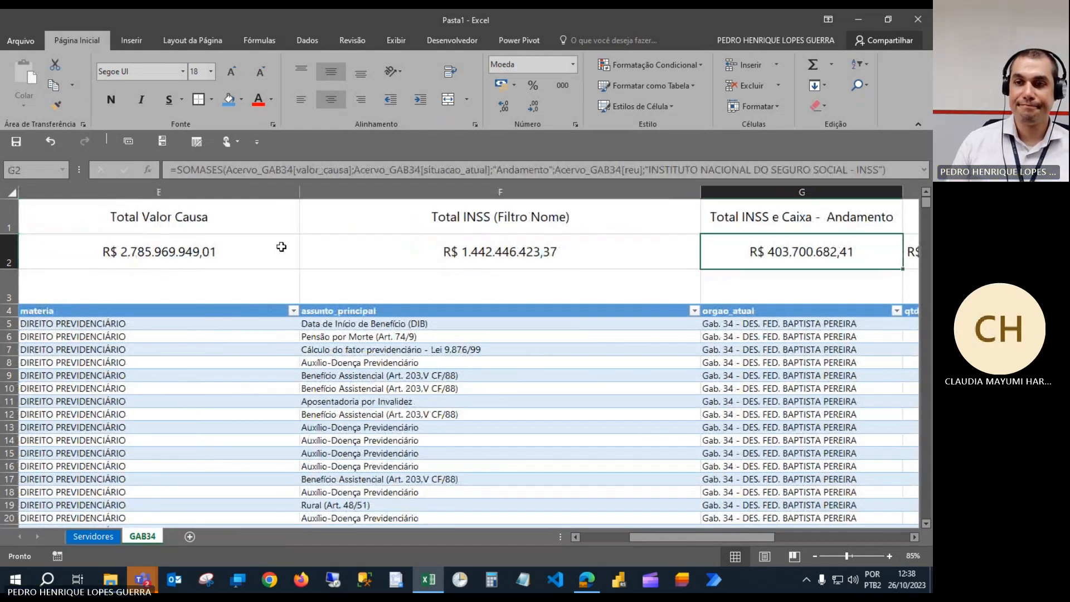
click(904, 166)
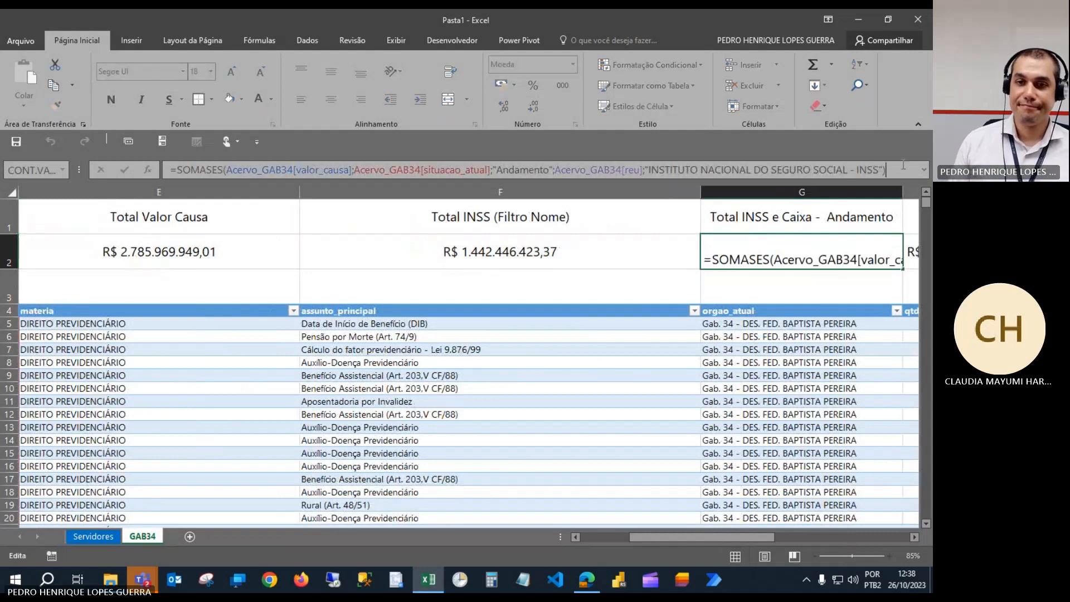
text(+)
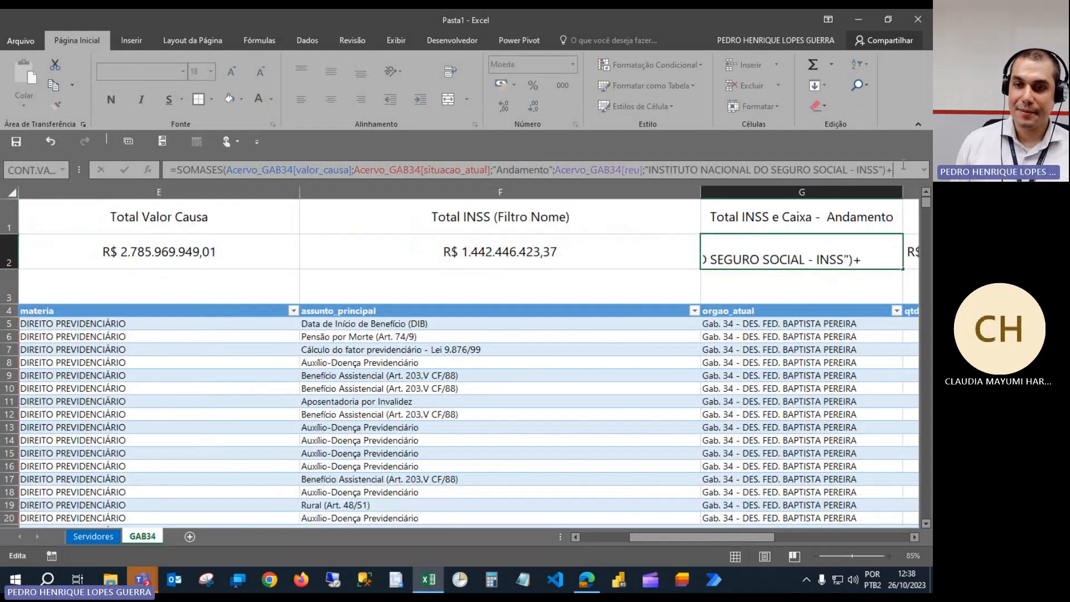
key(Return)
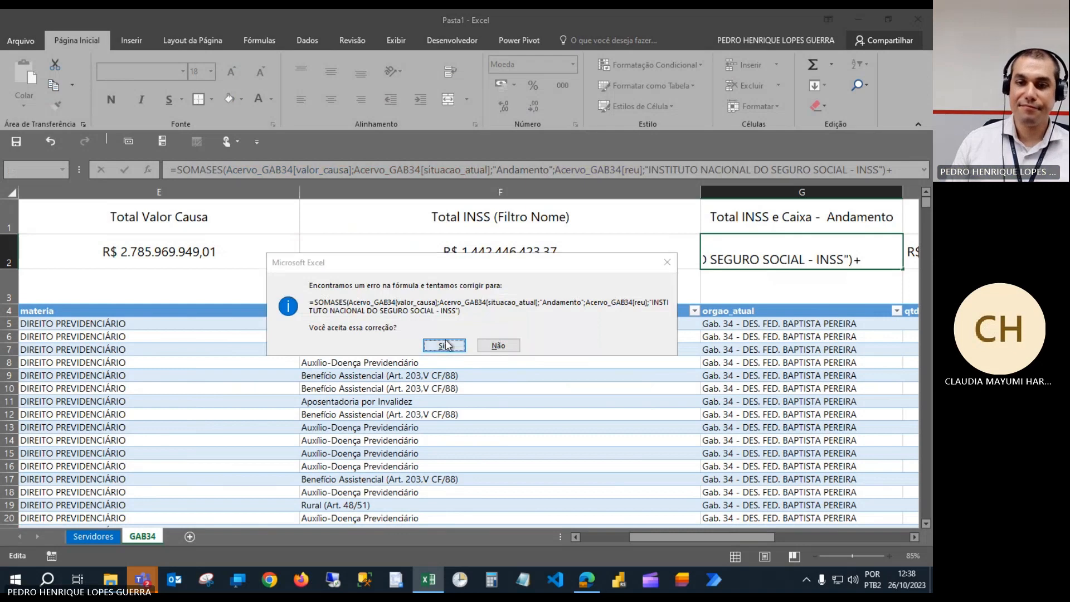
click(444, 346)
key(Left)
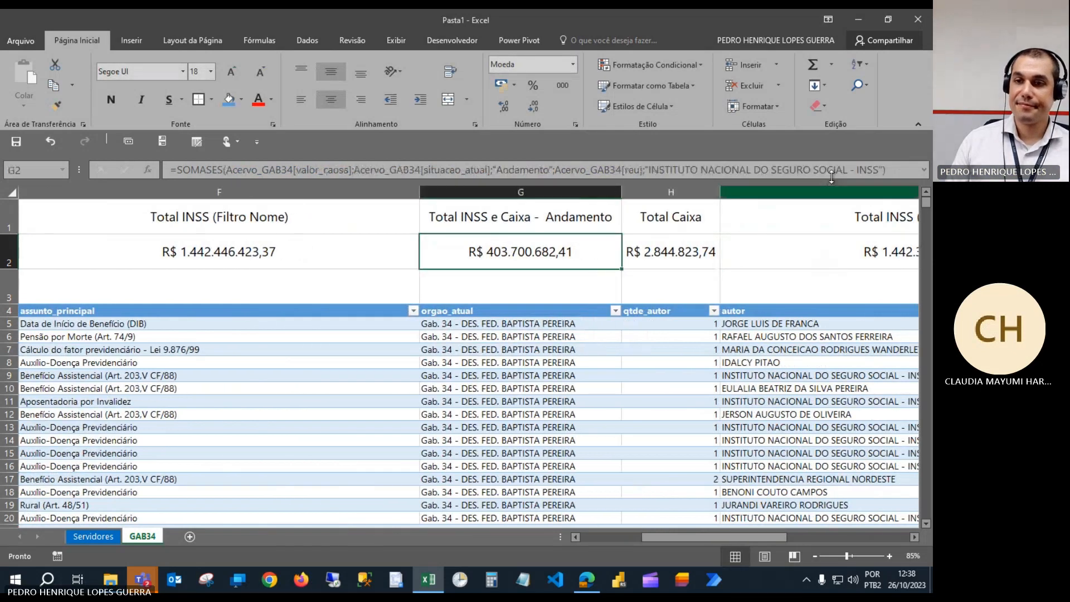
Add +L2 to the end of the SOMASES formula in G2.
click(909, 169)
text(+)
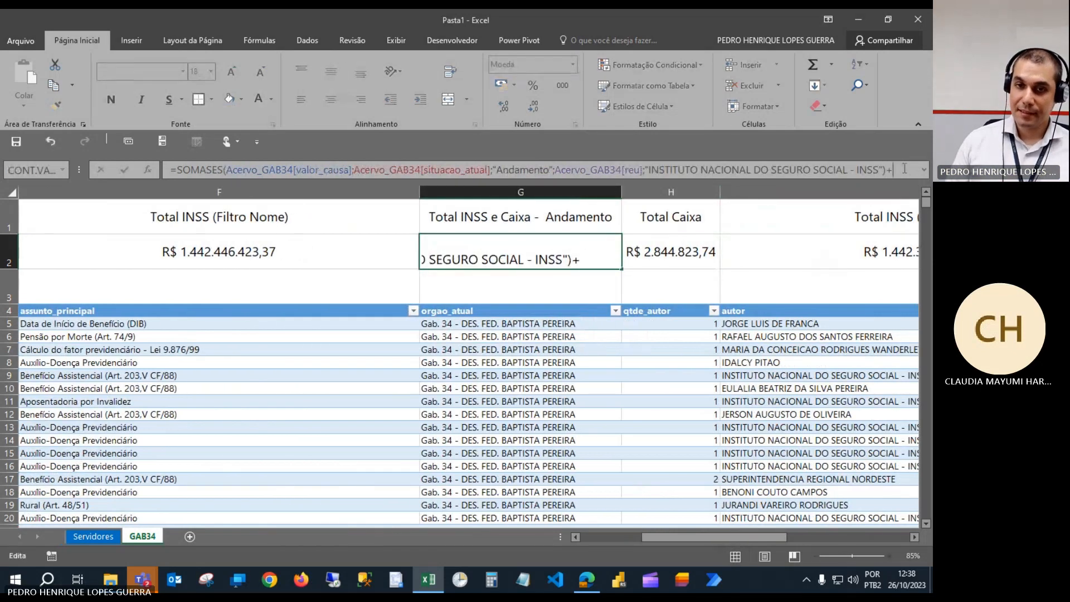
drag(754, 533, 779, 533)
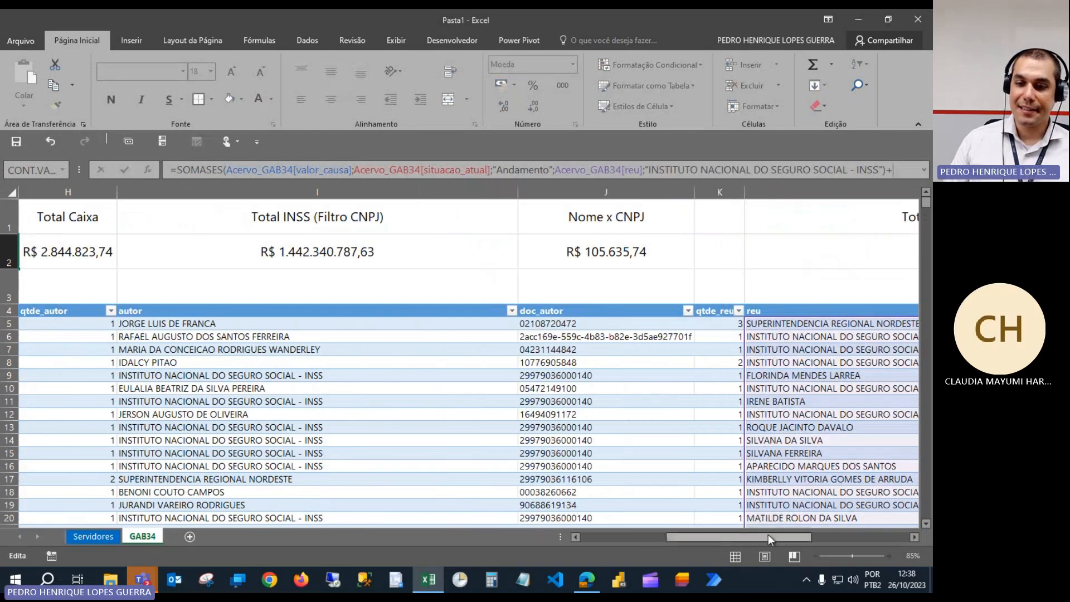
scroll(773, 541, right, 5)
key(Escape)
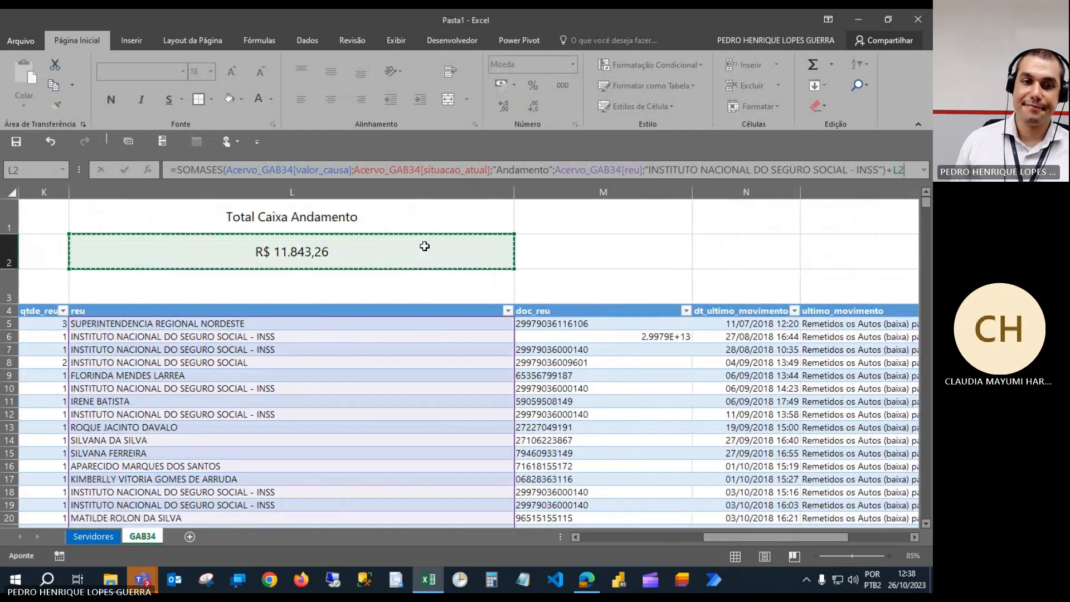
key(Left)
key(Left)
key(Left)
key(Left)
key(Left)
key(Left)
click(425, 245)
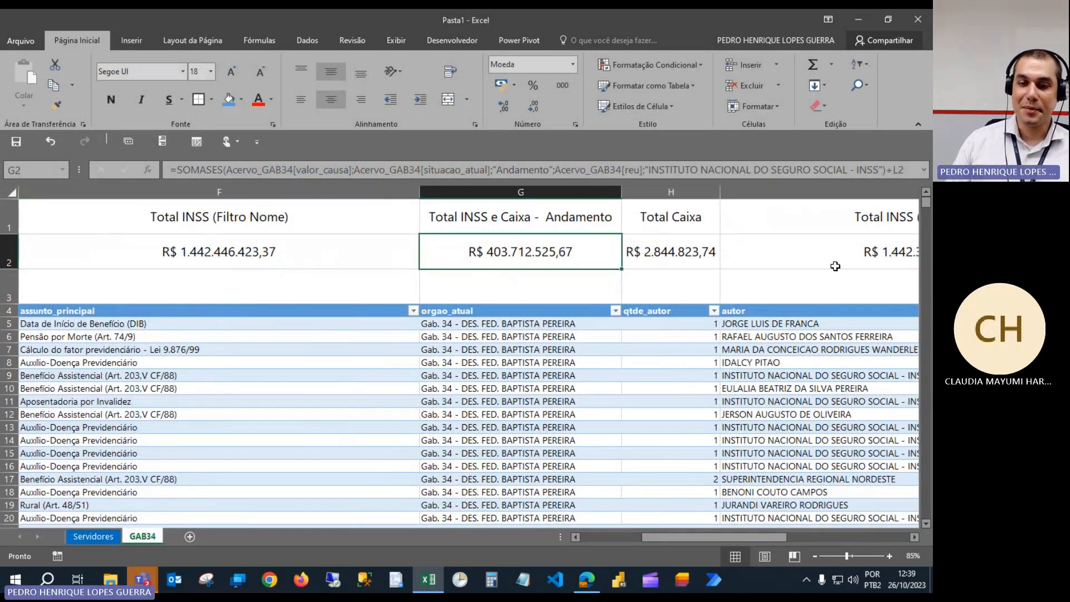
drag(728, 539, 805, 541)
click(359, 262)
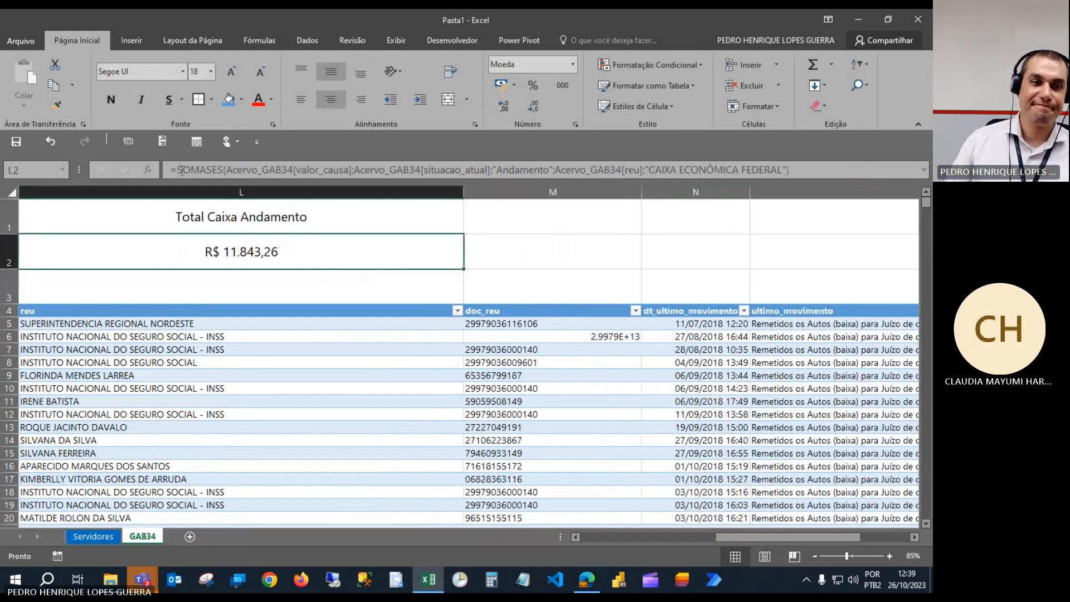
click(177, 170)
key(shift+End)
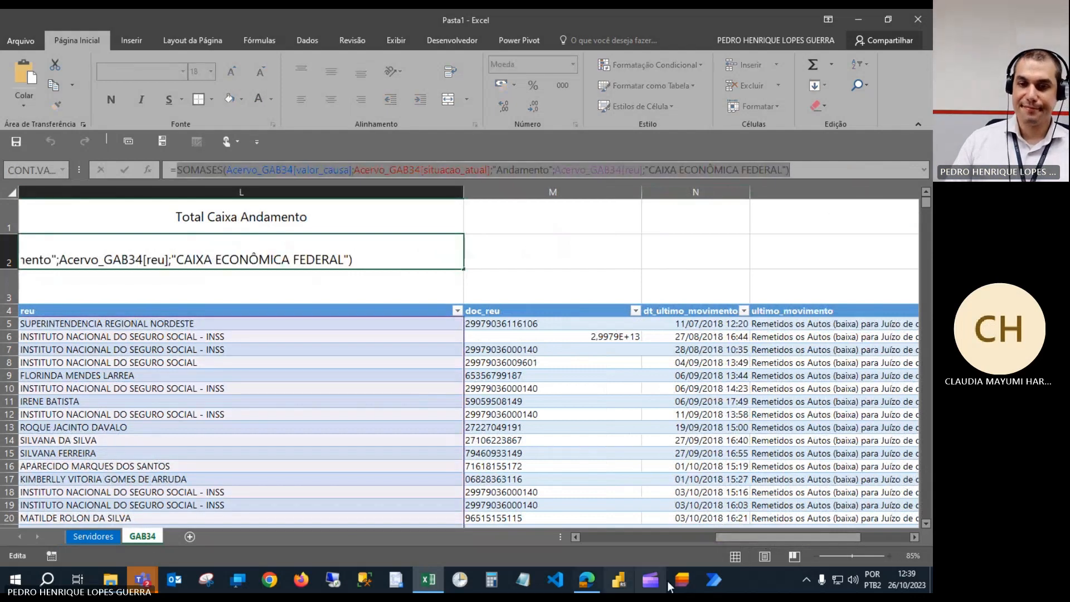
drag(741, 539, 669, 538)
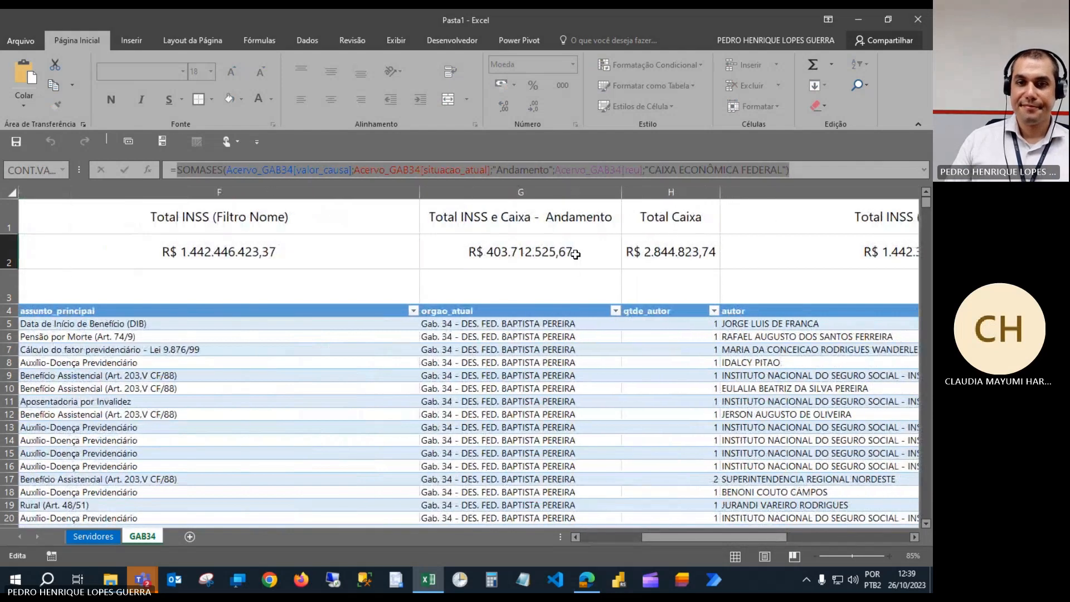
click(575, 254)
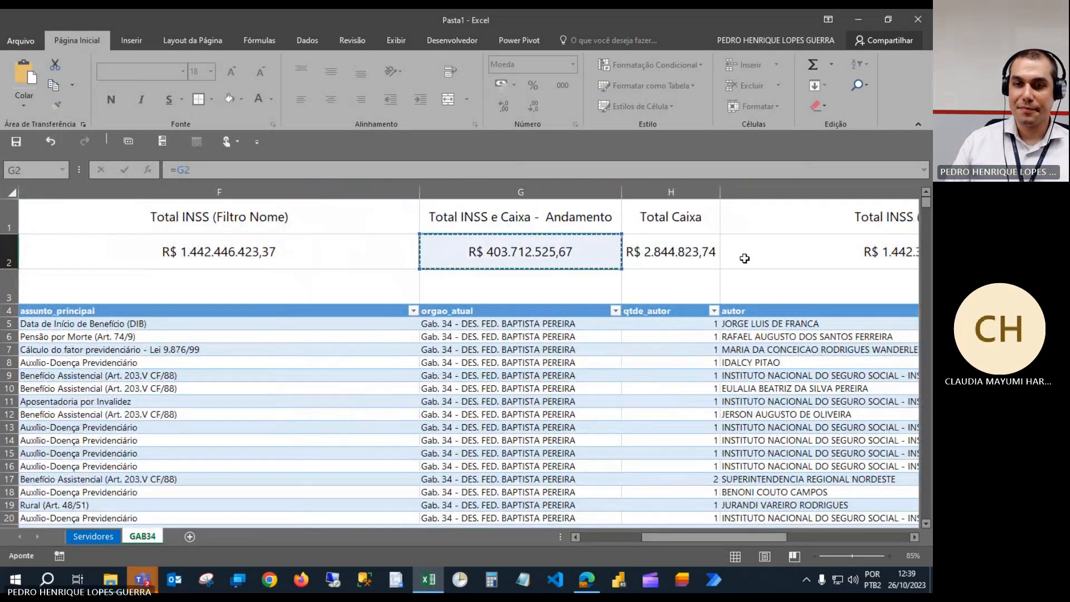
key(Escape)
Copy the SOMASES expression from L2's formula without its equals sign and leave the cell unchanged.
drag(186, 169, 403, 149)
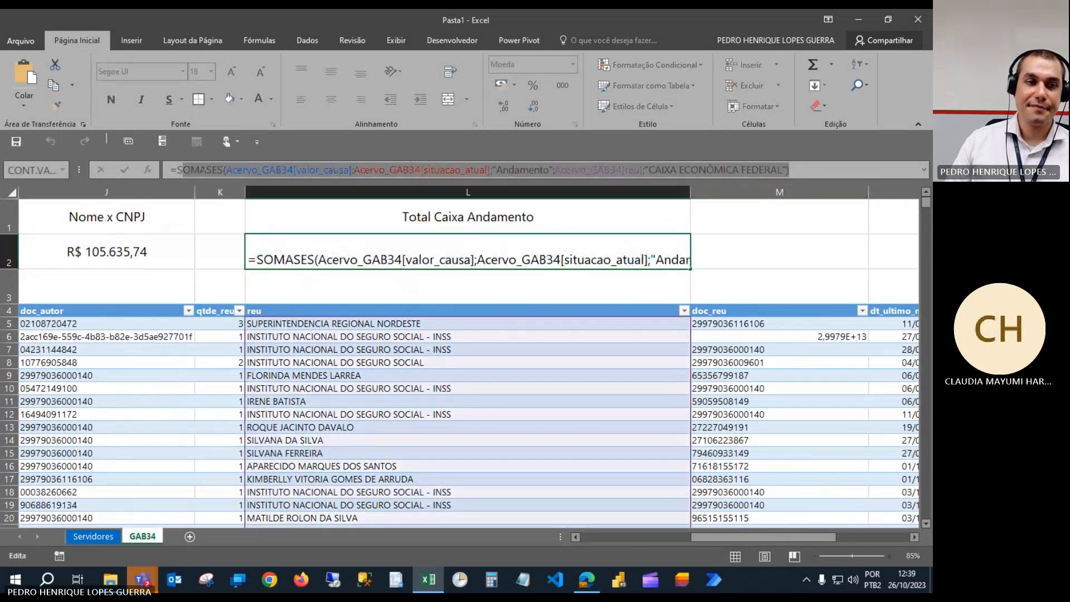
key(ctrl+c)
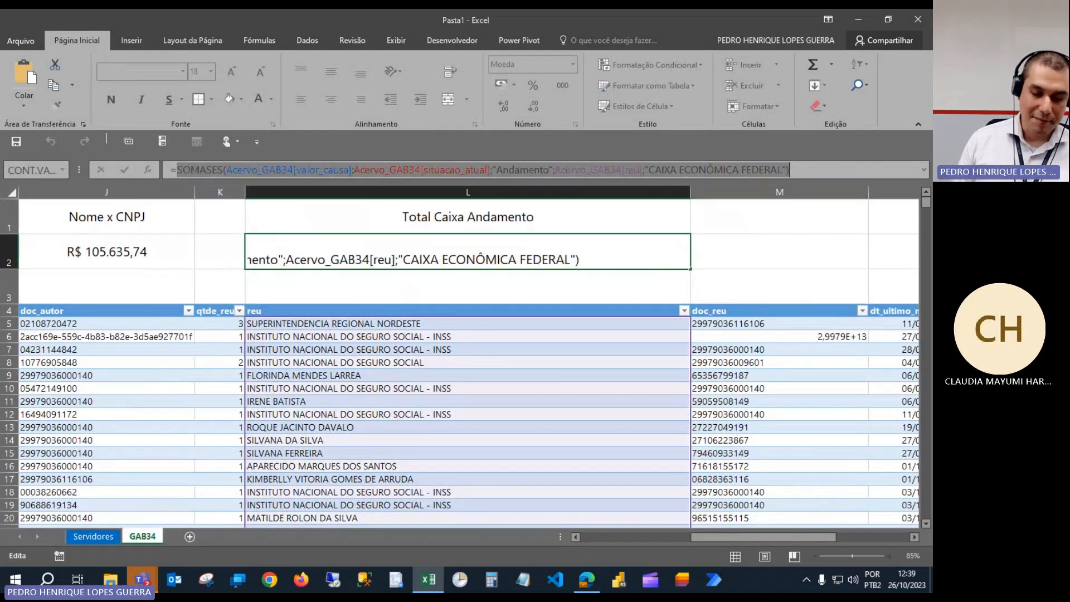
key(Escape)
Replace the L2 reference at the end of G2's formula with the copied SOMASES for "Andamento" and "CAIXA ECONÔMICA FEDERAL".
key(Left)
key(Left)
key(Left)
key(Left)
key(Left)
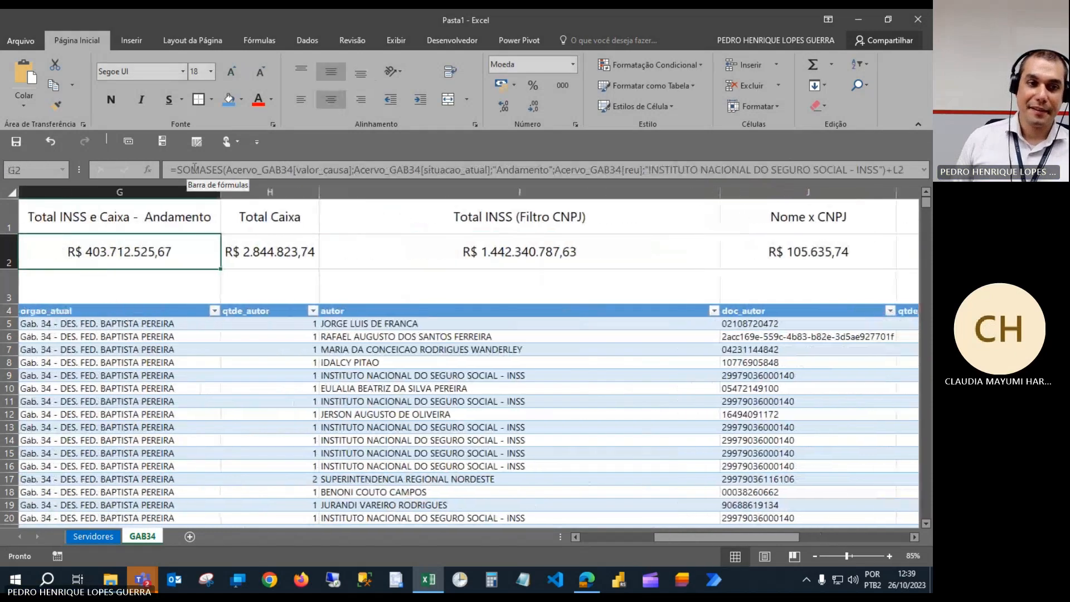
click(899, 177)
key(shift+Left)
key(shift+Left)
key(ctrl+v)
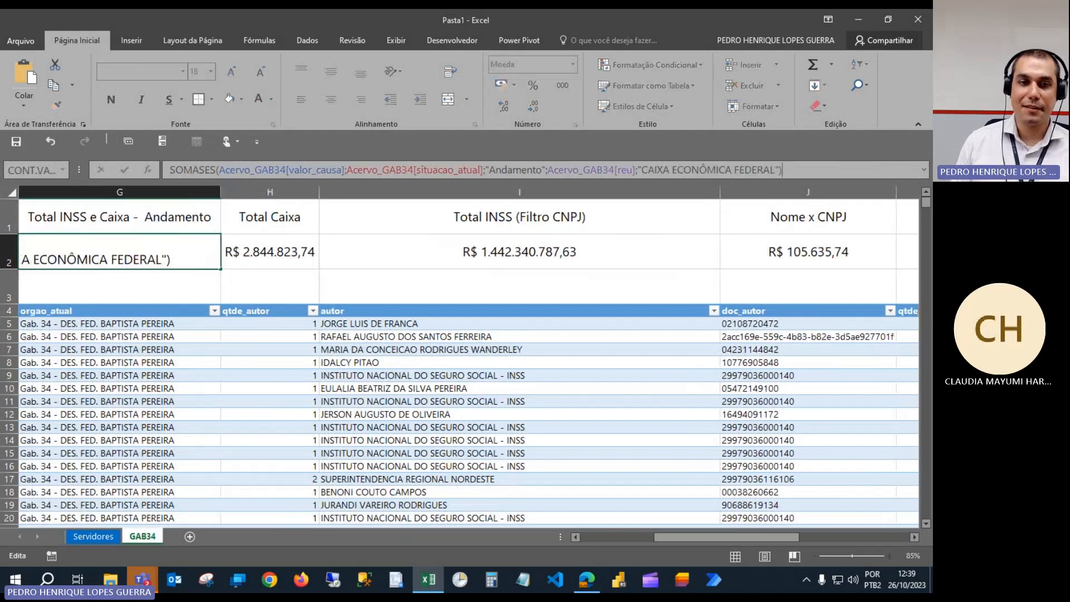
key(Return)
key(Up)
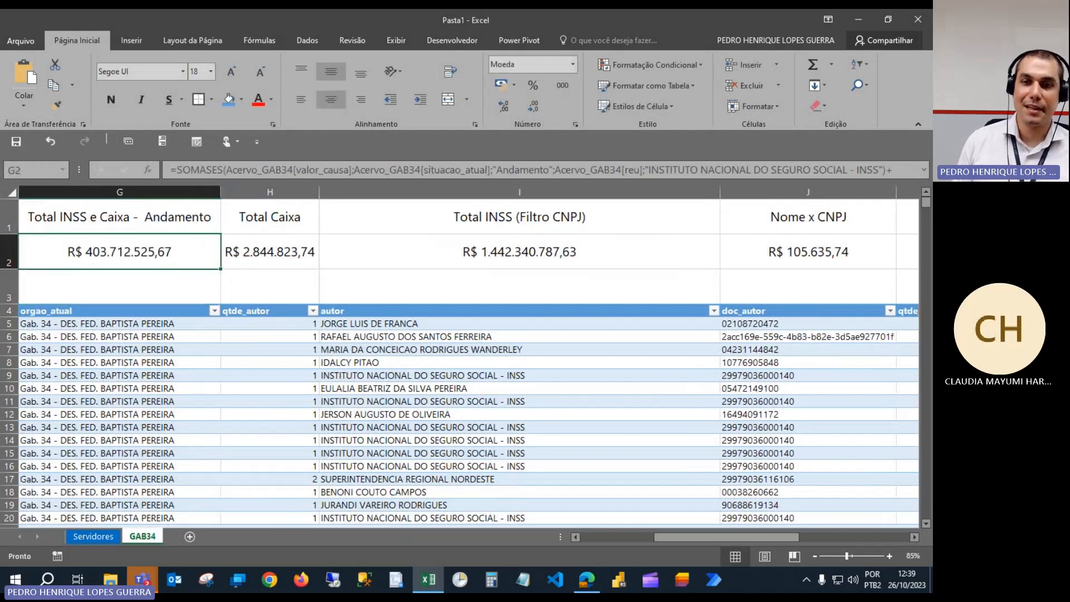
Review L2's formula and the summary headings and totals above the table on GAB34, from Qtd. Processos to Total Caixa Andamento.
key(Right)
key(Right)
key(Right)
key(Right)
key(Right)
key(Right)
key(Left)
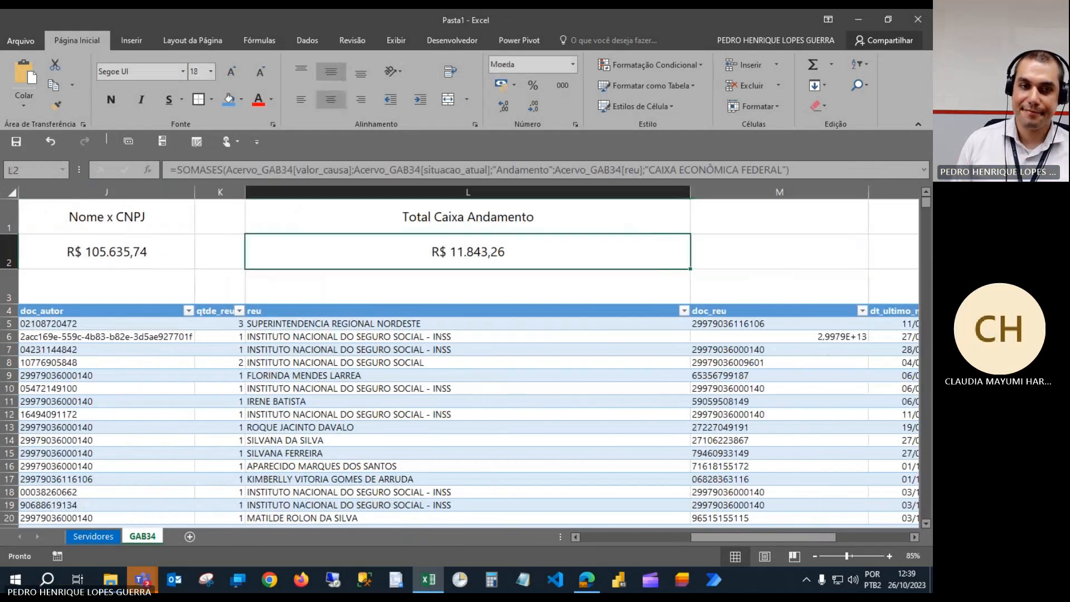
key(ctrl+Home)
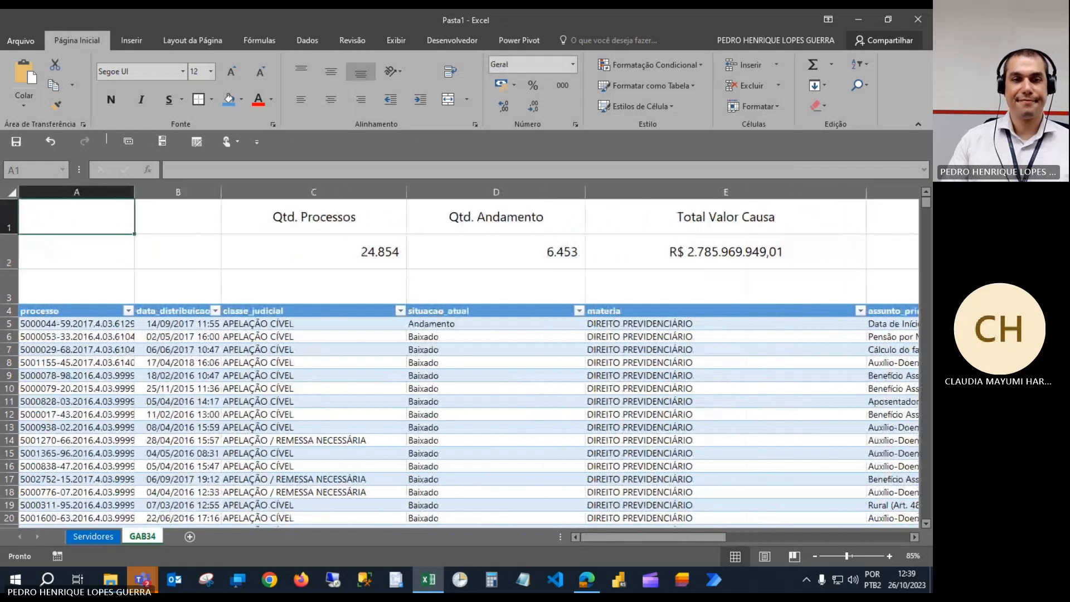
scroll(637, 244, down, 1)
scroll(637, 245, down, 1)
scroll(637, 247, up, 1)
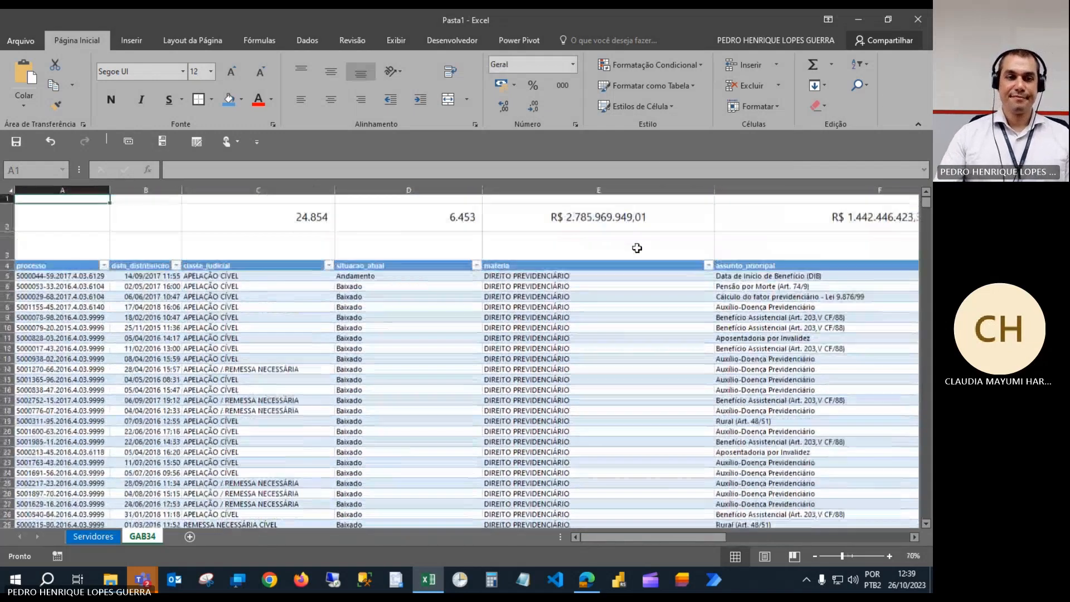
scroll(637, 248, down, 1)
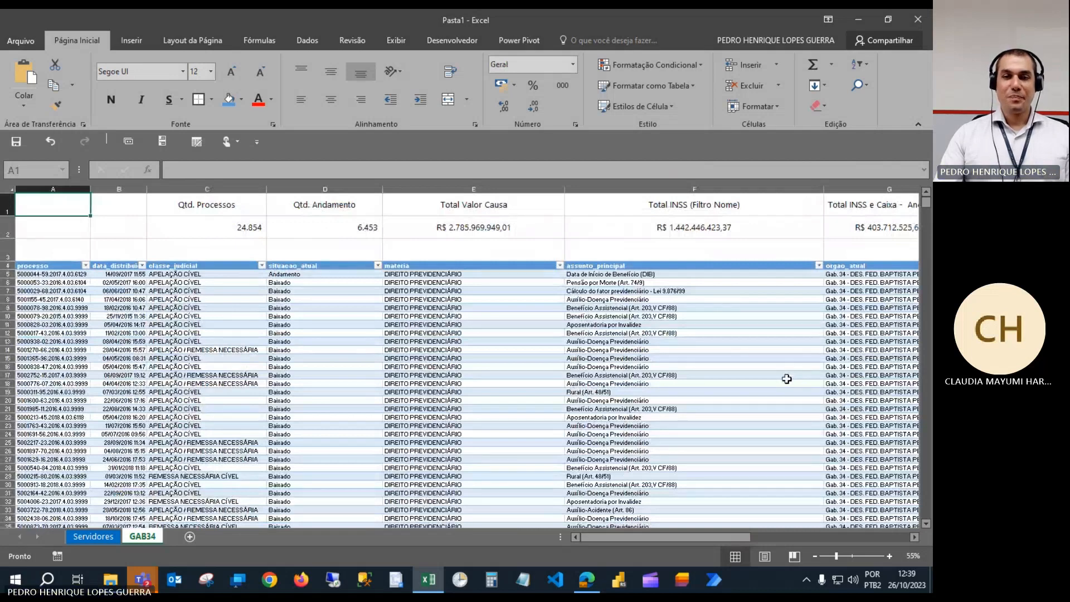
scroll(787, 379, up, 1)
drag(262, 219, 435, 214)
scroll(140, 387, down, 1)
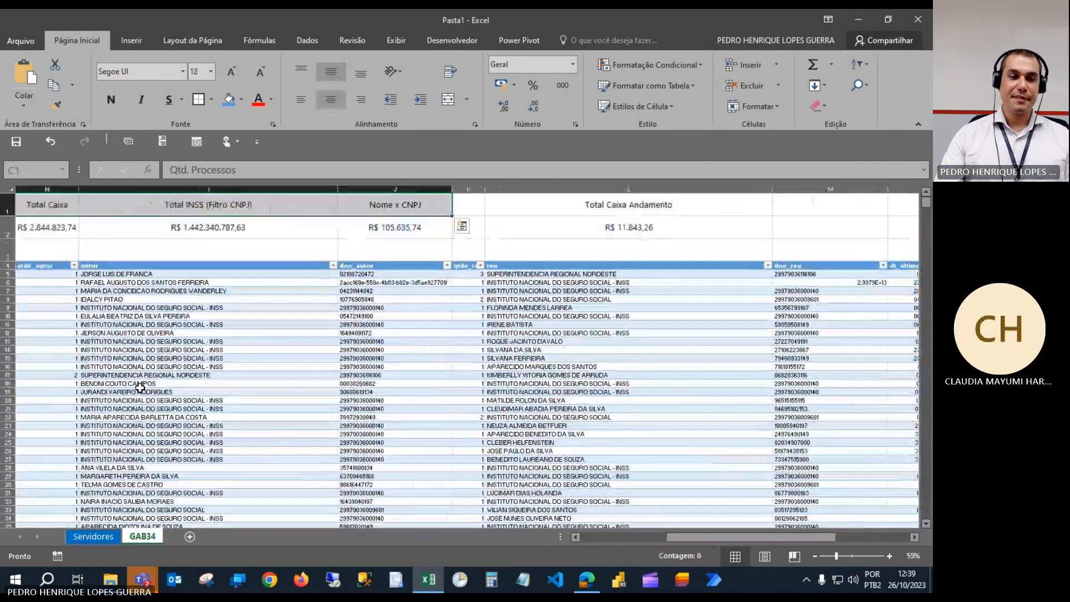
scroll(140, 386, up, 2)
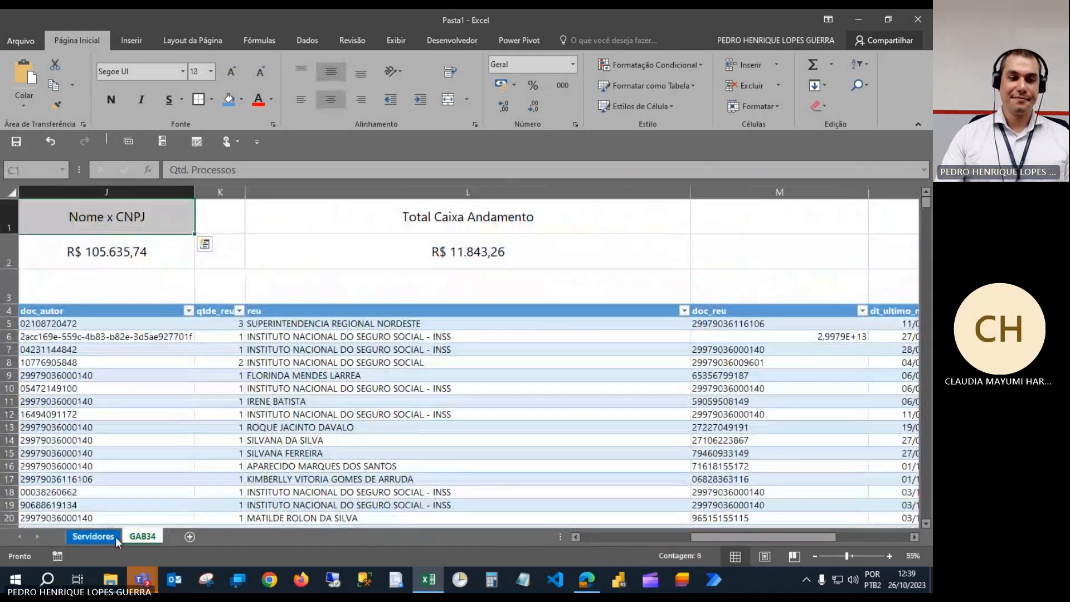
Review the count cells on the Servidores sheet from Servidores GAB34 down to the Acervo formula in E16.
click(112, 537)
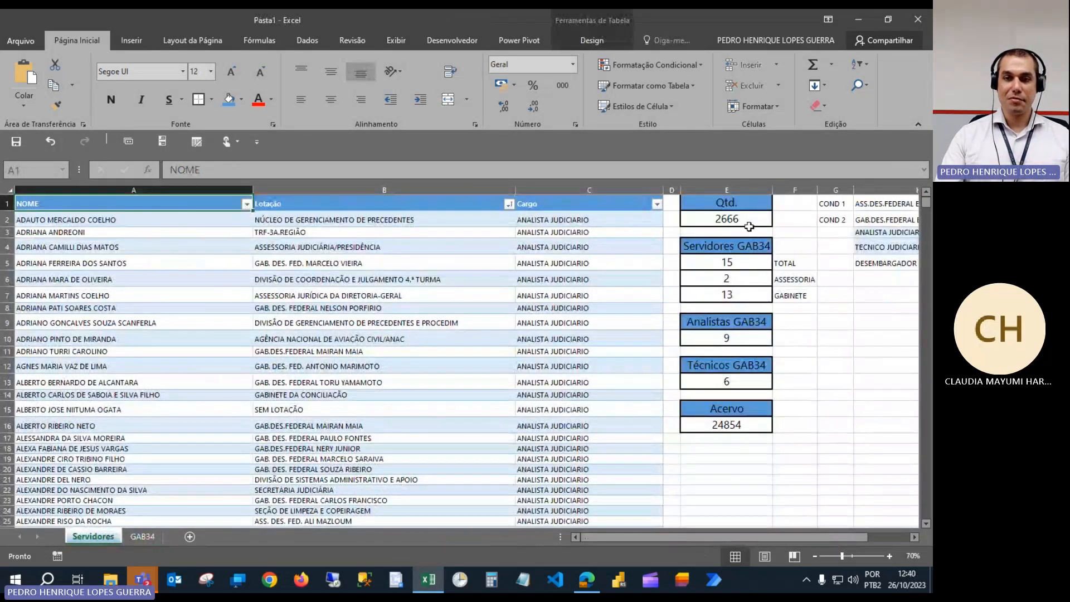
drag(745, 262, 756, 426)
click(754, 427)
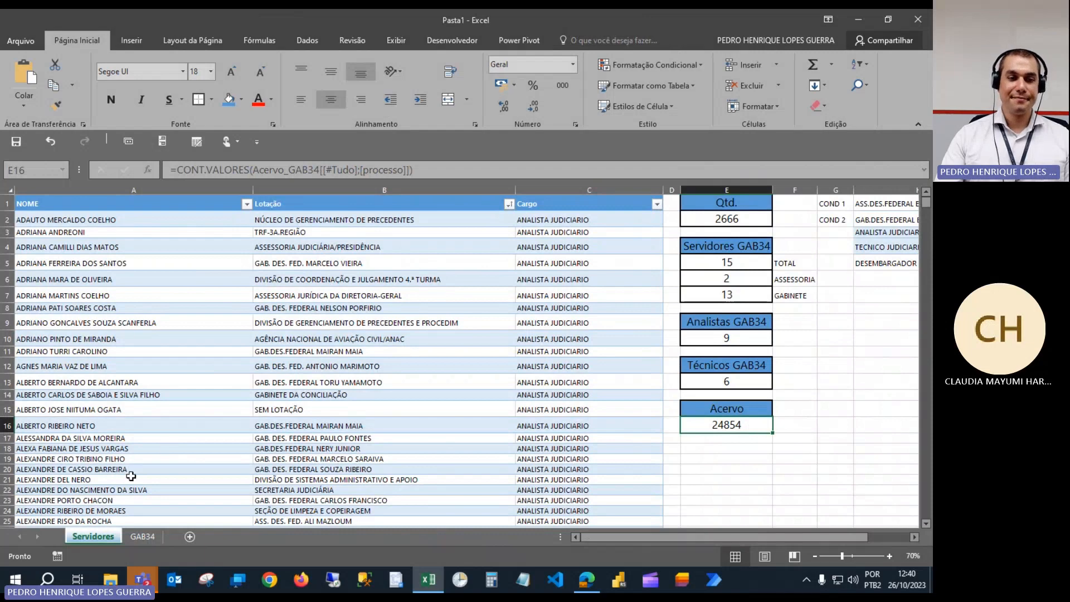
Return to the start of the GAB34 sheet and reduce the heights of summary rows 1 and 2.
click(142, 537)
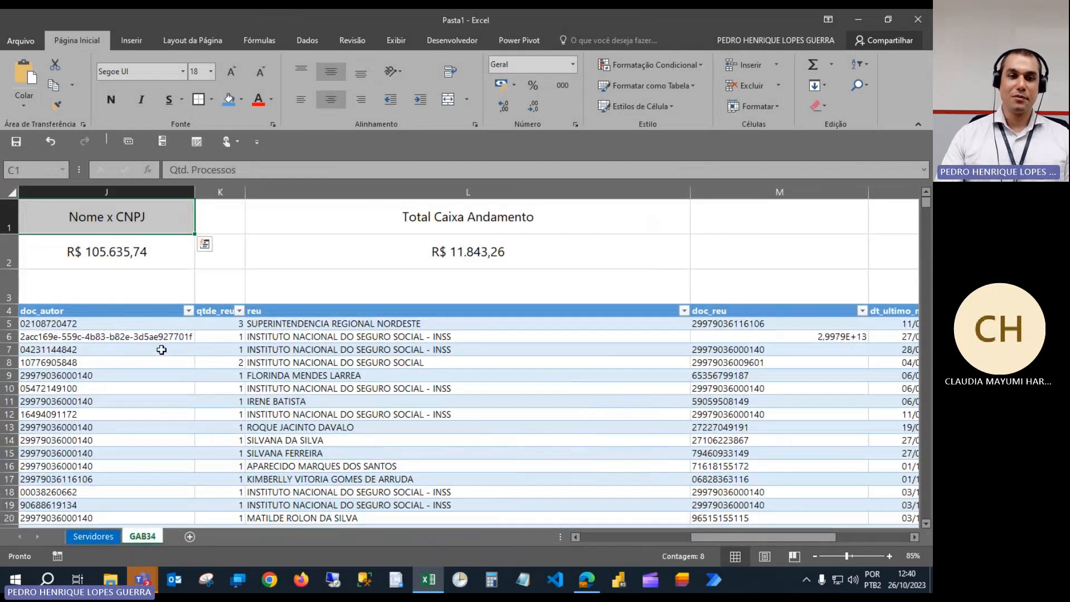
key(ctrl+Home)
scroll(311, 282, down, 1)
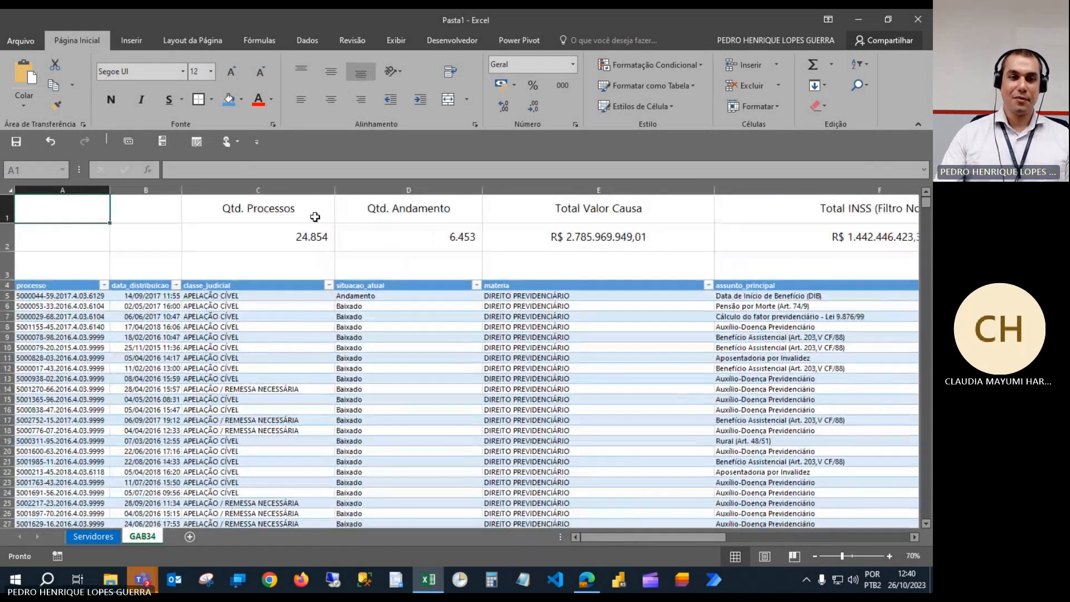
mouse_move(8, 223)
mouse_down()
mouse_move(8, 210)
mouse_move(11, 231)
mouse_up()
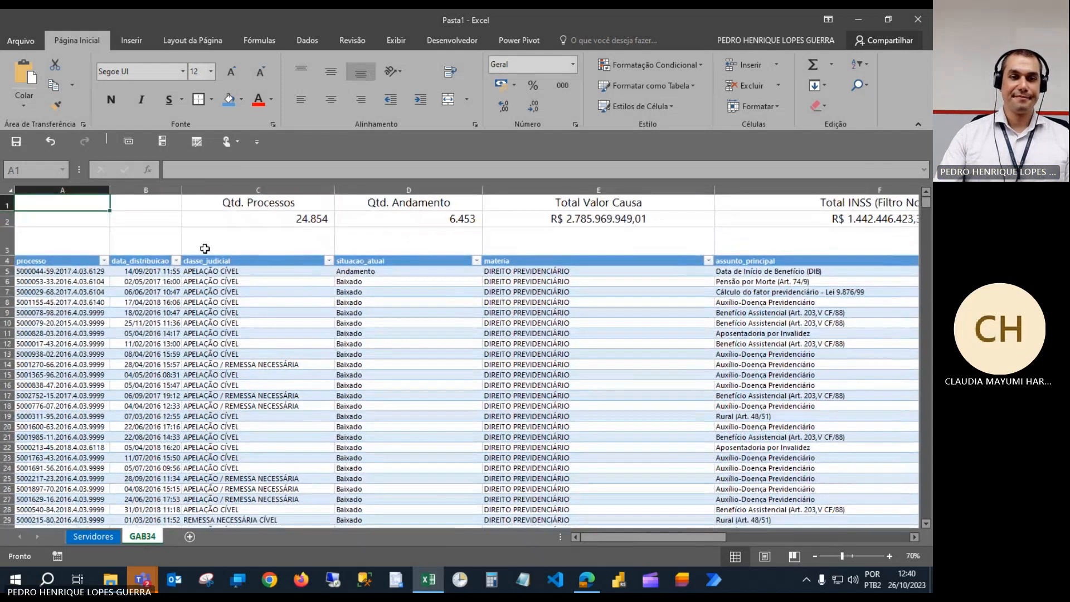